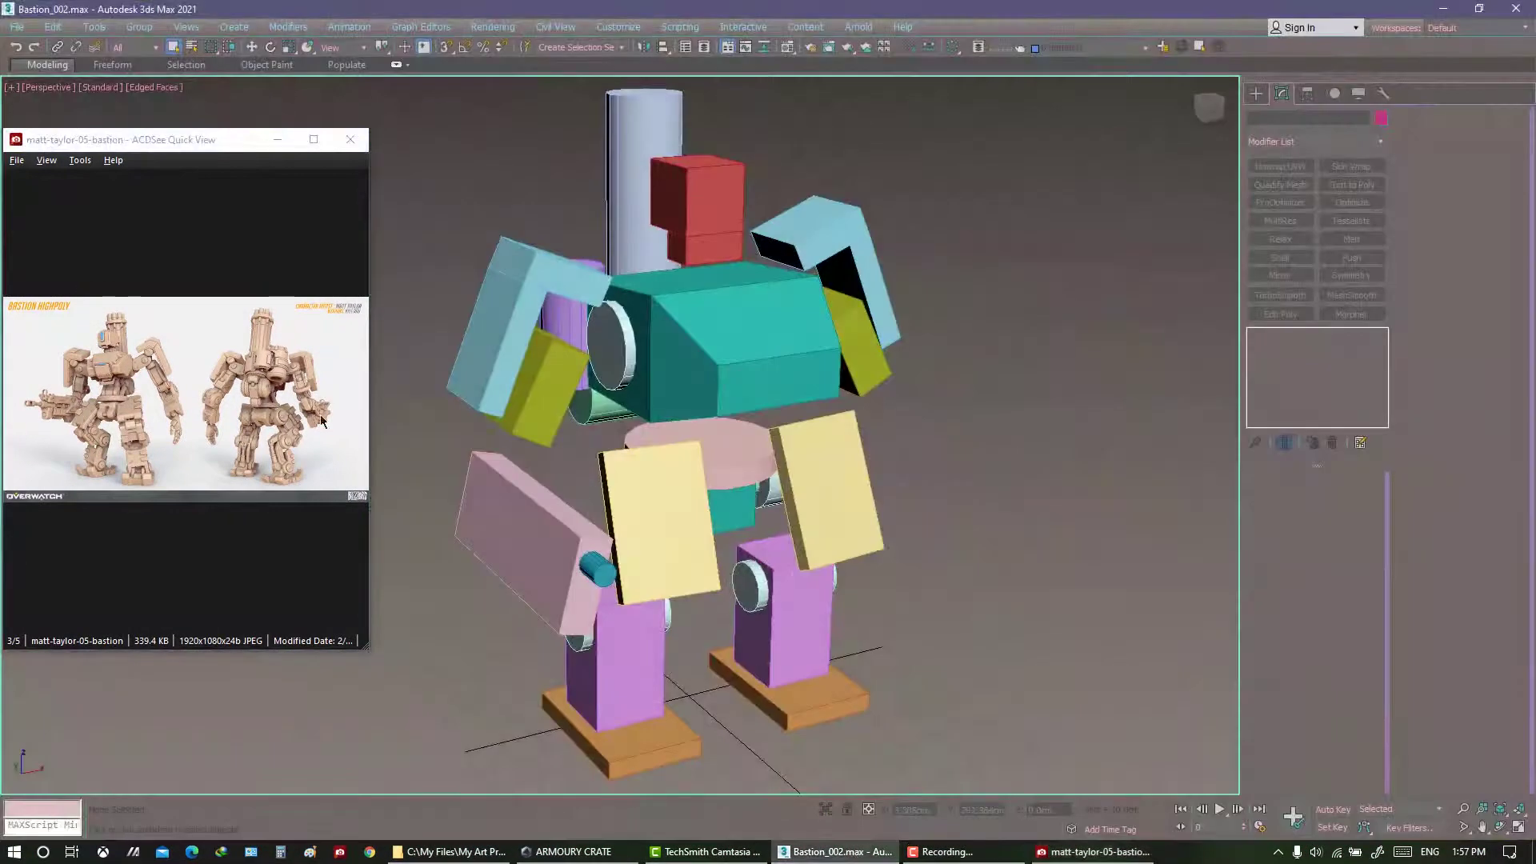
Zoom the Bastion reference onto the head and shrink the window to the lower-left corner.
click(320, 414)
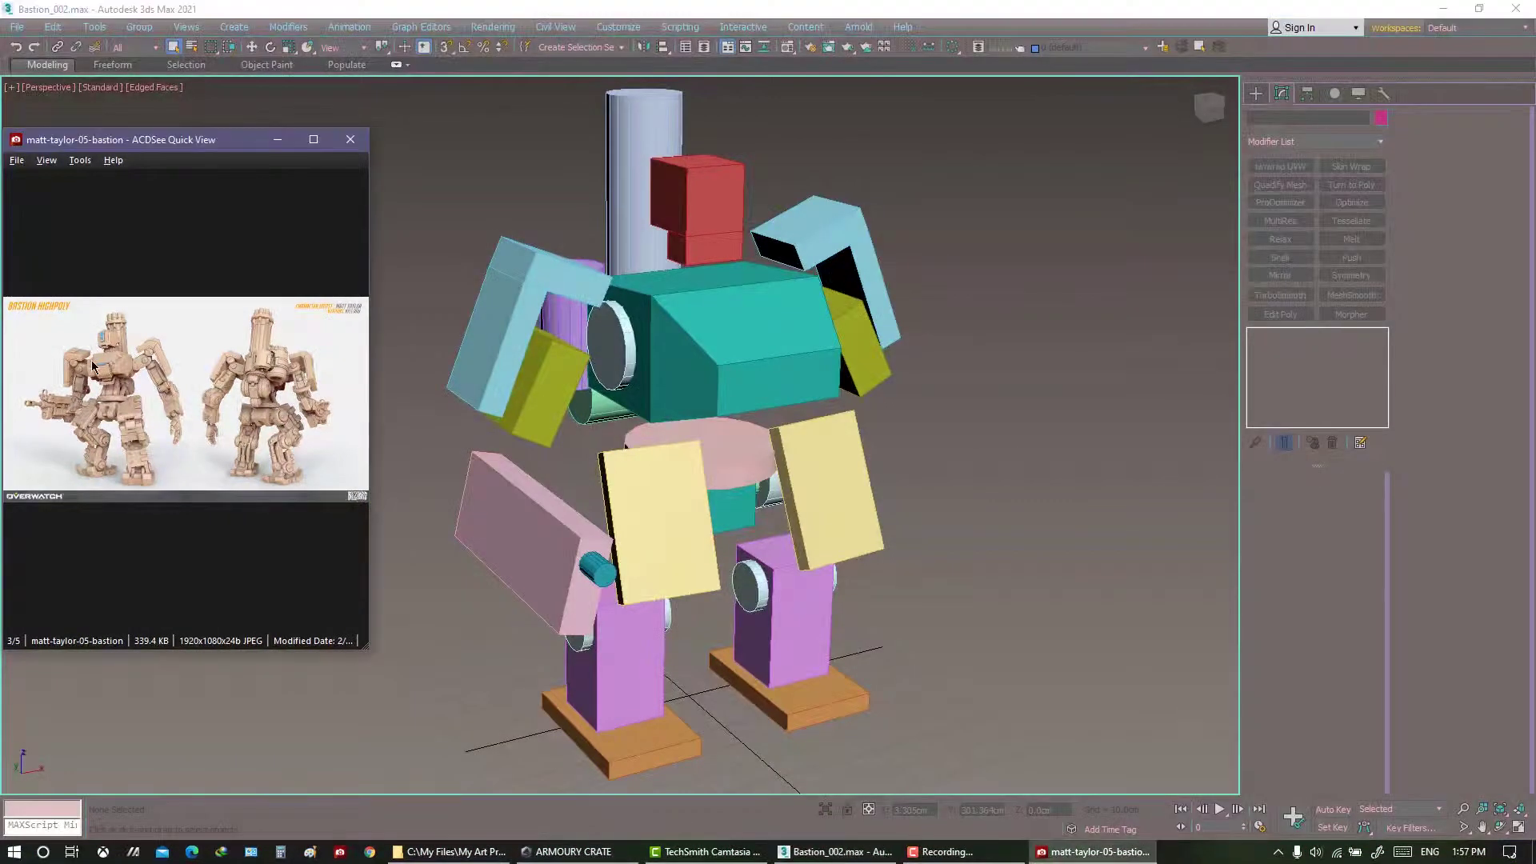
scroll(91, 360, up, 3)
scroll(261, 446, up, 2)
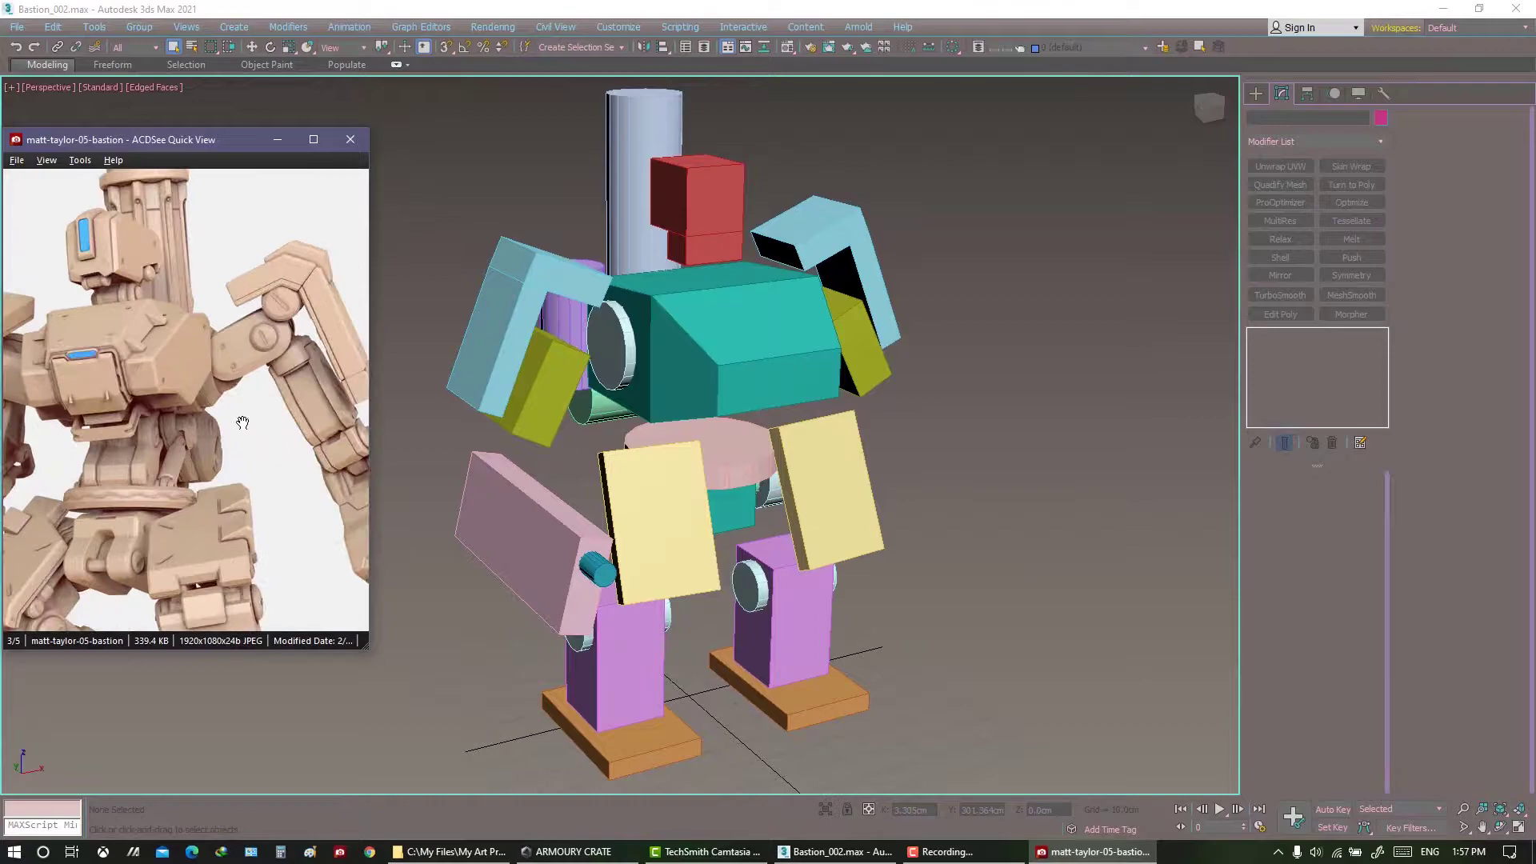
scroll(256, 432, up, 2)
scroll(256, 424, up, 2)
drag(368, 376, 235, 376)
drag(128, 128, 128, 334)
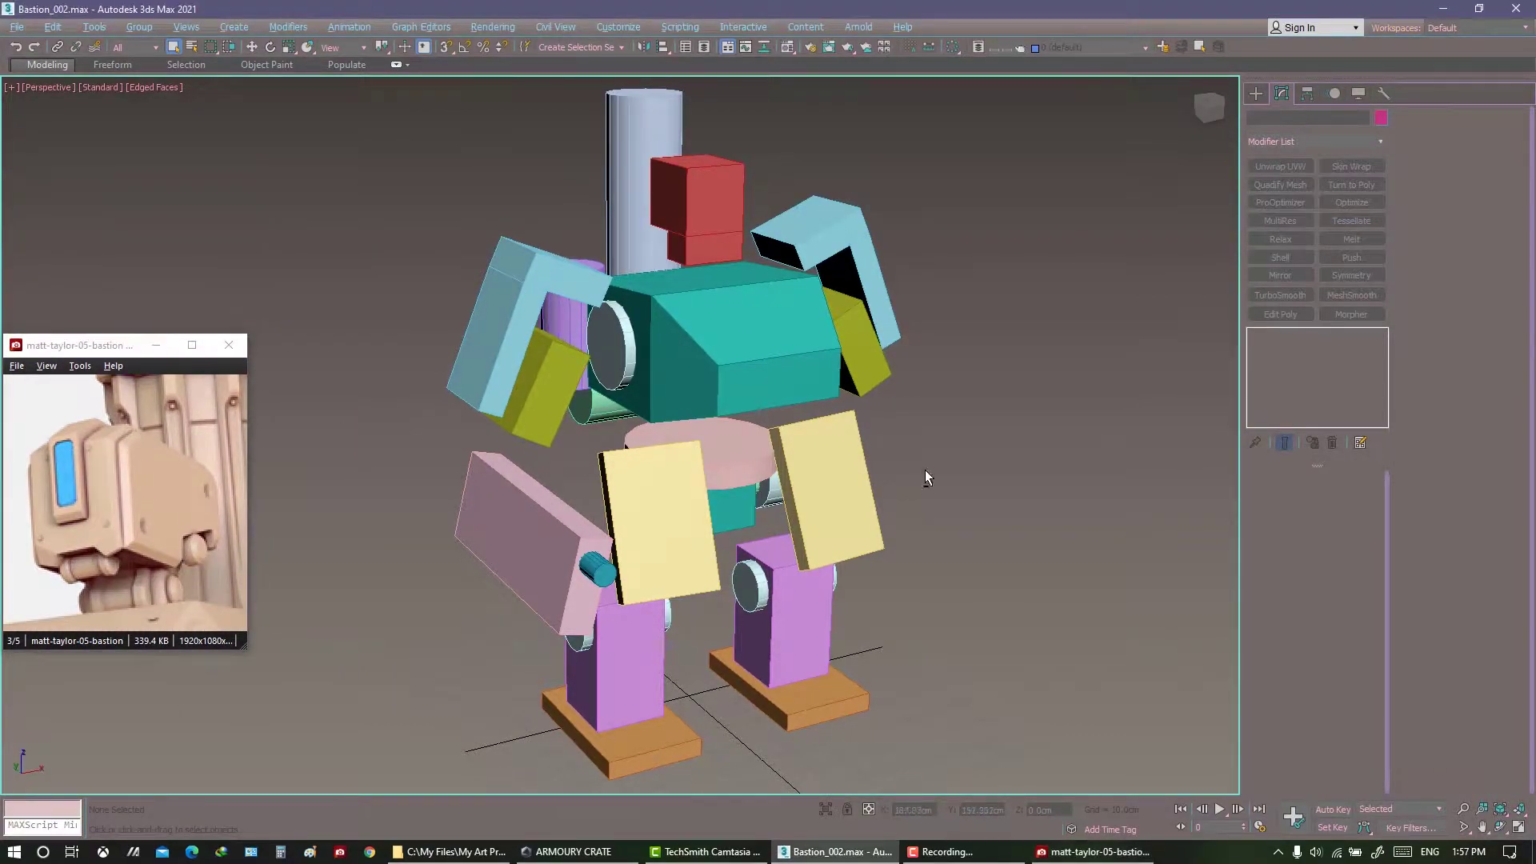
alt+middle_drag(925, 477, 872, 480)
Select the red head box Box014 and frame it in the viewport.
click(688, 216)
key(z)
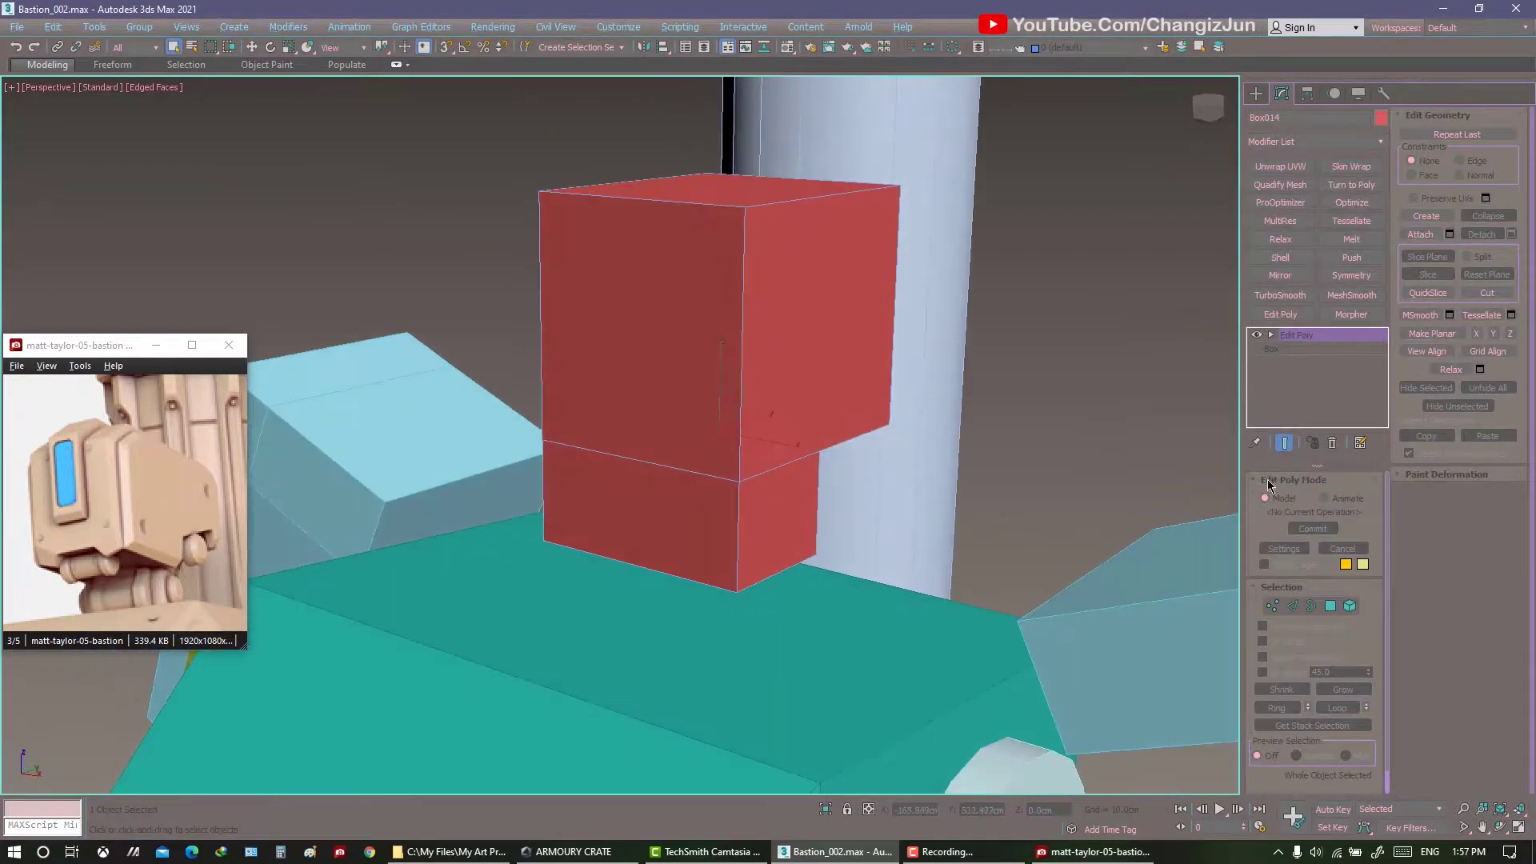
click(1268, 481)
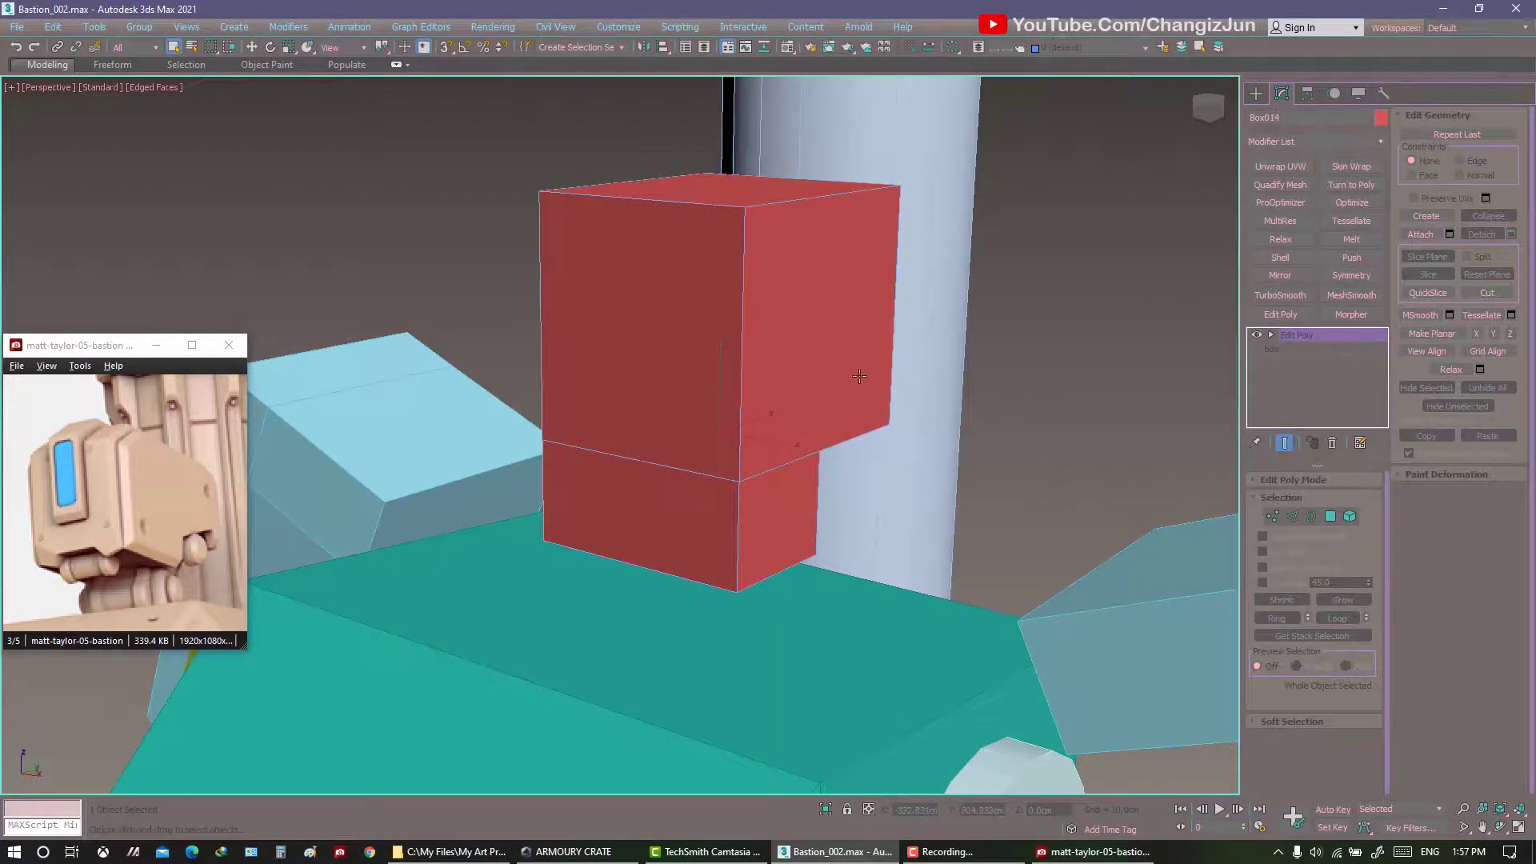
scroll(859, 375, down, 2)
mouse_move(798, 367)
alt+middle_down()
mouse_move(832, 308)
mouse_move(720, 304)
alt+middle_up()
Chamfer the head box's top front edge with extra chamfer segments.
key(2)
right_click(720, 304)
click(624, 412)
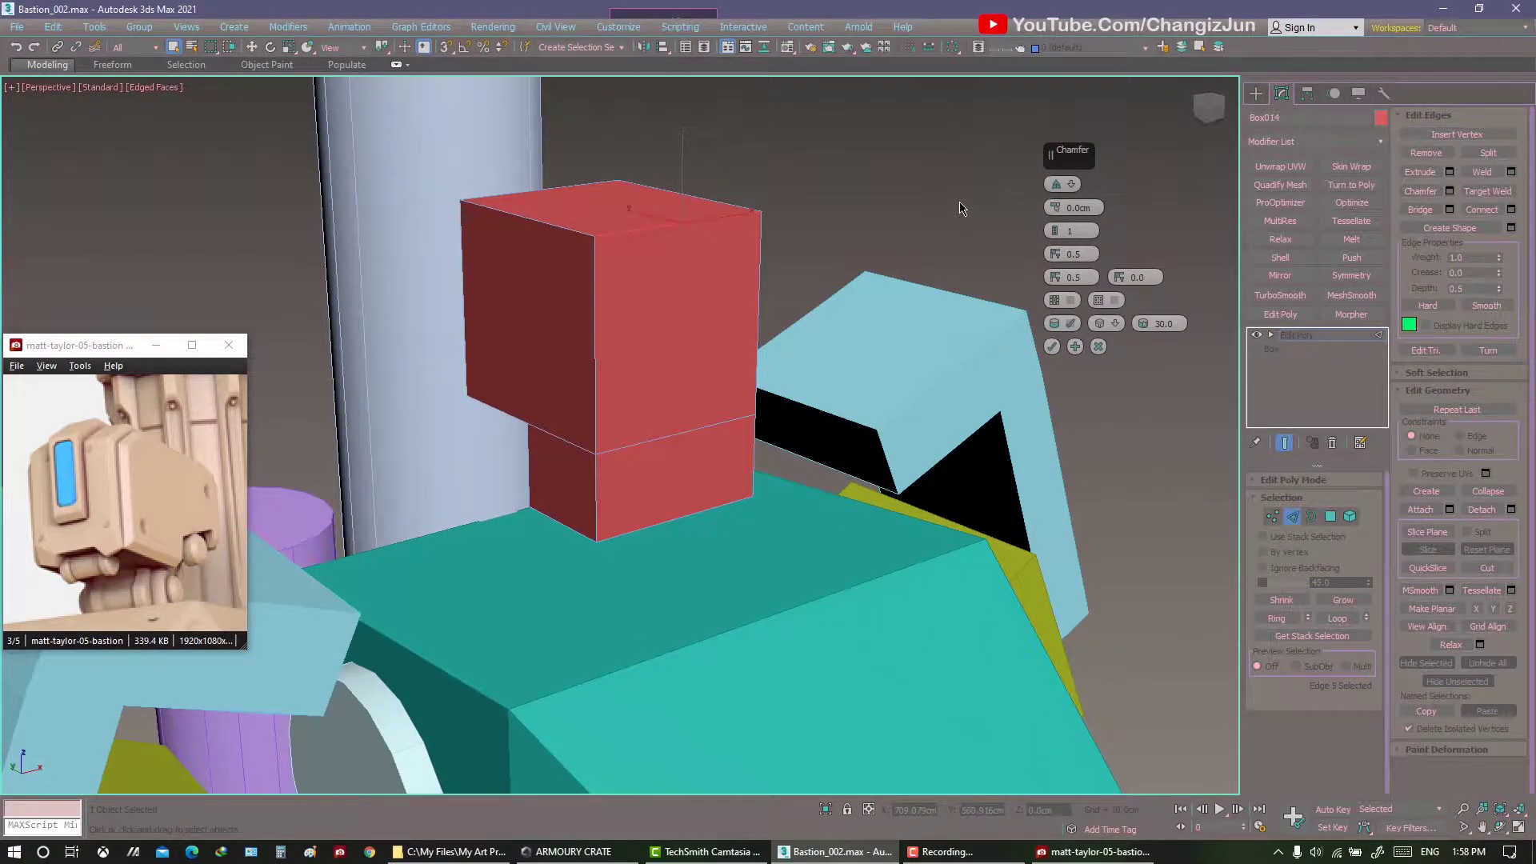
alt+middle_drag(919, 231, 984, 232)
drag(1056, 234, 1056, 232)
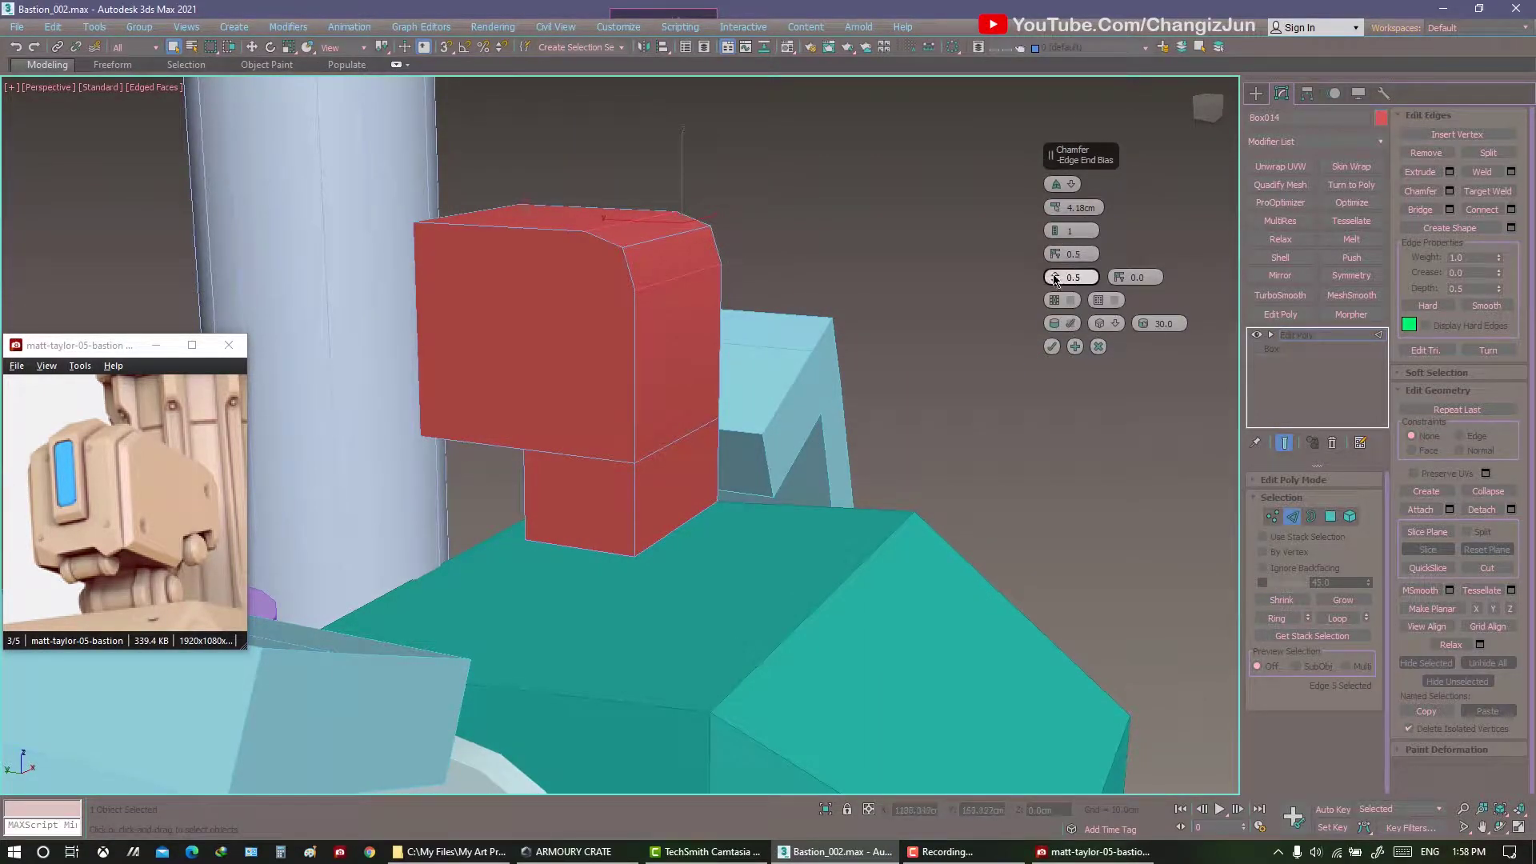
Switch the chamfer type to get a slanted corner and confirm the chamfer.
click(1062, 184)
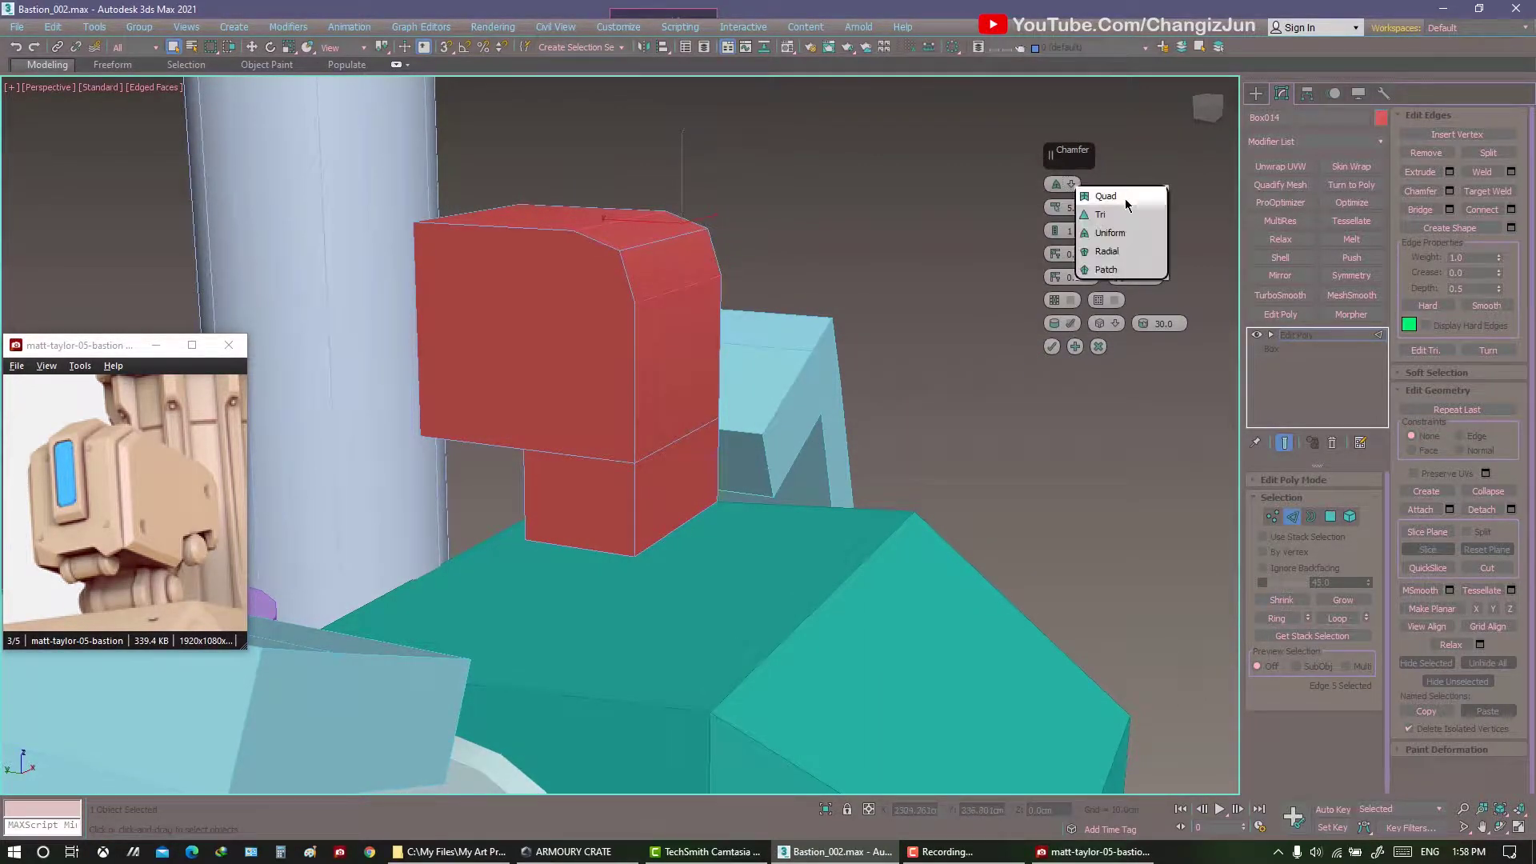
click(1099, 224)
click(1061, 184)
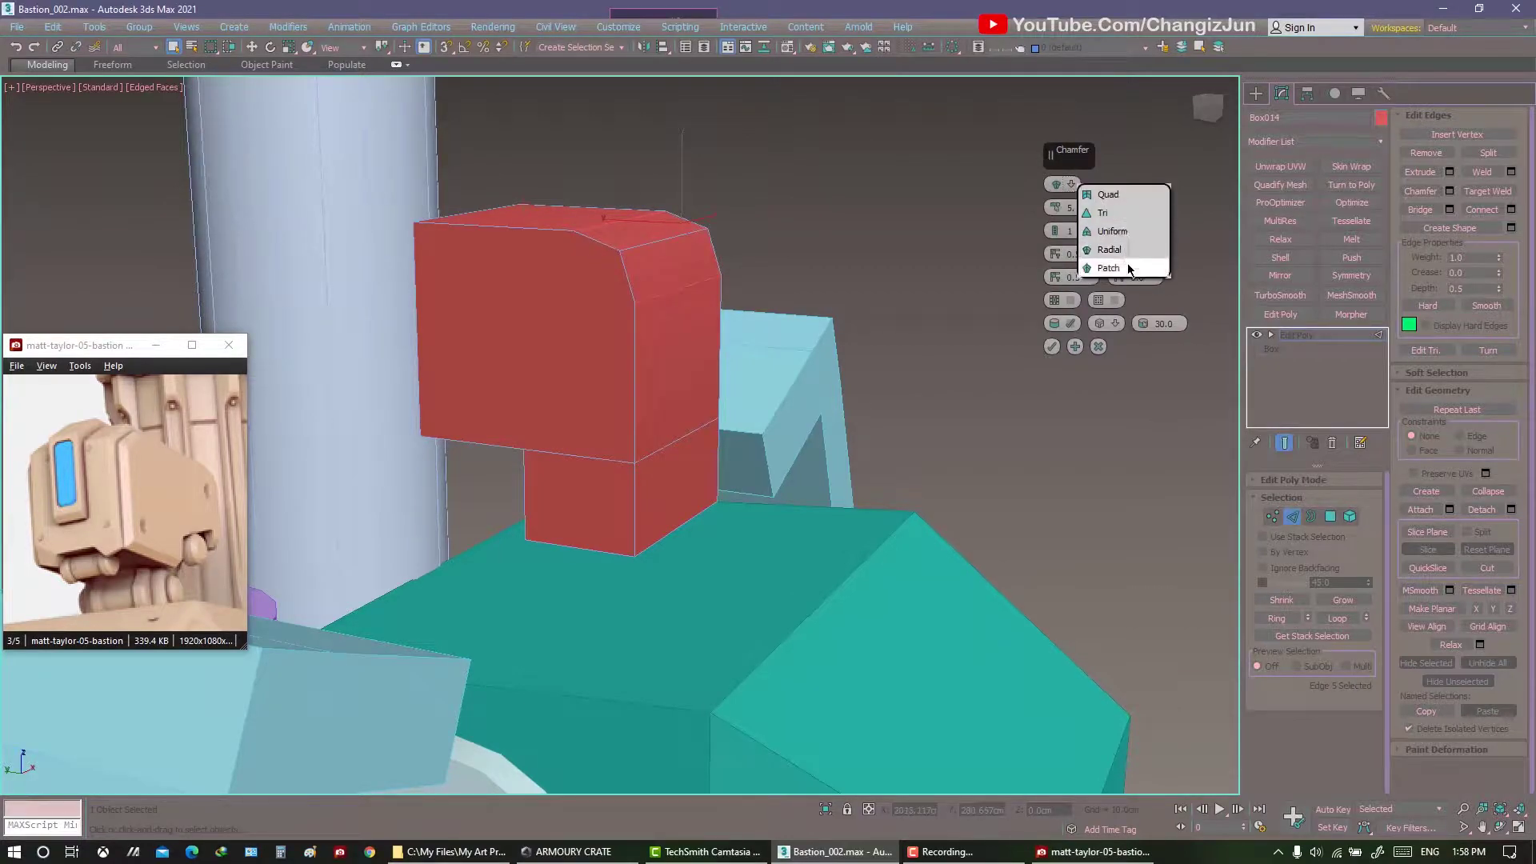
click(1118, 207)
mouse_move(829, 314)
alt+middle_down()
mouse_move(737, 312)
mouse_move(785, 309)
mouse_move(781, 326)
mouse_move(833, 297)
alt+middle_up()
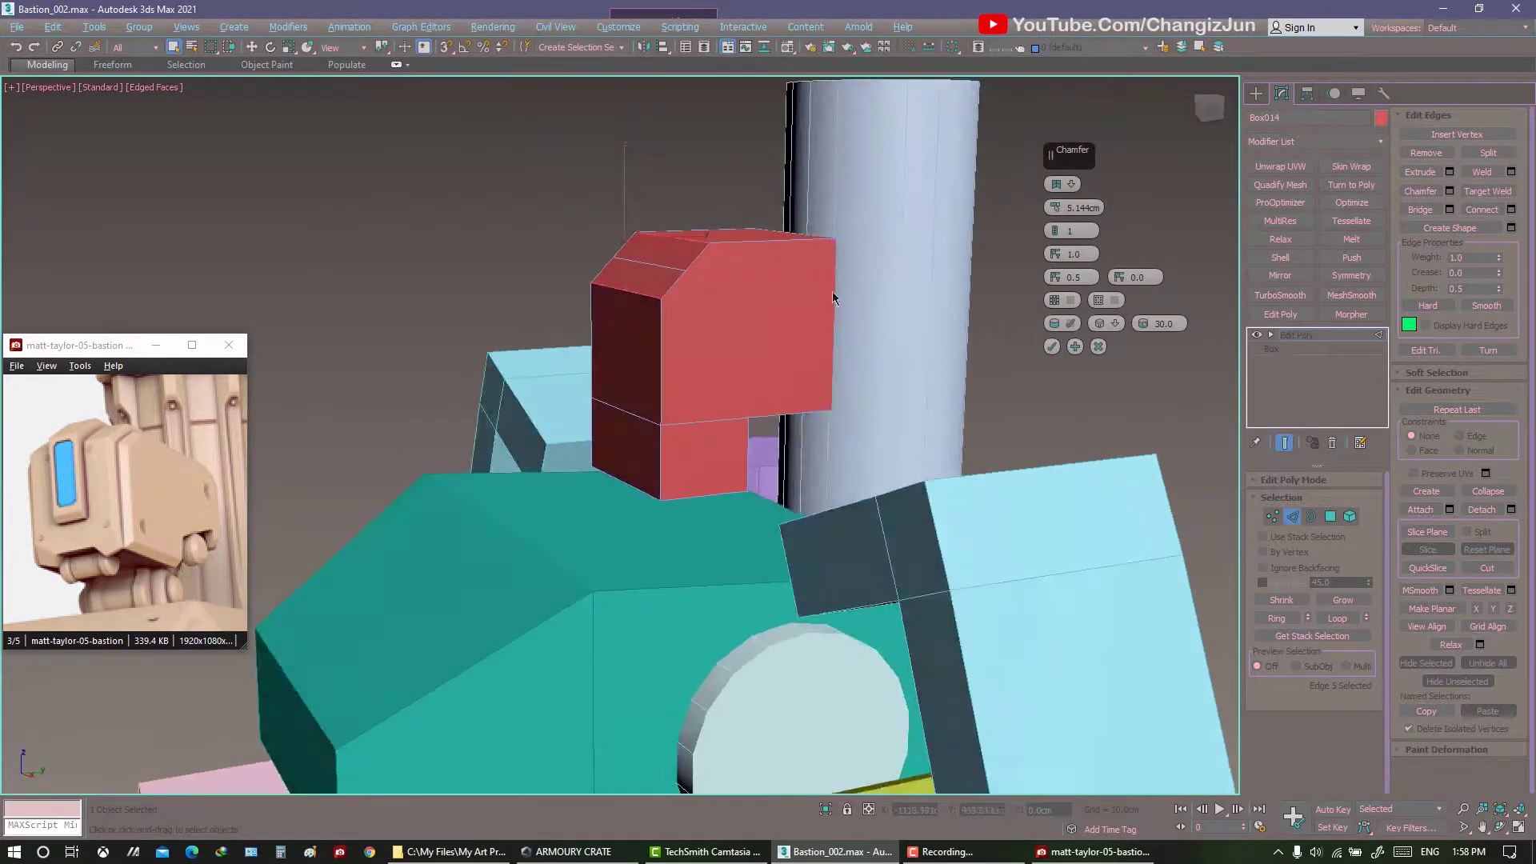
click(1052, 347)
alt+middle_drag(1053, 347, 893, 376)
Isolate the red head box and select the polygons of its lower step.
key(alt+q)
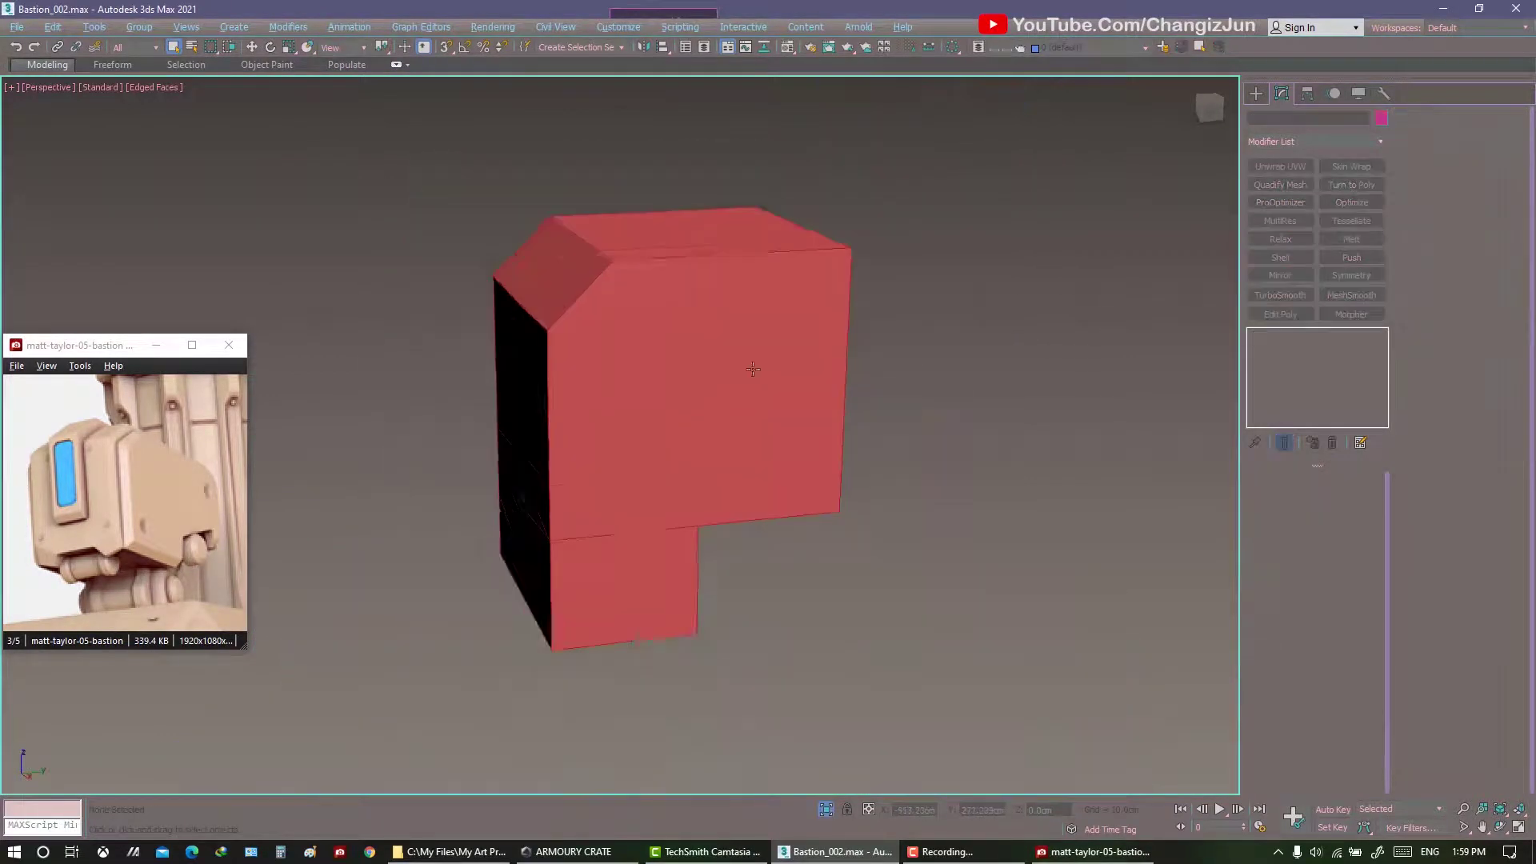
mouse_move(753, 369)
alt+middle_down()
mouse_move(900, 377)
mouse_move(867, 364)
mouse_move(715, 389)
mouse_move(643, 380)
alt+middle_up()
scroll(900, 376, down, 2)
key(2)
key(4)
key(w)
mouse_move(643, 380)
mouse_down()
mouse_move(855, 392)
mouse_move(864, 368)
mouse_up()
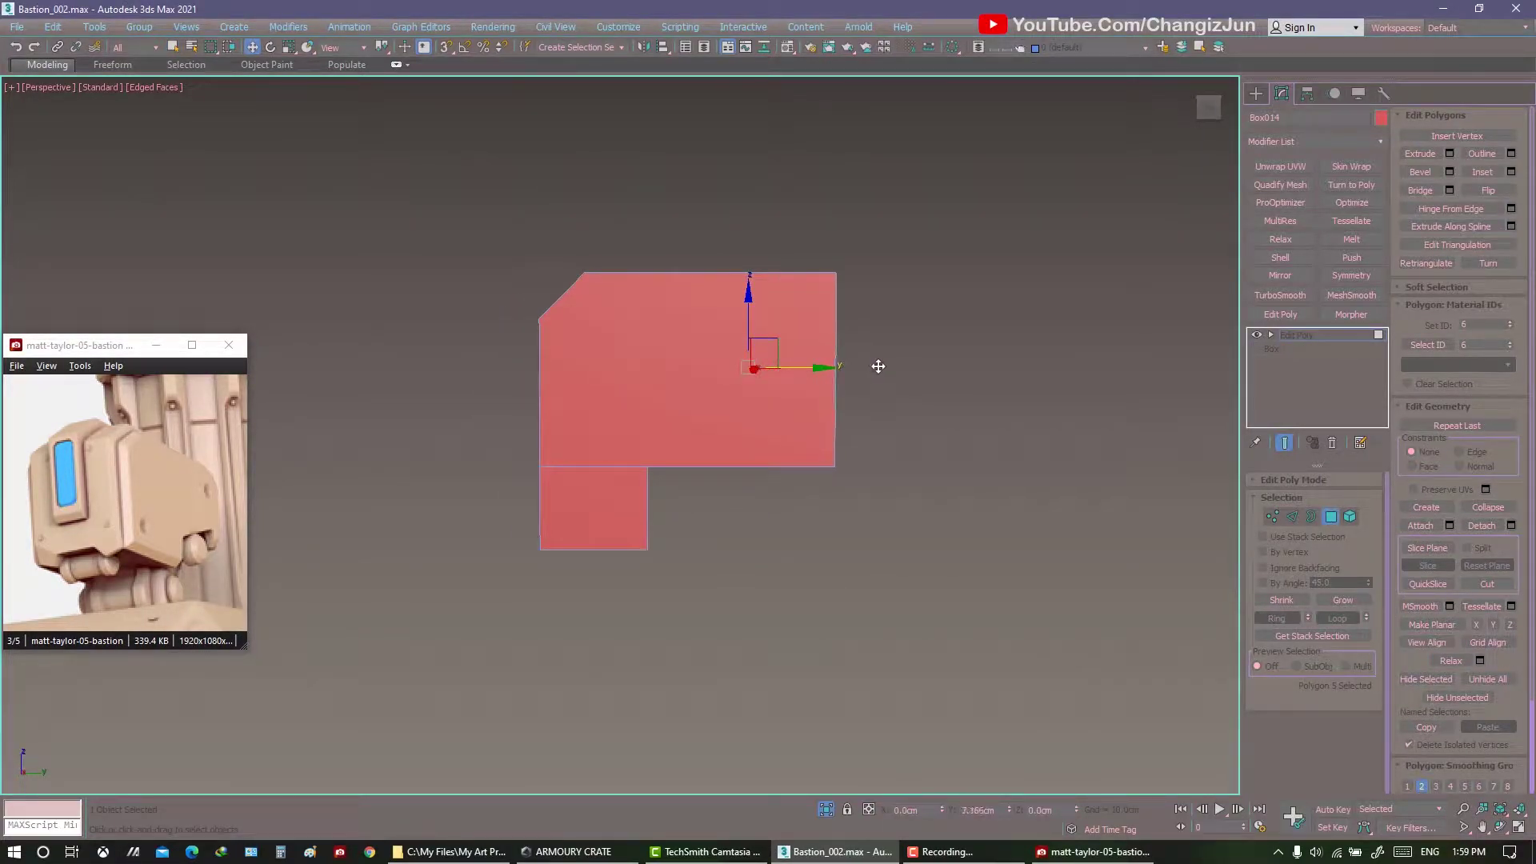
Remove the lower step and cap the open border at the box's bottom.
alt+middle_drag(878, 365, 1344, 520)
click(720, 508)
mouse_move(720, 508)
alt+middle_down()
mouse_move(694, 317)
mouse_move(719, 336)
alt+middle_up()
click(1310, 516)
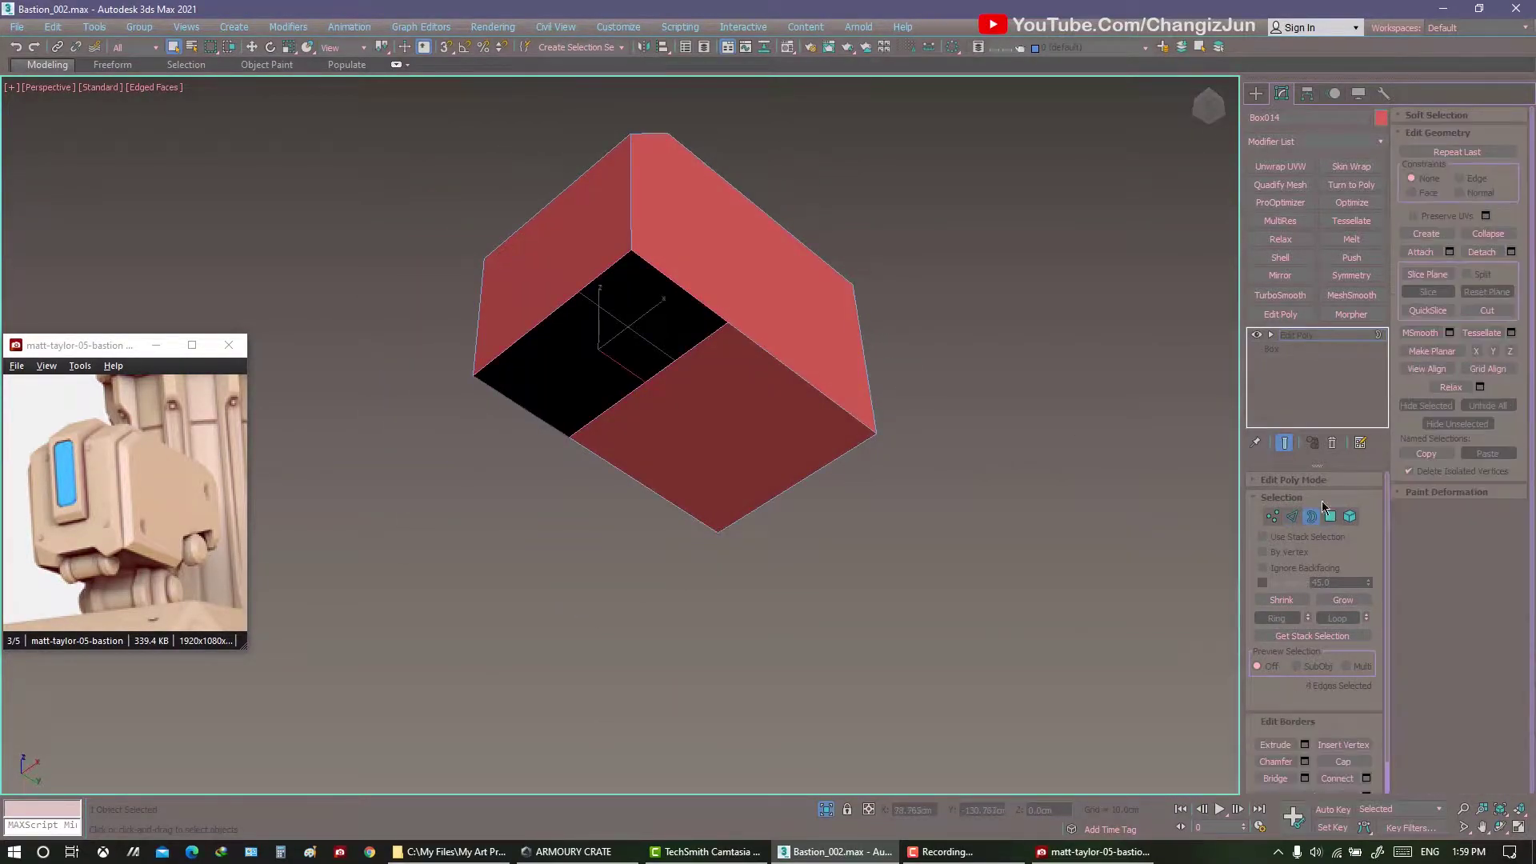
key(alt+p)
key(2)
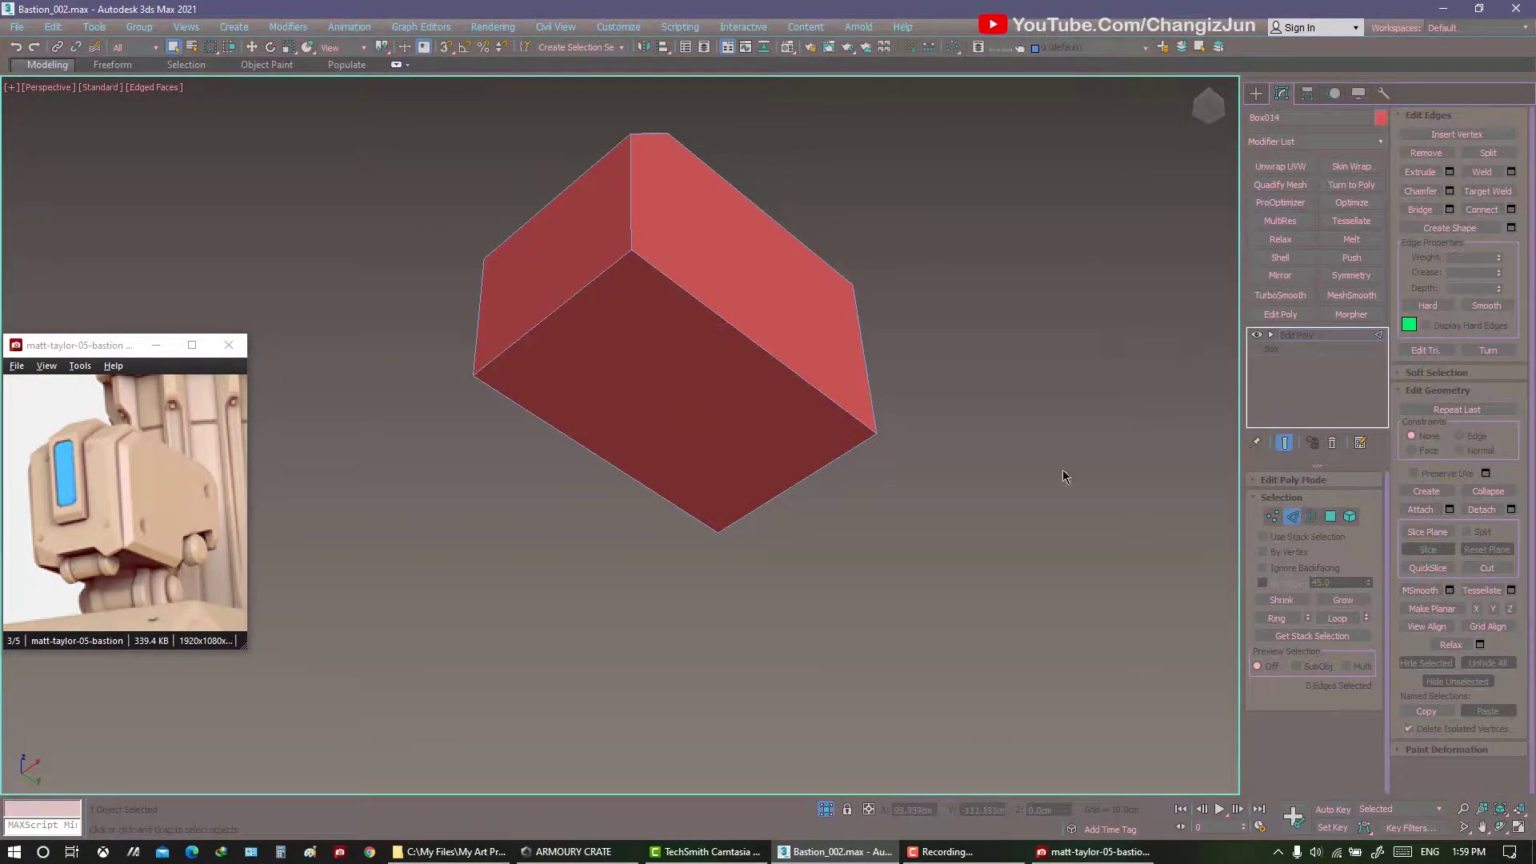
Select all of the box's polygons as an element and check it in side view.
mouse_move(1062, 476)
alt+middle_down()
mouse_move(717, 464)
mouse_move(736, 423)
mouse_move(626, 424)
mouse_move(767, 432)
mouse_move(713, 394)
mouse_move(851, 403)
alt+middle_up()
key(4)
key(ctrl+a)
key(w)
key(5)
key(r)
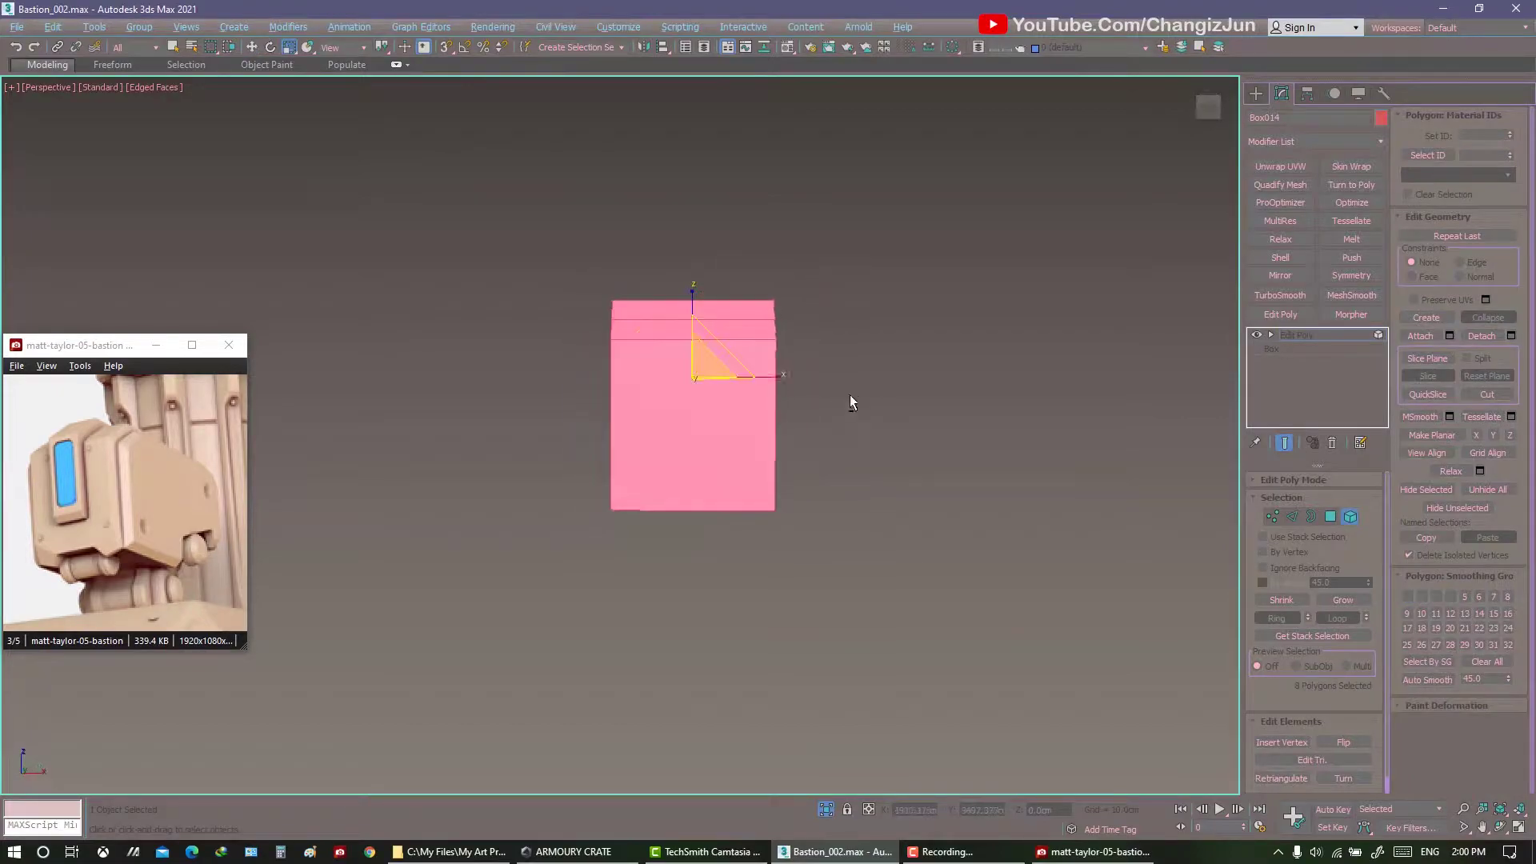
key(2)
key(w)
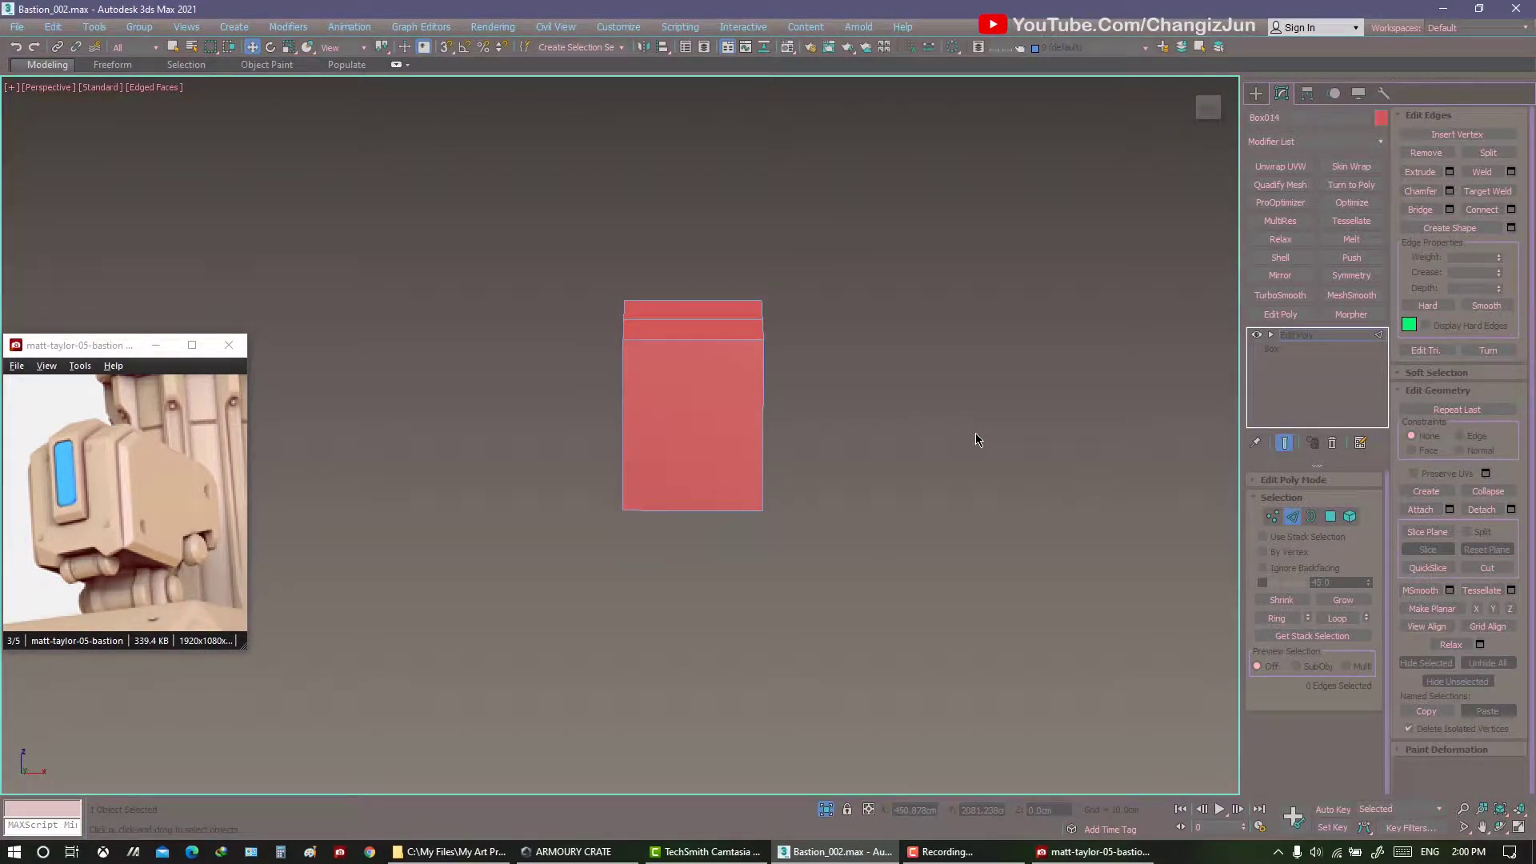
alt+middle_drag(975, 439, 902, 442)
Add an Edit Poly modifier and connect edges into a vertical centre loop.
click(1280, 314)
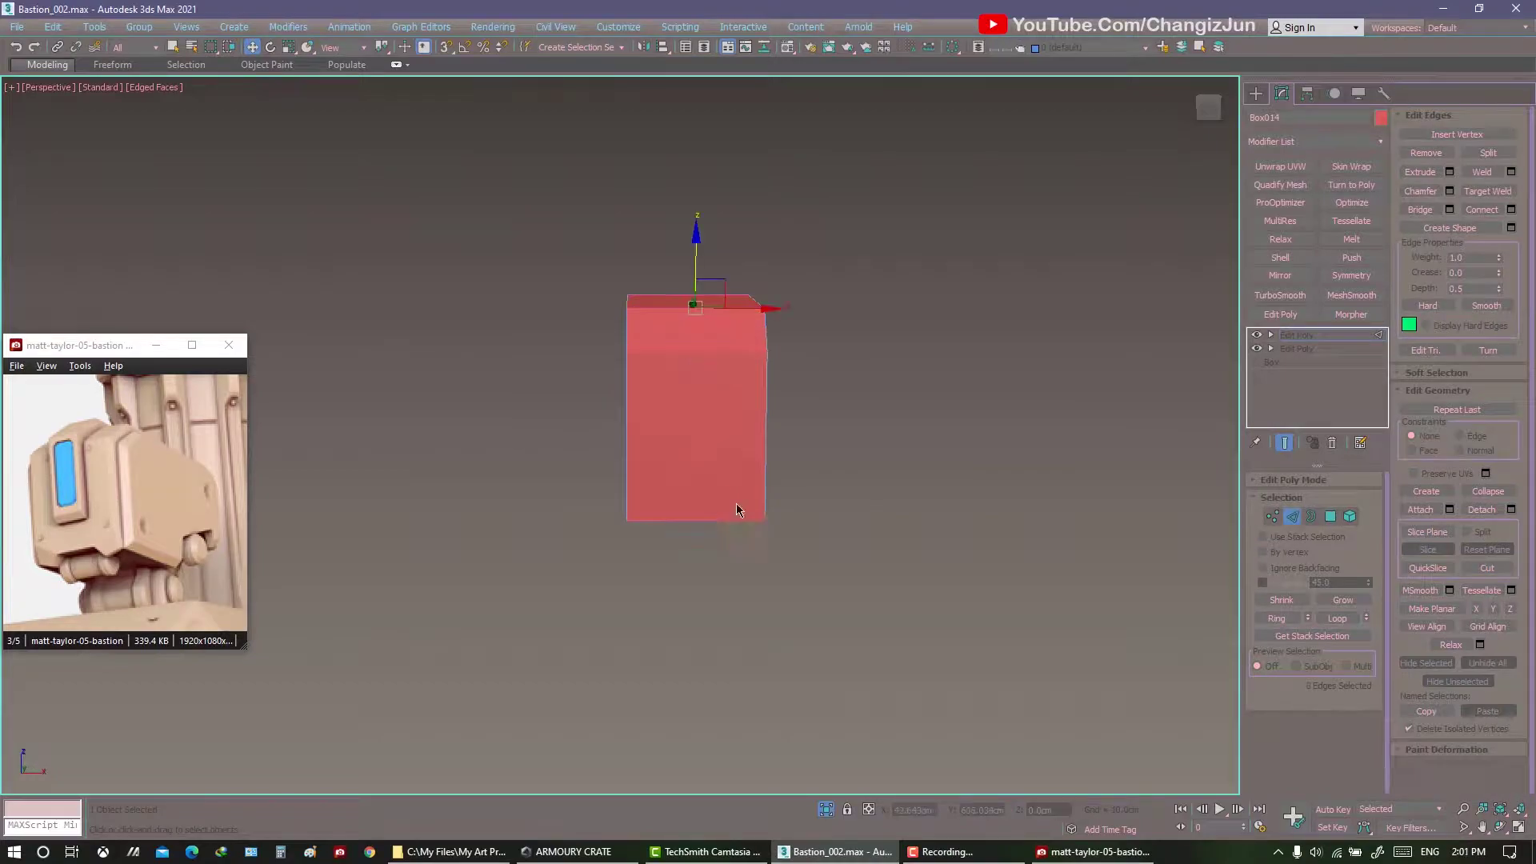
mouse_move(737, 510)
alt+middle_down()
mouse_move(840, 497)
mouse_move(744, 400)
alt+middle_up()
right_click(744, 399)
click(918, 334)
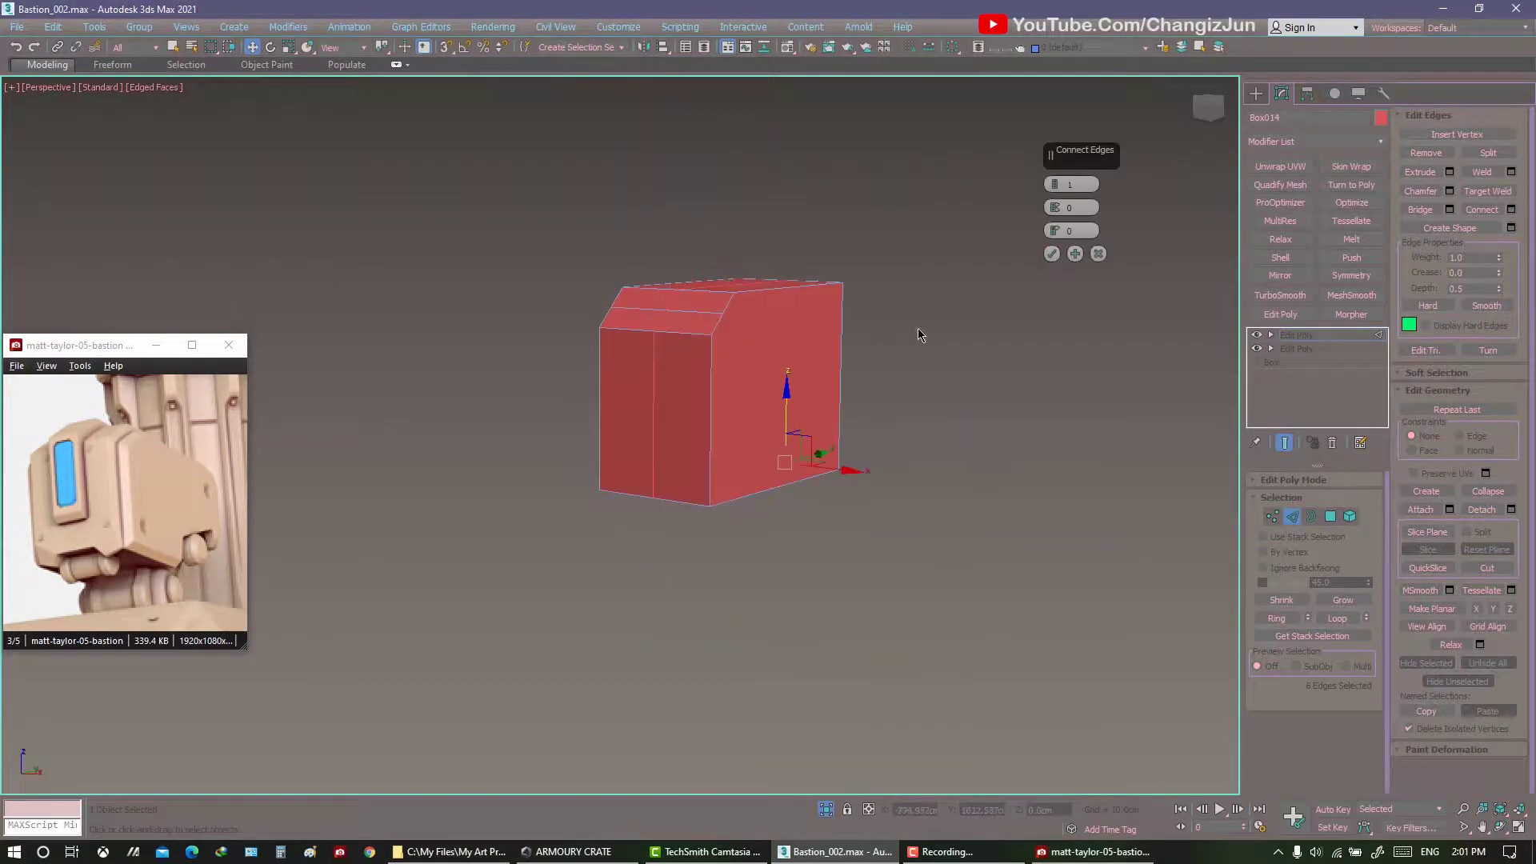
mouse_move(842, 381)
alt+middle_down()
mouse_move(896, 402)
mouse_move(867, 420)
mouse_move(842, 396)
mouse_move(1185, 498)
alt+middle_up()
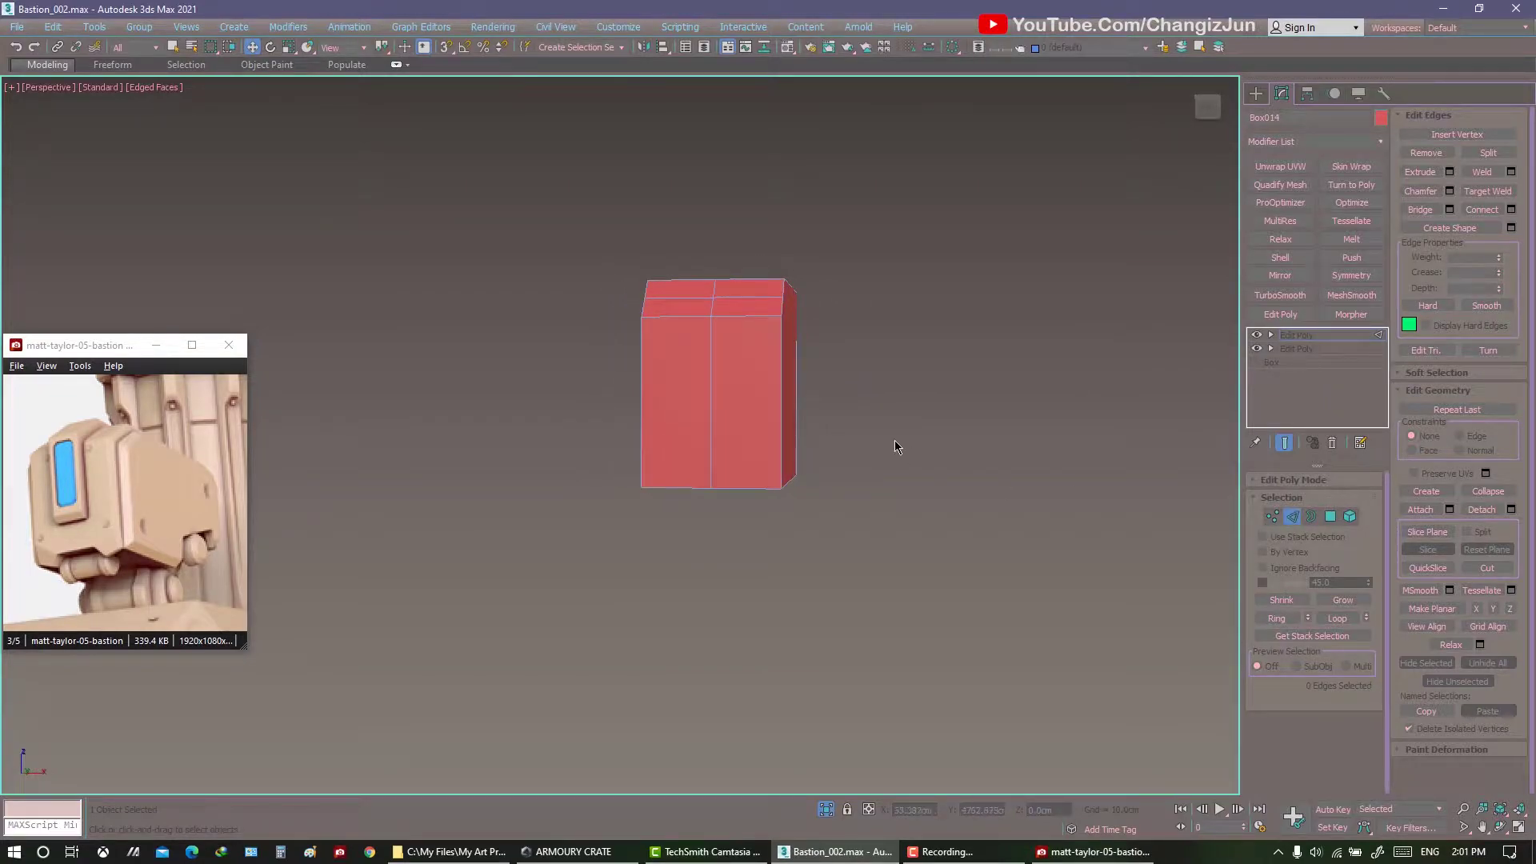
Chamfer the two bottom edges of the box to taper its base.
mouse_move(895, 447)
alt+middle_down()
mouse_move(768, 480)
mouse_move(778, 501)
alt+middle_up()
right_click(772, 456)
click(732, 560)
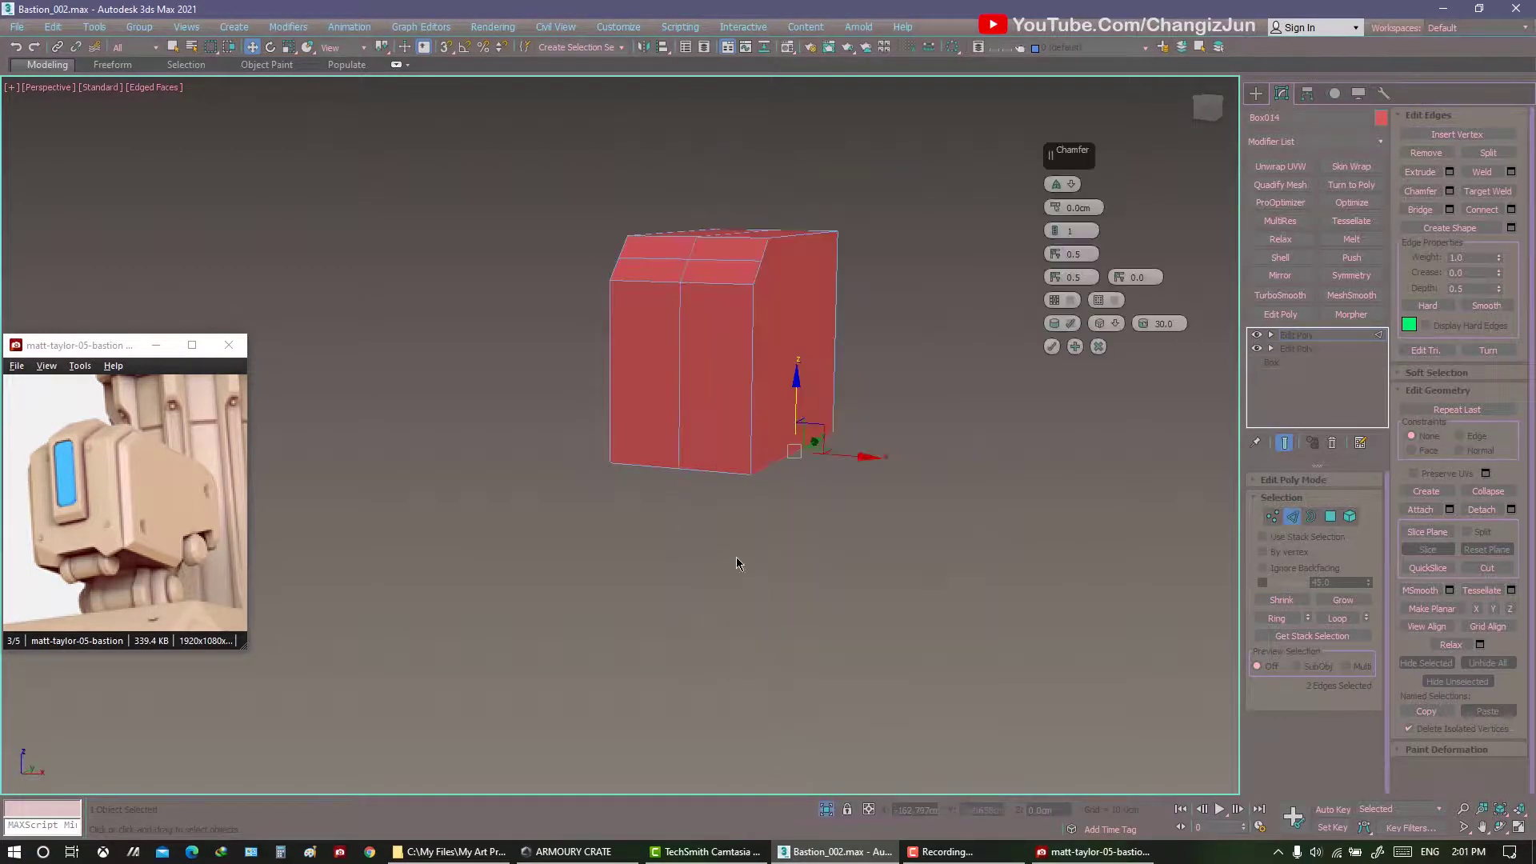
click(1079, 298)
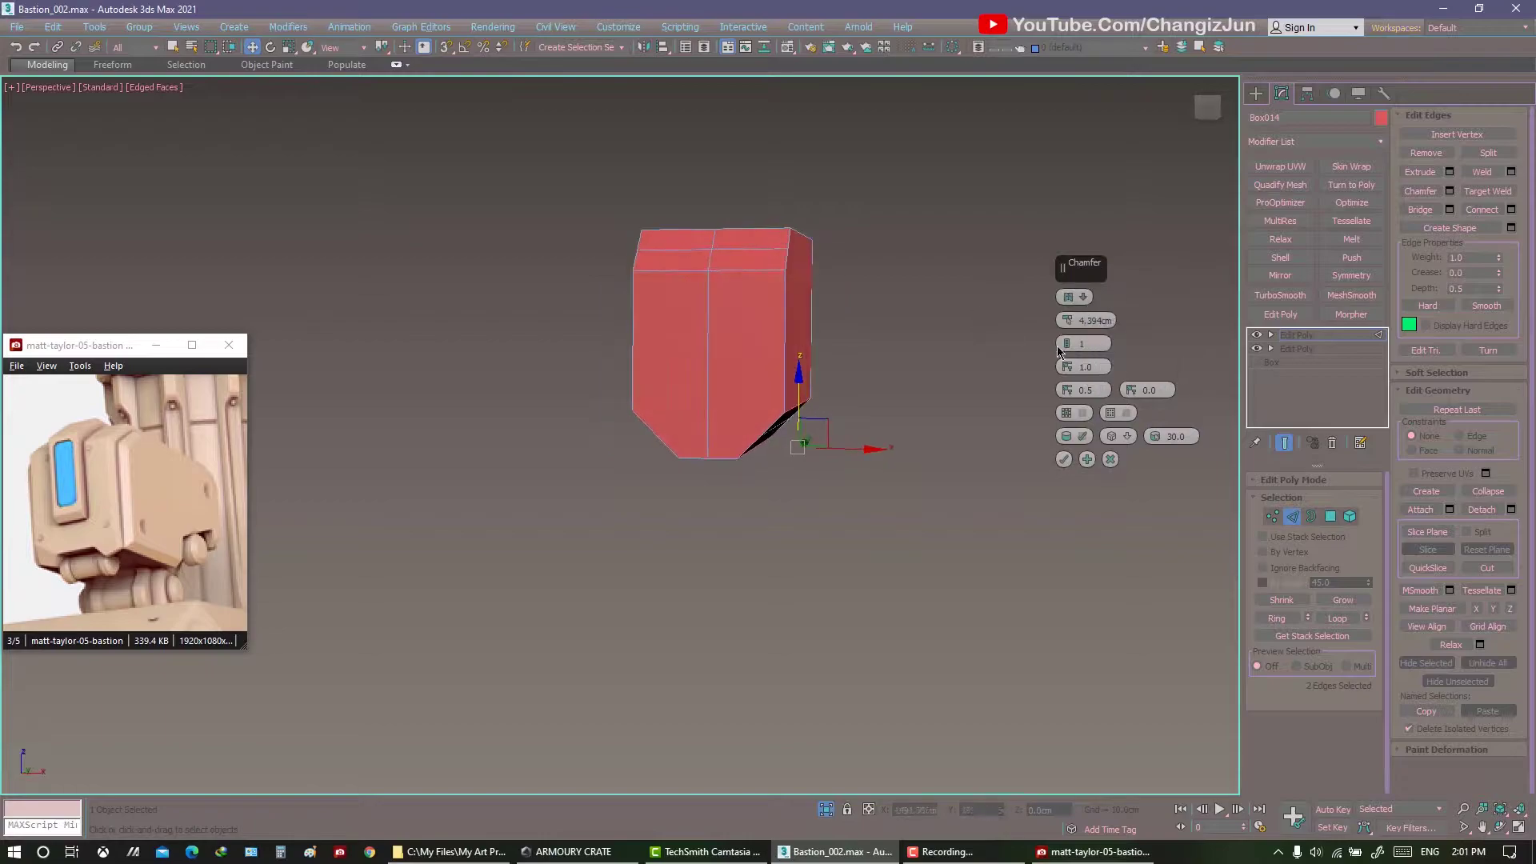
alt+middle_drag(1067, 328, 918, 425)
click(1063, 459)
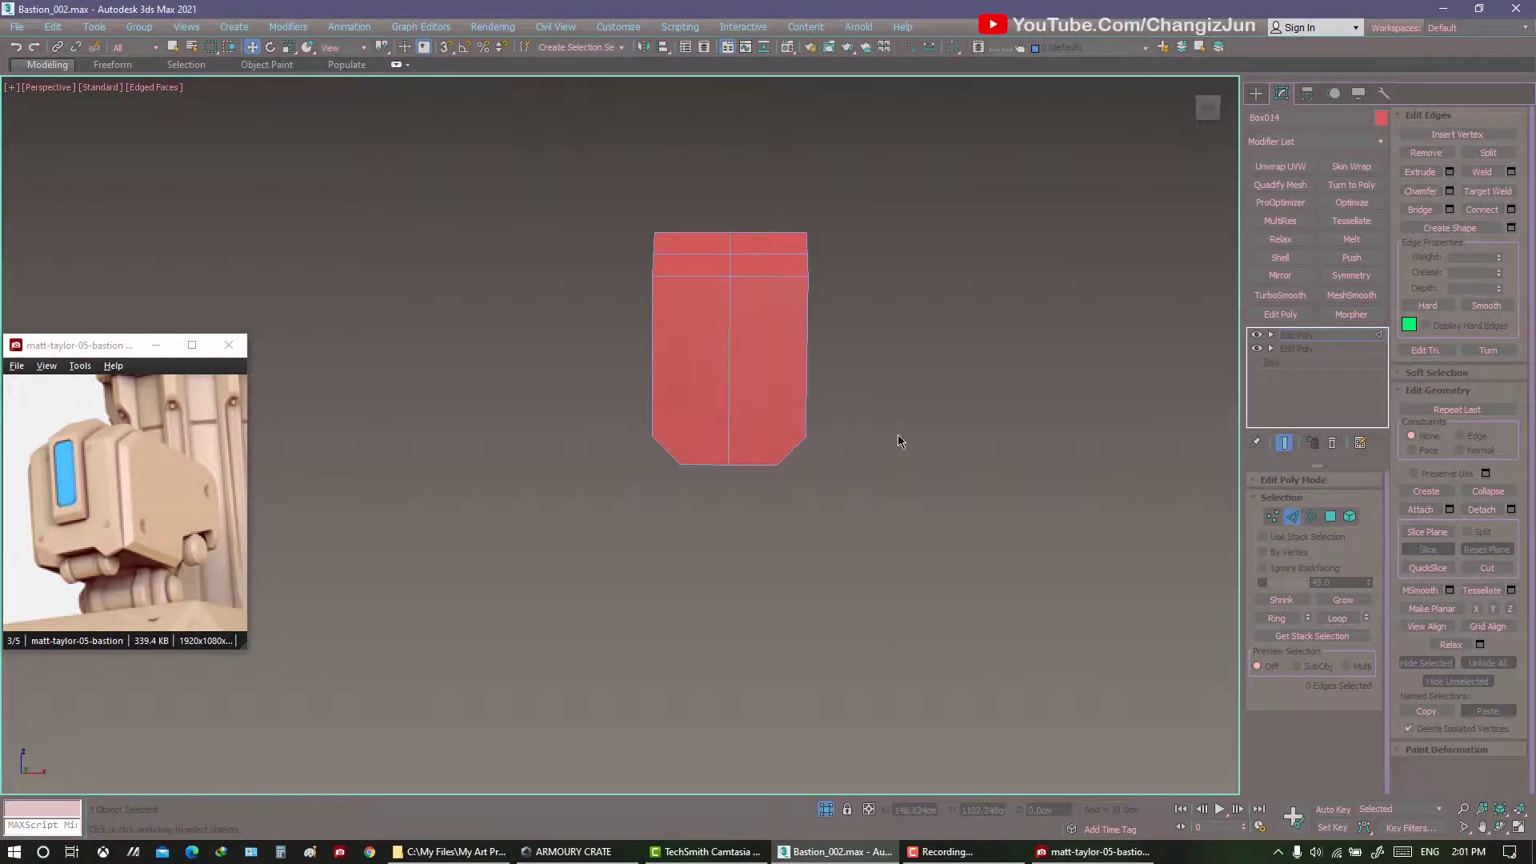
Select the large front face of the head box in Polygon mode.
key(4)
key(q)
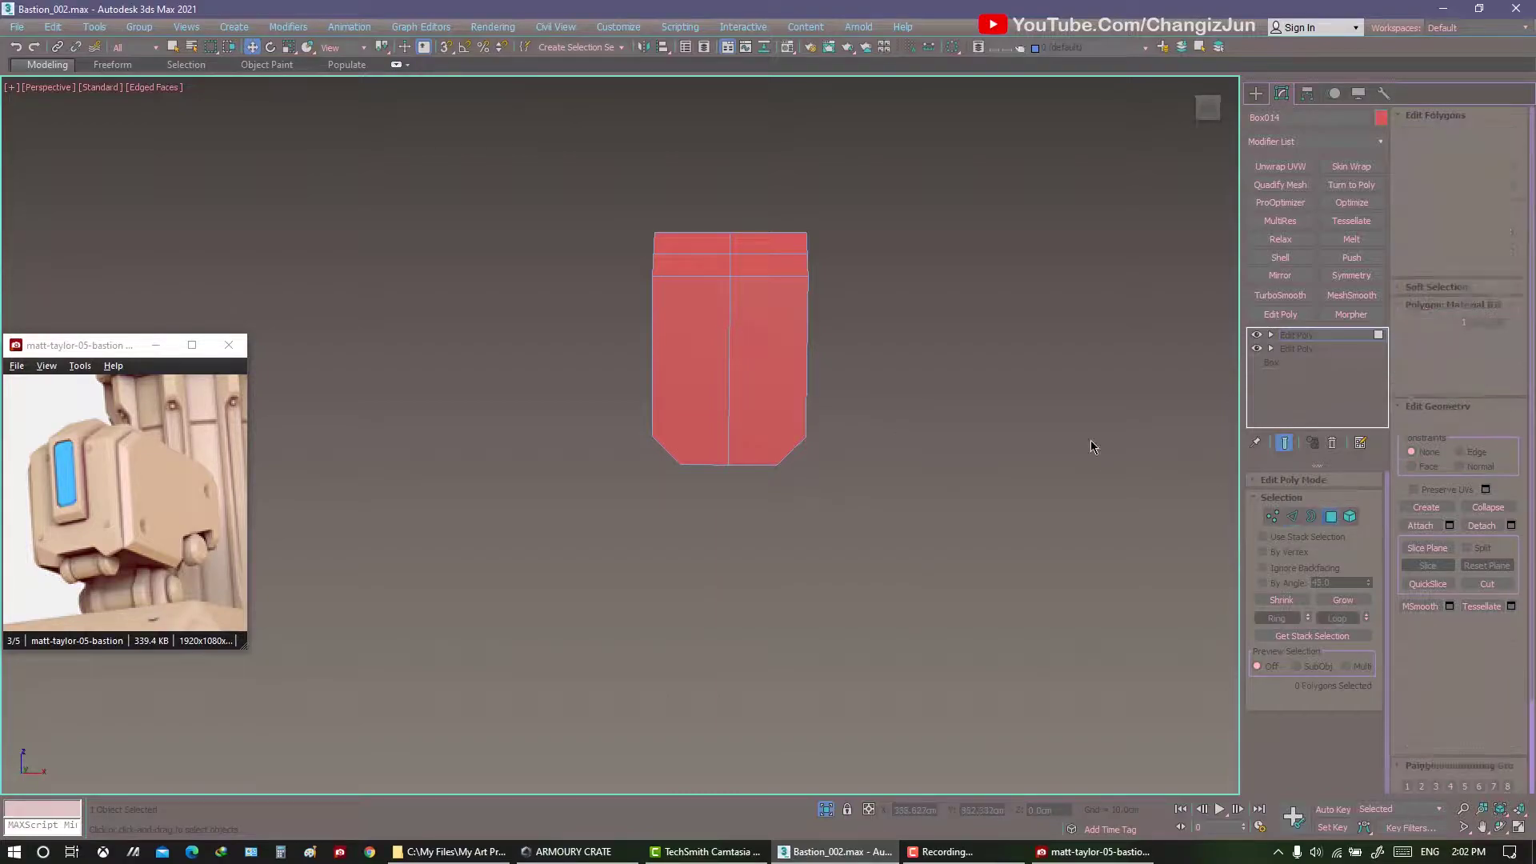
mouse_move(1090, 439)
alt+middle_down()
mouse_move(700, 225)
mouse_move(809, 361)
alt+middle_up()
ctrl+click(809, 362)
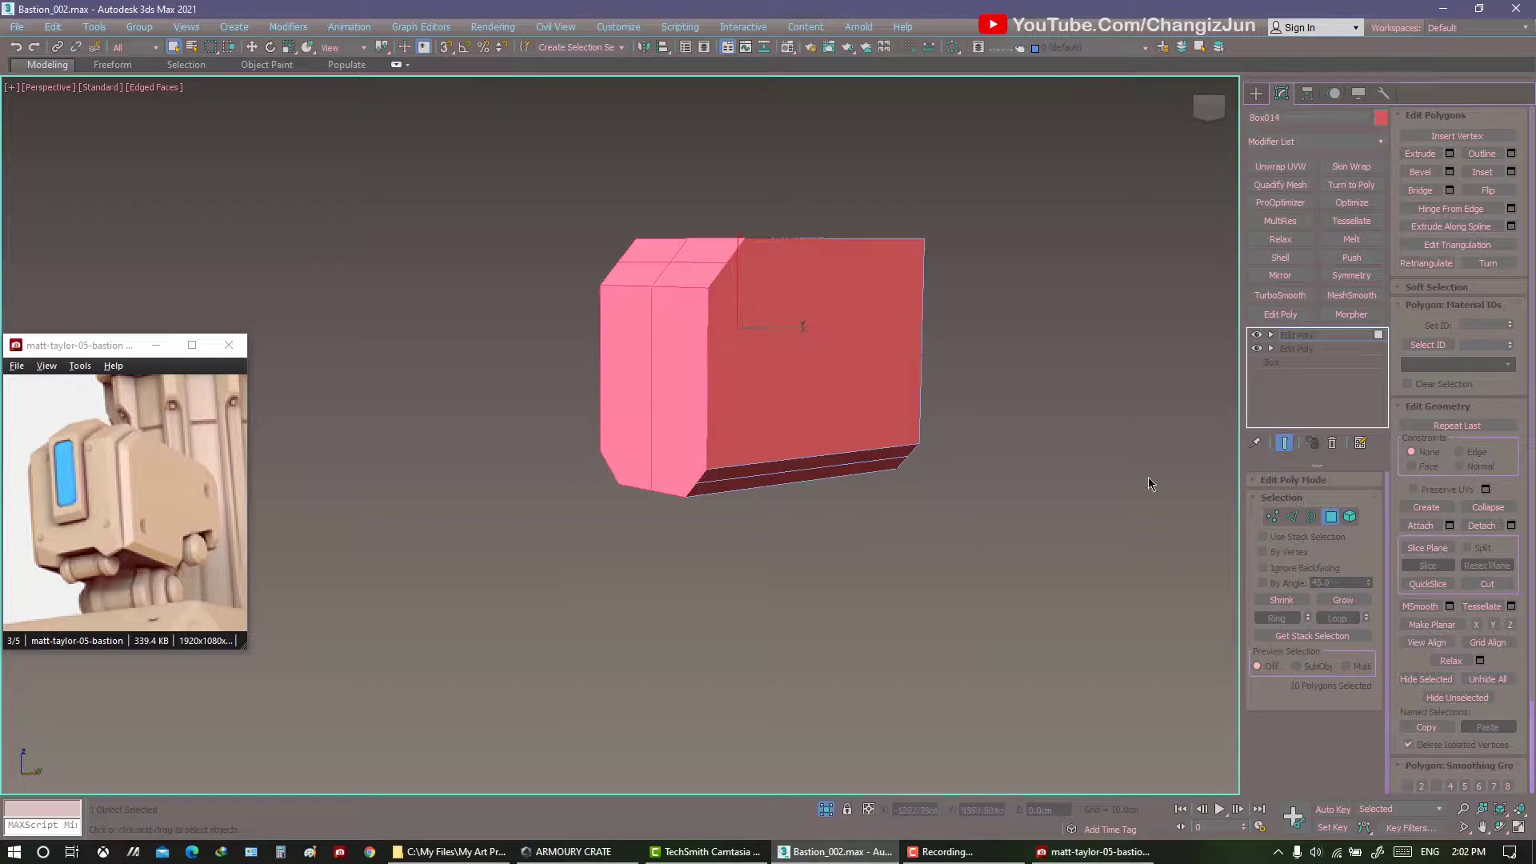
alt+middle_drag(1148, 484, 1016, 458)
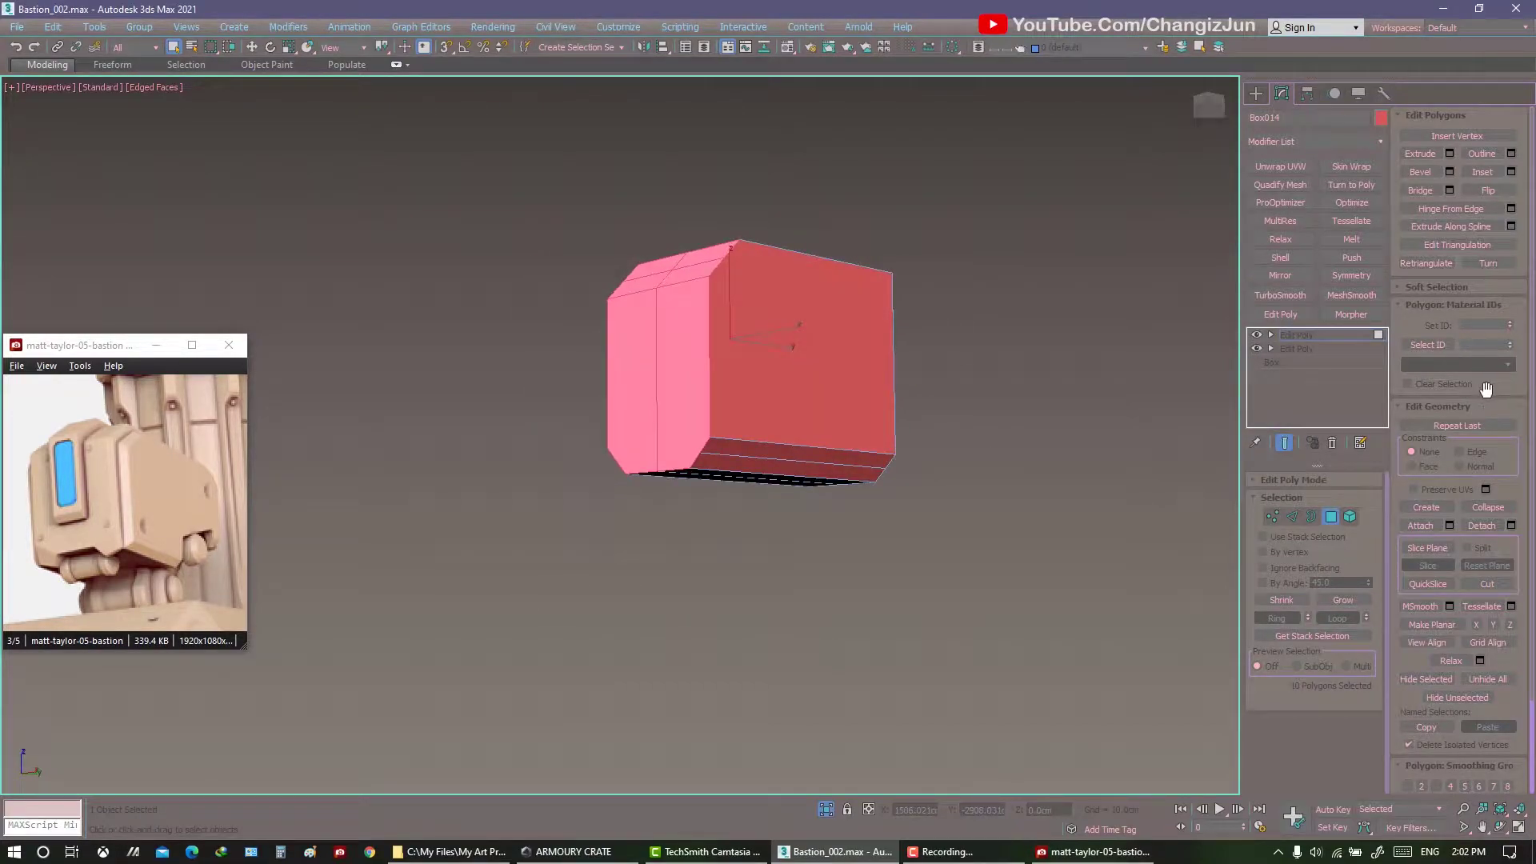
mouse_move(1183, 396)
alt+middle_down()
mouse_move(1118, 446)
mouse_move(1222, 493)
alt+middle_up()
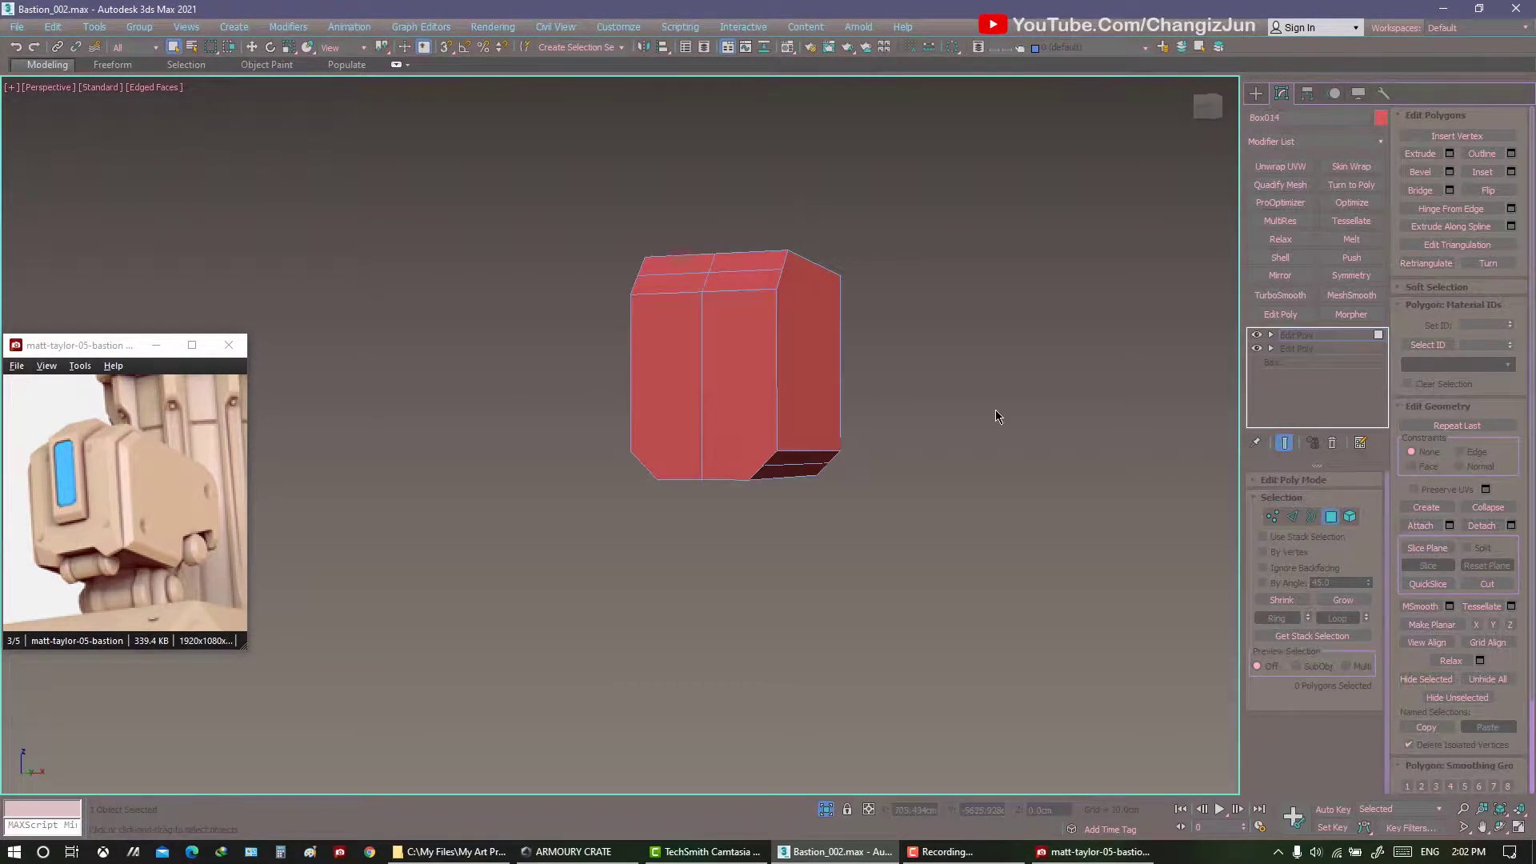
Inset the selected front faces by 1.5cm.
right_click(762, 366)
click(712, 216)
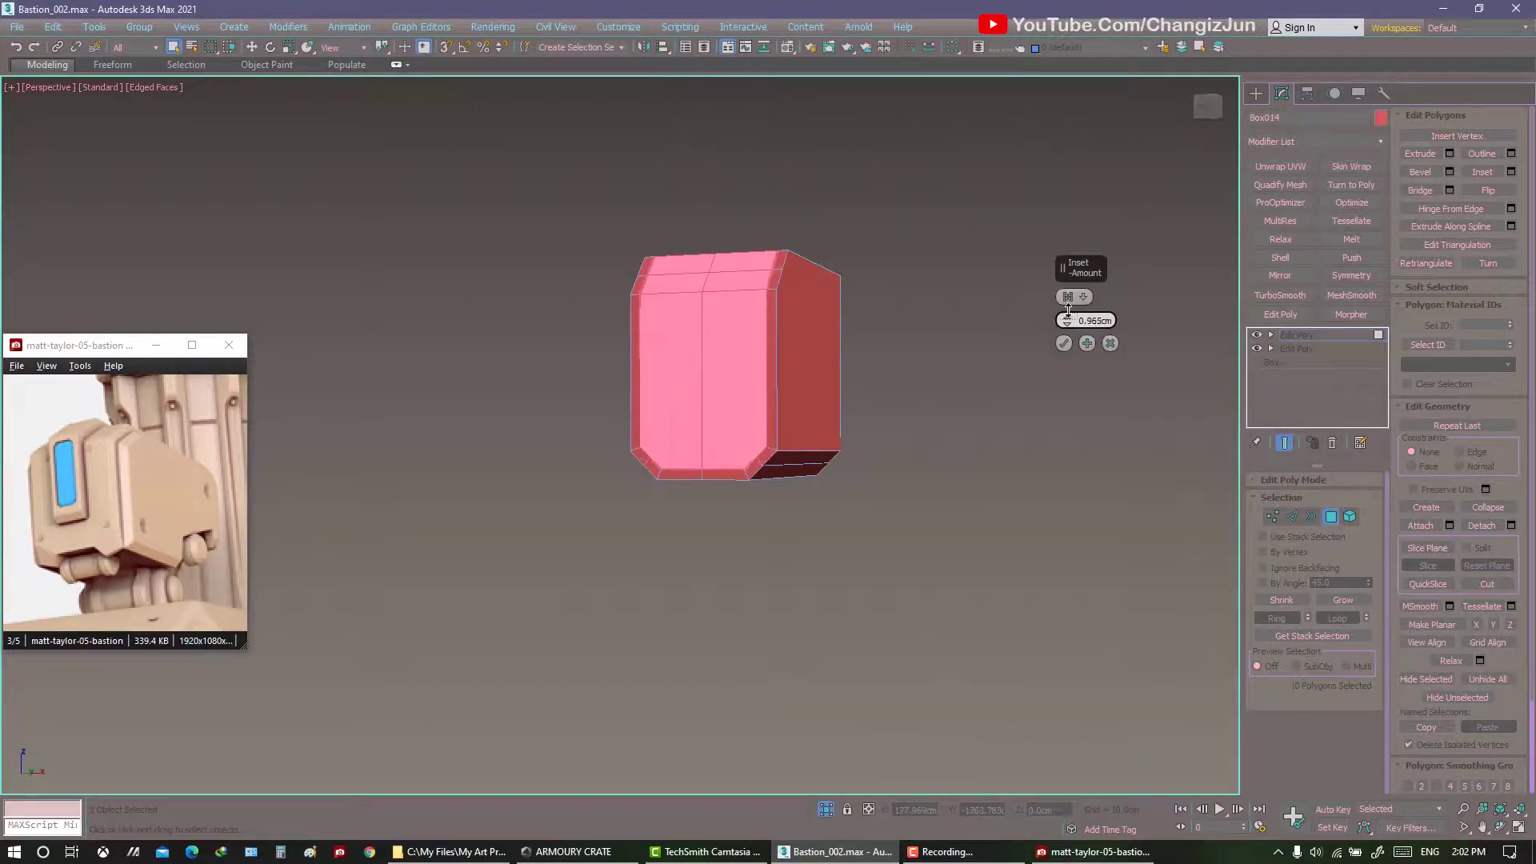
mouse_move(1068, 311)
alt+middle_down()
mouse_move(909, 377)
mouse_move(878, 350)
mouse_move(950, 339)
mouse_move(847, 411)
mouse_move(646, 454)
mouse_move(885, 421)
mouse_move(832, 333)
mouse_move(818, 404)
alt+middle_up()
click(1063, 343)
Grow the face selection and begin detaching the selected polygons.
scroll(808, 409, up, 2)
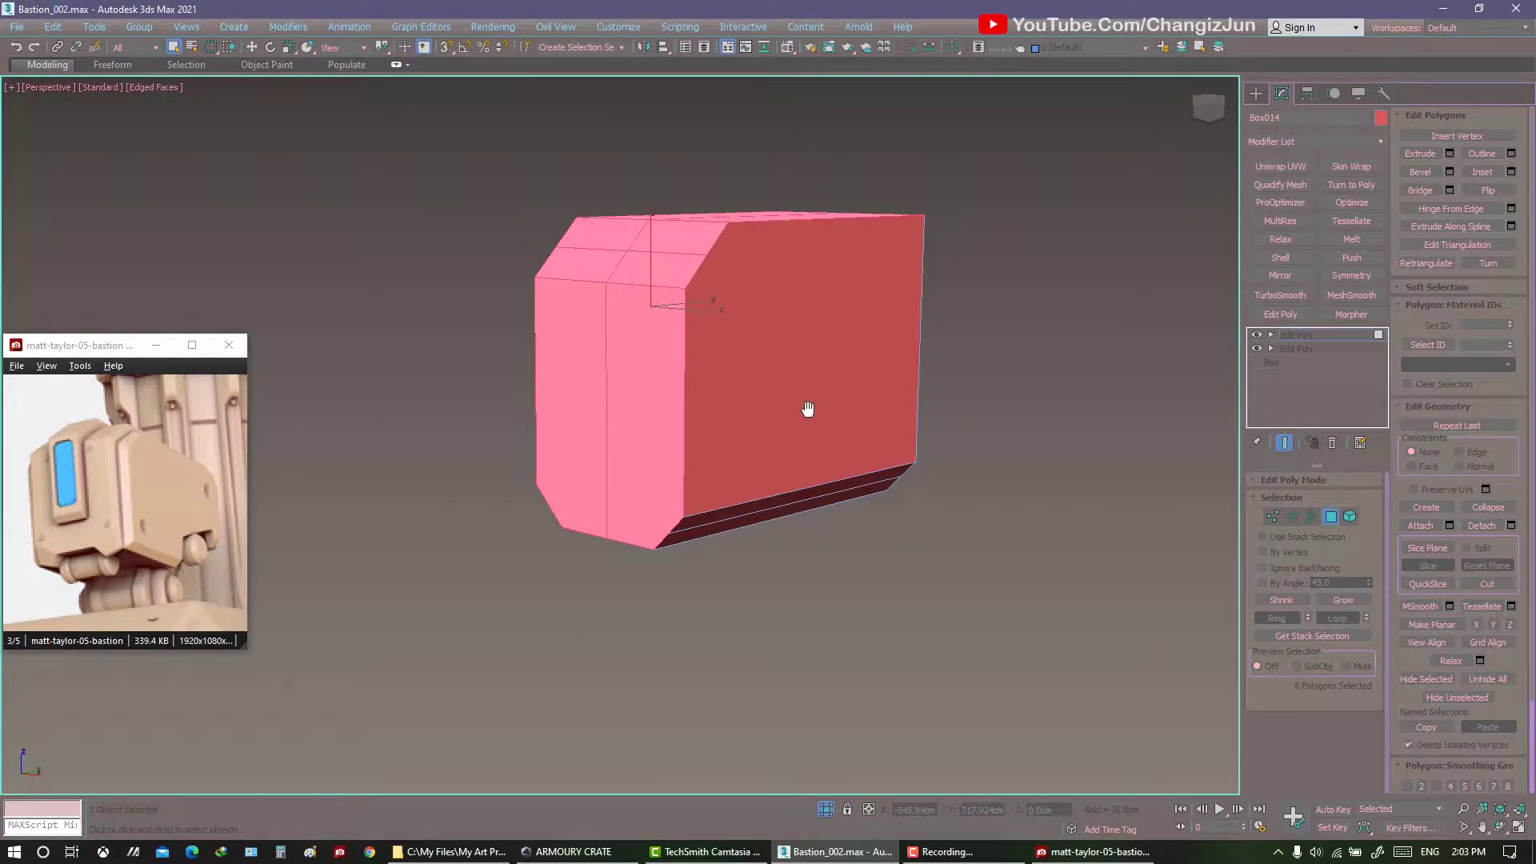
right_click(807, 409)
click(880, 448)
alt+middle_drag(880, 448, 1054, 350)
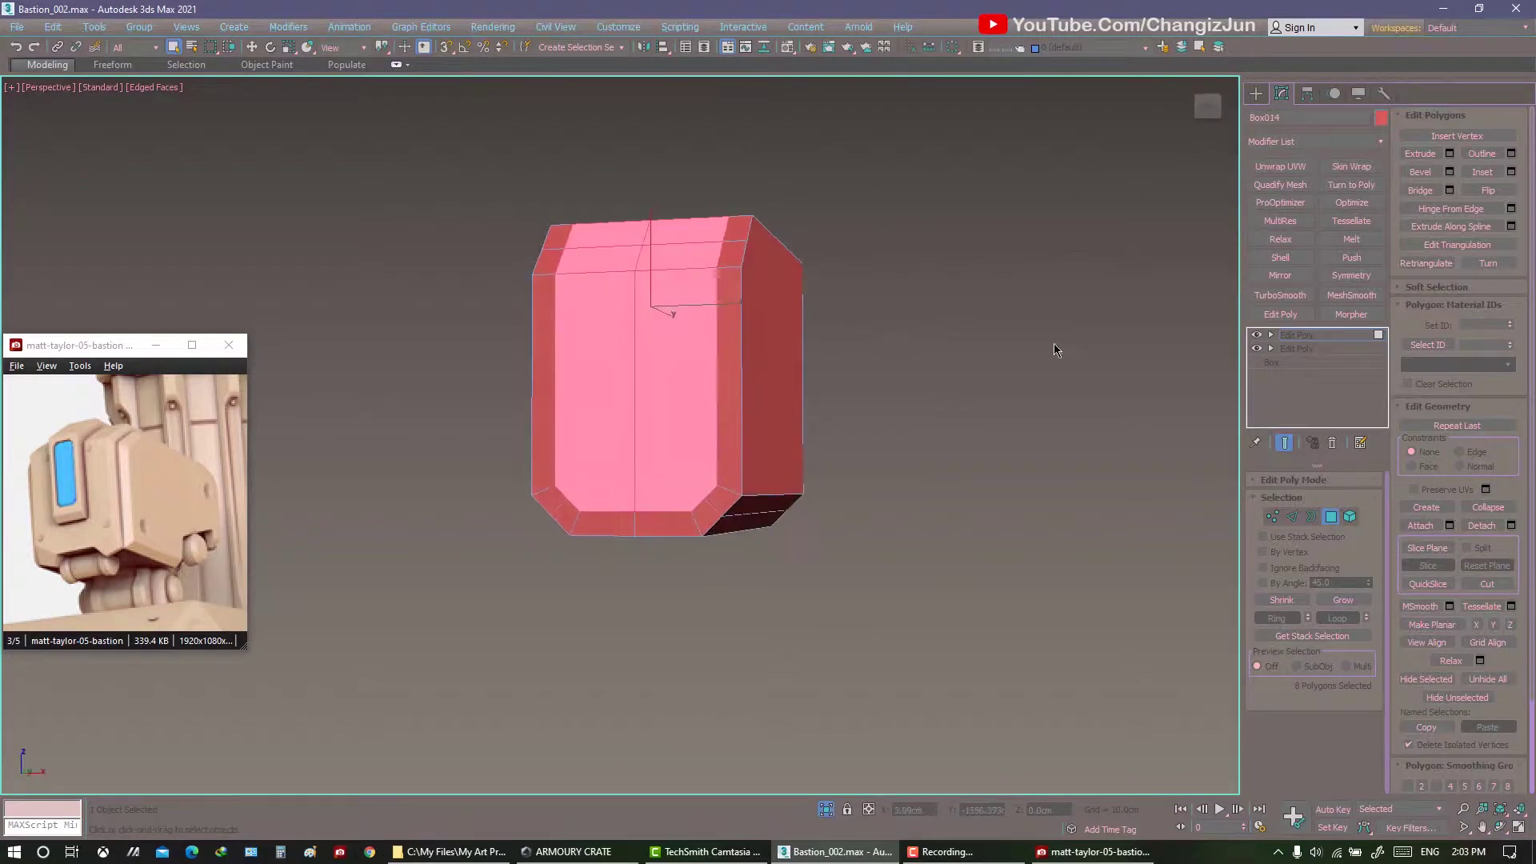
key(ctrl+a)
mouse_move(1155, 472)
alt+middle_down()
mouse_move(935, 552)
mouse_move(1031, 506)
mouse_move(992, 492)
alt+middle_up()
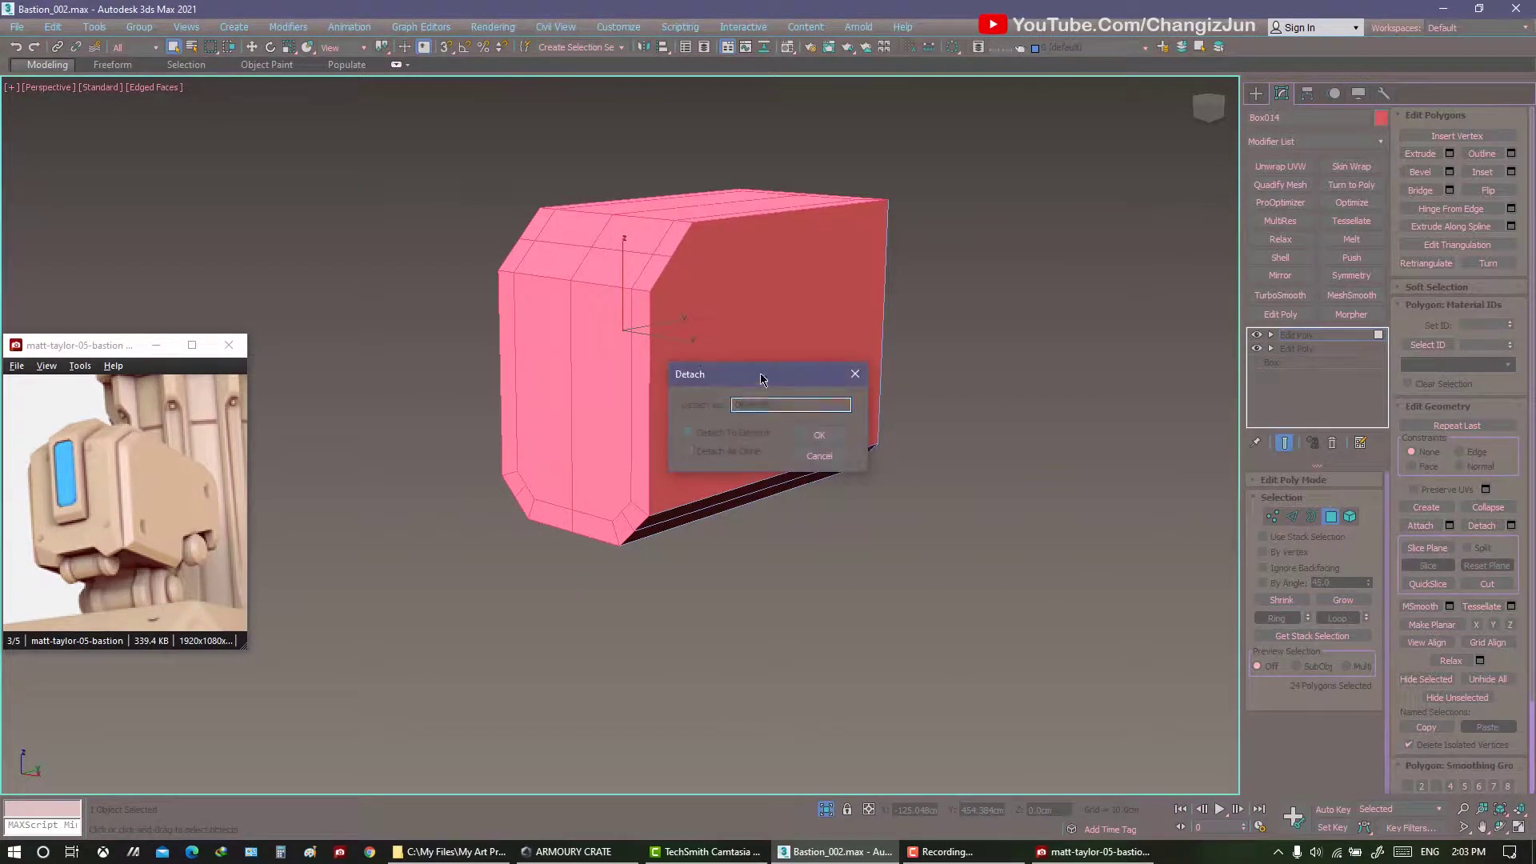
Detach the front section as Object001 and add an Edit Poly modifier to it.
click(818, 433)
click(705, 369)
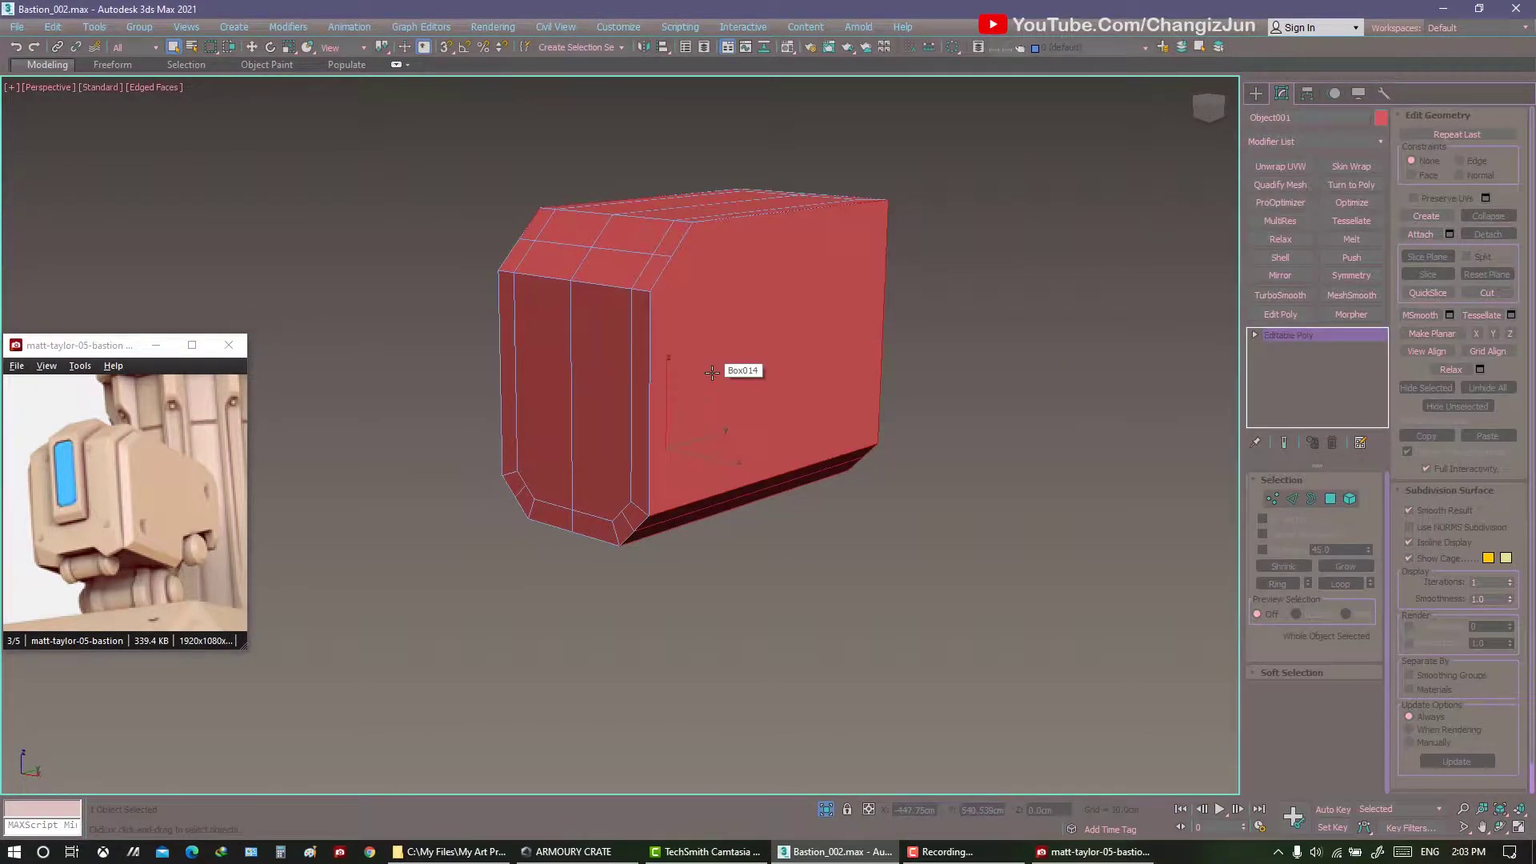
click(1280, 314)
key(4)
click(608, 400)
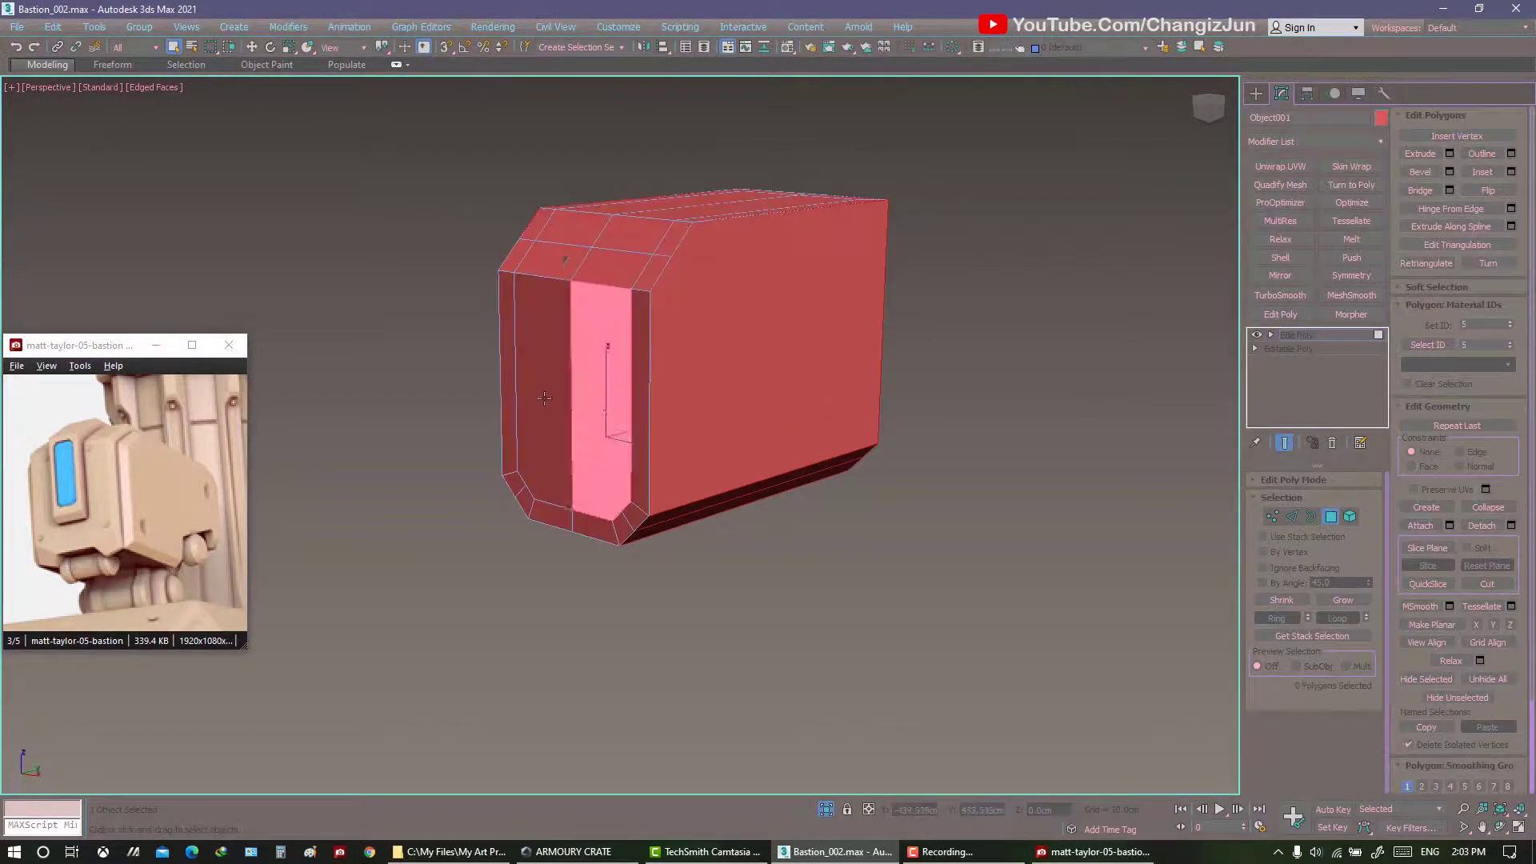
Select and move polygons on the detached piece's front, then clear the selection.
ctrl+click(631, 294)
right_click(631, 294)
click(664, 312)
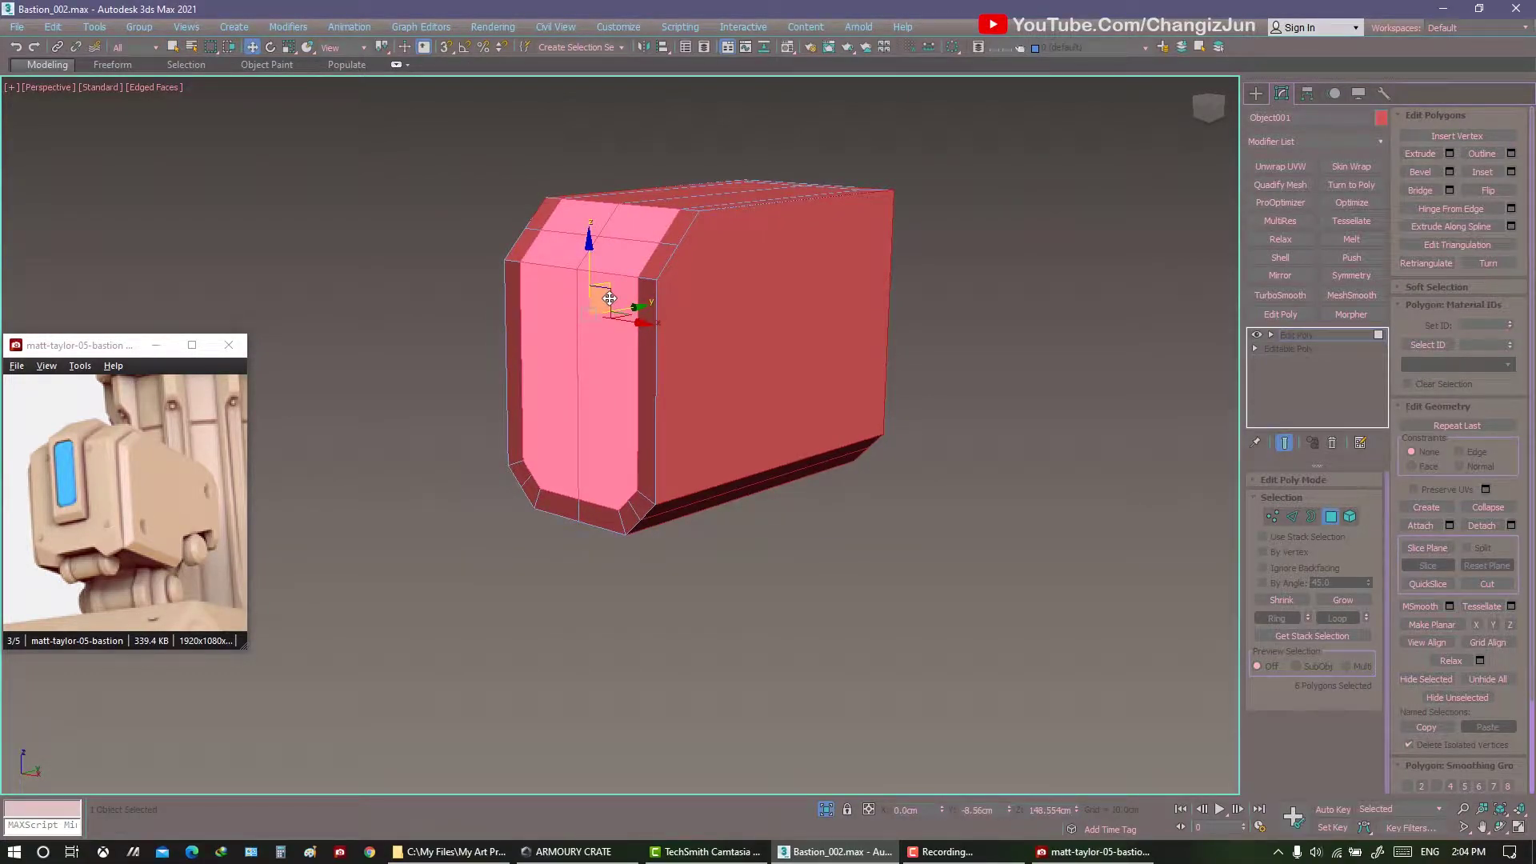
mouse_move(610, 297)
alt+middle_down()
mouse_move(656, 306)
mouse_move(662, 329)
mouse_move(672, 271)
mouse_move(637, 309)
mouse_move(810, 293)
mouse_move(736, 329)
mouse_move(891, 205)
mouse_move(799, 240)
mouse_move(757, 223)
mouse_move(800, 240)
mouse_move(793, 175)
alt+middle_up()
click(736, 329)
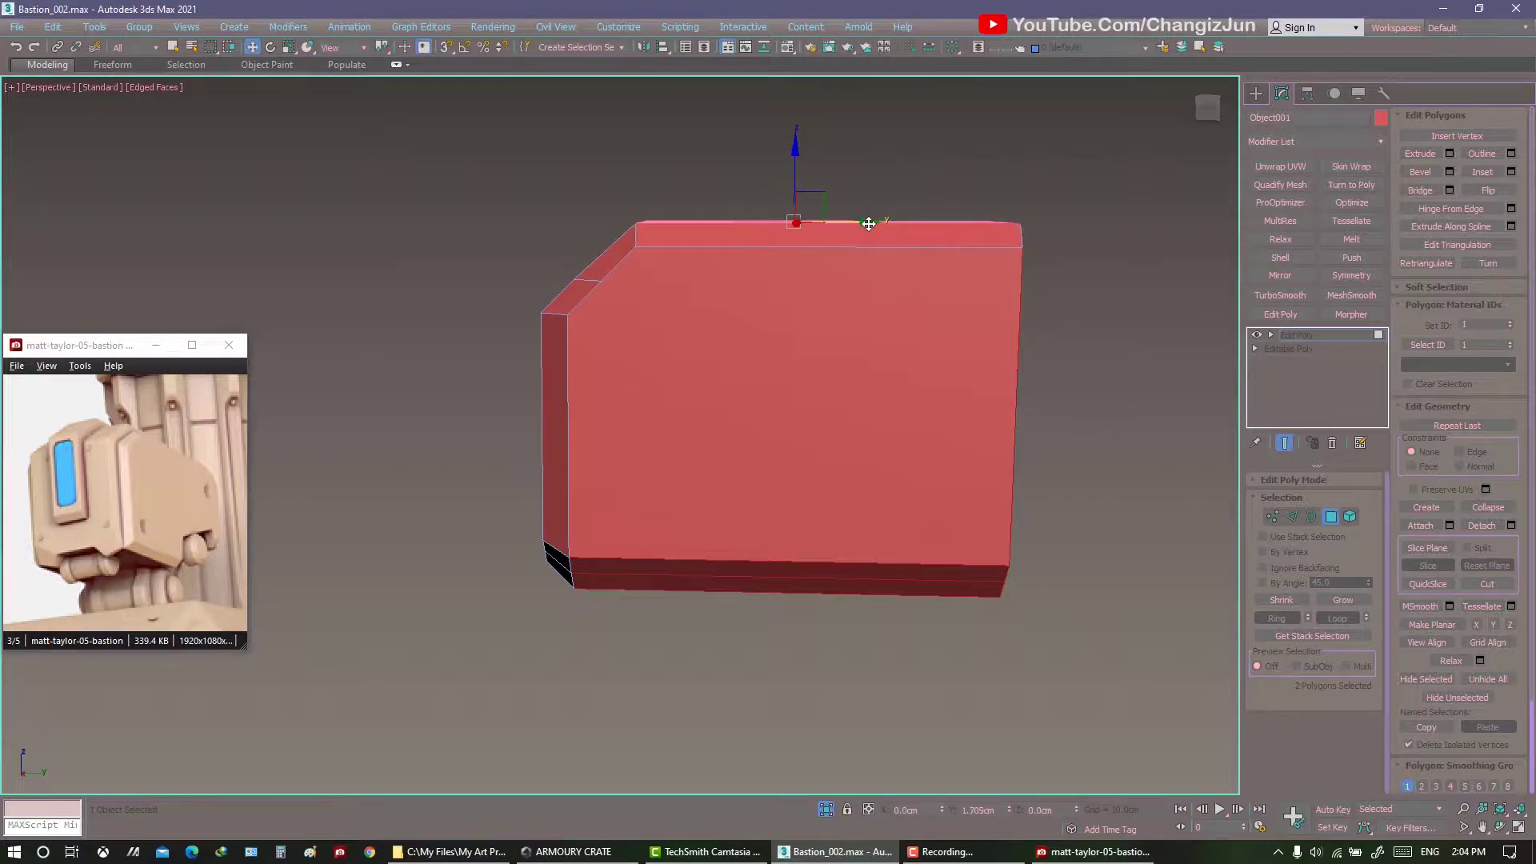
alt+middle_drag(859, 221, 795, 348)
click(947, 365)
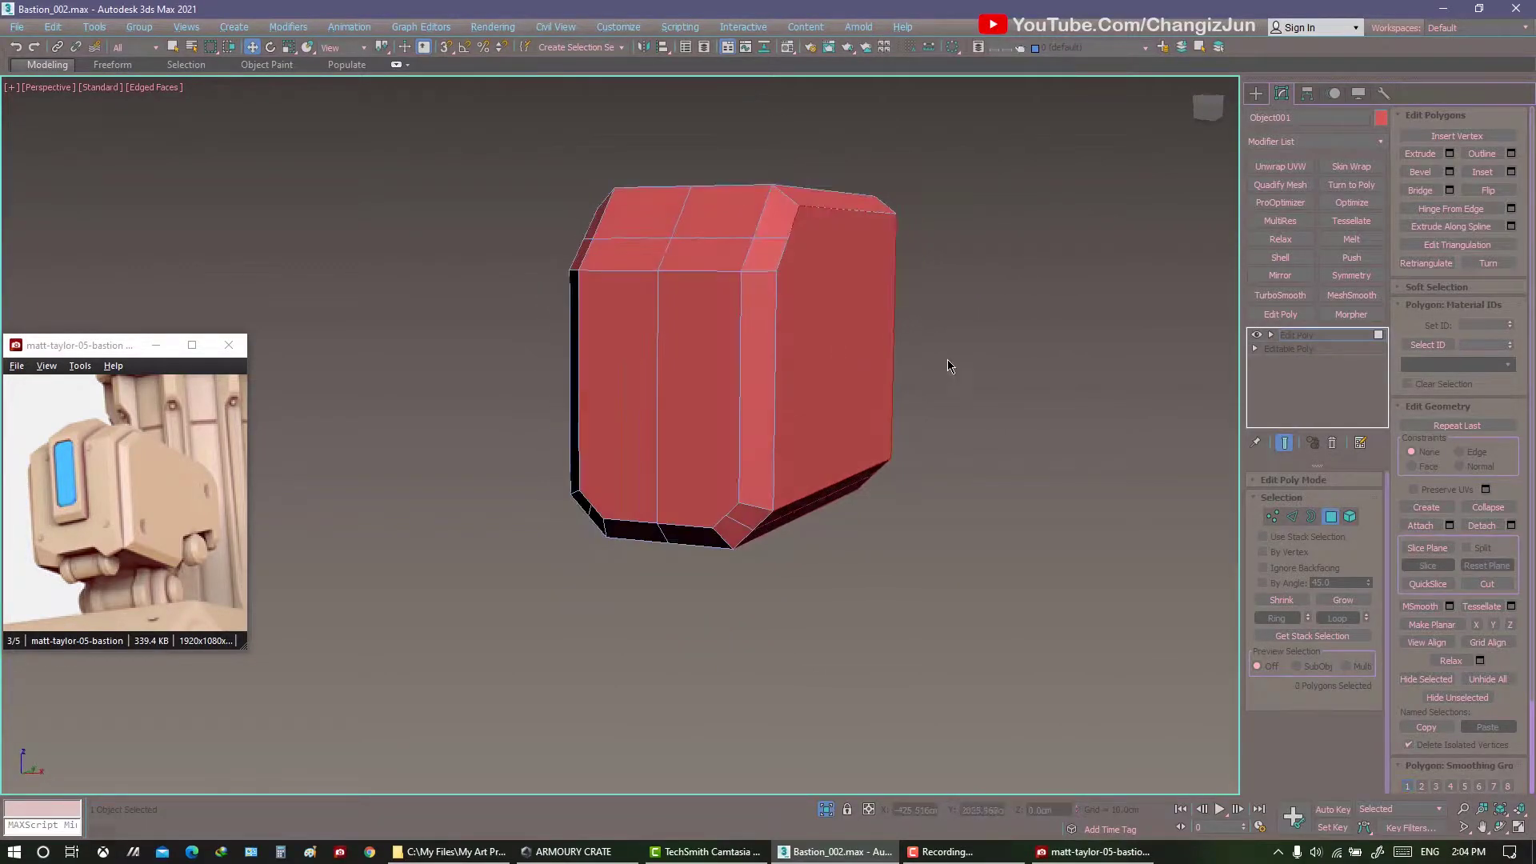
alt+middle_drag(946, 365, 1043, 425)
Select the edges running across the front and connect them with a new loop.
key(2)
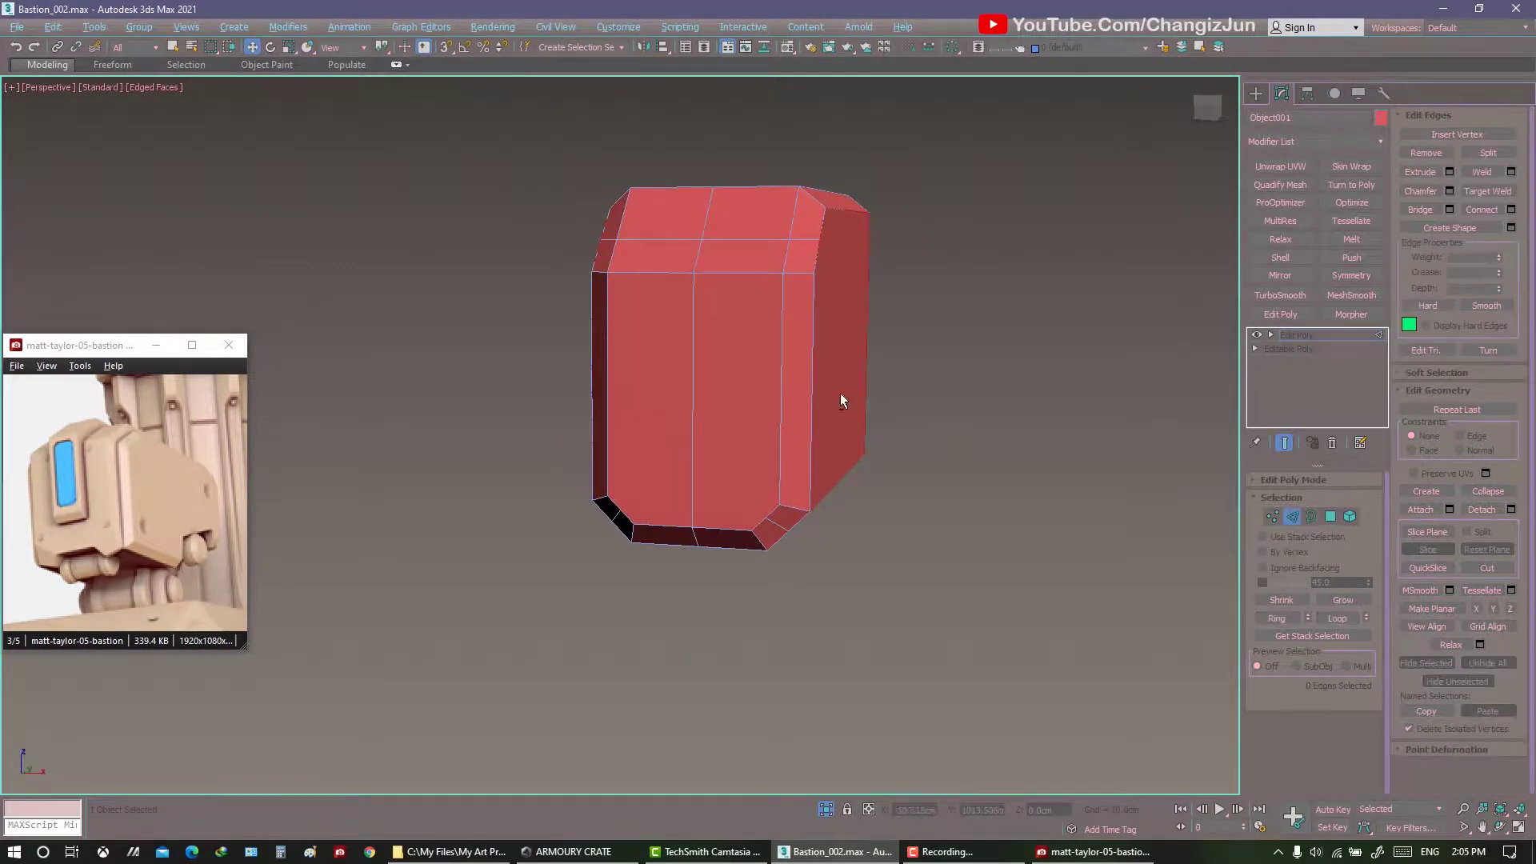
alt+middle_drag(840, 398, 802, 487)
right_click(802, 486)
key(Escape)
right_click(789, 332)
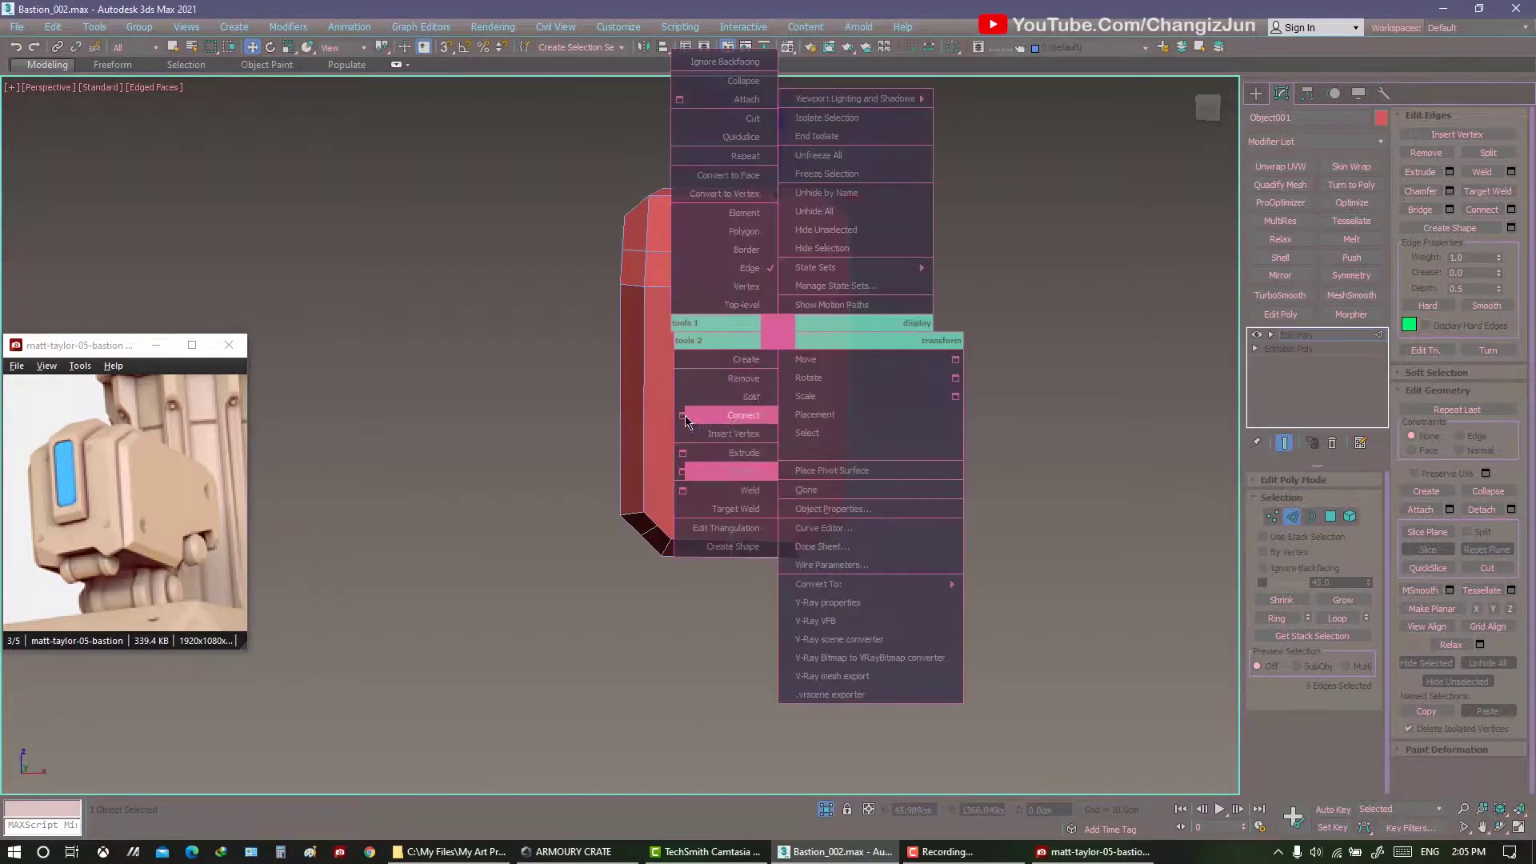
click(737, 411)
mouse_move(736, 411)
alt+middle_down()
mouse_move(877, 371)
mouse_move(1055, 384)
alt+middle_up()
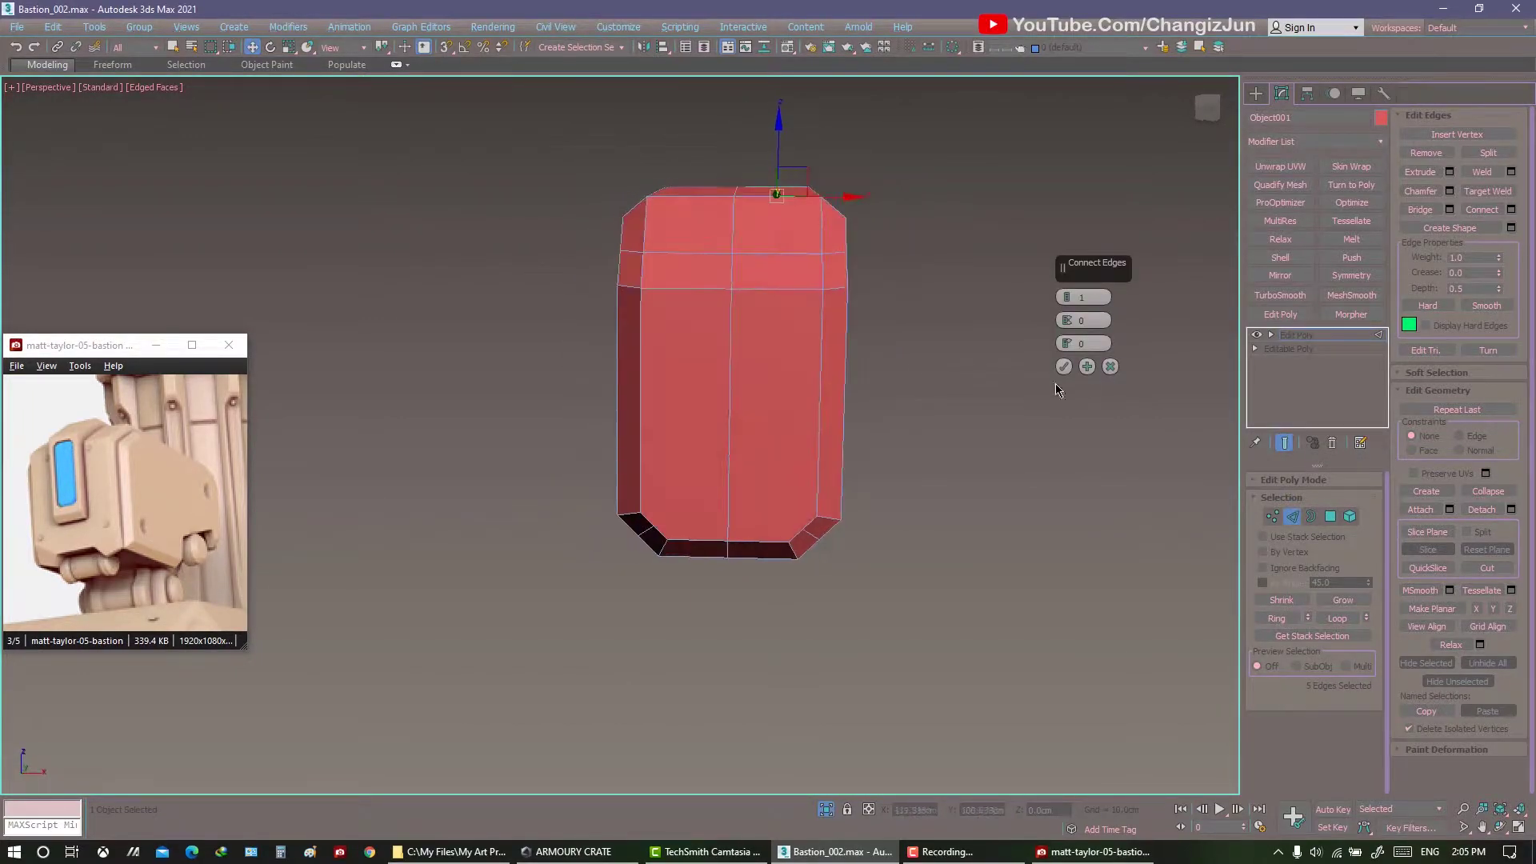
Refine the edge selection and connect it into an edge loop across the upper part.
click(763, 544)
right_click(948, 476)
click(910, 405)
key(ctrl+z)
right_click(836, 408)
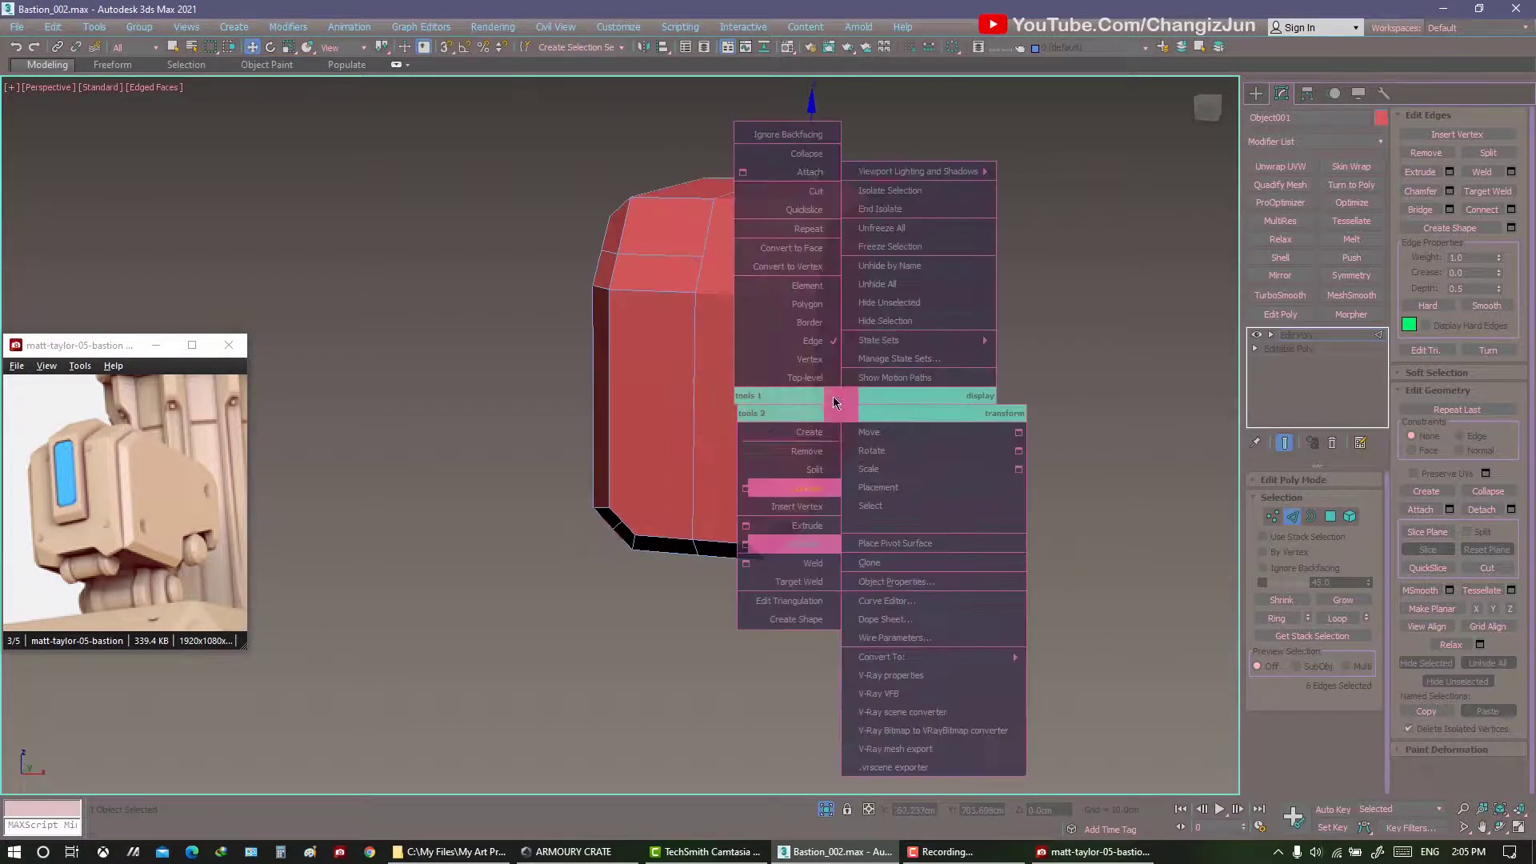
click(901, 377)
click(1064, 367)
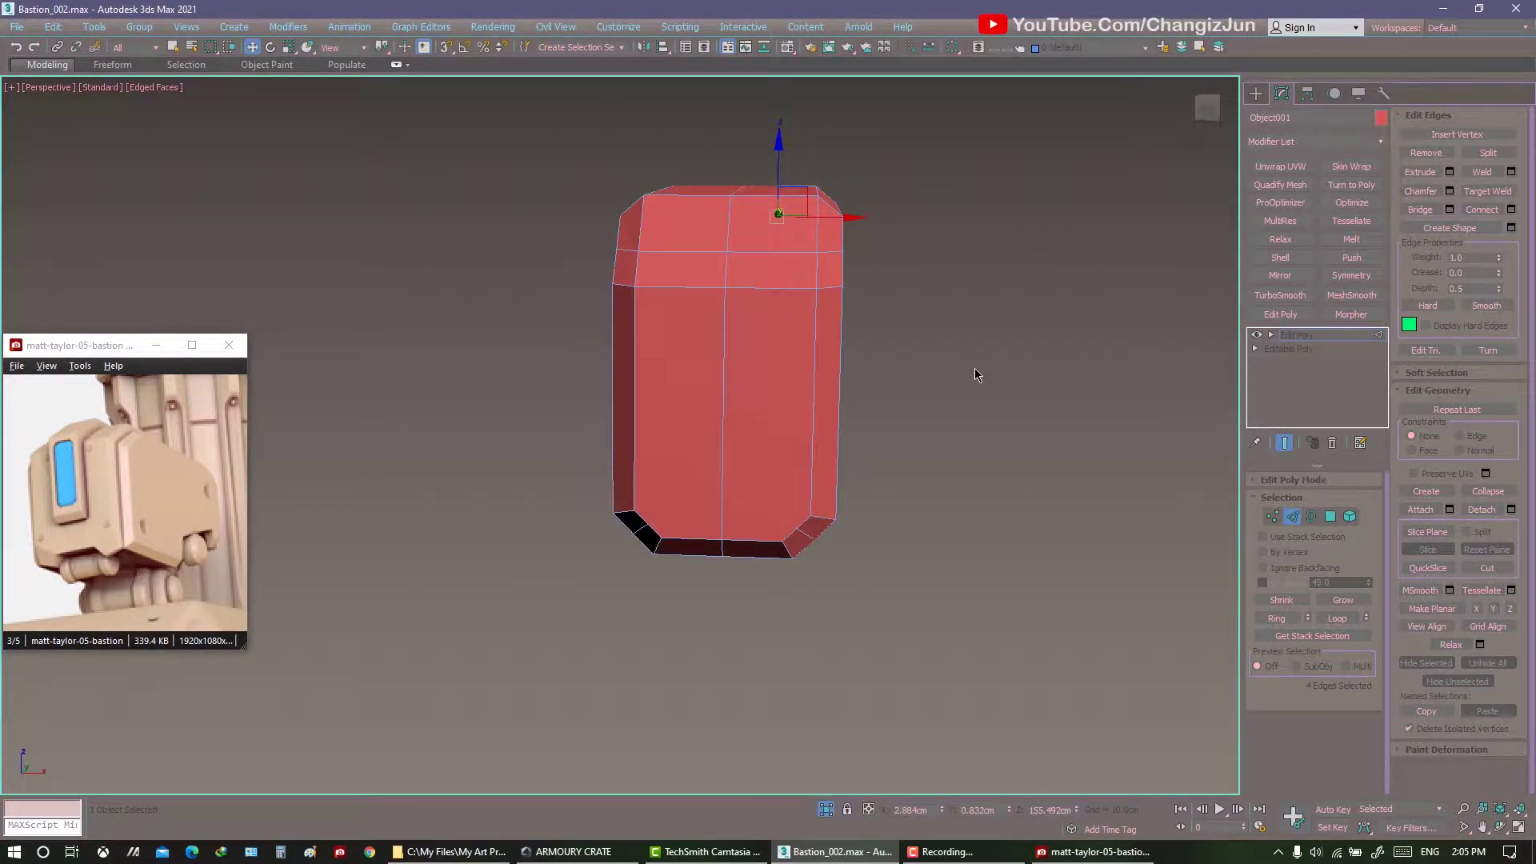
Set the detached piece's object colour to grey and deselect it.
click(1293, 523)
click(1381, 118)
click(736, 392)
click(888, 513)
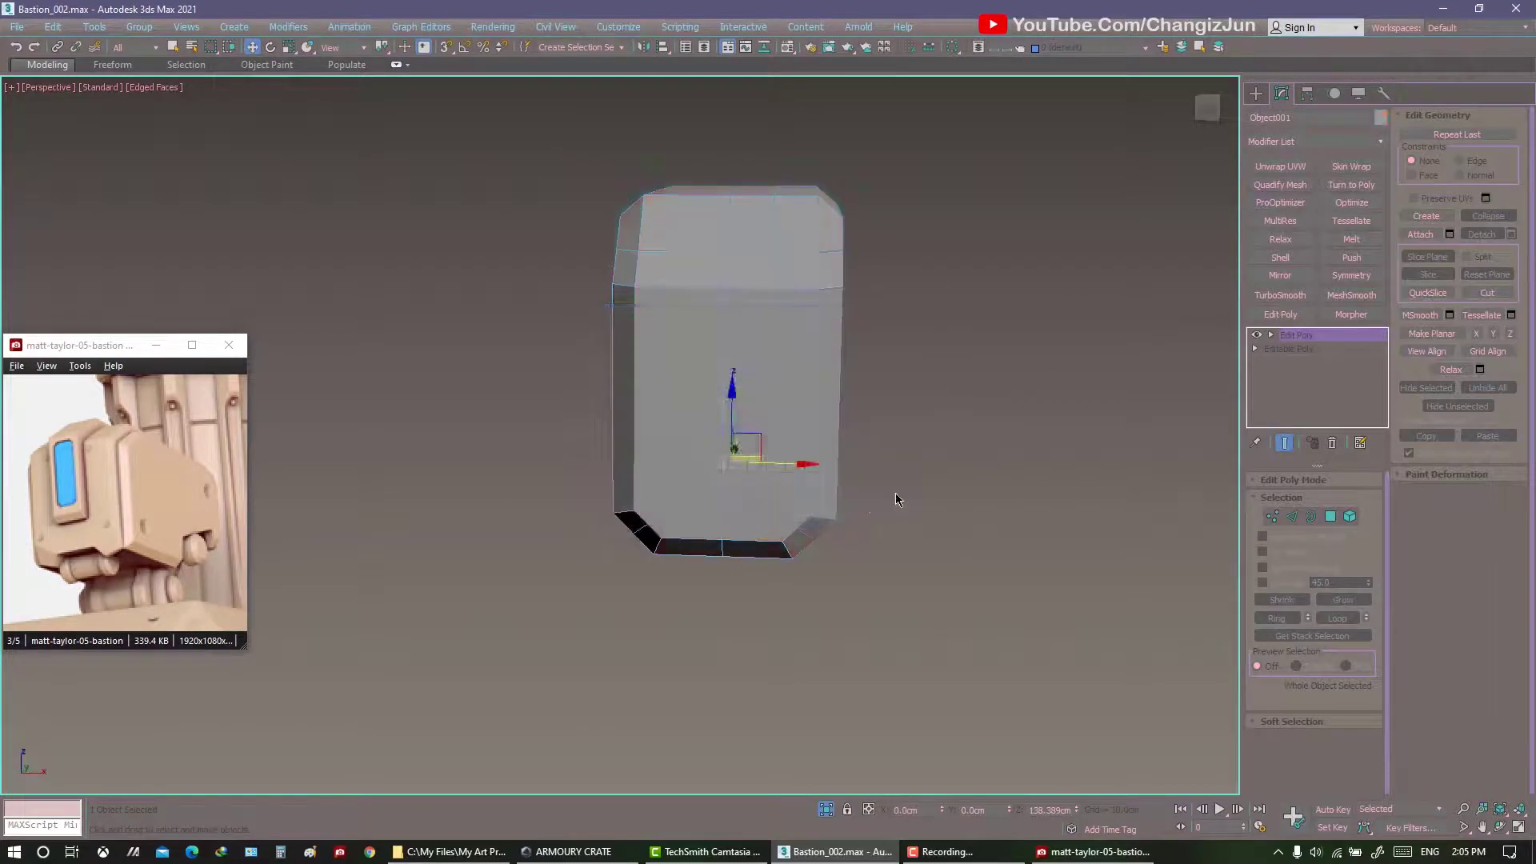
alt+middle_drag(780, 420, 807, 408)
click(903, 424)
mouse_move(904, 424)
alt+middle_down()
mouse_move(915, 435)
mouse_move(772, 392)
alt+middle_up()
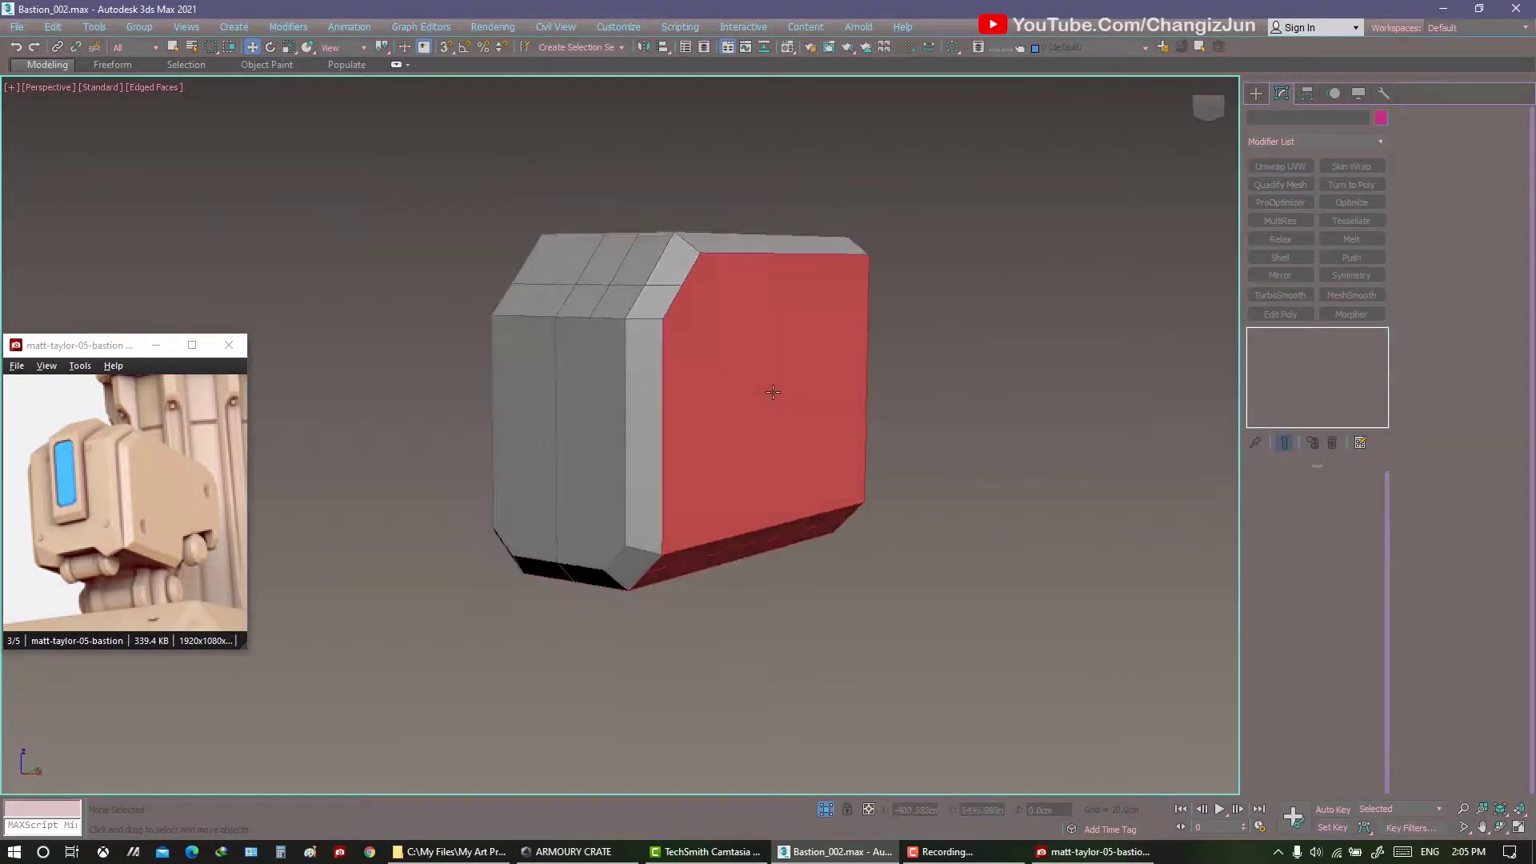
Clear the Diffuse map from sample slot 2 in the Material Editor, leaving a plain grey material.
click(613, 306)
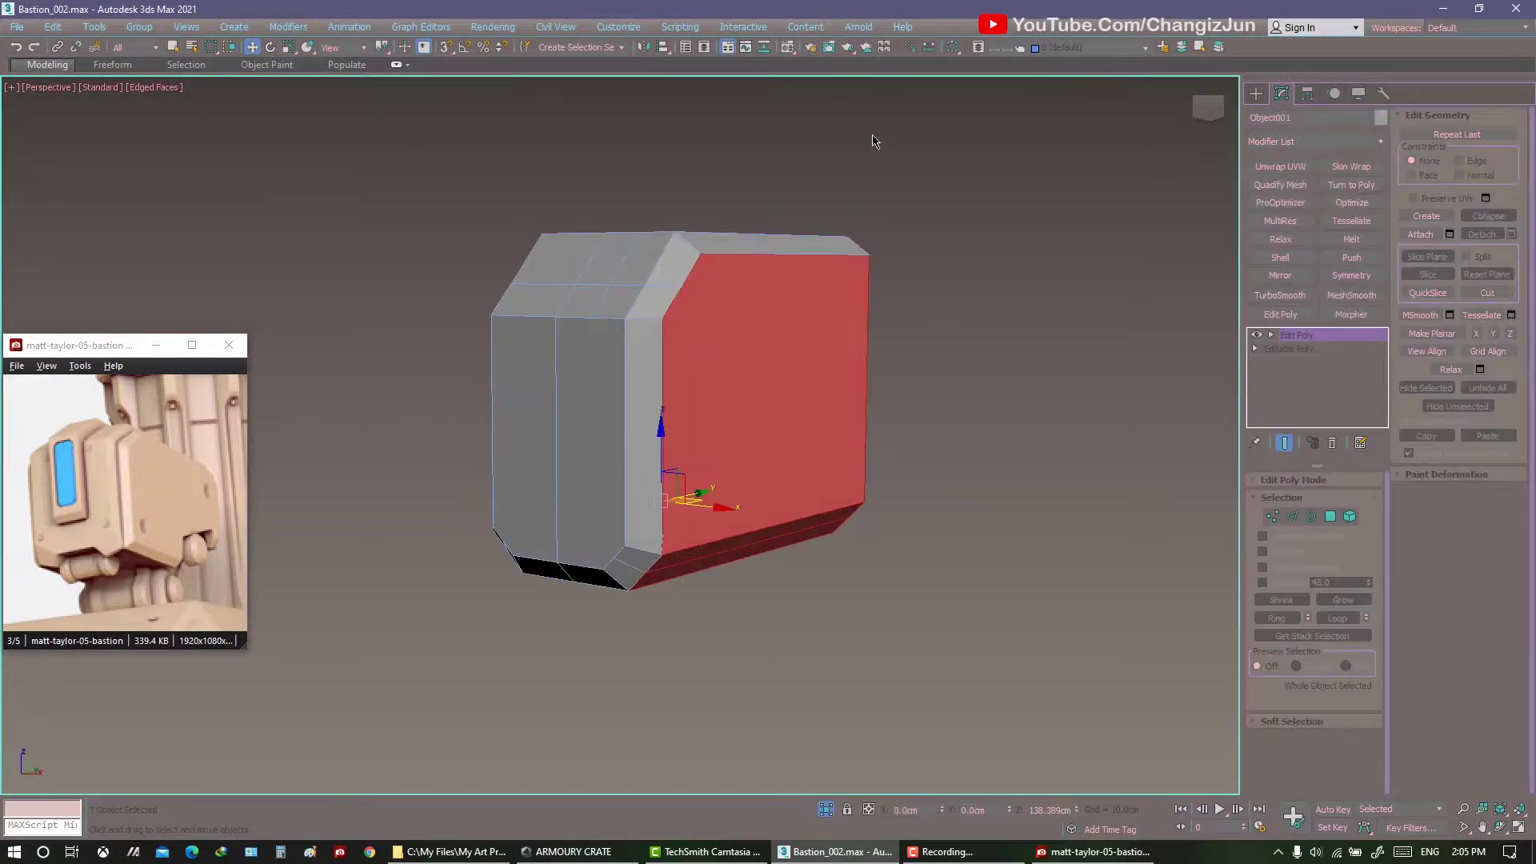
click(786, 54)
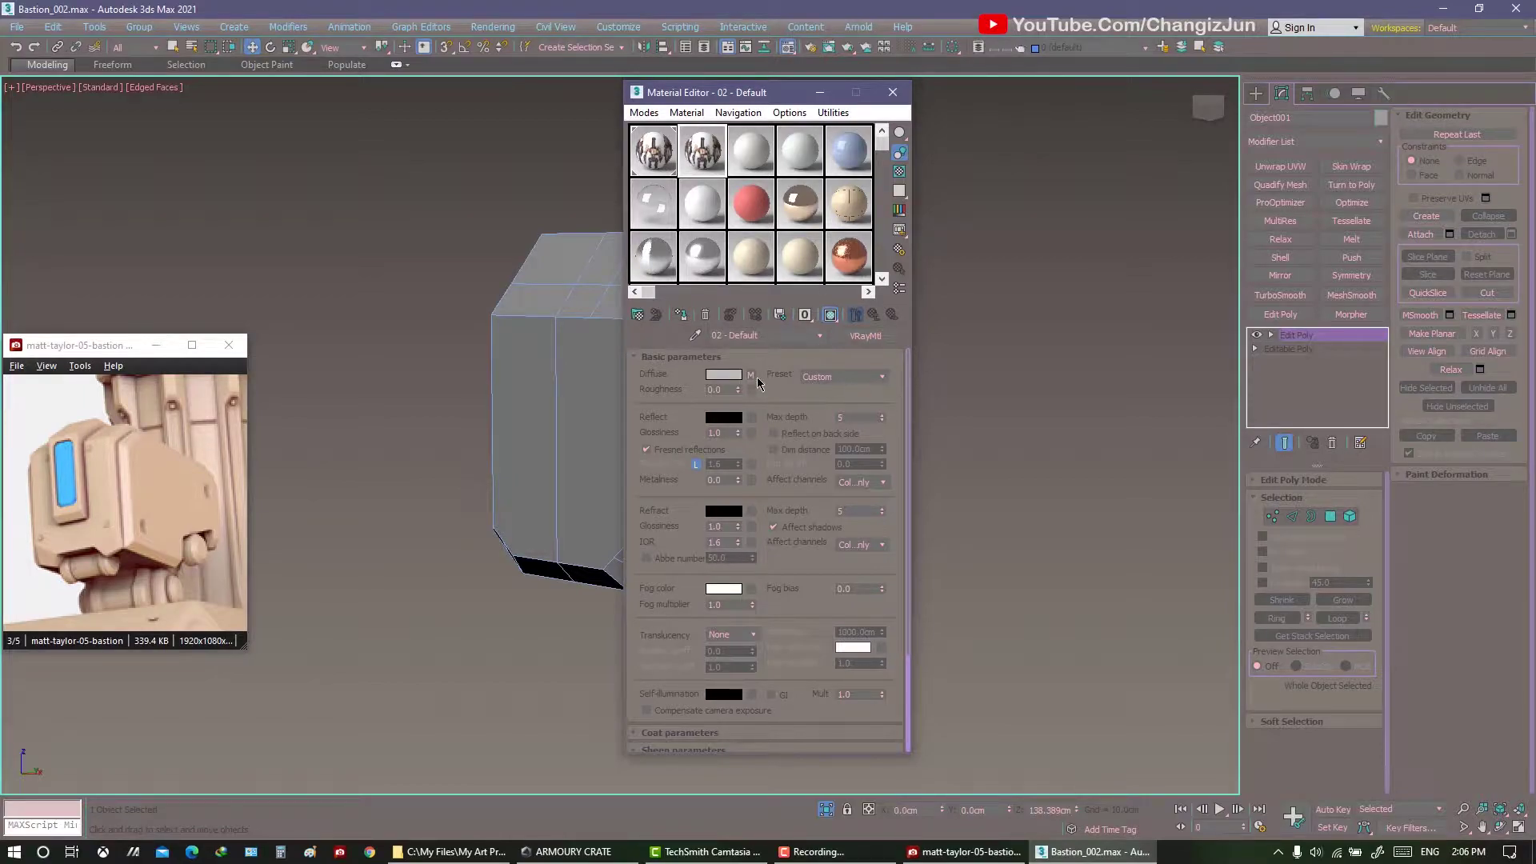
right_click(751, 375)
click(788, 435)
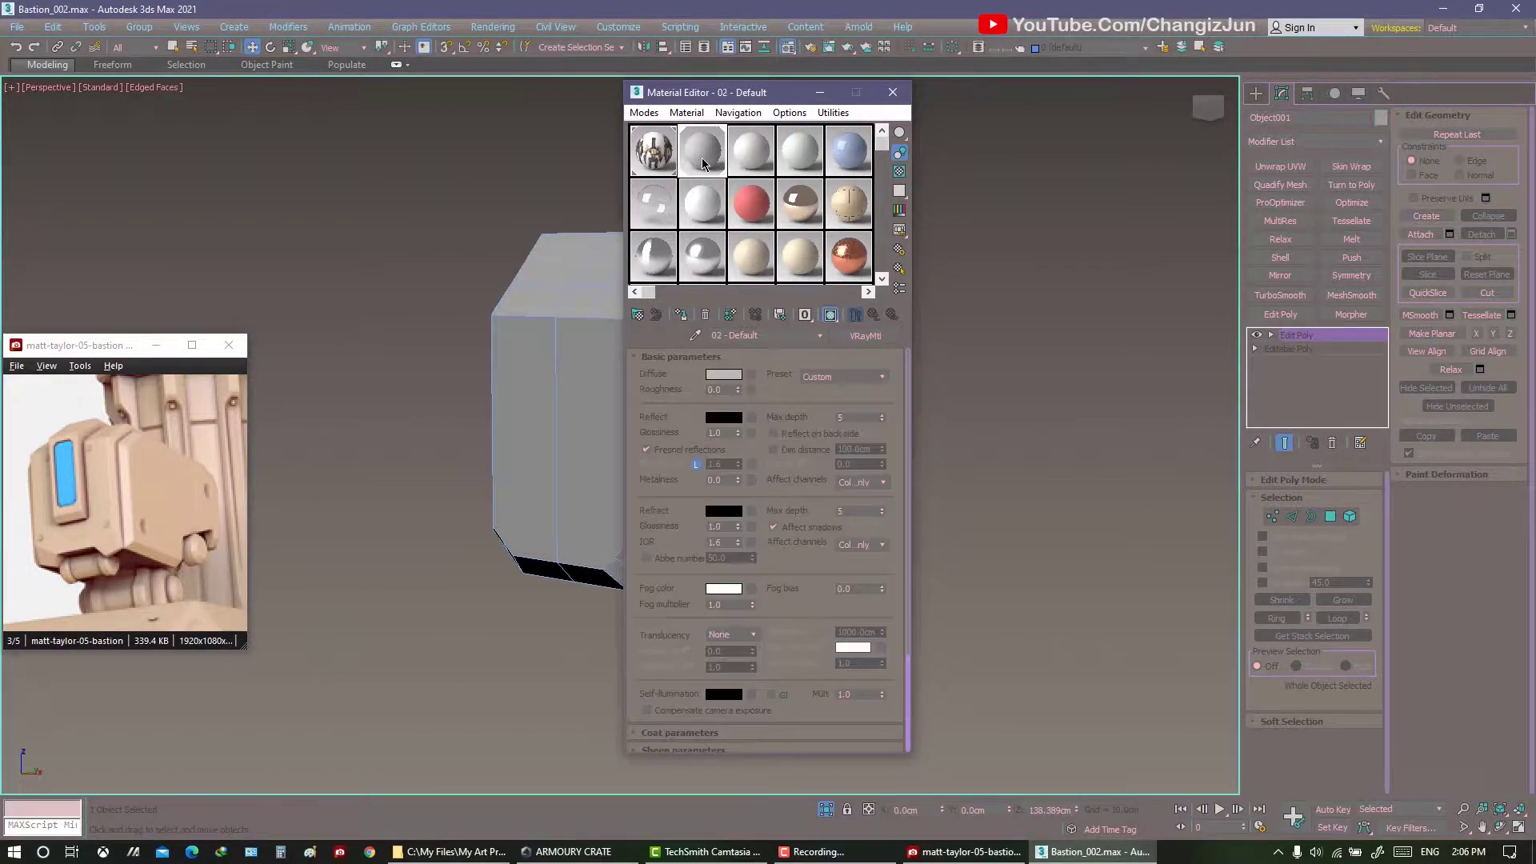
click(893, 92)
click(773, 192)
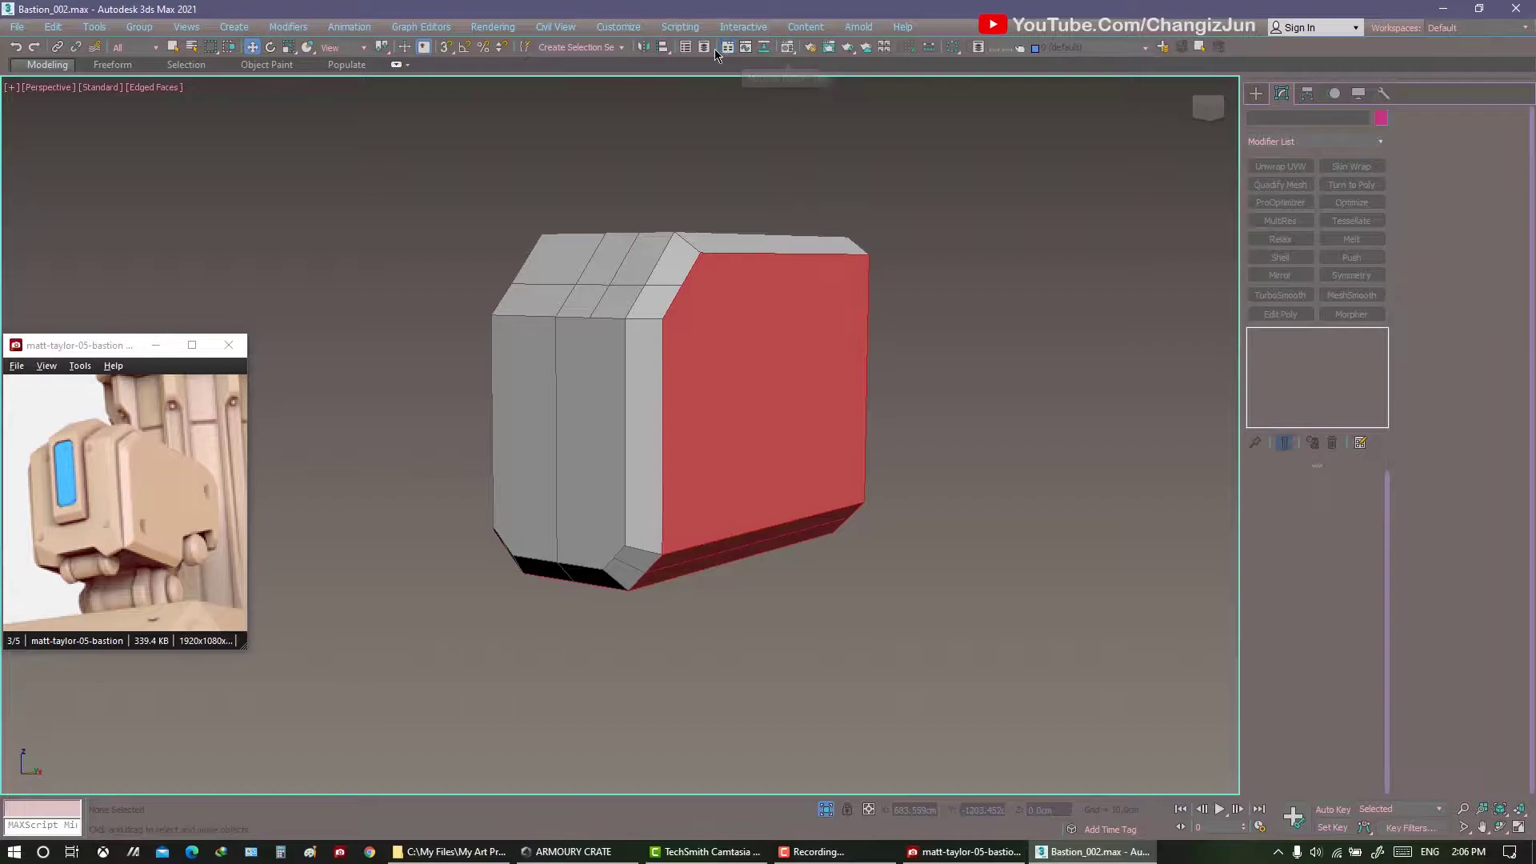
Open Render Setup and cancel the Choose Renderer list, keeping the current renderer.
click(809, 46)
mouse_move(1383, 96)
mouse_down()
mouse_move(1040, 98)
mouse_move(1041, 127)
mouse_up()
scroll(1040, 480, down, 5)
click(1102, 703)
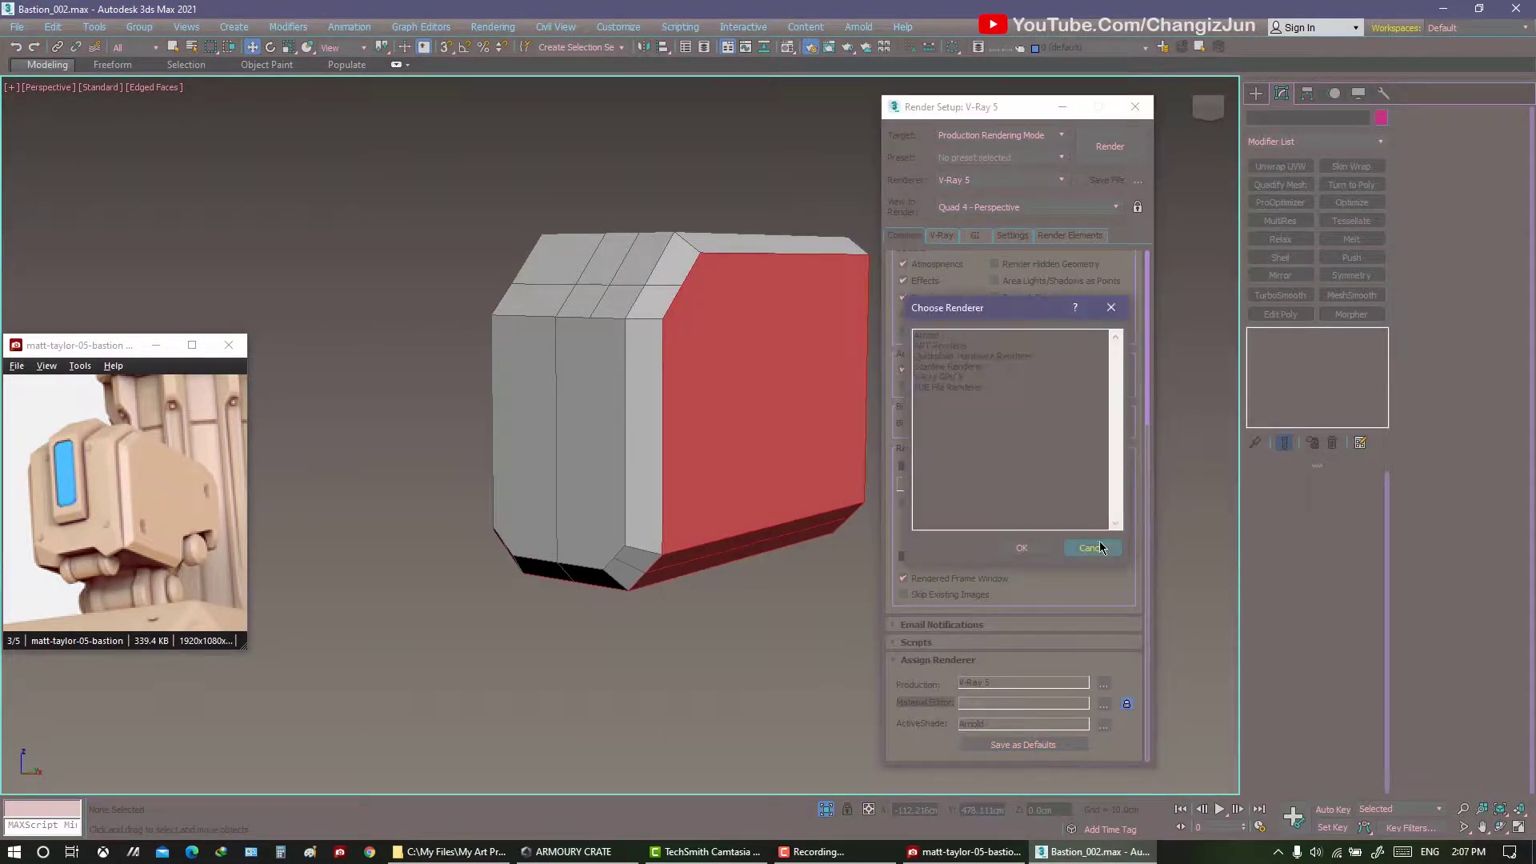
click(1093, 549)
scroll(1145, 331, up, 5)
Cut and connect a vertical centre edge into the grey front piece Object001.
key(F10)
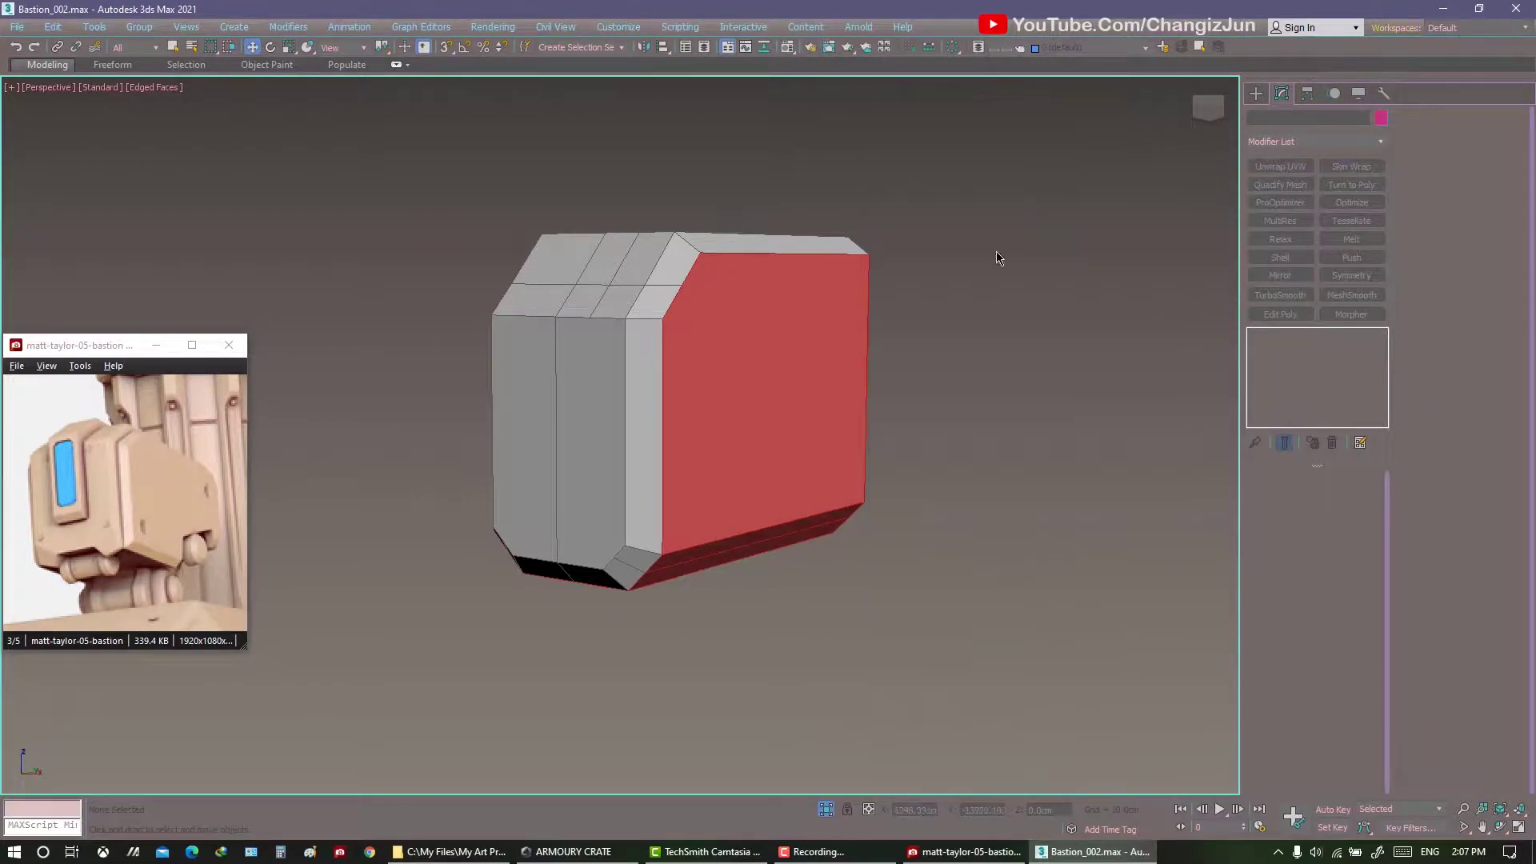
mouse_move(936, 272)
alt+middle_down()
mouse_move(662, 258)
mouse_move(743, 288)
alt+middle_up()
click(707, 264)
click(1292, 515)
click(741, 372)
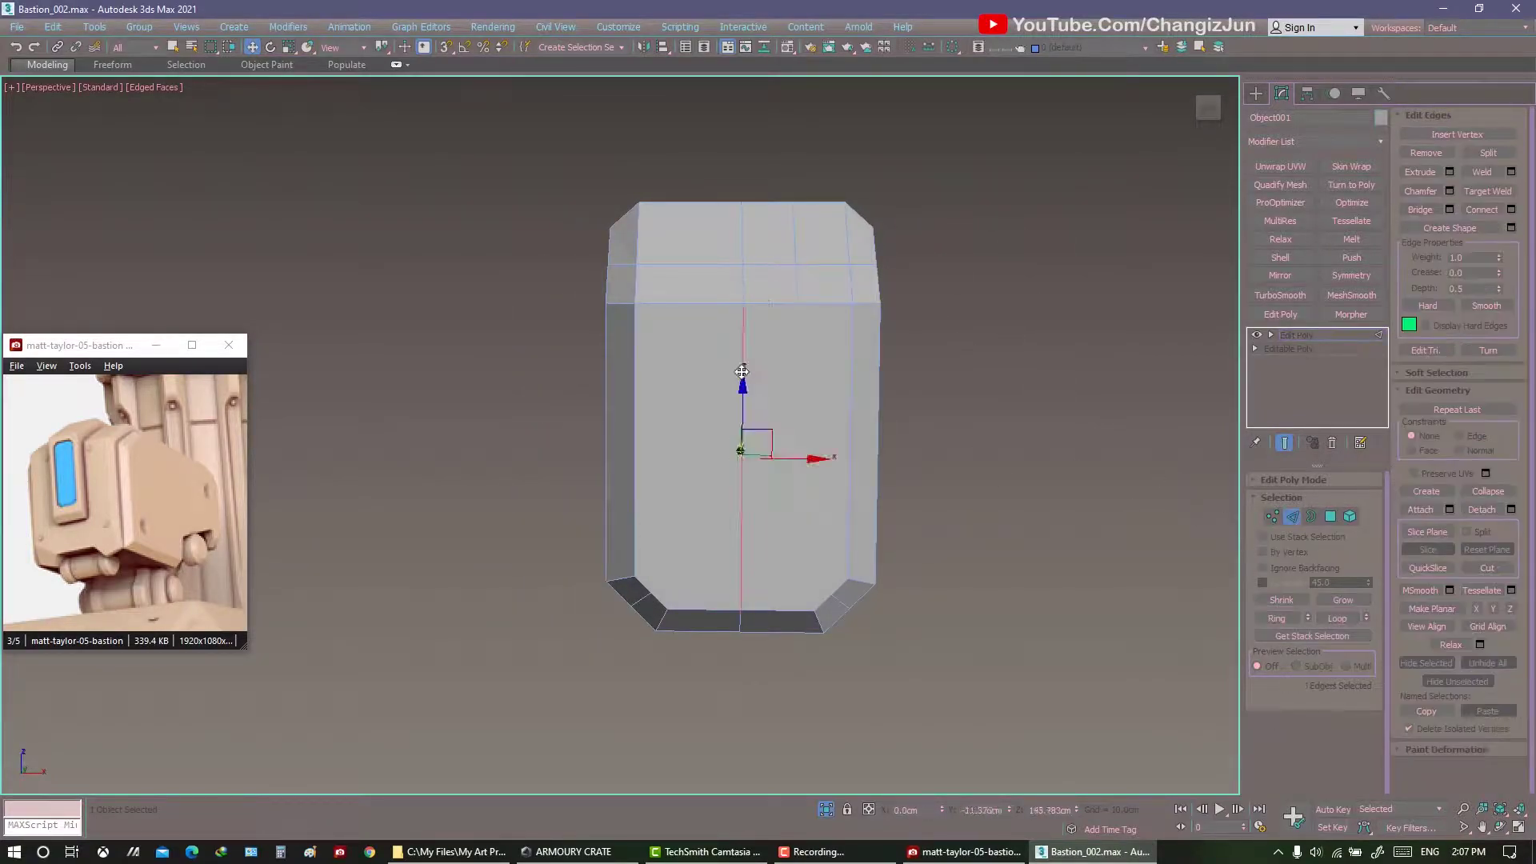
right_click(981, 408)
click(988, 213)
click(790, 299)
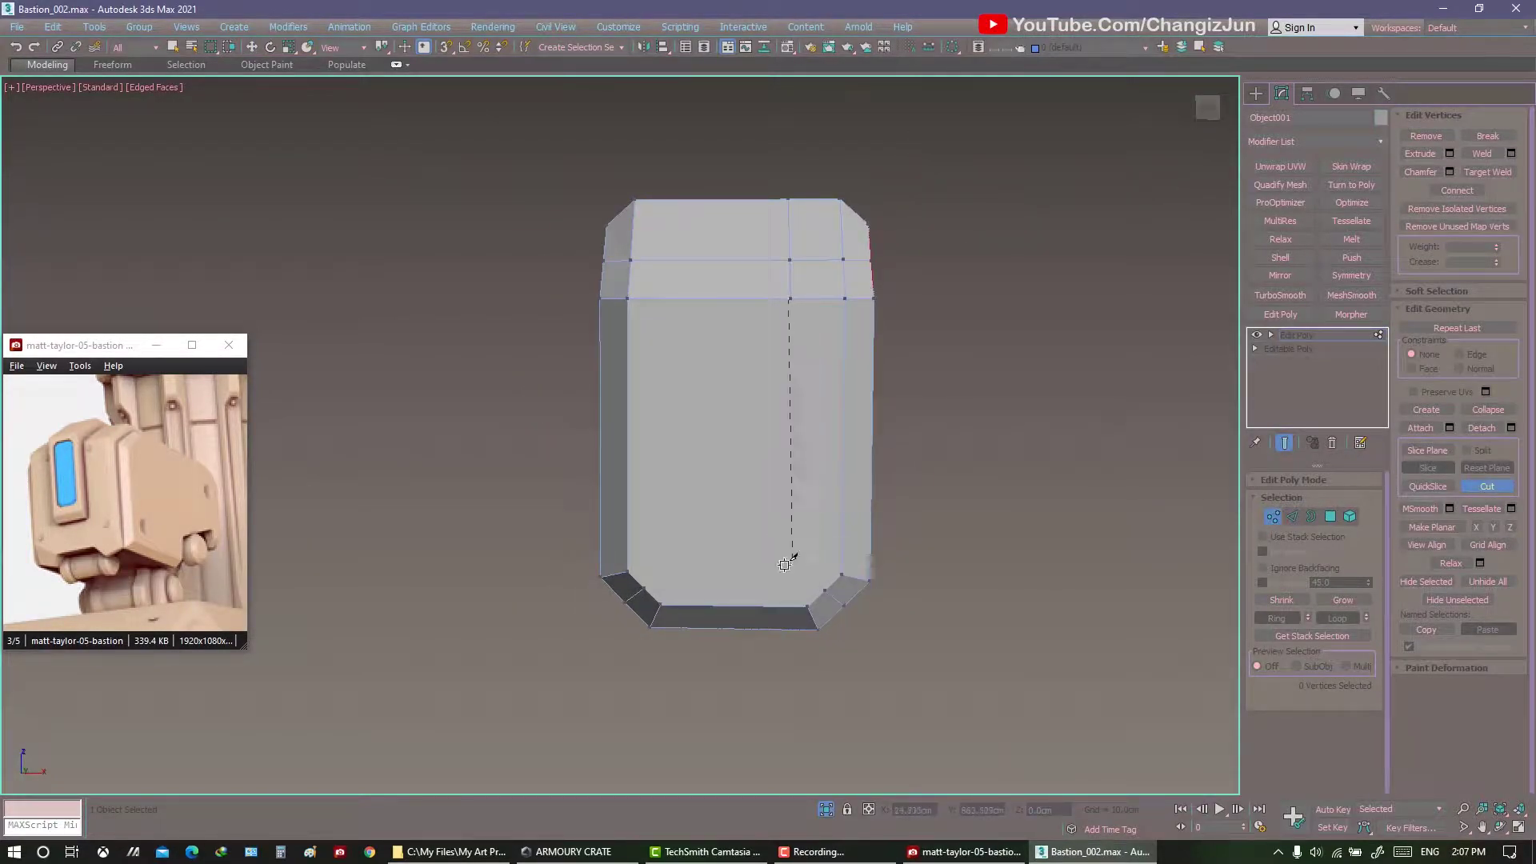
click(1292, 516)
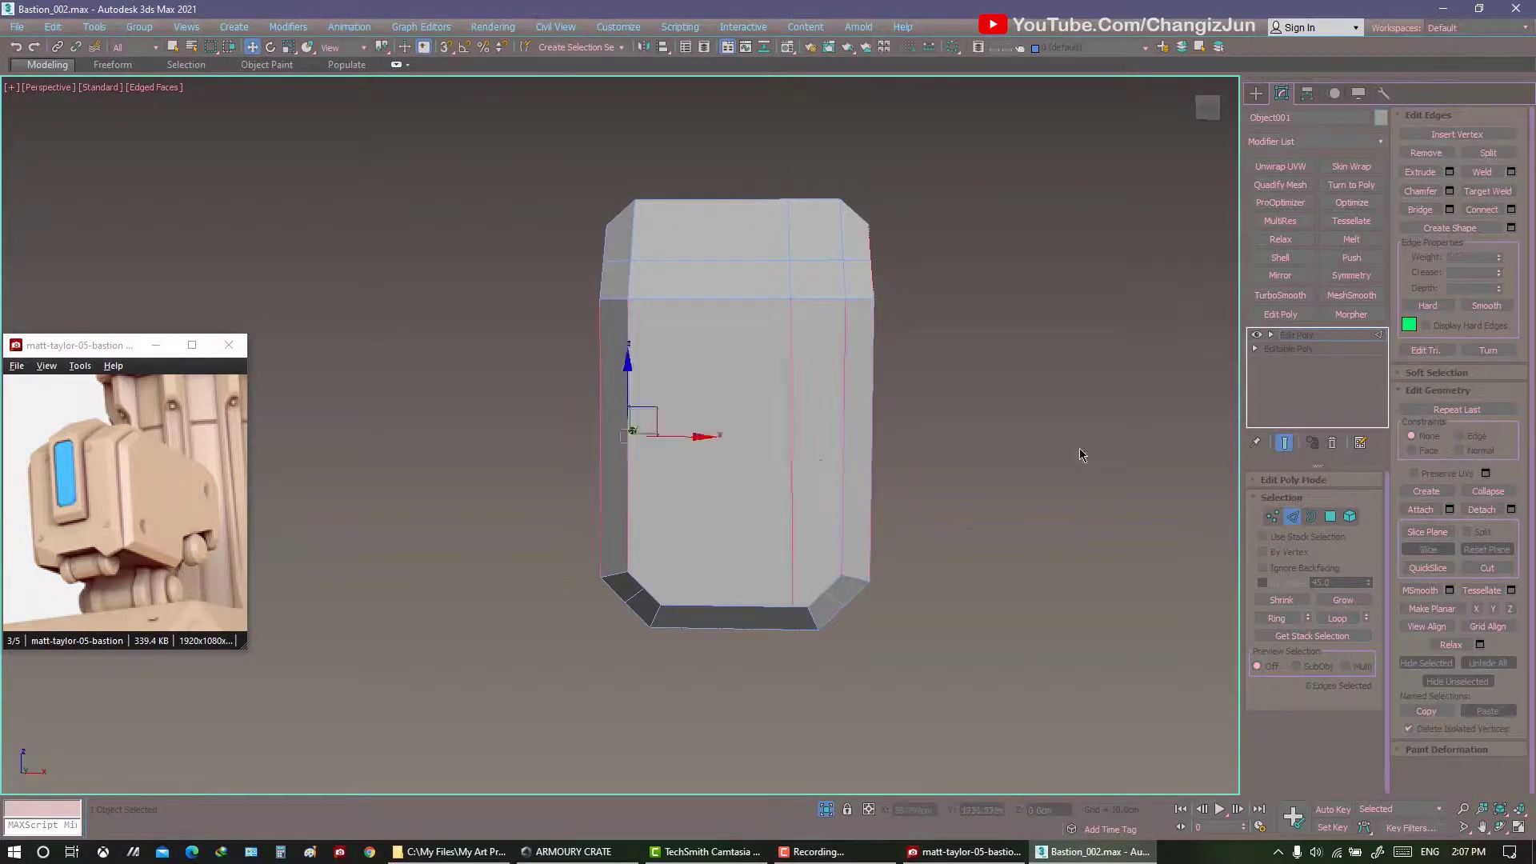
key(ctrl+shift+e)
click(1064, 367)
key(2)
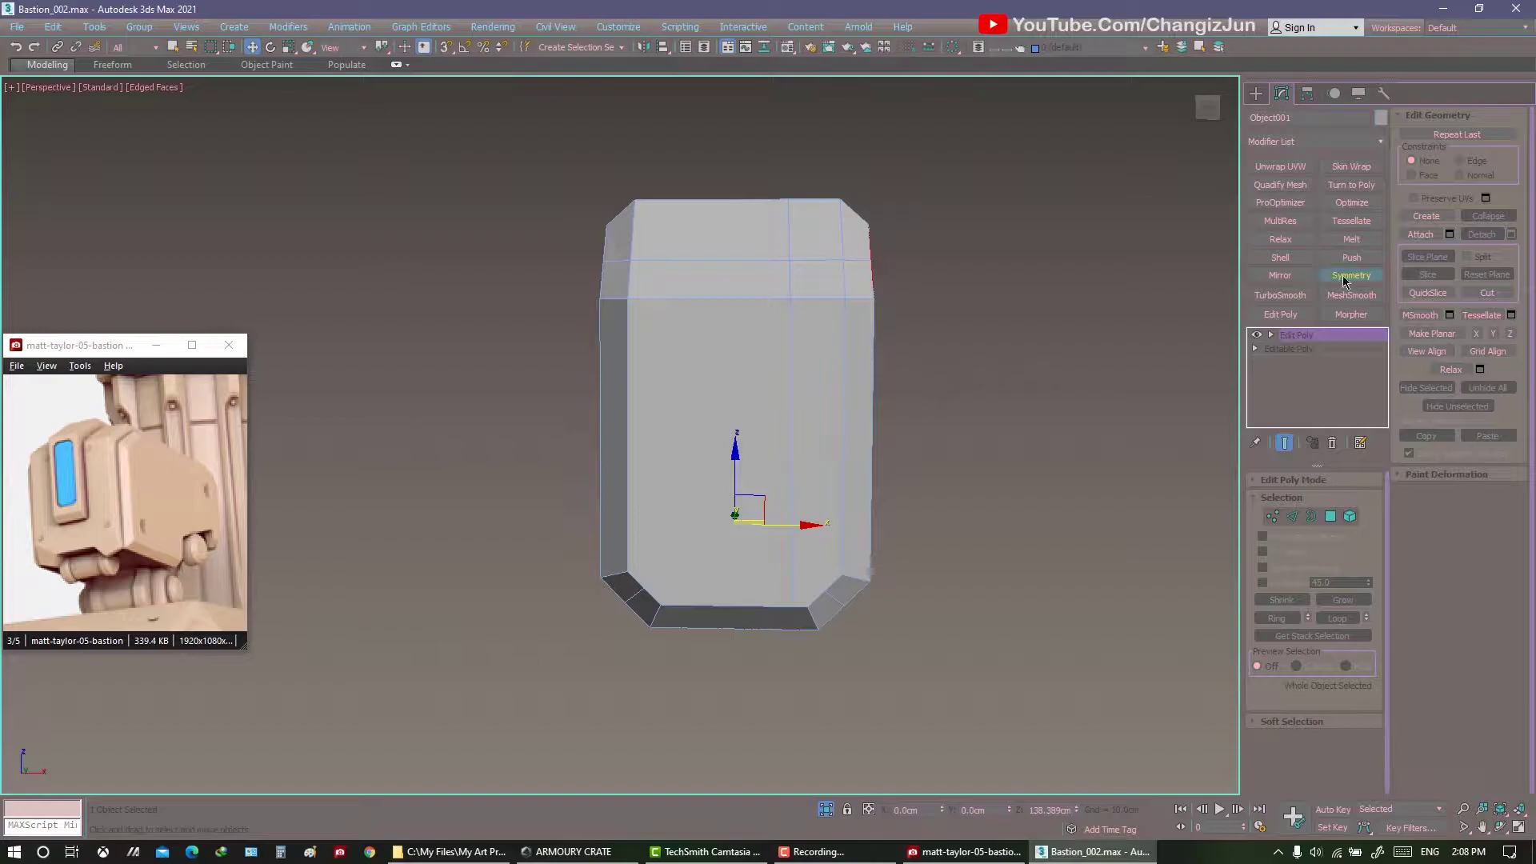
Replace a trial Mirror modifier with Symmetry above the front piece's Edit Poly.
click(1305, 278)
click(1329, 510)
alt+middle_drag(1160, 524, 1063, 526)
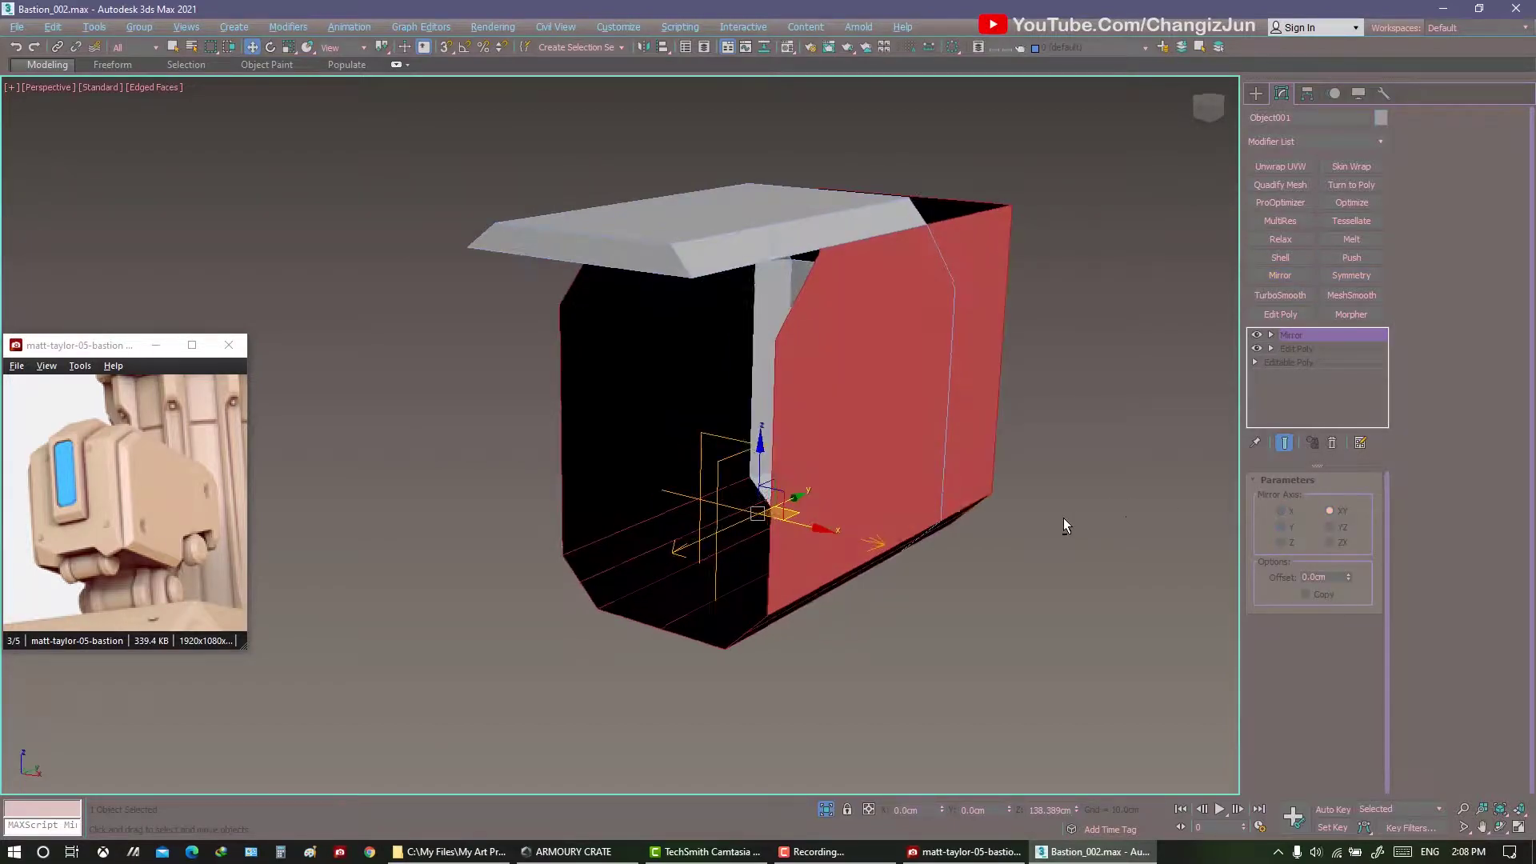
click(1282, 541)
click(1303, 510)
alt+middle_drag(1216, 488, 1150, 472)
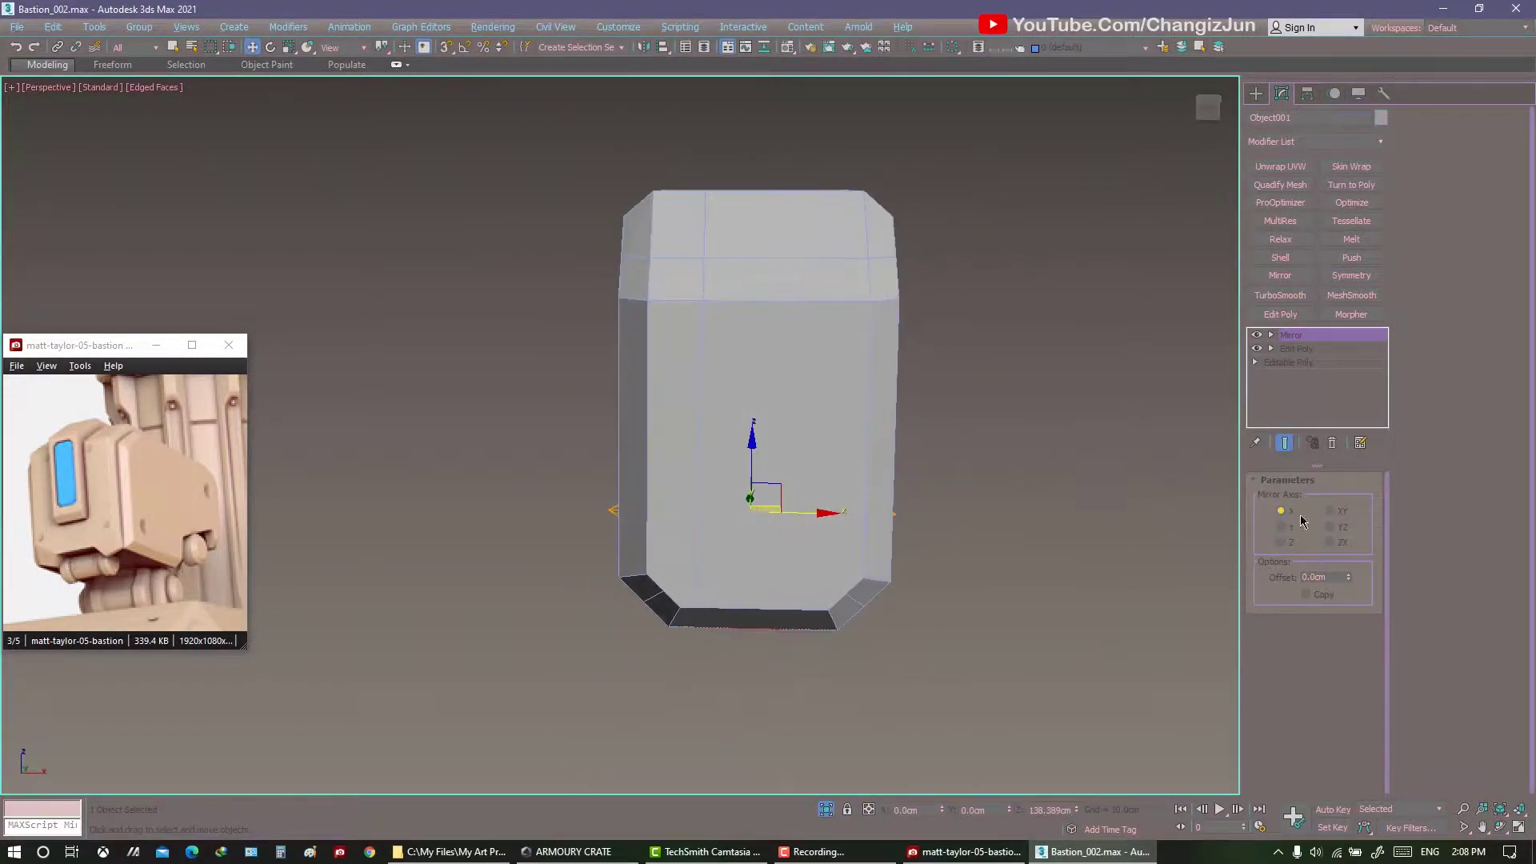
click(1332, 442)
click(1351, 275)
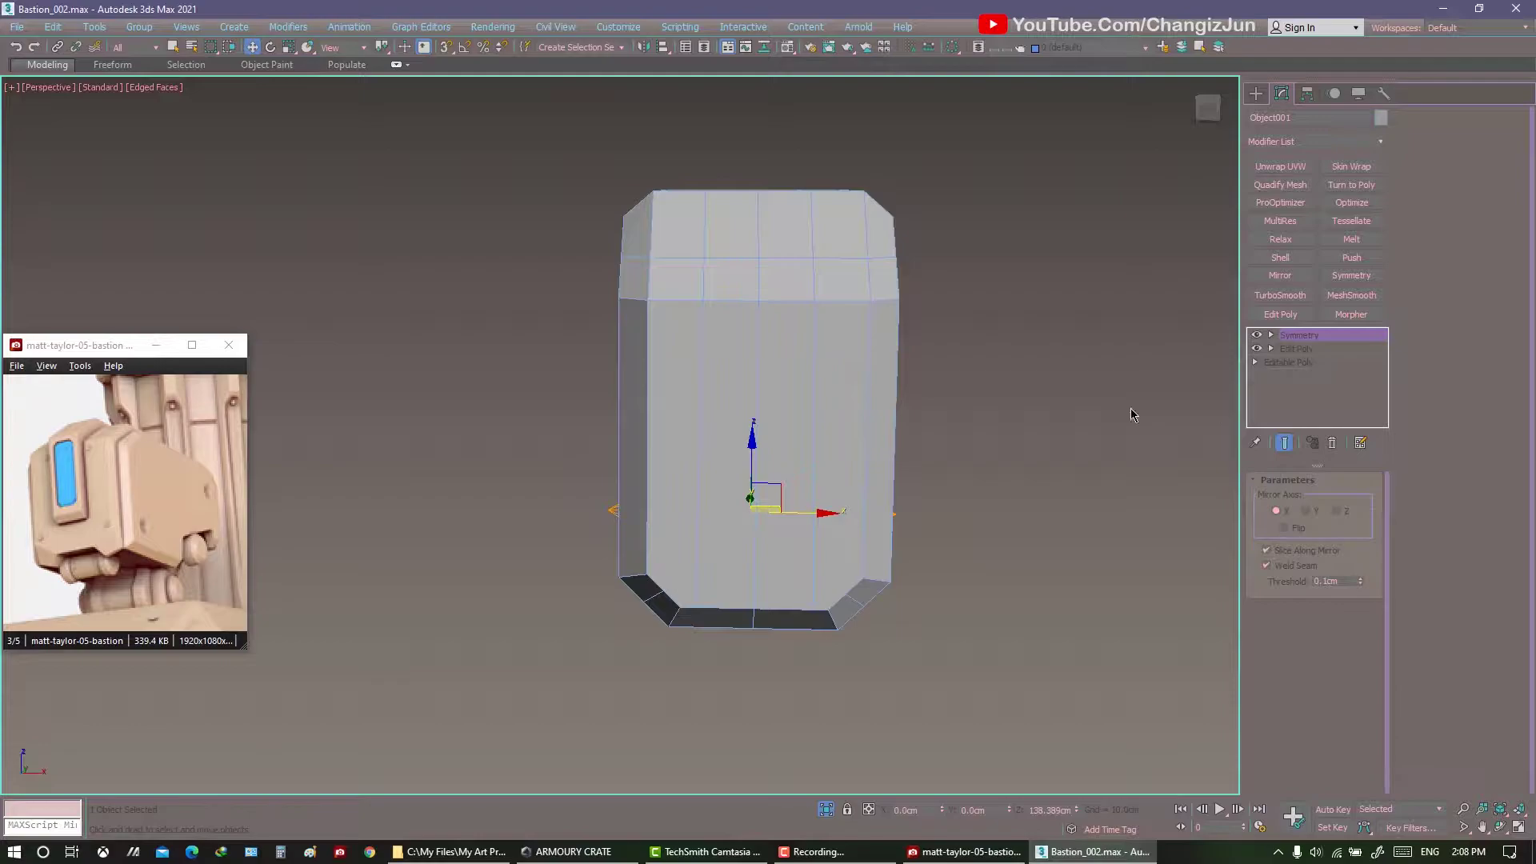
click(1315, 349)
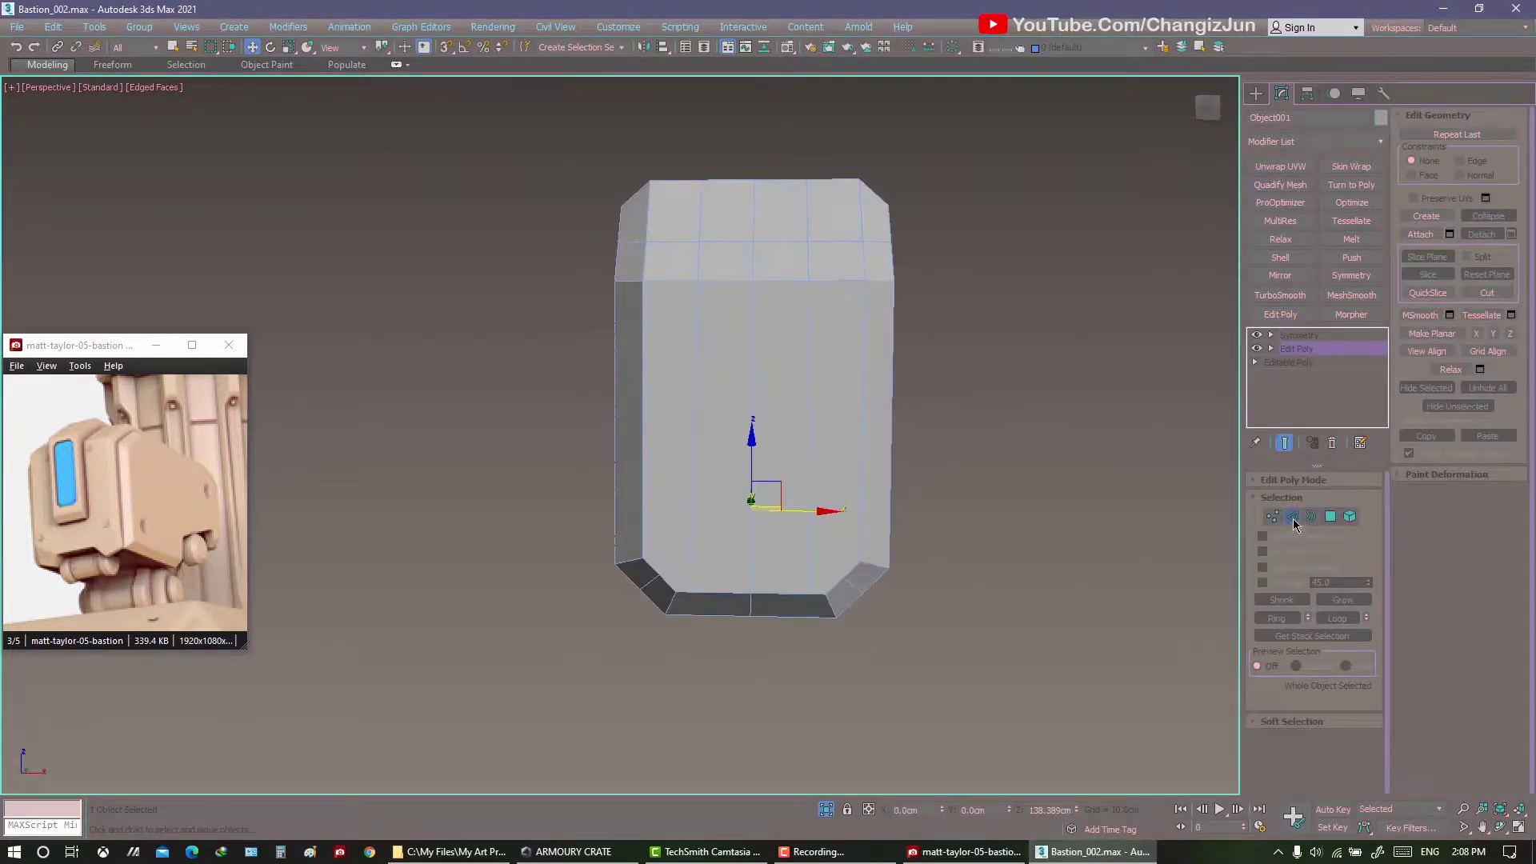
Connect a horizontal edge loop on the front piece and move its vertices into place.
click(1291, 516)
mouse_move(800, 480)
alt+middle_down()
mouse_move(846, 456)
mouse_move(735, 536)
alt+middle_up()
key(ctrl+shift+e)
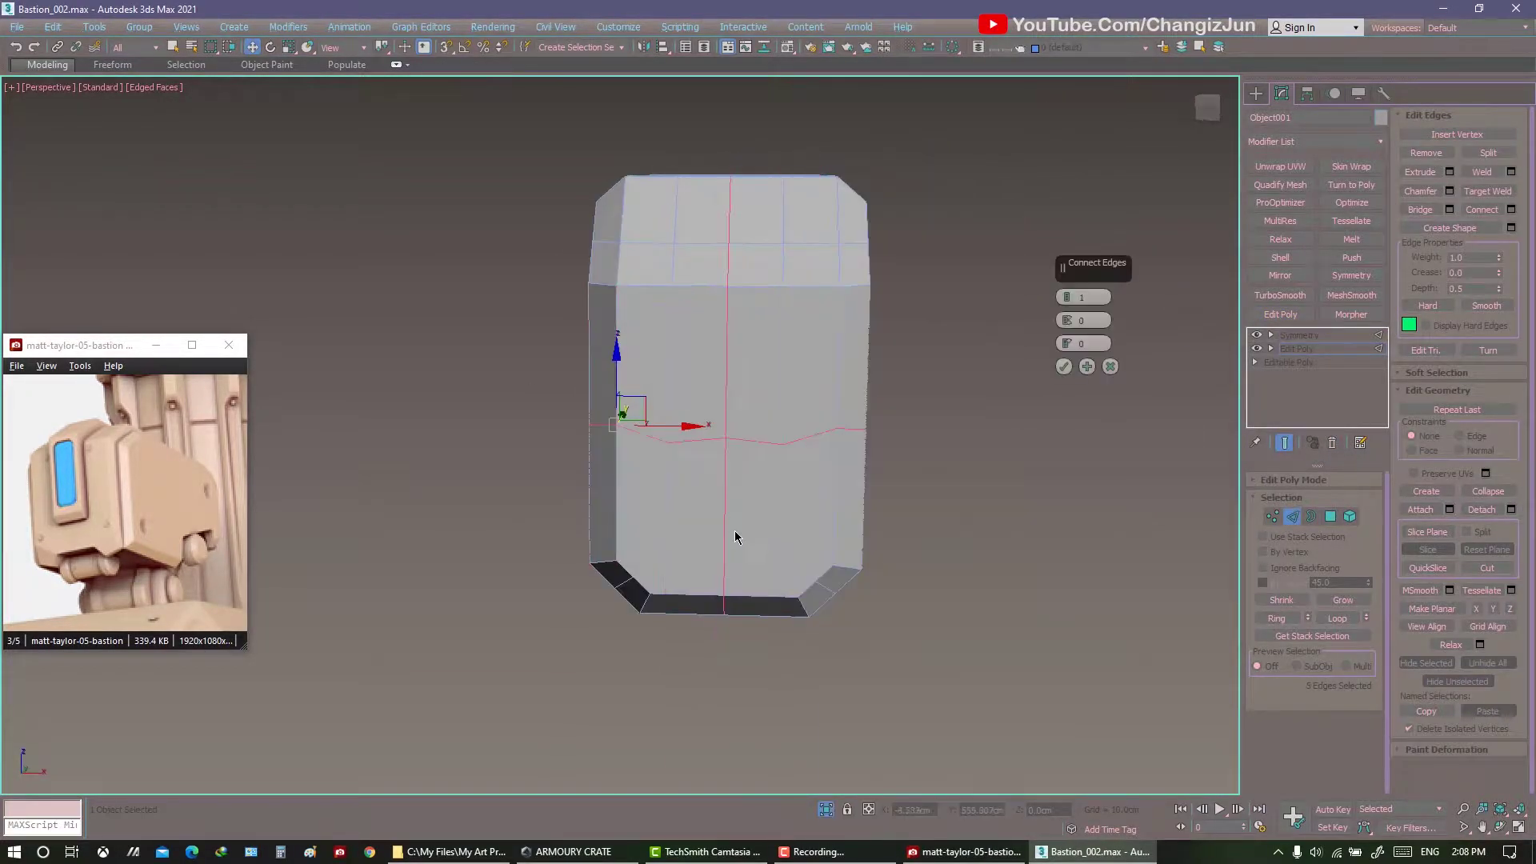
right_click(826, 387)
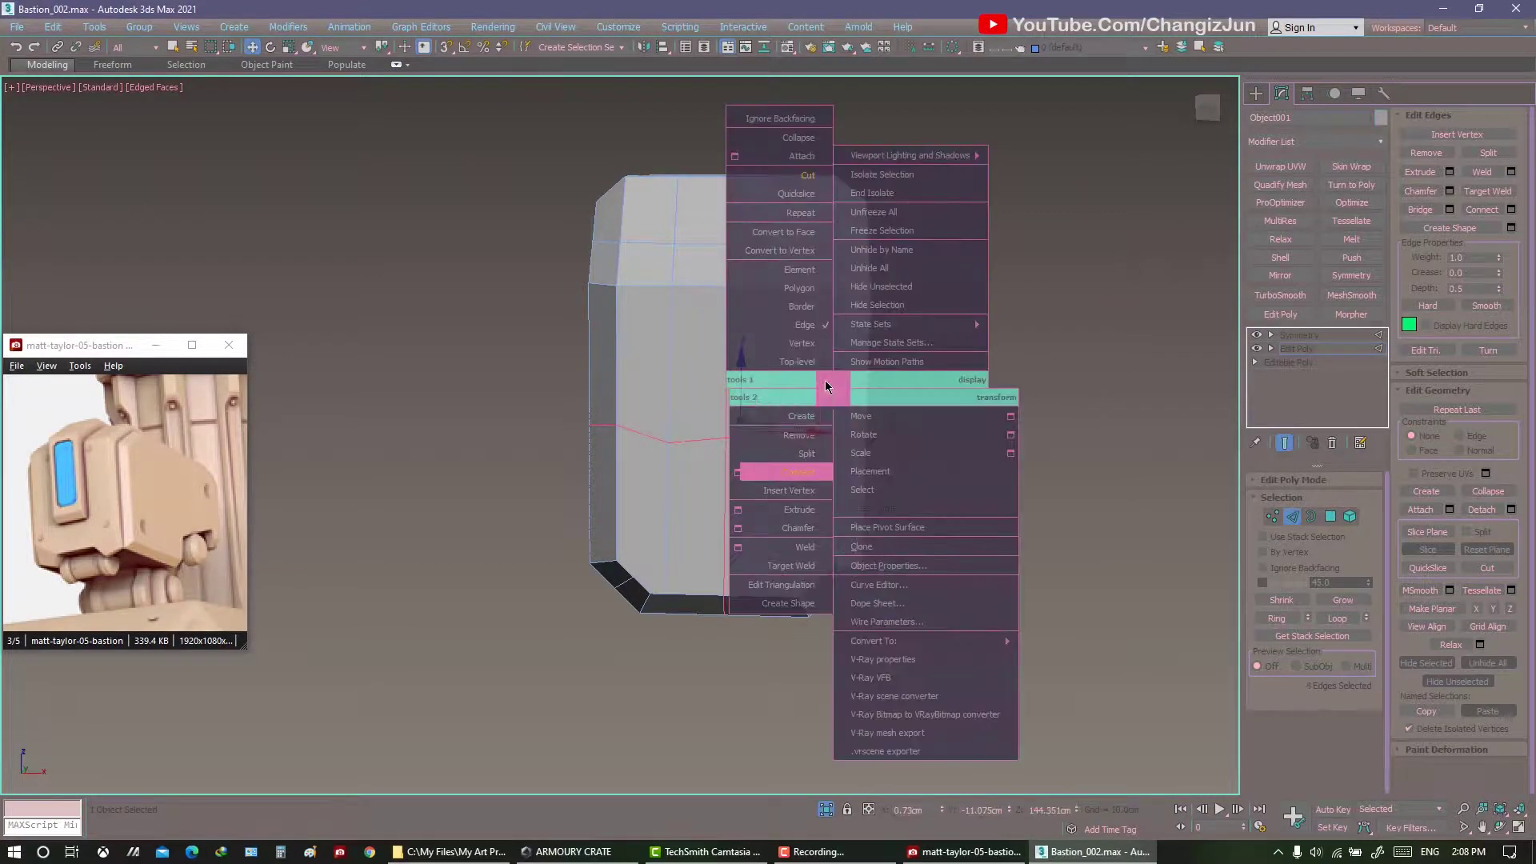
click(792, 250)
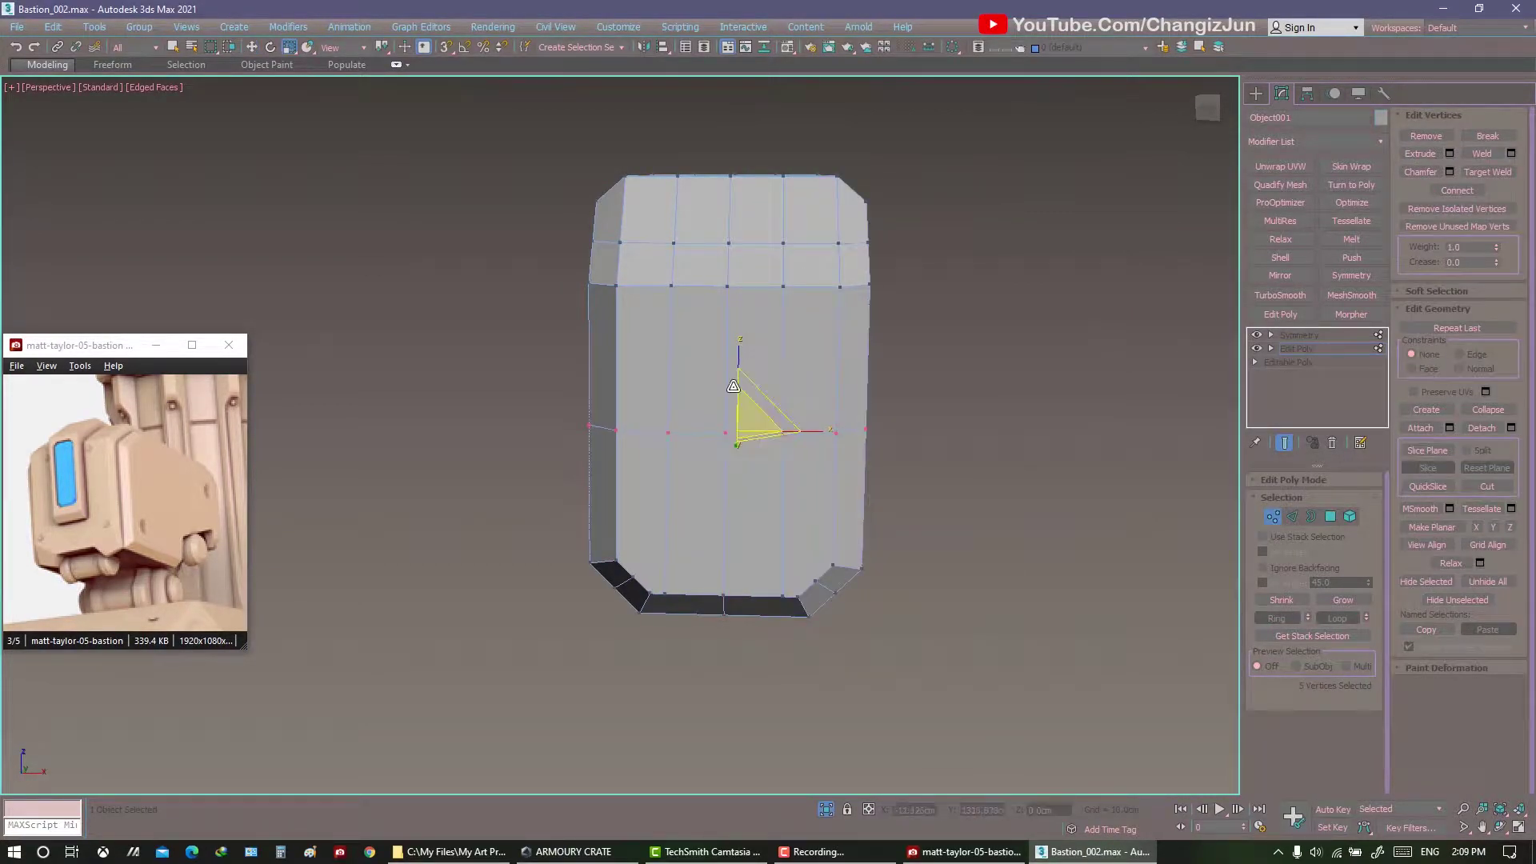
alt+middle_drag(733, 386, 756, 373)
key(w)
alt+middle_drag(1159, 480, 1107, 470)
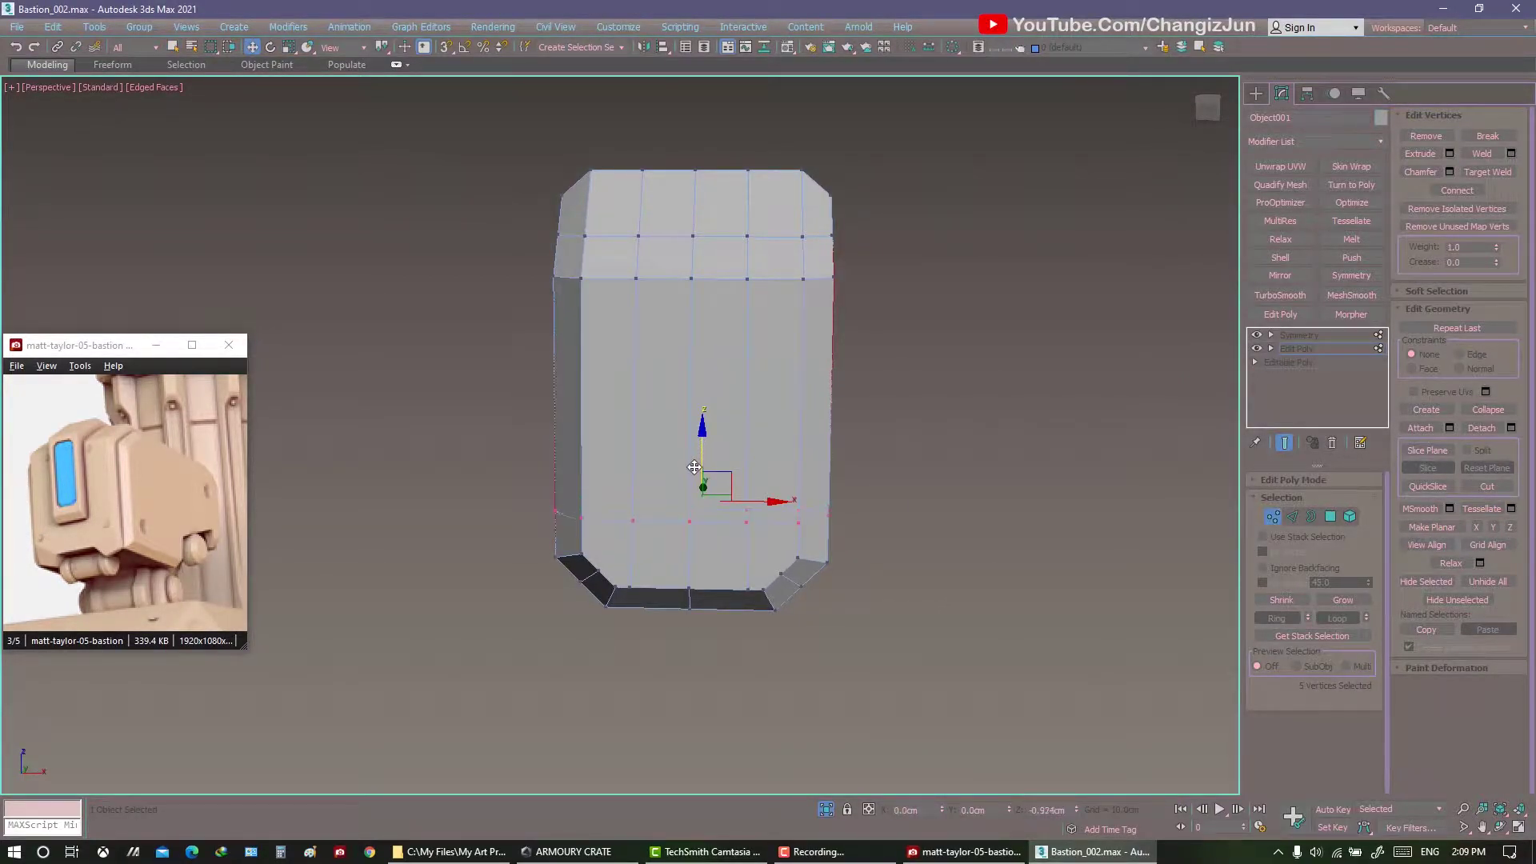
Select the faces along the top of the head in Polygon mode, then clear them.
key(4)
key(q)
mouse_move(994, 421)
alt+middle_down()
mouse_move(922, 404)
mouse_move(810, 216)
mouse_move(758, 419)
mouse_move(800, 448)
alt+middle_up()
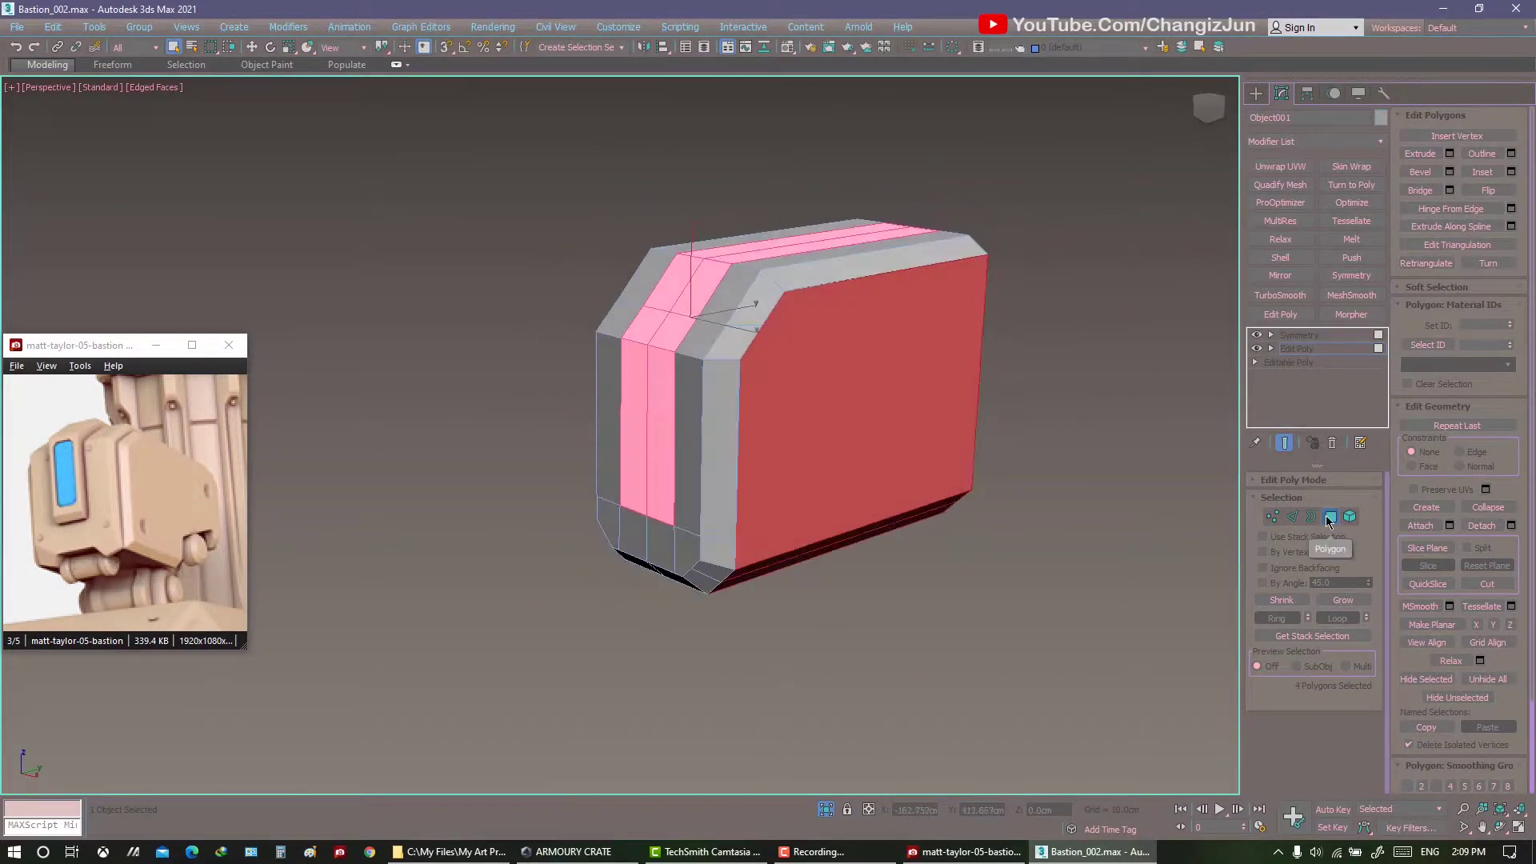
click(1330, 516)
Save the scene over the existing Bastion_001.max and enlarge the Bastion reference image.
click(930, 570)
key(ctrl+shift+s)
double_click(130, 155)
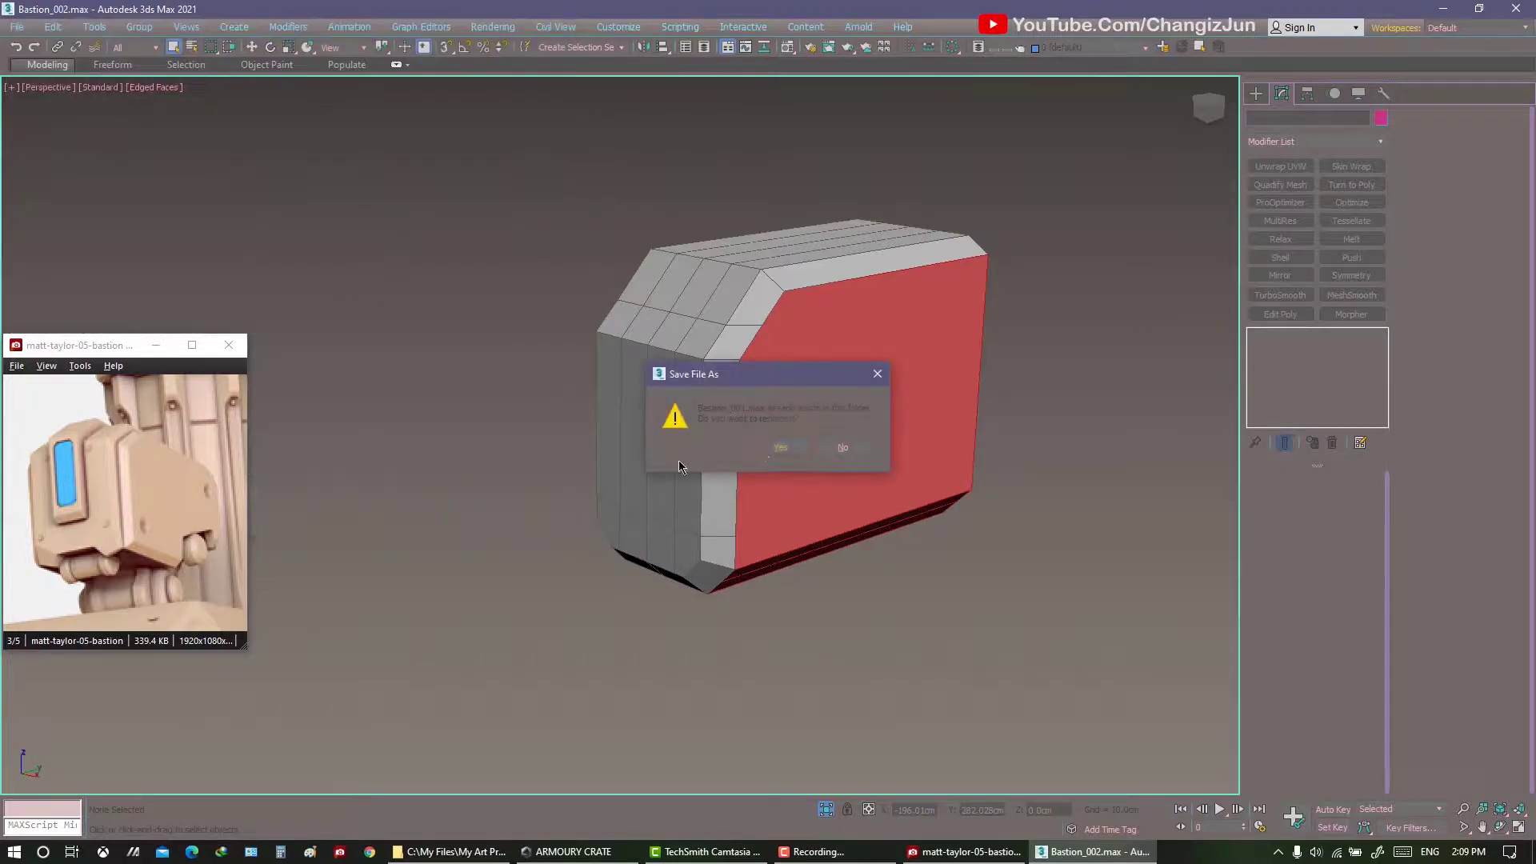
key(Return)
click(192, 345)
scroll(255, 285, down, 1)
scroll(492, 348, down, 1)
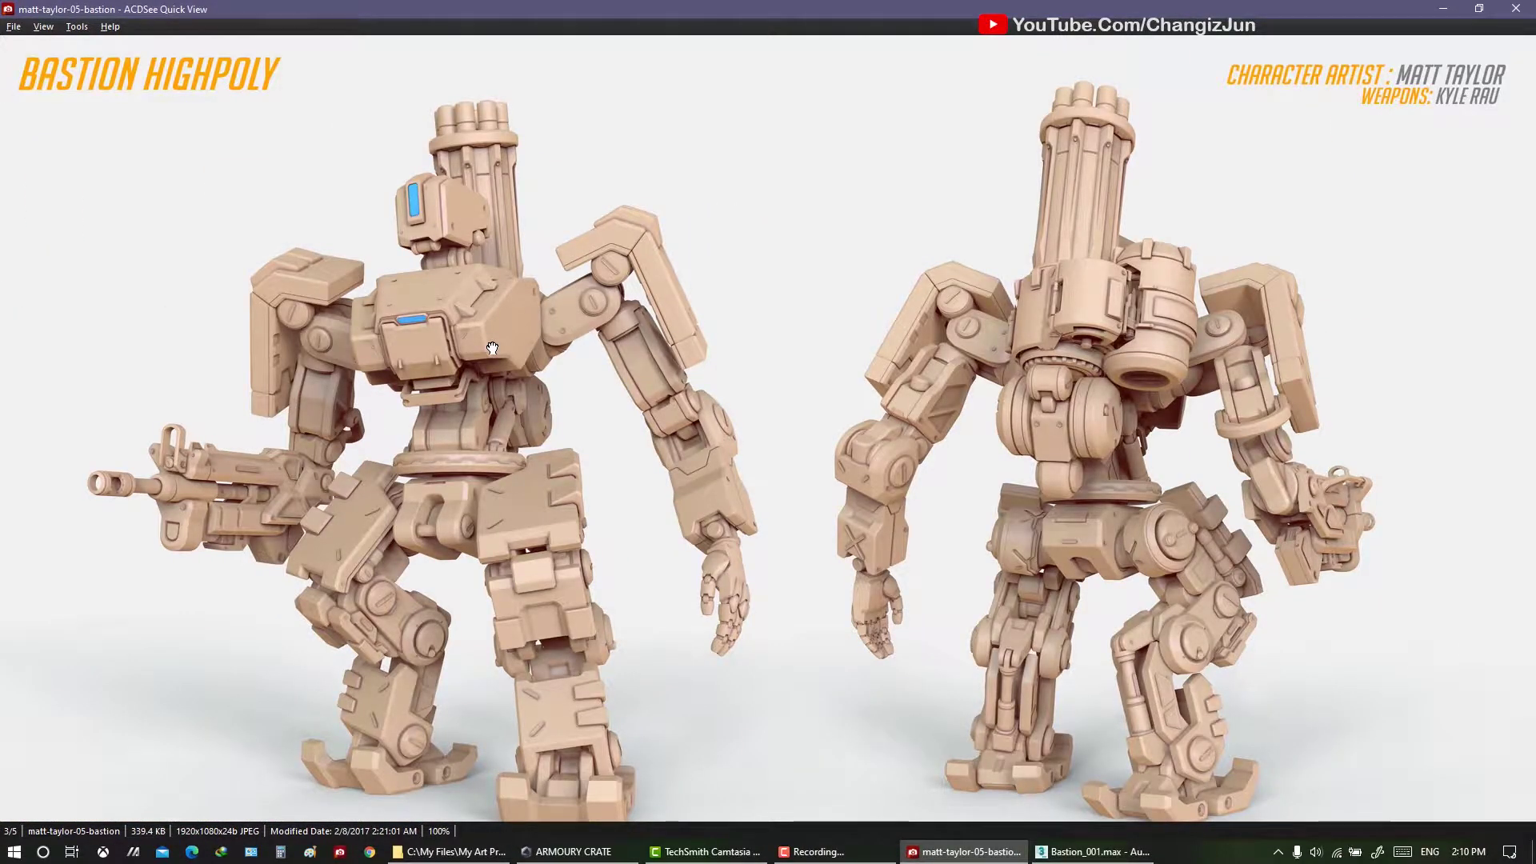
Page through the Bastionplate, overwatch artwork and matt-taylor references, then shrink ACDSee to a small window.
scroll(446, 353, down, 1)
key(Page_Up)
key(Page_Down)
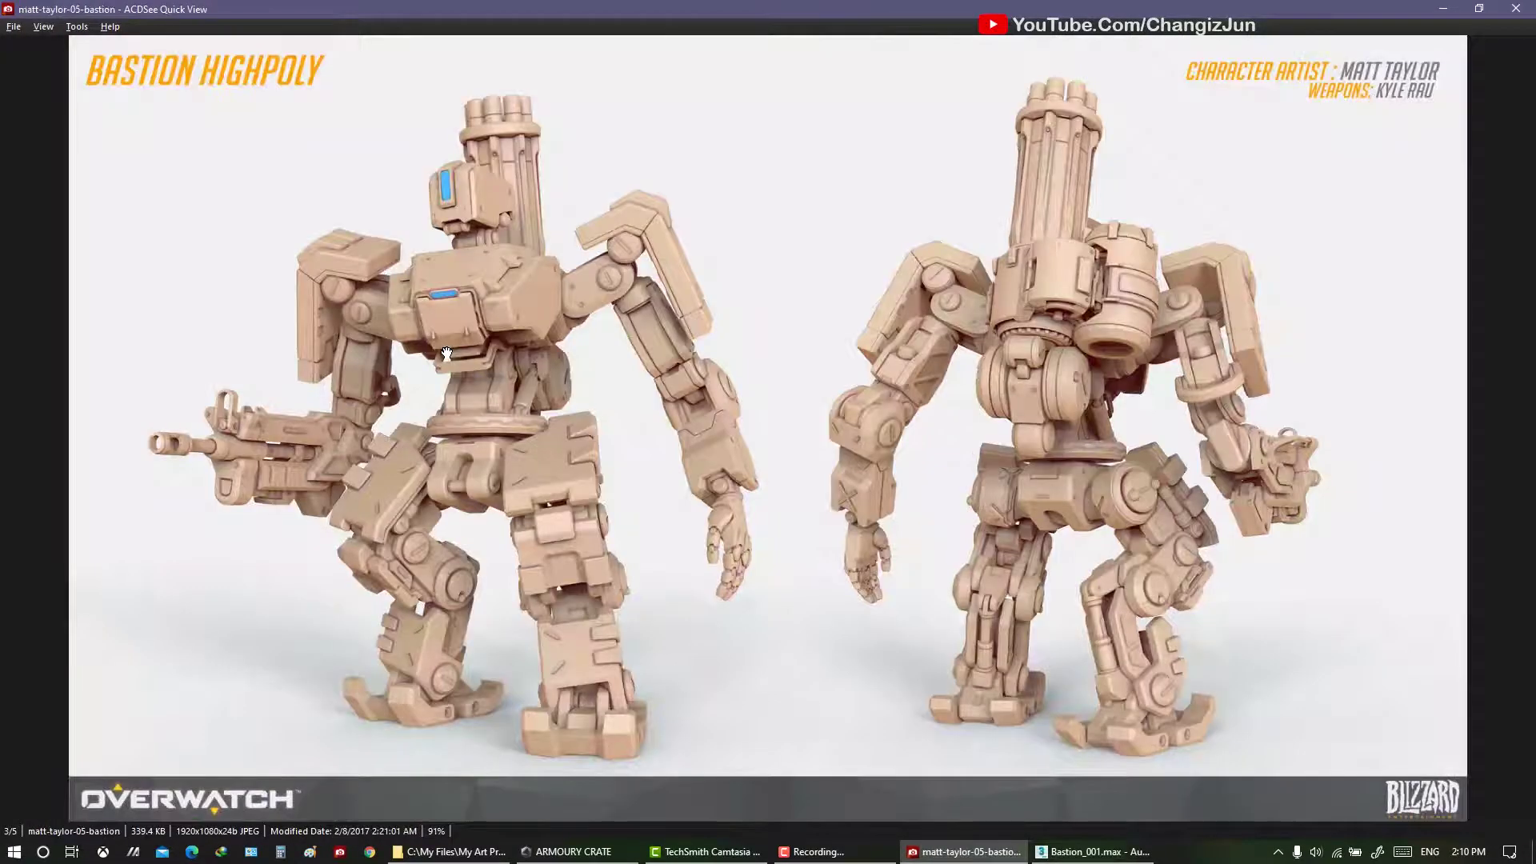
key(Page_Up)
key(Page_Down)
key(Page_Up)
key(Page_Up)
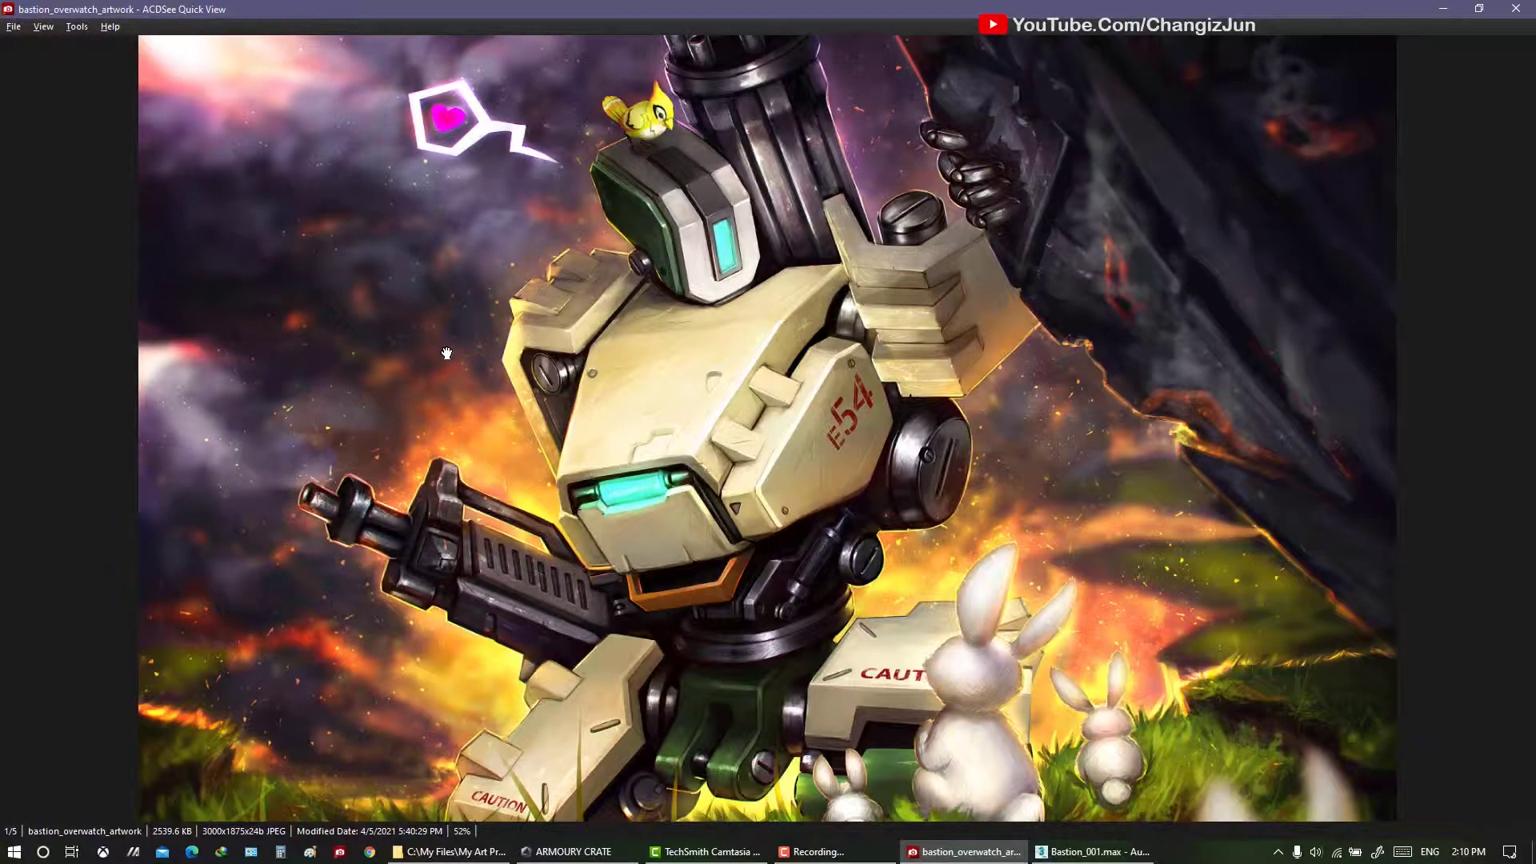
key(Page_Down)
key(Page_Down)
key(Page_Down)
key(Page_Down)
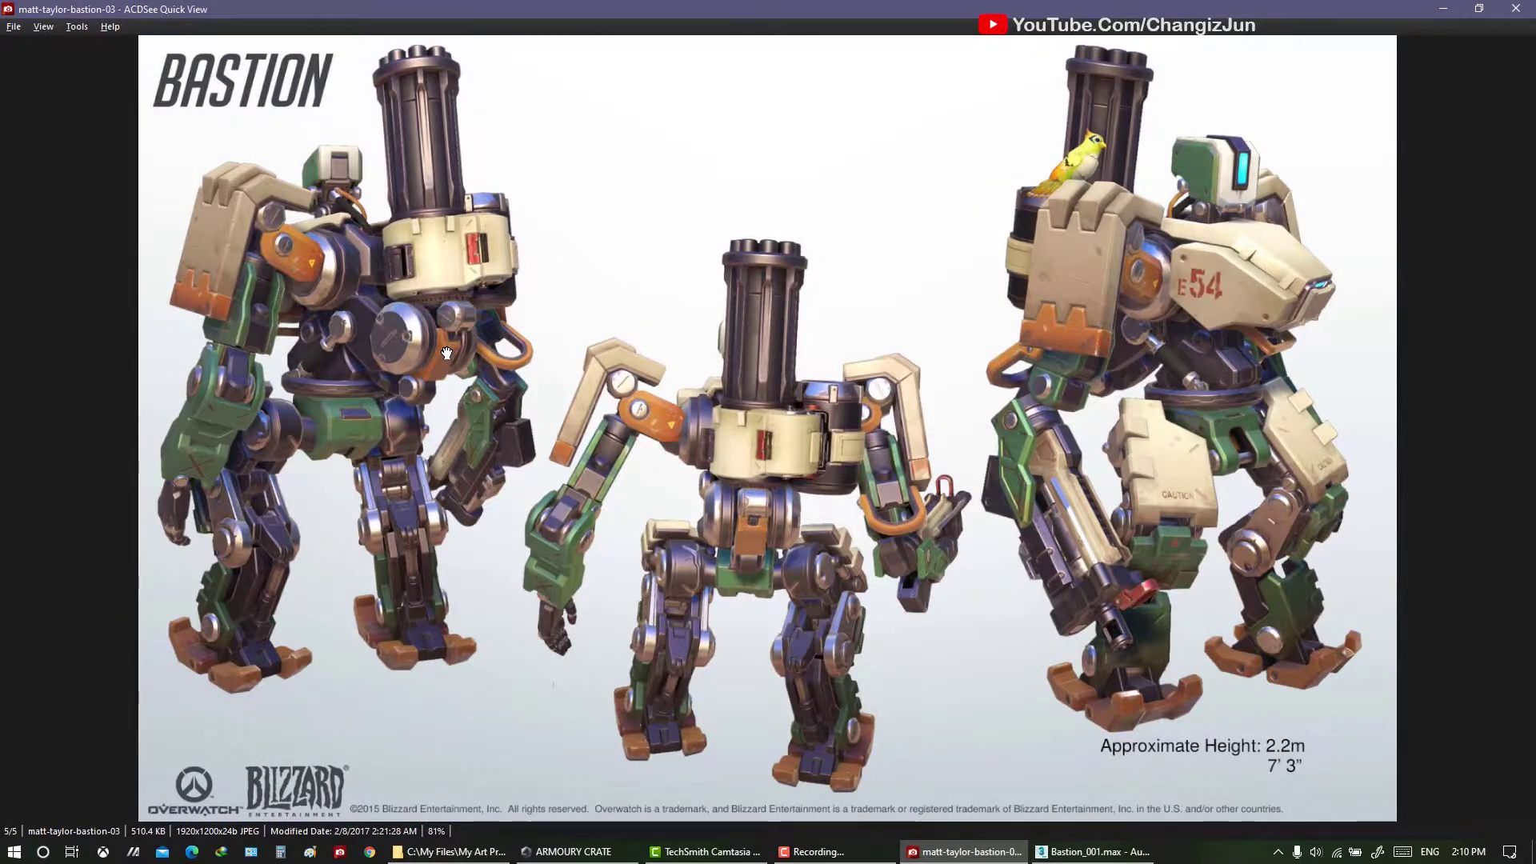
key(Page_Down)
key(Page_Down)
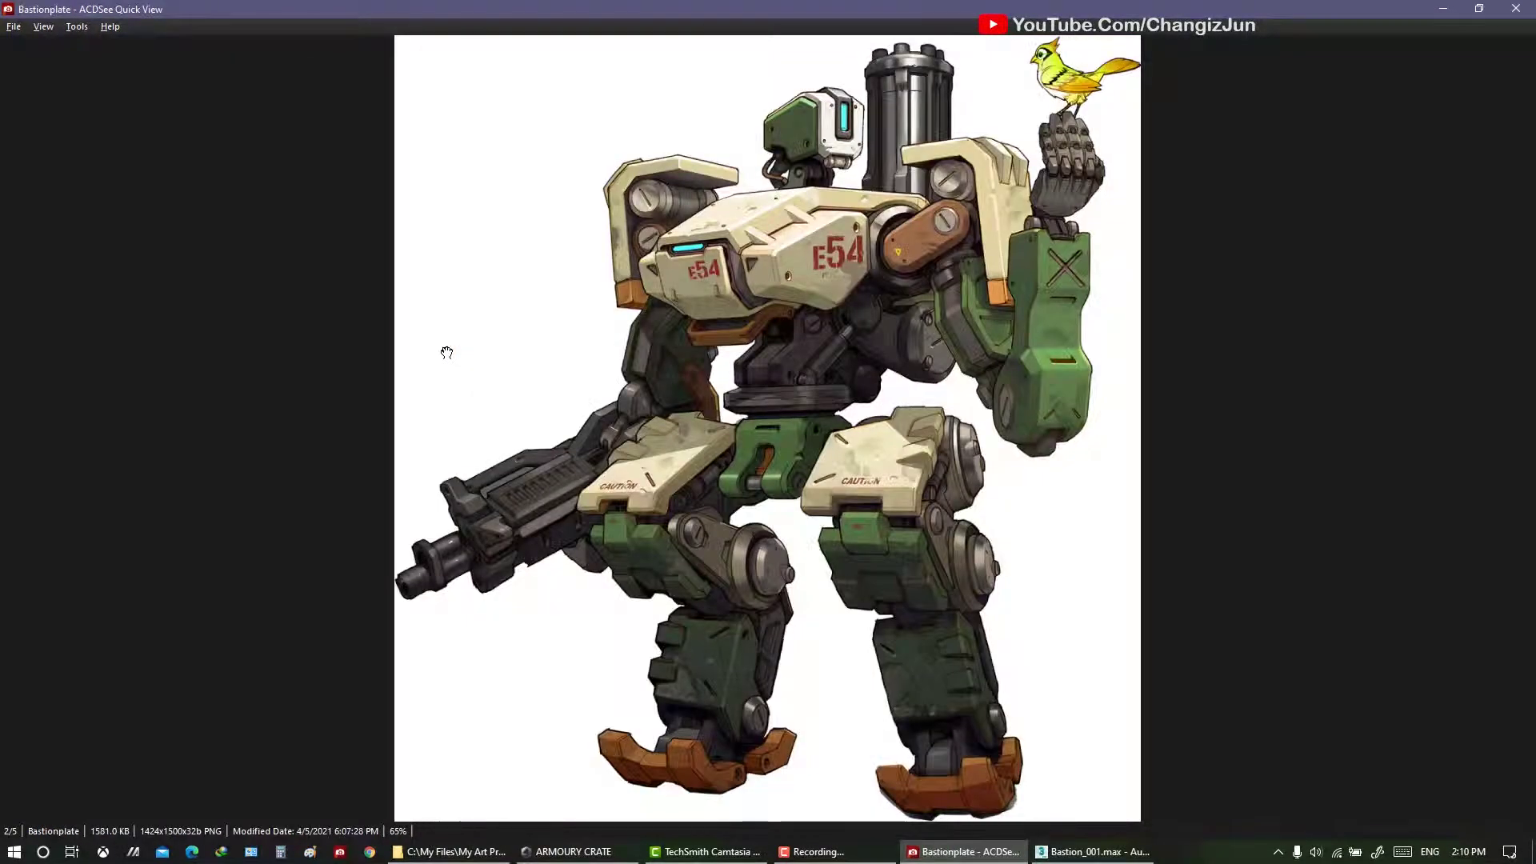
key(Page_Down)
key(Page_Down)
key(Page_Down)
double_click(471, 7)
Glance at the Armoury Crate performance overview, then return to 3ds Max with Box014 selected.
scroll(75, 464, up, 3)
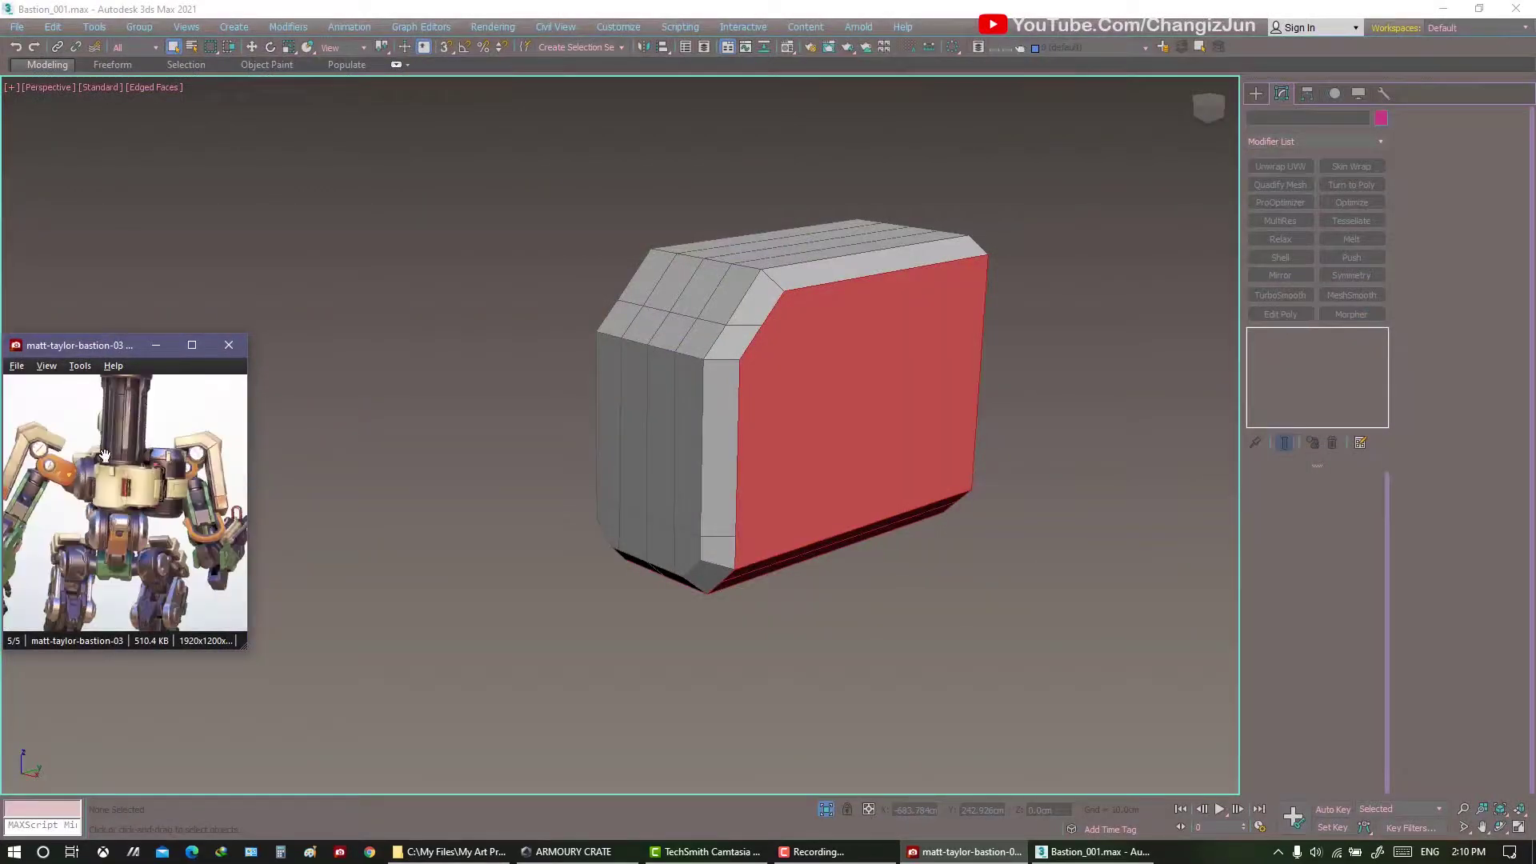
scroll(179, 557, up, 2)
drag(178, 557, 164, 593)
mouse_move(456, 521)
alt+middle_down()
mouse_move(562, 456)
mouse_move(968, 560)
alt+middle_up()
click(572, 851)
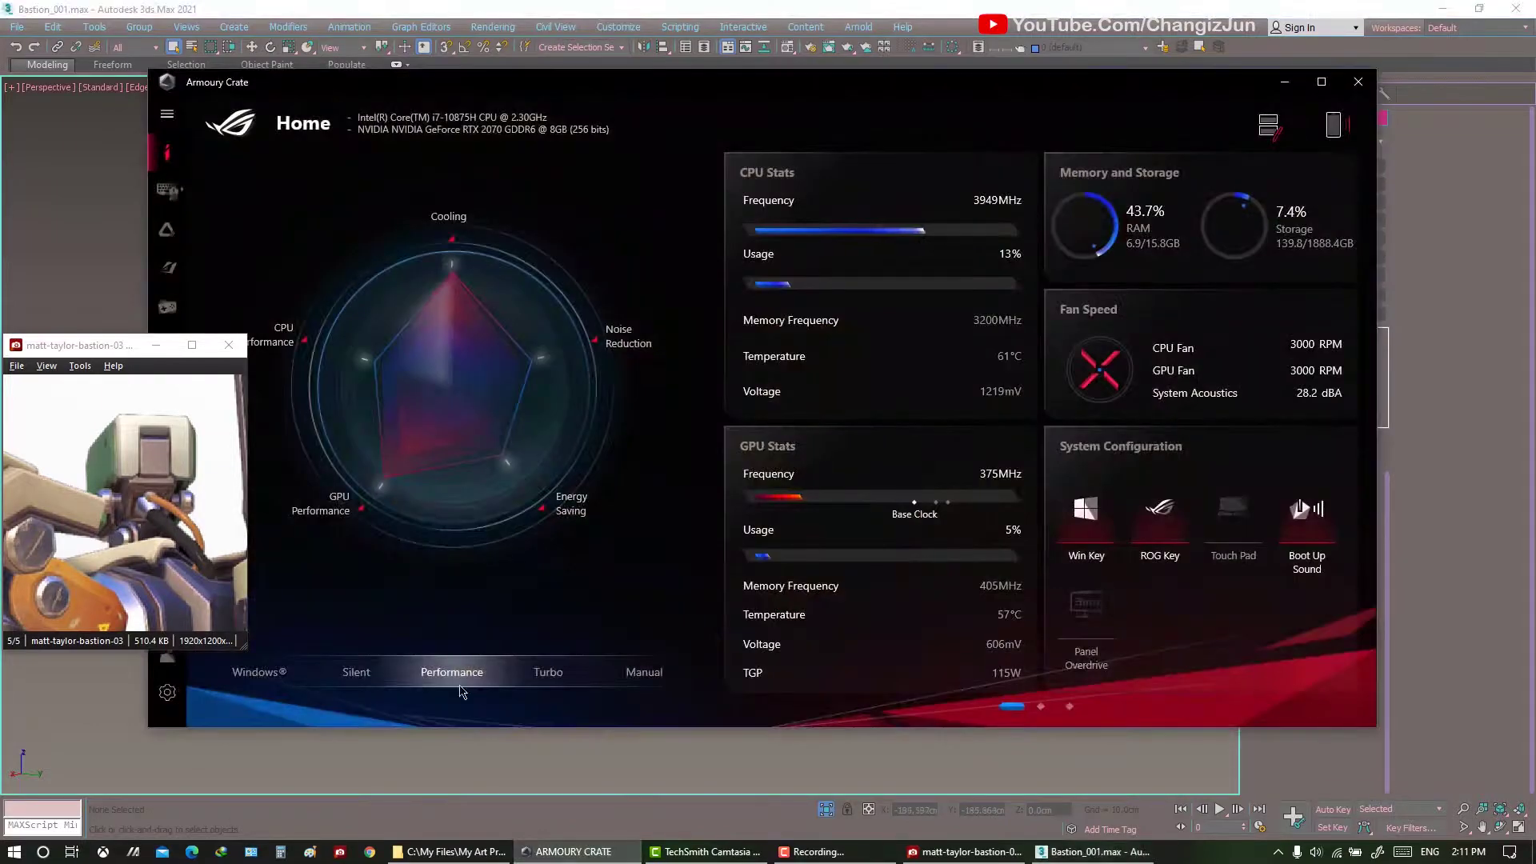
click(607, 820)
click(1350, 275)
mouse_move(856, 356)
alt+middle_down()
mouse_move(813, 392)
mouse_move(857, 394)
mouse_move(816, 405)
mouse_move(881, 401)
mouse_move(870, 422)
mouse_move(903, 437)
mouse_move(880, 445)
alt+middle_up()
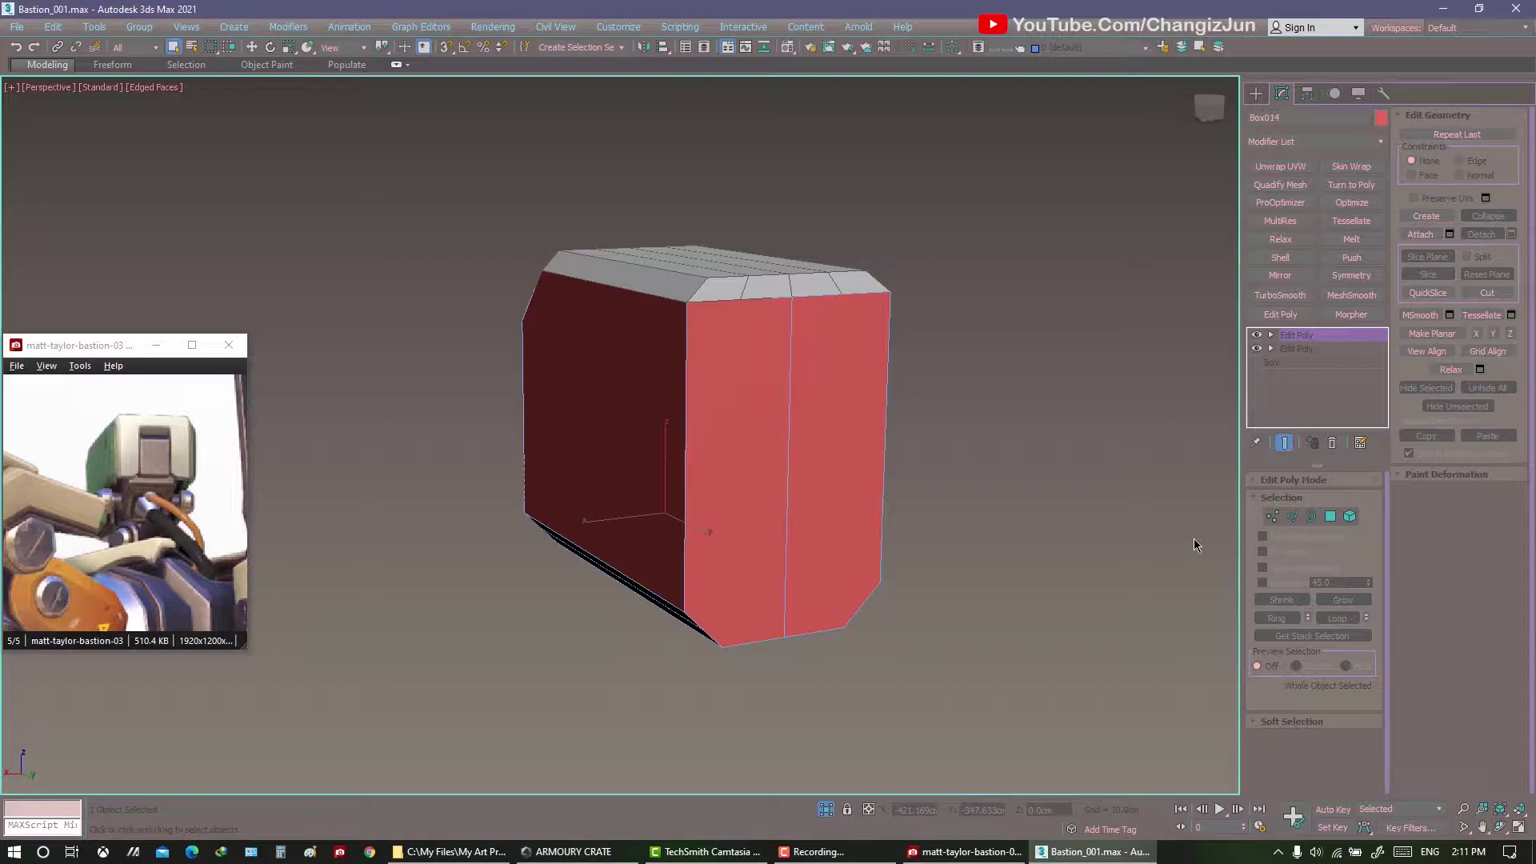
Orbit so the armour box faces front and pan the reference image to Bastion's head.
alt+middle_drag(1182, 549, 1104, 545)
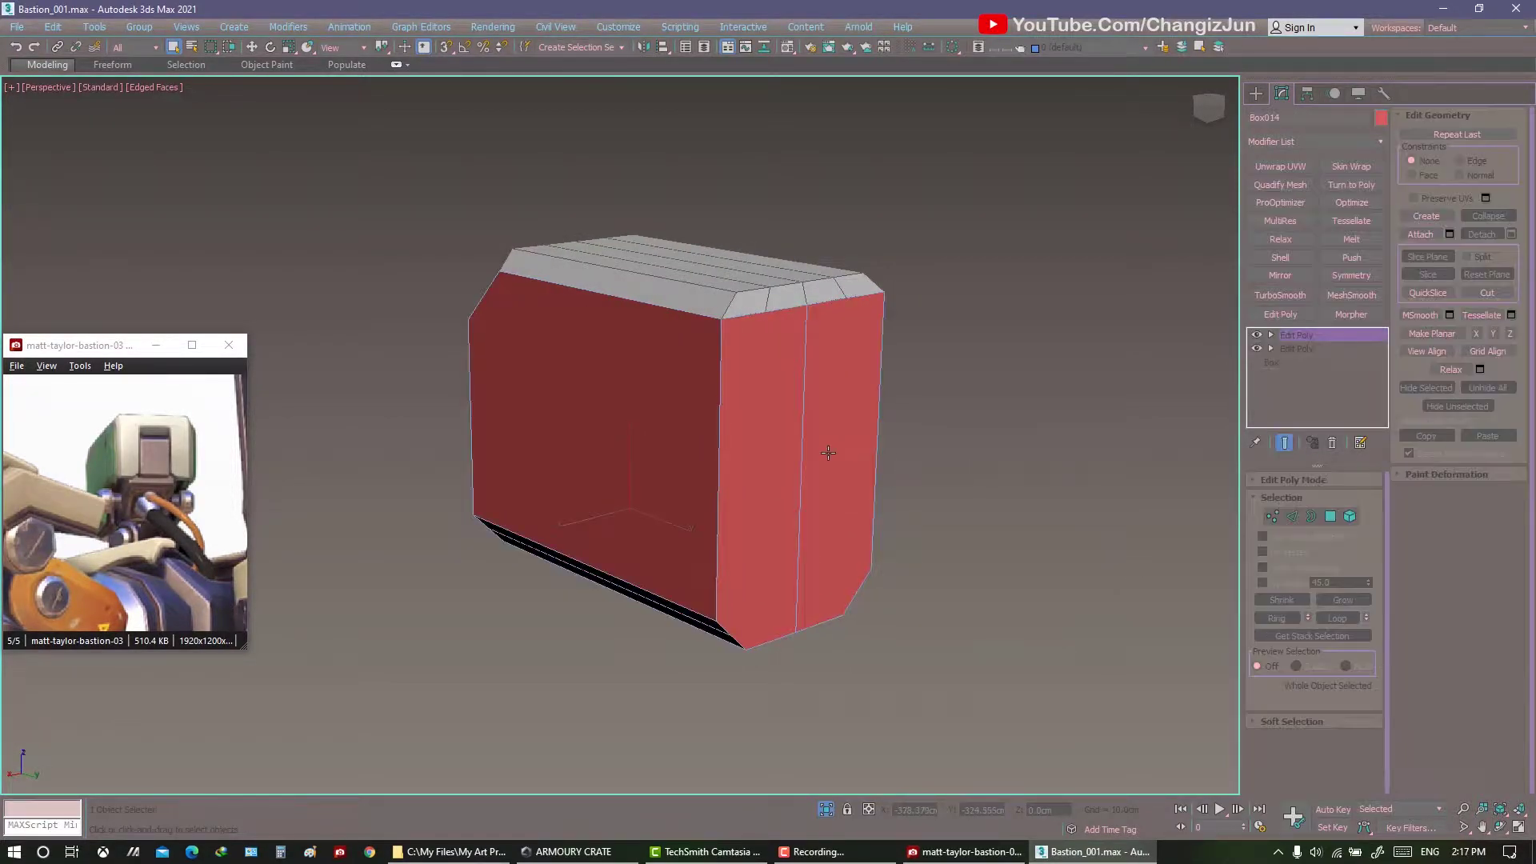
alt+middle_drag(802, 459, 704, 458)
click(184, 456)
scroll(184, 456, down, 3)
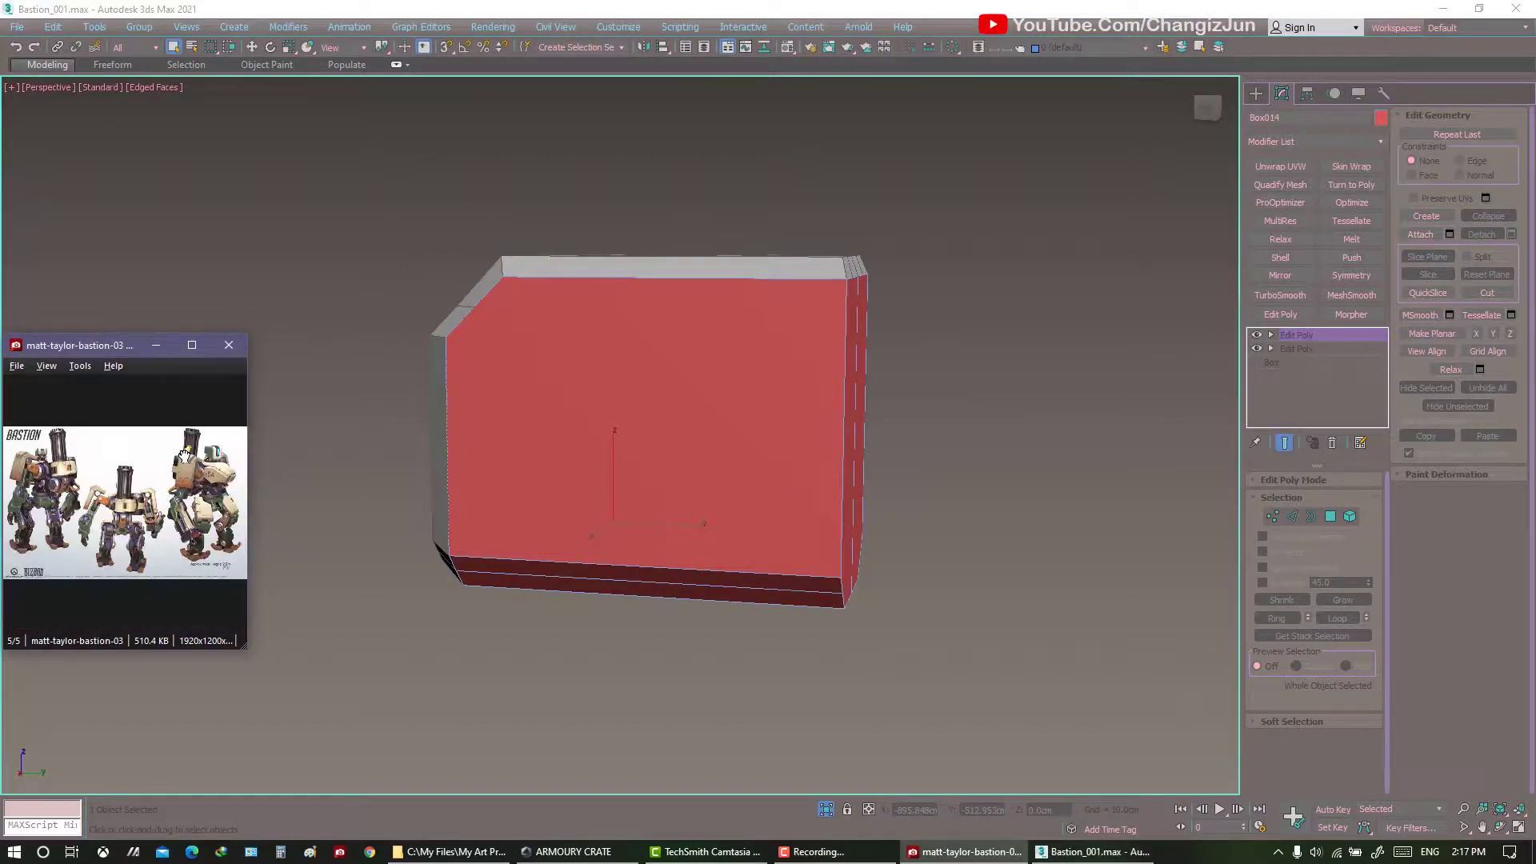
scroll(193, 485, up, 5)
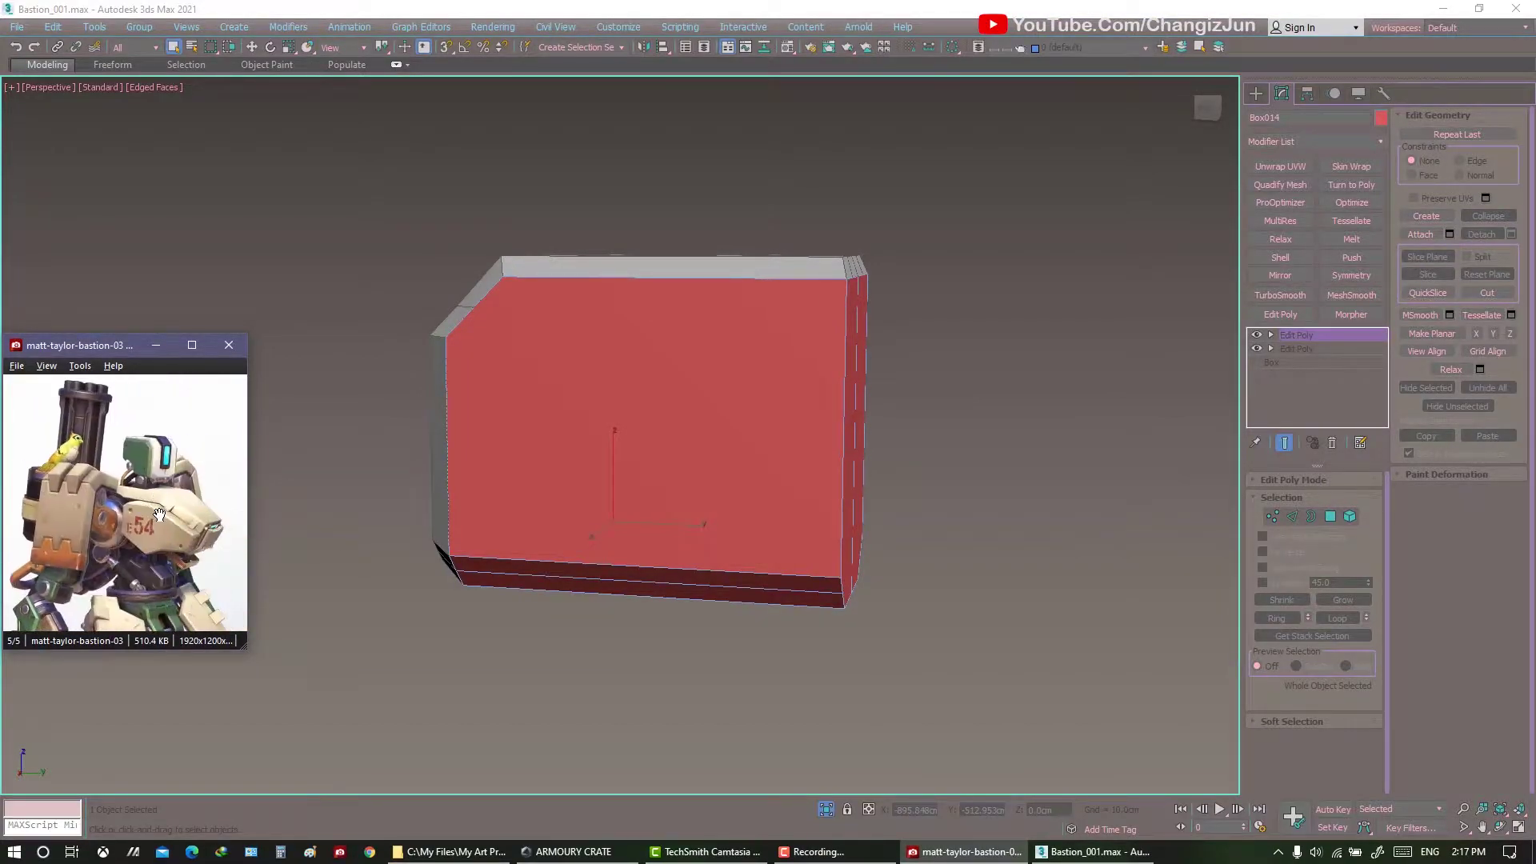
drag(159, 514, 116, 554)
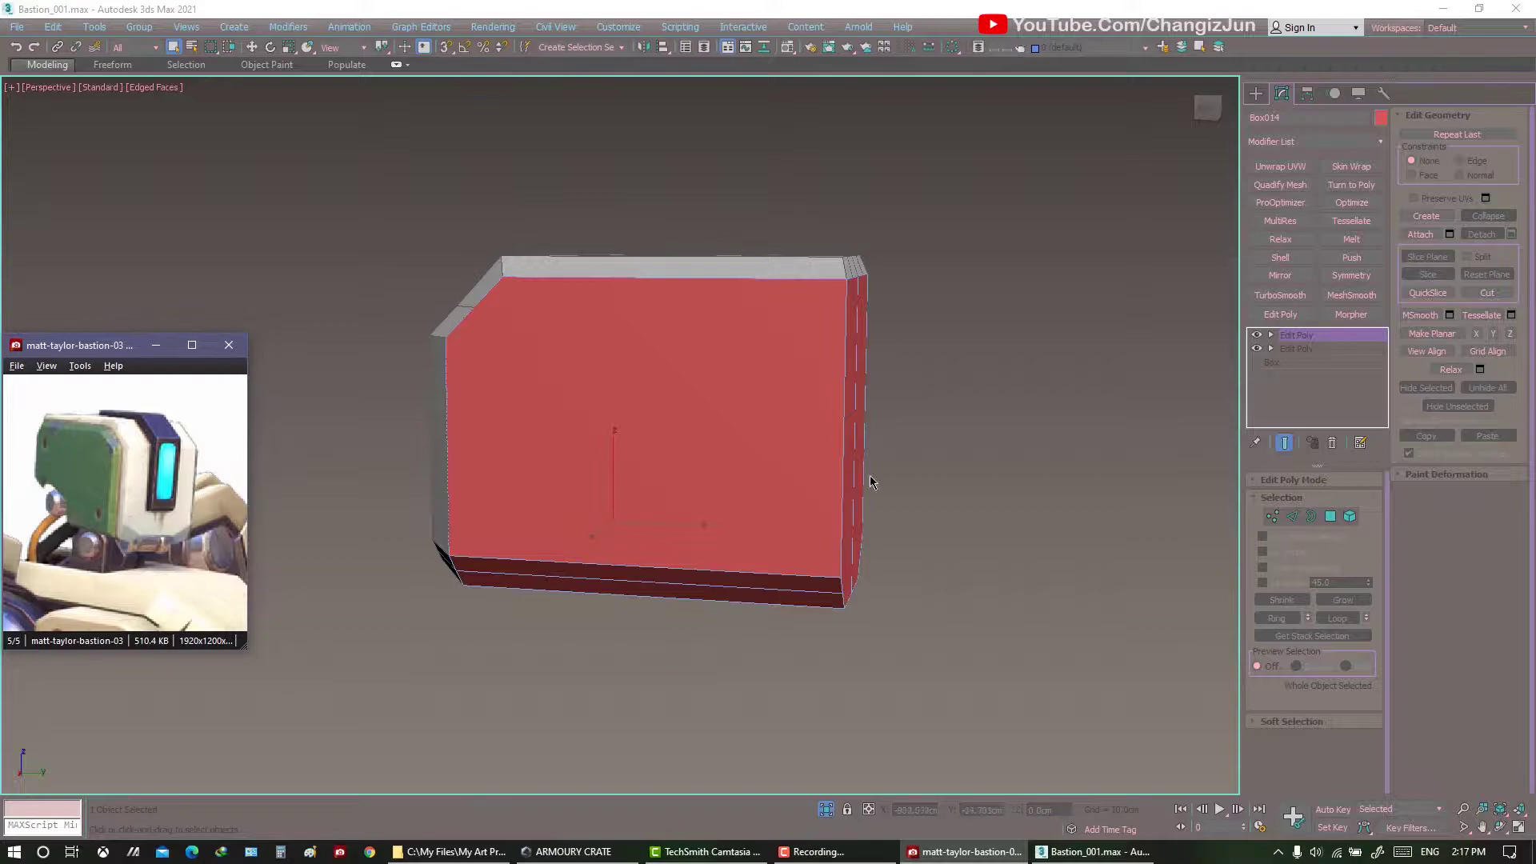
alt+middle_drag(871, 481, 758, 460)
right_click(1136, 463)
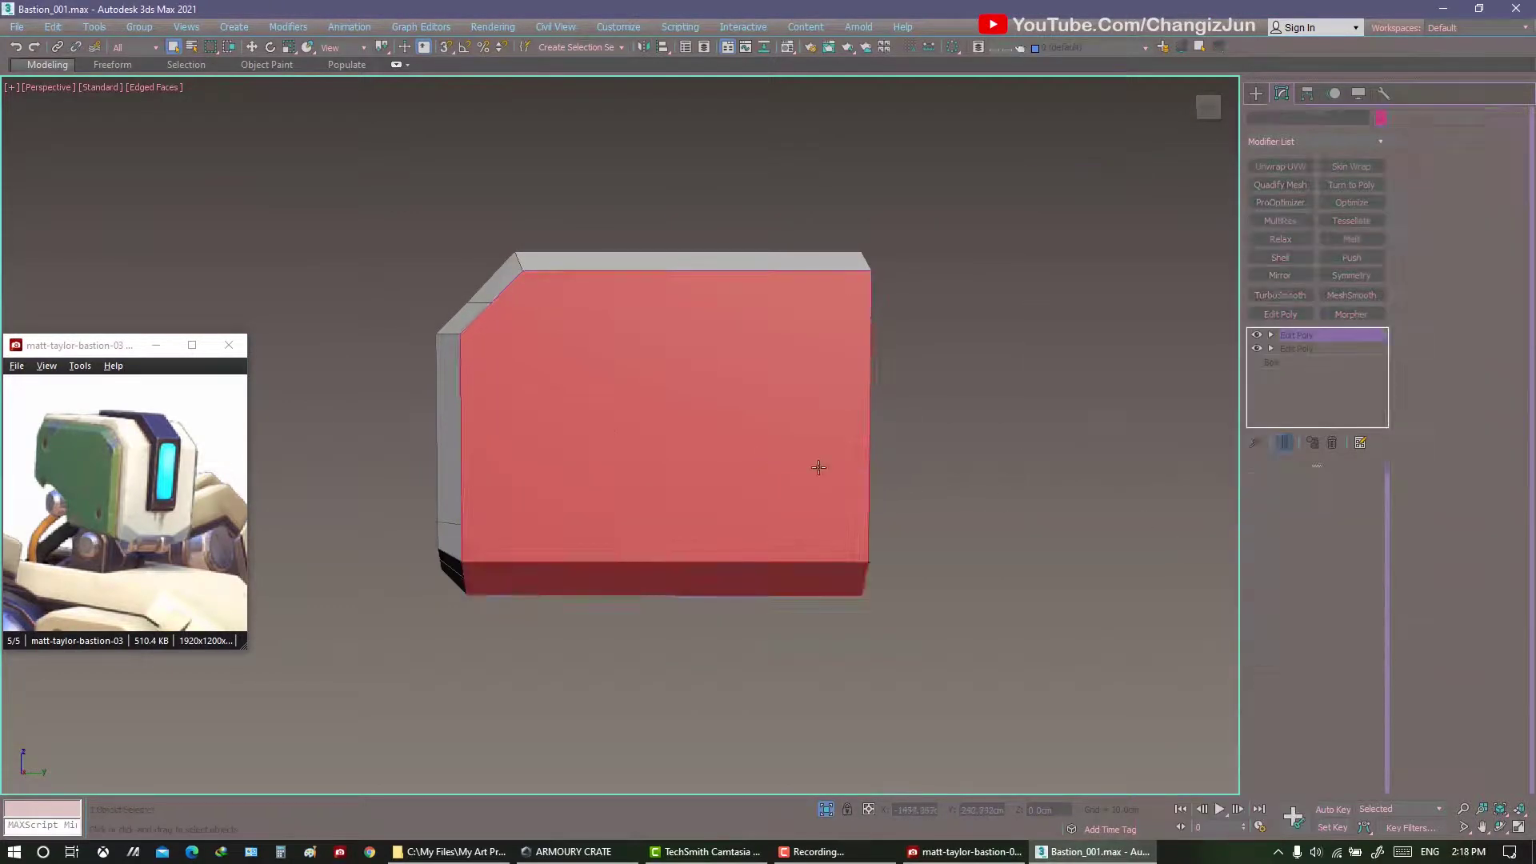
alt+middle_drag(1038, 494, 889, 501)
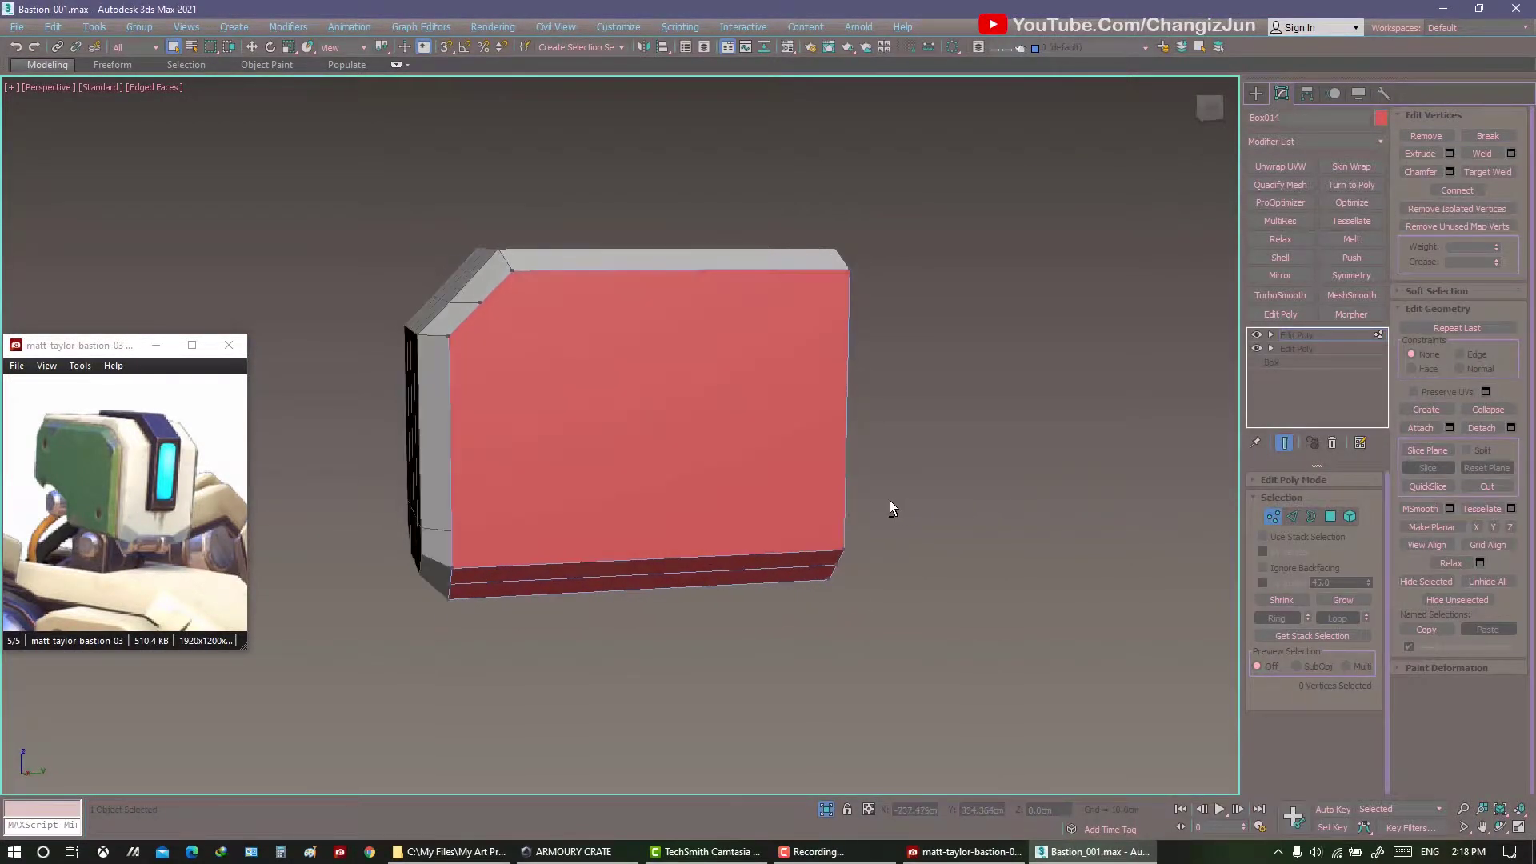
Add a Symmetry modifier to Box014 and start cutting its underlying Edit Poly.
click(1350, 275)
click(1300, 349)
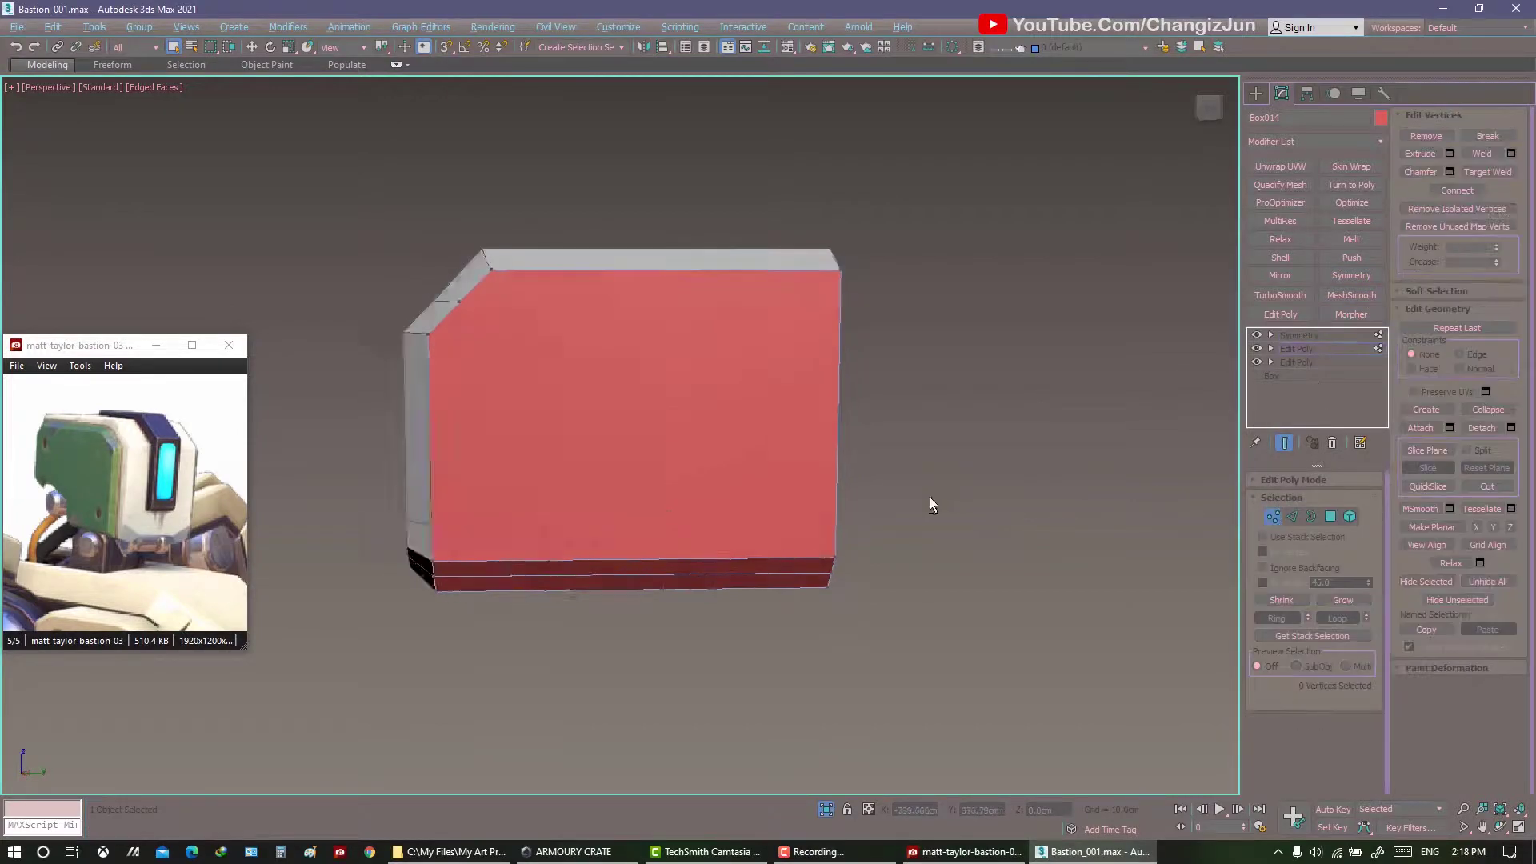
right_click(817, 468)
click(780, 256)
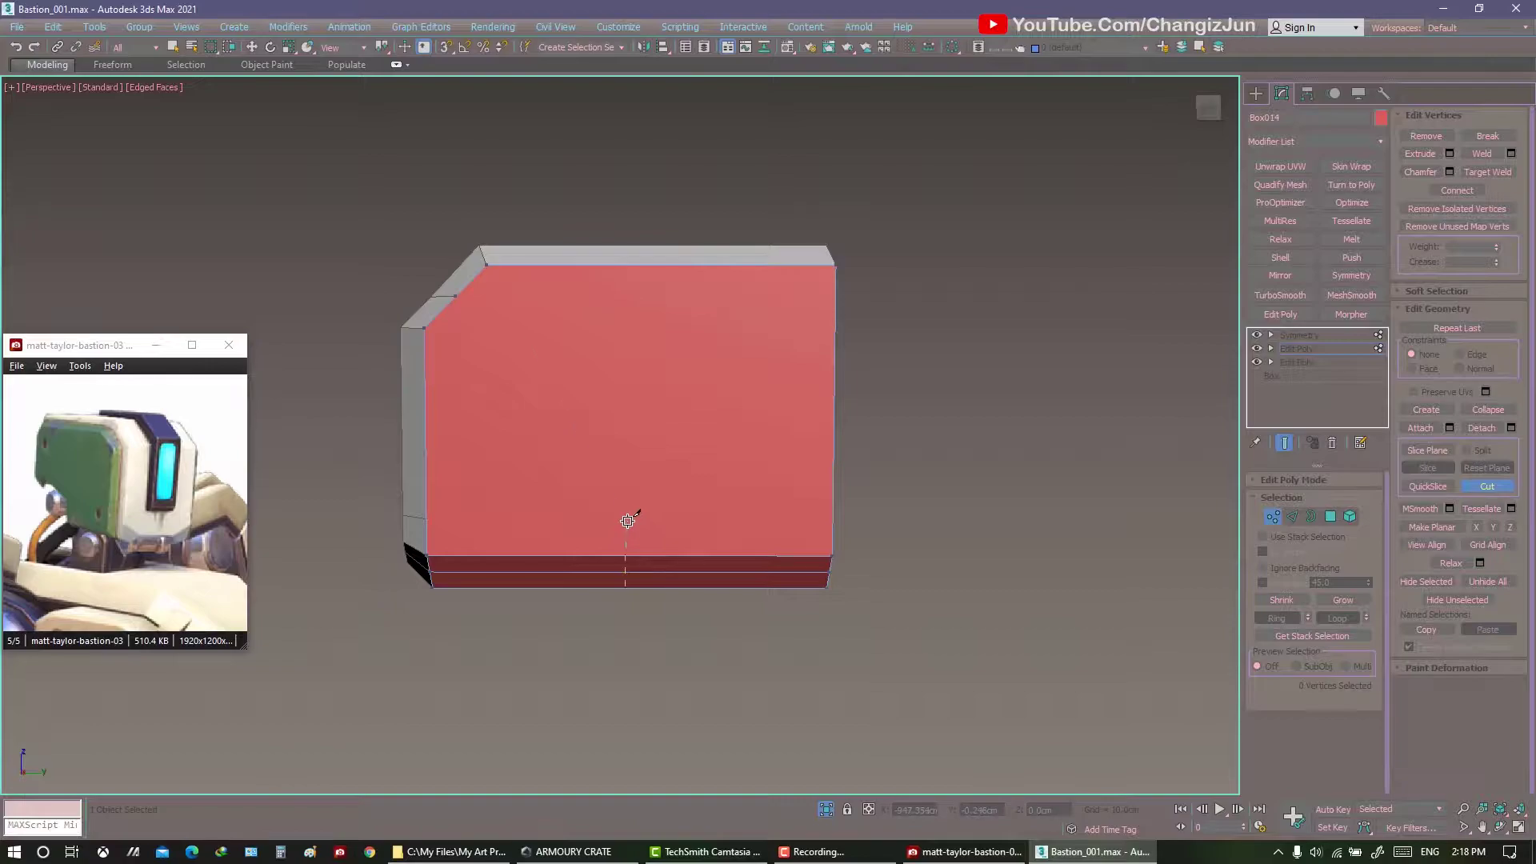
Cut new vertical and horizontal edges across Box014's red front face.
alt+middle_drag(833, 424, 643, 451)
right_click(644, 450)
mouse_move(632, 394)
alt+middle_down()
mouse_move(737, 428)
mouse_move(651, 422)
mouse_move(726, 514)
mouse_move(733, 483)
alt+middle_up()
right_click(651, 417)
click(617, 226)
right_click(741, 460)
Cut a diagonal edge across the lower front, then return to the box's top level.
click(709, 269)
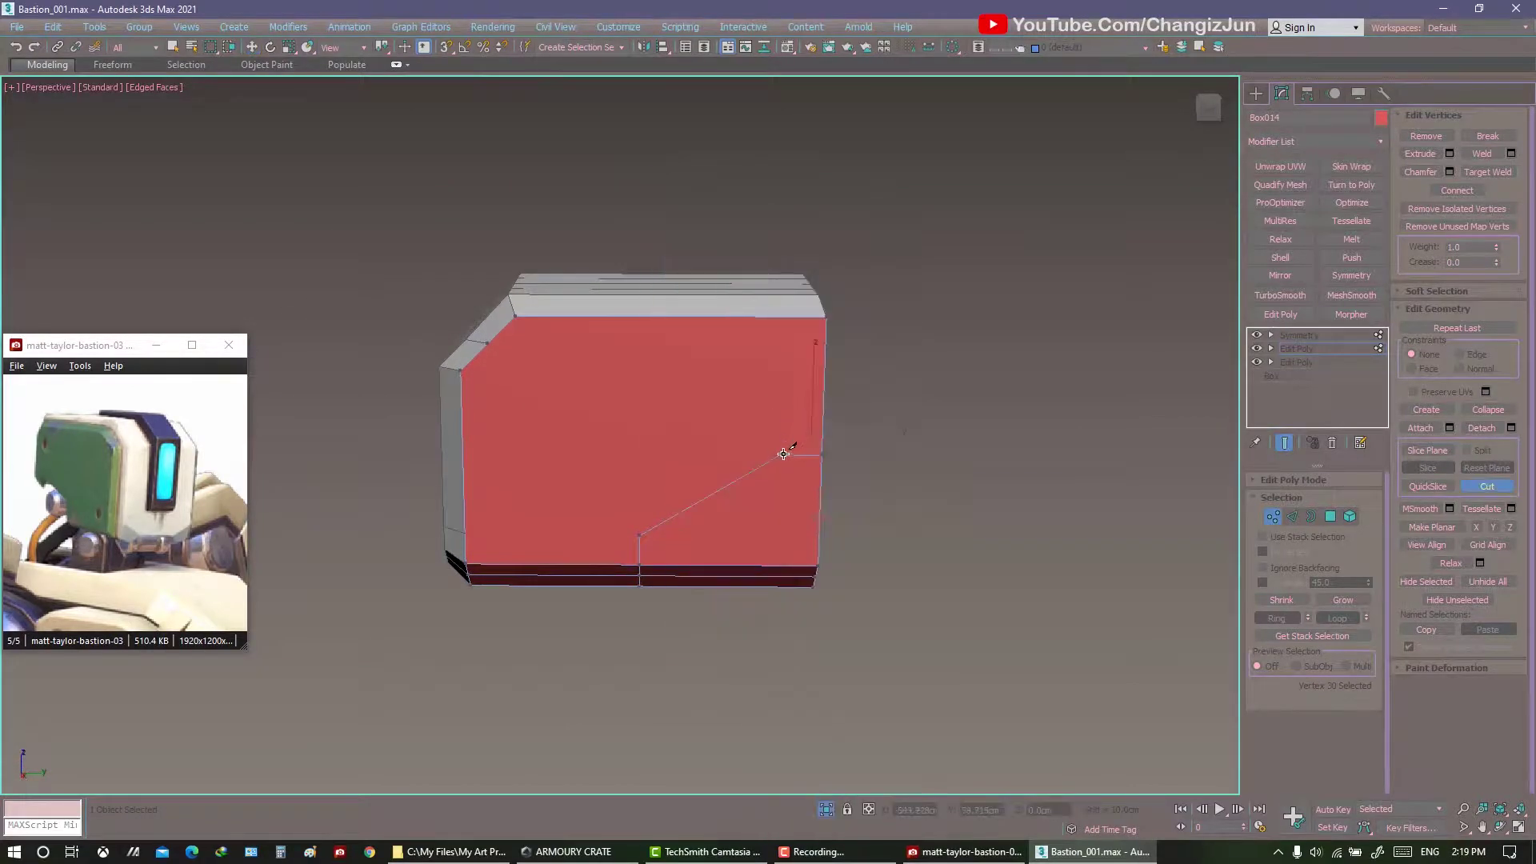
click(515, 586)
alt+middle_drag(514, 585, 600, 462)
right_click(504, 528)
mouse_move(504, 527)
alt+middle_down()
mouse_move(614, 607)
mouse_move(942, 572)
alt+middle_up()
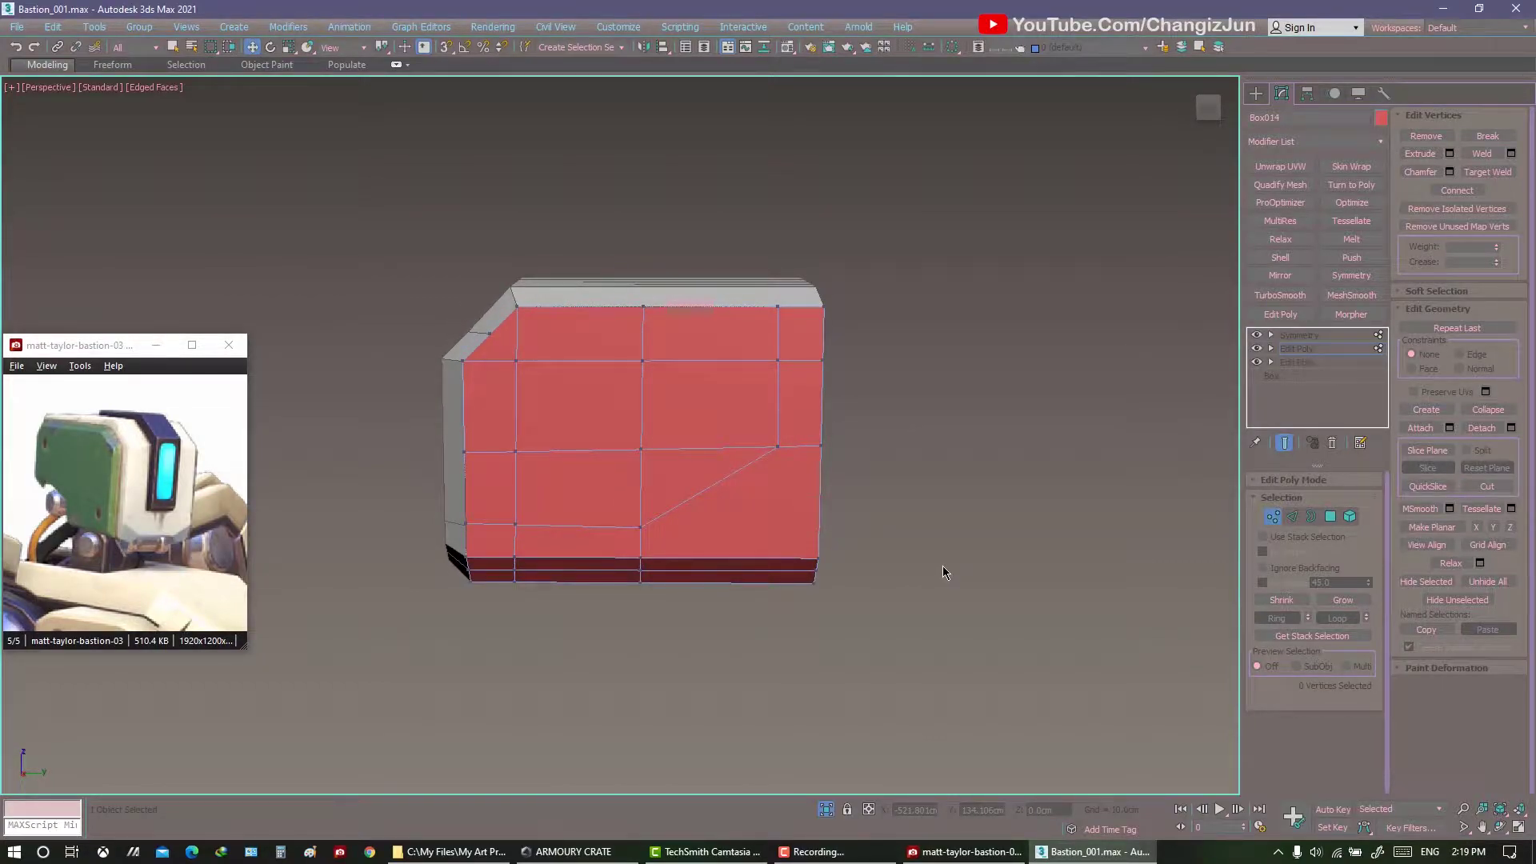
click(616, 849)
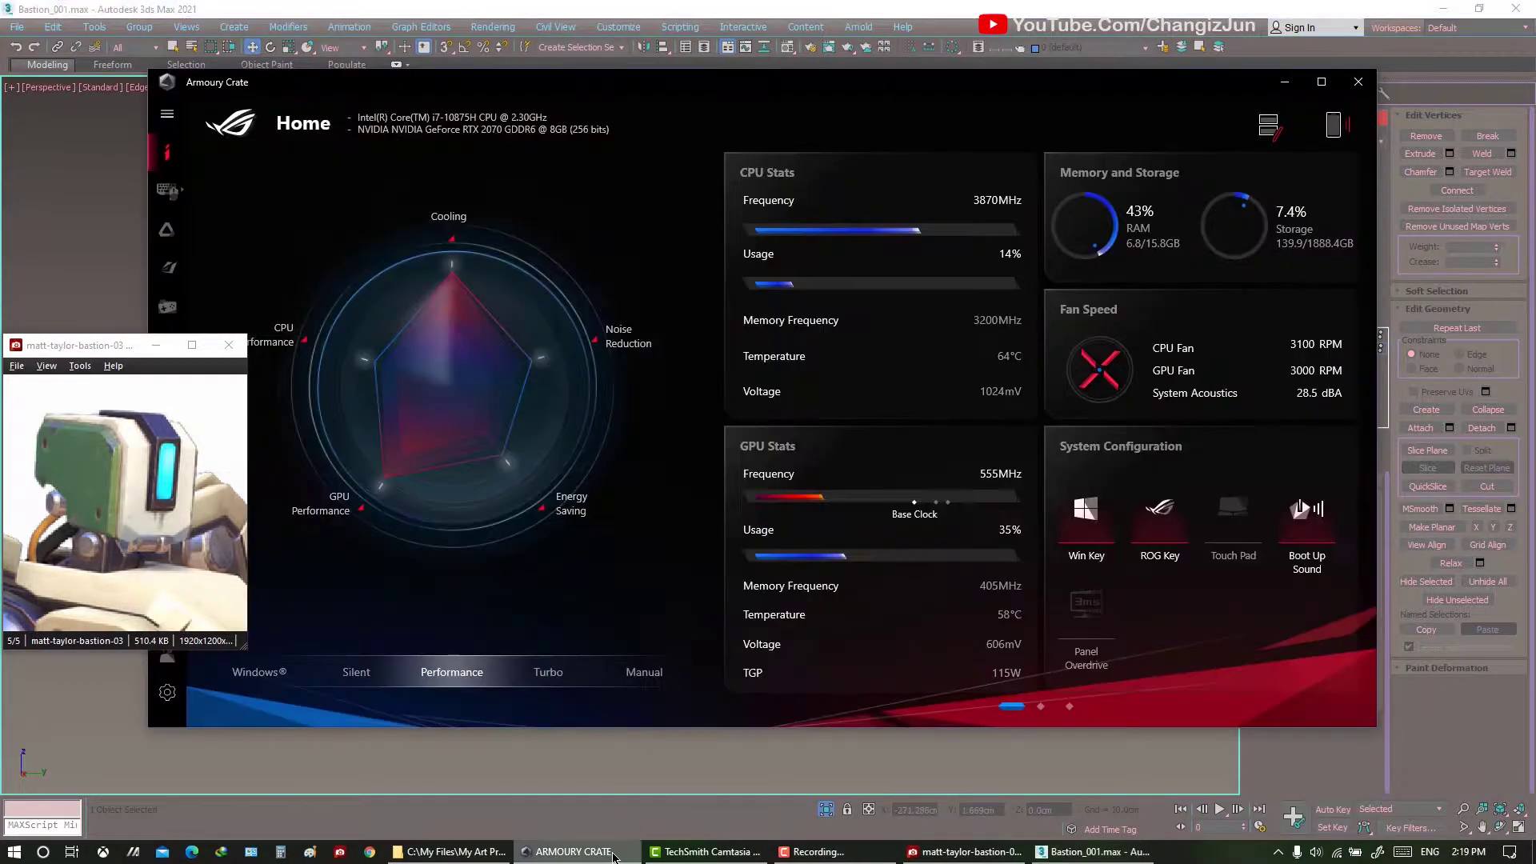
click(592, 791)
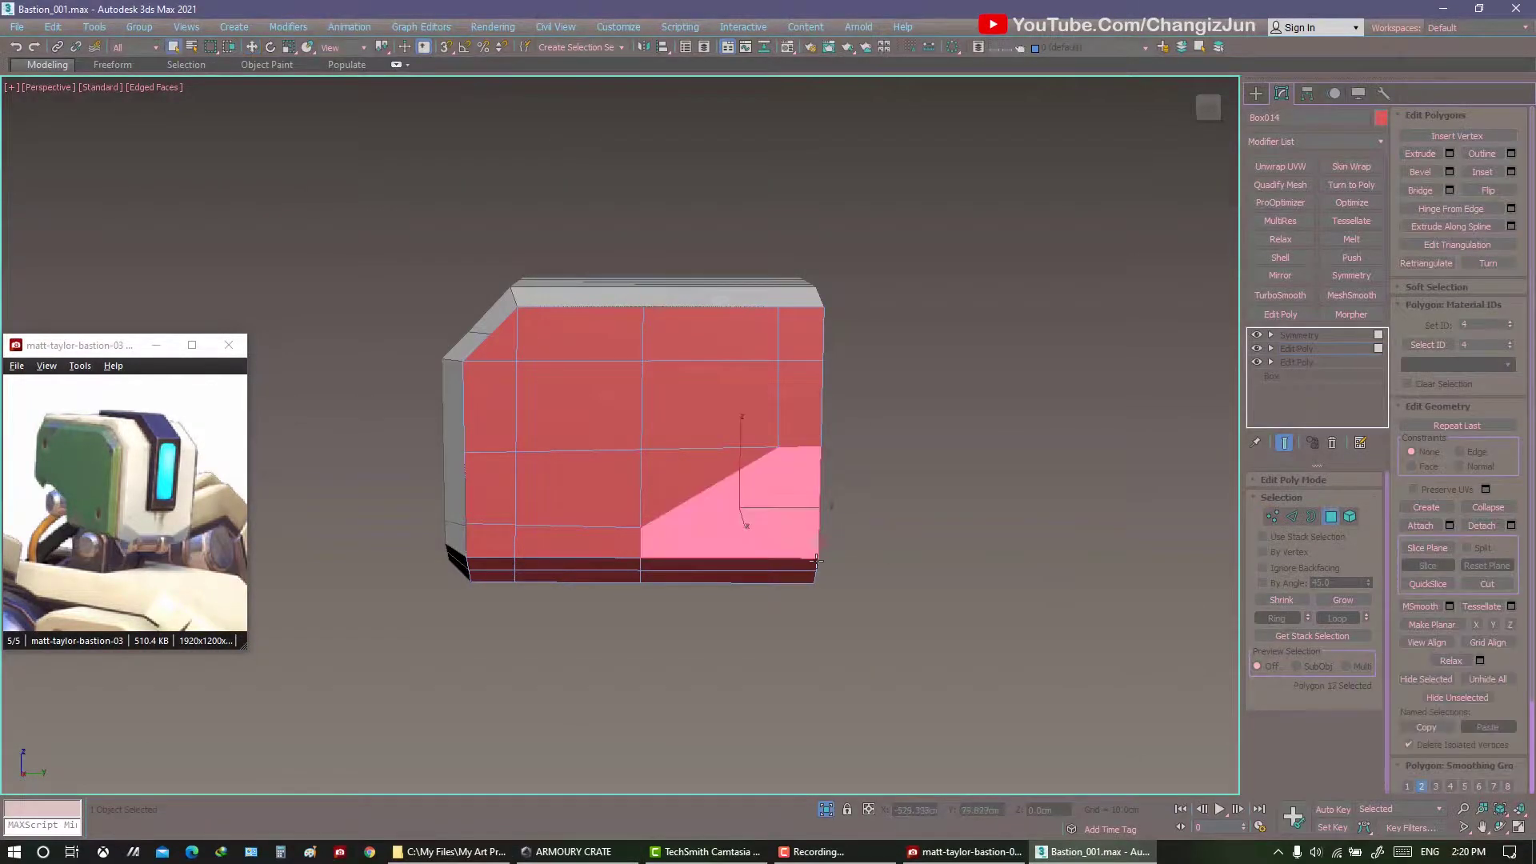
click(1296, 349)
Change the armour box's object colour to grey.
click(1381, 117)
click(623, 366)
key(ctrl+a)
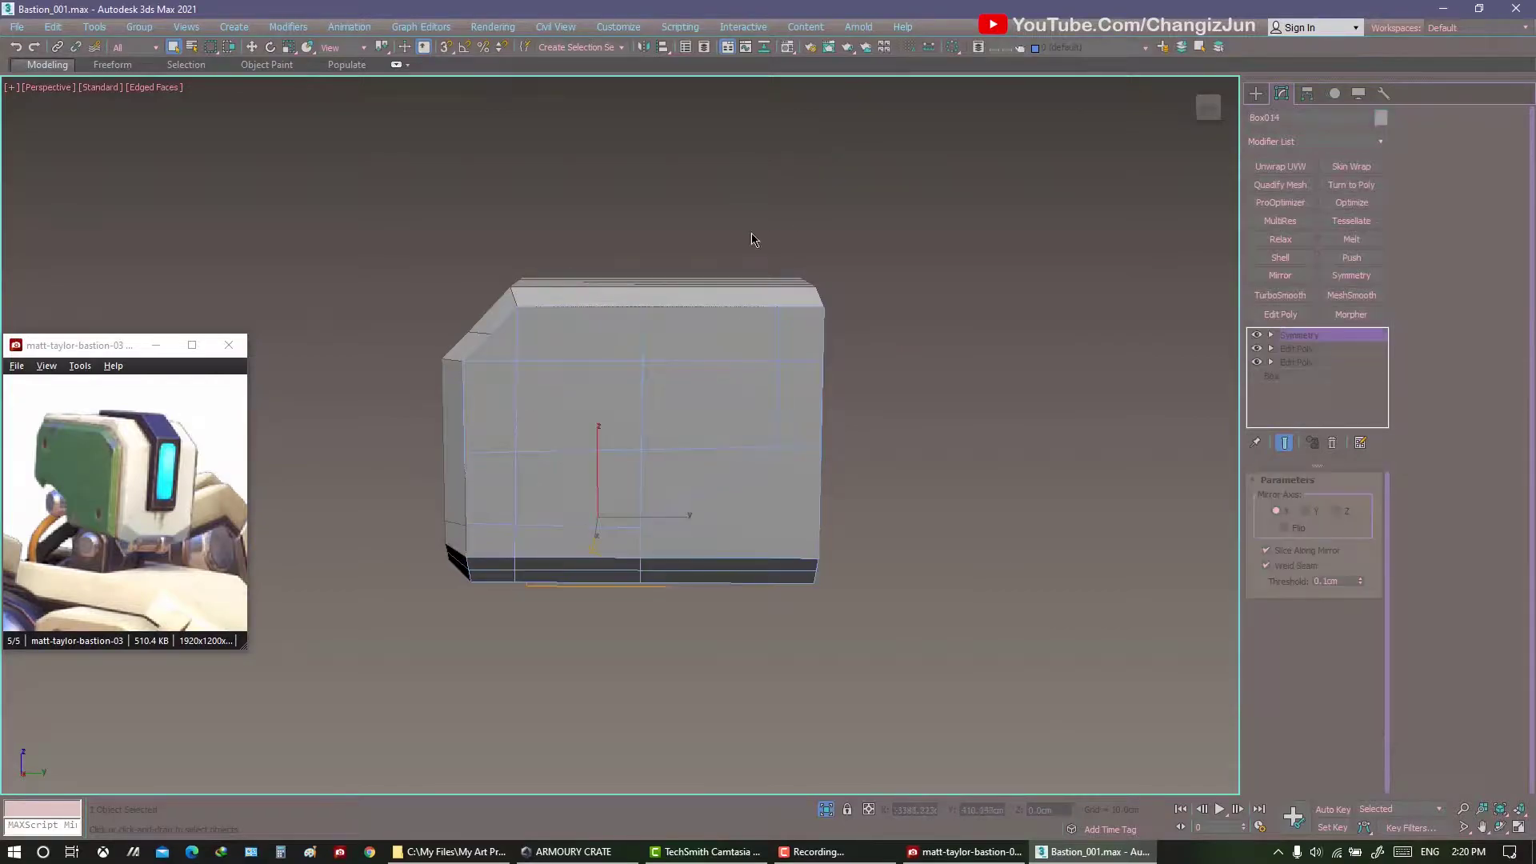
click(789, 48)
click(888, 103)
Select and remove the armour box's faces below the diagonal edge.
click(751, 325)
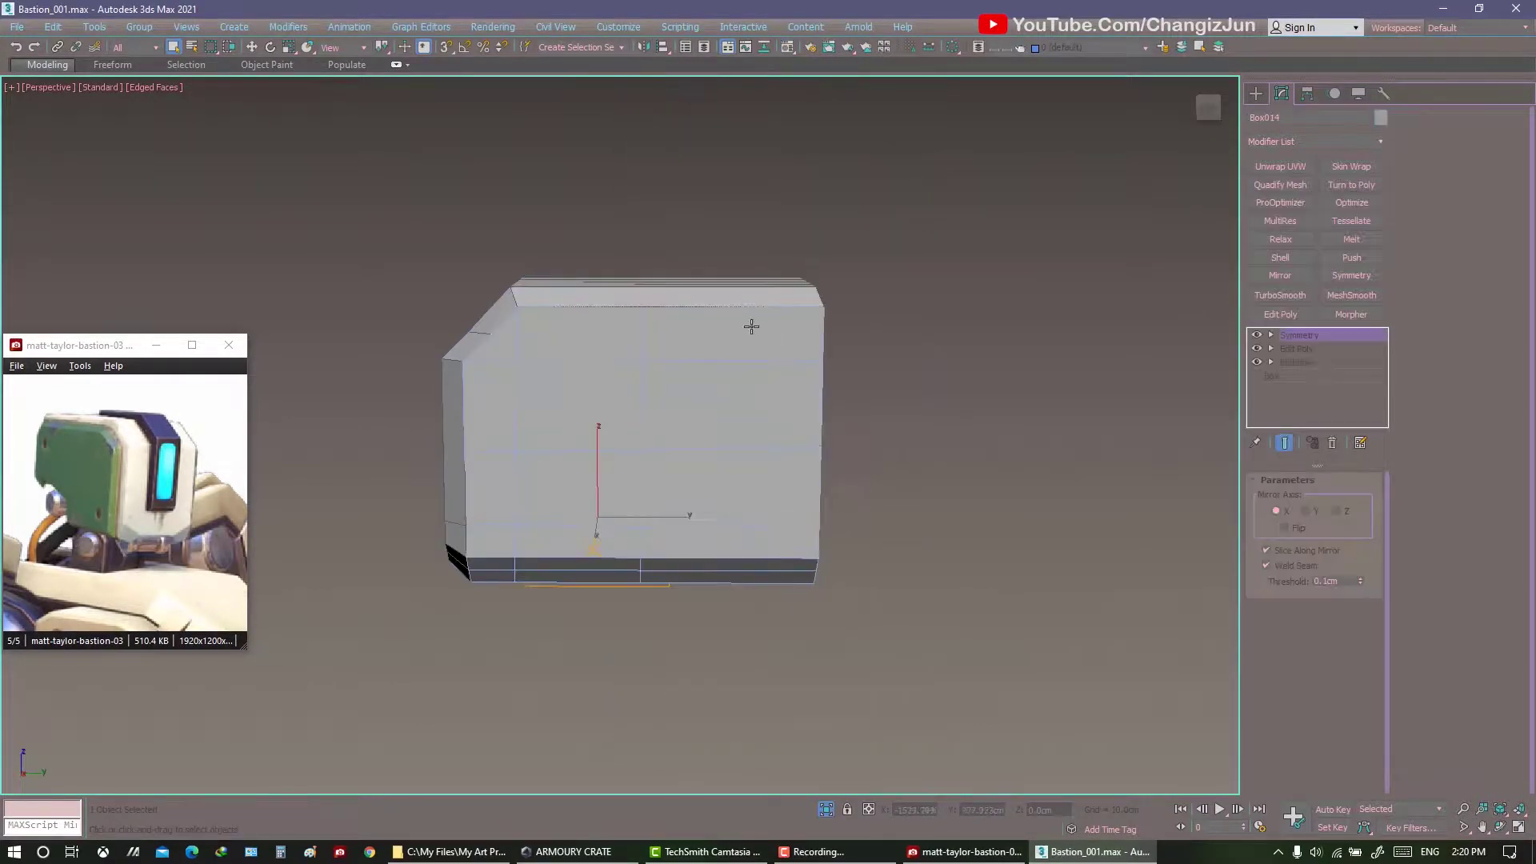
click(1330, 516)
click(752, 544)
mouse_move(761, 566)
alt+middle_down()
mouse_move(744, 576)
mouse_move(829, 448)
mouse_move(1000, 424)
mouse_move(919, 387)
alt+middle_up()
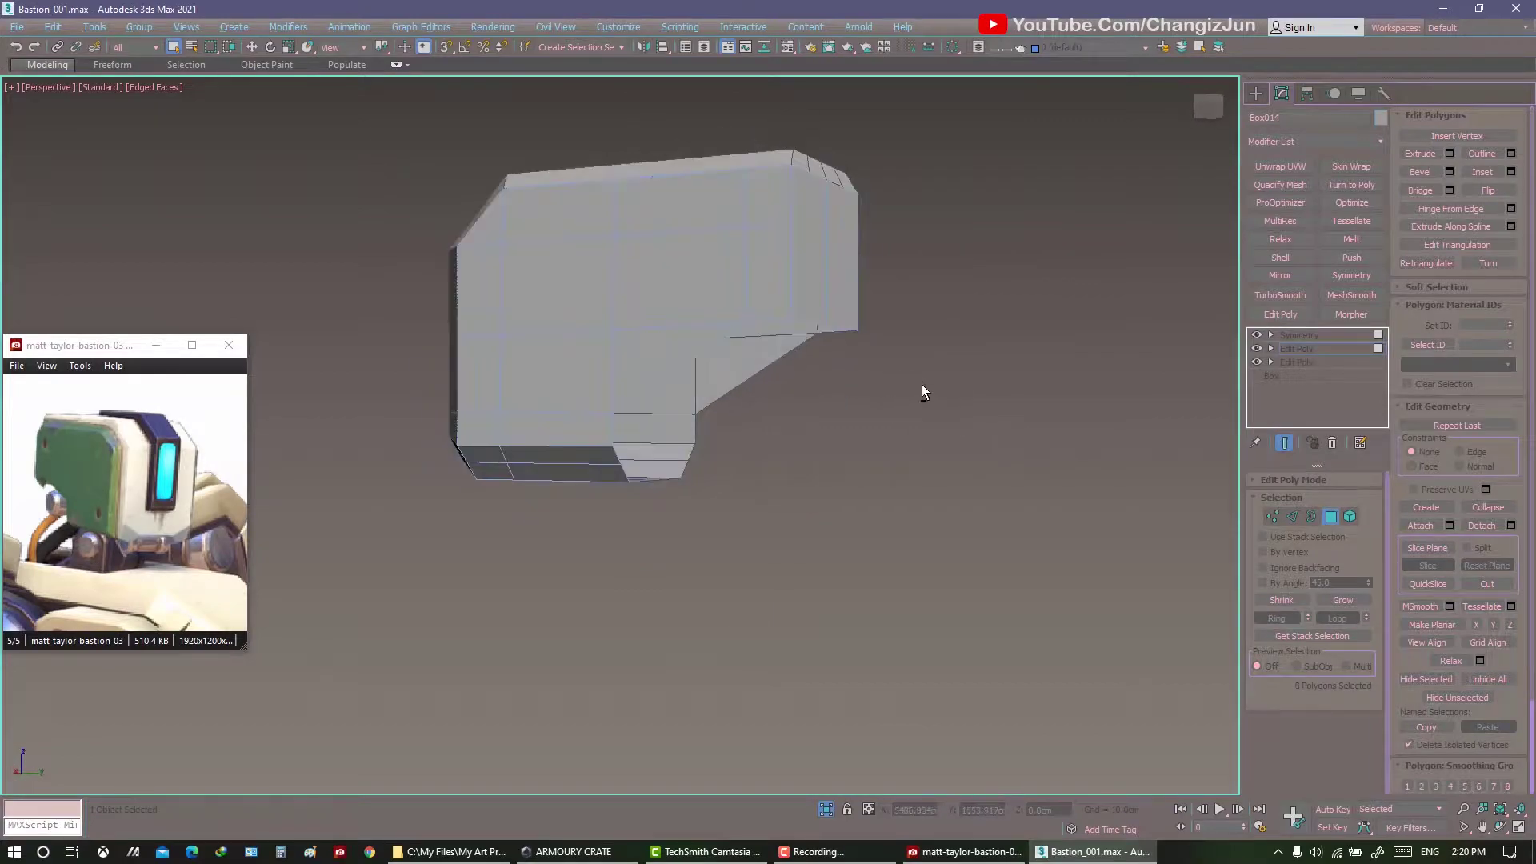
click(1056, 455)
mouse_move(1056, 456)
alt+middle_down()
mouse_move(587, 434)
mouse_move(791, 430)
mouse_move(680, 435)
alt+middle_up()
Move Object001's lower edges into place in its Edit Poly, then clear the selection.
click(681, 435)
click(1296, 349)
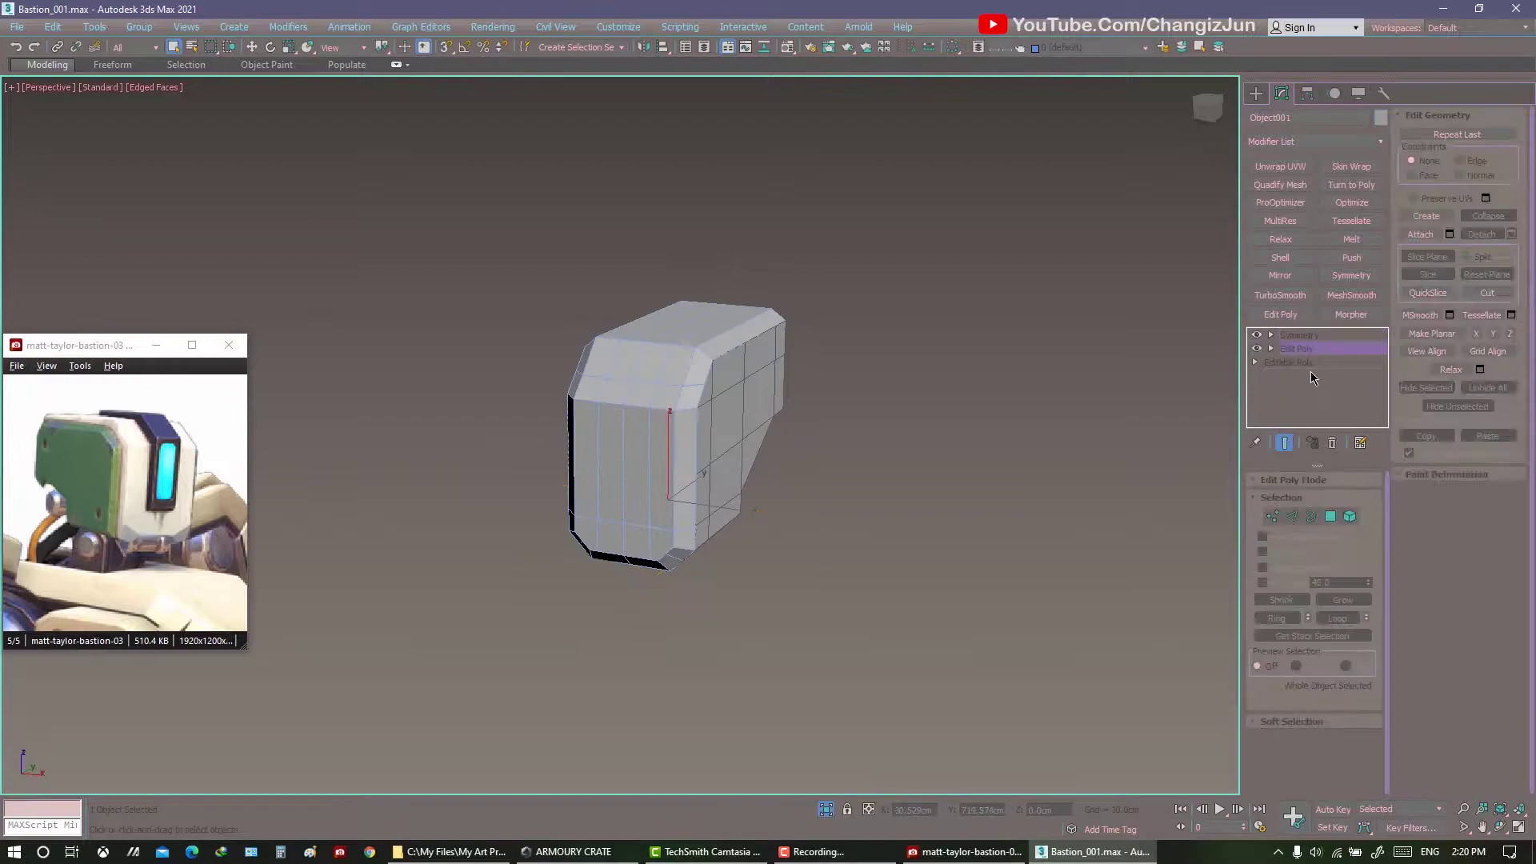
click(1297, 523)
scroll(819, 422, up, 3)
alt+middle_drag(819, 422, 623, 369)
mouse_move(676, 445)
alt+middle_down()
mouse_move(628, 559)
mouse_move(707, 525)
mouse_move(699, 563)
mouse_move(717, 555)
alt+middle_up()
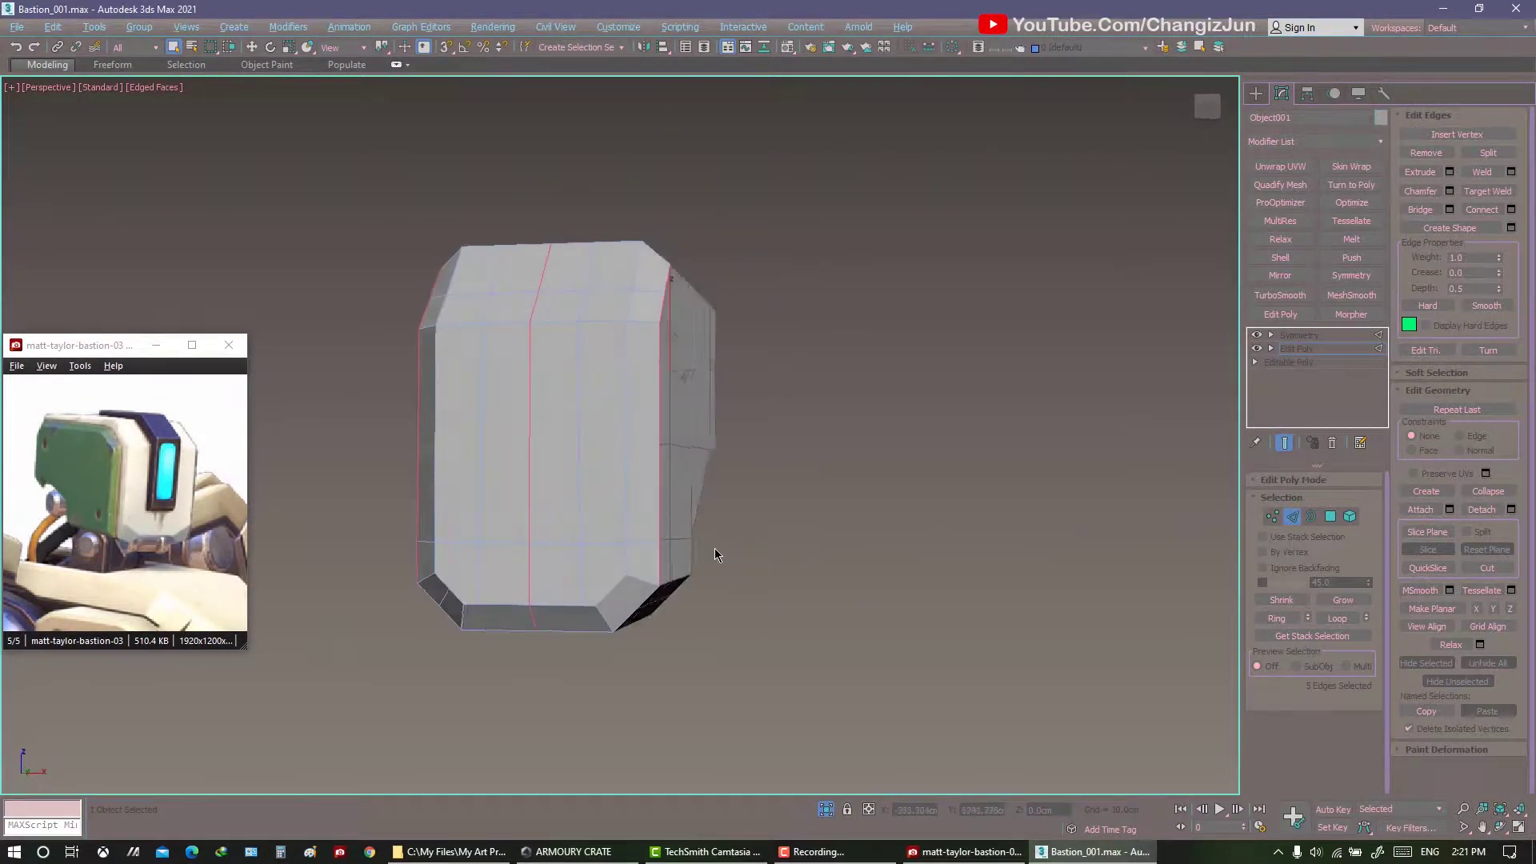
key(w)
mouse_move(714, 369)
alt+middle_down()
mouse_move(751, 422)
mouse_move(708, 370)
mouse_move(559, 668)
mouse_move(574, 648)
mouse_move(538, 559)
mouse_move(638, 621)
mouse_move(658, 589)
mouse_move(888, 600)
mouse_move(932, 585)
mouse_move(730, 589)
mouse_move(792, 607)
mouse_move(1103, 568)
alt+middle_up()
click(896, 596)
Set the head material's diffuse colour to grey 72, 72, 72 and close the Material Editor.
click(1027, 509)
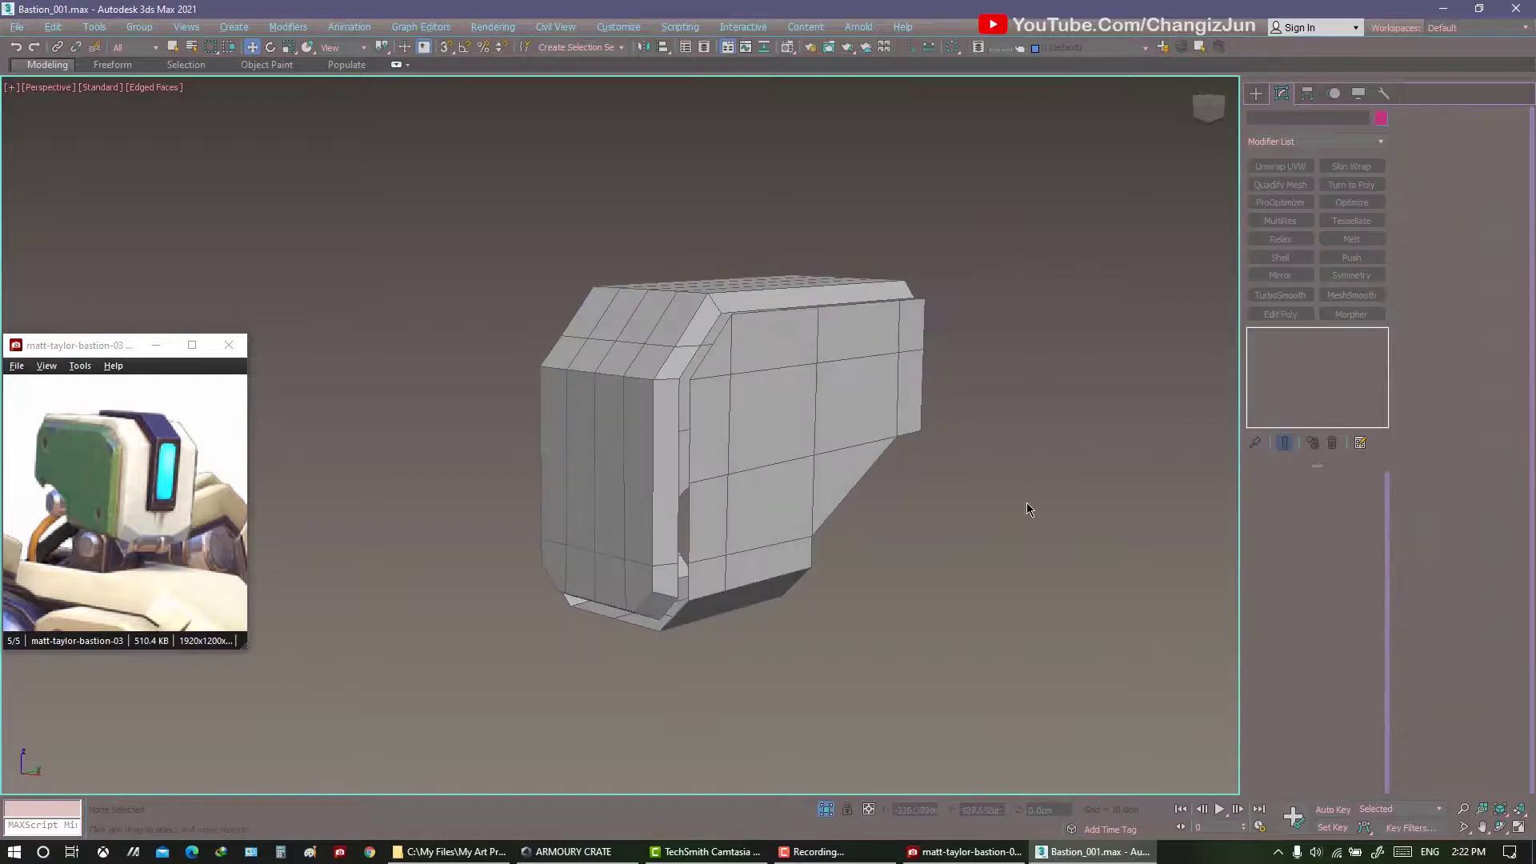
click(788, 48)
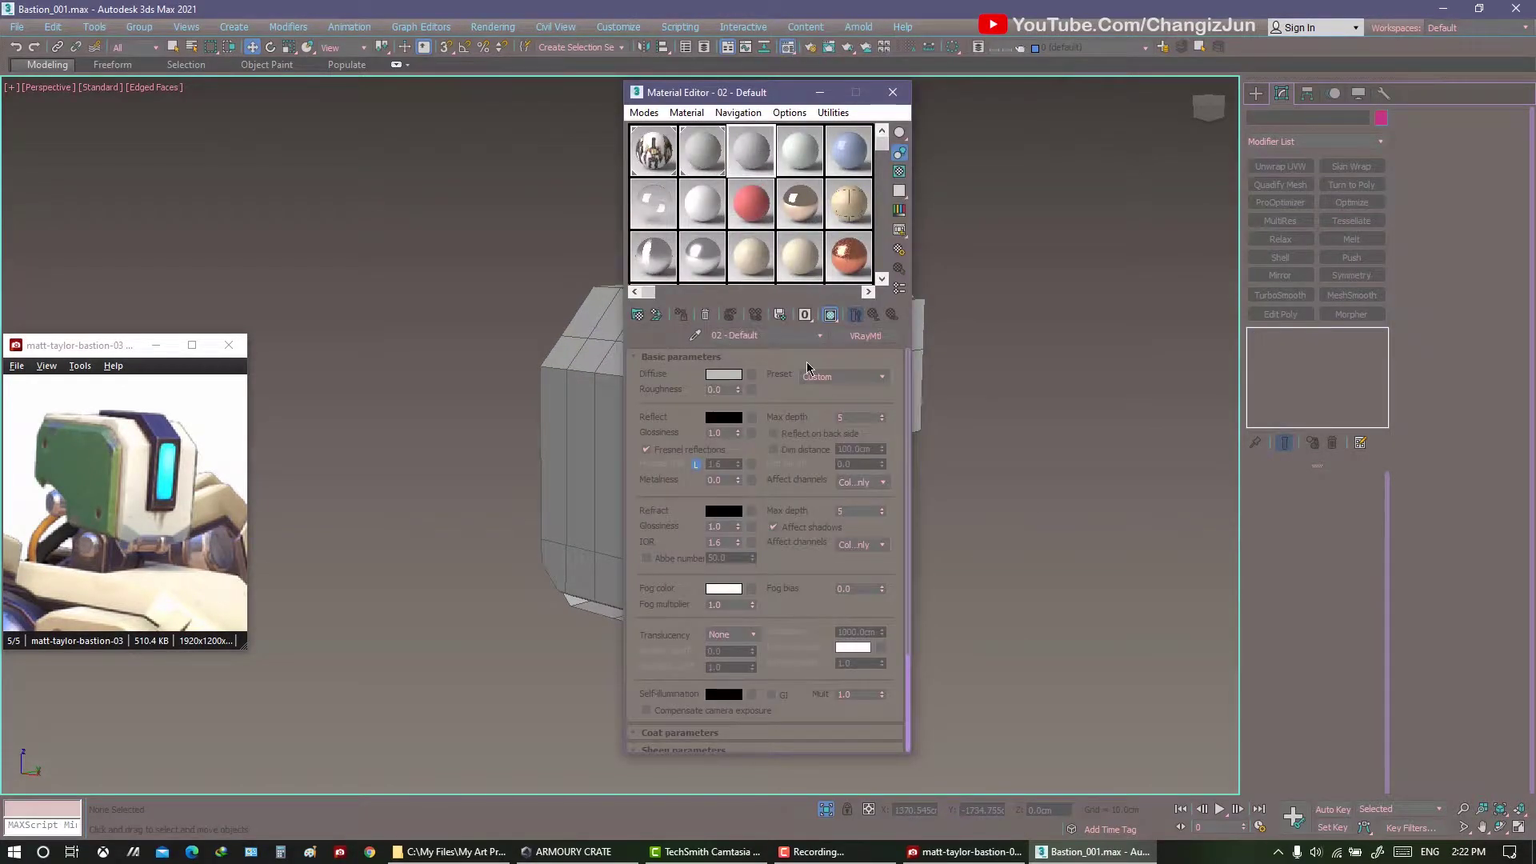
drag(720, 92, 360, 110)
click(364, 391)
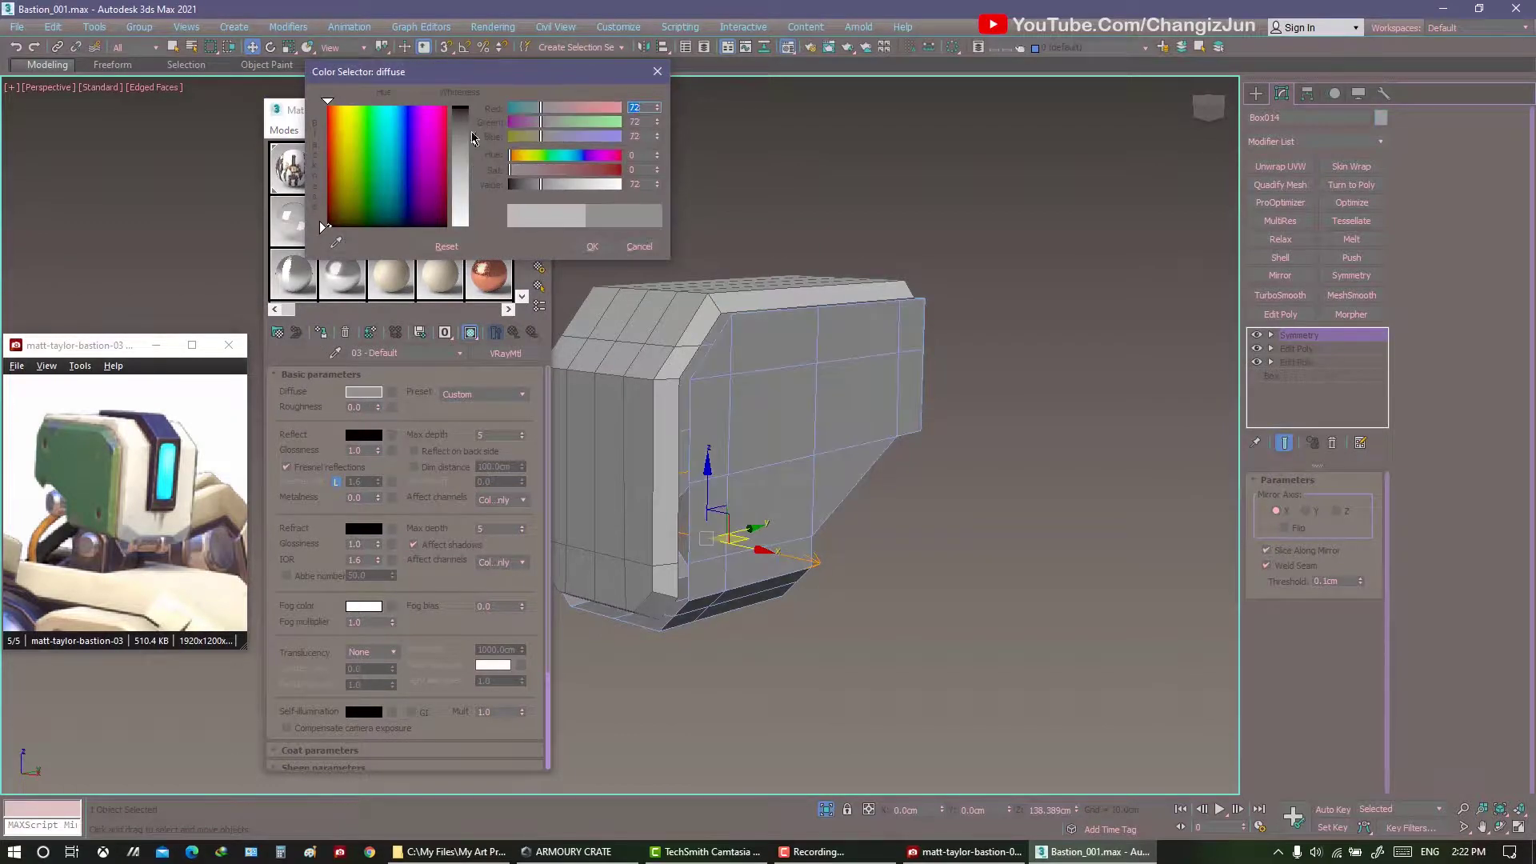
drag(632, 216, 591, 216)
click(640, 244)
click(533, 110)
click(570, 188)
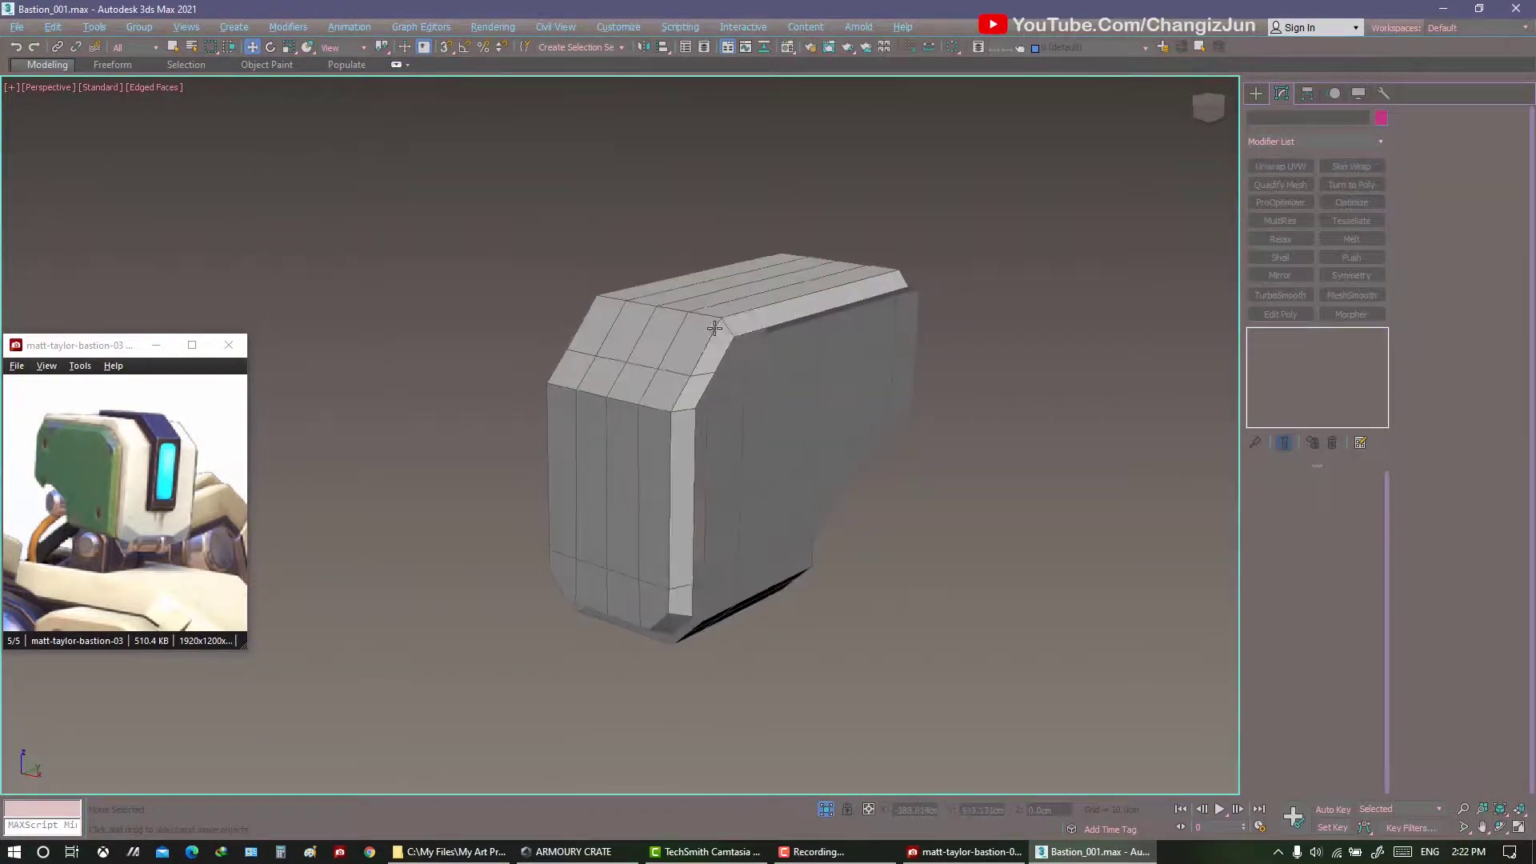
mouse_move(570, 189)
alt+middle_down()
mouse_move(704, 336)
mouse_move(641, 292)
alt+middle_up()
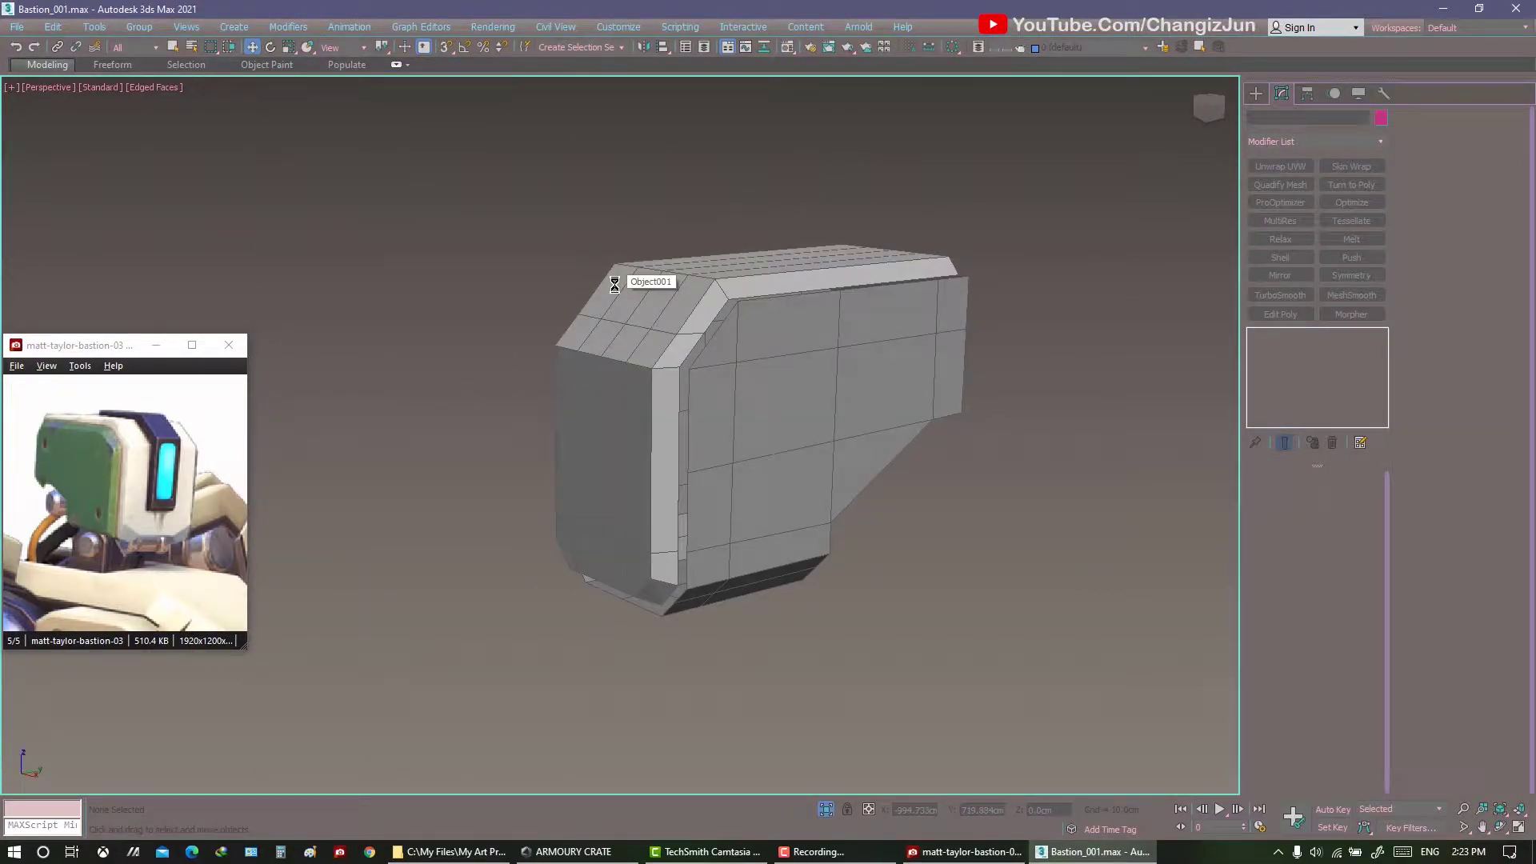
Select the side armour piece Box014 and enter Edit Poly polygon level.
click(728, 375)
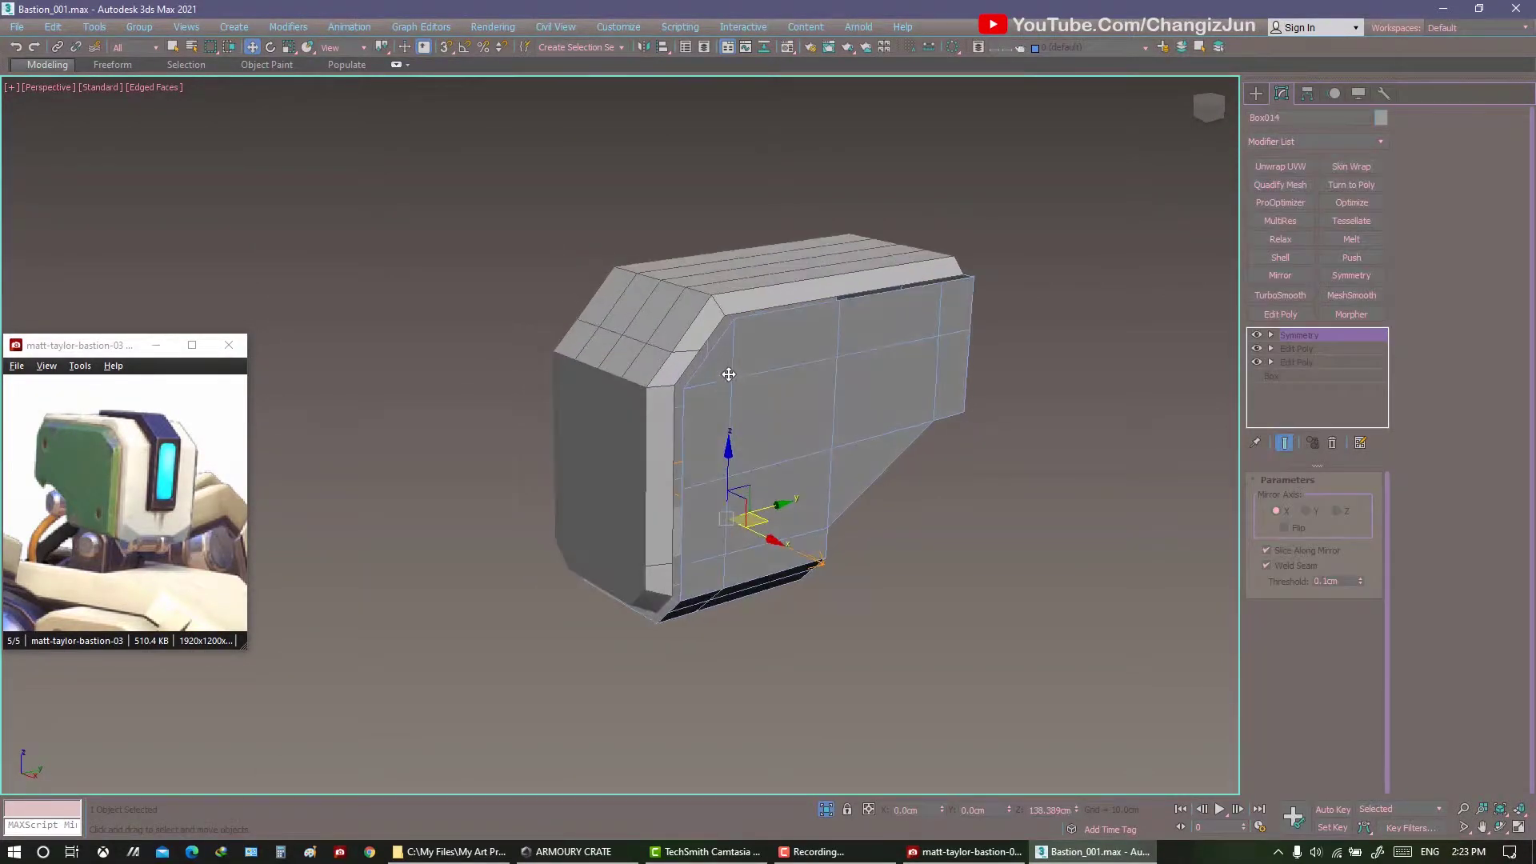
mouse_move(691, 408)
alt+middle_down()
mouse_move(655, 411)
mouse_move(746, 416)
alt+middle_up()
click(1314, 352)
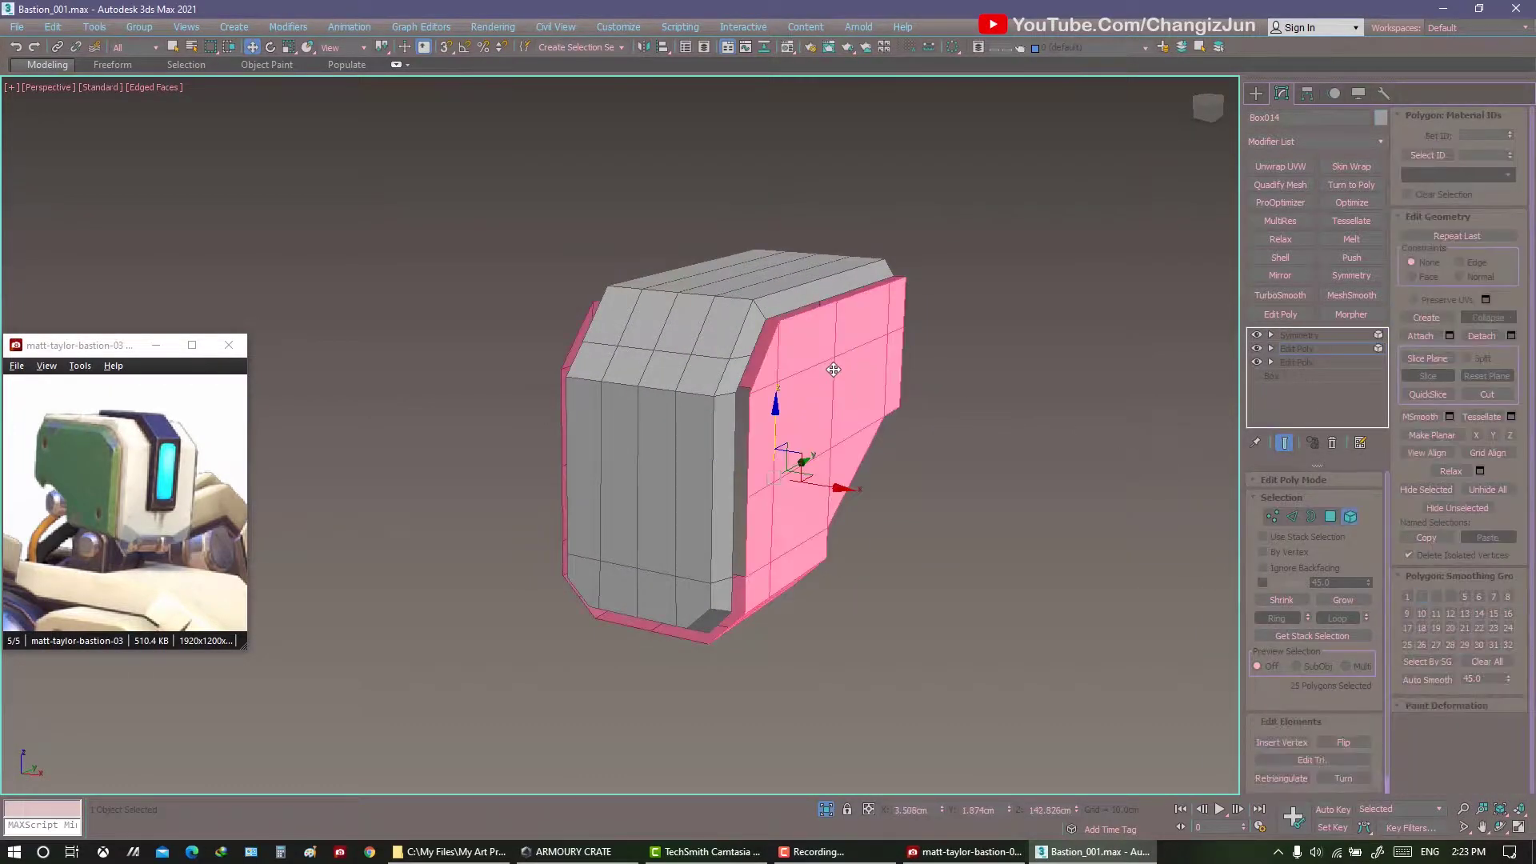
mouse_move(800, 480)
alt+middle_down()
mouse_move(846, 480)
mouse_move(736, 514)
mouse_move(823, 515)
mouse_move(773, 416)
mouse_move(805, 454)
mouse_move(767, 472)
mouse_move(759, 426)
mouse_move(980, 418)
mouse_move(920, 432)
alt+middle_up()
key(ctrl+z)
key(2)
key(4)
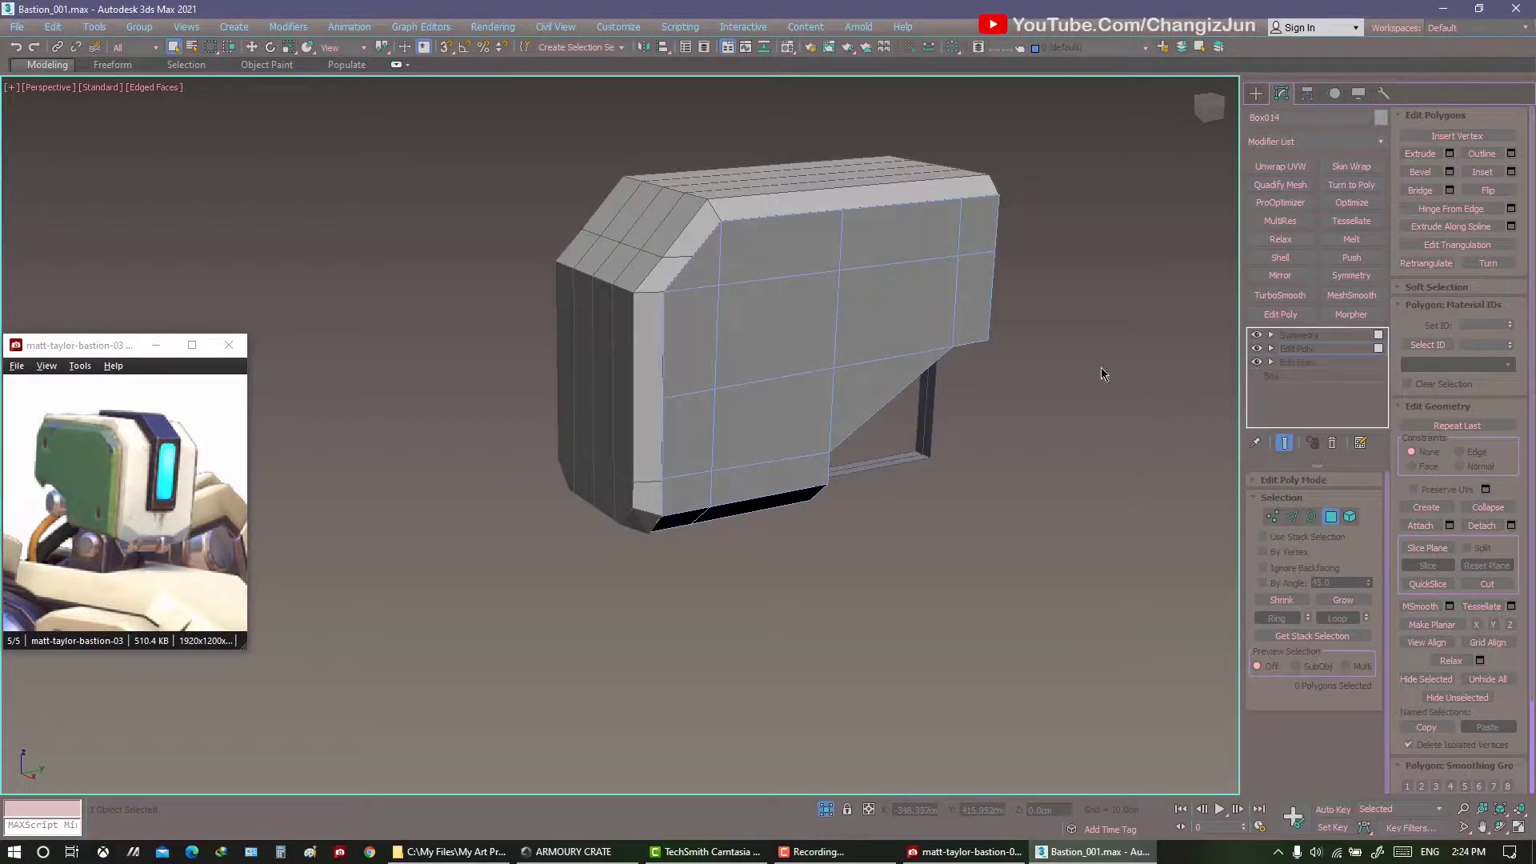
Bevel the plate's outer faces with height 1.715cm and outline -1.5cm.
mouse_move(693, 240)
mouse_down()
mouse_move(800, 232)
mouse_move(893, 292)
mouse_move(772, 405)
mouse_move(772, 424)
mouse_up()
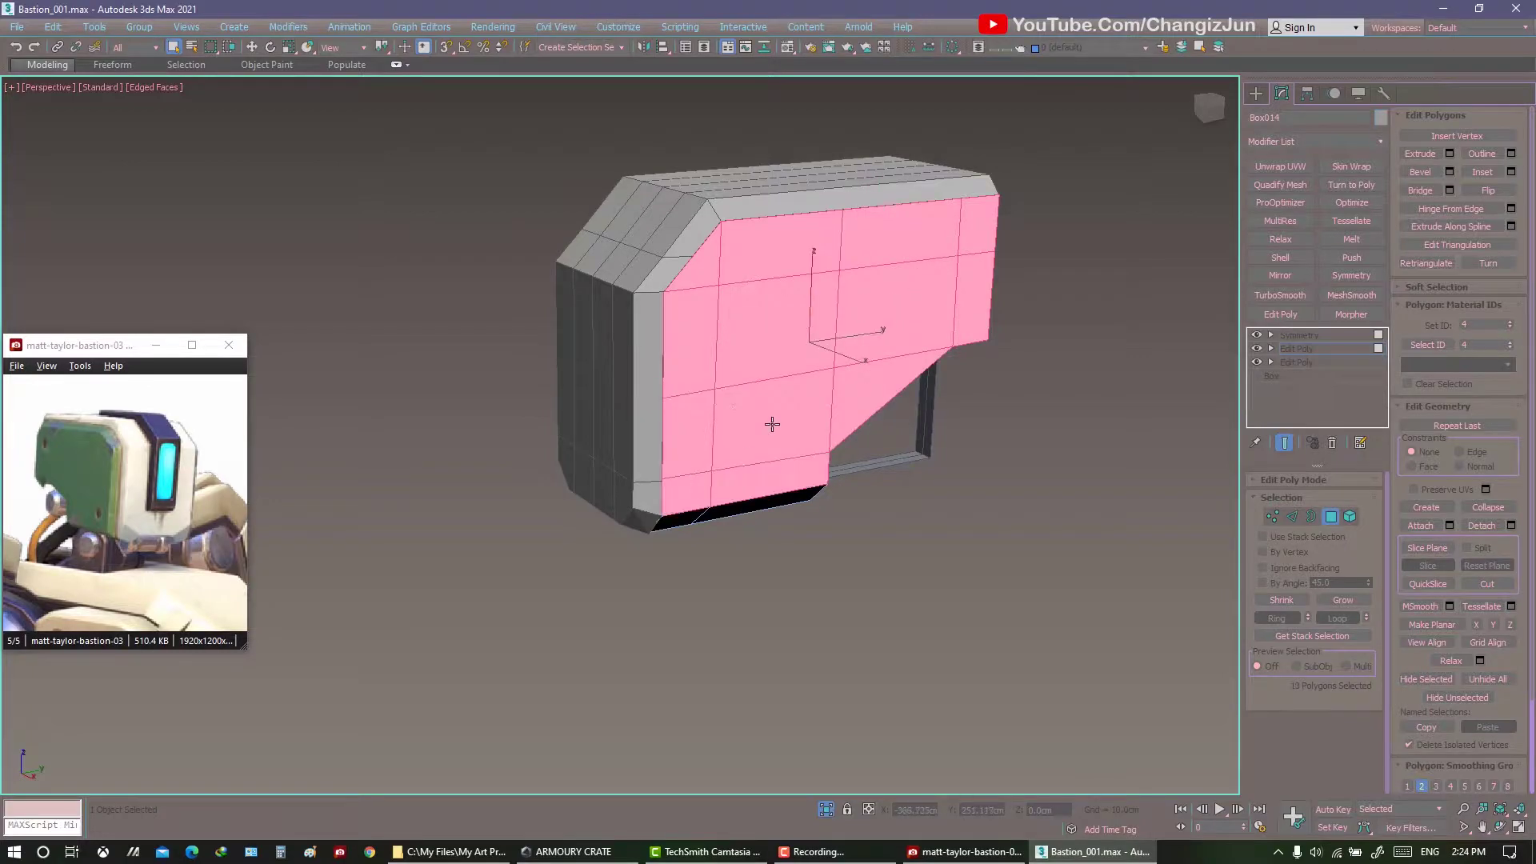
mouse_move(772, 424)
alt+middle_down()
mouse_move(795, 381)
mouse_move(798, 428)
mouse_move(912, 346)
mouse_move(865, 342)
alt+middle_up()
right_click(864, 342)
click(799, 436)
mouse_move(774, 435)
middle_down()
mouse_move(735, 413)
mouse_move(904, 342)
middle_up()
mouse_move(1066, 320)
mouse_down()
mouse_move(1066, 303)
mouse_move(1066, 356)
mouse_up()
mouse_move(909, 333)
alt+middle_down()
mouse_move(988, 325)
mouse_move(901, 343)
mouse_move(1008, 364)
alt+middle_up()
click(1063, 366)
click(1044, 382)
Turn off edged faces to judge the bevelled plate, then reselect the armour piece.
mouse_move(861, 411)
alt+middle_down()
mouse_move(758, 404)
mouse_move(814, 304)
mouse_move(740, 428)
mouse_move(803, 348)
alt+middle_up()
key(F4)
key(F4)
click(735, 430)
scroll(704, 381, up, 2)
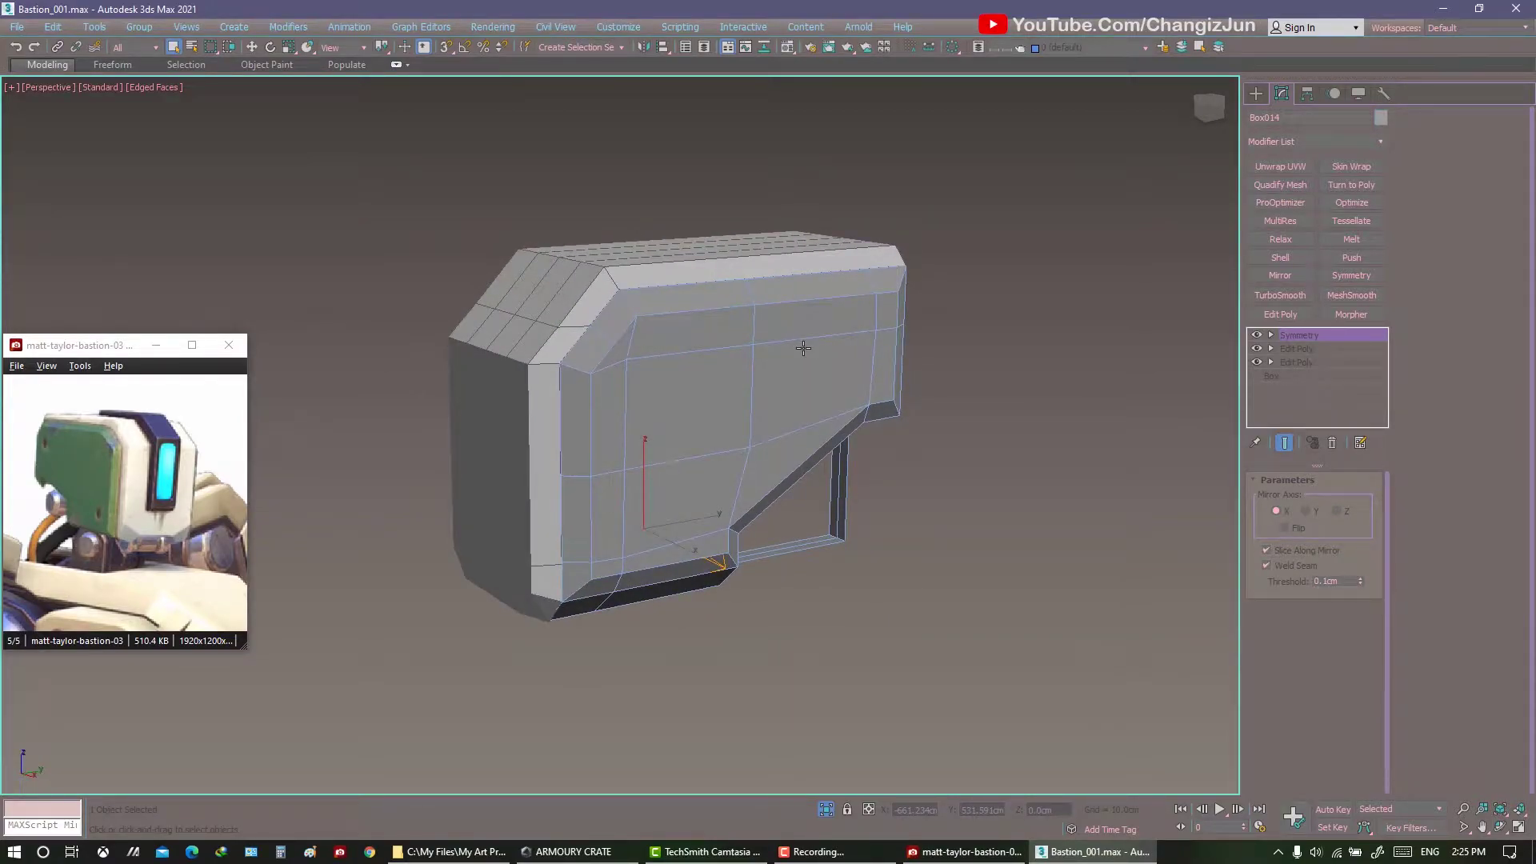
mouse_move(995, 344)
alt+middle_down()
mouse_move(962, 338)
mouse_move(1163, 482)
mouse_move(786, 532)
mouse_move(896, 384)
mouse_move(748, 419)
mouse_move(800, 448)
alt+middle_up()
Select the thin vertical pole face and cut new edges across it.
key(4)
scroll(847, 471, up, 3)
click(836, 480)
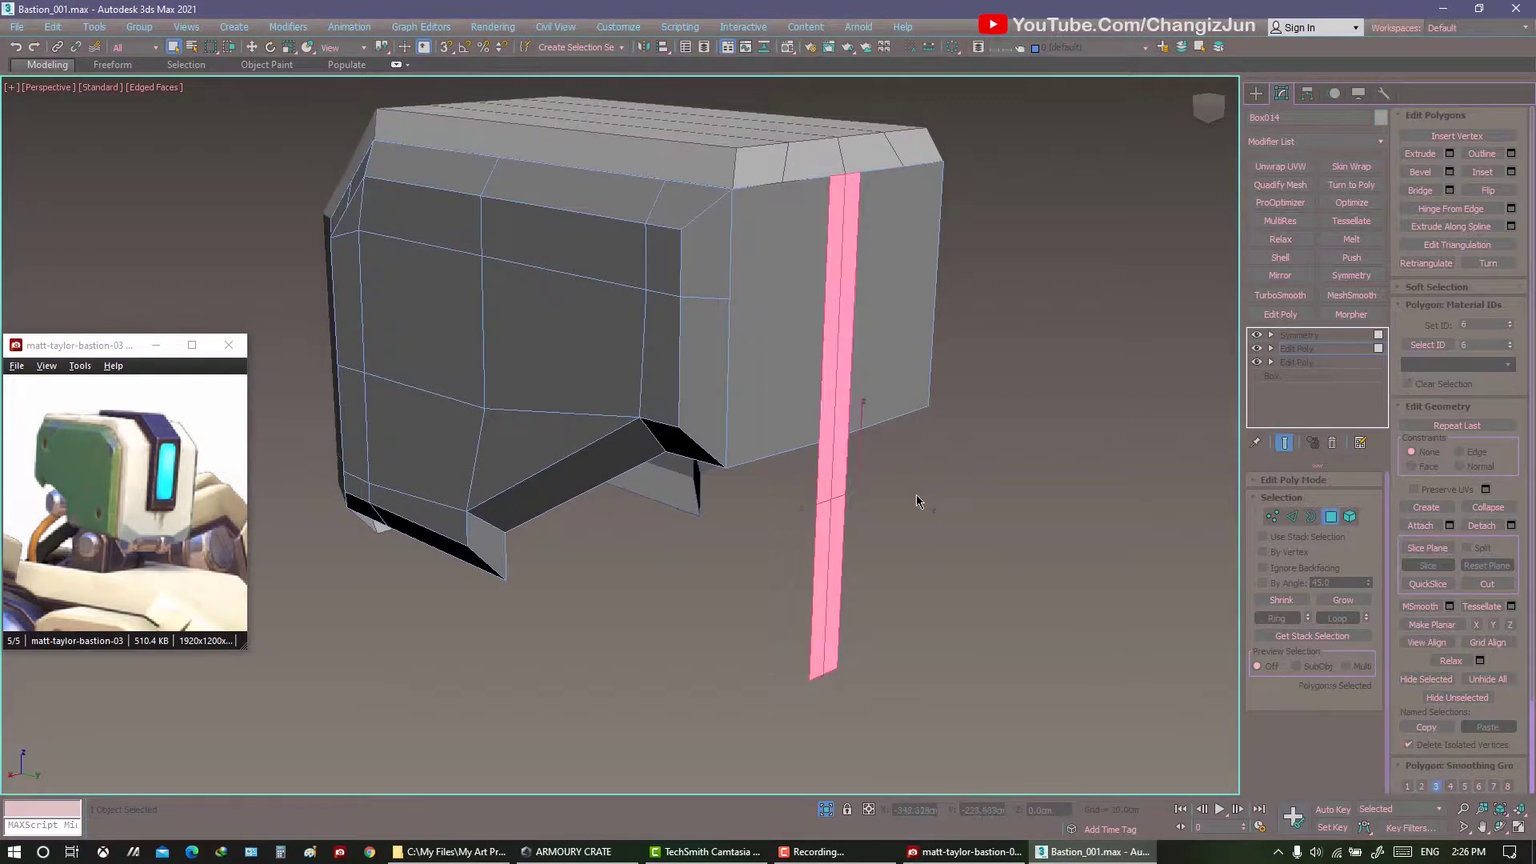
alt+middle_drag(822, 474, 898, 470)
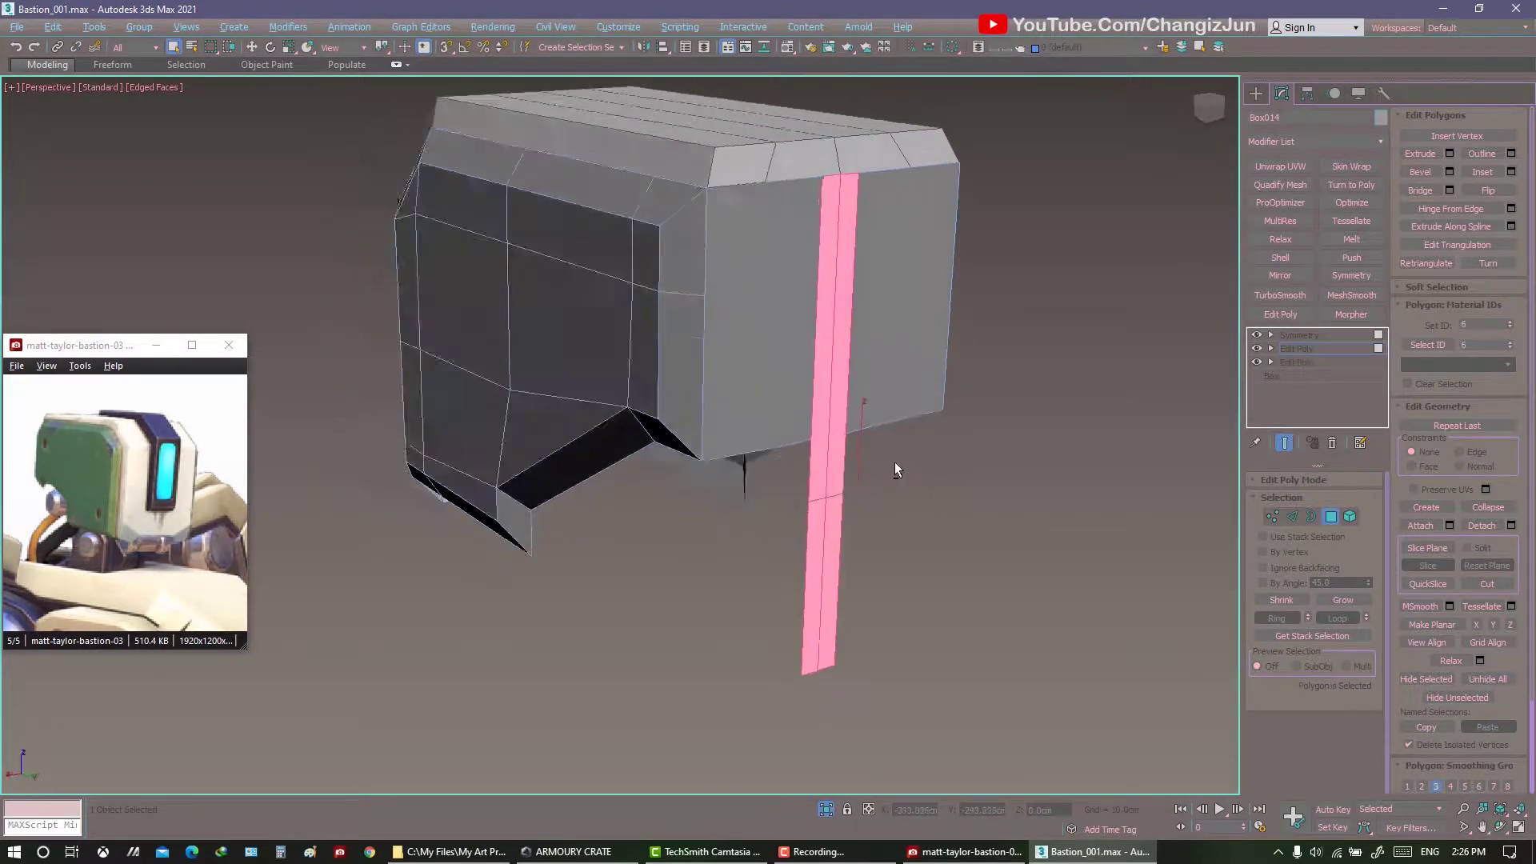
right_click(1024, 415)
click(1040, 464)
right_click(828, 438)
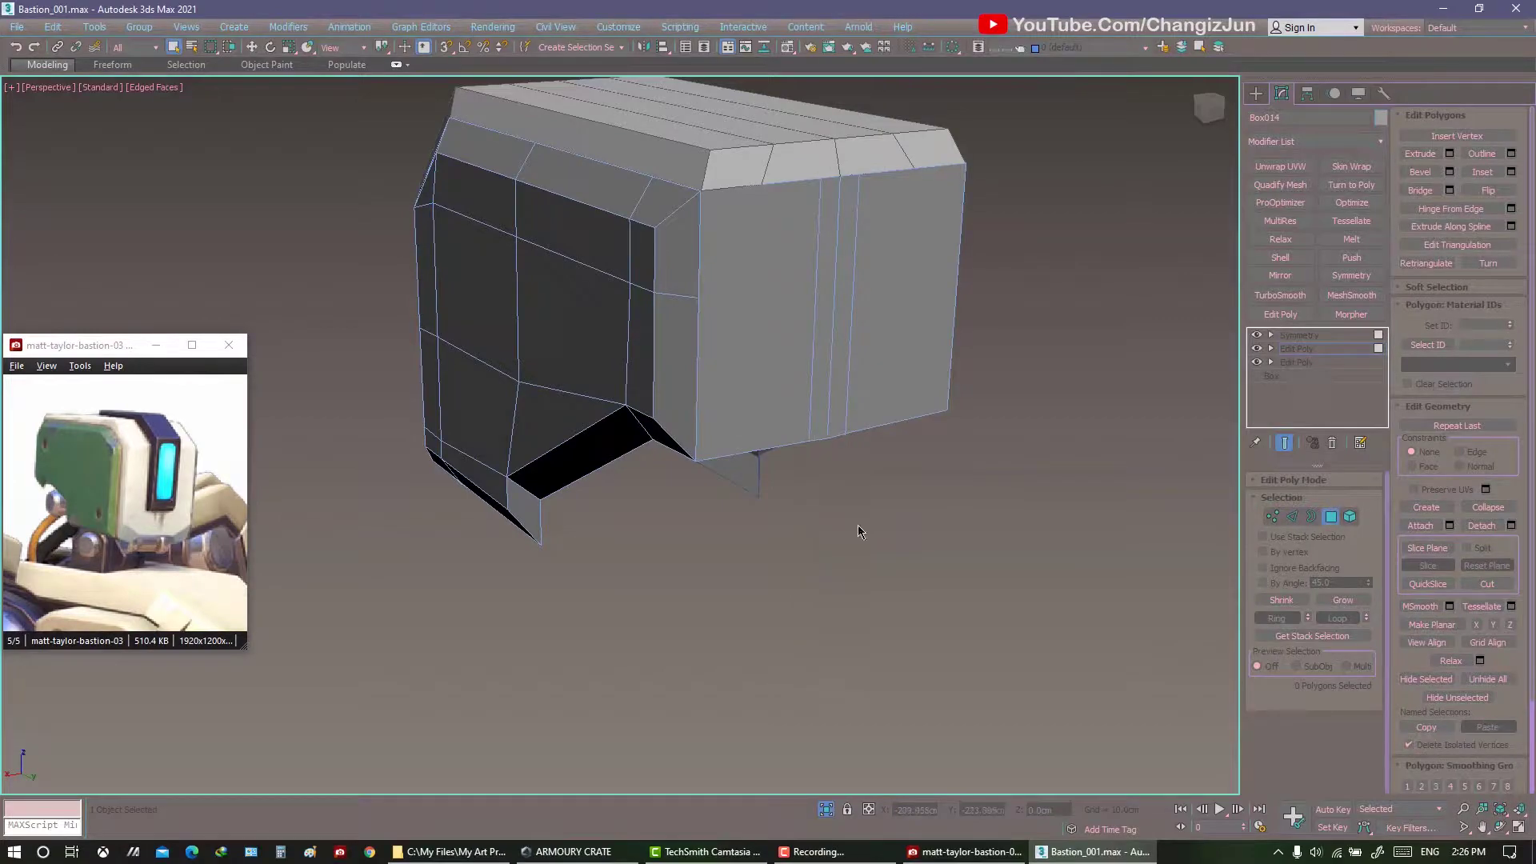
Select Object001's edges running across the head, ready for connecting.
key(2)
key(1)
mouse_move(1108, 509)
alt+middle_down()
mouse_move(769, 477)
mouse_move(798, 404)
mouse_move(768, 480)
mouse_move(737, 473)
mouse_move(846, 438)
mouse_move(814, 440)
mouse_move(898, 435)
alt+middle_up()
click(798, 404)
key(2)
click(756, 518)
key(w)
Connect the selected head edges twice to add two new edge loops.
right_click(737, 428)
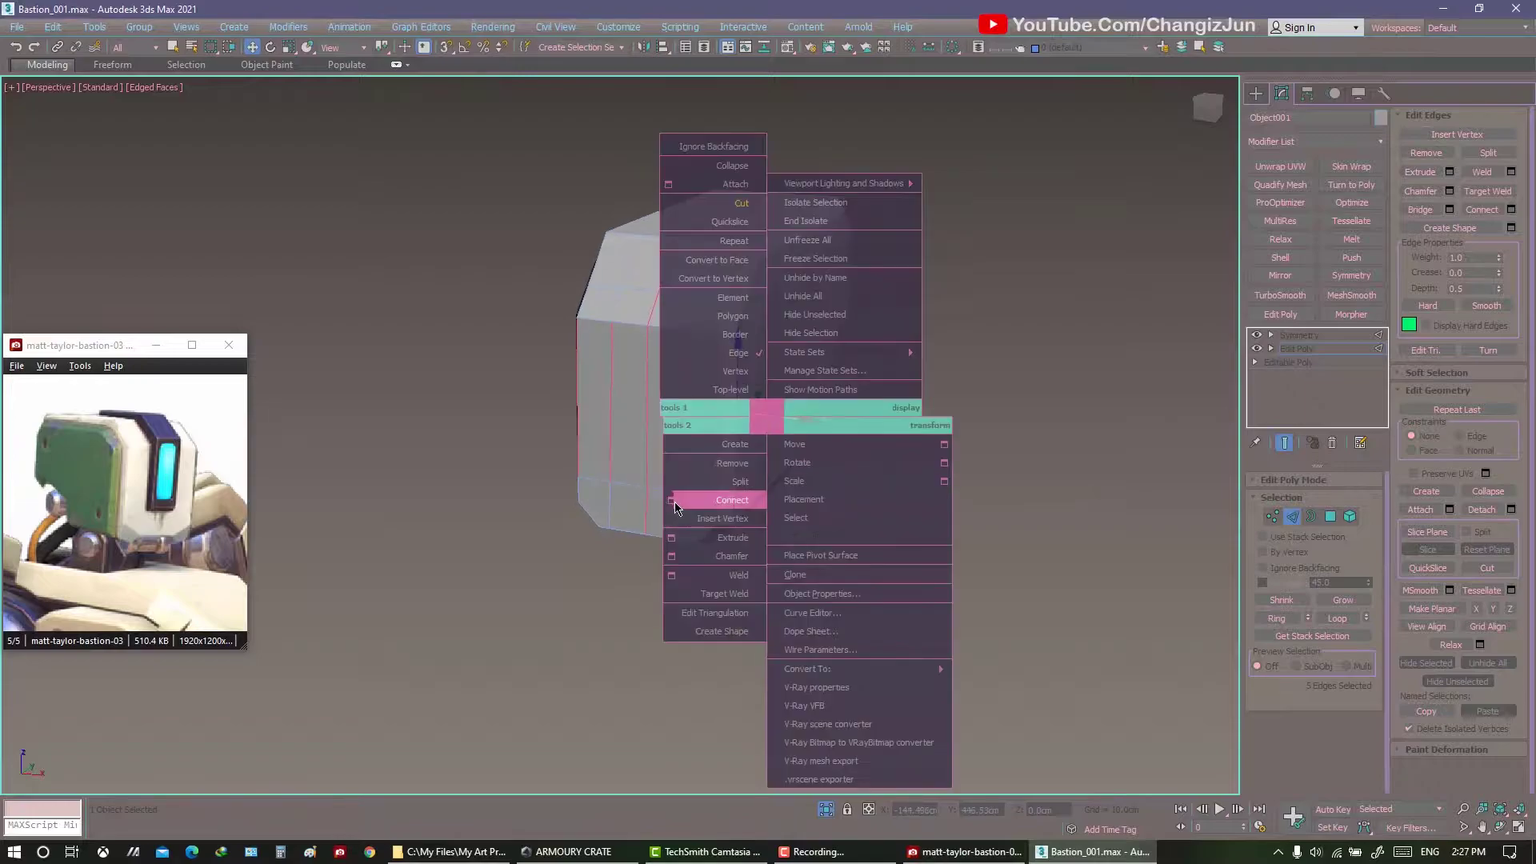
right_click(875, 367)
click(1026, 346)
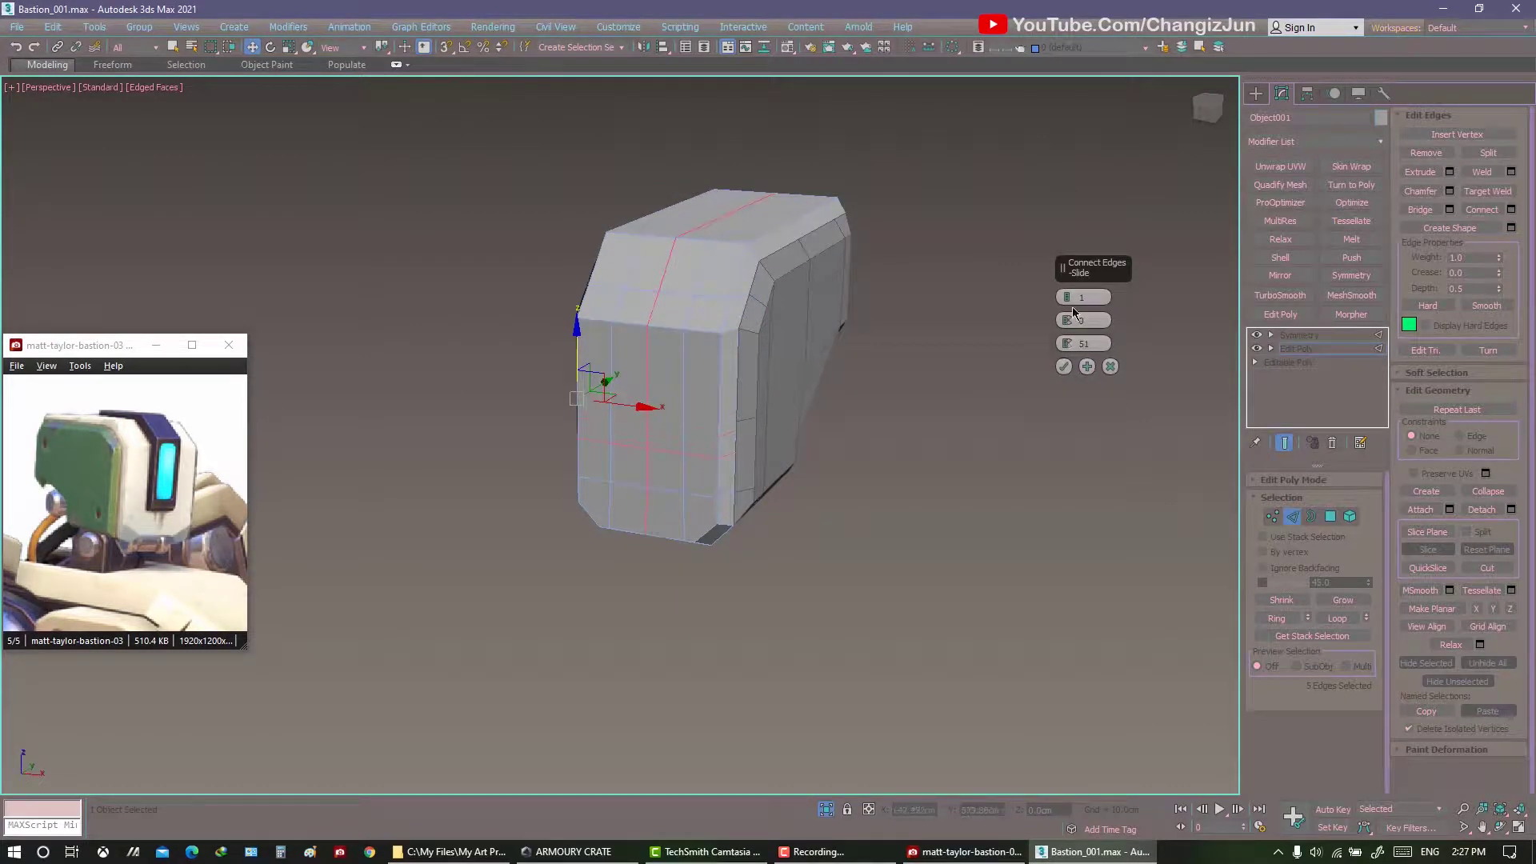
click(1063, 365)
alt+middle_drag(1000, 360, 892, 343)
key(4)
shift+click(661, 386)
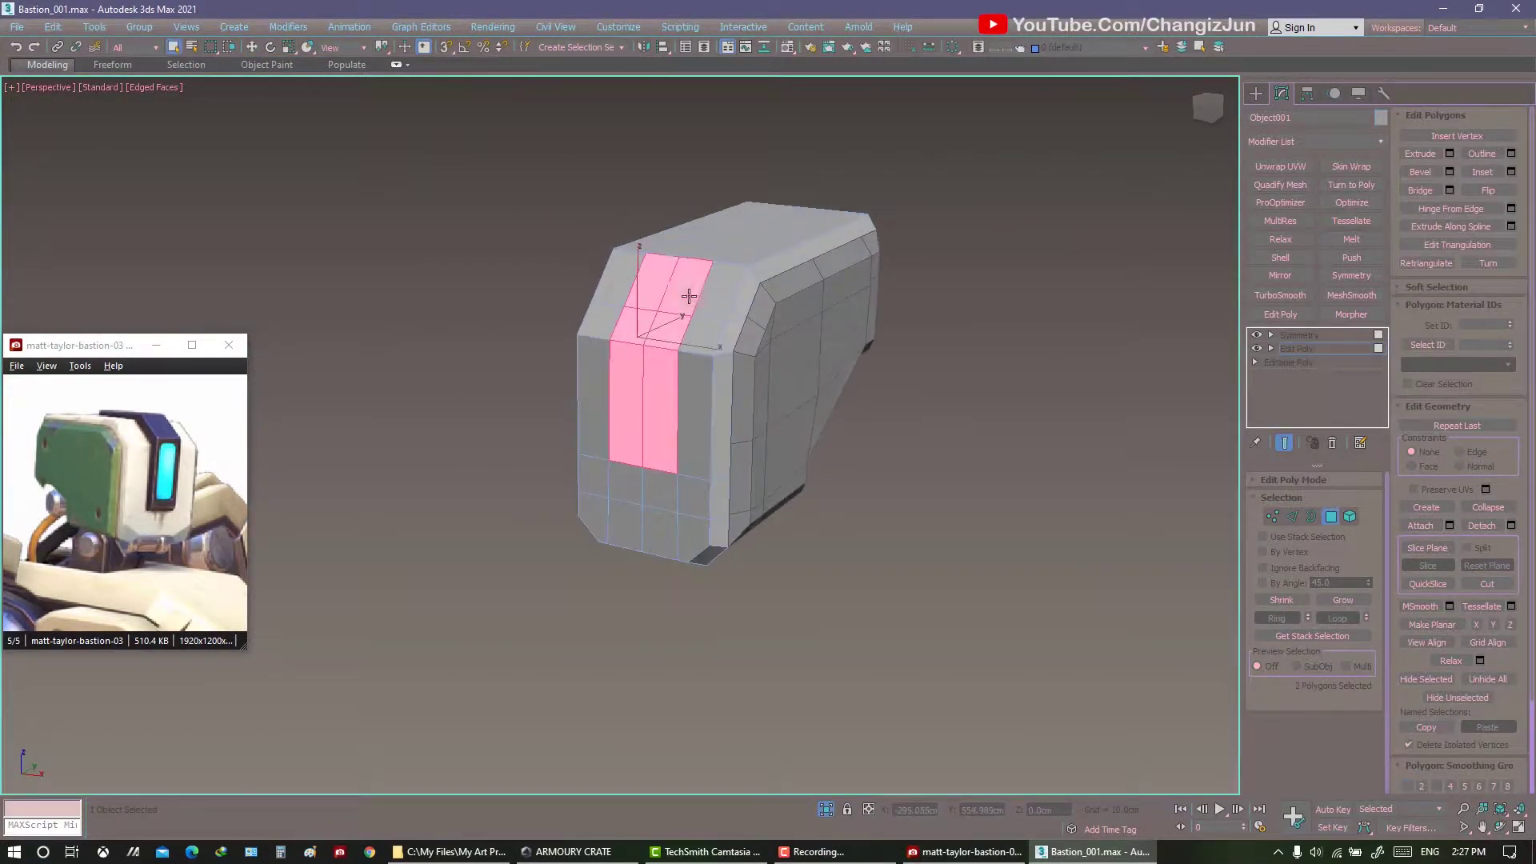
alt+middle_drag(661, 386, 720, 360)
right_click(792, 324)
click(989, 325)
alt+middle_drag(1068, 346, 957, 363)
click(1063, 366)
Select the face strip over the top and front, and cancel a trial extrusion.
key(4)
shift+click(958, 200)
alt+middle_drag(958, 200, 888, 340)
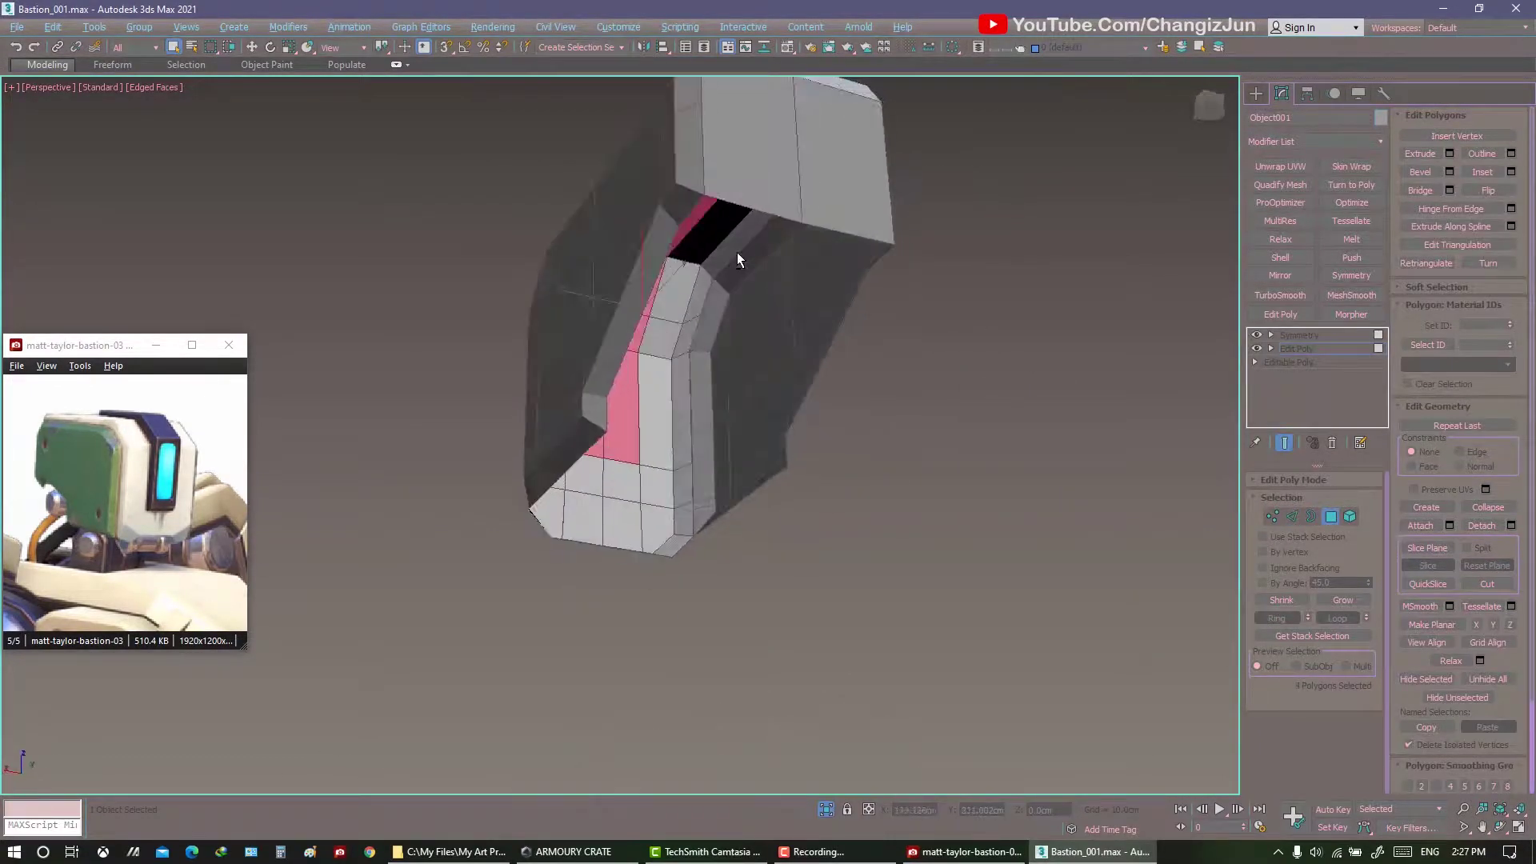
scroll(772, 302, up, 2)
middle_drag(766, 341, 779, 341)
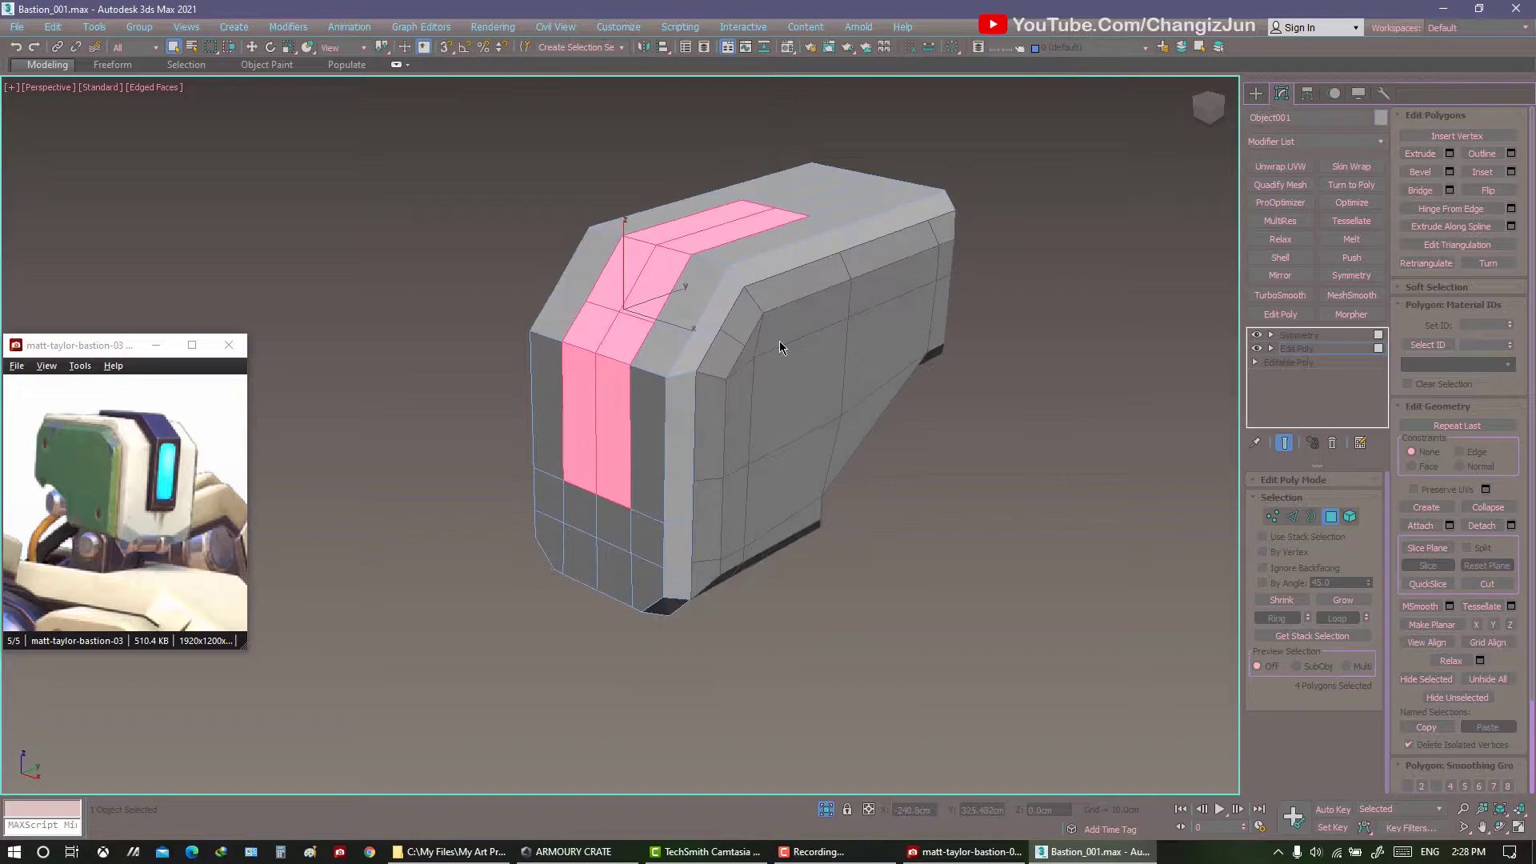
right_click(779, 341)
click(692, 420)
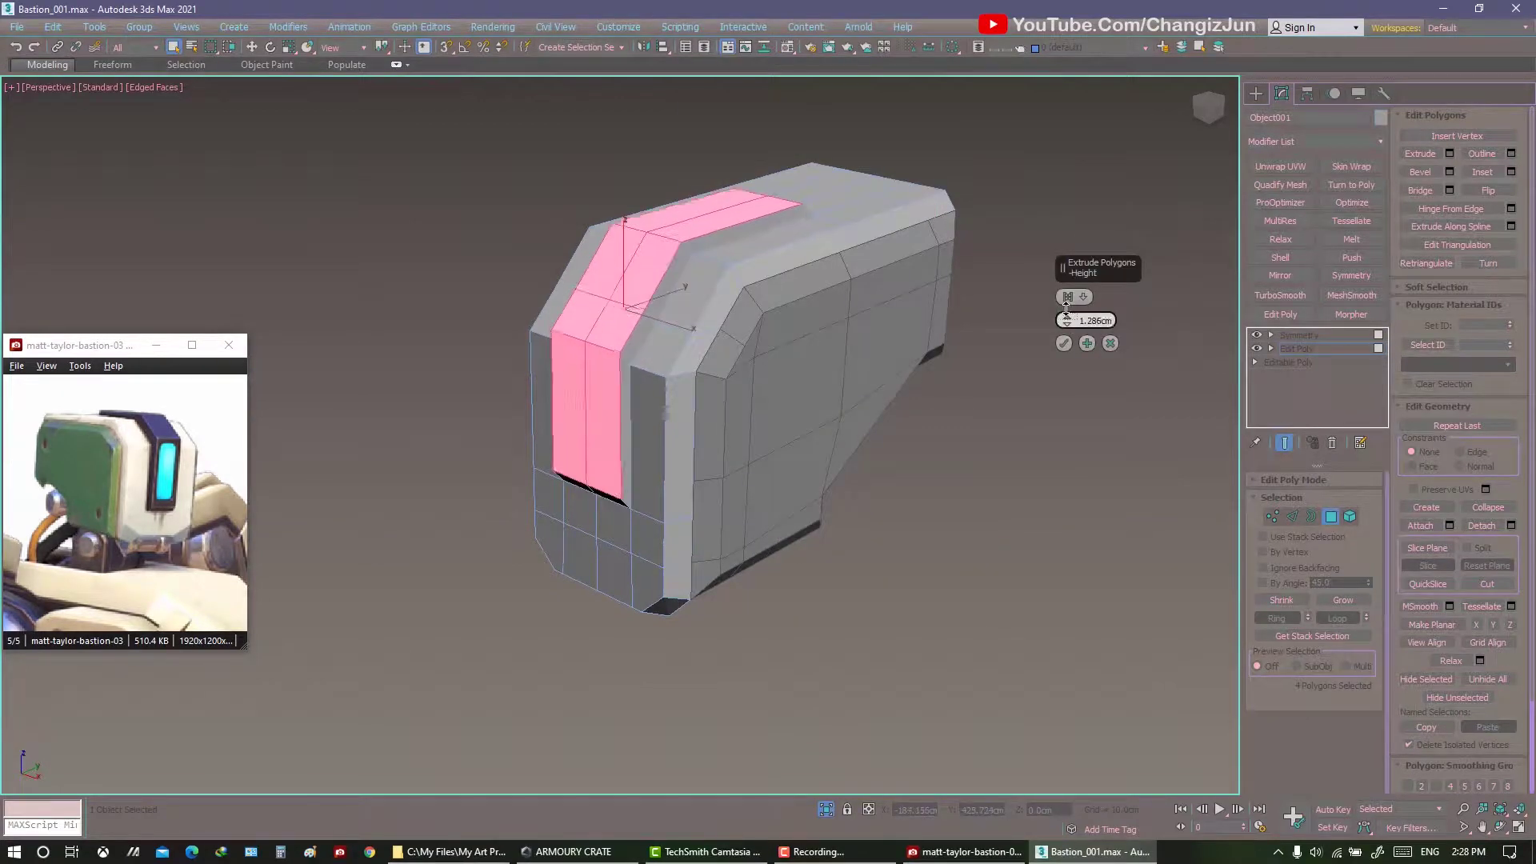
alt+middle_drag(946, 317, 1105, 343)
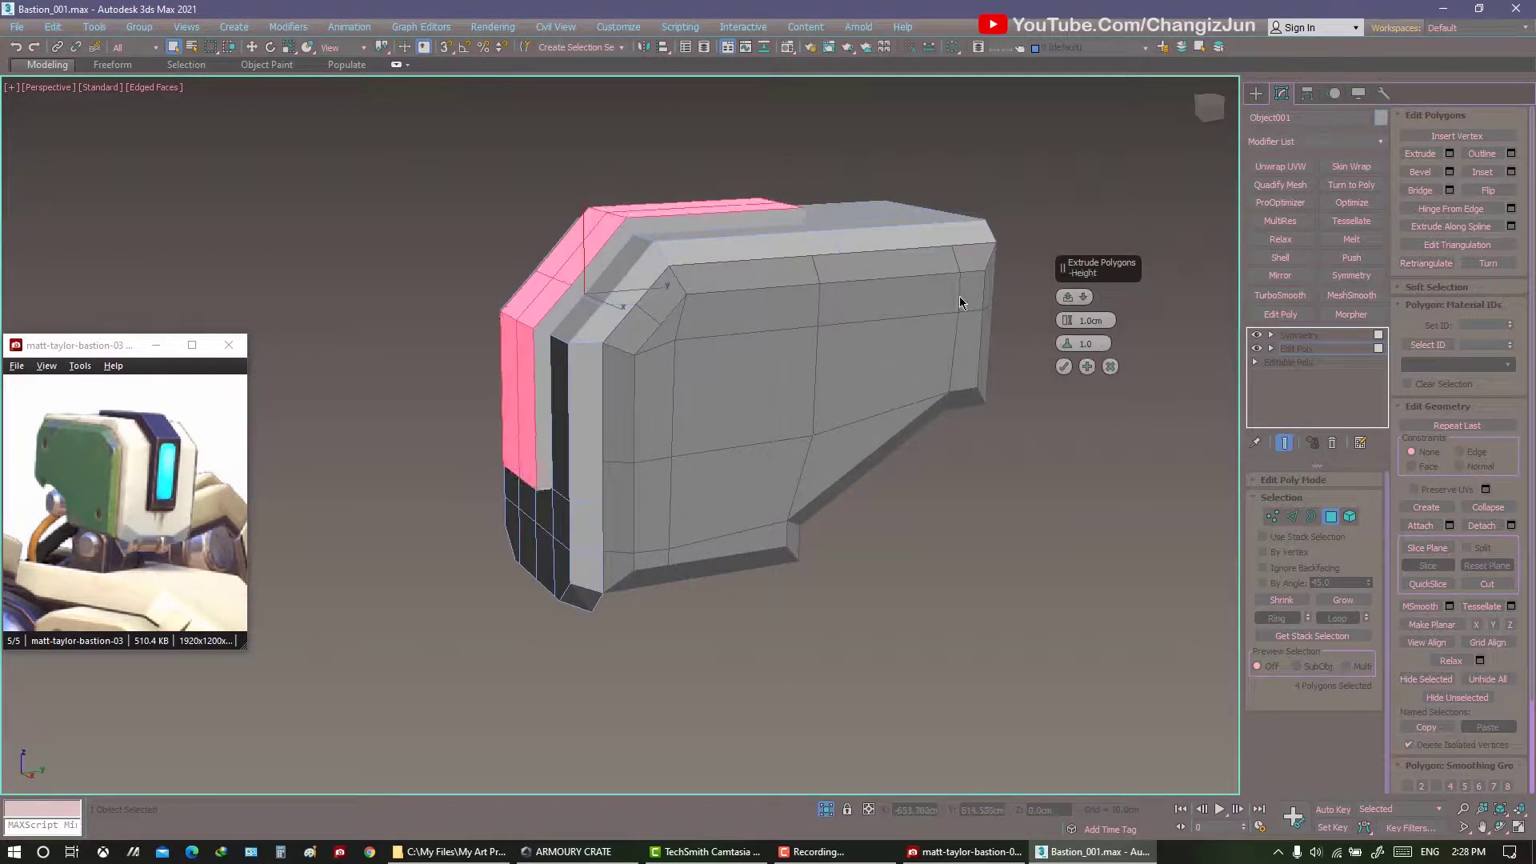
alt+middle_drag(964, 299, 682, 307)
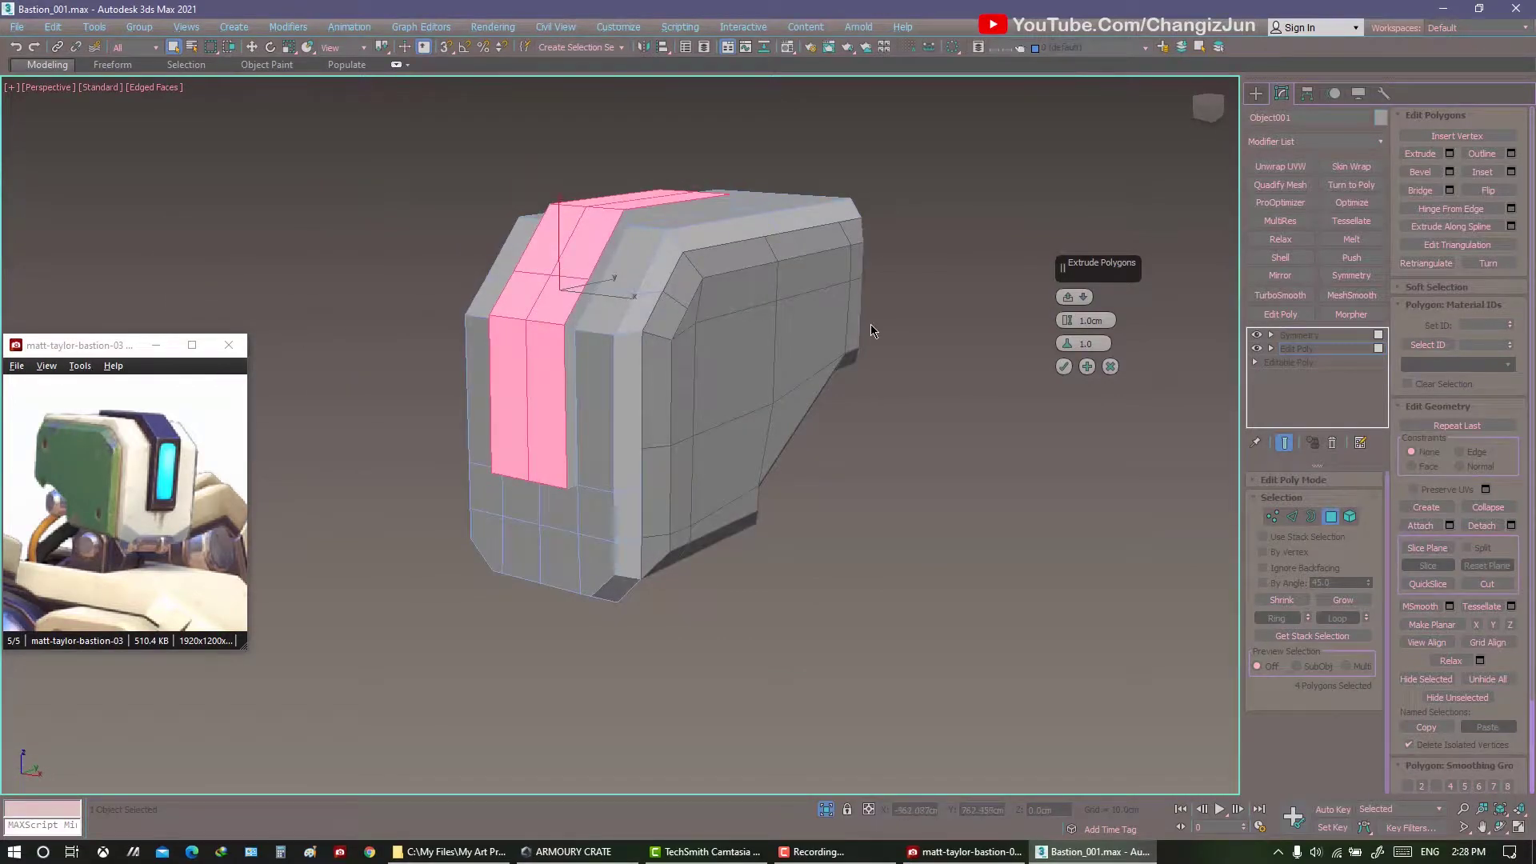
mouse_move(1060, 384)
alt+middle_down()
mouse_move(789, 357)
mouse_move(953, 374)
mouse_move(879, 364)
alt+middle_up()
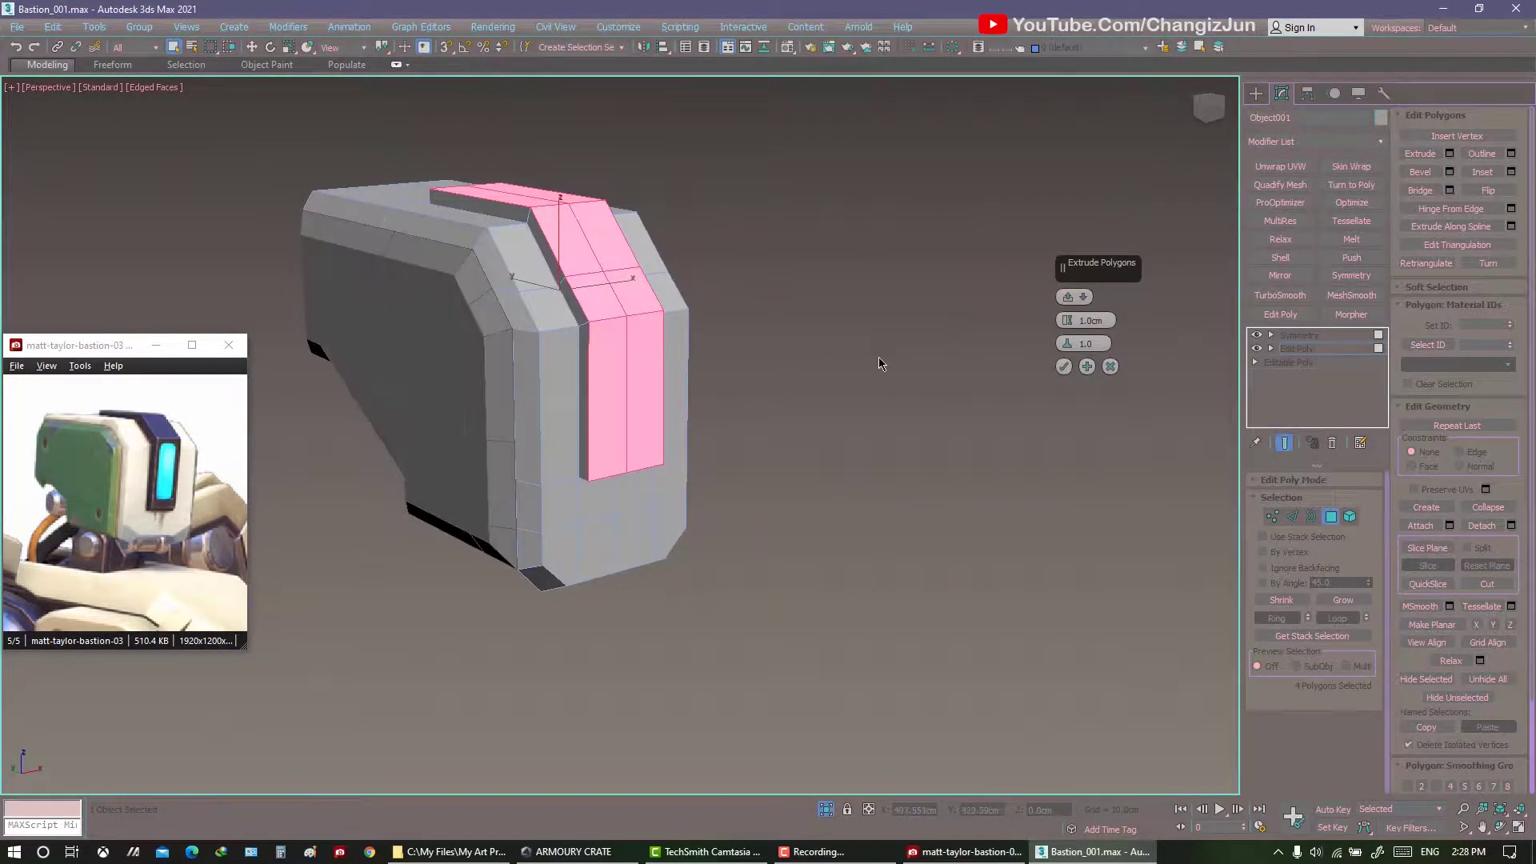
click(1110, 366)
alt+middle_drag(1110, 366, 702, 371)
Extrude the strip inward by -1.0cm to recess it into the head.
right_click(708, 401)
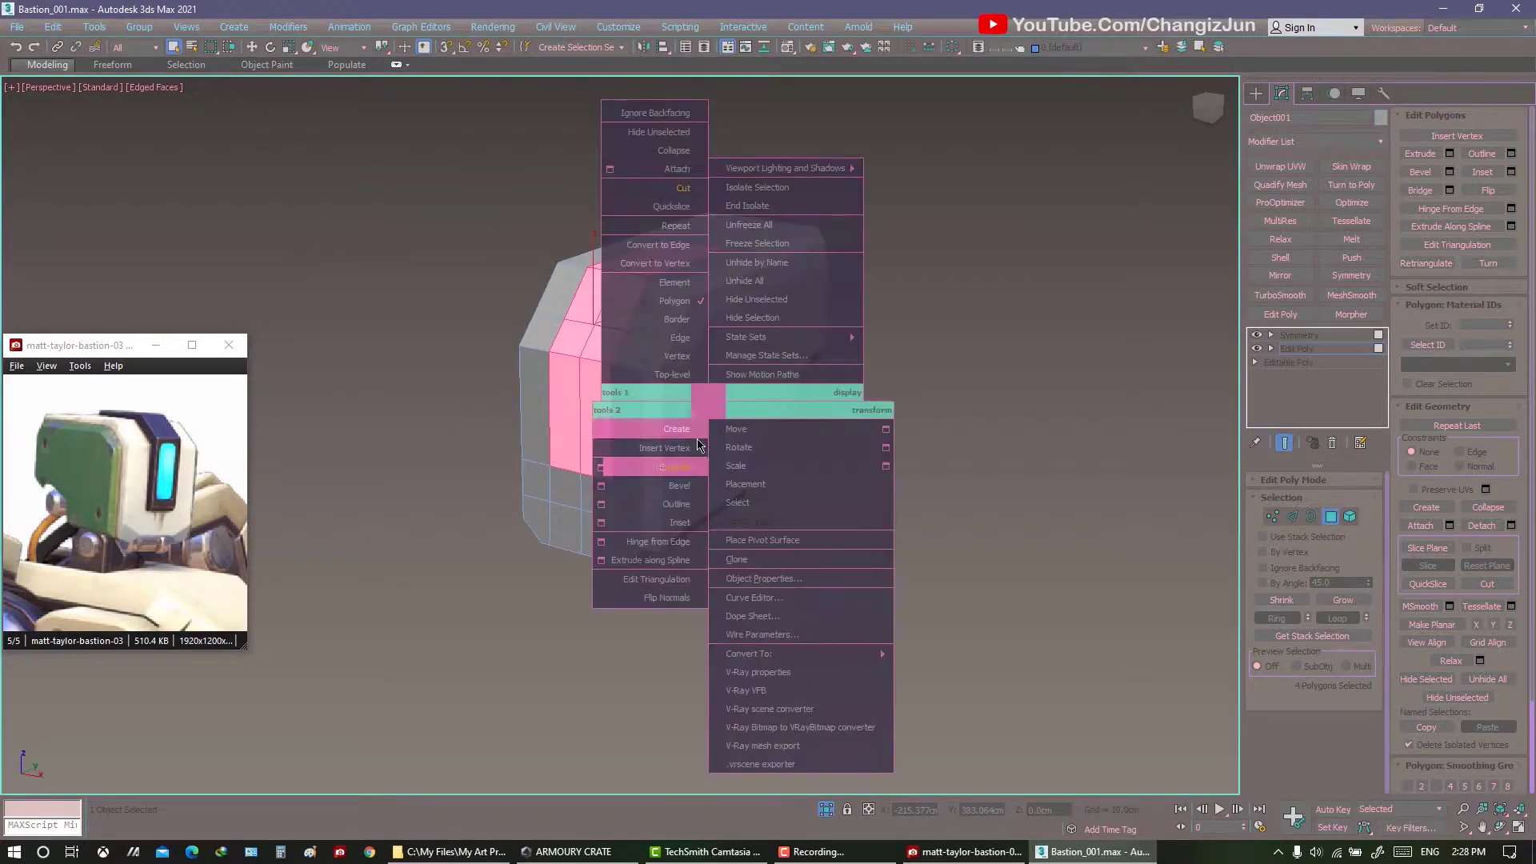
click(602, 469)
mouse_move(1074, 342)
alt+middle_down()
mouse_move(860, 363)
mouse_move(1089, 340)
alt+middle_up()
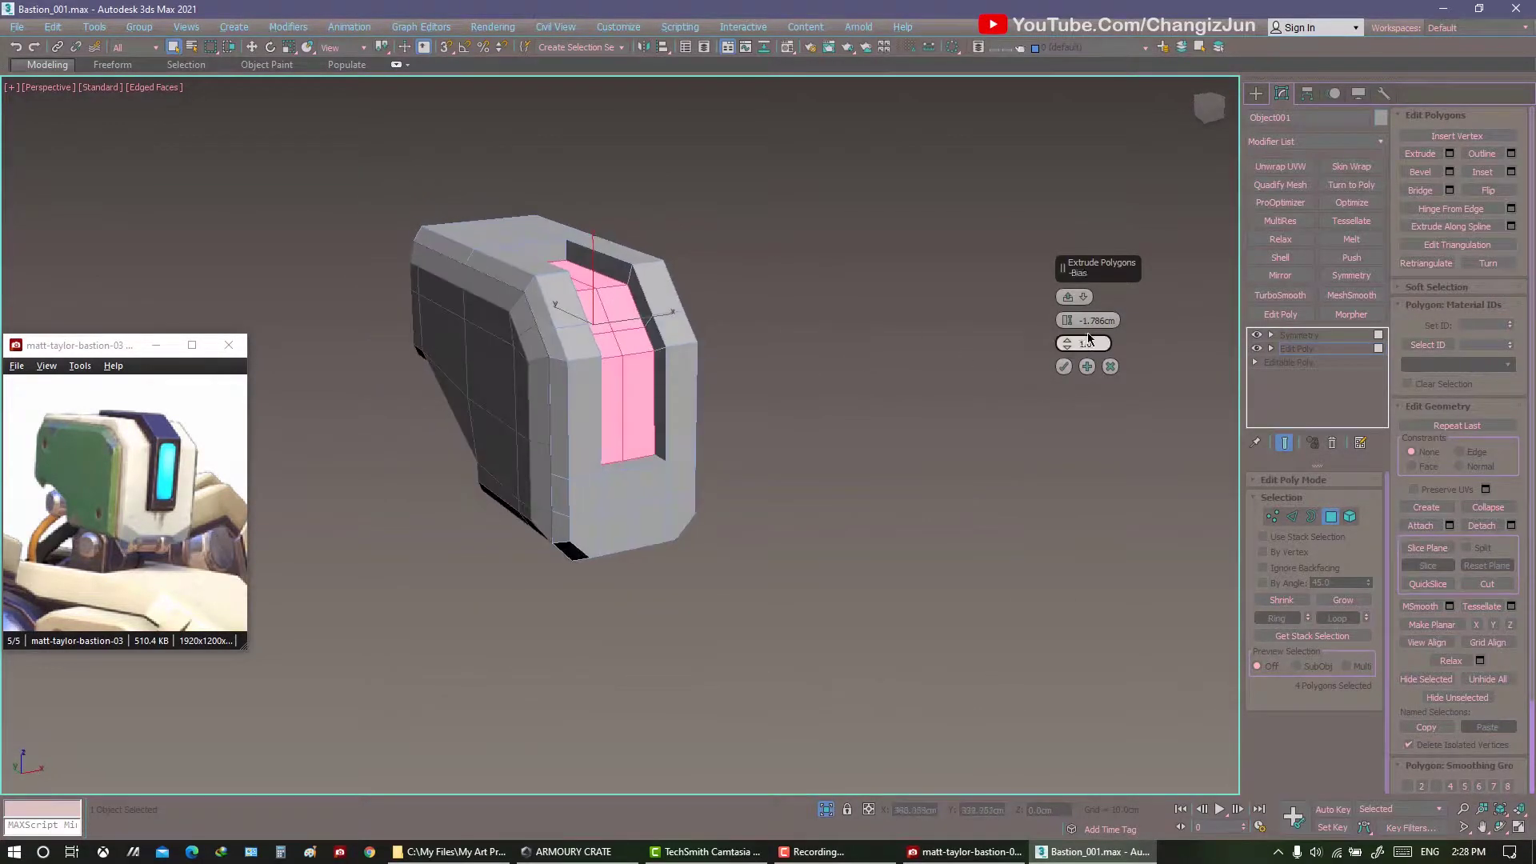
alt+middle_drag(849, 340, 1088, 369)
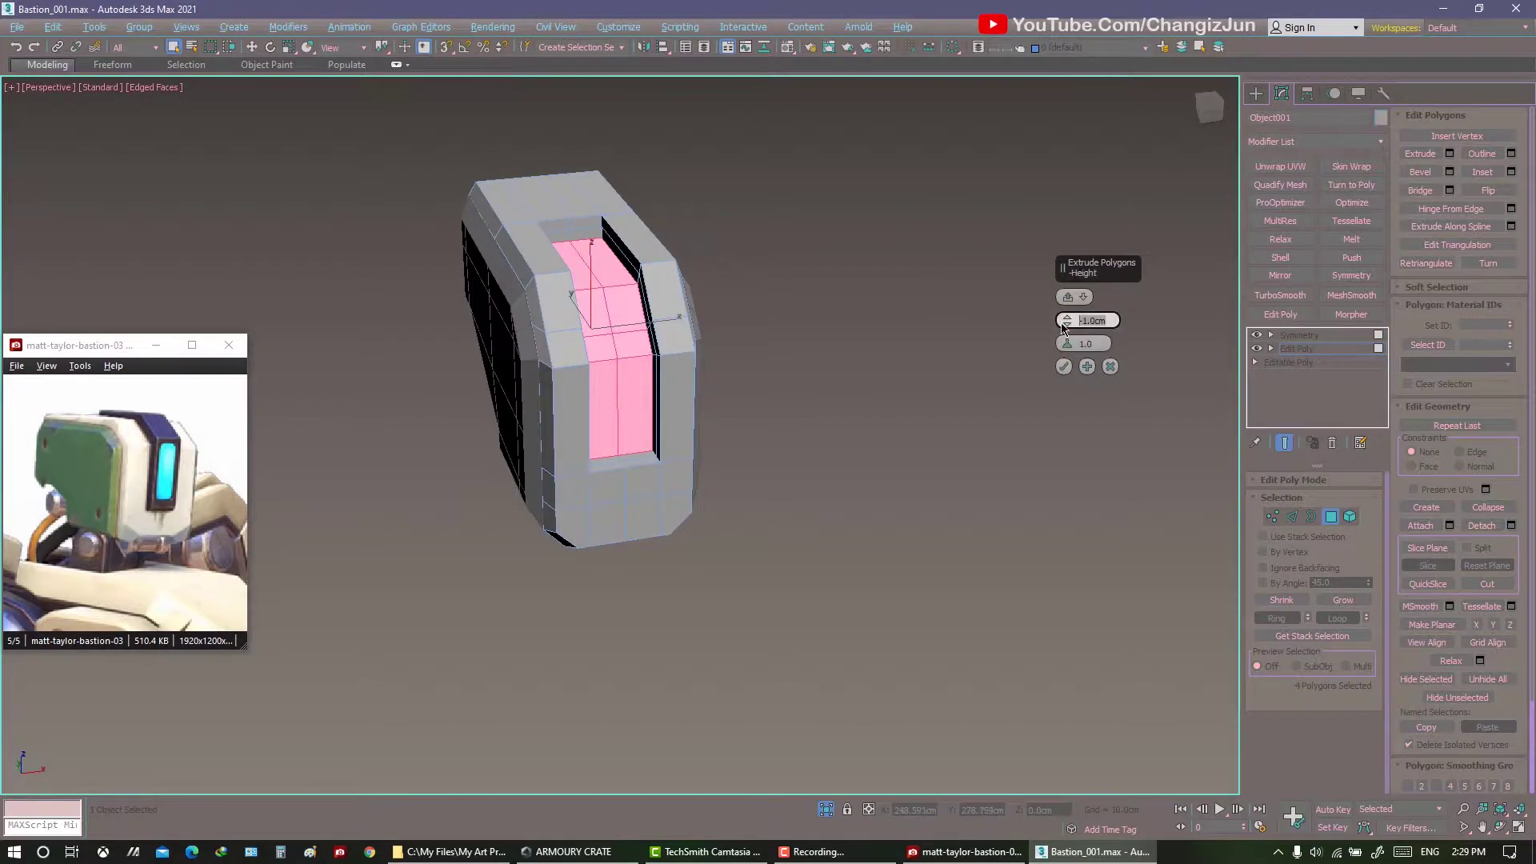
alt+middle_drag(742, 330, 1045, 328)
mouse_move(924, 349)
alt+middle_down()
mouse_move(692, 392)
mouse_move(711, 400)
alt+middle_up()
alt+middle_drag(786, 362, 733, 353)
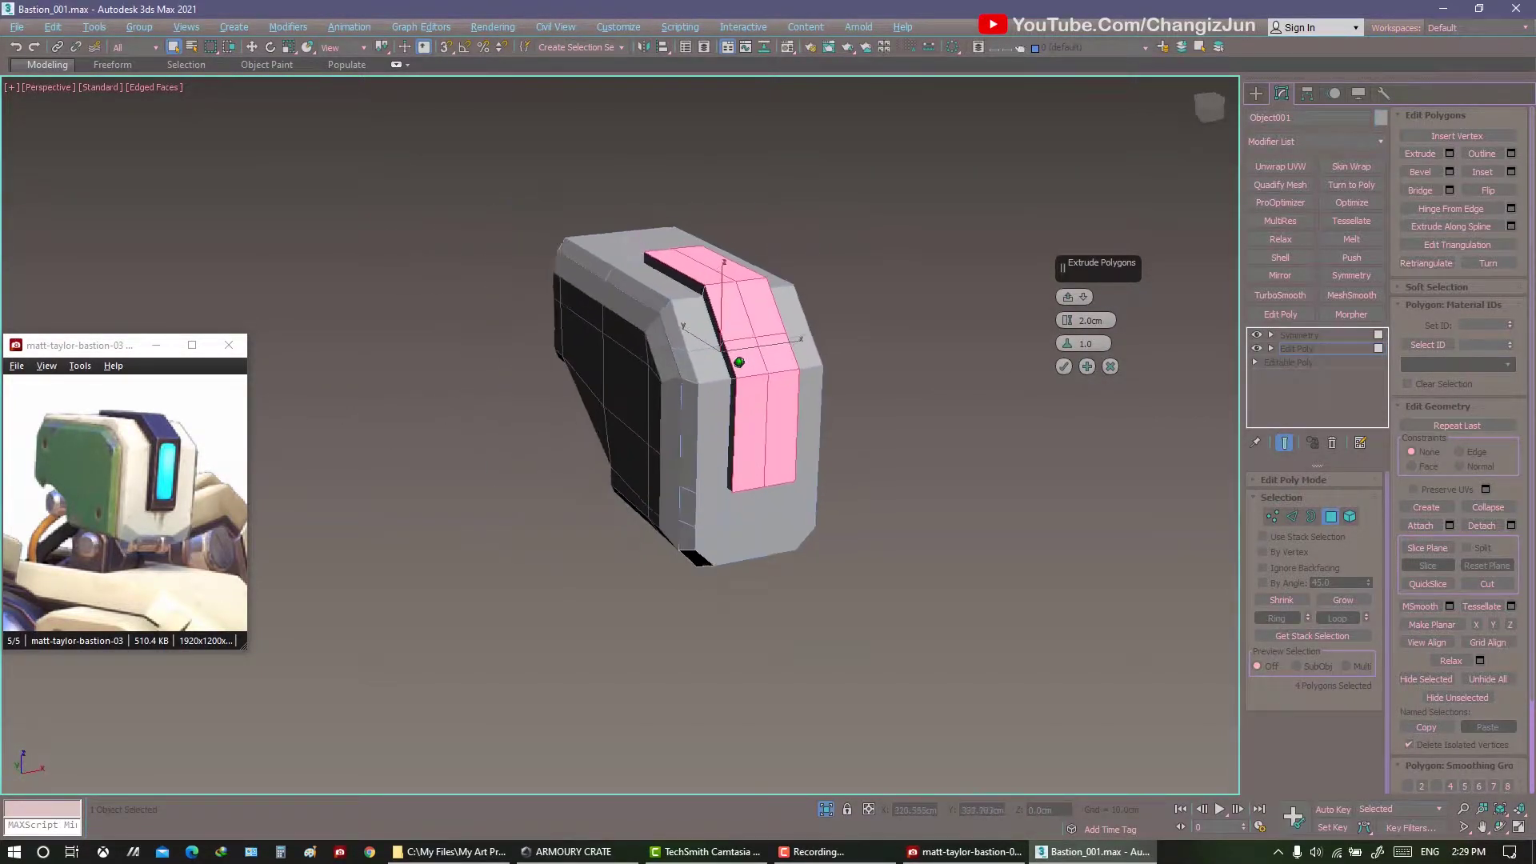
scroll(781, 367, up, 3)
scroll(971, 404, down, 1)
mouse_move(1022, 388)
alt+middle_down()
mouse_move(912, 381)
mouse_move(998, 364)
mouse_move(977, 362)
alt+middle_up()
Bevel the strip's outline slightly, then extrude it back out 1.602cm as a raised band.
right_click(977, 363)
click(940, 412)
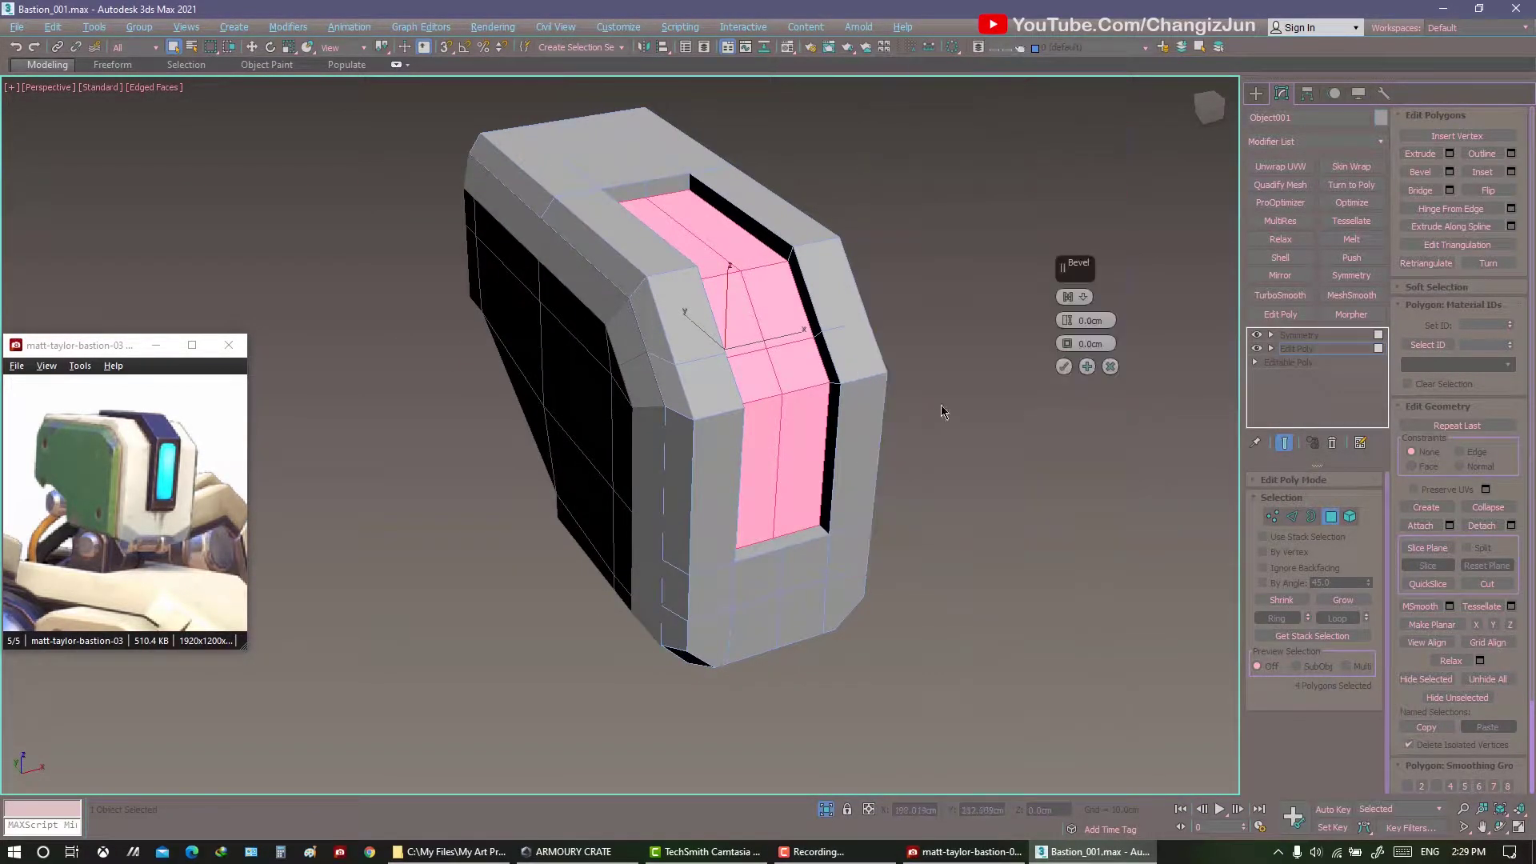
drag(1069, 345, 1097, 320)
right_click(1068, 360)
click(1032, 396)
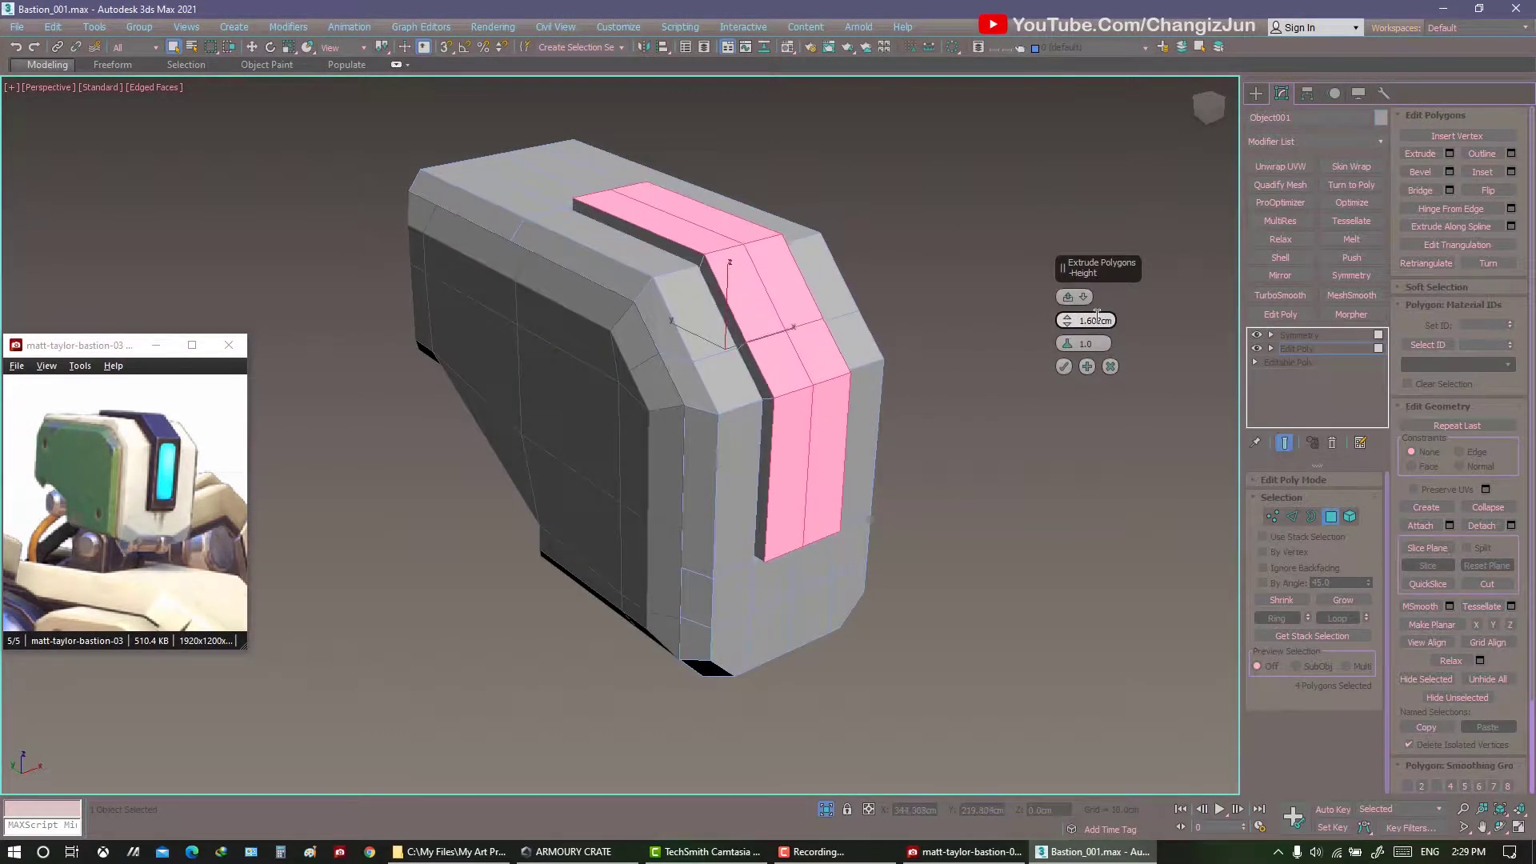
alt+middle_drag(968, 305, 930, 362)
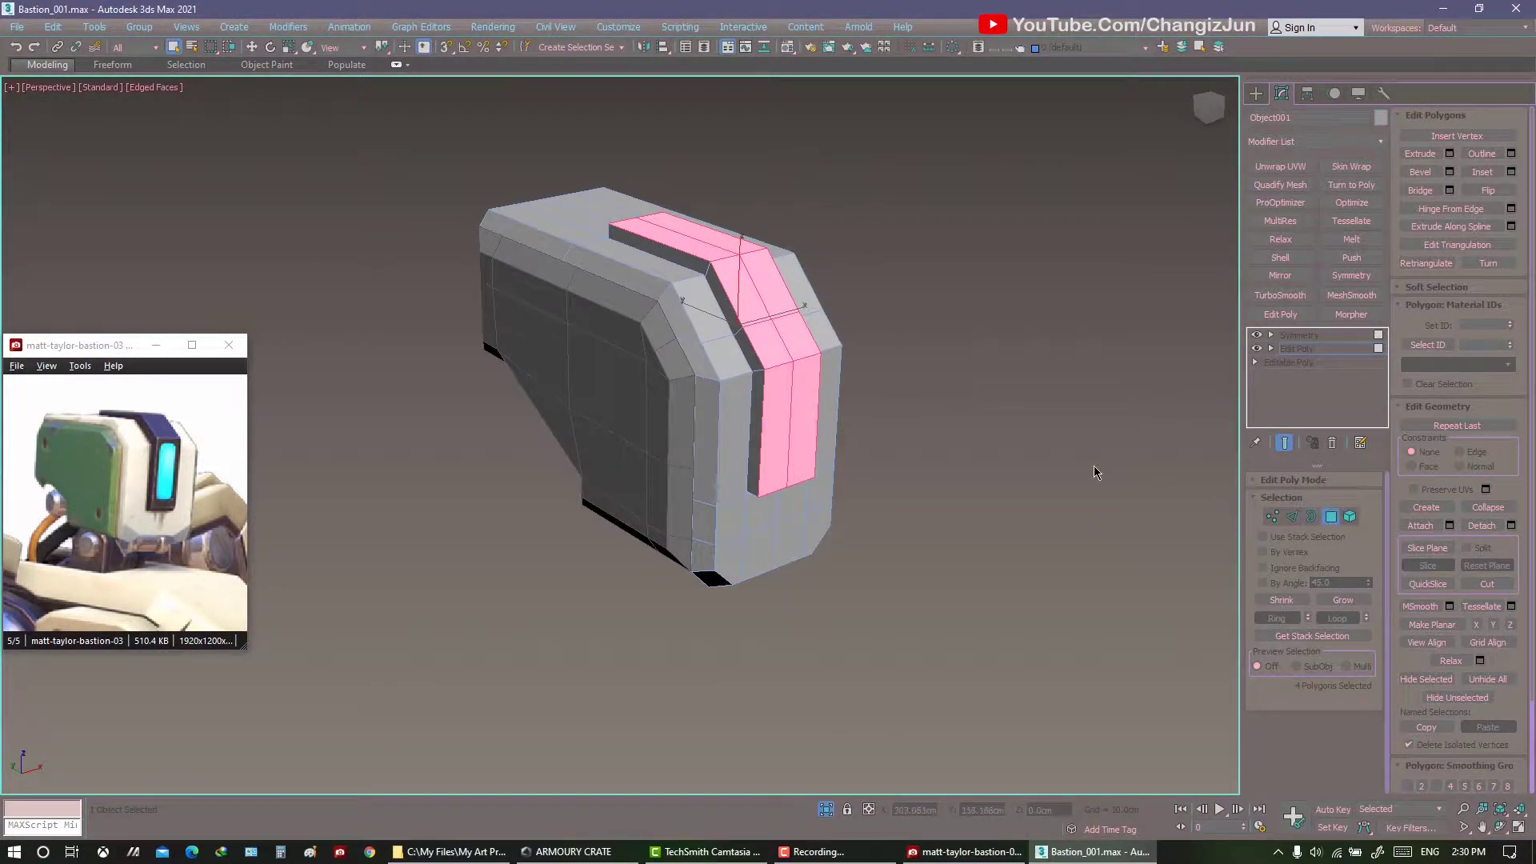
scroll(827, 480, up, 2)
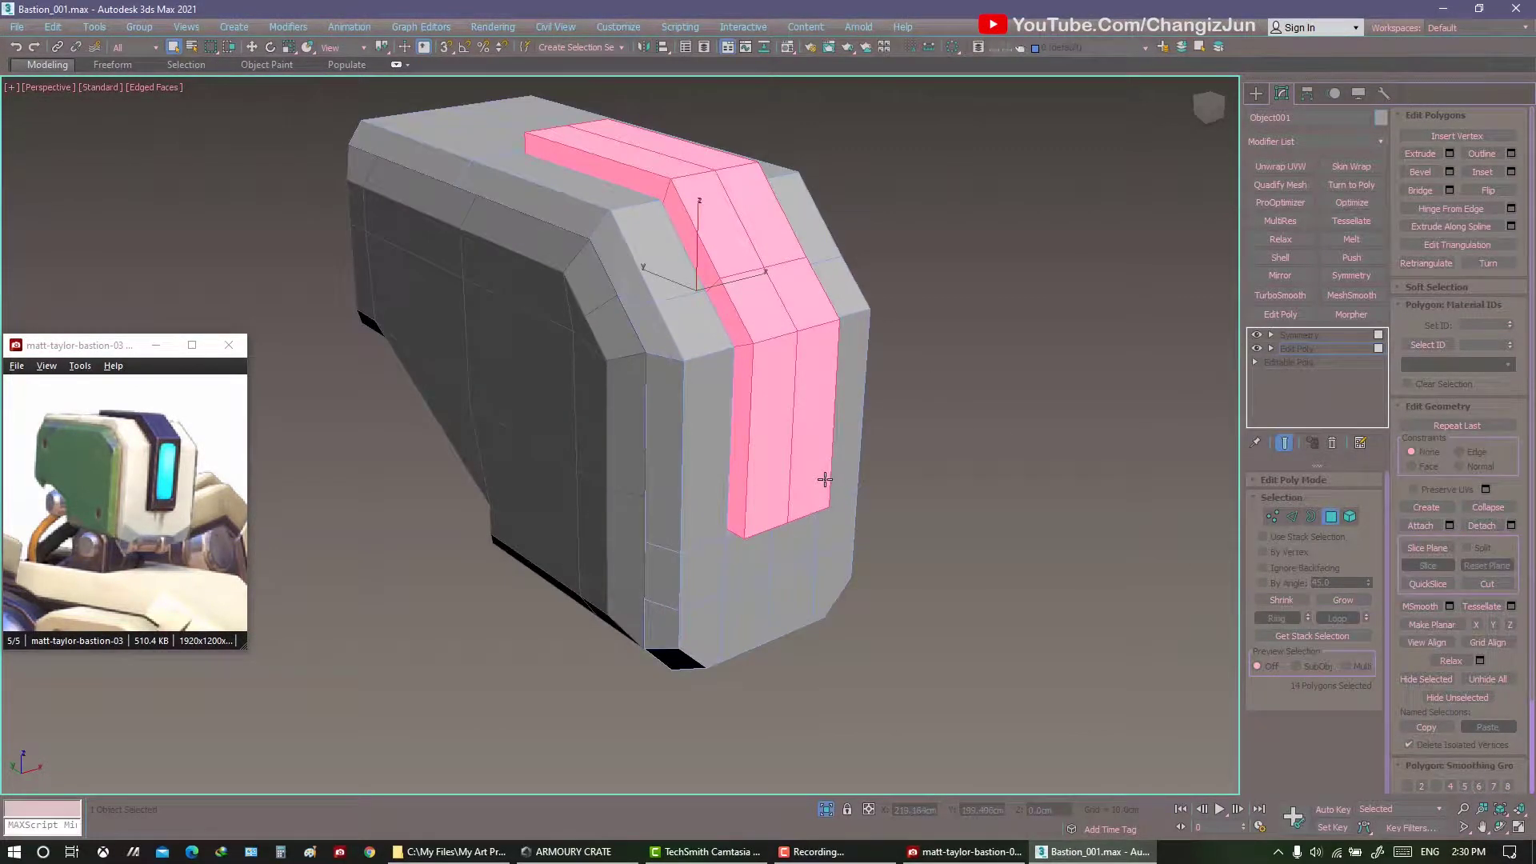
key(F3)
mouse_move(825, 479)
alt+middle_down()
mouse_move(713, 384)
mouse_move(726, 397)
mouse_move(551, 429)
mouse_move(831, 424)
alt+middle_up()
Detach the strip faces as a separate band object and give it an Edit Poly modifier.
key(F3)
click(1048, 439)
mouse_move(973, 415)
alt+middle_down()
mouse_move(832, 429)
mouse_move(1032, 412)
alt+middle_up()
click(1280, 314)
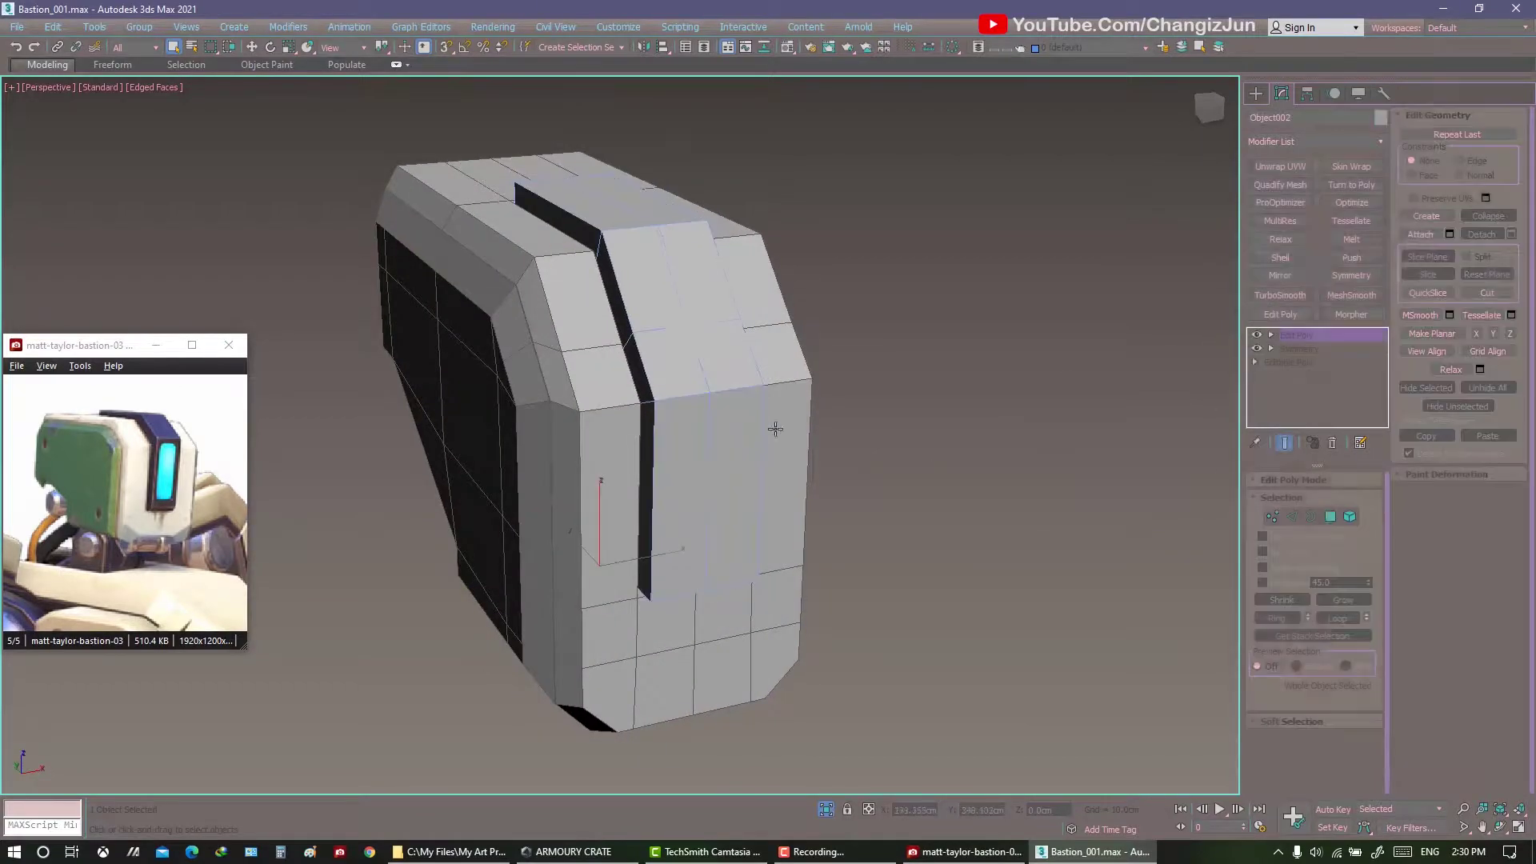
alt+middle_drag(775, 429, 886, 463)
click(886, 462)
key(w)
scroll(711, 383, up, 5)
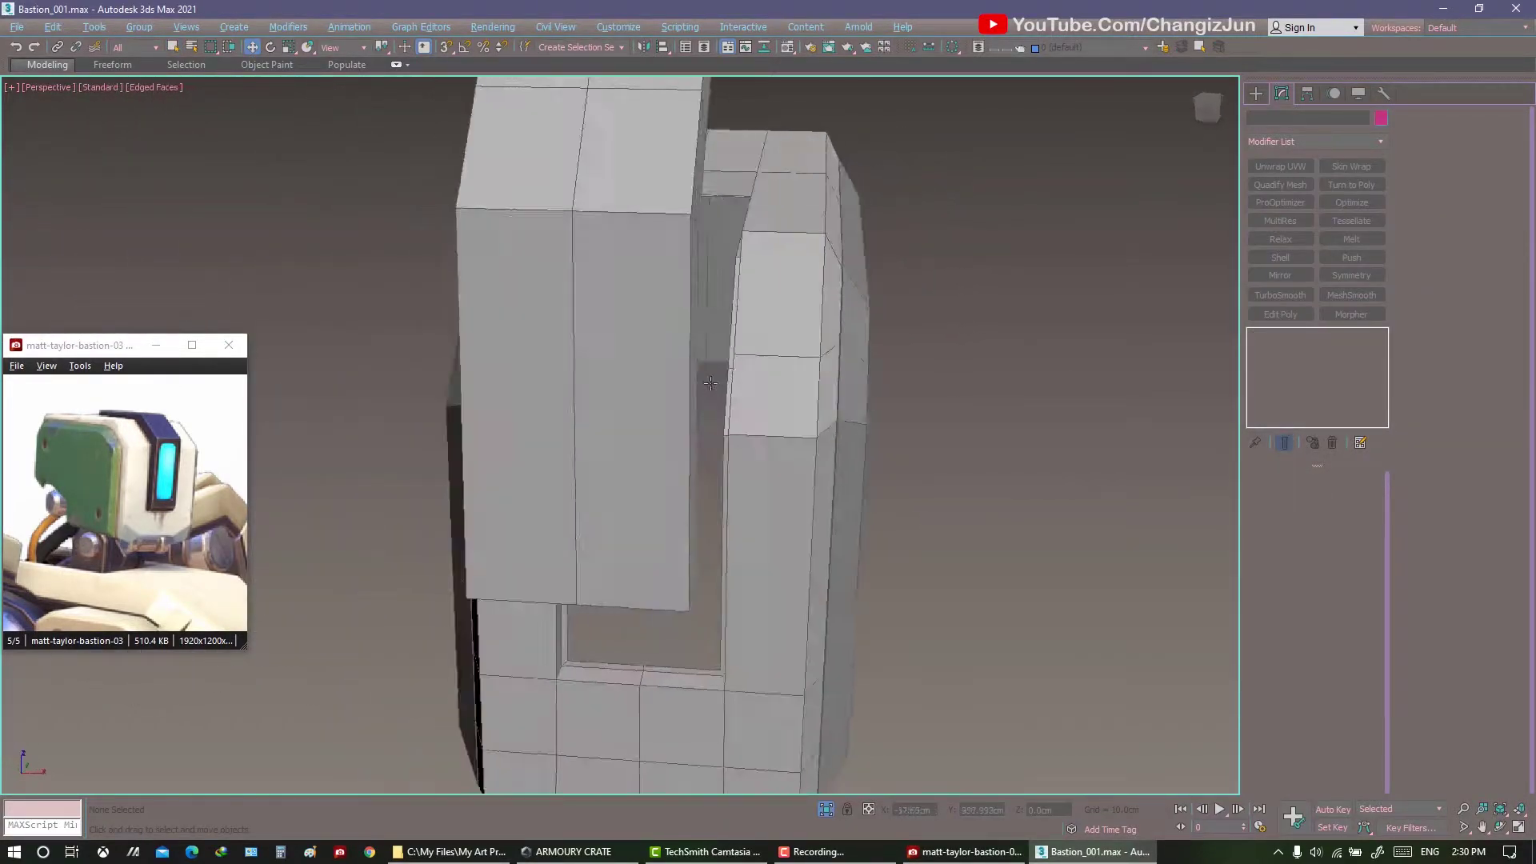
scroll(710, 383, down, 5)
mouse_move(800, 400)
alt+middle_down()
mouse_move(1015, 428)
mouse_move(768, 416)
alt+middle_up()
Inspect the front strip object, briefly opening the material editor, then deselect it.
key(q)
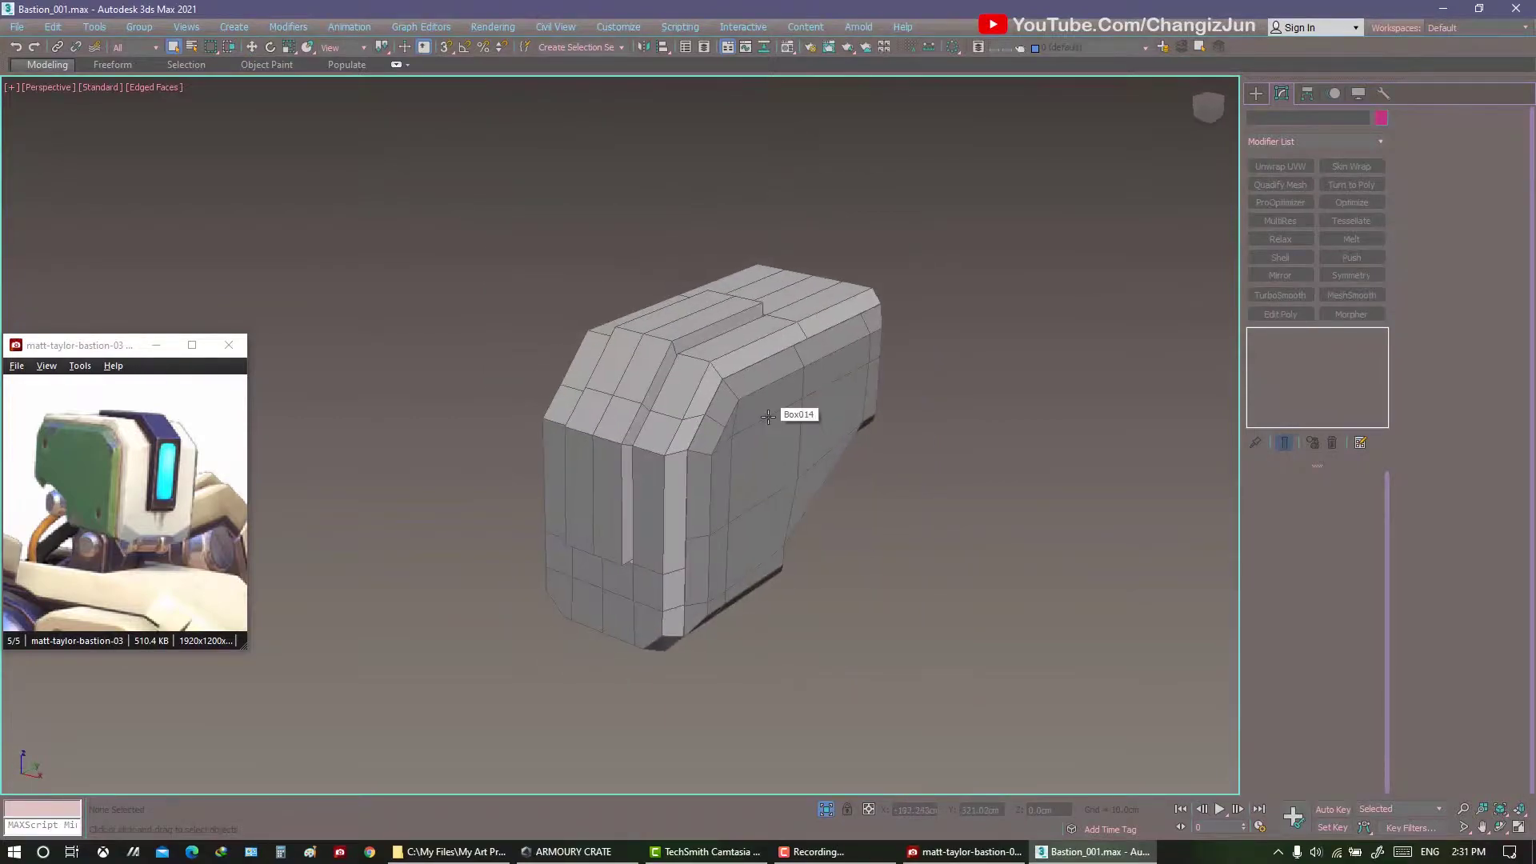
click(648, 387)
scroll(658, 387, up, 3)
key(m)
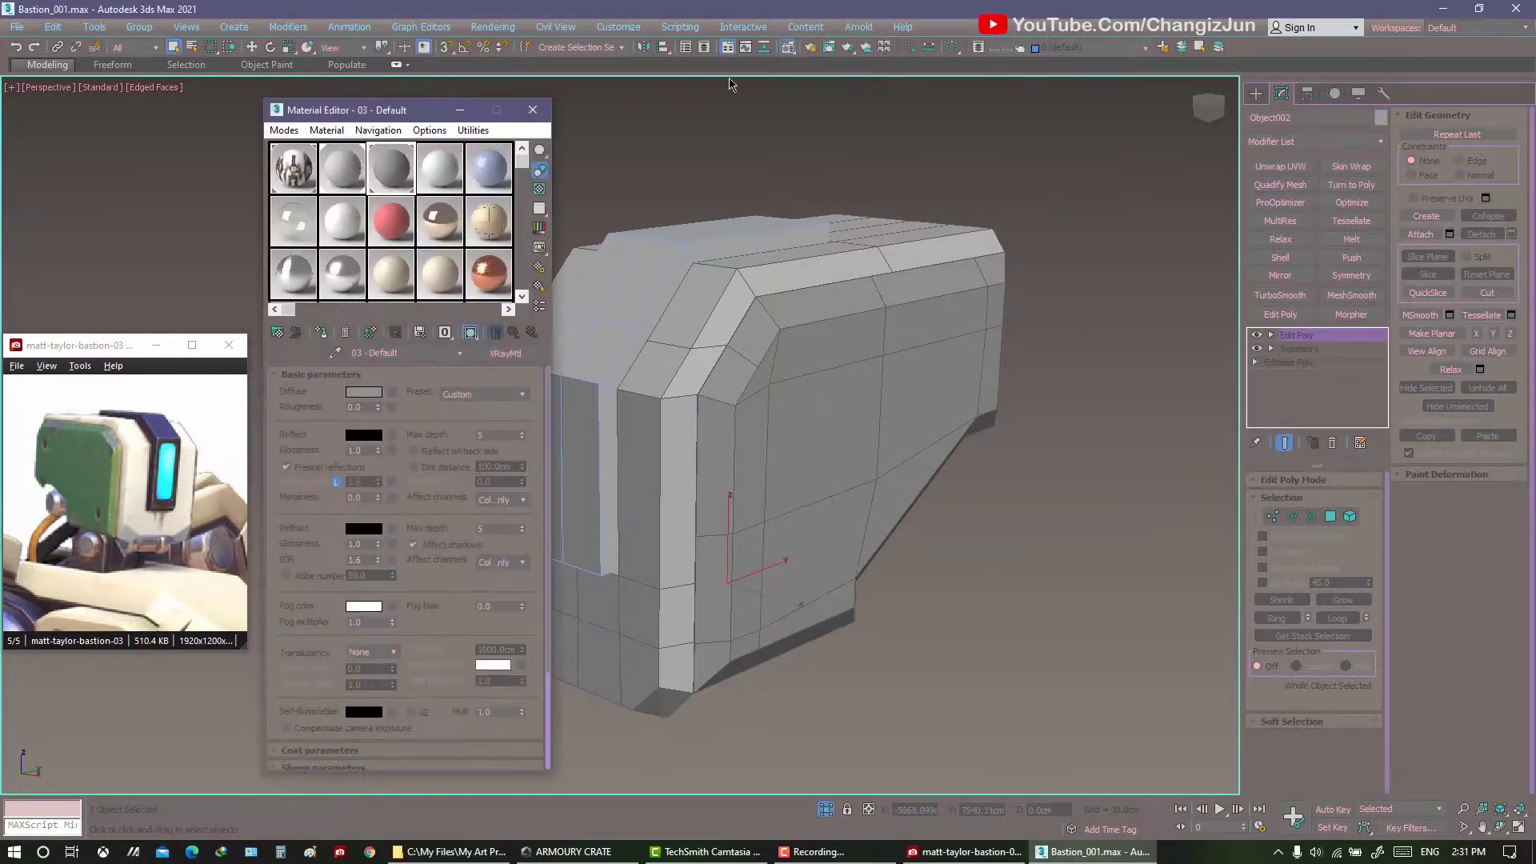
click(533, 110)
mouse_move(800, 447)
alt+middle_down()
mouse_move(702, 336)
mouse_move(708, 358)
mouse_move(608, 400)
mouse_move(640, 404)
alt+middle_up()
scroll(596, 406, up, 2)
click(747, 411)
scroll(639, 338, up, 2)
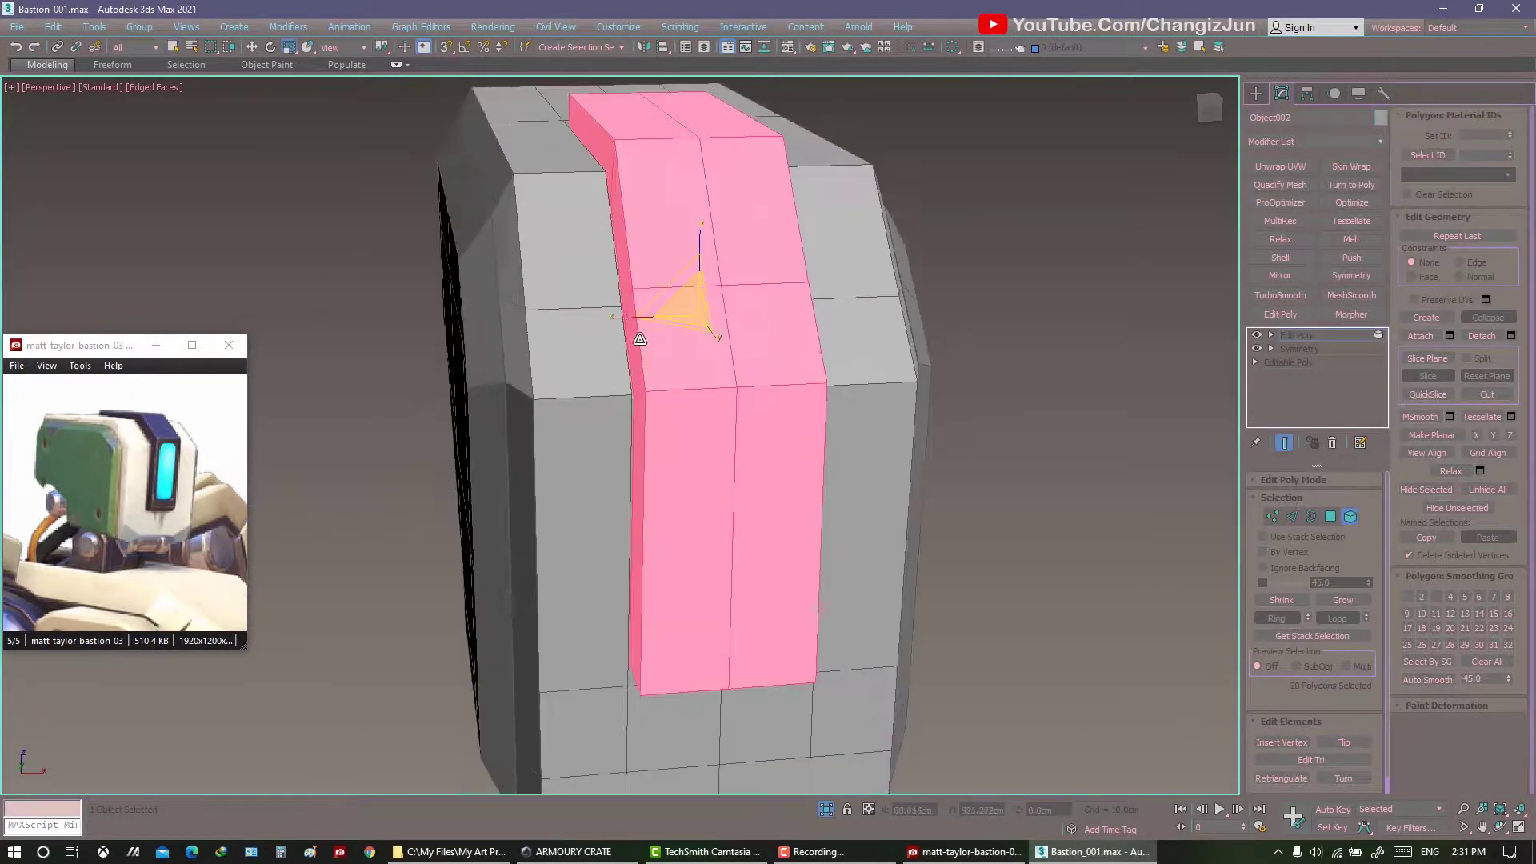
alt+middle_drag(640, 338, 786, 316)
key(4)
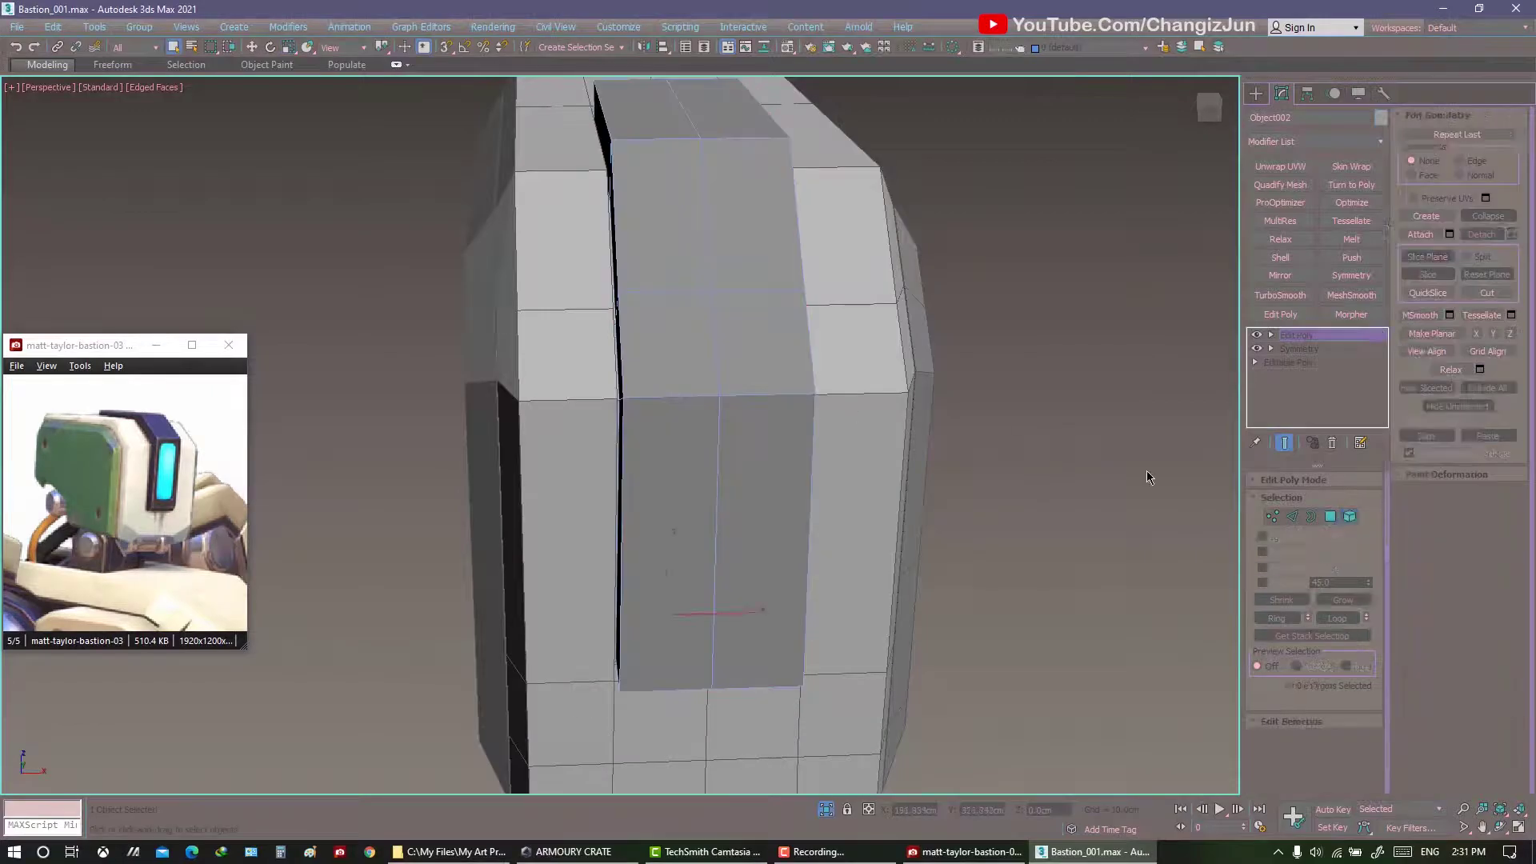
scroll(787, 602, down, 5)
click(787, 602)
End isolation and view the whole robot's head and arm.
key(alt+q)
scroll(852, 447, up, 3)
scroll(852, 448, up, 3)
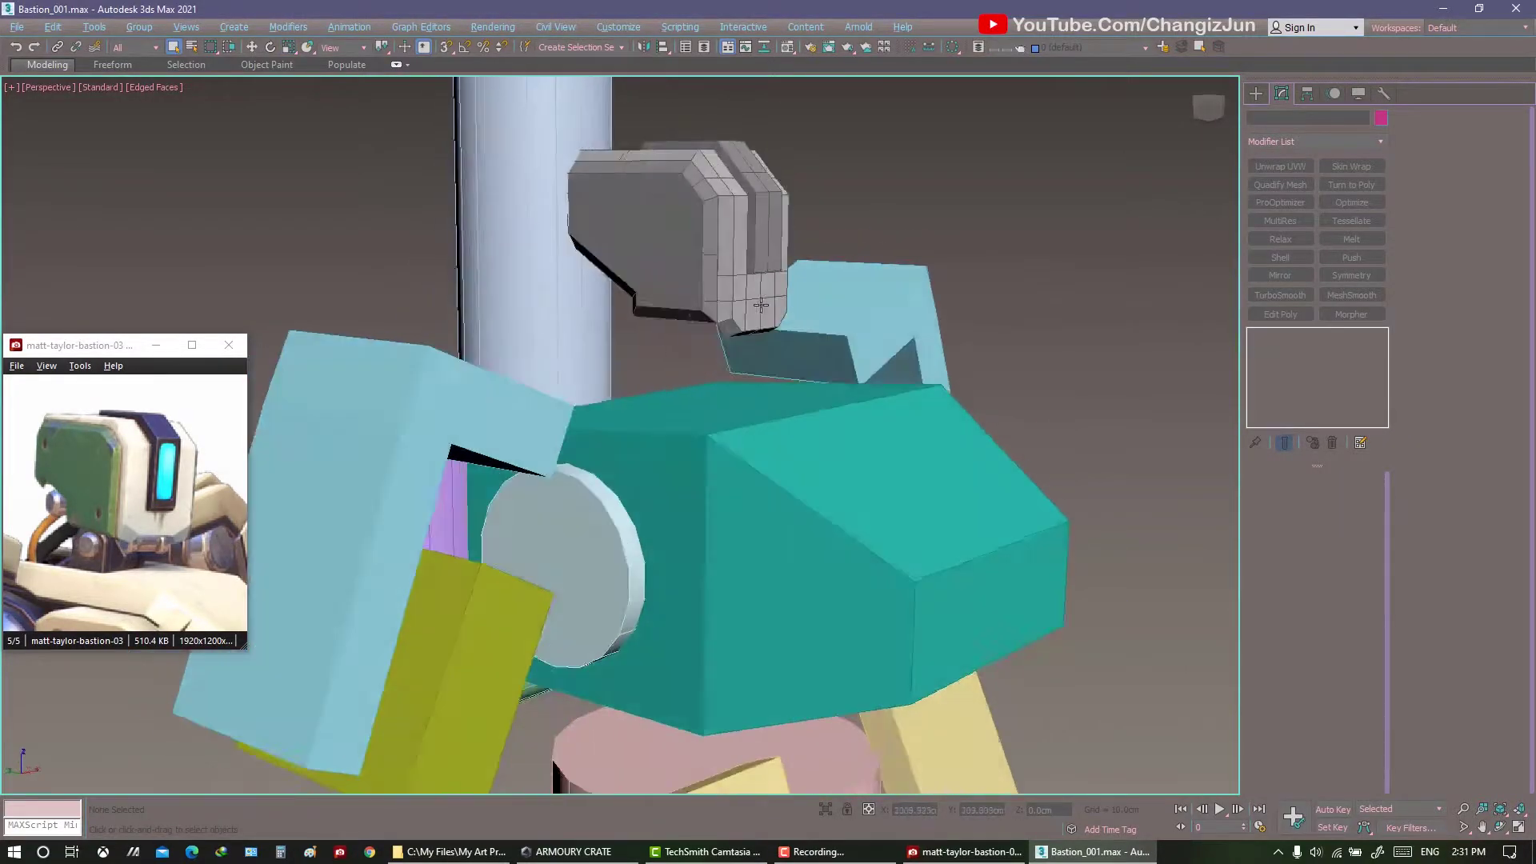
mouse_move(852, 448)
alt+middle_down()
mouse_move(877, 280)
mouse_move(820, 344)
alt+middle_up()
key(alt+z)
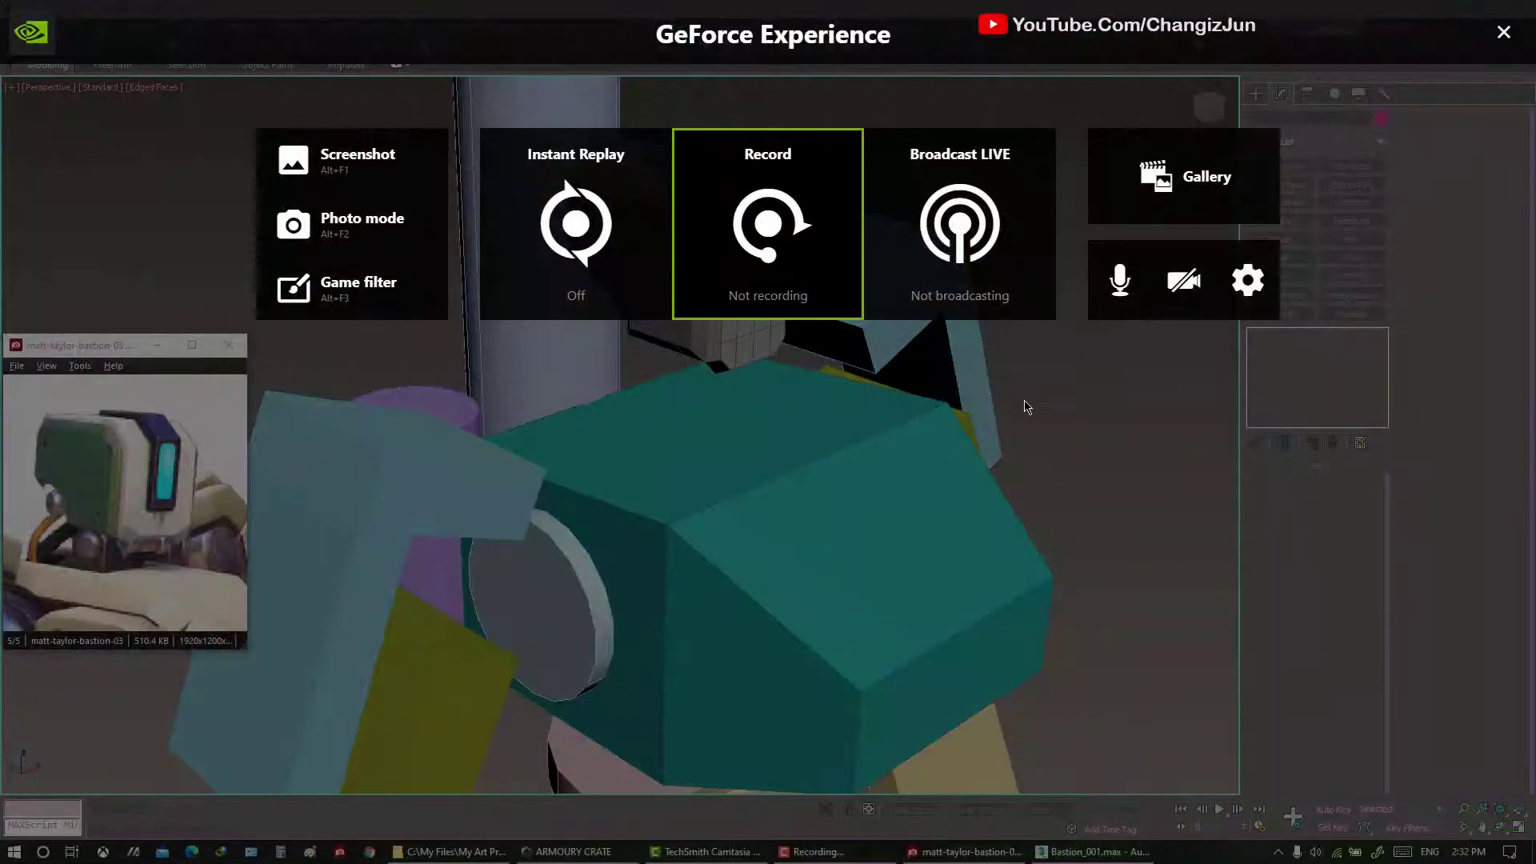
key(alt+z)
scroll(749, 326, down, 4)
scroll(880, 365, up, 3)
scroll(880, 365, down, 3)
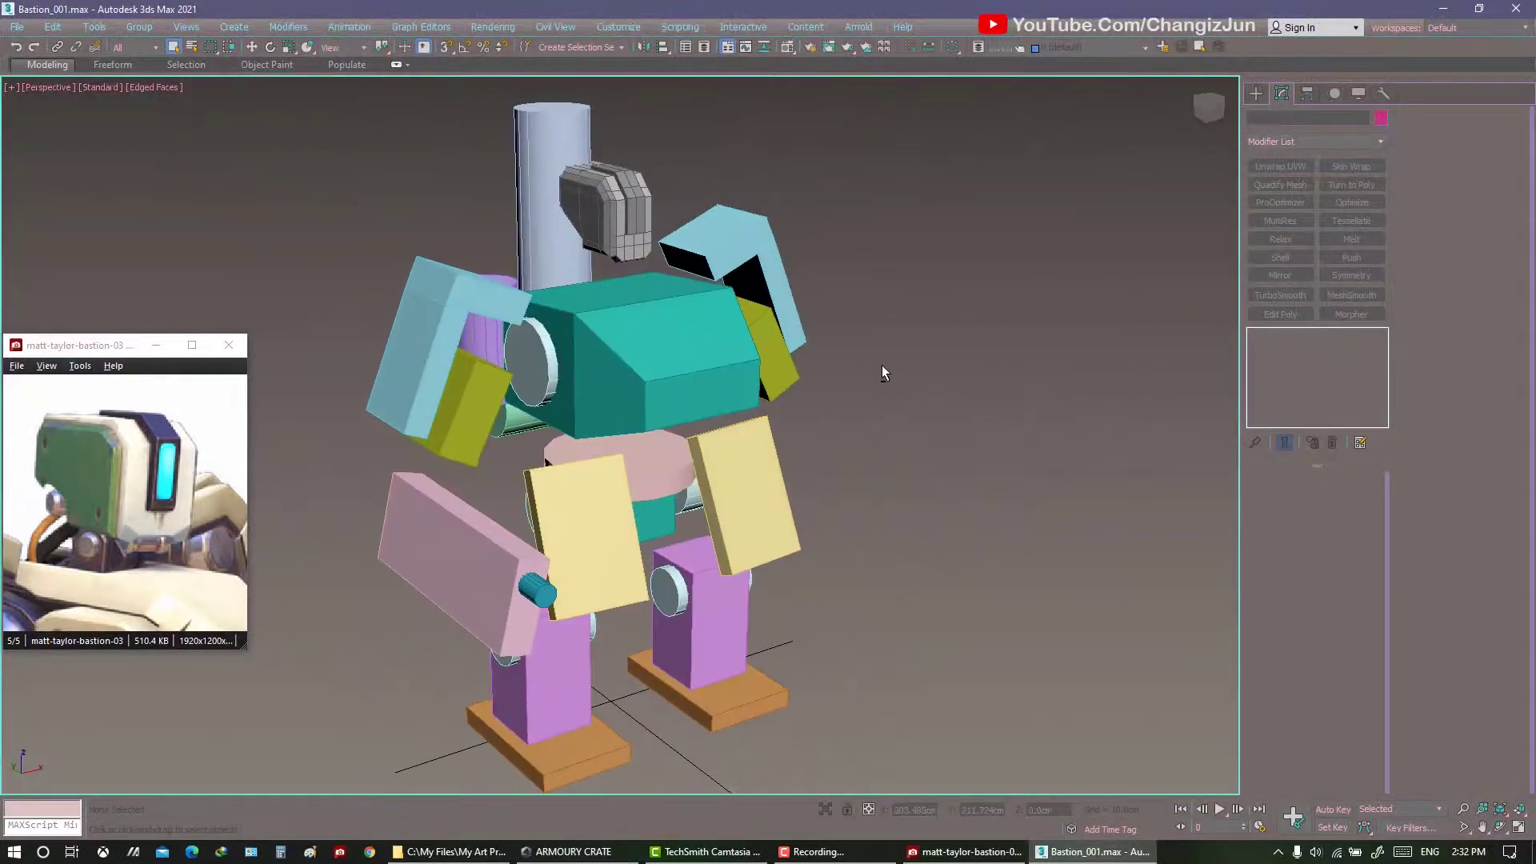
Save the scene as Bastion_002.max, then reselect and isolate the head.
key(ctrl+shift+s)
double_click(131, 170)
alt+middle_drag(776, 262, 686, 189)
click(685, 189)
key(alt+q)
scroll(740, 264, down, 2)
Put the head in vertex editing mode and line up a front view of it.
mouse_move(741, 264)
alt+middle_down()
mouse_move(816, 304)
mouse_move(816, 411)
mouse_move(853, 399)
mouse_move(782, 446)
alt+middle_up()
click(781, 446)
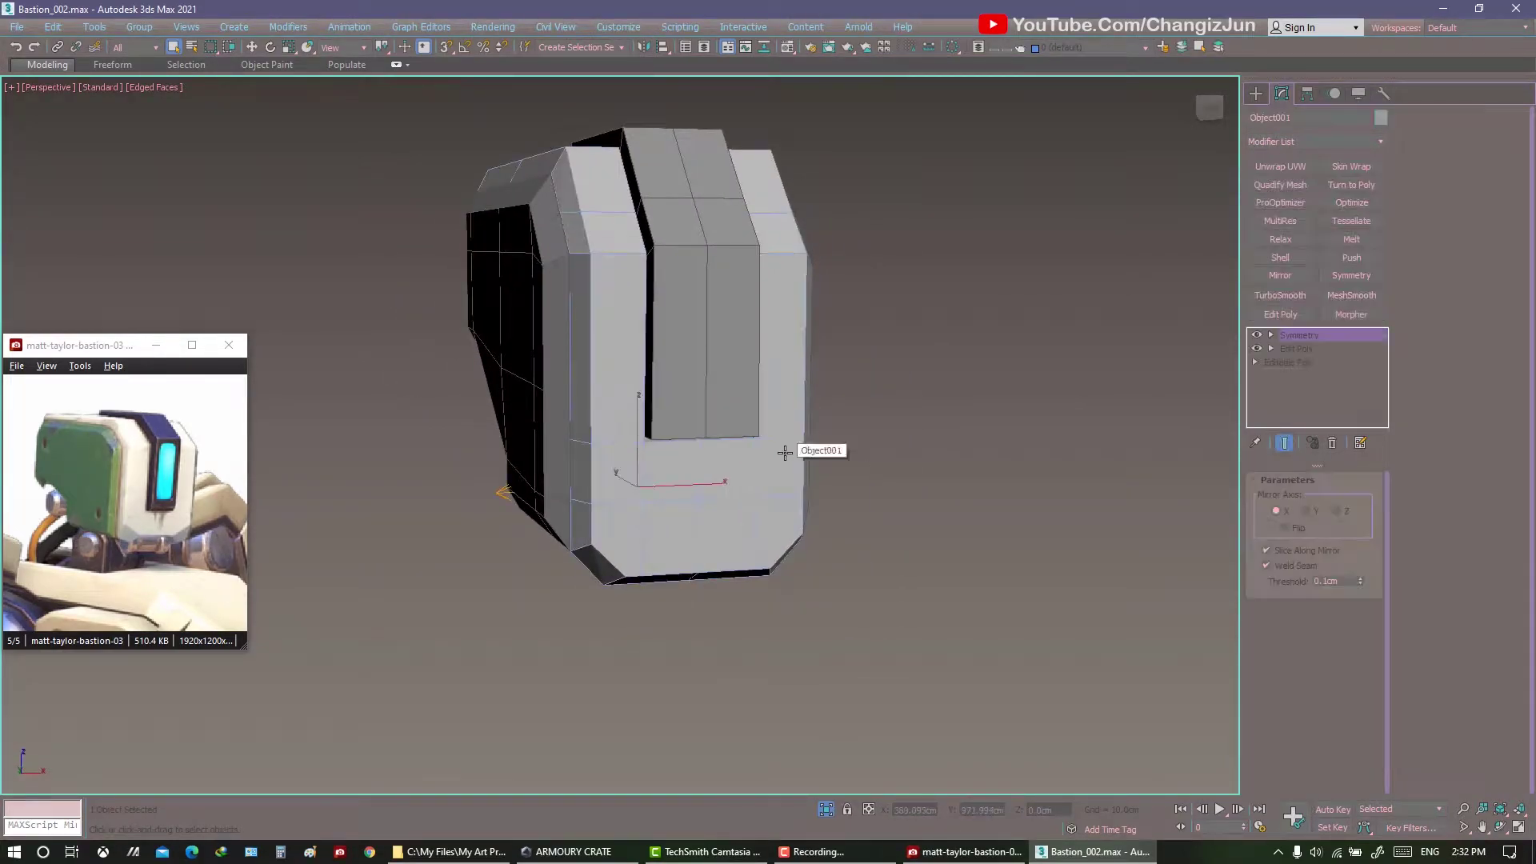
key(1)
key(F3)
alt+middle_drag(1085, 482, 853, 480)
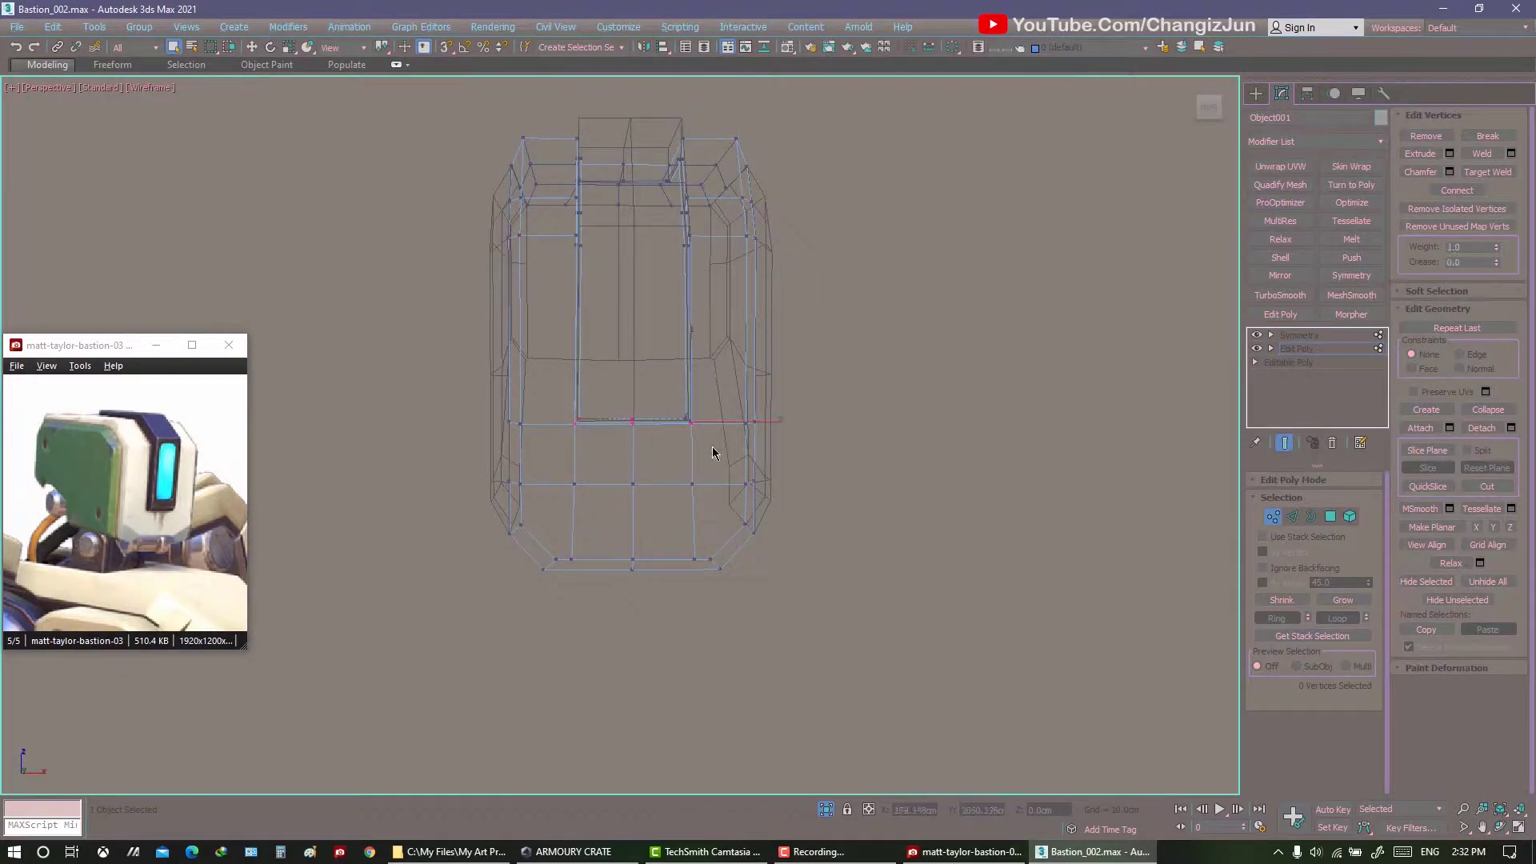
key(F3)
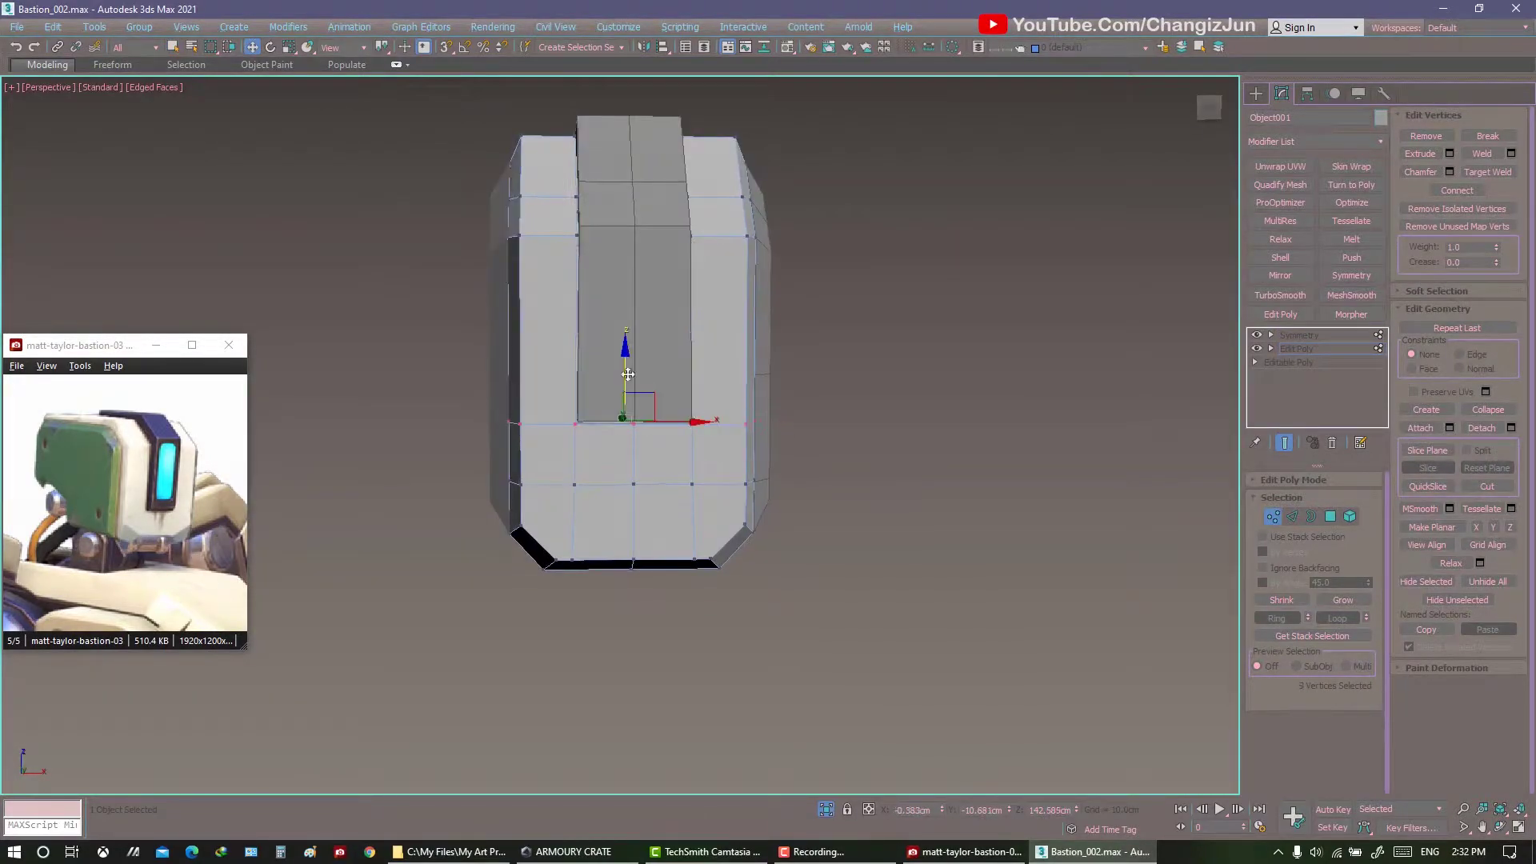
alt+middle_drag(614, 400, 674, 395)
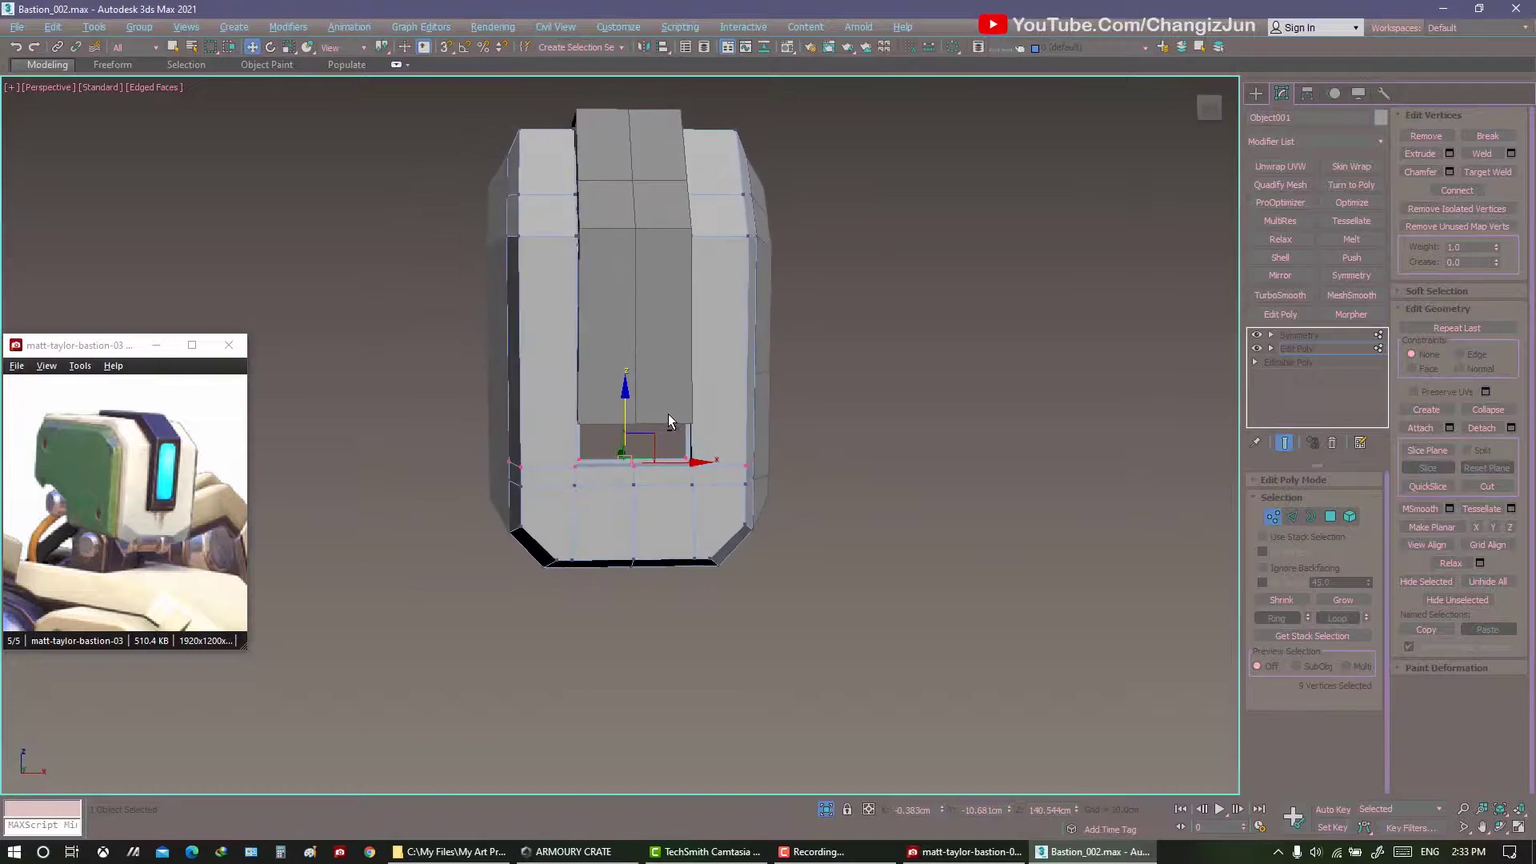
key(ctrl+d)
key(ctrl+z)
Examine the opening's bottom up close, then add another Edit Poly modifier at vertex level.
scroll(640, 384, up, 4)
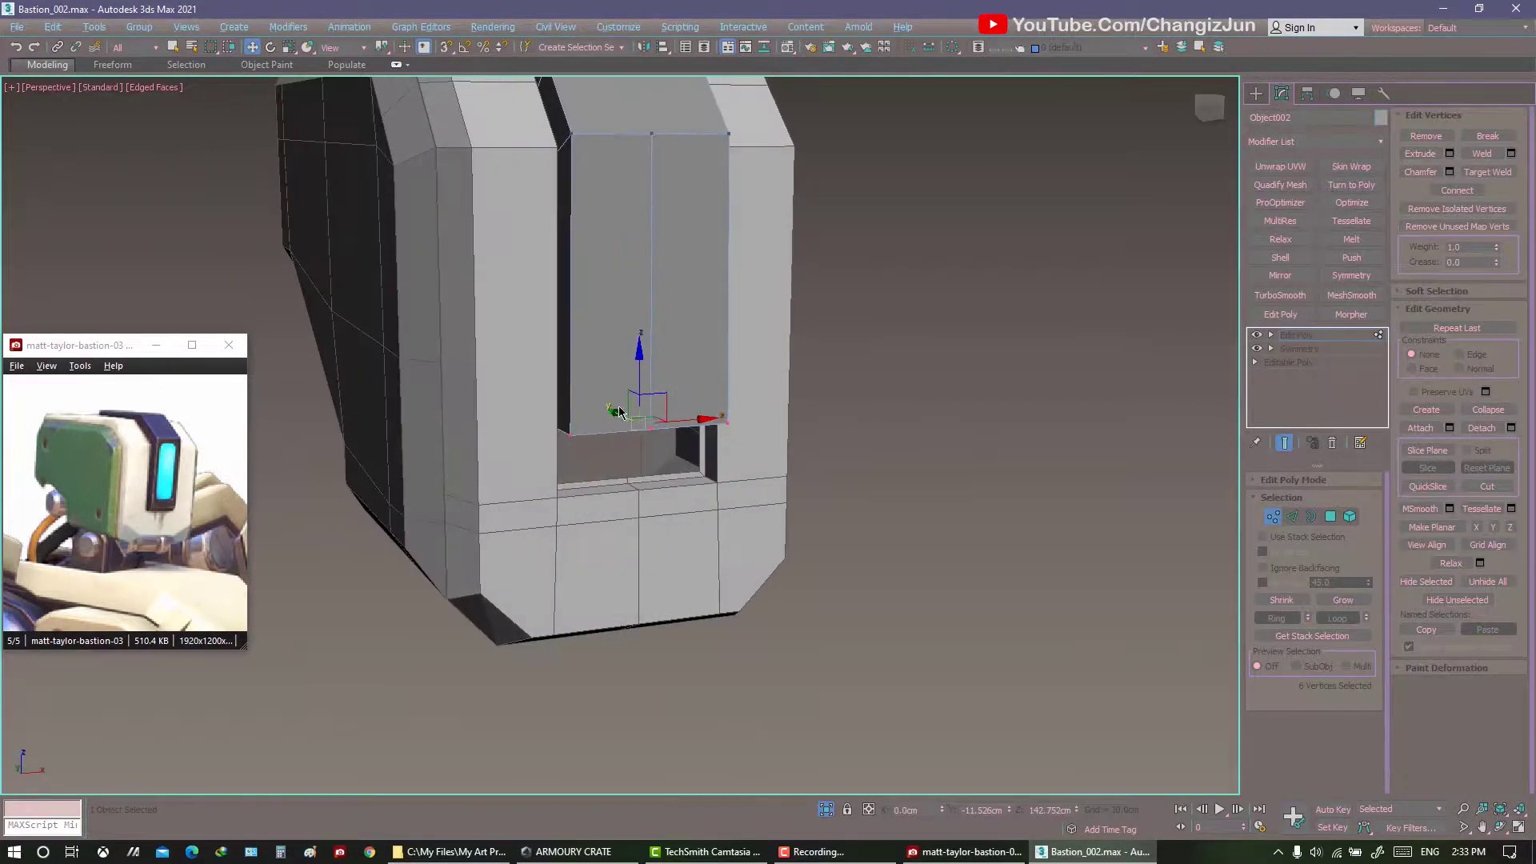
alt+middle_drag(640, 384, 663, 376)
scroll(649, 432, up, 3)
mouse_move(649, 432)
alt+middle_down()
mouse_move(676, 456)
mouse_move(997, 439)
mouse_move(1155, 507)
mouse_move(960, 438)
alt+middle_up()
scroll(678, 496, down, 5)
key(ctrl+d)
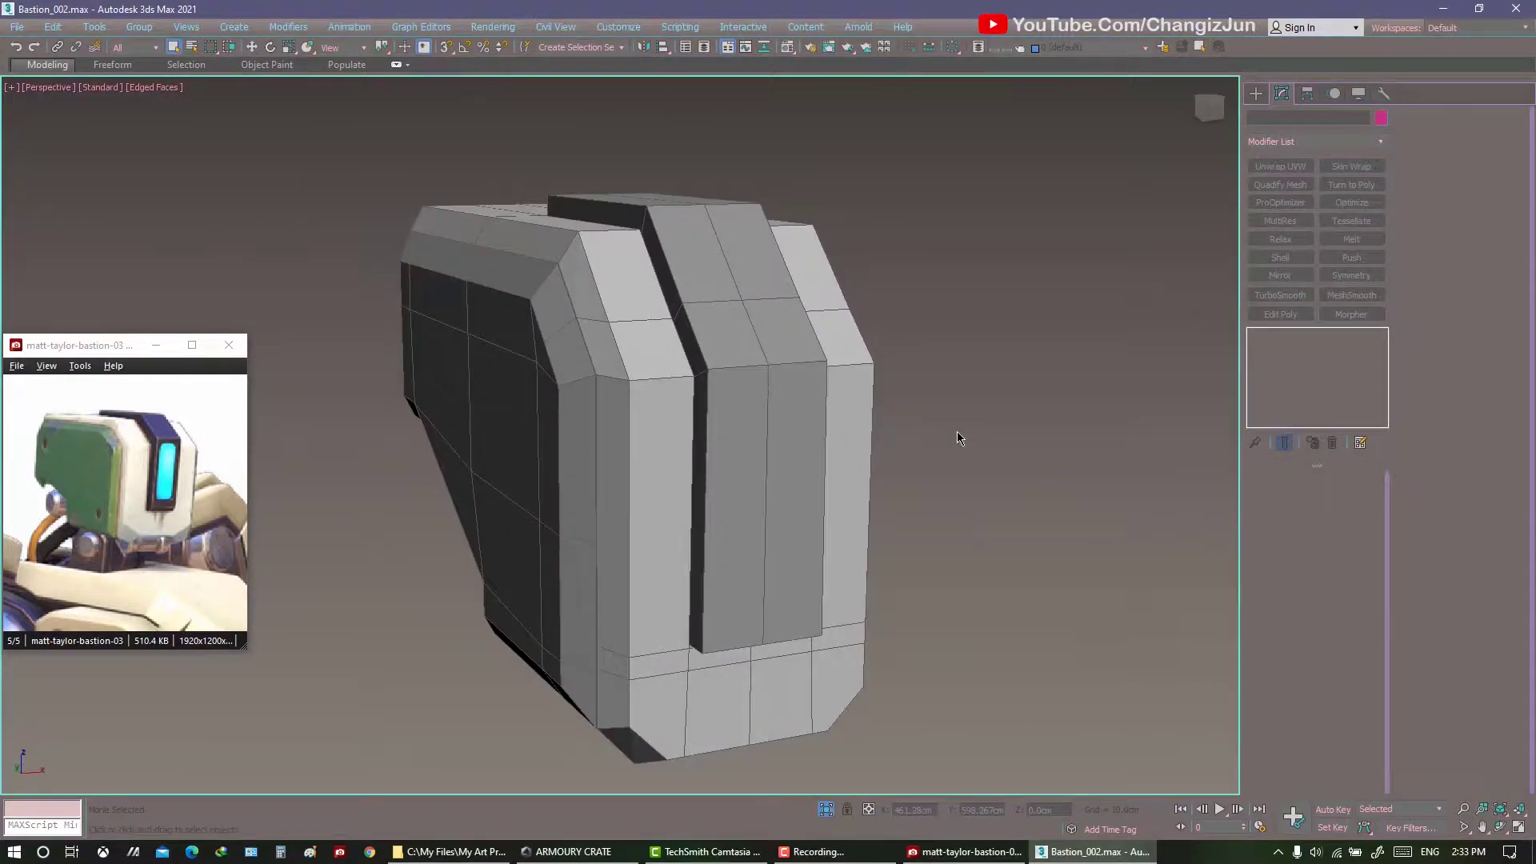
click(568, 851)
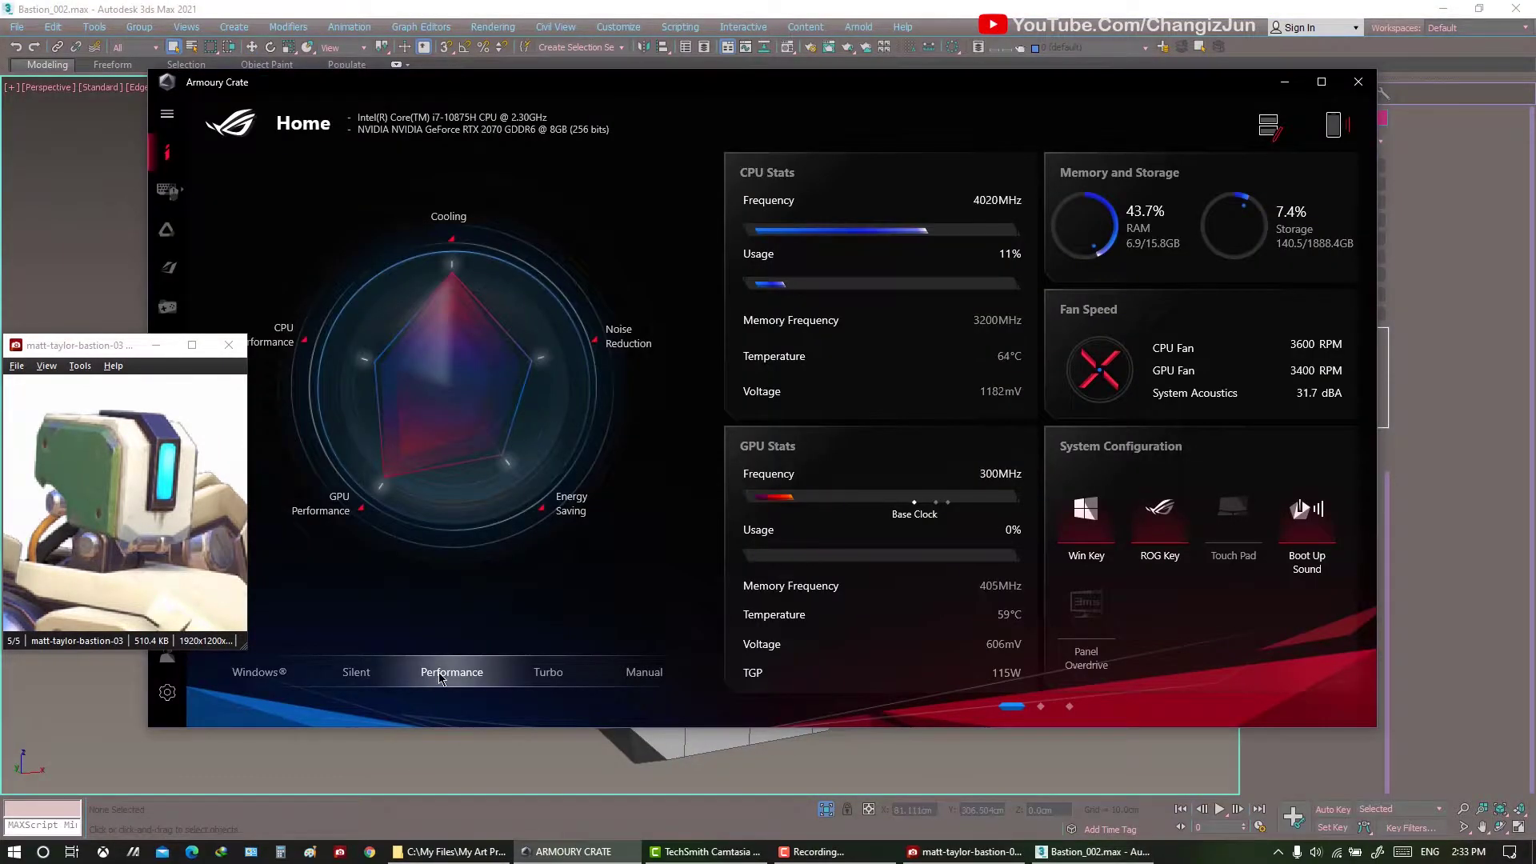
click(632, 824)
mouse_move(668, 514)
alt+middle_down()
mouse_move(685, 507)
mouse_move(705, 583)
mouse_move(694, 601)
mouse_move(943, 534)
mouse_move(928, 502)
mouse_move(864, 502)
mouse_move(883, 478)
mouse_move(1228, 364)
alt+middle_up()
click(1296, 348)
click(1279, 314)
Select and move the head's right-side vertex column, then inspect the side block's polygons.
key(1)
drag(1007, 192, 808, 636)
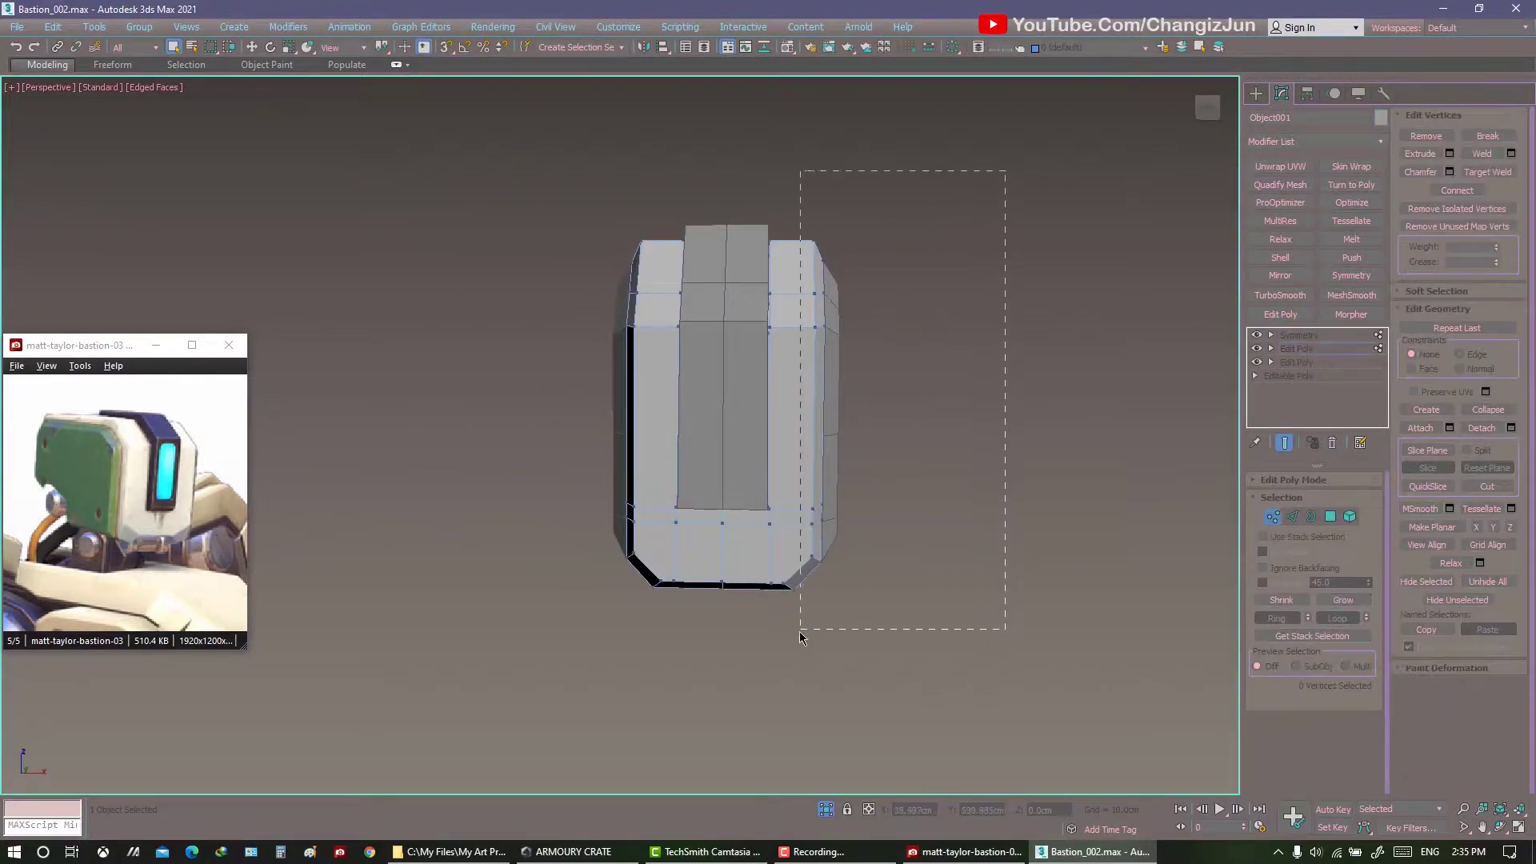
mouse_move(812, 623)
alt+middle_down()
mouse_move(798, 603)
mouse_move(861, 640)
mouse_move(856, 542)
alt+middle_up()
key(w)
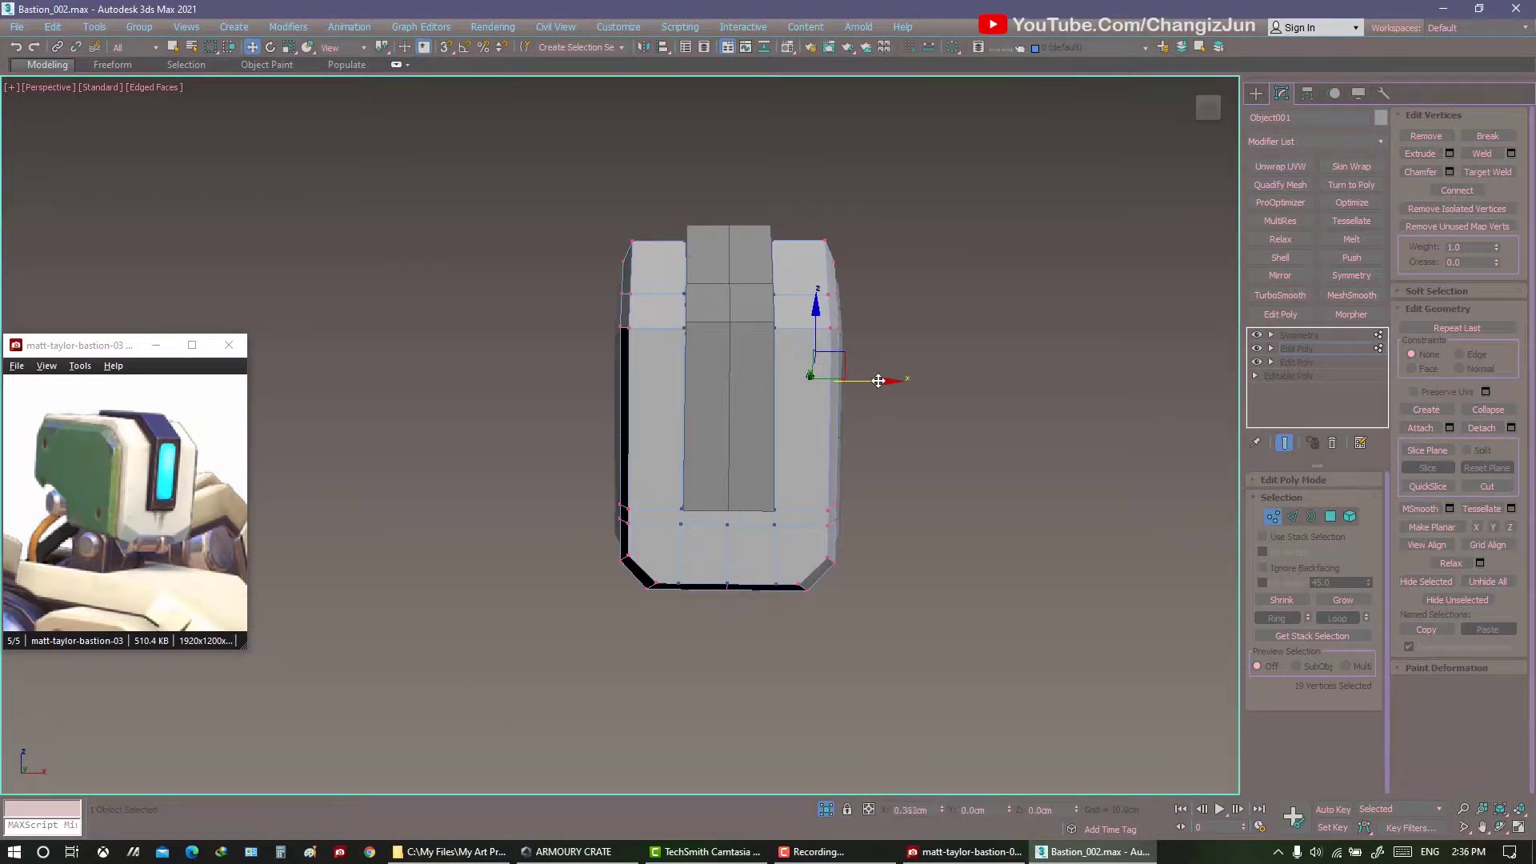
alt+middle_drag(880, 381, 885, 449)
key(4)
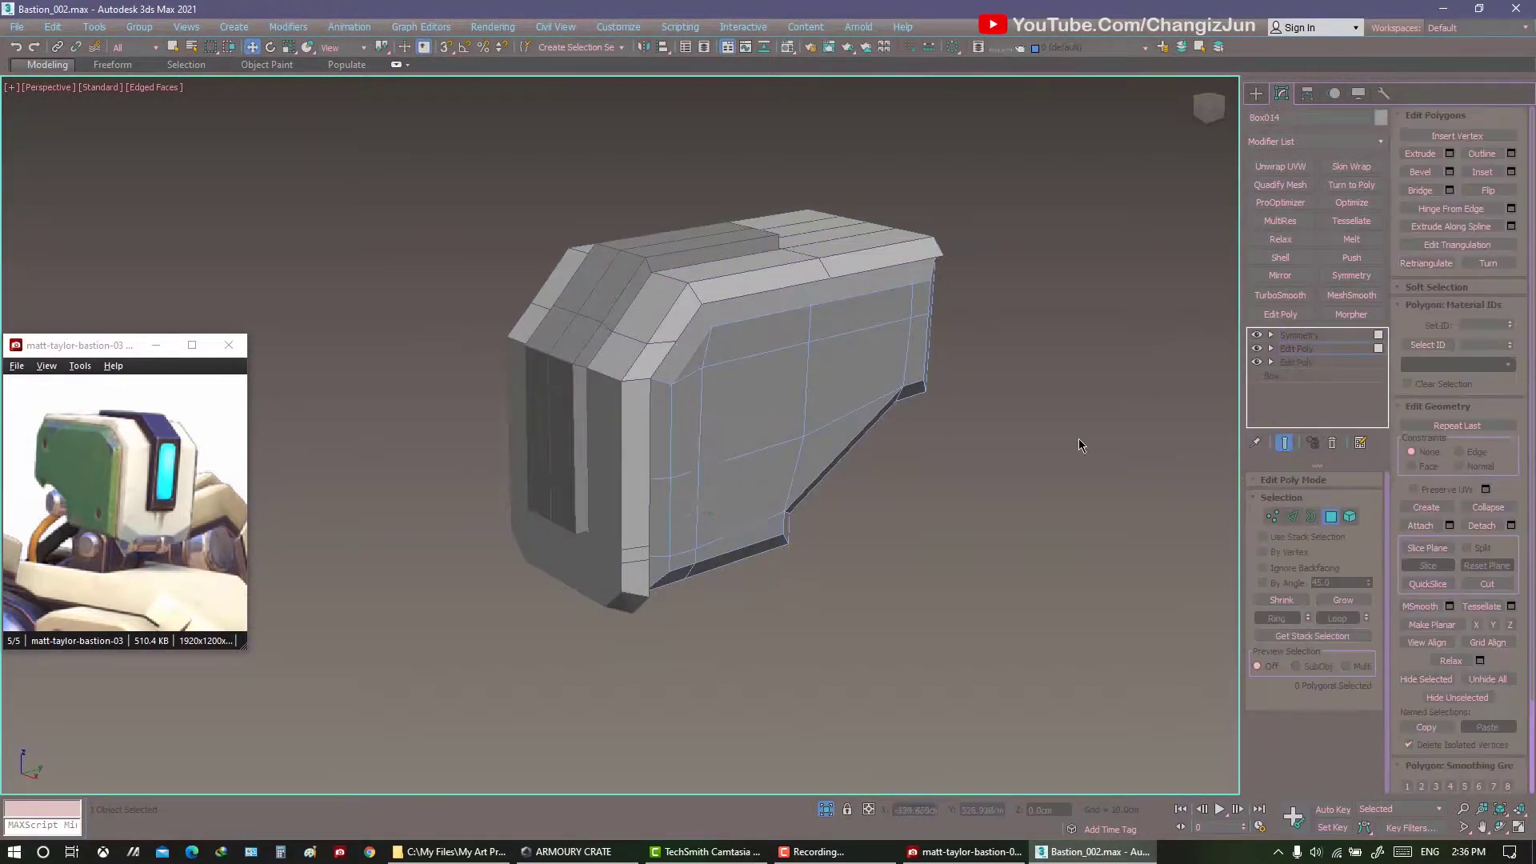
double_click(928, 364)
mouse_move(1073, 473)
alt+middle_down()
mouse_move(808, 336)
mouse_move(827, 340)
alt+middle_up()
key(4)
click(1200, 459)
Raise the head's bottom edges to heighten the bevelled base.
scroll(824, 456, up, 3)
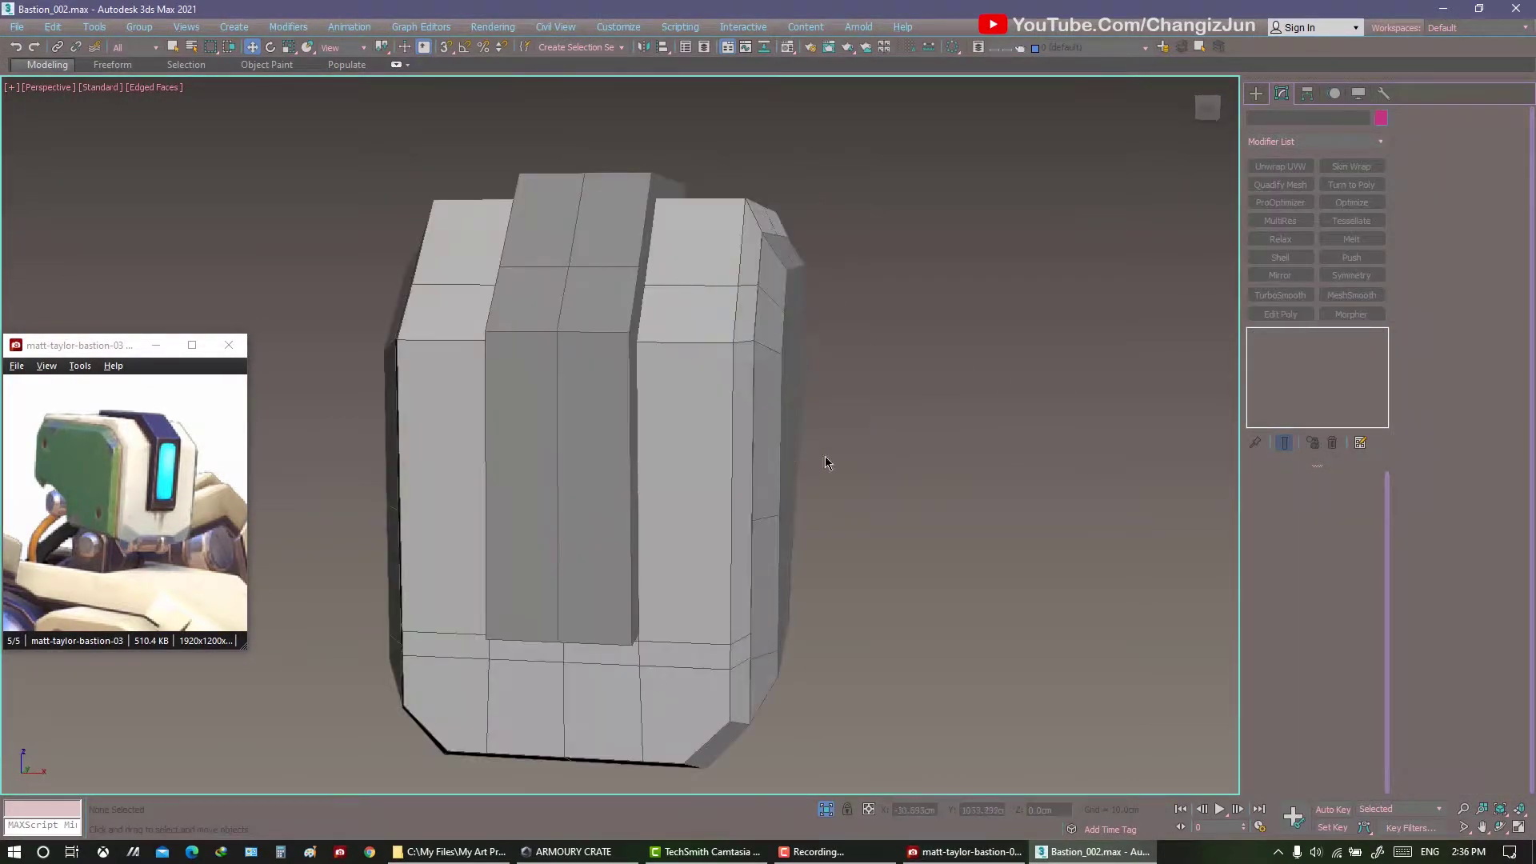
scroll(850, 441, up, 3)
middle_drag(850, 442, 842, 438)
click(842, 437)
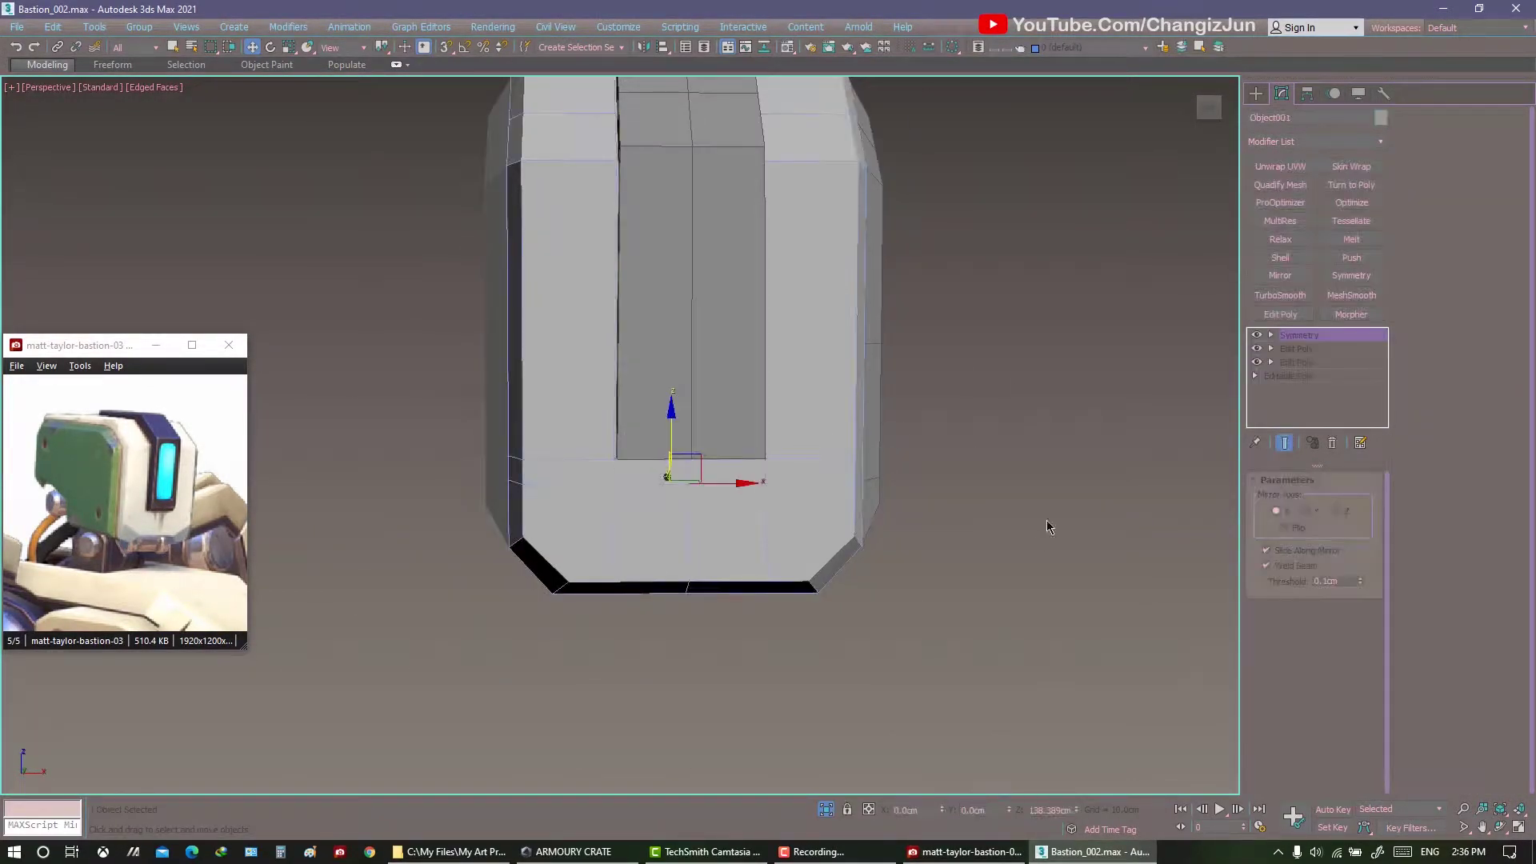
key(2)
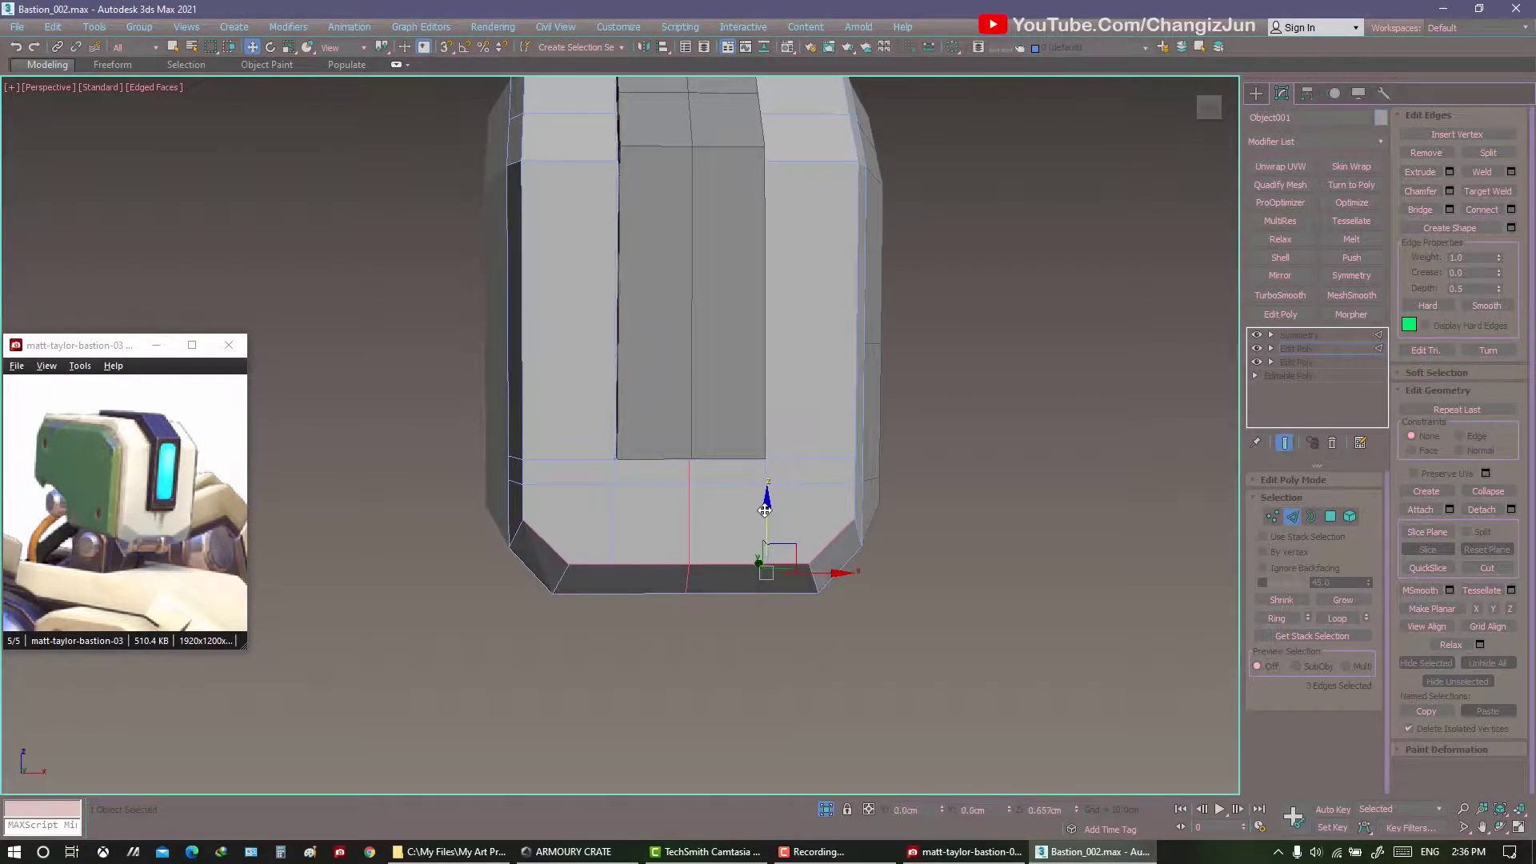
drag(765, 509, 794, 481)
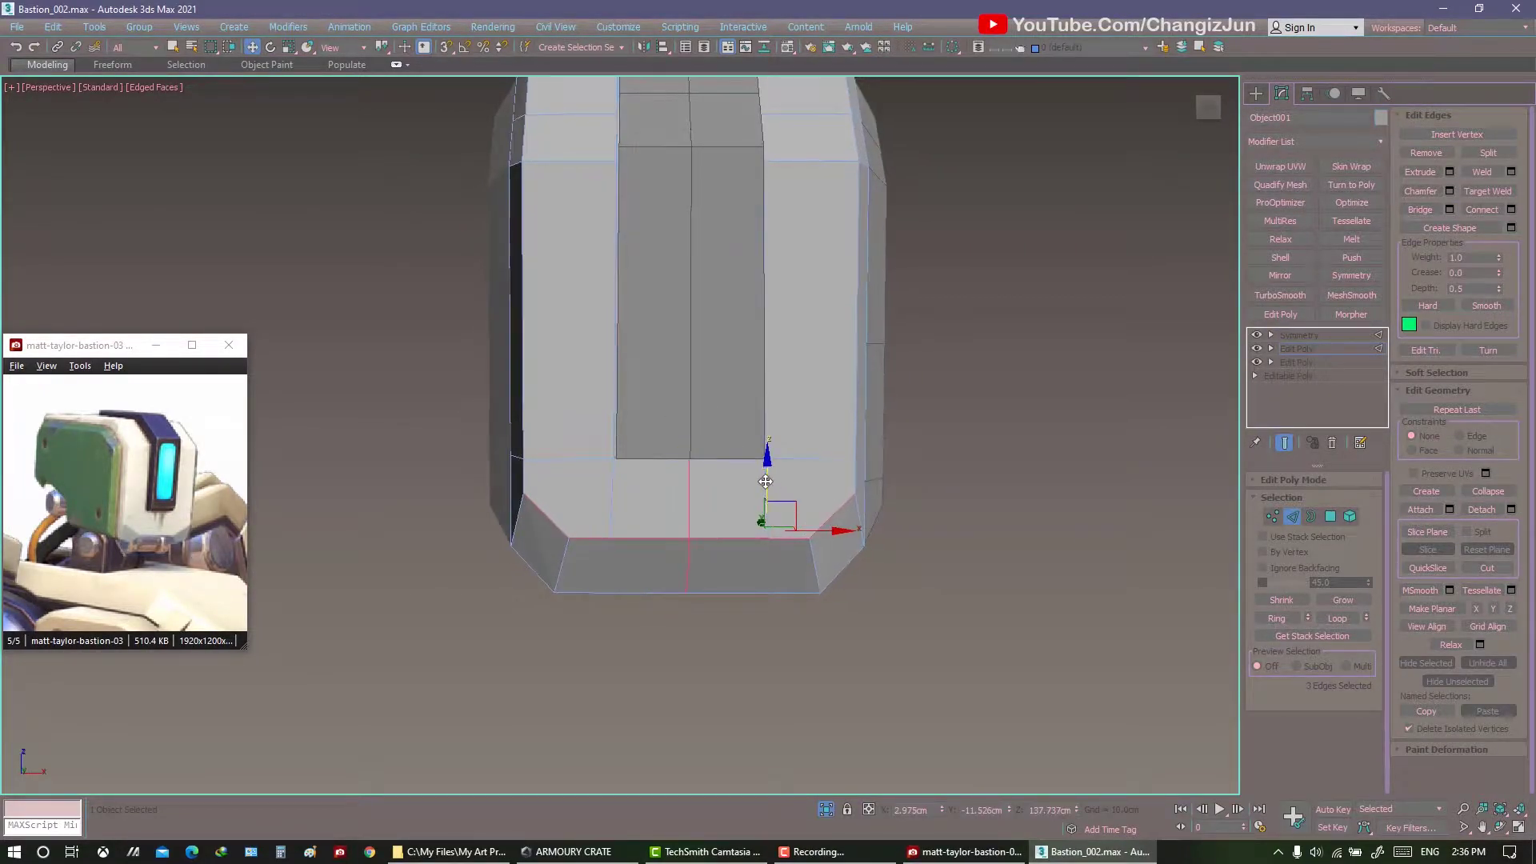
click(766, 480)
alt+middle_drag(766, 480, 795, 521)
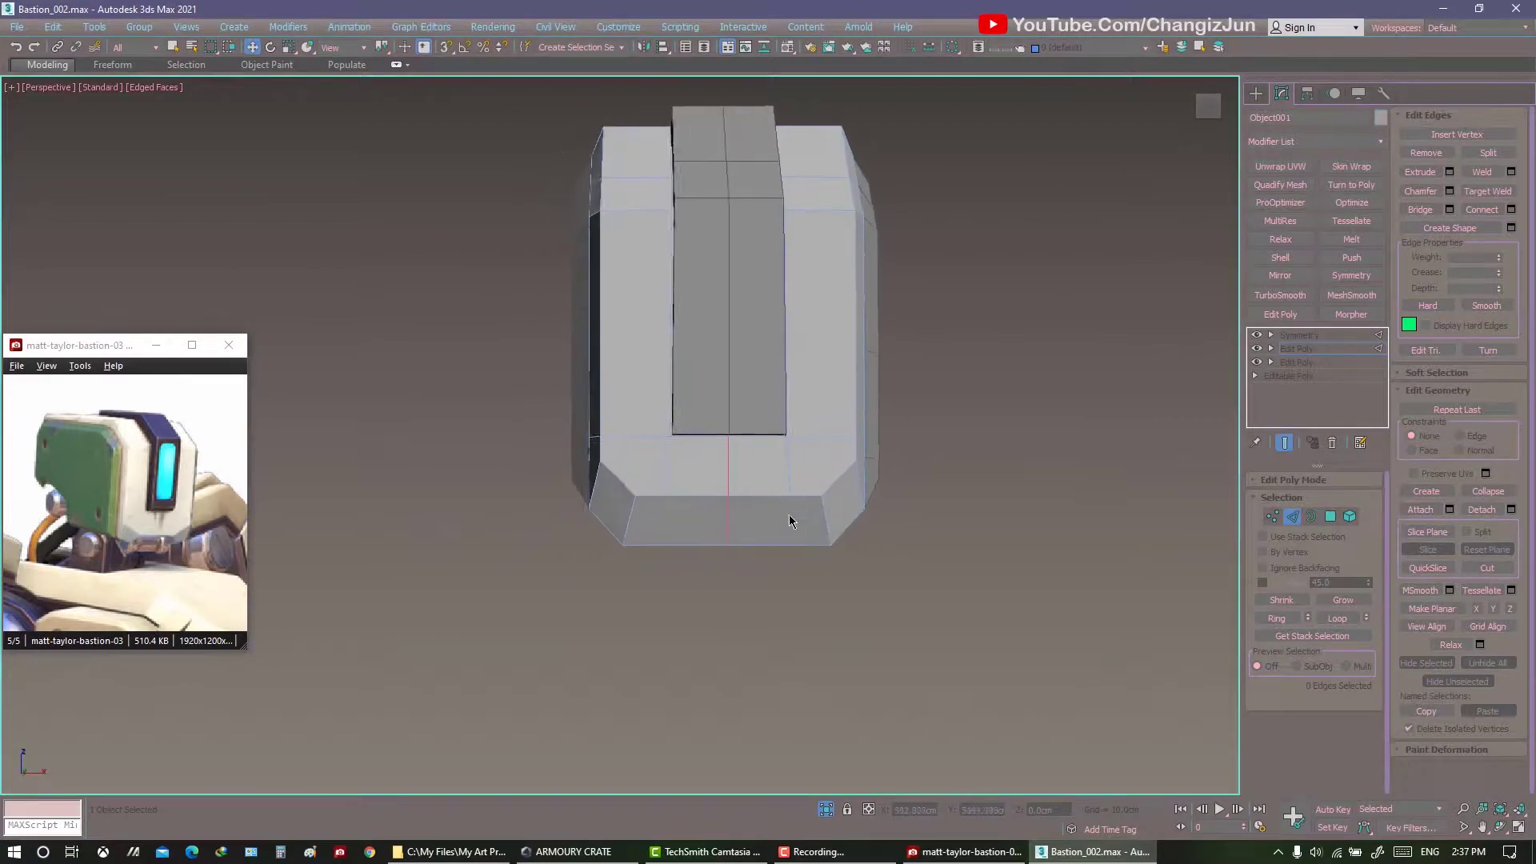
Cut new connecting edges into the bottom front of the head.
key(1)
right_click(983, 462)
click(936, 335)
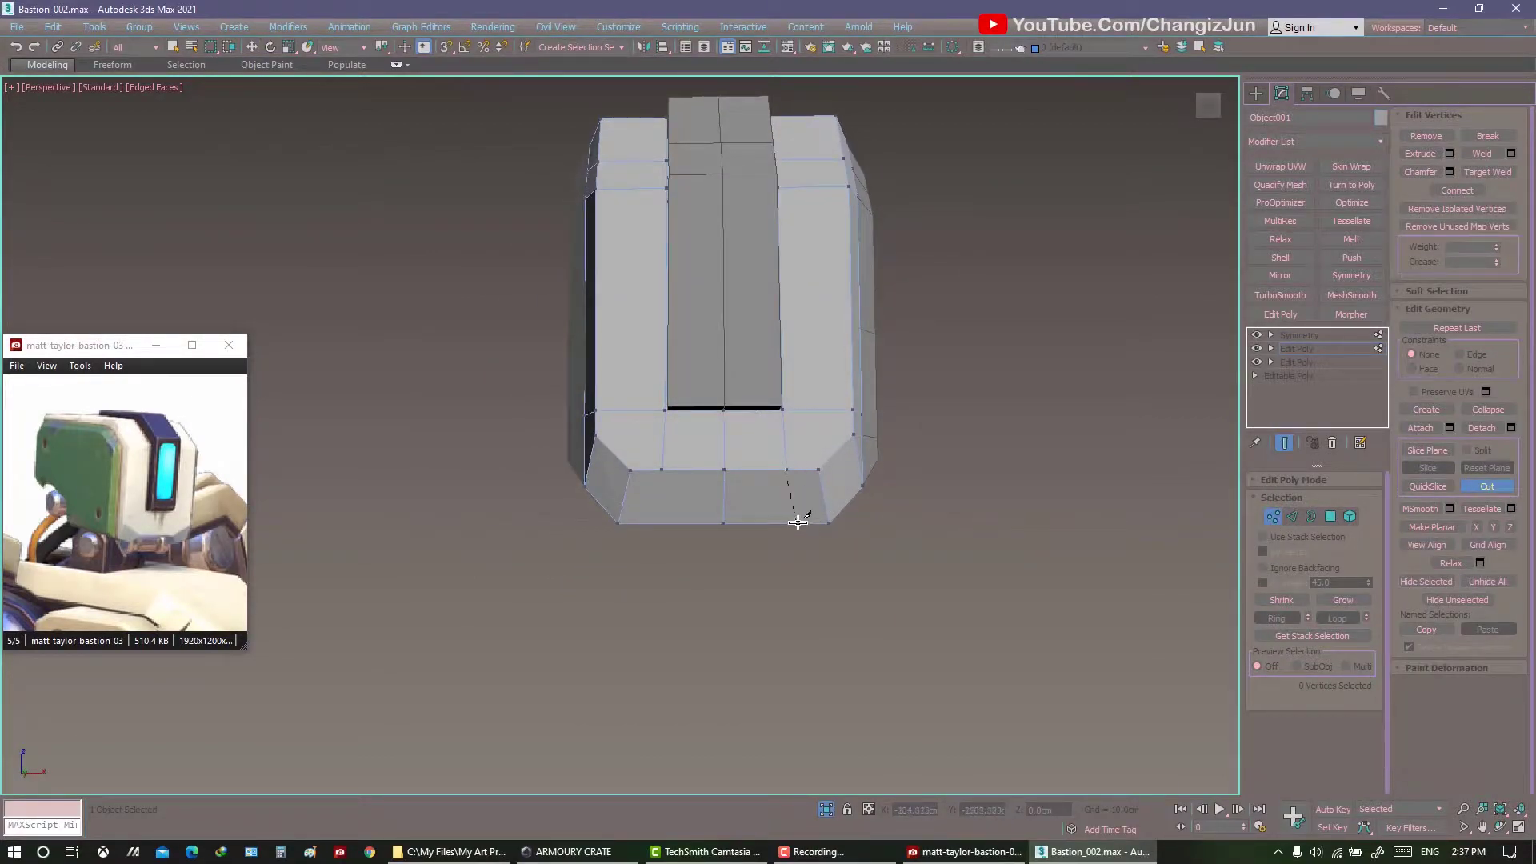
key(4)
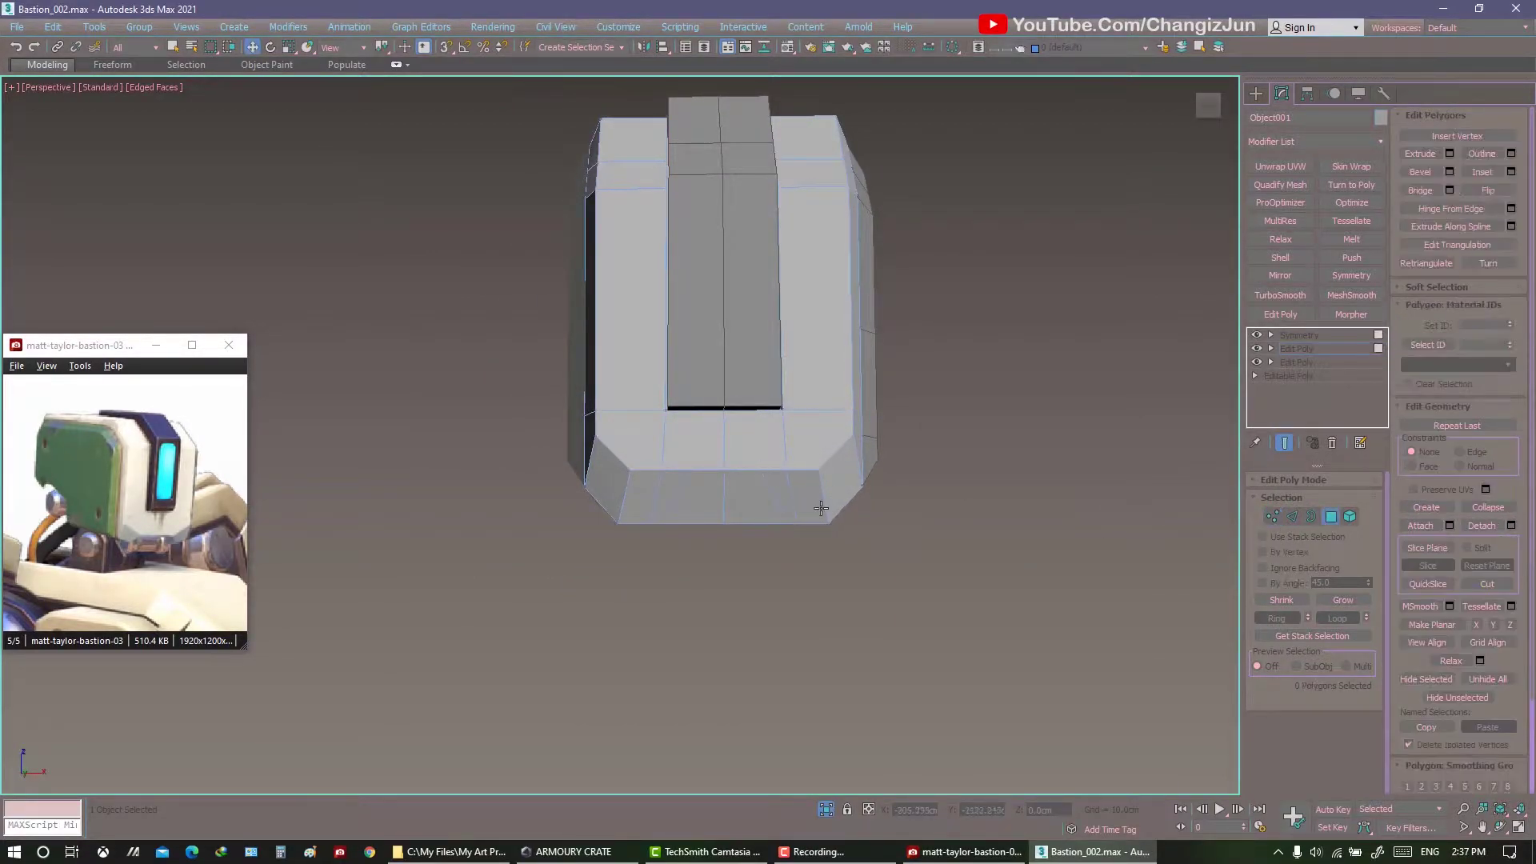
click(752, 559)
mouse_move(751, 558)
alt+middle_down()
mouse_move(840, 538)
mouse_move(790, 550)
mouse_move(800, 596)
mouse_move(767, 600)
mouse_move(857, 624)
mouse_move(824, 587)
mouse_move(944, 583)
mouse_move(977, 520)
mouse_move(956, 494)
mouse_move(978, 529)
mouse_move(792, 511)
alt+middle_up()
key(q)
scroll(790, 550, up, 3)
scroll(790, 550, down, 3)
scroll(863, 624, up, 4)
Reselect the head in edge mode and zoom toward its base.
key(2)
key(w)
key(q)
click(943, 586)
click(977, 529)
scroll(753, 505, down, 3)
scroll(792, 512, up, 3)
click(790, 508)
click(1287, 518)
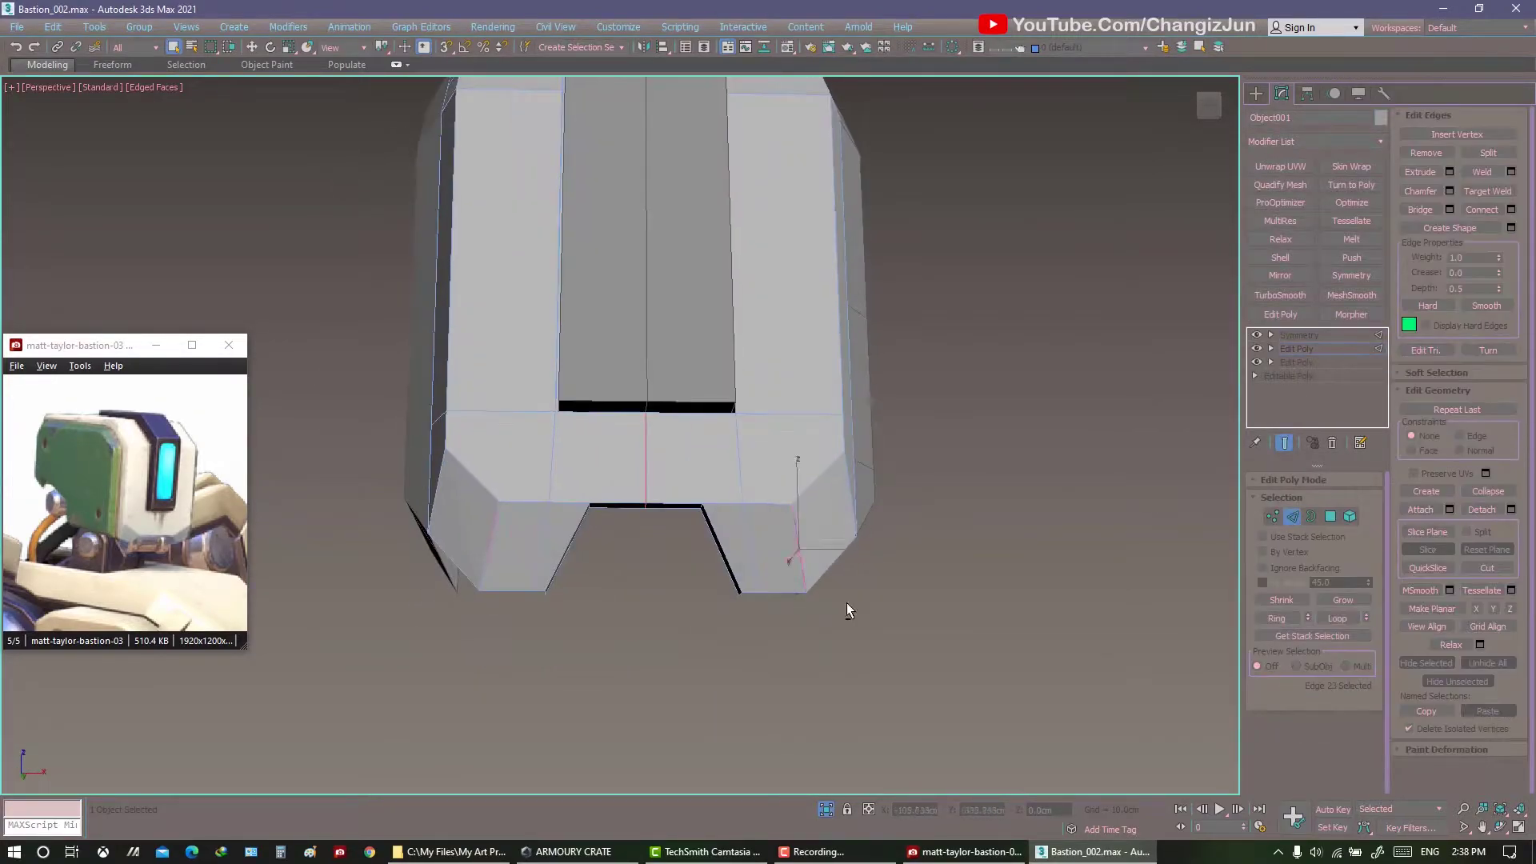
mouse_move(851, 603)
alt+middle_down()
mouse_move(900, 566)
mouse_move(824, 477)
mouse_move(1224, 507)
alt+middle_up()
Select the base edge loop and reposition two corner vertices to form the notch.
double_click(824, 477)
right_click(1167, 458)
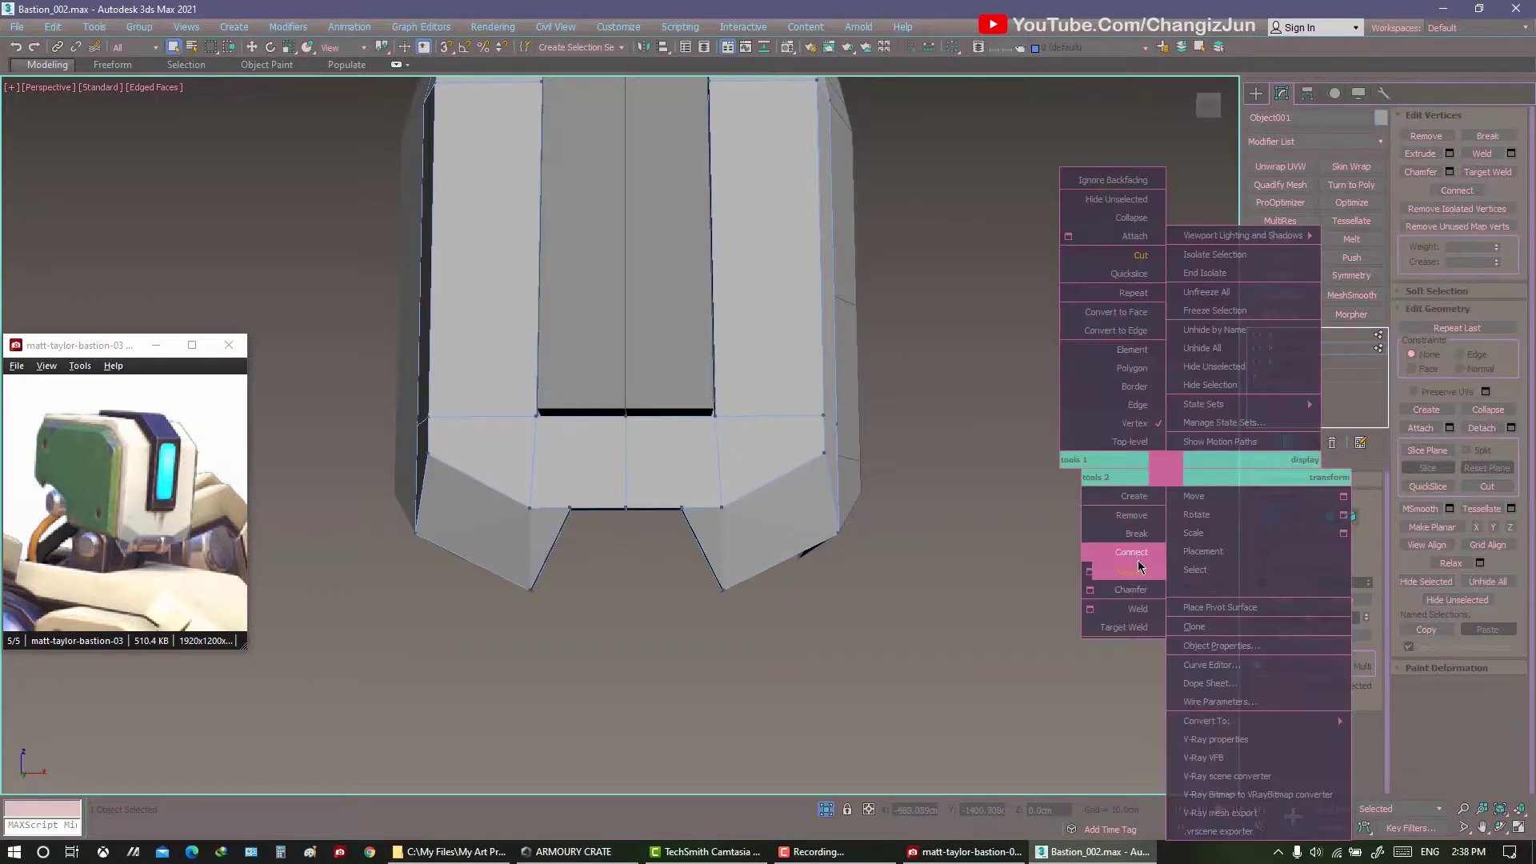
click(1128, 559)
mouse_move(704, 515)
alt+middle_down()
mouse_move(903, 559)
mouse_move(788, 497)
mouse_move(816, 550)
alt+middle_up()
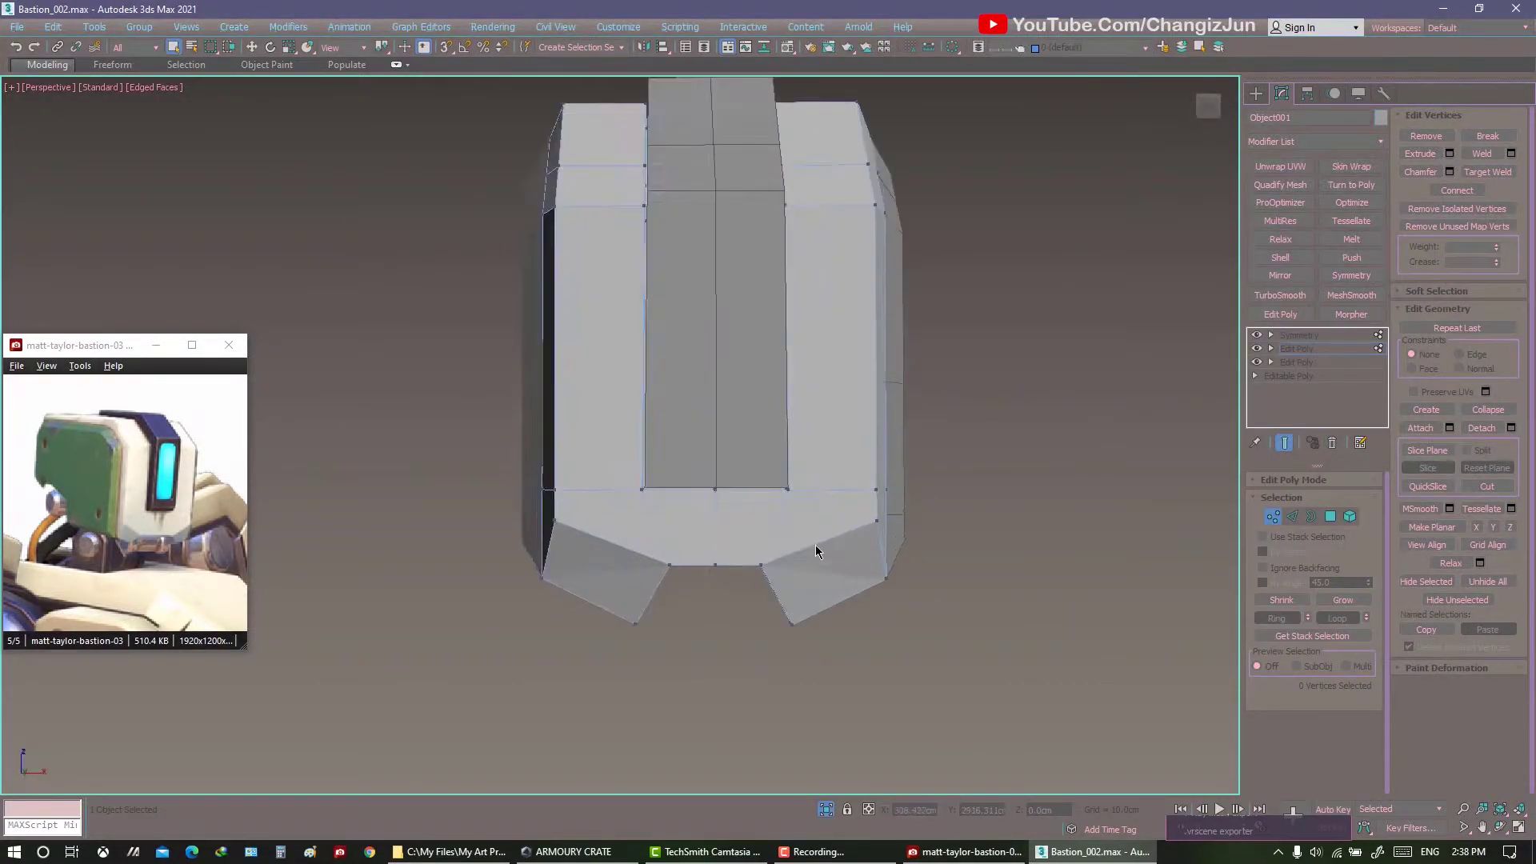
drag(815, 621, 810, 632)
key(w)
mouse_move(781, 624)
alt+middle_down()
mouse_move(775, 564)
mouse_move(795, 610)
mouse_move(763, 606)
mouse_move(757, 593)
mouse_move(984, 621)
alt+middle_up()
Set the scale transform to the object's local axes for the base polygons.
key(4)
key(r)
alt+middle_drag(968, 543, 832, 540)
right_click(831, 540)
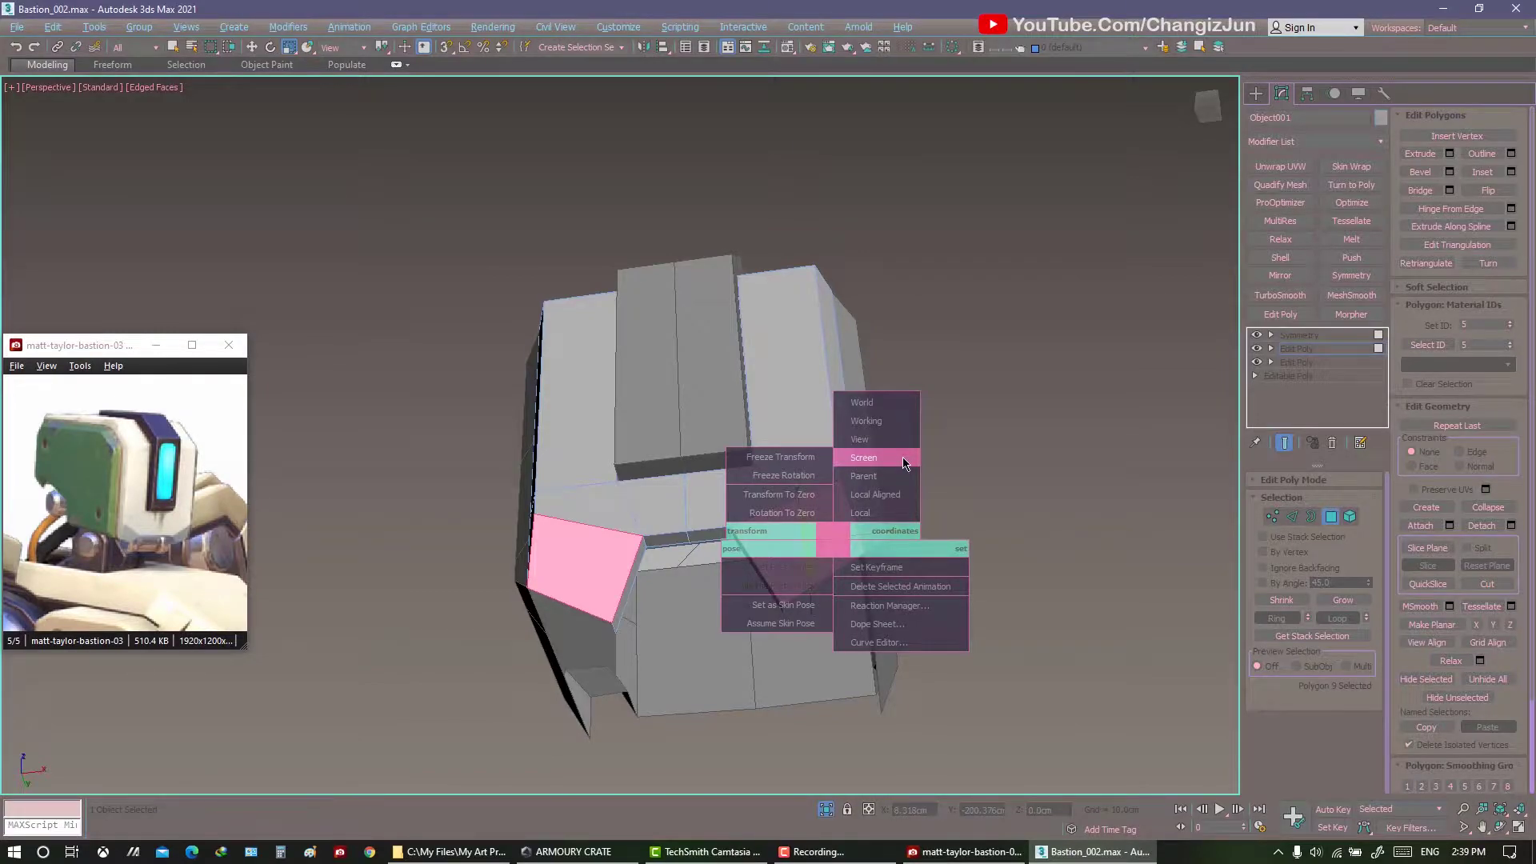
click(860, 512)
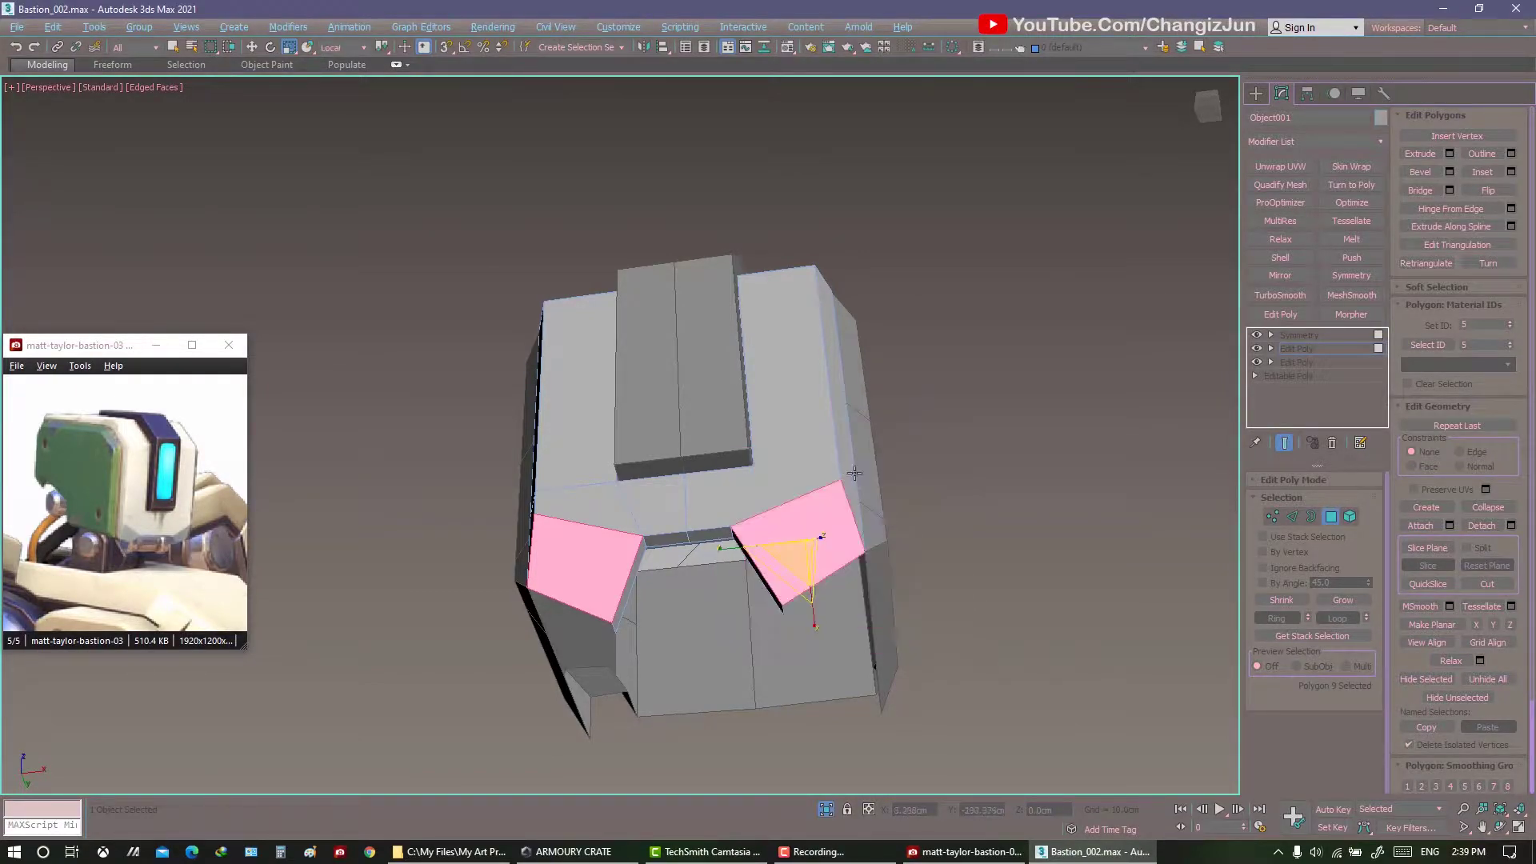
alt+middle_drag(860, 513, 774, 606)
mouse_move(806, 521)
alt+middle_down()
mouse_move(895, 574)
mouse_move(814, 491)
mouse_move(851, 446)
mouse_move(802, 497)
alt+middle_up()
Adjust the four lower tab vertices at the base, then deselect the head.
key(q)
click(895, 574)
click(778, 491)
click(1311, 349)
key(w)
ctrl+click(772, 541)
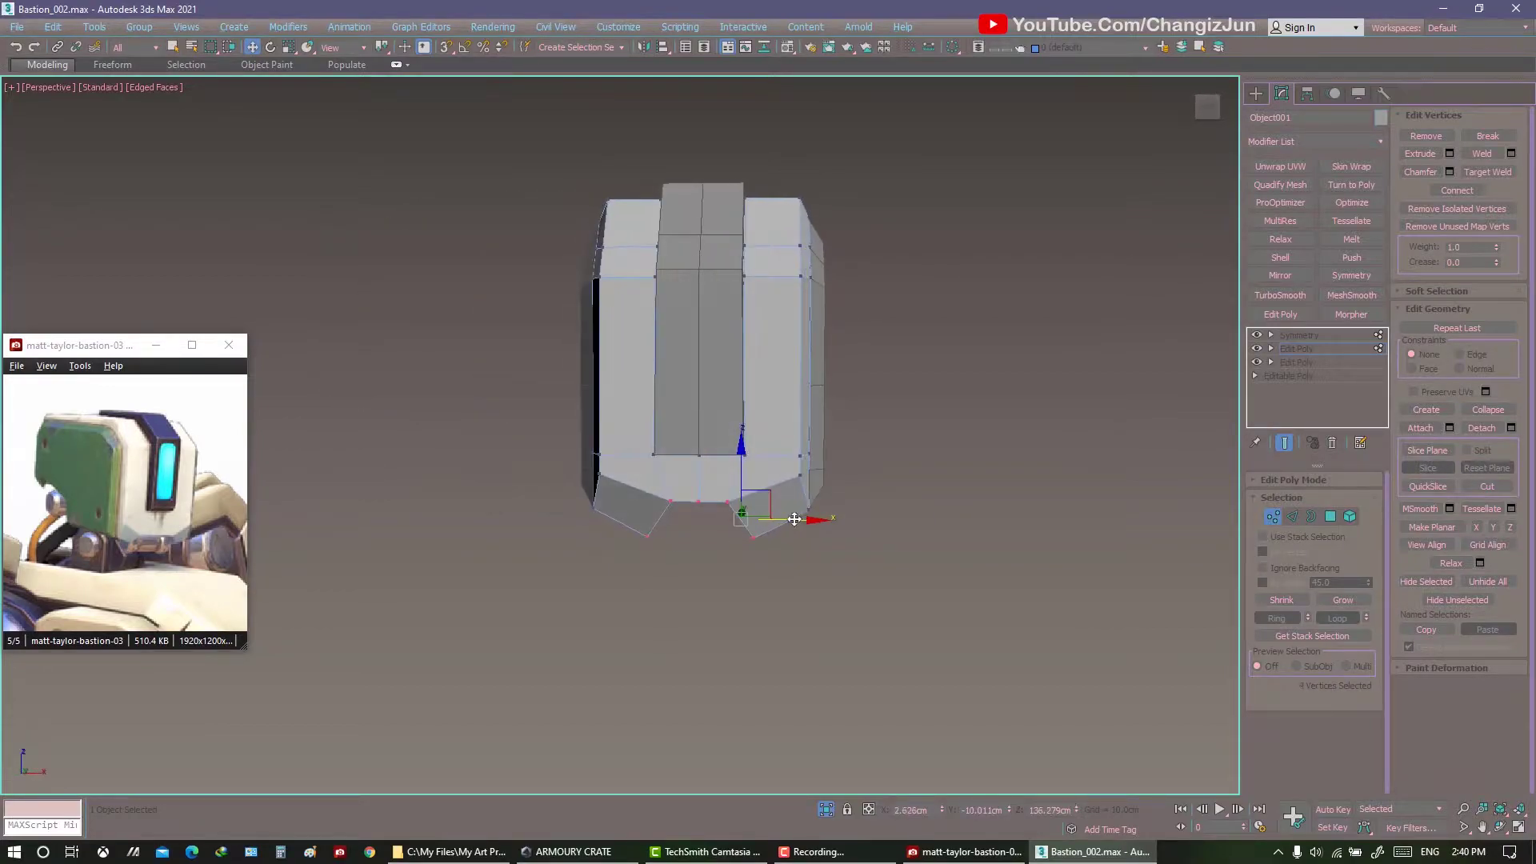
key(q)
click(831, 559)
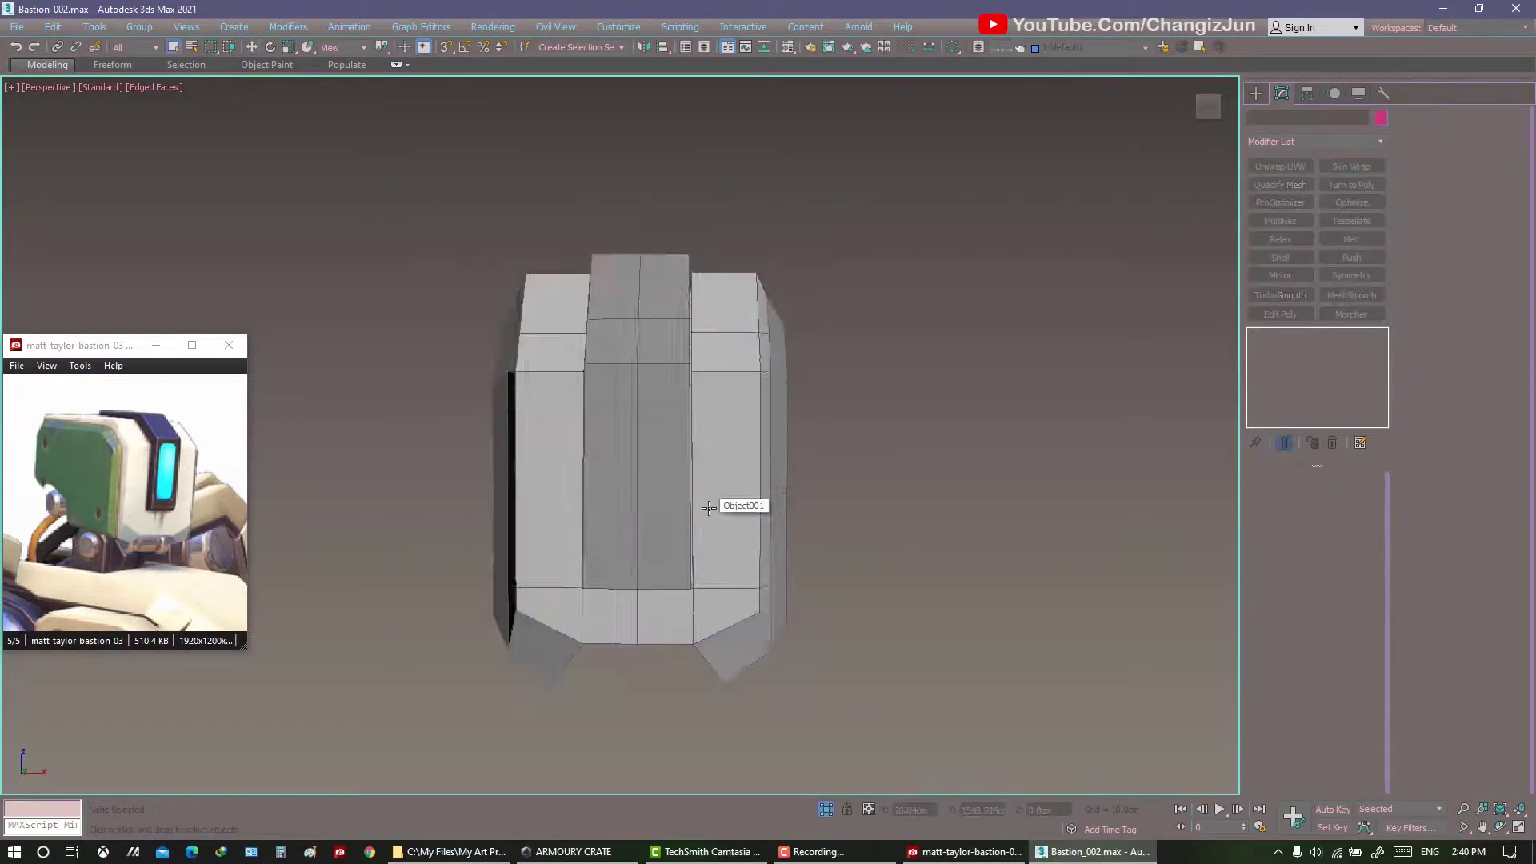
alt+middle_drag(710, 506, 774, 524)
Zoom the ACDSee reference onto Bastion's high-poly head, then restore the small viewer.
click(218, 533)
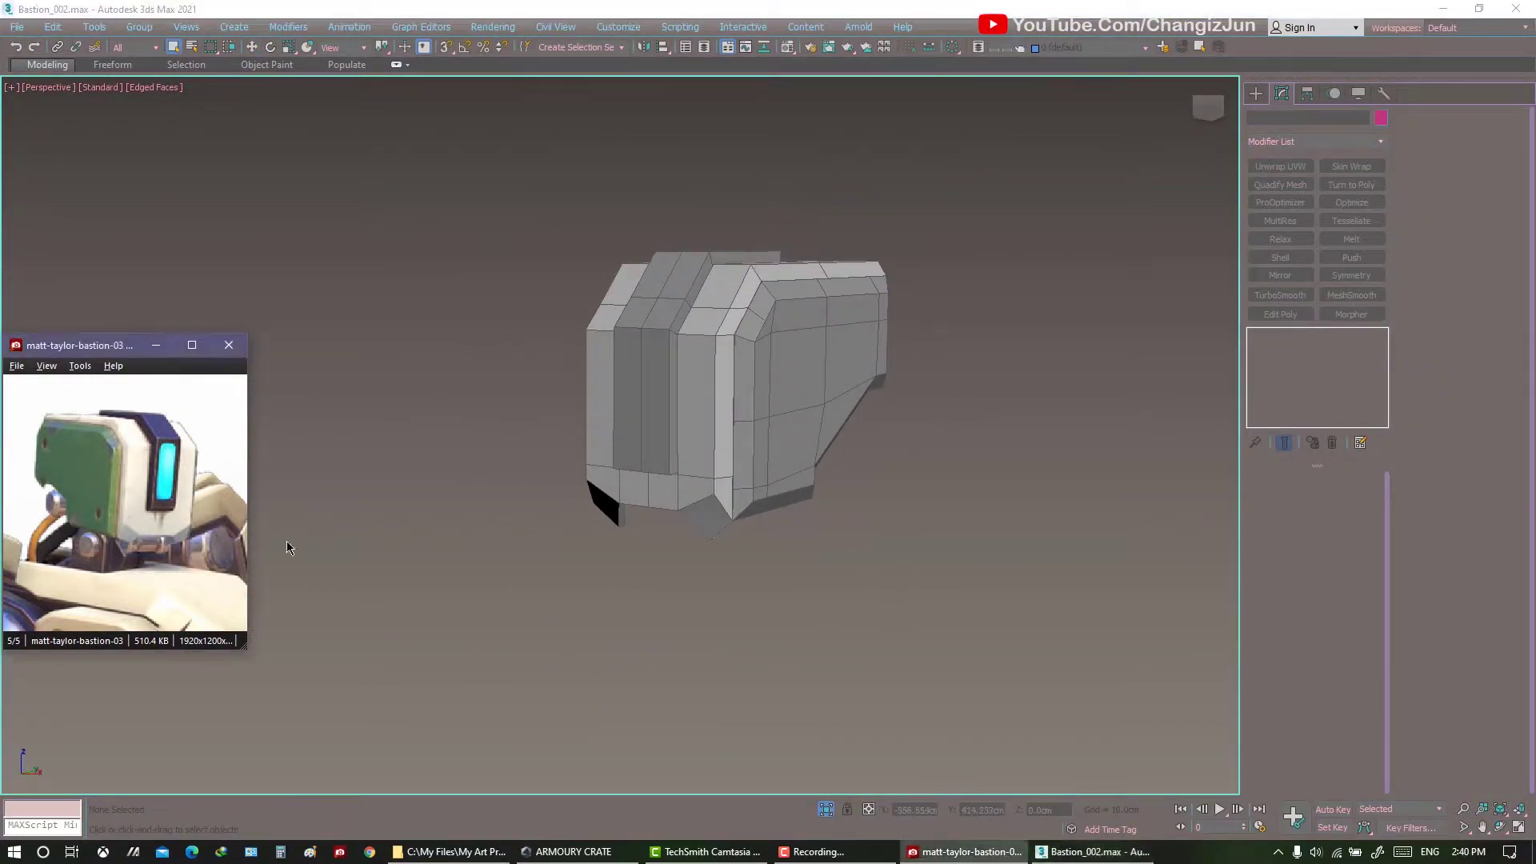
click(195, 346)
scroll(524, 463, up, 1)
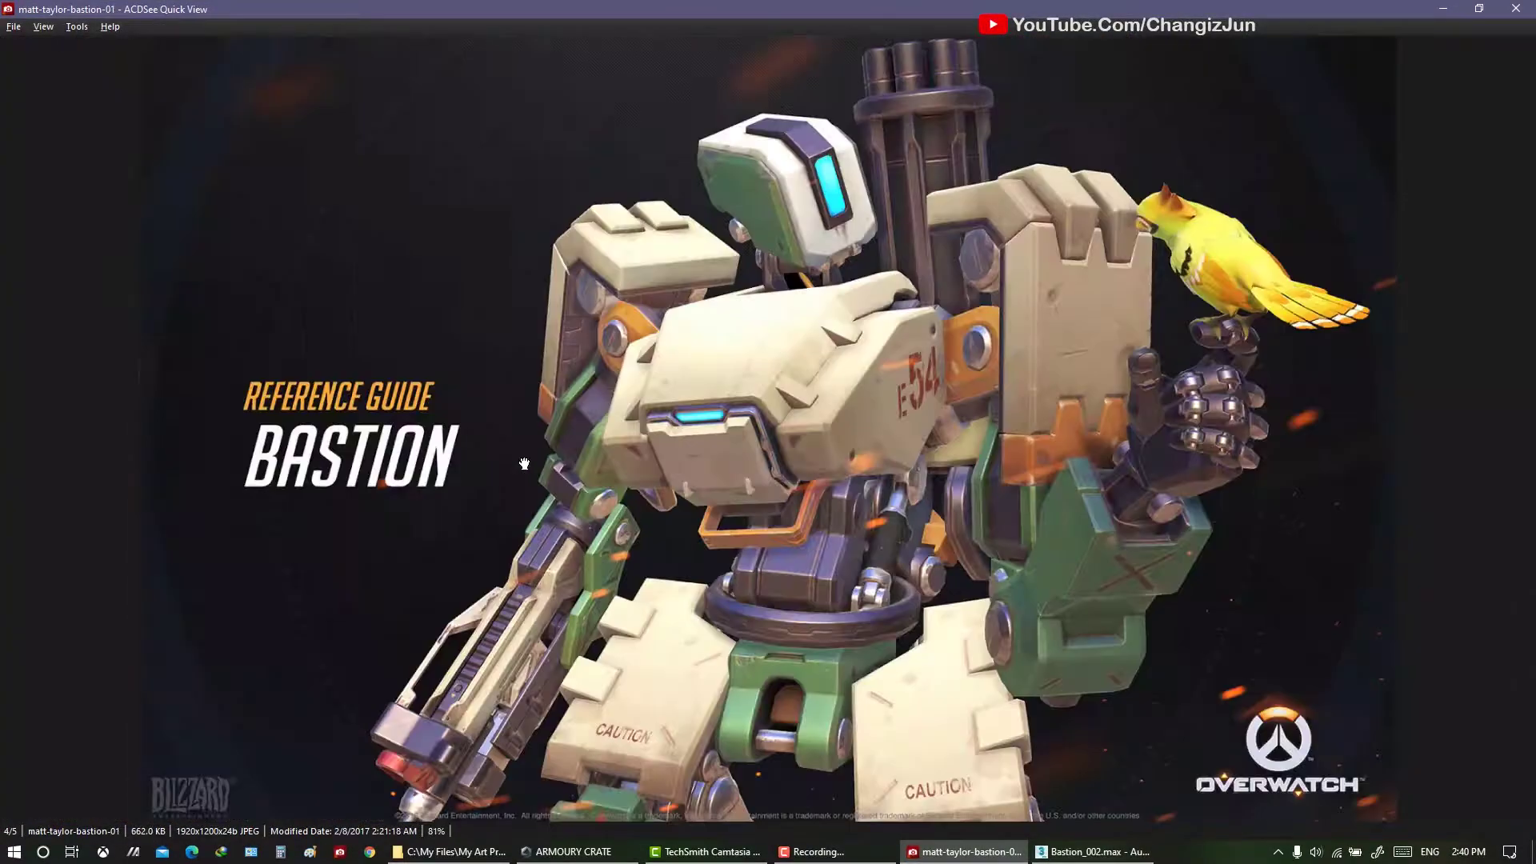
scroll(524, 463, up, 1)
scroll(524, 463, up, 1)
scroll(524, 464, down, 1)
ctrl+scroll(524, 463, up, 2)
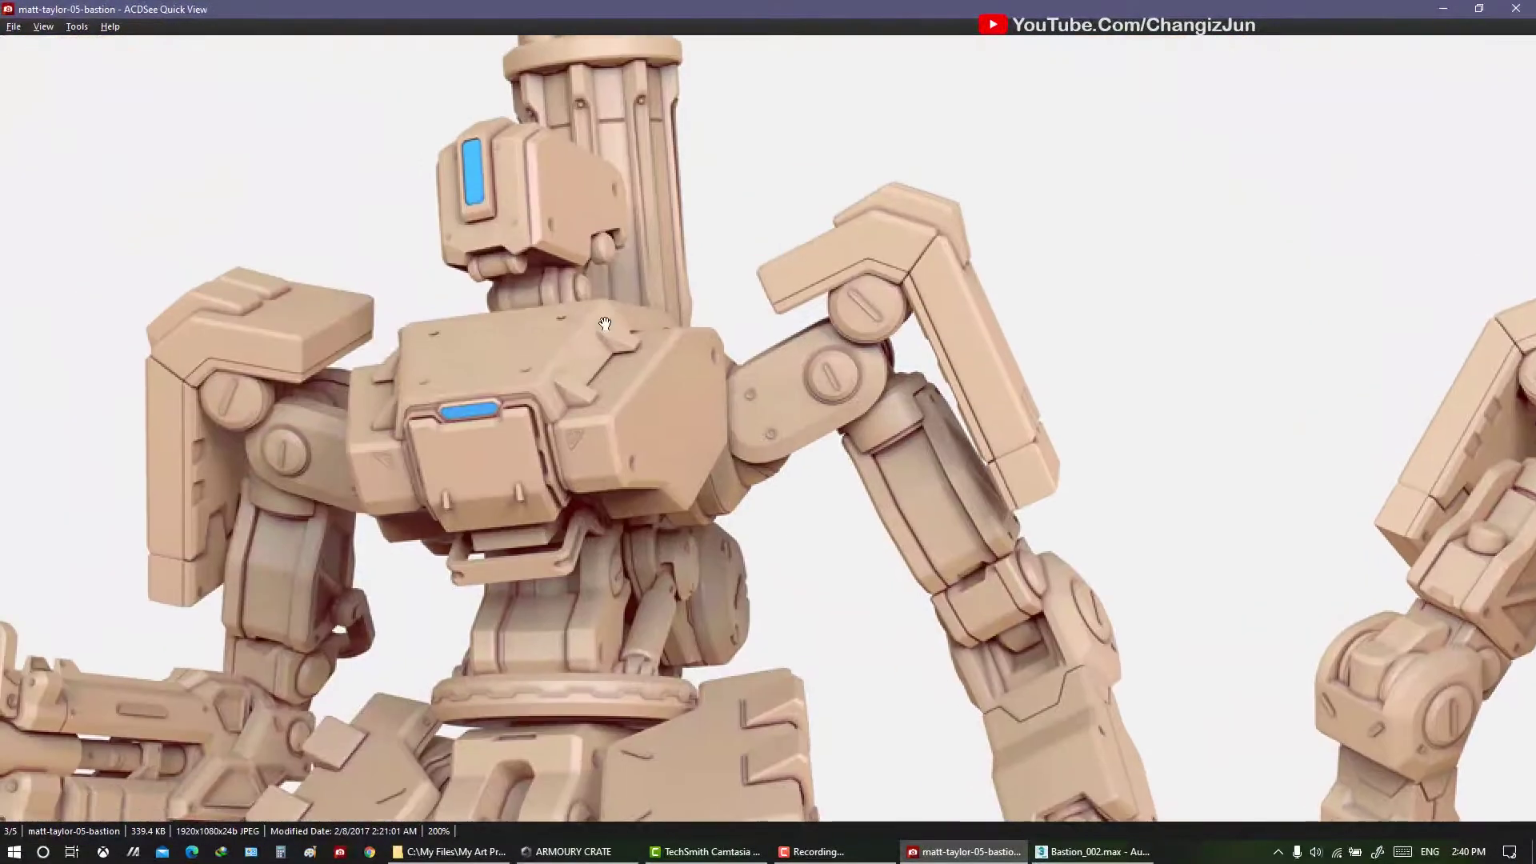
drag(524, 463, 553, 598)
double_click(140, 504)
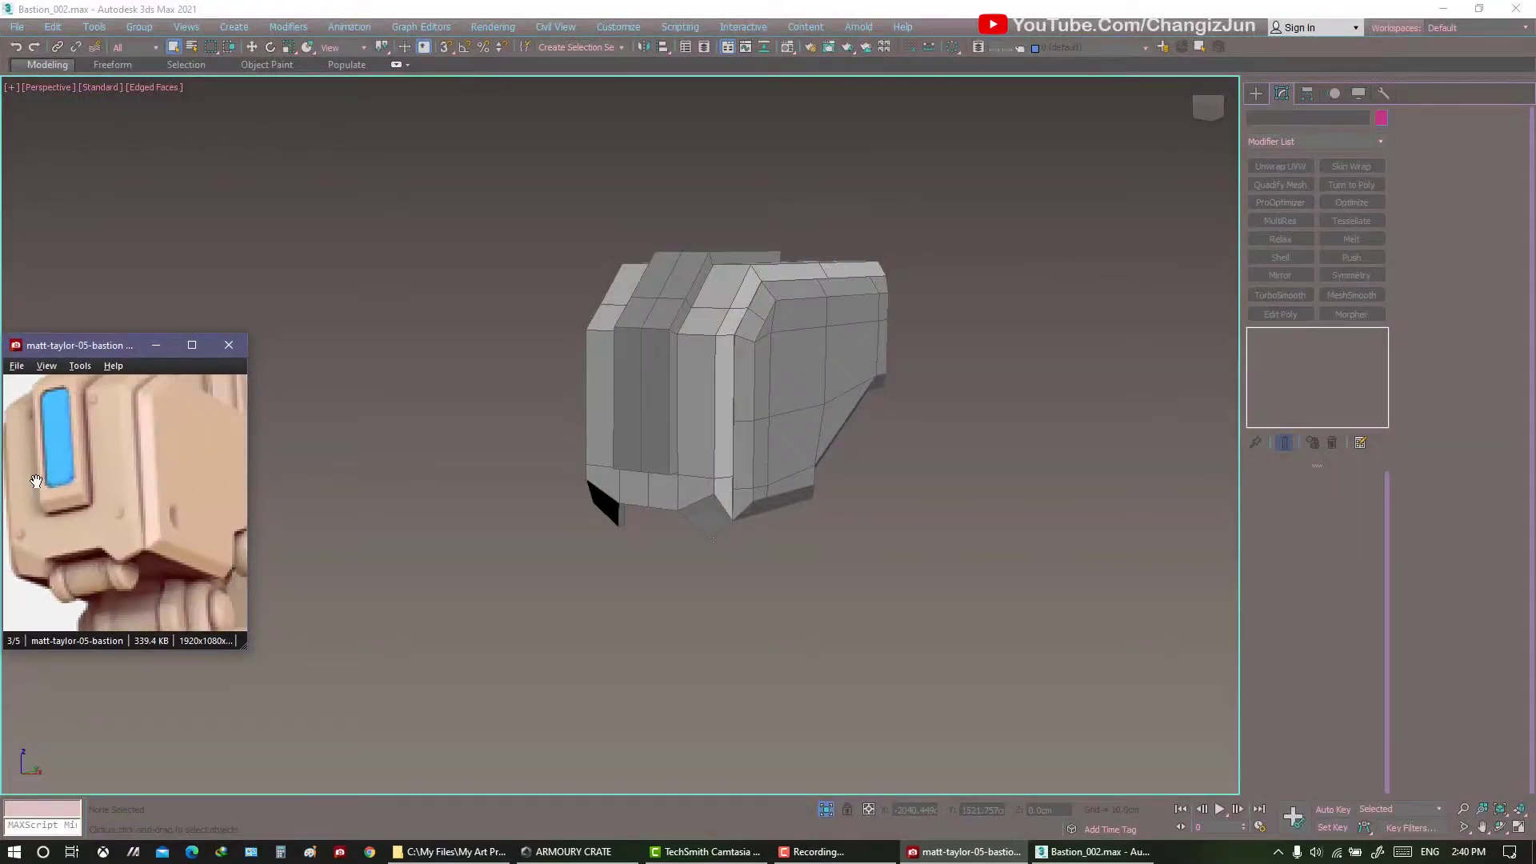
Draw a new cylinder beside the head and frame the maximized view on it.
scroll(677, 573, up, 3)
middle_drag(675, 523, 657, 581)
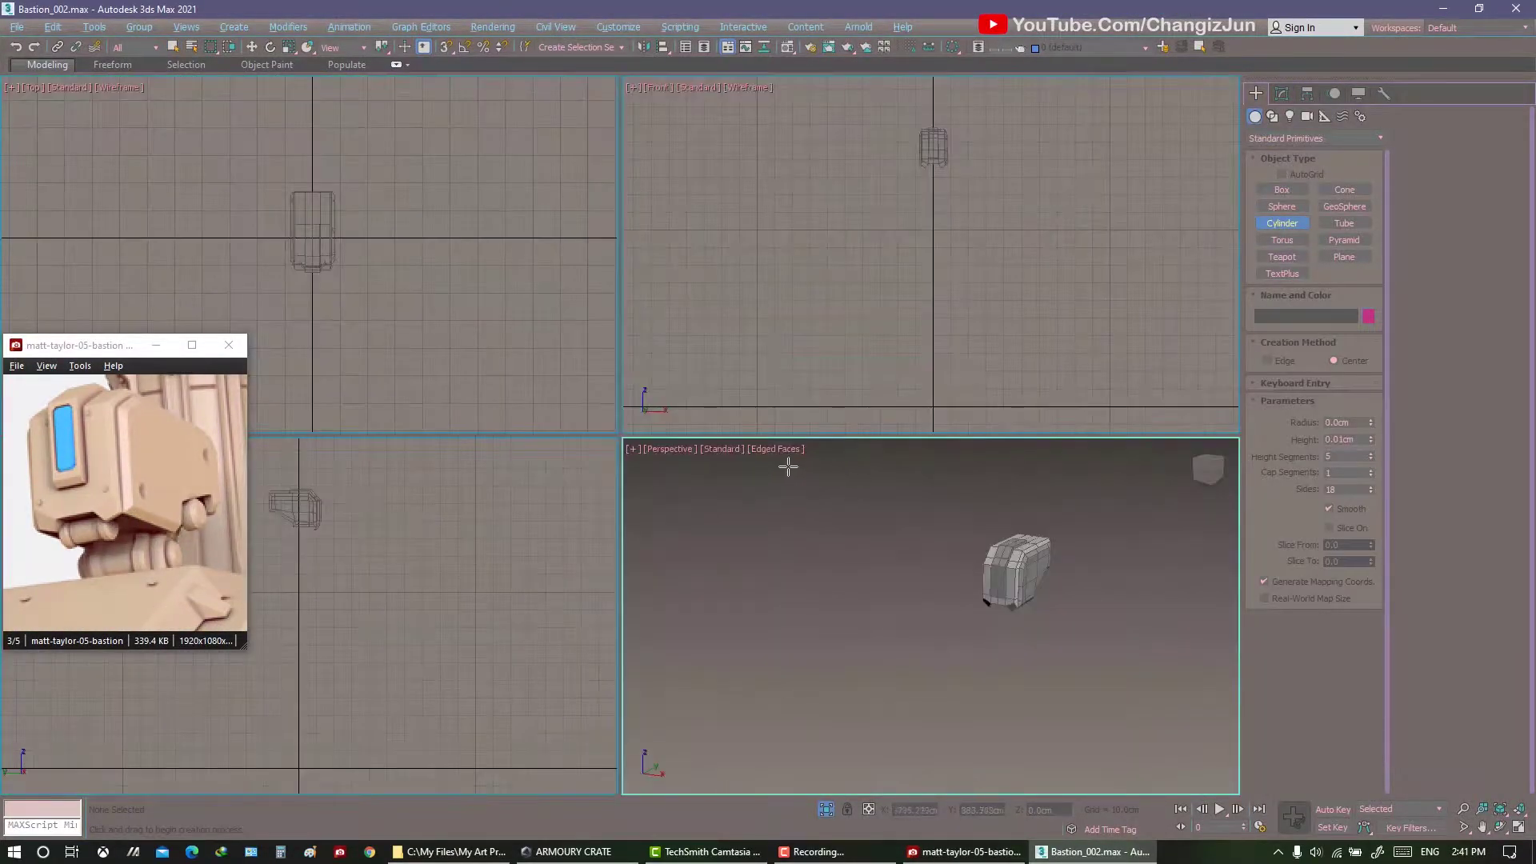
drag(336, 524, 352, 528)
key(w)
key(alt+w)
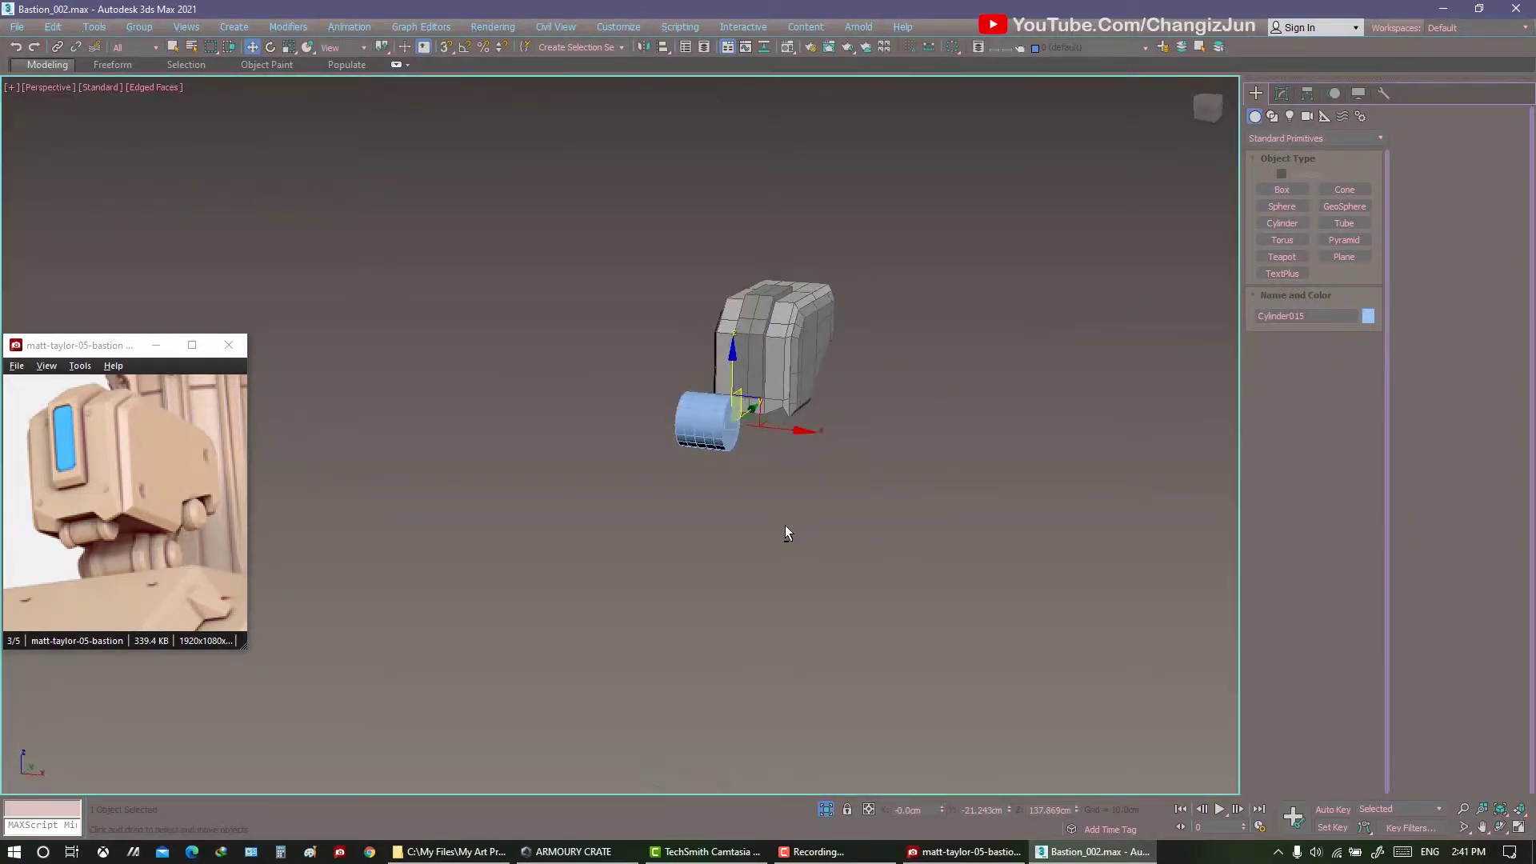
key(z)
scroll(800, 480, down, 3)
click(1281, 92)
scroll(870, 446, up, 2)
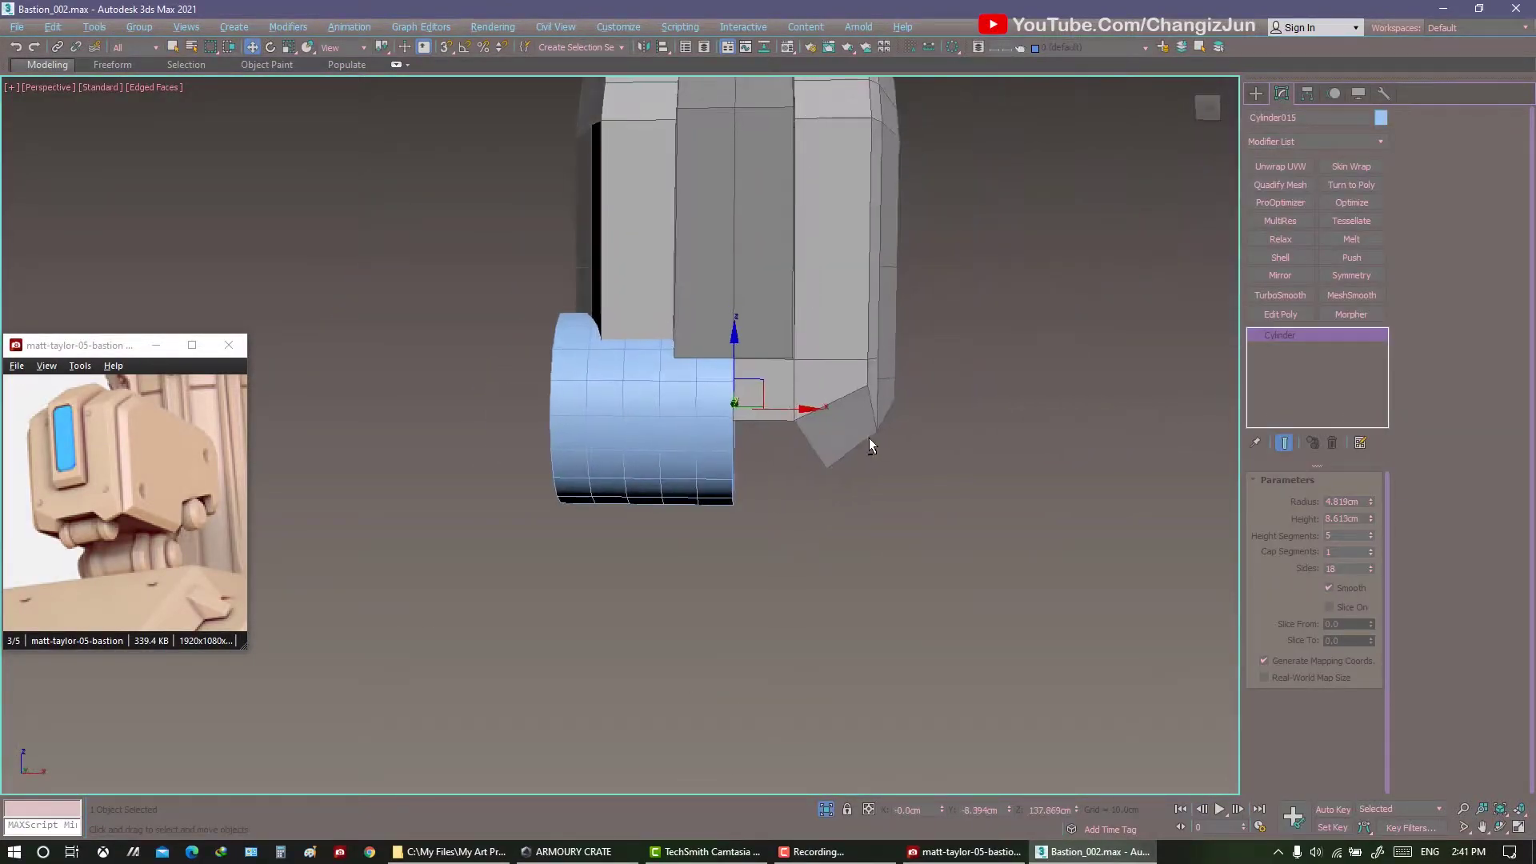
mouse_move(852, 409)
alt+middle_down()
mouse_move(806, 361)
mouse_move(1057, 436)
alt+middle_up()
Give the cylinder a 1.5cm radius and 8cm height.
double_click(1346, 501)
text(2)
key(Return)
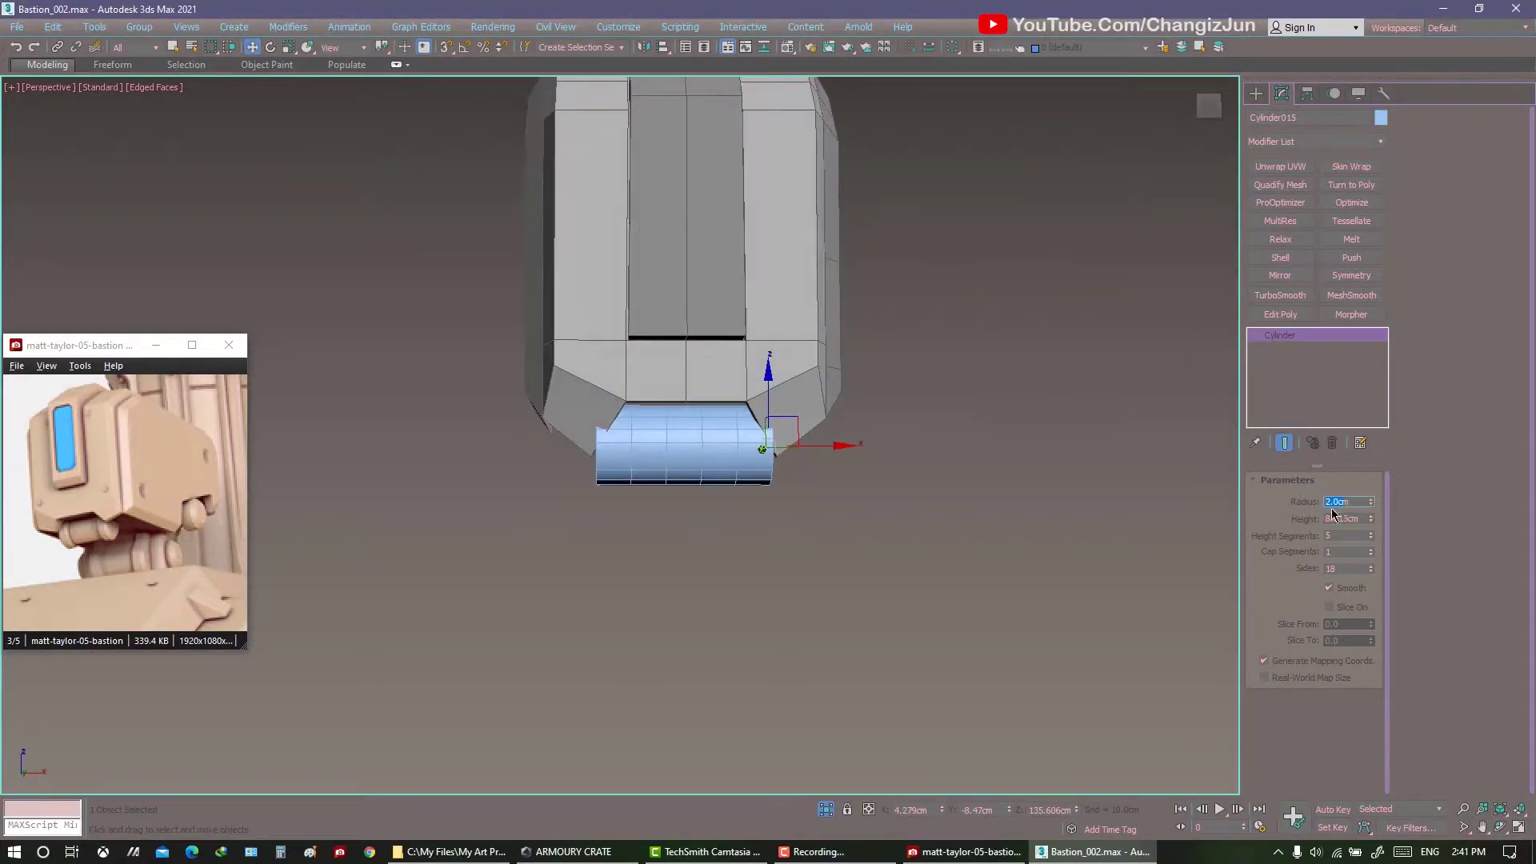
text(1.5)
key(Return)
mouse_move(963, 483)
alt+middle_down()
mouse_move(811, 388)
mouse_move(1234, 482)
alt+middle_up()
drag(1371, 534, 1371, 536)
mouse_move(960, 433)
alt+middle_down()
mouse_move(853, 491)
mouse_move(711, 417)
alt+middle_up()
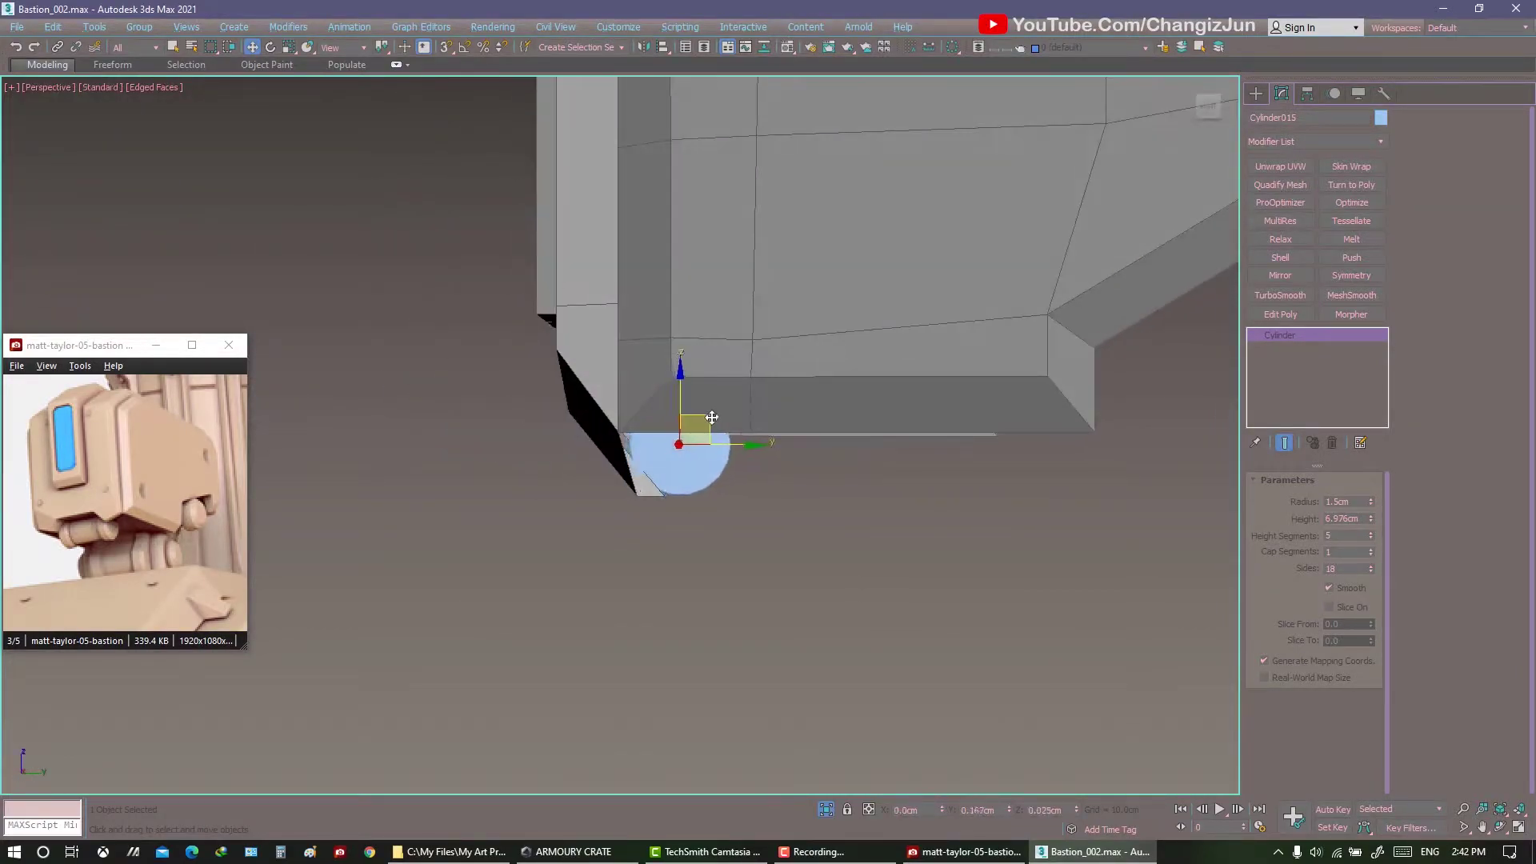
alt+middle_drag(679, 478, 825, 477)
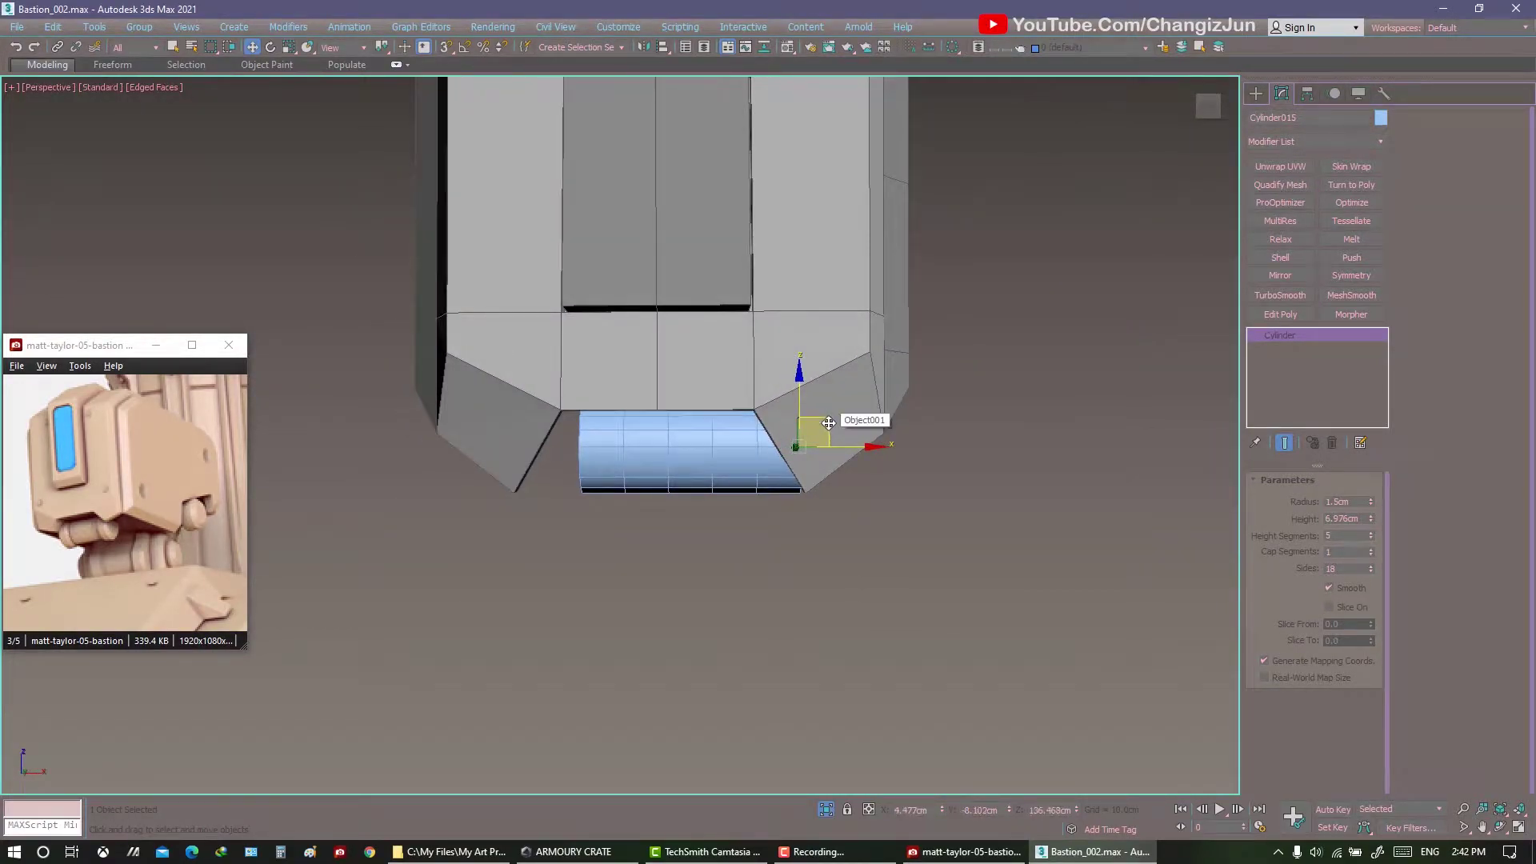
mouse_move(828, 423)
alt+middle_down()
mouse_move(863, 456)
mouse_move(856, 415)
mouse_move(703, 400)
mouse_move(812, 420)
mouse_move(795, 423)
mouse_move(808, 402)
mouse_move(783, 449)
alt+middle_up()
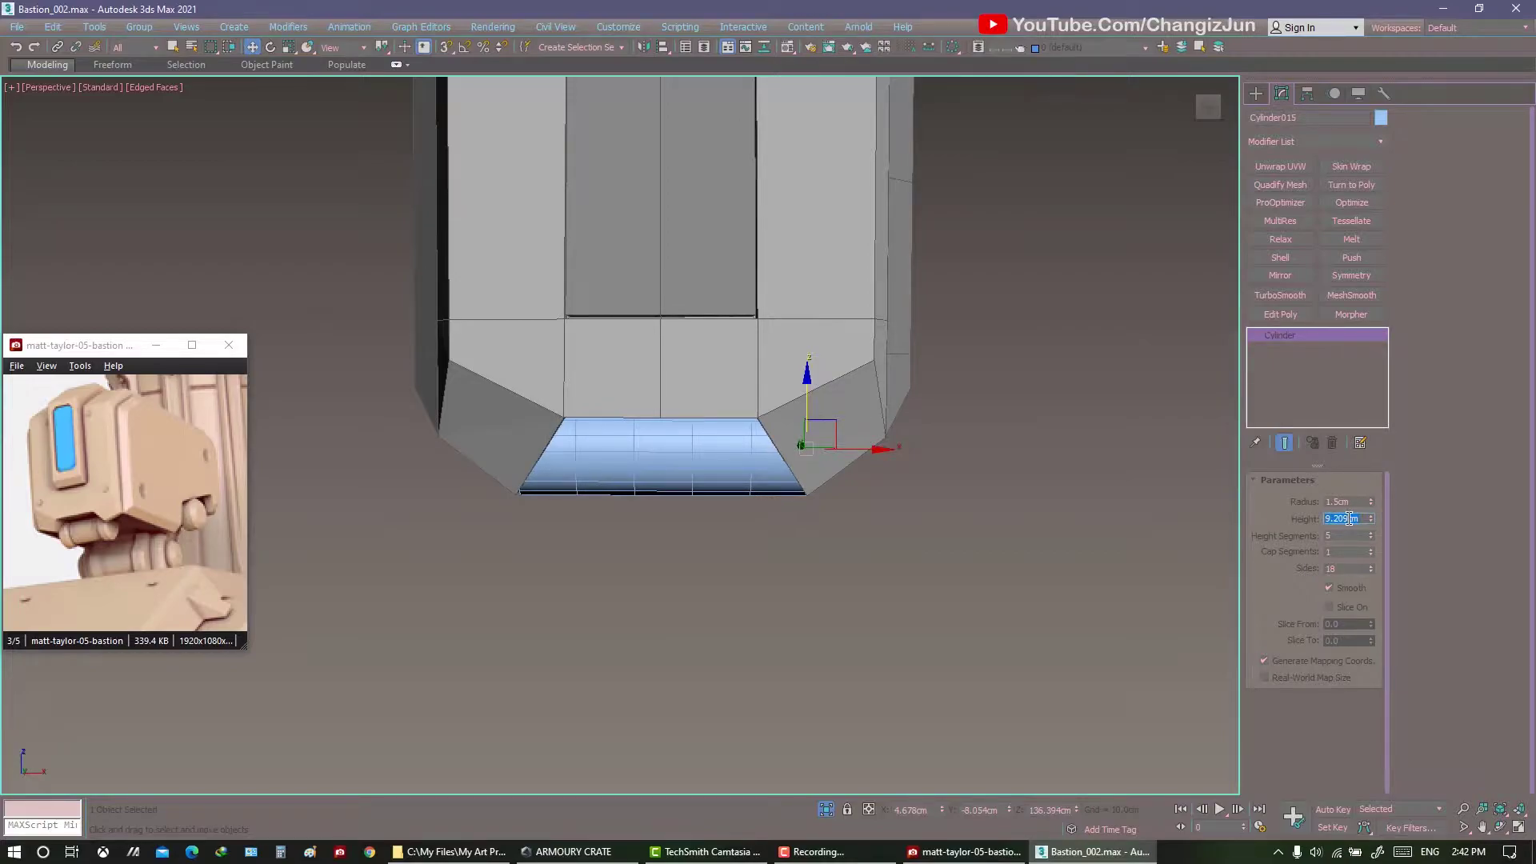
text(10)
Reselect the cylinder and adjust its pivot with Affect Pivot Only.
scroll(853, 450, down, 3)
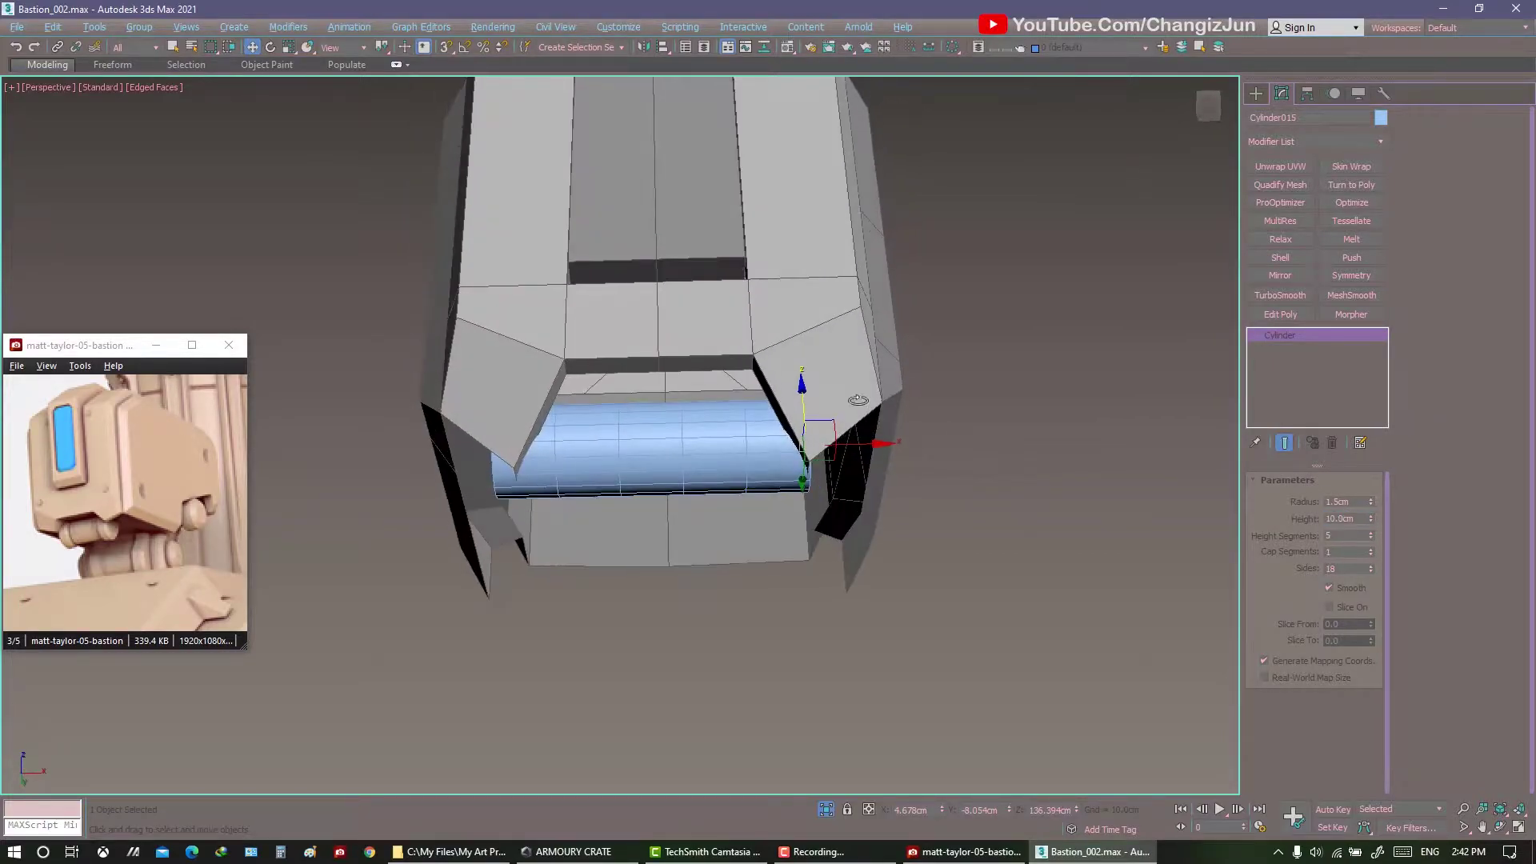
key(ctrl+d)
mouse_move(865, 448)
alt+middle_down()
mouse_move(767, 442)
mouse_move(912, 462)
mouse_move(891, 442)
mouse_move(799, 456)
alt+middle_up()
scroll(911, 463, up, 3)
scroll(799, 456, down, 2)
click(807, 521)
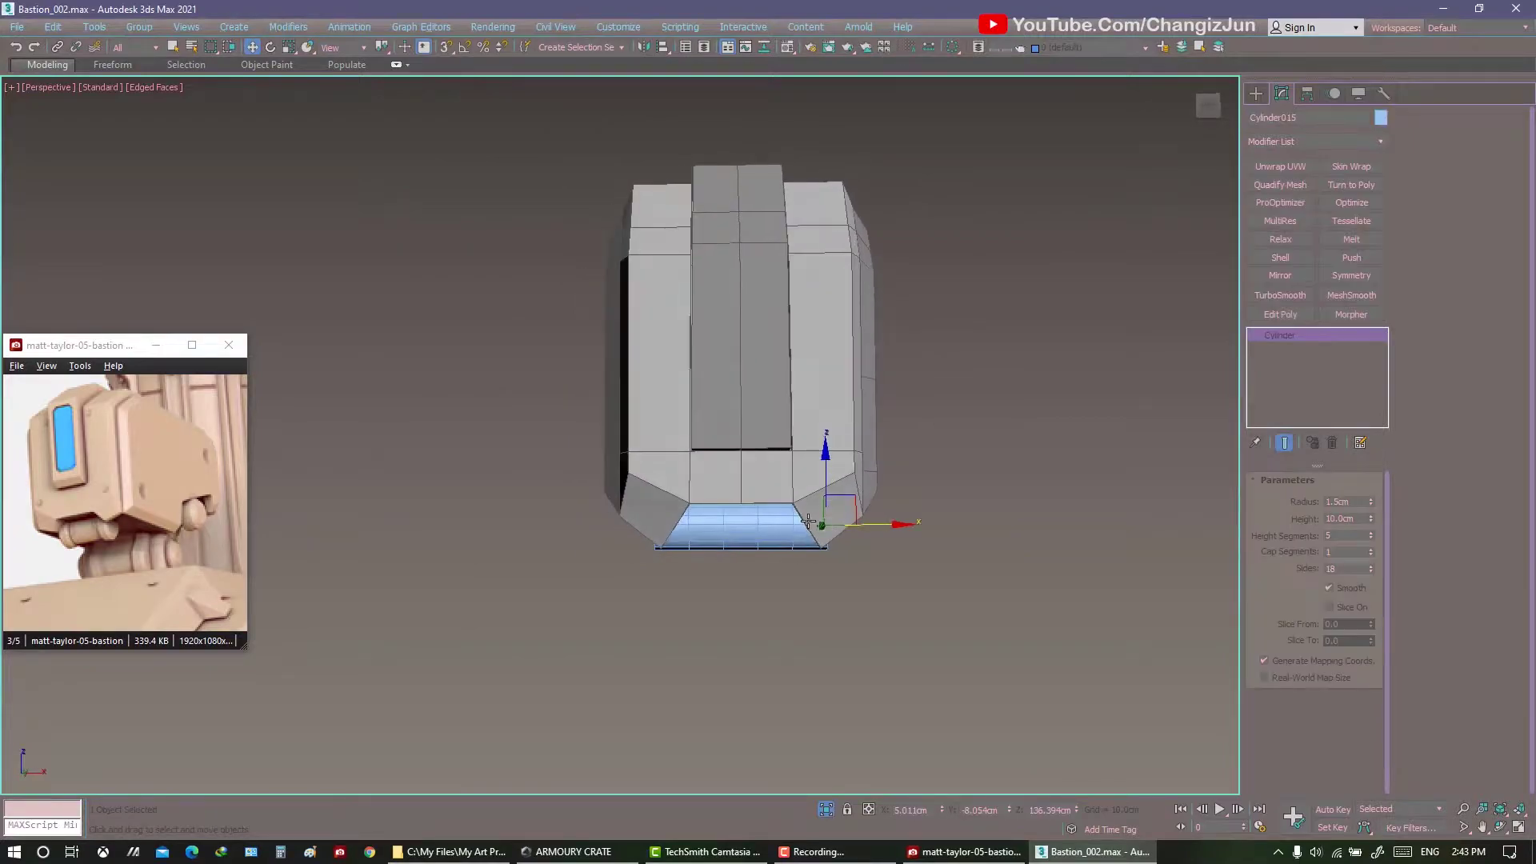
mouse_move(851, 524)
alt+middle_down()
mouse_move(768, 520)
mouse_move(865, 526)
alt+middle_up()
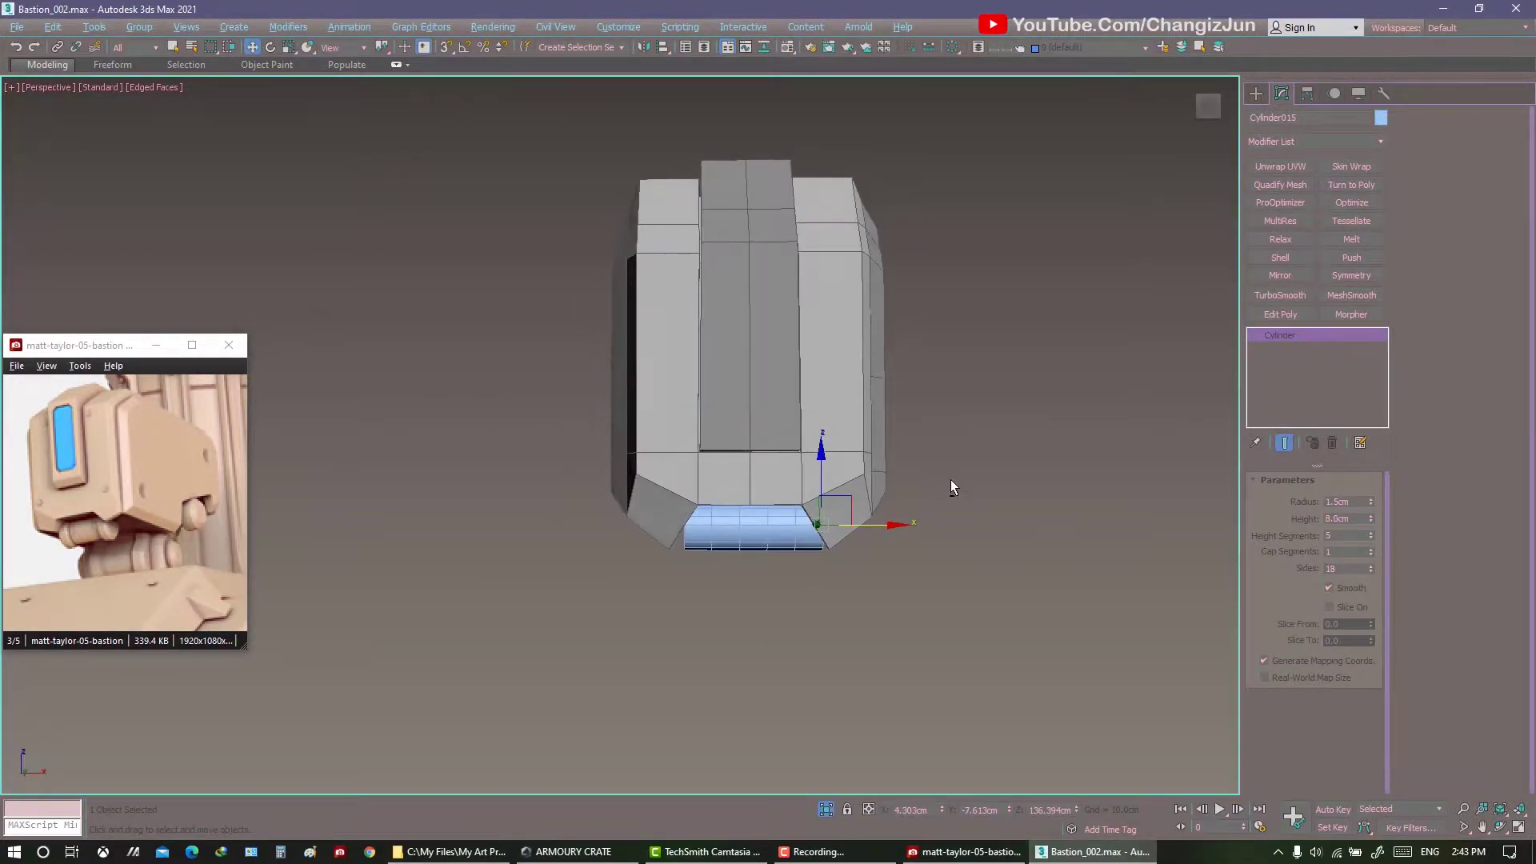
click(1307, 94)
click(1313, 204)
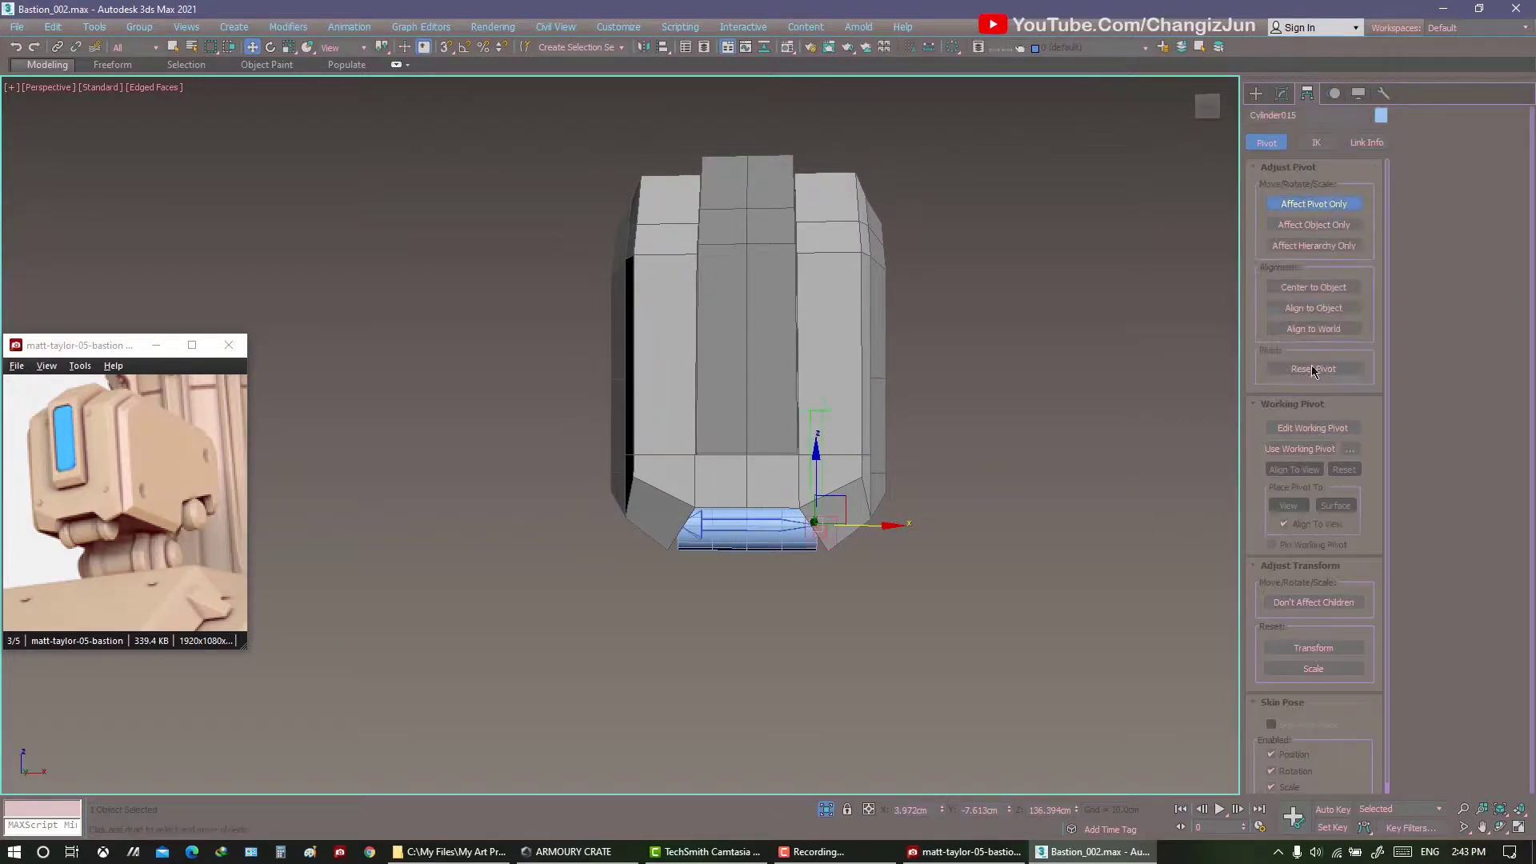
click(1282, 96)
Inspect the cylinder under the head's front opening, then deselect it.
alt+middle_drag(992, 743, 970, 677)
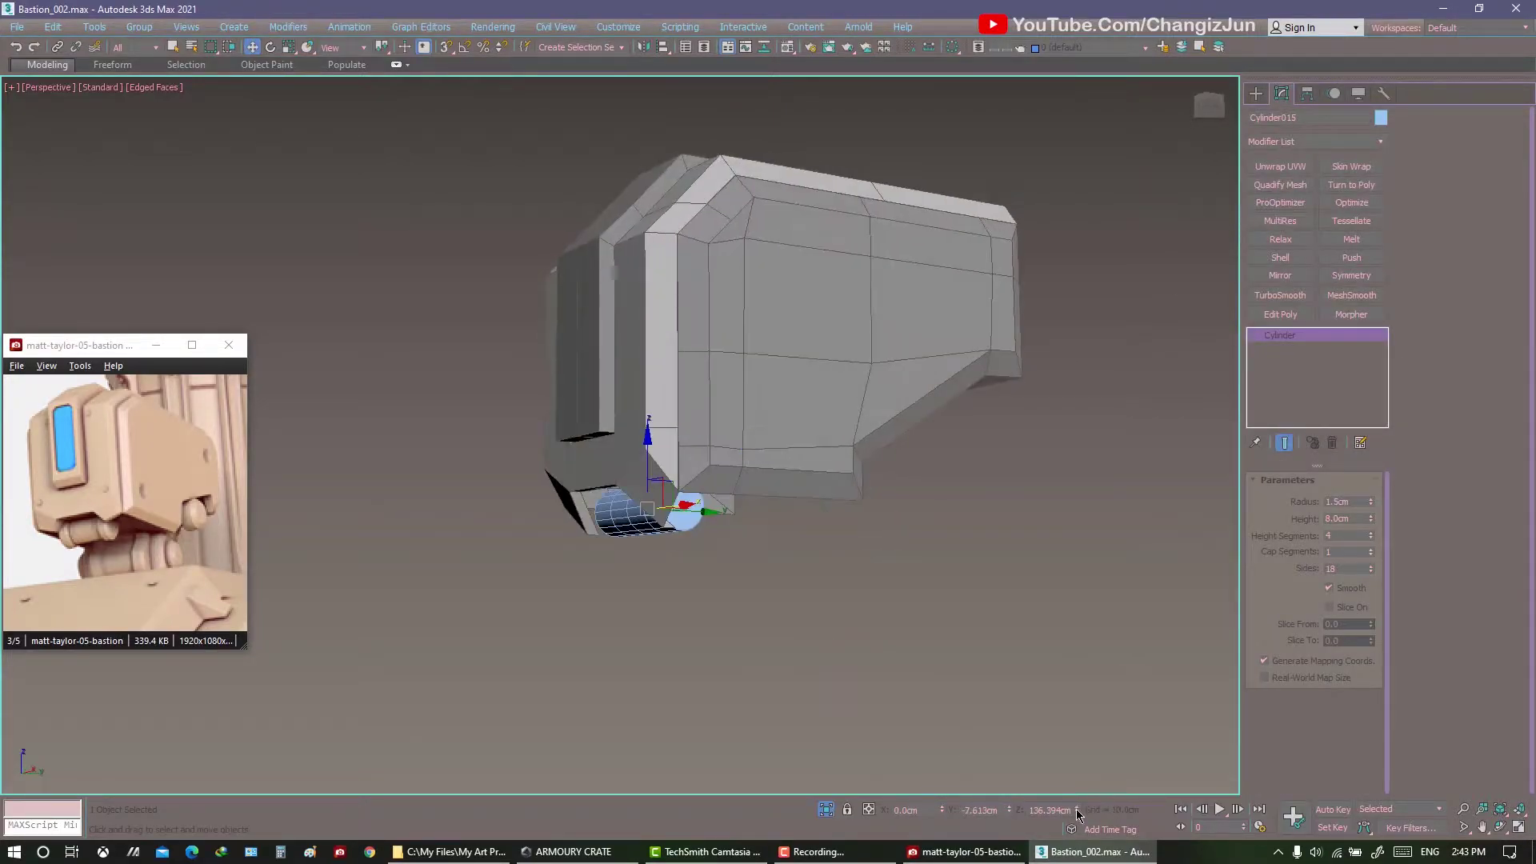
scroll(970, 677, up, 5)
scroll(976, 655, up, 3)
scroll(956, 647, down, 3)
scroll(955, 647, down, 3)
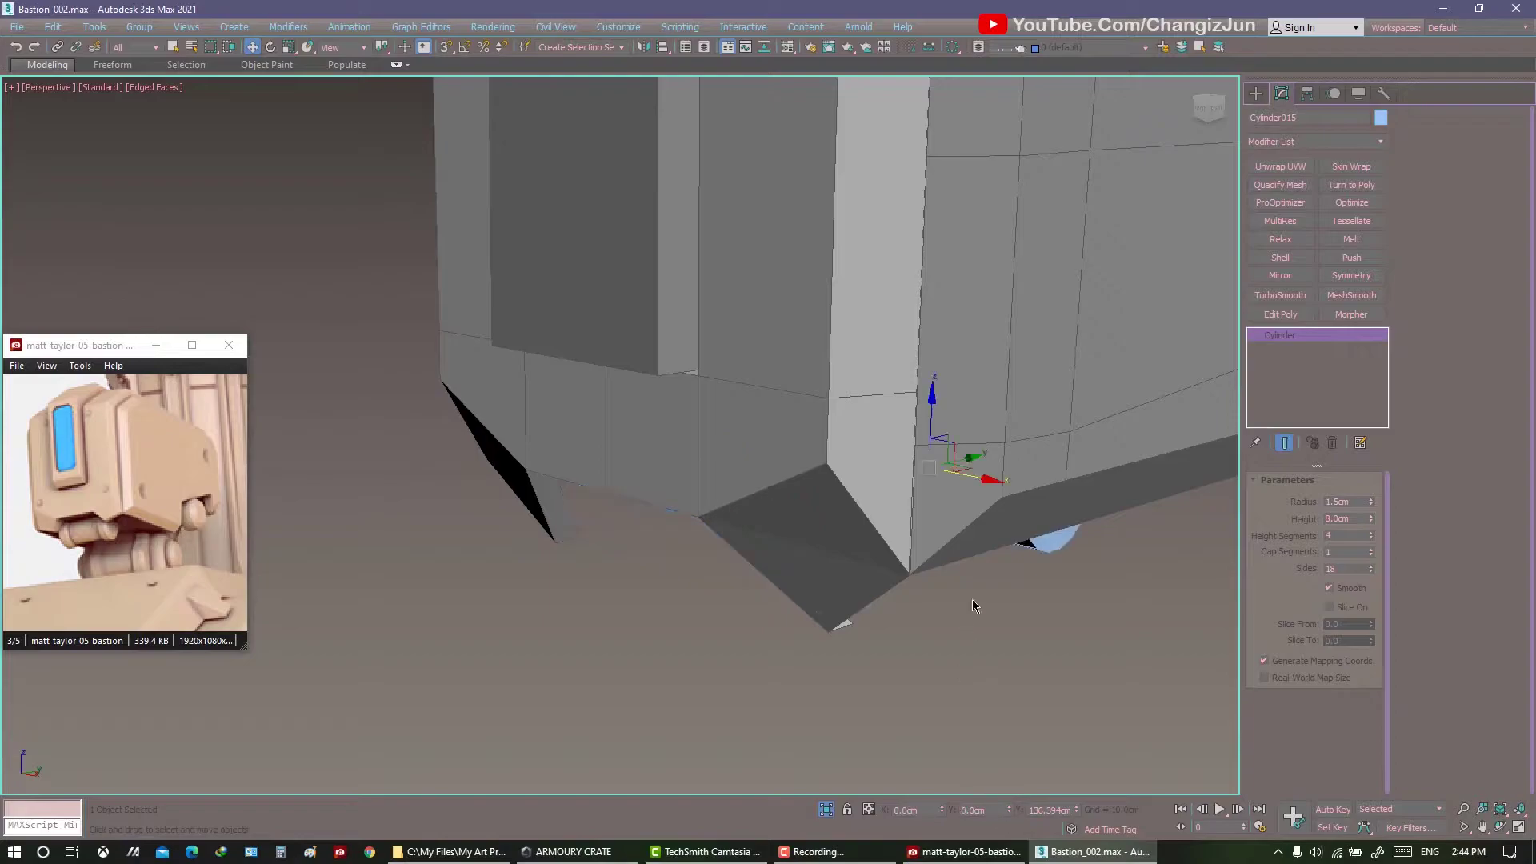
mouse_move(972, 598)
alt+middle_down()
mouse_move(919, 534)
mouse_move(883, 584)
mouse_move(912, 530)
mouse_move(1147, 543)
alt+middle_up()
click(883, 584)
key(ctrl+z)
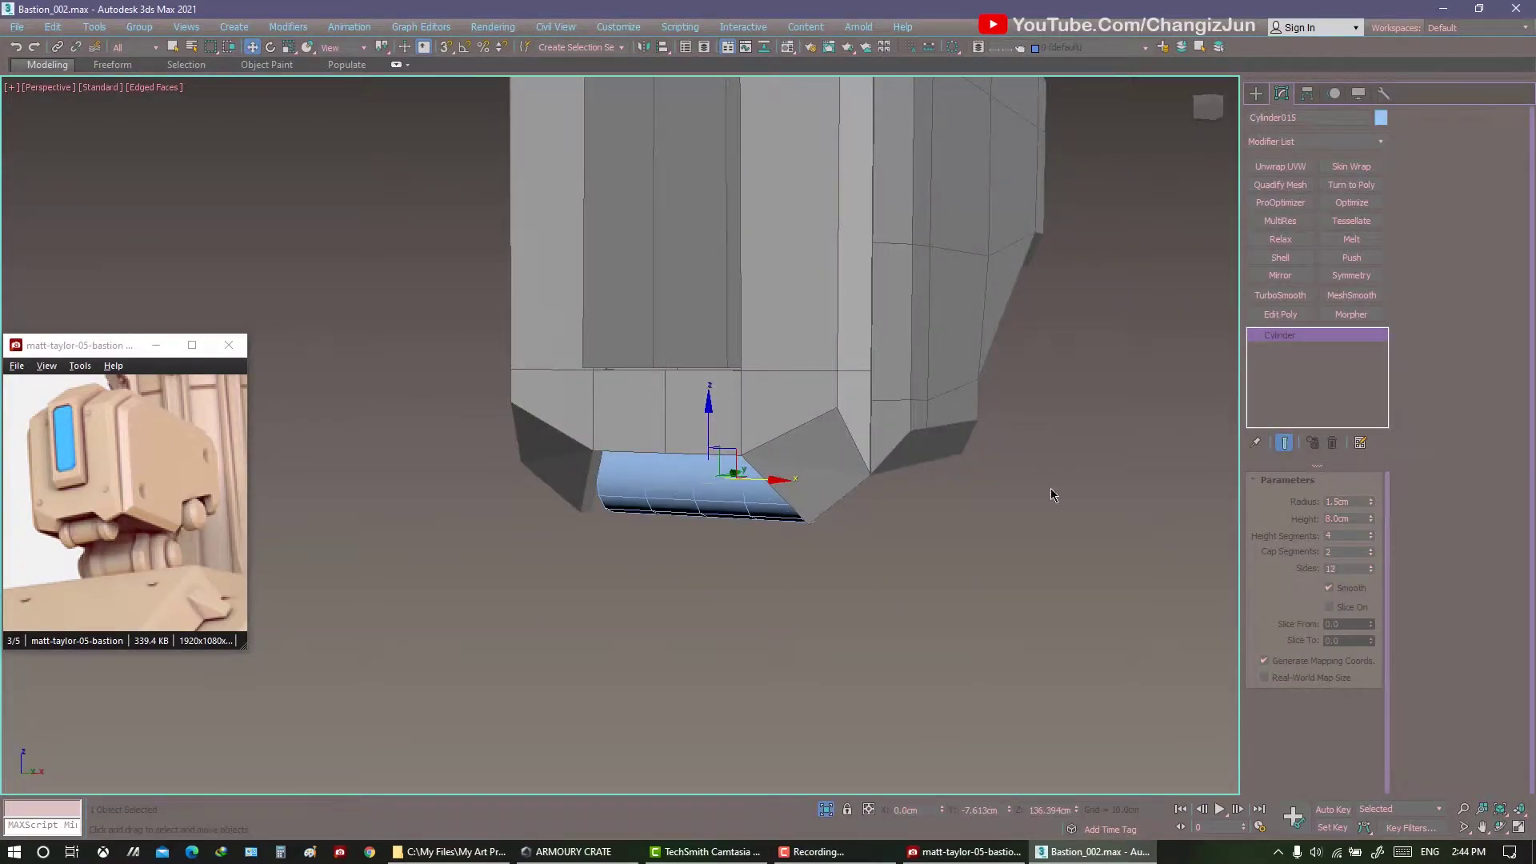
click(1055, 496)
alt+middle_drag(1056, 496, 773, 487)
scroll(773, 487, down, 3)
scroll(773, 487, up, 5)
Add polygon editing to the cylinder and convert its end edges to a vertex selection.
scroll(772, 488, down, 1)
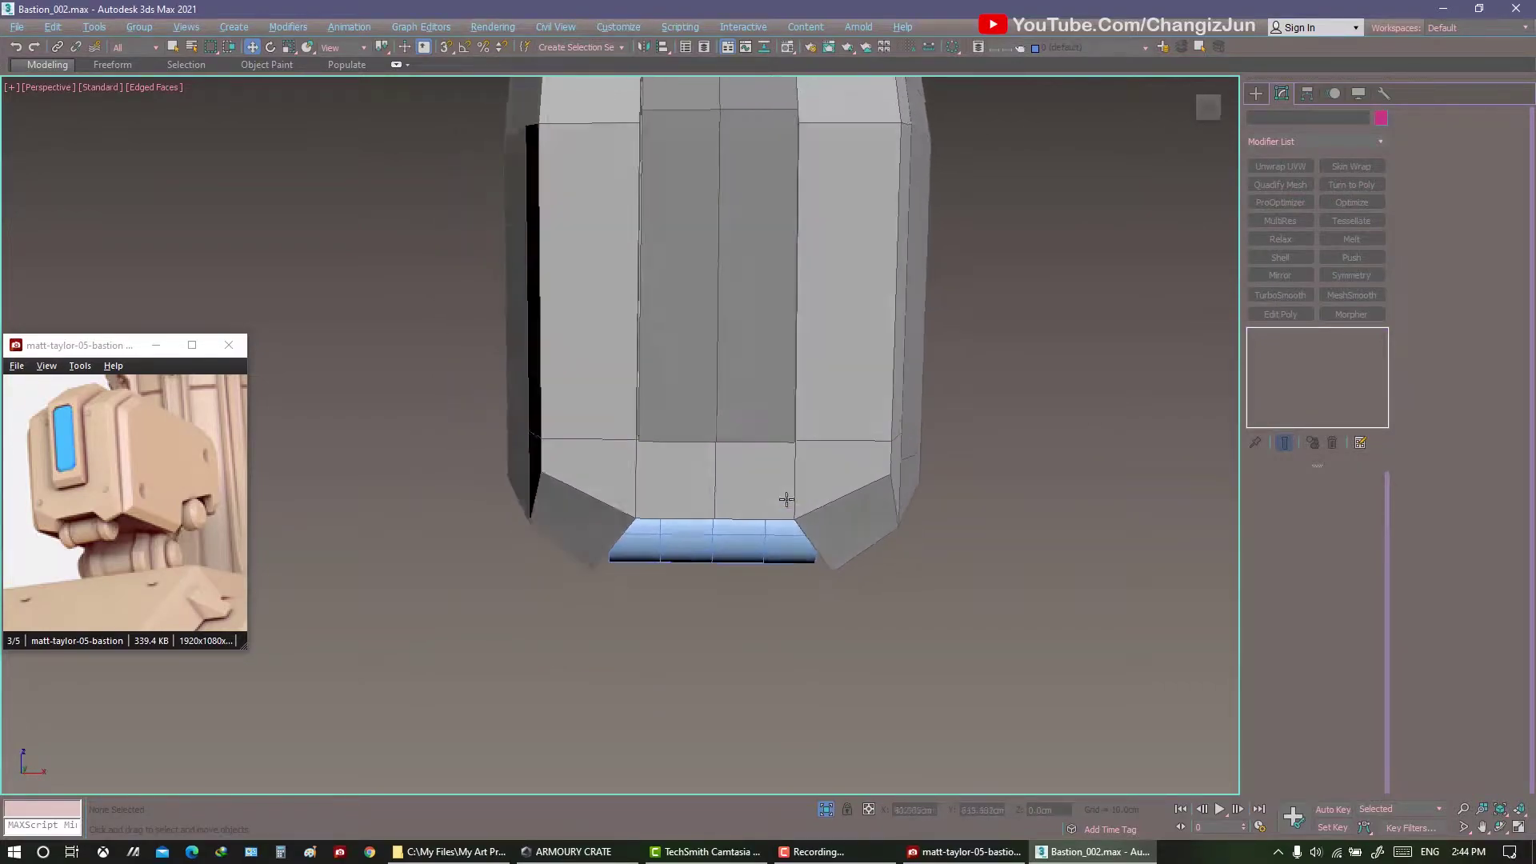
key(ctrl+z)
scroll(880, 504, up, 3)
key(2)
right_click(831, 543)
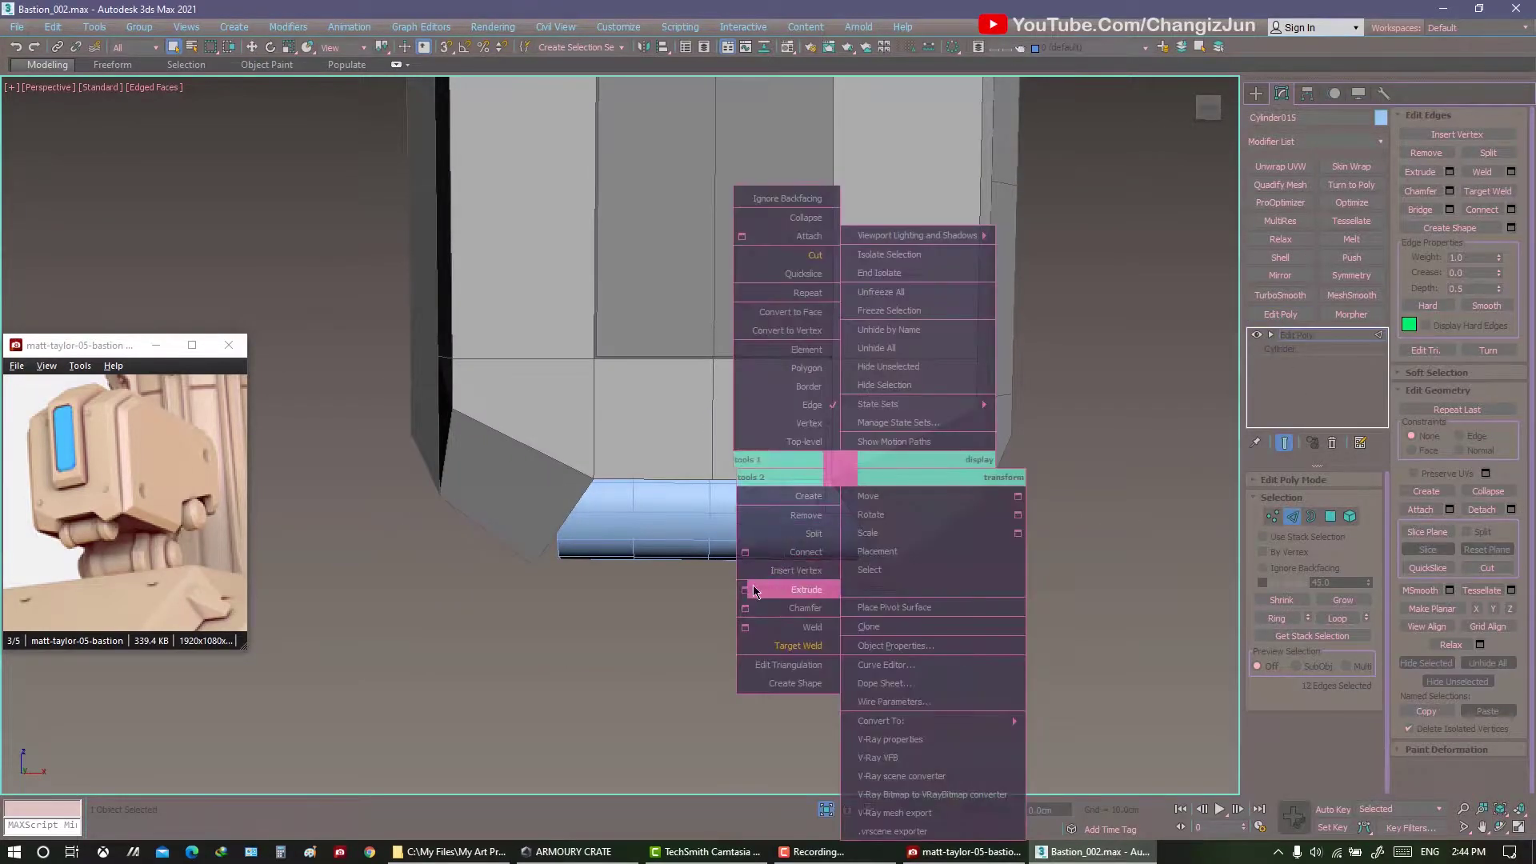
click(799, 589)
right_click(718, 541)
click(678, 343)
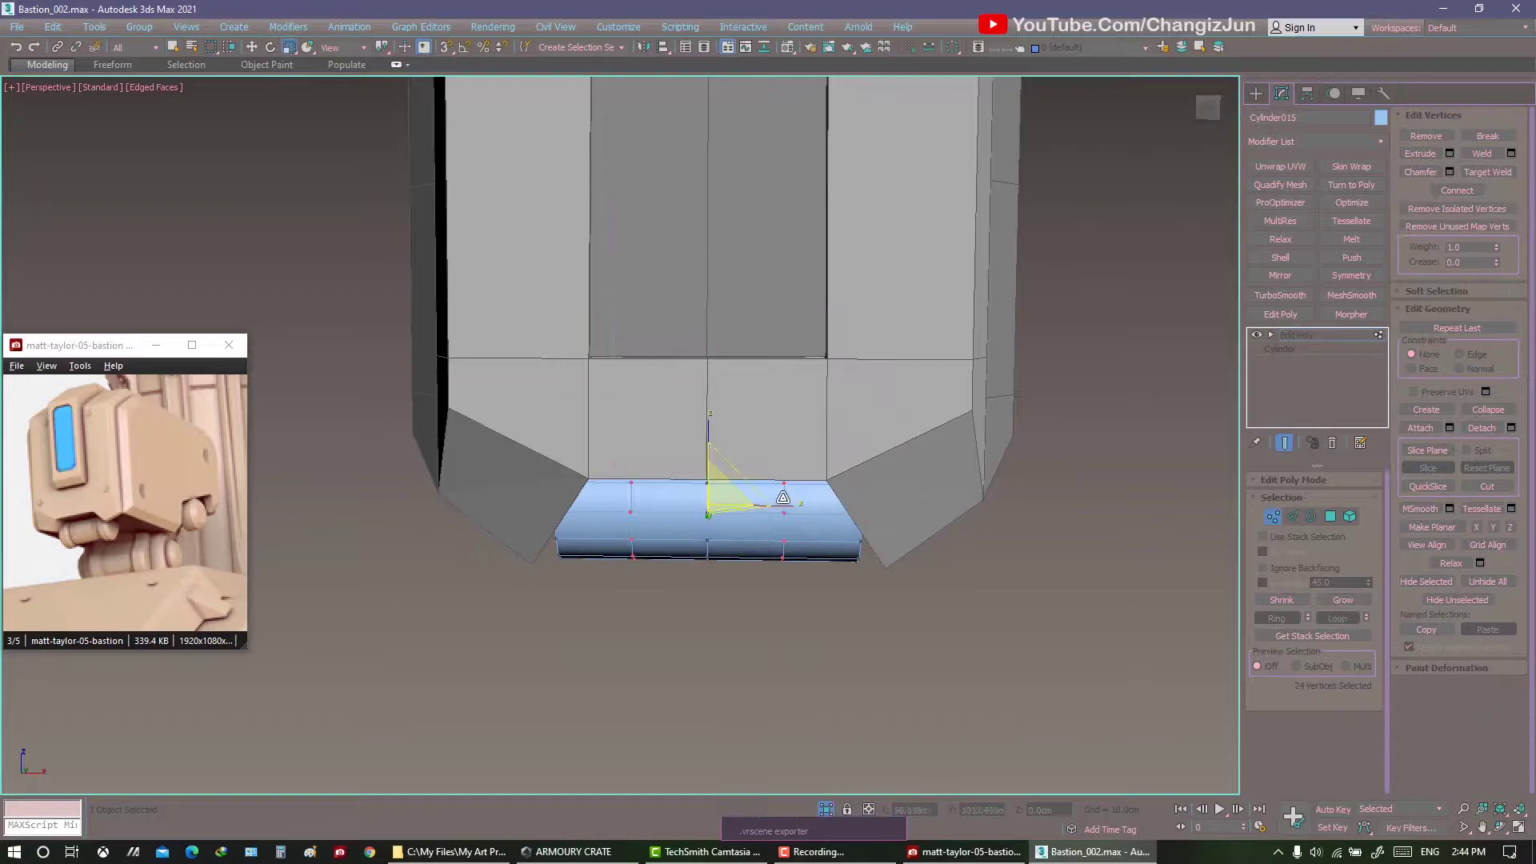
mouse_move(815, 507)
alt+middle_down()
mouse_move(704, 573)
mouse_move(826, 519)
alt+middle_up()
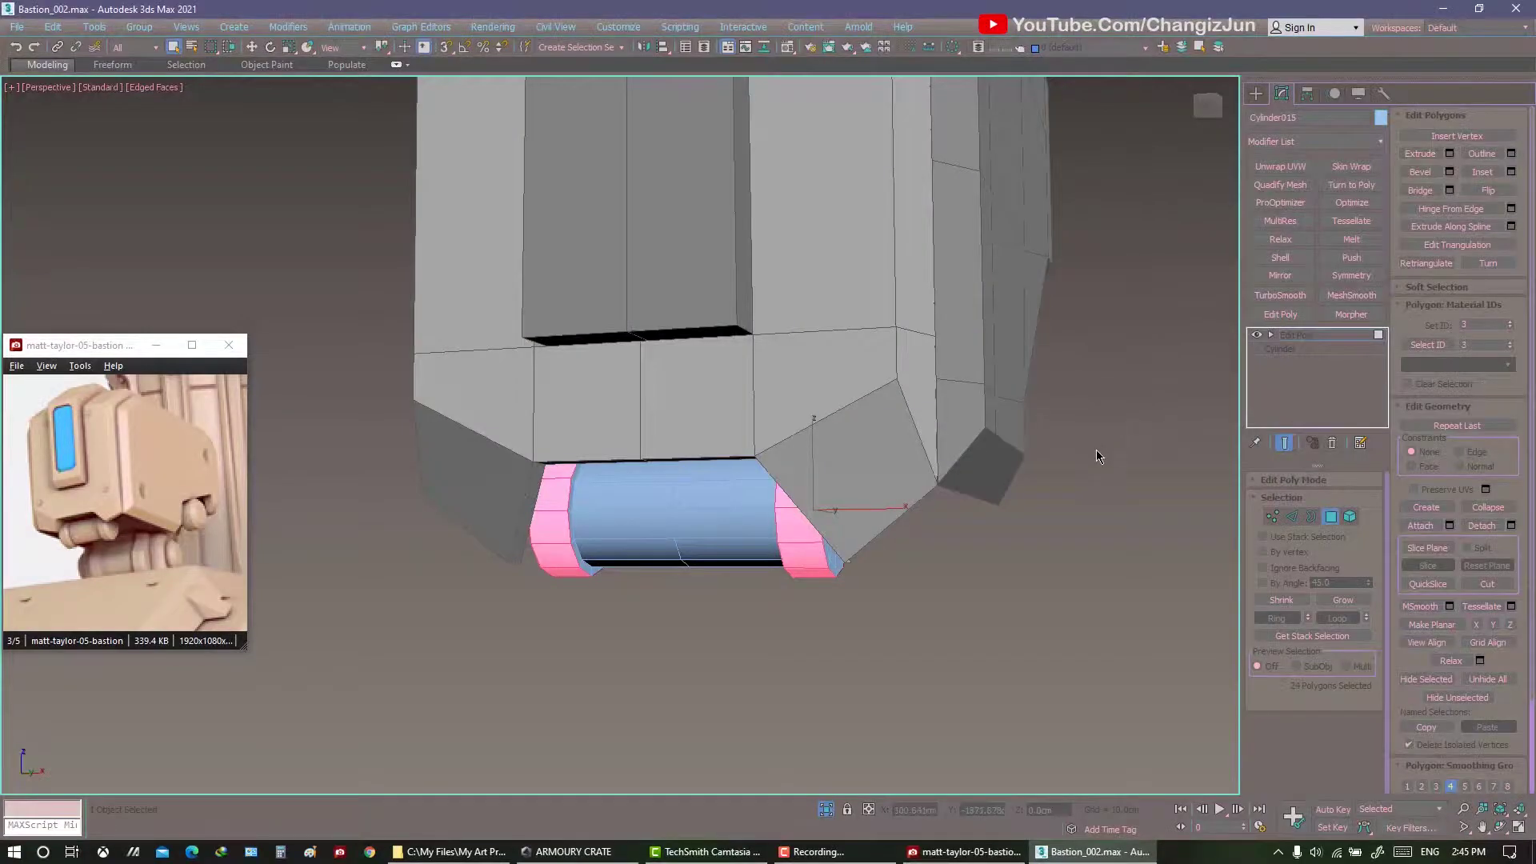
Check the cylinder's end vertices from the front, then exit vertex editing.
key(4)
scroll(697, 529, down, 3)
mouse_move(1184, 555)
alt+middle_down()
mouse_move(697, 529)
mouse_move(747, 514)
alt+middle_up()
scroll(747, 514, up, 2)
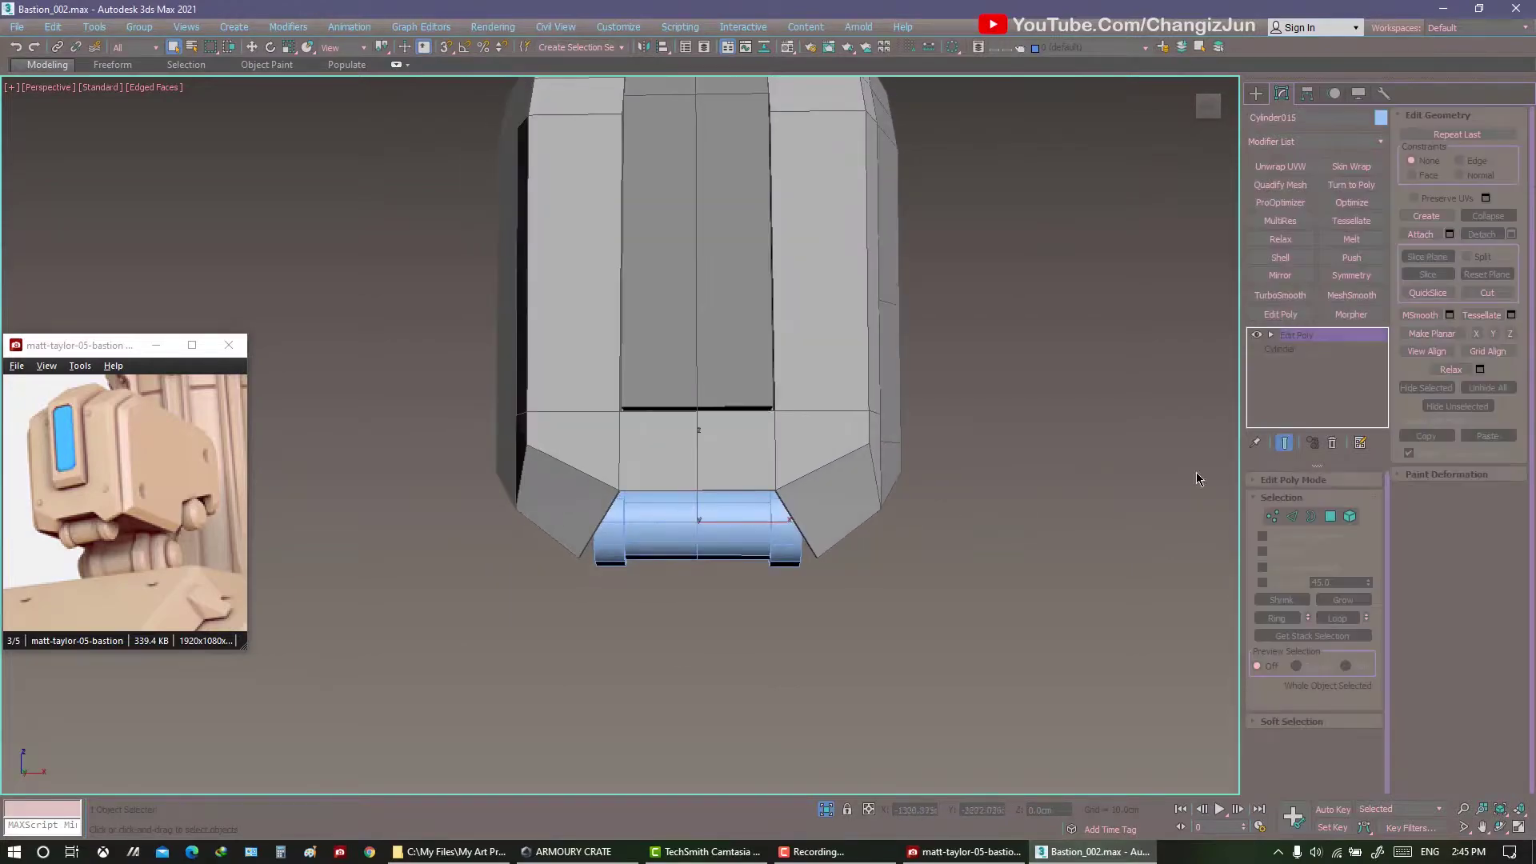
key(1)
key(F3)
key(F3)
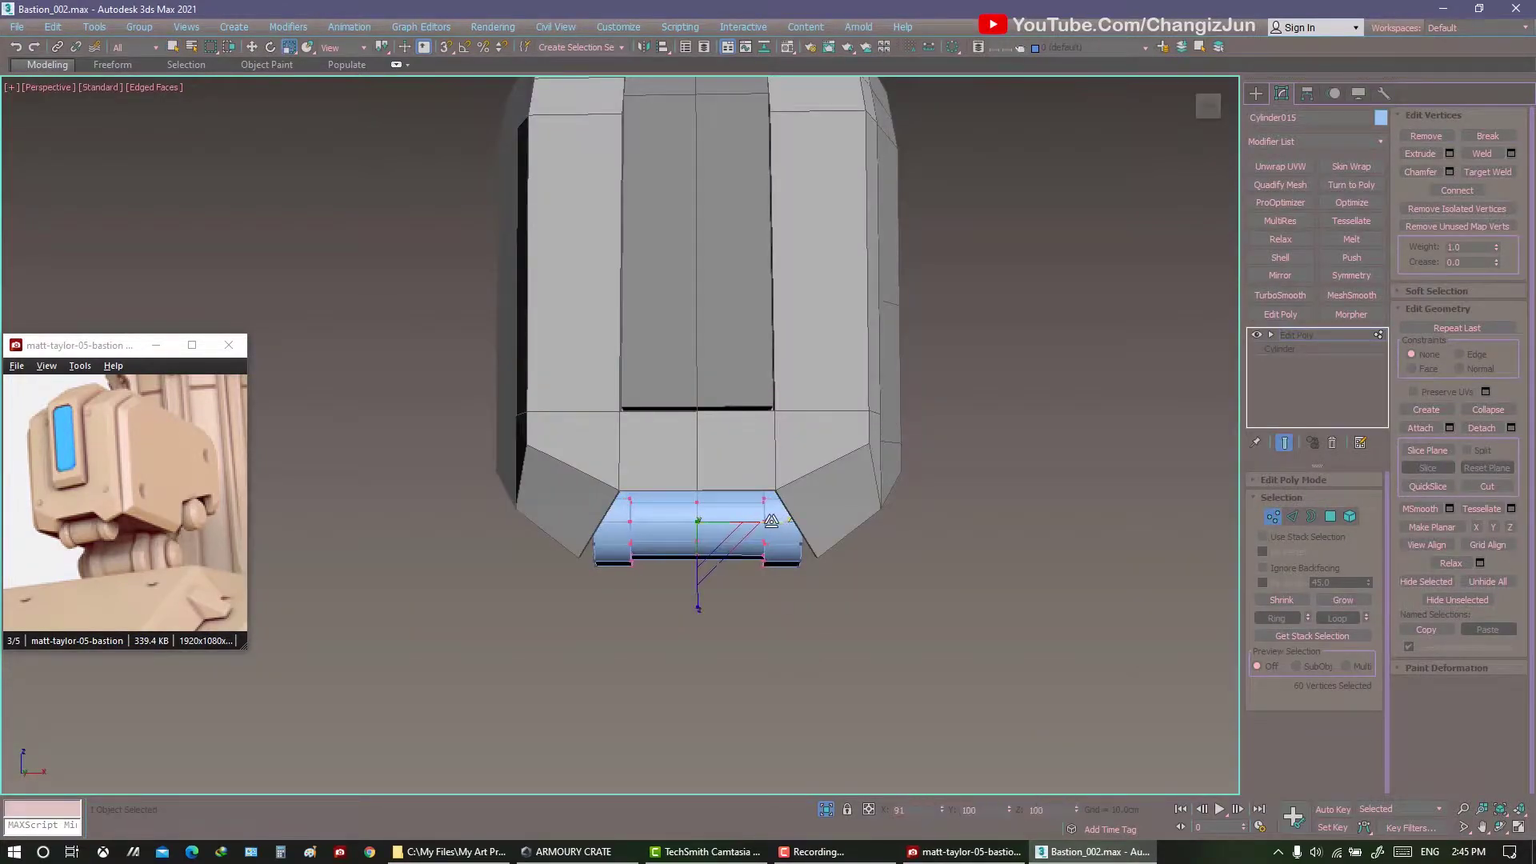
key(q)
scroll(744, 522, down, 3)
alt+middle_drag(744, 521, 871, 550)
Bring up the material settings to colour the four pieces.
key(1)
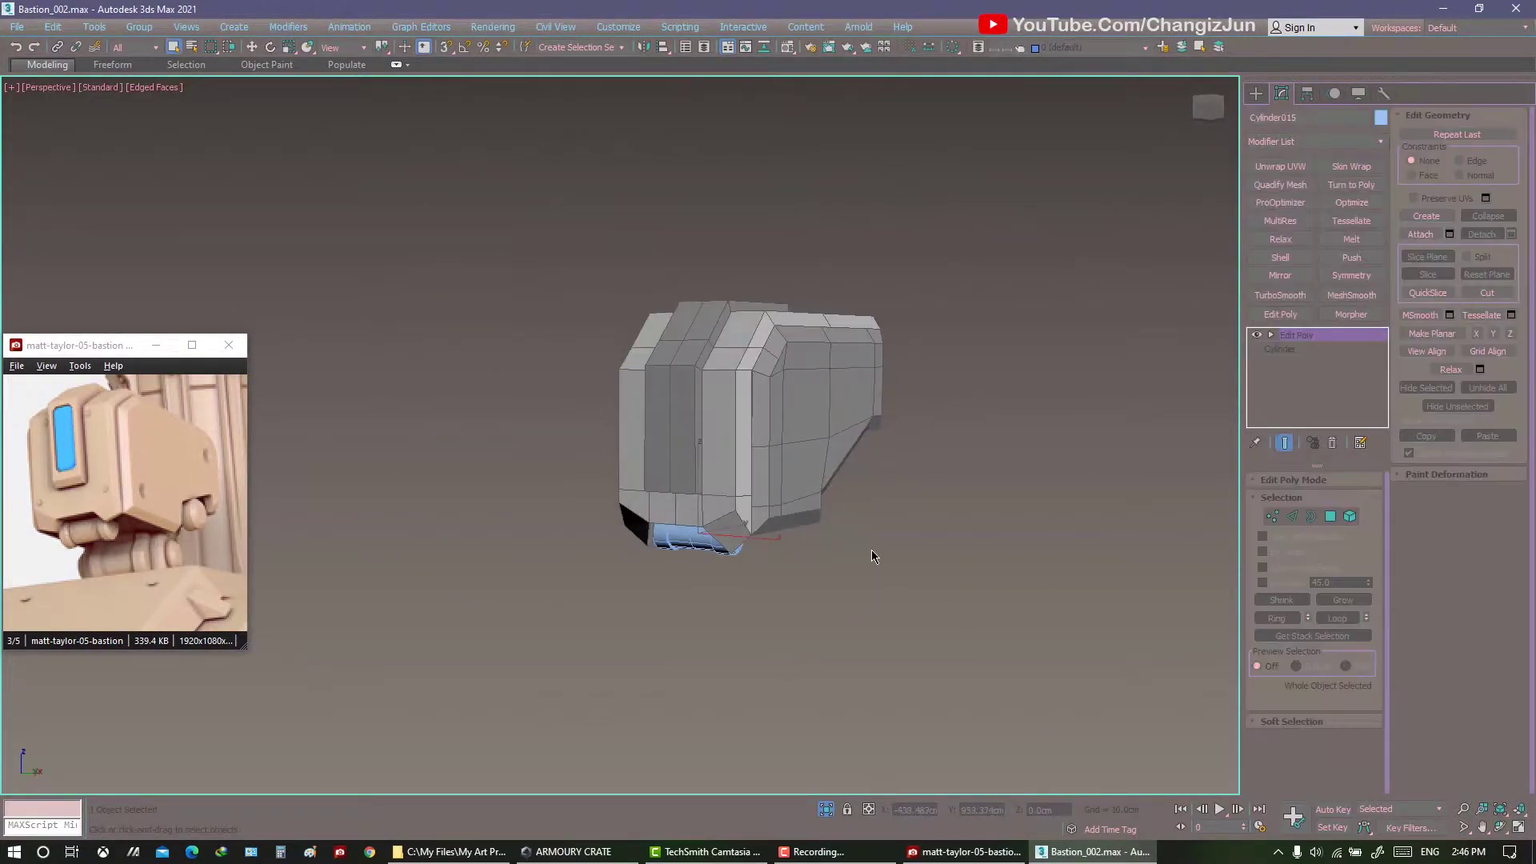
scroll(871, 550, up, 2)
key(m)
key(m)
scroll(719, 432, up, 3)
scroll(720, 432, down, 4)
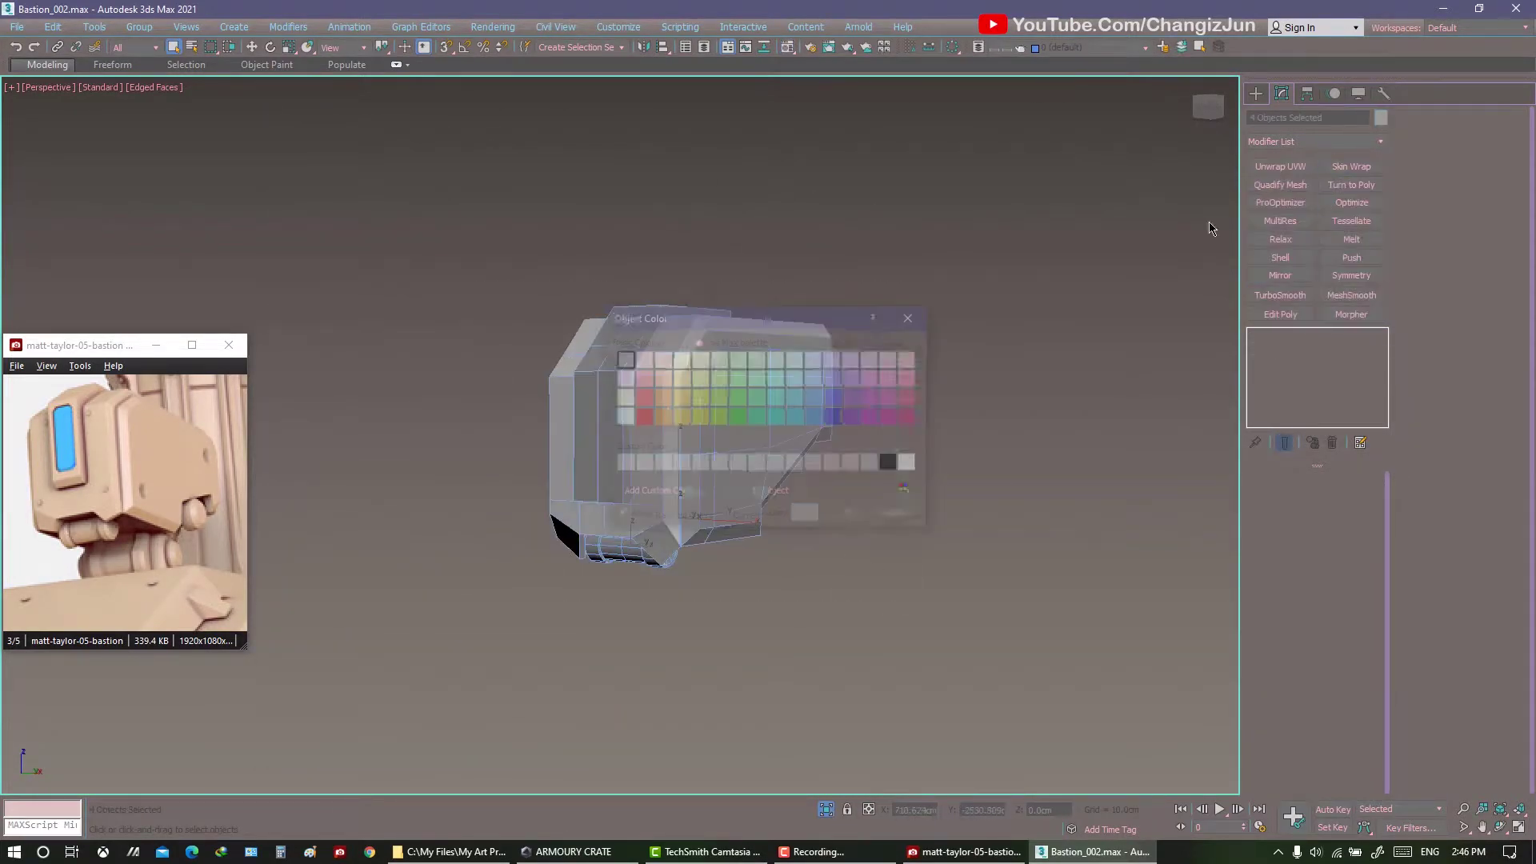
End isolation and look over the whole robot from several angles.
alt+middle_drag(720, 432, 683, 497)
key(alt+q)
scroll(679, 424, up, 2)
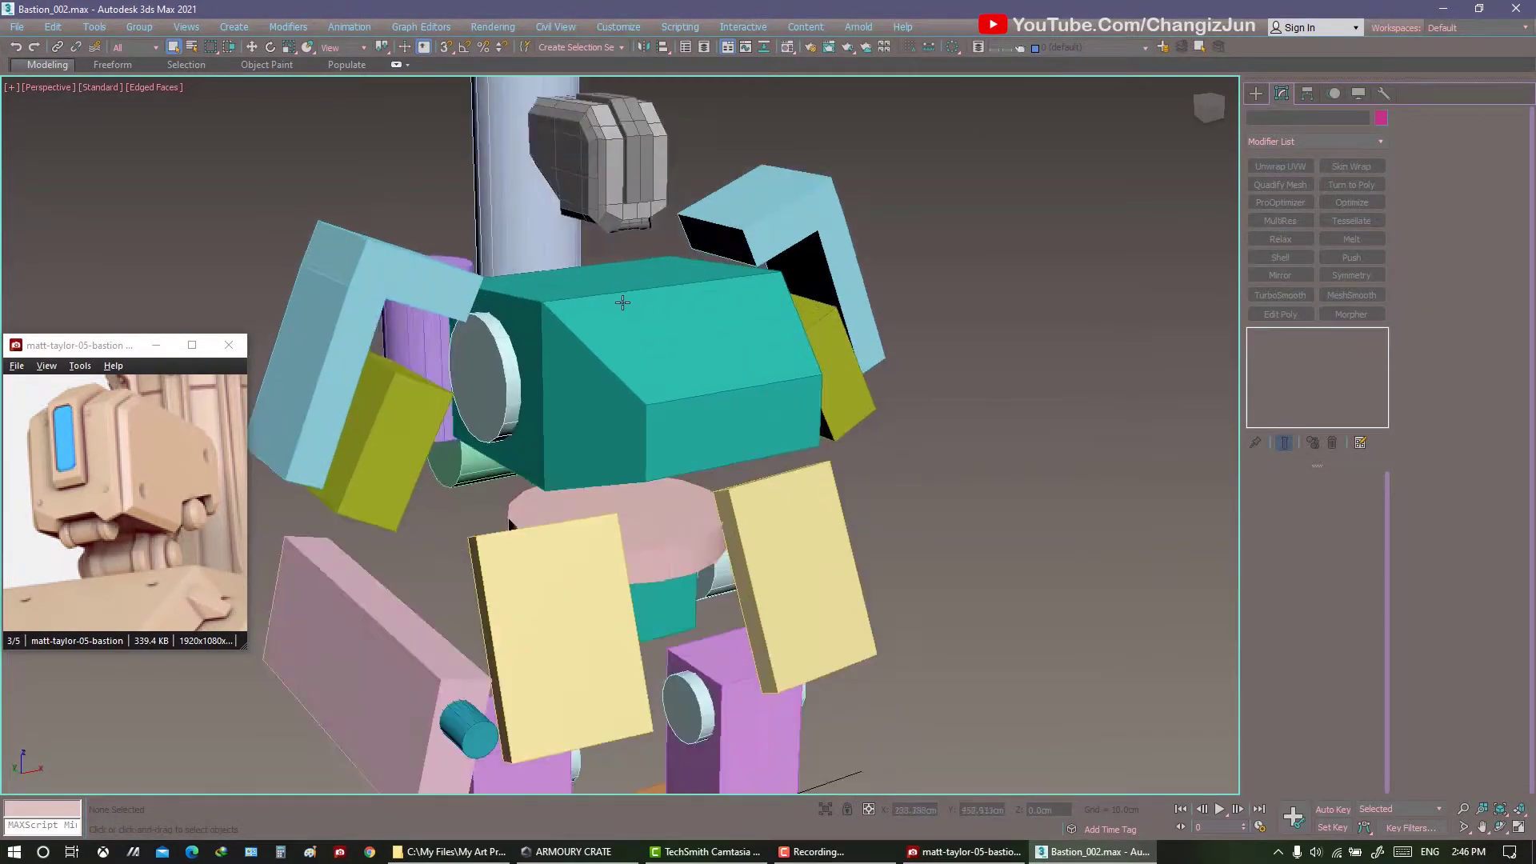
scroll(702, 368, up, 2)
alt+middle_drag(702, 367, 704, 345)
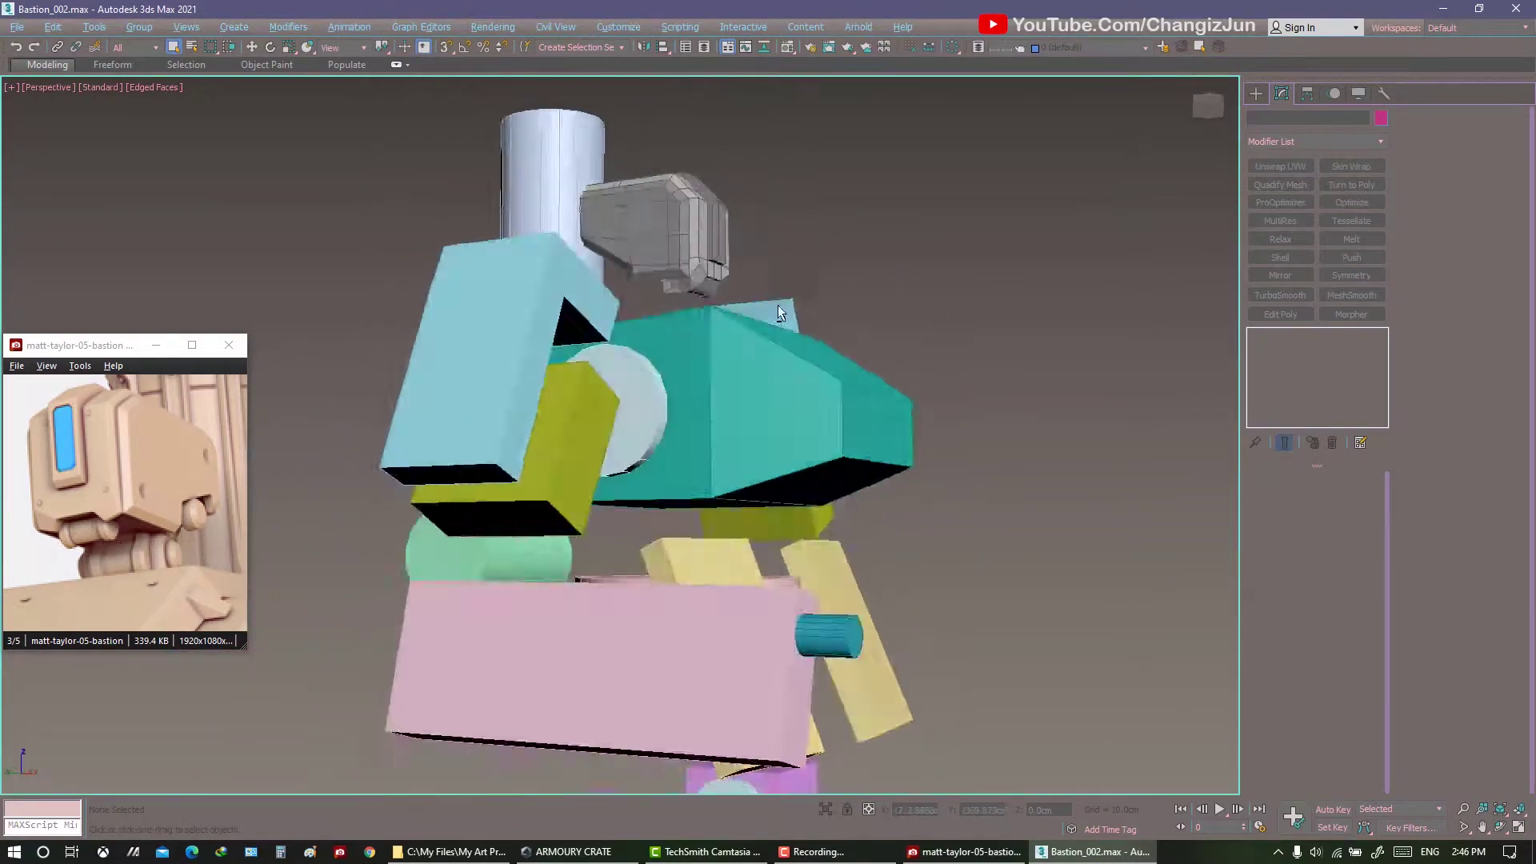
scroll(704, 342, down, 2)
scroll(688, 328, down, 4)
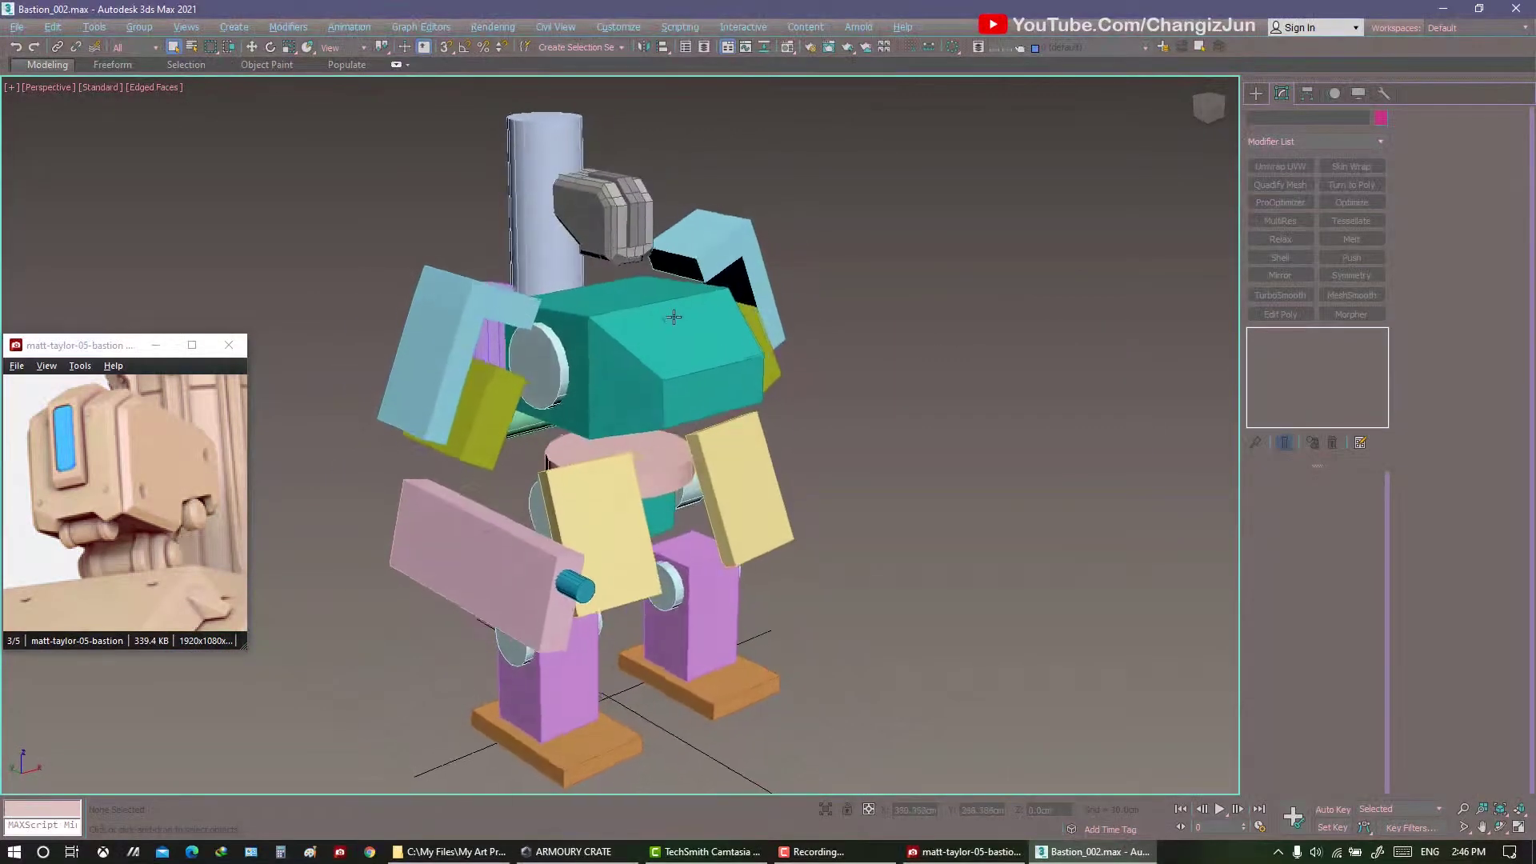
alt+middle_drag(680, 323, 670, 318)
Save the scene as a new version, Bastion_002.max.
key(ctrl+shift+s)
click(782, 448)
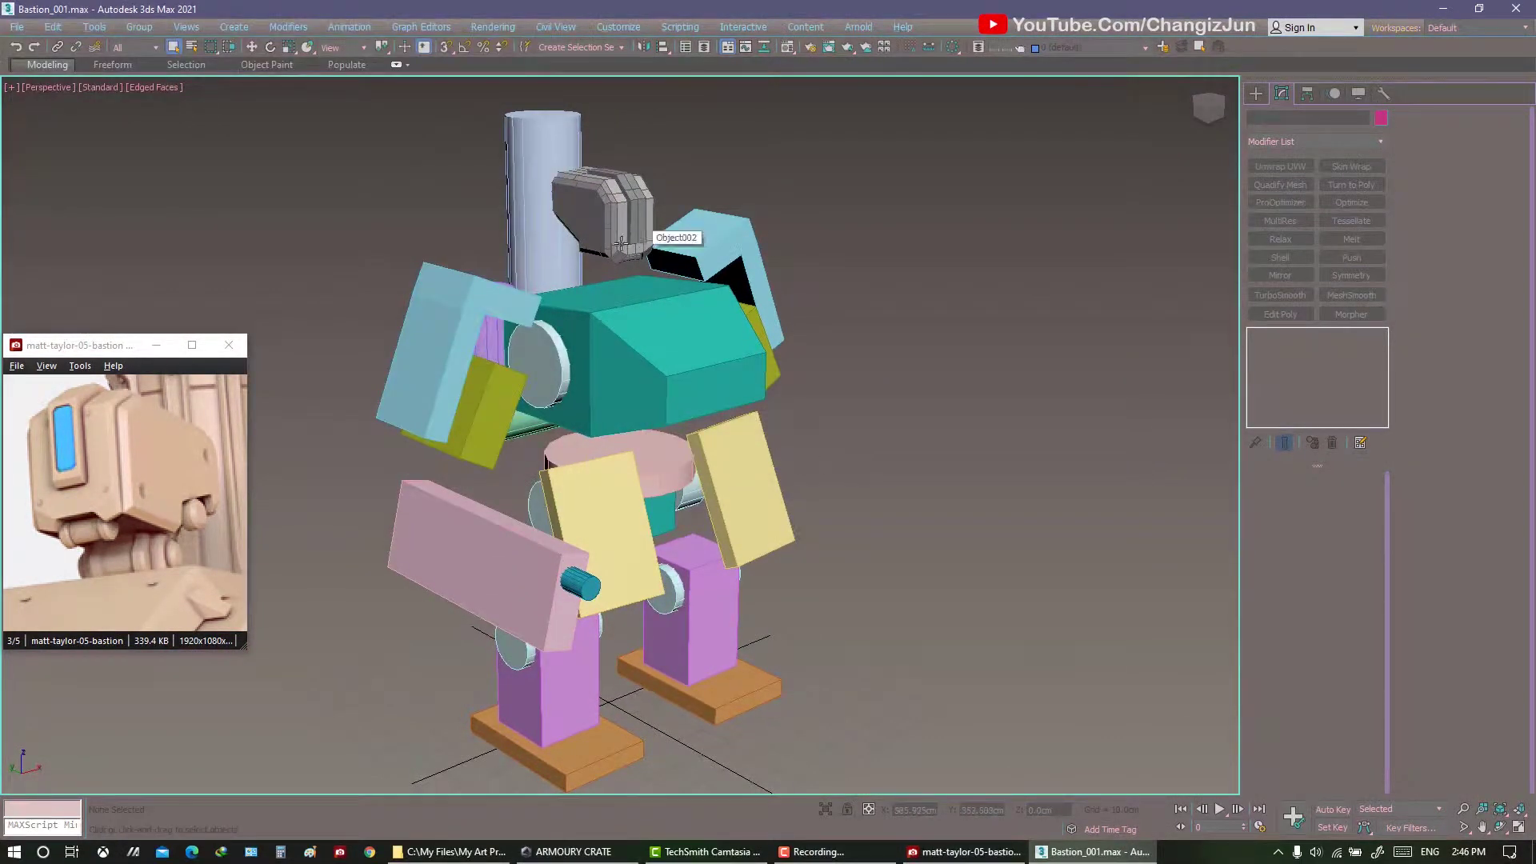
alt+middle_drag(620, 242, 944, 390)
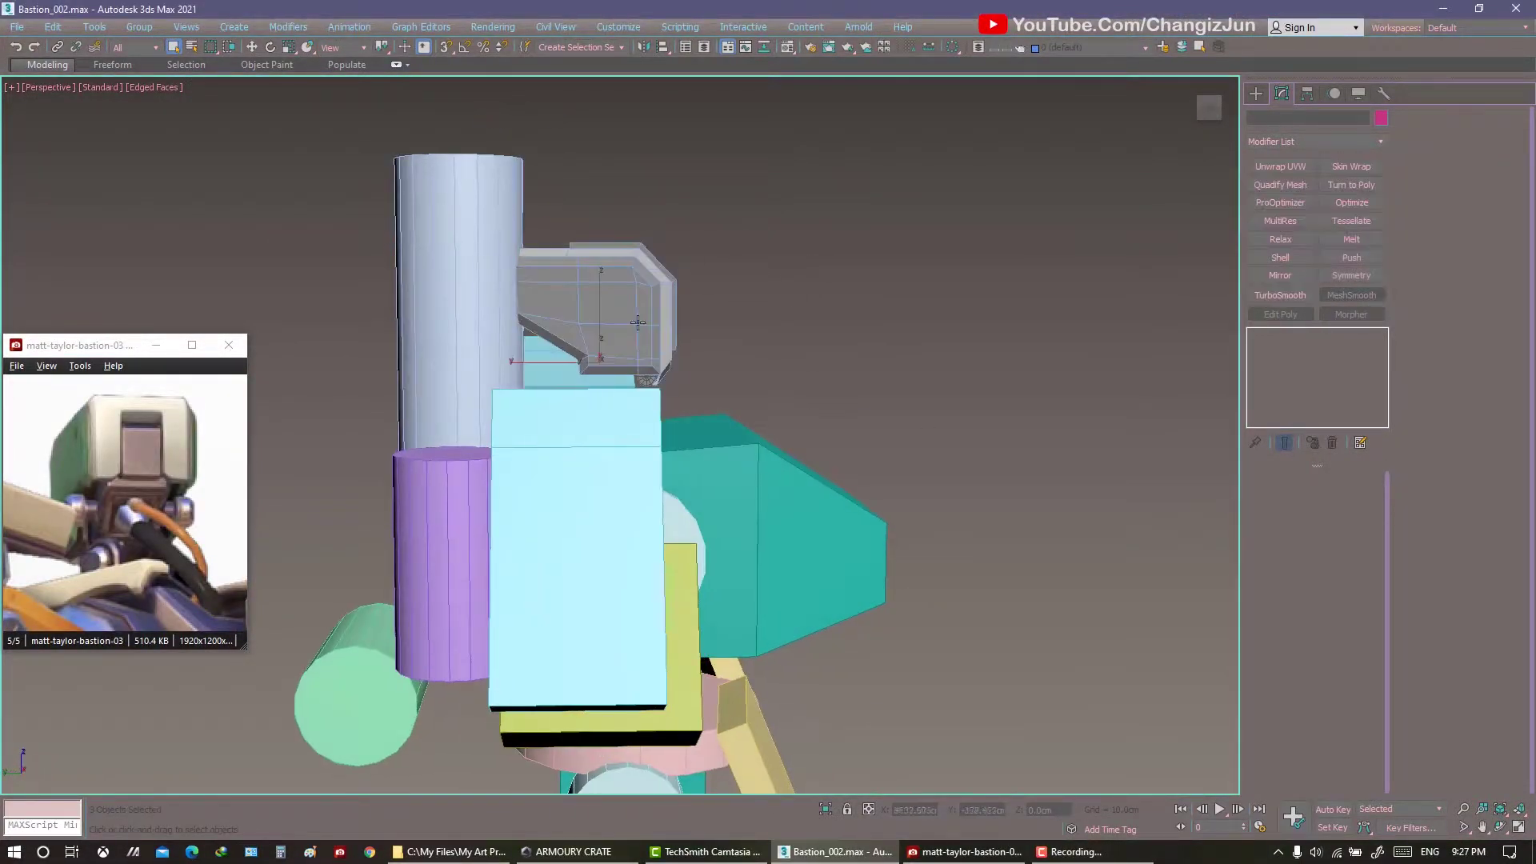
alt+middle_drag(637, 323, 572, 350)
Isolate the selected grey head parts and orbit around them.
key(w)
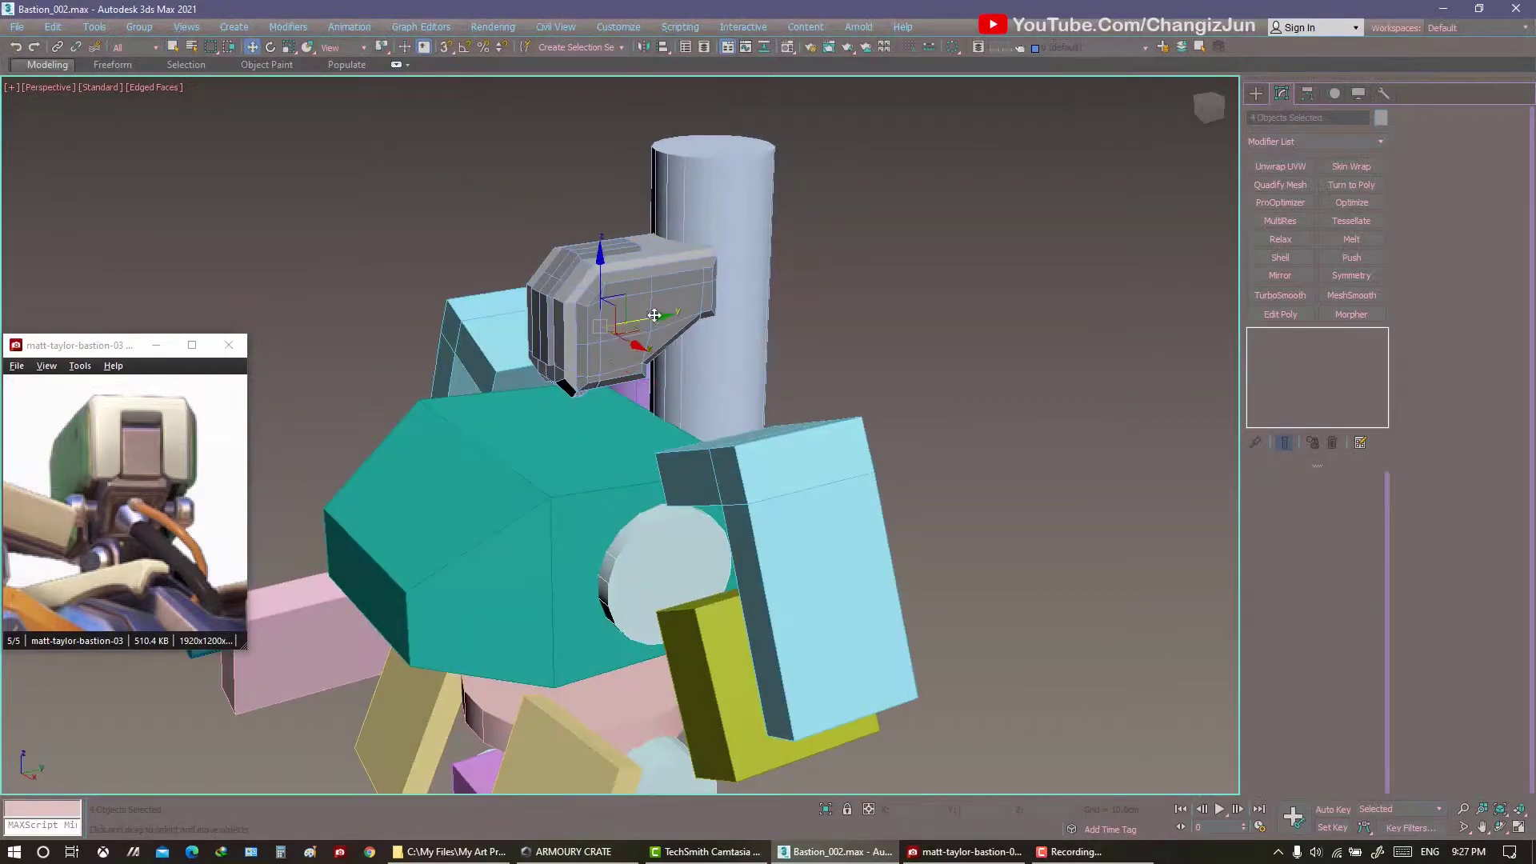
key(alt+q)
key(q)
click(990, 377)
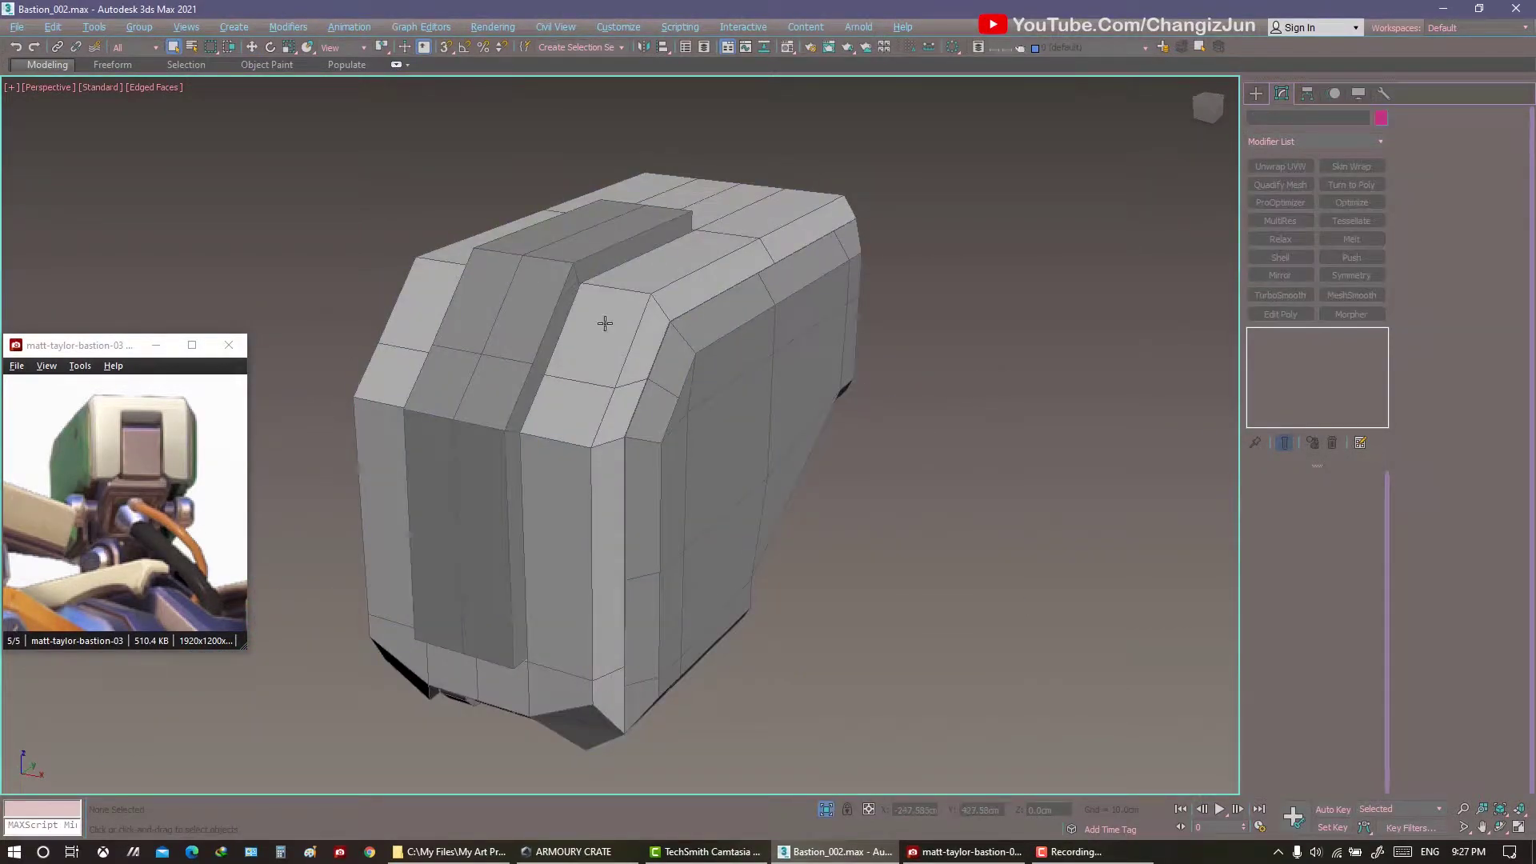
mouse_move(570, 331)
alt+middle_down()
mouse_move(680, 336)
mouse_move(822, 379)
mouse_move(790, 321)
mouse_move(720, 315)
mouse_move(808, 284)
mouse_move(869, 291)
alt+middle_up()
Select the side piece Box014 and add a new Edit Poly modifier.
click(720, 315)
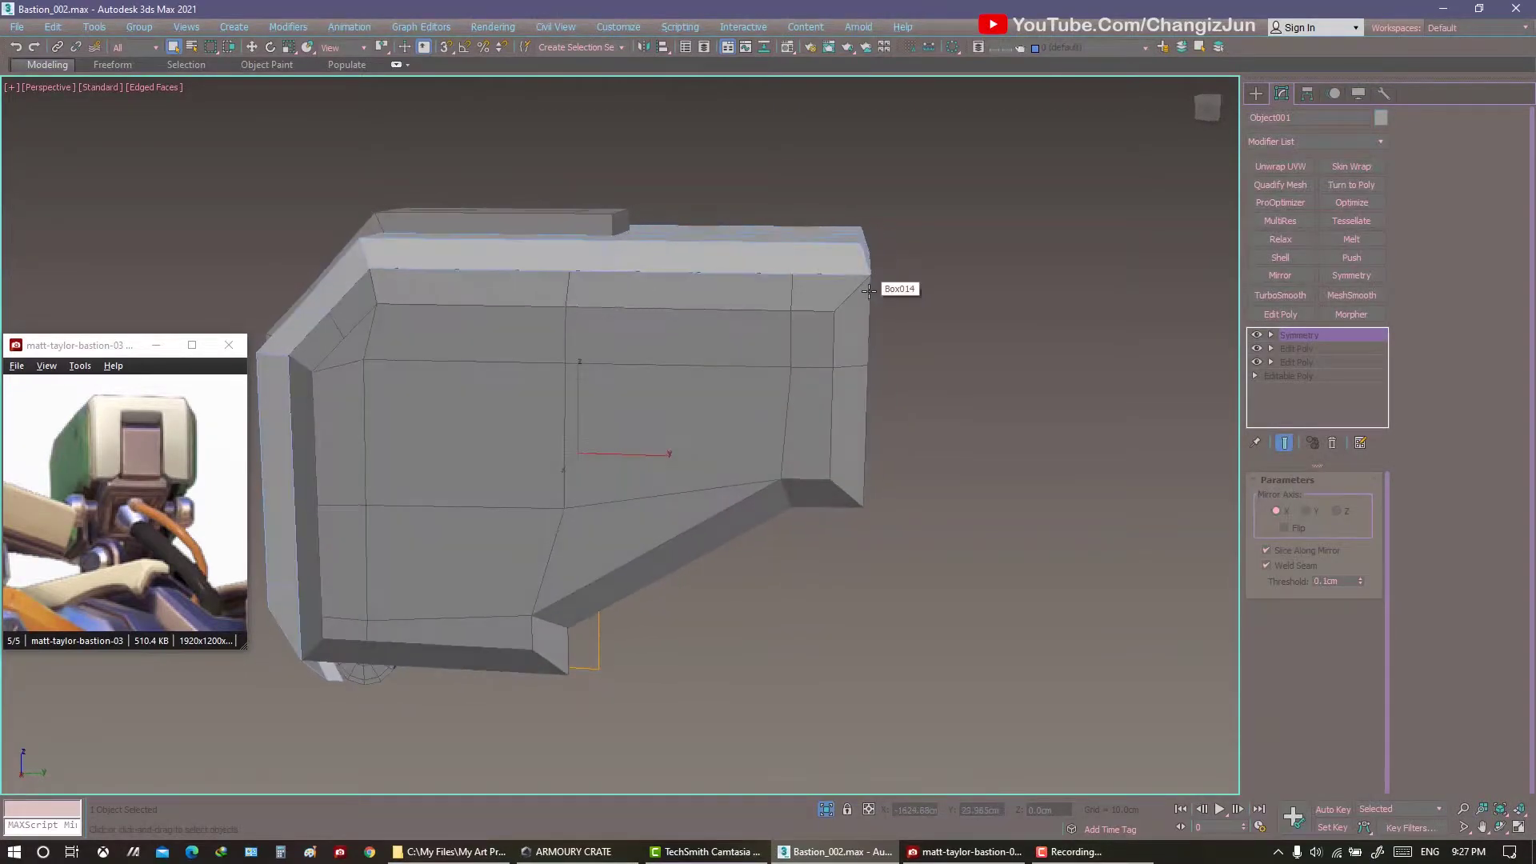
click(868, 291)
click(1305, 348)
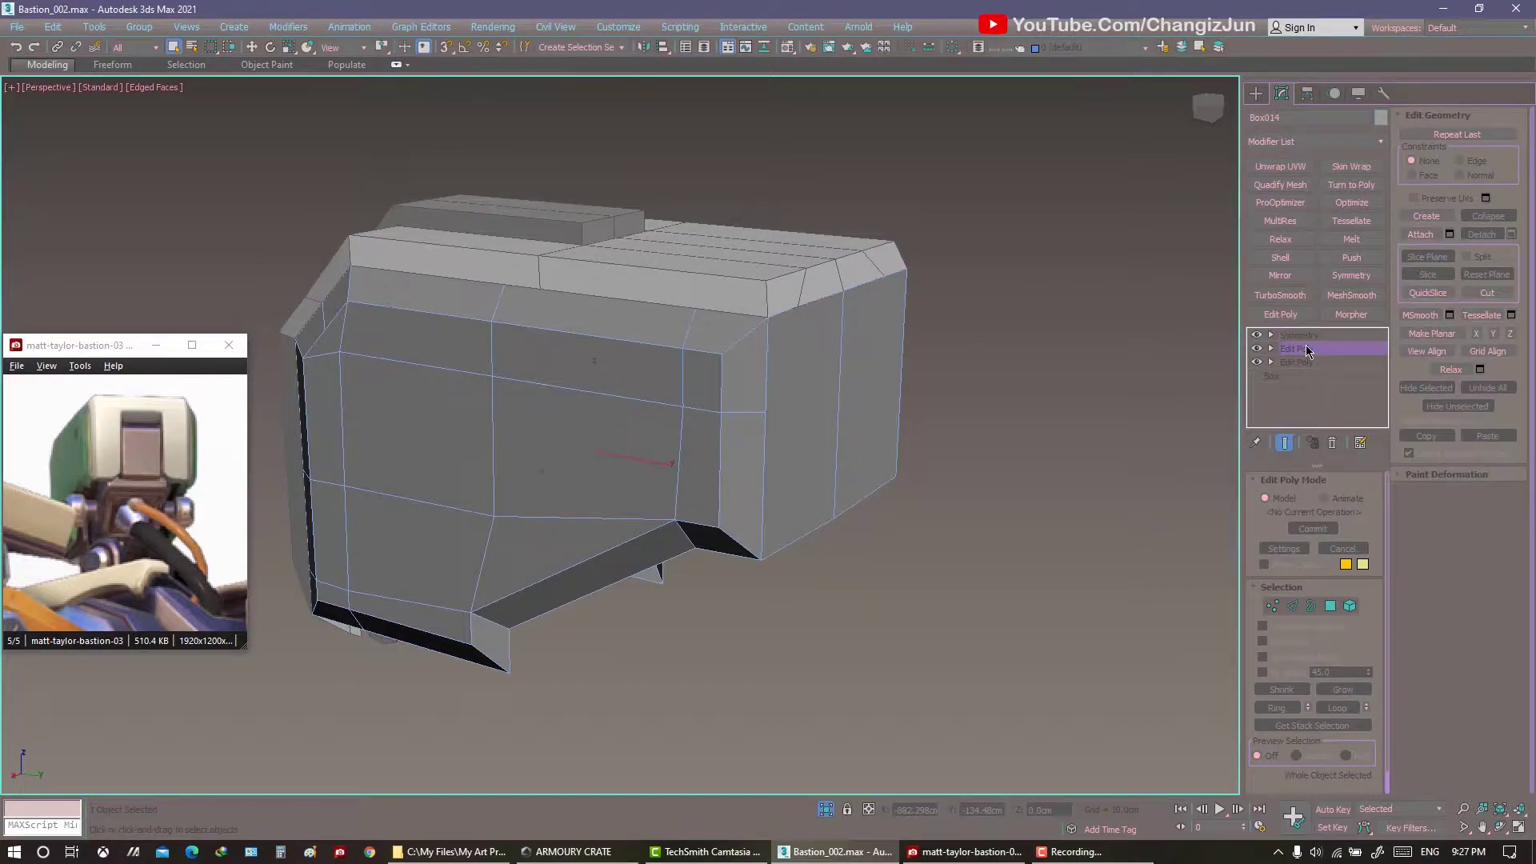
click(1280, 315)
Cut a new edge across Box014's side.
key(1)
alt+middle_drag(1125, 476, 823, 401)
right_click(783, 399)
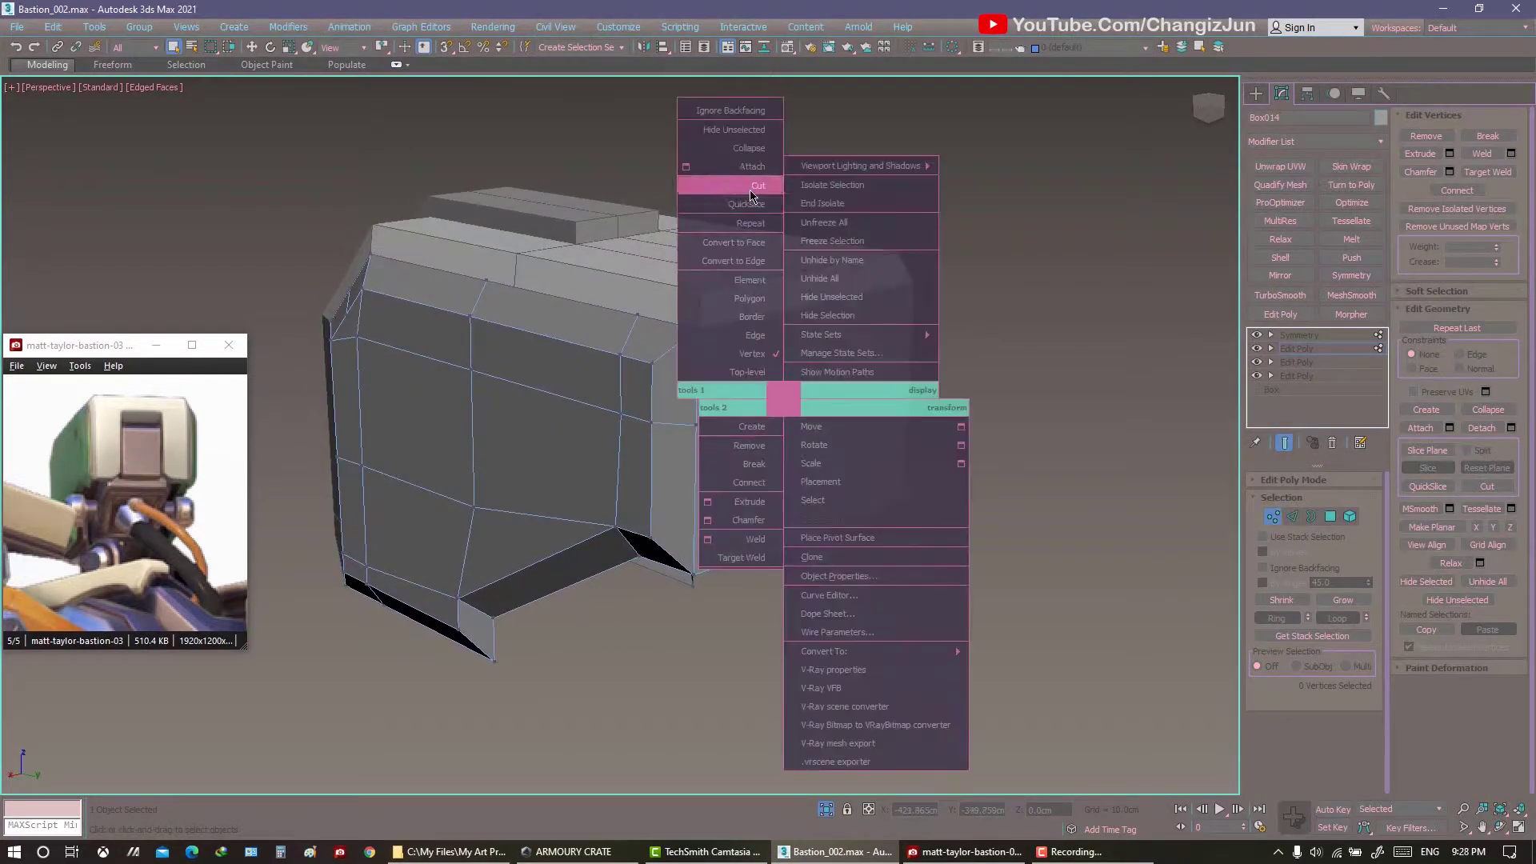
click(752, 184)
mouse_move(751, 194)
alt+middle_down()
mouse_move(864, 350)
mouse_move(843, 347)
alt+middle_up()
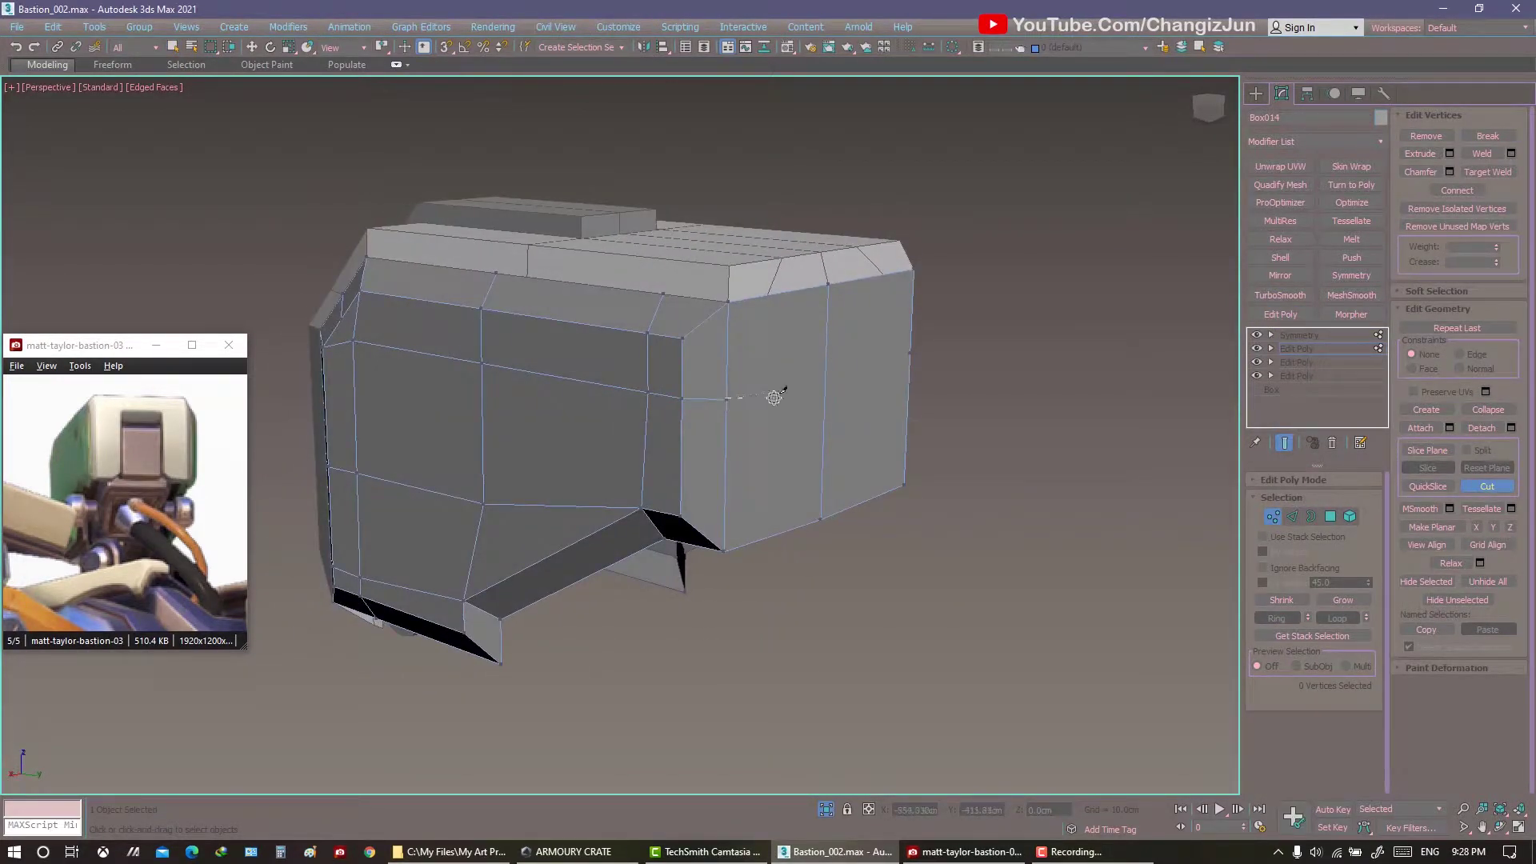
mouse_move(774, 397)
alt+middle_down()
mouse_move(833, 387)
mouse_move(837, 401)
alt+middle_up()
Extrude Box014's end face outward by 1.5cm.
key(4)
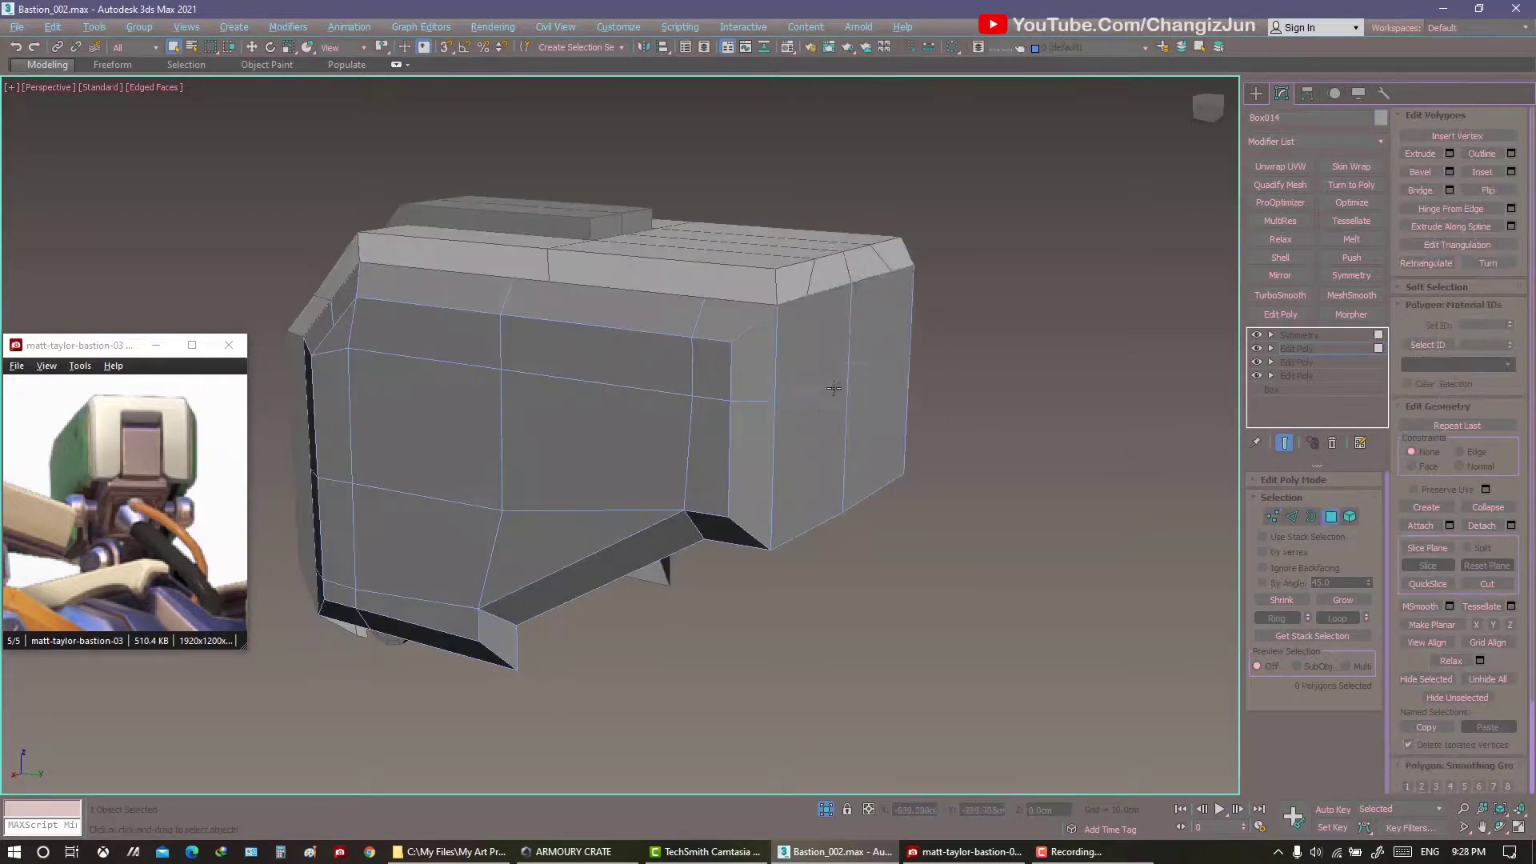
click(782, 419)
right_click(781, 400)
click(723, 464)
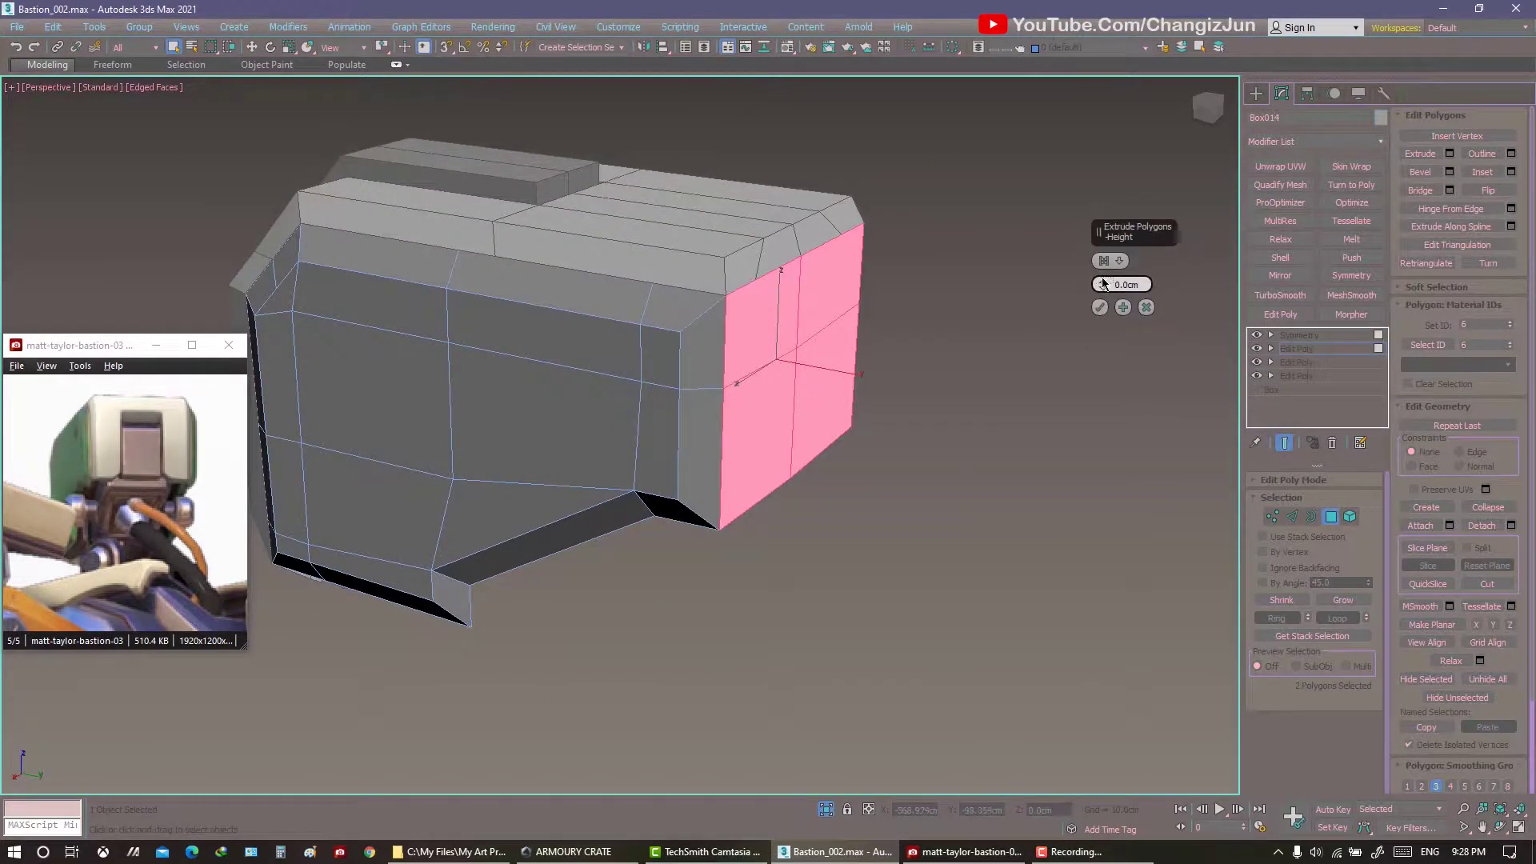
drag(1104, 284, 931, 287)
alt+middle_drag(931, 287, 958, 275)
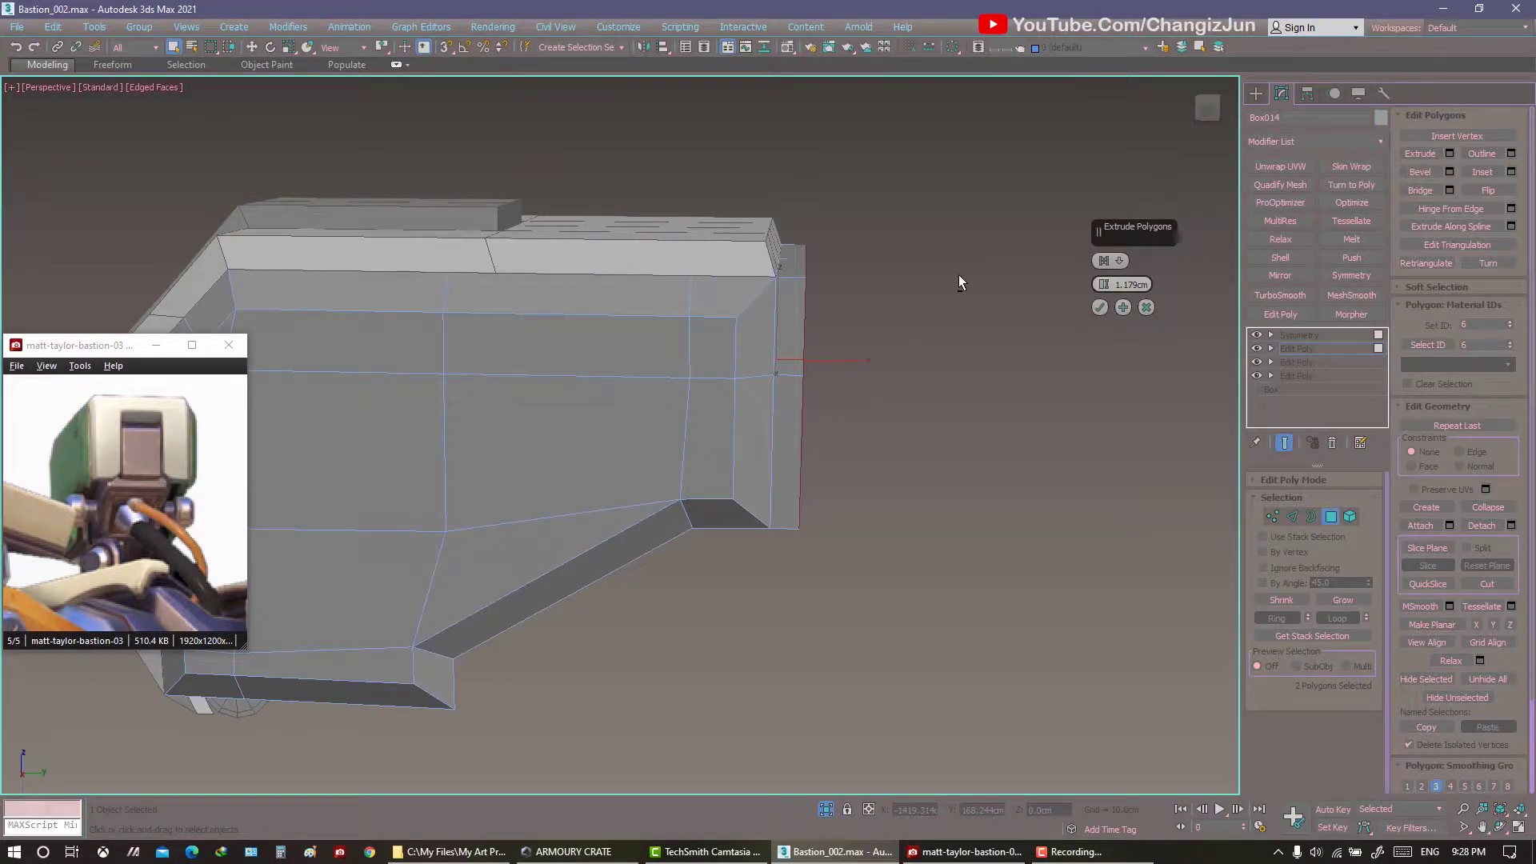
alt+middle_drag(958, 276, 919, 301)
alt+middle_drag(790, 277, 1142, 292)
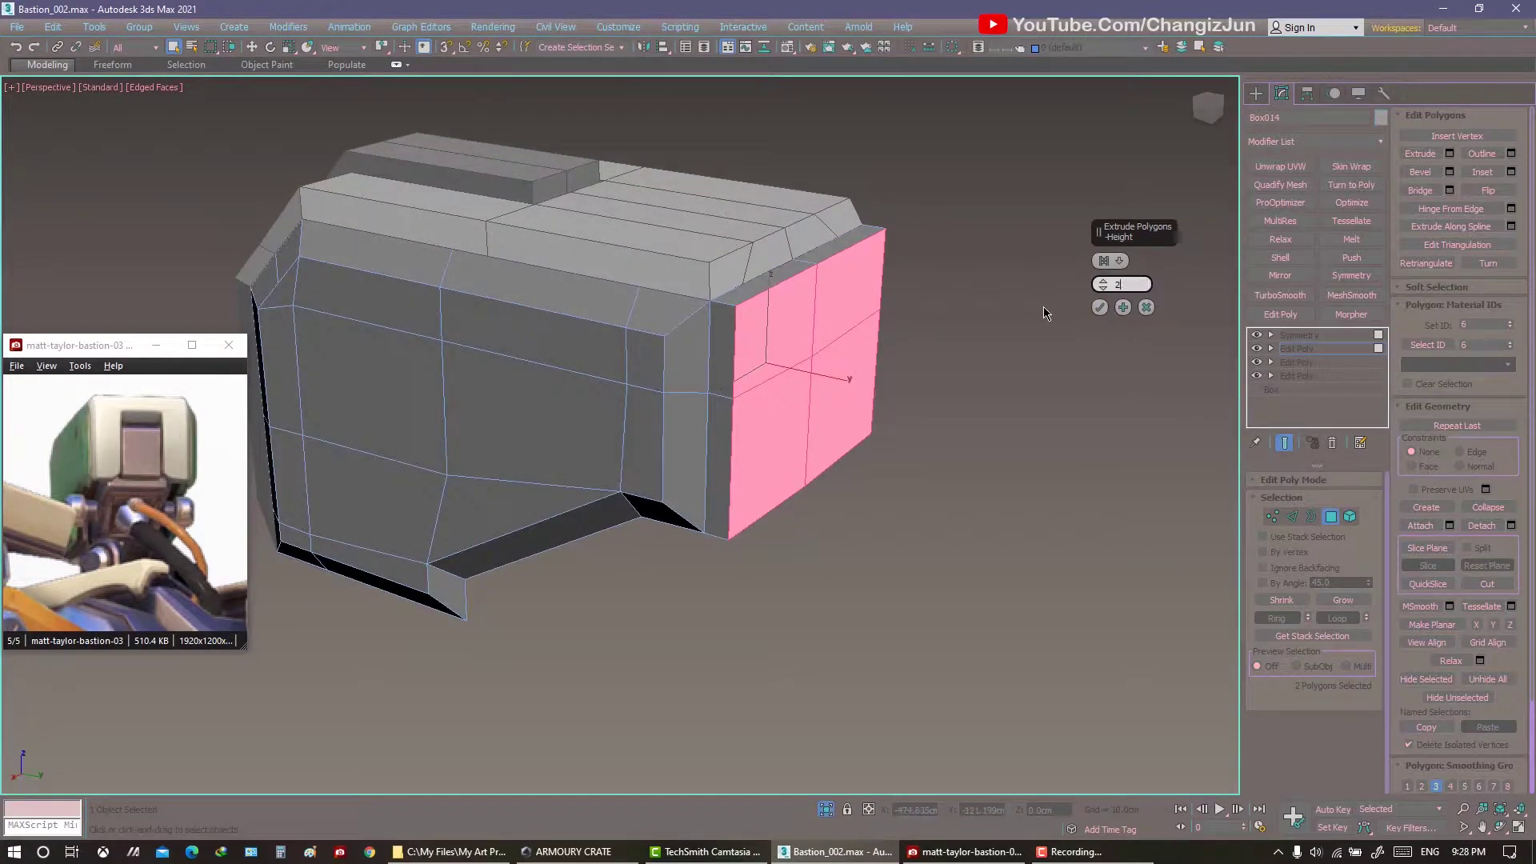
mouse_move(1043, 312)
alt+middle_down()
mouse_move(808, 305)
mouse_move(742, 347)
mouse_move(953, 315)
mouse_move(844, 336)
mouse_move(868, 356)
mouse_move(697, 467)
mouse_move(666, 405)
mouse_move(739, 395)
mouse_move(777, 417)
alt+middle_up()
key(Return)
text(1.5)
key(Return)
Adjust the extruded end and a top corner edge, then clear the edge selection.
key(r)
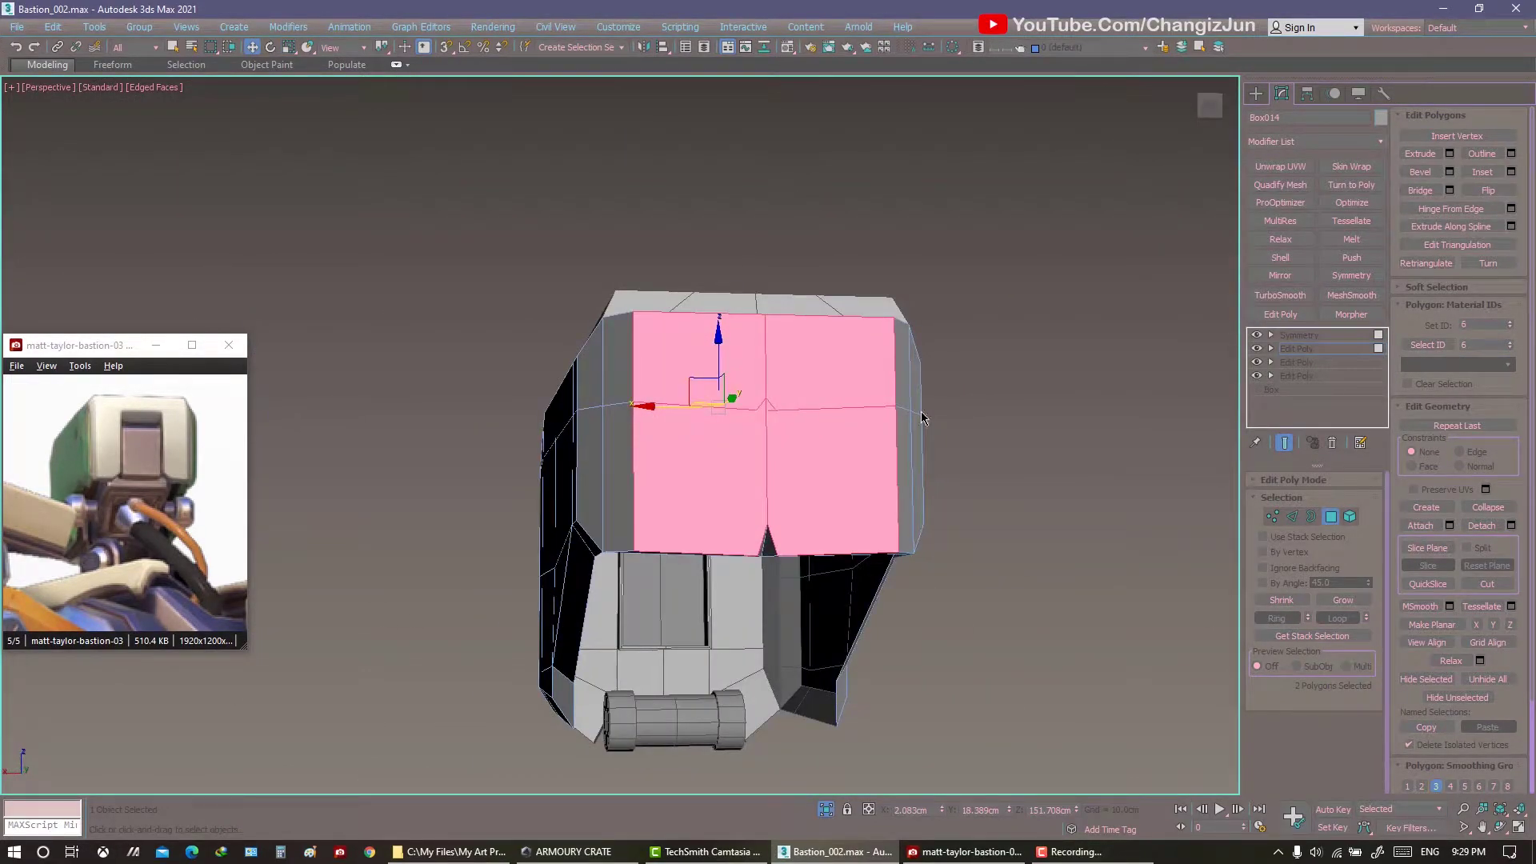
mouse_move(922, 418)
alt+middle_down()
mouse_move(772, 398)
mouse_move(827, 295)
mouse_move(824, 352)
mouse_move(904, 412)
alt+middle_up()
key(2)
click(904, 412)
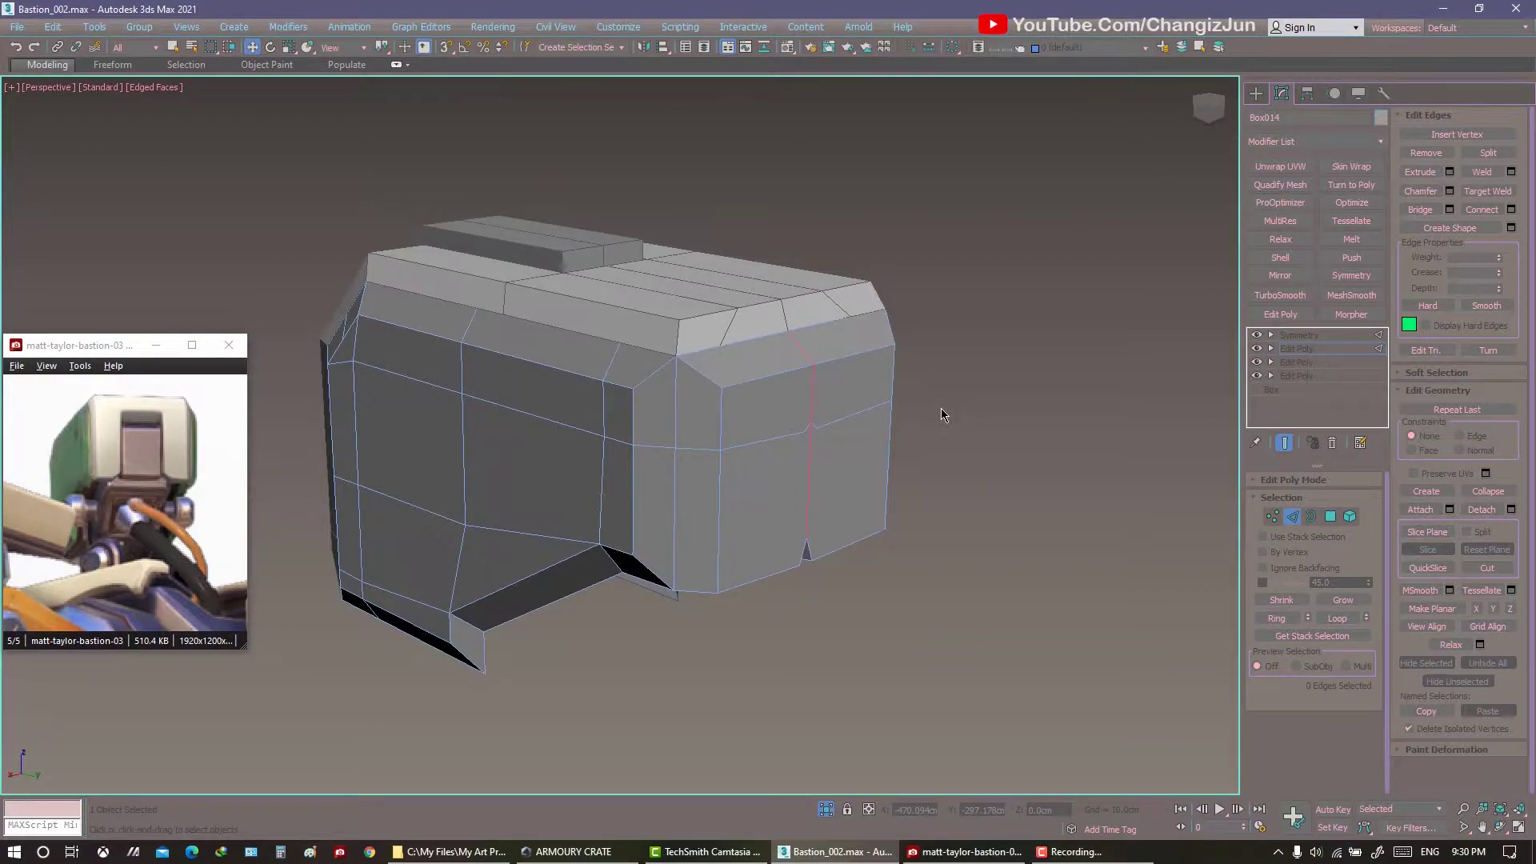
Select the top shell Object001 and add an Edit Poly above its Symmetry.
click(851, 304)
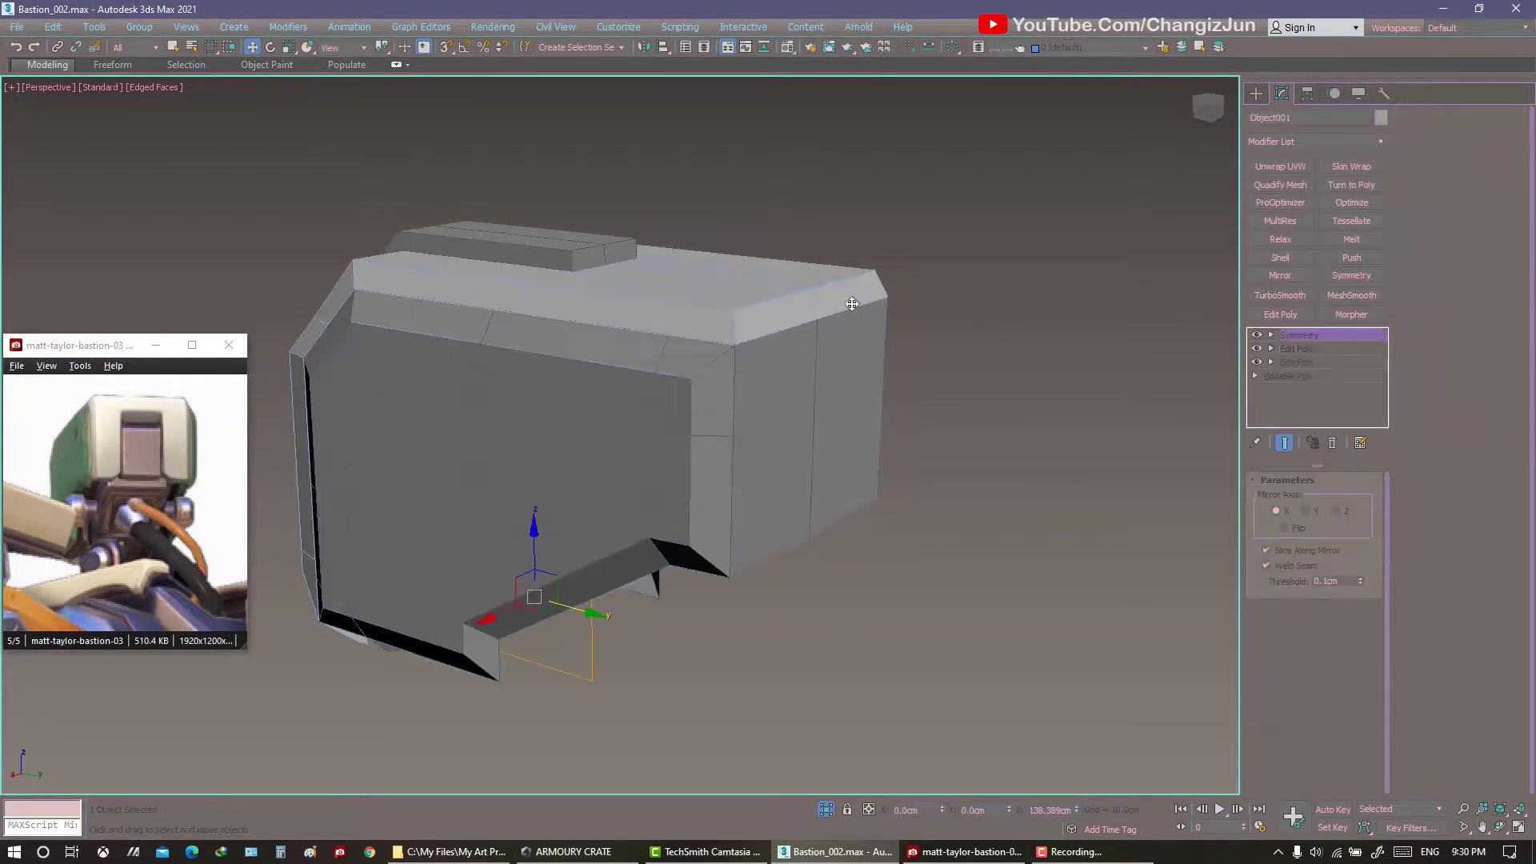
click(1273, 516)
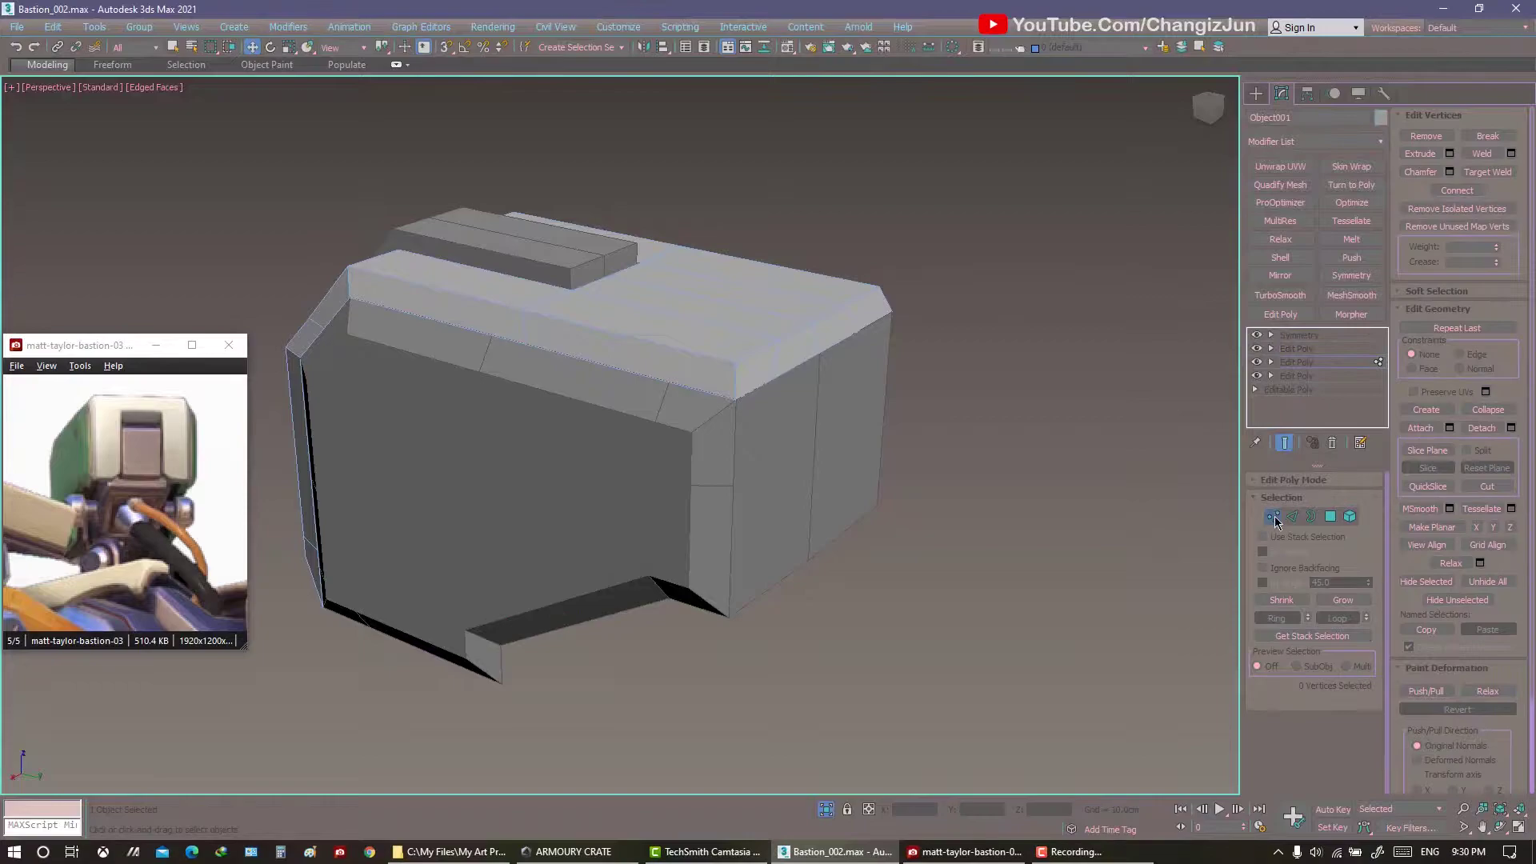
click(1322, 336)
click(1279, 314)
click(1293, 517)
mouse_move(929, 396)
alt+middle_down()
mouse_move(968, 379)
mouse_move(902, 425)
mouse_move(928, 412)
alt+middle_up()
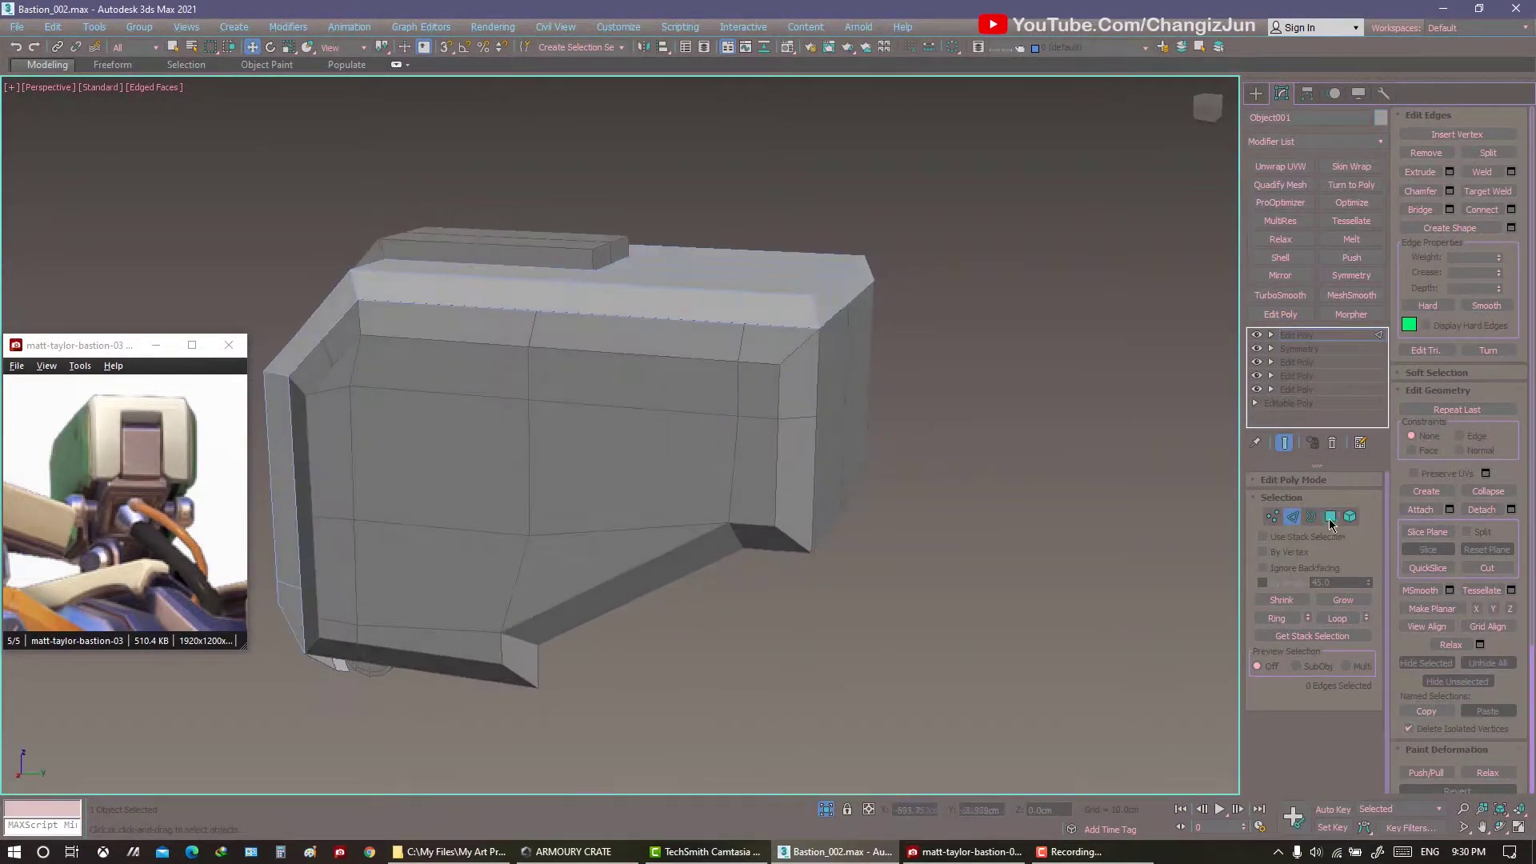
click(1328, 518)
Extrude the shell's four end faces by about 1.3cm.
mouse_move(879, 360)
alt+middle_down()
mouse_move(887, 312)
mouse_move(846, 349)
mouse_move(790, 343)
alt+middle_up()
key(shift+e)
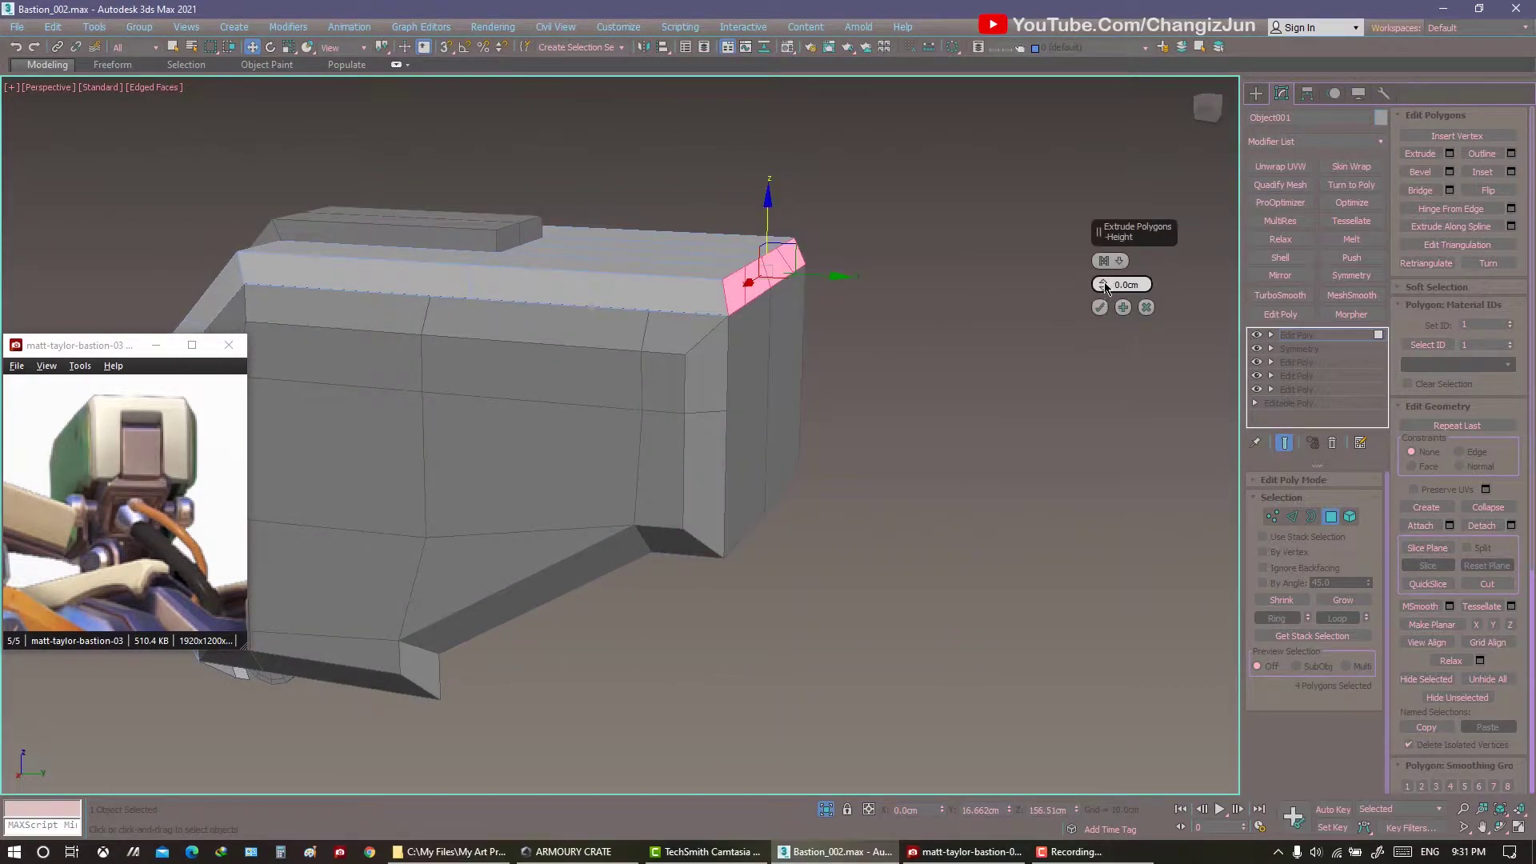
alt+middle_drag(1080, 314, 1033, 298)
mouse_move(796, 219)
alt+middle_down()
mouse_move(648, 281)
mouse_move(902, 274)
mouse_move(946, 332)
mouse_move(869, 329)
mouse_move(907, 322)
alt+middle_up()
Scale and move the extruded end faces downward to reshape the shell's end.
key(r)
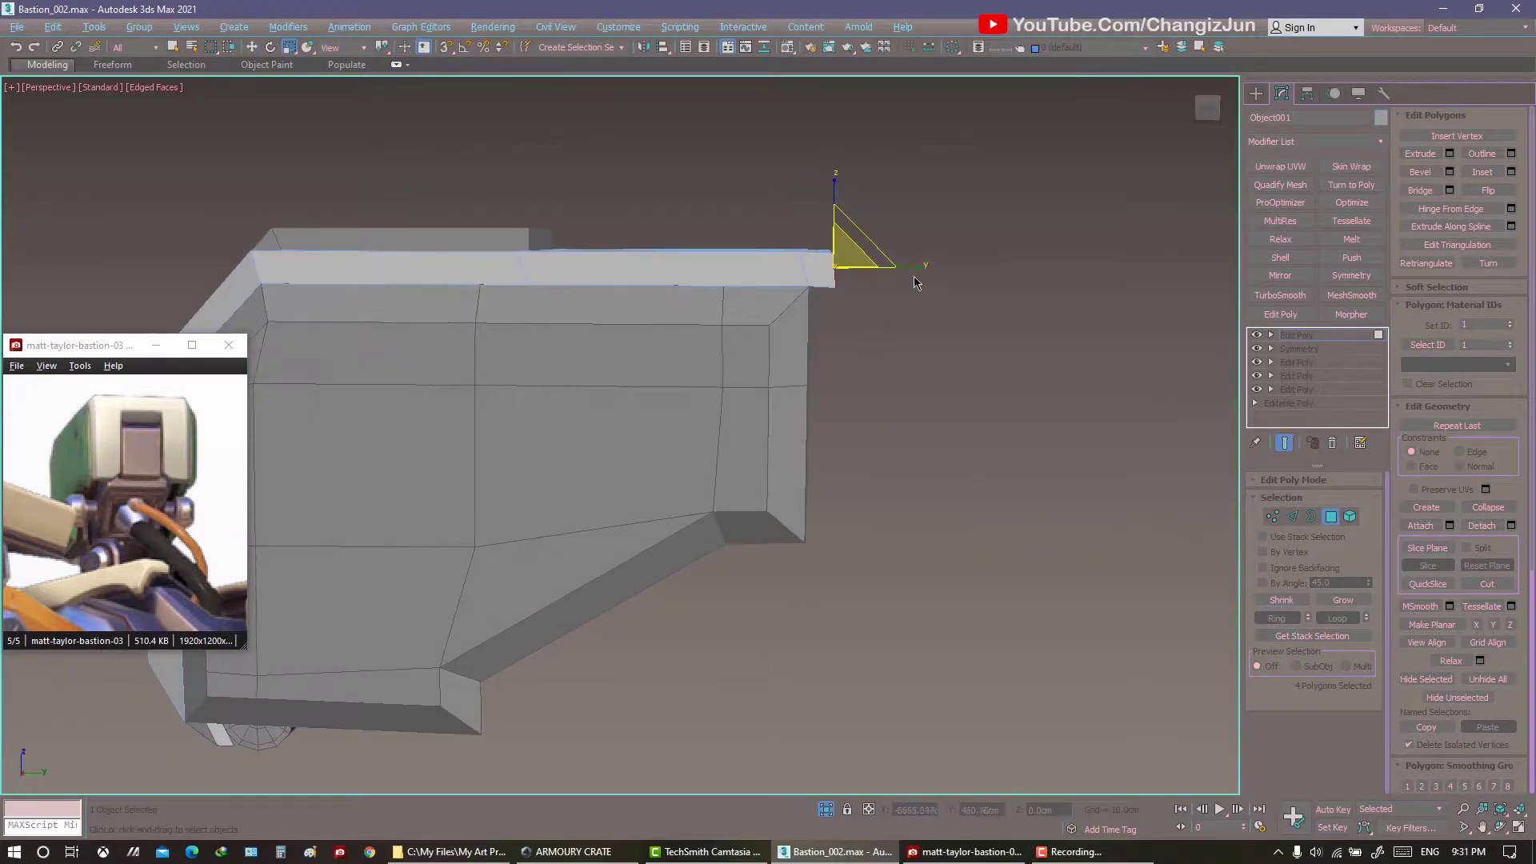
key(w)
mouse_move(862, 269)
alt+middle_down()
mouse_move(887, 316)
mouse_move(943, 344)
alt+middle_up()
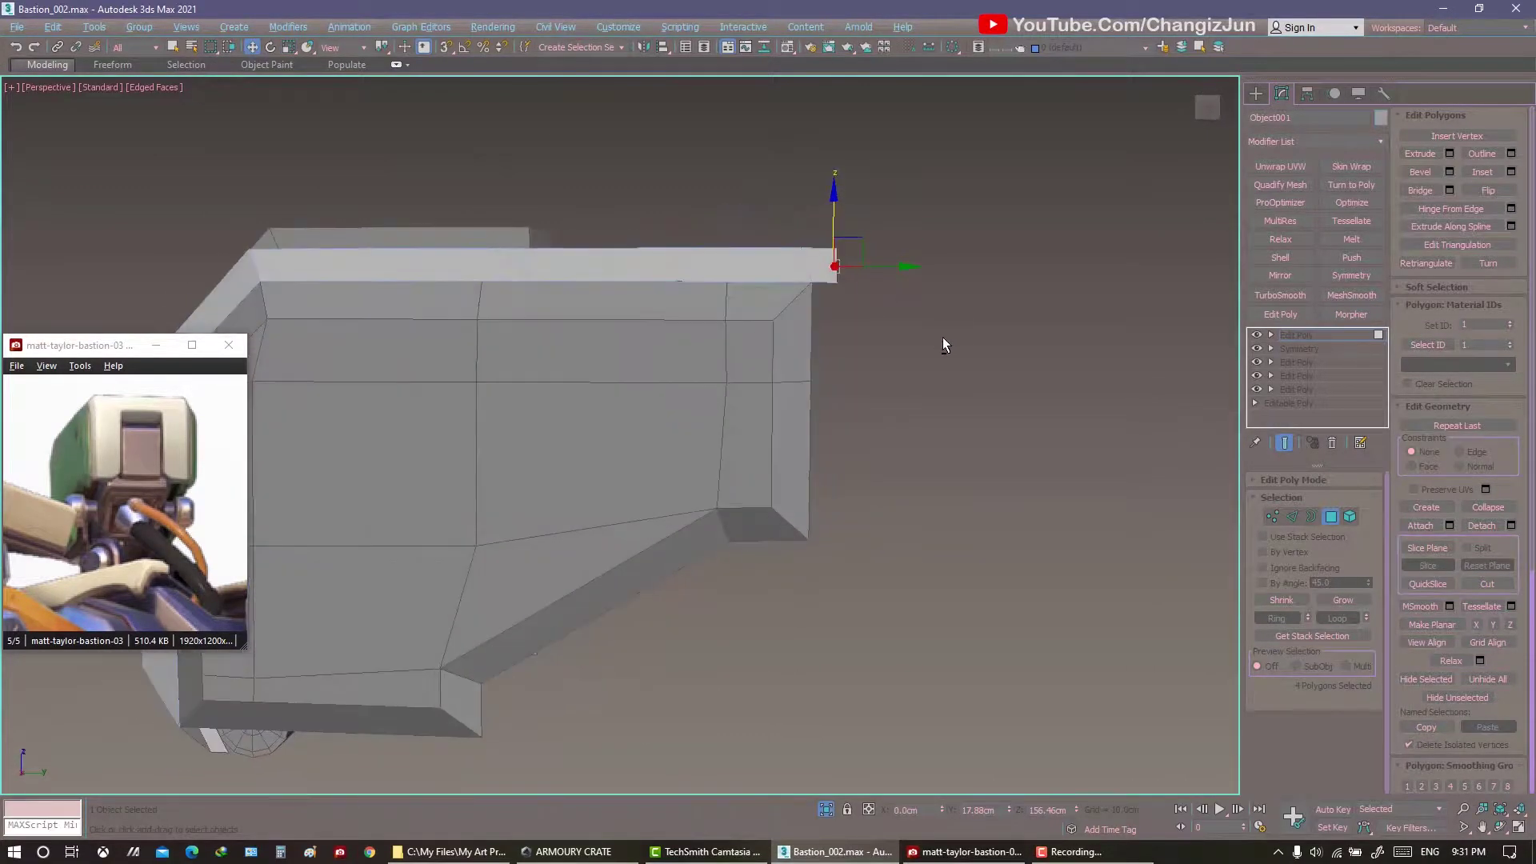
mouse_move(898, 285)
alt+middle_down()
mouse_move(864, 208)
mouse_move(868, 326)
mouse_move(847, 251)
mouse_move(858, 343)
mouse_move(885, 354)
mouse_move(844, 250)
alt+middle_up()
right_click(868, 326)
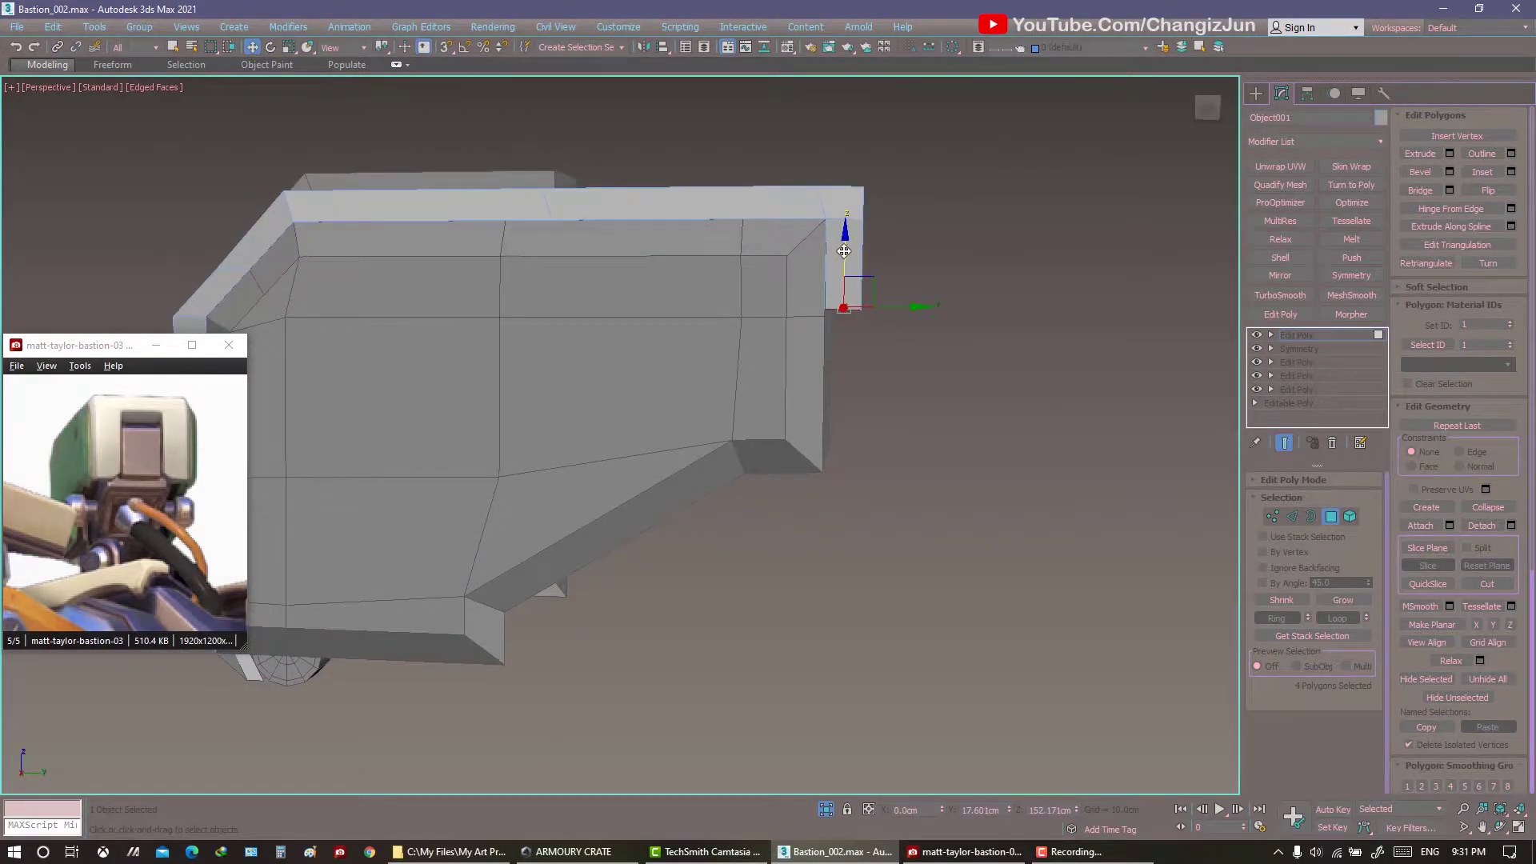
key(r)
mouse_move(838, 398)
alt+middle_down()
mouse_move(912, 371)
mouse_move(853, 440)
mouse_move(877, 436)
mouse_move(779, 415)
mouse_move(802, 386)
mouse_move(789, 394)
mouse_move(1223, 498)
alt+middle_up()
key(q)
key(4)
Convert the selected head edges to vertices, adjust them, and clear the selection.
key(2)
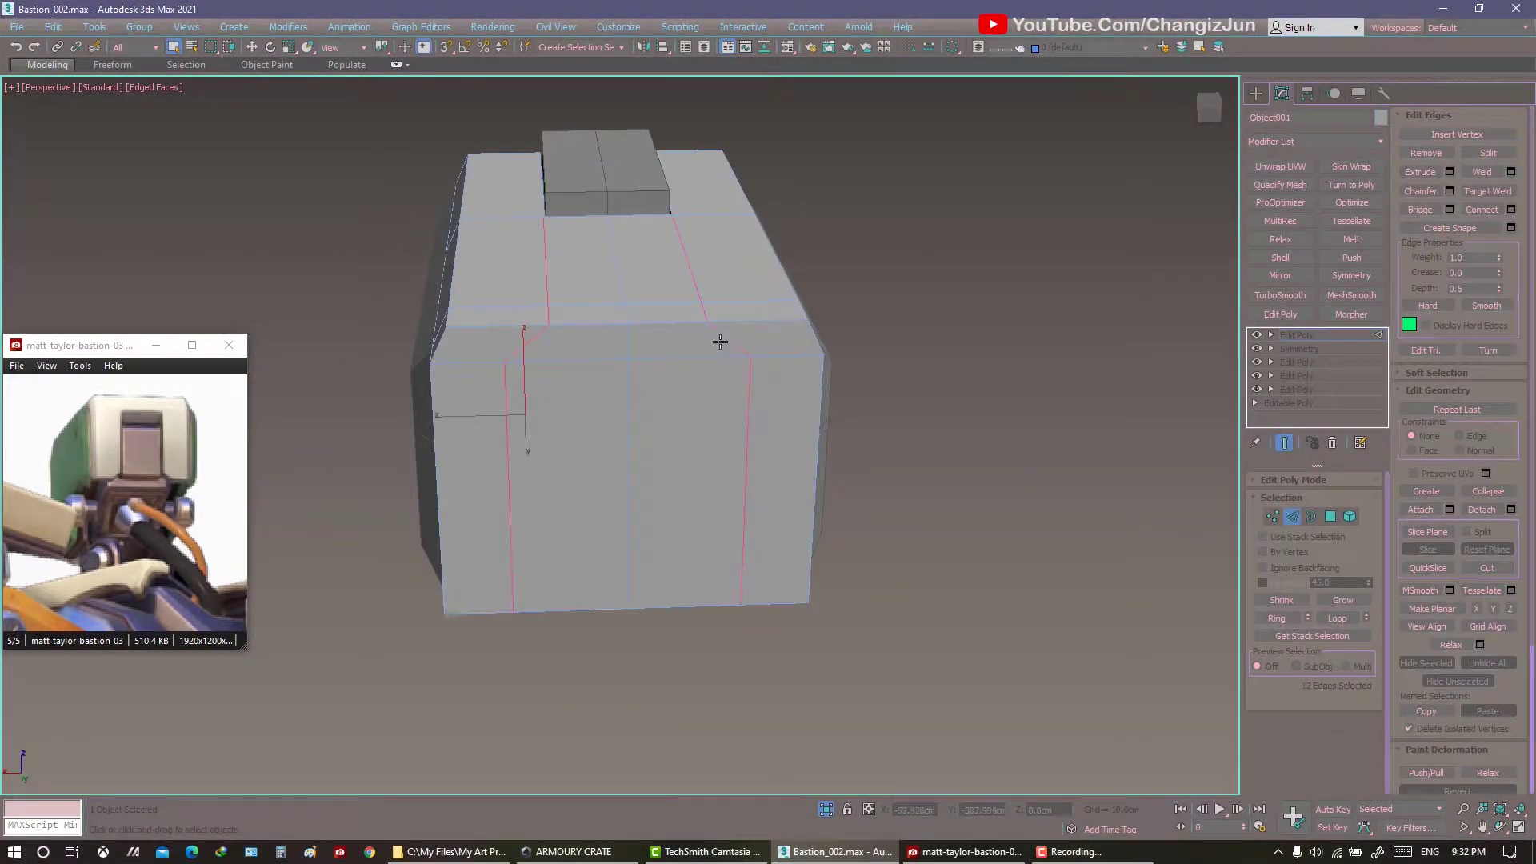
alt+double_click(551, 312)
mouse_move(552, 312)
alt+middle_down()
mouse_move(816, 326)
mouse_move(717, 366)
alt+middle_up()
right_click(720, 381)
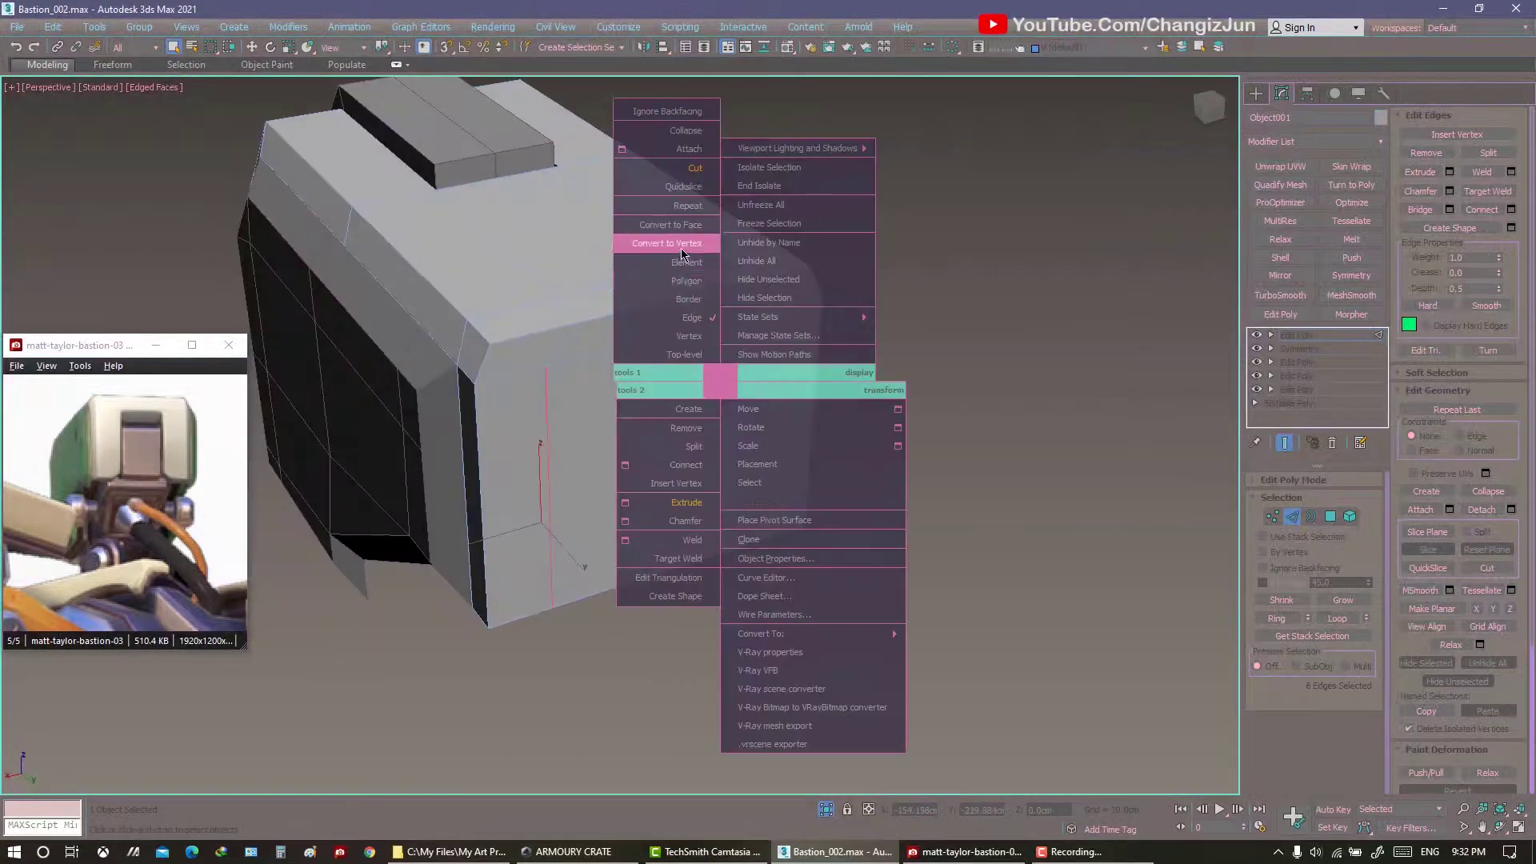
click(681, 254)
mouse_move(681, 255)
alt+middle_down()
mouse_move(583, 466)
mouse_move(769, 484)
mouse_move(734, 480)
alt+middle_up()
key(w)
click(1218, 512)
Select the head's open border edges and inspect them in border and edge modes.
key(4)
mouse_move(1217, 511)
alt+middle_down()
mouse_move(880, 480)
mouse_move(984, 320)
mouse_move(836, 549)
alt+middle_up()
key(q)
key(1)
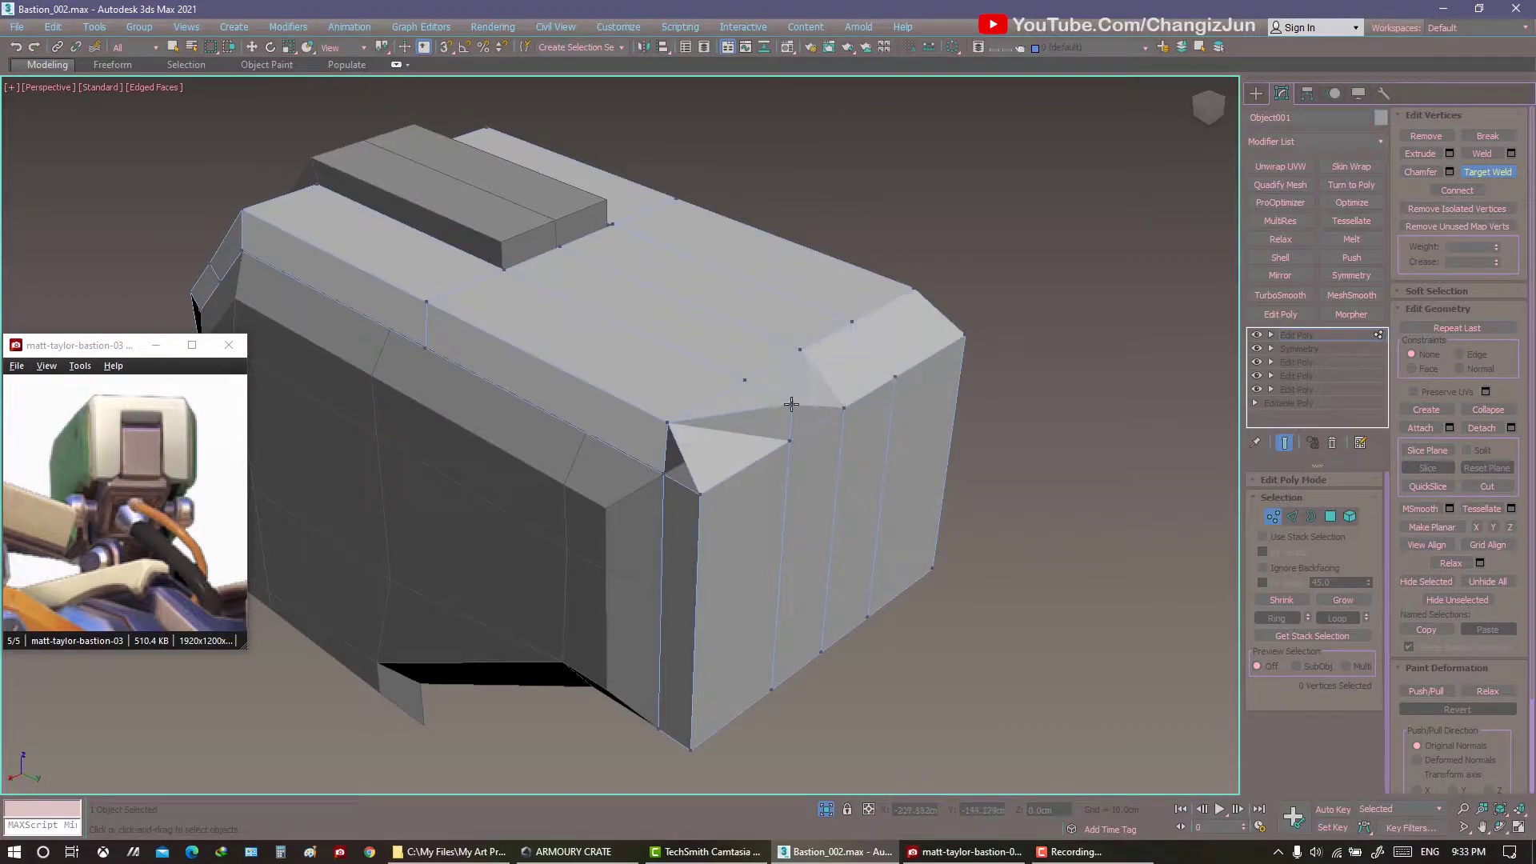
mouse_move(791, 404)
alt+middle_down()
mouse_move(834, 425)
mouse_move(792, 432)
mouse_move(838, 437)
alt+middle_up()
key(3)
key(q)
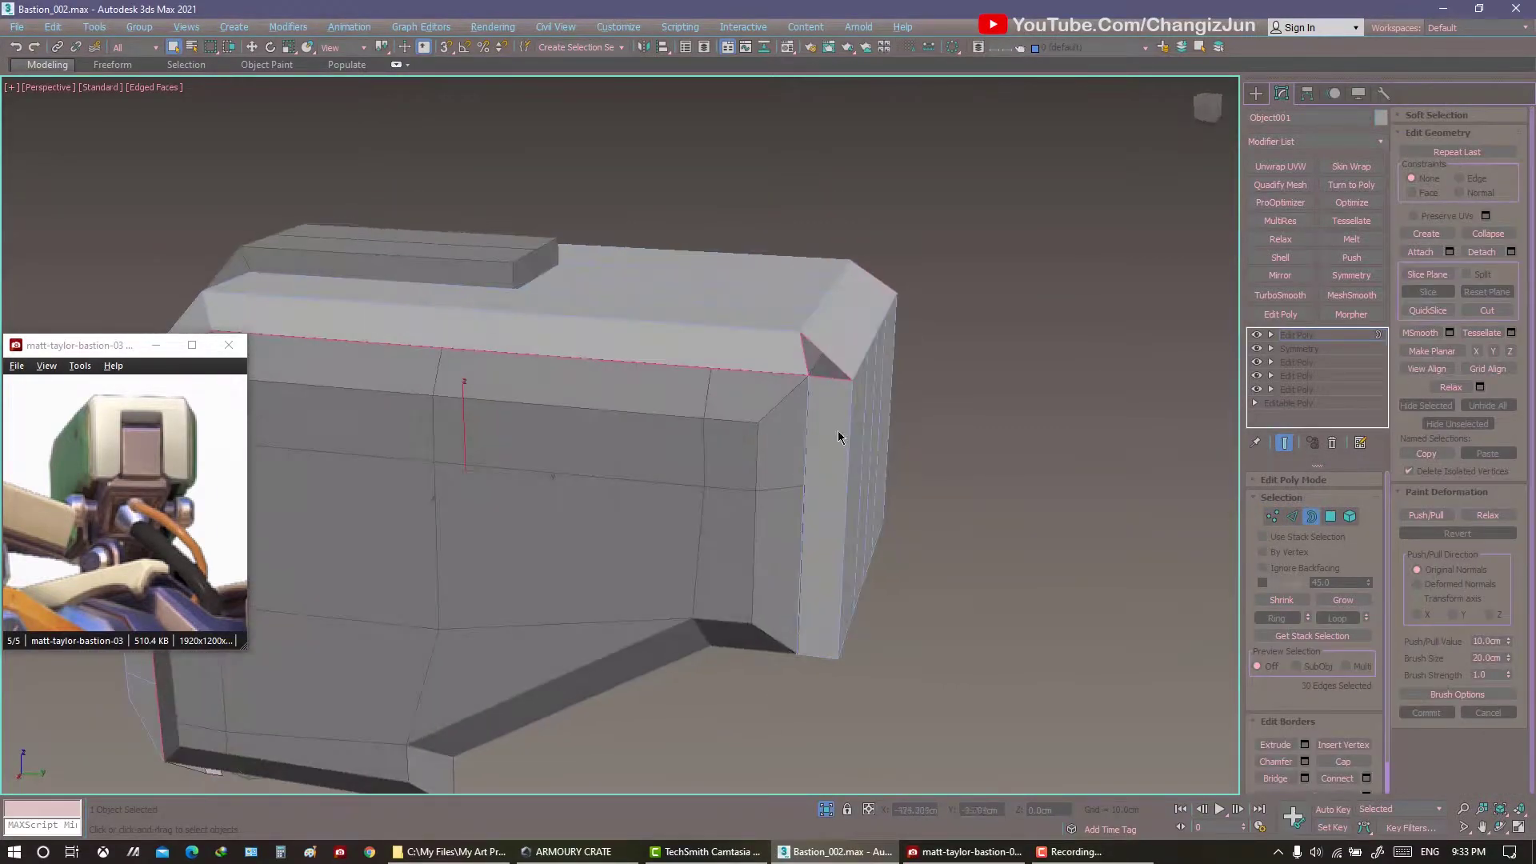
scroll(839, 437, up, 3)
key(2)
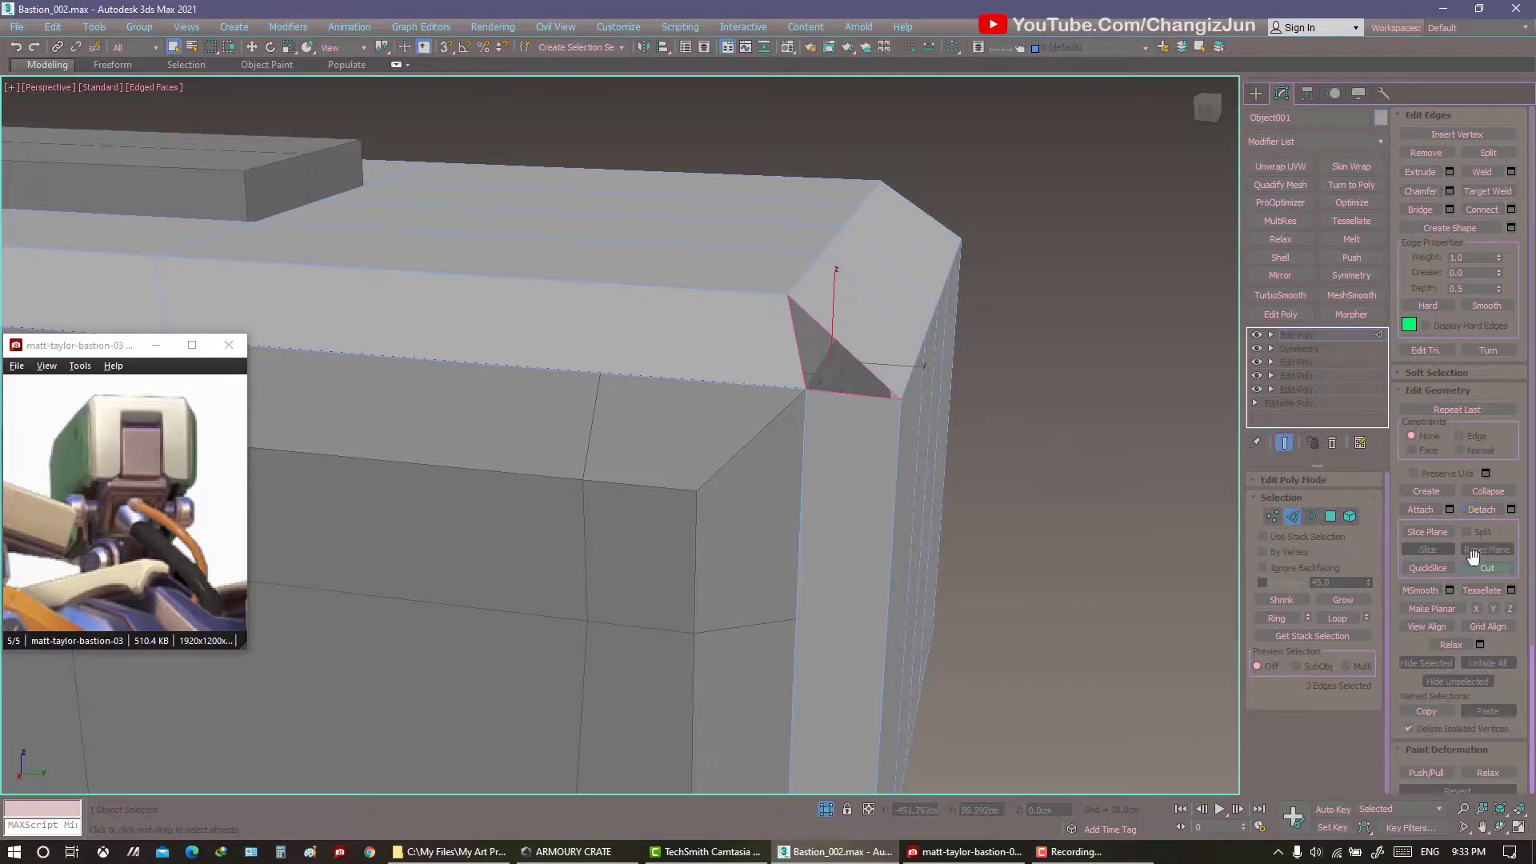
key(3)
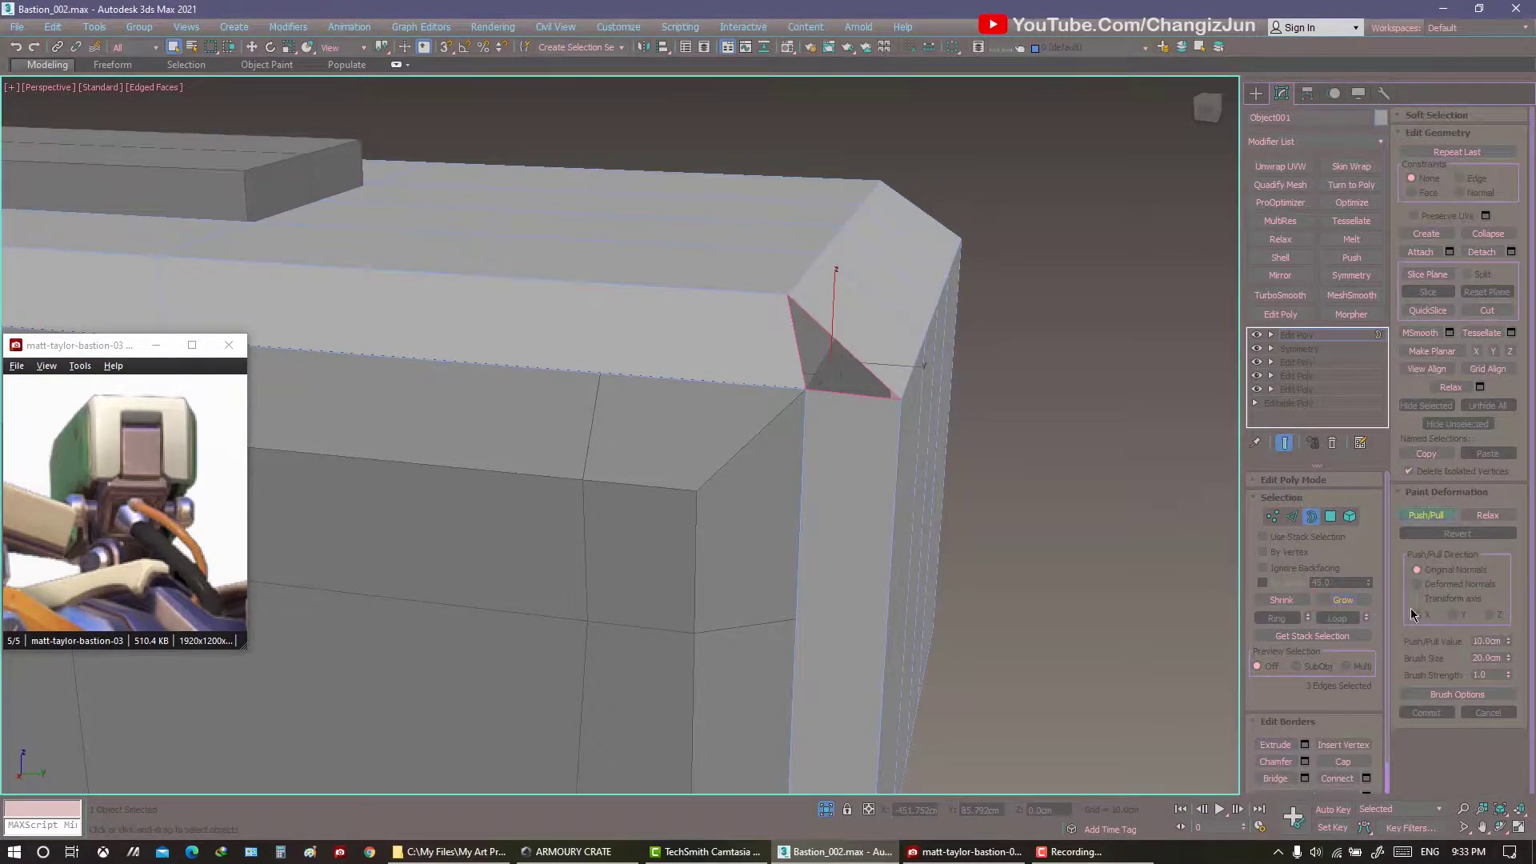
scroll(891, 531, down, 3)
Inspect the box corner from around and above, switching between edge and border modes.
mouse_move(891, 531)
alt+middle_down()
mouse_move(980, 559)
mouse_move(766, 426)
alt+middle_up()
key(2)
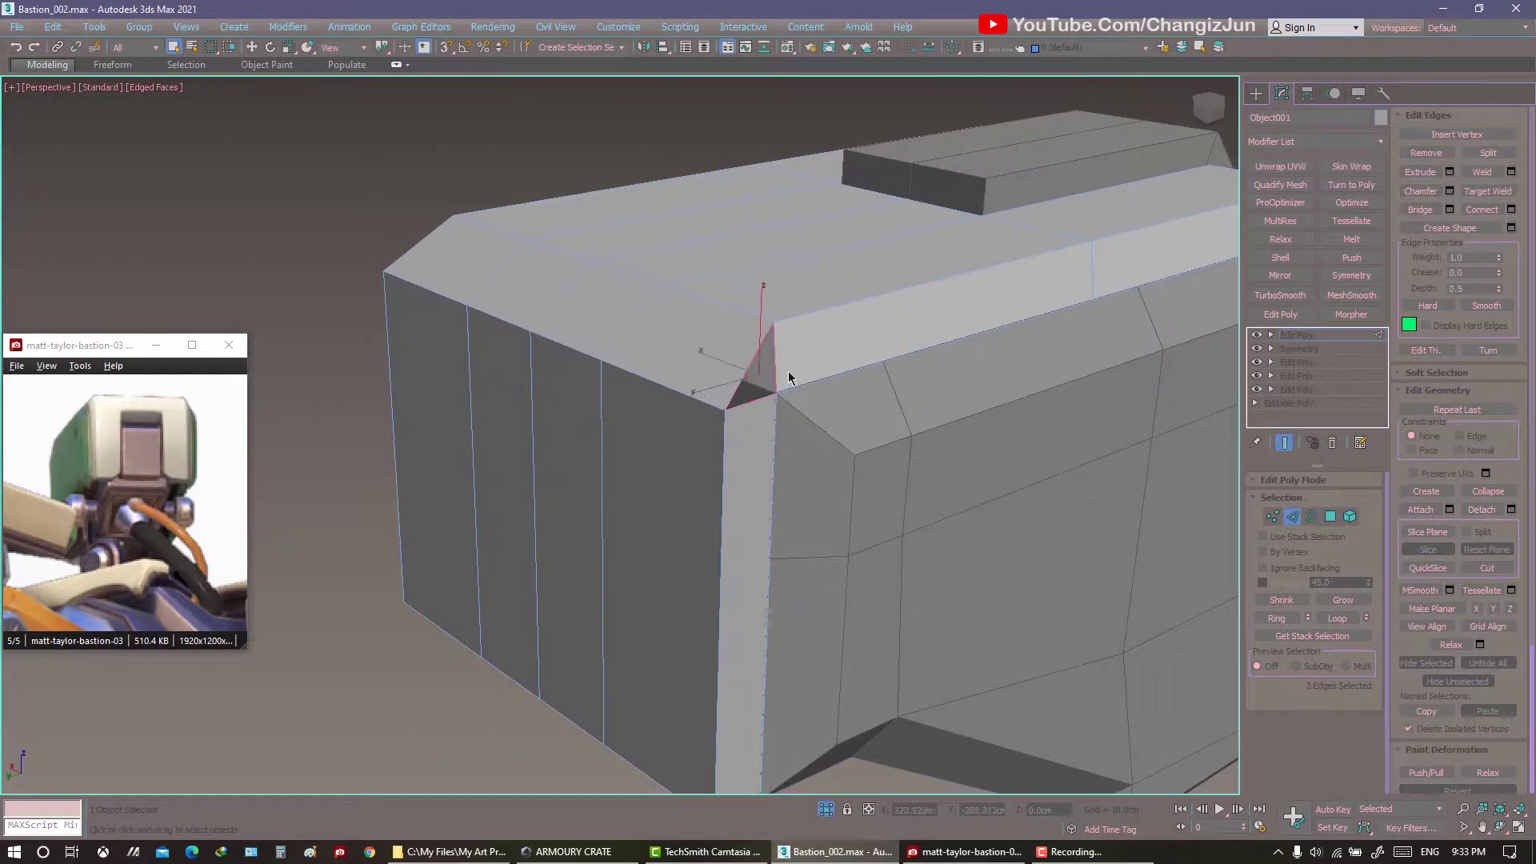
key(3)
click(1291, 518)
scroll(877, 489, down, 3)
mouse_move(800, 480)
alt+middle_down()
mouse_move(952, 484)
mouse_move(857, 462)
alt+middle_up()
key(2)
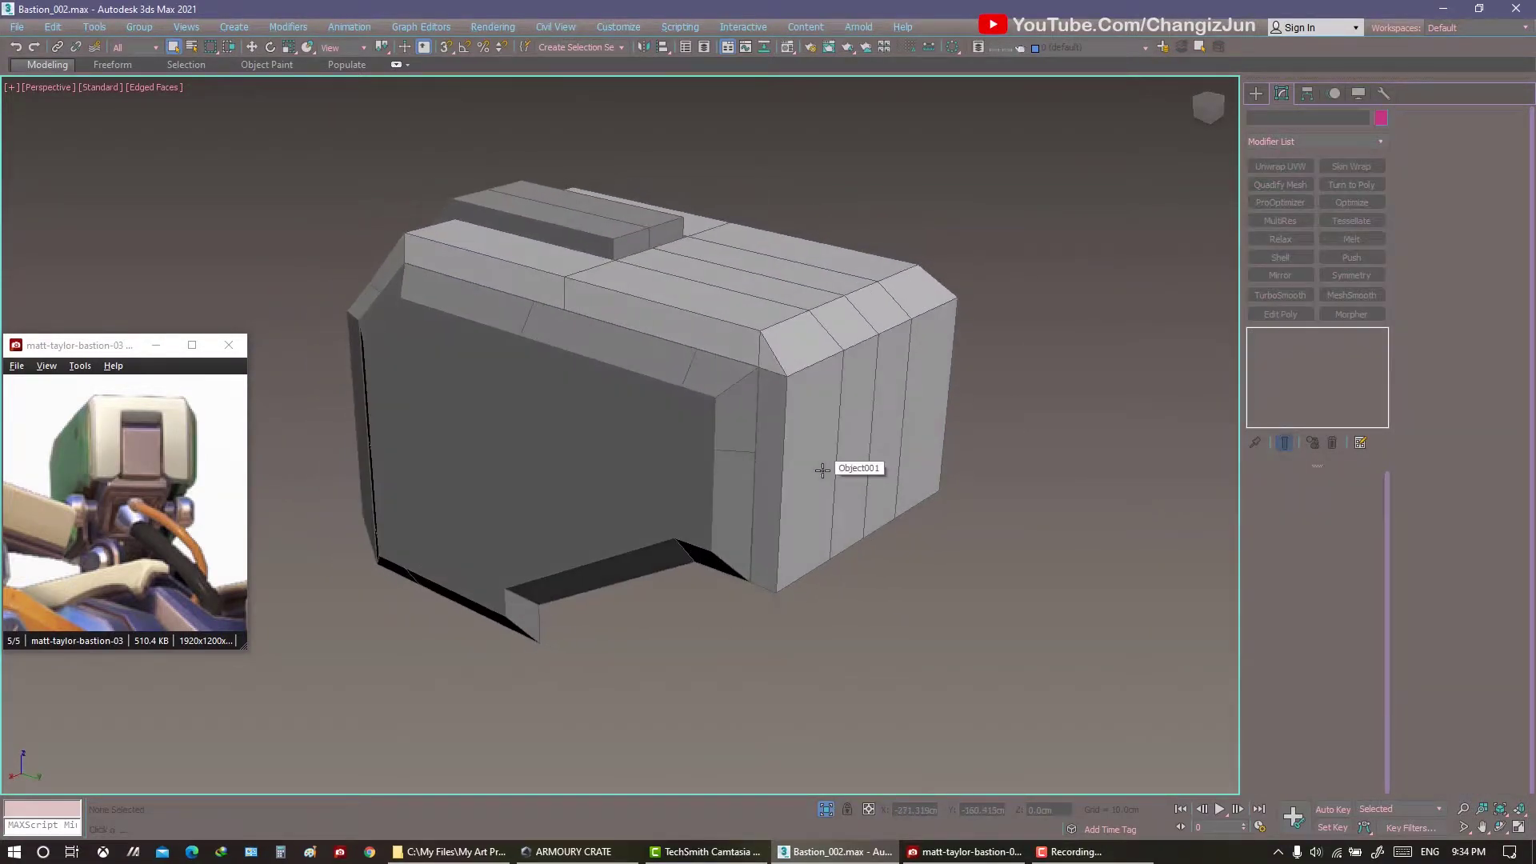
scroll(835, 417, up, 4)
scroll(835, 418, down, 3)
mouse_move(758, 405)
alt+middle_down()
mouse_move(833, 405)
mouse_move(826, 446)
alt+middle_up()
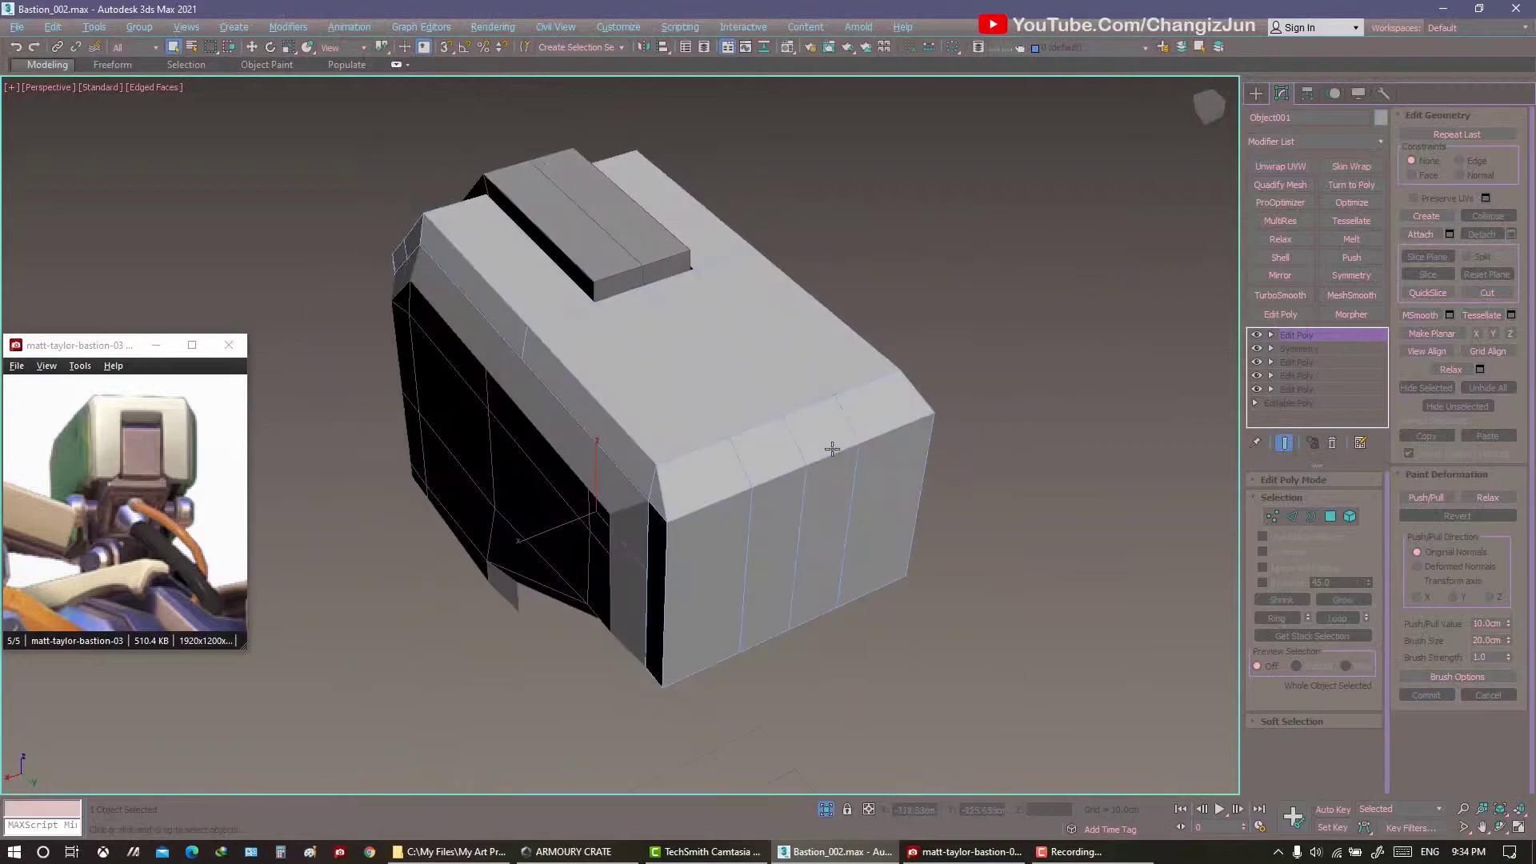
Scale the head's selected front corner vertices, then deselect them.
key(1)
key(r)
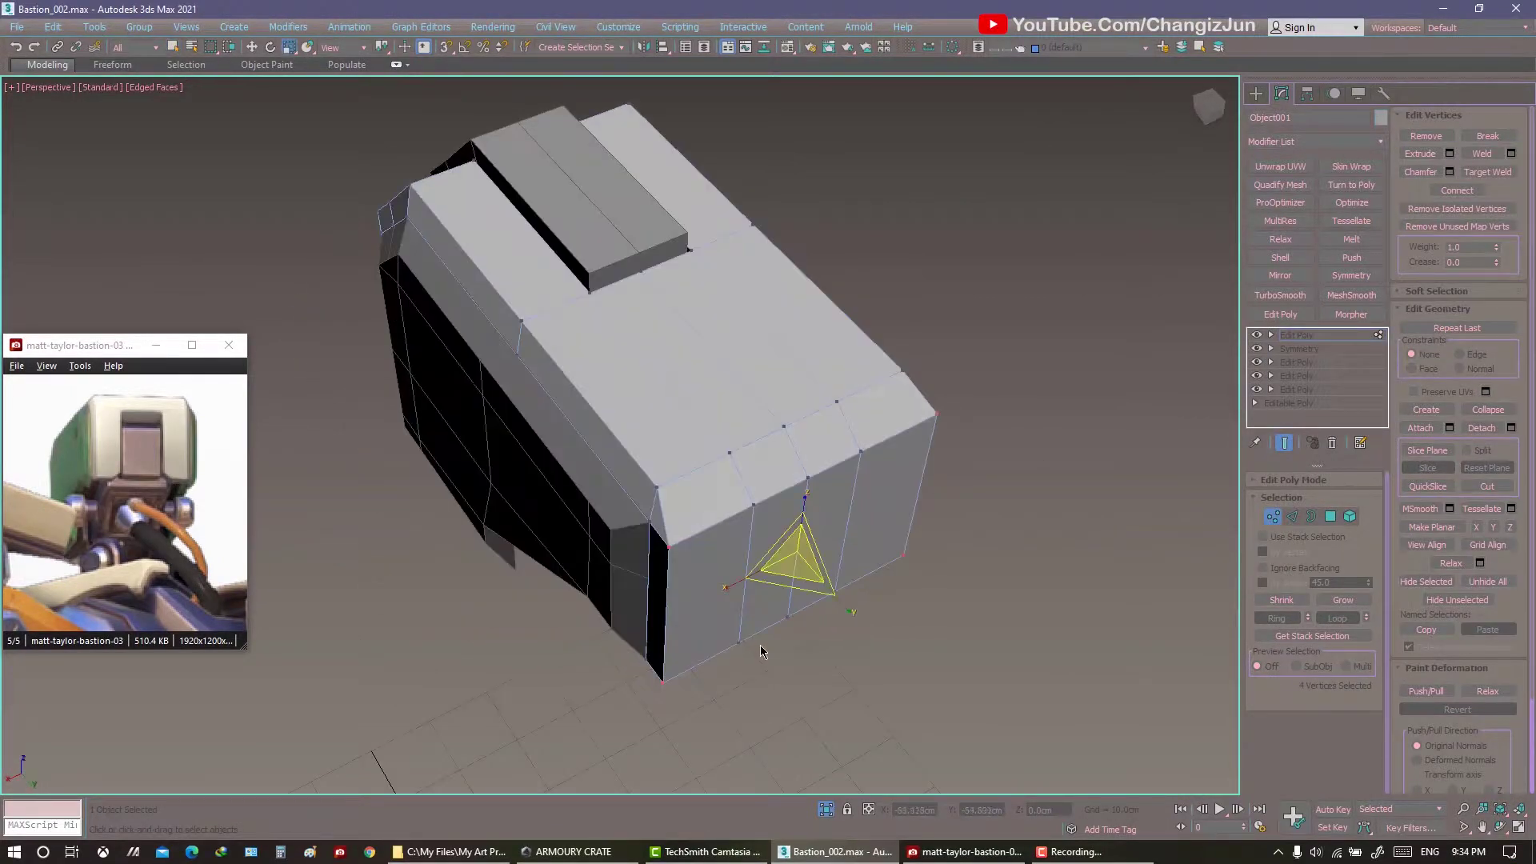
mouse_move(760, 645)
alt+middle_down()
mouse_move(710, 641)
mouse_move(717, 548)
mouse_move(800, 549)
mouse_move(833, 487)
mouse_move(718, 489)
mouse_move(772, 508)
alt+middle_up()
scroll(726, 548, down, 3)
click(833, 487)
key(w)
scroll(772, 508, up, 3)
Check the underside and select polygons around the head's front corner.
key(2)
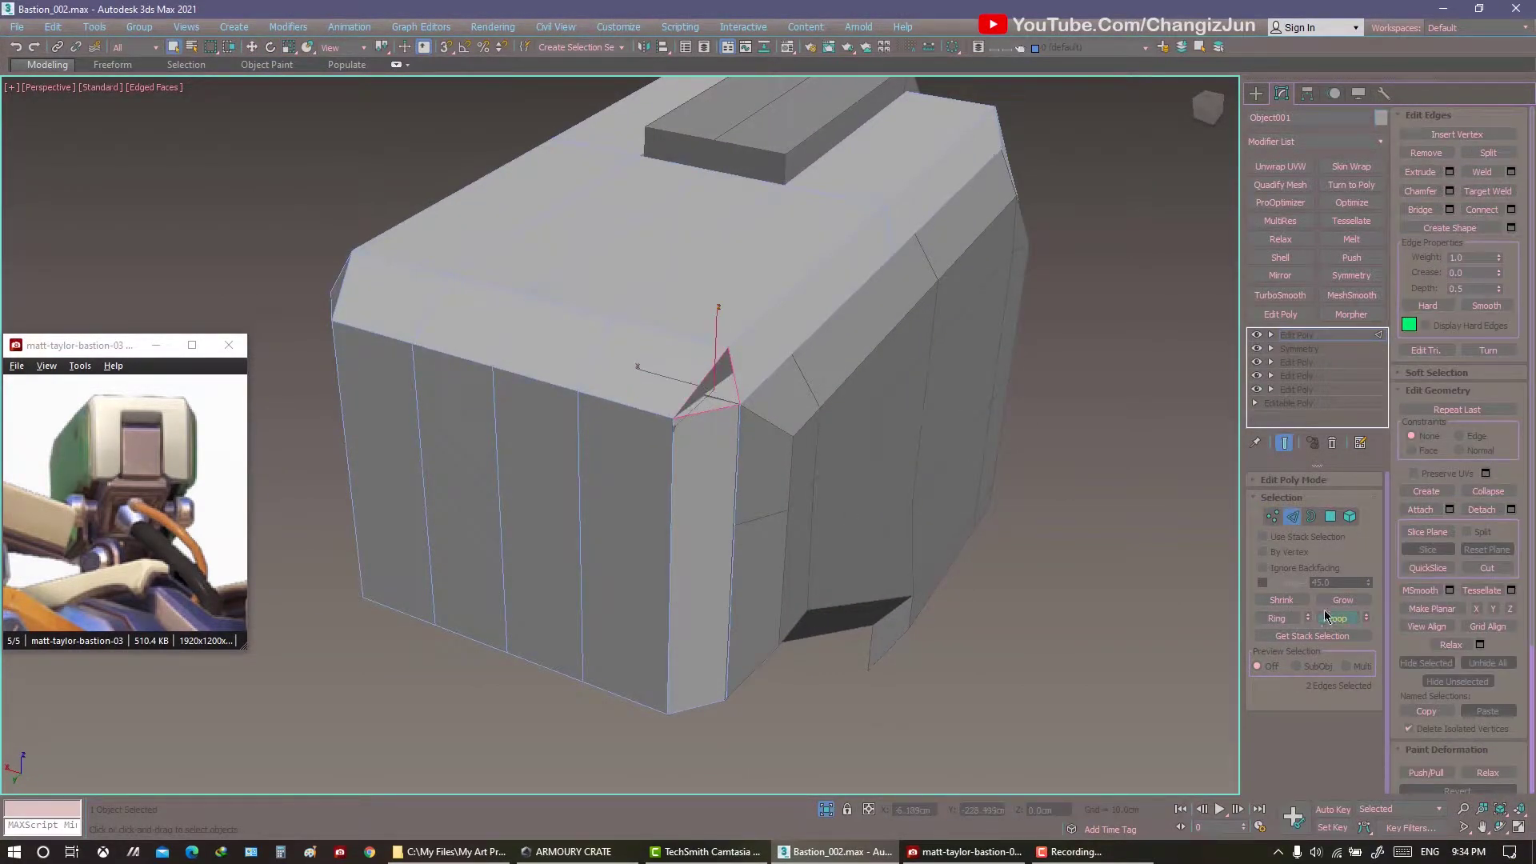
key(5)
mouse_move(1108, 576)
alt+middle_down()
mouse_move(910, 487)
mouse_move(994, 522)
mouse_move(1197, 521)
alt+middle_up()
click(994, 522)
key(4)
click(799, 518)
mouse_move(799, 518)
alt+middle_down()
mouse_move(751, 445)
mouse_move(842, 478)
mouse_move(774, 429)
mouse_move(688, 416)
mouse_move(611, 480)
mouse_move(521, 504)
alt+middle_up()
click(688, 416)
scroll(522, 504, up, 3)
alt+middle_drag(645, 515, 921, 538)
Exit sub-object editing and end isolation to show the whole robot.
key(2)
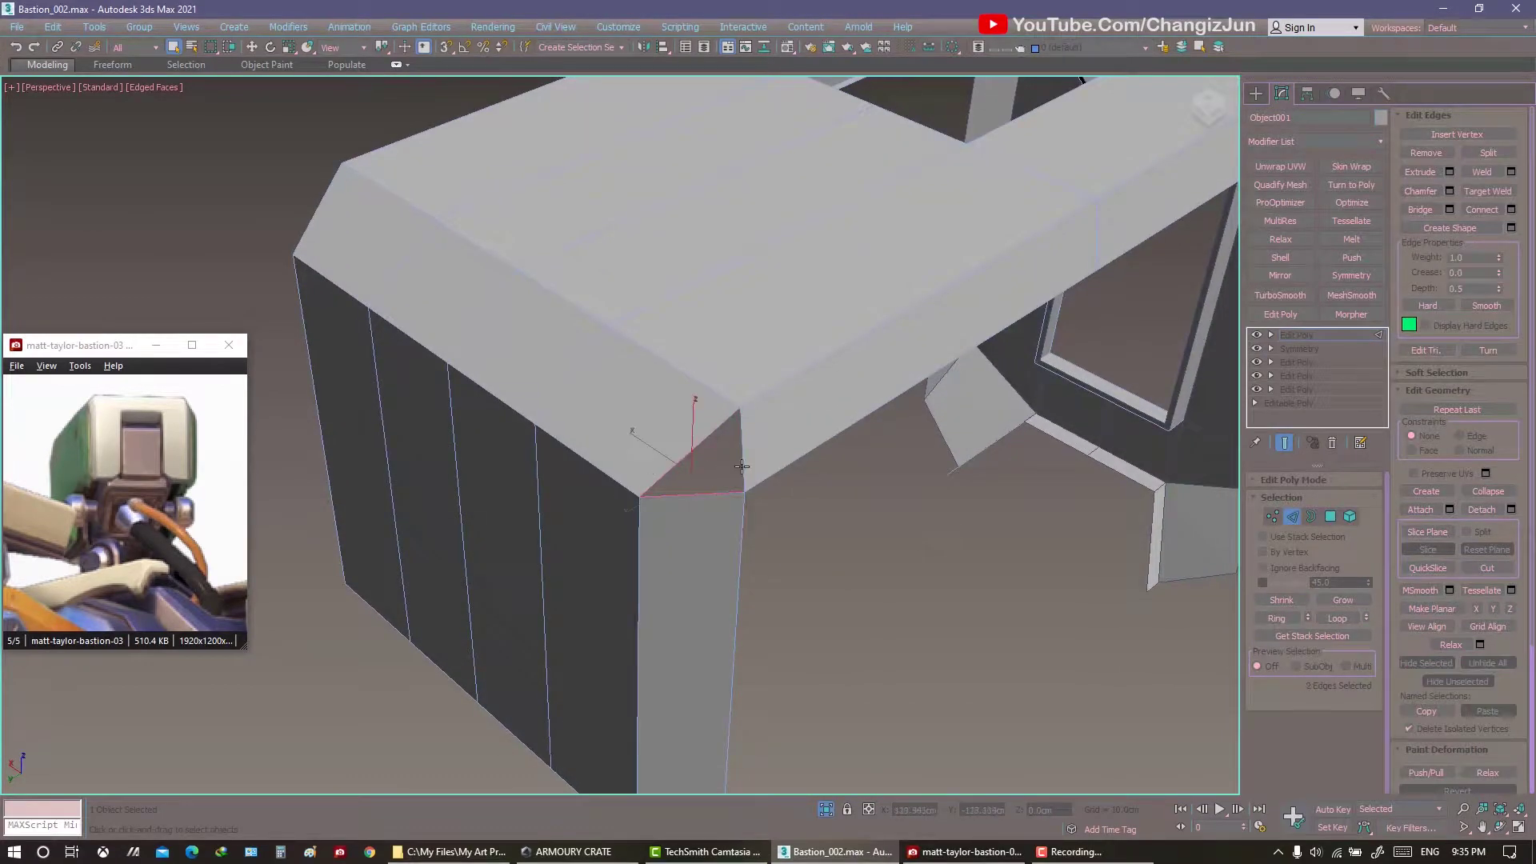
scroll(742, 466, down, 2)
key(2)
key(alt+q)
Collapse Object001's modifier stack into an Editable Poly and frame the head.
right_click(1318, 335)
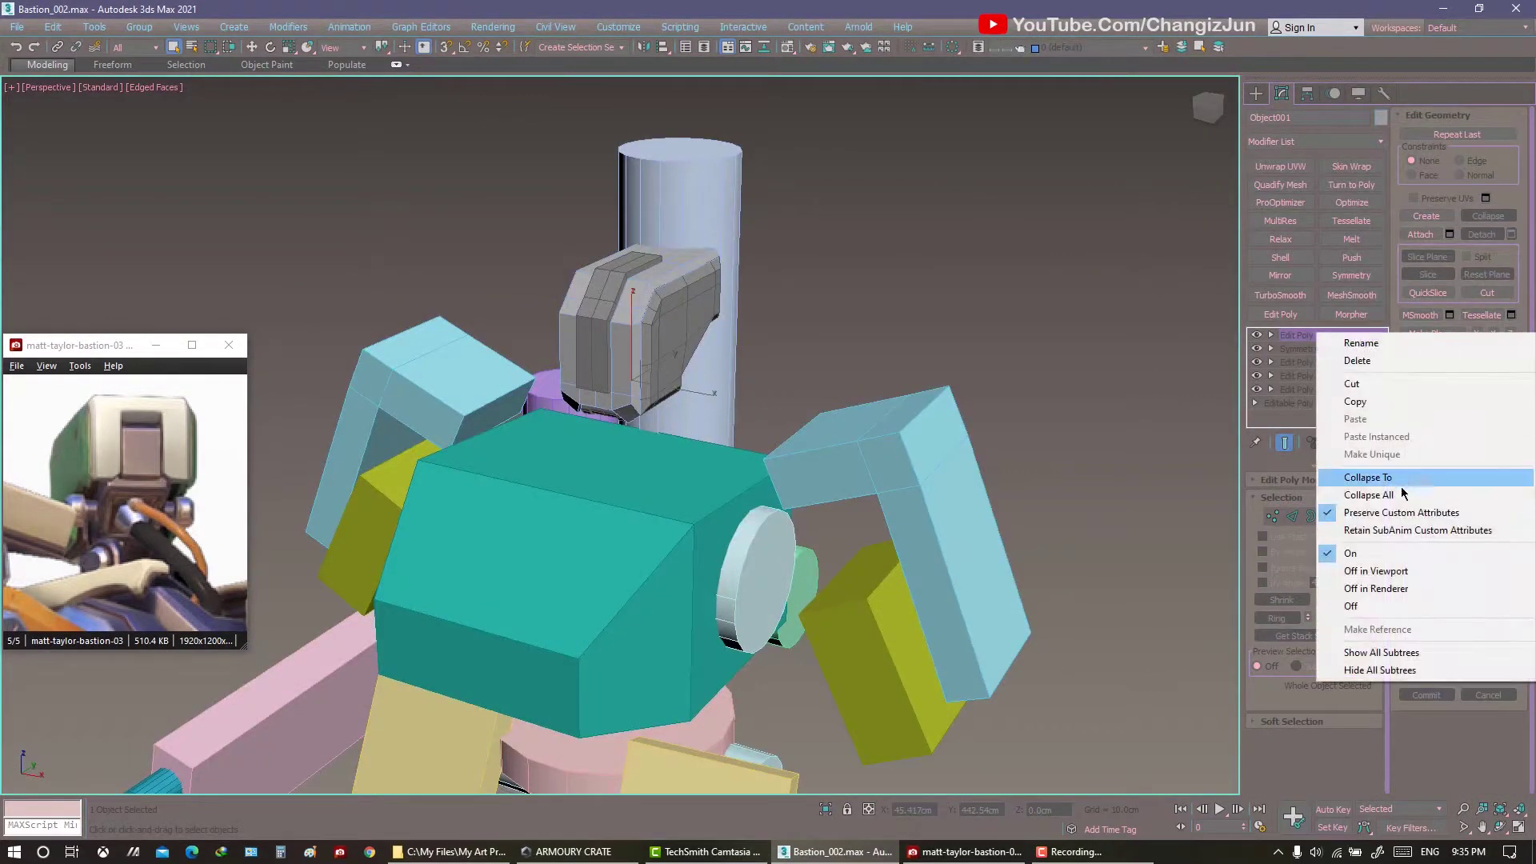
click(1402, 493)
key(z)
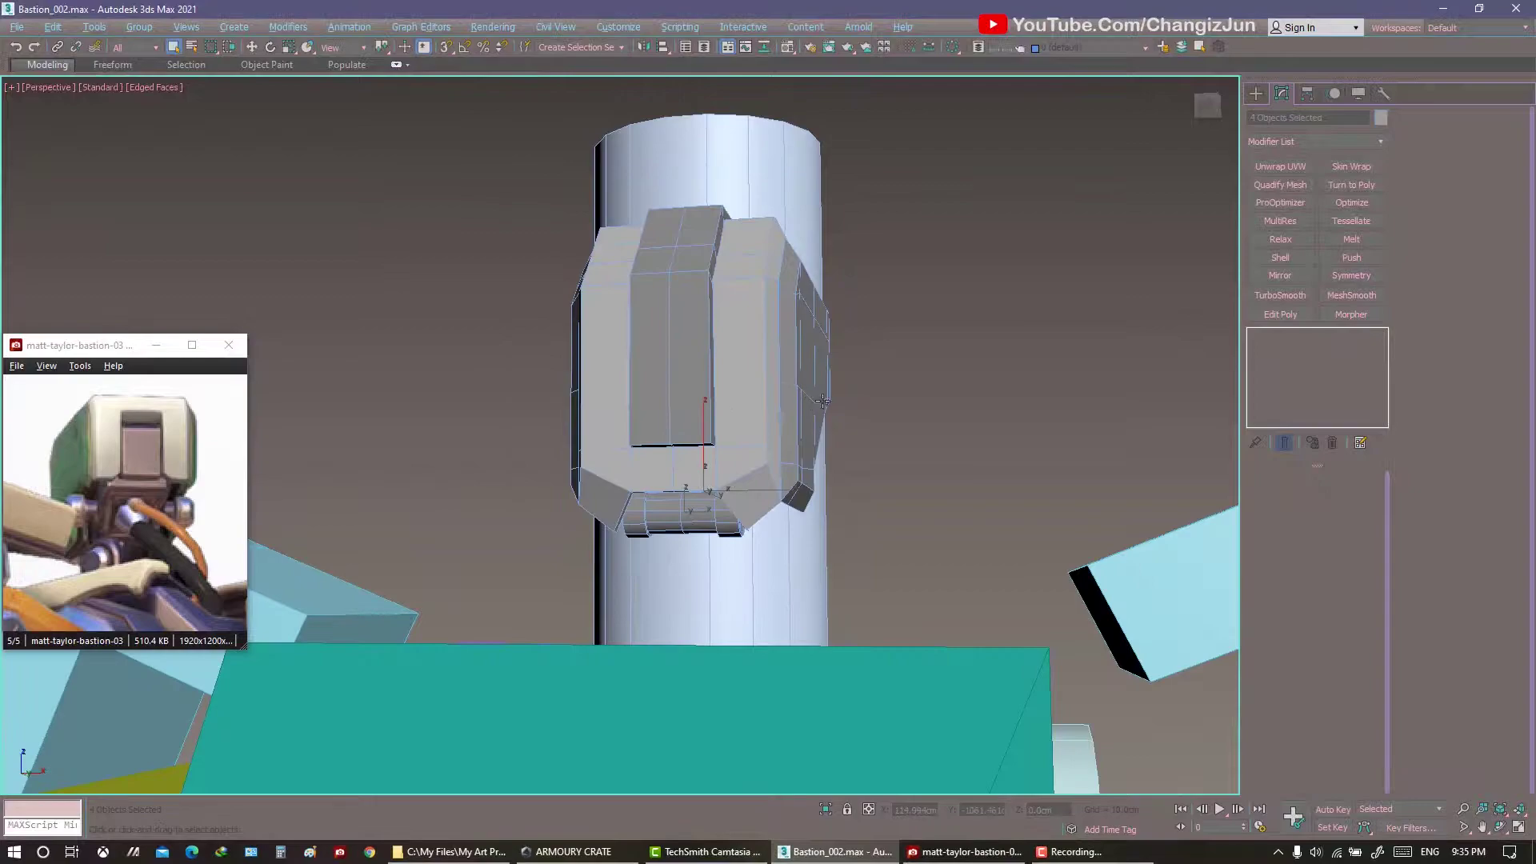
alt+middle_drag(823, 402, 850, 346)
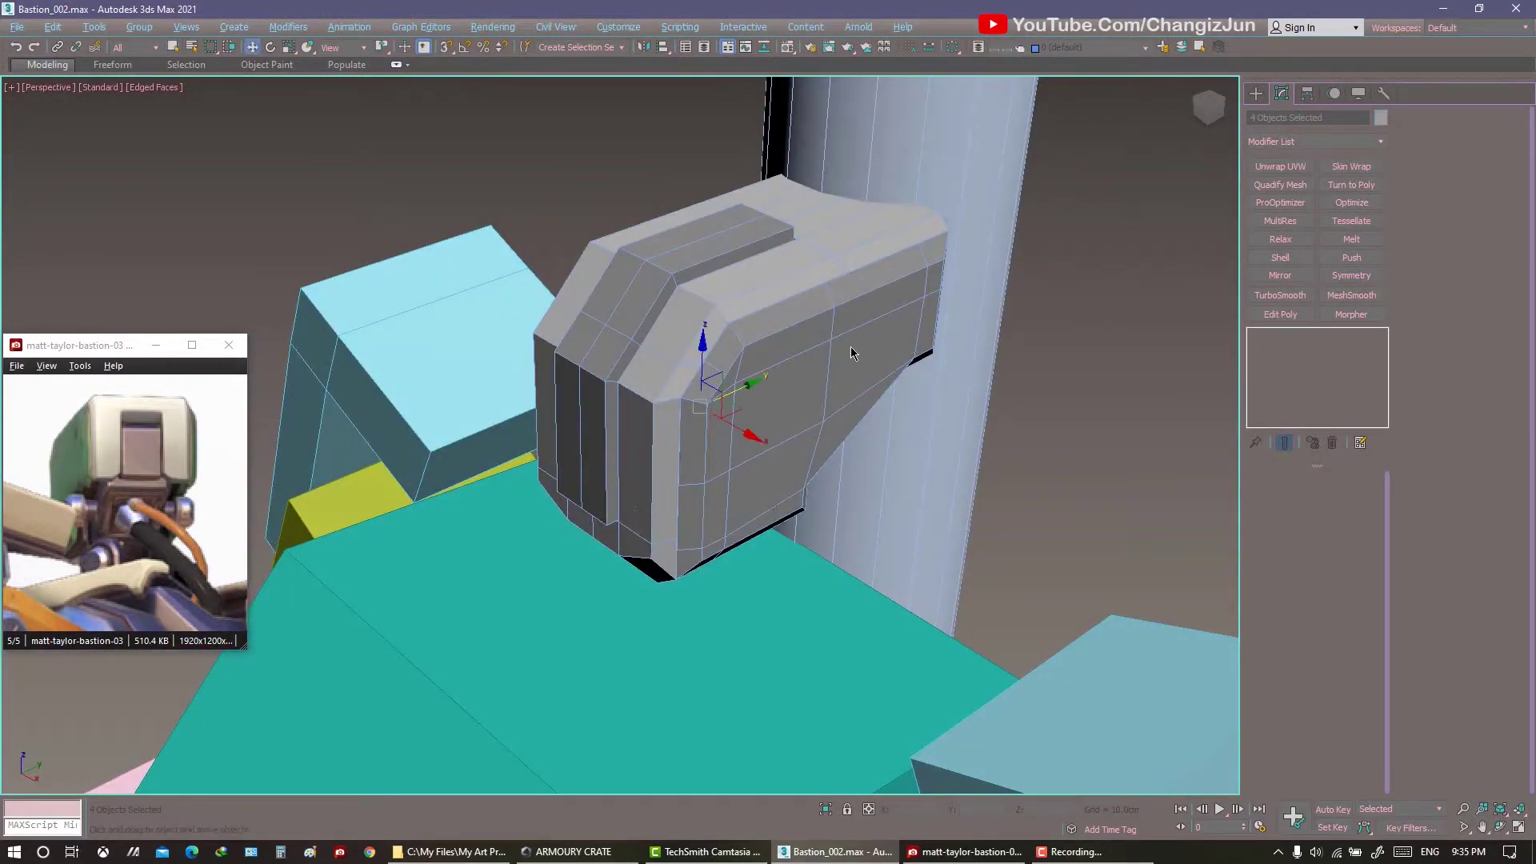
Isolate the head block through the viewport quad menu.
key(q)
alt+middle_drag(880, 368, 645, 457)
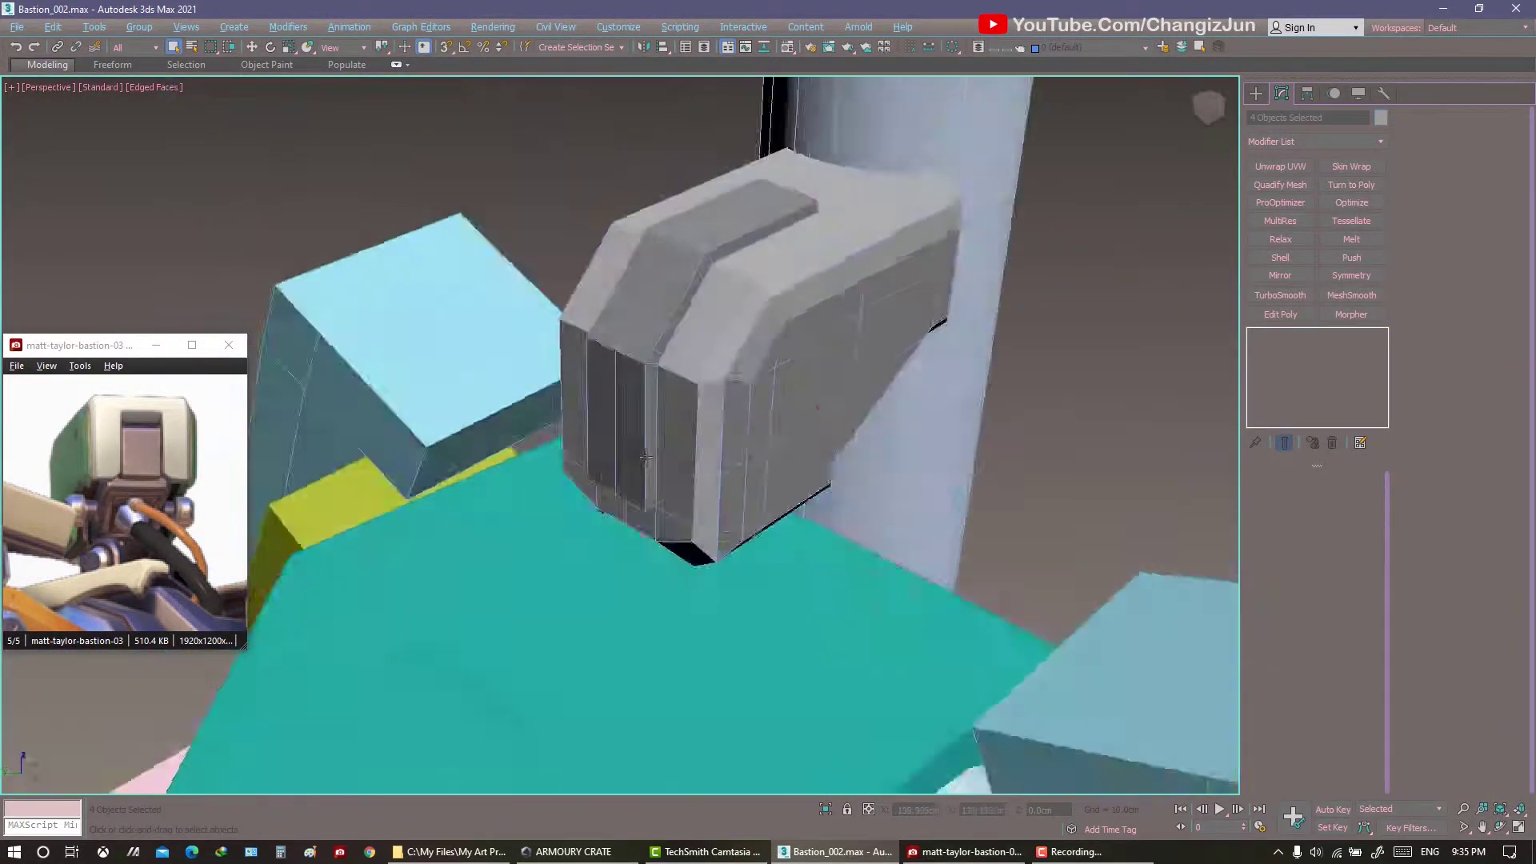
scroll(646, 458, down, 5)
right_click(760, 468)
click(788, 480)
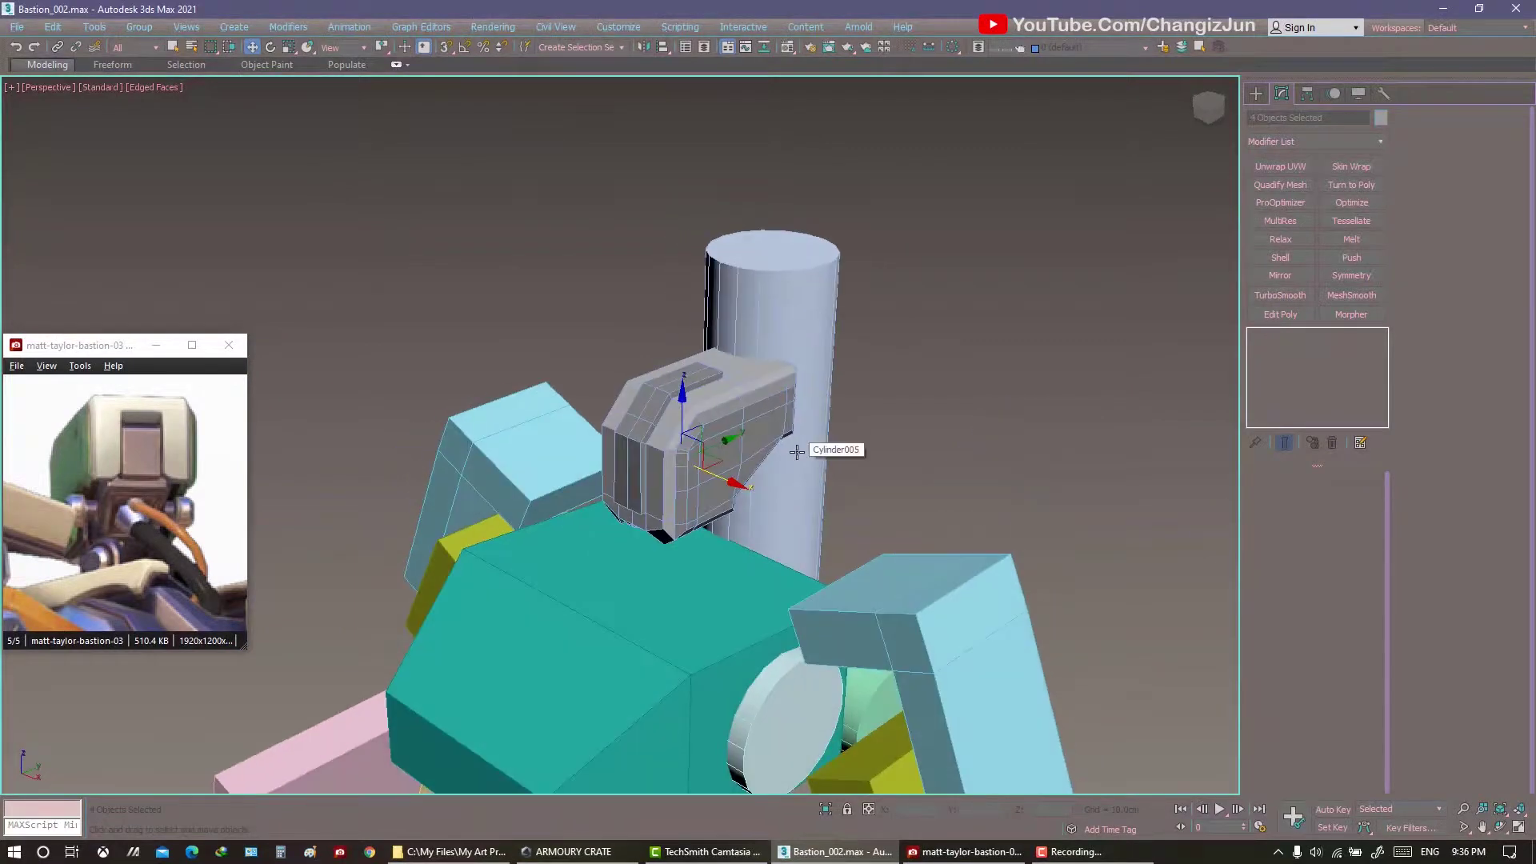
key(alt+q)
Select the head block and pick the vertical edges on its front in Edge mode.
click(938, 490)
key(q)
alt+middle_drag(929, 486, 832, 430)
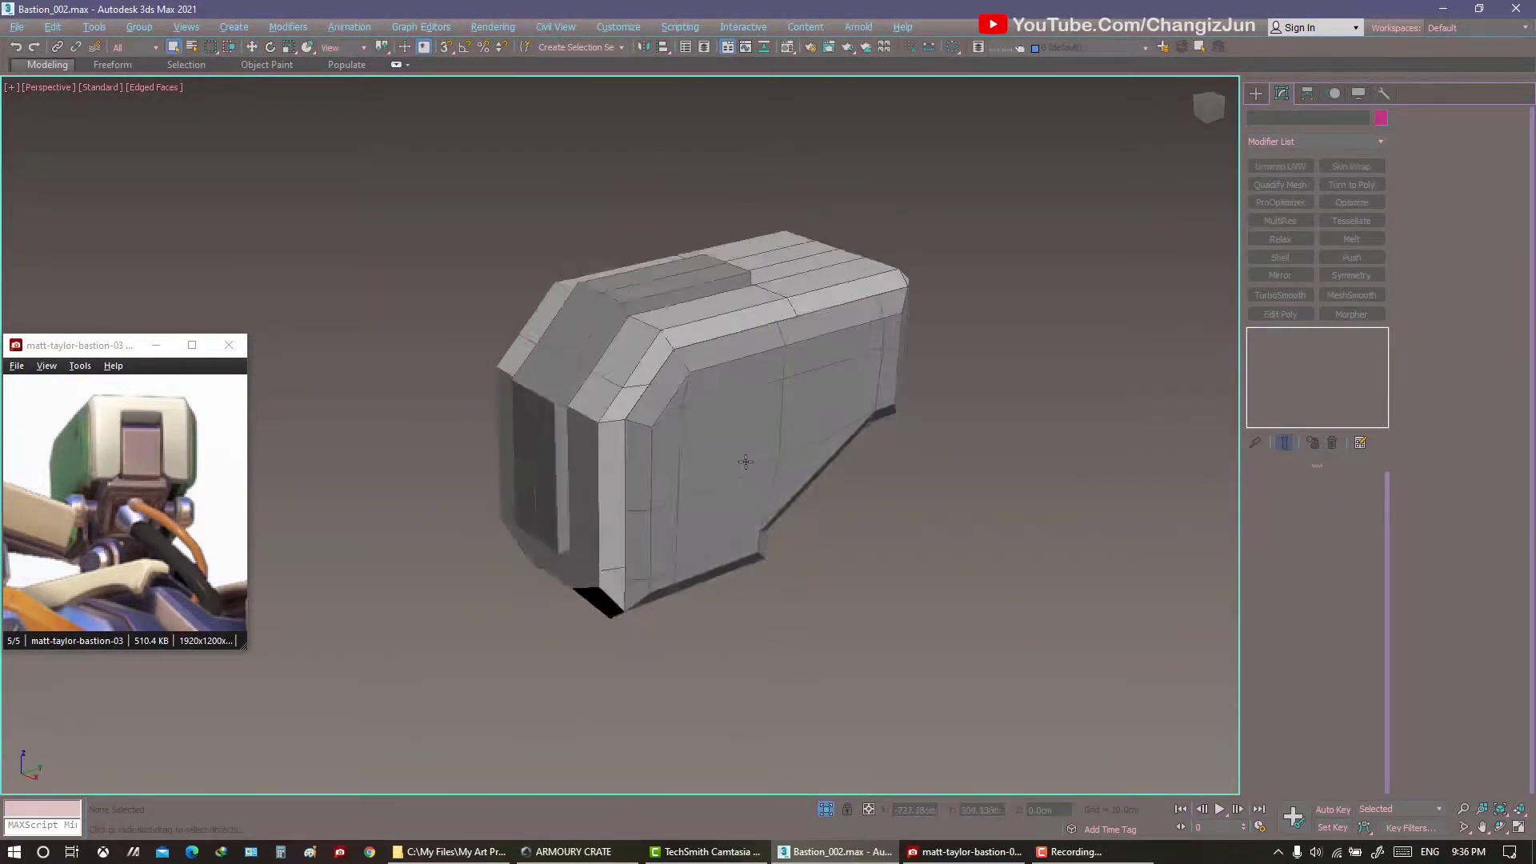
alt+middle_drag(819, 401, 758, 391)
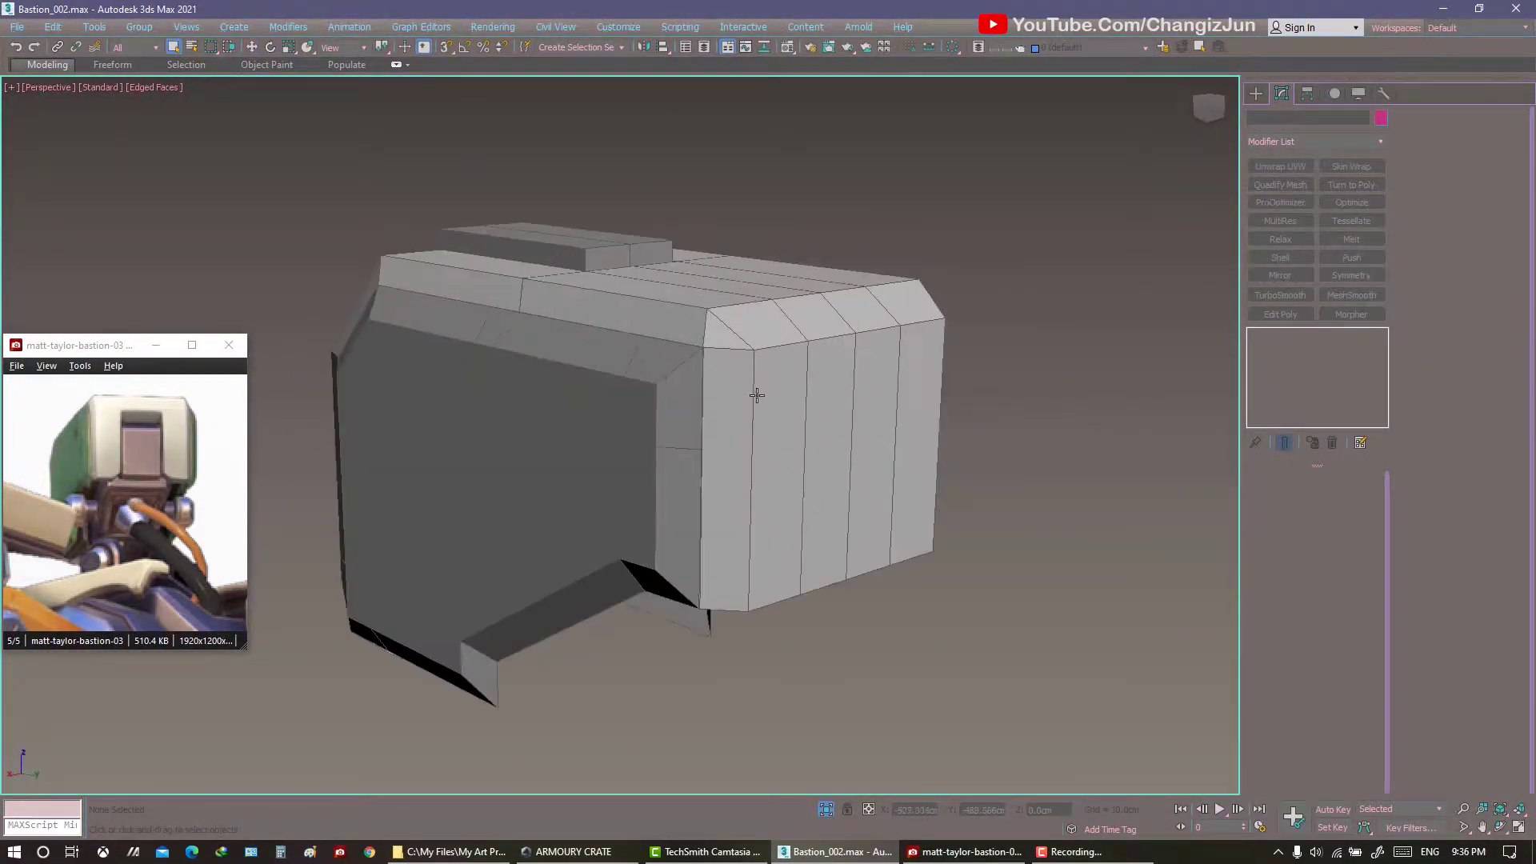
click(758, 391)
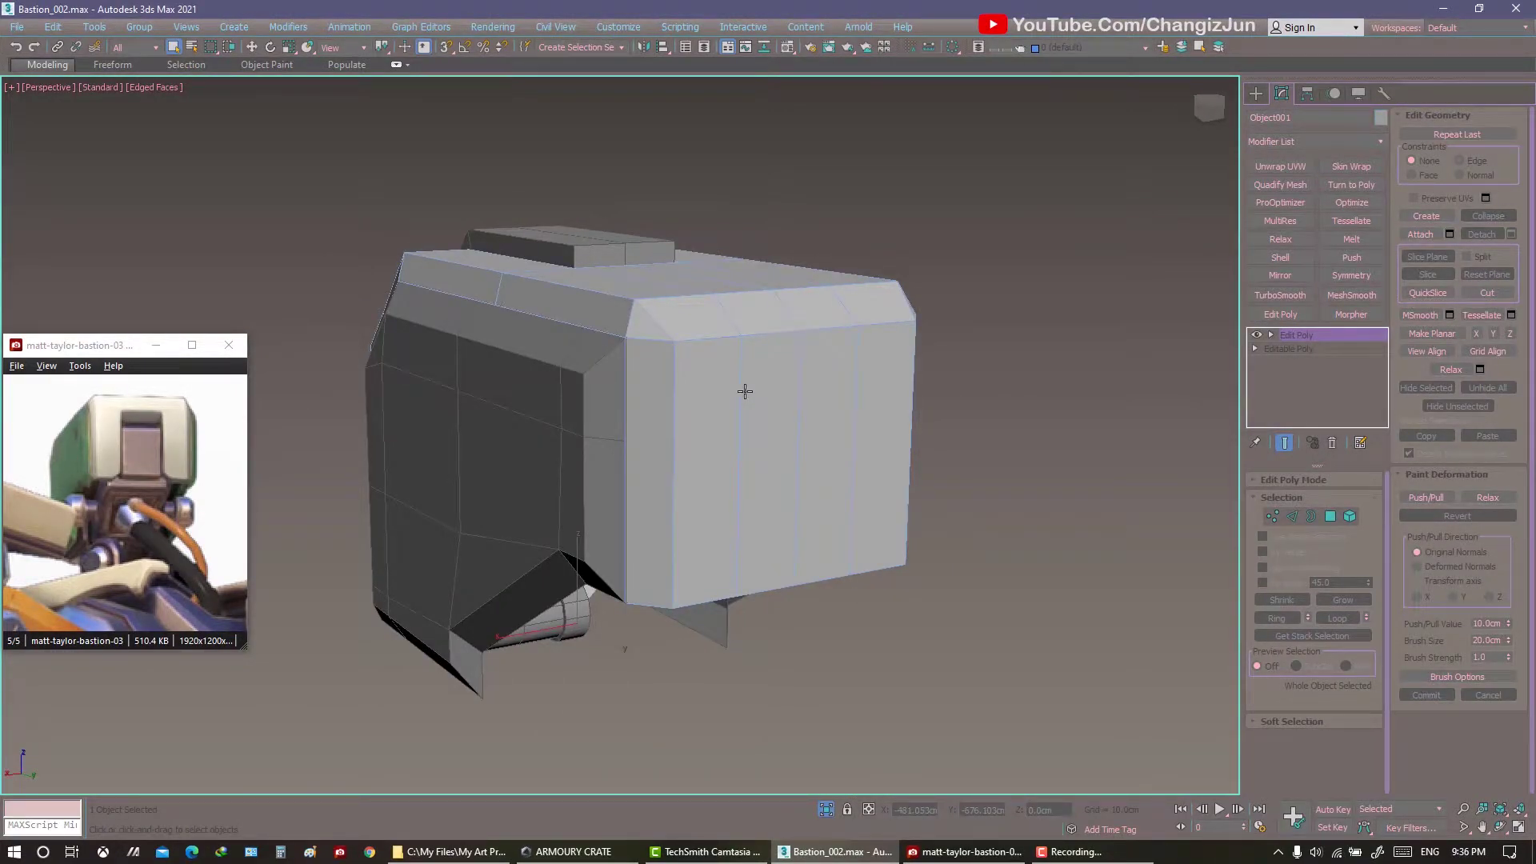
alt+middle_drag(785, 422, 1168, 491)
key(2)
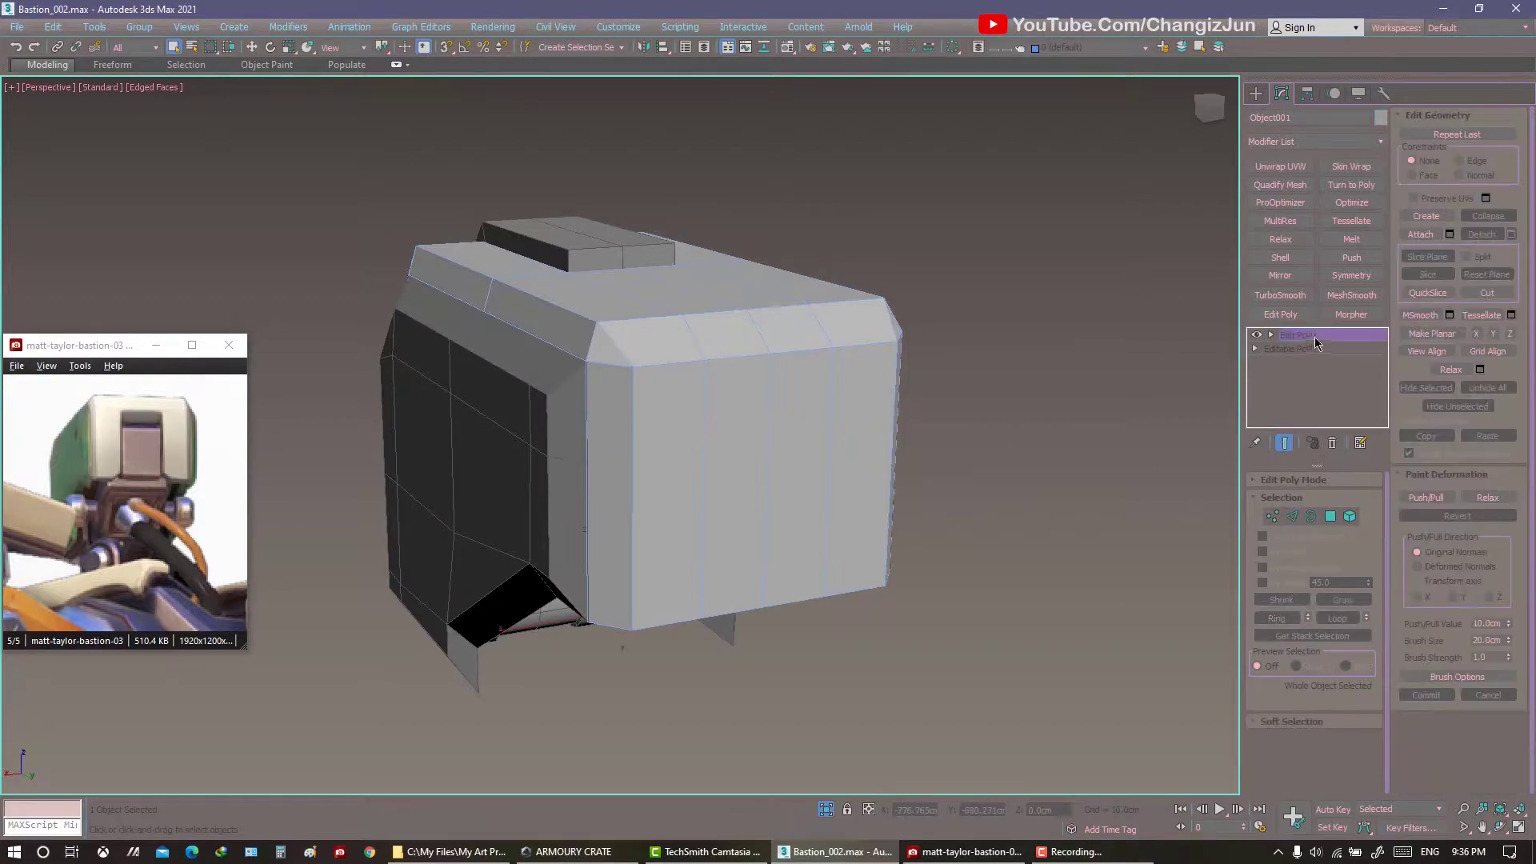
right_click(1312, 336)
key(Escape)
click(830, 424)
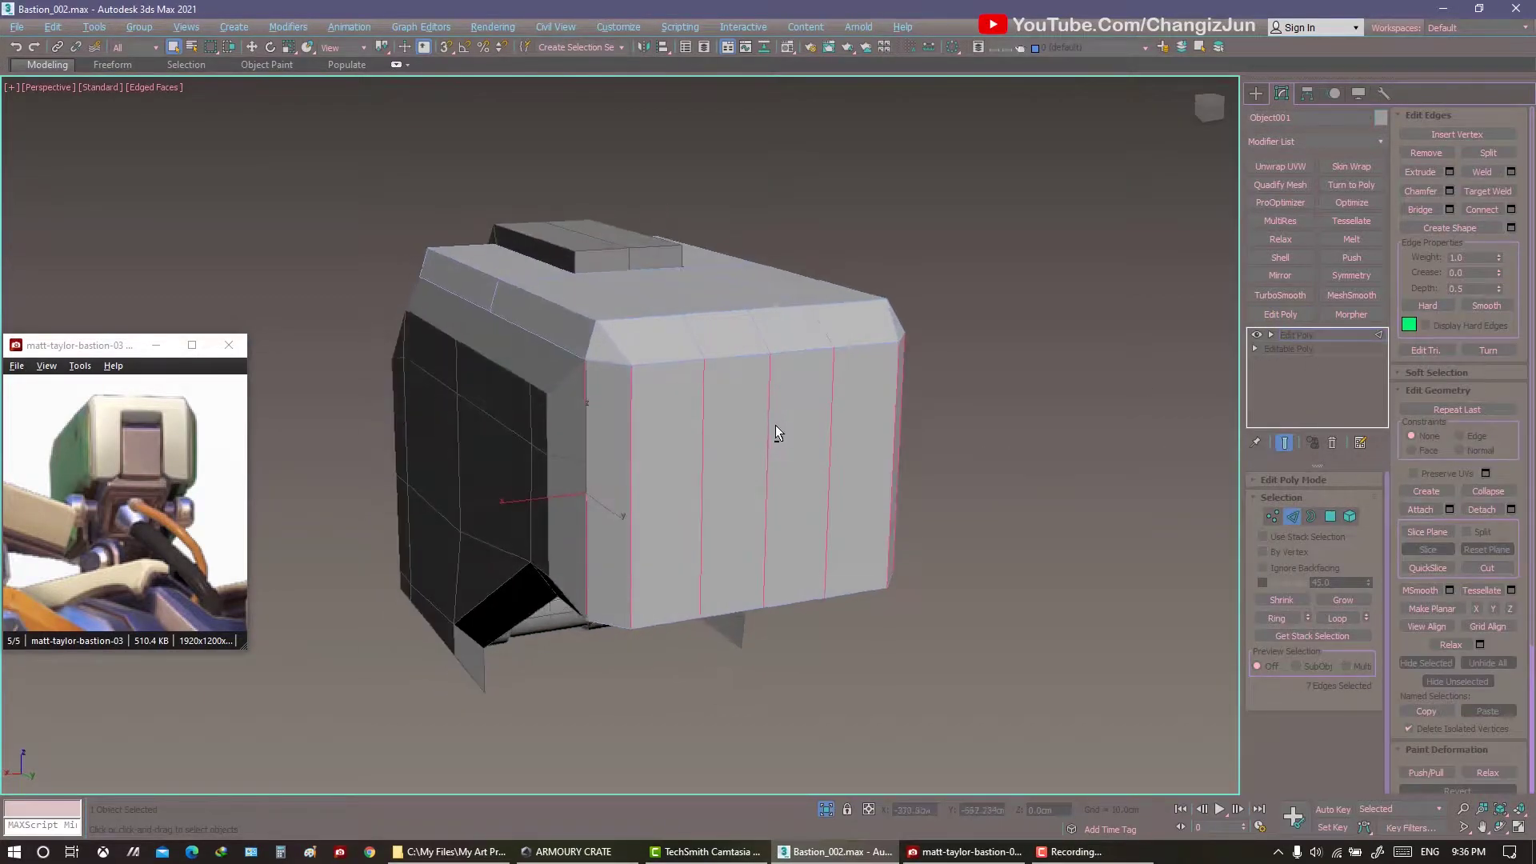
Connect the vertical front edges with two new horizontal edge loops.
alt+middle_drag(776, 433, 761, 424)
key(ctrl+shift+e)
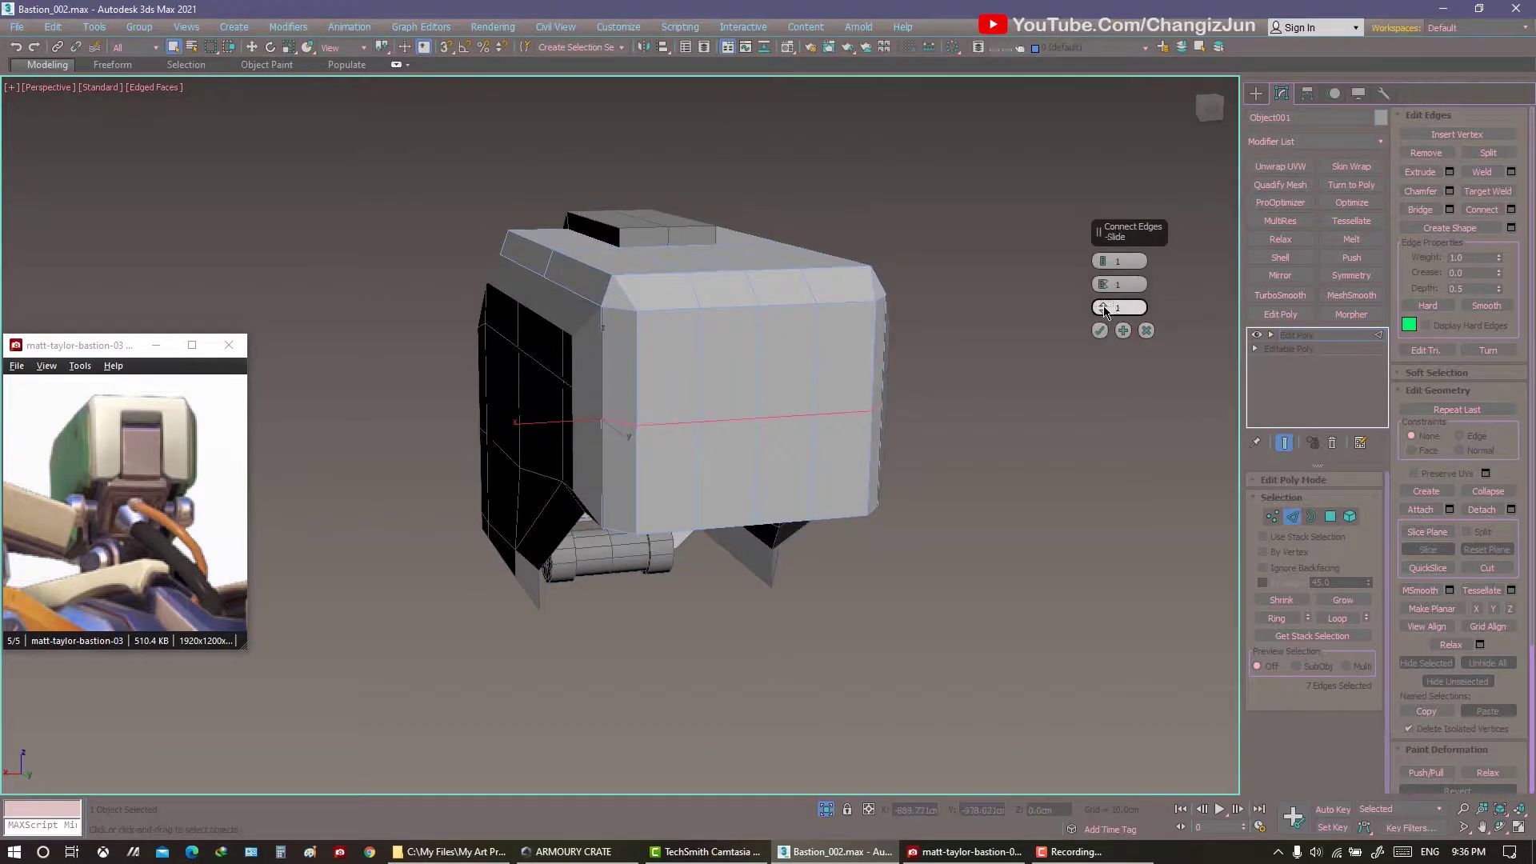
click(1107, 265)
mouse_move(1107, 265)
alt+middle_down()
mouse_move(947, 306)
mouse_move(1125, 336)
alt+middle_up()
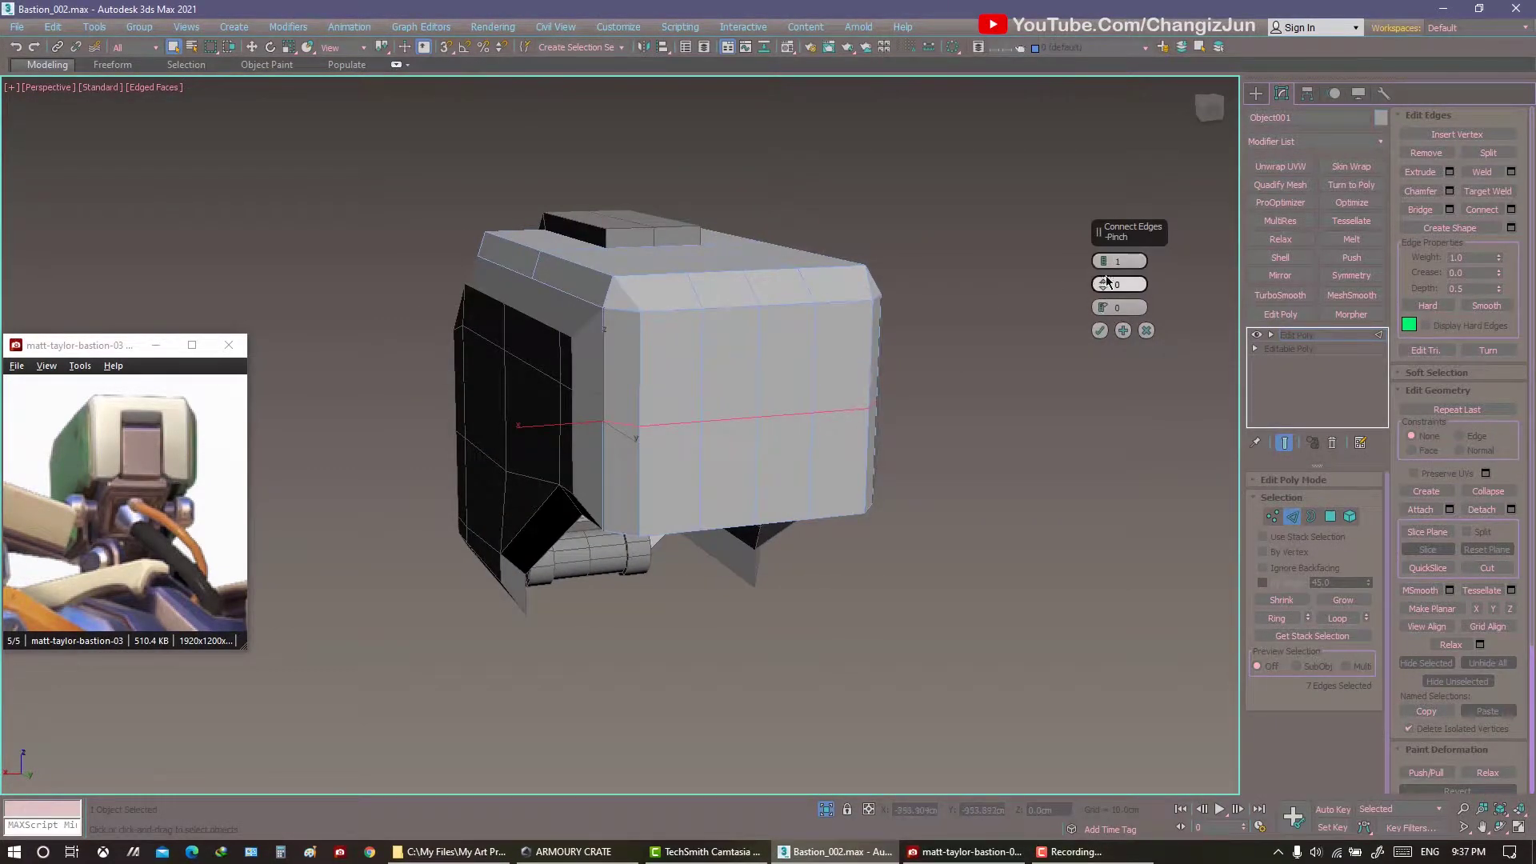
mouse_move(1072, 484)
alt+middle_down()
mouse_move(1008, 470)
mouse_move(987, 401)
mouse_move(1018, 350)
mouse_move(678, 392)
mouse_move(863, 439)
mouse_move(749, 539)
mouse_move(717, 356)
mouse_move(912, 397)
alt+middle_up()
Select the head's front polygons and remove them to open the front face.
key(4)
click(678, 391)
click(1293, 349)
click(597, 353)
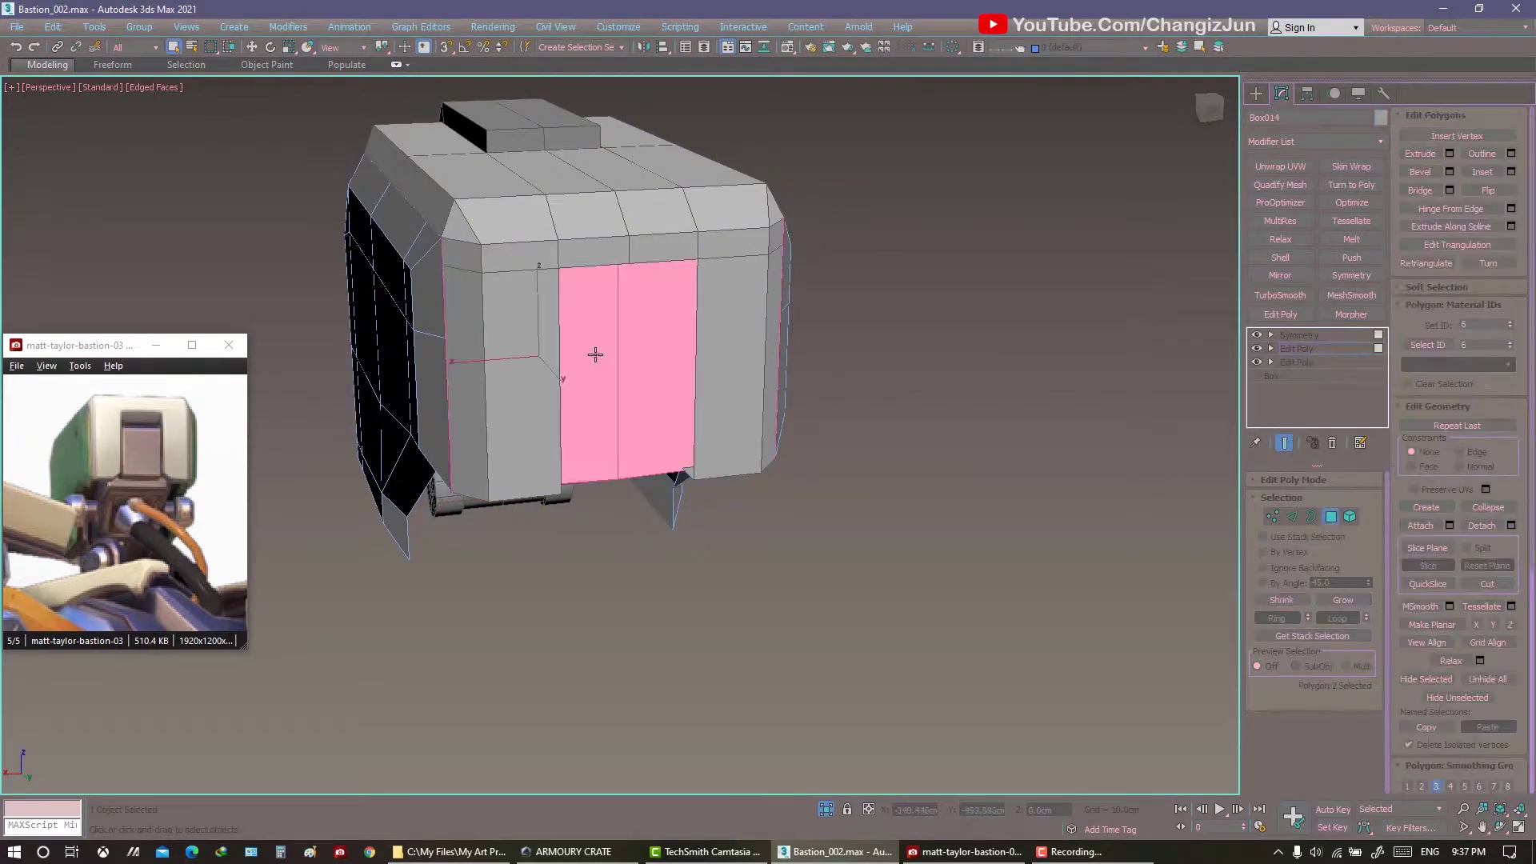
click(738, 404)
alt+middle_drag(739, 404, 915, 428)
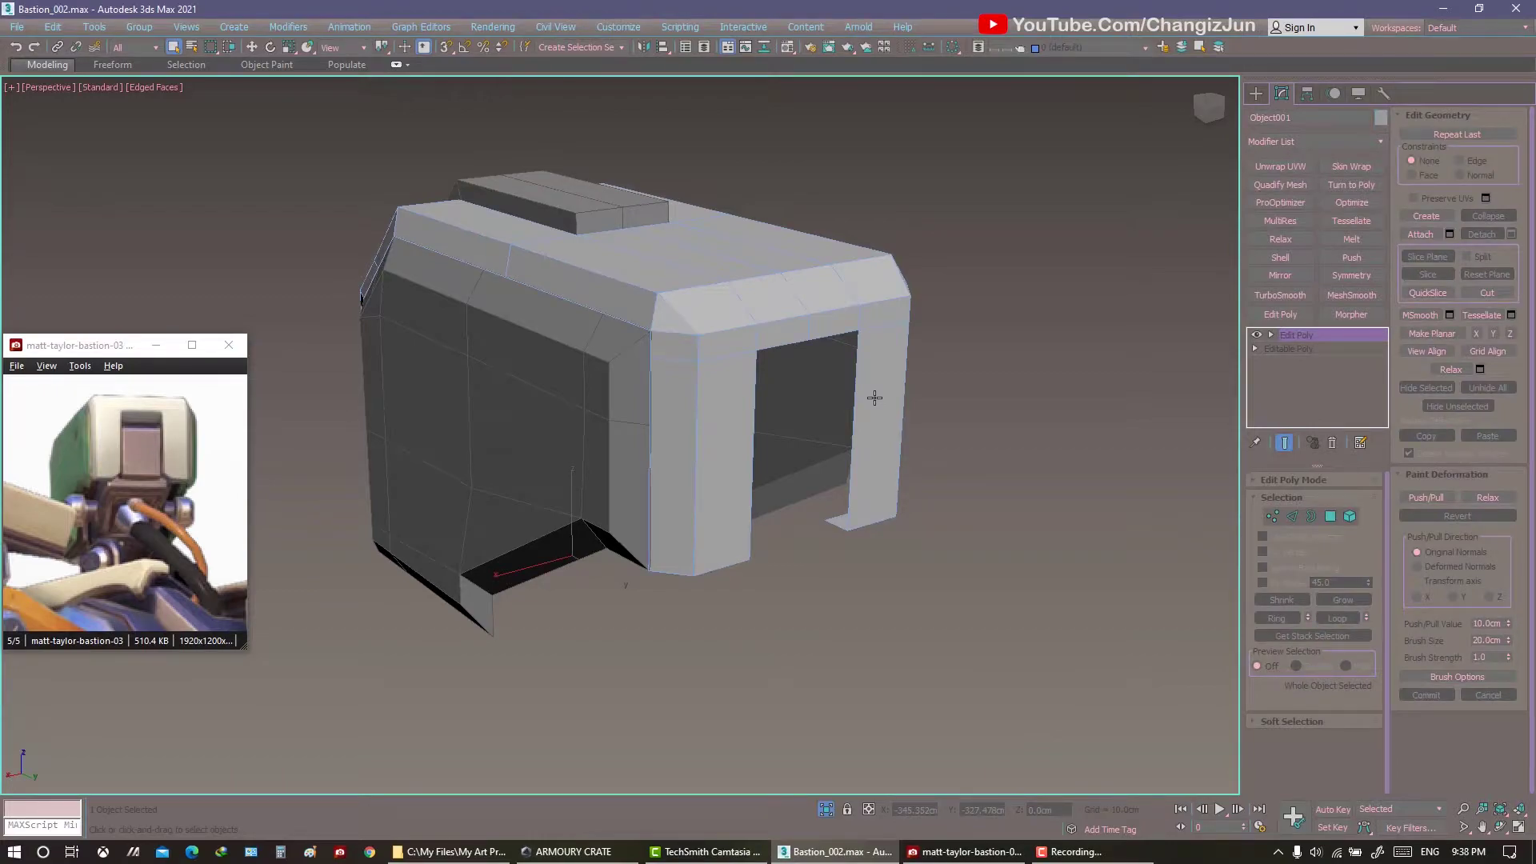
Select the edge loop around the front opening and move its top edges.
key(2)
alt+middle_drag(1011, 445, 824, 424)
double_click(824, 424)
key(w)
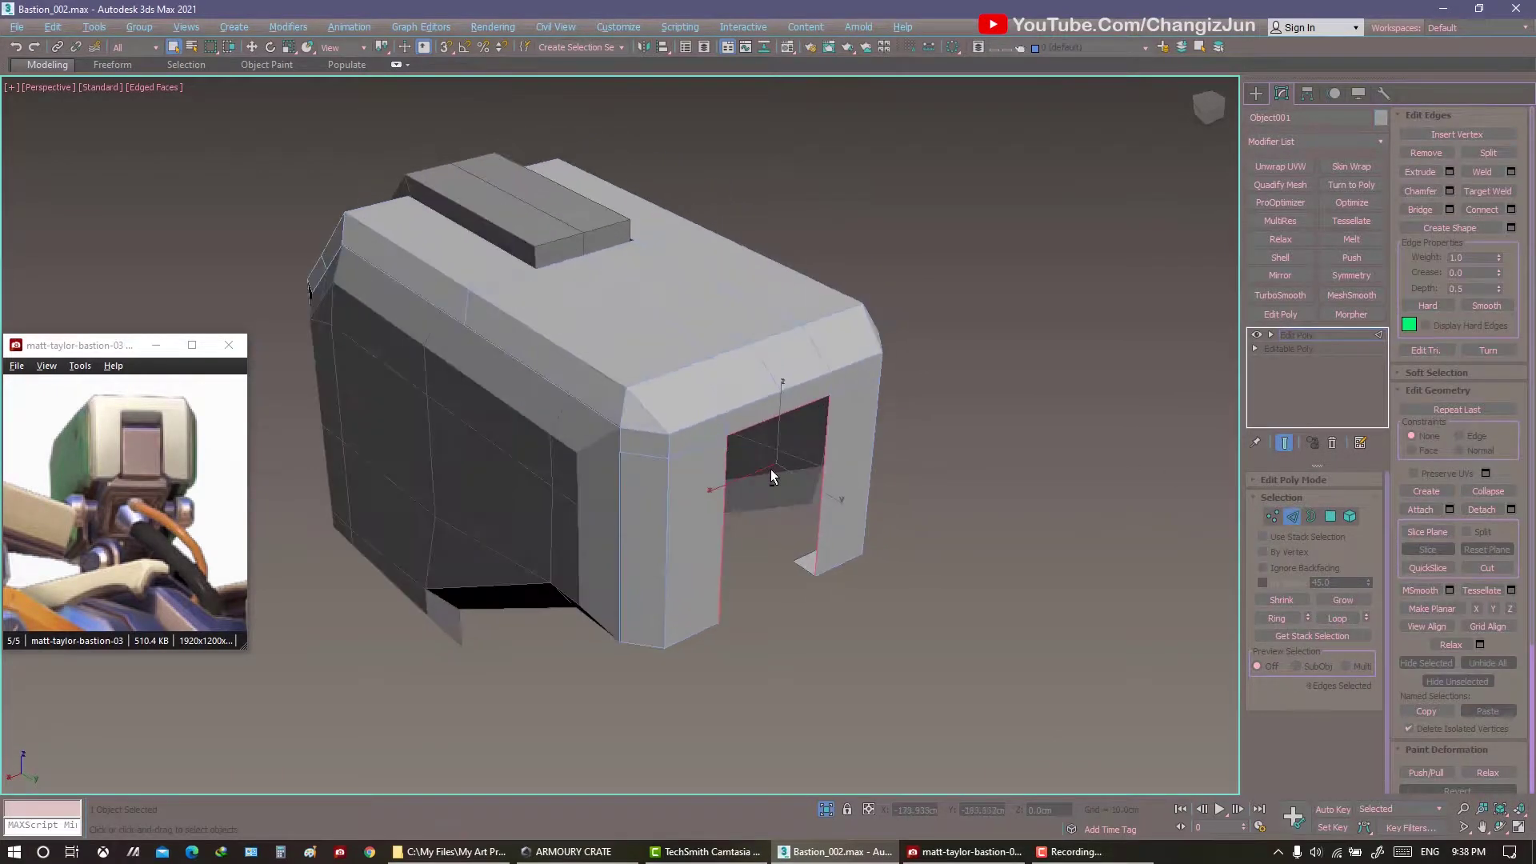
scroll(816, 477, up, 3)
alt+middle_drag(808, 493, 754, 466)
click(812, 411)
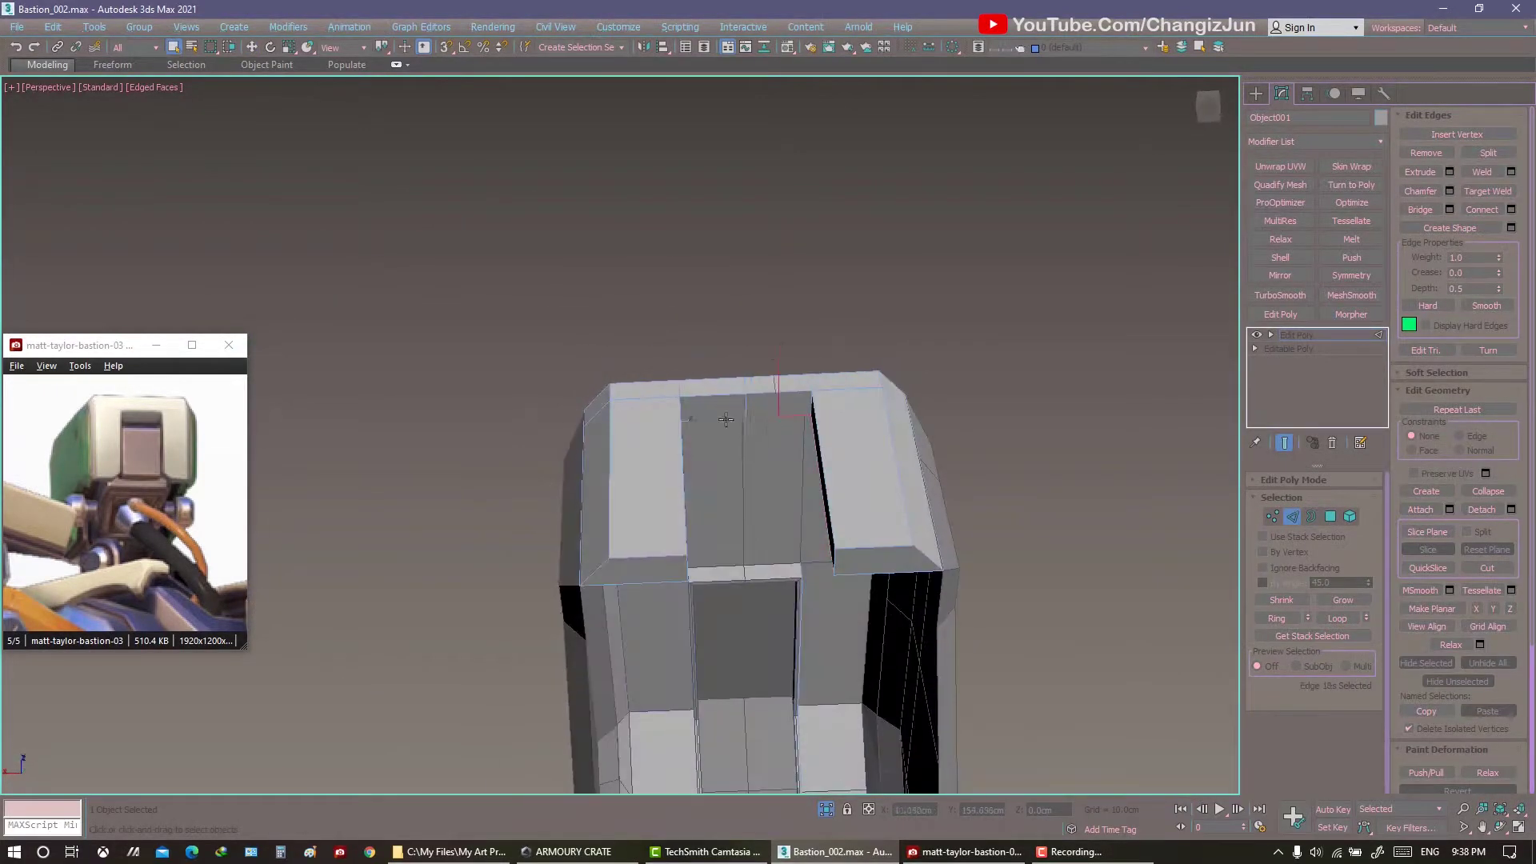
mouse_move(812, 411)
alt+middle_down()
mouse_move(749, 404)
mouse_move(686, 428)
mouse_move(746, 413)
alt+middle_up()
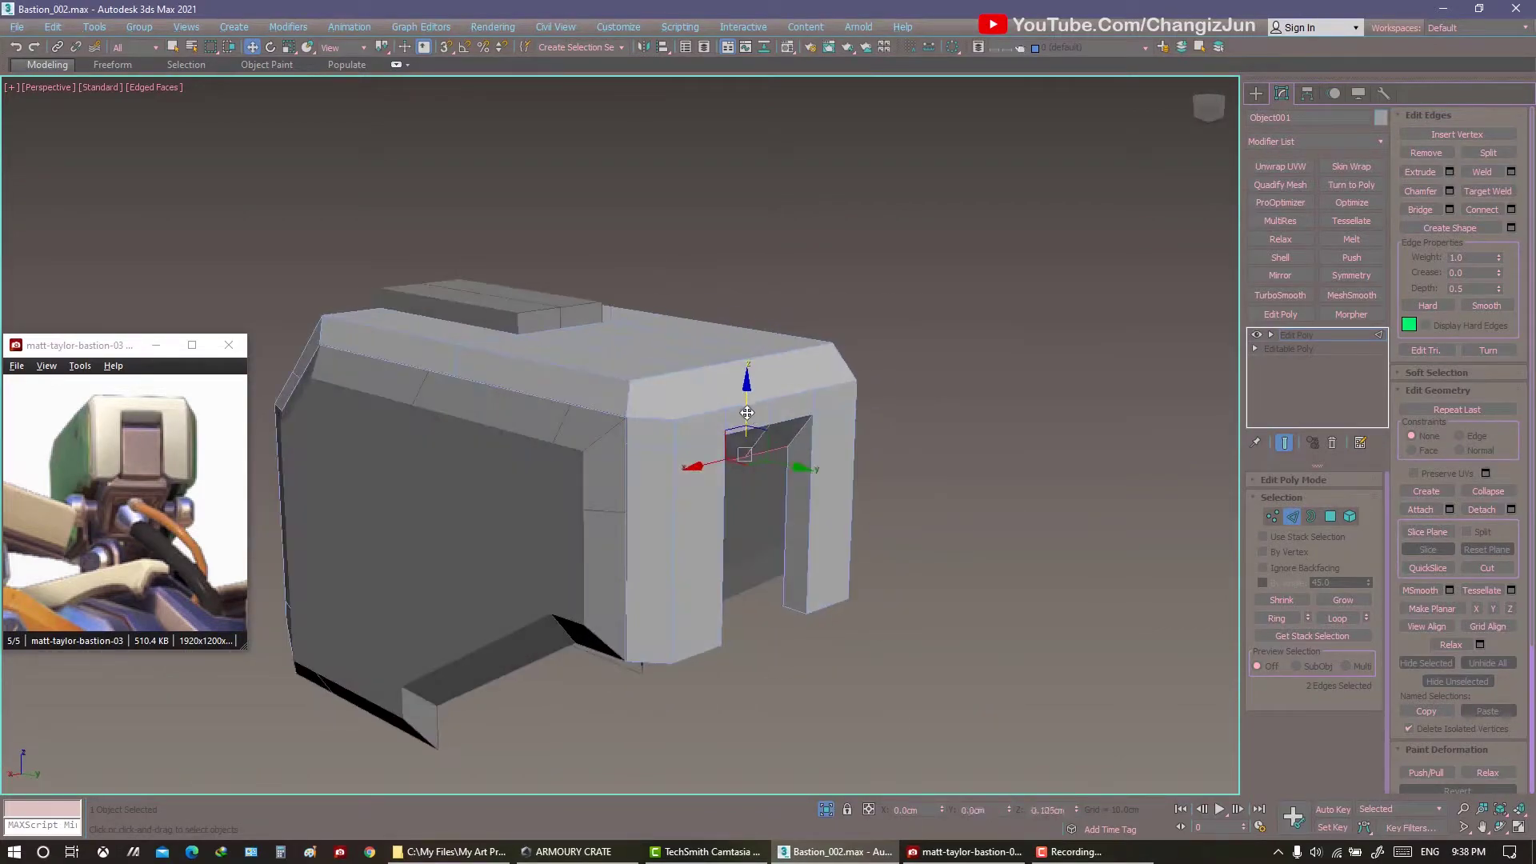
Deselect the head block and orbit to a three-quarter view.
click(952, 500)
mouse_move(951, 501)
alt+middle_down()
mouse_move(926, 507)
mouse_move(945, 511)
alt+middle_up()
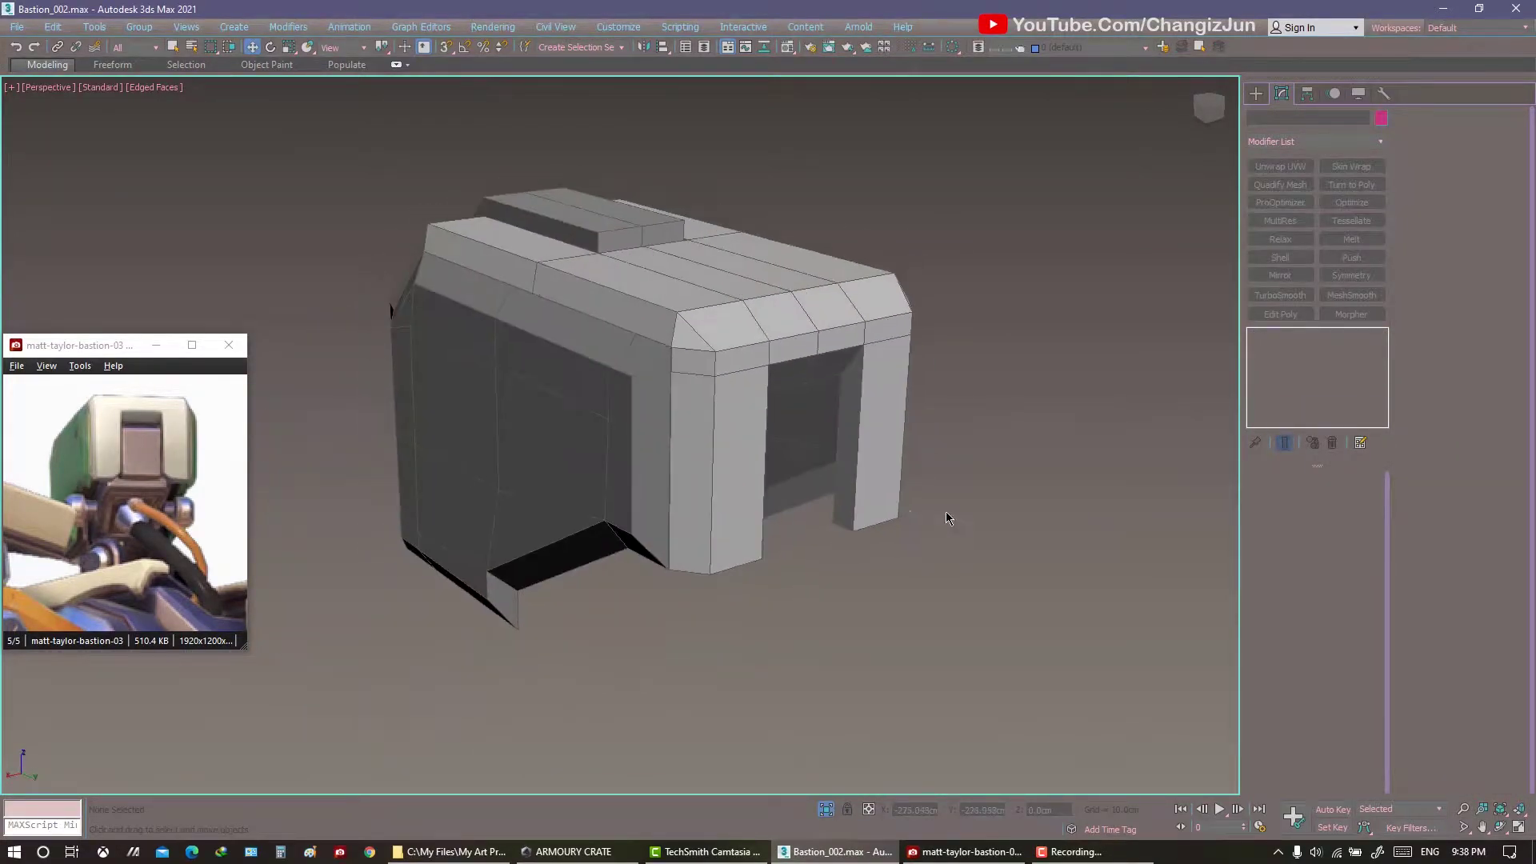
click(604, 856)
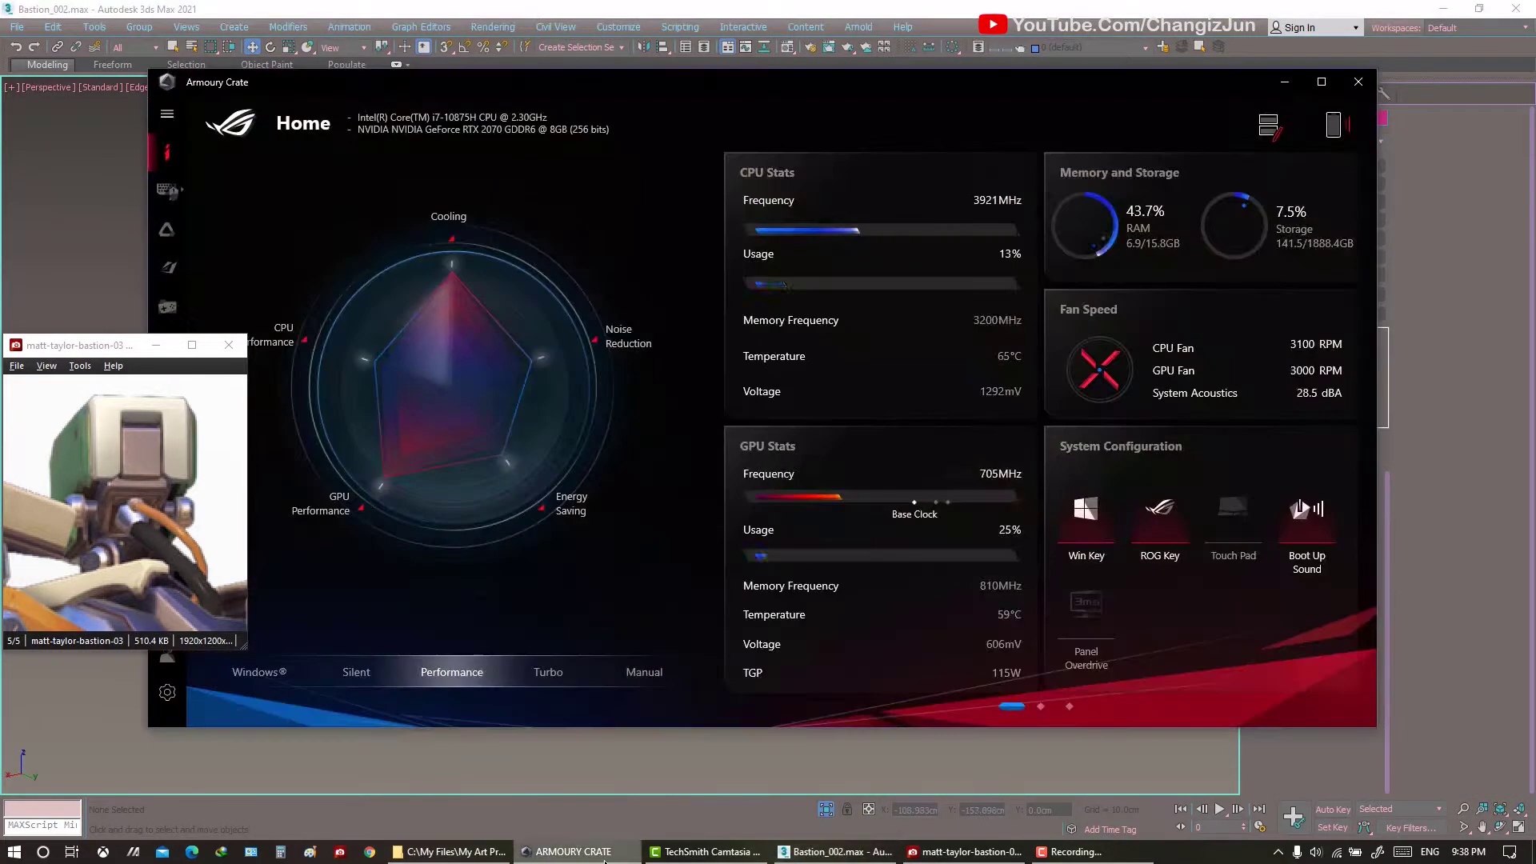
click(556, 815)
scroll(810, 600, down, 3)
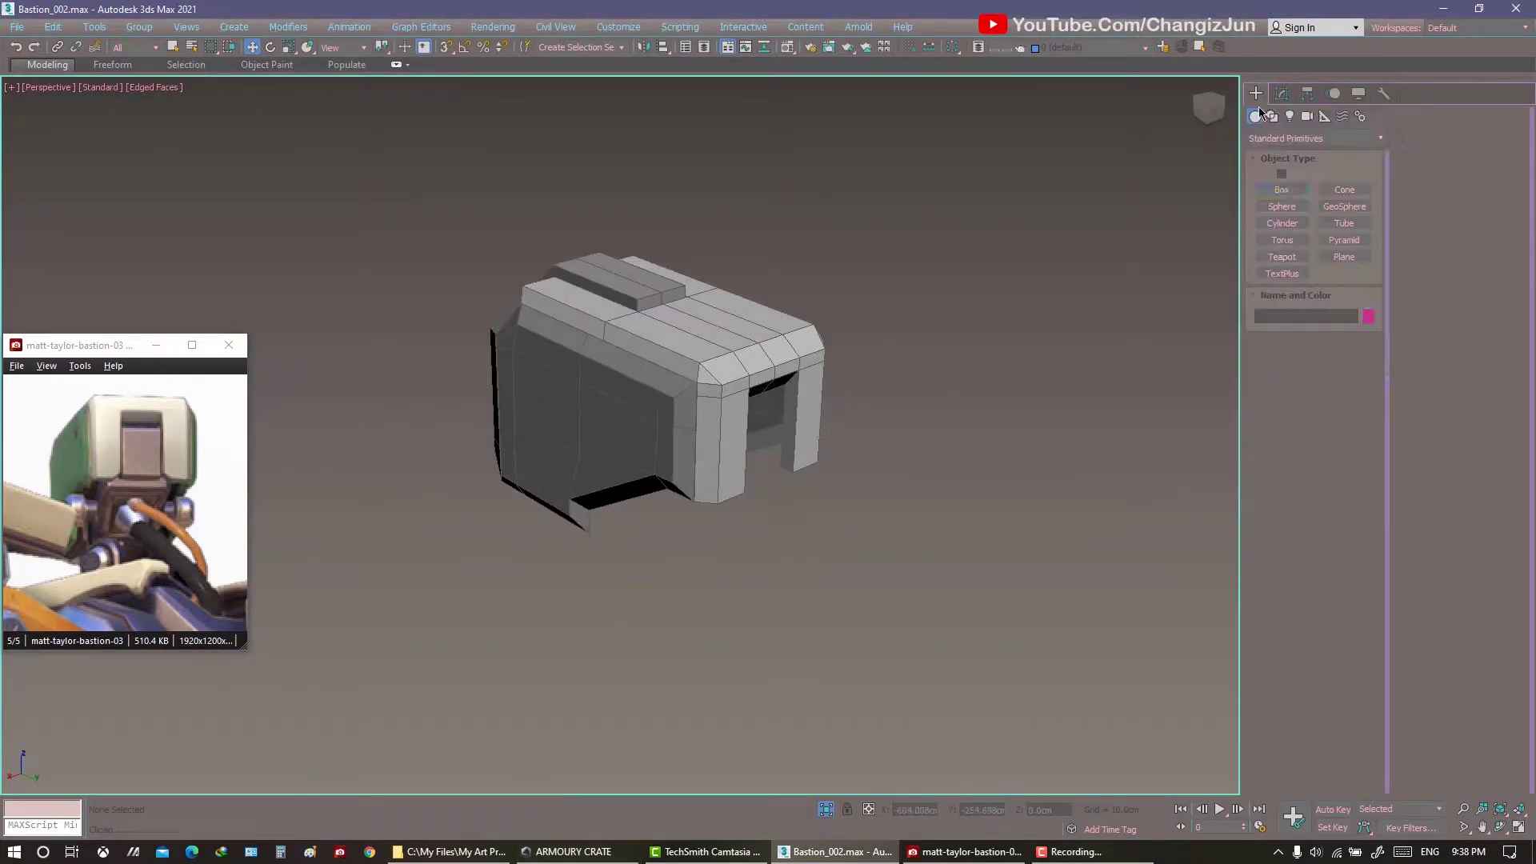
Draw a small flat box above the head.
scroll(740, 398, up, 5)
alt+middle_drag(740, 398, 1137, 235)
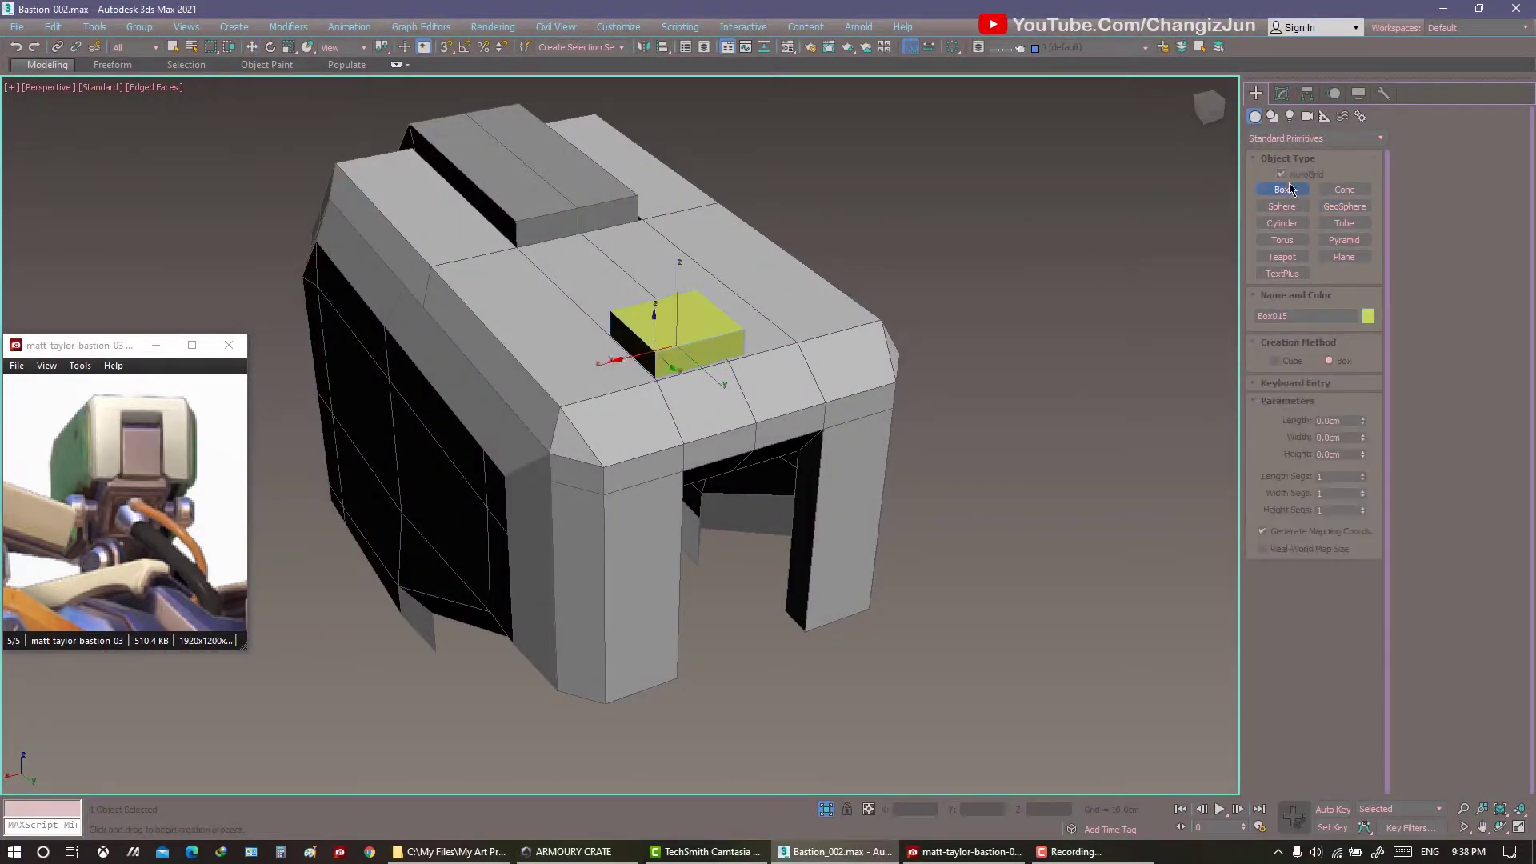
alt+middle_drag(809, 398, 721, 411)
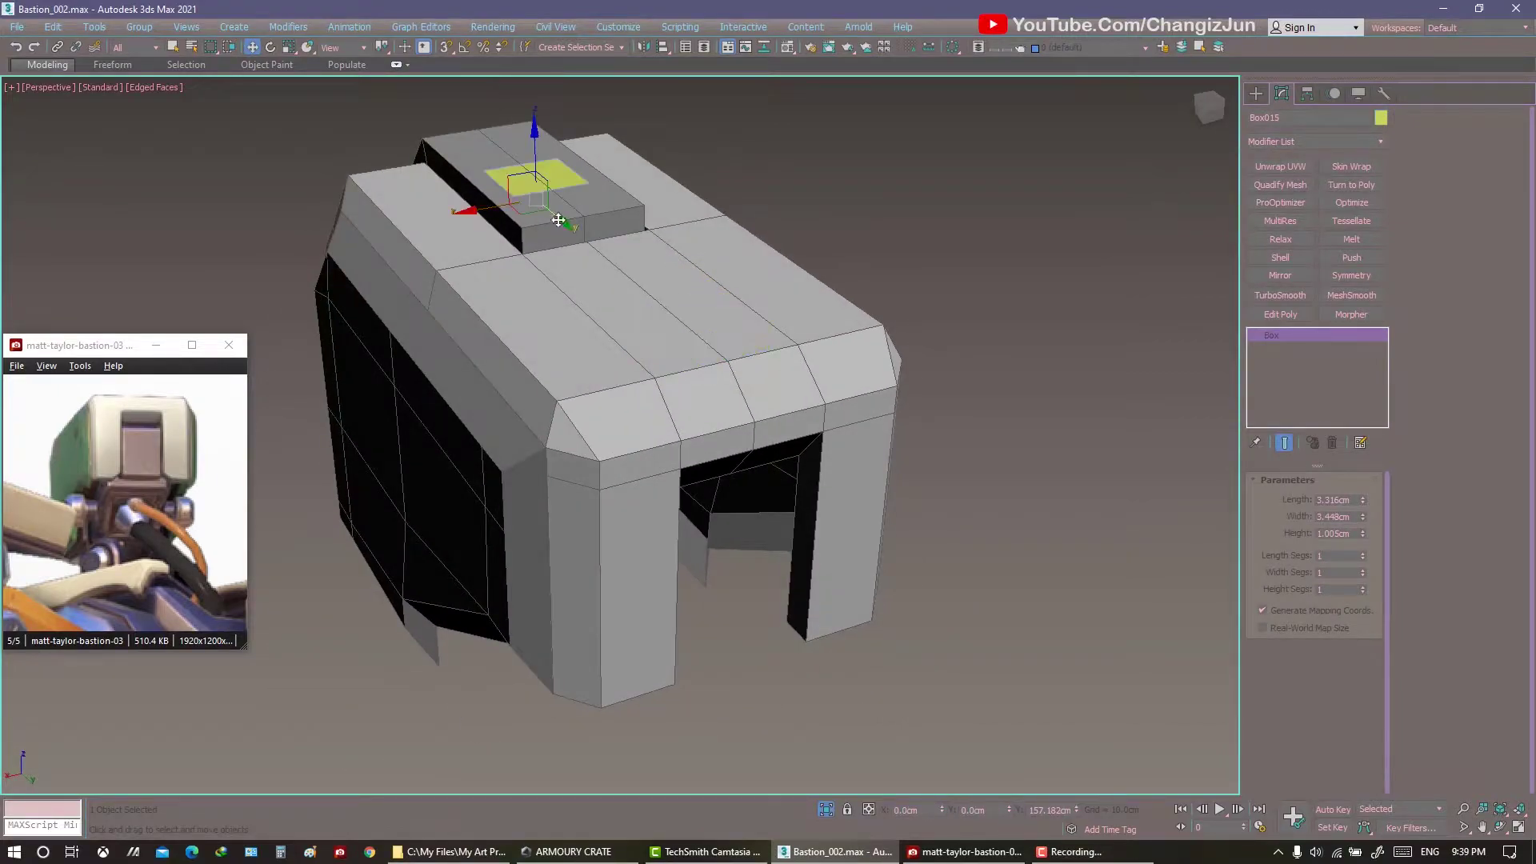
Move Box015 into the front opening so it spans the gap.
drag(558, 220, 955, 419)
mouse_move(877, 463)
alt+middle_down()
mouse_move(800, 480)
mouse_move(1037, 569)
mouse_move(1159, 552)
alt+middle_up()
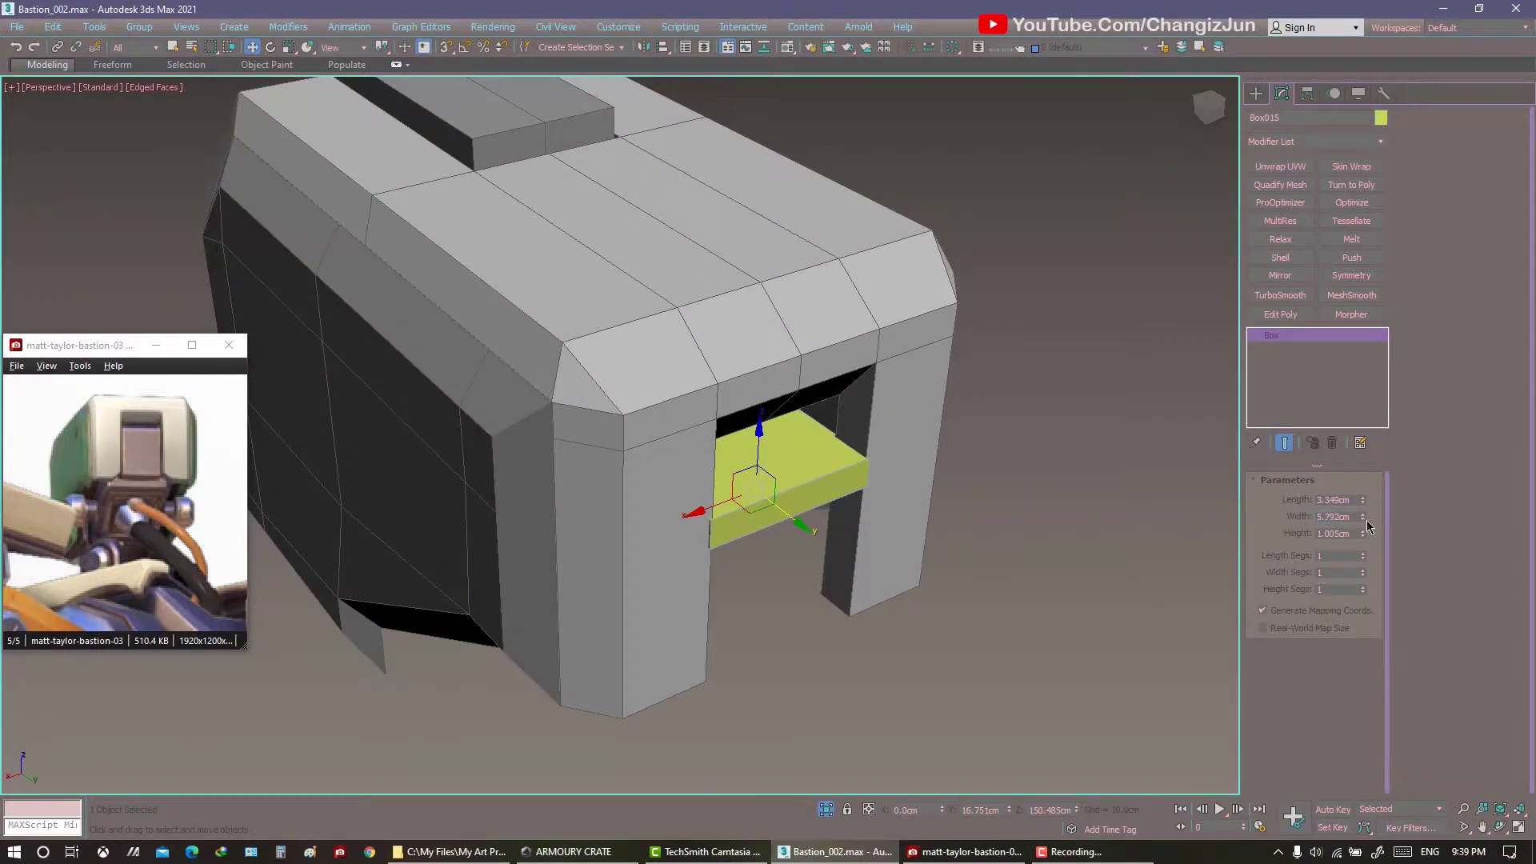
mouse_move(1289, 506)
alt+middle_down()
mouse_move(1373, 502)
mouse_move(1054, 450)
alt+middle_up()
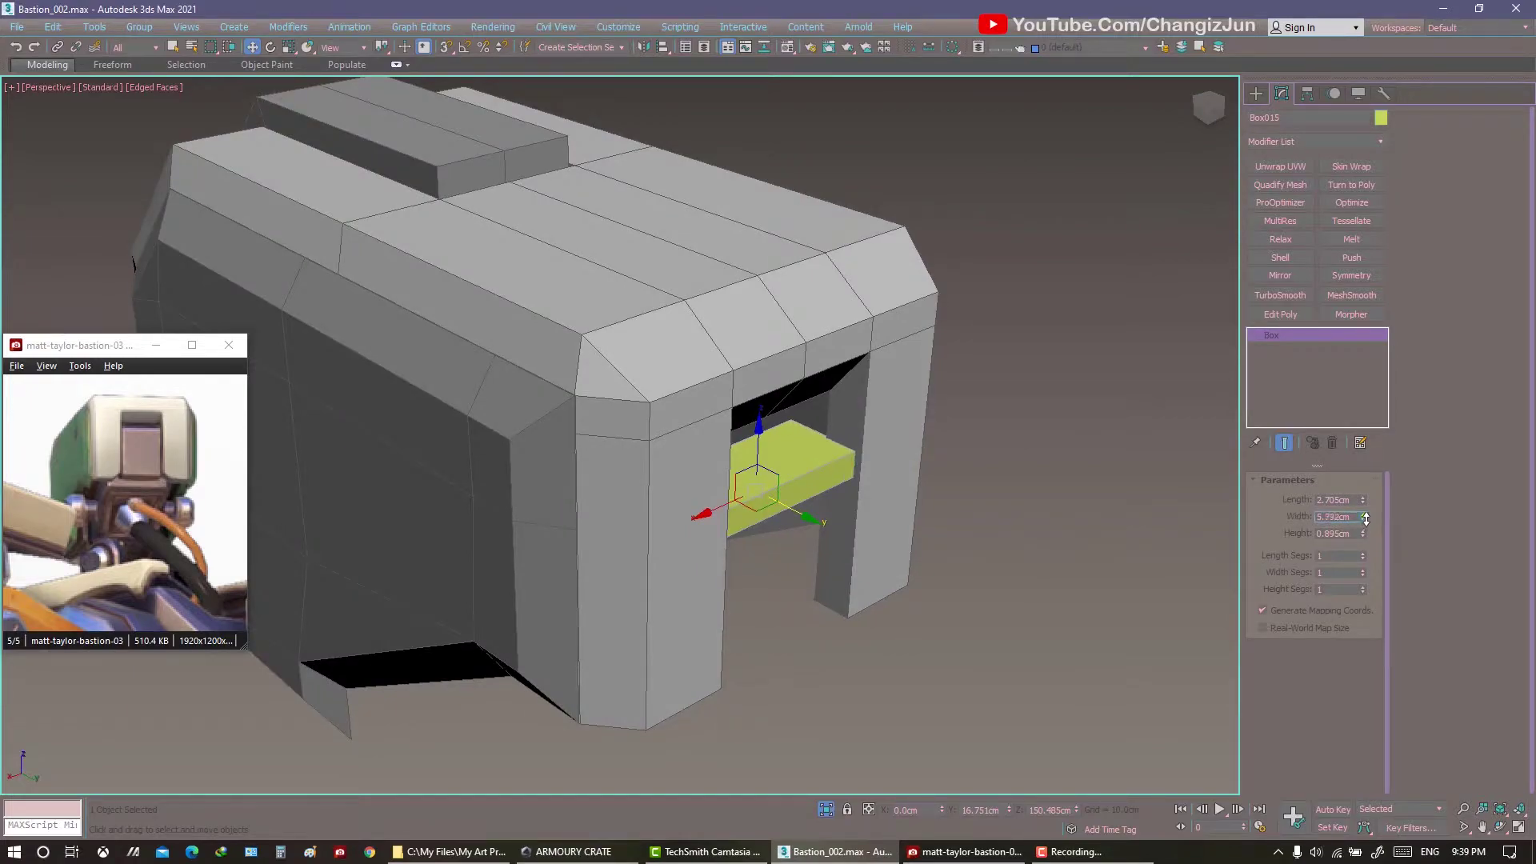
scroll(805, 531, up, 3)
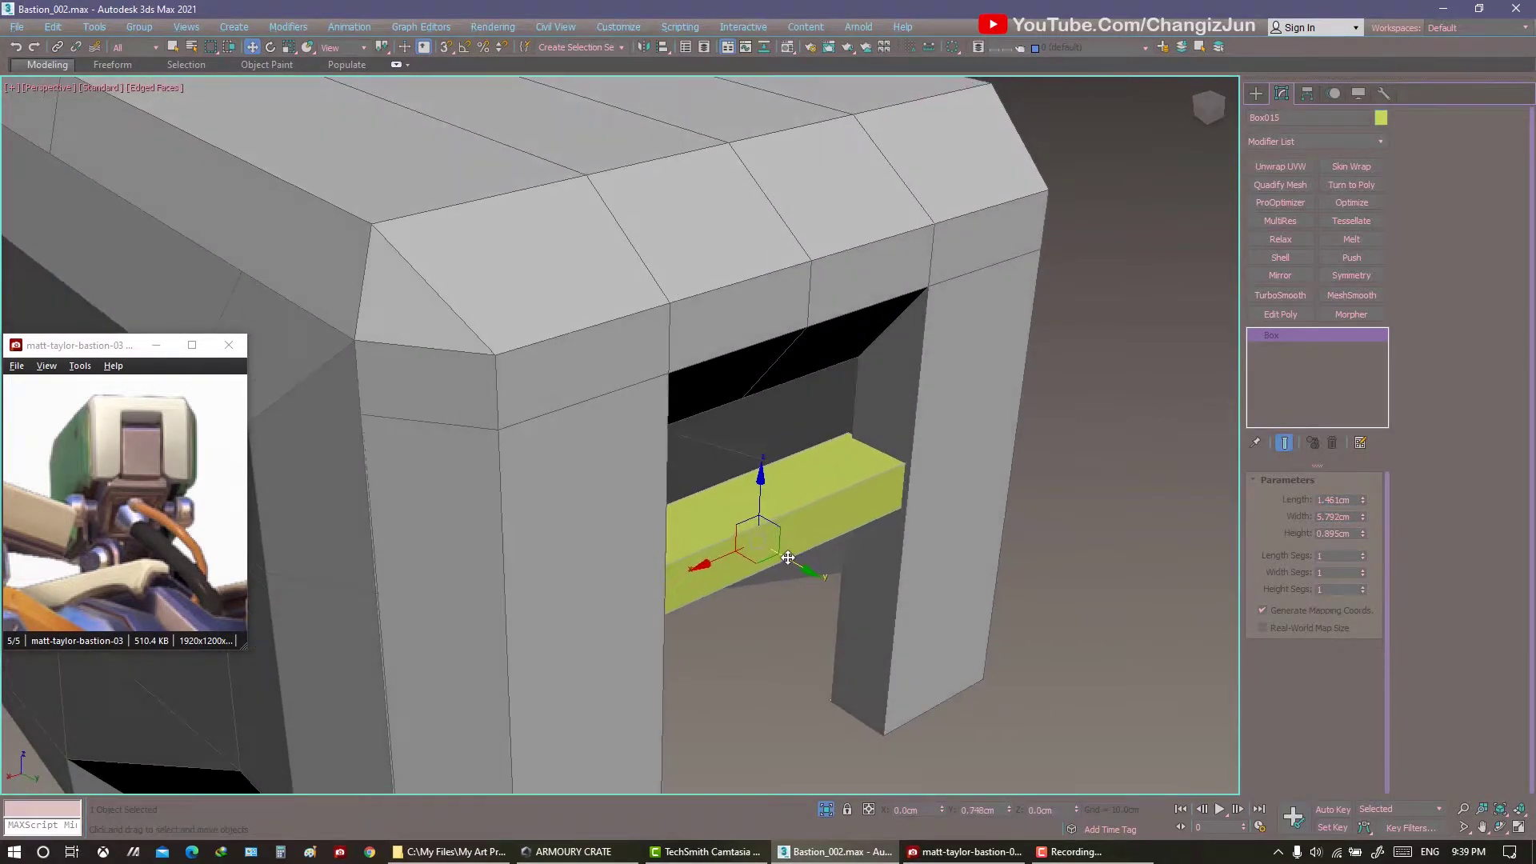
alt+middle_drag(805, 531, 816, 541)
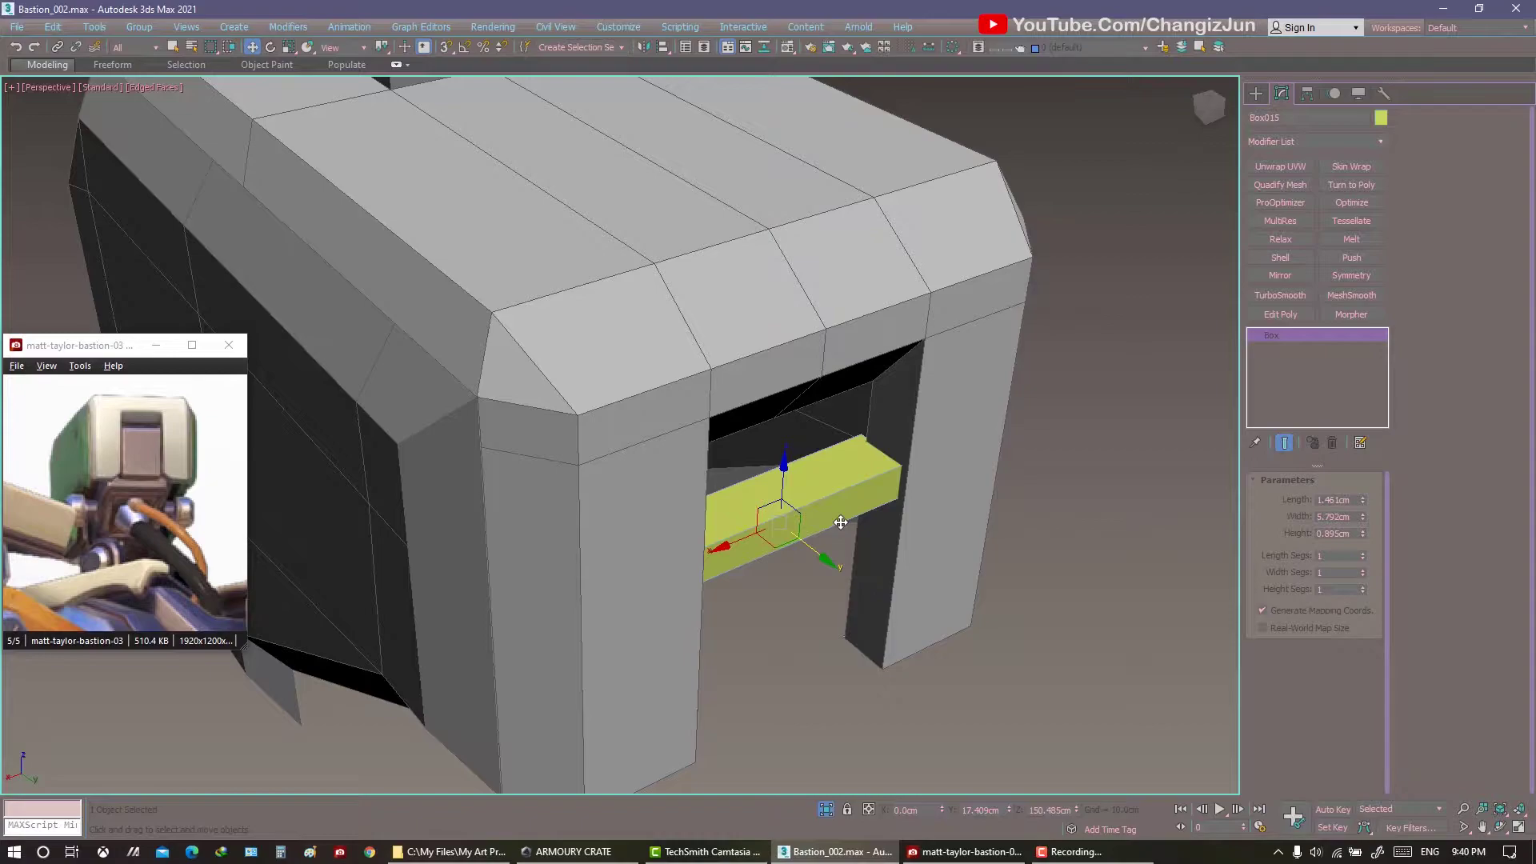
alt+middle_drag(839, 523, 836, 526)
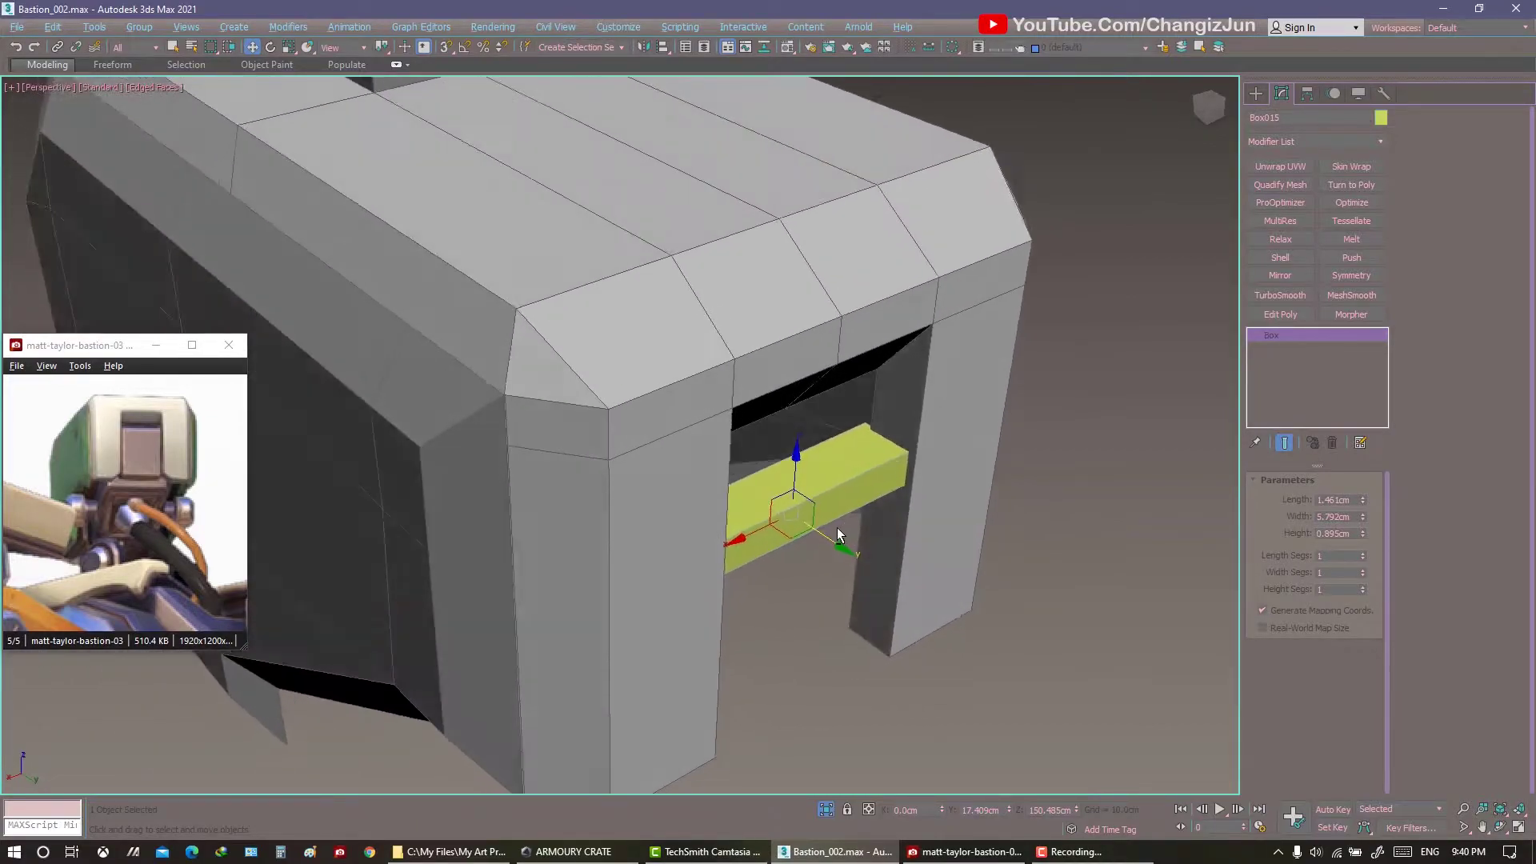
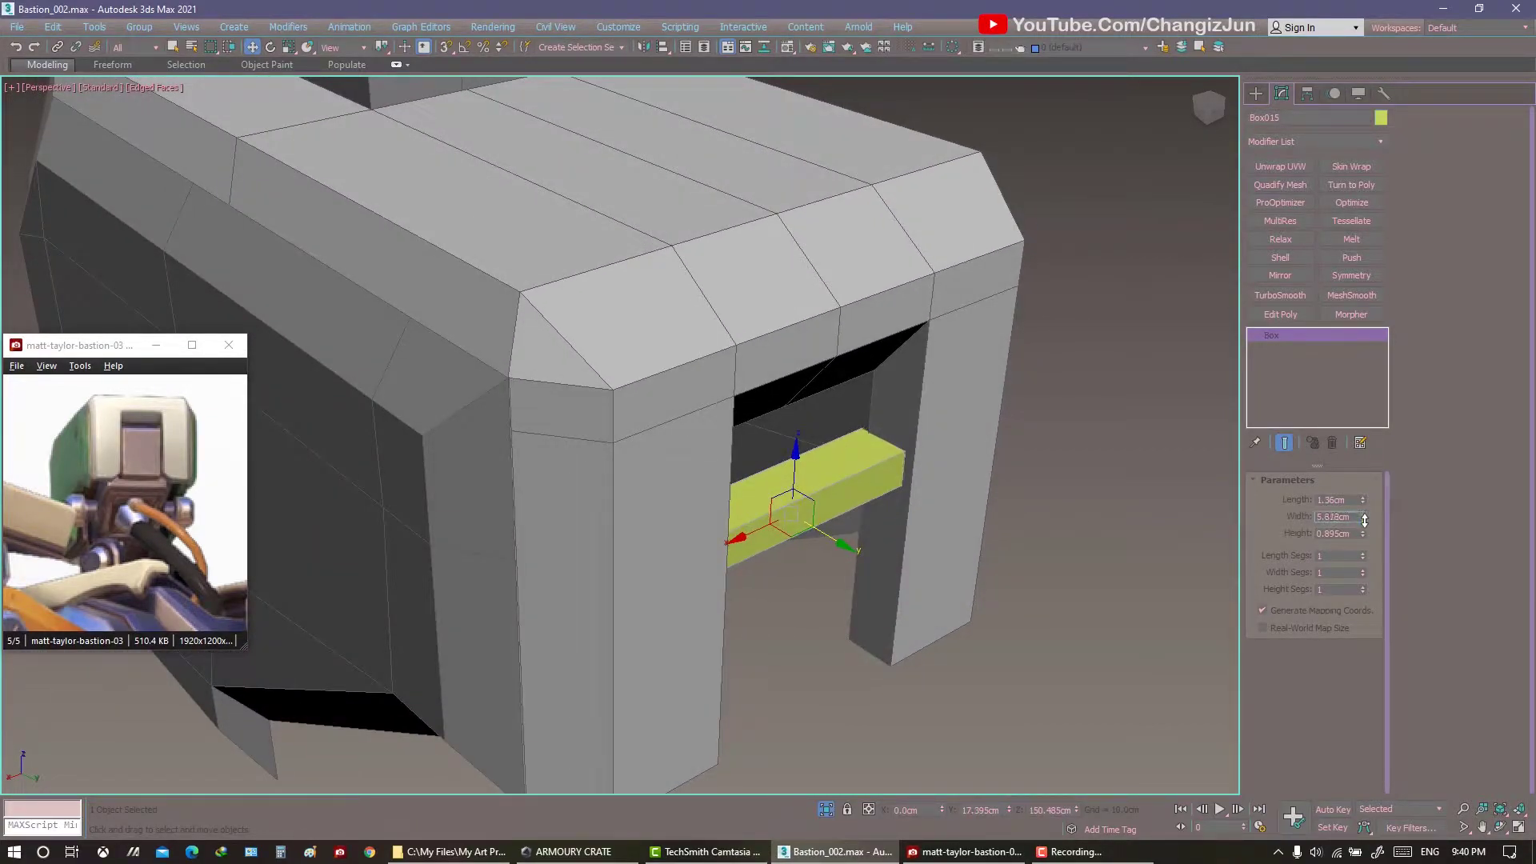
Add an Edit Poly modifier to the yellow Box015 panel, then enter Polygon and Edge modes.
scroll(796, 512, down, 5)
mouse_move(796, 512)
alt+middle_down()
mouse_move(794, 498)
mouse_move(1110, 552)
alt+middle_up()
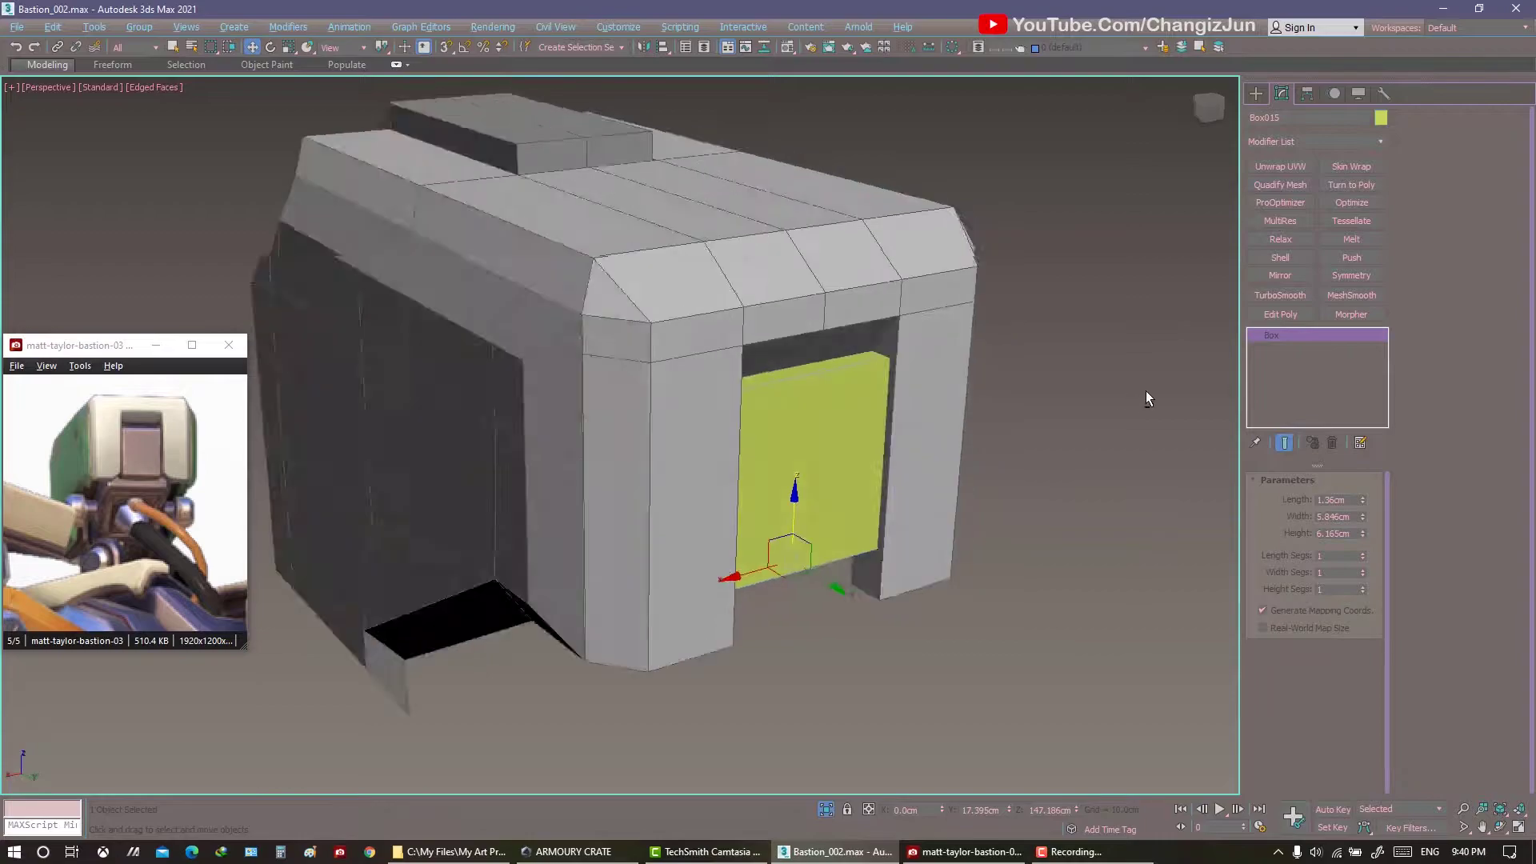
alt+middle_drag(1147, 395, 1058, 524)
scroll(1052, 445, up, 5)
click(1279, 315)
key(4)
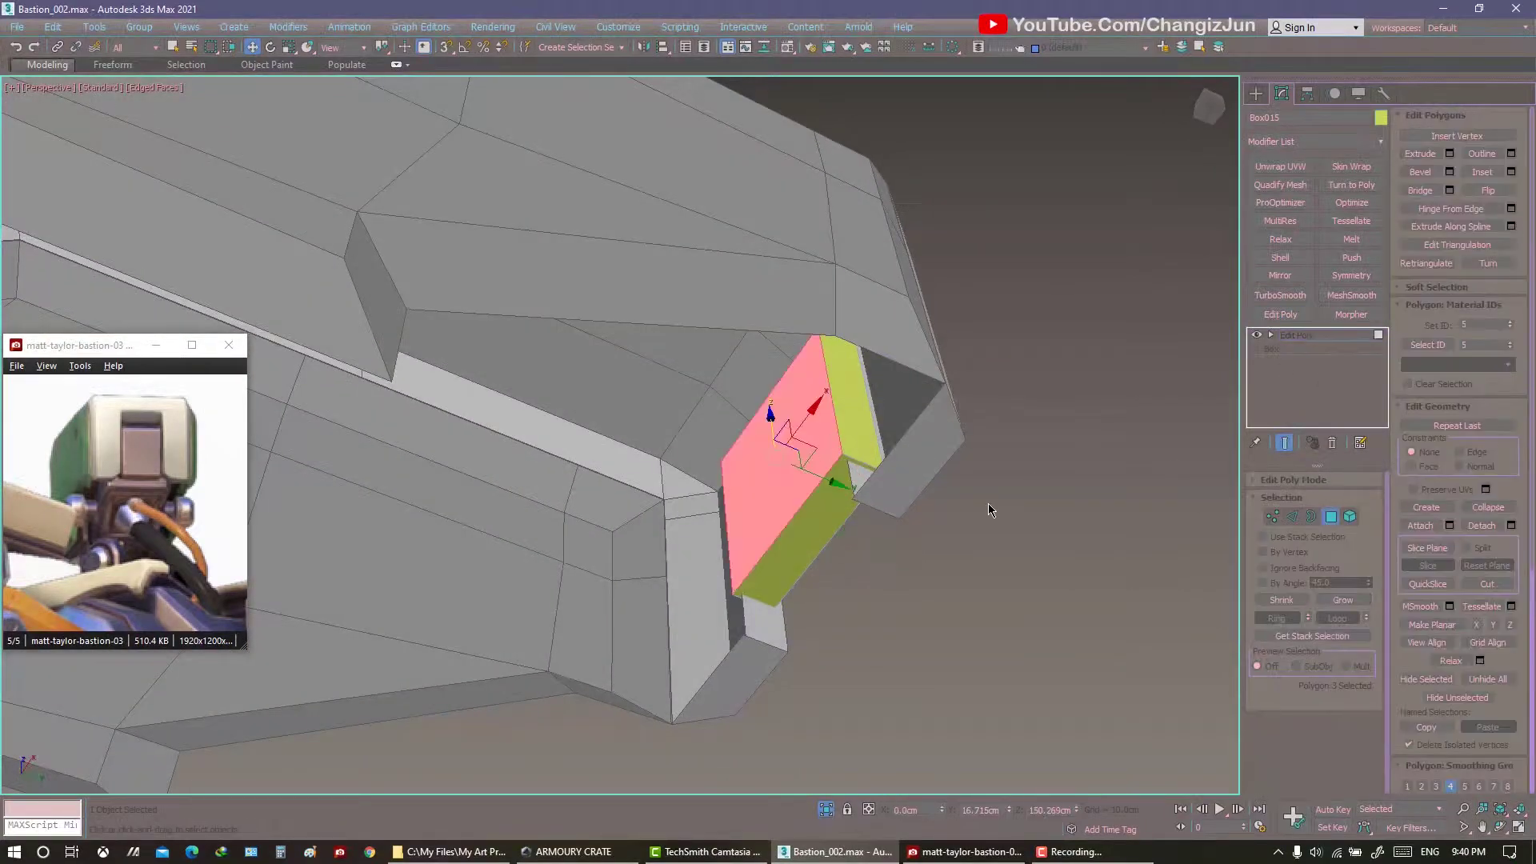
scroll(1023, 526, down, 5)
mouse_move(970, 514)
alt+middle_down()
mouse_move(881, 490)
mouse_move(884, 592)
mouse_move(779, 490)
mouse_move(928, 504)
alt+middle_up()
key(2)
scroll(802, 405, up, 3)
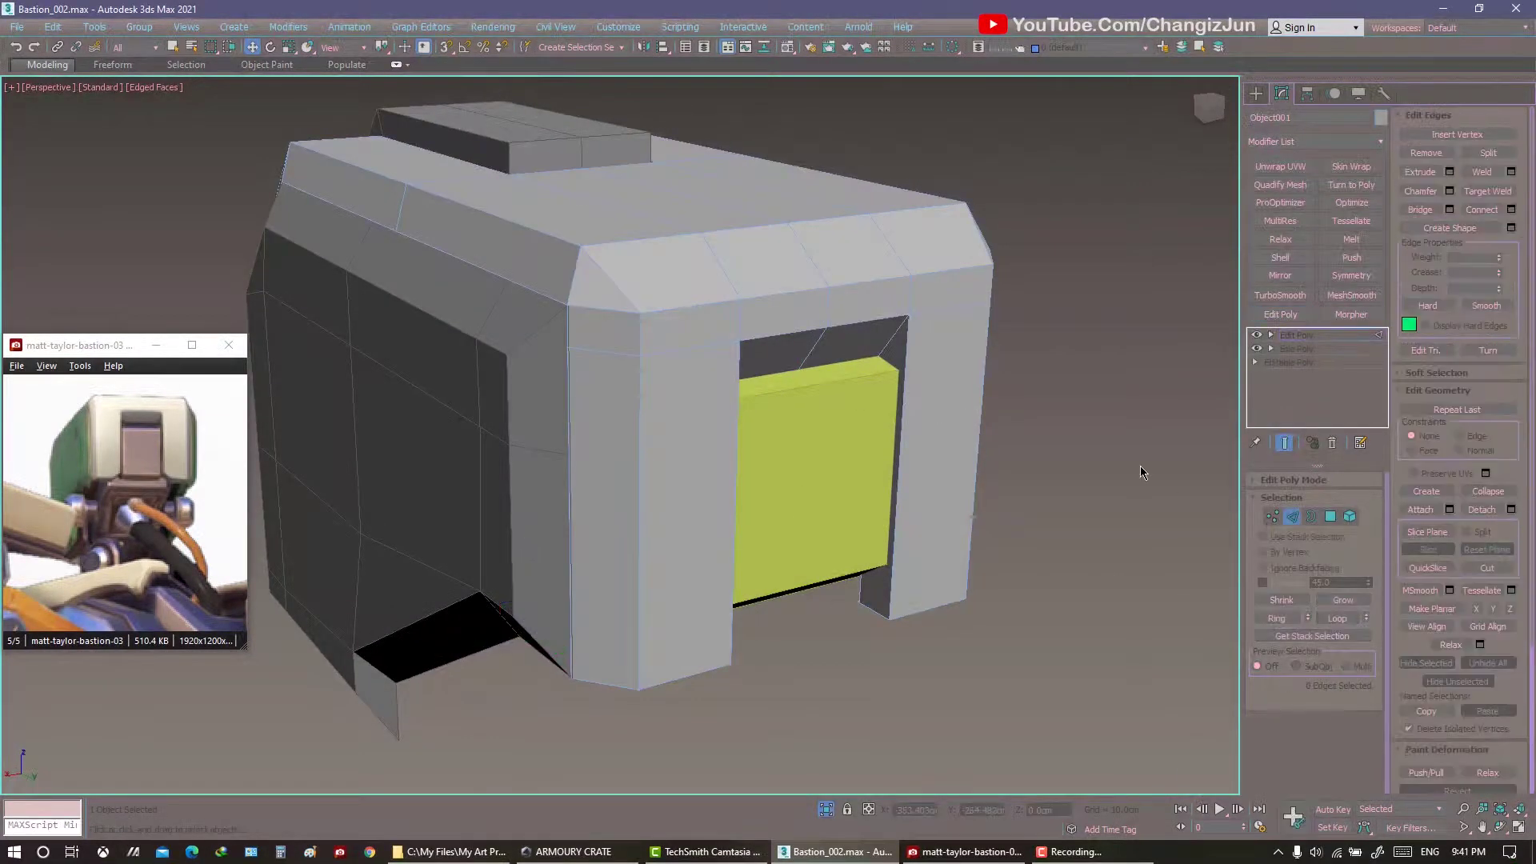
Chamfer the panel's lower opening edges by about 1.3cm.
key(q)
alt+middle_drag(1141, 472, 833, 435)
scroll(833, 432, up, 2)
scroll(920, 424, up, 4)
mouse_move(1004, 418)
alt+middle_down()
mouse_move(788, 428)
mouse_move(933, 468)
alt+middle_up()
scroll(789, 429, down, 5)
right_click(933, 468)
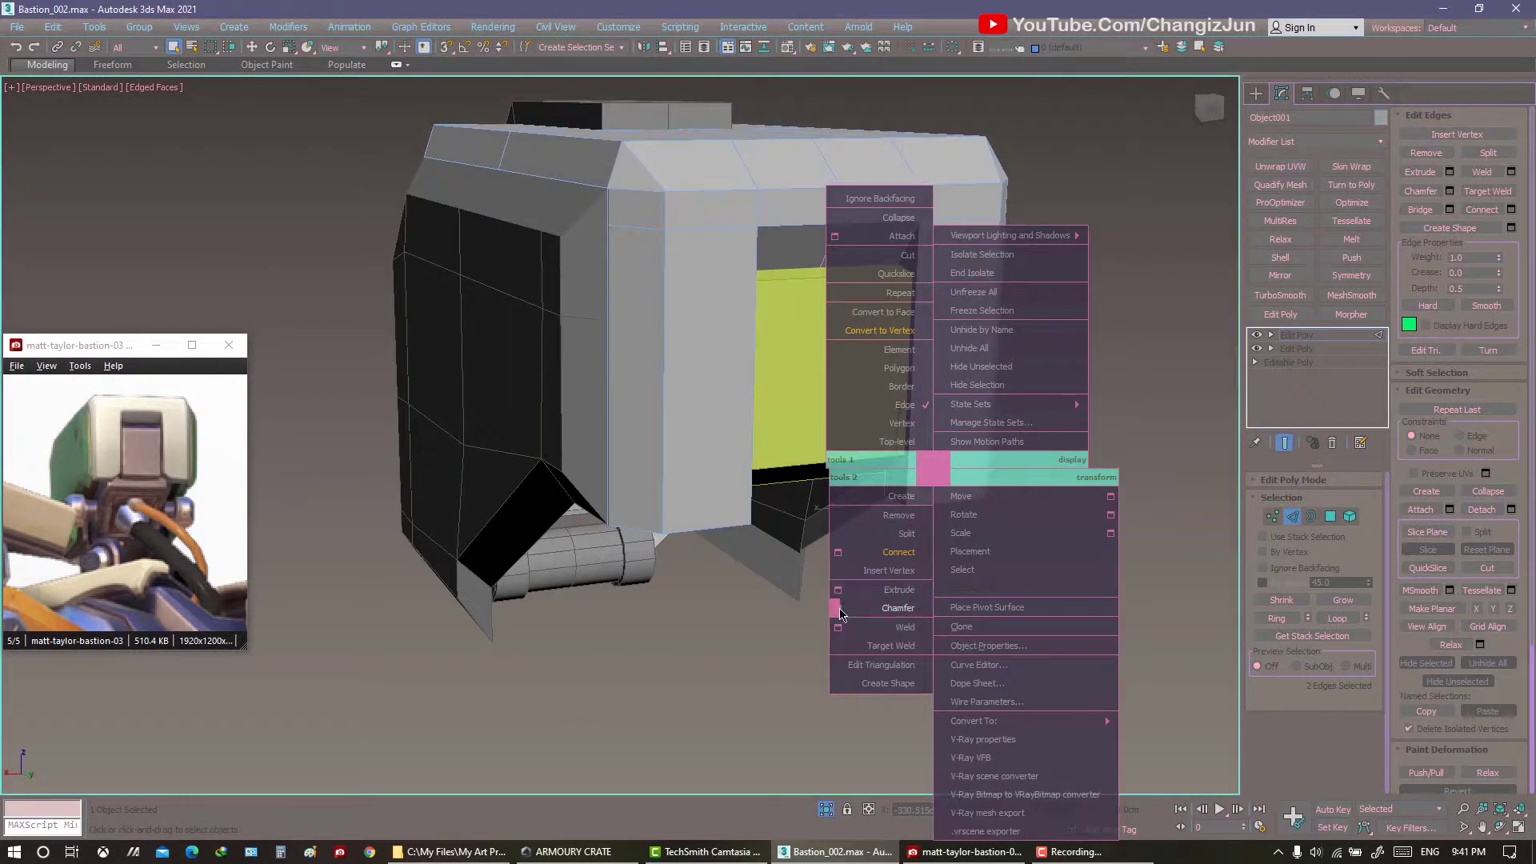
click(839, 611)
alt+middle_drag(1101, 315, 1085, 286)
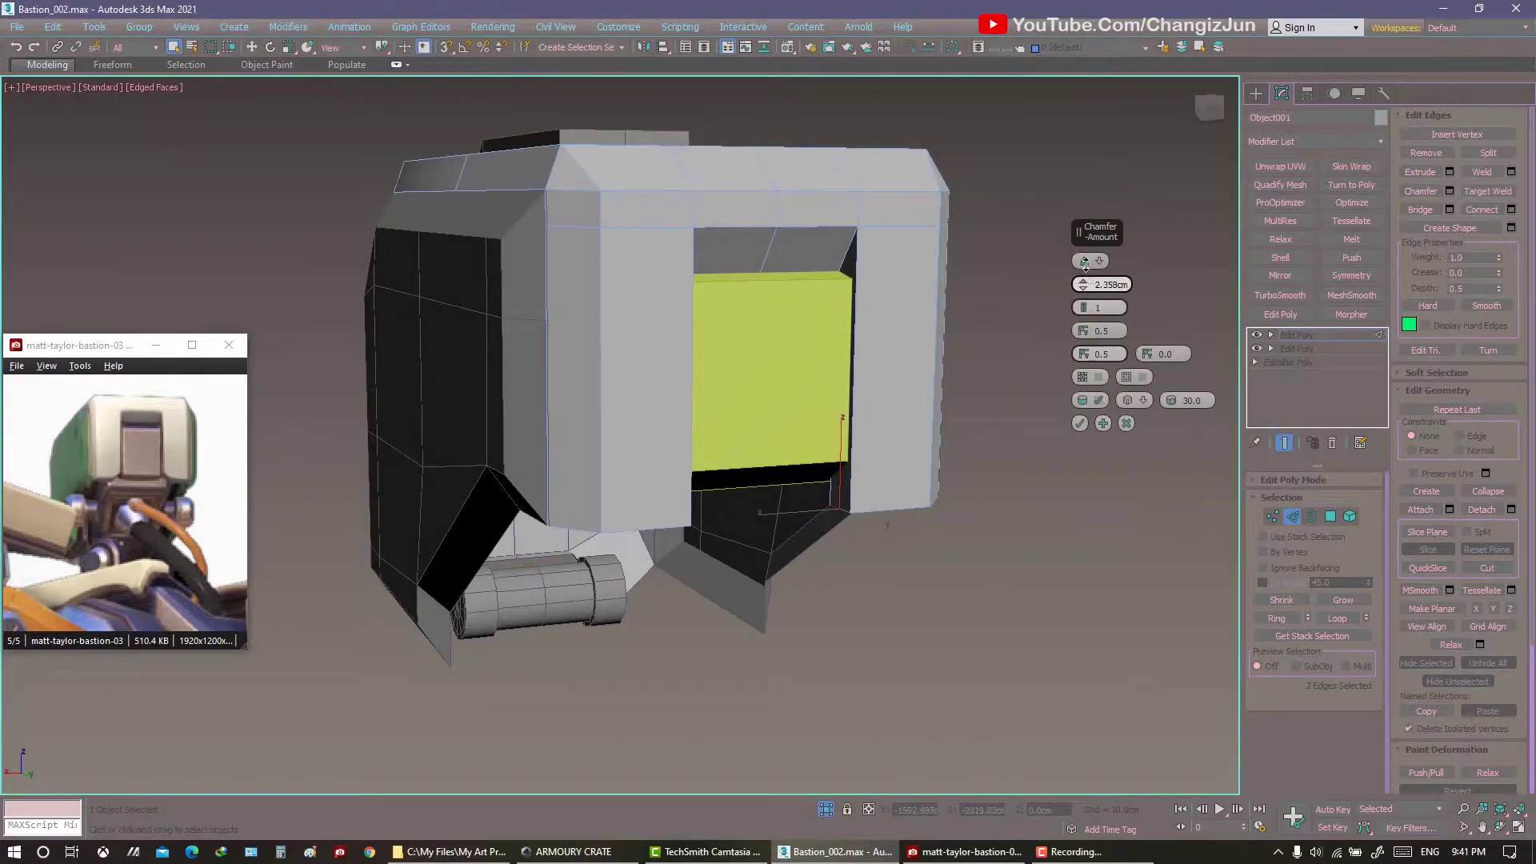
click(1078, 423)
alt+middle_drag(1079, 423, 908, 360)
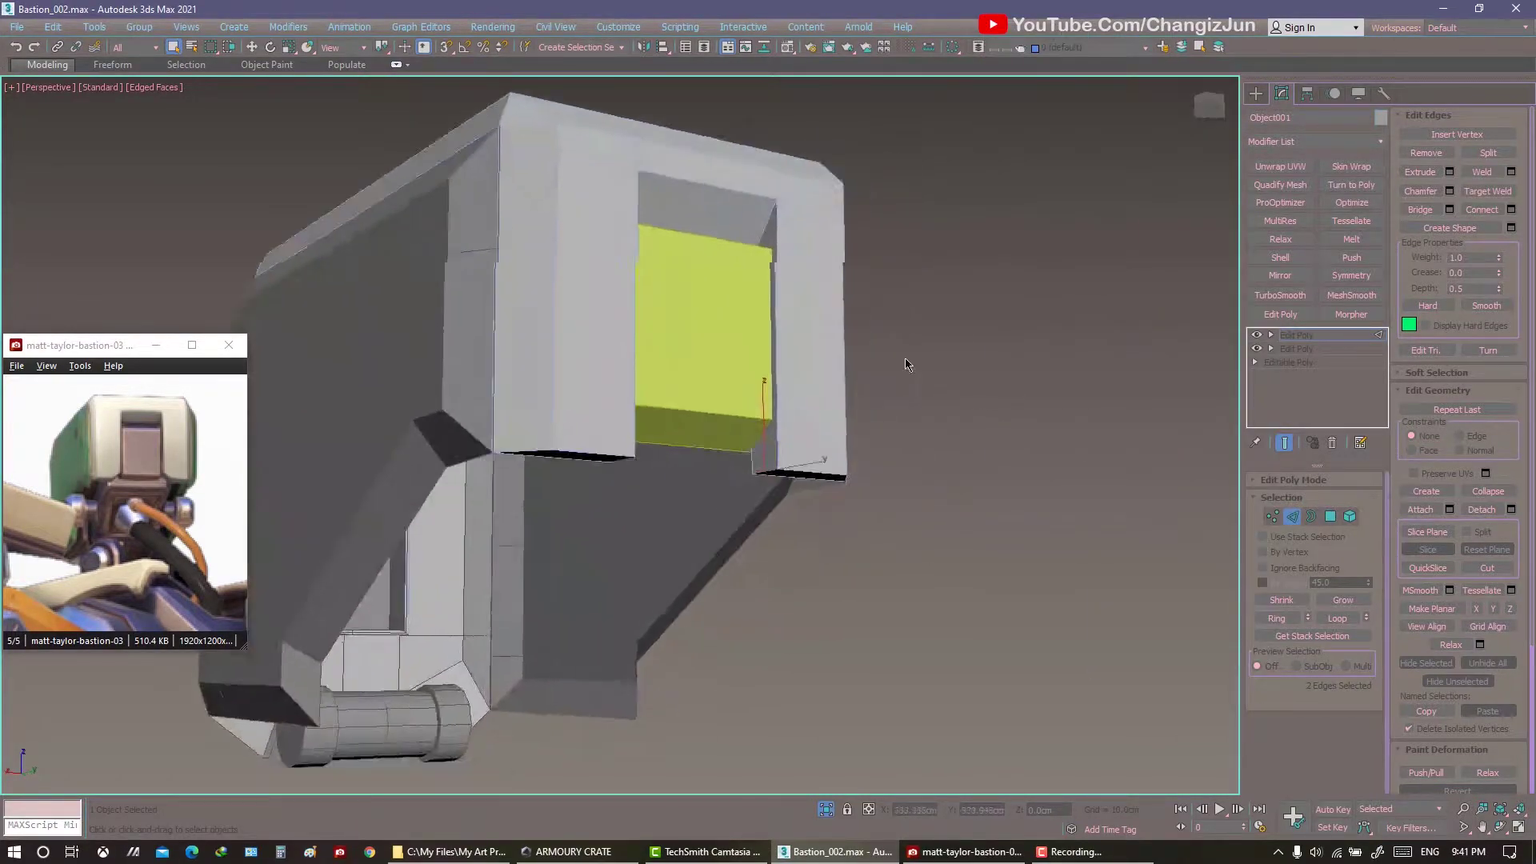
scroll(908, 360, up, 3)
Move the vertices at the opening's lower corner into place.
right_click(732, 368)
click(756, 506)
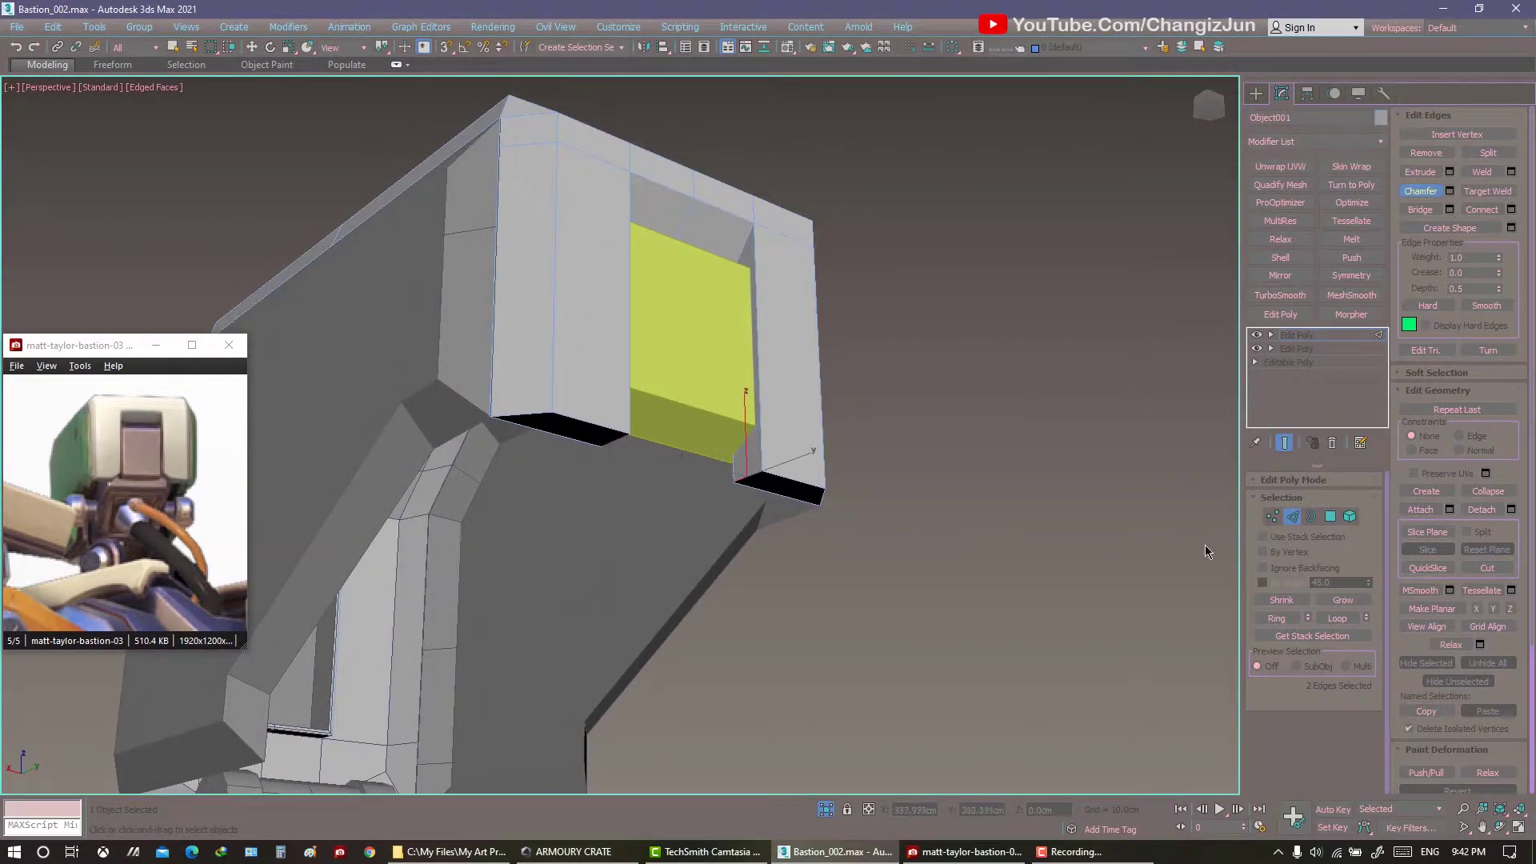
scroll(952, 452, down, 5)
alt+middle_drag(953, 452, 840, 448)
key(1)
click(833, 480)
key(w)
scroll(805, 529, up, 3)
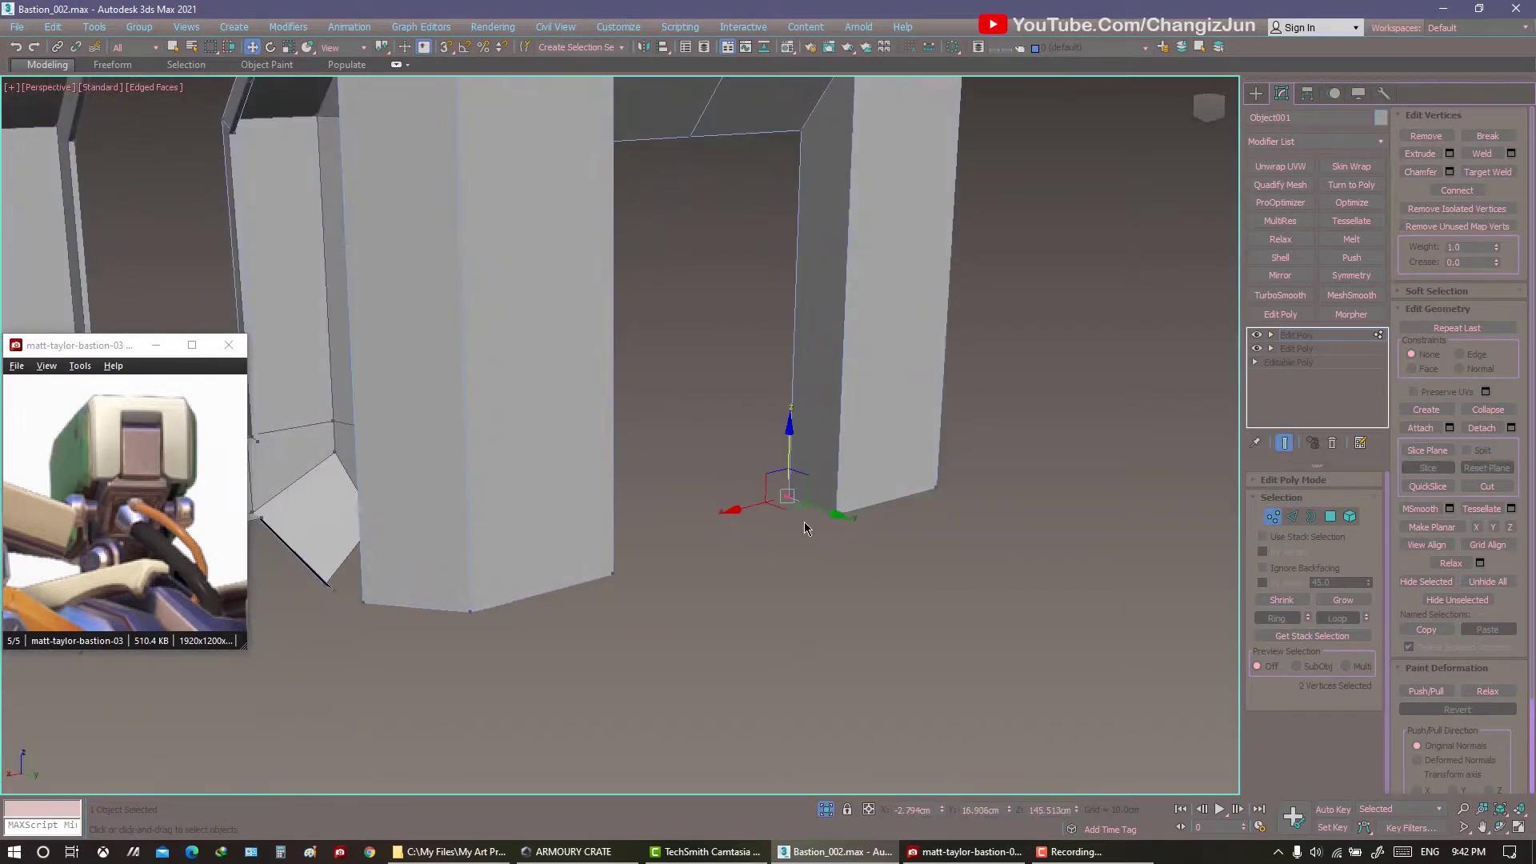
mouse_move(805, 528)
alt+middle_down()
mouse_move(752, 480)
mouse_move(751, 549)
alt+middle_up()
click(751, 549)
right_click(816, 463)
click(771, 576)
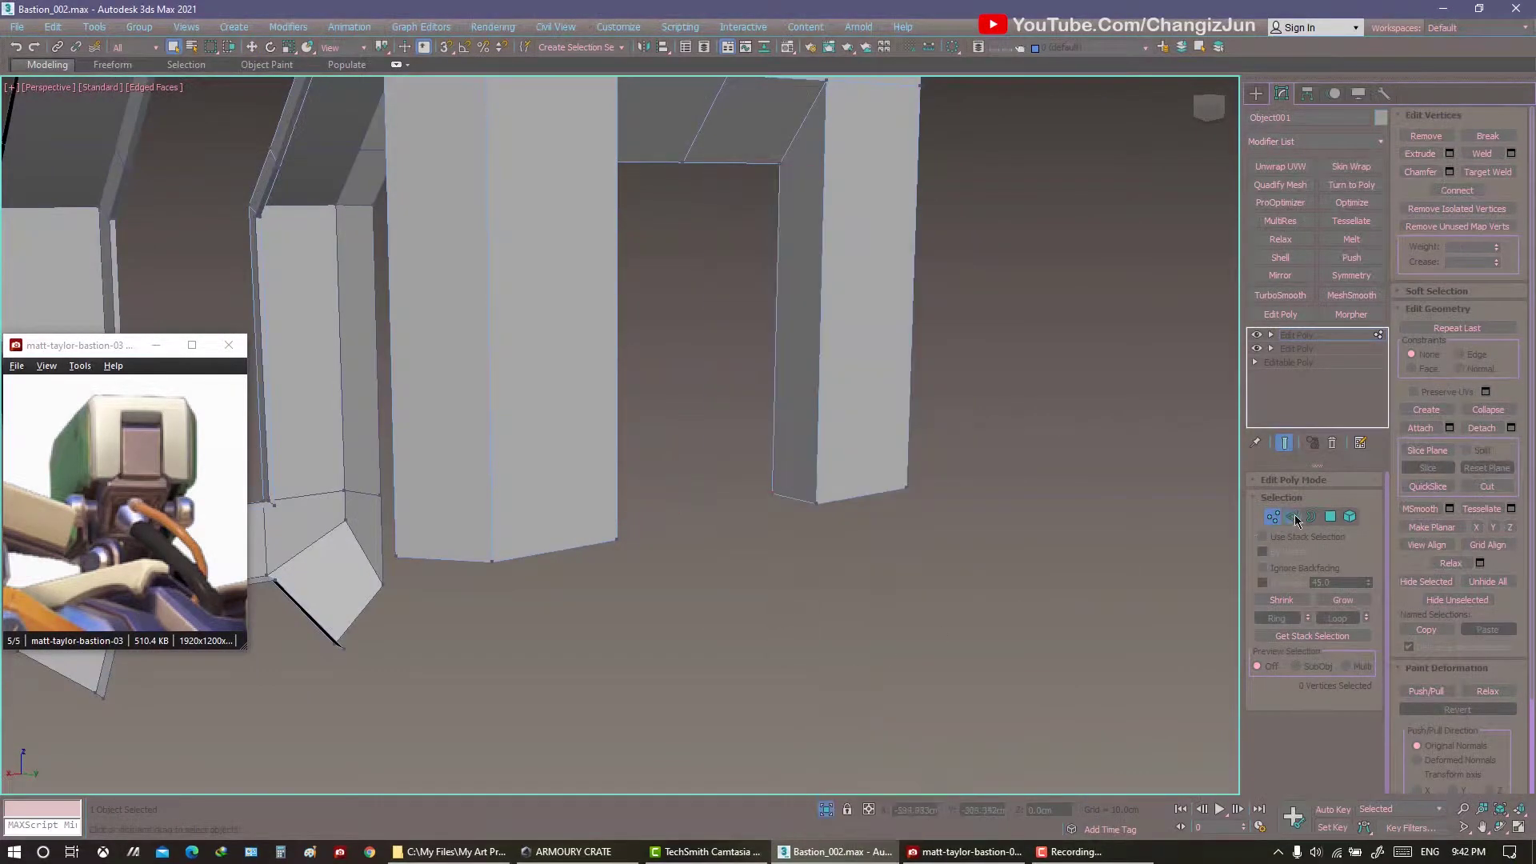
scroll(837, 424, down, 5)
Select the head shell with the opening and isolate it.
click(837, 424)
mouse_move(836, 423)
alt+middle_down()
mouse_move(727, 450)
mouse_move(1216, 531)
alt+middle_up()
scroll(727, 450, up, 3)
scroll(727, 450, down, 2)
click(728, 450)
key(alt+q)
Chamfer the head shell's opening edges using the Quad chamfer type.
key(2)
scroll(800, 560, up, 4)
alt+middle_drag(799, 560, 800, 648)
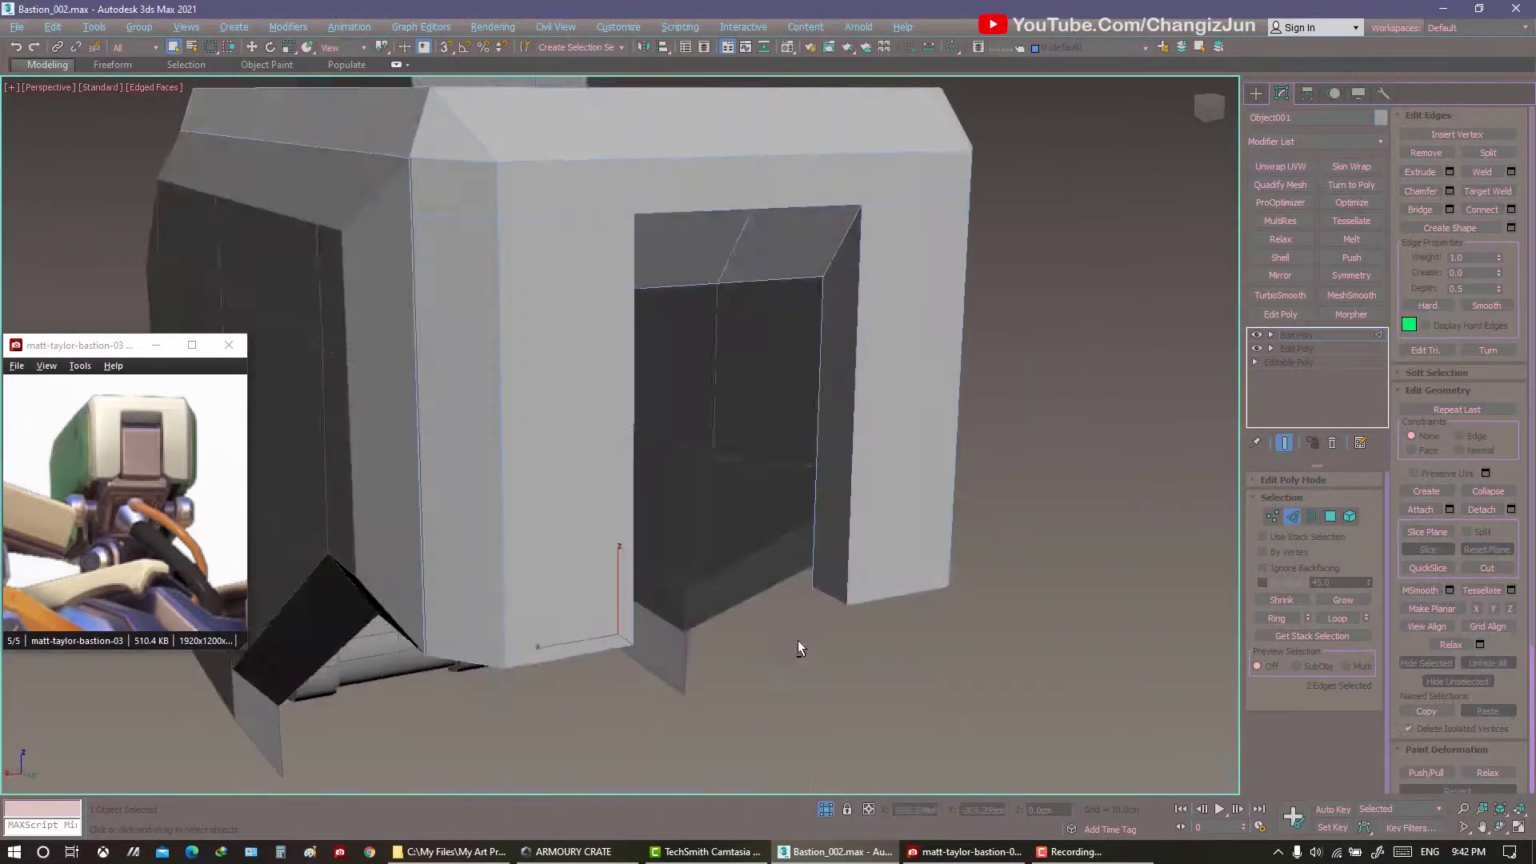
scroll(799, 648, down, 3)
right_click(737, 463)
click(693, 566)
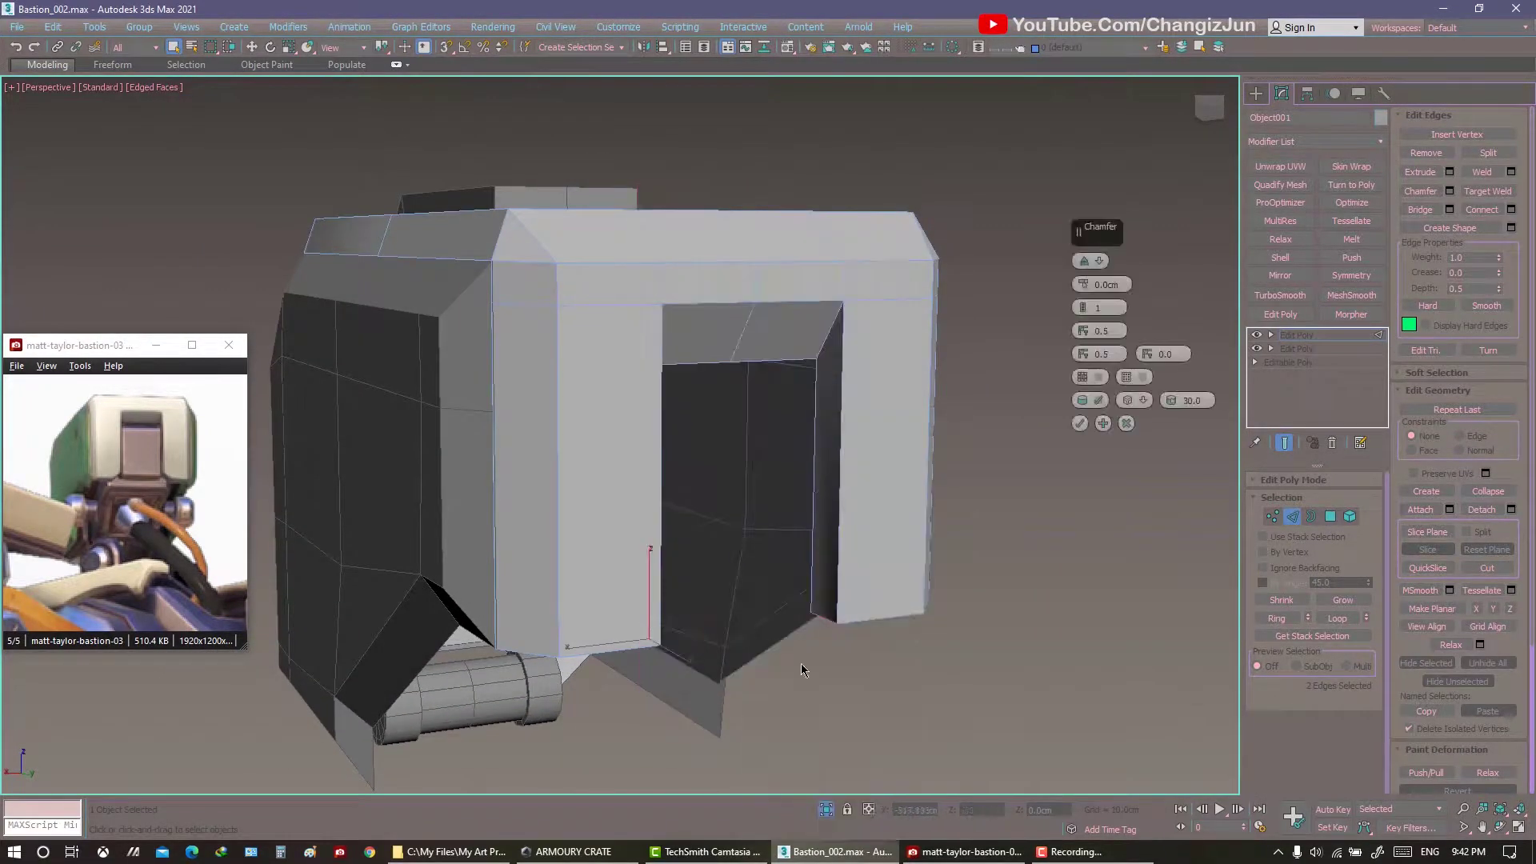
alt+middle_drag(1084, 274, 1039, 336)
click(1097, 261)
click(1149, 277)
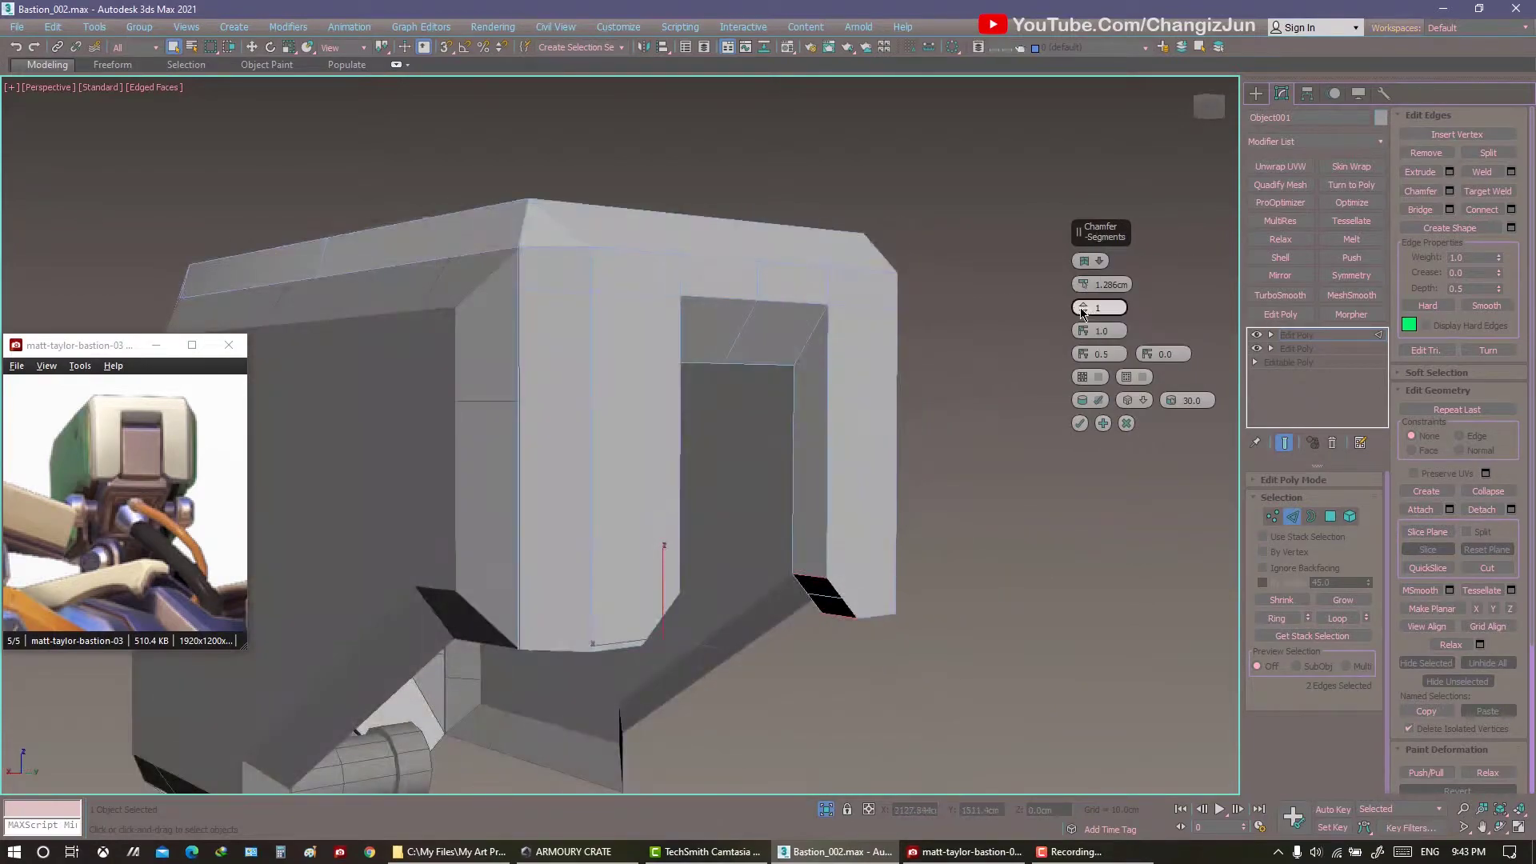
scroll(1027, 384, down, 5)
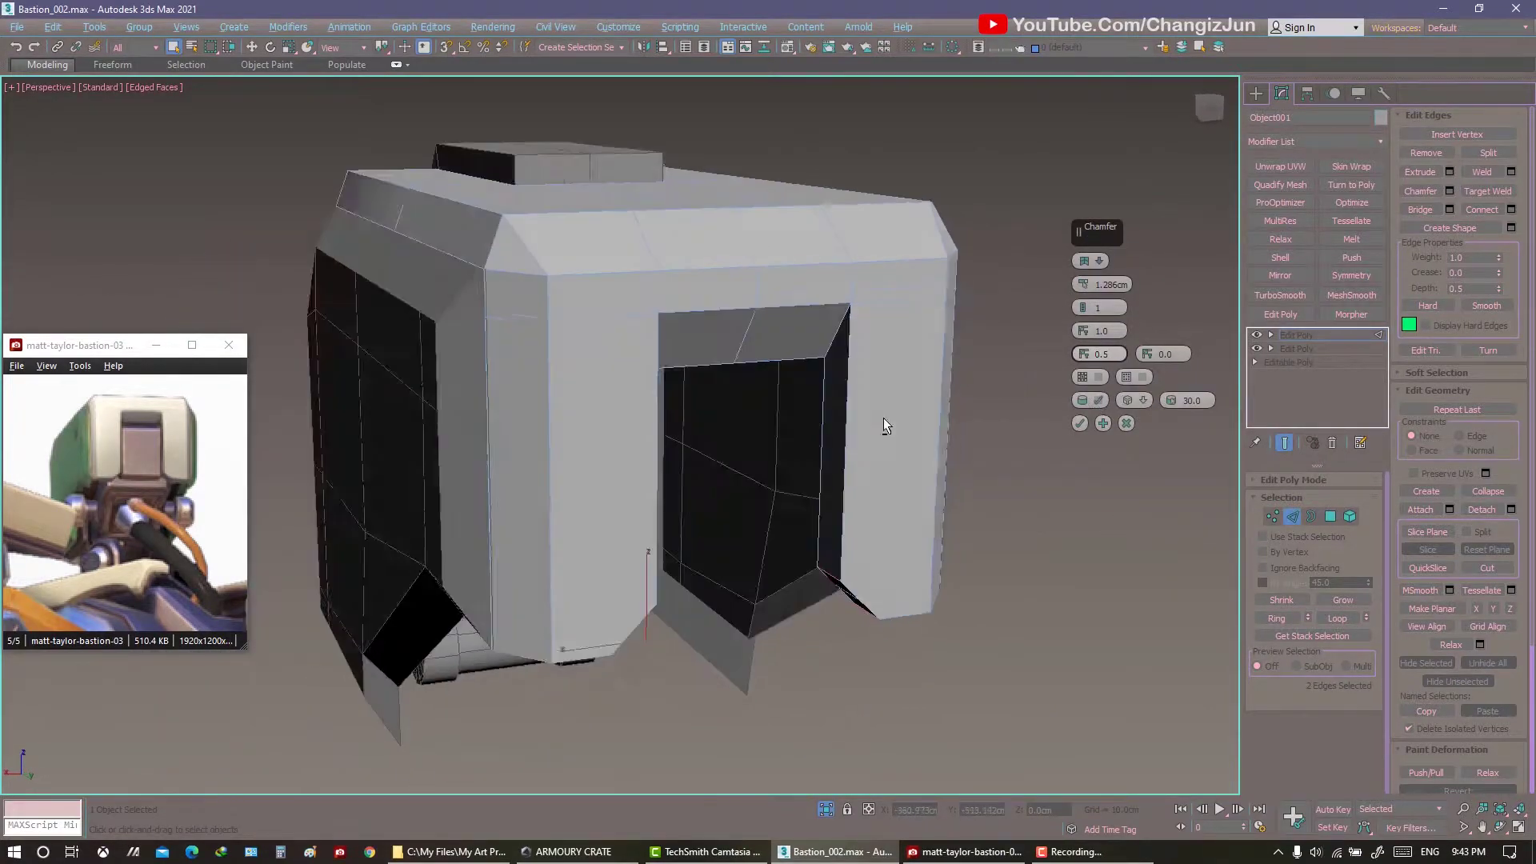
alt+middle_drag(880, 425, 1044, 404)
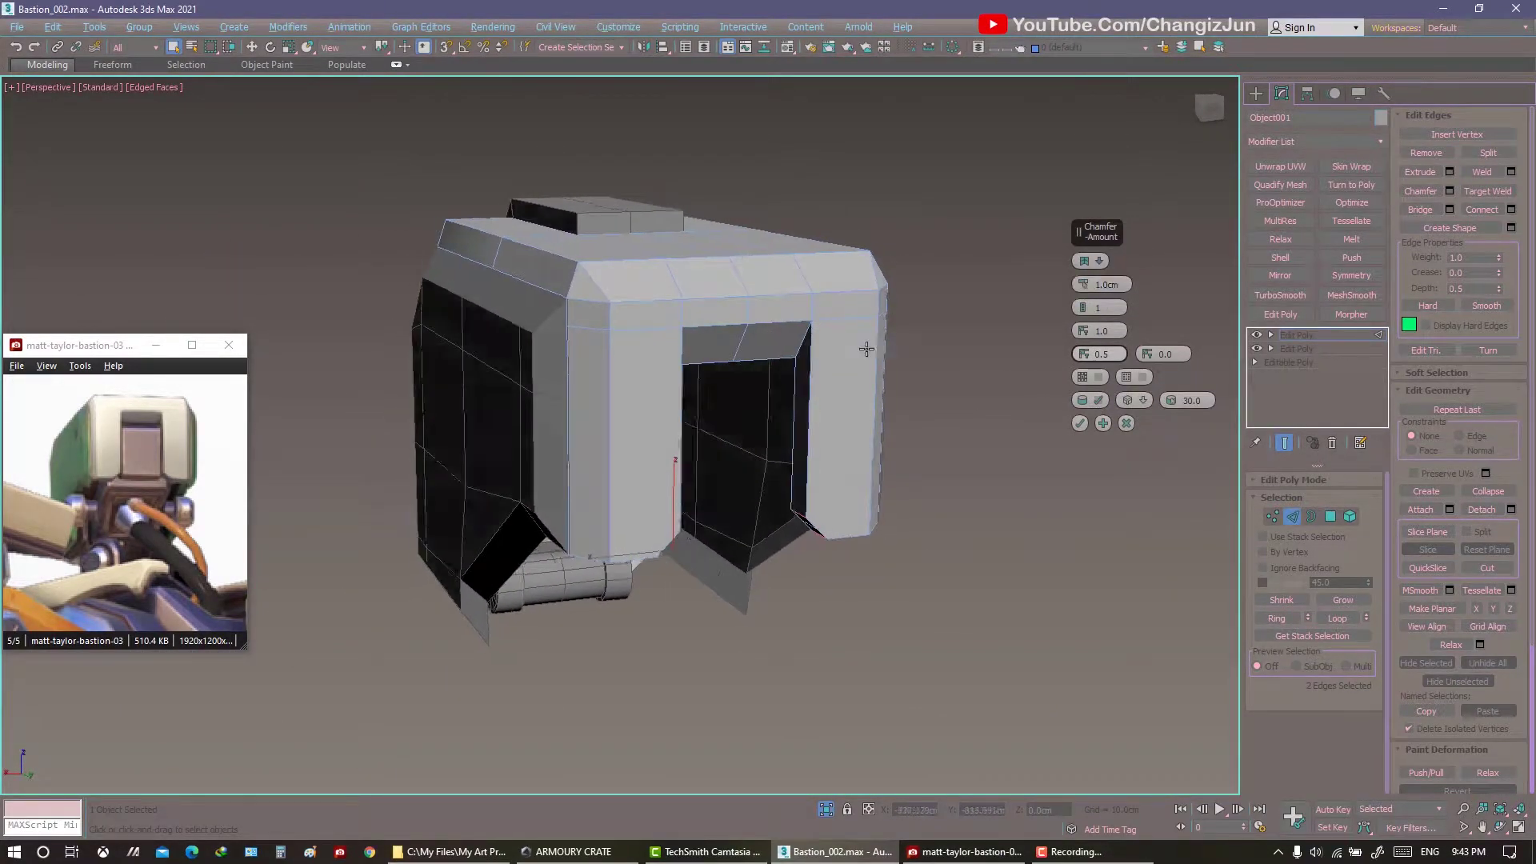
alt+middle_drag(867, 350, 960, 336)
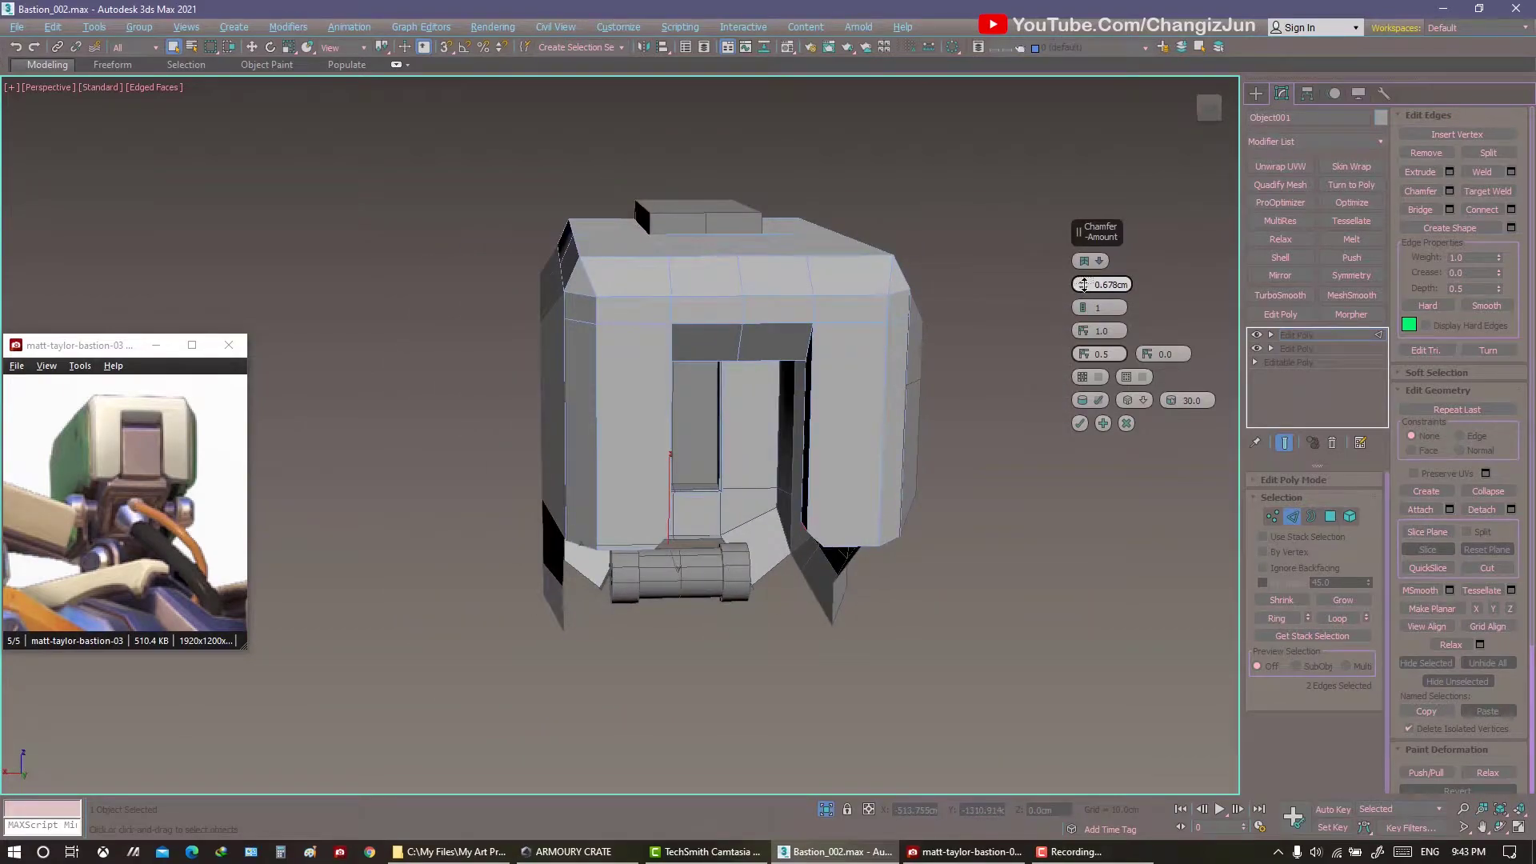
Isolate the inner block Box015 and set its object colour to grey.
key(alt+q)
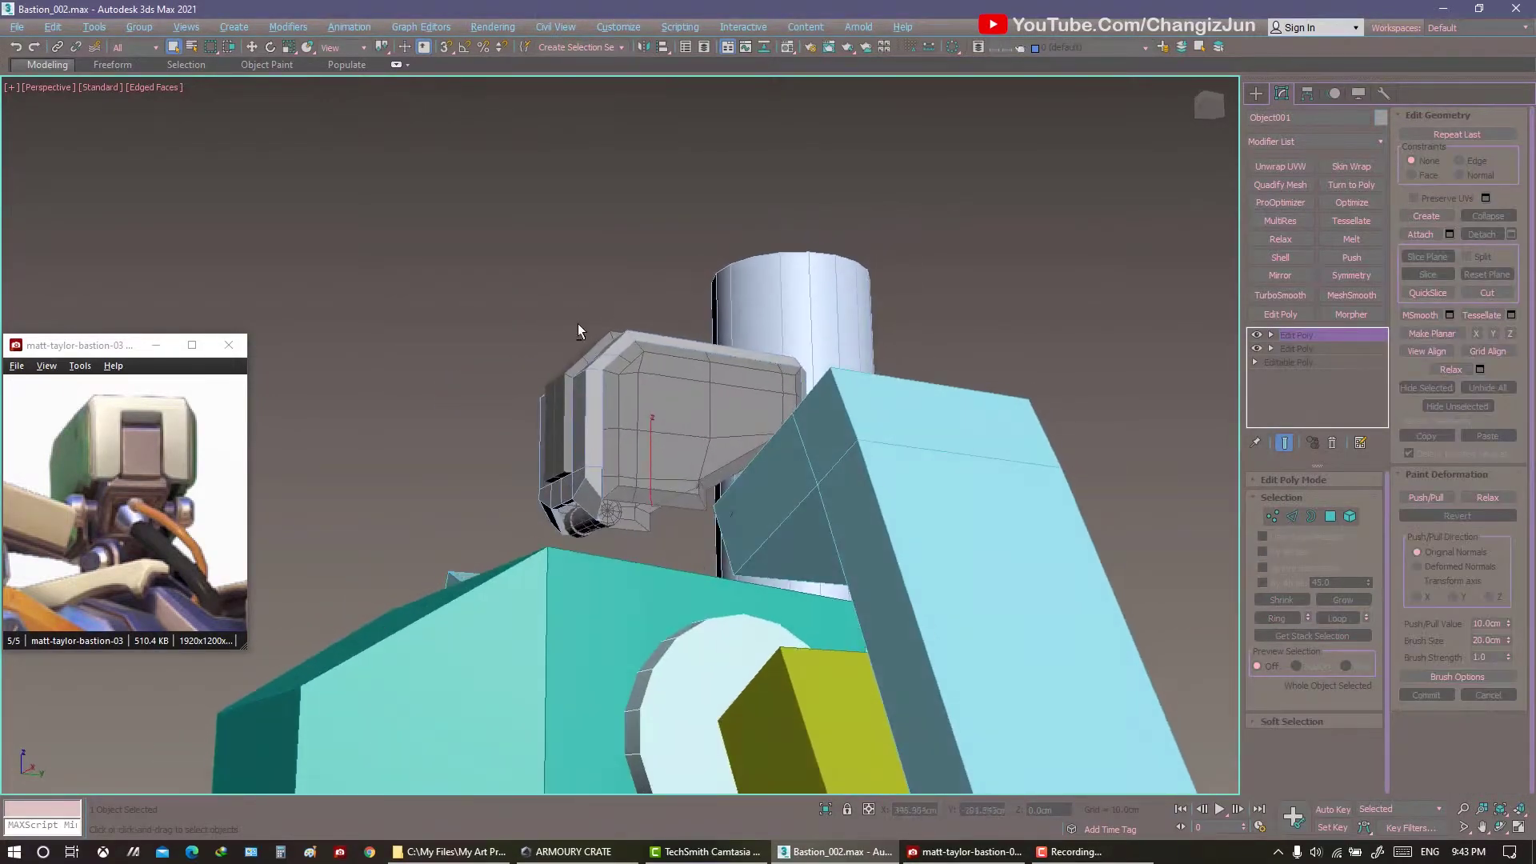
alt+middle_drag(577, 324, 673, 500)
click(673, 500)
key(alt+q)
alt+middle_drag(923, 380, 1000, 336)
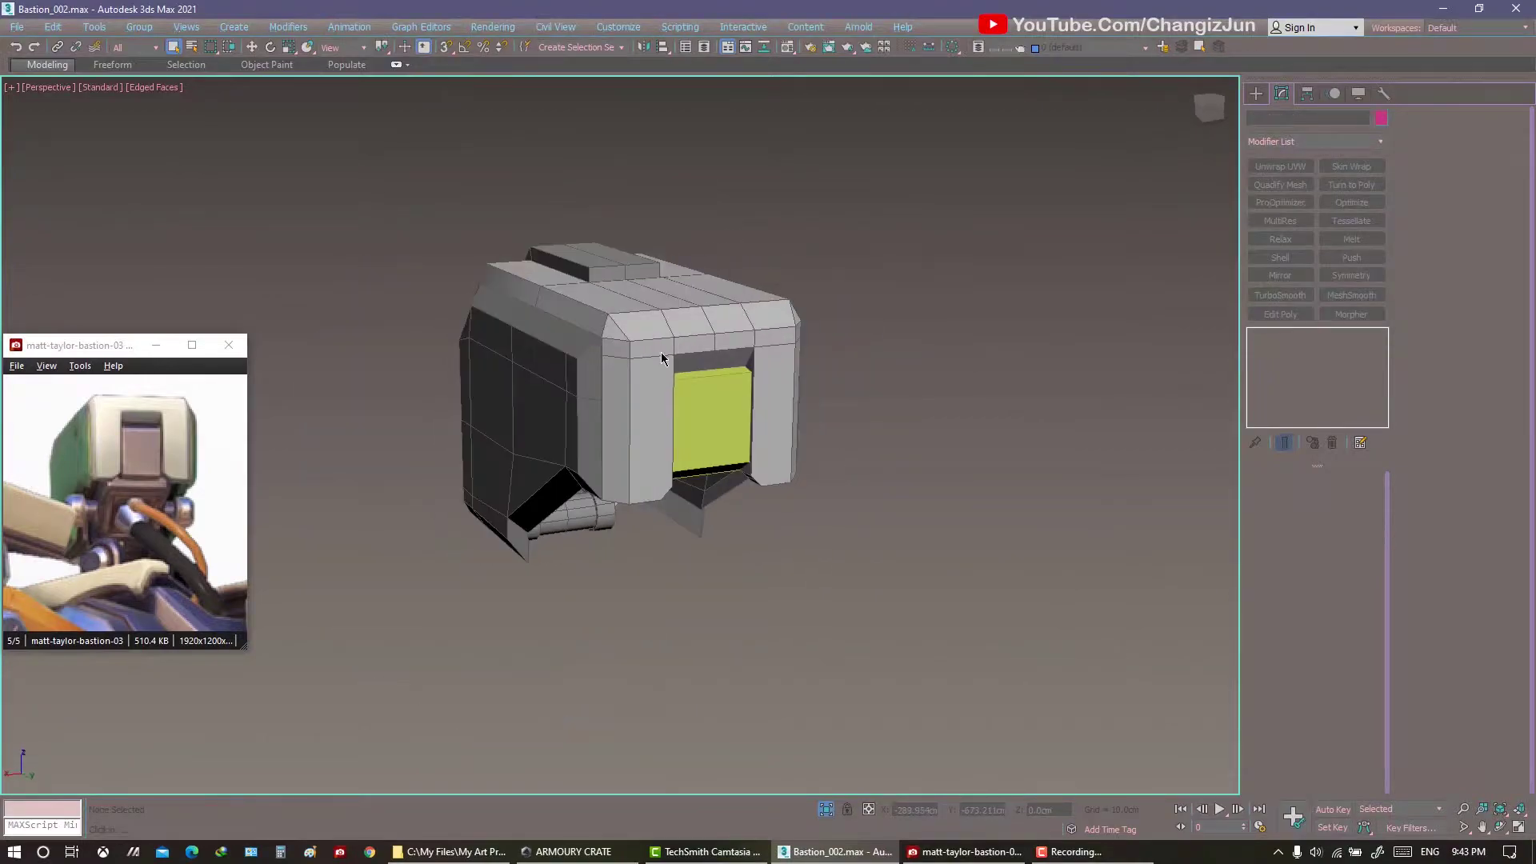
click(1380, 118)
click(626, 360)
click(848, 511)
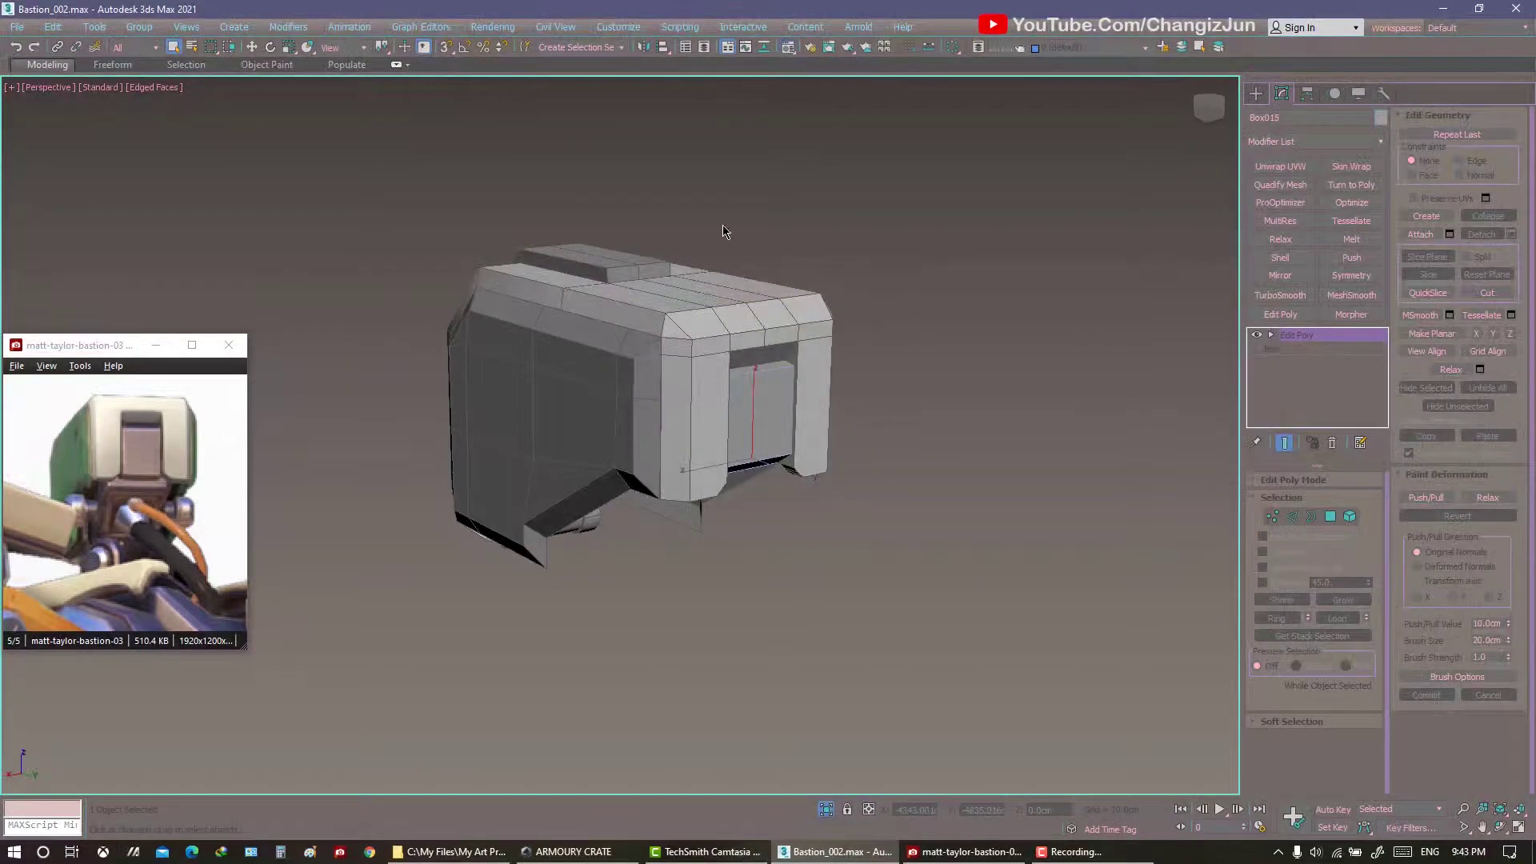
key(m)
key(m)
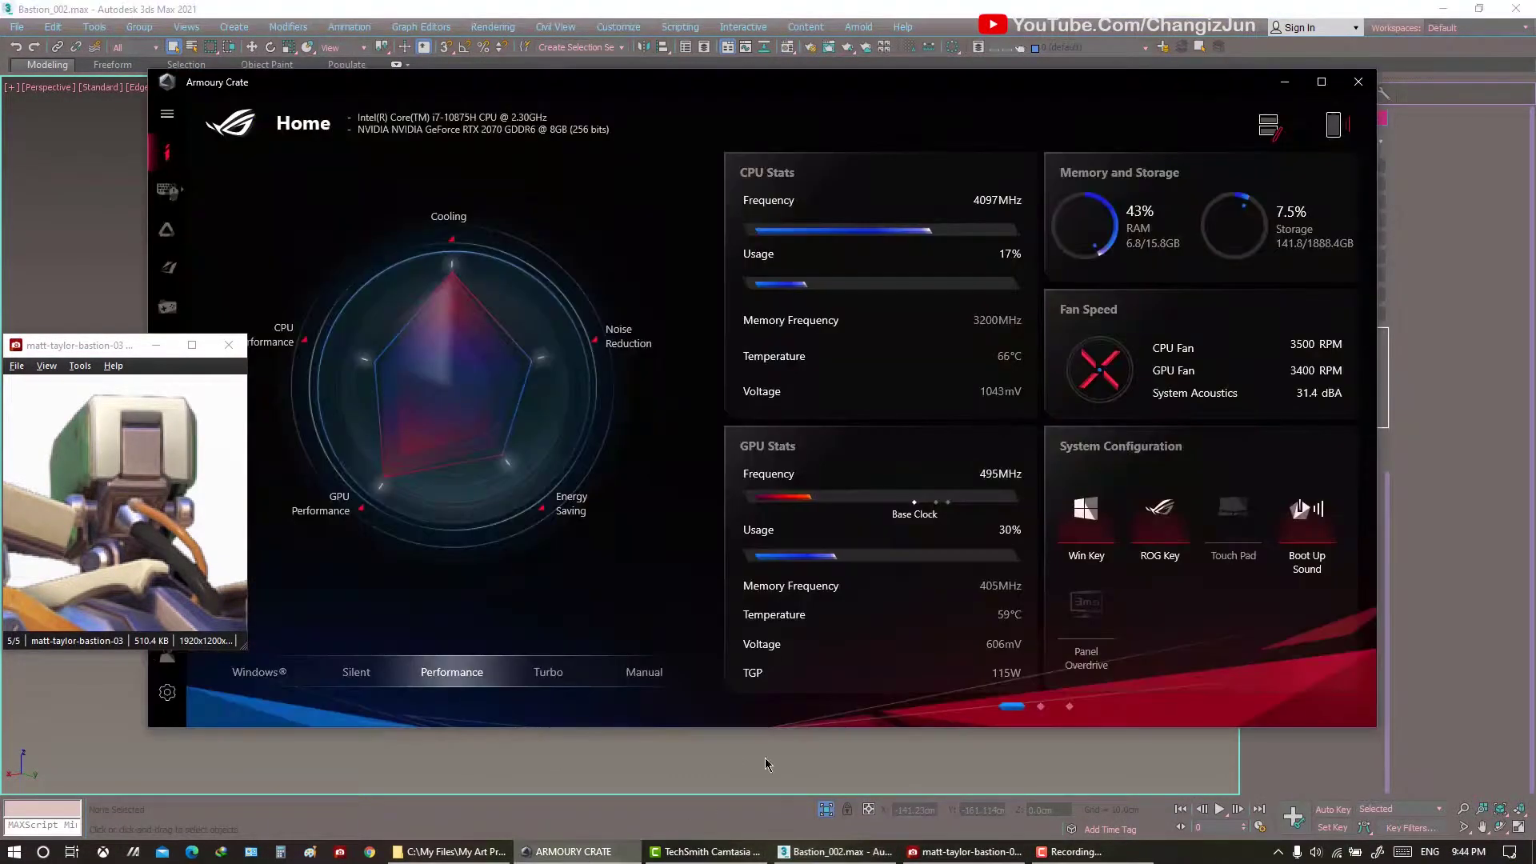
click(715, 788)
mouse_move(559, 400)
alt+middle_down()
mouse_move(720, 400)
mouse_move(1006, 464)
alt+middle_up()
Save the scene as Bastion_001.max.
key(ctrl+shift+s)
double_click(154, 163)
click(851, 439)
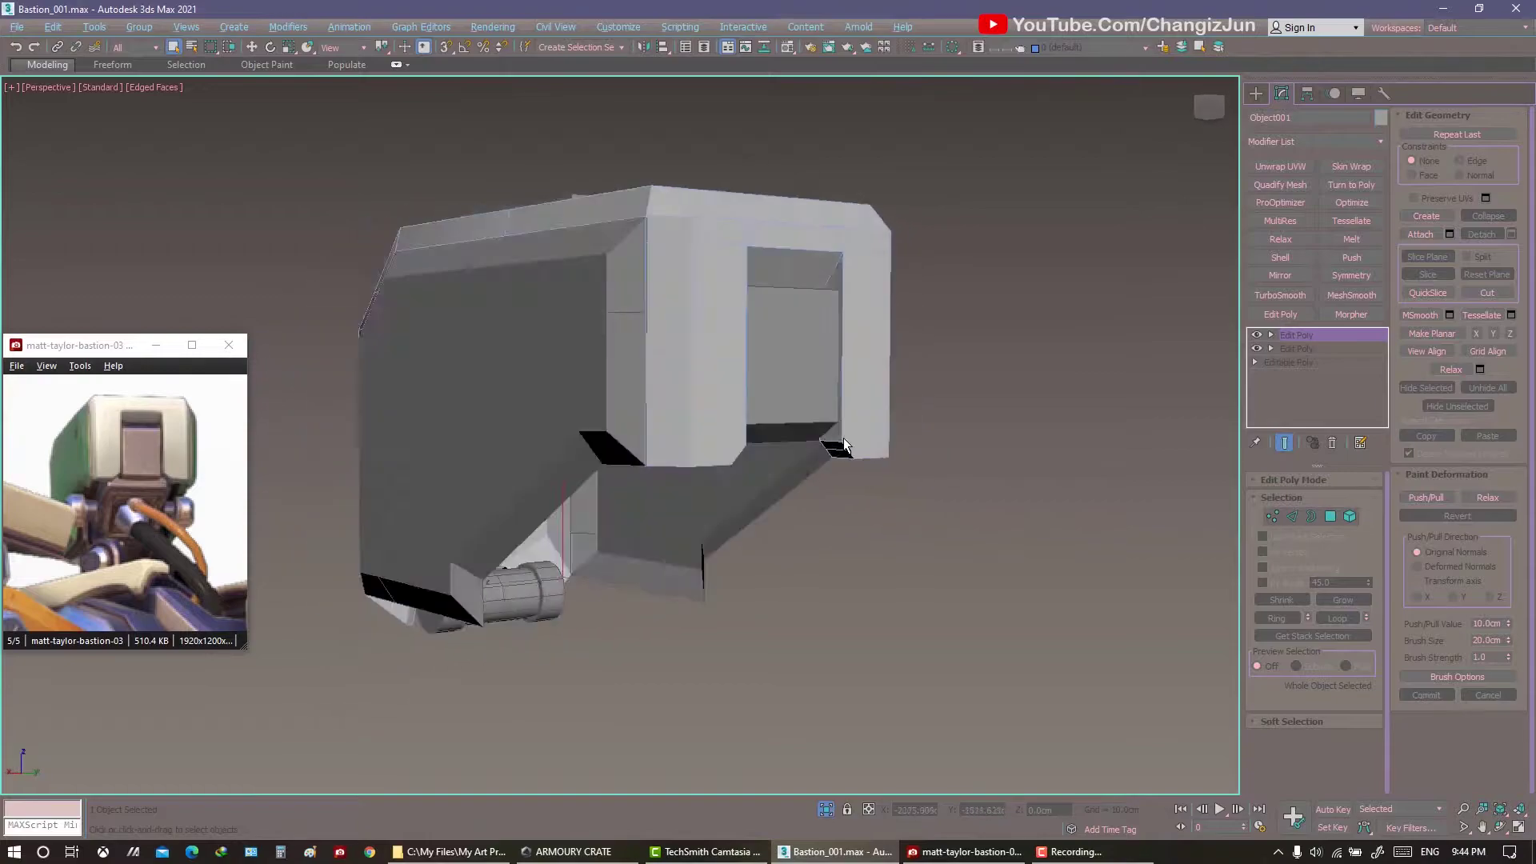
Select and adjust the vertices along the opening's side.
key(1)
key(F3)
scroll(976, 456, up, 3)
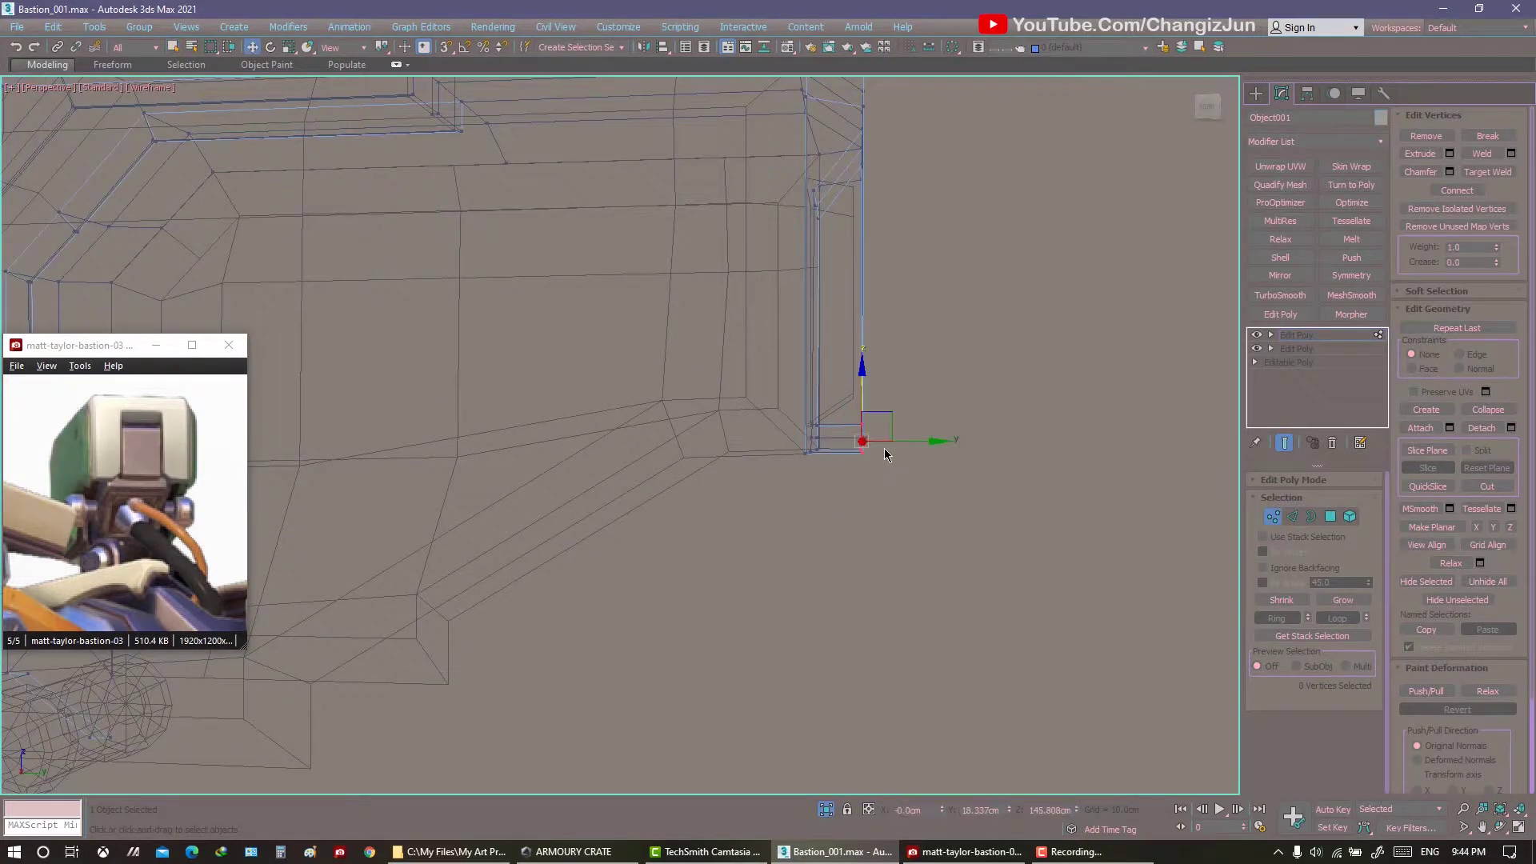
key(F3)
scroll(884, 454, down, 3)
alt+middle_drag(885, 455, 831, 440)
scroll(826, 435, up, 3)
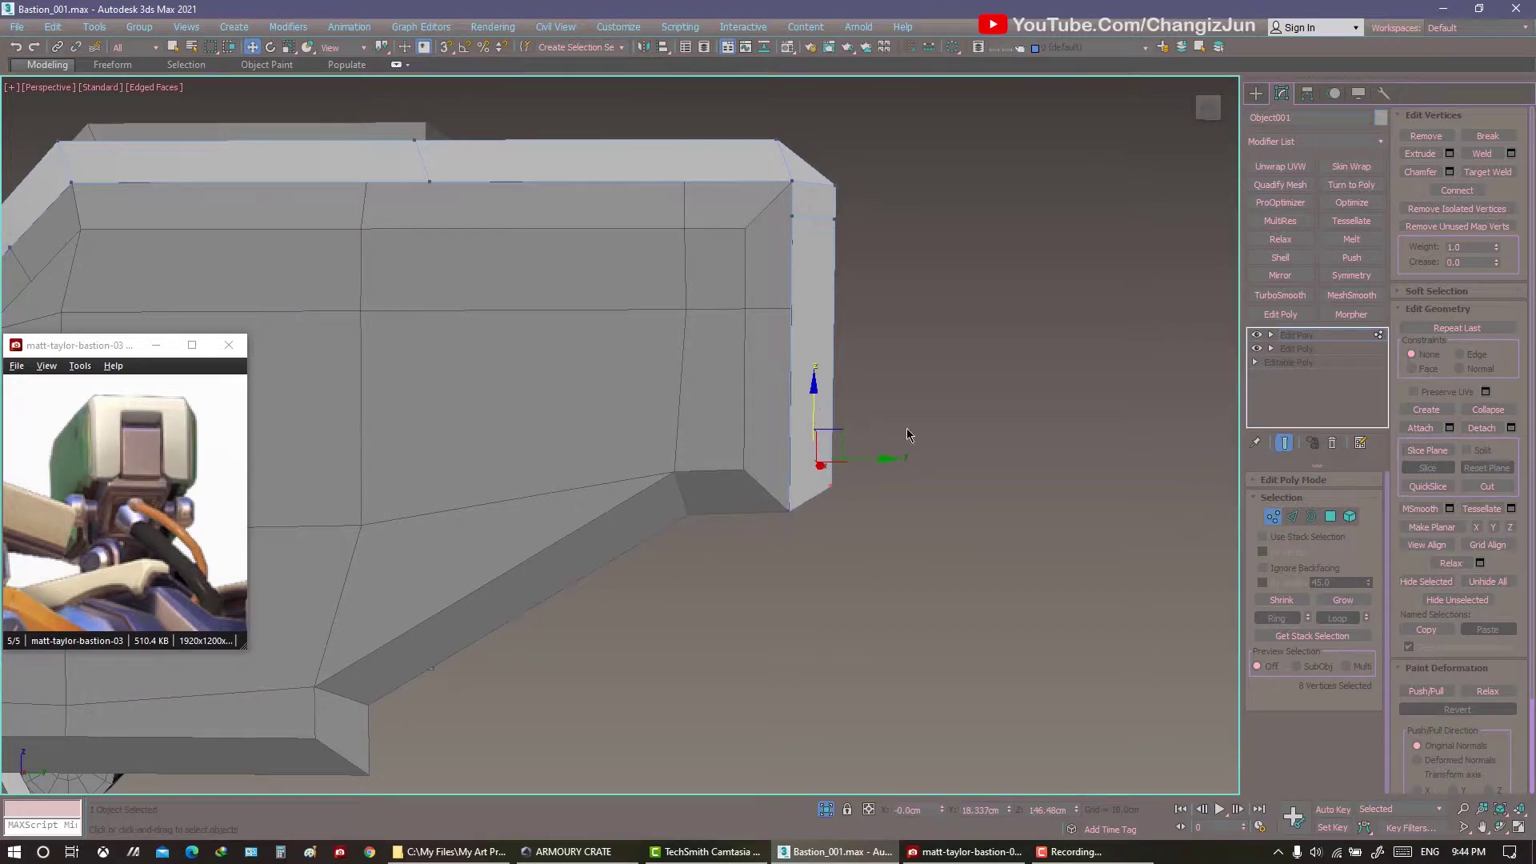
key(q)
scroll(908, 435, down, 3)
Collapse the head shell's modifier stack (Object001) into a single editable poly.
mouse_move(823, 428)
alt+middle_down()
mouse_move(784, 422)
mouse_move(833, 440)
alt+middle_up()
scroll(959, 434, up, 3)
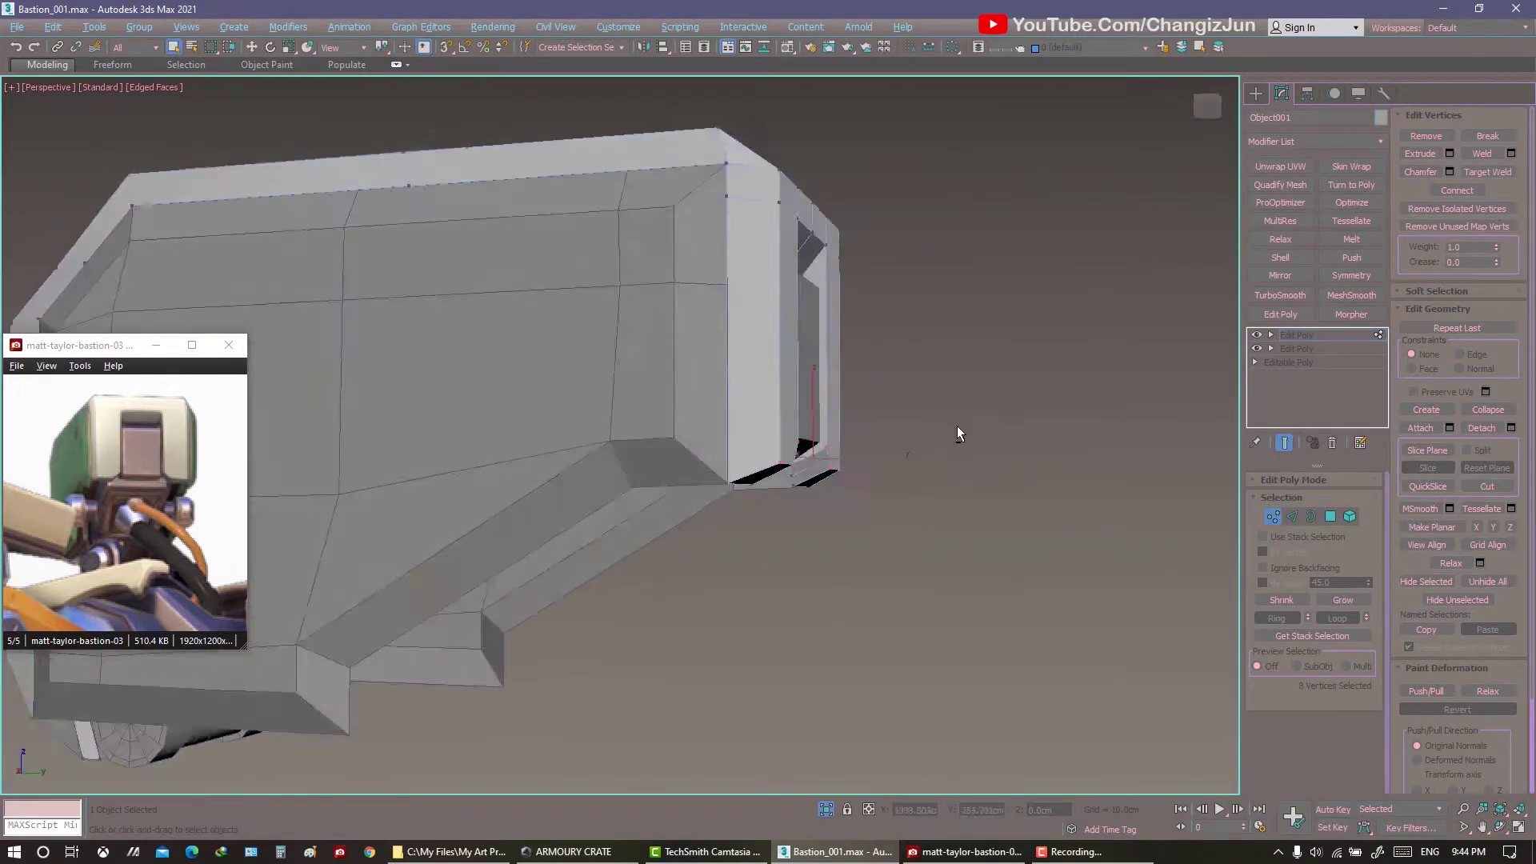
scroll(960, 431, down, 3)
mouse_move(967, 428)
alt+middle_down()
mouse_move(860, 436)
mouse_move(943, 445)
mouse_move(737, 439)
alt+middle_up()
scroll(863, 442, up, 3)
scroll(942, 446, down, 3)
scroll(736, 439, up, 3)
key(2)
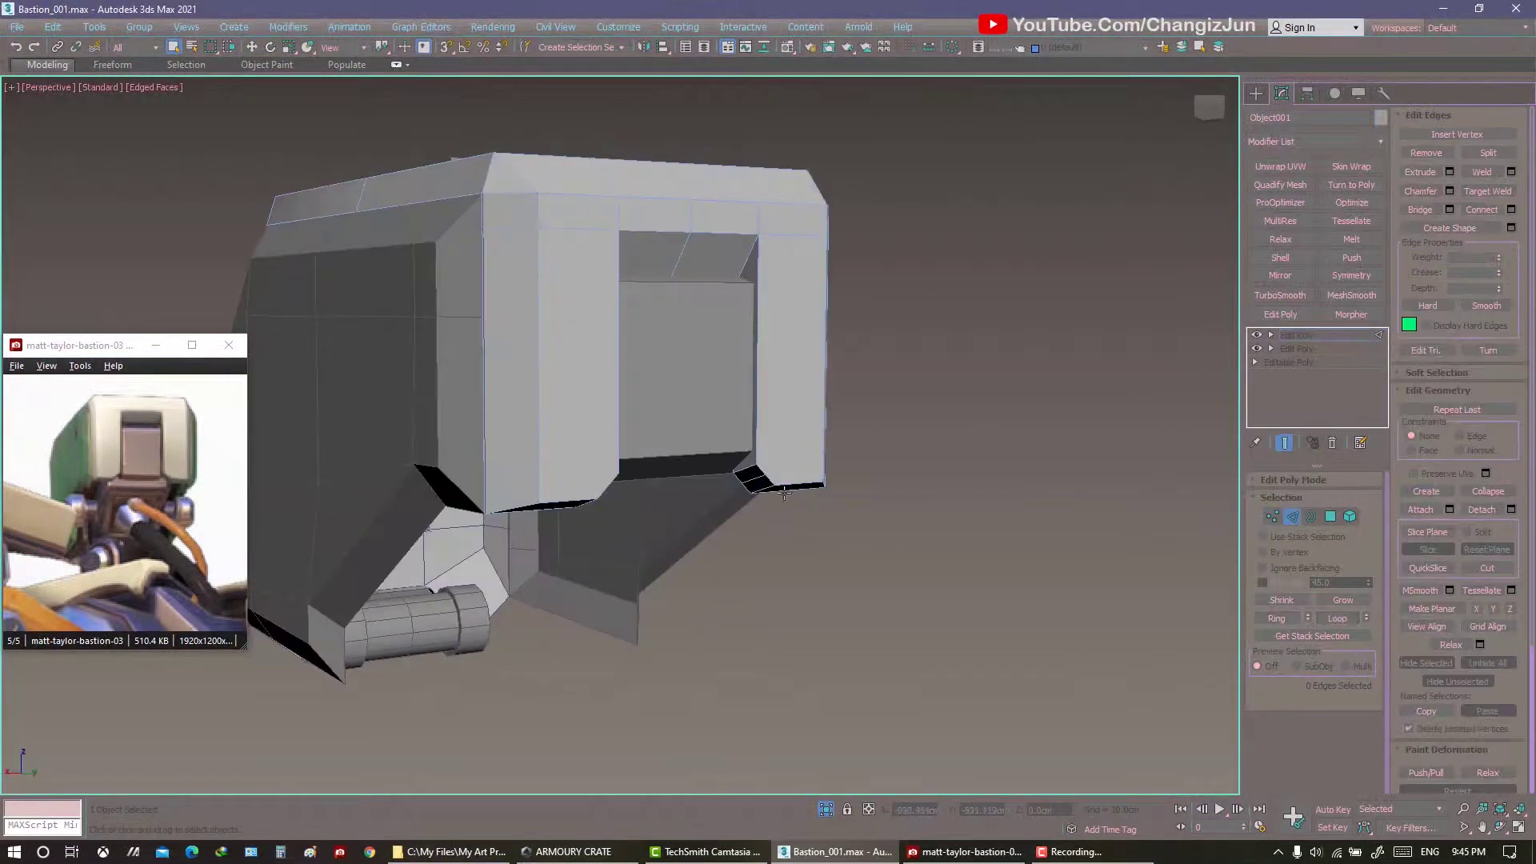
click(784, 493)
mouse_move(784, 494)
alt+middle_down()
mouse_move(593, 501)
mouse_move(721, 404)
mouse_move(1015, 489)
alt+middle_up()
scroll(588, 496, down, 3)
scroll(1015, 490, down, 2)
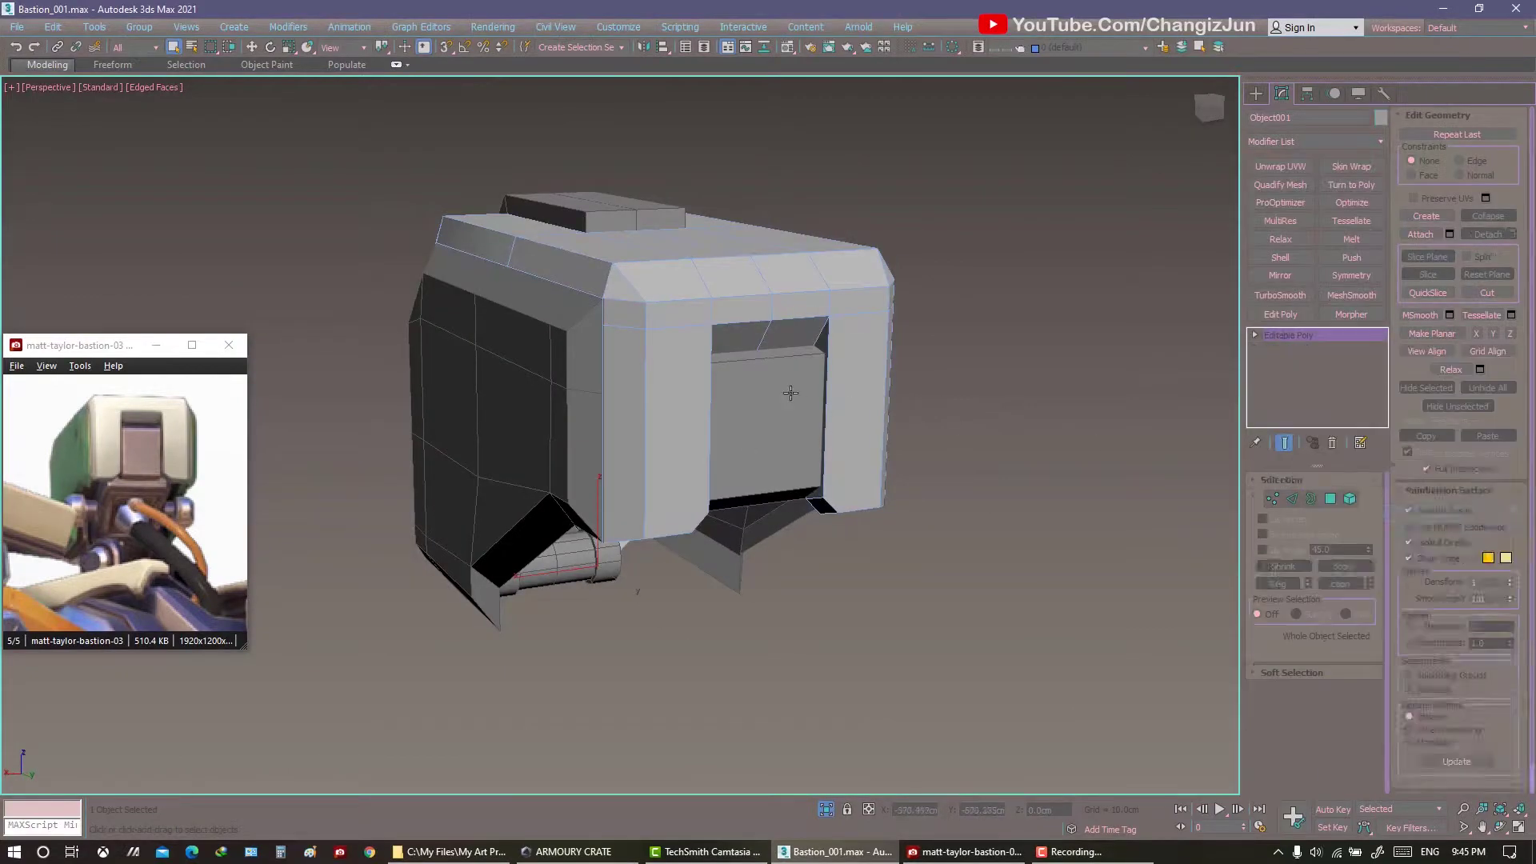
right_click(1280, 360)
click(1356, 538)
Collapse the other head piece, Box014, into a single editable poly.
alt+middle_drag(1356, 539, 922, 516)
click(922, 516)
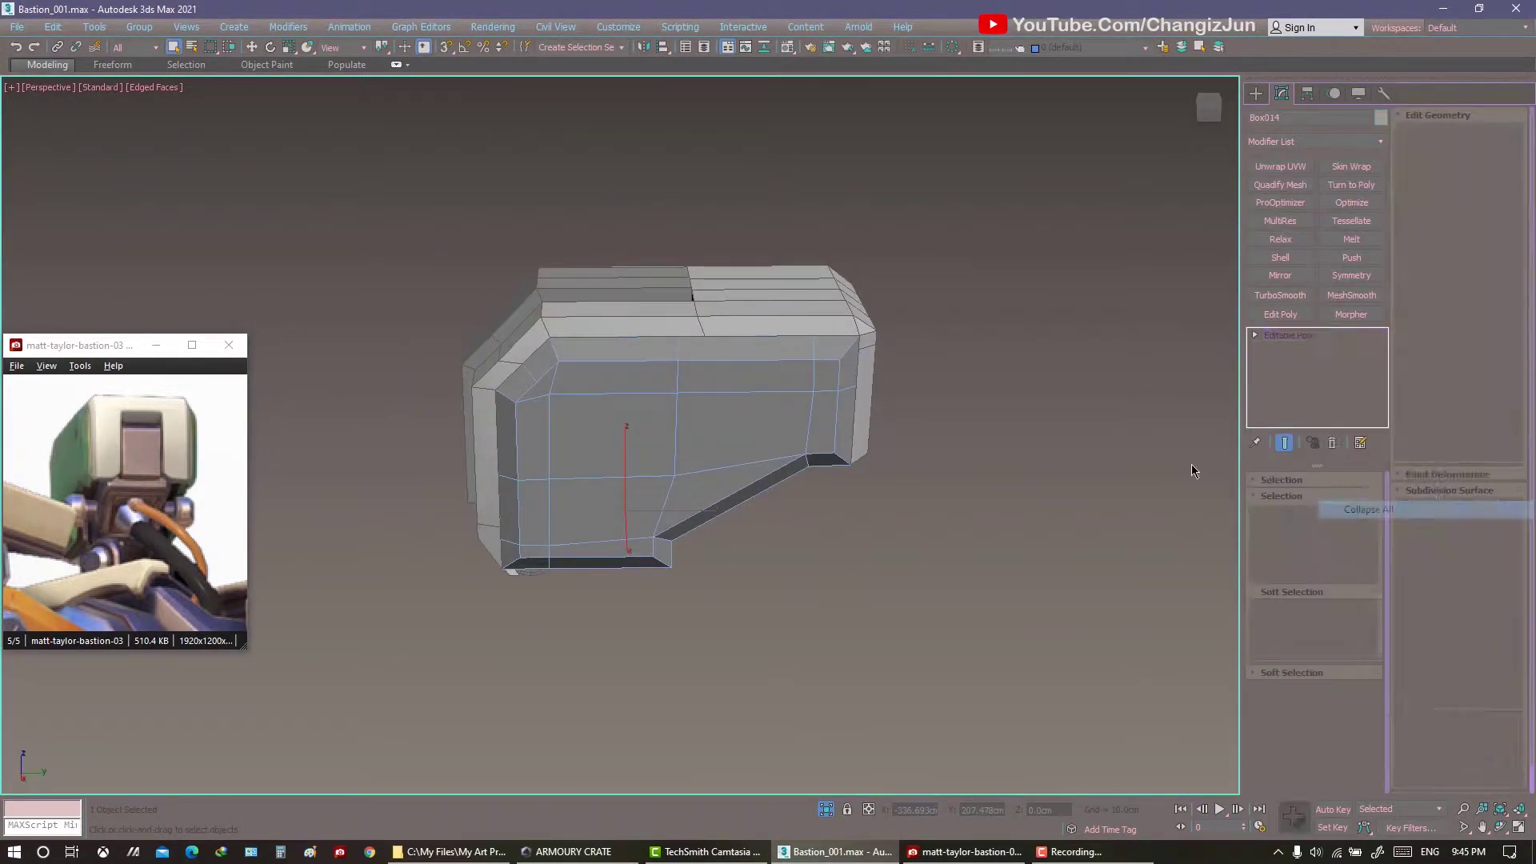
alt+middle_drag(1191, 464, 1231, 359)
right_click(1315, 340)
alt+middle_drag(720, 416, 924, 428)
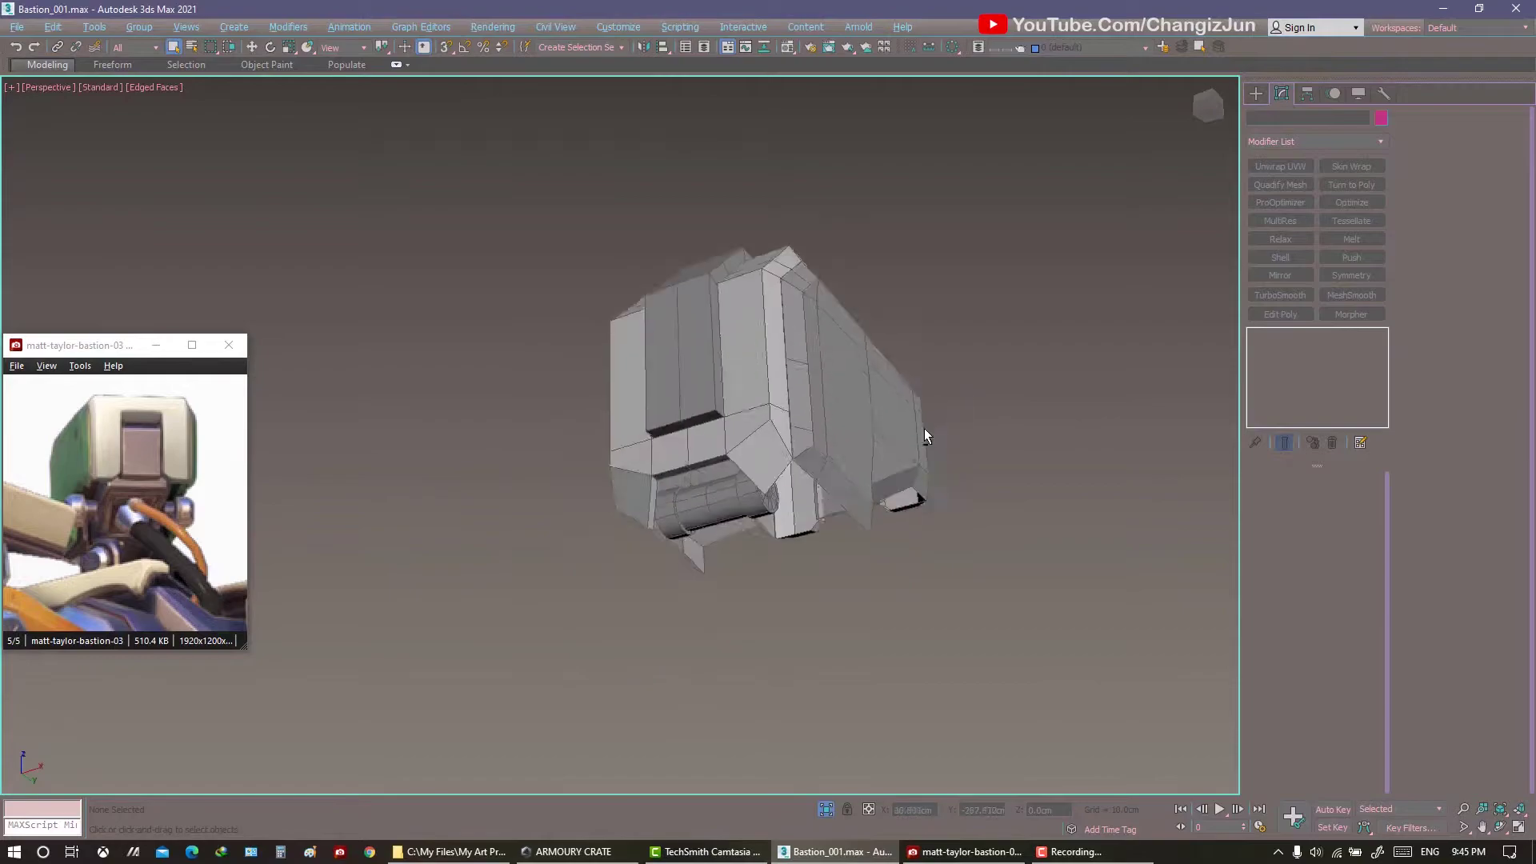
right_click(1296, 336)
click(1363, 497)
alt+middle_drag(1000, 480, 770, 432)
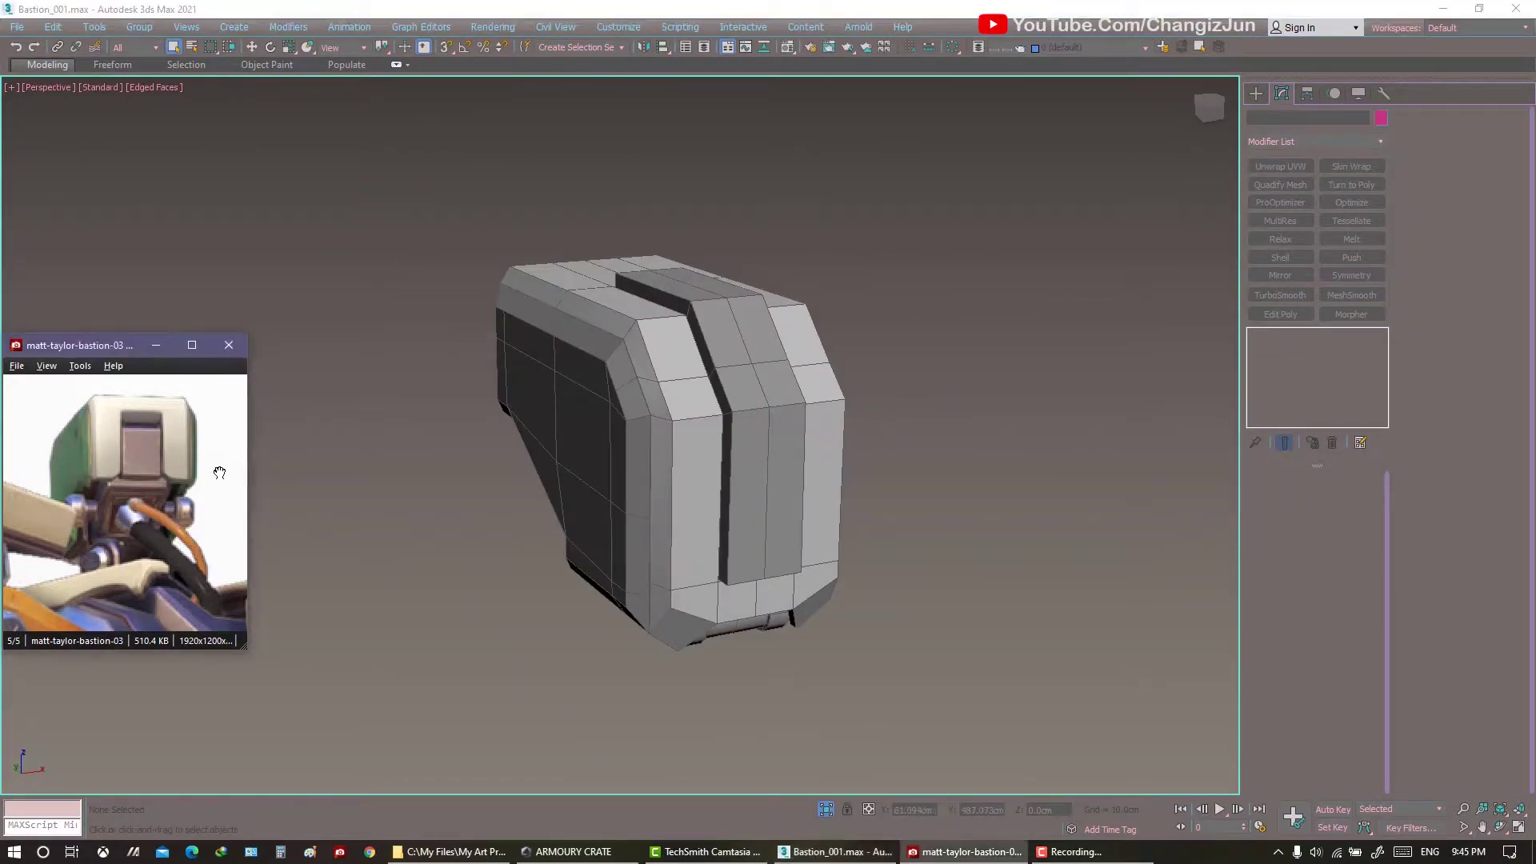
Orbit around the head and select the centre band strip.
scroll(219, 473, down, 1)
scroll(219, 473, down, 1)
scroll(219, 473, down, 1)
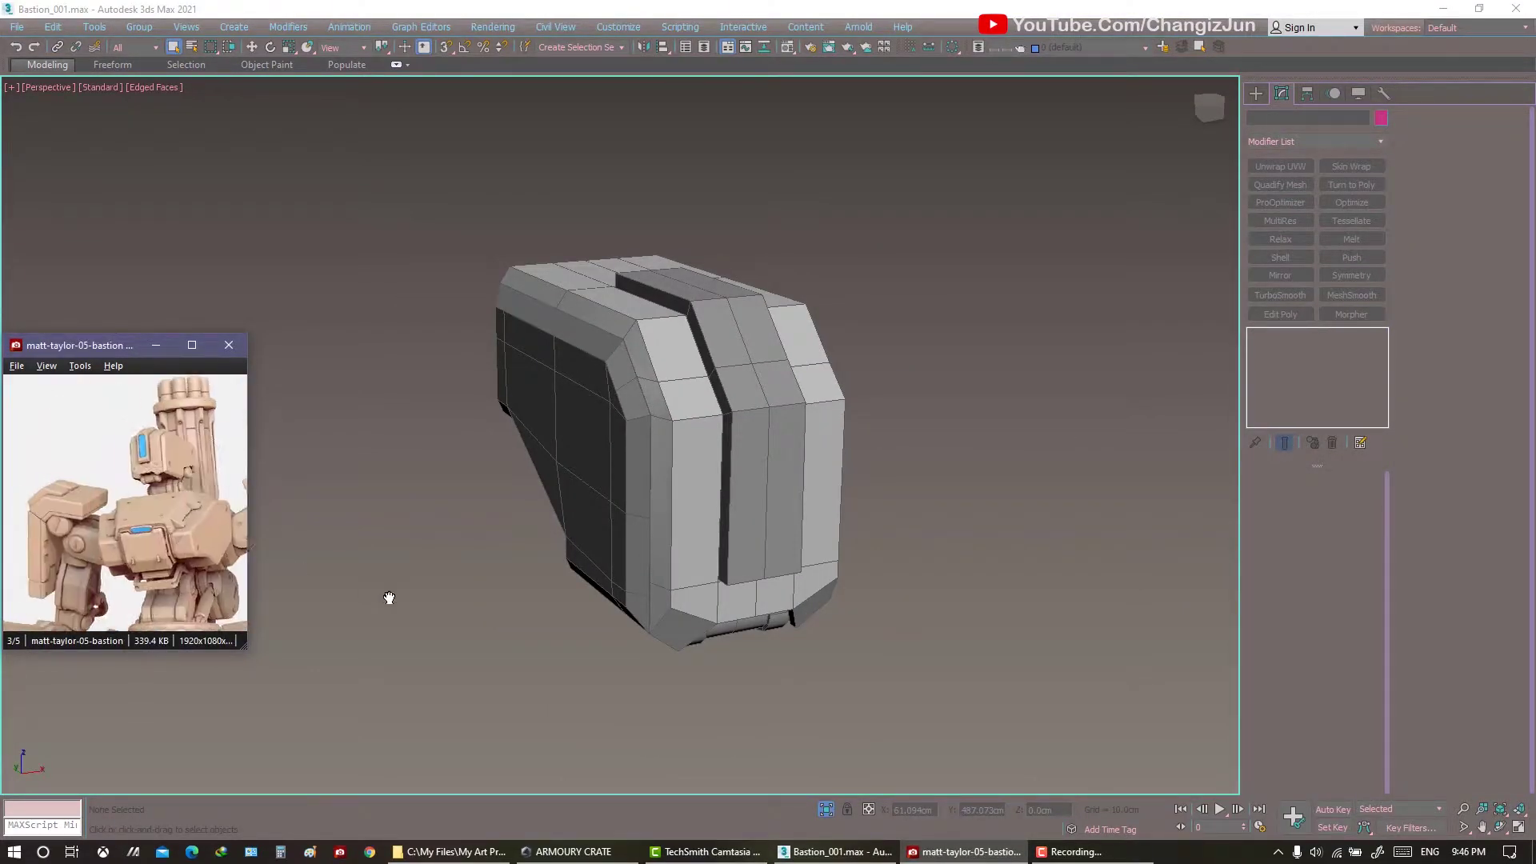
ctrl+scroll(196, 481, up, 3)
mouse_move(381, 519)
alt+middle_down()
mouse_move(468, 448)
mouse_move(679, 539)
alt+middle_up()
click(679, 538)
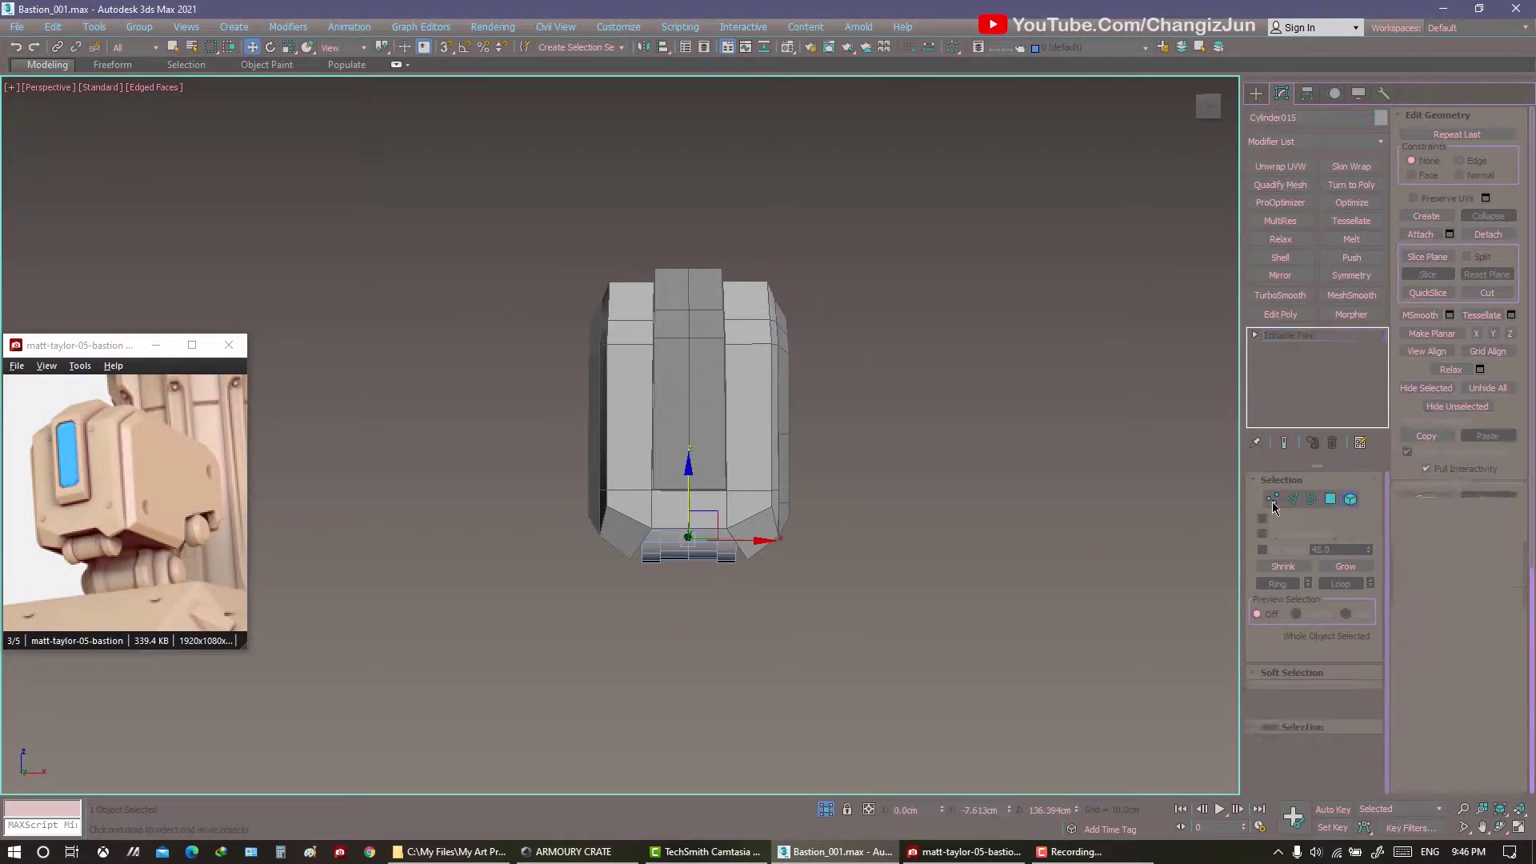
mouse_move(691, 492)
alt+middle_down()
mouse_move(634, 552)
mouse_move(761, 548)
mouse_move(959, 479)
alt+middle_up()
click(800, 572)
scroll(800, 572, down, 2)
scroll(723, 569, up, 2)
scroll(797, 550, up, 4)
click(841, 555)
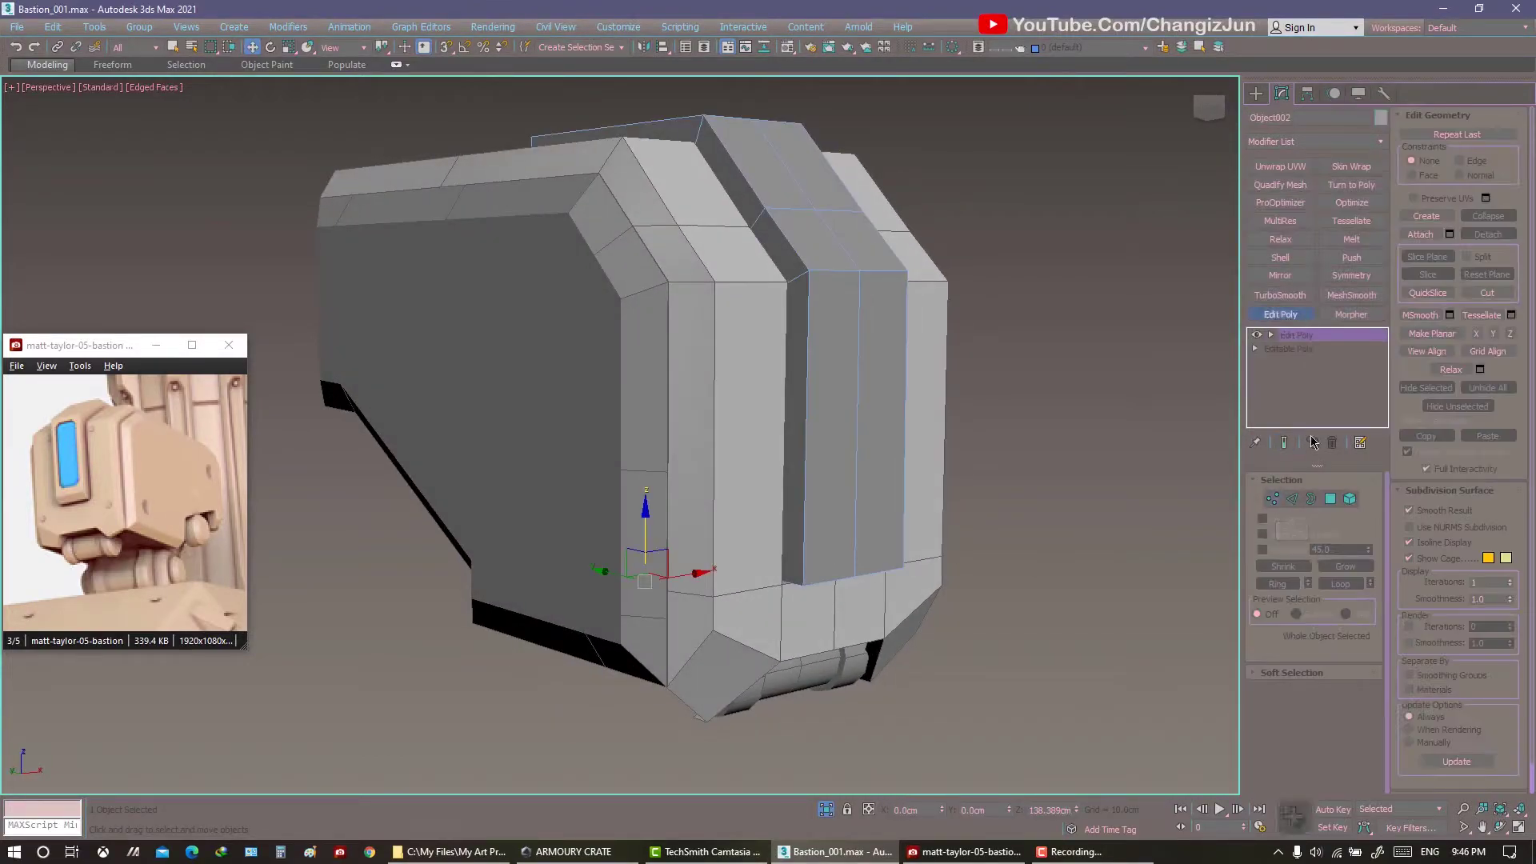
Chamfer the strip's two bottom edges with a Uniform 0.865cm chamfer.
key(q)
mouse_move(861, 550)
alt+middle_down()
mouse_move(872, 563)
mouse_move(852, 540)
alt+middle_up()
ctrl+click(878, 570)
key(w)
right_click(793, 461)
click(772, 607)
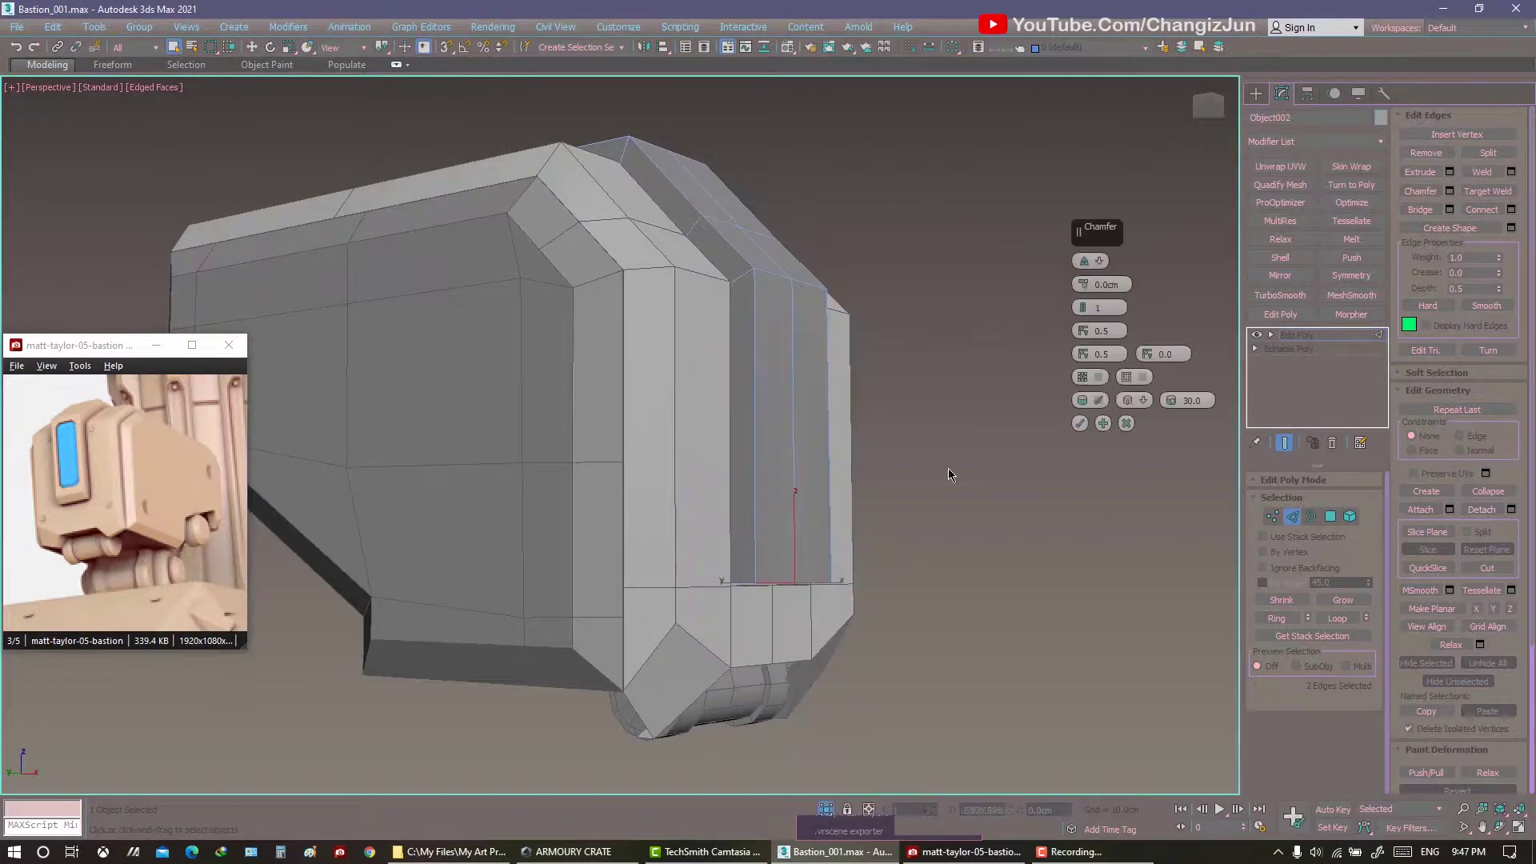
alt+middle_drag(948, 468, 1006, 422)
drag(1086, 273, 1085, 285)
alt+middle_drag(1086, 285, 1047, 290)
click(1090, 261)
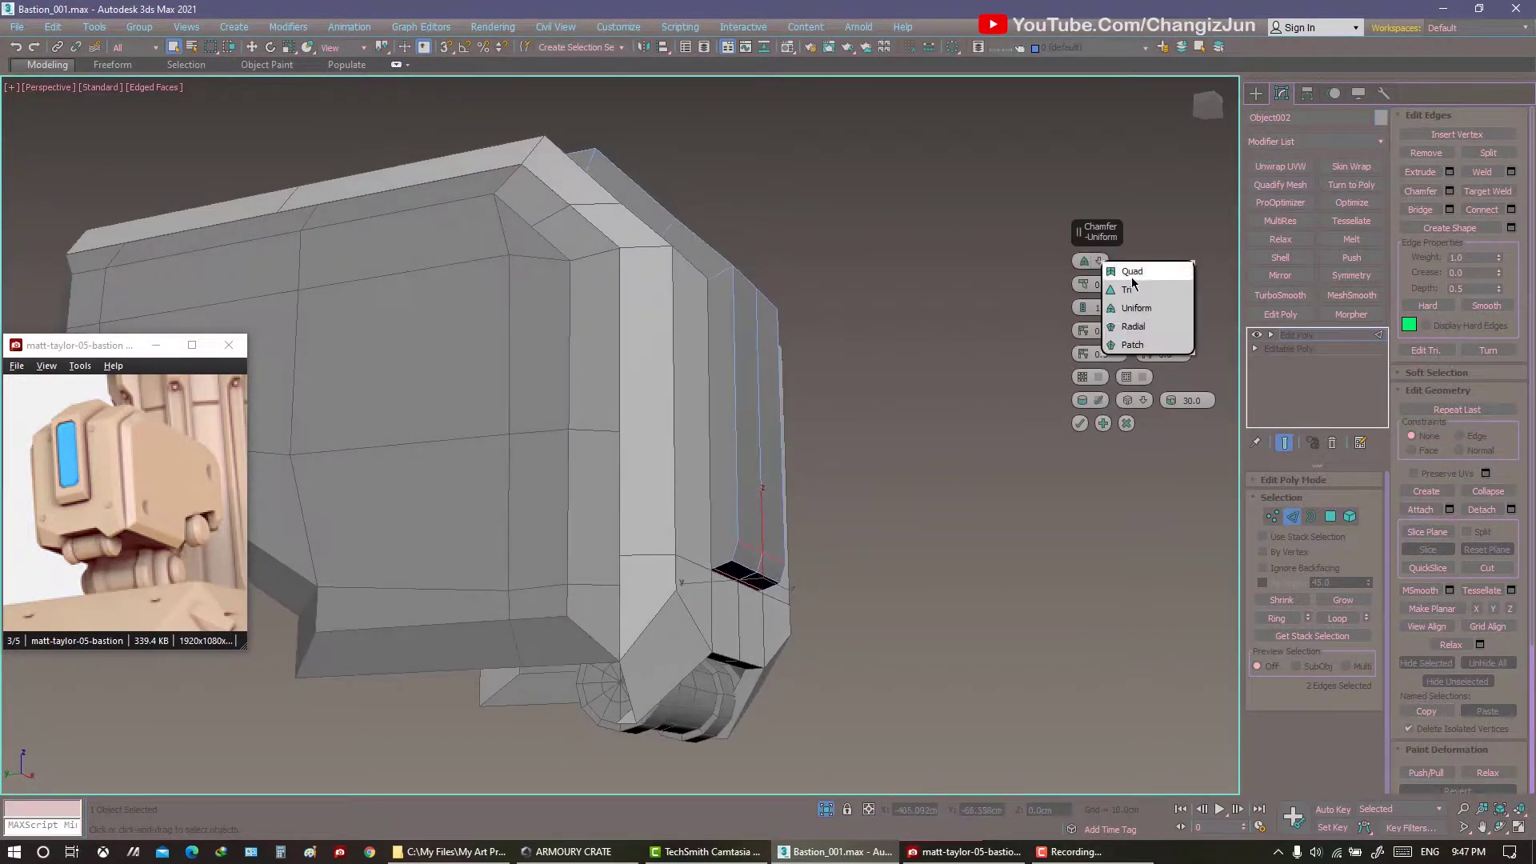
click(1128, 284)
drag(1085, 284, 1086, 292)
alt+middle_drag(1085, 292, 1085, 292)
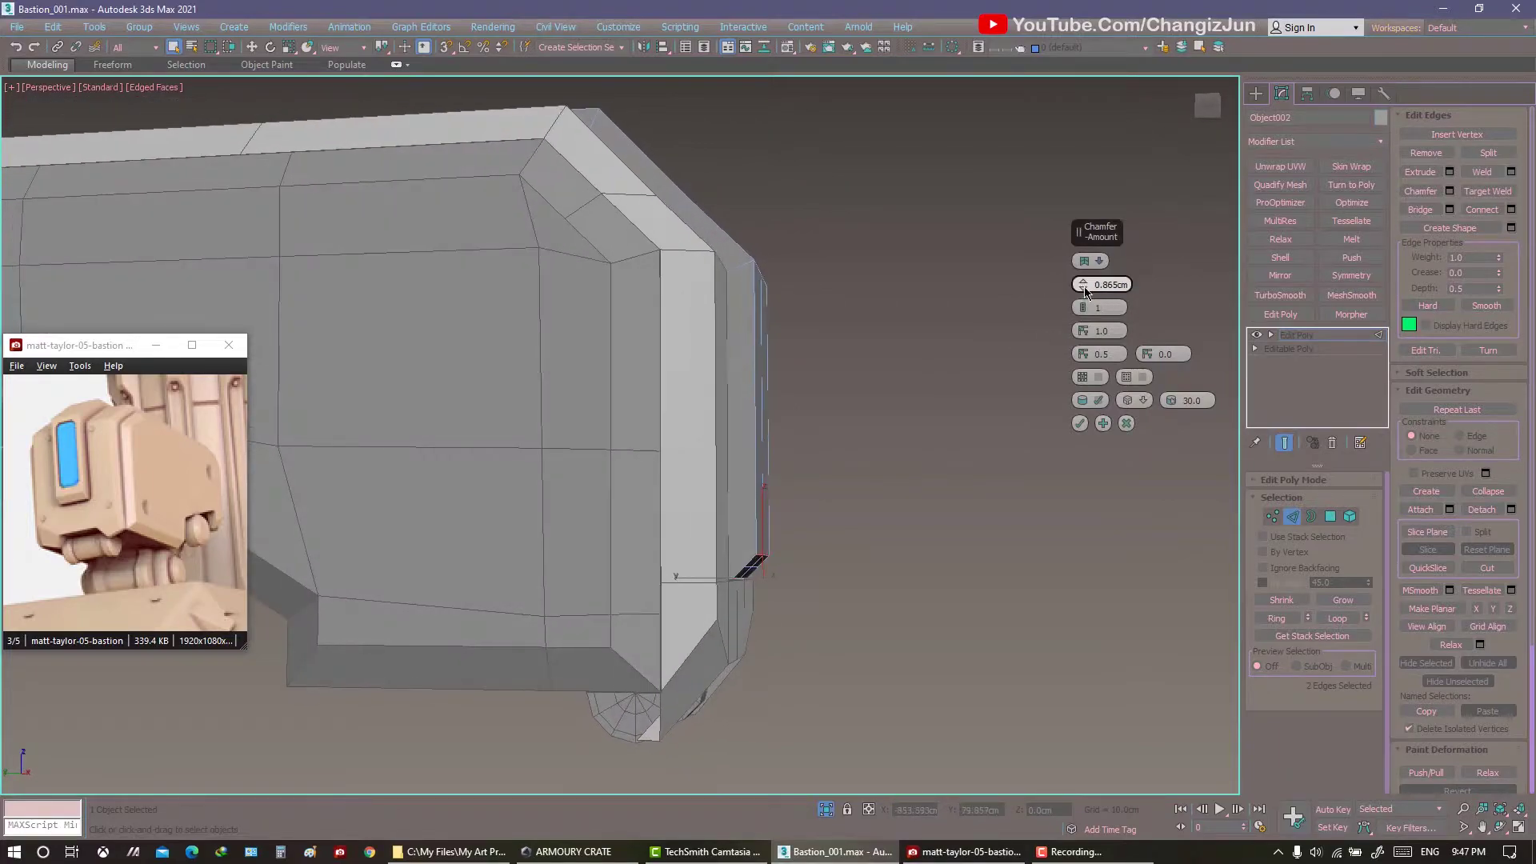
click(1079, 424)
Inspect the edges at the top of the strip, then clear the selection.
alt+middle_drag(1079, 423, 767, 568)
mouse_move(789, 386)
alt+middle_down()
mouse_move(696, 404)
mouse_move(816, 411)
mouse_move(708, 320)
mouse_move(645, 313)
mouse_move(738, 357)
mouse_move(776, 417)
mouse_move(1141, 474)
alt+middle_up()
click(707, 320)
key(w)
key(q)
click(737, 357)
scroll(768, 415, down, 3)
click(910, 396)
key(ctrl+z)
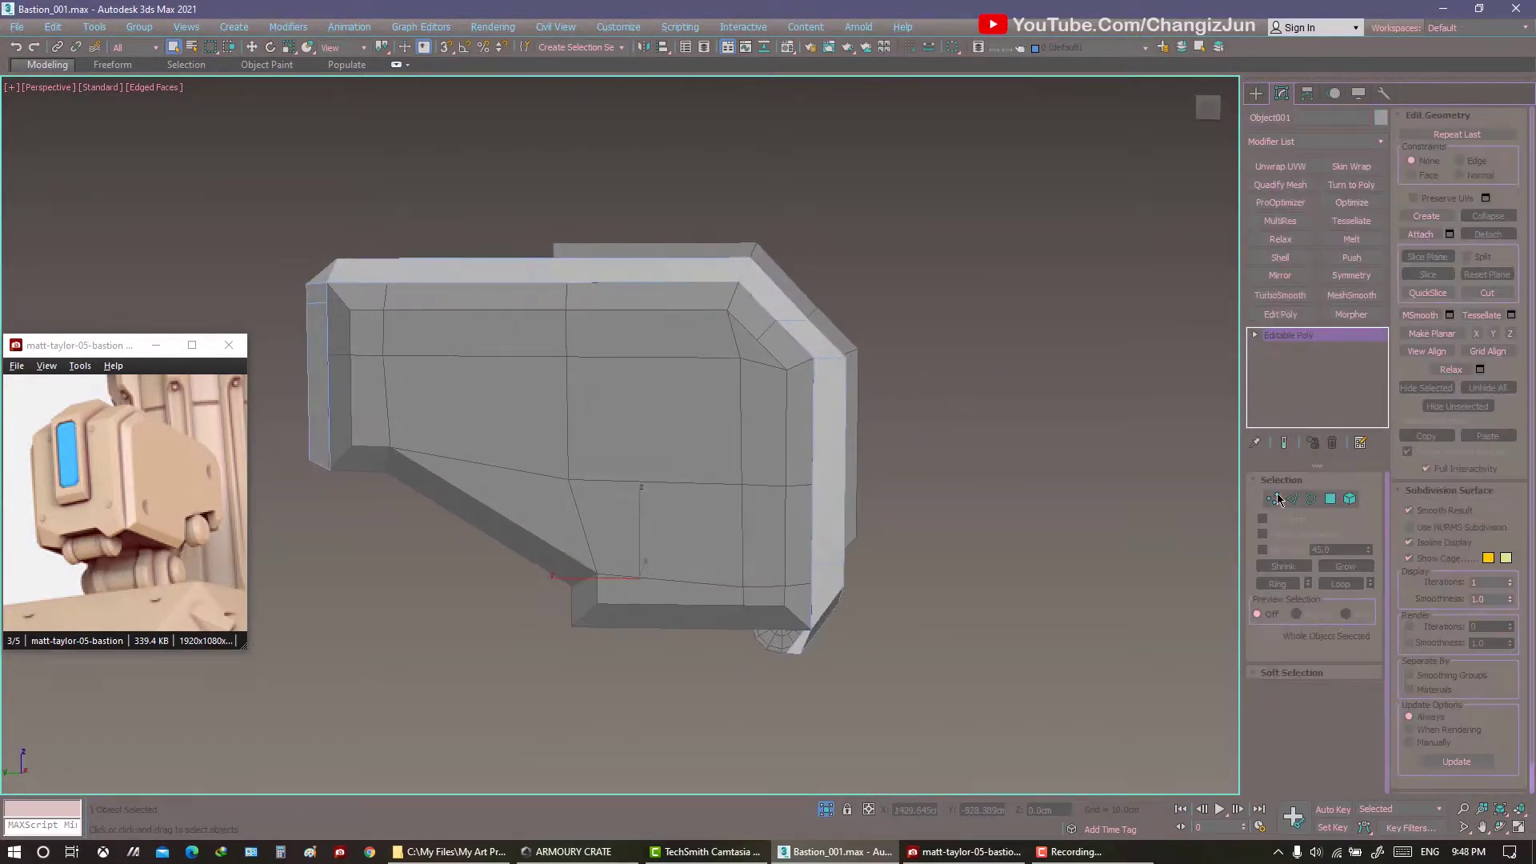
drag(832, 409, 832, 408)
mouse_move(987, 398)
alt+middle_down()
mouse_move(925, 405)
mouse_move(902, 376)
mouse_move(677, 379)
alt+middle_up()
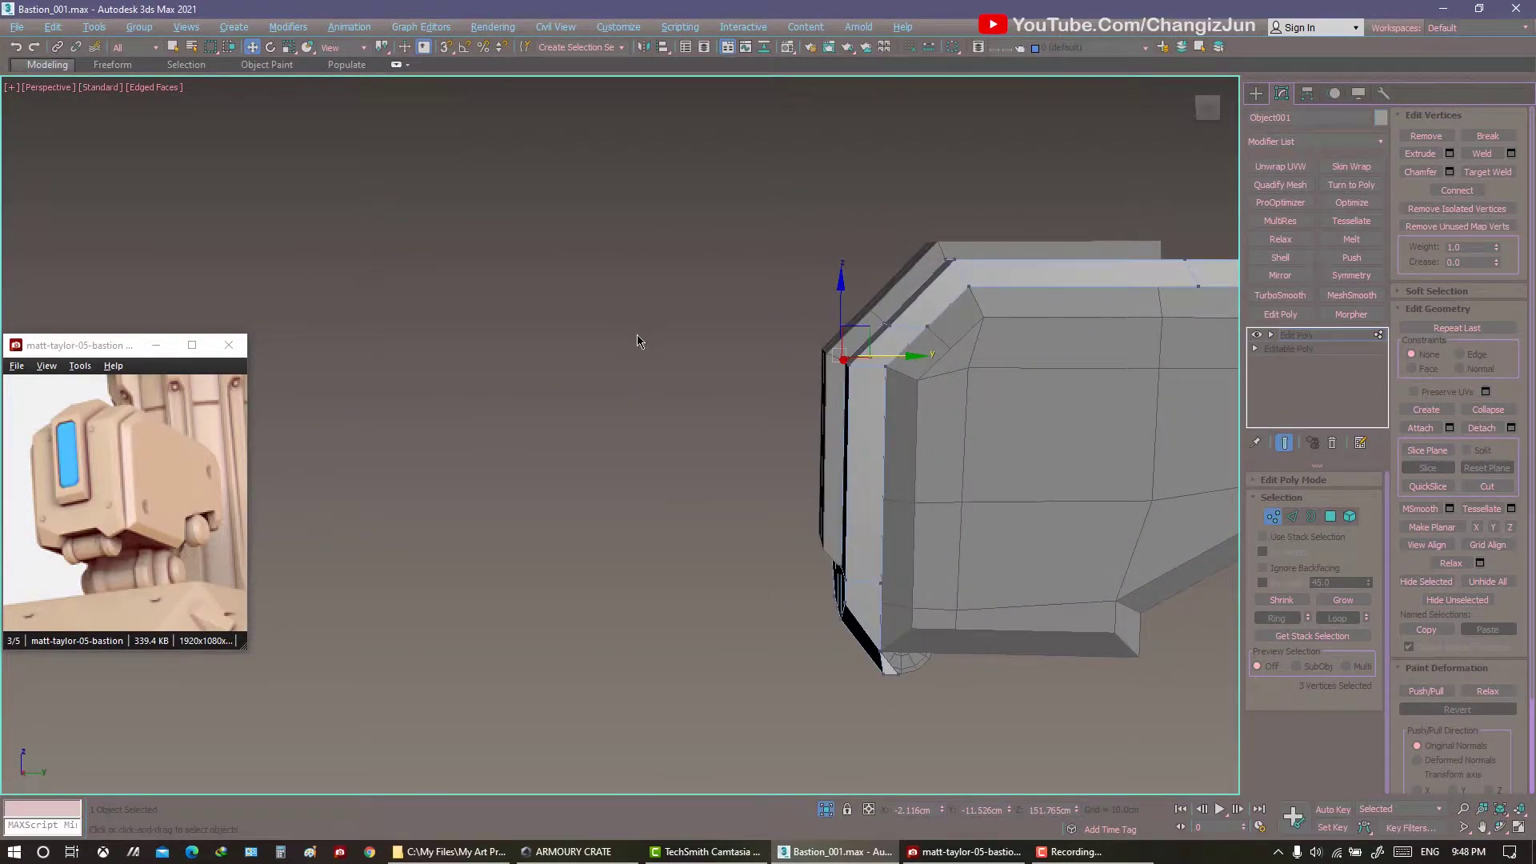
drag(855, 382, 854, 376)
alt+middle_drag(854, 376, 922, 369)
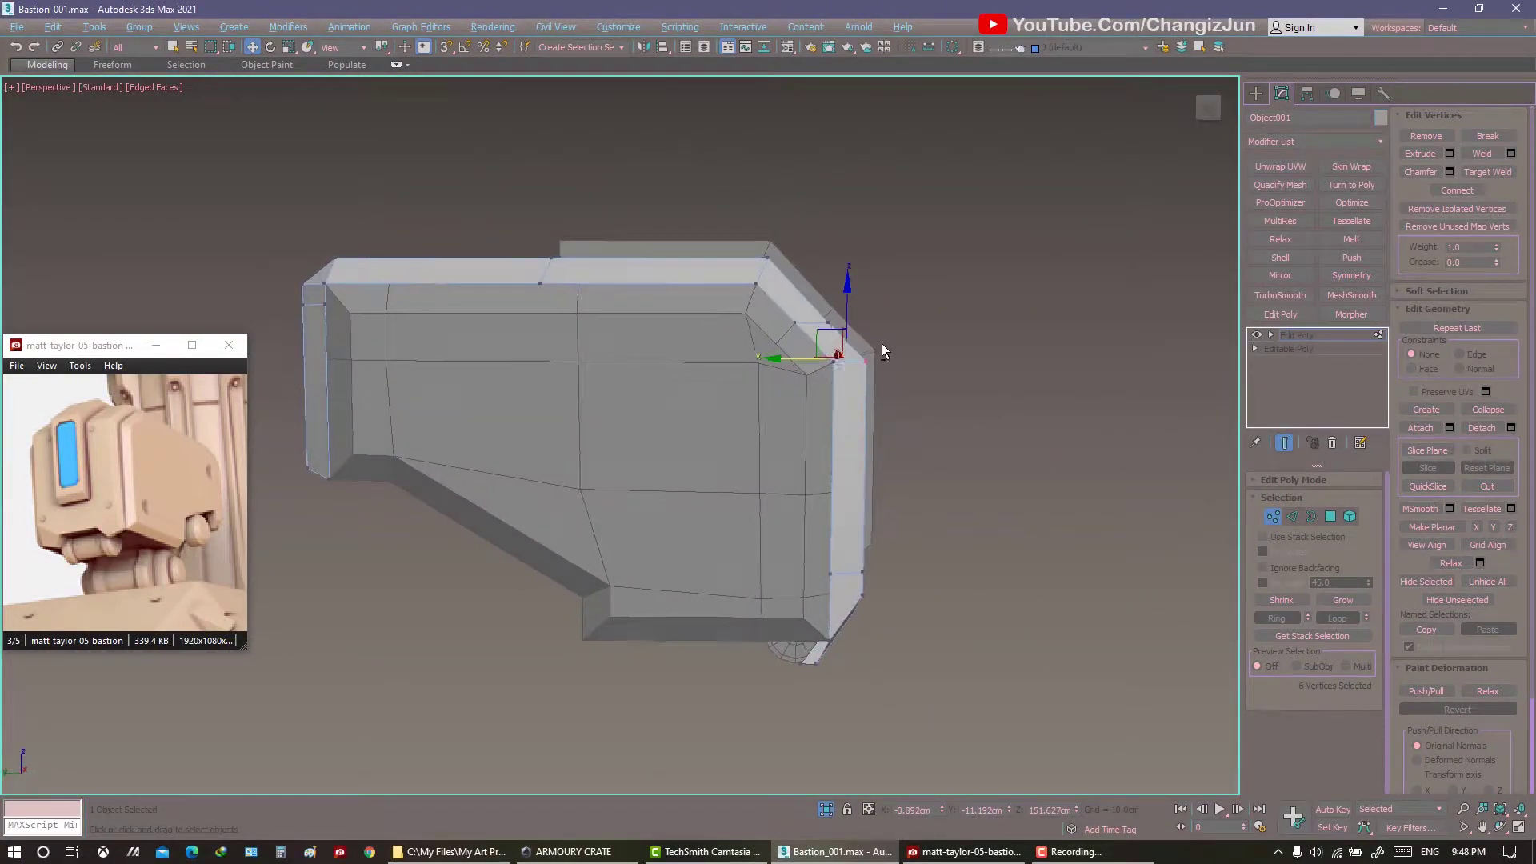
mouse_move(845, 275)
alt+middle_down()
mouse_move(875, 362)
mouse_move(773, 421)
mouse_move(900, 400)
mouse_move(853, 407)
alt+middle_up()
scroll(933, 360, up, 5)
scroll(933, 362, down, 3)
scroll(771, 415, down, 5)
mouse_move(1137, 480)
alt+middle_down()
mouse_move(816, 467)
mouse_move(768, 440)
mouse_move(880, 433)
mouse_move(828, 384)
alt+middle_up()
Isolate the bent strip Object002 together with the bracket frame piece.
click(829, 383)
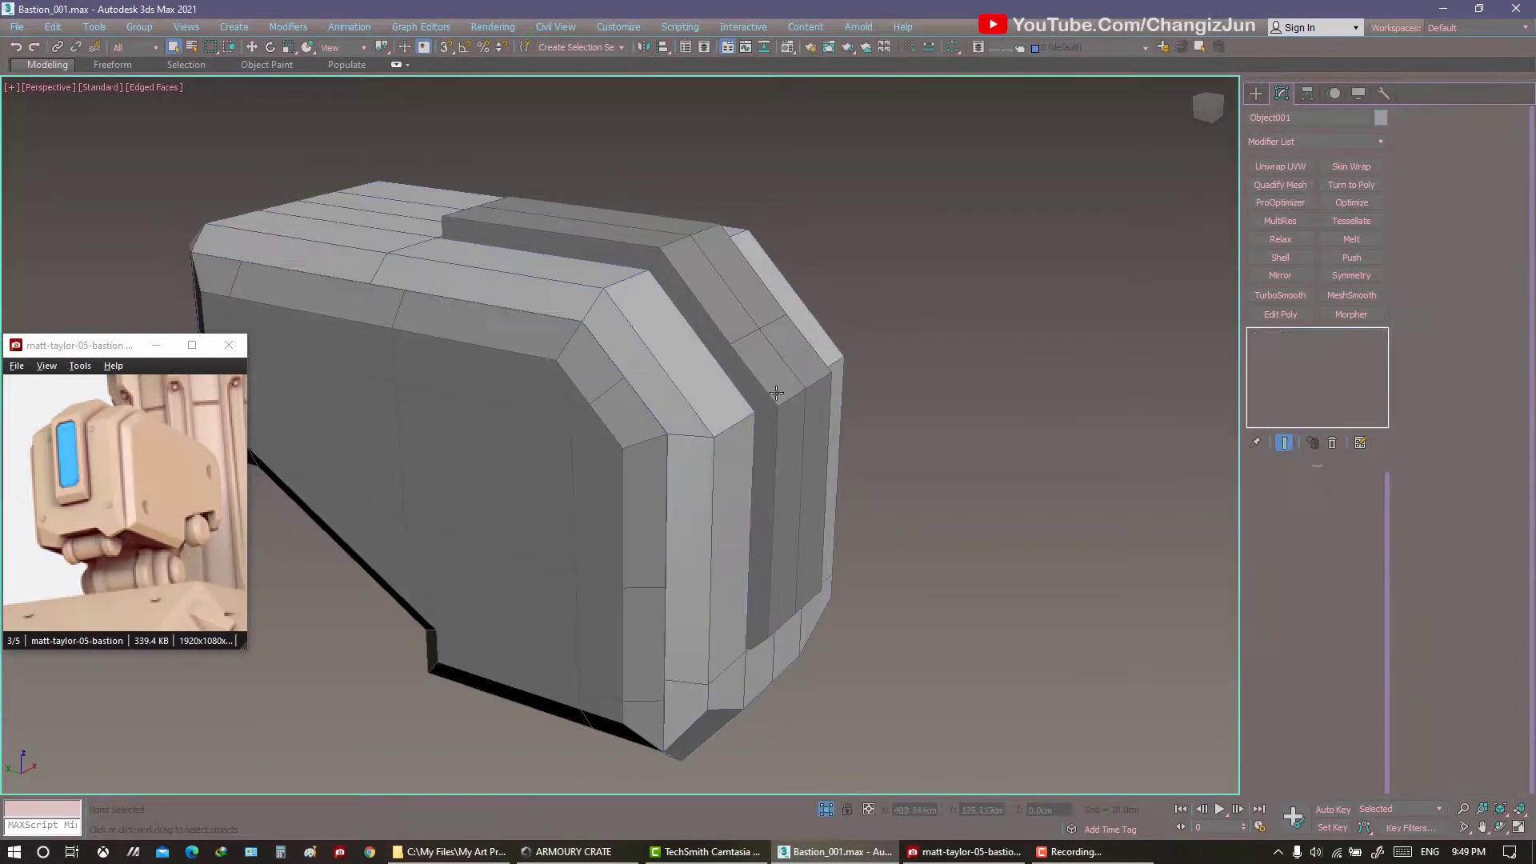
key(alt+q)
key(alt+q)
ctrl+click(932, 416)
key(alt+q)
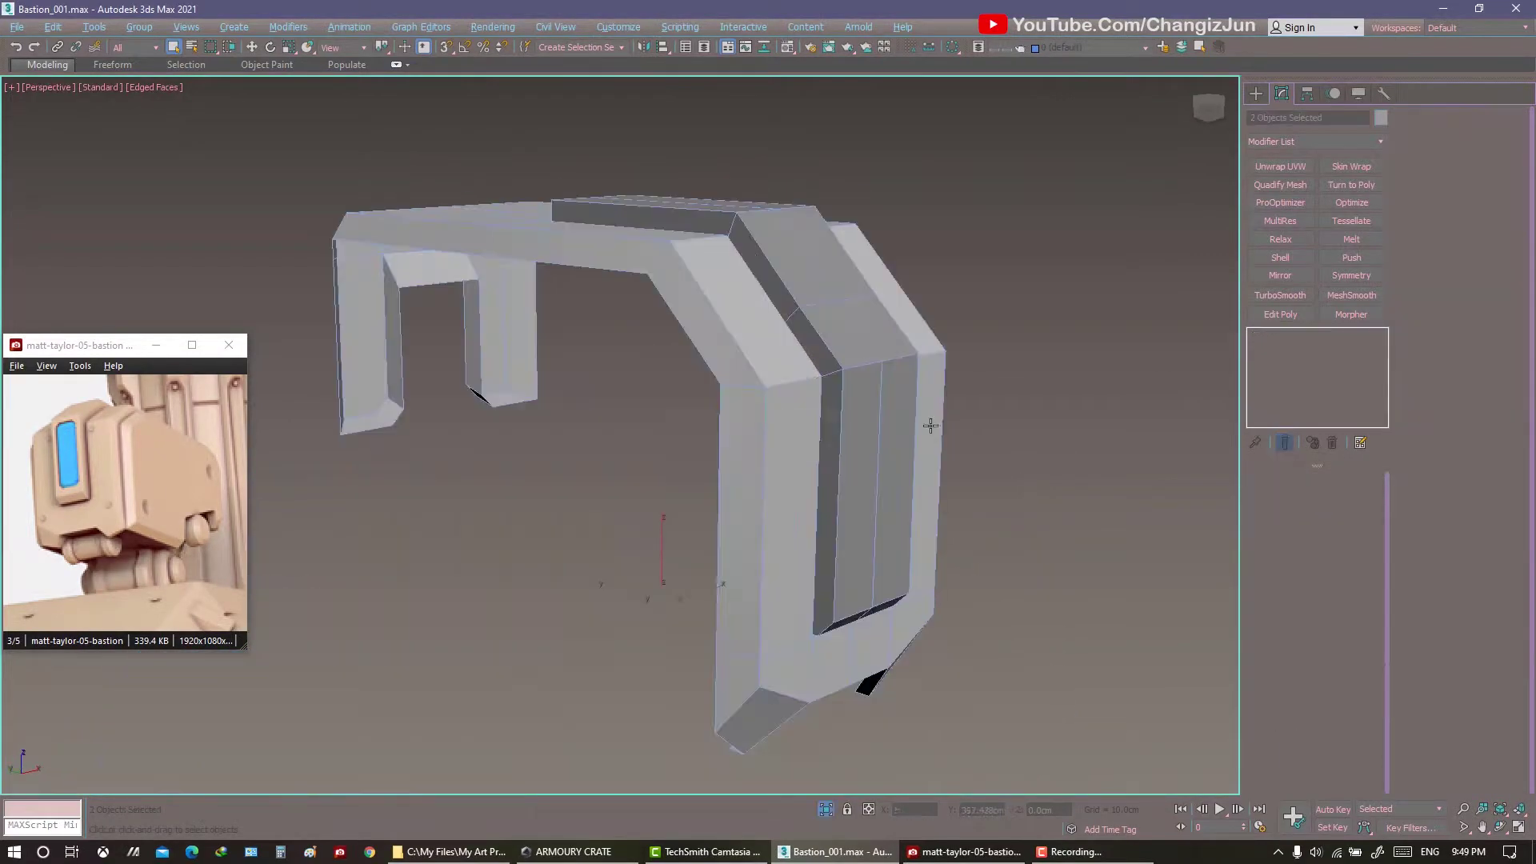
key(alt+q)
alt+middle_drag(854, 397, 960, 400)
click(815, 520)
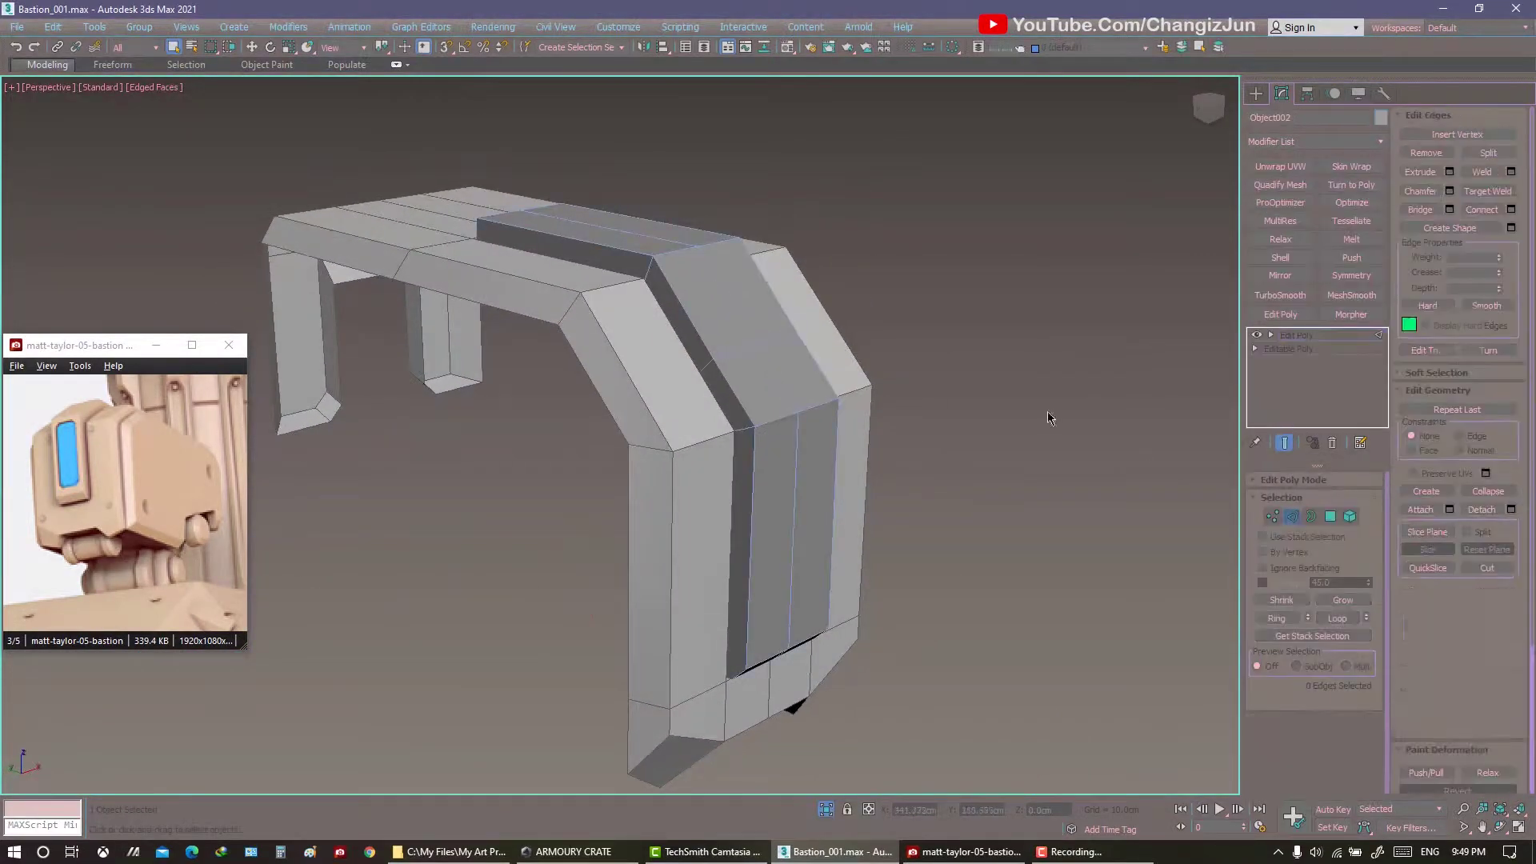
key(2)
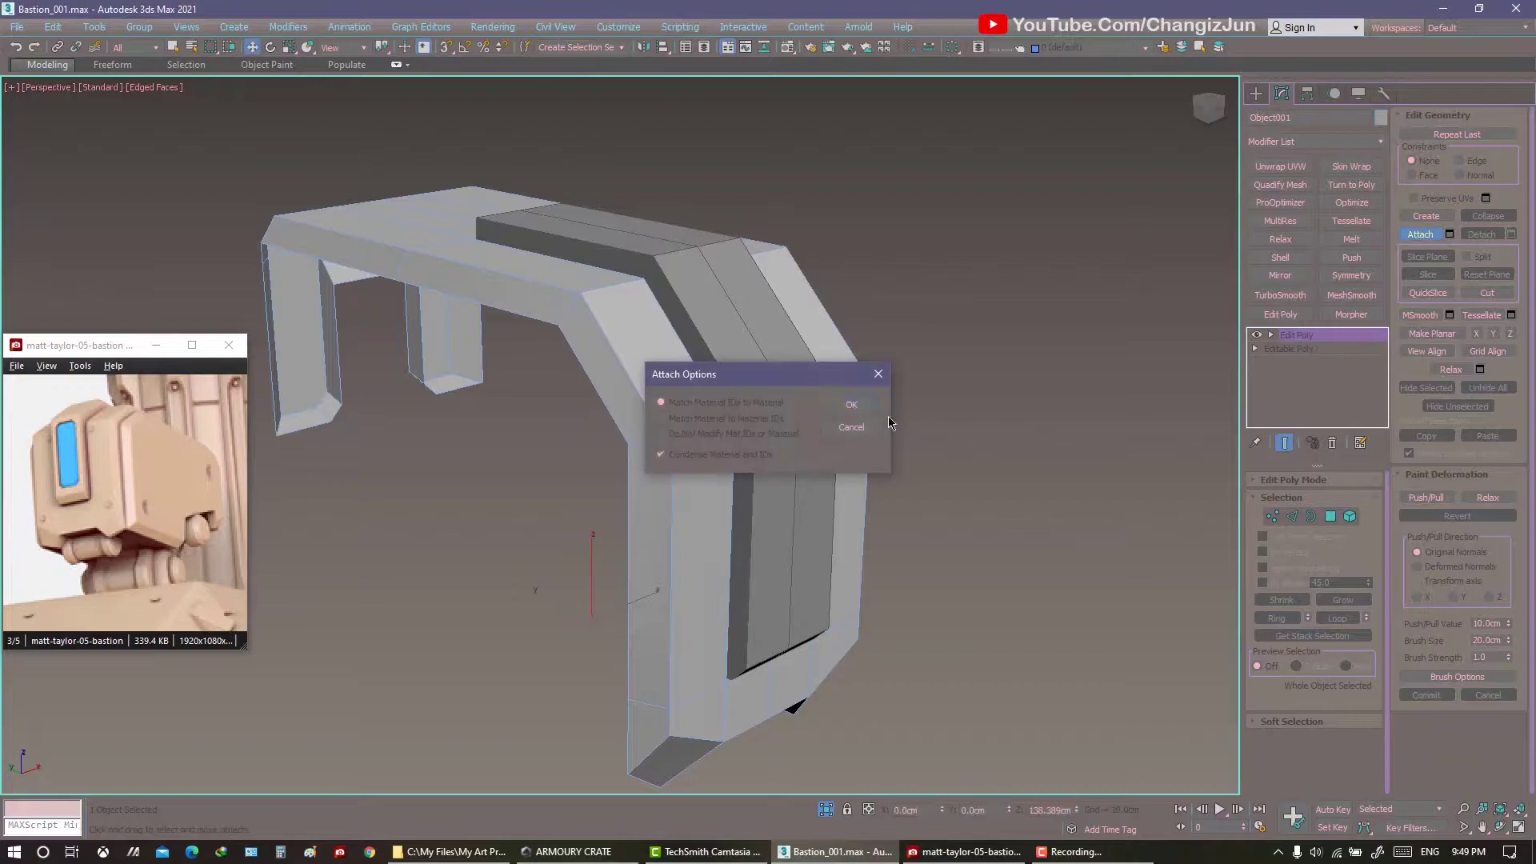
key(1)
Attach Object002 into Object001 with Match Material IDs, forming one bracket object.
alt+middle_drag(1136, 431, 1086, 433)
key(l)
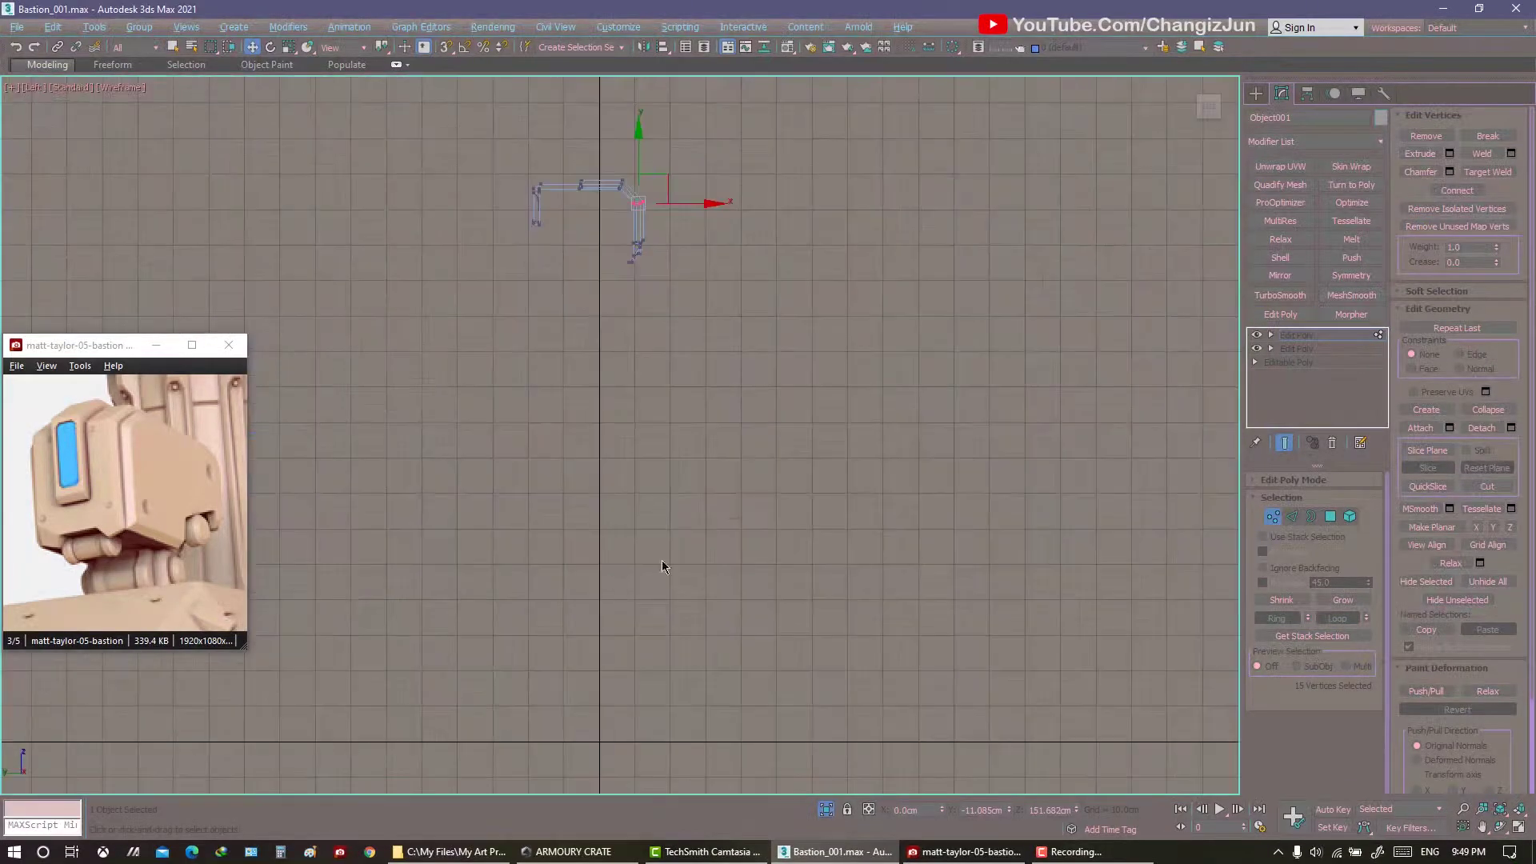
scroll(816, 480, up, 3)
scroll(812, 483, up, 3)
scroll(853, 385, up, 2)
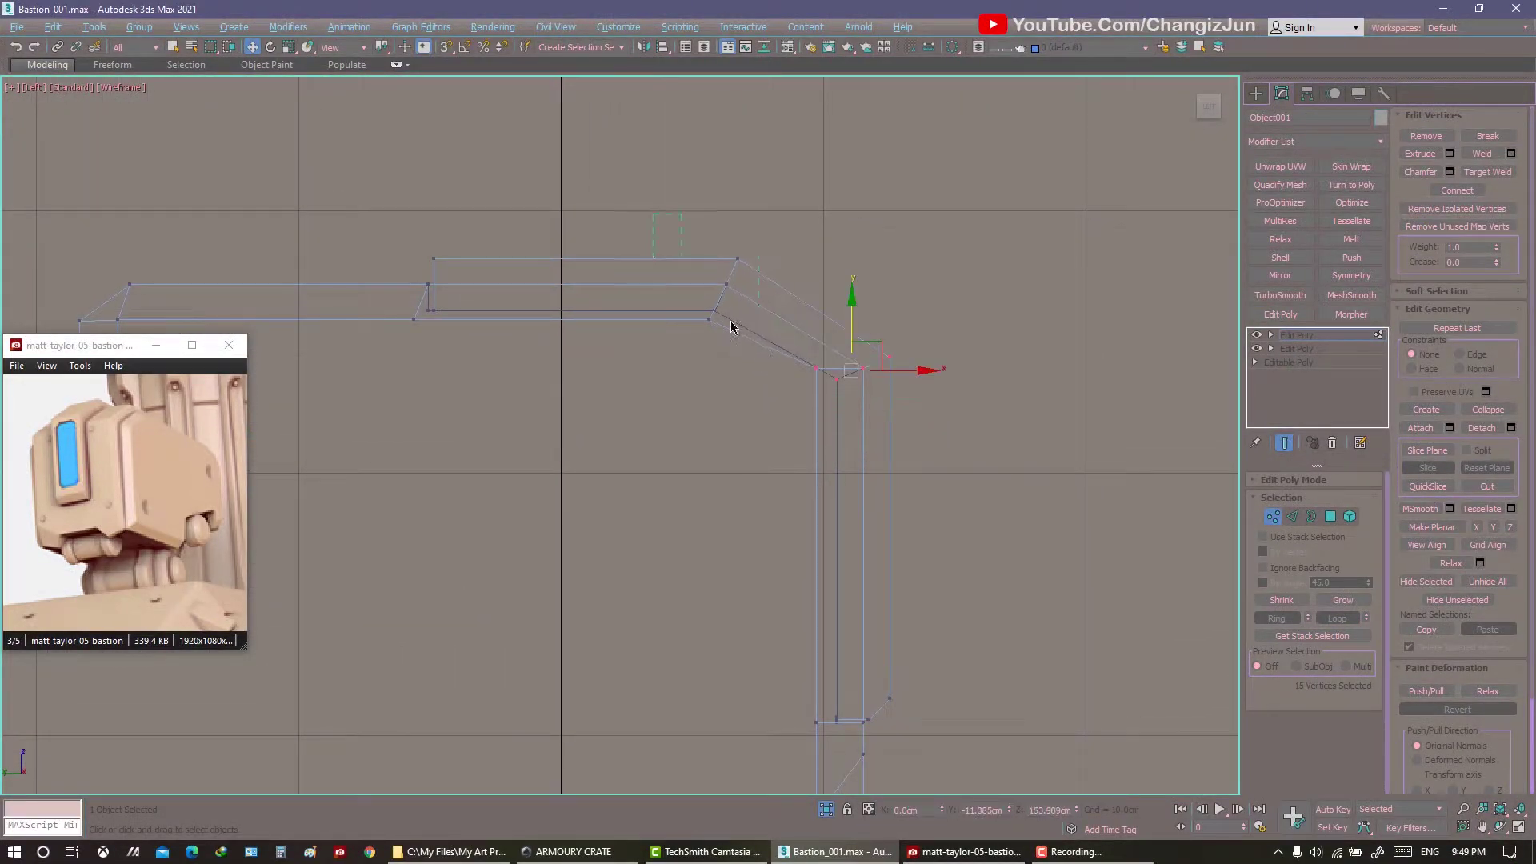
key(alt+w)
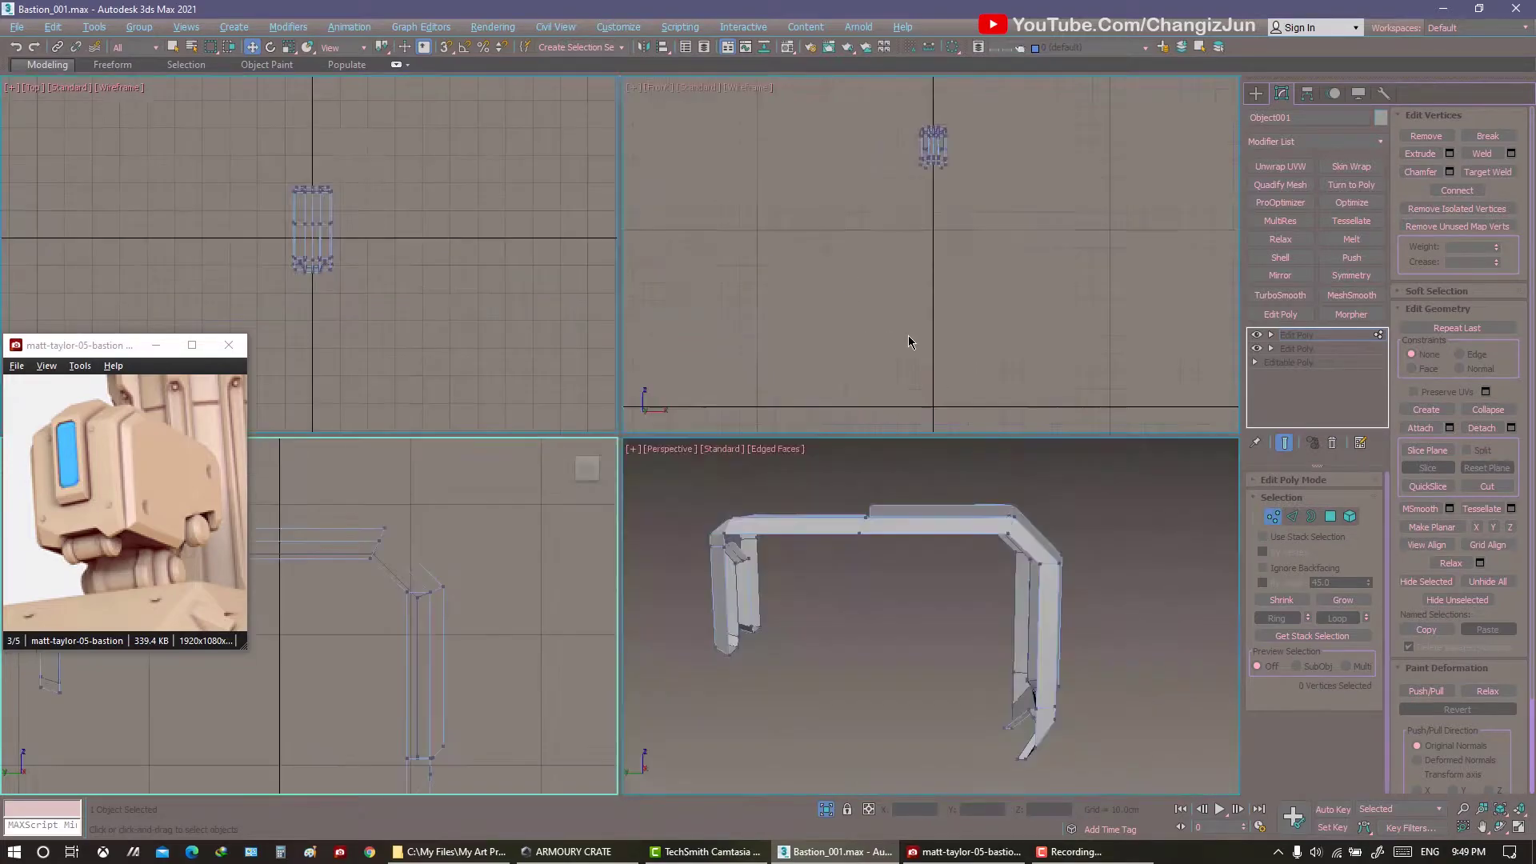
click(1125, 532)
key(alt+w)
scroll(1125, 532, up, 5)
mouse_move(879, 480)
alt+middle_down()
mouse_move(703, 387)
mouse_move(583, 394)
mouse_move(784, 401)
alt+middle_up()
click(784, 400)
Select the top band strip faces and move them slightly along view-aligned axes.
click(775, 348)
key(alt+w)
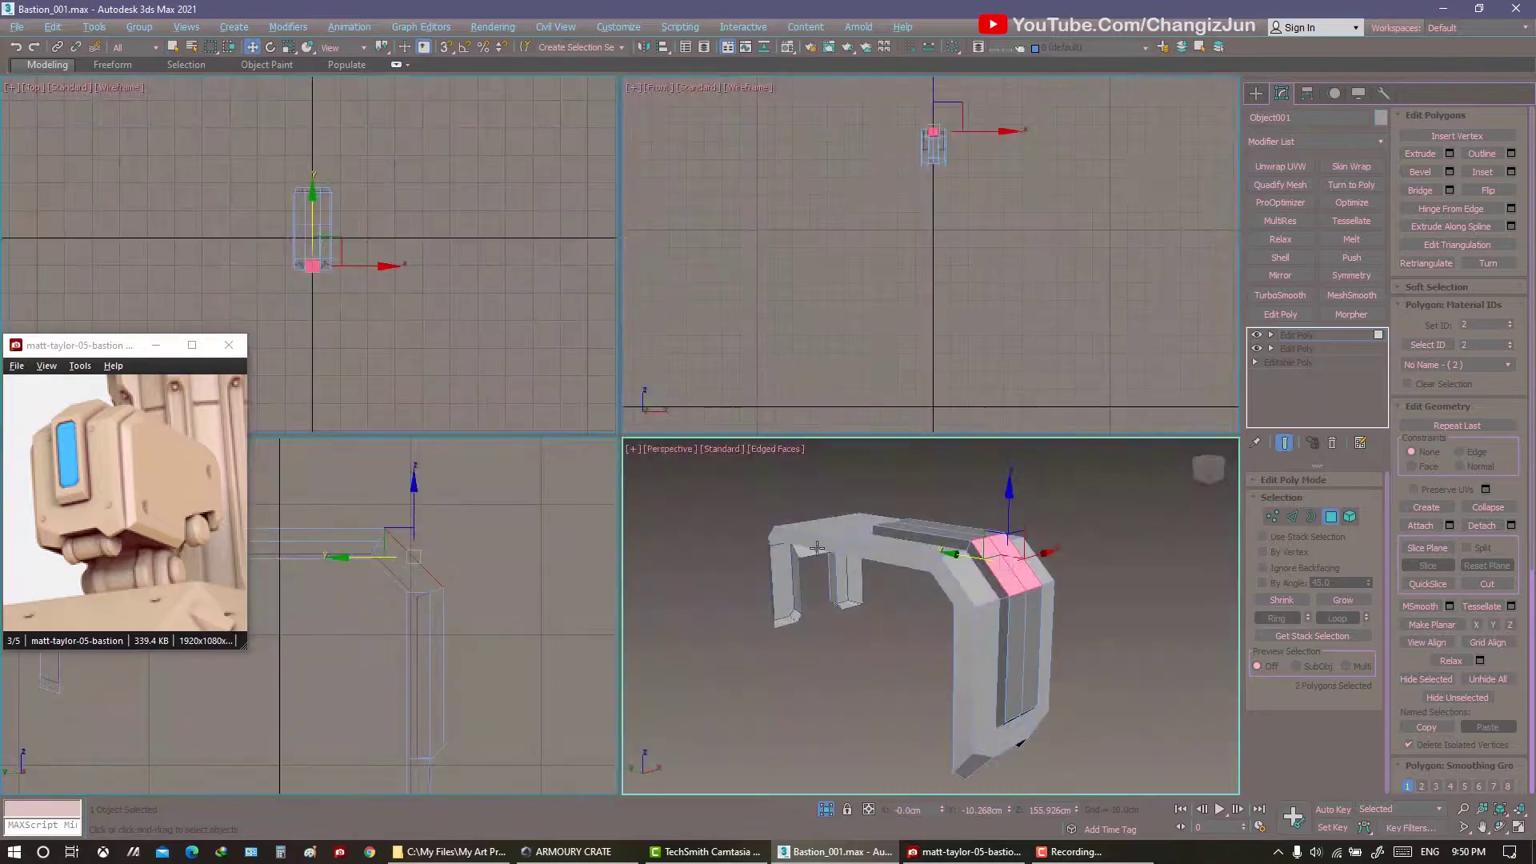
key(alt+w)
alt+middle_drag(775, 349, 823, 353)
key(w)
mouse_move(829, 286)
alt+middle_down()
mouse_move(1008, 435)
mouse_move(840, 339)
mouse_move(866, 339)
mouse_move(854, 476)
alt+middle_up()
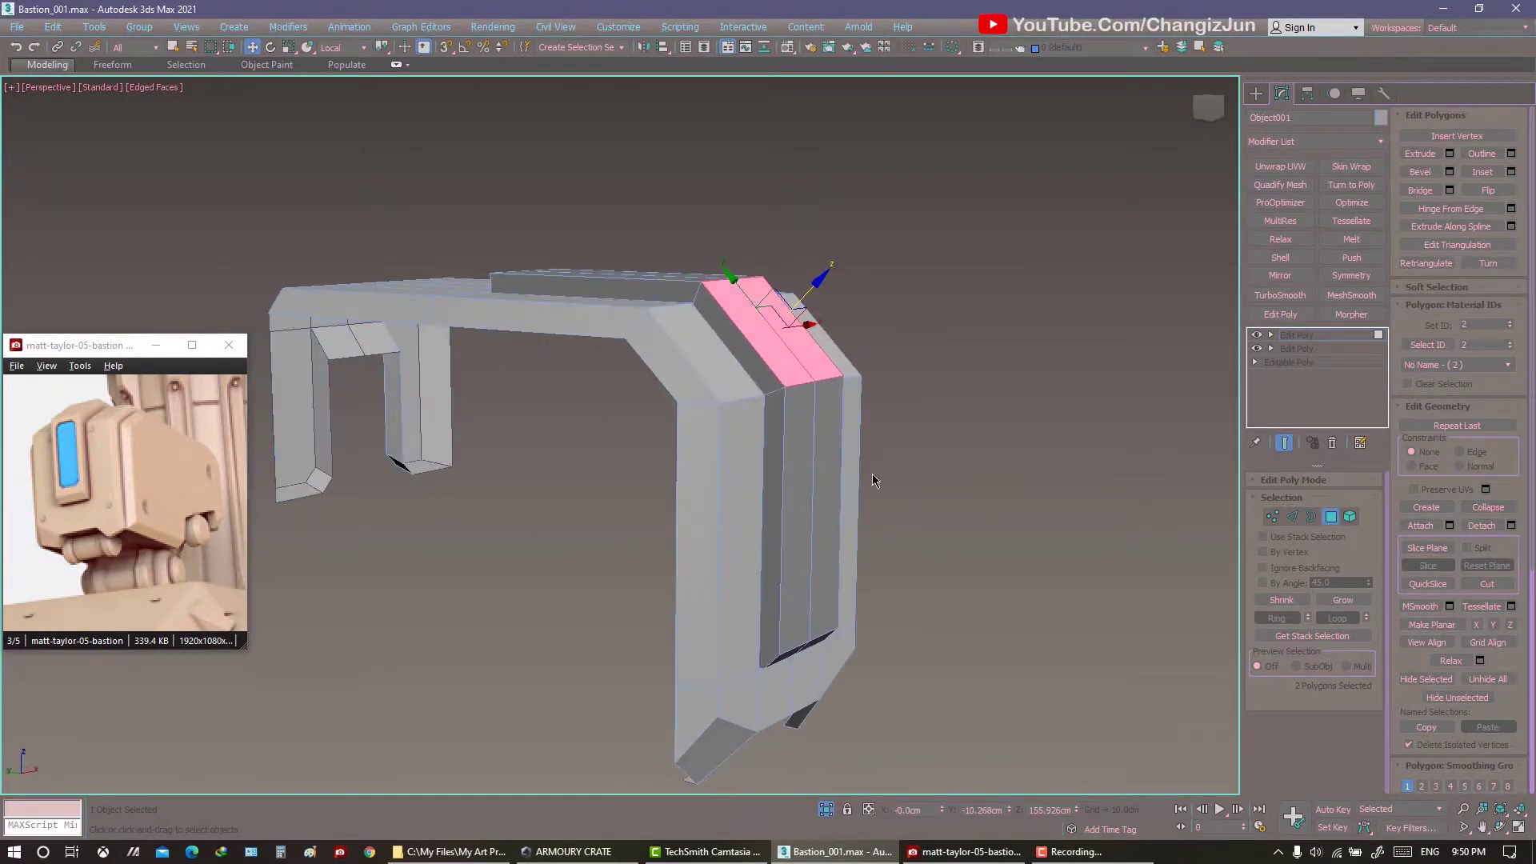
right_click(854, 477)
click(884, 398)
mouse_move(885, 398)
alt+middle_down()
mouse_move(766, 513)
mouse_move(822, 444)
alt+middle_up()
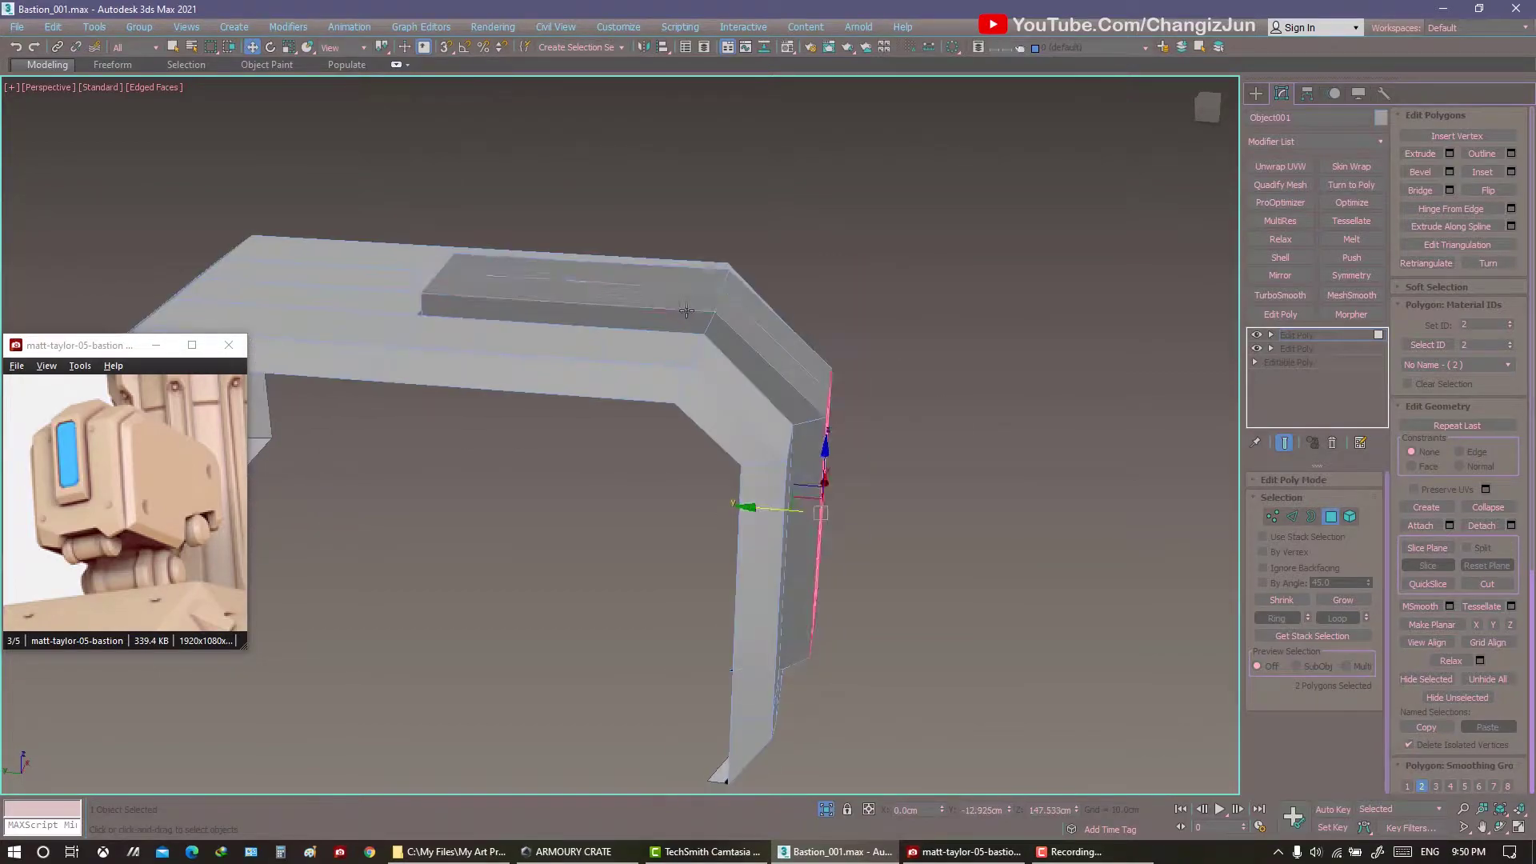
drag(822, 445, 581, 240)
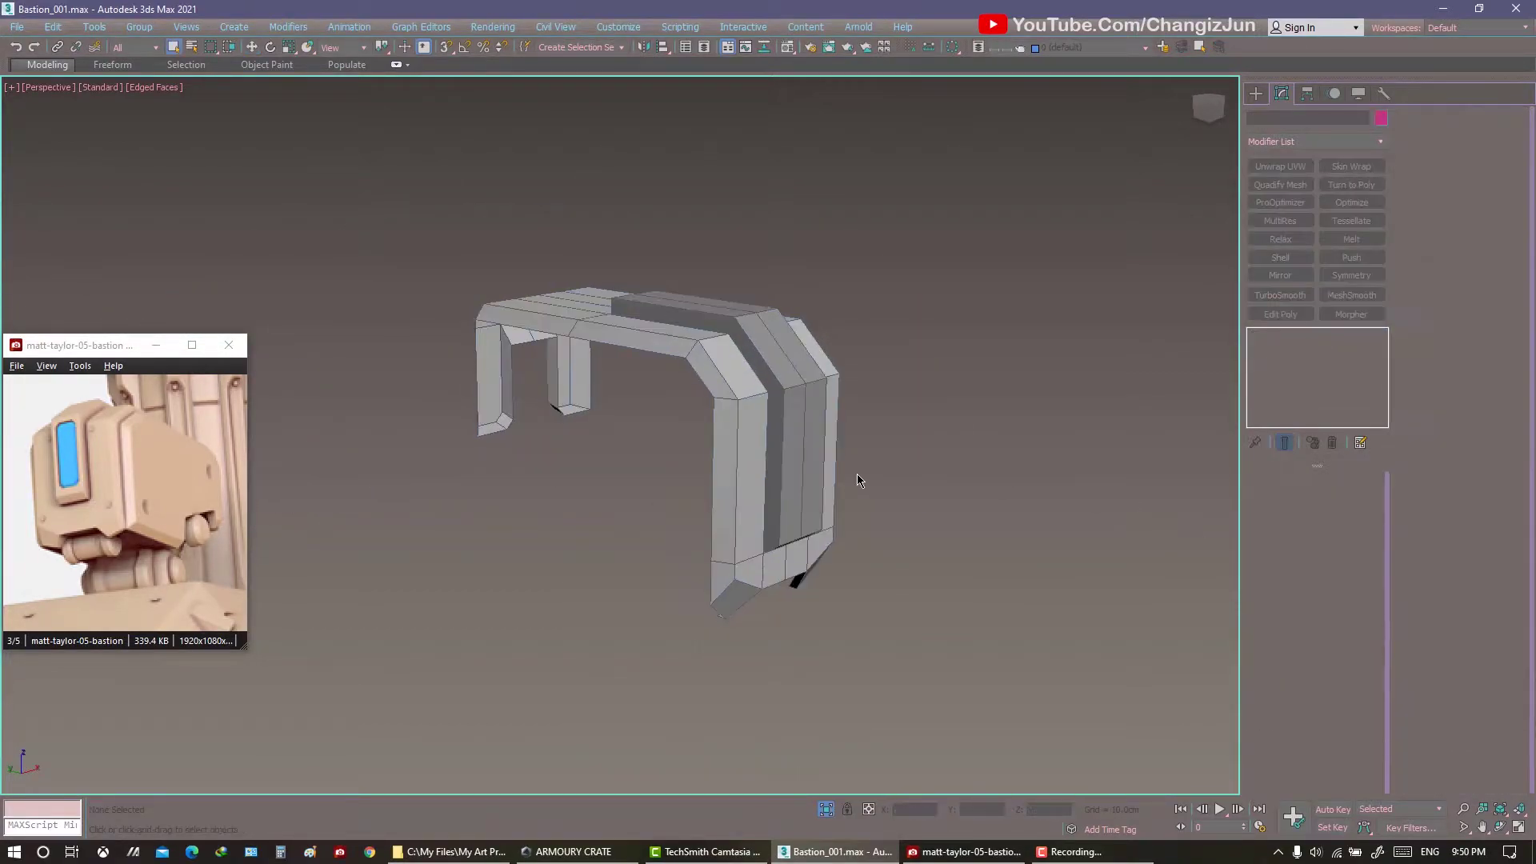
Reframe the model frontally and reselect the merged bracket Object001.
alt+middle_drag(857, 473, 912, 480)
key(alt+z)
key(alt+z)
alt+middle_drag(800, 480, 730, 434)
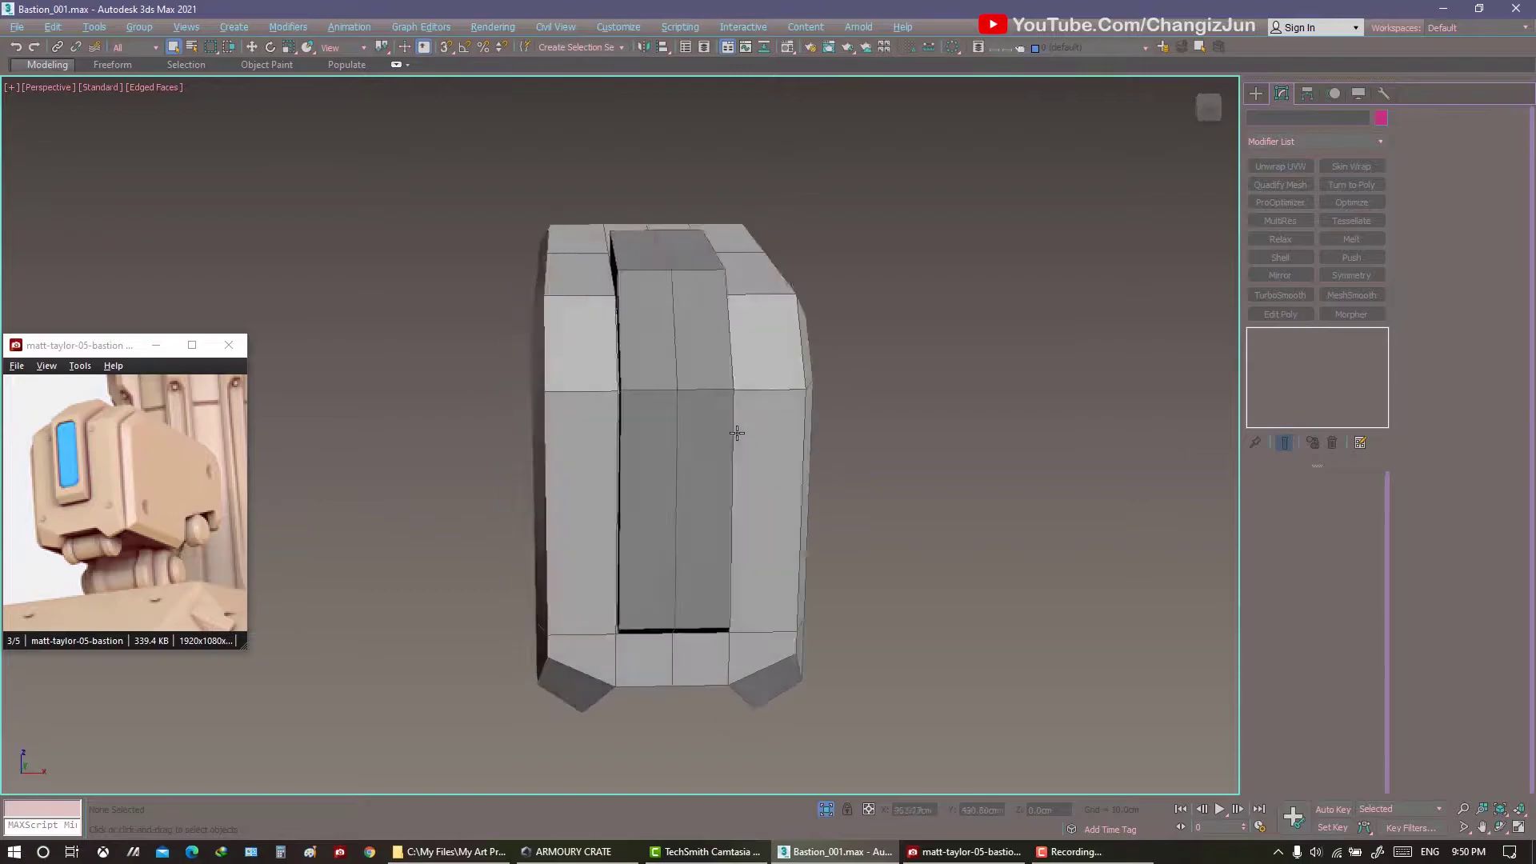
scroll(730, 433, up, 2)
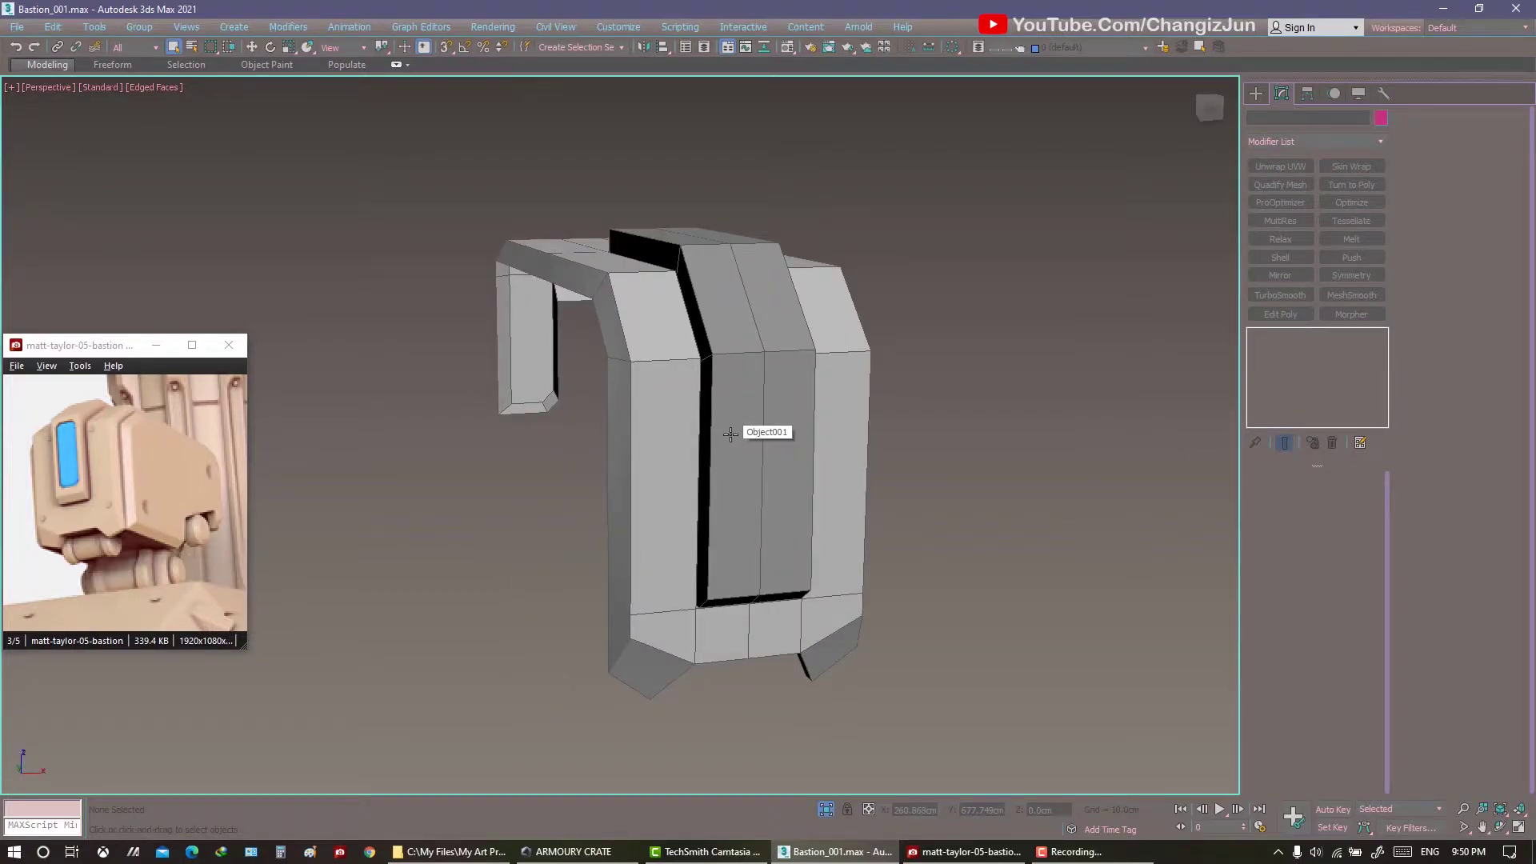
click(730, 433)
mouse_move(730, 434)
alt+middle_down()
mouse_move(789, 401)
mouse_move(775, 378)
alt+middle_up()
right_click(1280, 394)
key(Escape)
Add a connecting edge across the selected panel edges.
key(4)
key(2)
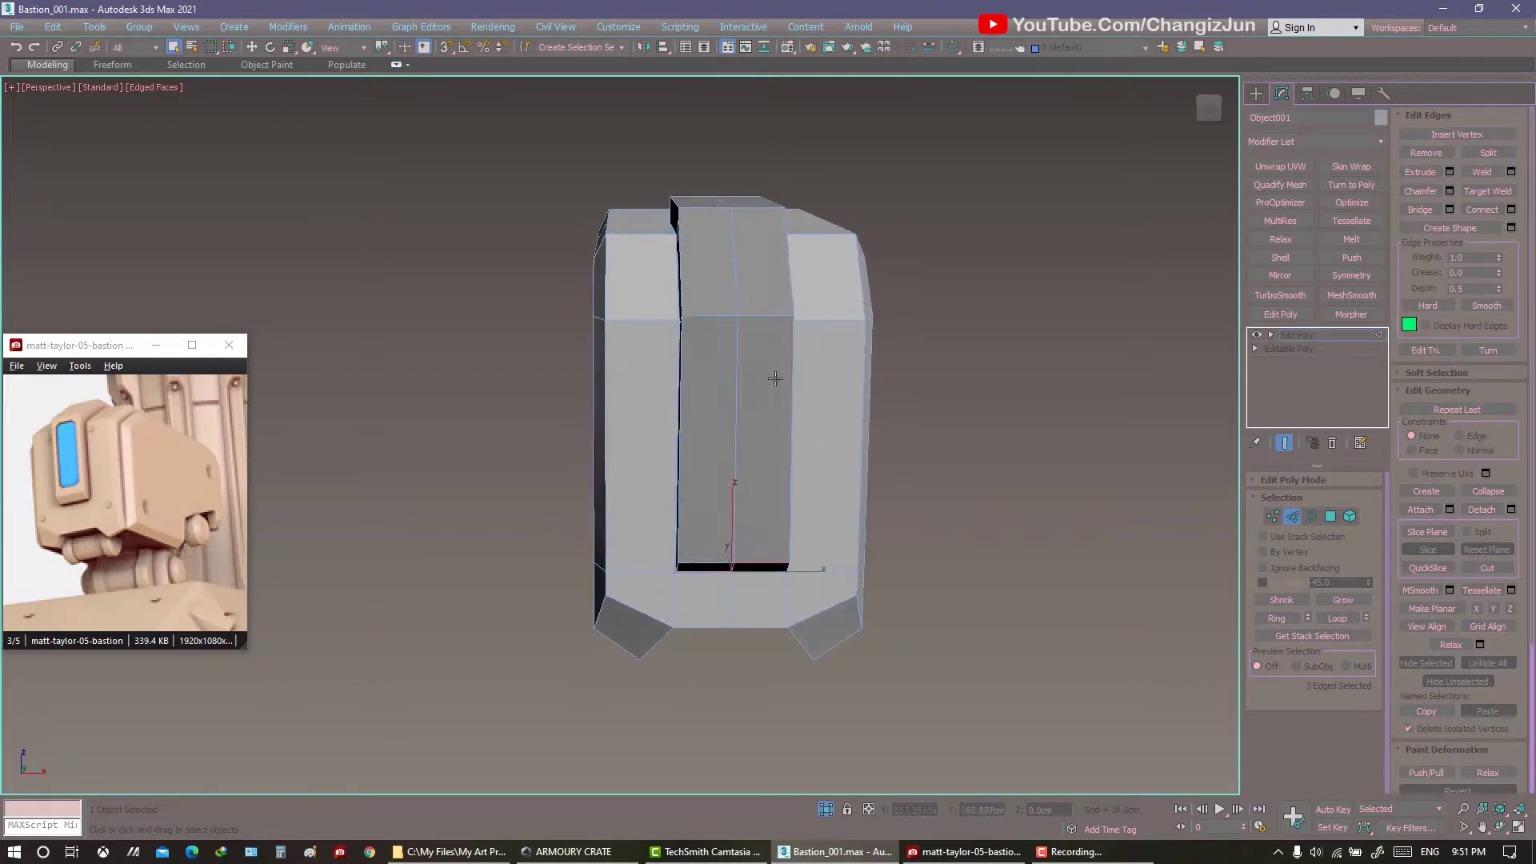
right_click(775, 470)
click(702, 592)
alt+middle_drag(1104, 377, 781, 258)
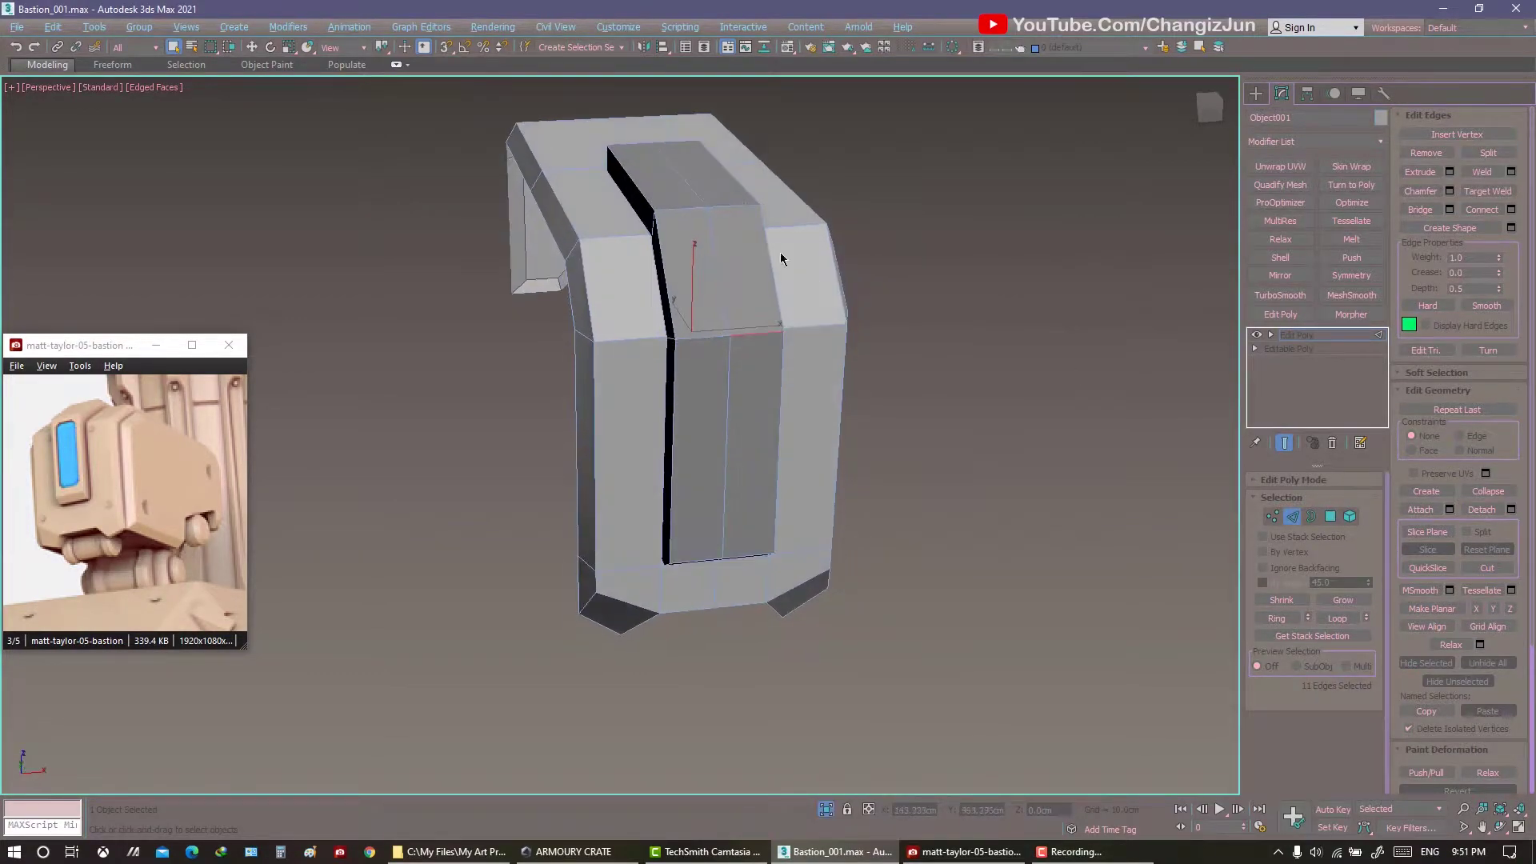
alt+middle_drag(763, 343, 740, 387)
right_click(740, 387)
click(704, 439)
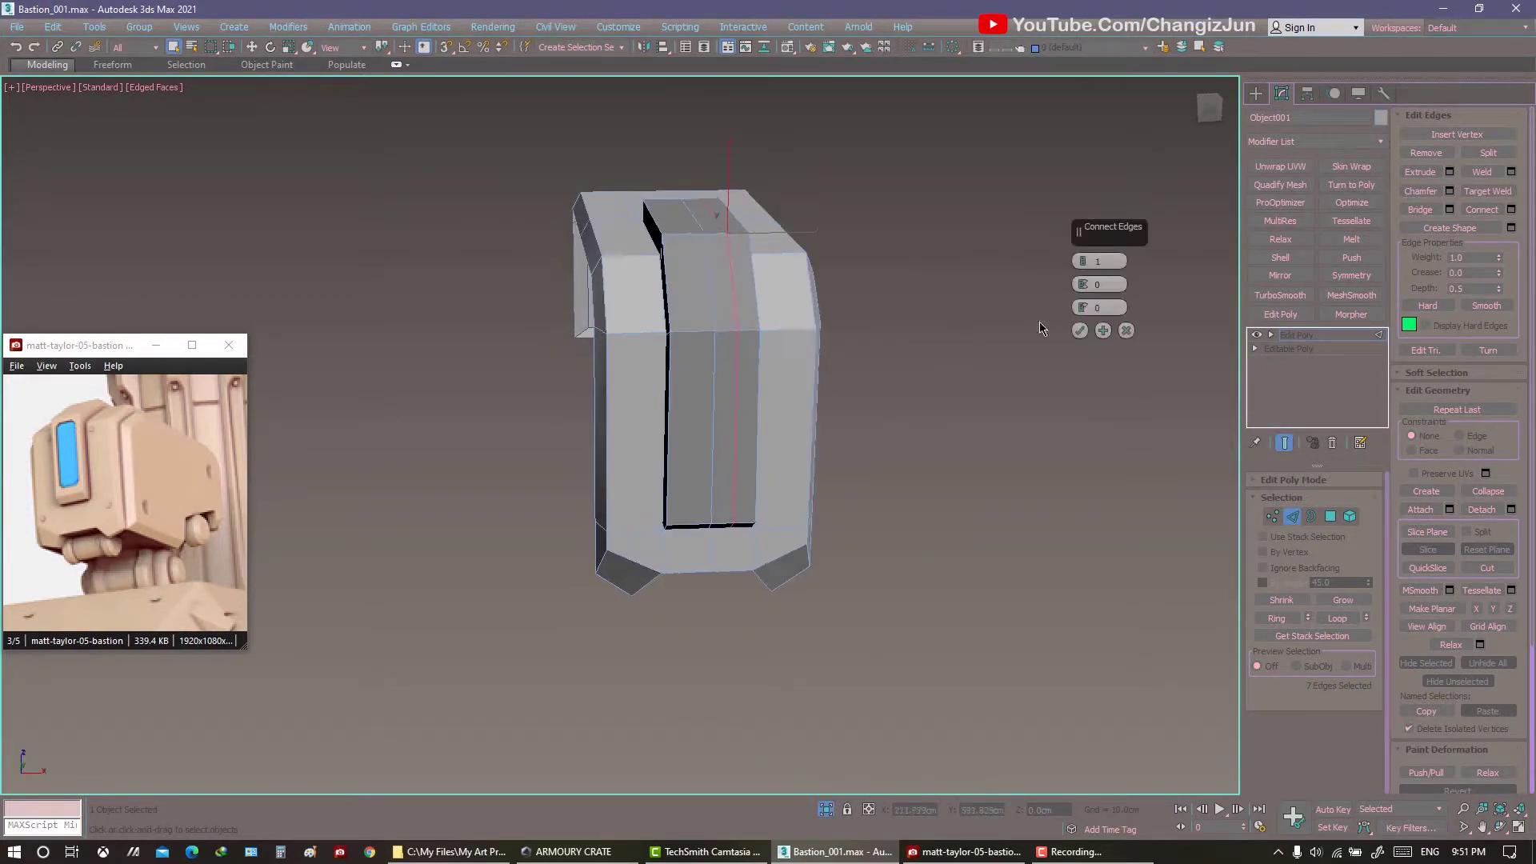
alt+middle_drag(1086, 440, 989, 334)
click(1080, 329)
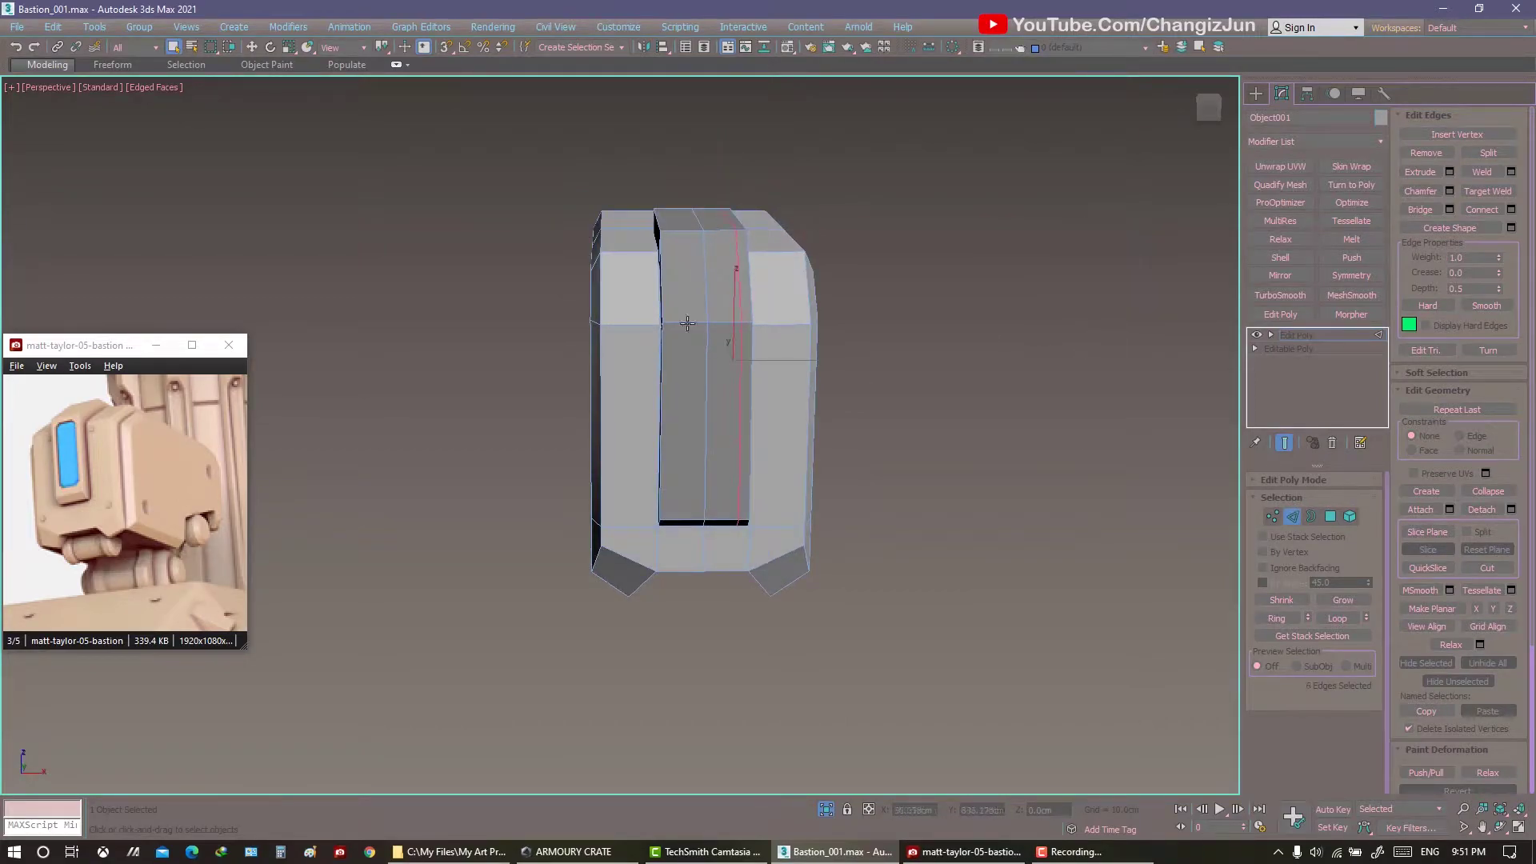
Connect a second set of selected edges to split the panel further.
right_click(706, 324)
click(670, 376)
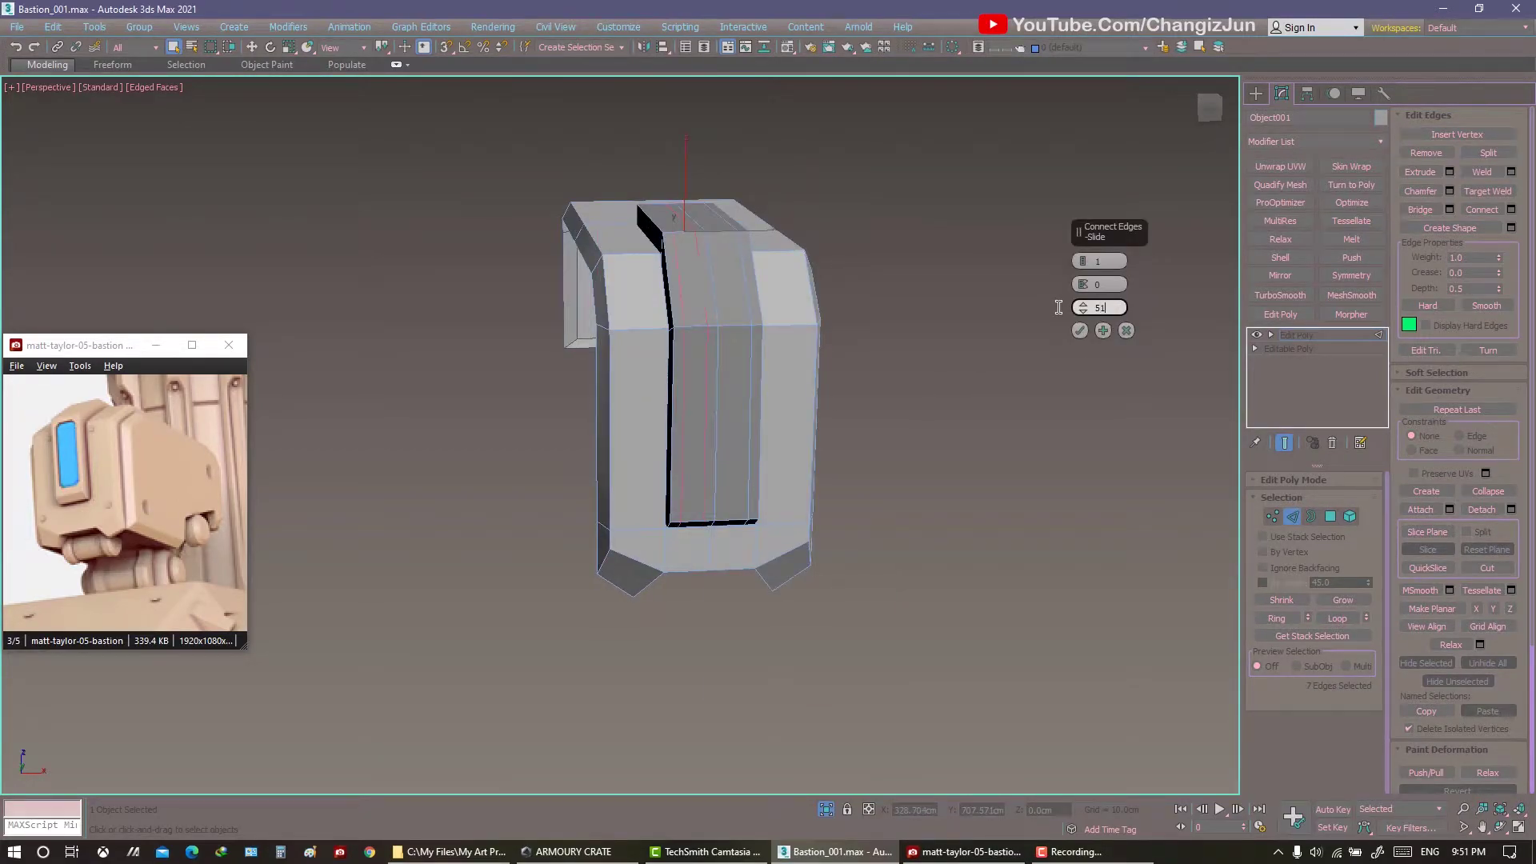
click(1080, 329)
mouse_move(1068, 382)
alt+middle_down()
mouse_move(925, 425)
mouse_move(748, 417)
mouse_move(710, 542)
alt+middle_up()
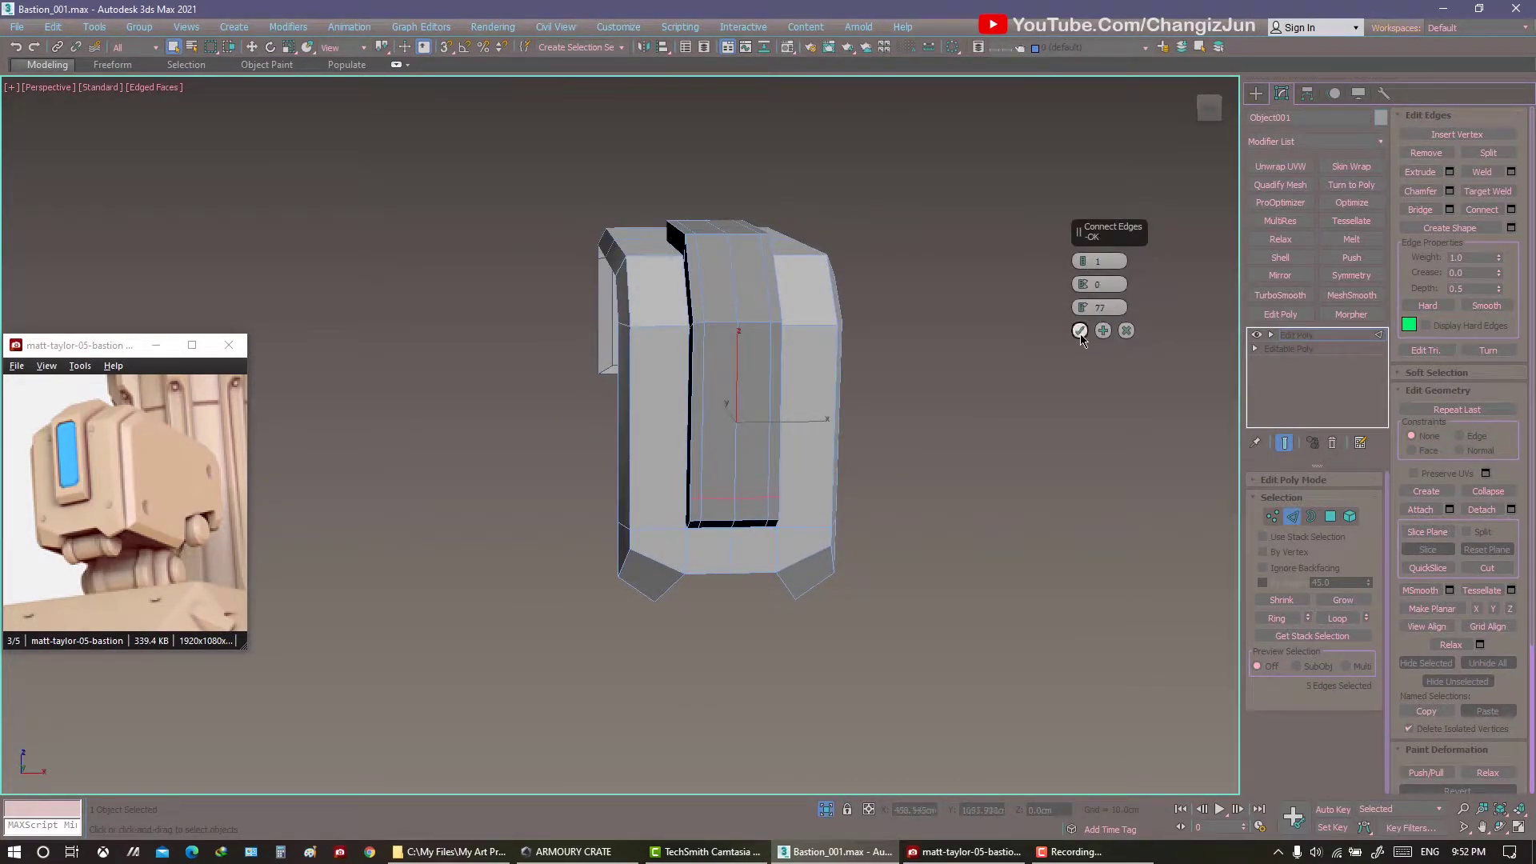
alt+middle_drag(854, 336, 890, 375)
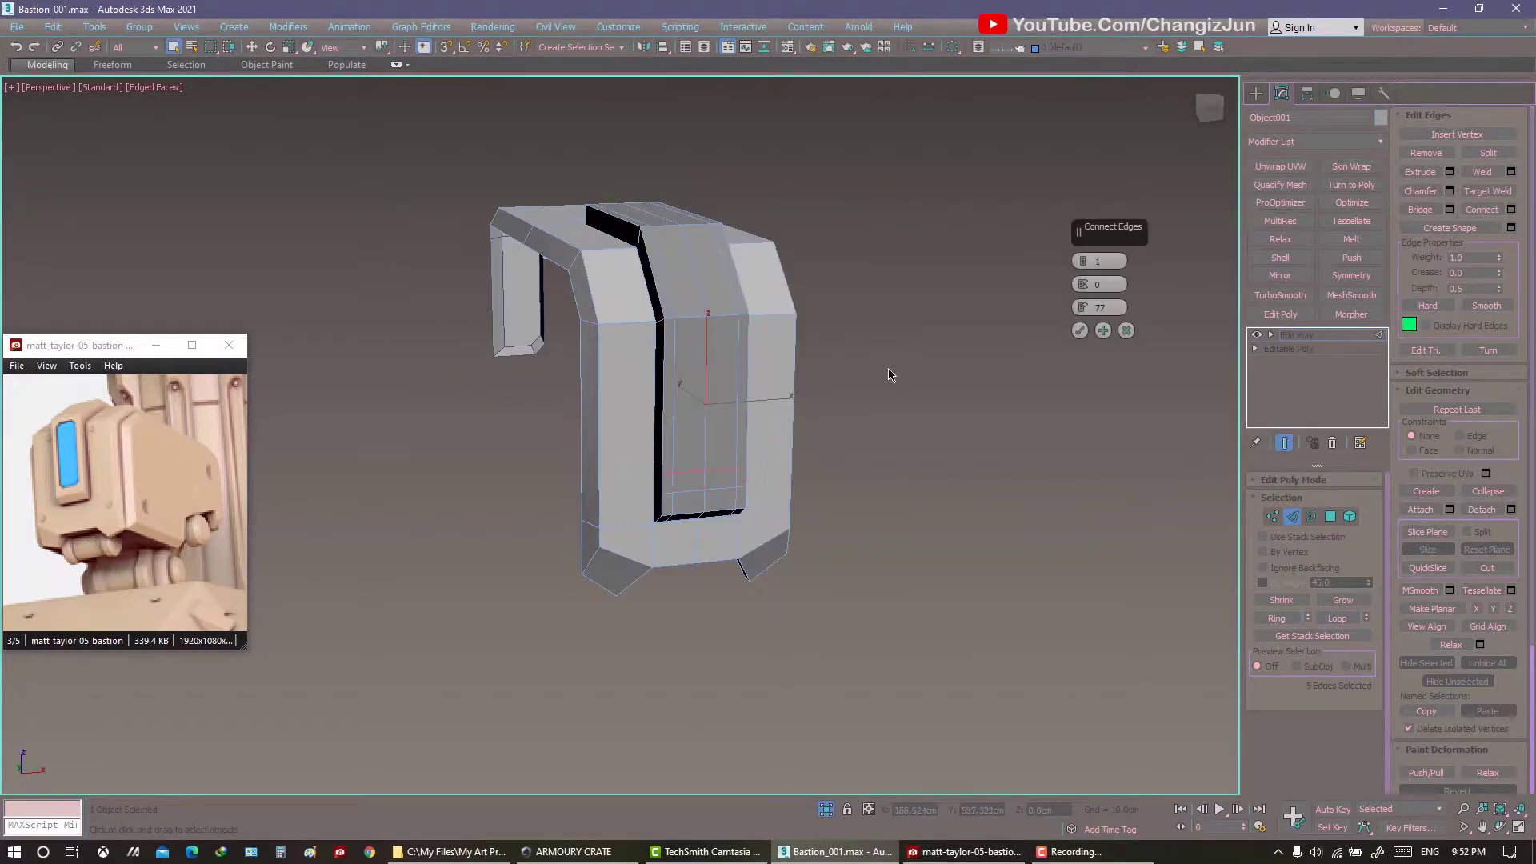
Recess the two centre panel faces with an extrude height of -1.072cm.
key(4)
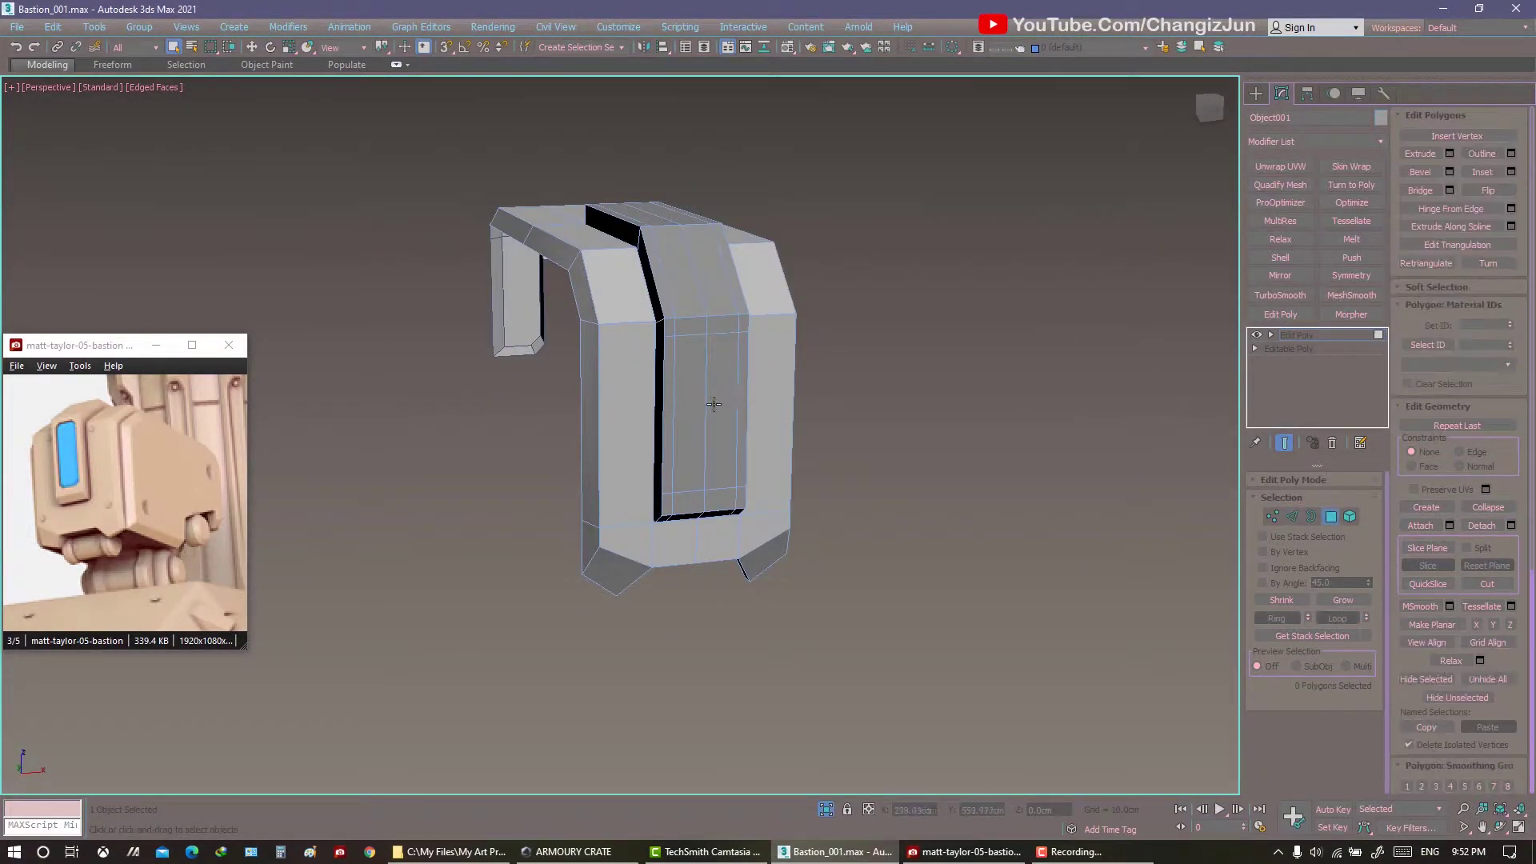
click(708, 408)
mouse_move(708, 407)
alt+middle_down()
mouse_move(685, 410)
mouse_move(714, 404)
alt+middle_up()
scroll(713, 405, up, 4)
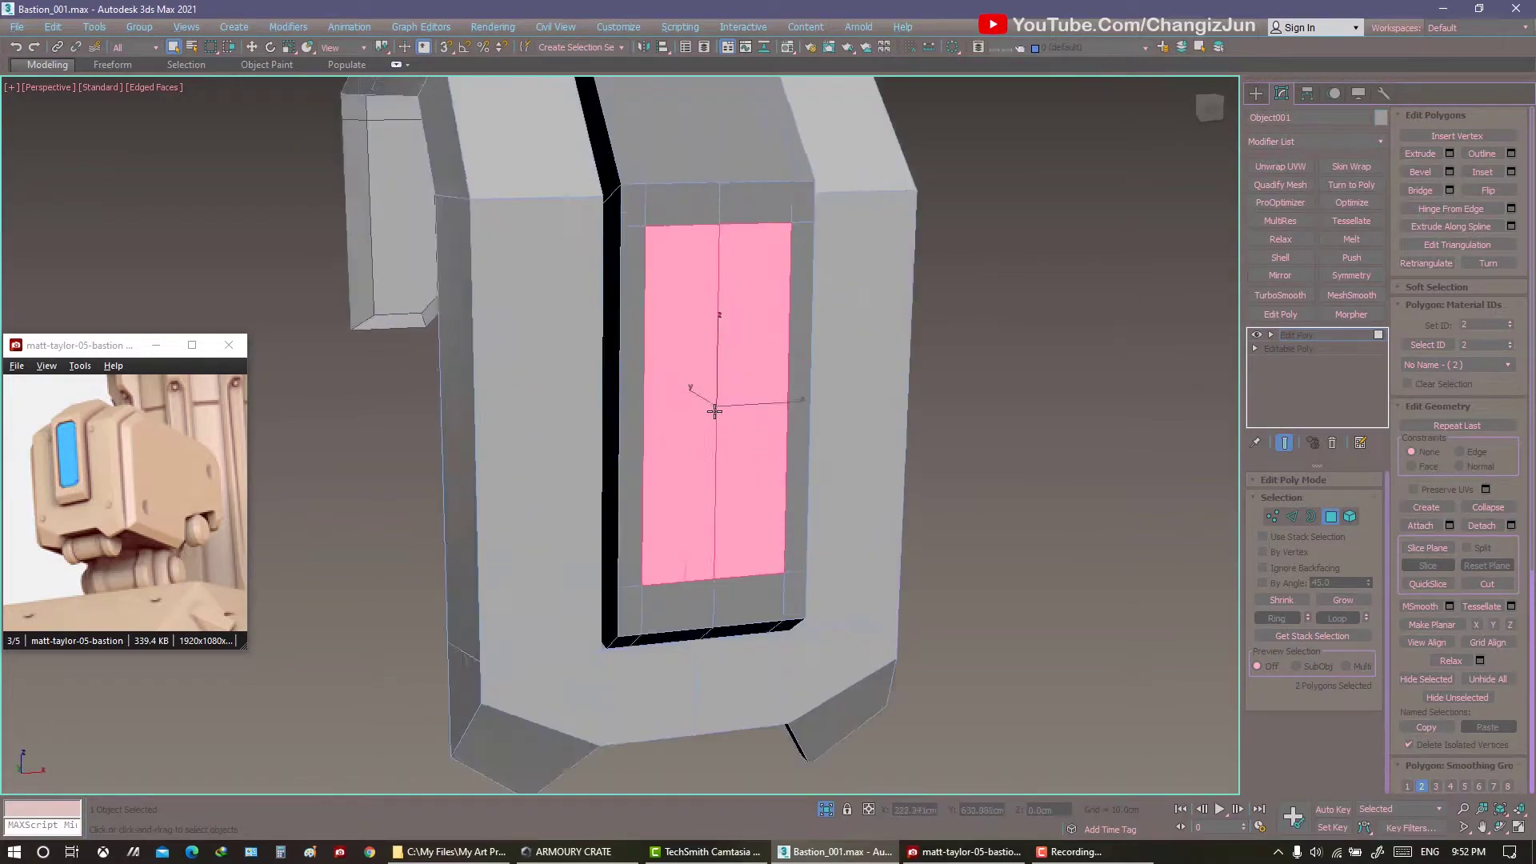
key(shift+e)
drag(1083, 284, 1084, 290)
alt+middle_drag(952, 332, 928, 344)
click(1105, 284)
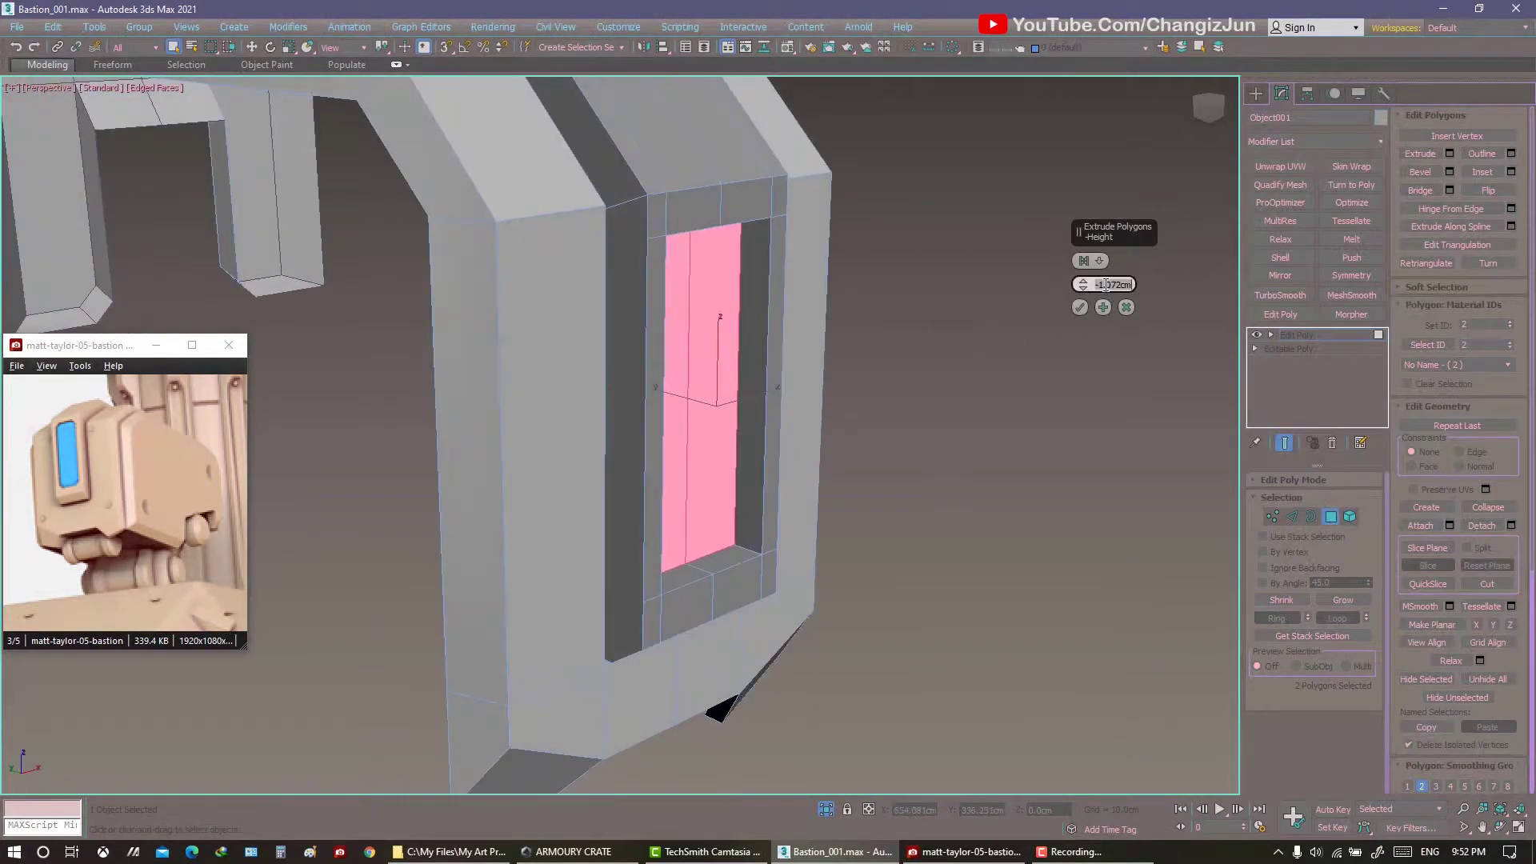
click(1079, 308)
Exit Isolate mode to bring the whole robot back into view.
key(w)
scroll(800, 360, down, 3)
alt+middle_drag(768, 344, 719, 354)
scroll(719, 353, down, 5)
alt+middle_drag(783, 400, 861, 461)
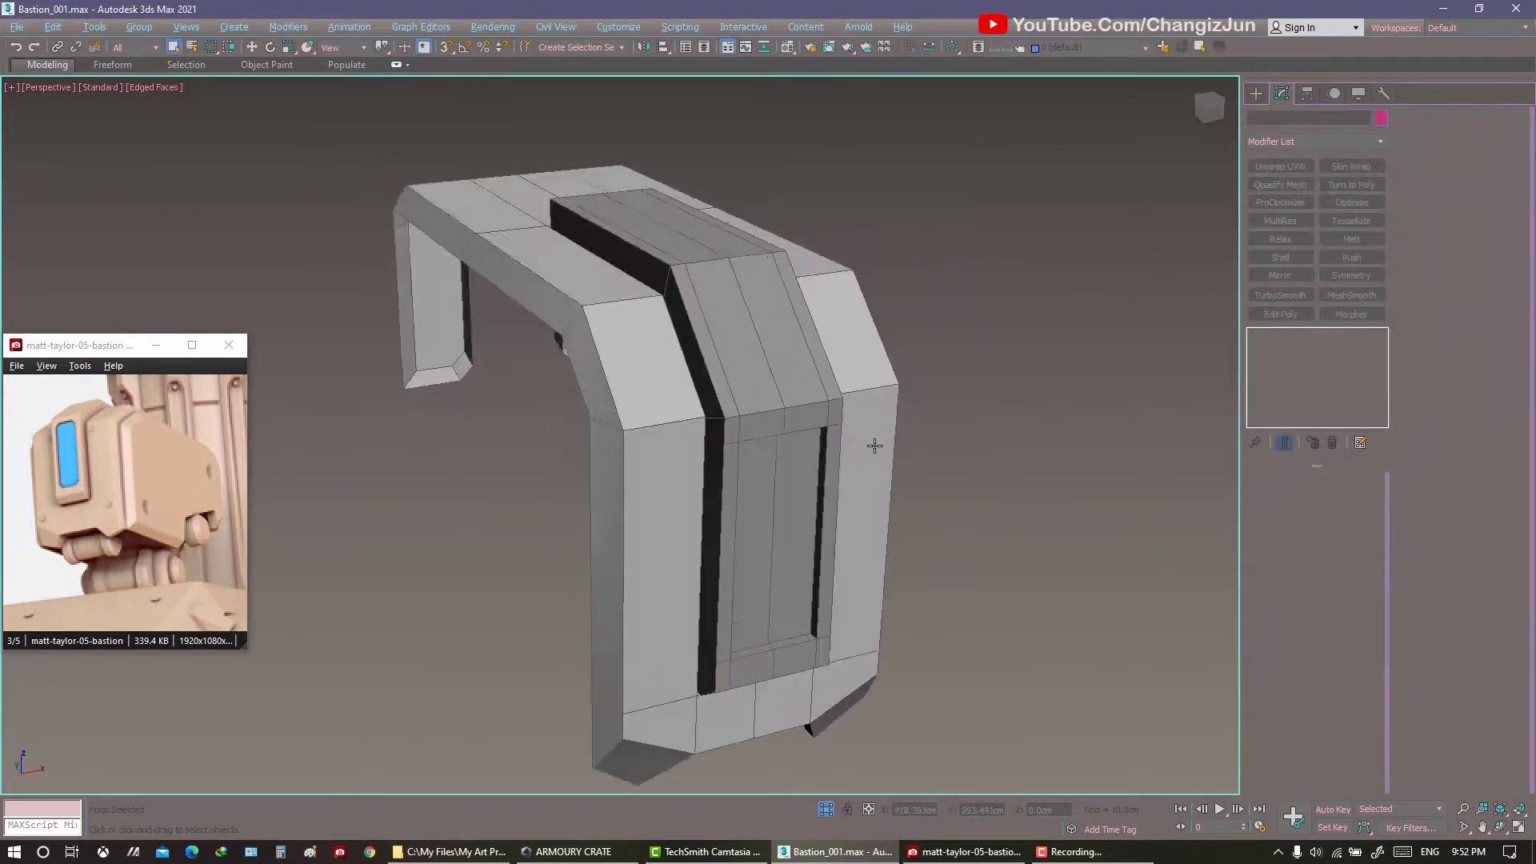
key(q)
key(alt+q)
scroll(810, 359, up, 5)
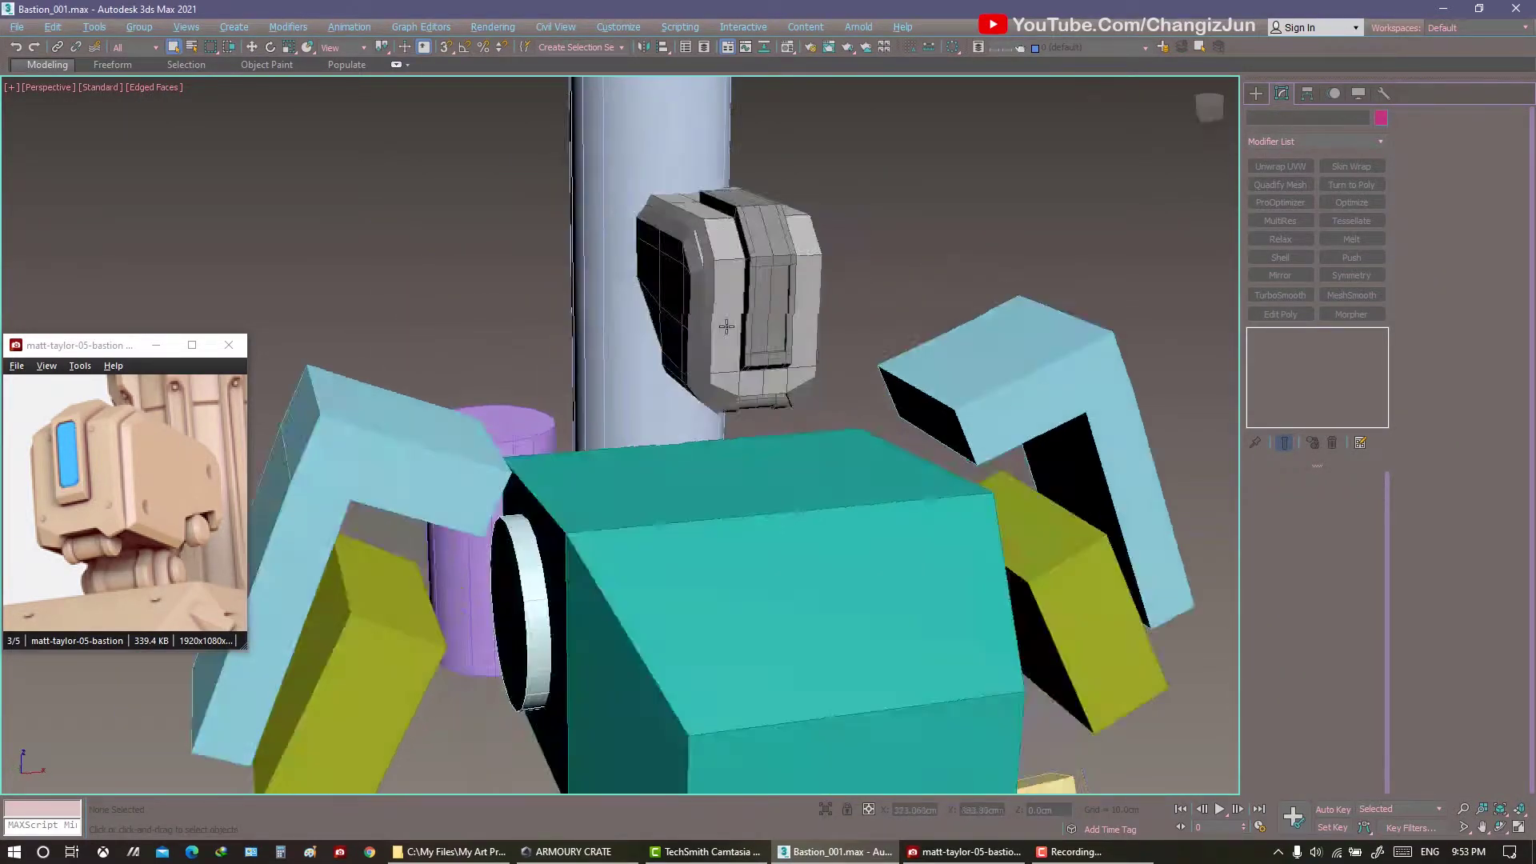
scroll(827, 365, down, 5)
Hide the reference-image plane and maximize the Perspective viewport again.
right_click(876, 378)
click(904, 258)
click(875, 379)
right_click(875, 378)
click(946, 305)
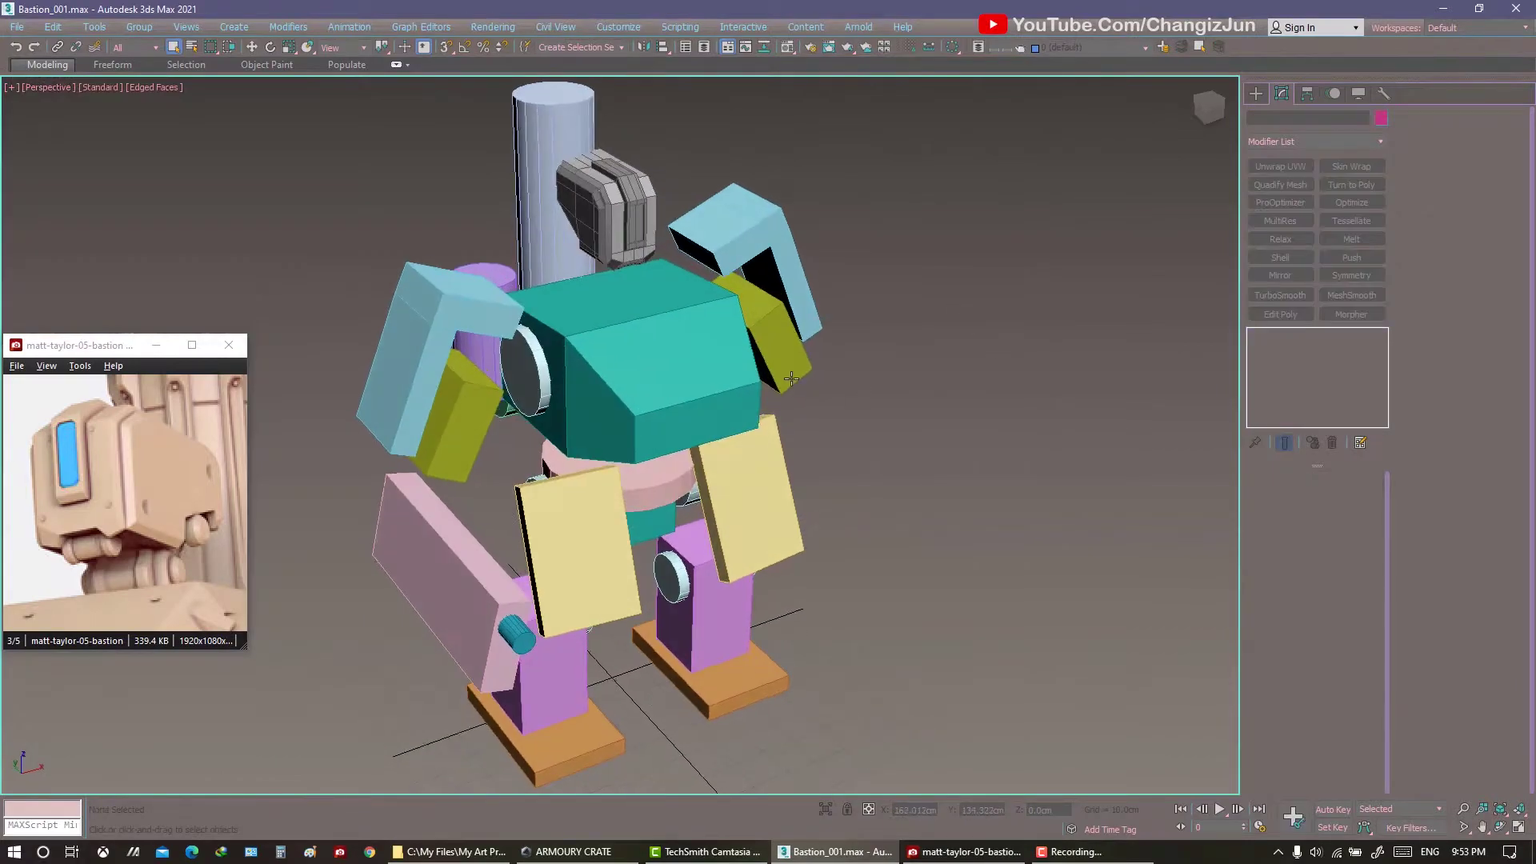
key(alt+w)
key(alt+w)
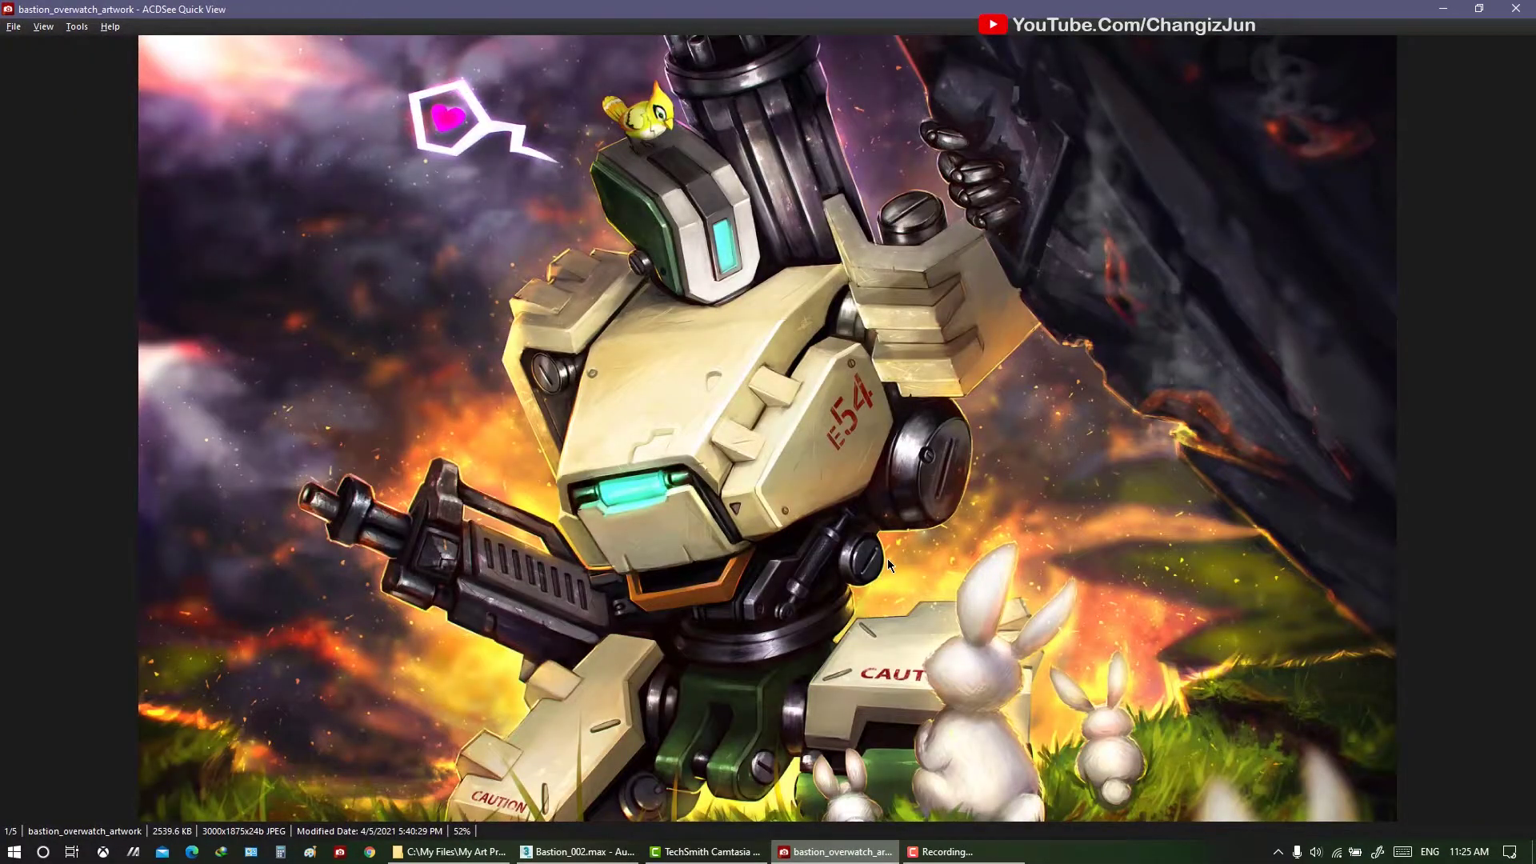
Browse to the matt-taylor-05-bastion highpoly reference and view it at 100%.
key(Right)
key(Left)
key(Right)
key(Left)
key(Right)
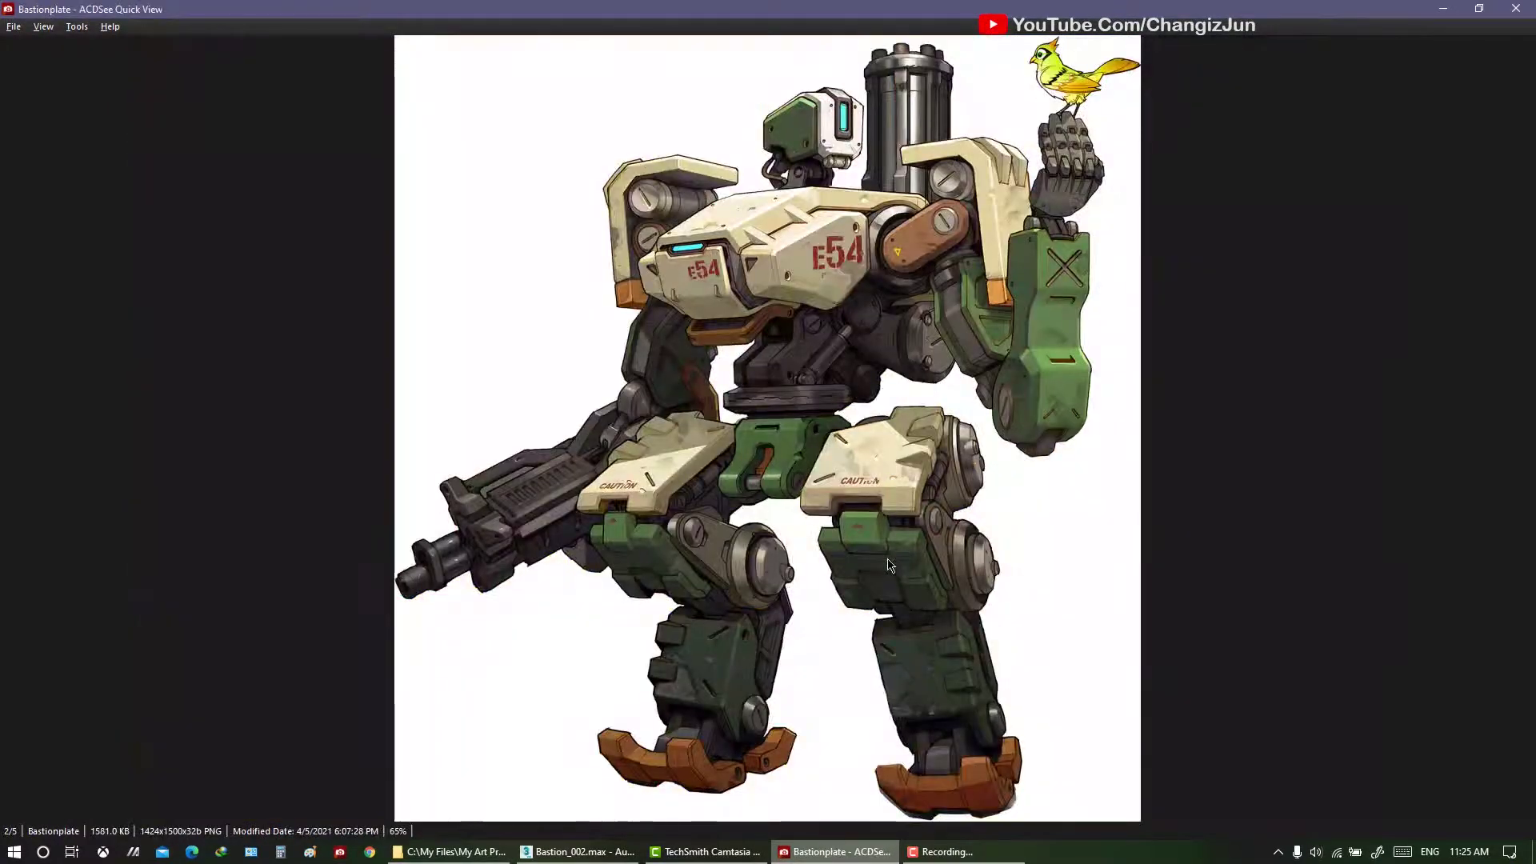
key(Right)
key(Right)
key(Right)
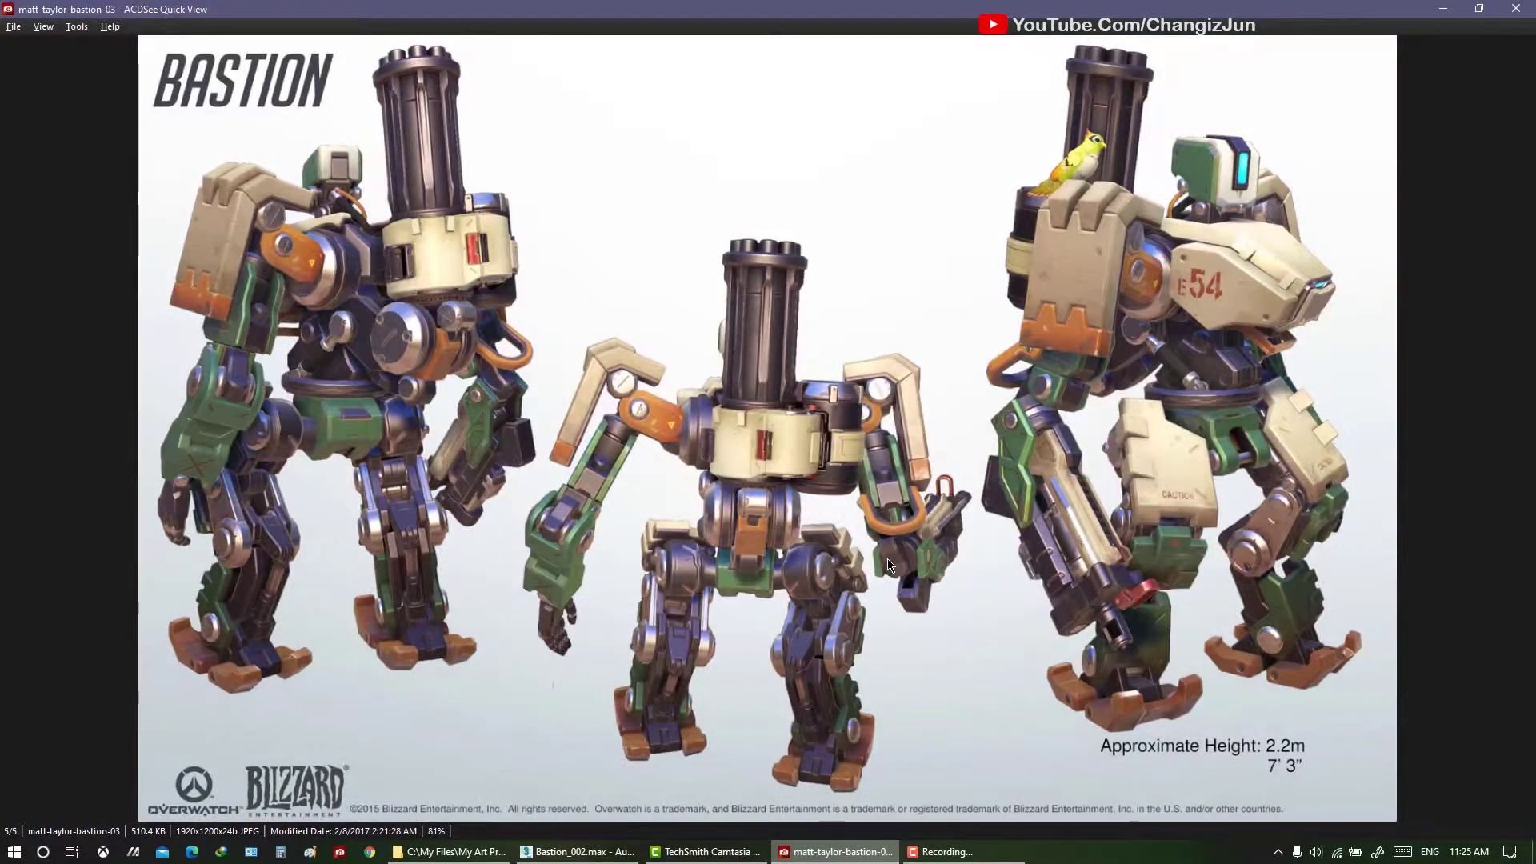
key(Right)
key(Right)
key(Left)
key(Left)
key(Left)
key(Left)
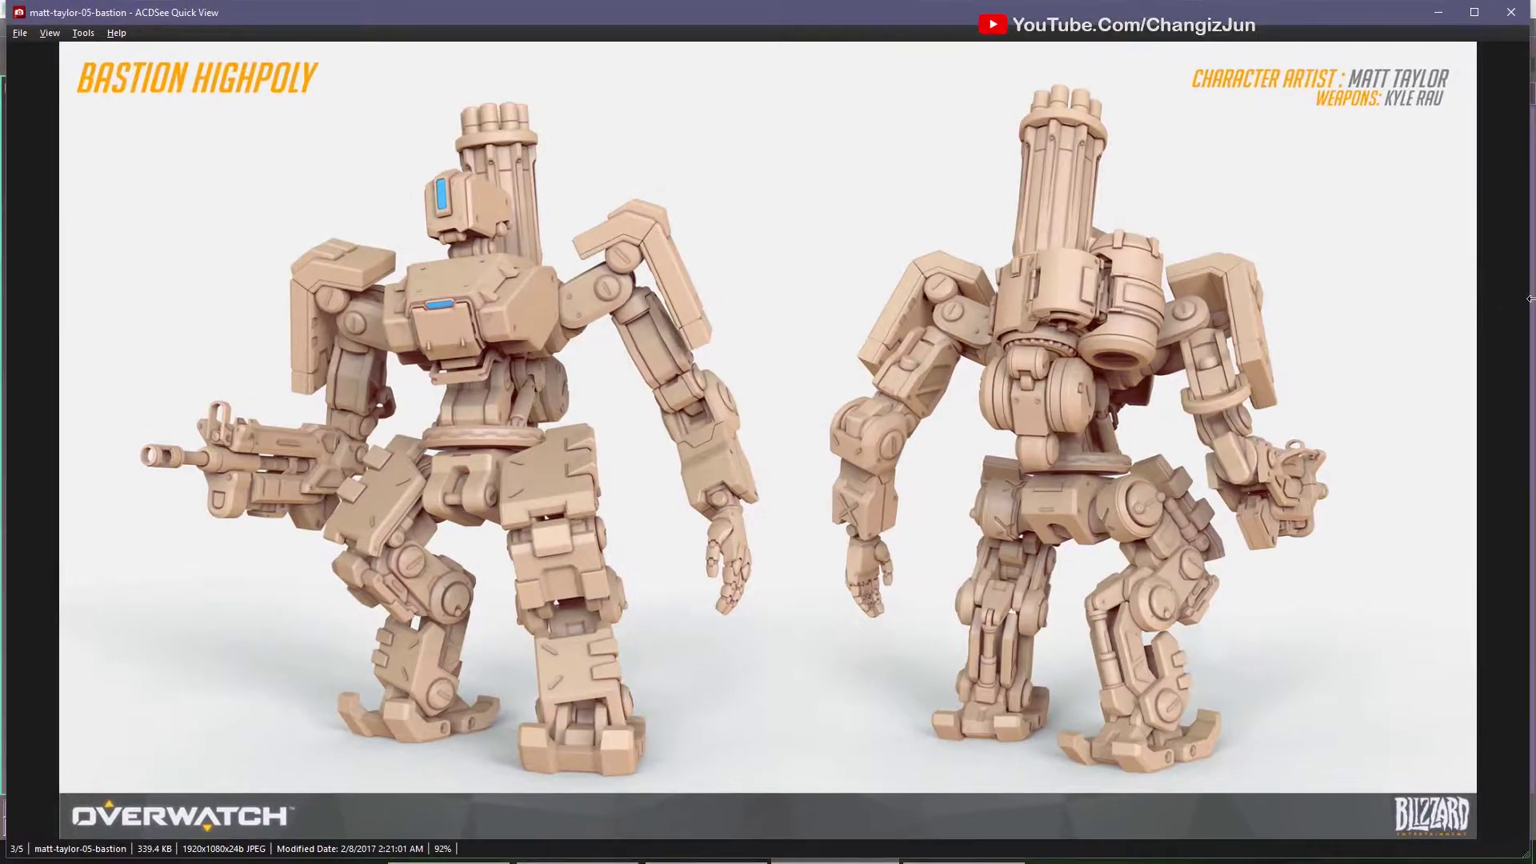
key(super+Down)
key(slash)
Shrink and reposition the ACDSee window so it frames the robot's head reference.
drag(256, 860, 256, 551)
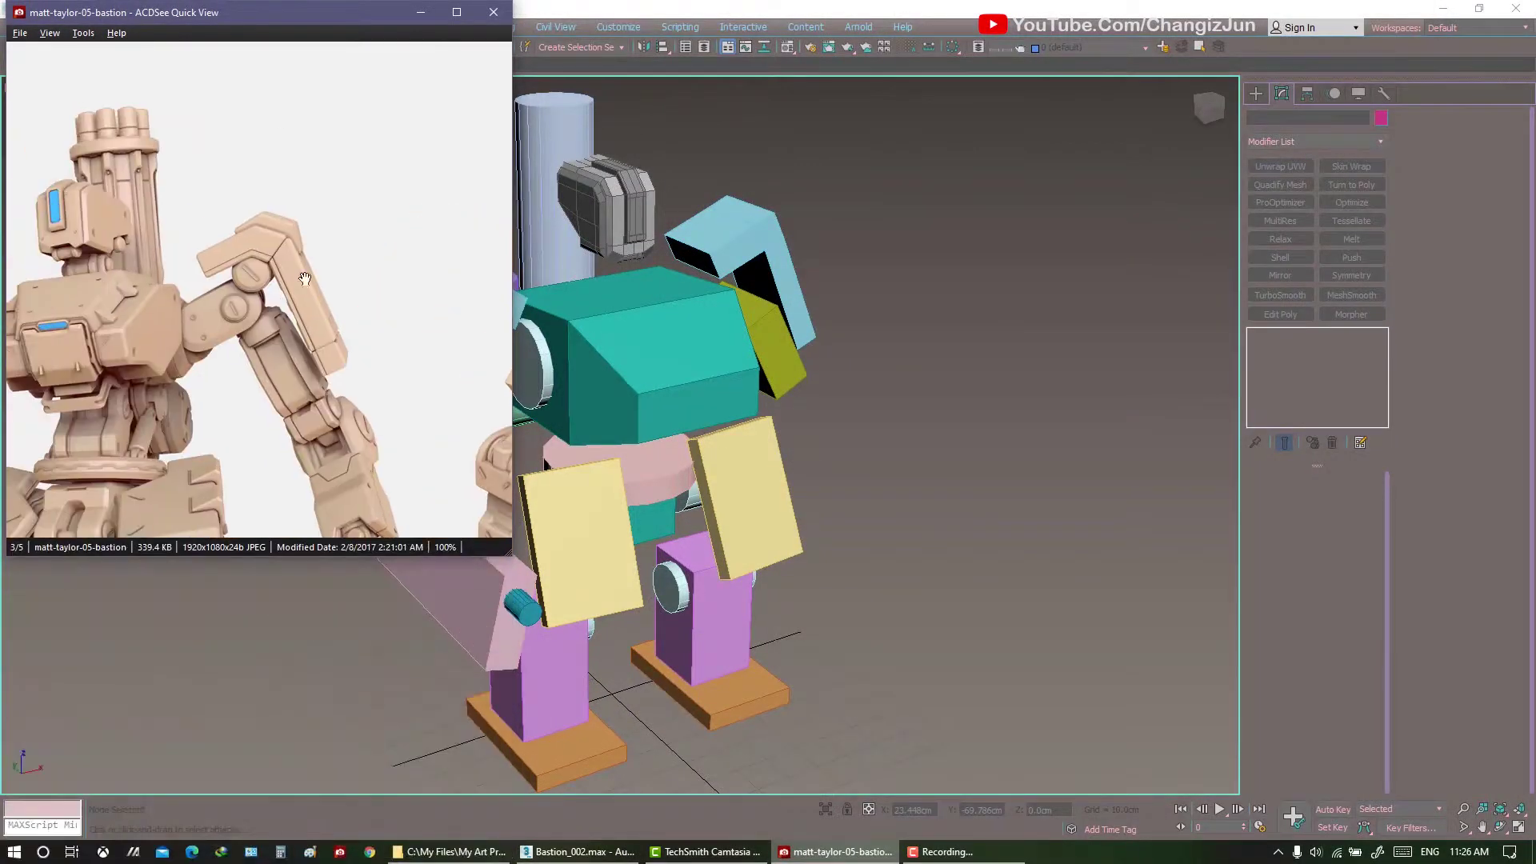
drag(256, 1, 256, 164)
drag(515, 280, 307, 280)
scroll(164, 317, up, 2)
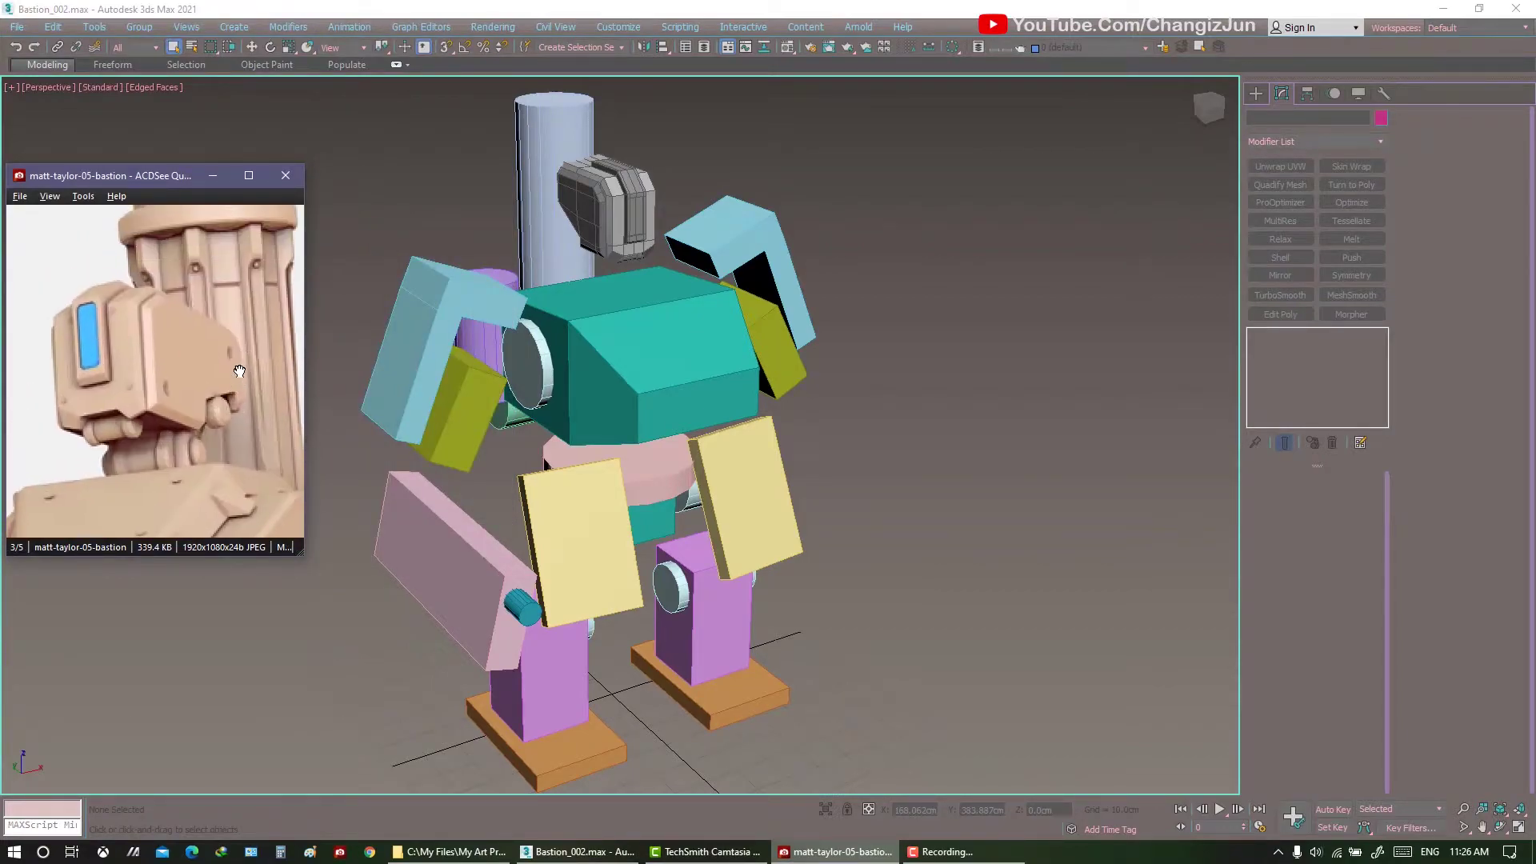
drag(182, 180, 184, 302)
drag(304, 660, 235, 582)
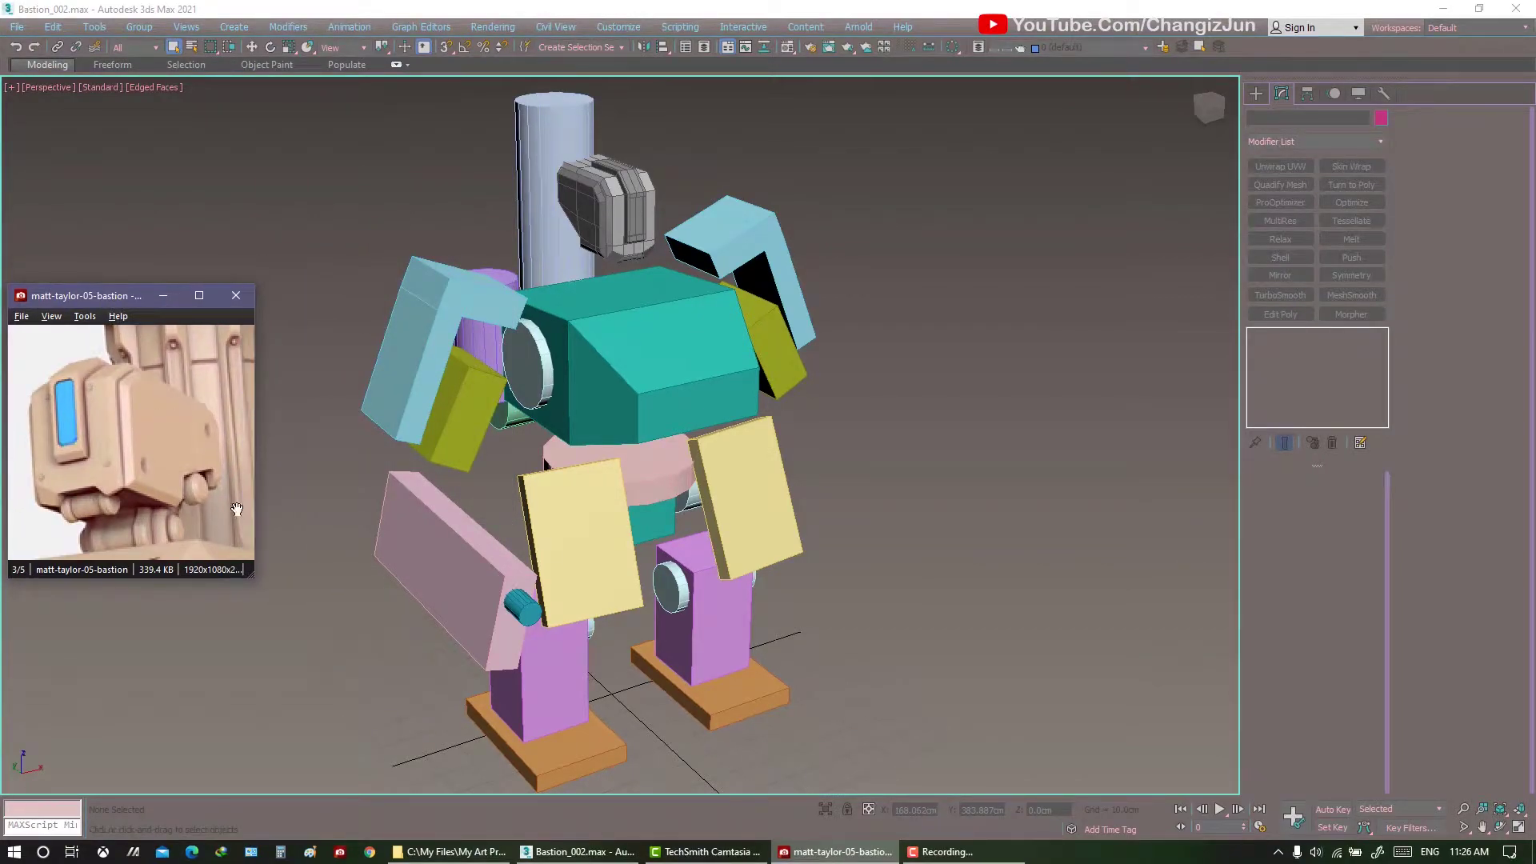
Select the head block Box014, check it in wireframe, and isolate it.
click(608, 200)
key(z)
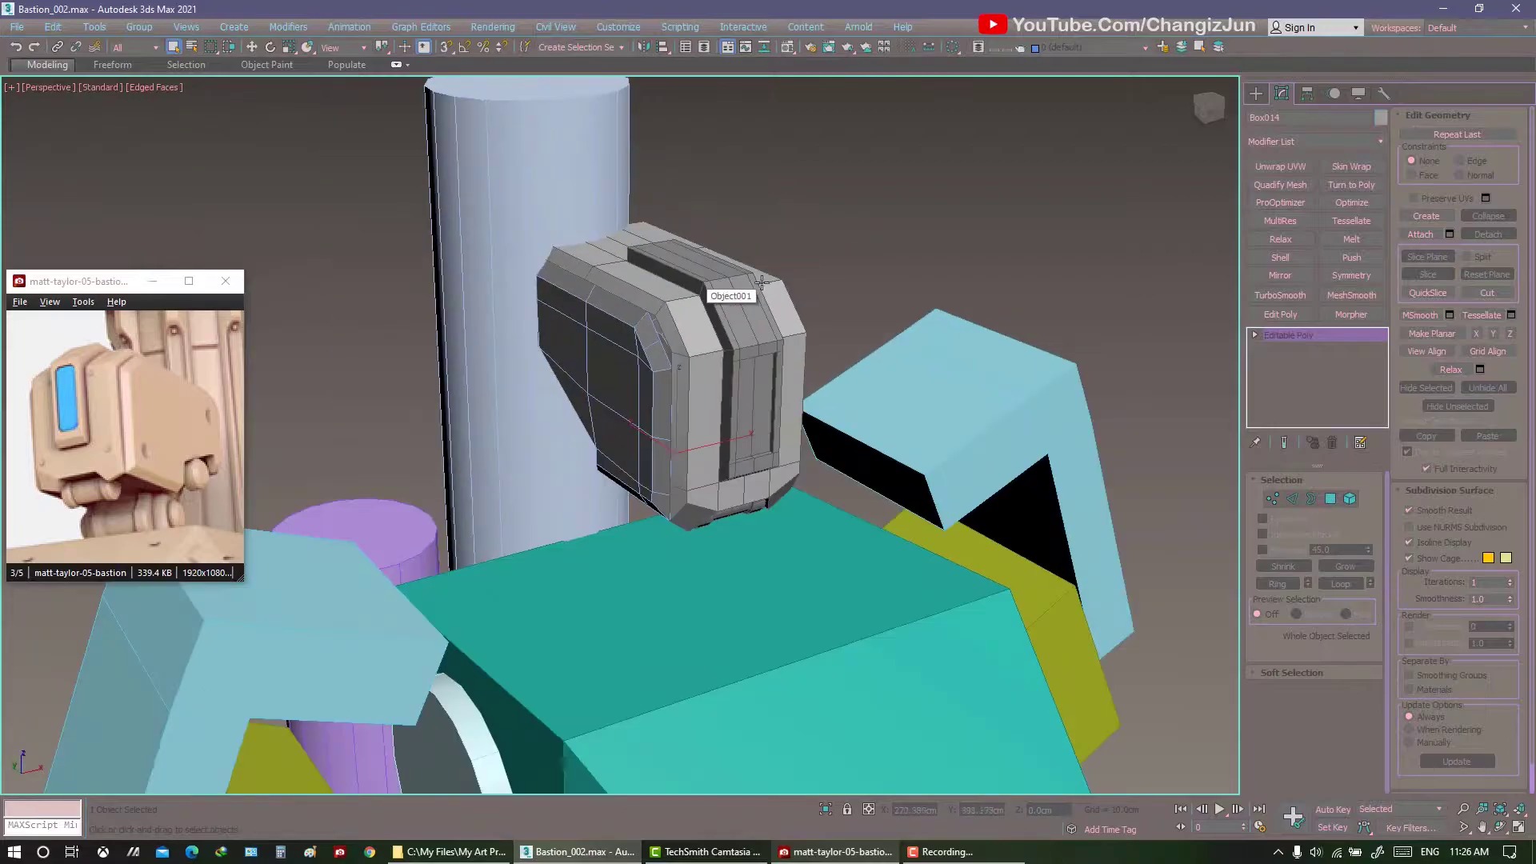
alt+middle_drag(833, 297, 811, 358)
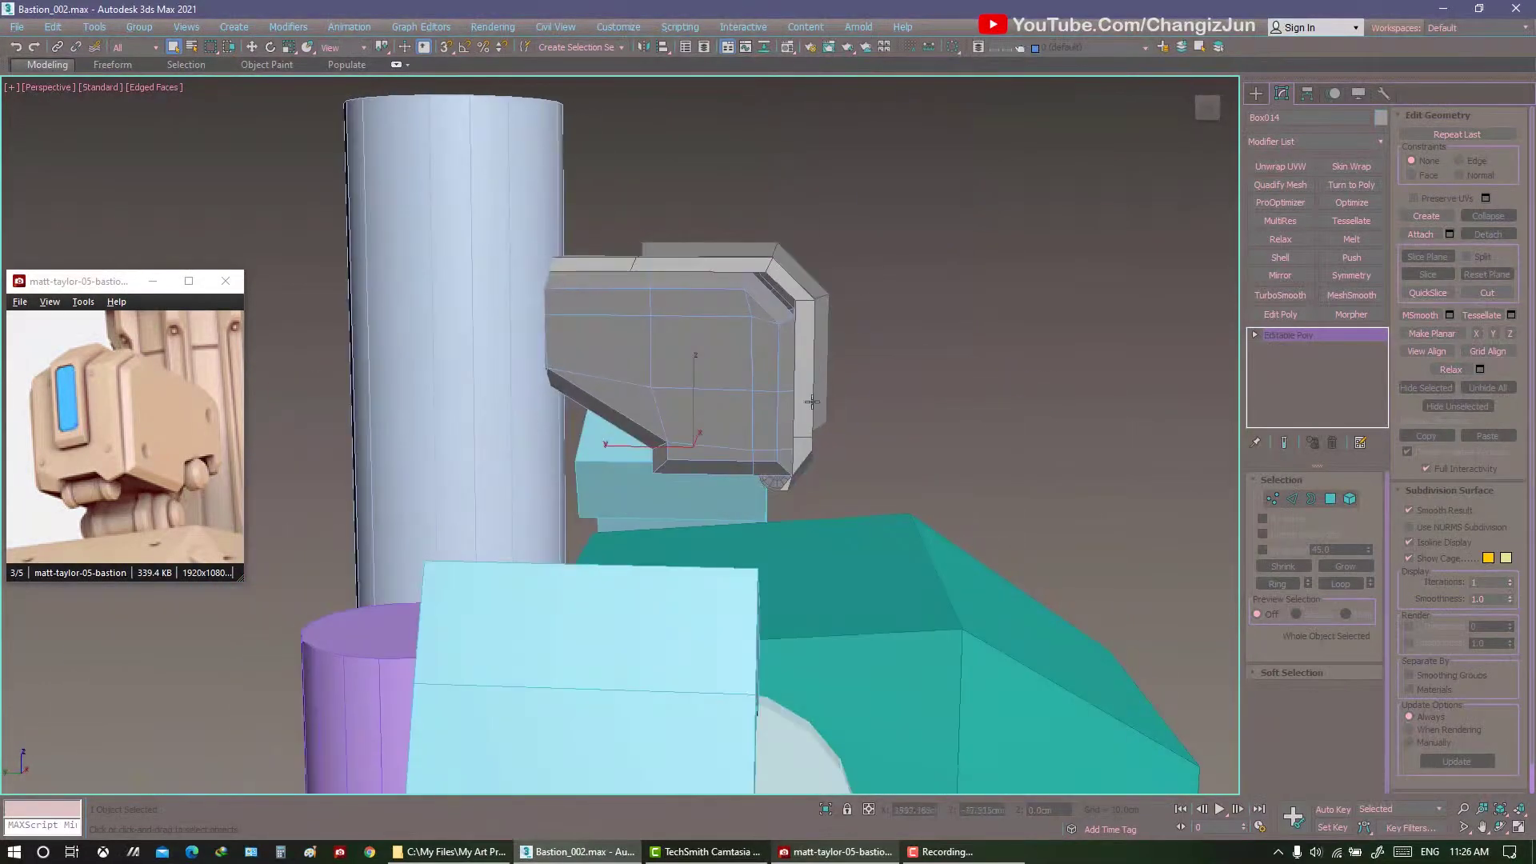
ctrl+click(811, 358)
key(F3)
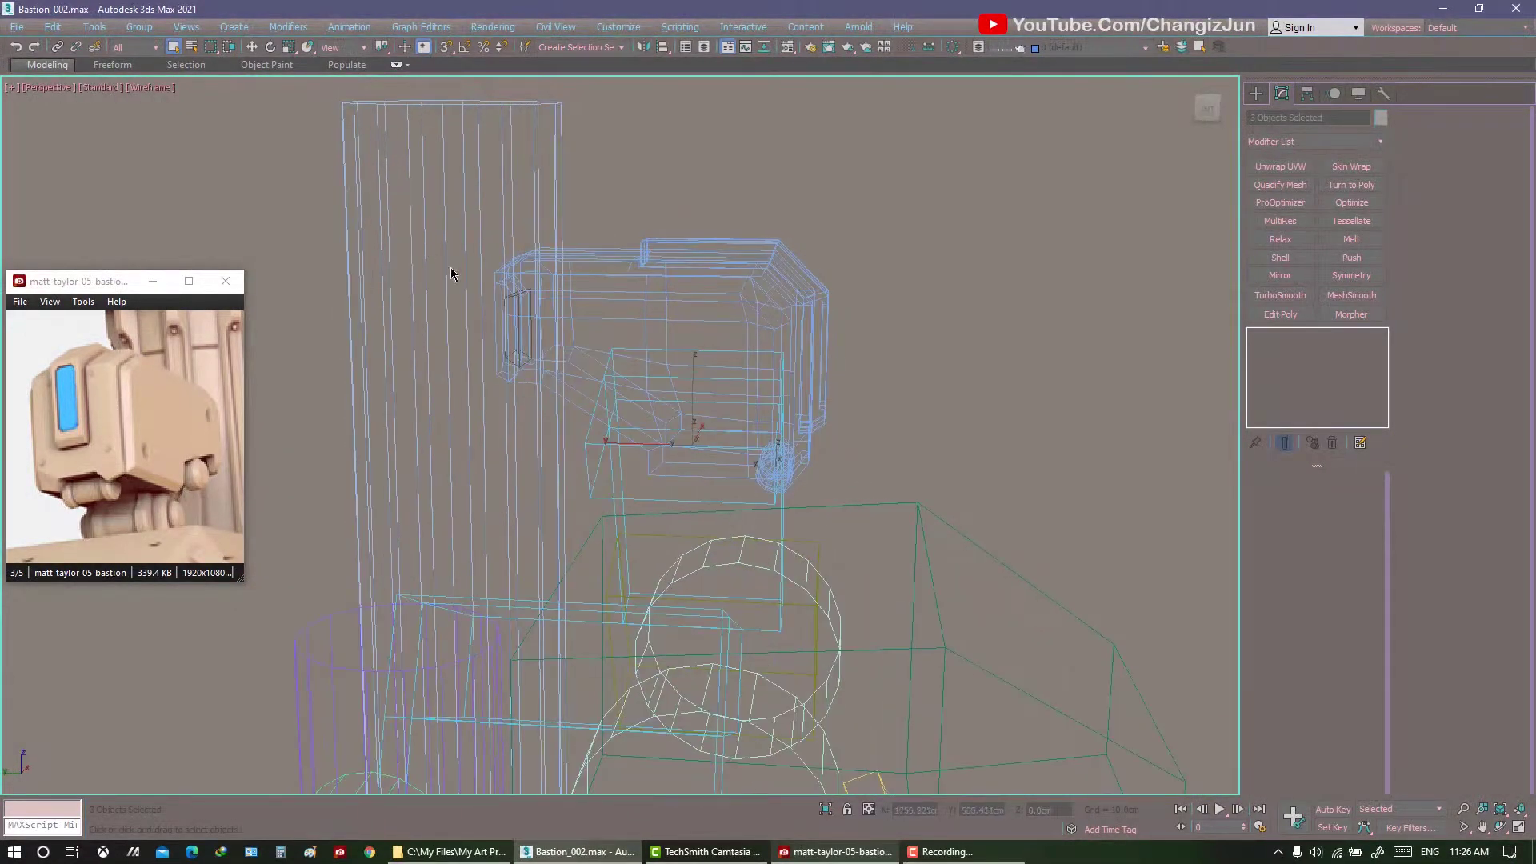
click(557, 328)
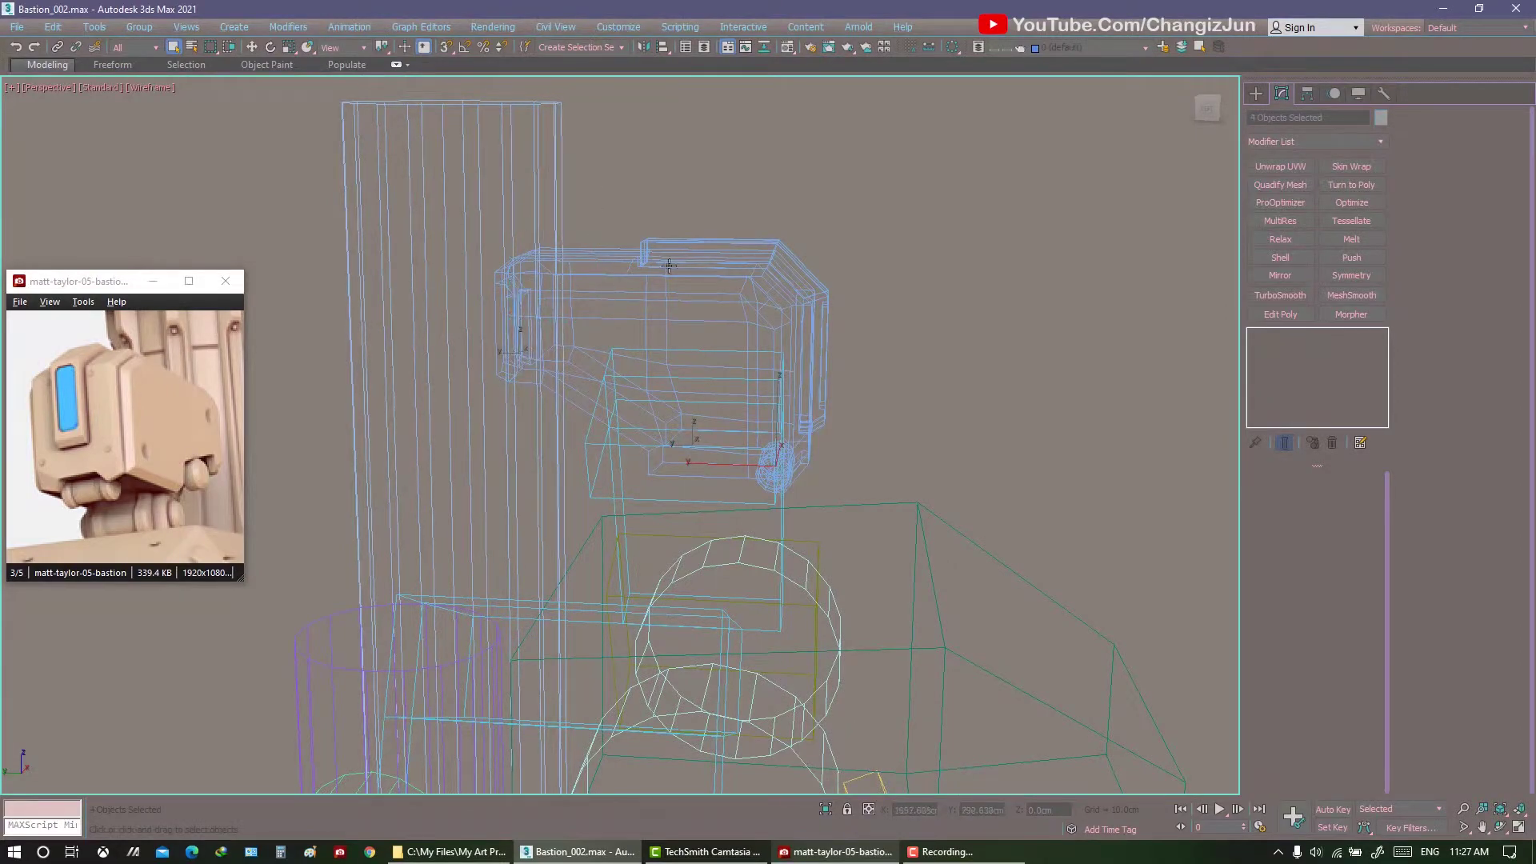
key(F3)
mouse_move(669, 265)
alt+middle_down()
mouse_move(943, 344)
mouse_move(733, 367)
alt+middle_up()
key(alt+q)
click(733, 367)
Move the head block's two corner vertices in the maximized Left view.
key(1)
key(alt+w)
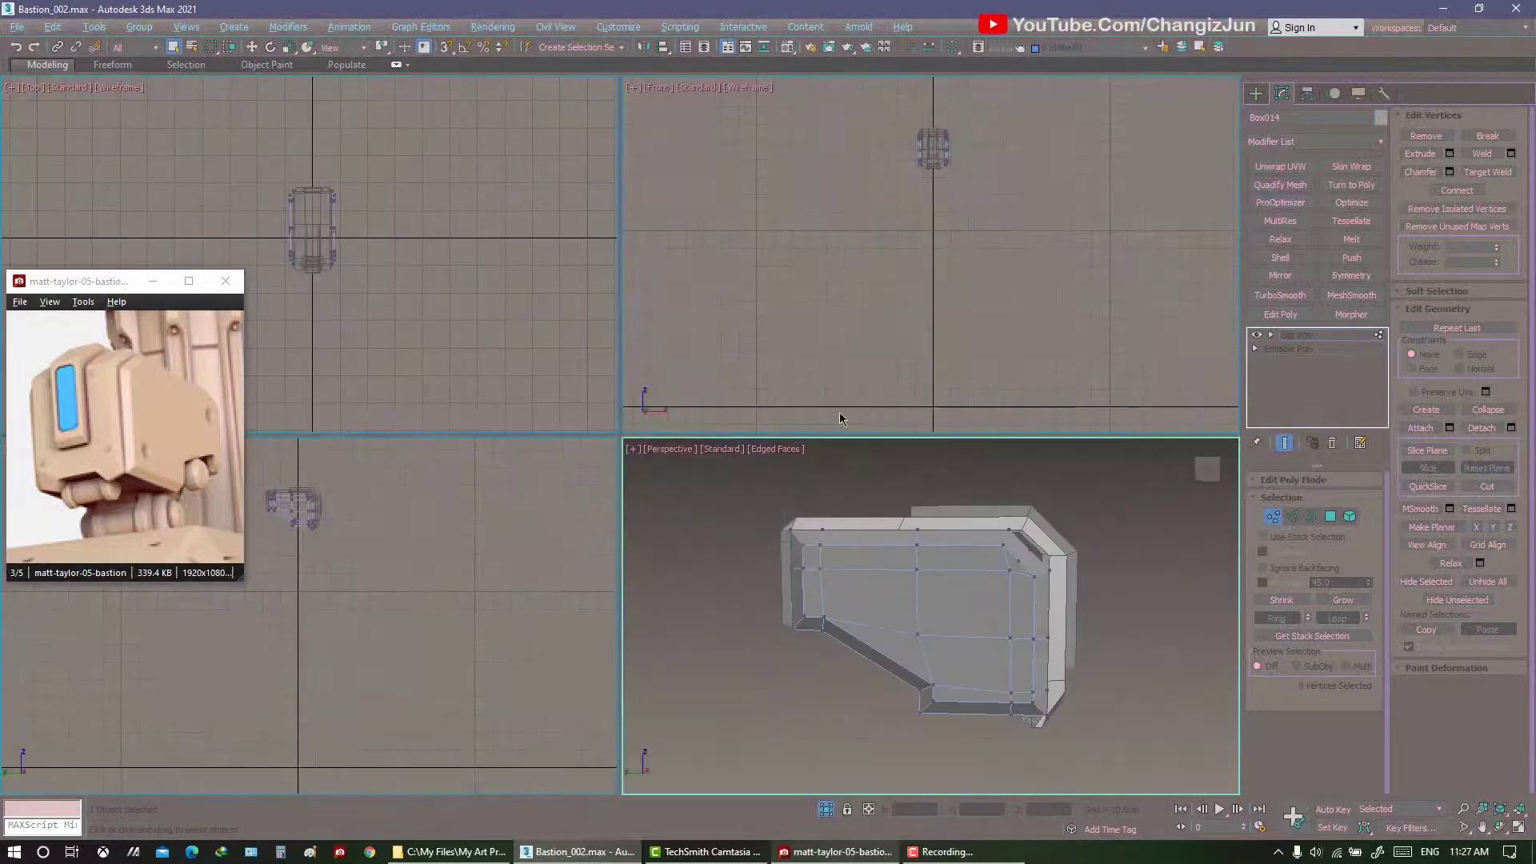
click(507, 600)
key(z)
key(alt+w)
scroll(888, 230, up, 3)
drag(688, 336, 760, 400)
key(w)
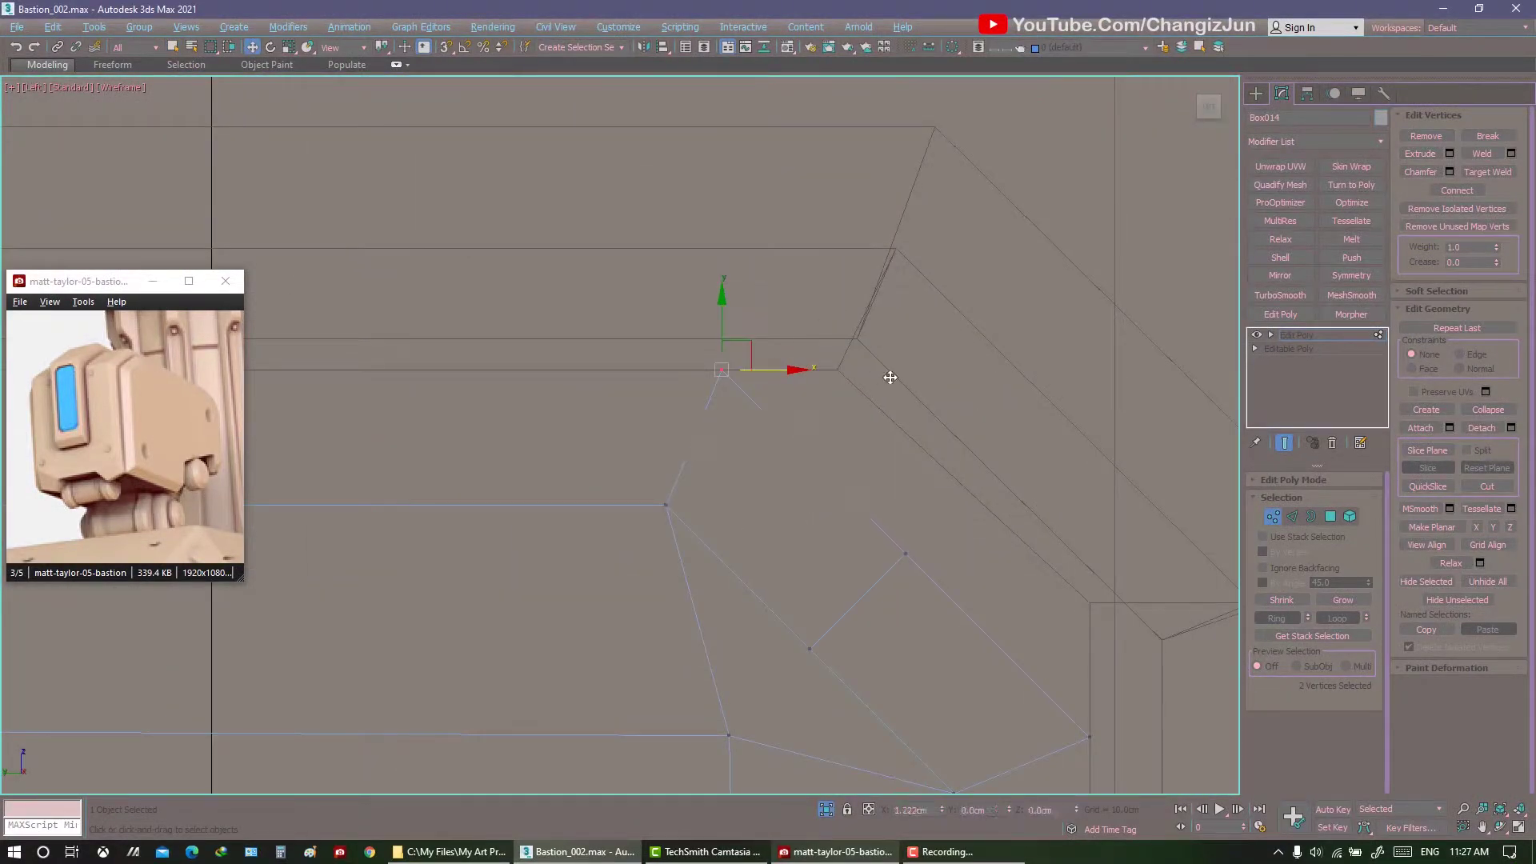
scroll(889, 377, down, 4)
scroll(833, 424, up, 2)
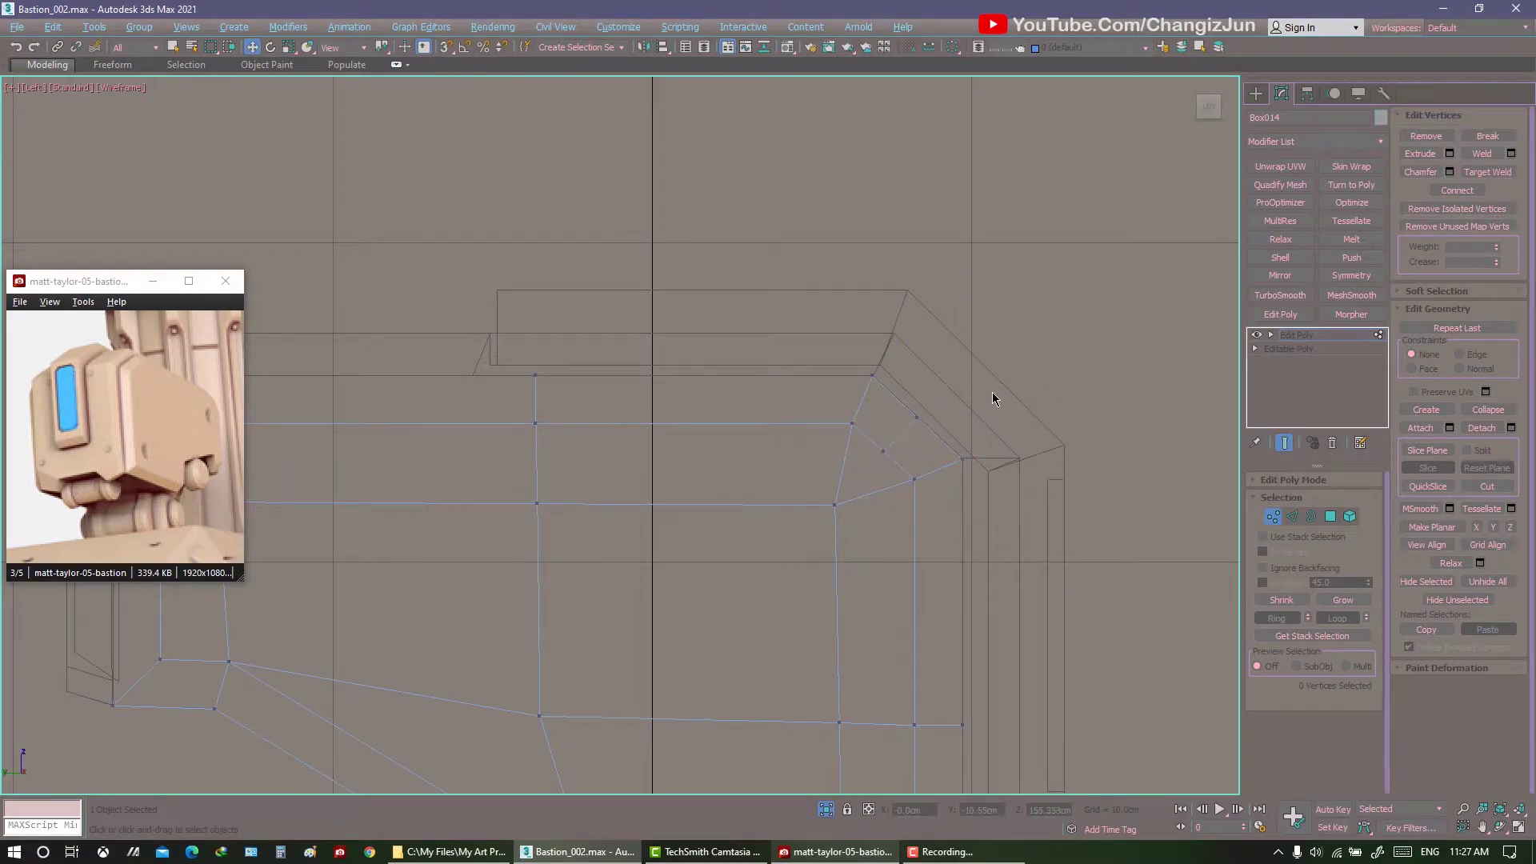
key(alt+w)
key(q)
Adjust the band strip Object001's vertices, then select the panel's lower border edges.
click(1117, 512)
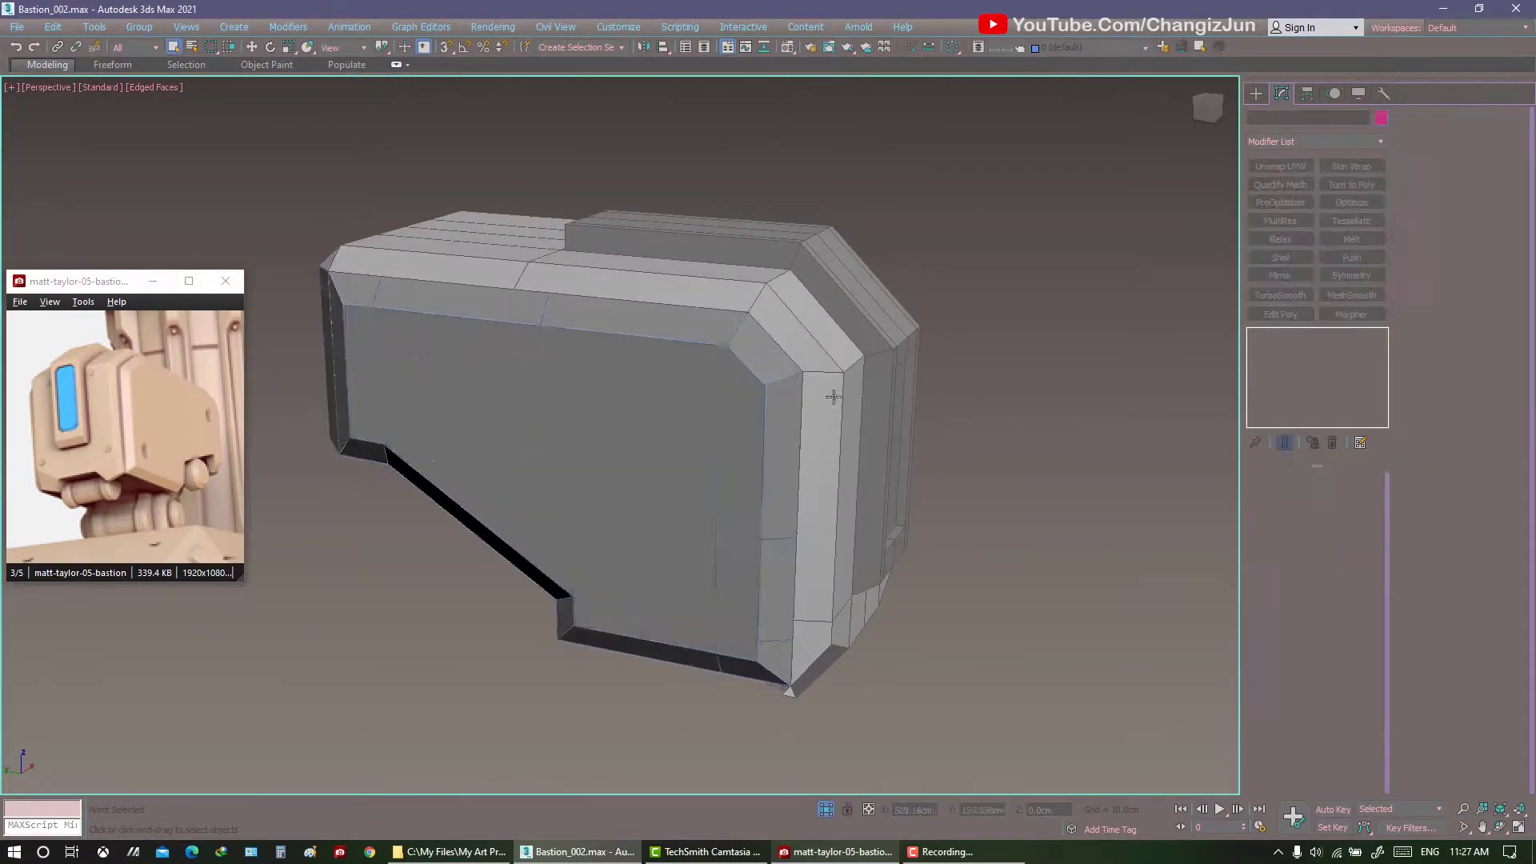
mouse_move(832, 397)
alt+middle_down()
mouse_move(856, 377)
mouse_move(919, 378)
mouse_move(720, 350)
mouse_move(666, 380)
mouse_move(809, 373)
alt+middle_up()
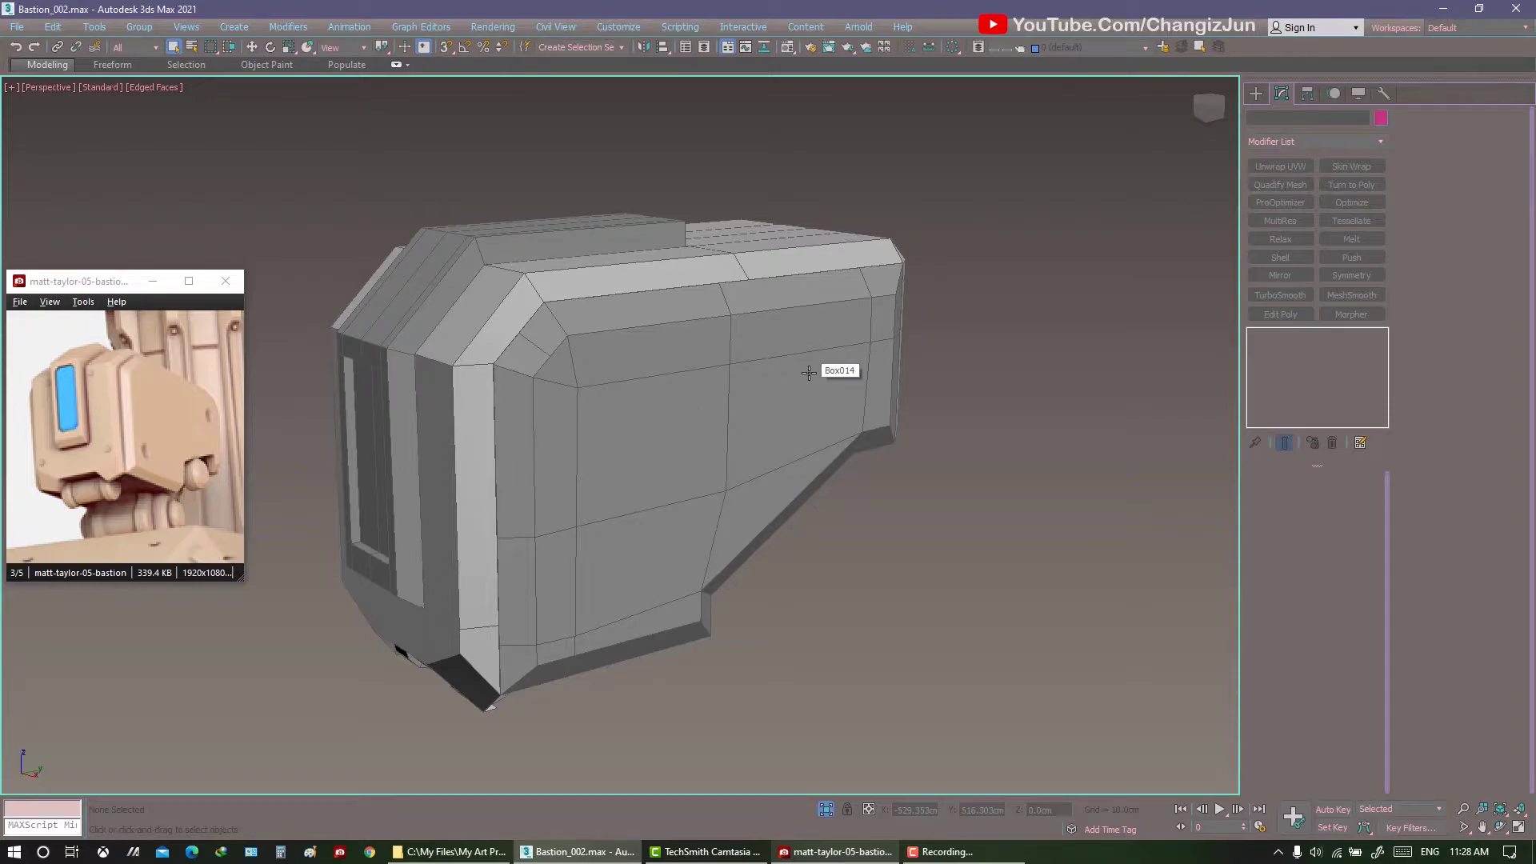
mouse_move(808, 373)
alt+middle_down()
mouse_move(679, 285)
mouse_move(769, 300)
mouse_move(759, 314)
mouse_move(952, 333)
alt+middle_up()
click(784, 360)
key(l)
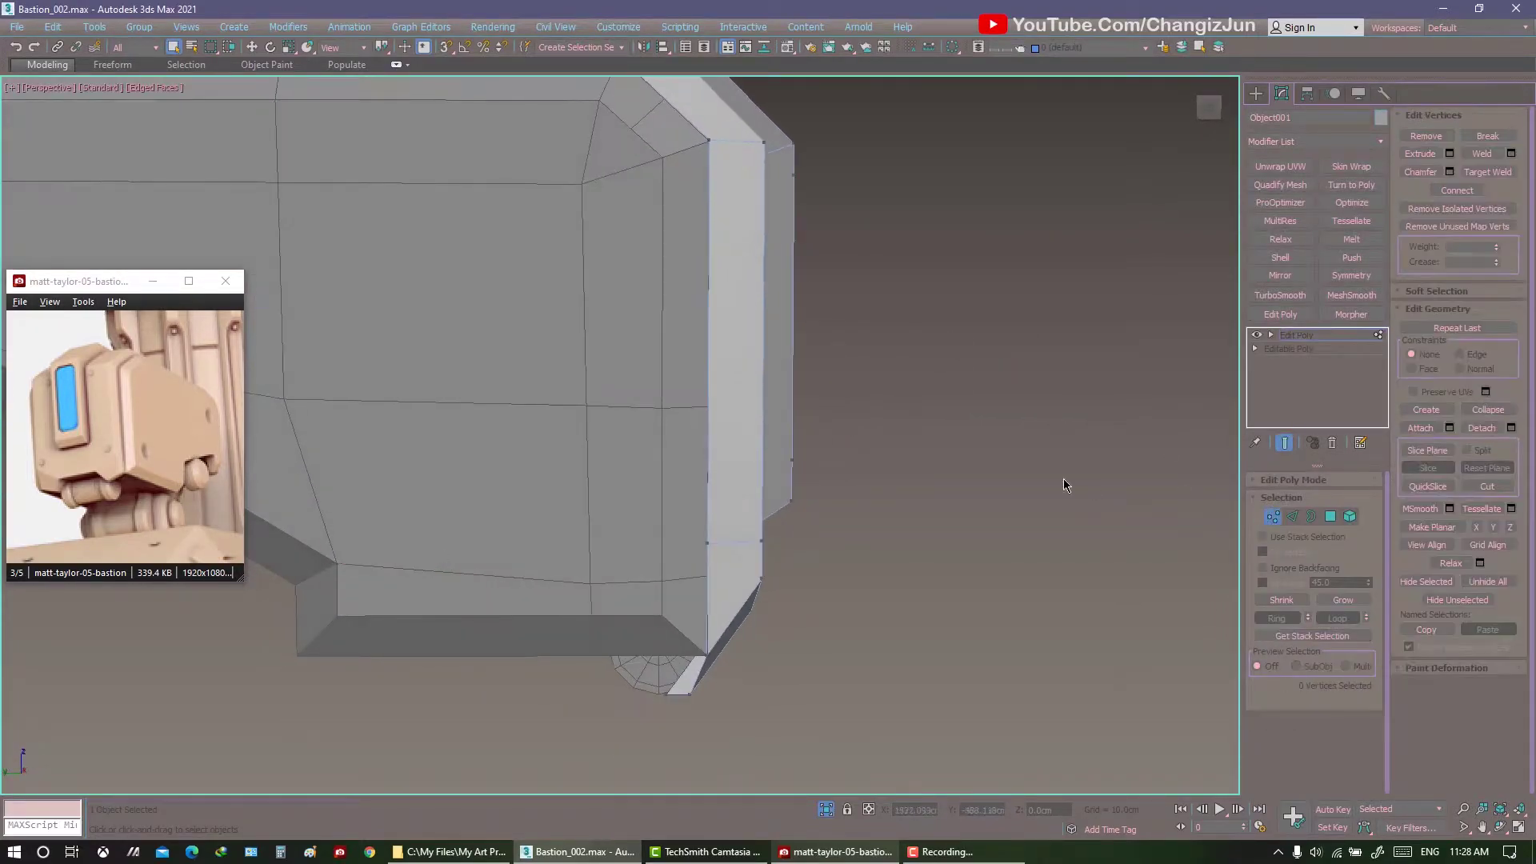
key(F3)
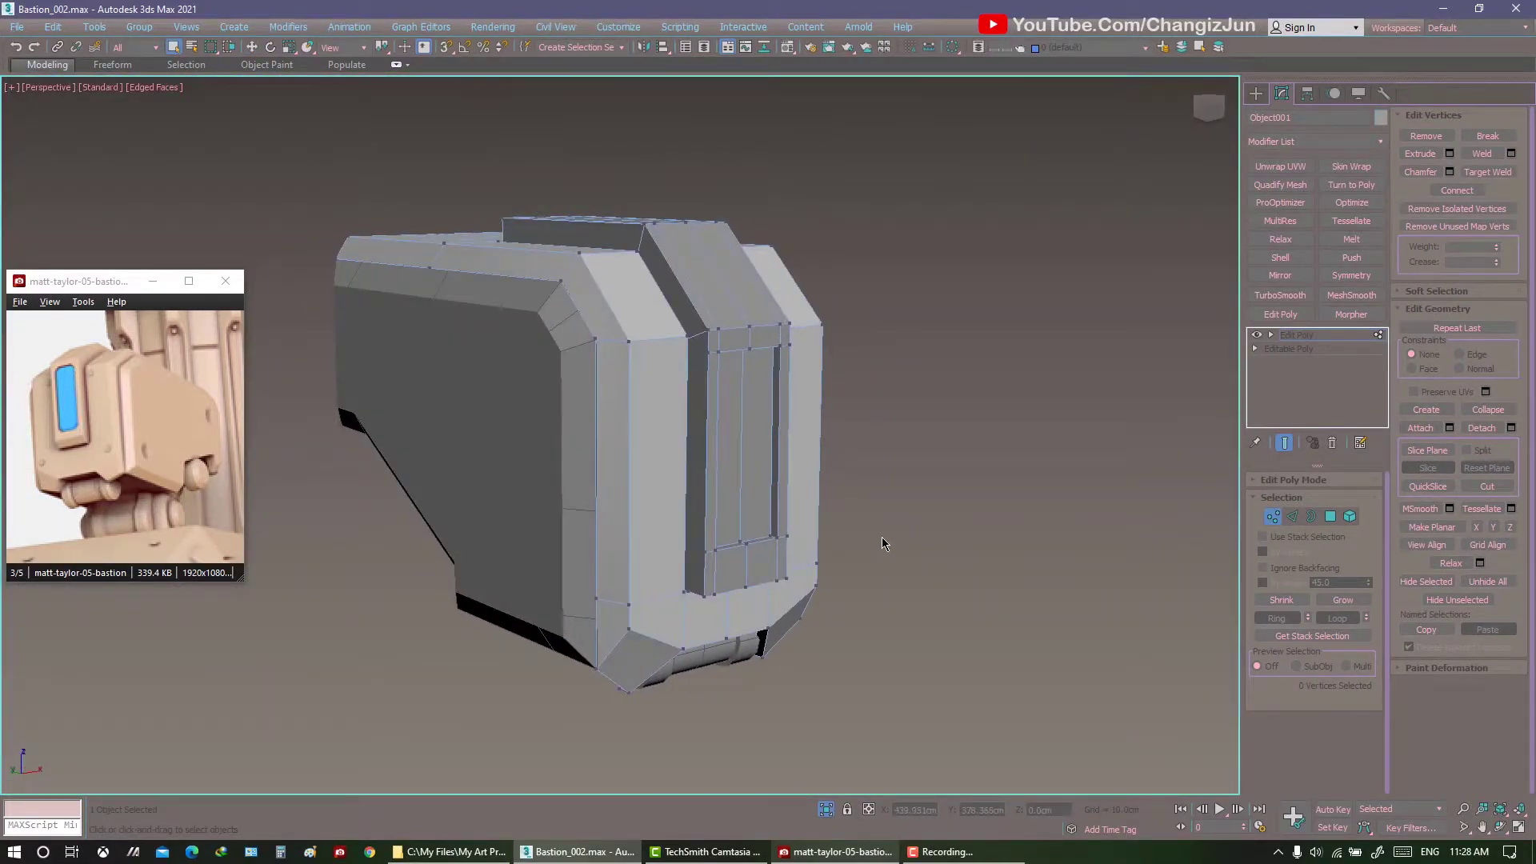
key(2)
alt+middle_drag(883, 544, 833, 521)
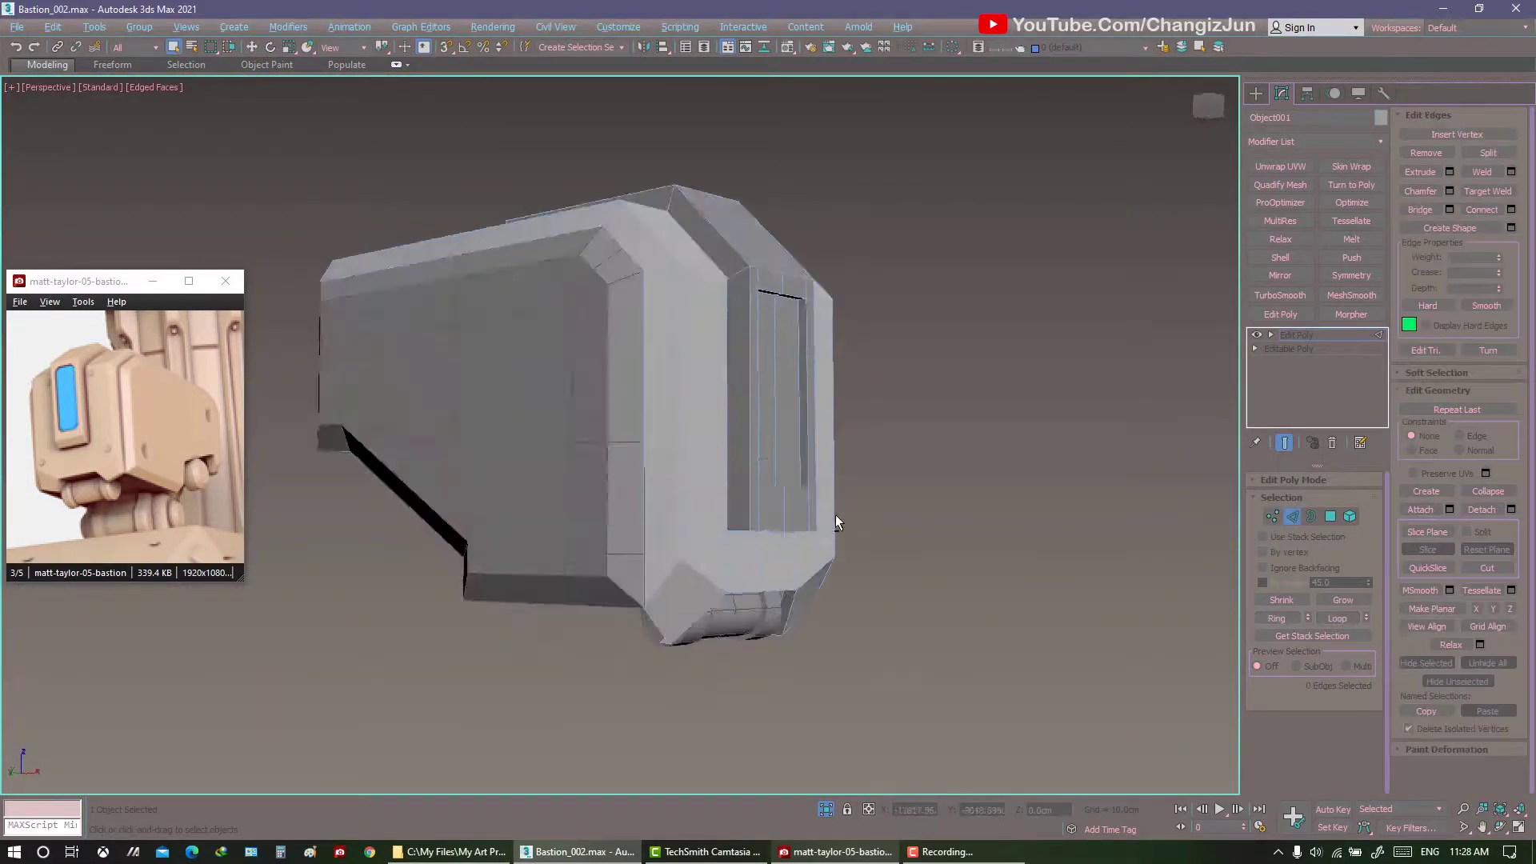
scroll(832, 521, up, 5)
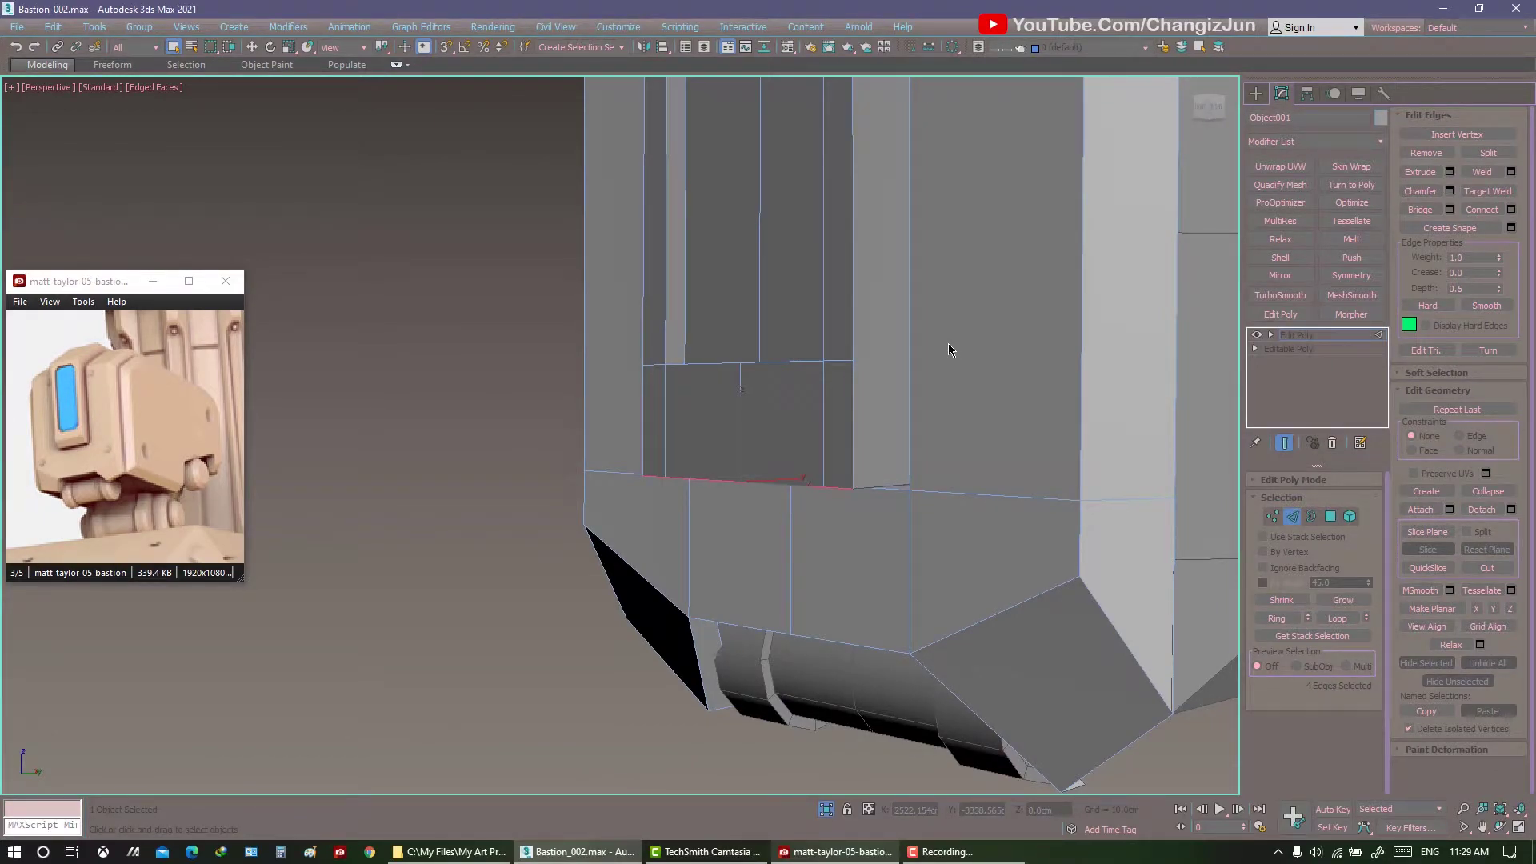
Chamfer the frame's selected corner edges by 1.5cm.
mouse_move(948, 349)
alt+middle_down()
mouse_move(836, 396)
mouse_move(785, 448)
mouse_move(660, 512)
alt+middle_up()
right_click(660, 512)
click(662, 563)
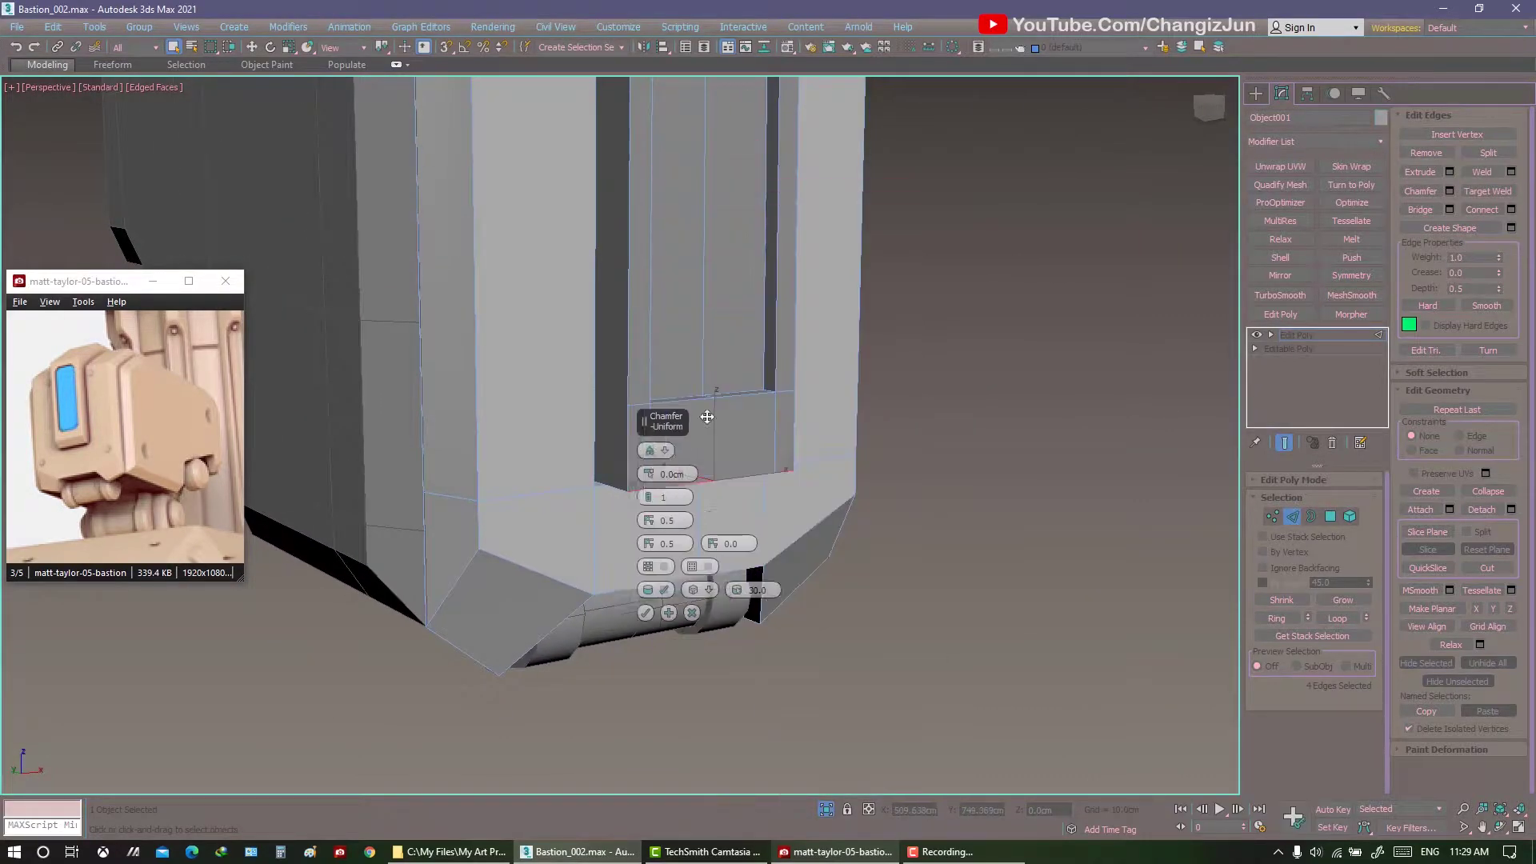
alt+middle_drag(854, 352, 895, 360)
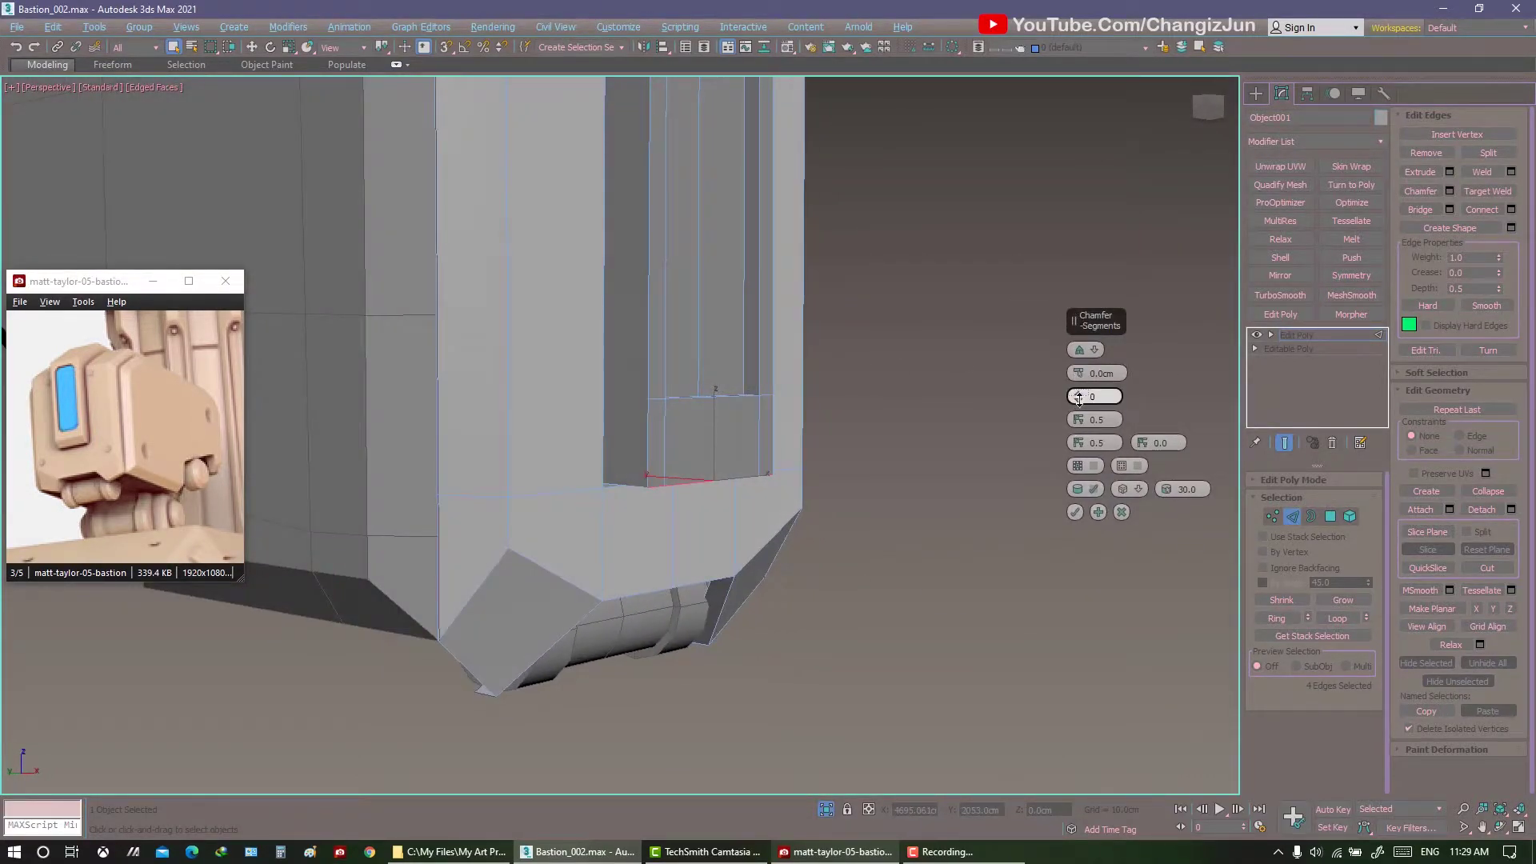
drag(1081, 378, 1082, 368)
alt+middle_drag(1082, 379, 860, 387)
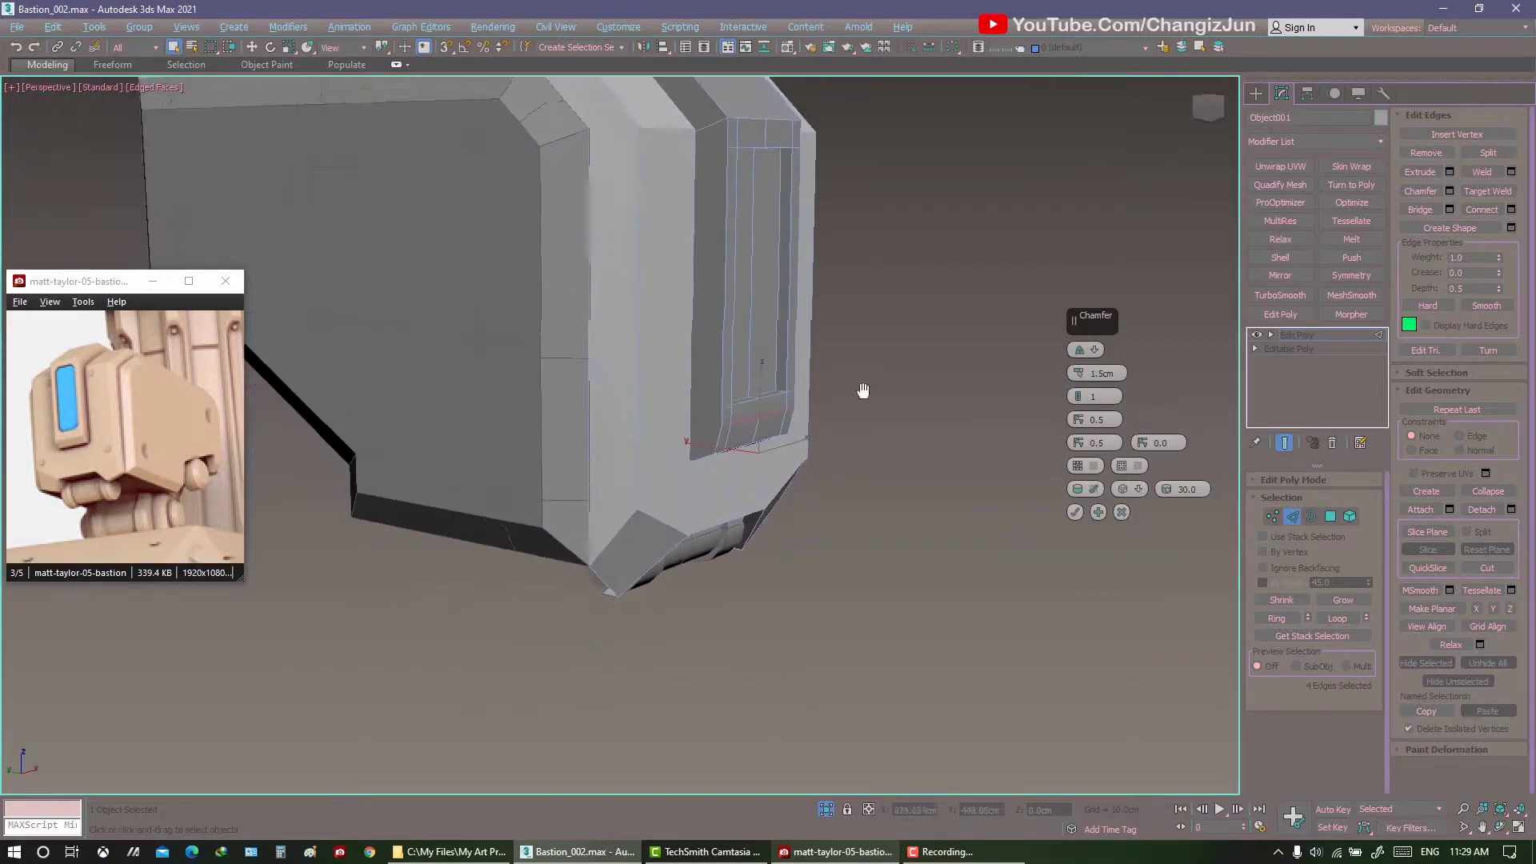
click(1079, 350)
click(1111, 372)
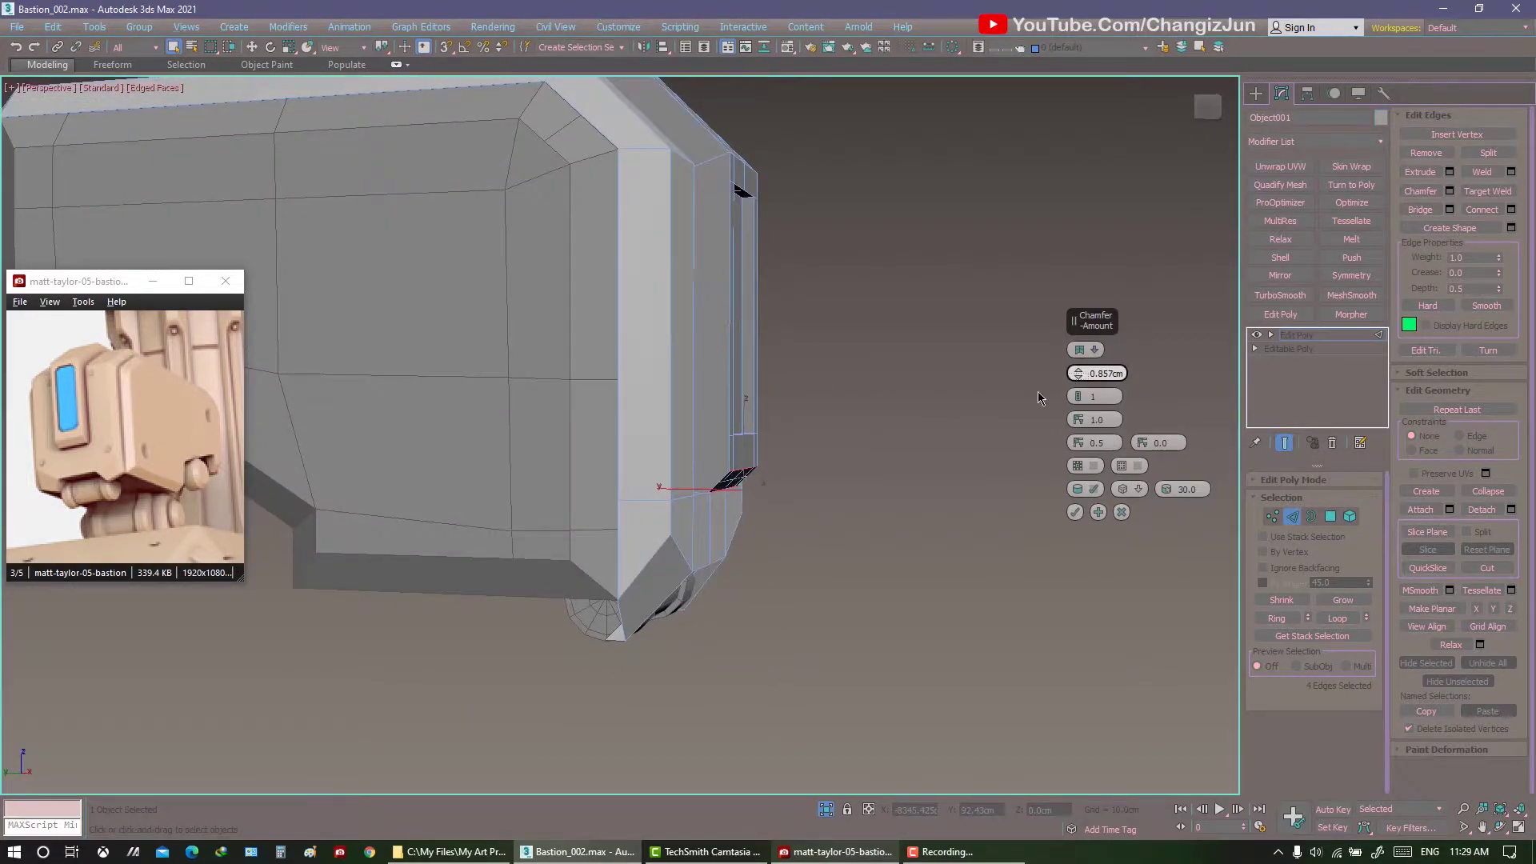
mouse_move(1037, 397)
alt+middle_down()
mouse_move(870, 418)
mouse_move(557, 415)
mouse_move(586, 397)
mouse_move(686, 414)
mouse_move(599, 515)
alt+middle_up()
click(871, 418)
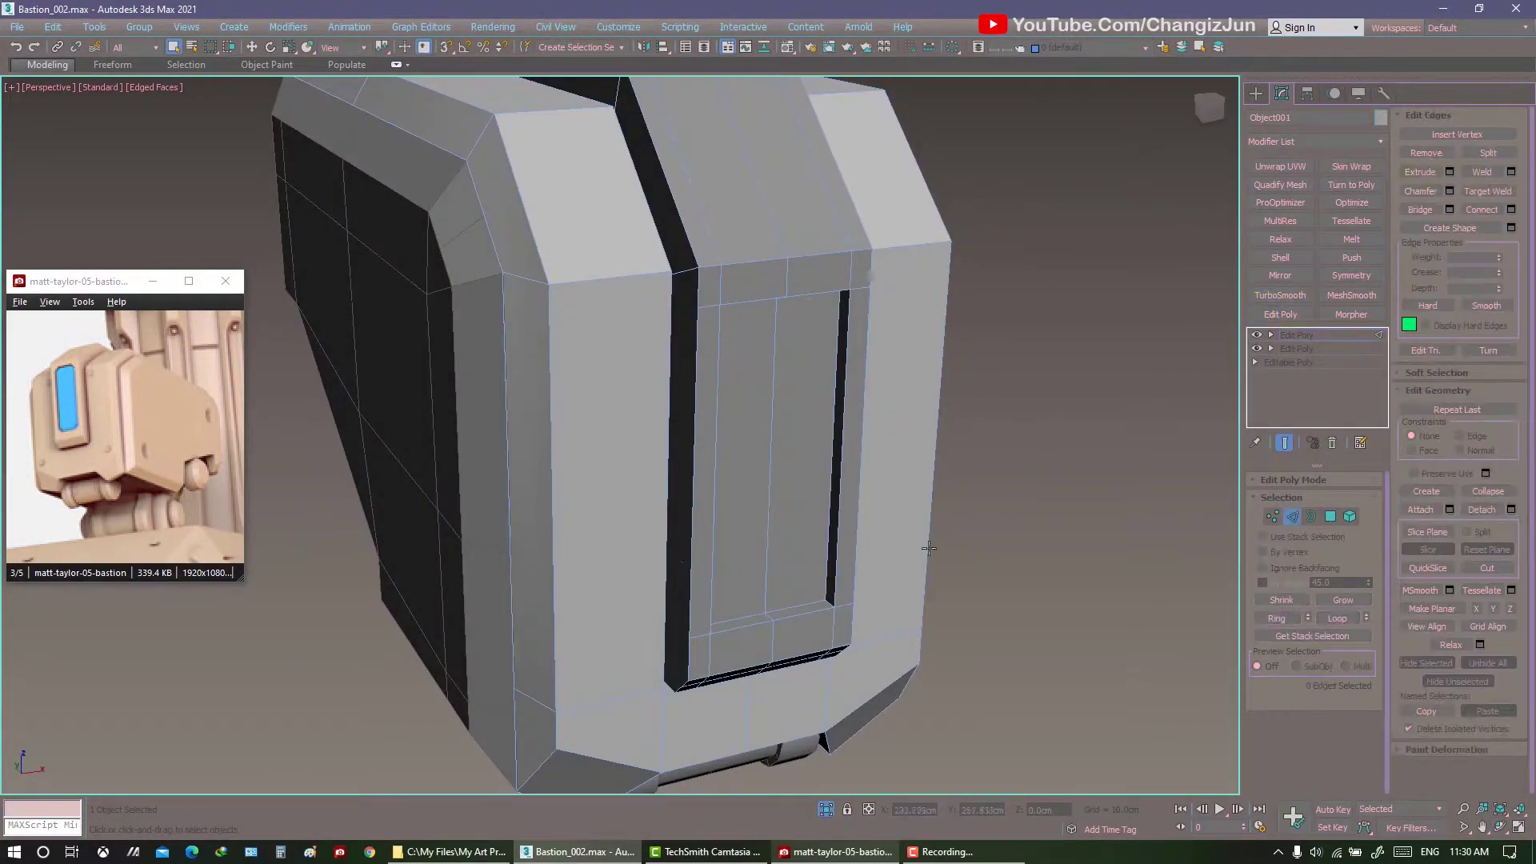
Select the edge loop around the panel and chamfer it by about 0.5cm.
mouse_move(860, 590)
alt+middle_down()
mouse_move(704, 395)
mouse_move(730, 377)
mouse_move(744, 425)
alt+middle_up()
double_click(703, 394)
right_click(744, 424)
click(651, 565)
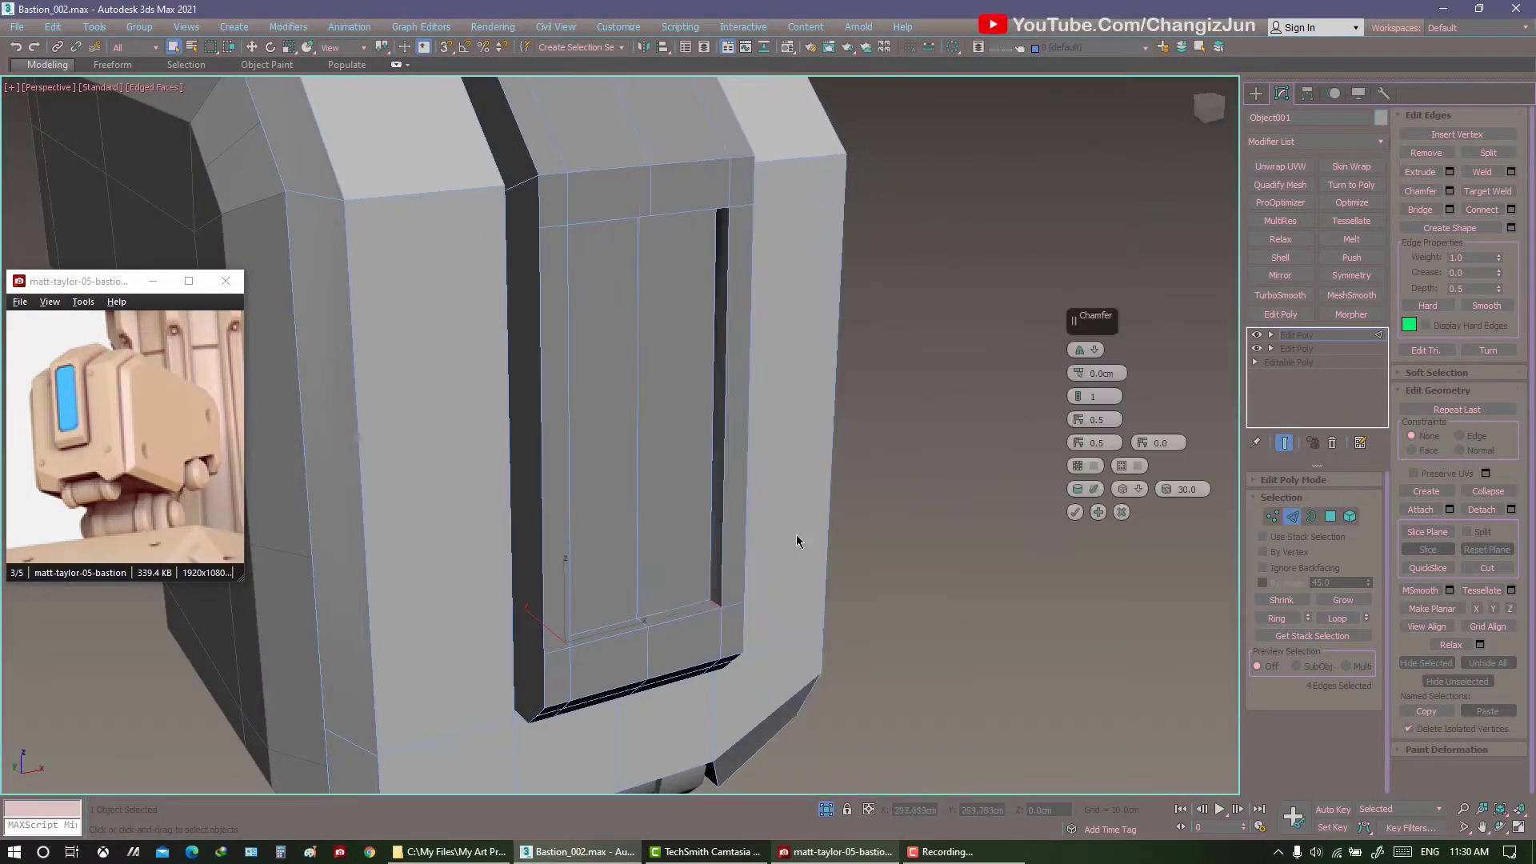
click(1081, 316)
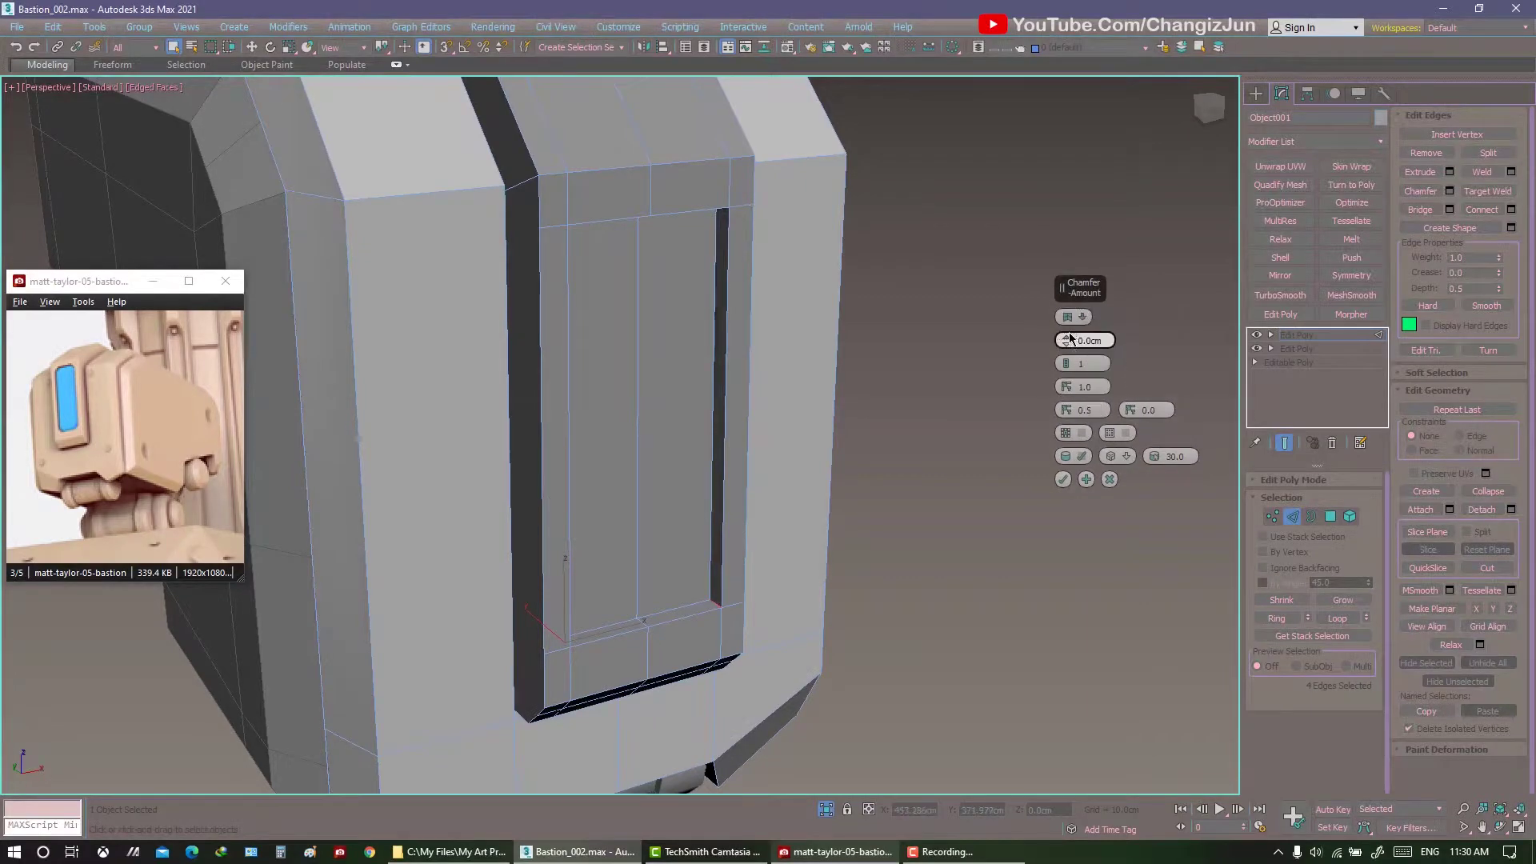
alt+middle_drag(1032, 358, 992, 380)
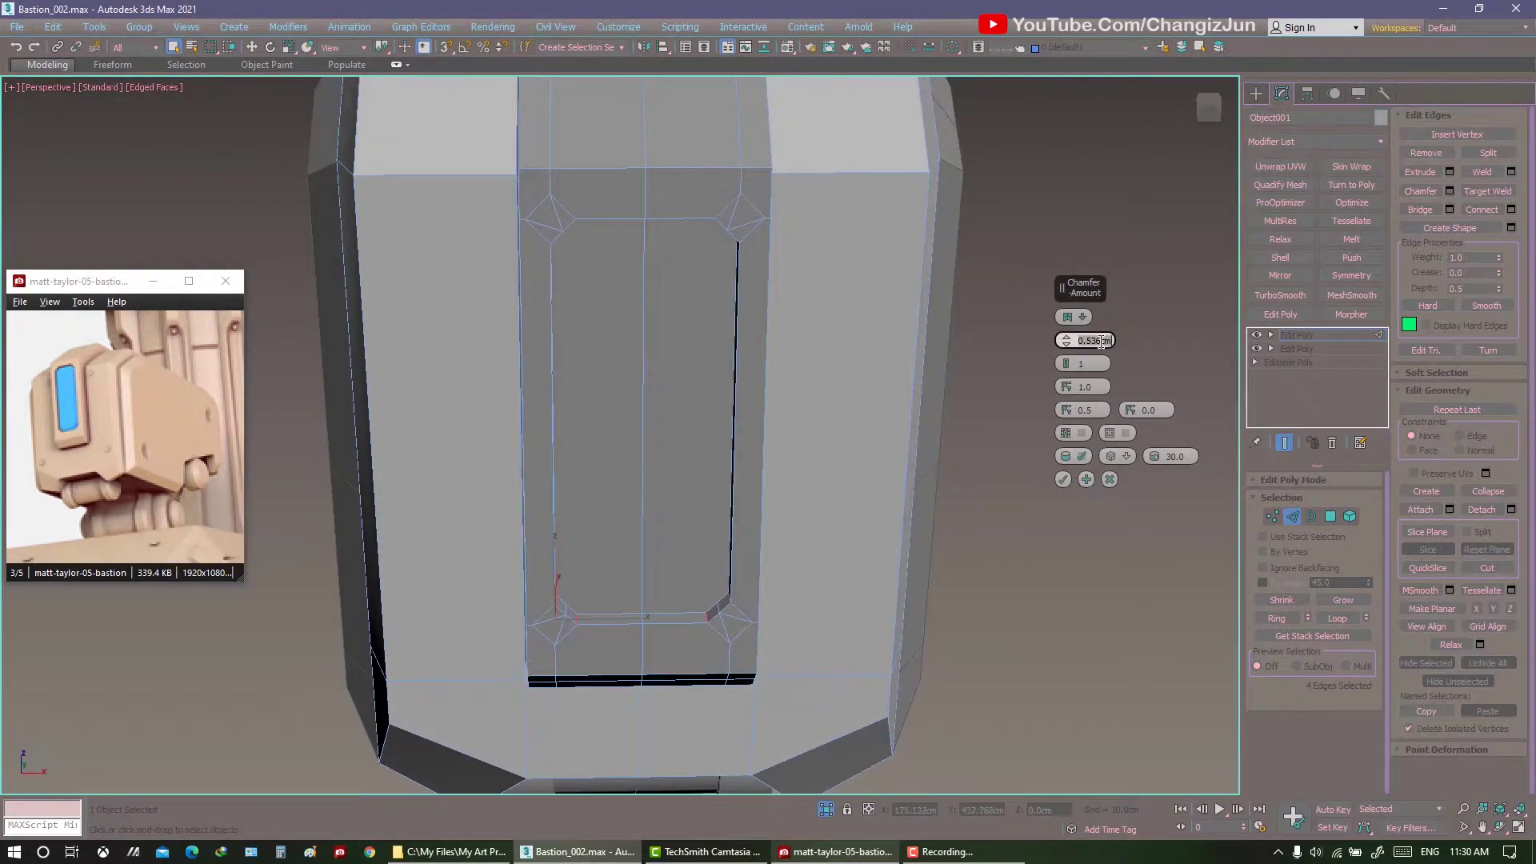
click(1063, 479)
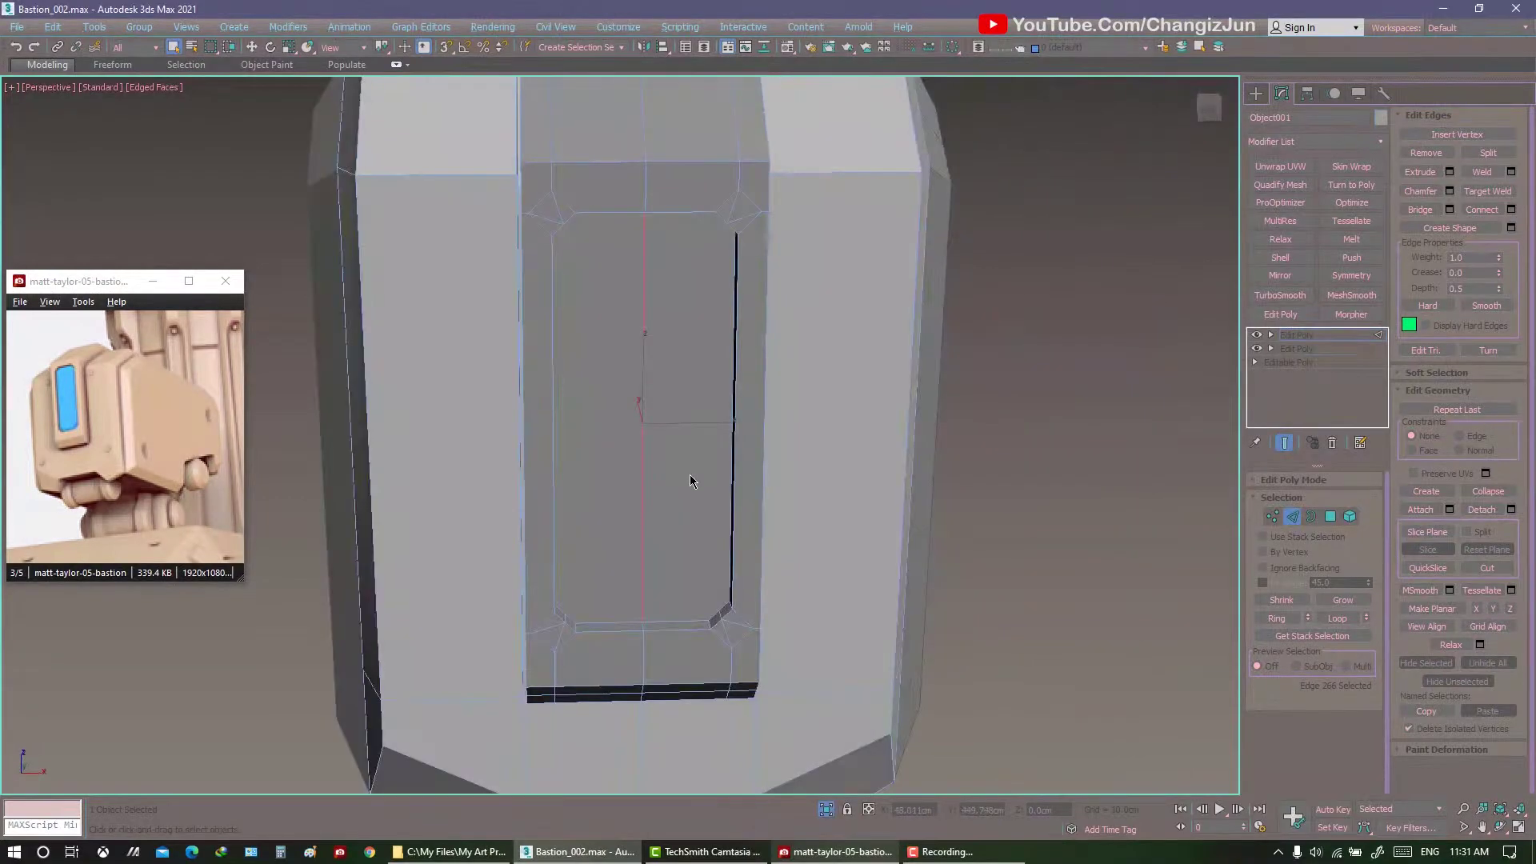
Inspect the chamfered panel corner from several angles, then view the whole object.
scroll(704, 520, up, 4)
ctrl+click(751, 646)
scroll(739, 646, up, 2)
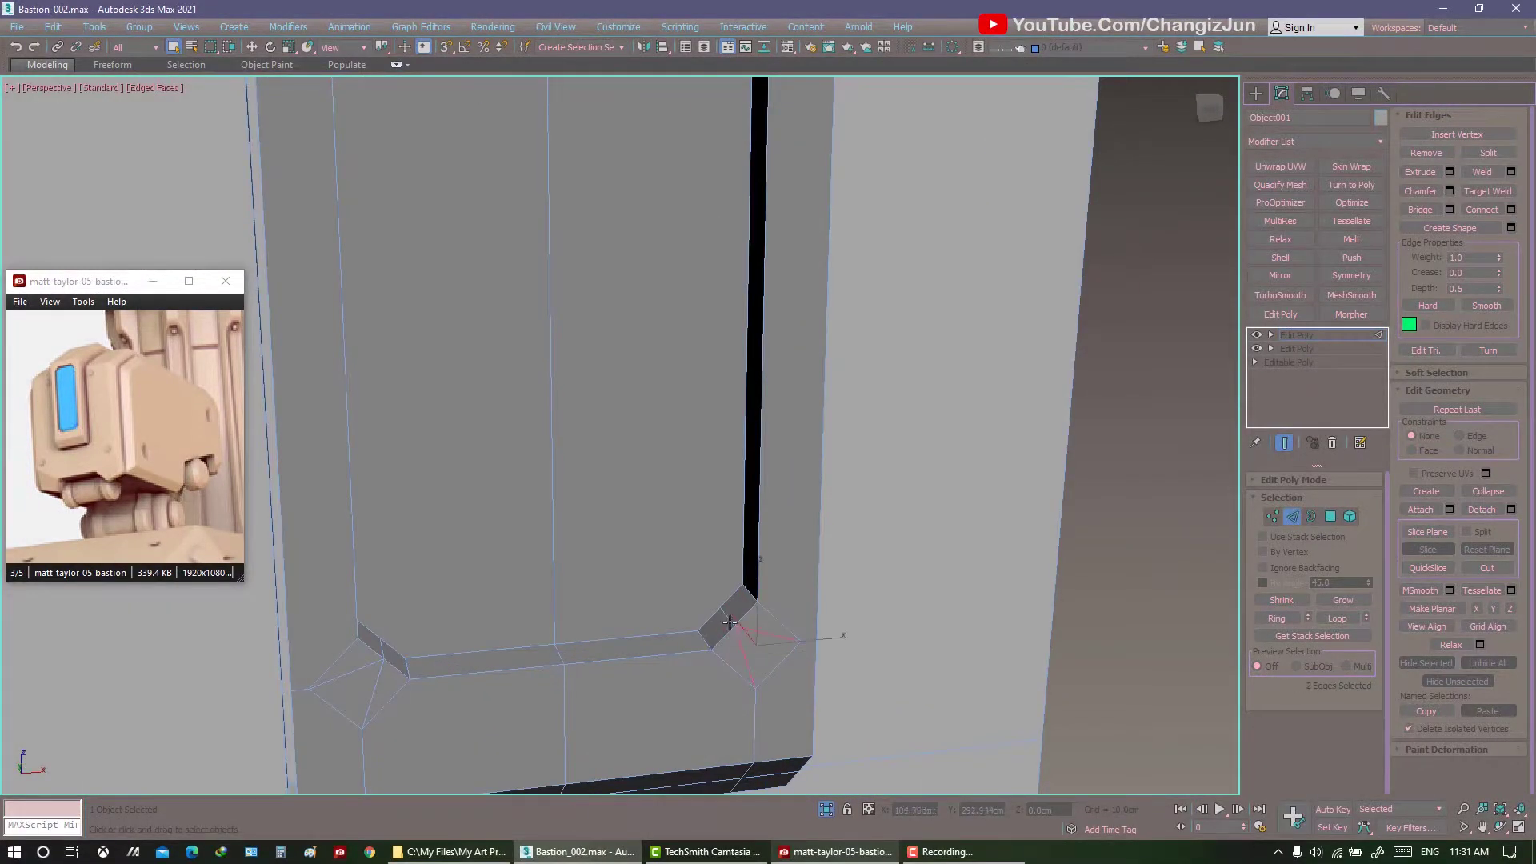
scroll(792, 639, down, 3)
alt+middle_drag(791, 639, 463, 557)
click(464, 558)
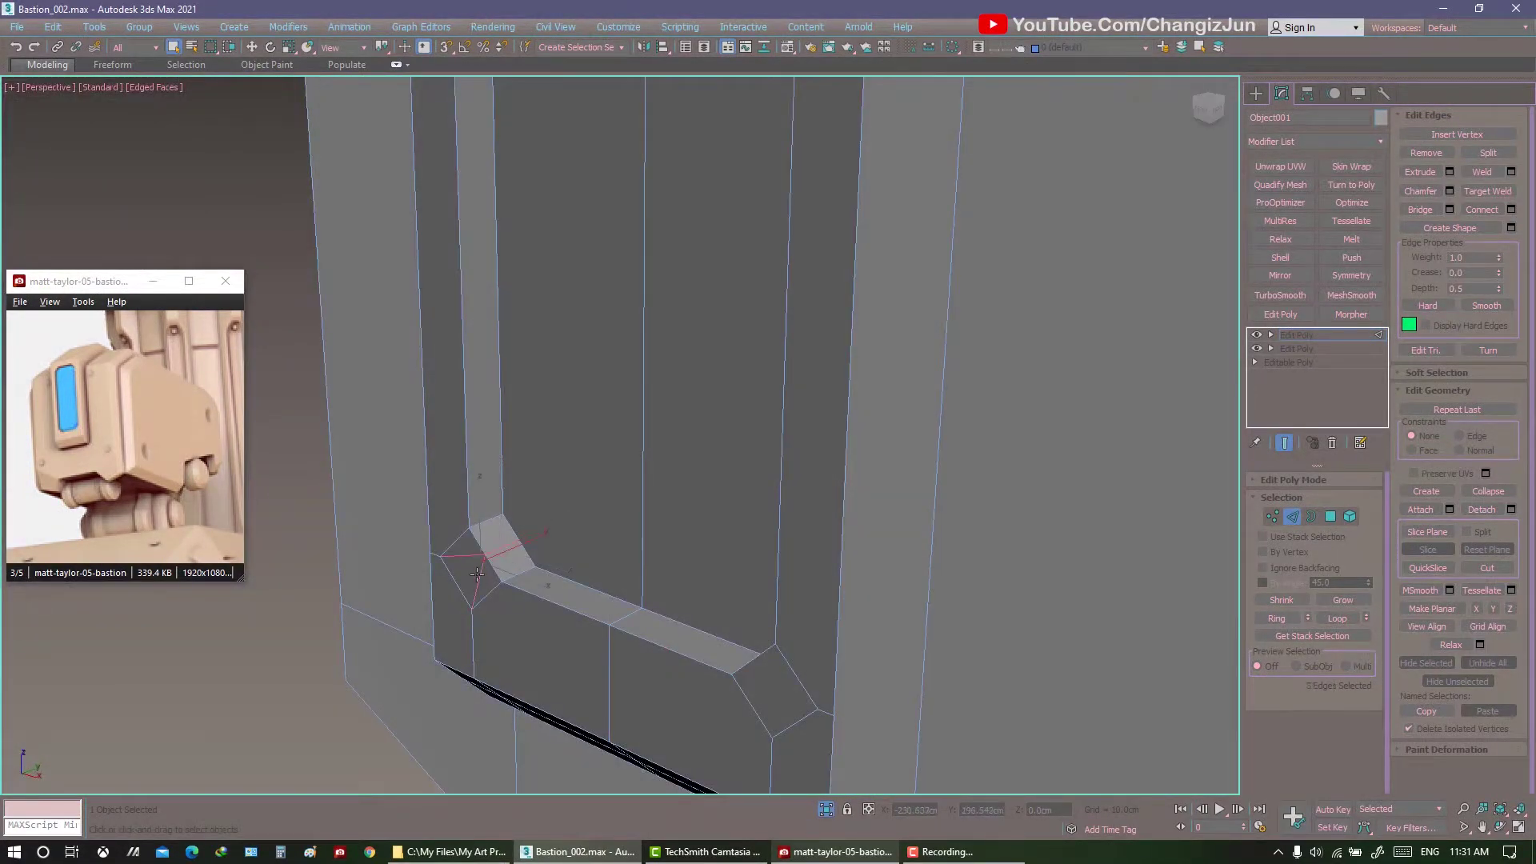
mouse_move(645, 534)
alt+middle_down()
mouse_move(769, 264)
mouse_move(597, 307)
alt+middle_up()
scroll(738, 325, up, 3)
scroll(486, 281, down, 3)
alt+middle_drag(486, 281, 520, 276)
Clear the selection and select the head shell object.
scroll(562, 339, down, 5)
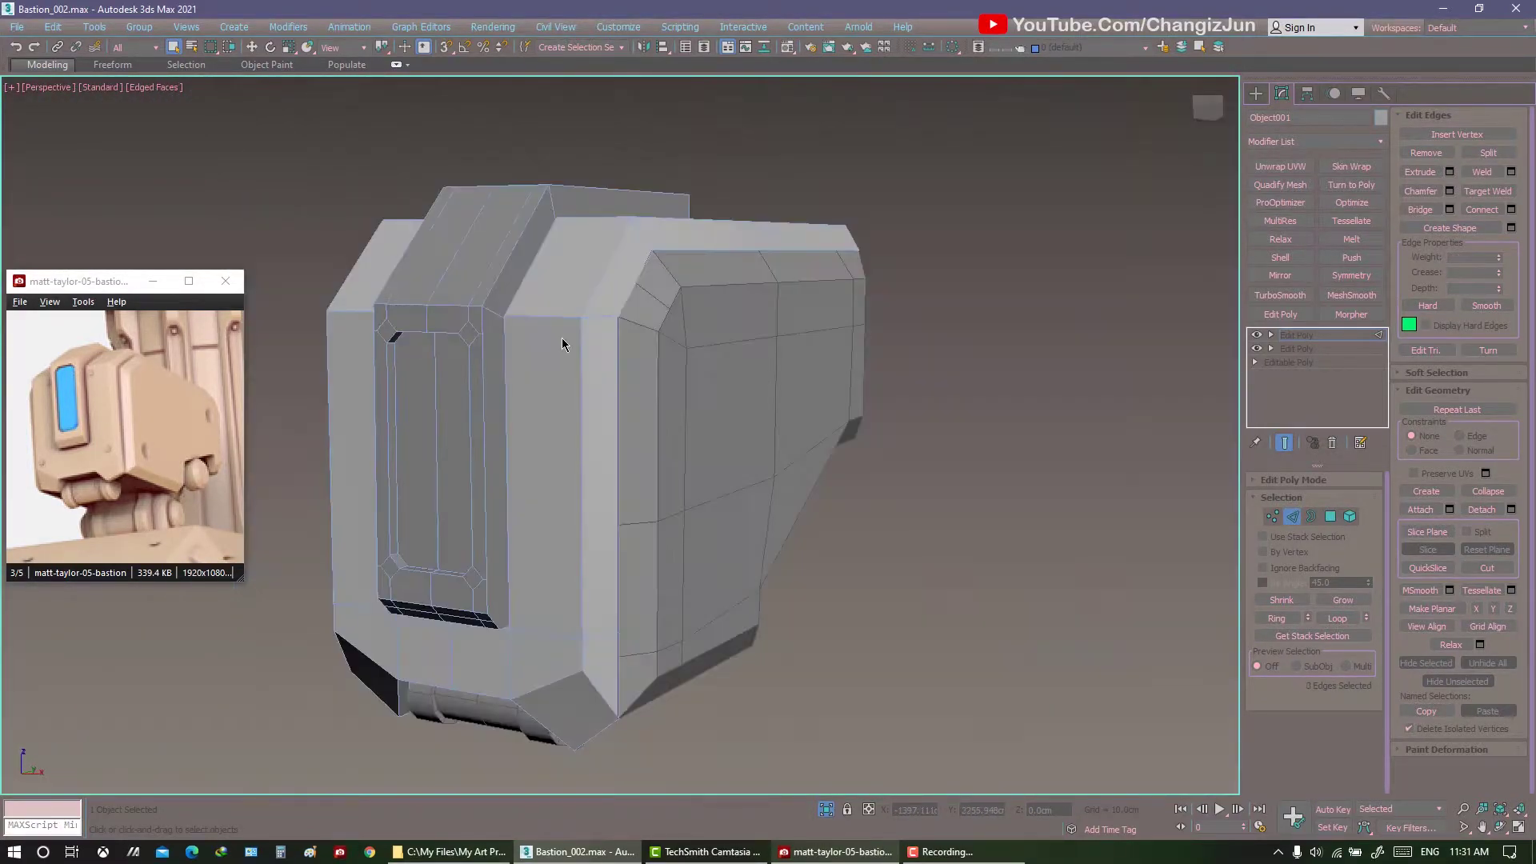
alt+middle_drag(562, 339, 585, 369)
click(1020, 440)
alt+middle_drag(1024, 444, 1072, 478)
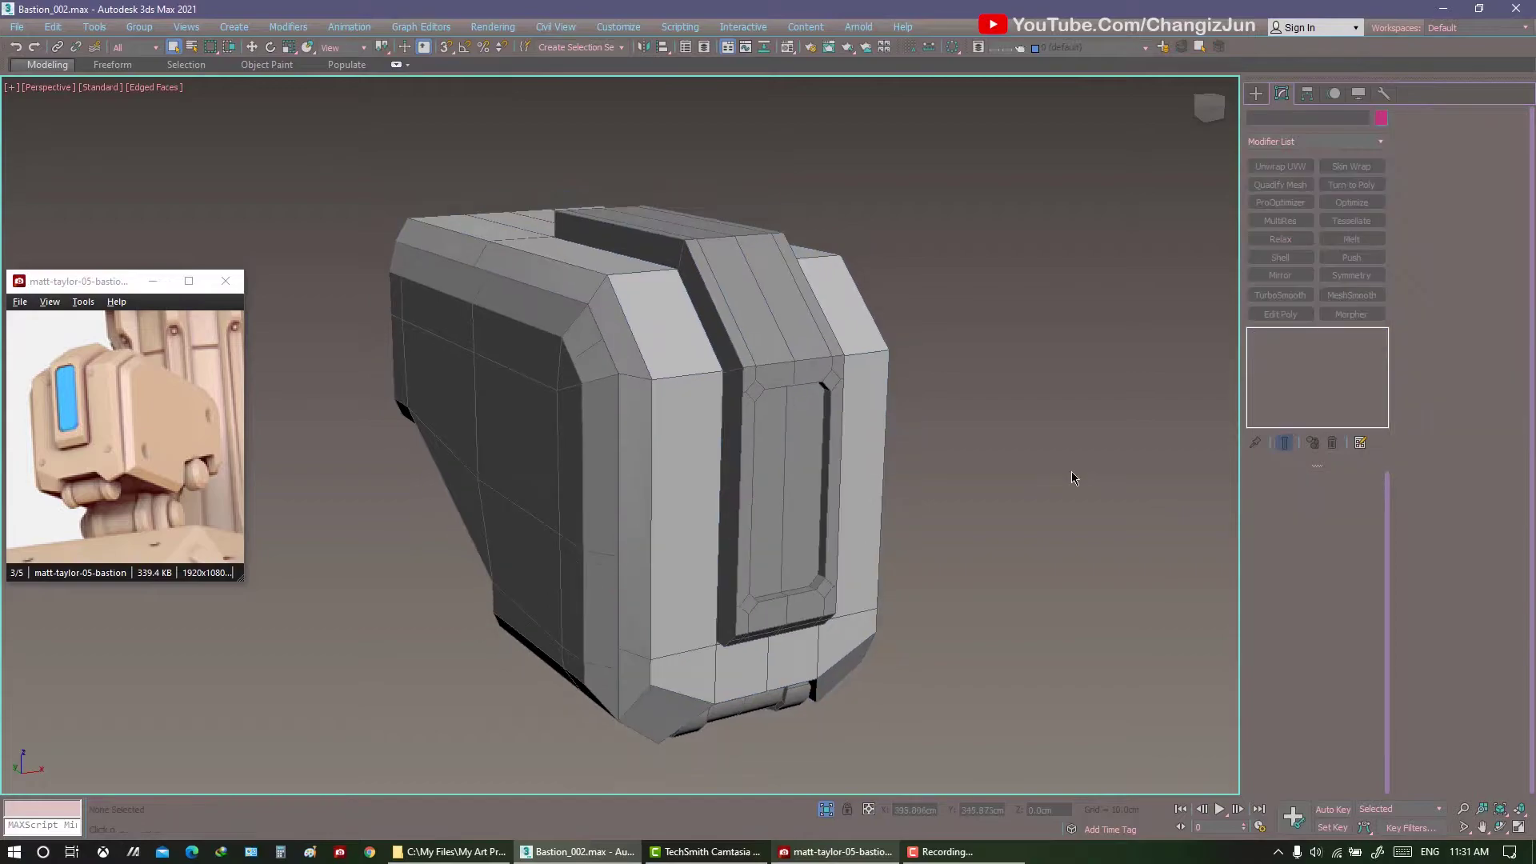
click(804, 416)
scroll(804, 416, up, 3)
mouse_move(787, 431)
middle_down()
mouse_move(796, 414)
mouse_move(770, 415)
middle_up()
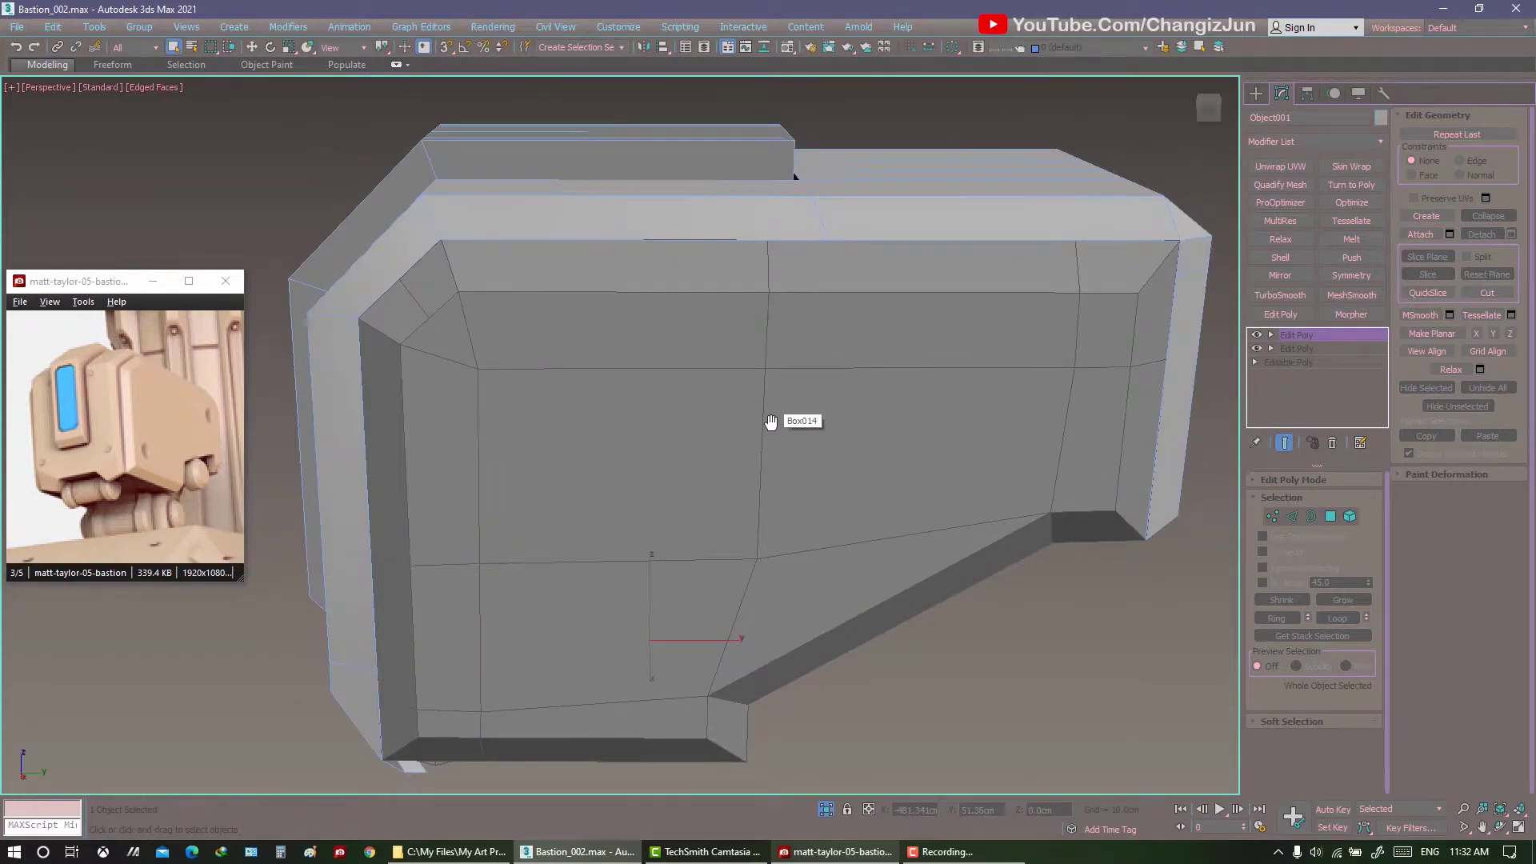
Chamfer the side-panel edges by 0.5cm with 1 segment, then deselect and zoom extents.
key(2)
mouse_move(789, 419)
alt+middle_down()
mouse_move(823, 257)
mouse_move(790, 316)
alt+middle_up()
right_click(790, 316)
click(747, 413)
alt+middle_drag(853, 371, 1063, 472)
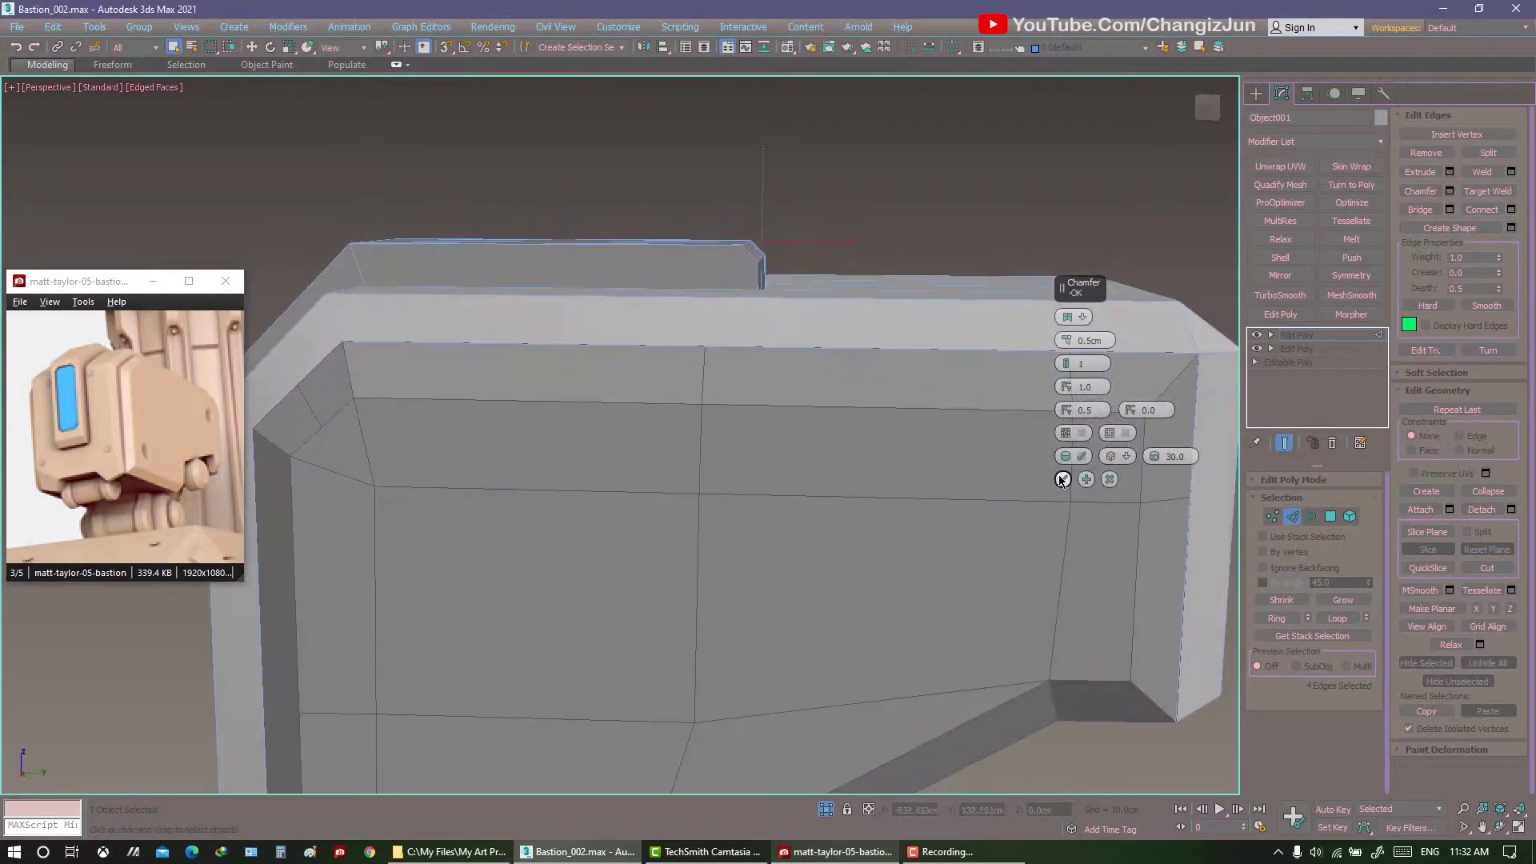
click(1063, 473)
click(987, 240)
key(z)
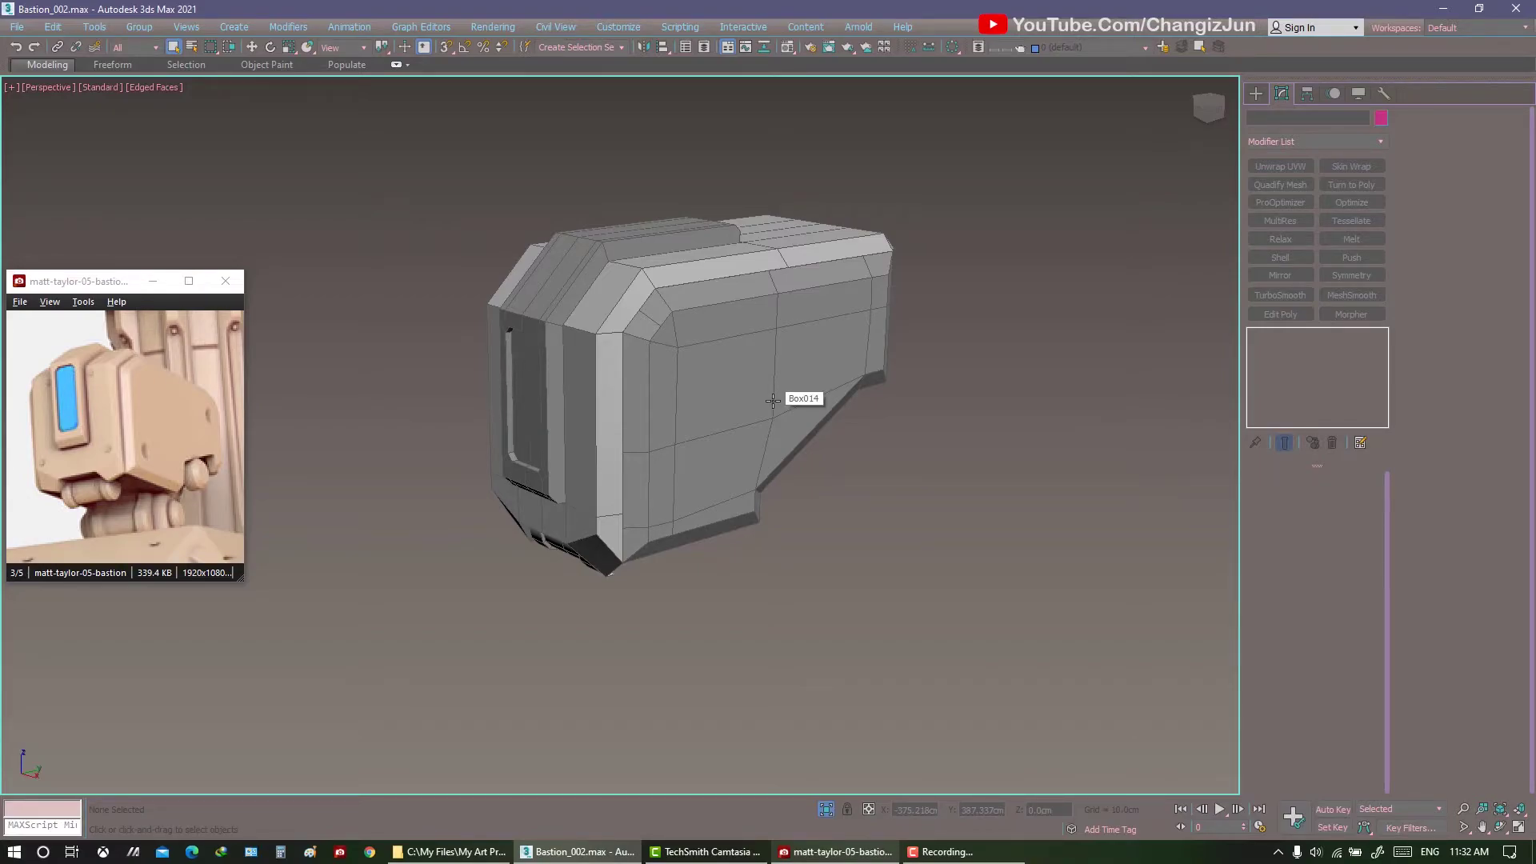
Clone the cylinder beneath the head with a Shift-drag in the Left view.
alt+middle_drag(738, 458, 557, 508)
click(558, 508)
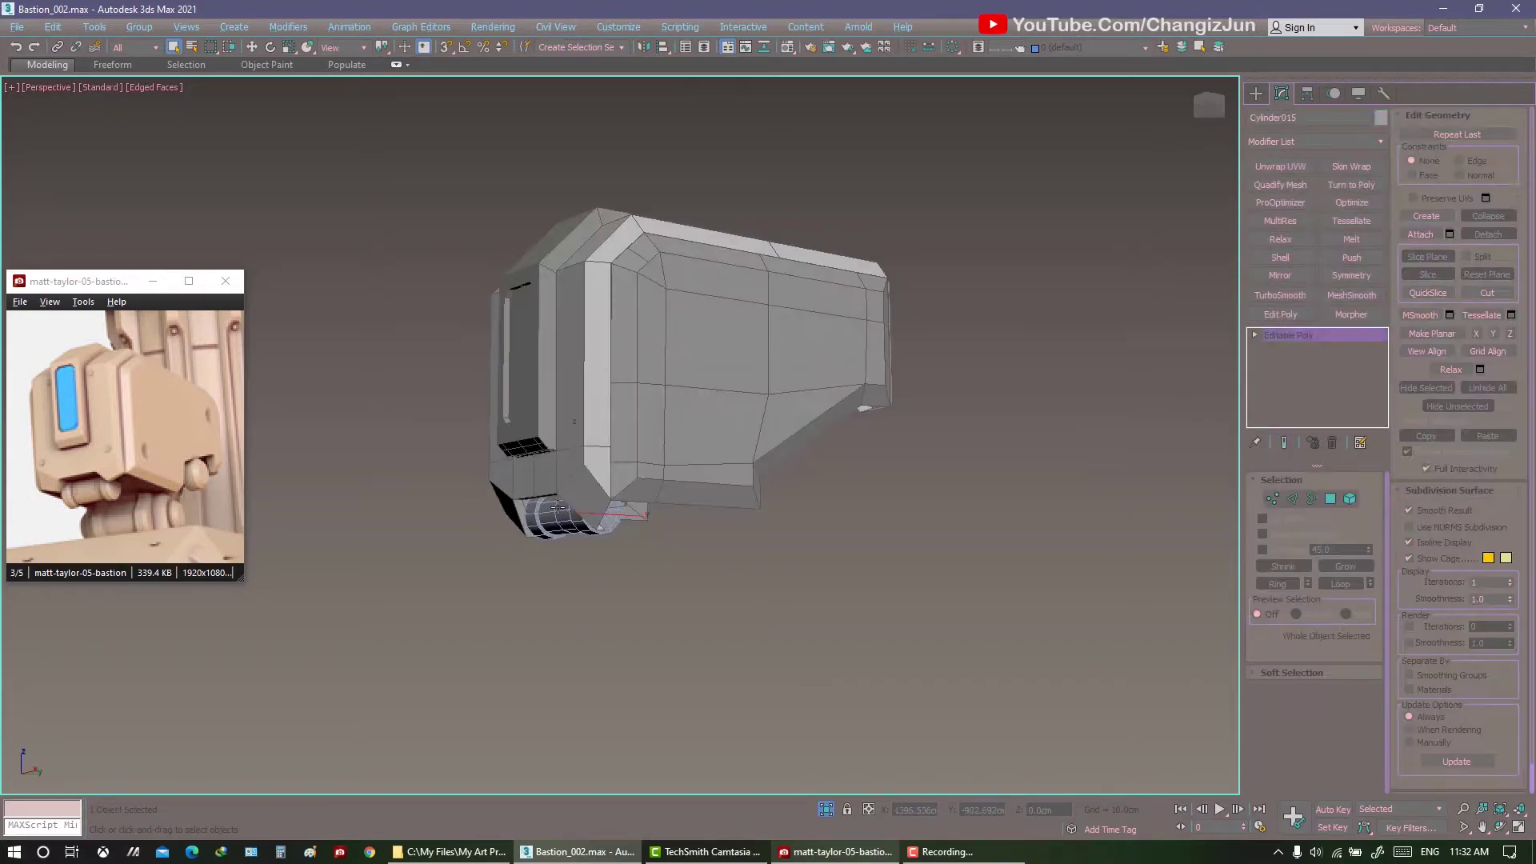
key(alt+w)
key(alt+w)
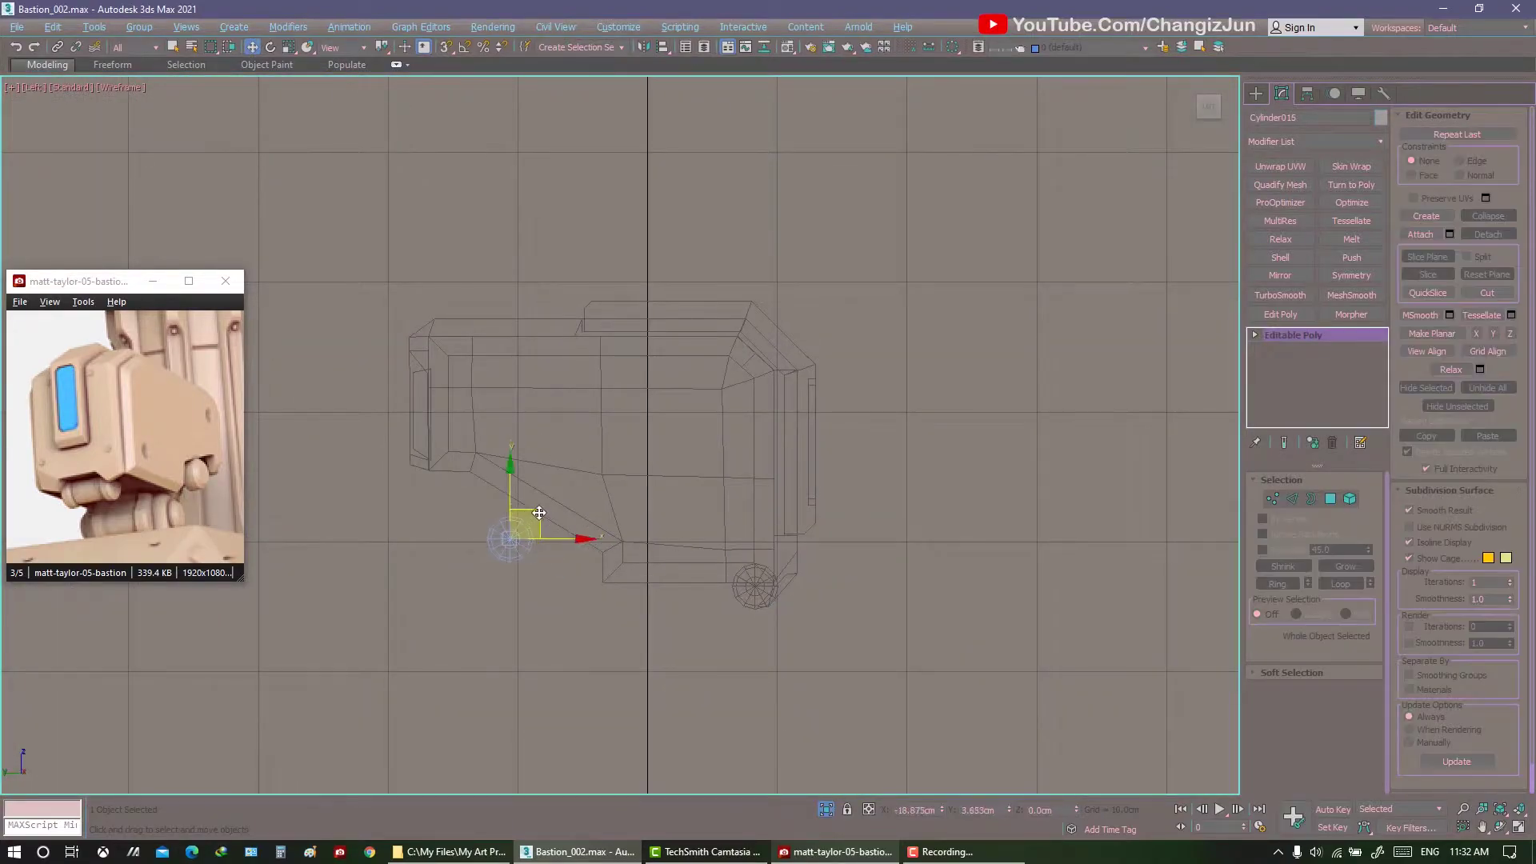
shift+drag(539, 512, 545, 499)
click(772, 494)
Return to the Perspective view and select the copied cylinder.
key(5)
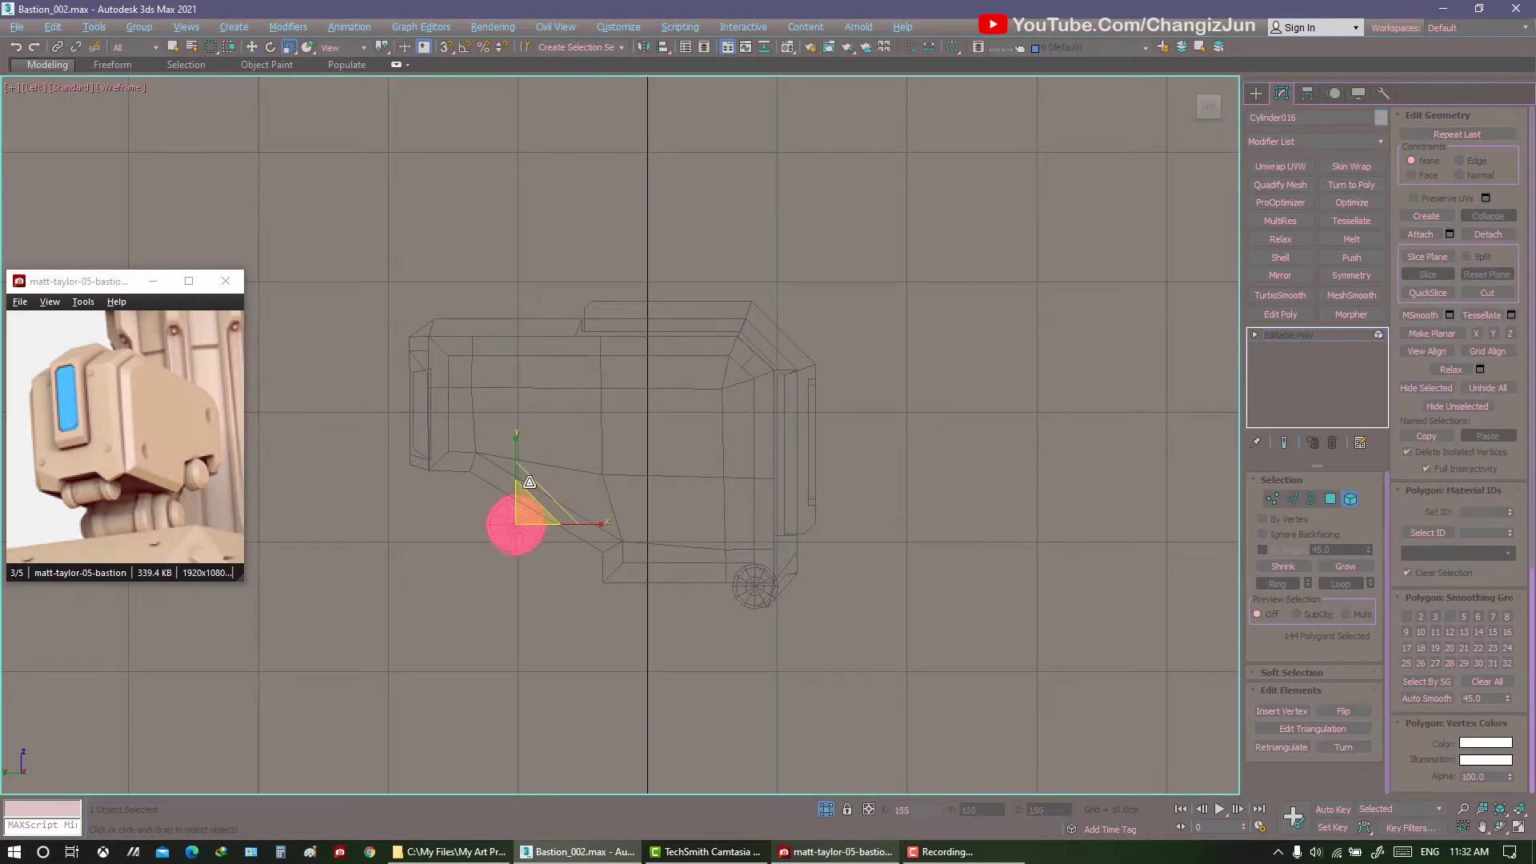
key(p)
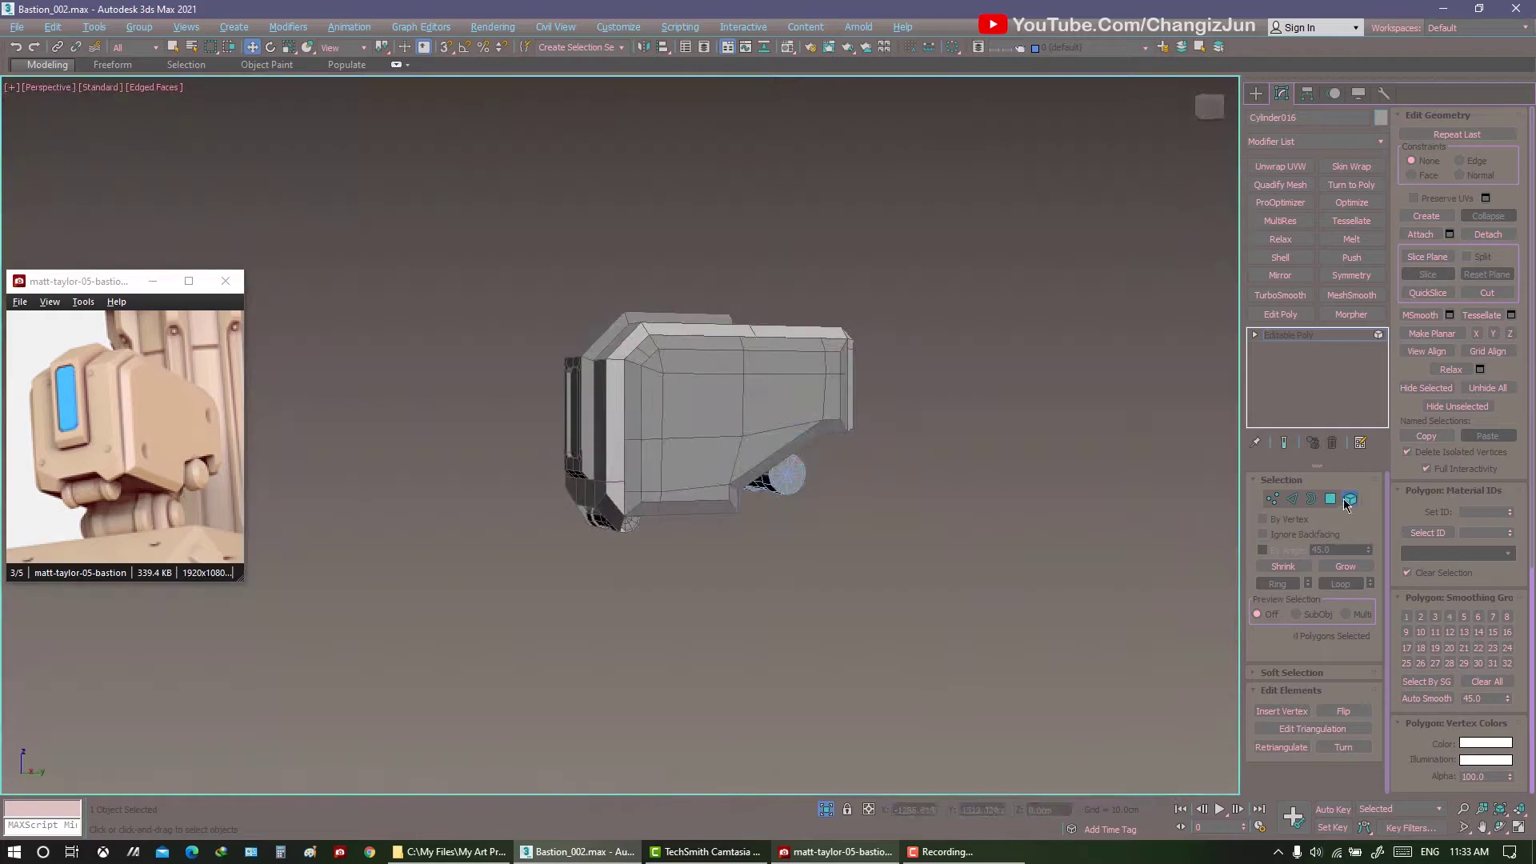
click(972, 562)
key(q)
scroll(724, 541, up, 5)
click(724, 540)
alt+middle_drag(723, 540, 1117, 531)
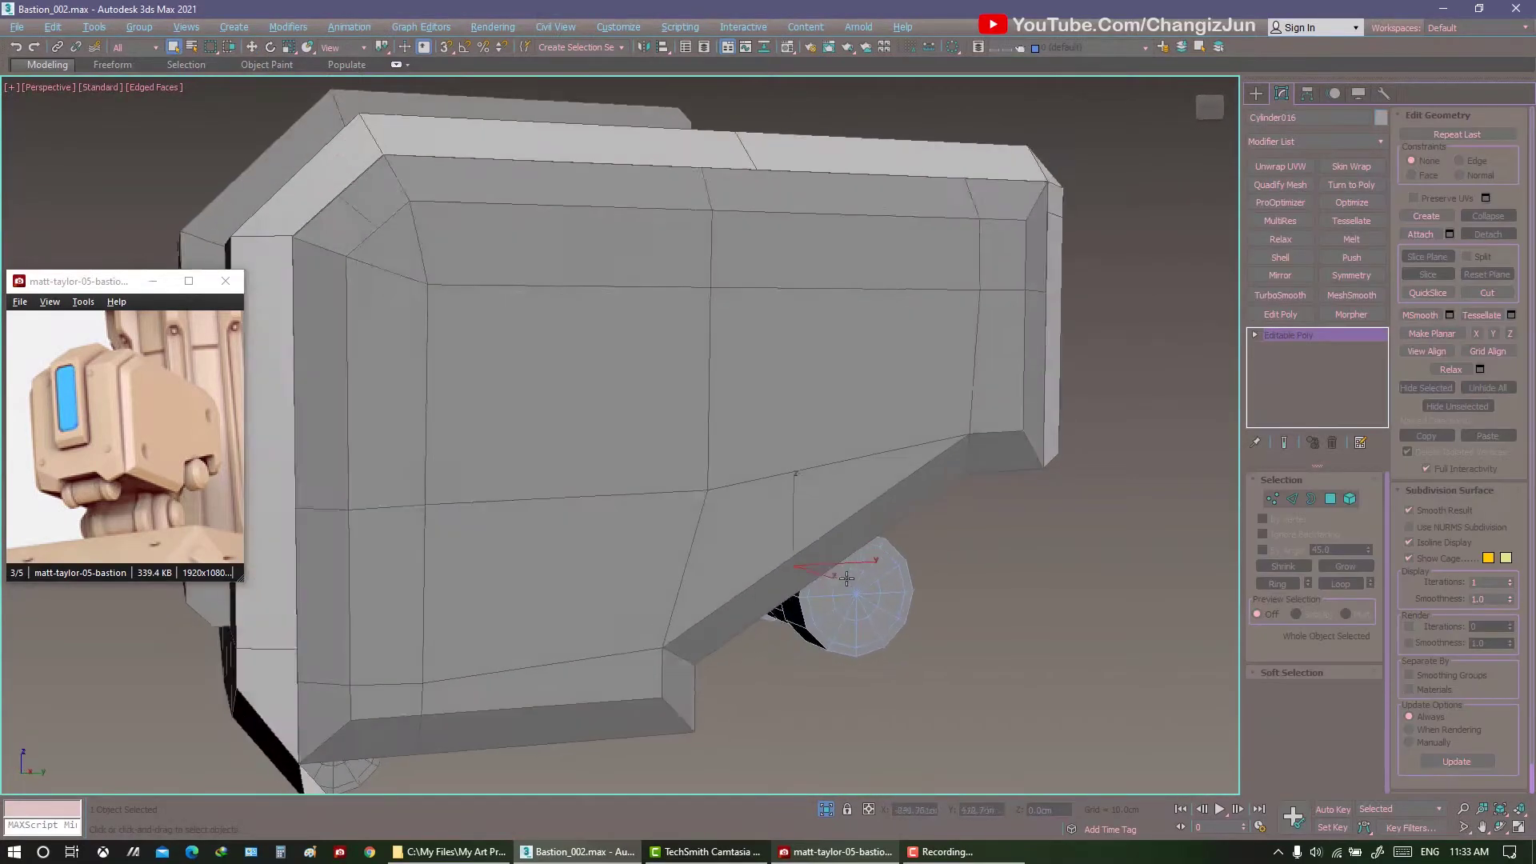
scroll(1039, 524, up, 3)
alt+middle_drag(987, 515, 963, 518)
Bevel the copied cylinder's end cap inward to form a ring.
key(4)
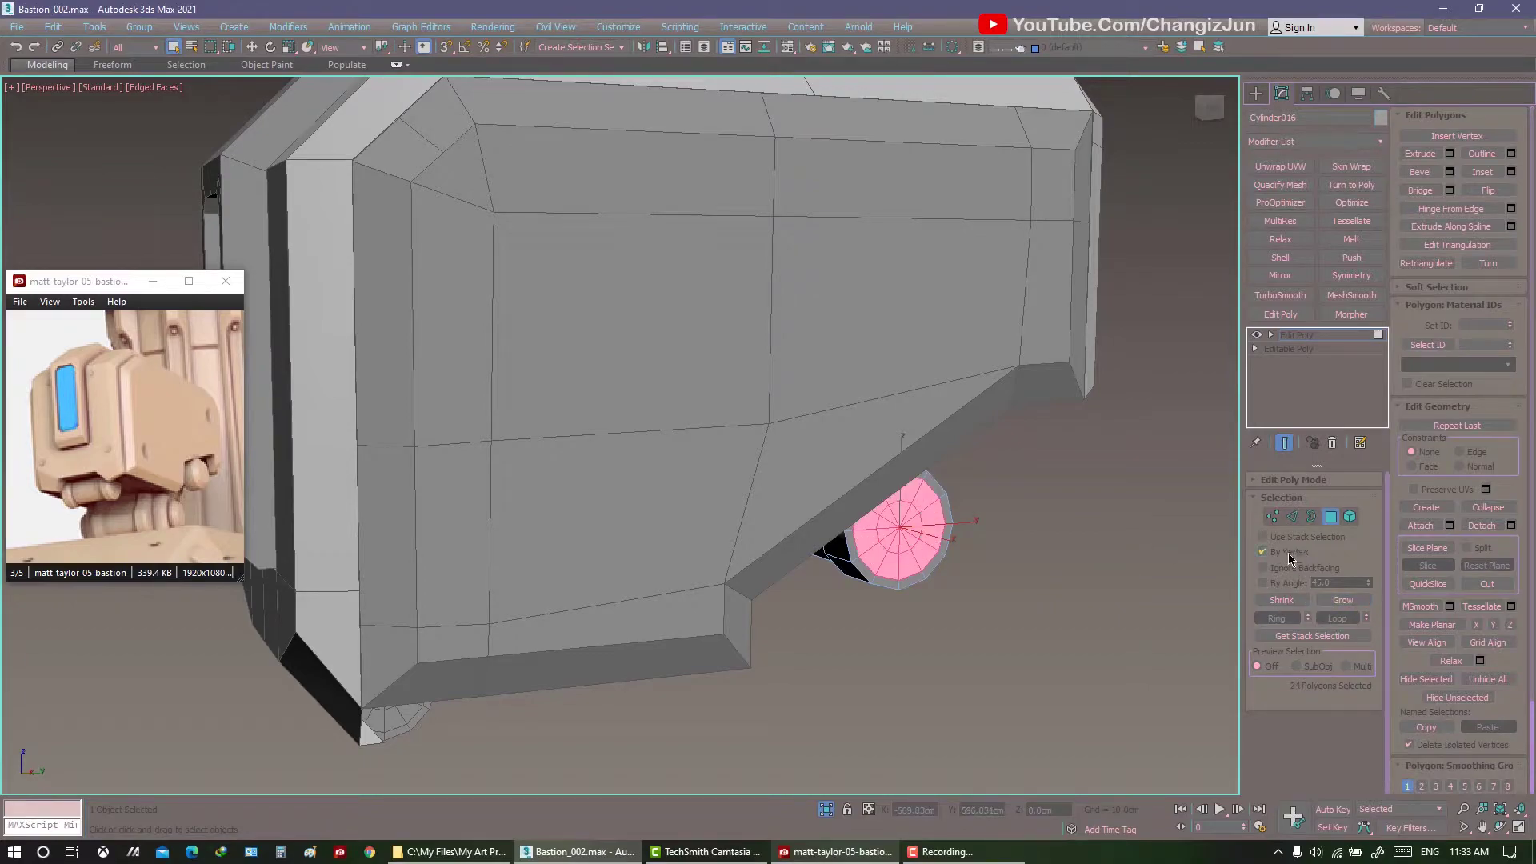
key(w)
mouse_move(984, 512)
alt+middle_down()
mouse_move(954, 504)
mouse_move(933, 522)
alt+middle_up()
right_click(899, 469)
click(847, 515)
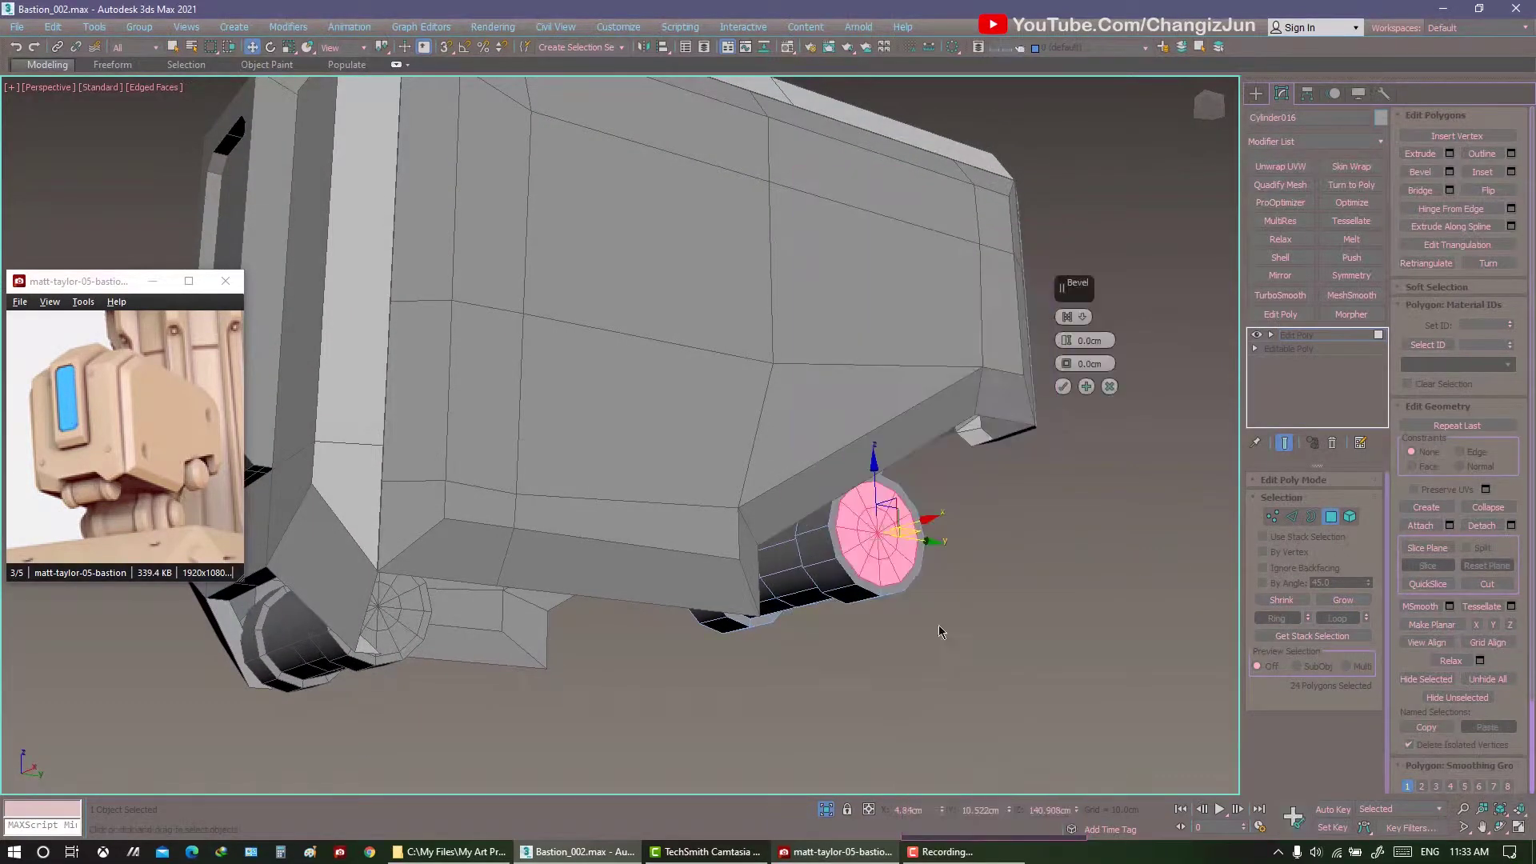
drag(1089, 340, 1100, 352)
click(1086, 386)
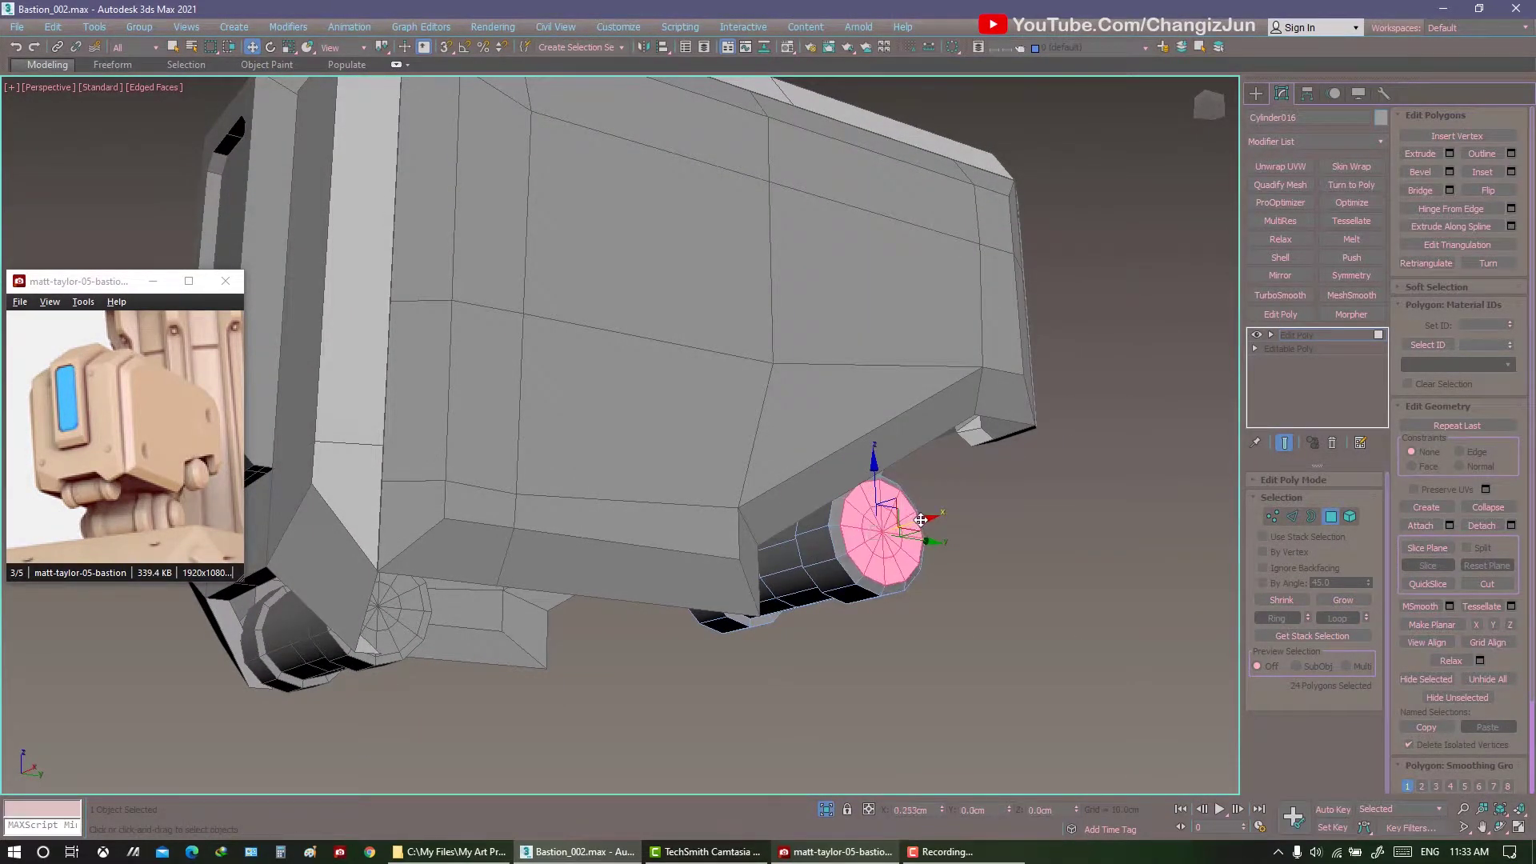
Convert the cap selection to vertices and grow it outward to widen the ends.
mouse_move(925, 520)
alt+middle_down()
mouse_move(696, 533)
mouse_move(1108, 514)
mouse_move(751, 474)
mouse_move(745, 498)
mouse_move(832, 400)
alt+middle_up()
key(6)
key(4)
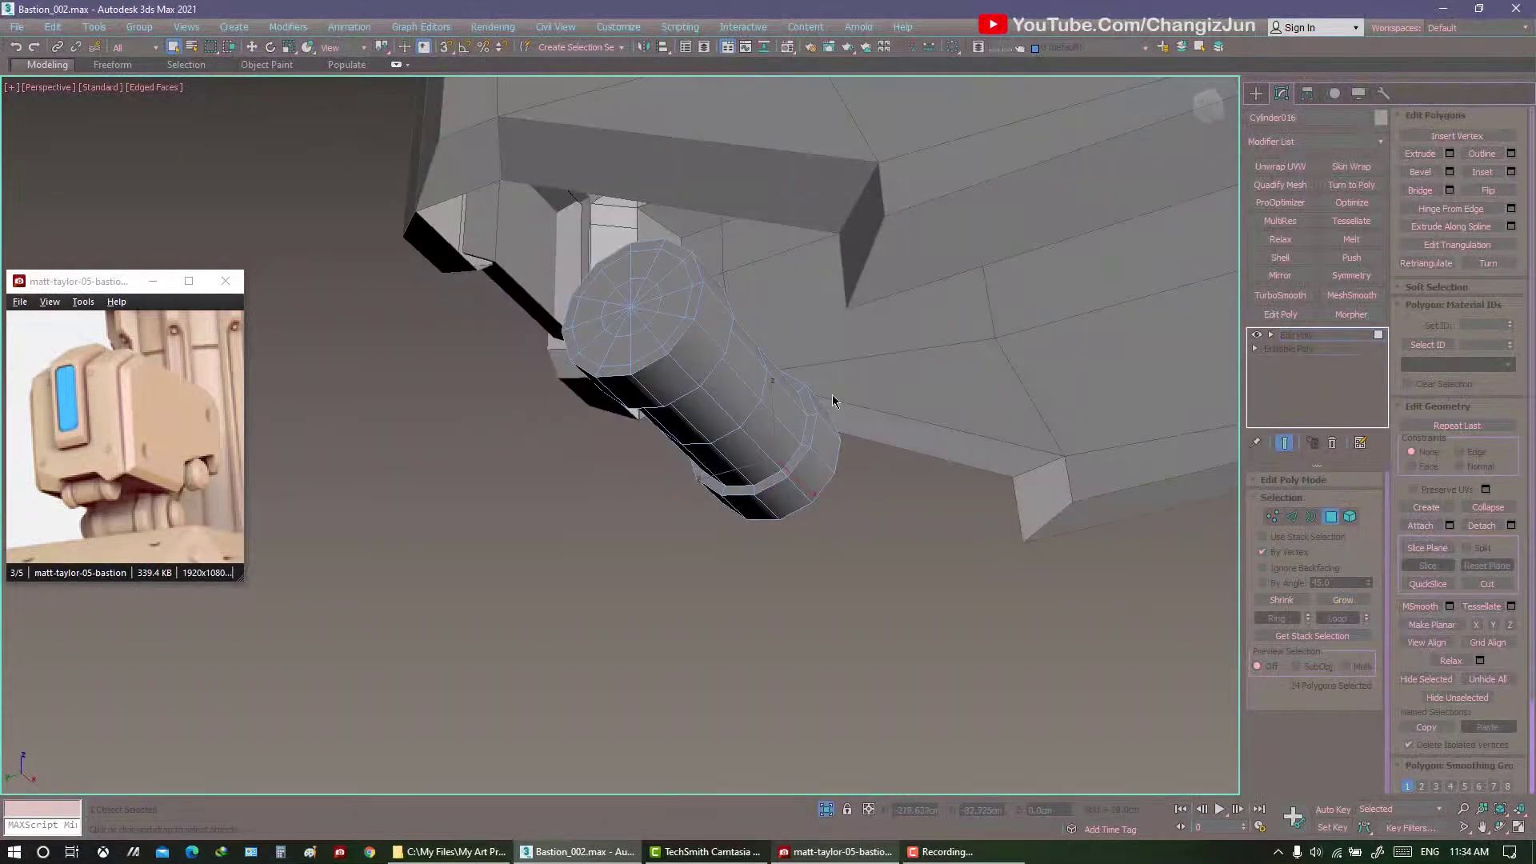
mouse_move(1193, 531)
alt+middle_down()
mouse_move(672, 388)
mouse_move(960, 447)
alt+middle_up()
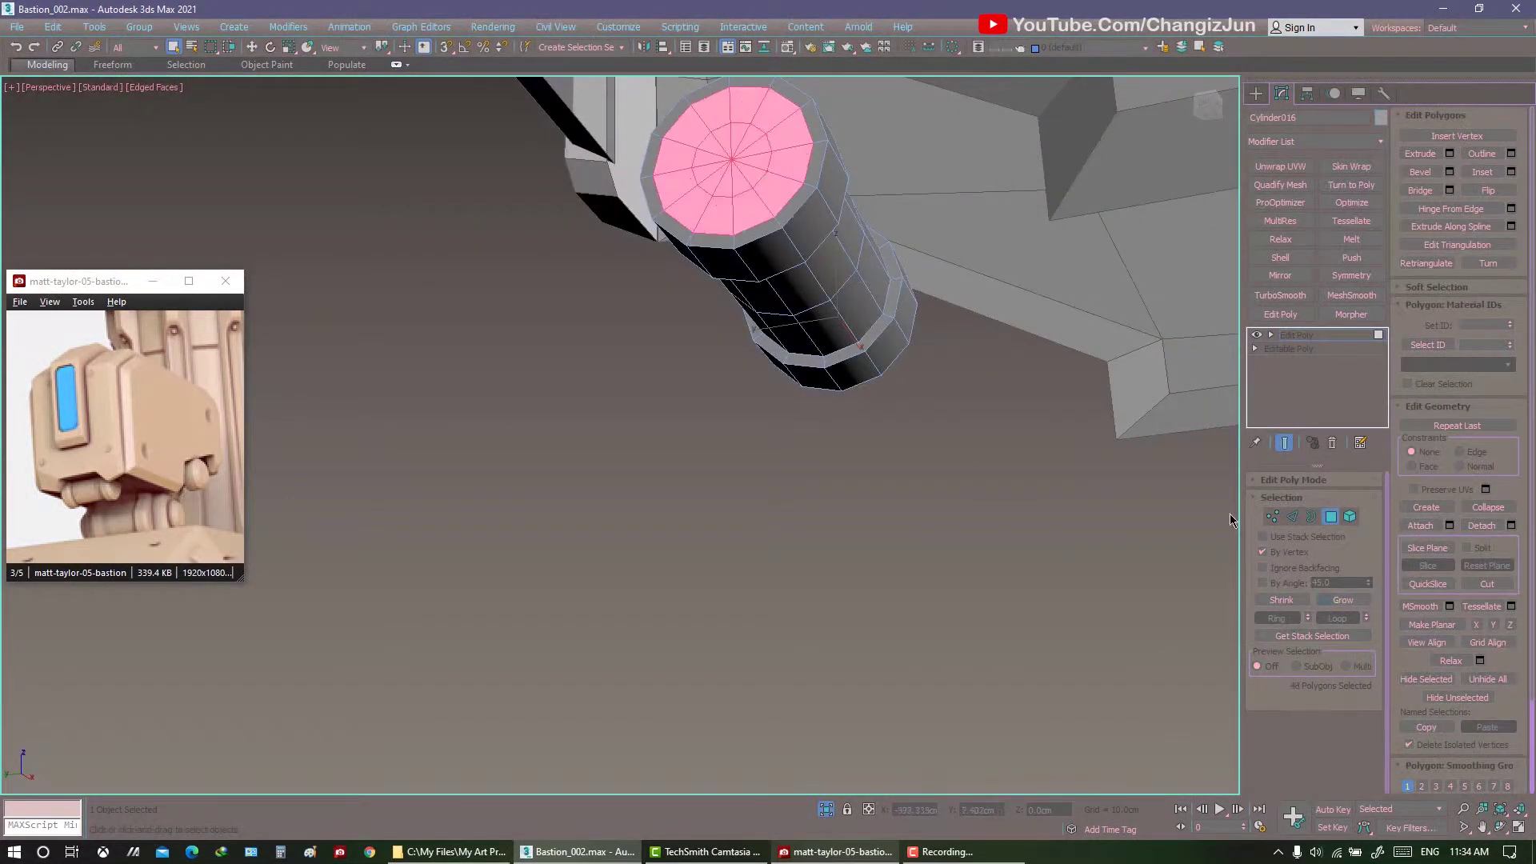
right_click(913, 468)
click(859, 331)
mouse_move(860, 330)
alt+middle_down()
mouse_move(771, 316)
mouse_move(802, 310)
mouse_move(853, 337)
alt+middle_up()
key(ctrl+Page_Up)
key(2)
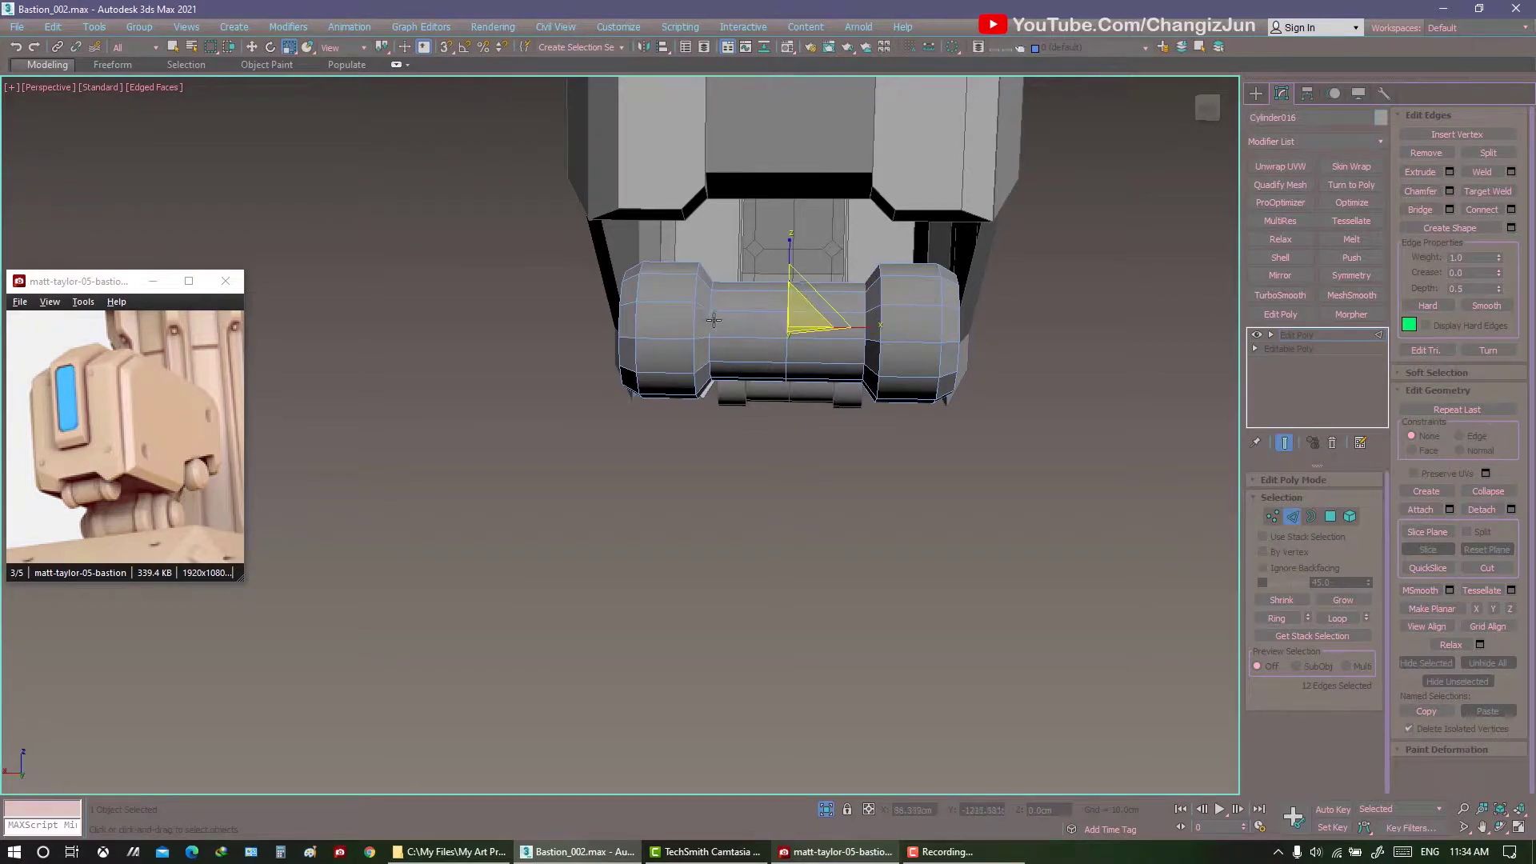
right_click(865, 327)
click(860, 330)
scroll(856, 340, up, 3)
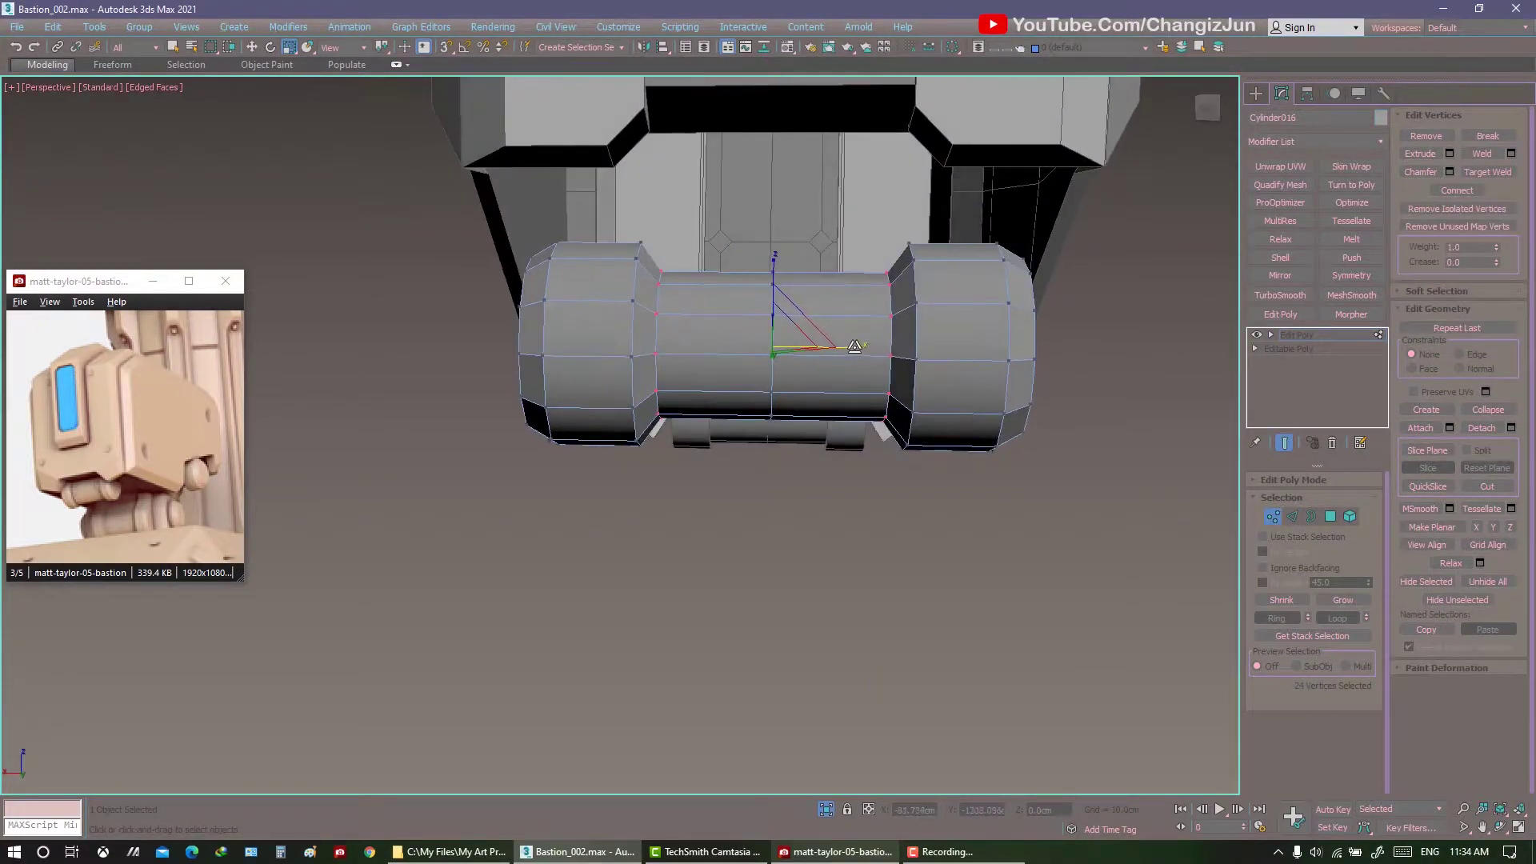
key(q)
click(1100, 491)
Maximize the ACDSee reference image viewer to full screen.
alt+middle_drag(814, 487, 752, 459)
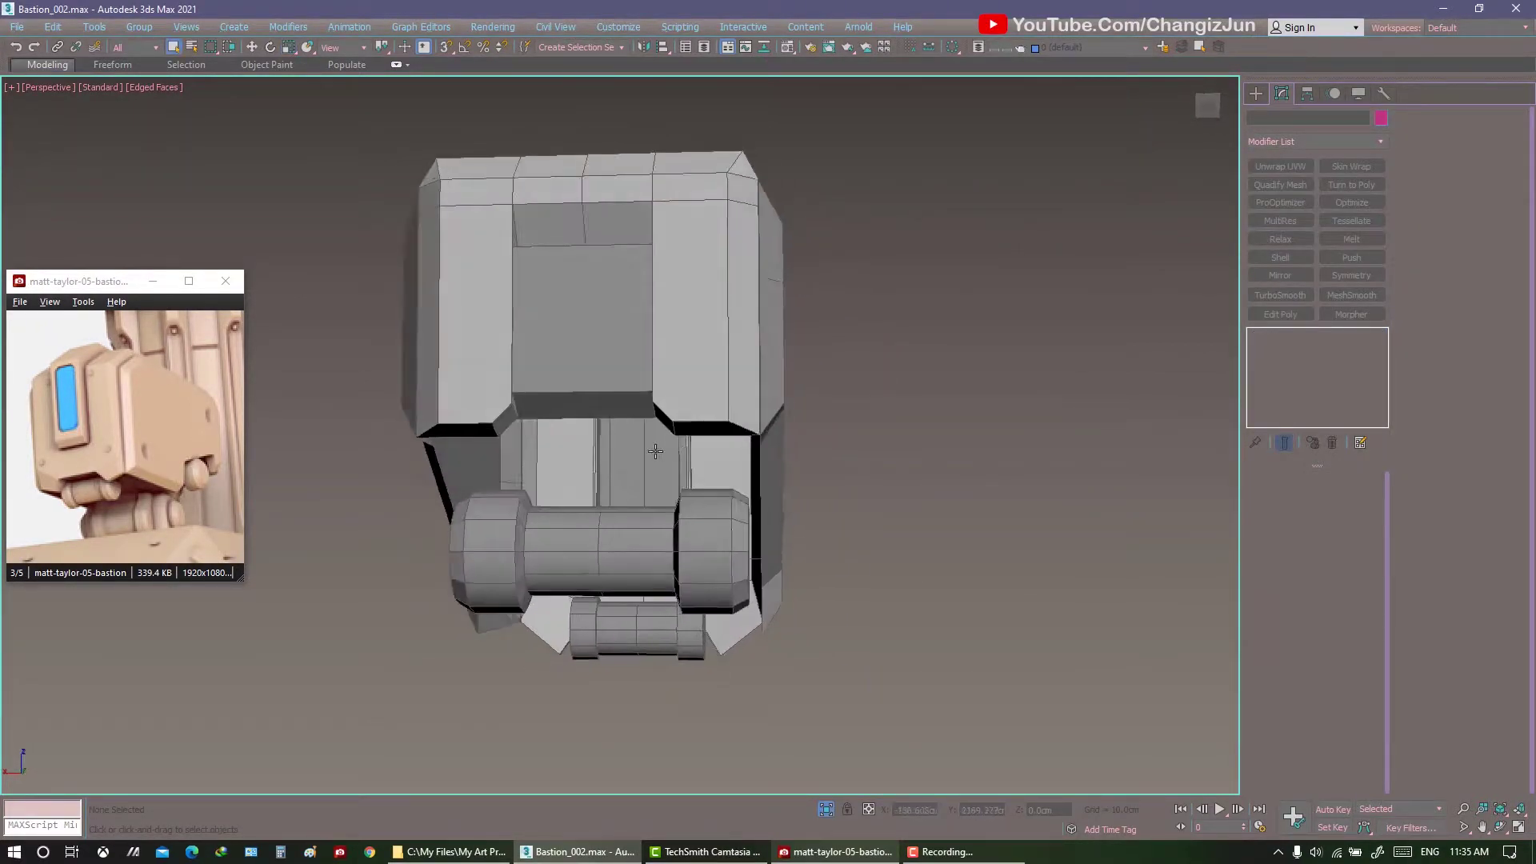
key(alt+w)
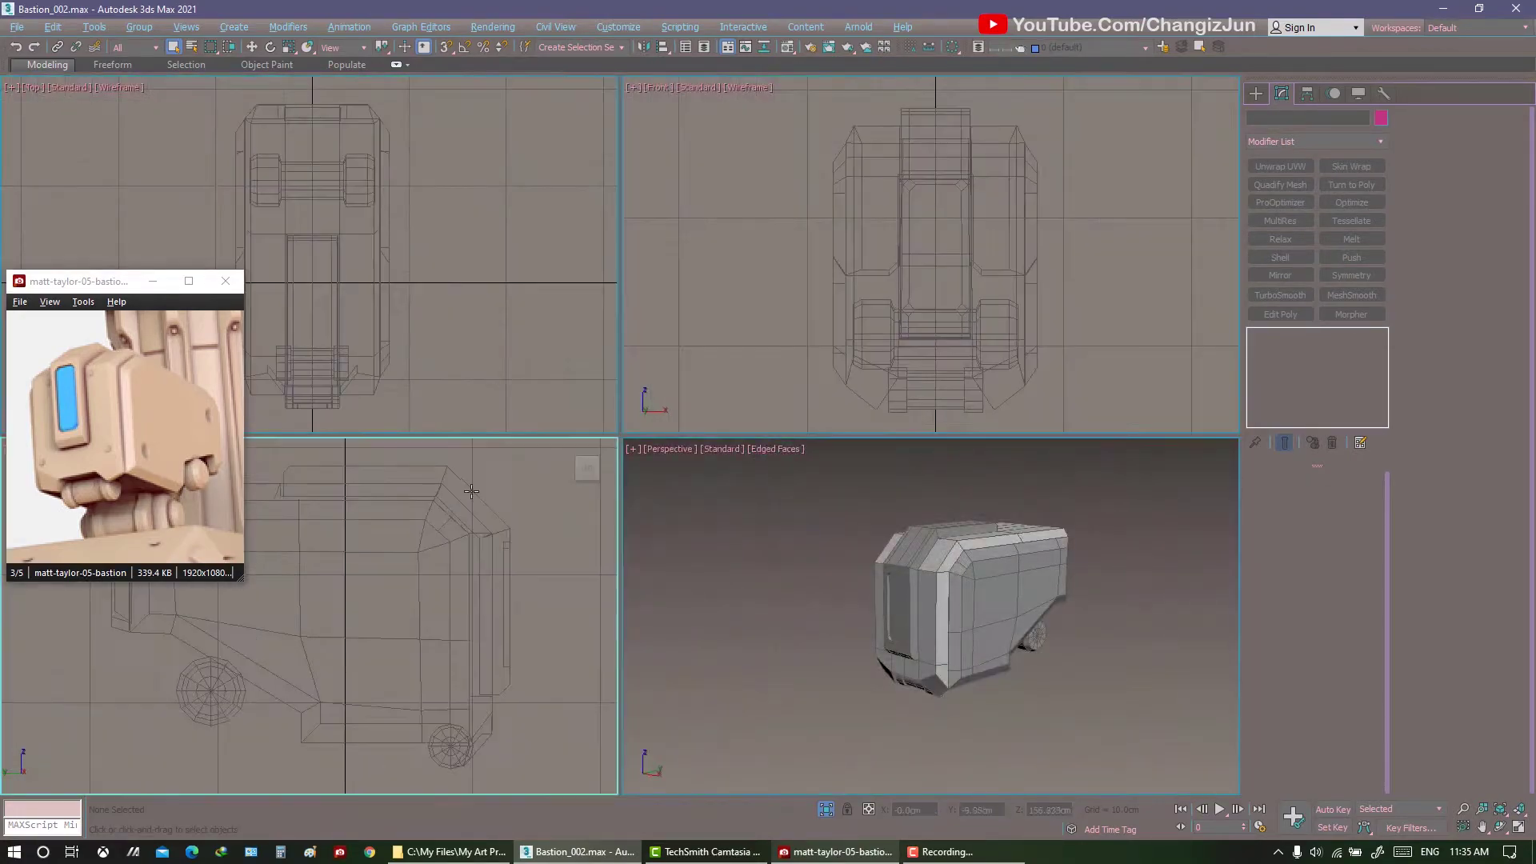
key(alt+w)
alt+middle_drag(706, 470, 984, 581)
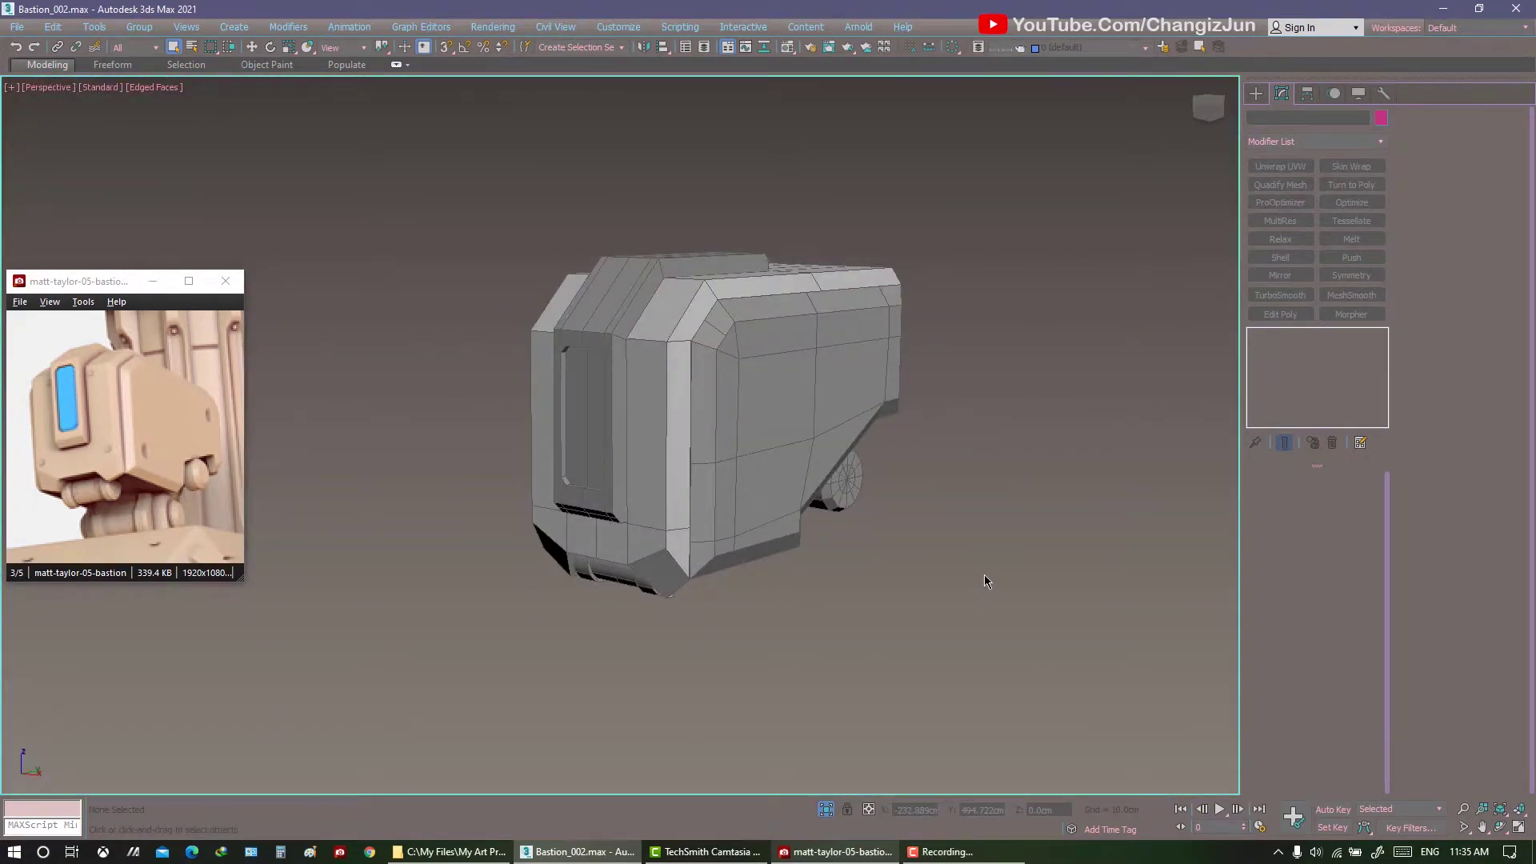
click(188, 281)
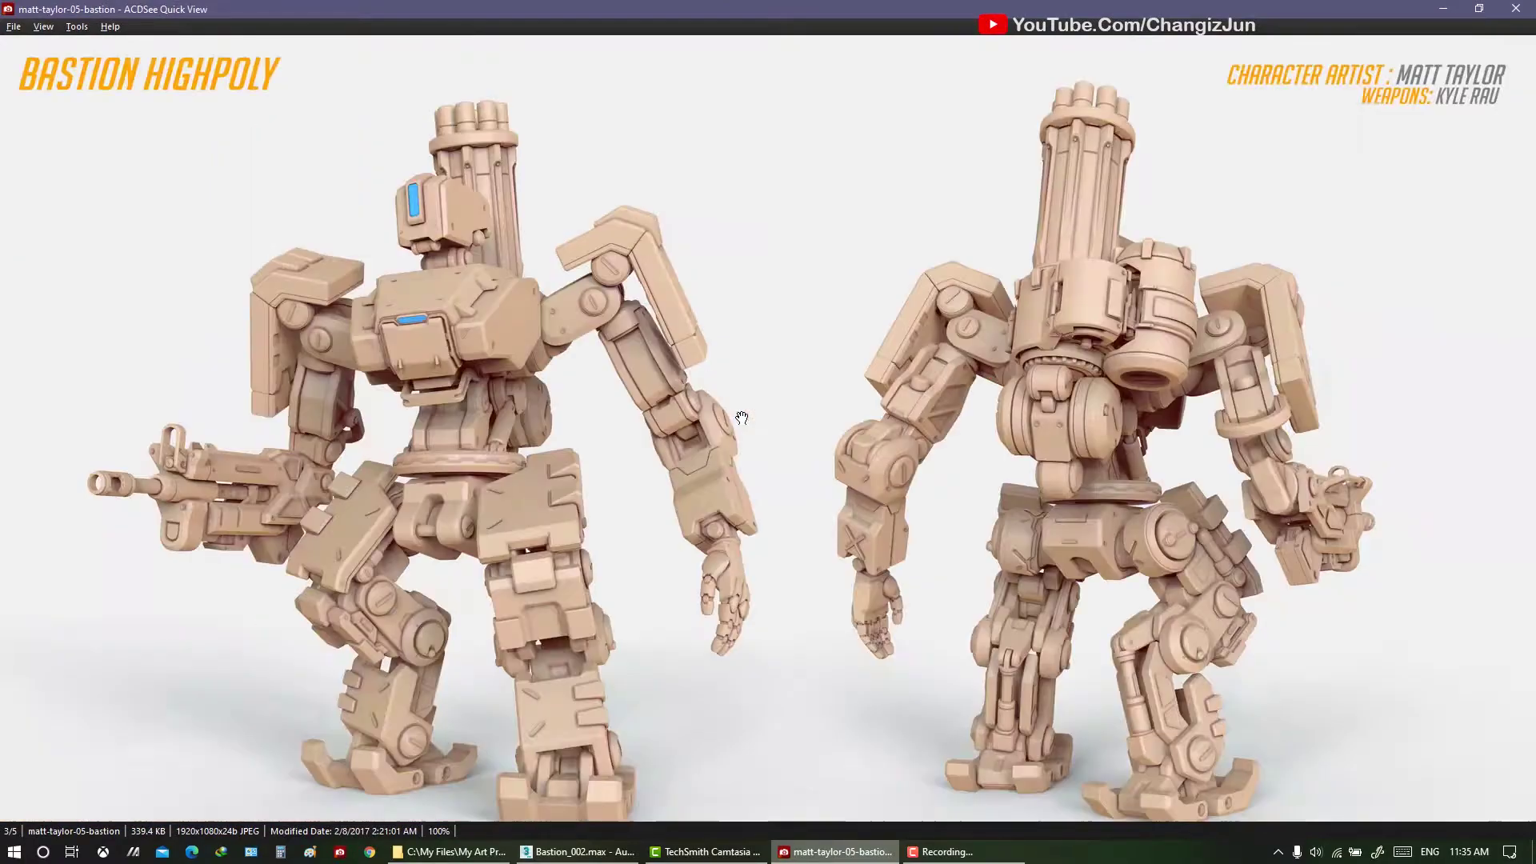
Step through the reference images to the Bastion concept sheet and pan onto the E54 head.
key(Right)
key(Right)
key(Right)
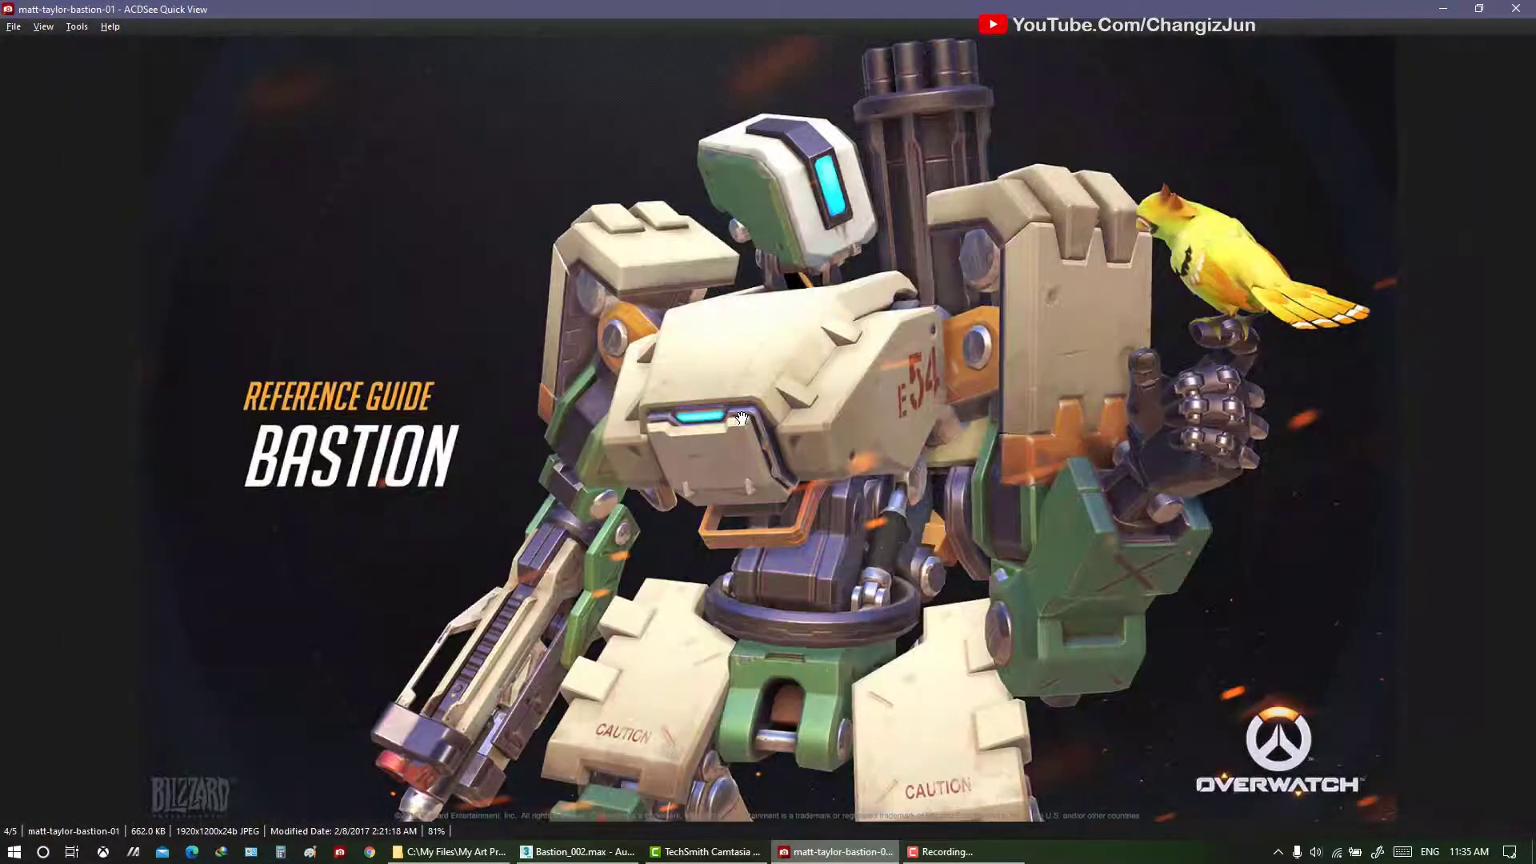
key(Right)
scroll(742, 417, up, 4)
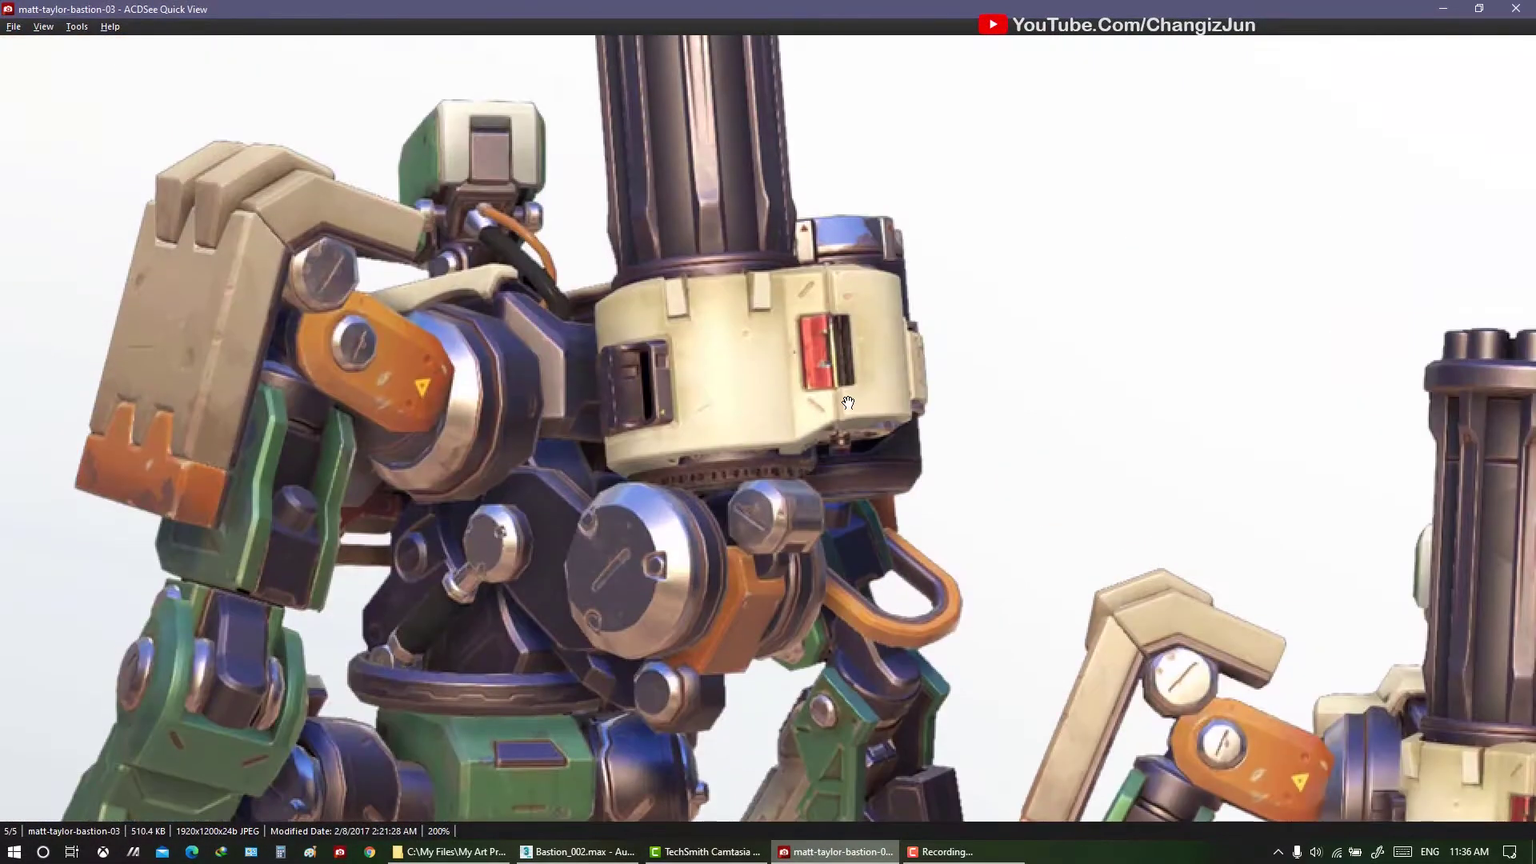
mouse_move(1039, 371)
mouse_down()
mouse_move(1063, 405)
mouse_move(623, 423)
mouse_up()
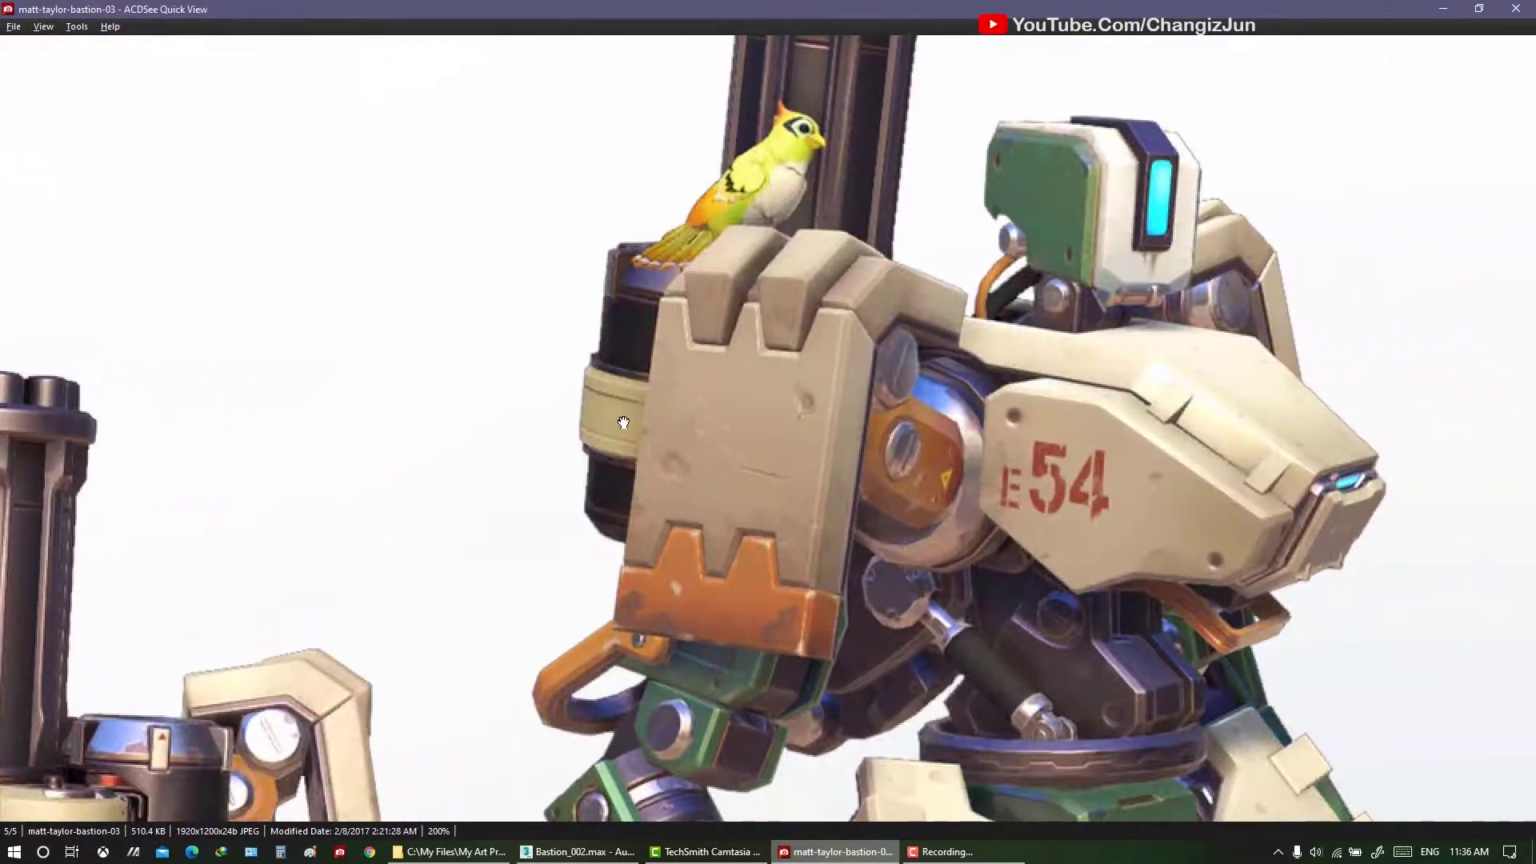
key(Page_Up)
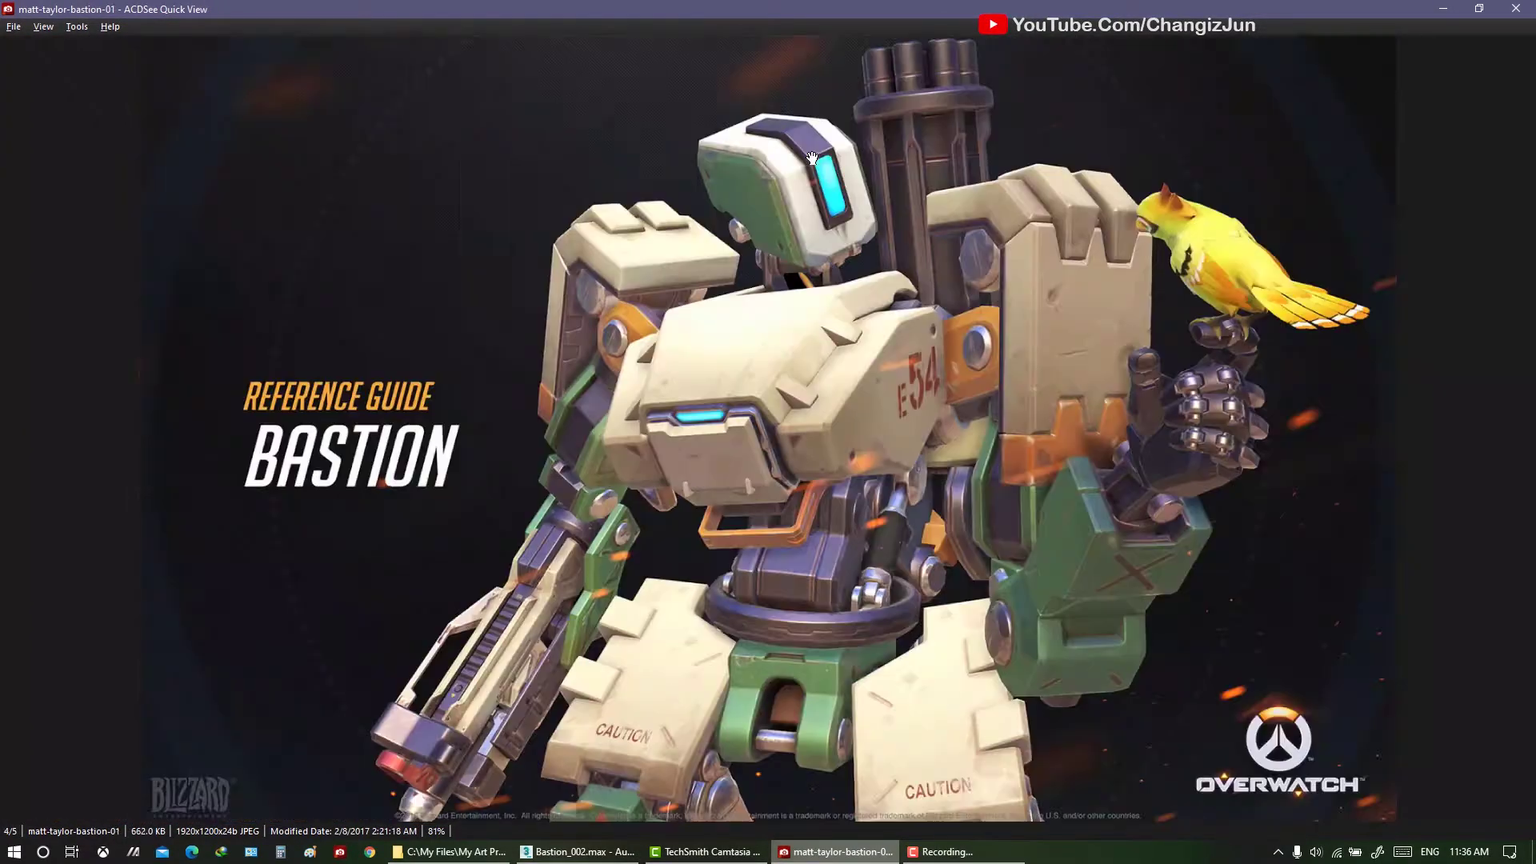
key(Page_Up)
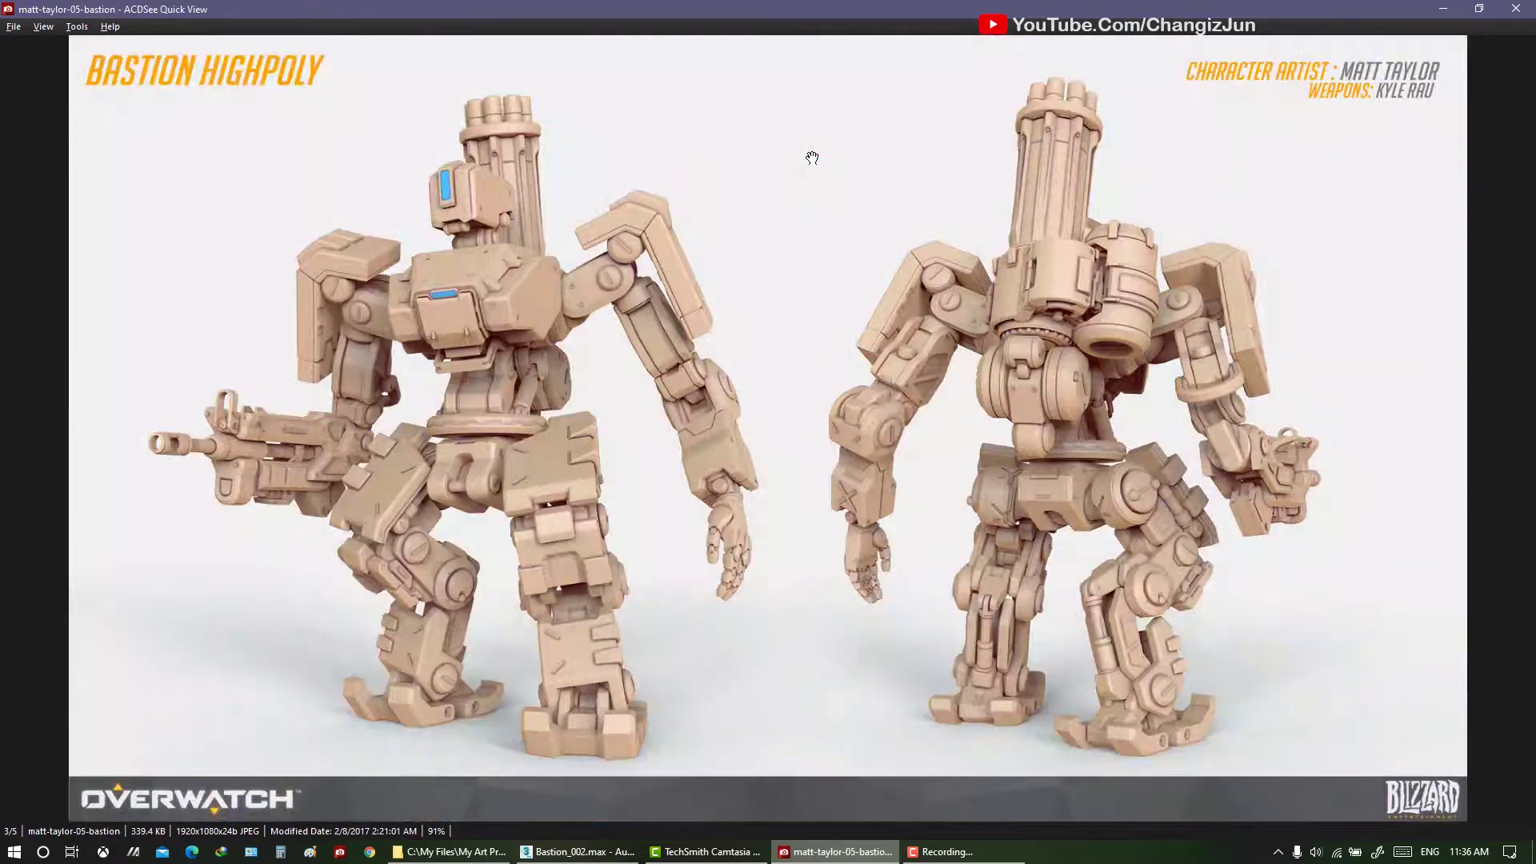
key(Page_Up)
key(Page_Up)
key(Page_Up)
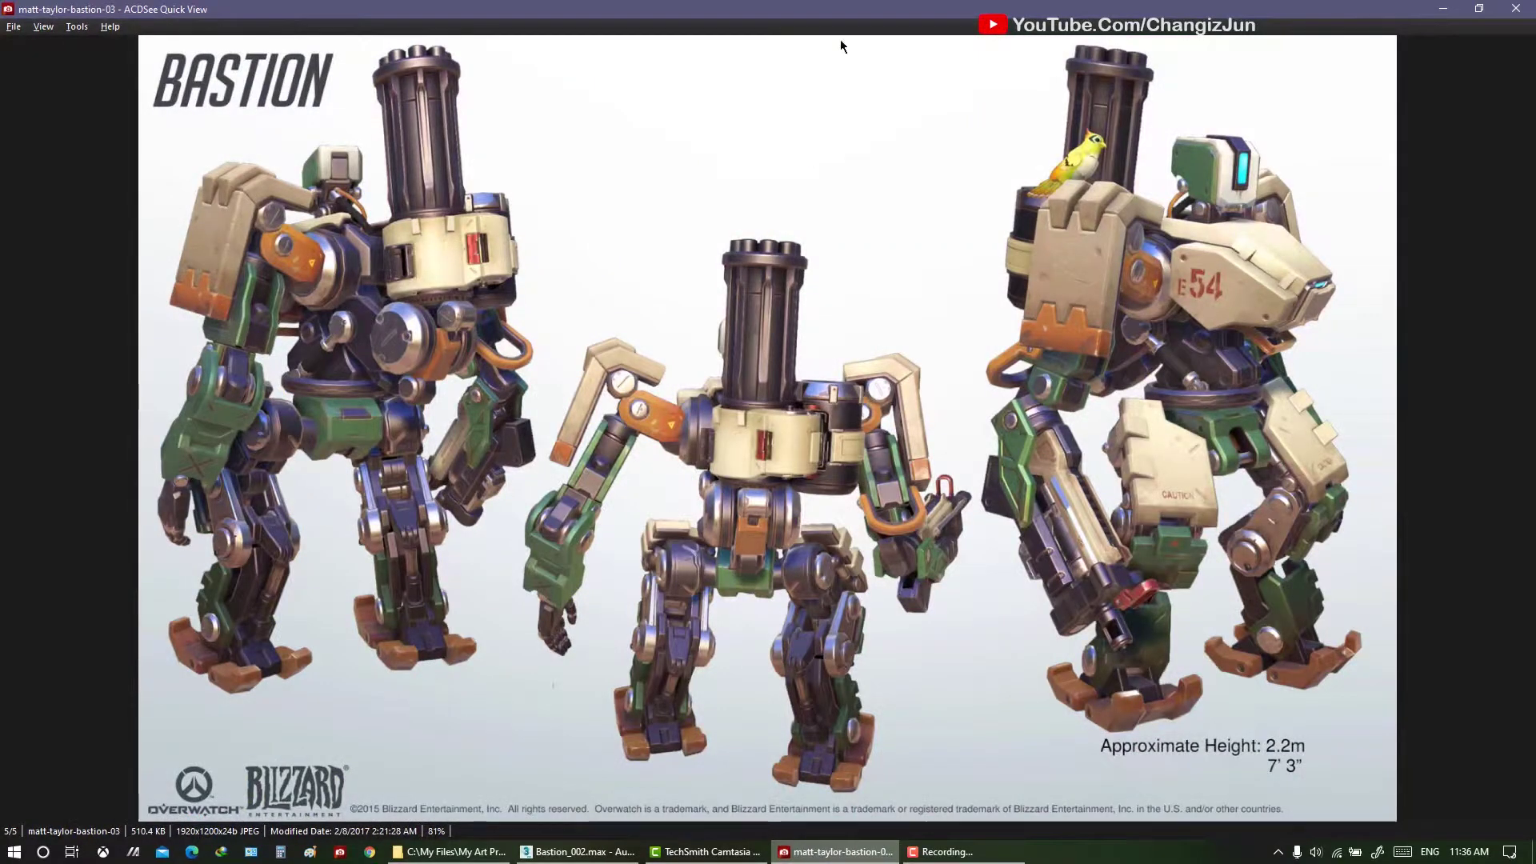
Restore the viewer to a small window framed on the E54 head.
double_click(840, 46)
scroll(194, 431, up, 2)
mouse_move(231, 328)
mouse_down()
mouse_move(195, 432)
mouse_move(45, 526)
mouse_up()
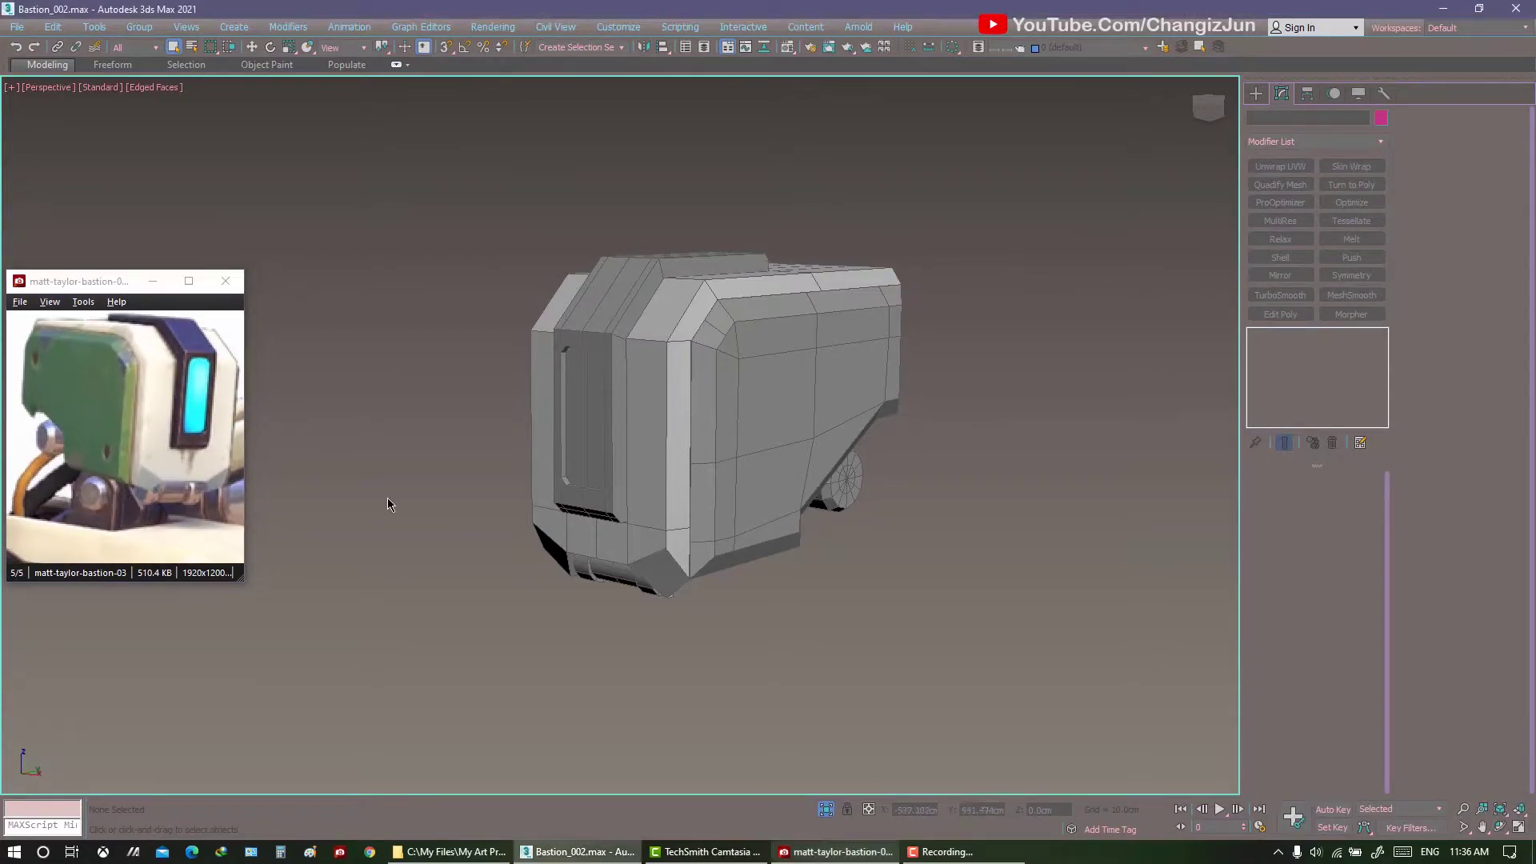
Save the scene over Bastion_001.max.
alt+middle_drag(962, 567, 861, 546)
key(ctrl+shift+s)
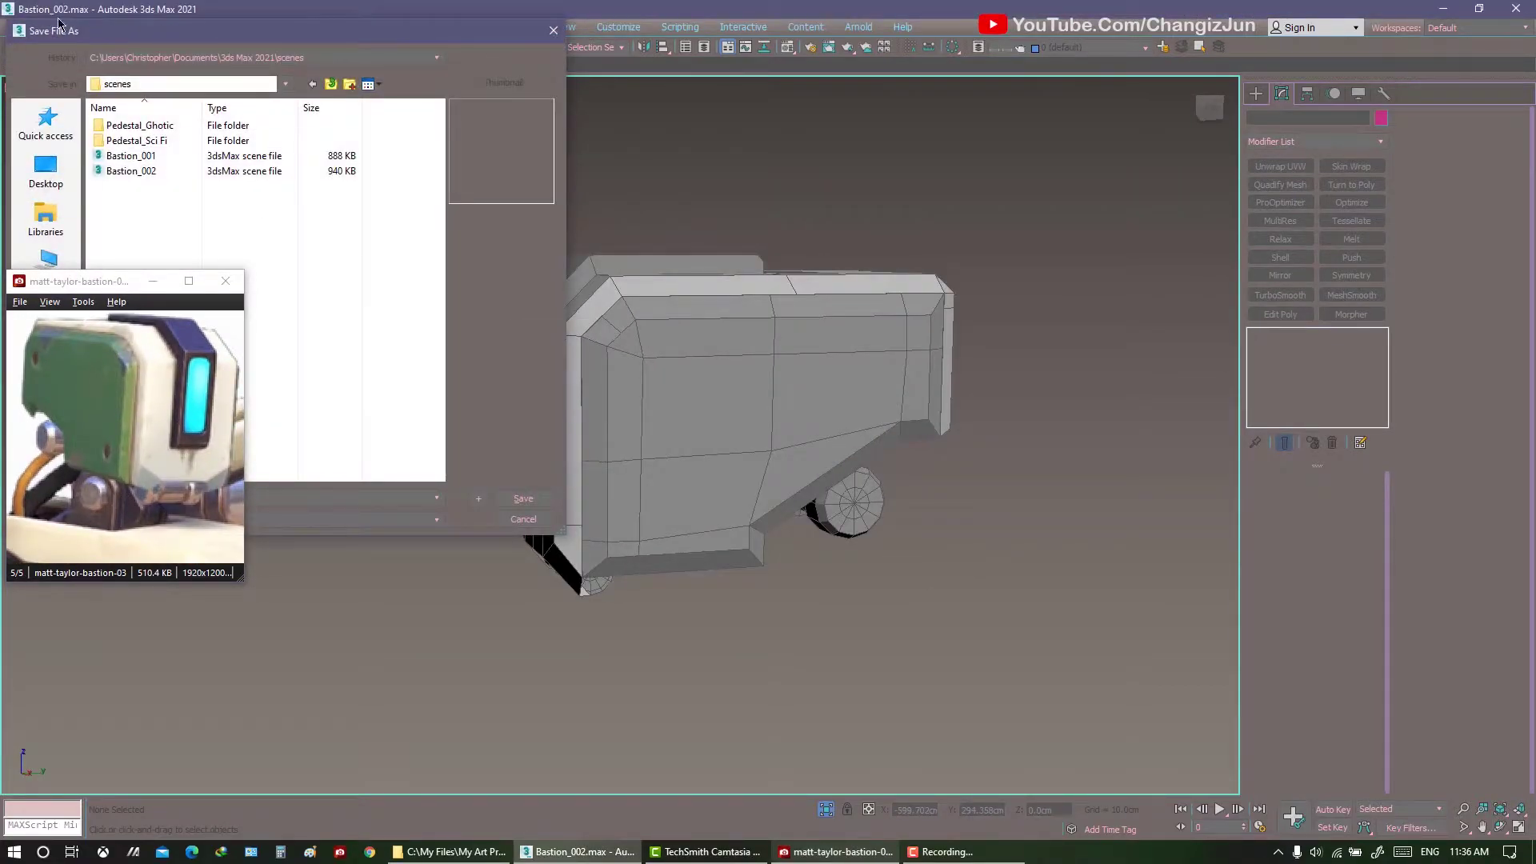
double_click(130, 155)
click(762, 445)
click(880, 525)
Shift-move a copy of the wheel cylinder lower and to the right in the Left view.
key(l)
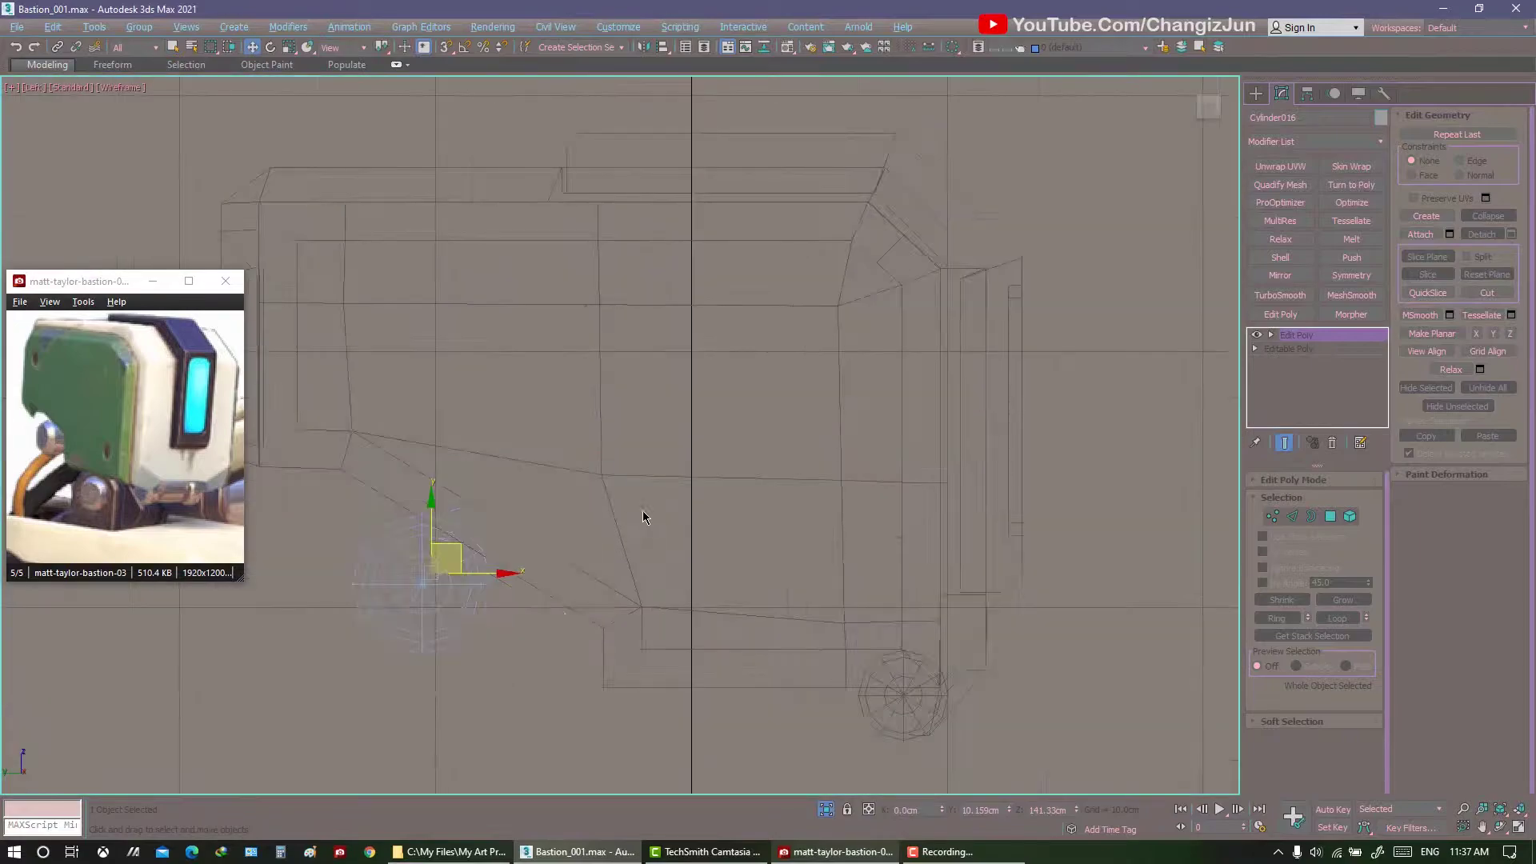
scroll(642, 516, down, 3)
scroll(394, 470, down, 1)
scroll(383, 472, down, 1)
shift+drag(407, 456, 572, 542)
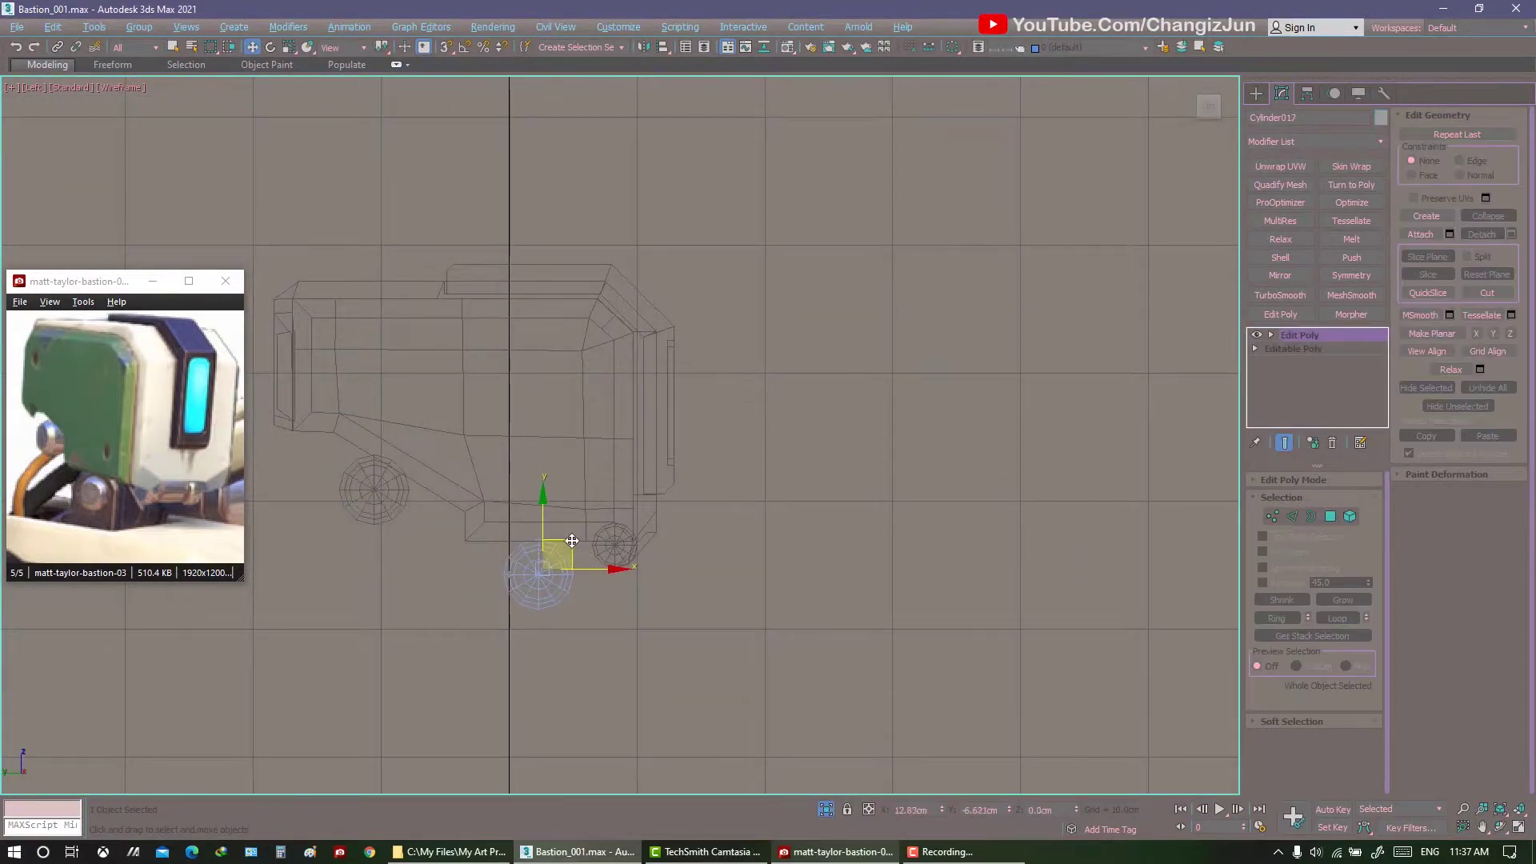
key(5)
click(547, 569)
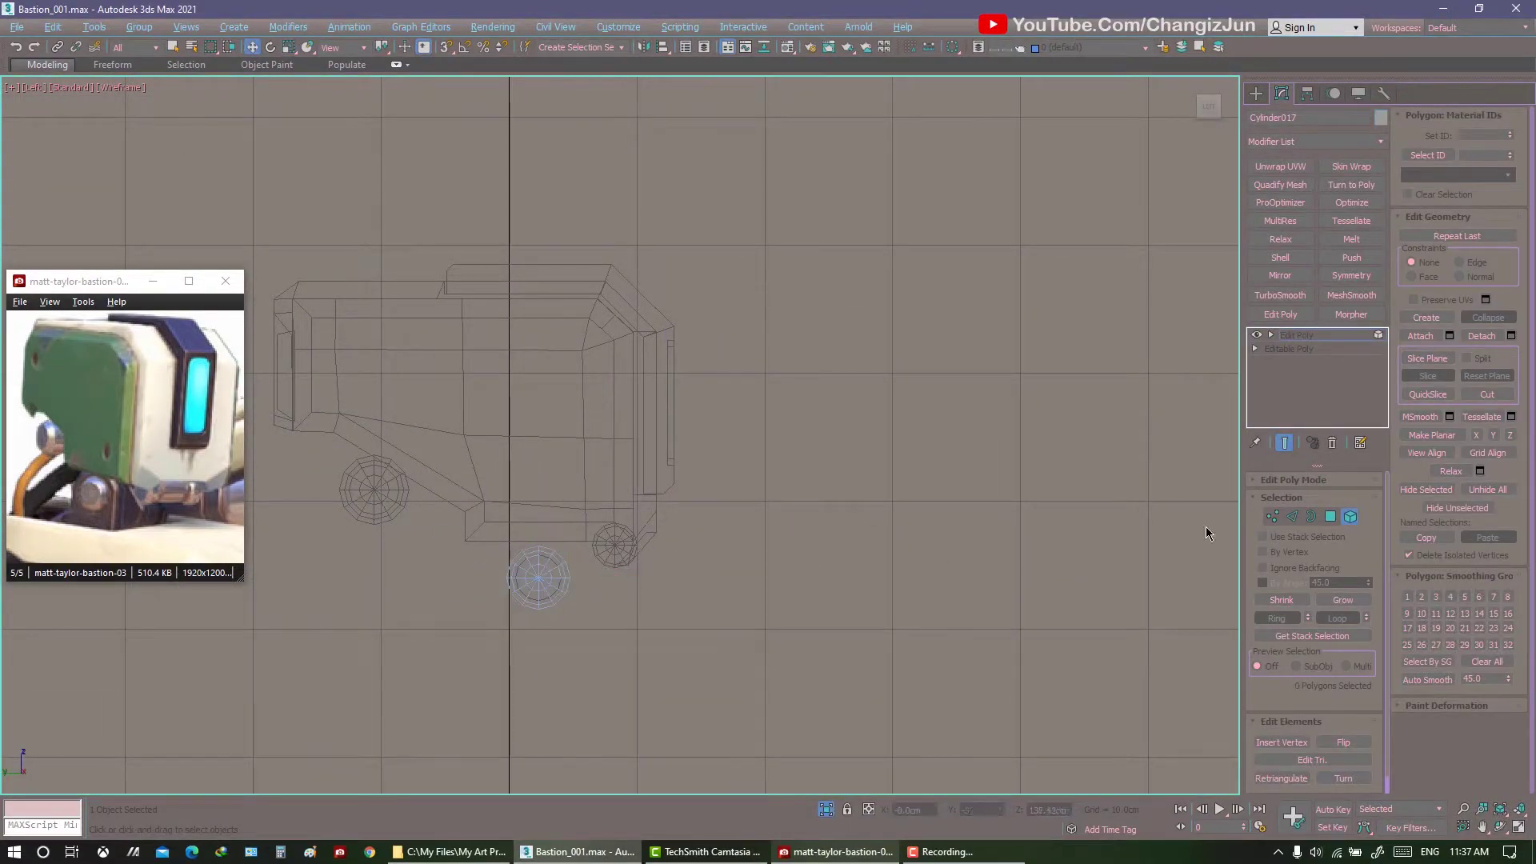
key(p)
click(780, 528)
mouse_move(780, 528)
alt+middle_down()
mouse_move(851, 564)
mouse_move(826, 548)
alt+middle_up()
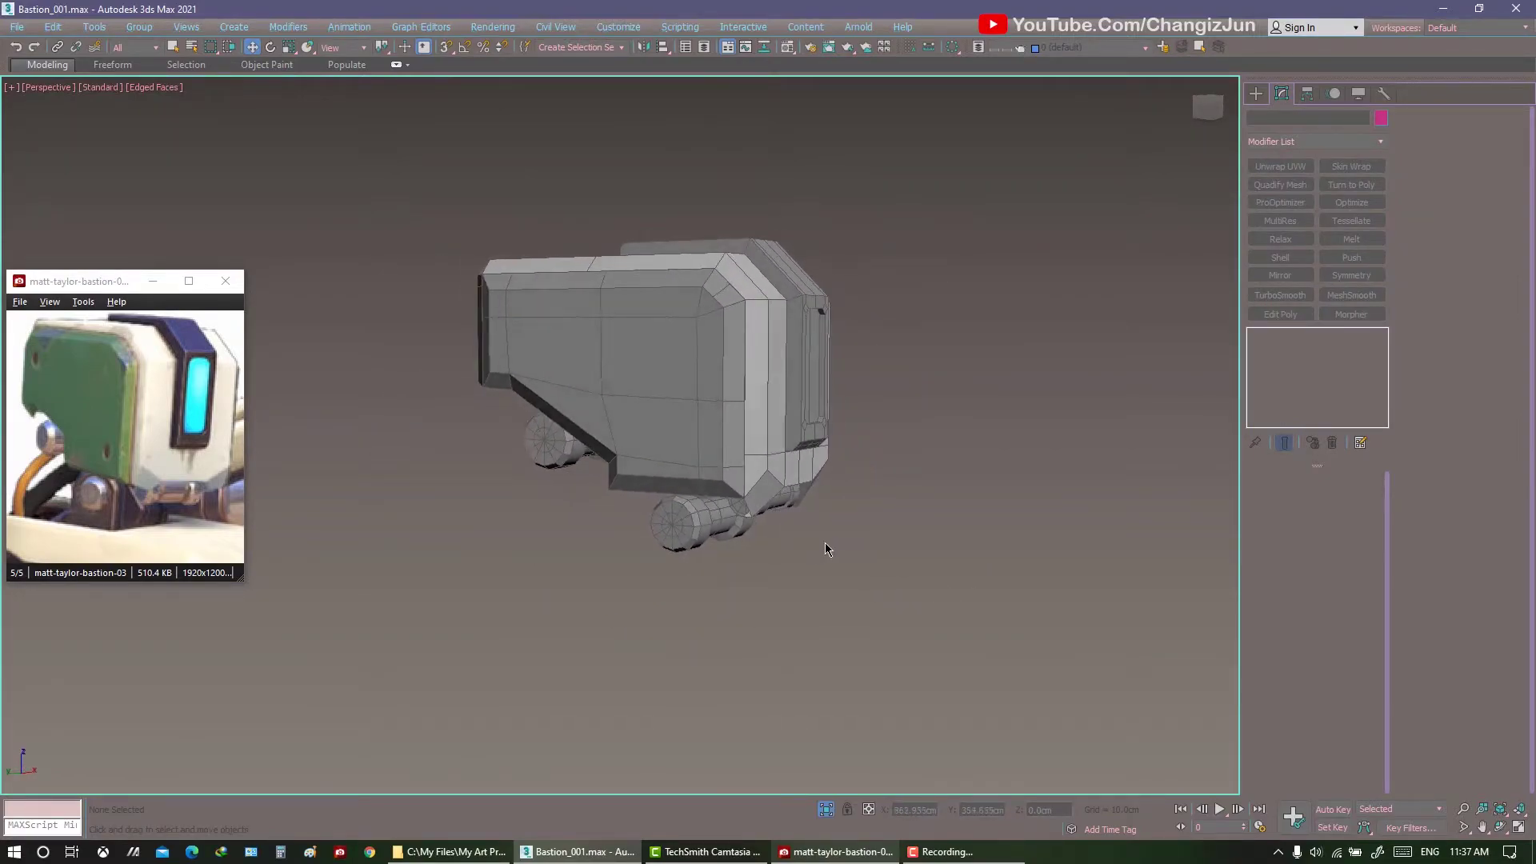
Start a new Box from Create > Standard Primitives.
click(1256, 93)
click(1282, 189)
scroll(790, 645, down, 5)
scroll(730, 570, down, 3)
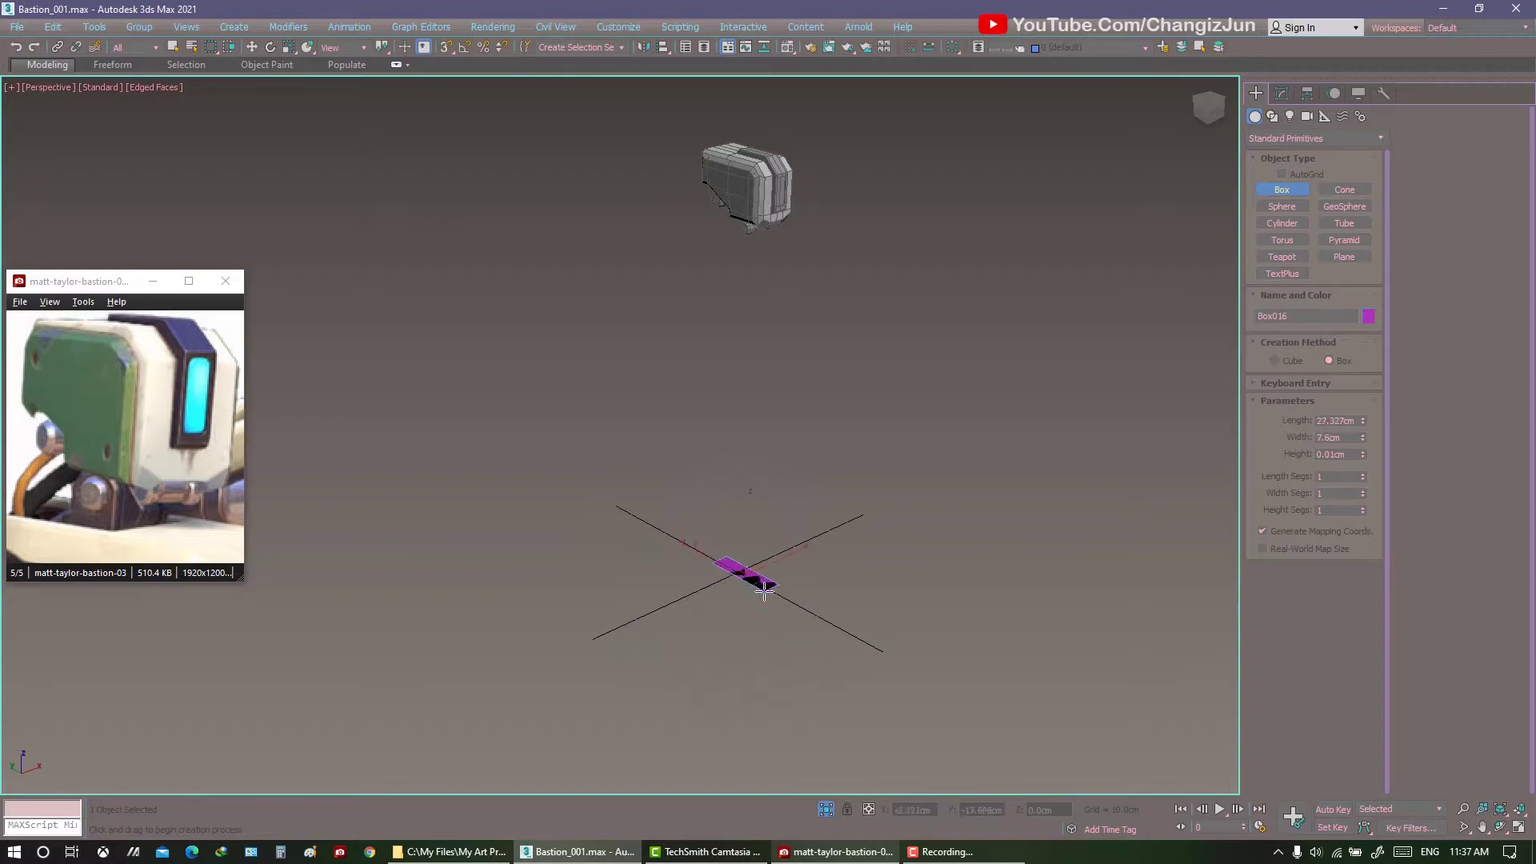
Finish drawing the box and set its length to 7.624 cm.
click(811, 489)
scroll(710, 323, up, 5)
scroll(678, 342, down, 3)
key(w)
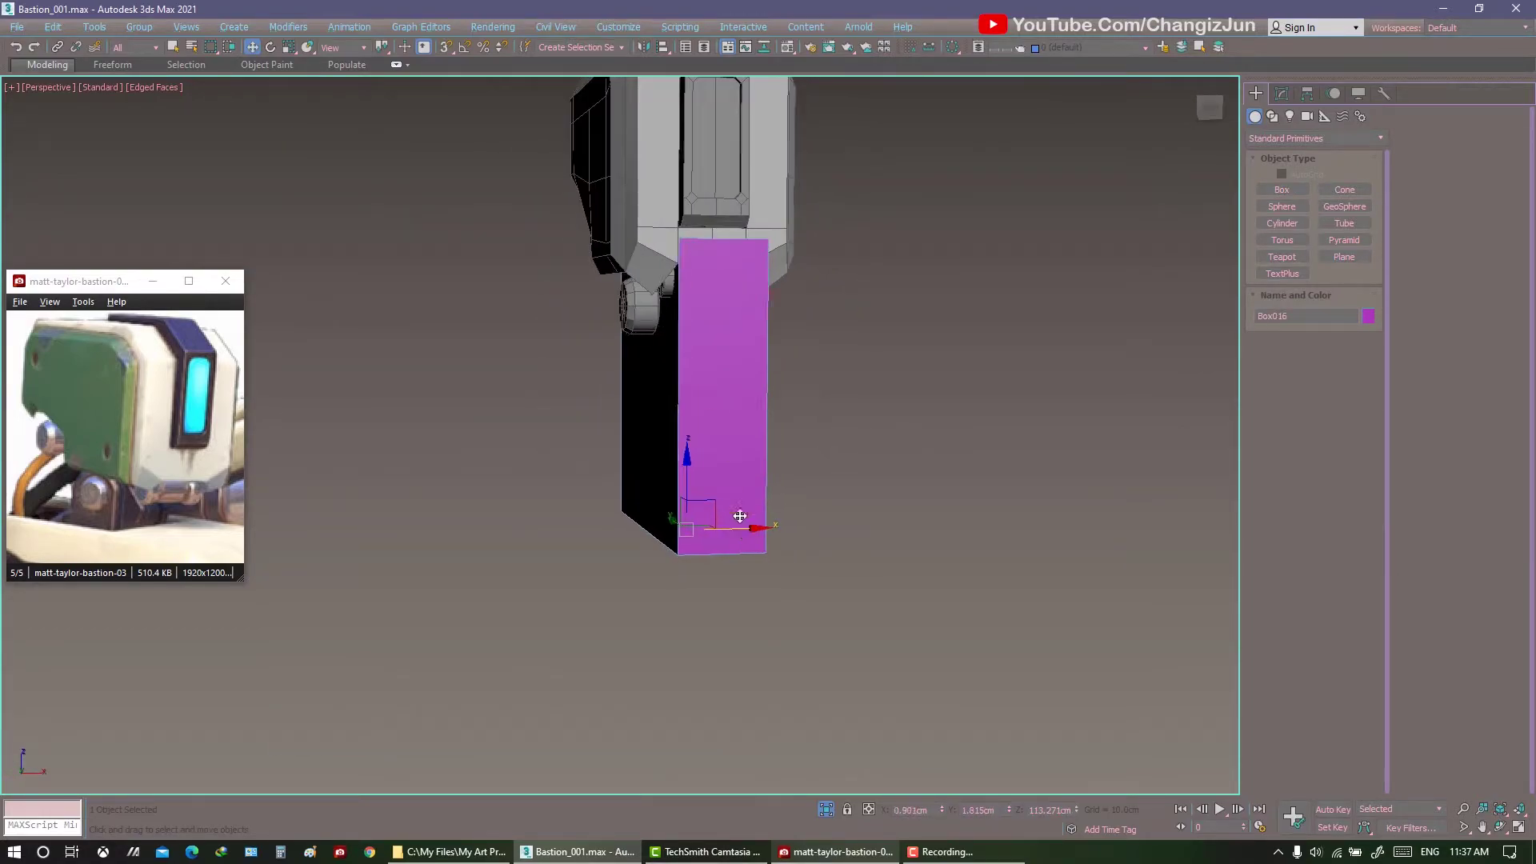
alt+middle_drag(740, 515, 974, 483)
scroll(778, 387, up, 3)
alt+middle_drag(778, 387, 880, 440)
click(1282, 93)
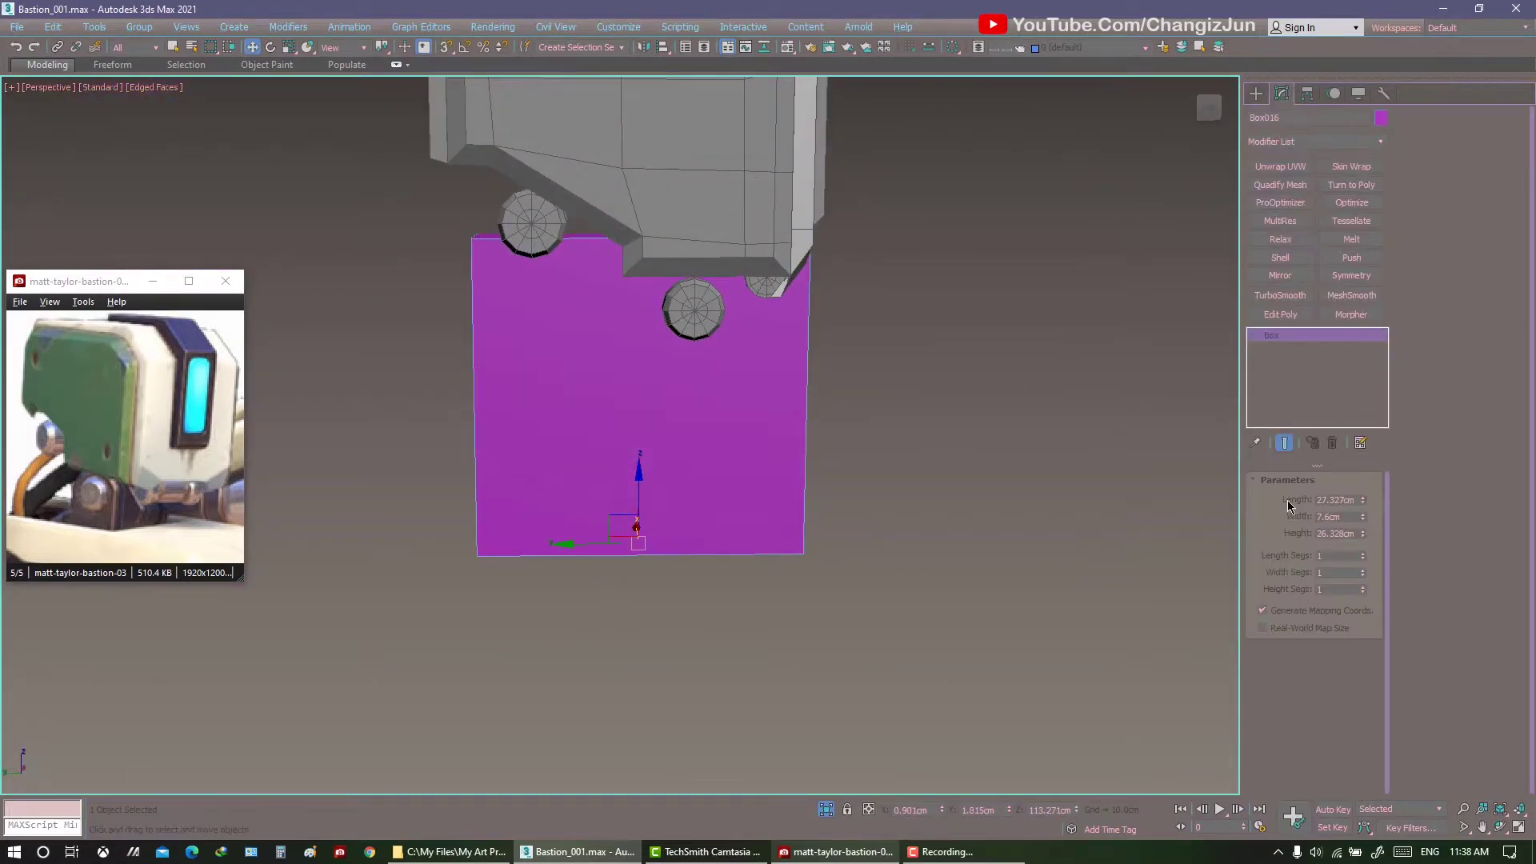
drag(1362, 499, 1366, 551)
scroll(685, 514, up, 3)
scroll(686, 514, down, 3)
Move the plate left under the head in the shaded Front view.
key(alt+w)
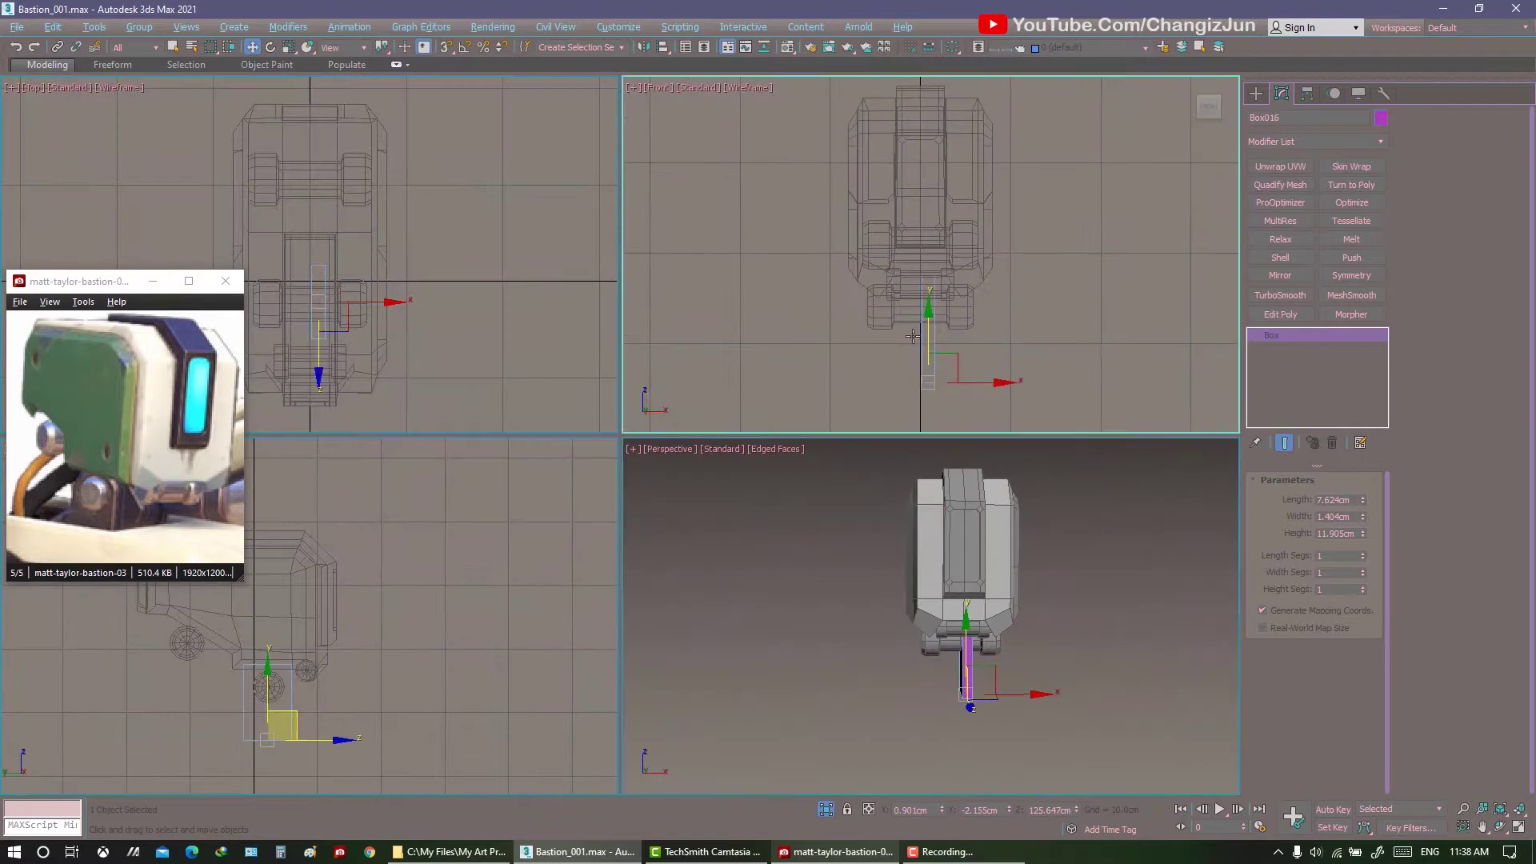
key(alt+w)
key(F3)
scroll(685, 408, up, 3)
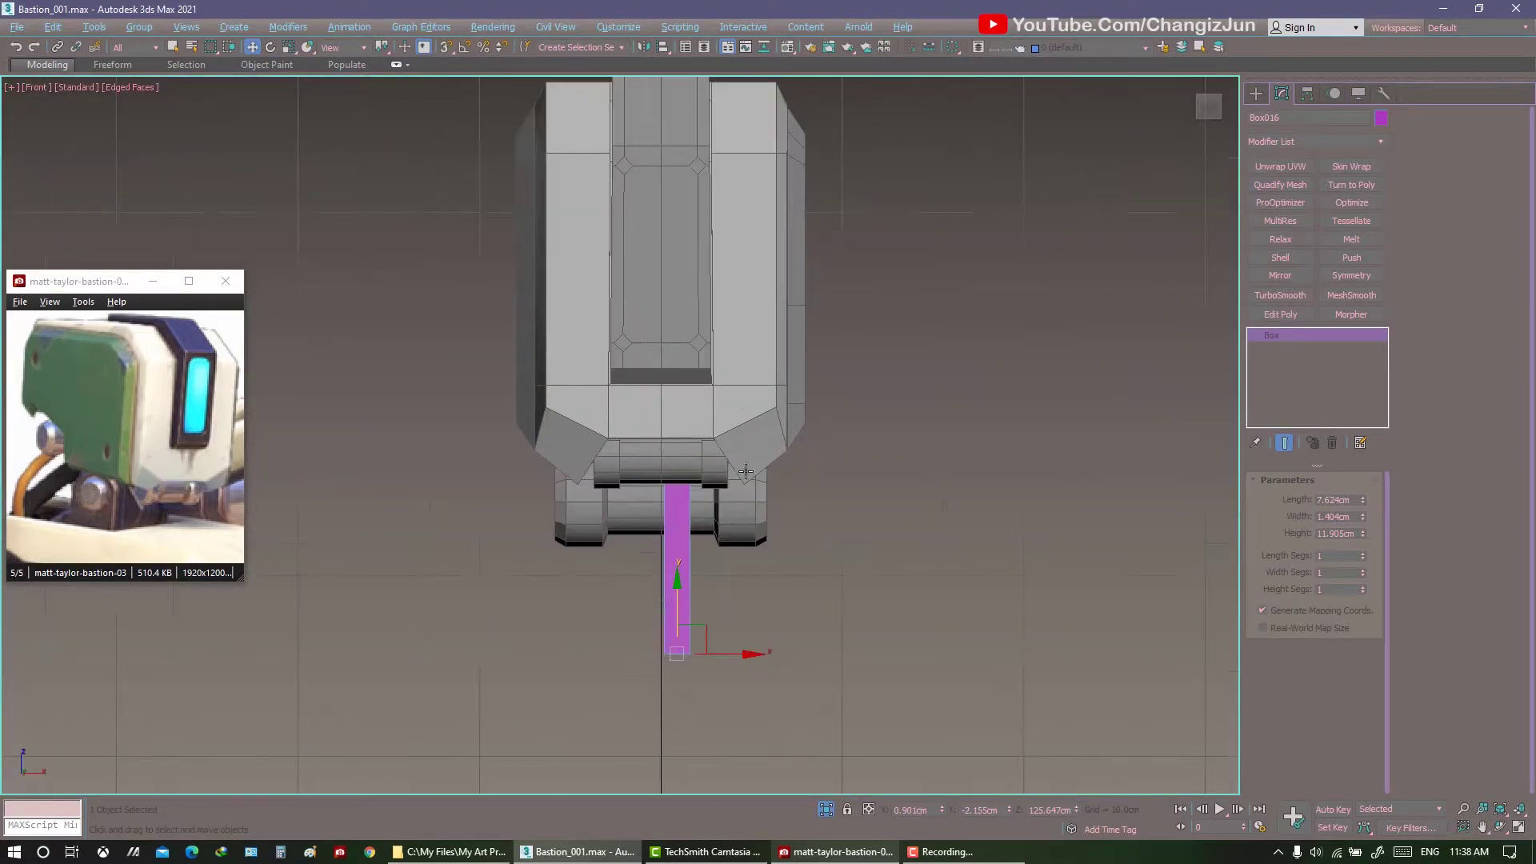
drag(744, 651, 668, 651)
key(alt+w)
key(alt+w)
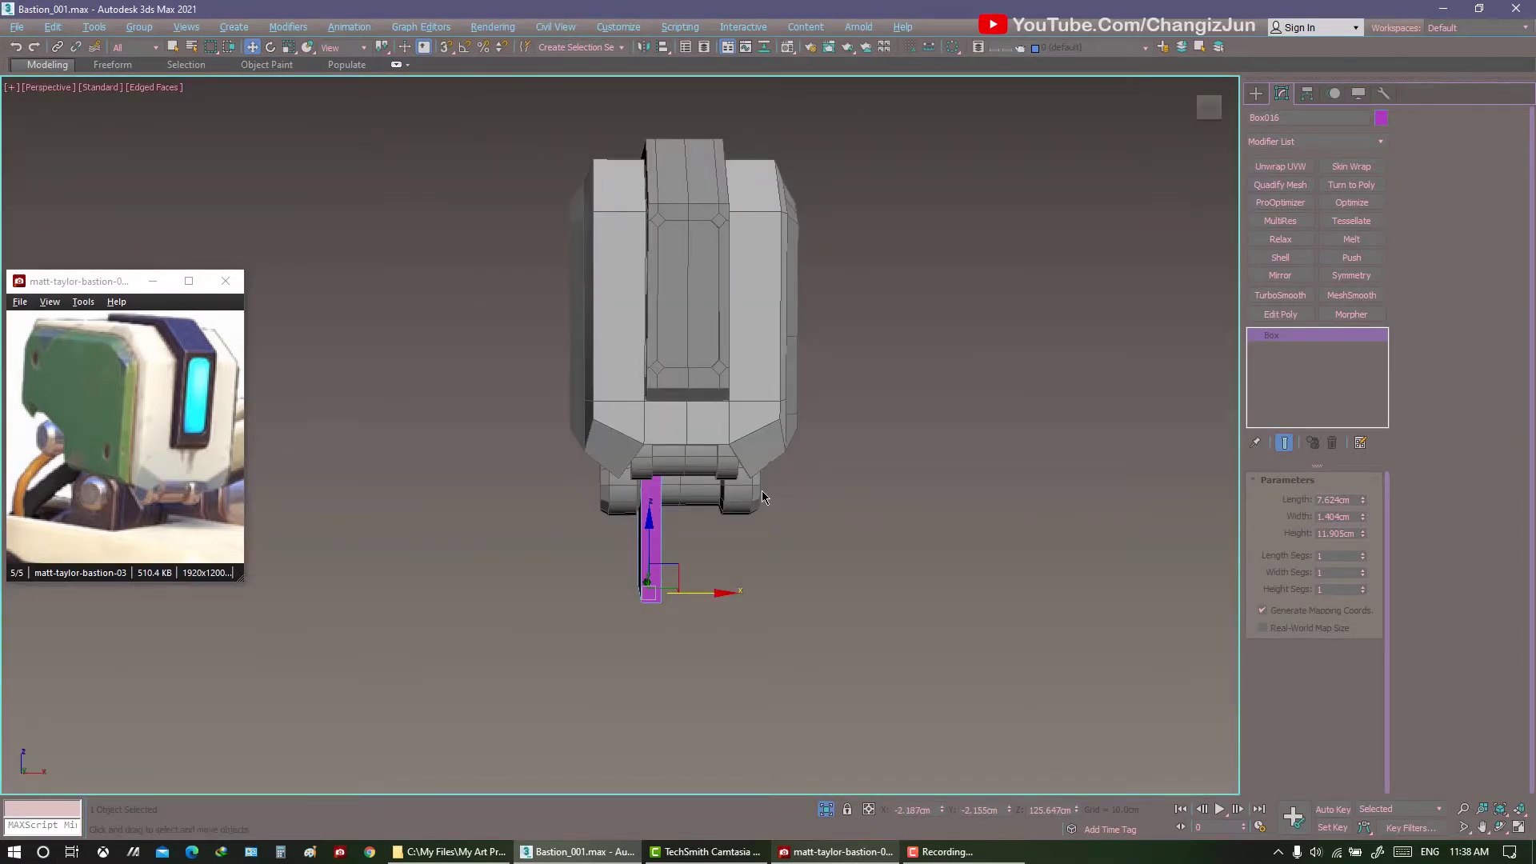
mouse_move(761, 491)
alt+middle_down()
mouse_move(747, 580)
mouse_move(779, 532)
mouse_move(748, 552)
alt+middle_up()
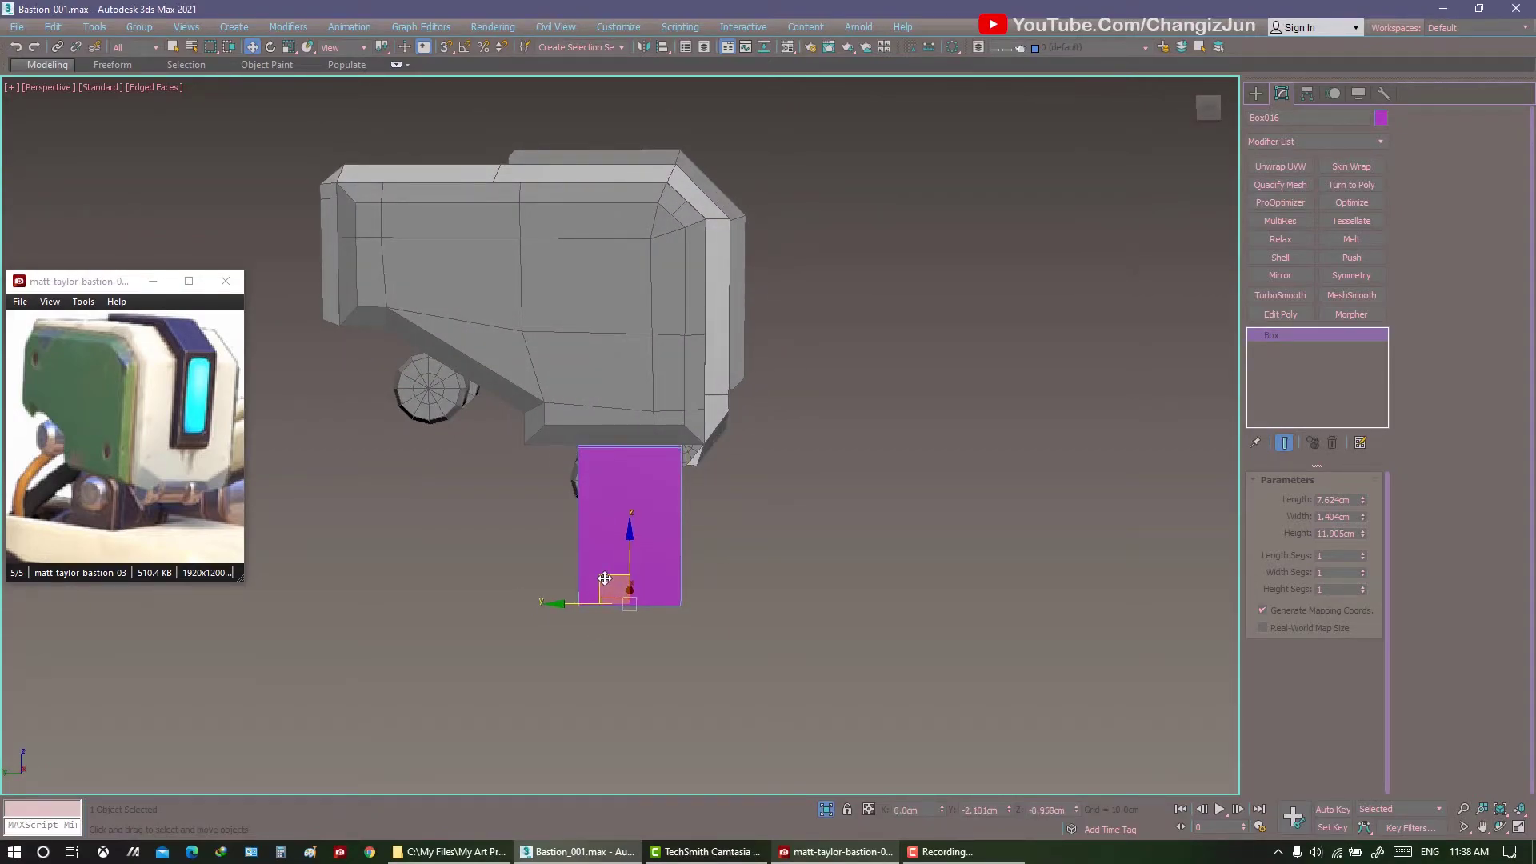
mouse_move(605, 578)
alt+middle_down()
mouse_move(597, 511)
mouse_move(718, 577)
mouse_move(832, 560)
alt+middle_up()
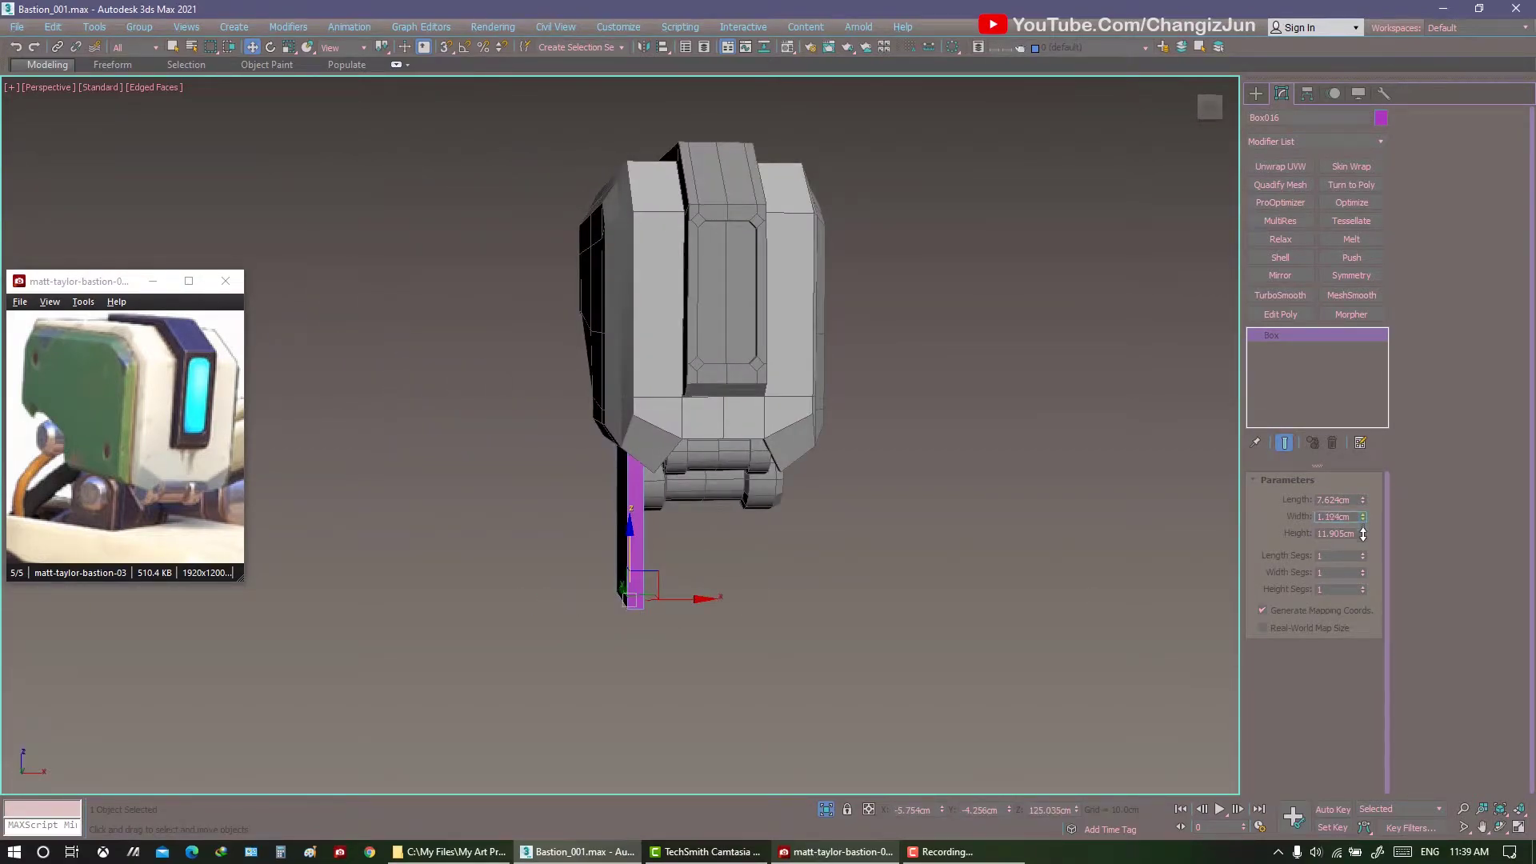
alt+middle_drag(1040, 520, 1216, 524)
scroll(720, 520, up, 3)
Make the plate grey, assign it a material, and add an Edit Poly modifier.
click(1380, 118)
click(846, 518)
key(m)
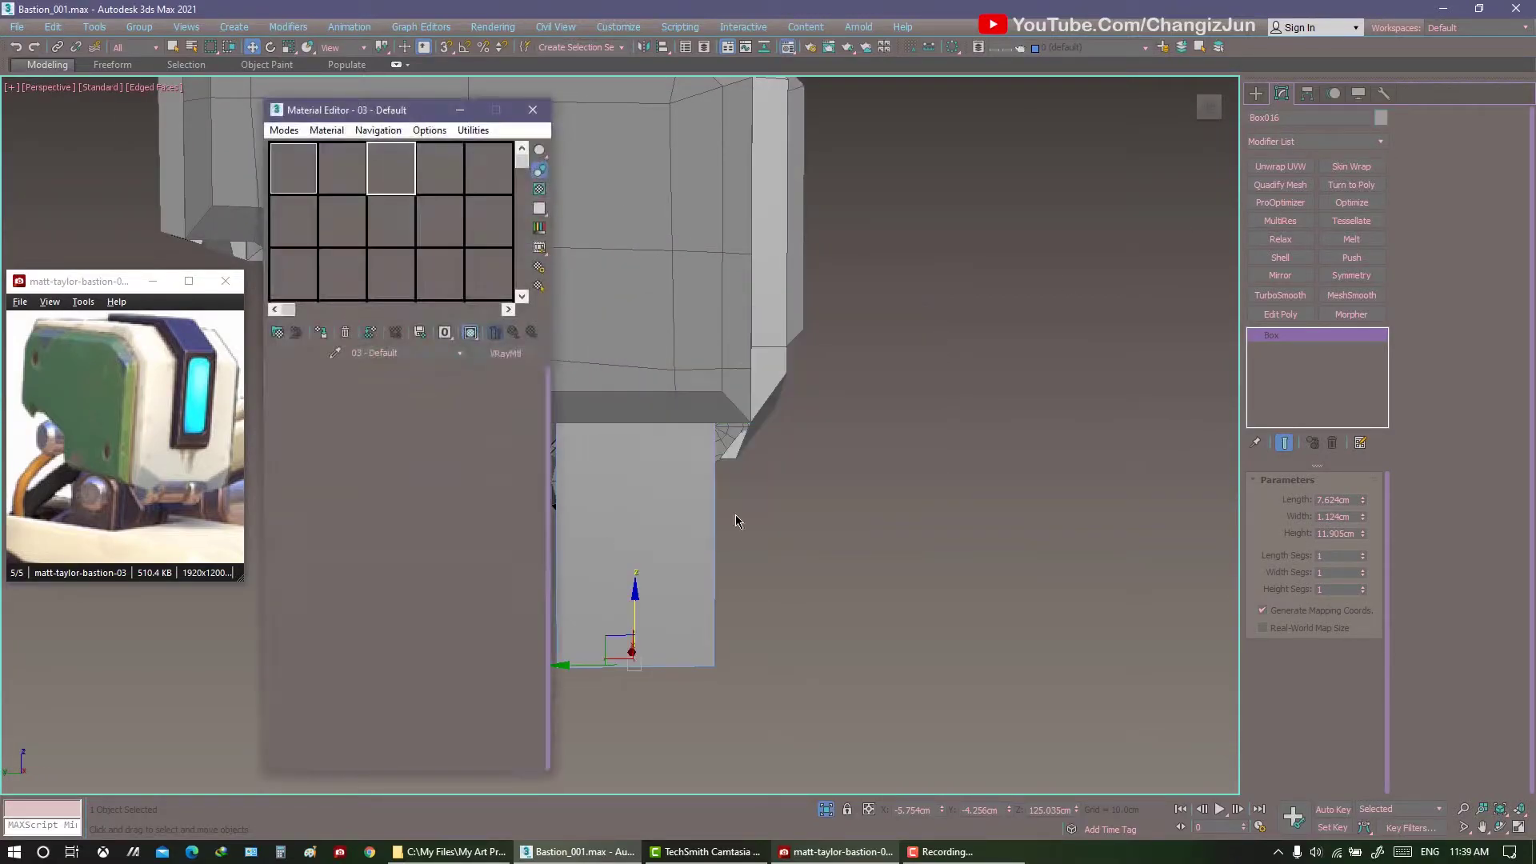
click(323, 333)
click(533, 109)
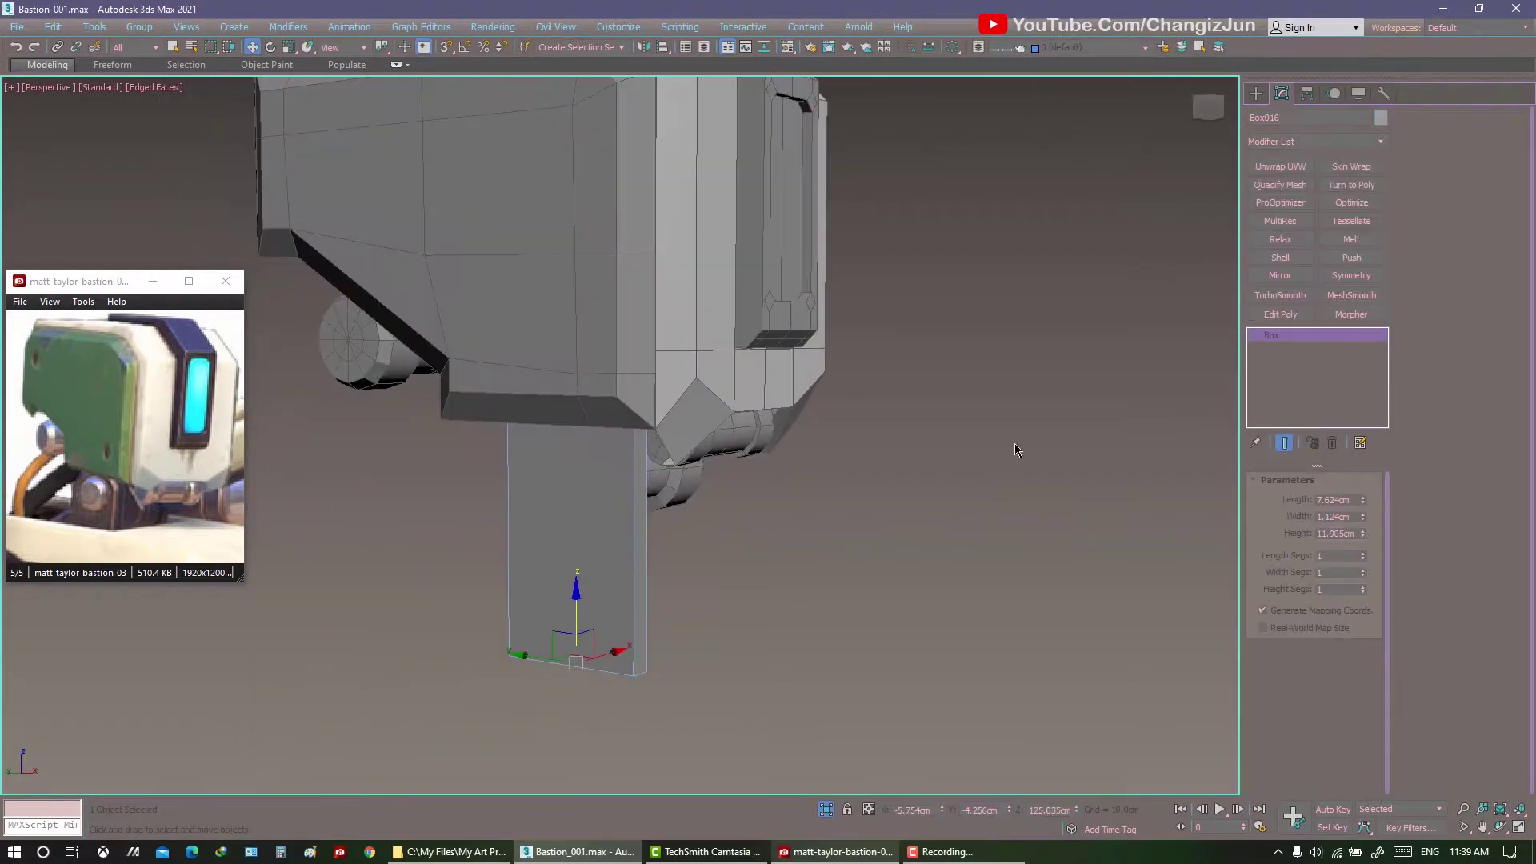
key(2)
key(F3)
Select the plate's two top edges and start a chamfer on them.
click(620, 457)
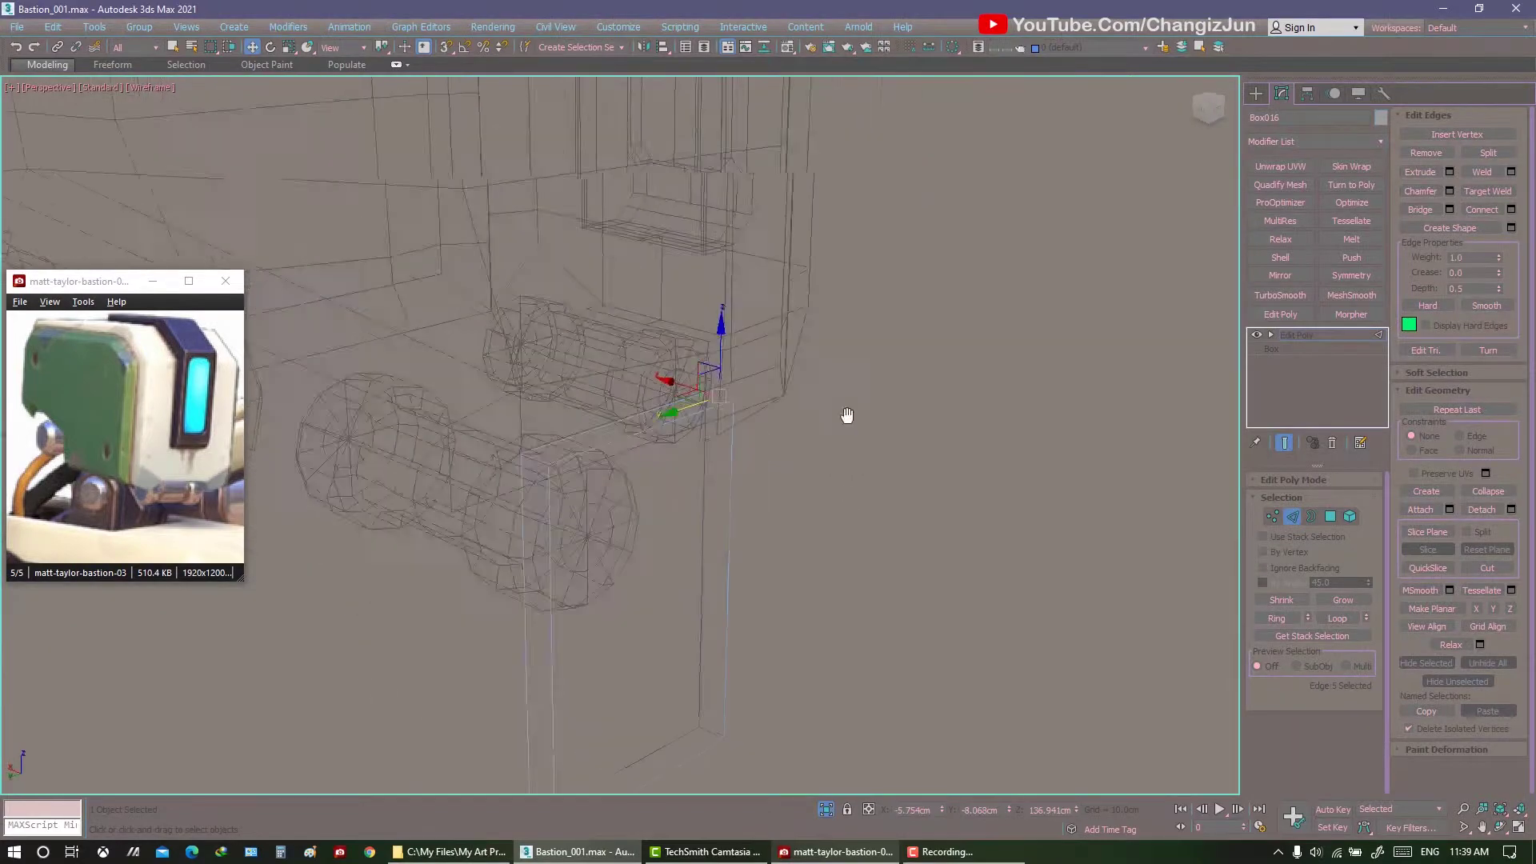
scroll(662, 487, up, 3)
key(F3)
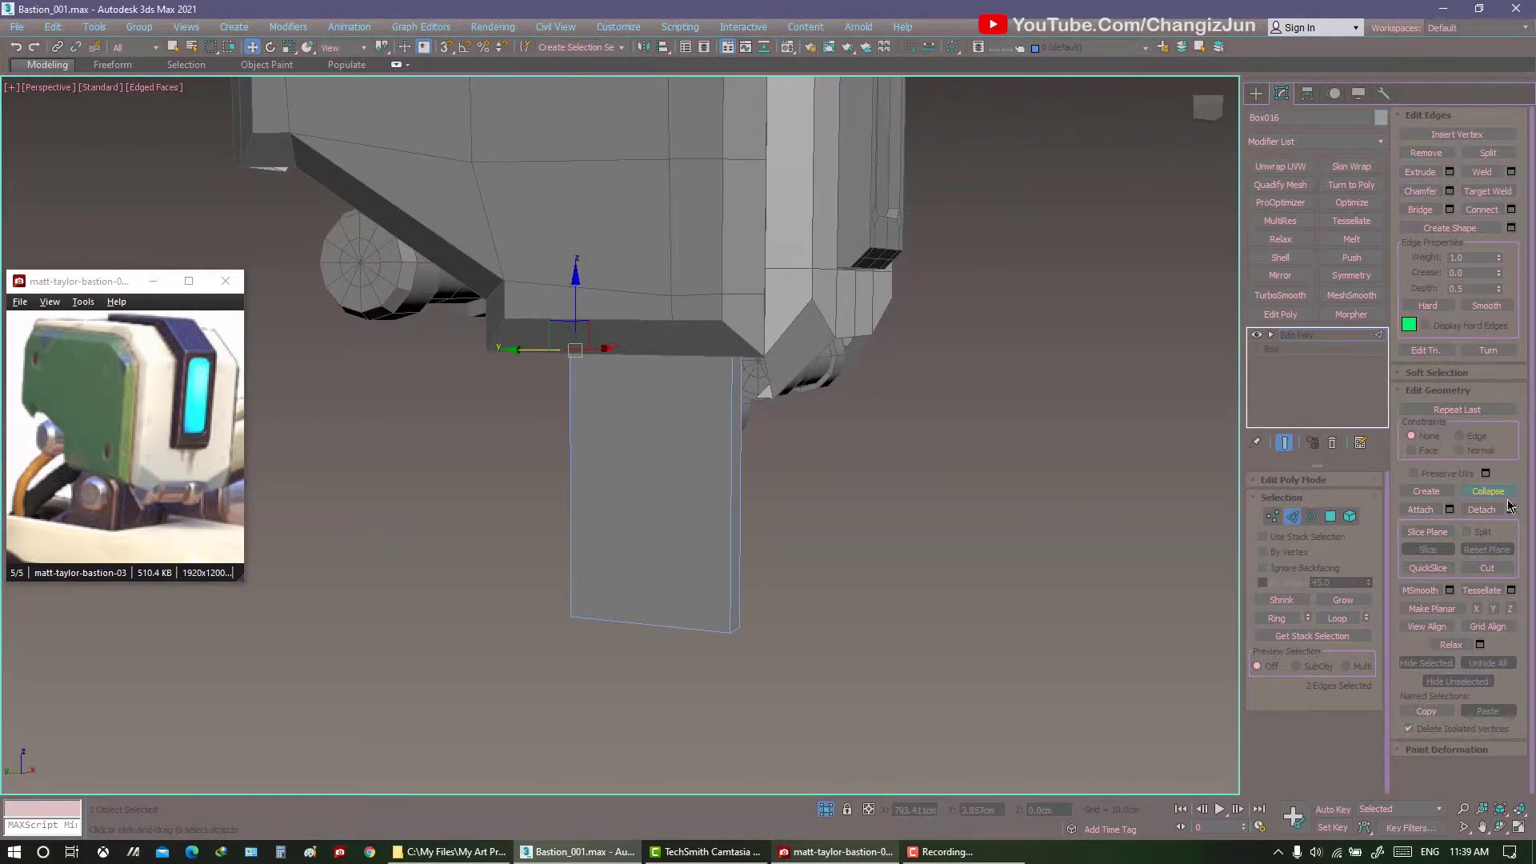
right_click(1030, 480)
click(1034, 502)
middle_drag(965, 284, 948, 308)
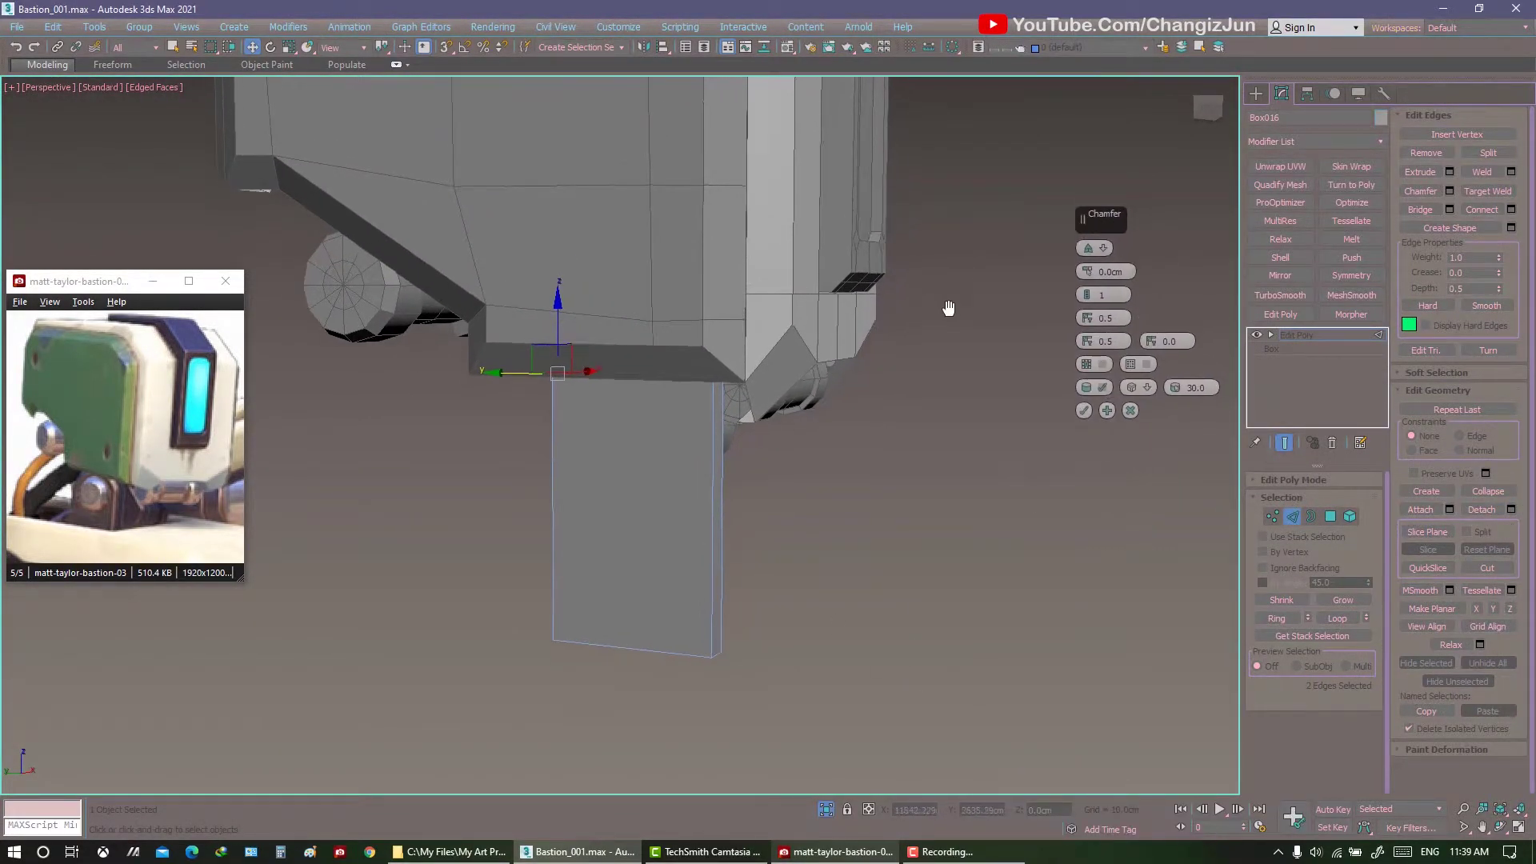
Set a uniform 1.715 cm chamfer with 2 segments and apply it.
click(1106, 250)
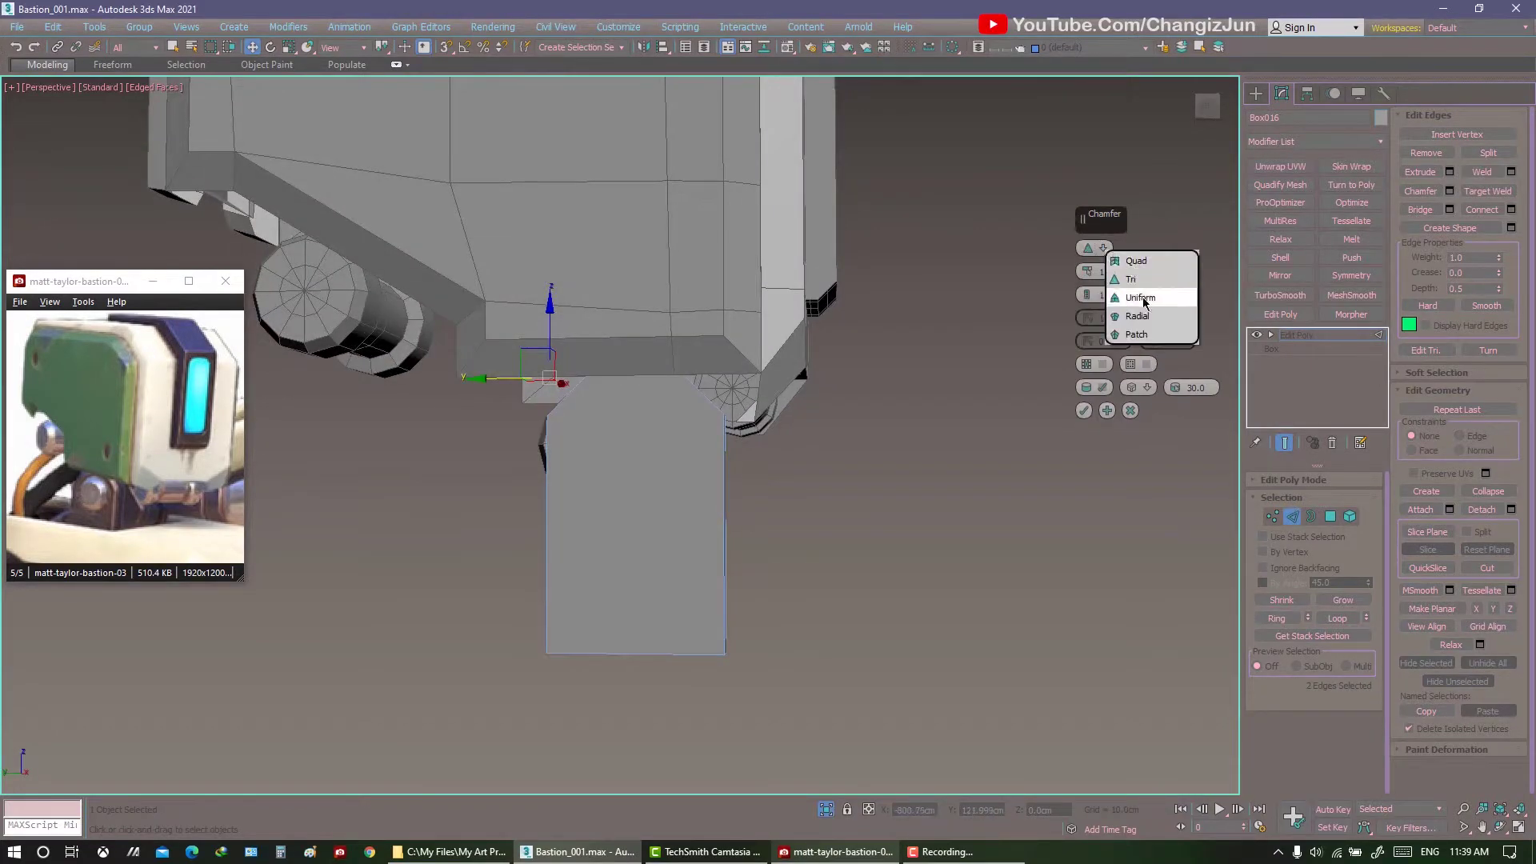
click(1142, 291)
click(1099, 248)
click(1142, 291)
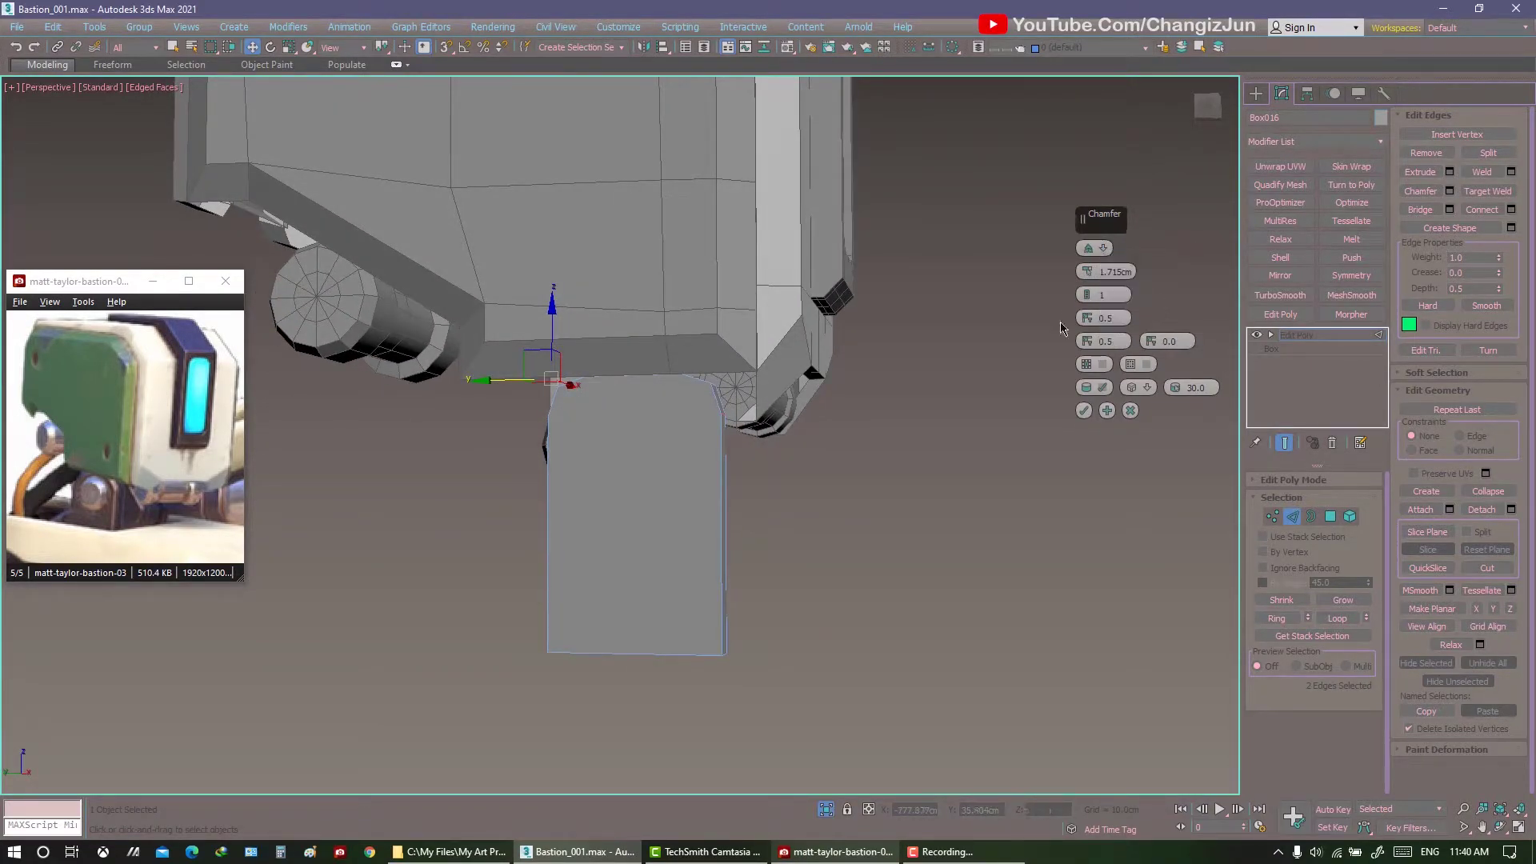
alt+middle_drag(996, 335, 920, 323)
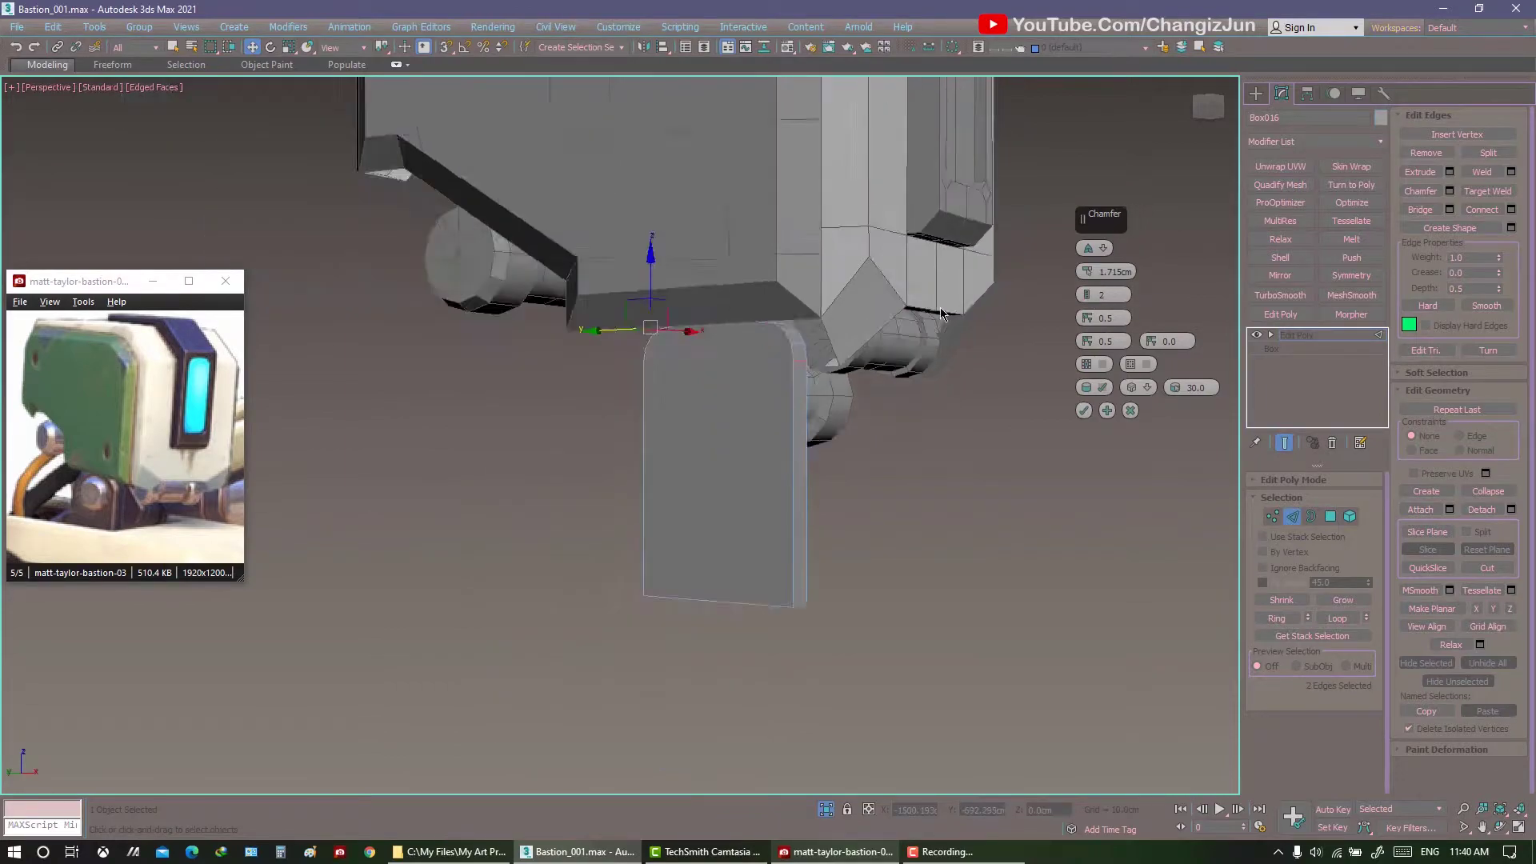
click(1084, 410)
Clear the selection and orbit around to inspect the rounded corners.
alt+middle_drag(1036, 397, 1000, 352)
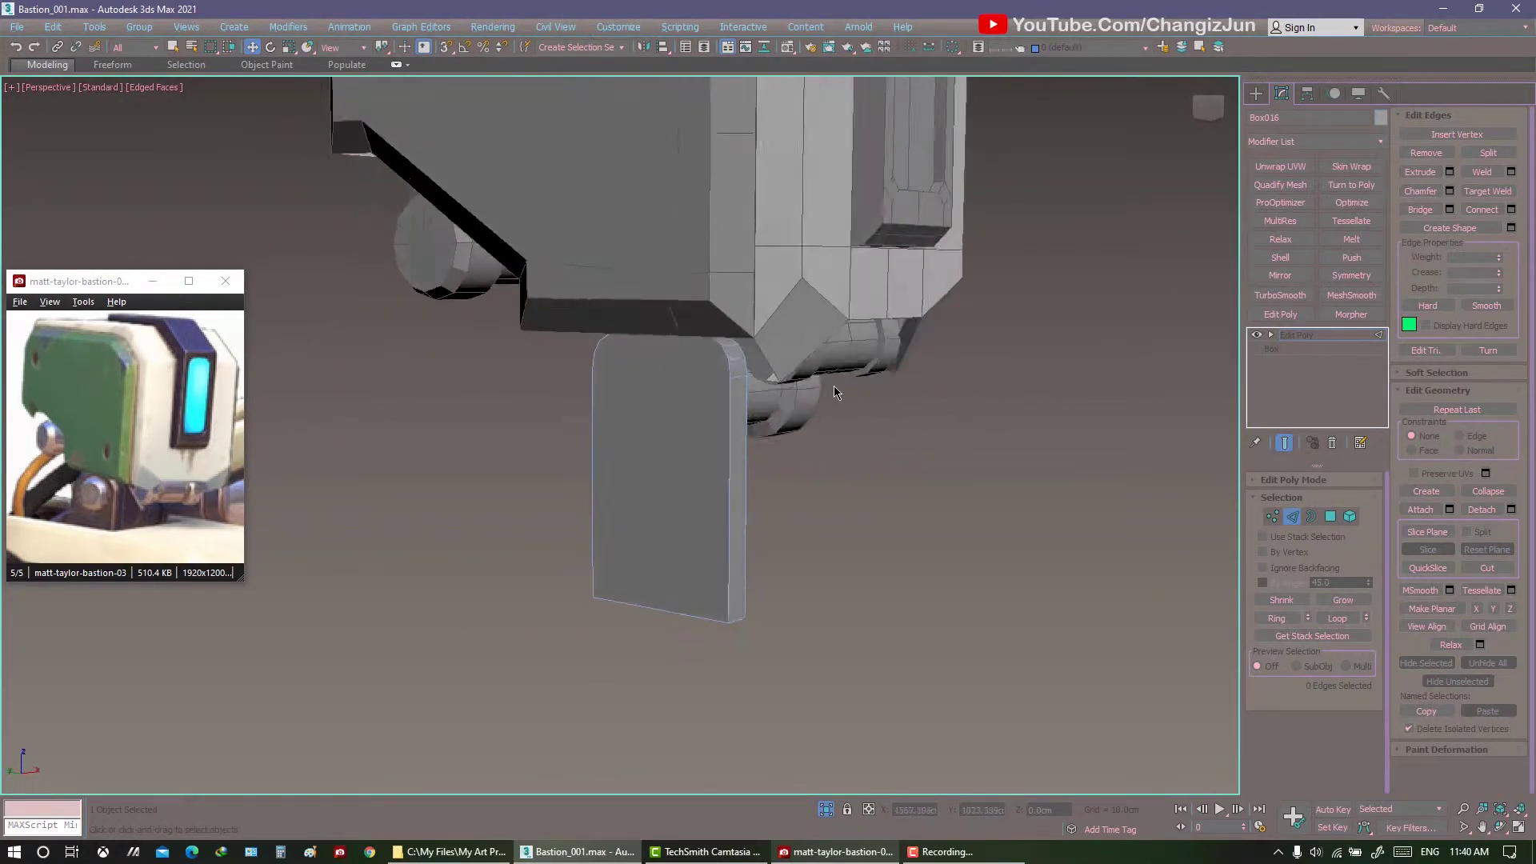
click(781, 485)
scroll(795, 472, down, 4)
alt+middle_drag(795, 472, 887, 439)
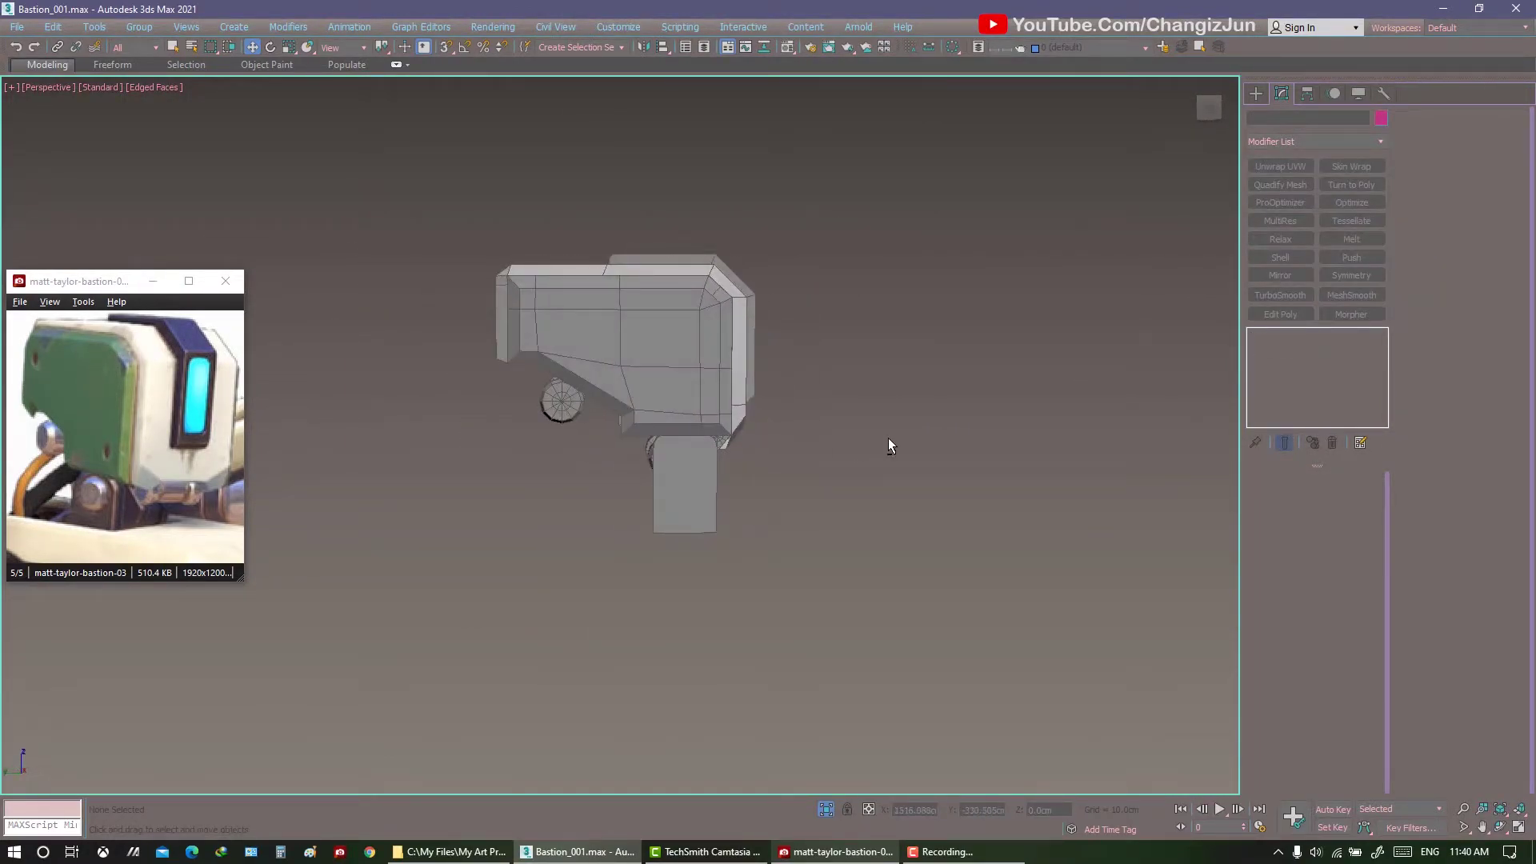
Scale the wheel cylinder polygons outward to enlarge the lower wheels.
key(ctrl+z)
alt+middle_drag(1198, 483, 1040, 464)
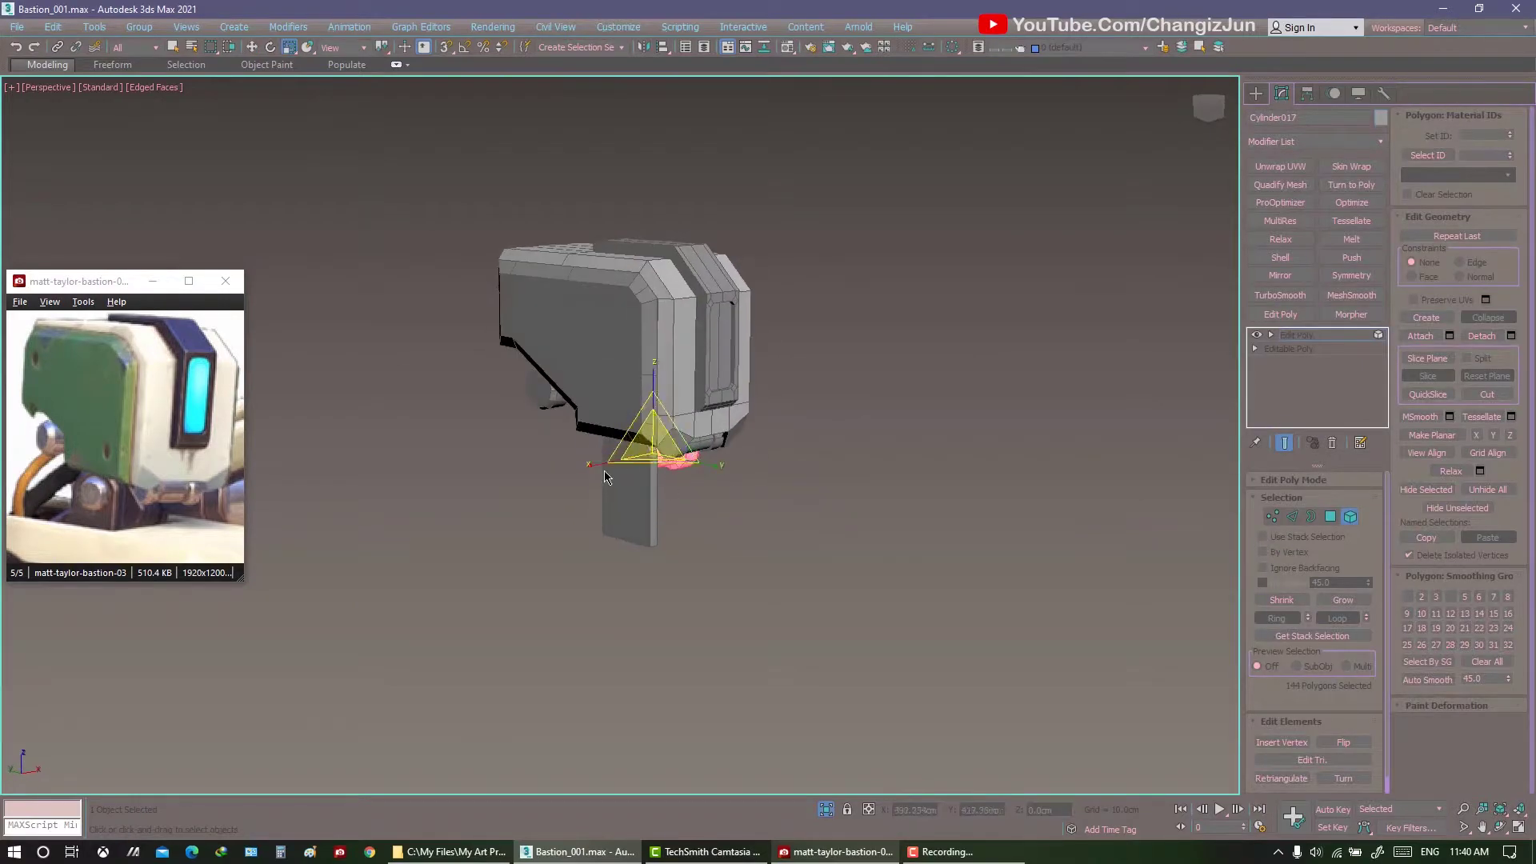
scroll(680, 480, up, 5)
drag(634, 490, 809, 593)
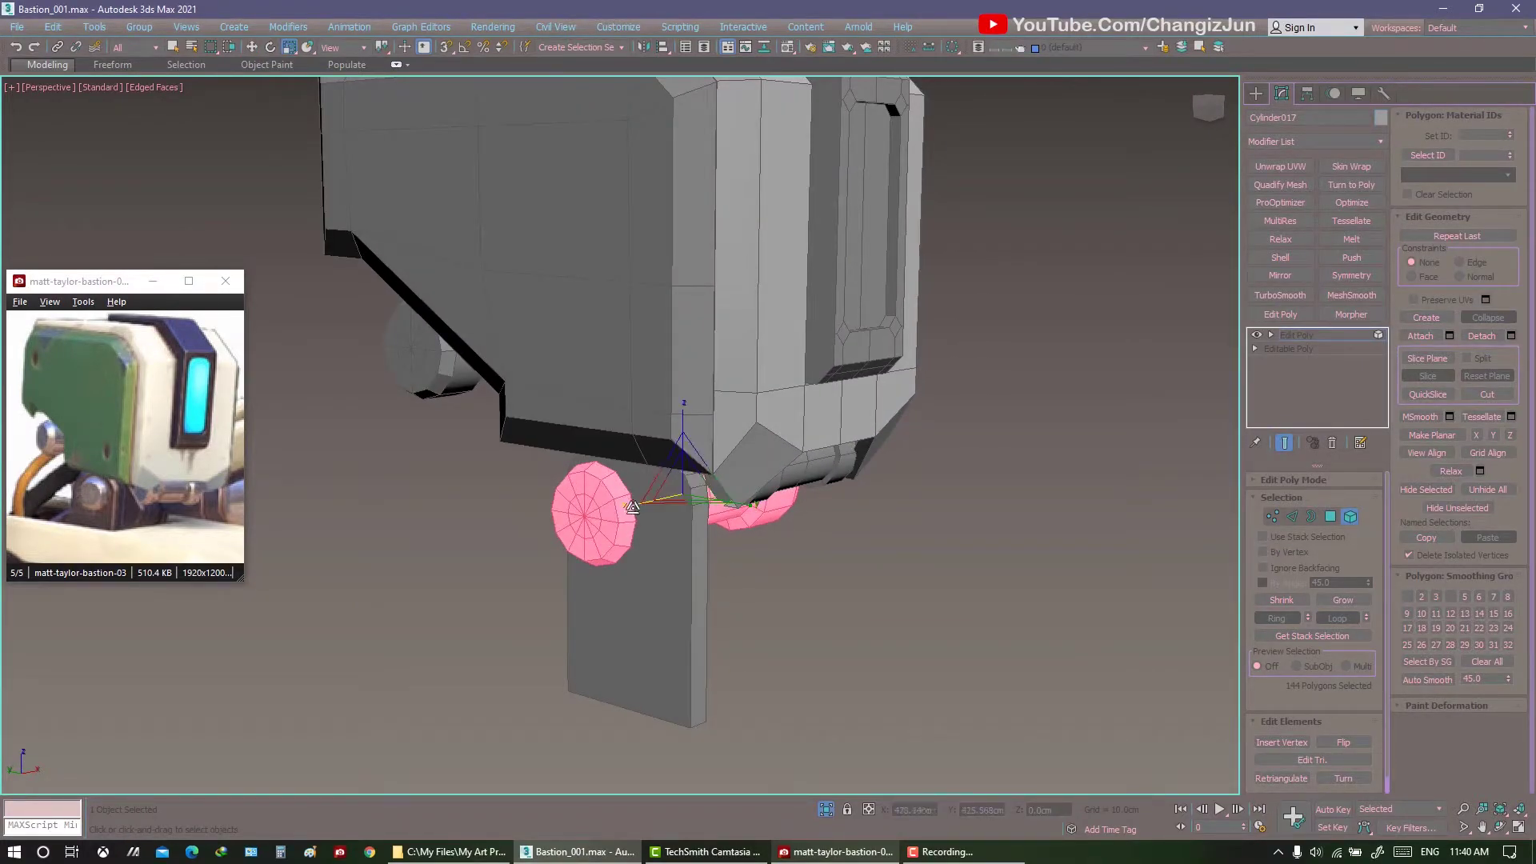
click(901, 535)
mouse_move(632, 506)
alt+middle_down()
mouse_move(901, 535)
mouse_move(565, 485)
mouse_move(693, 546)
alt+middle_up()
scroll(900, 536, down, 4)
scroll(565, 485, up, 4)
click(693, 547)
key(w)
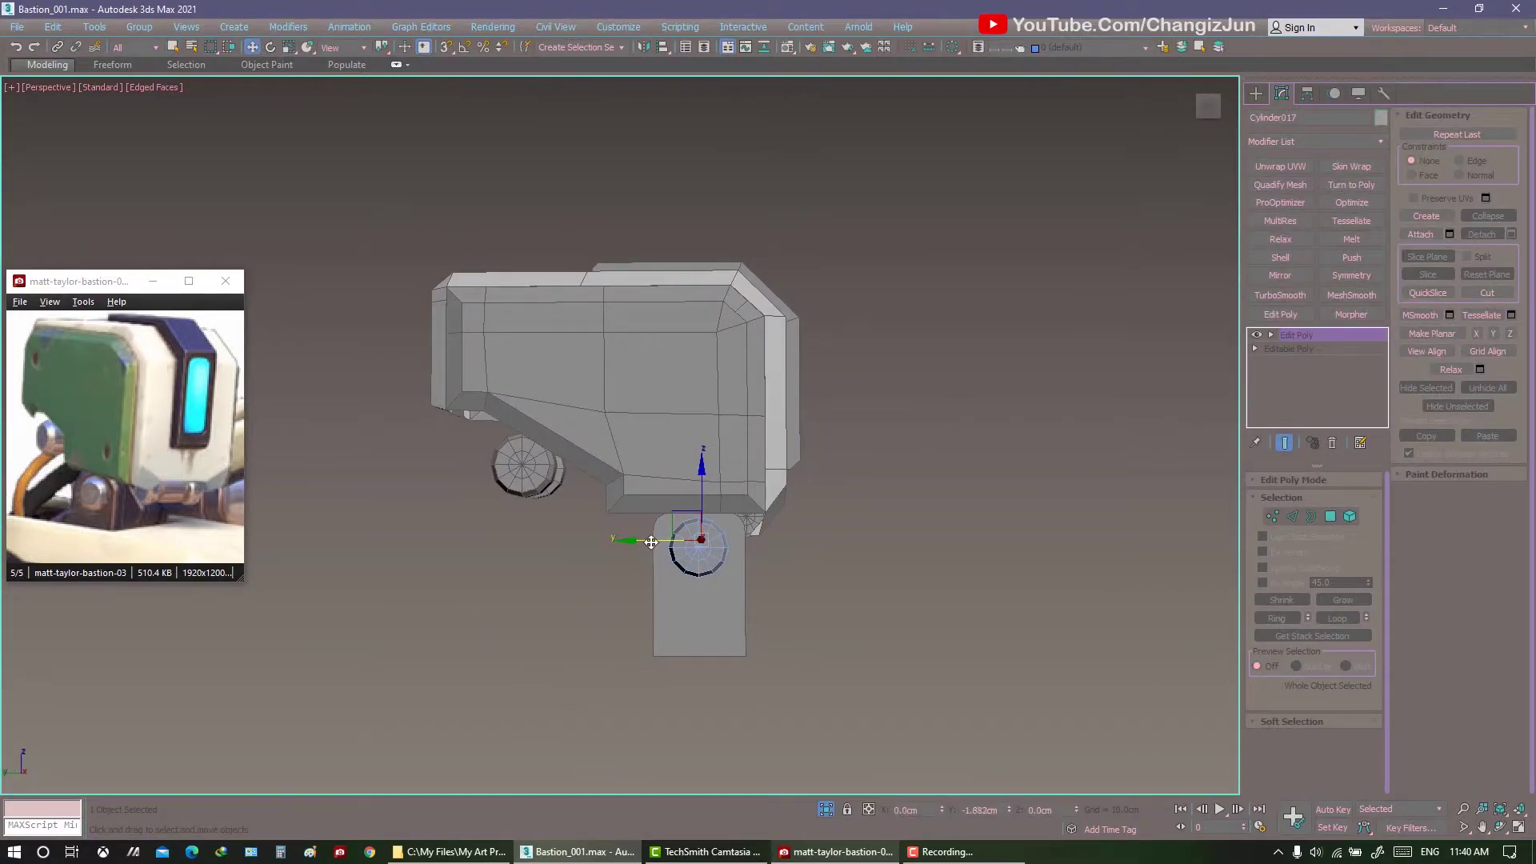
Select the Box016 plate at Edge level to work on its top edges.
click(659, 543)
scroll(658, 543, up, 4)
scroll(883, 455, down, 2)
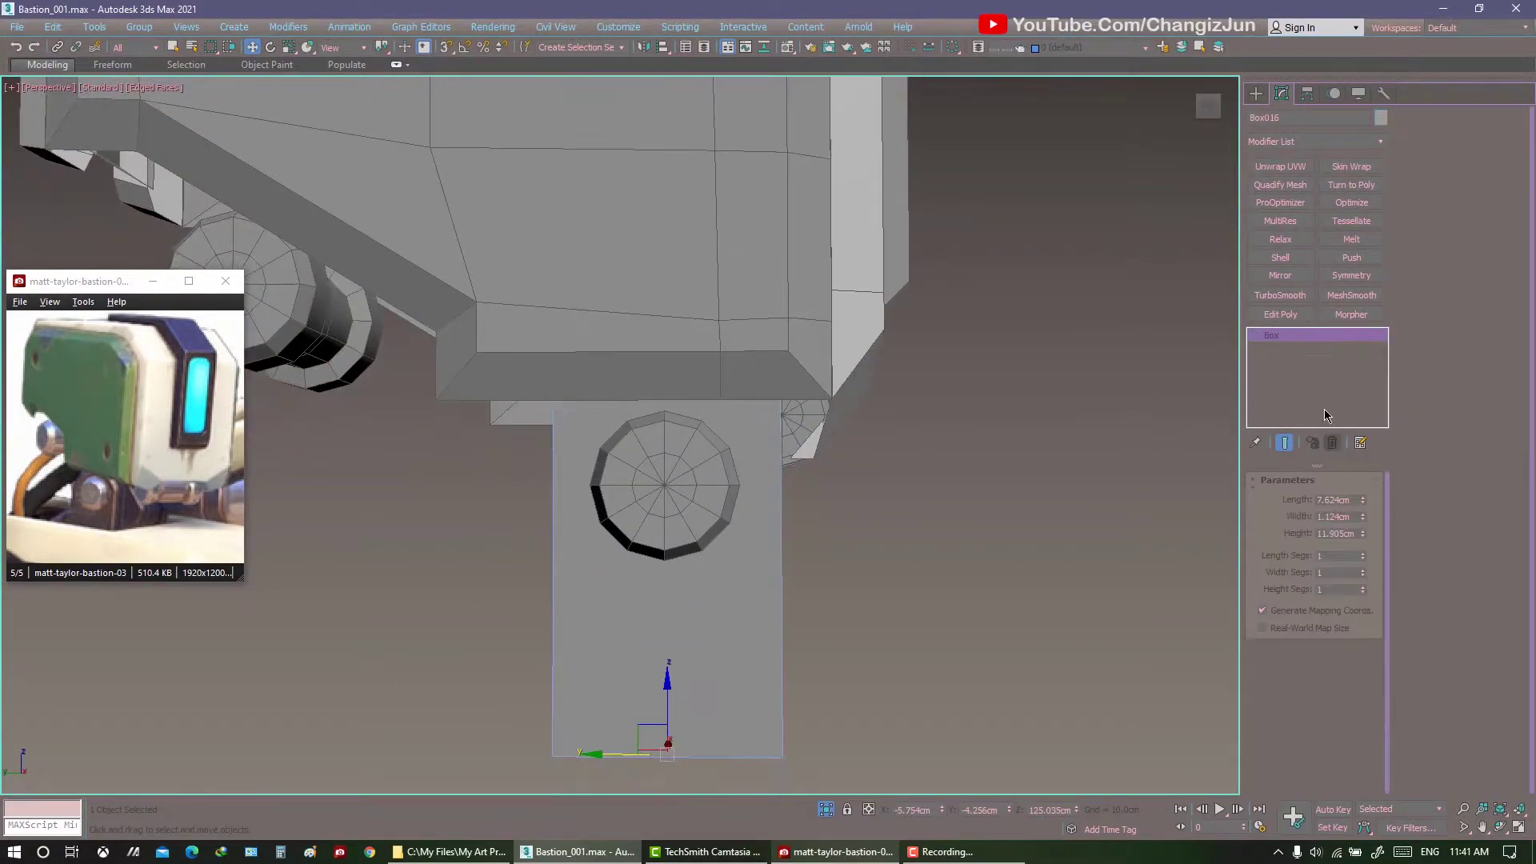
key(2)
key(F3)
mouse_move(883, 455)
alt+middle_down()
mouse_move(805, 459)
mouse_move(652, 394)
alt+middle_up()
key(F3)
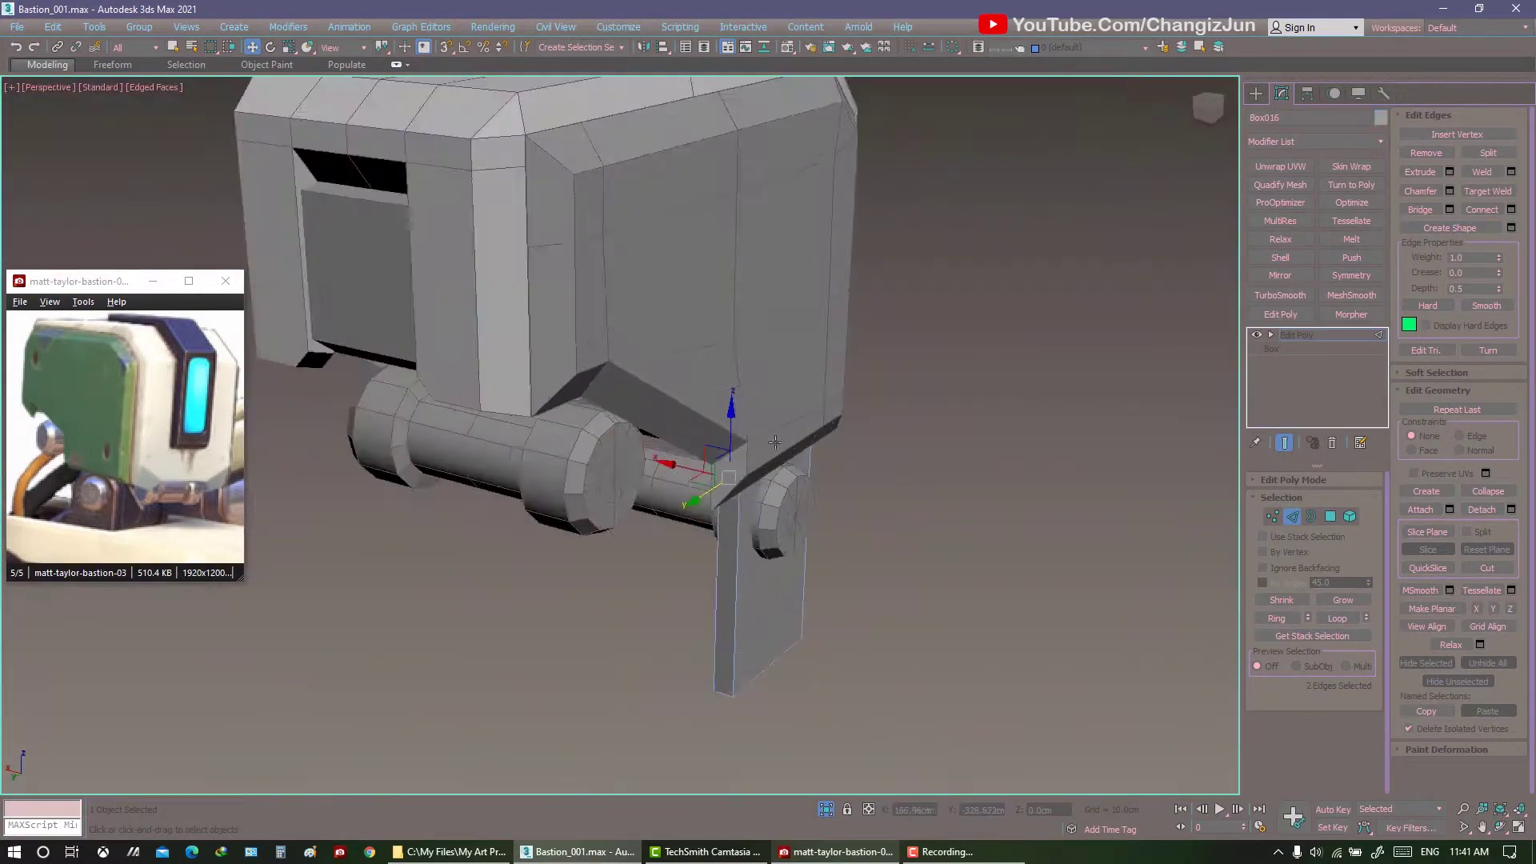
Re-chamfer the plate's top edges at a larger 3.001 cm with 2 segments.
right_click(652, 394)
click(640, 240)
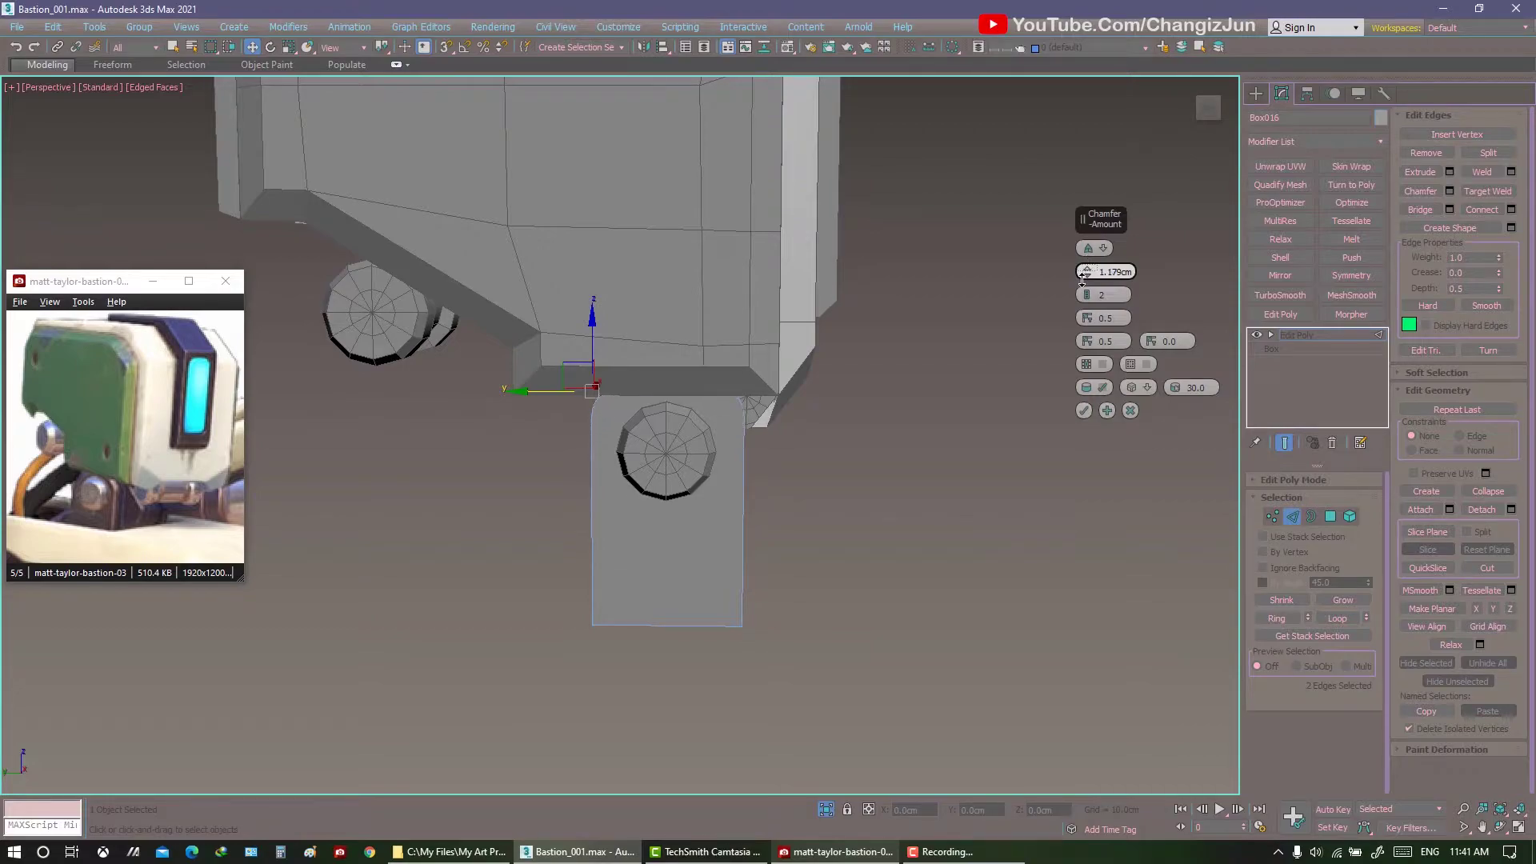
drag(1082, 277, 1081, 256)
alt+middle_drag(880, 336, 832, 281)
alt+middle_drag(1090, 407, 952, 347)
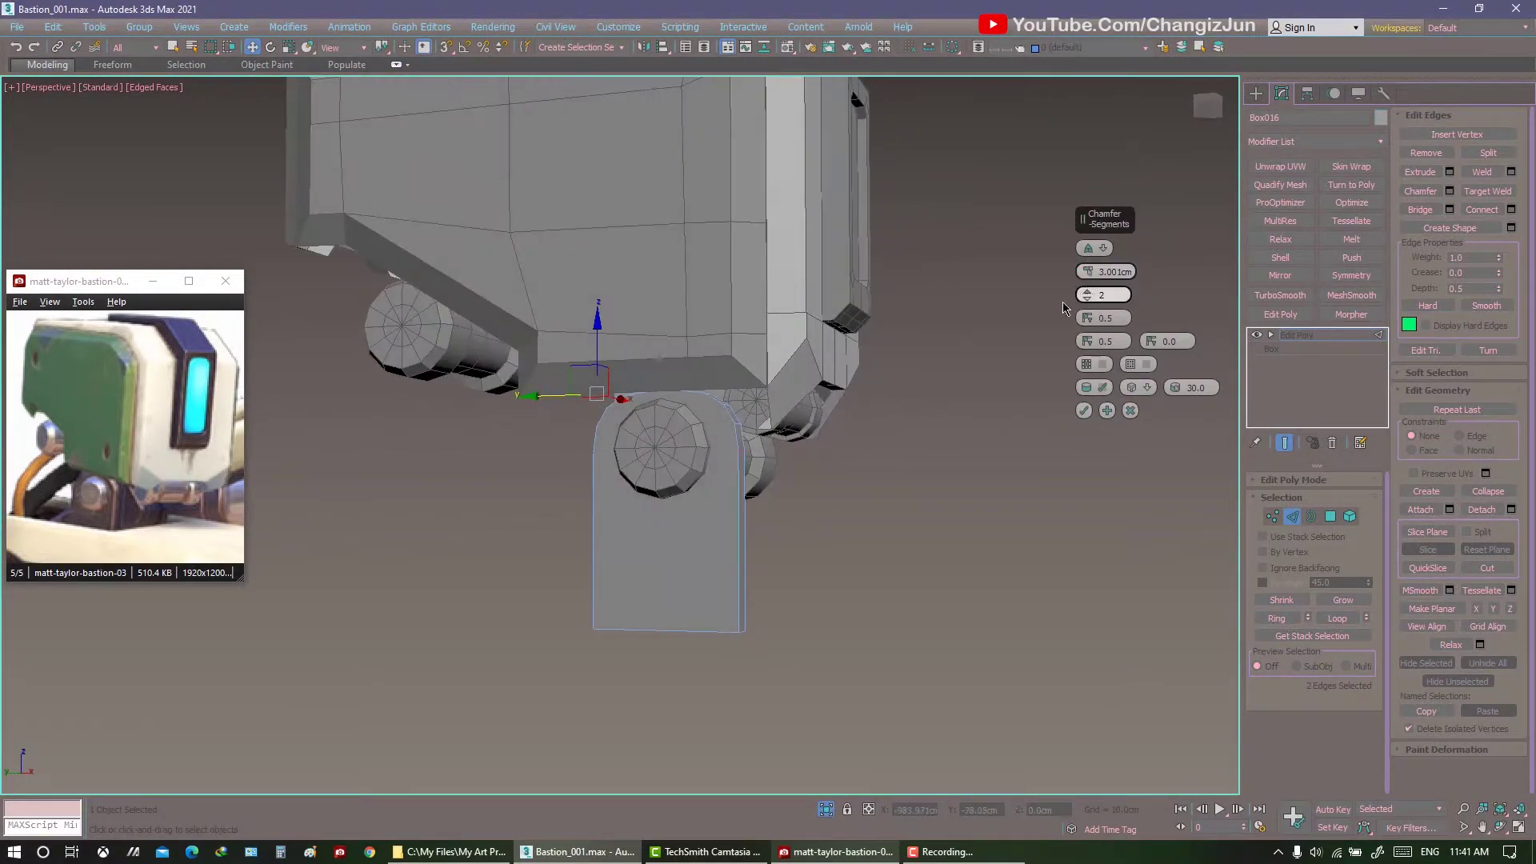
alt+middle_drag(1039, 320, 1000, 347)
click(1083, 411)
click(712, 500)
alt+middle_drag(715, 501, 472, 444)
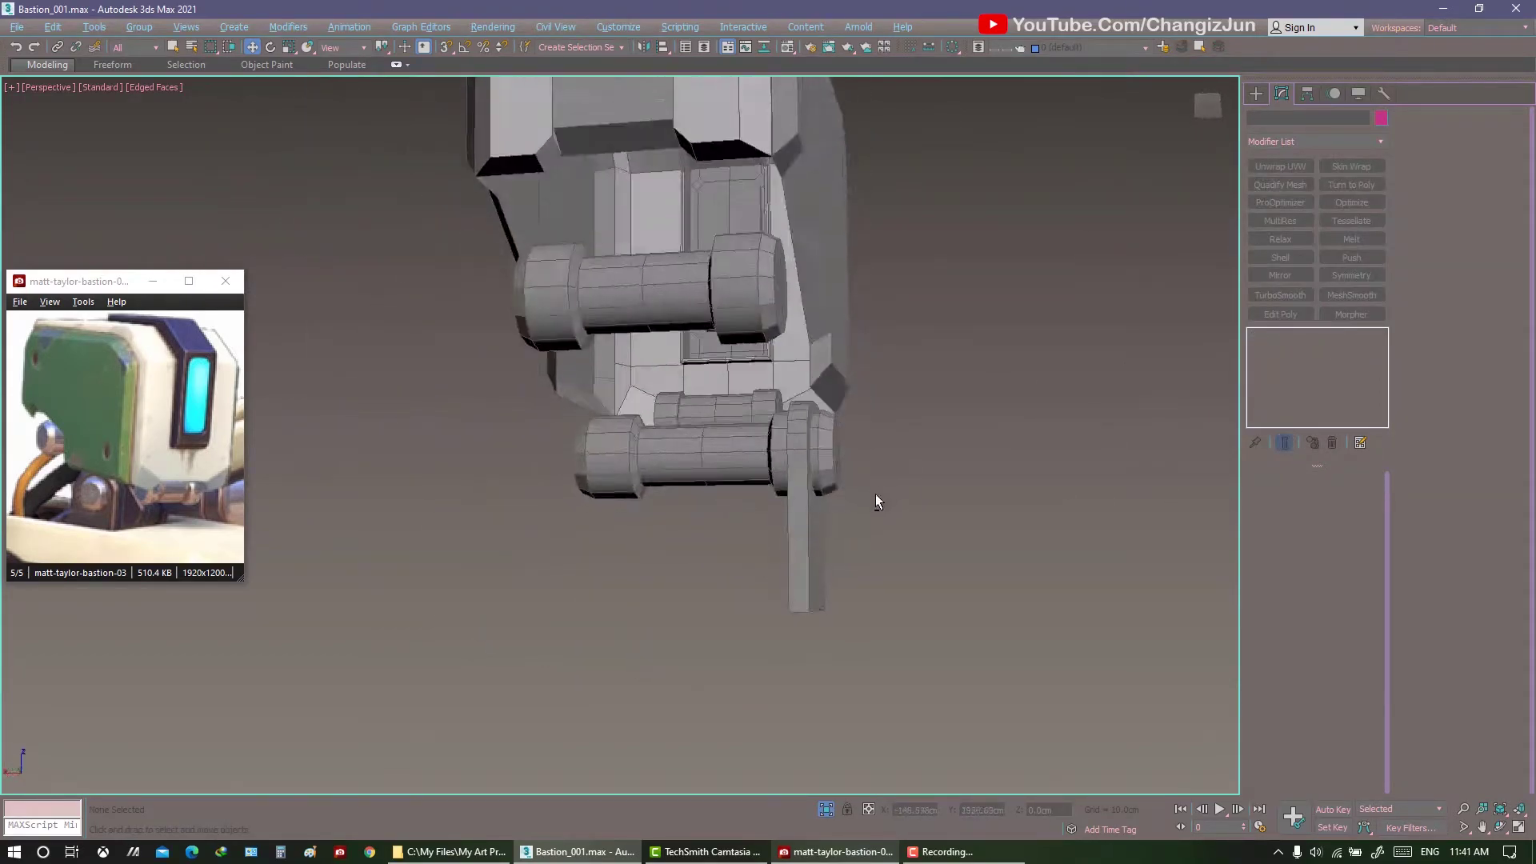
Maximize ACDSee and page back through the references to the Bastionplate illustration.
double_click(80, 281)
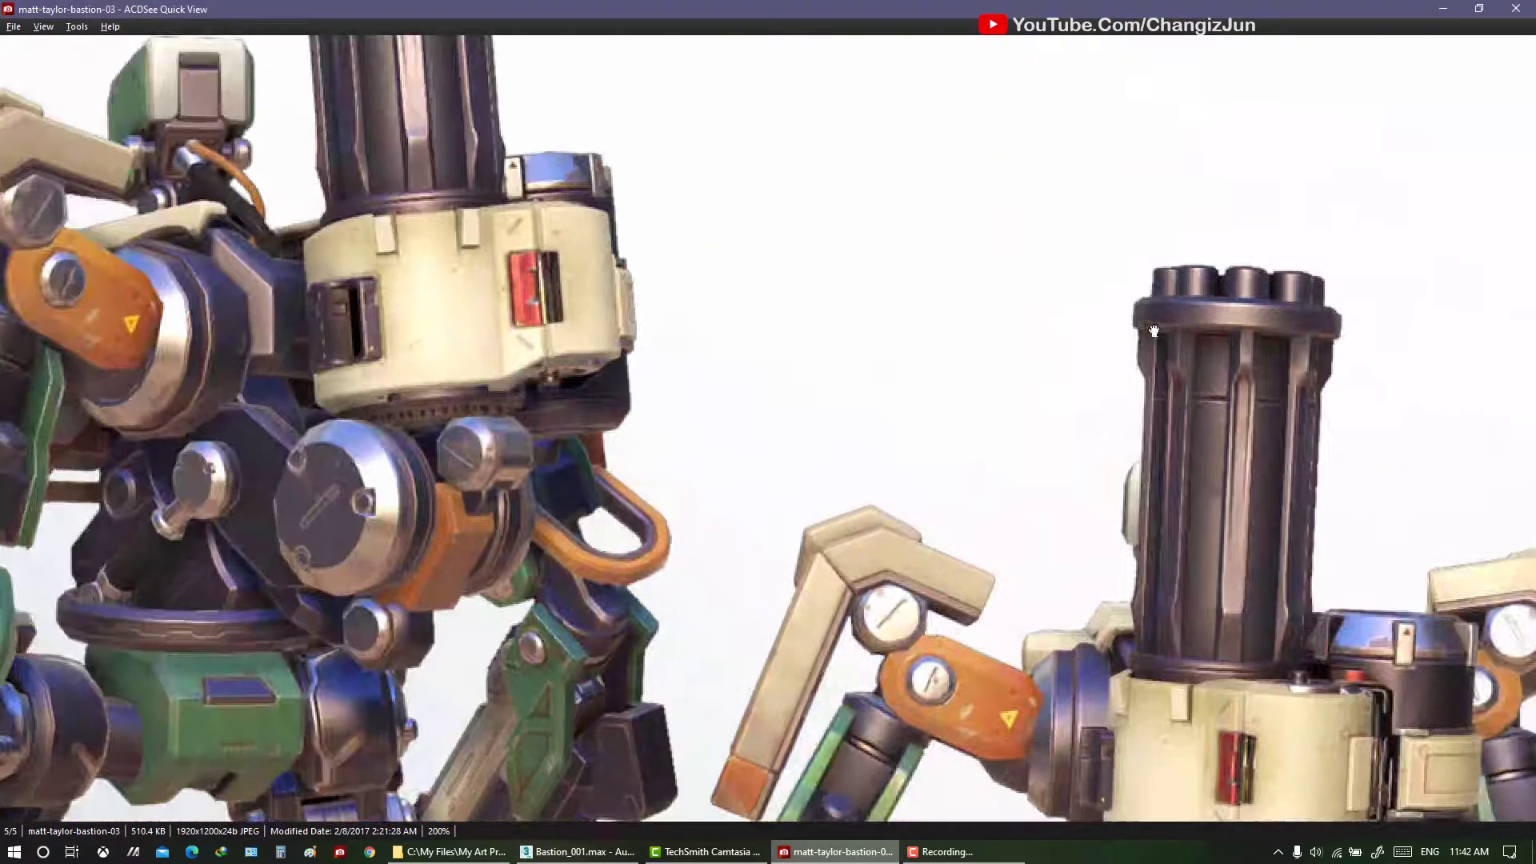
drag(589, 265, 881, 366)
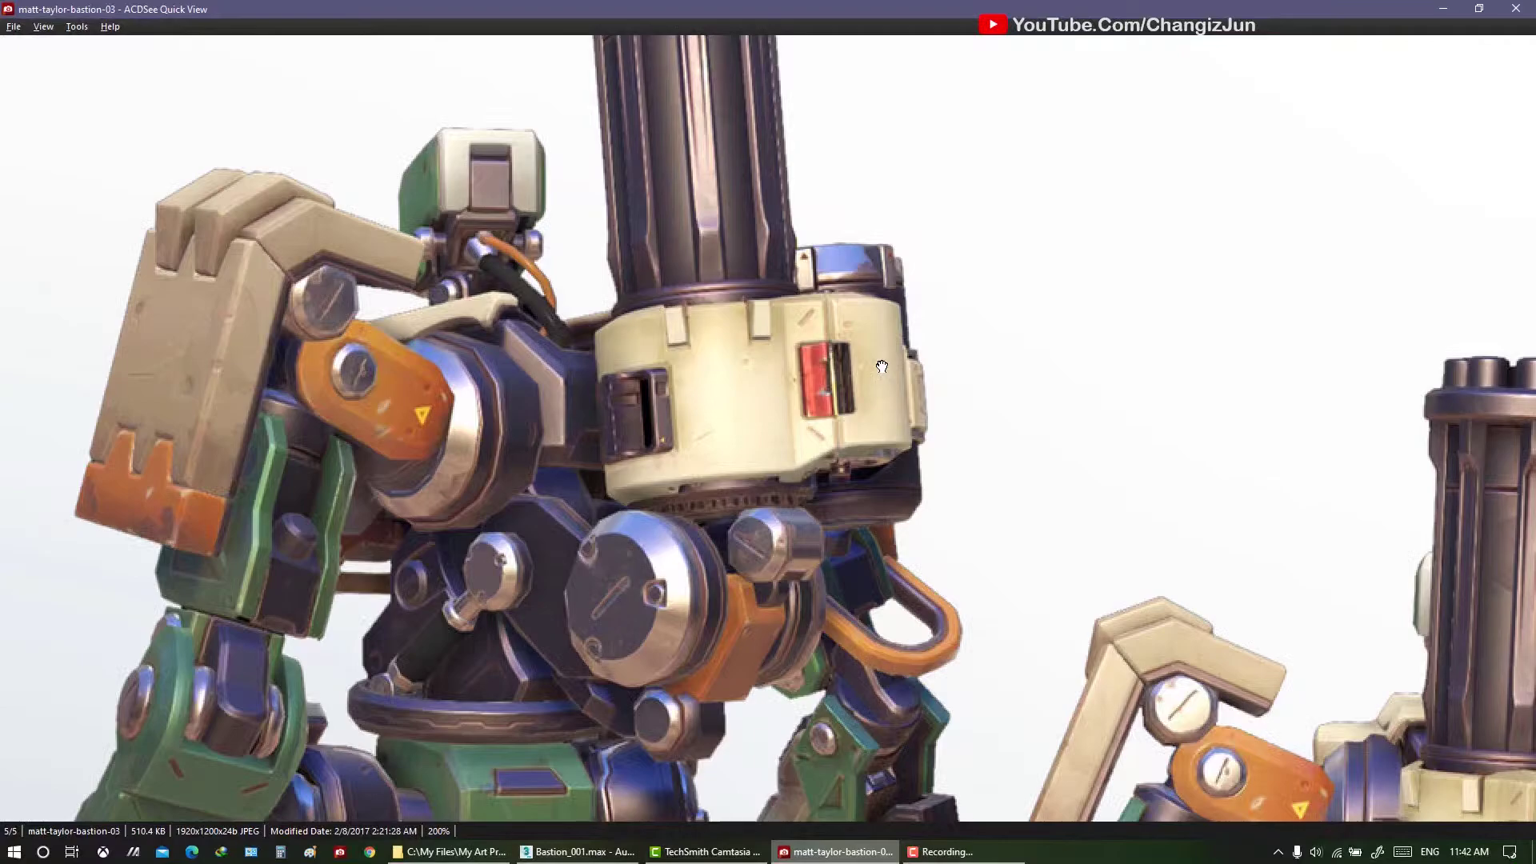
key(slash)
key(Page_Up)
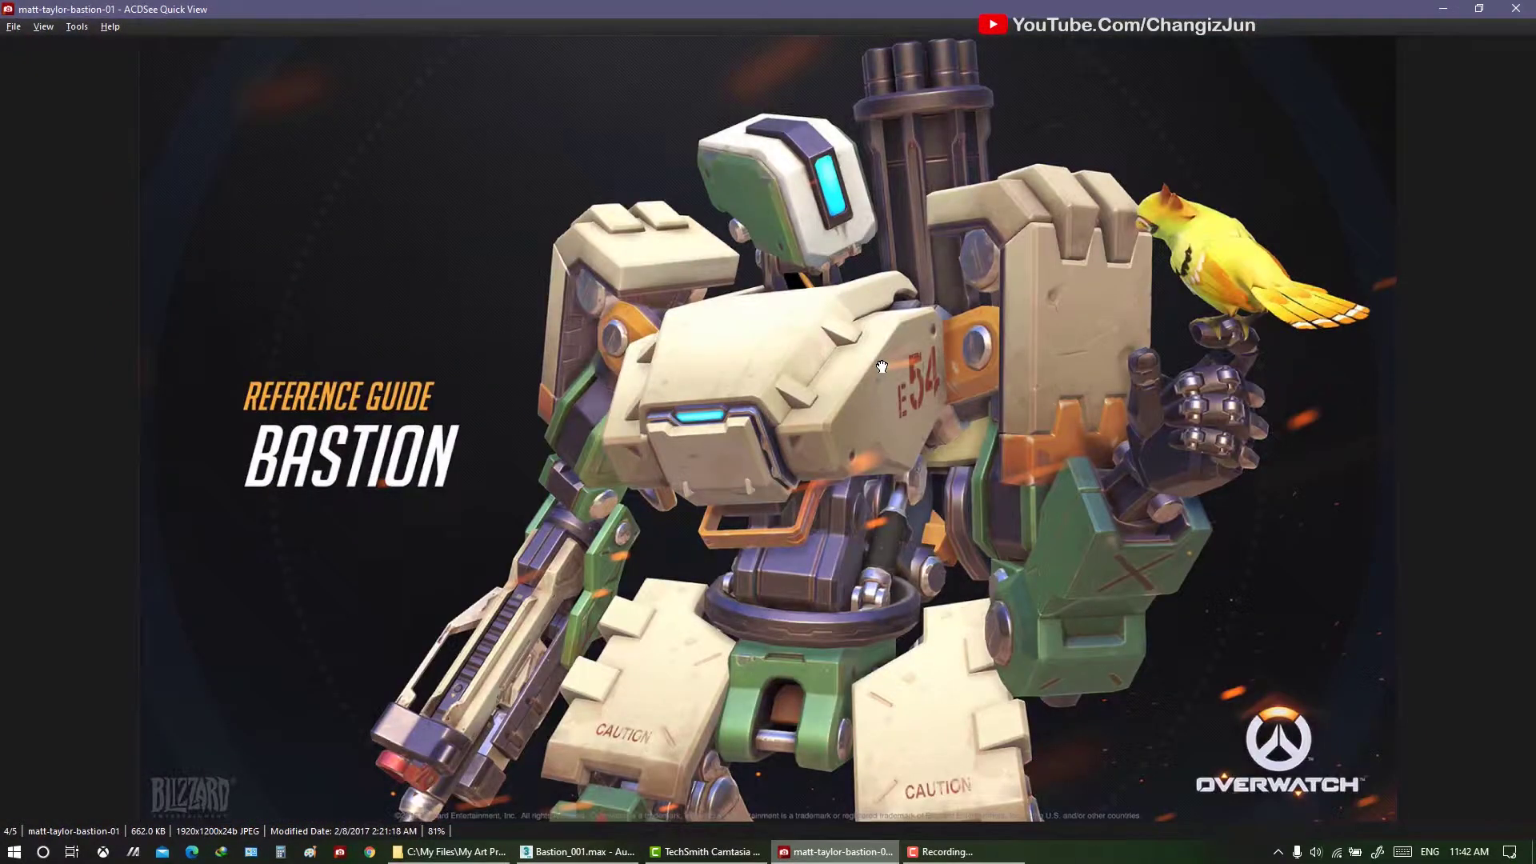
key(Page_Up)
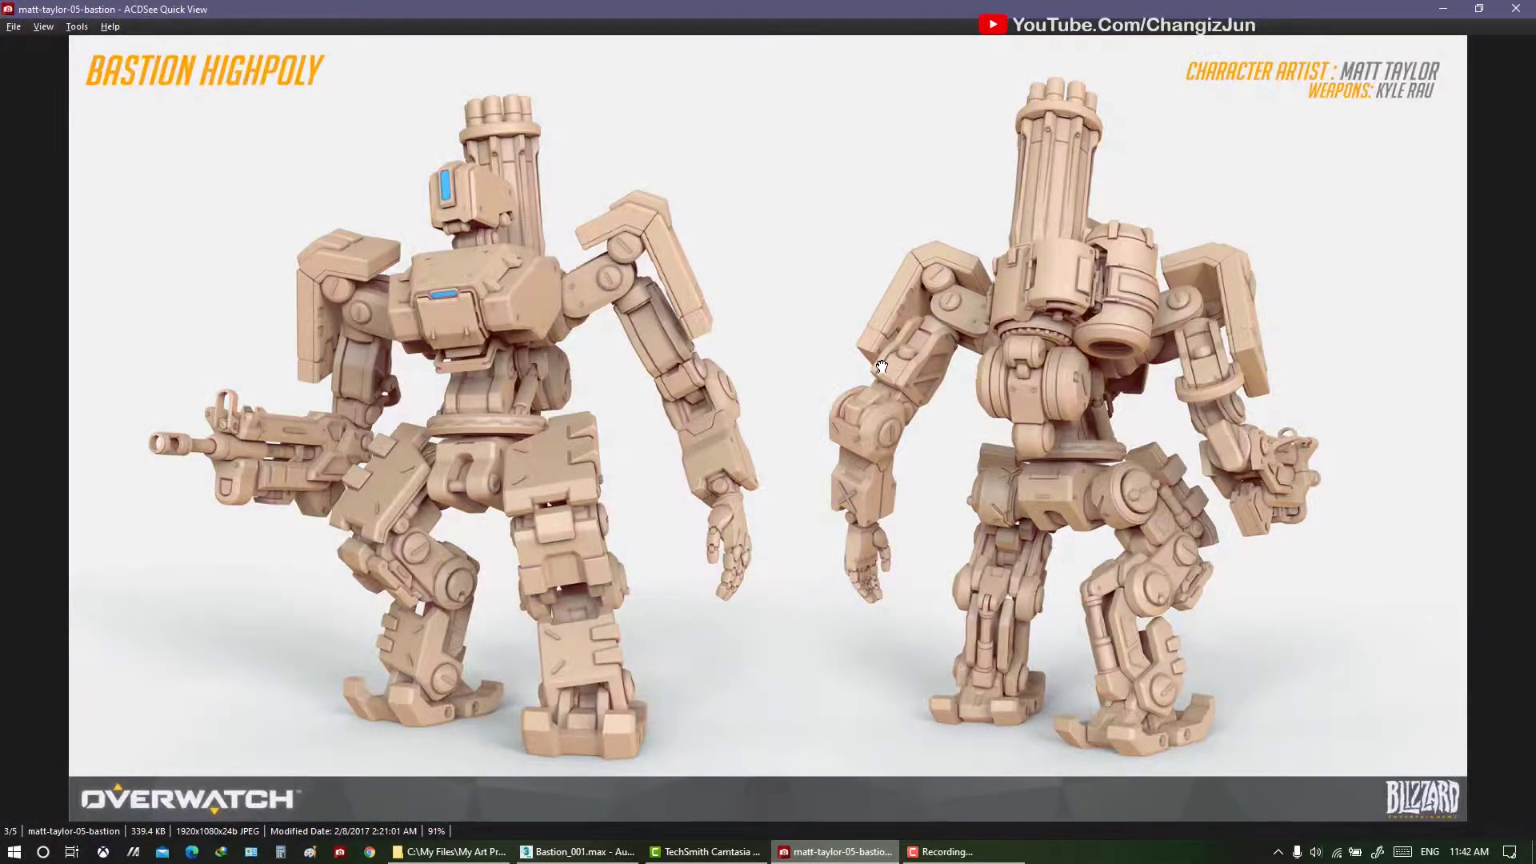
key(Page_Up)
Zoom into the illustration's details, then view the full turnaround reference sheet.
ctrl+scroll(881, 367, up, 3)
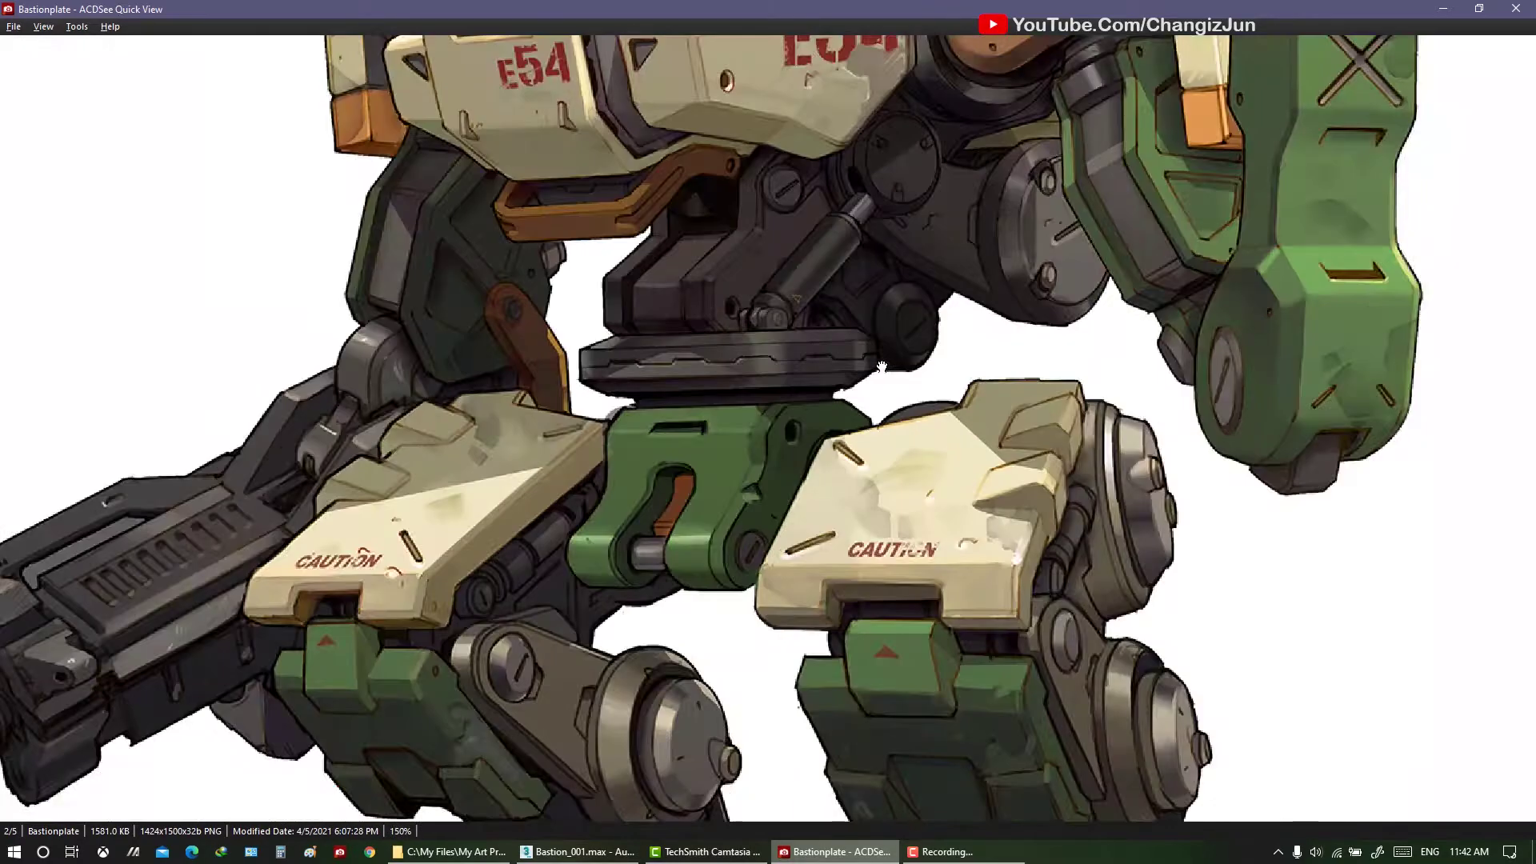
scroll(882, 367, up, 5)
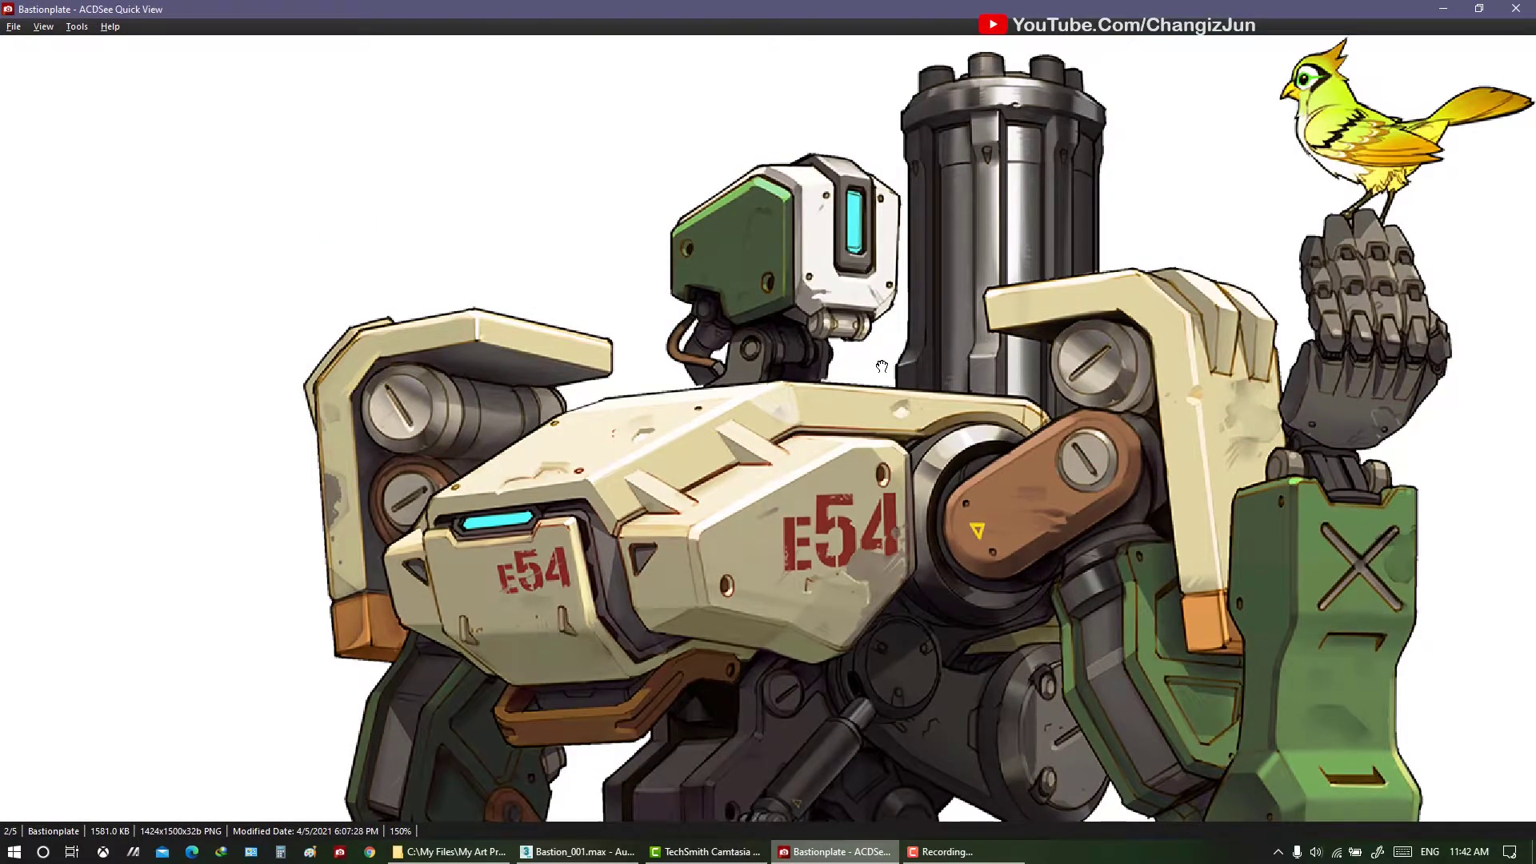
ctrl+scroll(882, 367, down, 3)
key(Page_Down)
key(Page_Down)
key(Page_Down)
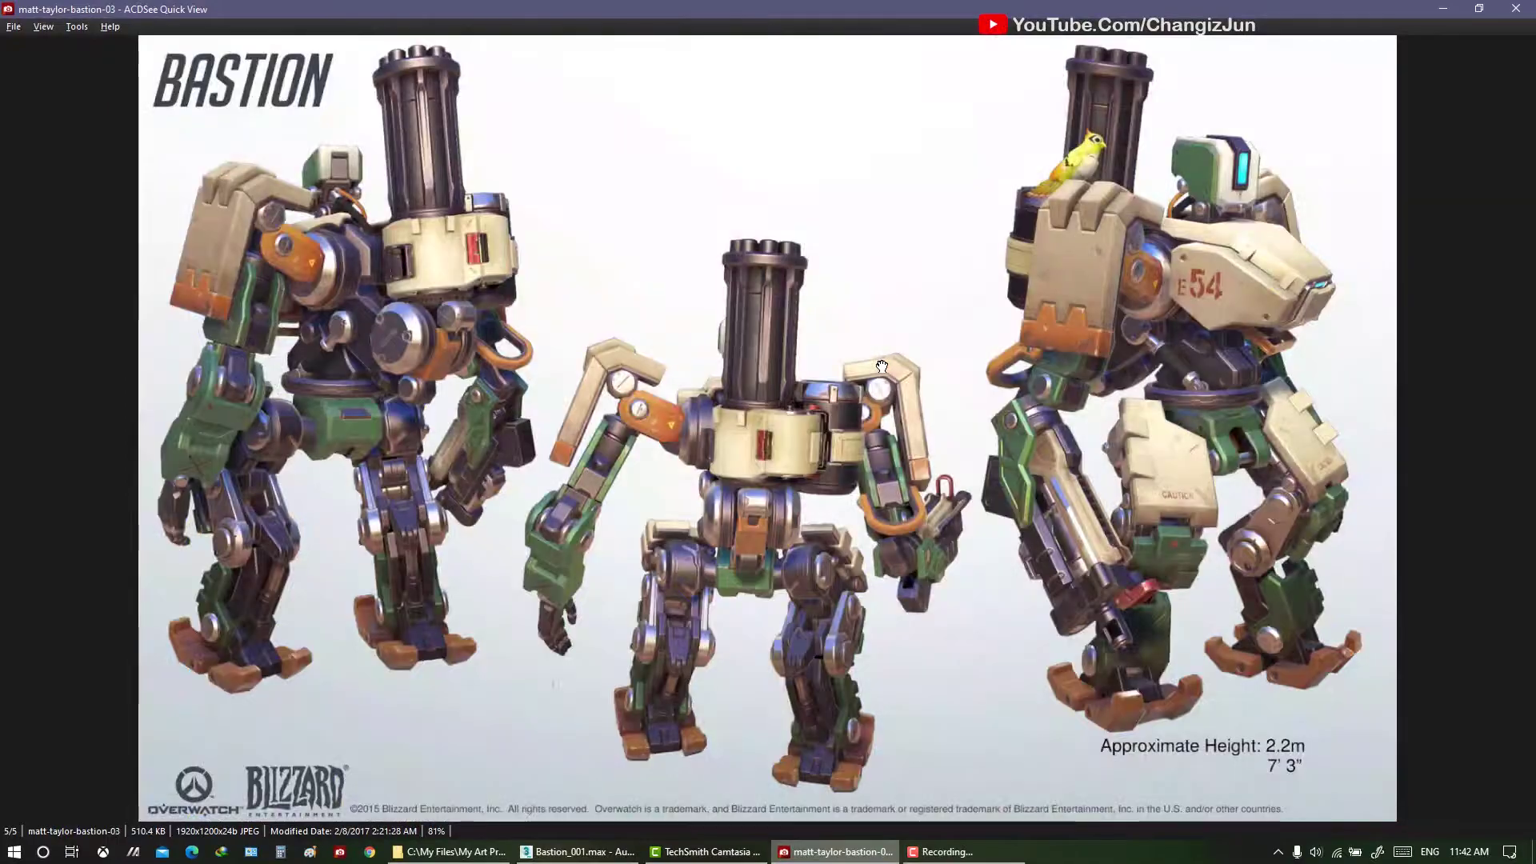
ctrl+scroll(882, 367, up, 3)
scroll(881, 367, up, 3)
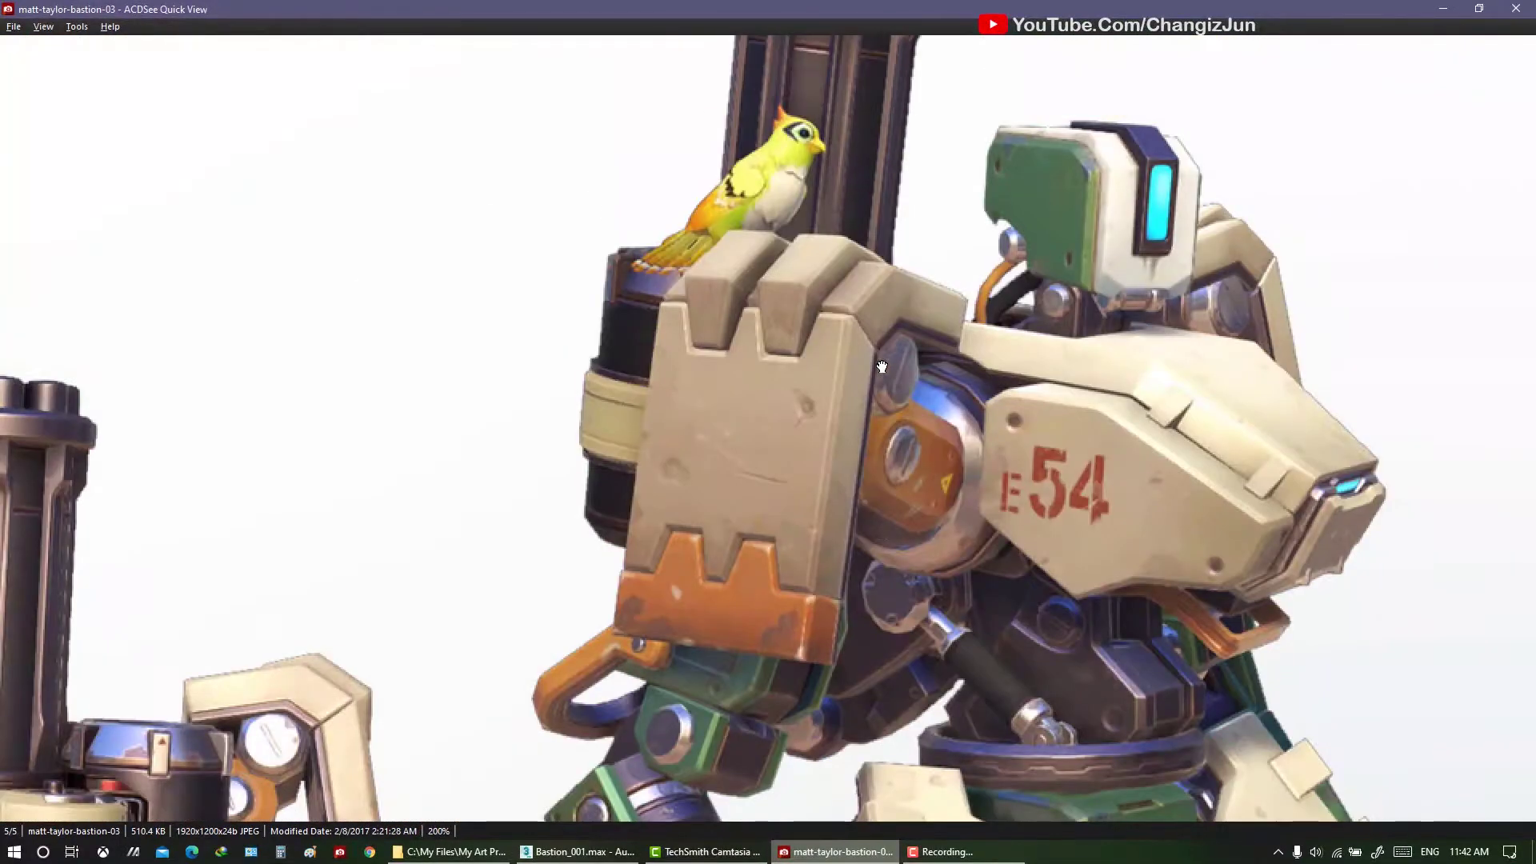
Return to the Bastionplate art, zoom toward the head, and restore the viewer small.
key(Page_Up)
key(Page_Up)
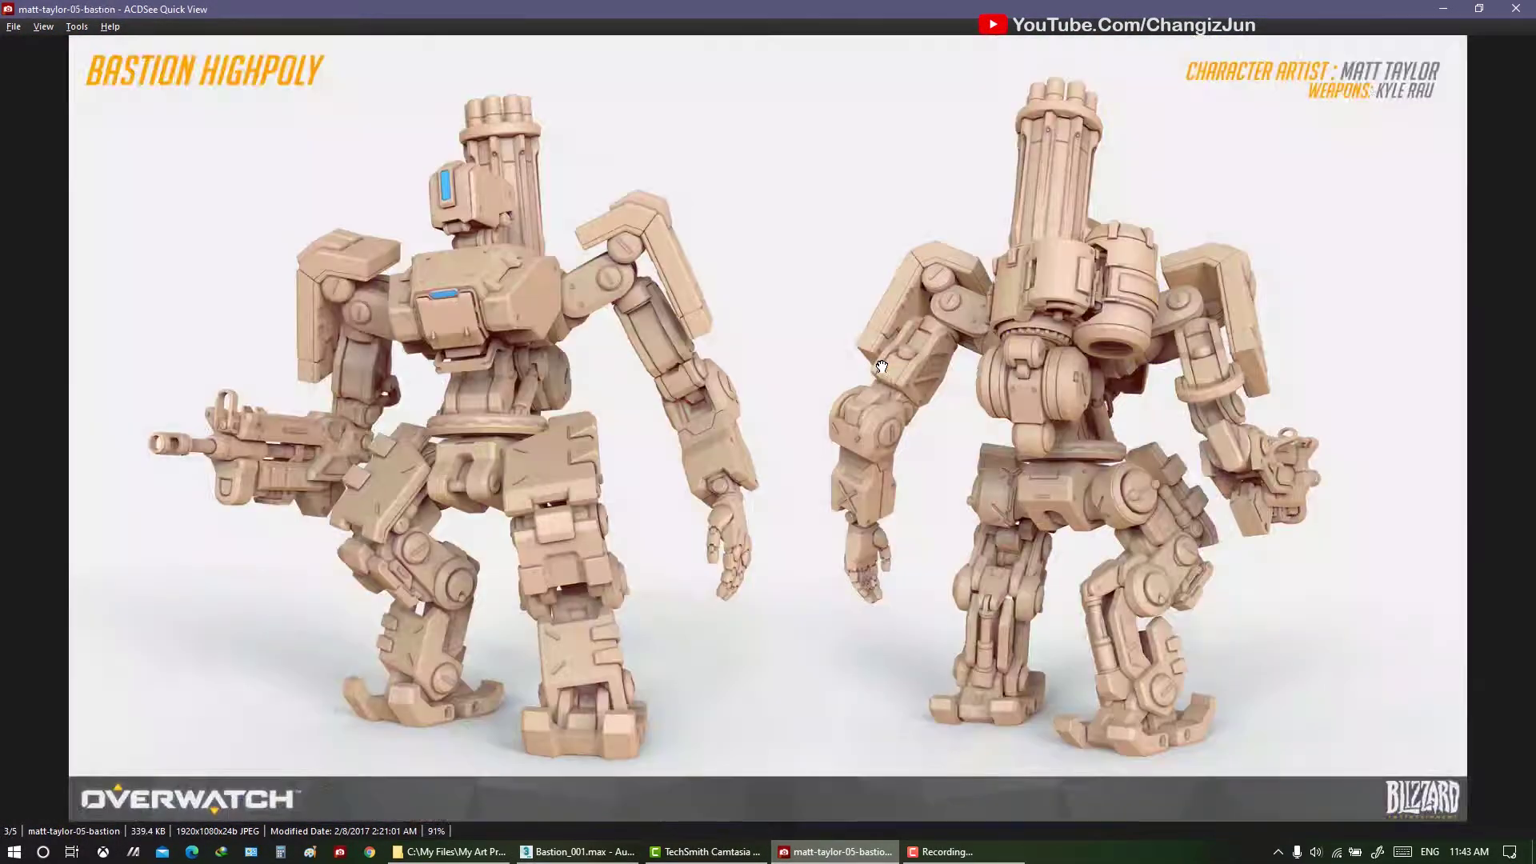
key(Page_Up)
ctrl+scroll(882, 367, up, 3)
scroll(882, 367, up, 3)
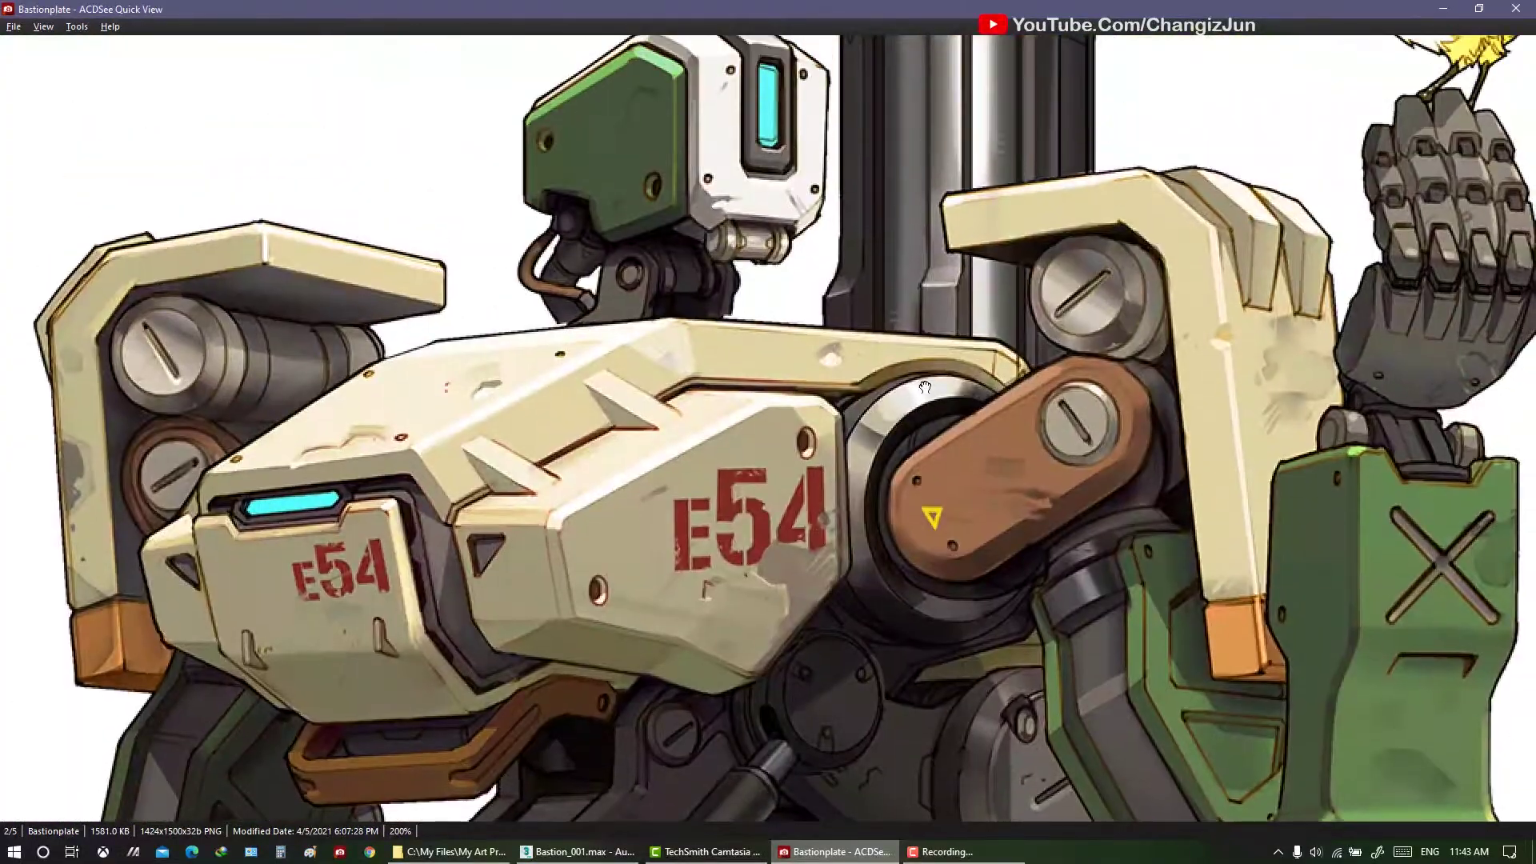
key(super+Down)
Frame the head close-up in the reference window and select the wheel cylinder in 3ds Max.
drag(180, 391, 28, 462)
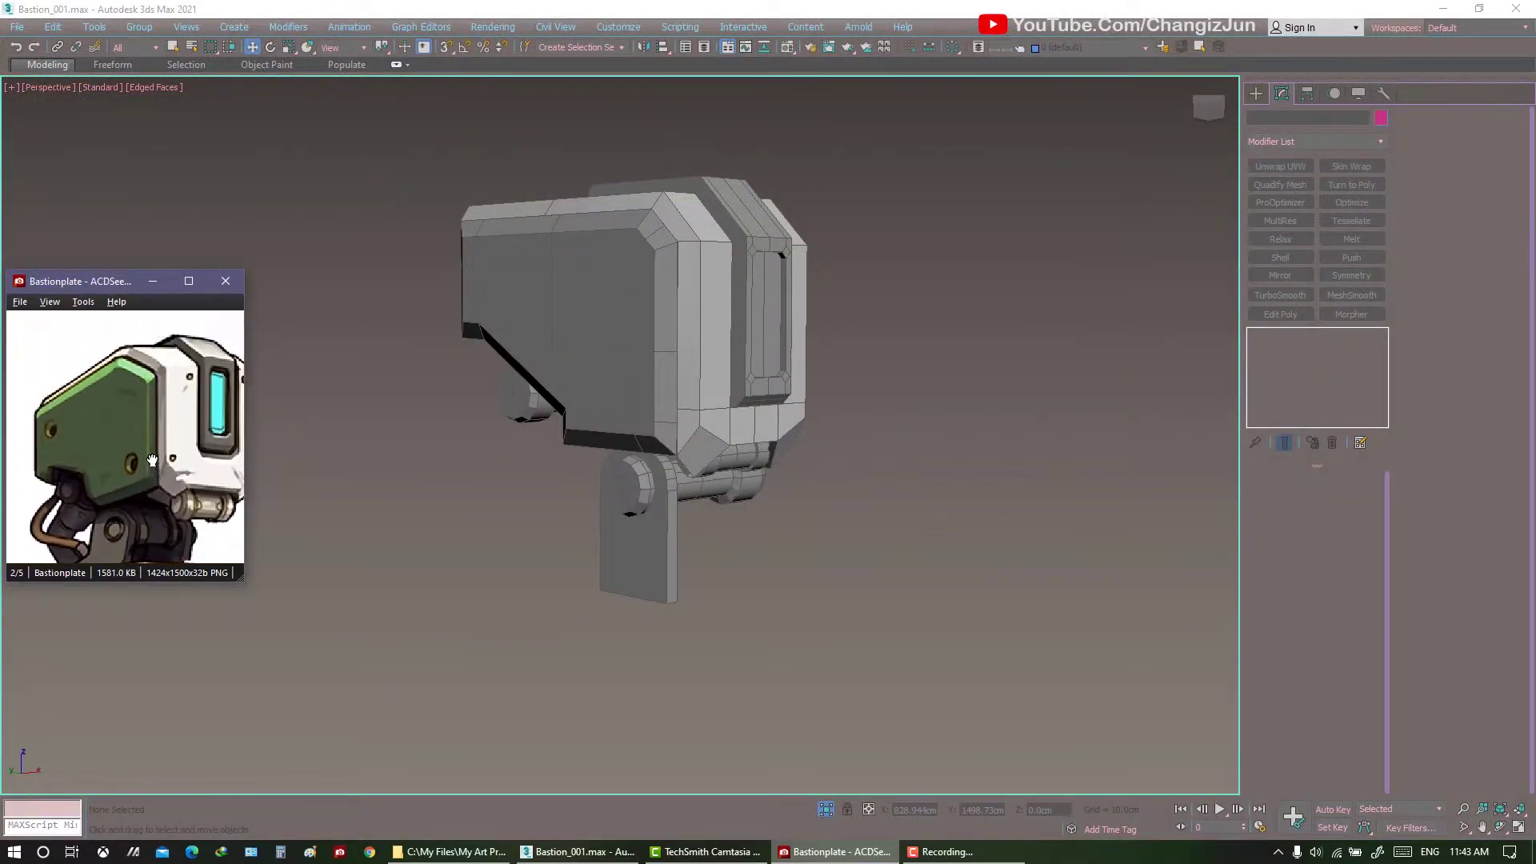
click(387, 434)
alt+middle_drag(387, 434, 582, 448)
scroll(583, 448, up, 4)
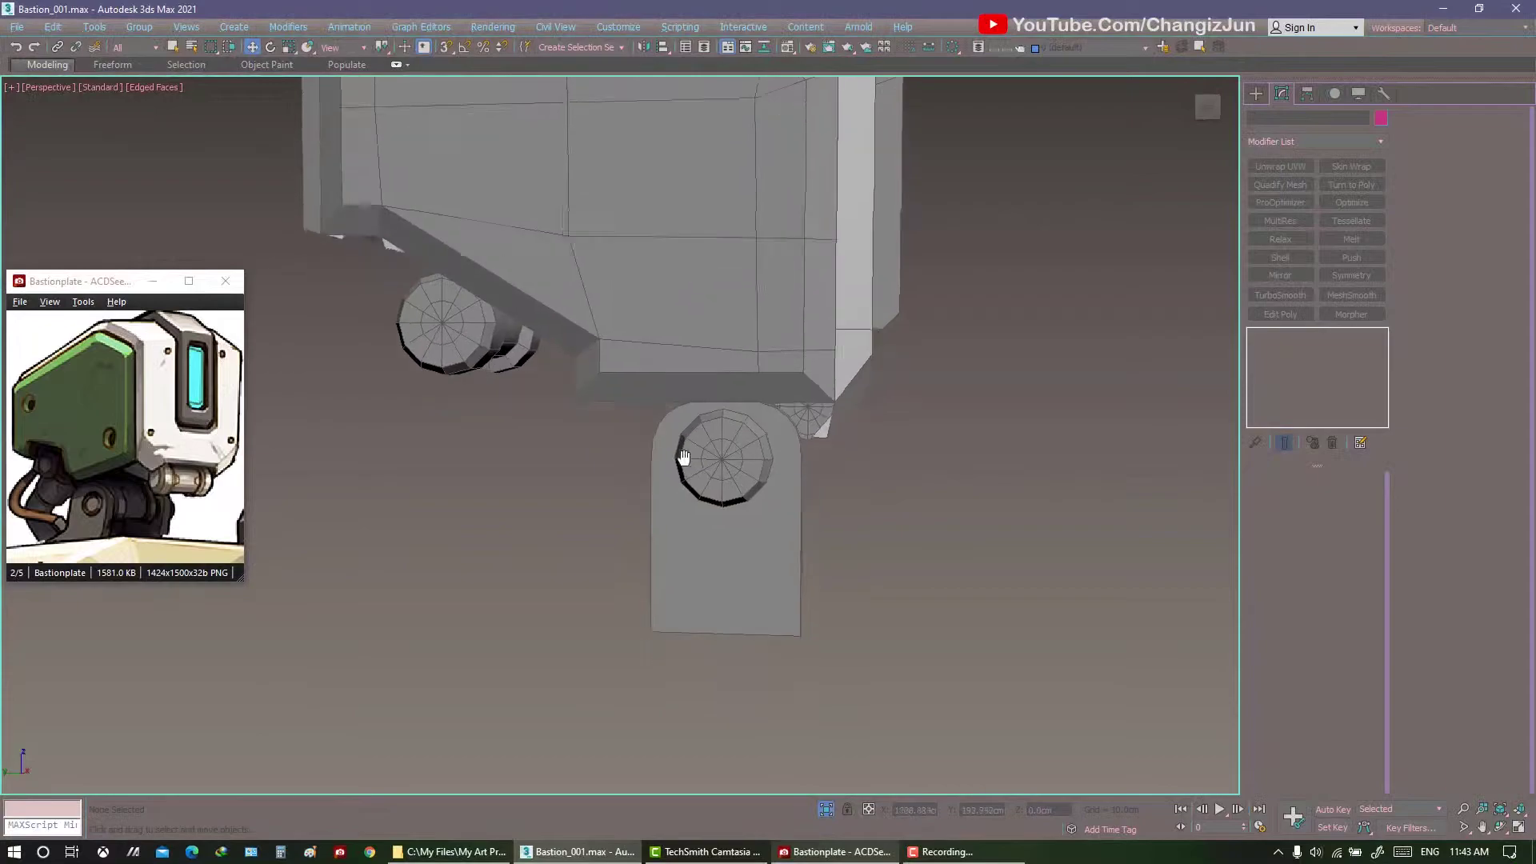
click(724, 446)
mouse_move(724, 446)
alt+middle_down()
mouse_move(634, 479)
mouse_move(760, 429)
alt+middle_up()
Select the whole cylinder element with the Move tool active.
key(5)
click(721, 436)
key(w)
alt+middle_drag(919, 452, 748, 439)
scroll(747, 439, down, 3)
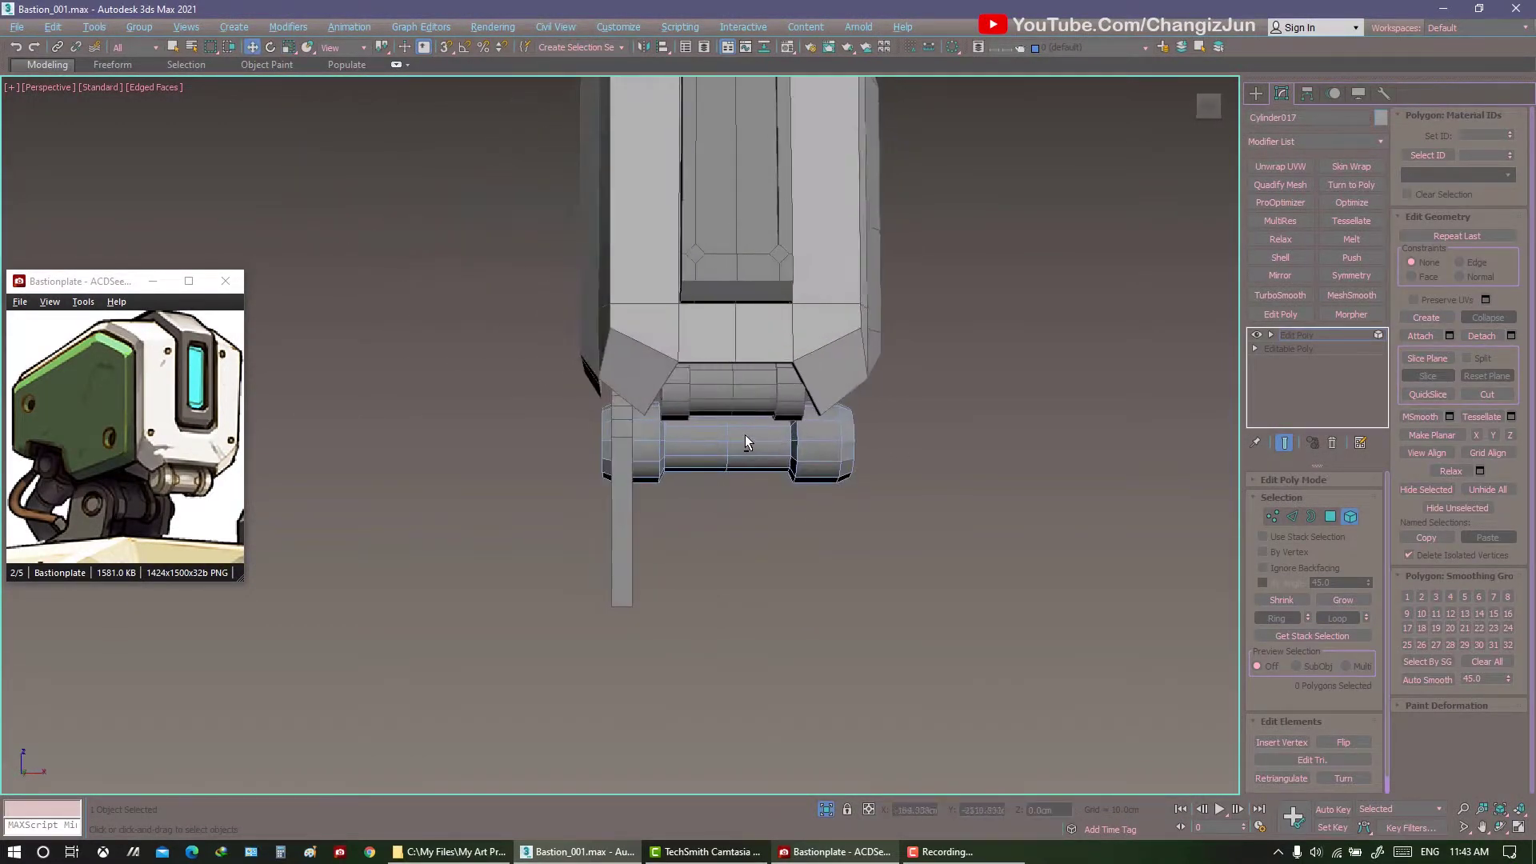
Switch to Vertex level with a shaded, edged view of the plate under the head.
key(1)
key(f)
key(F3)
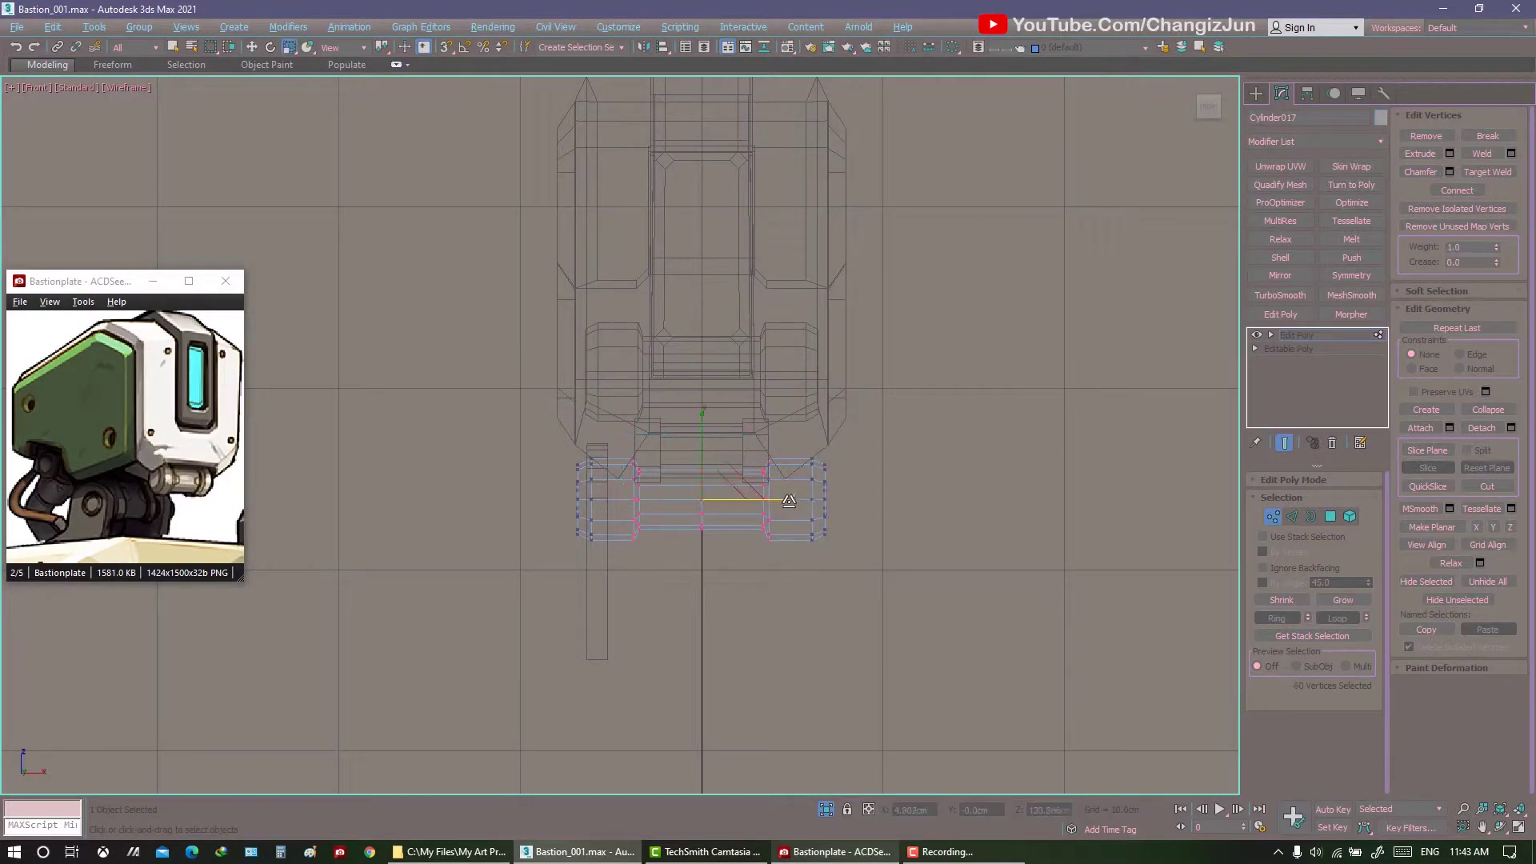
key(F3)
key(p)
click(1142, 566)
mouse_move(1142, 566)
alt+middle_down()
mouse_move(860, 558)
mouse_move(887, 503)
alt+middle_up()
Raise the plate's four bottom vertices to shorten it, then check its bottom face.
click(834, 559)
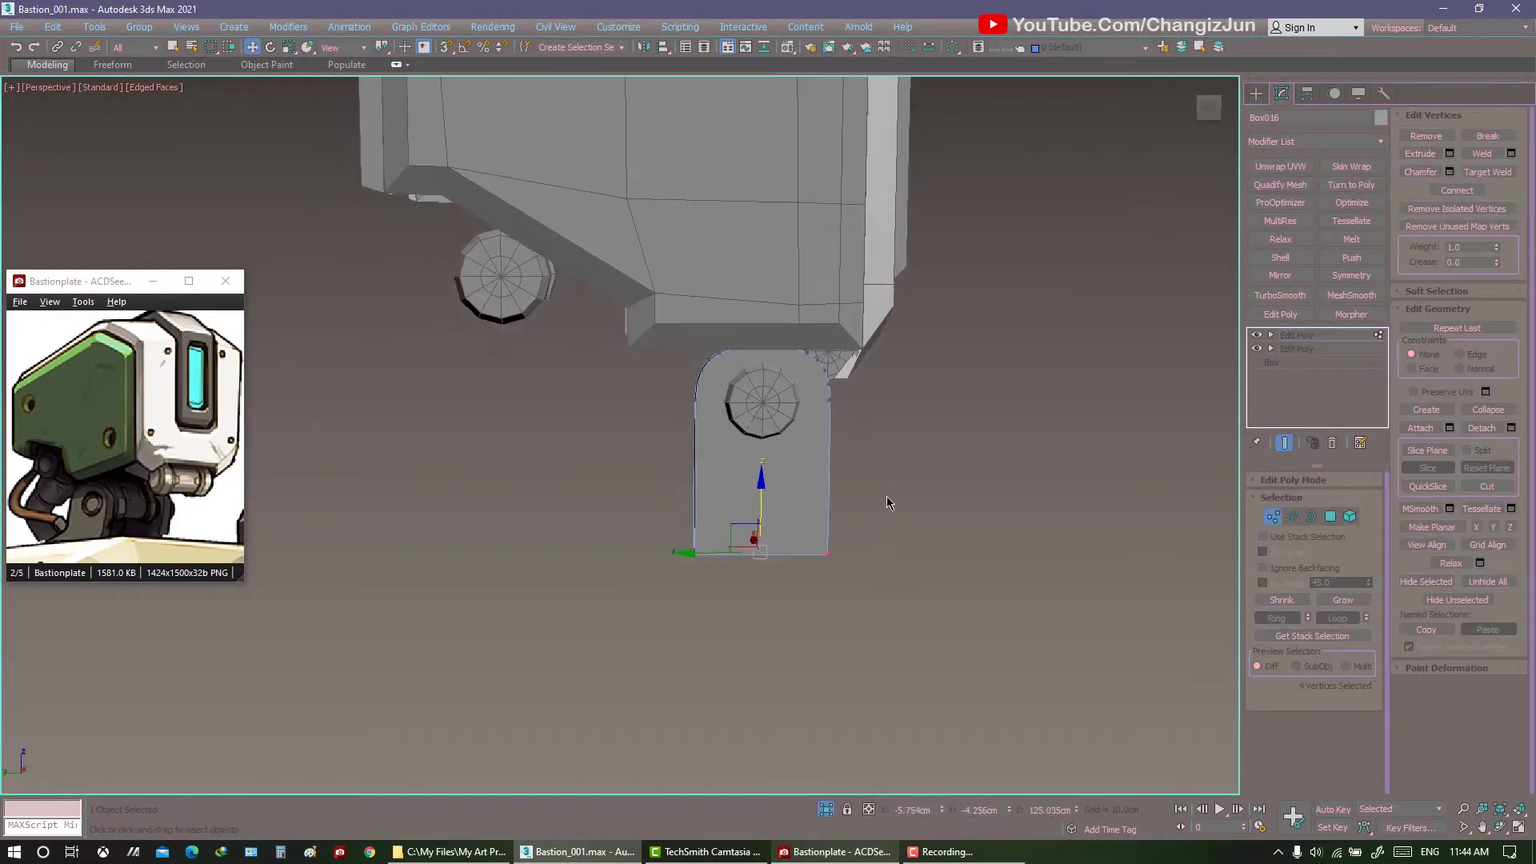
drag(776, 516, 770, 420)
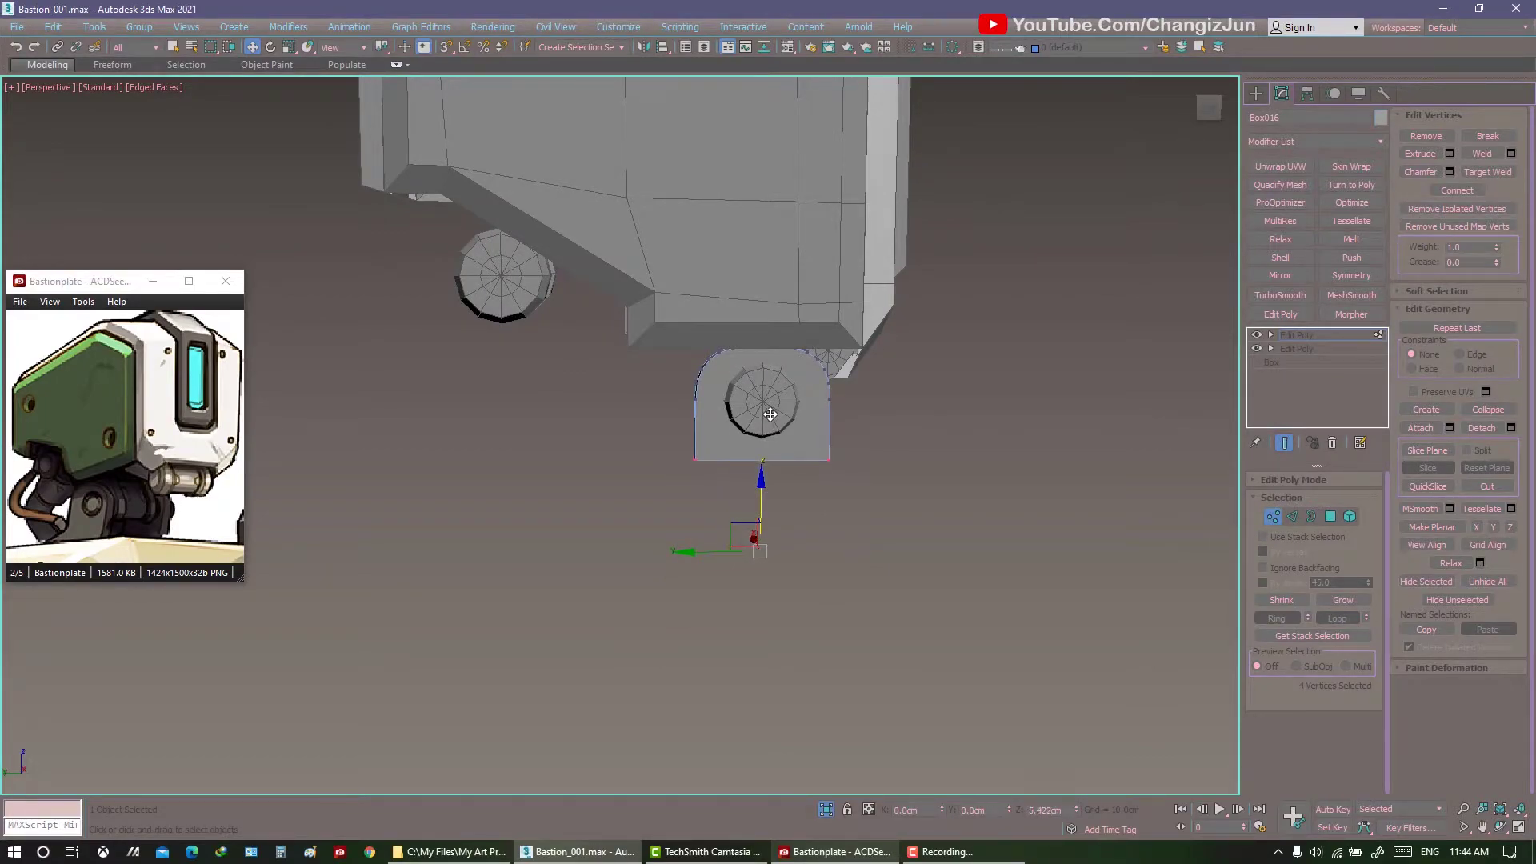
key(4)
alt+middle_drag(990, 497, 848, 471)
right_click(847, 467)
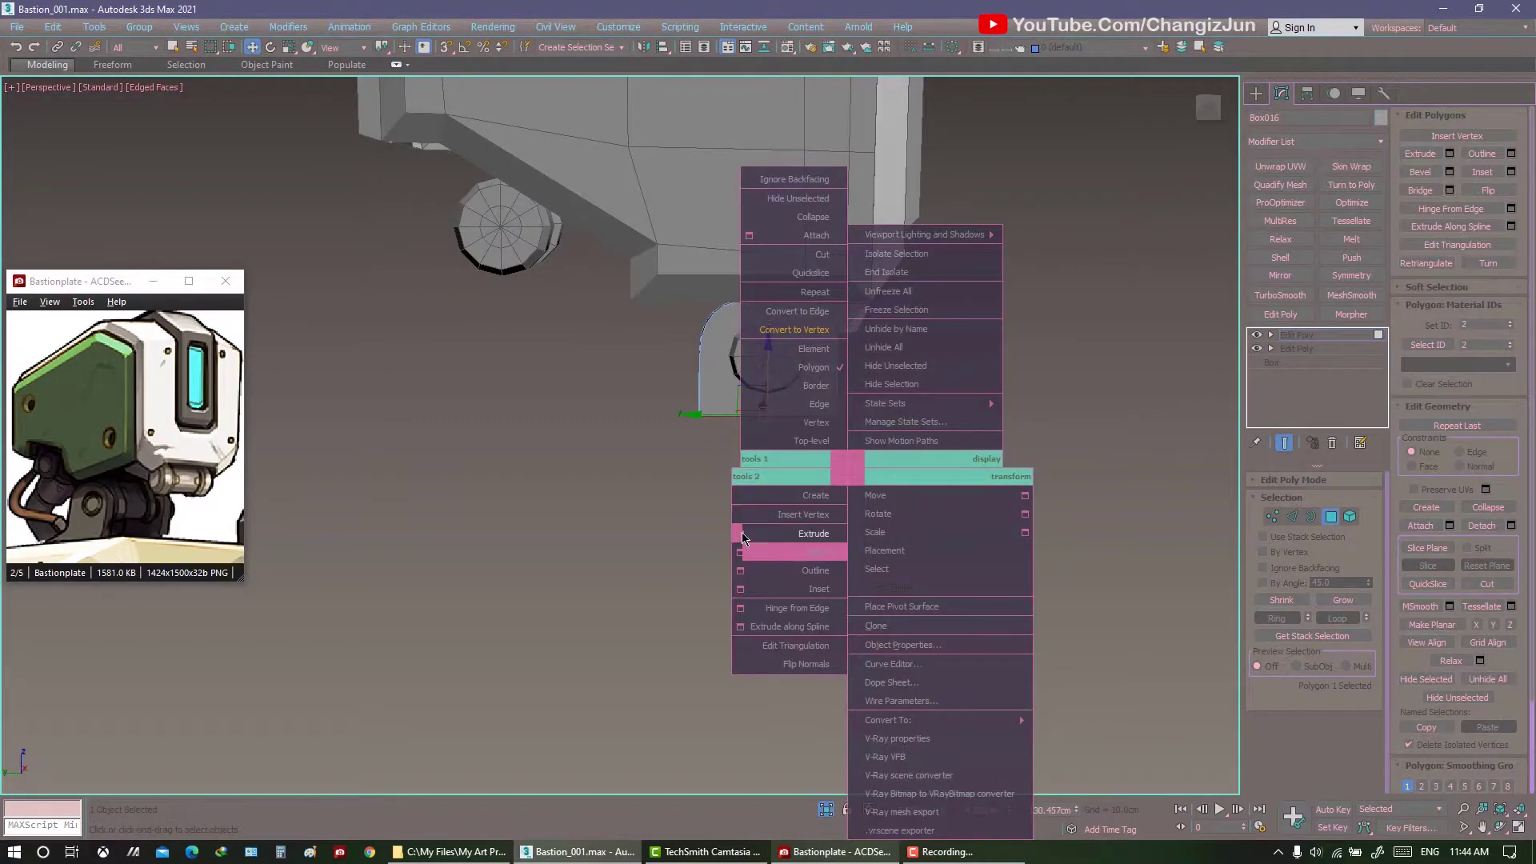
click(743, 537)
click(958, 440)
Maximize the Left viewport and draw a curved Line spline down from the plate bottom.
key(alt+w)
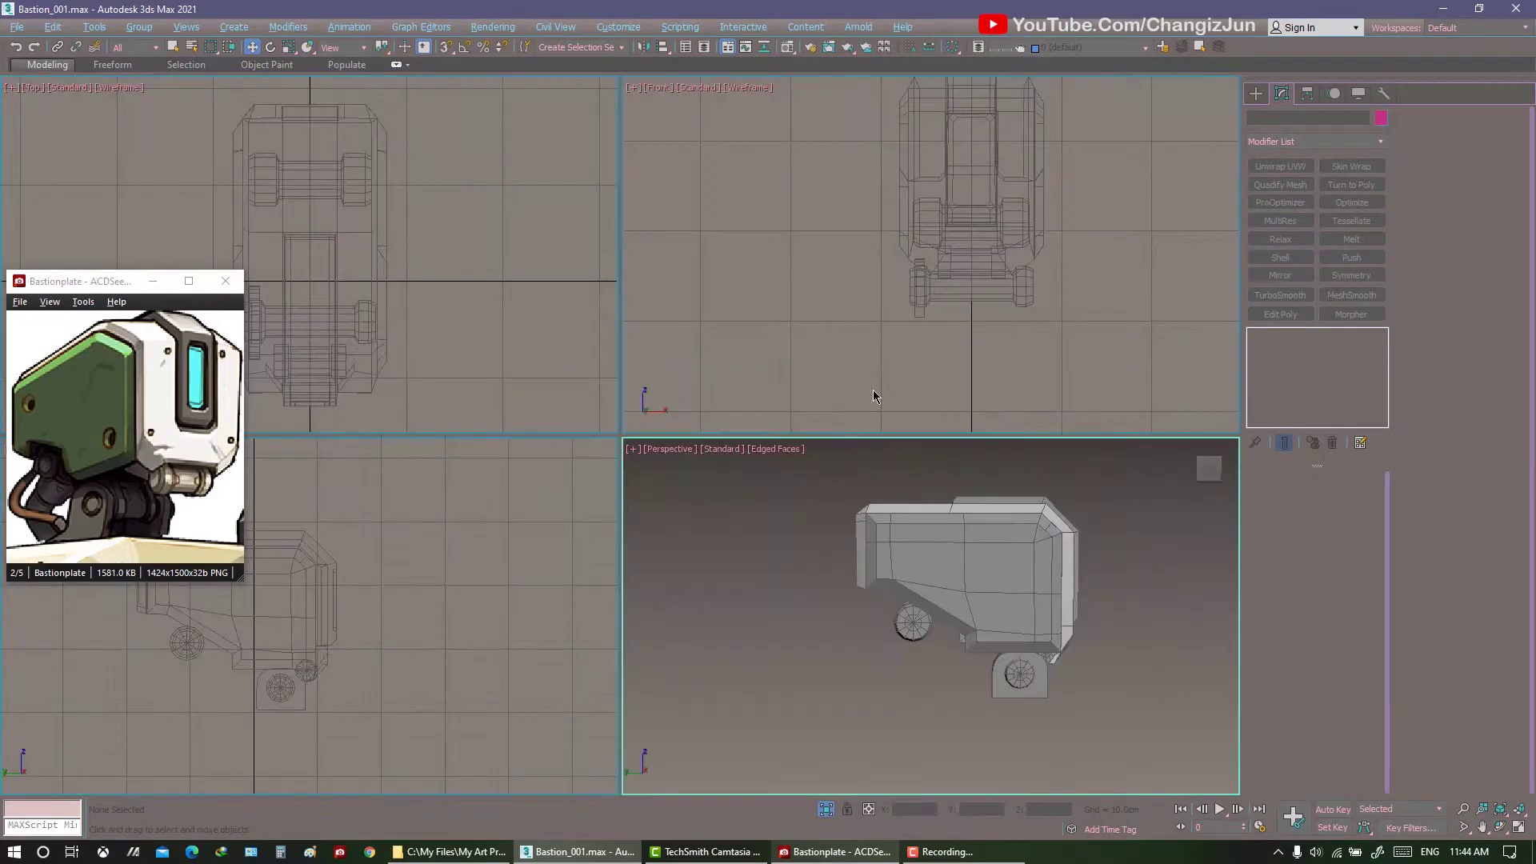
click(571, 551)
key(alt+w)
click(1256, 93)
click(1282, 207)
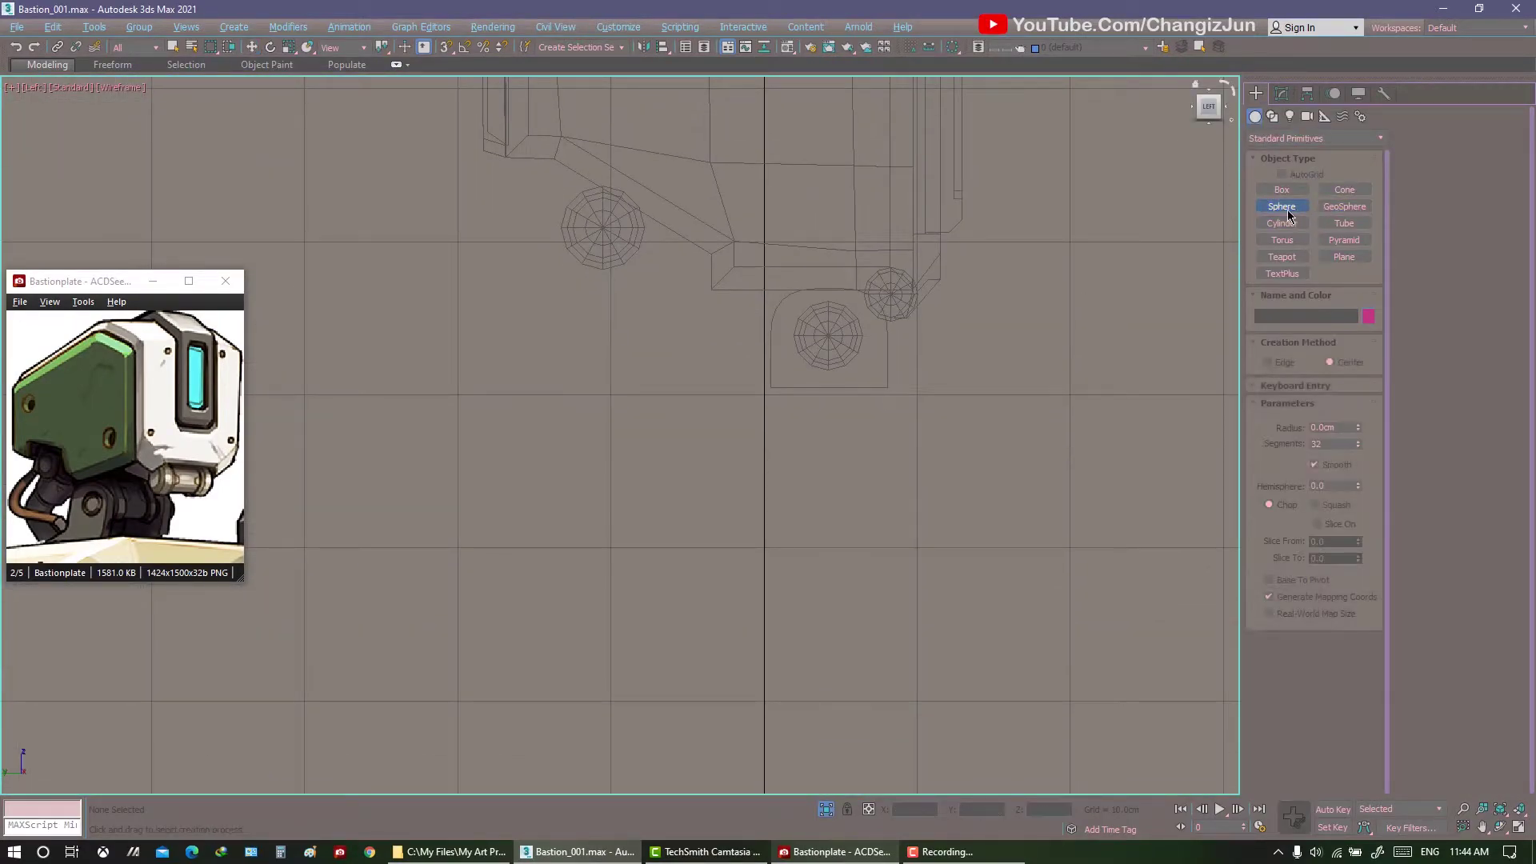
click(1272, 116)
click(1282, 203)
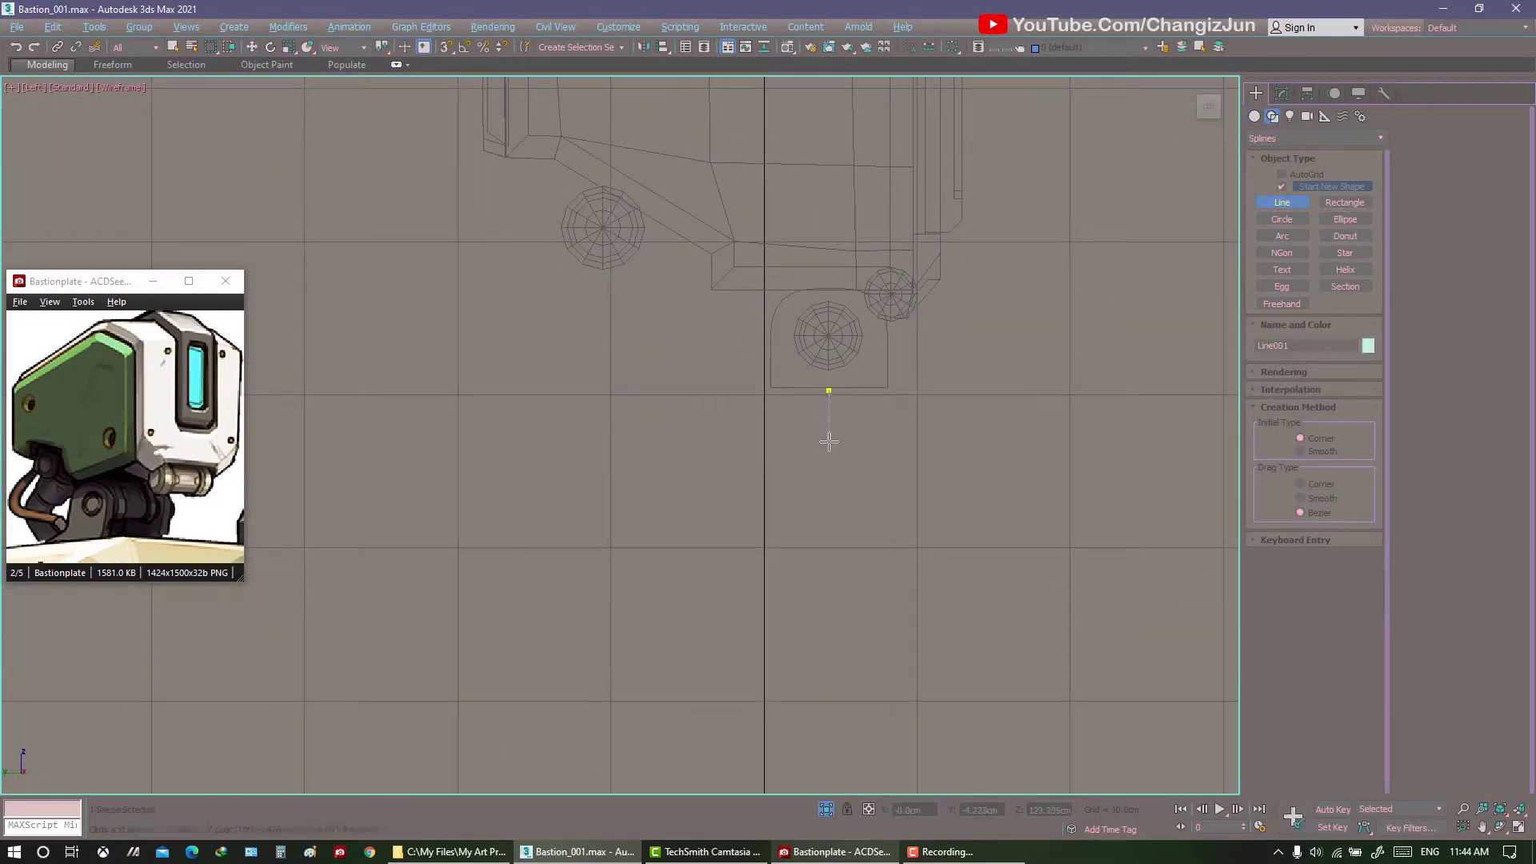
right_click(764, 510)
Adjust the line's top vertex, then return to the four-viewport layout.
click(1281, 93)
key(1)
click(821, 390)
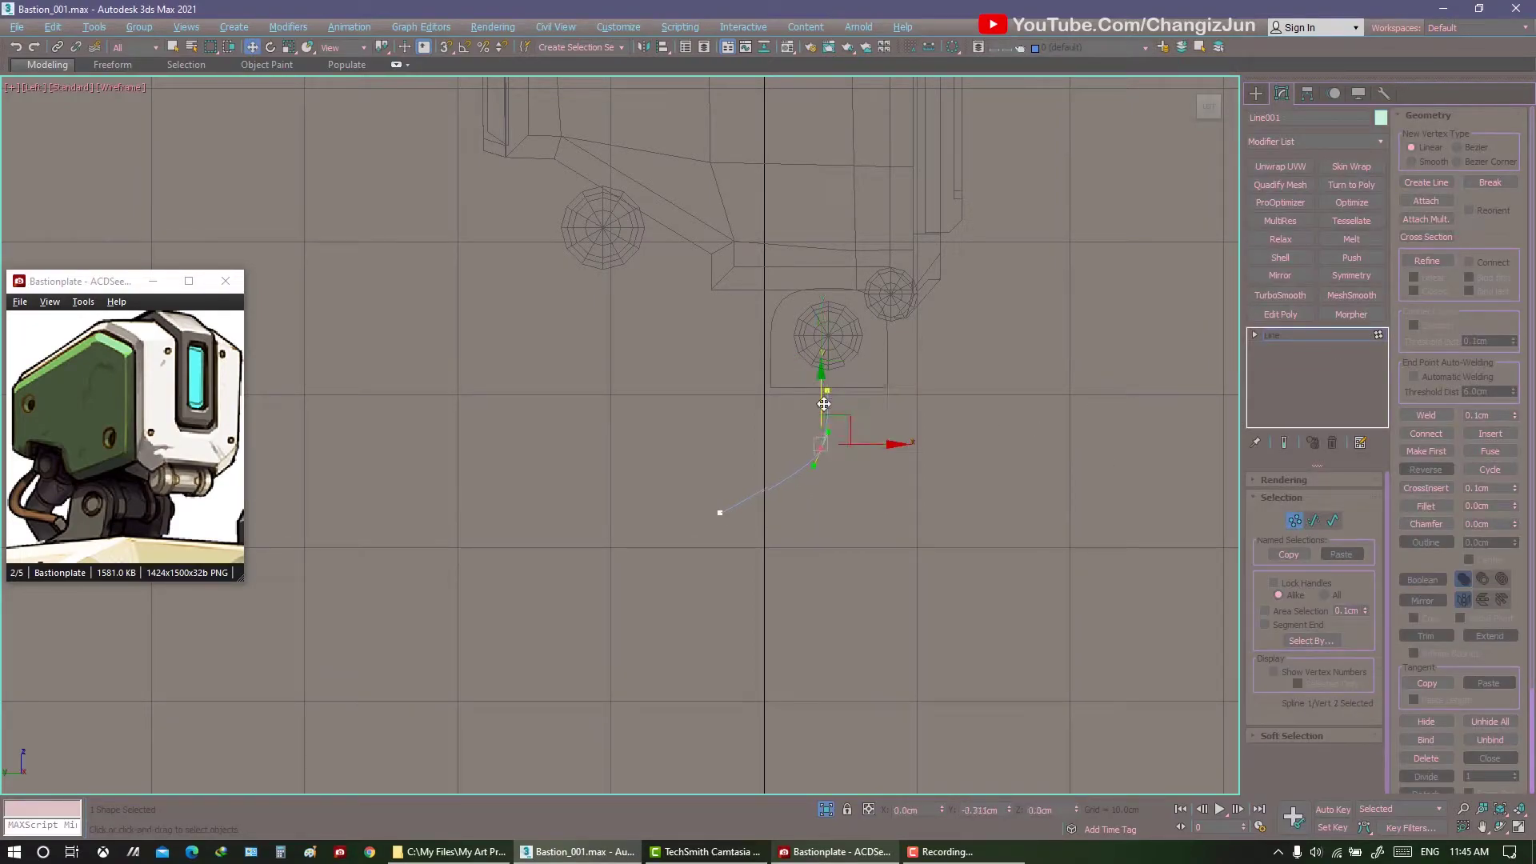
click(1293, 521)
key(f)
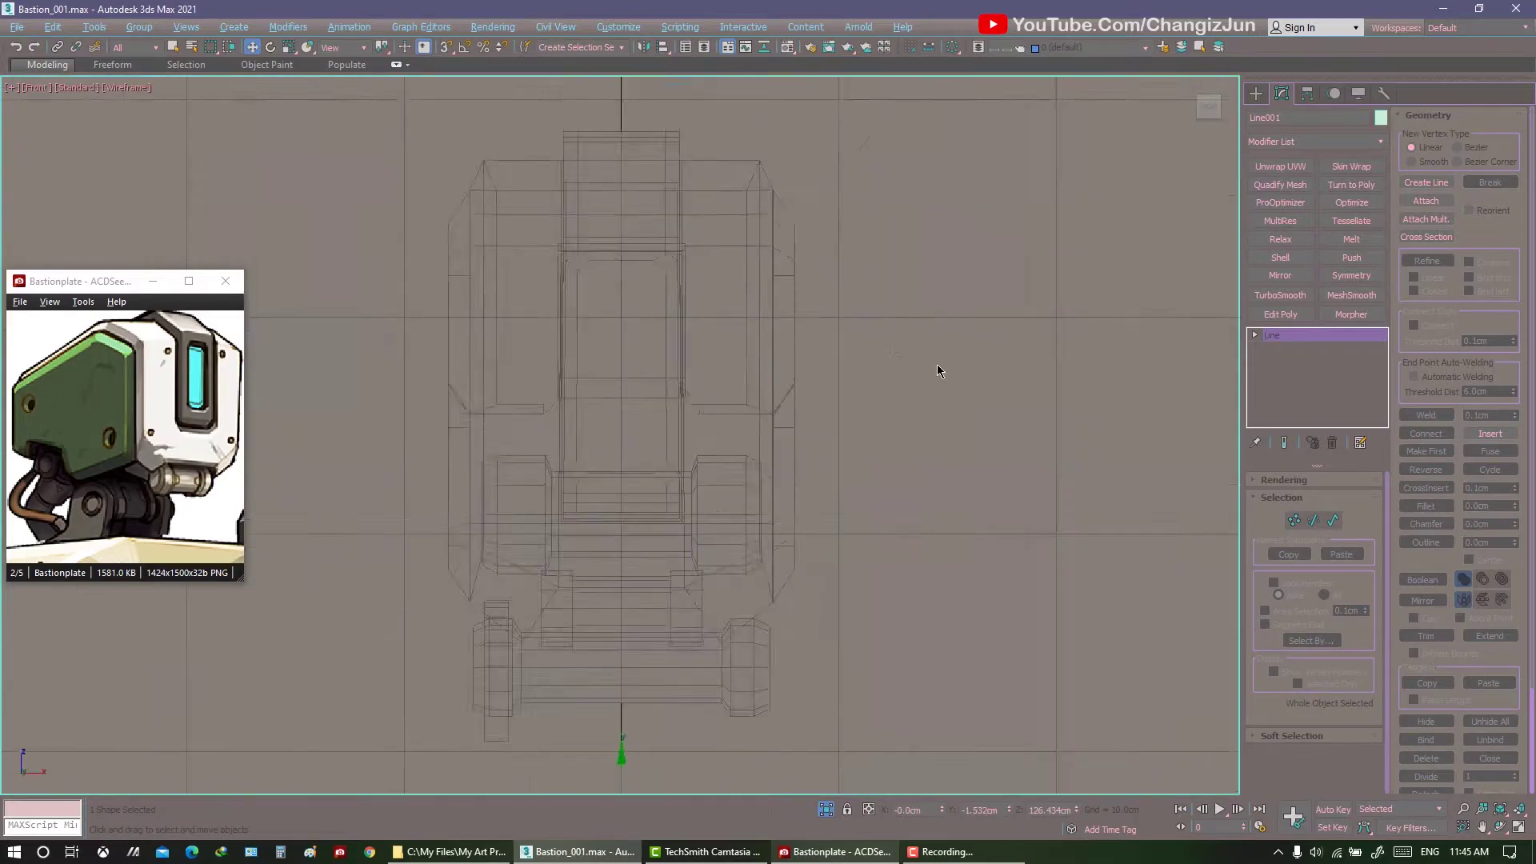
key(alt+w)
key(alt+w)
Select Box016's bottom polygon and try an Extrude Along Spline on it.
click(826, 563)
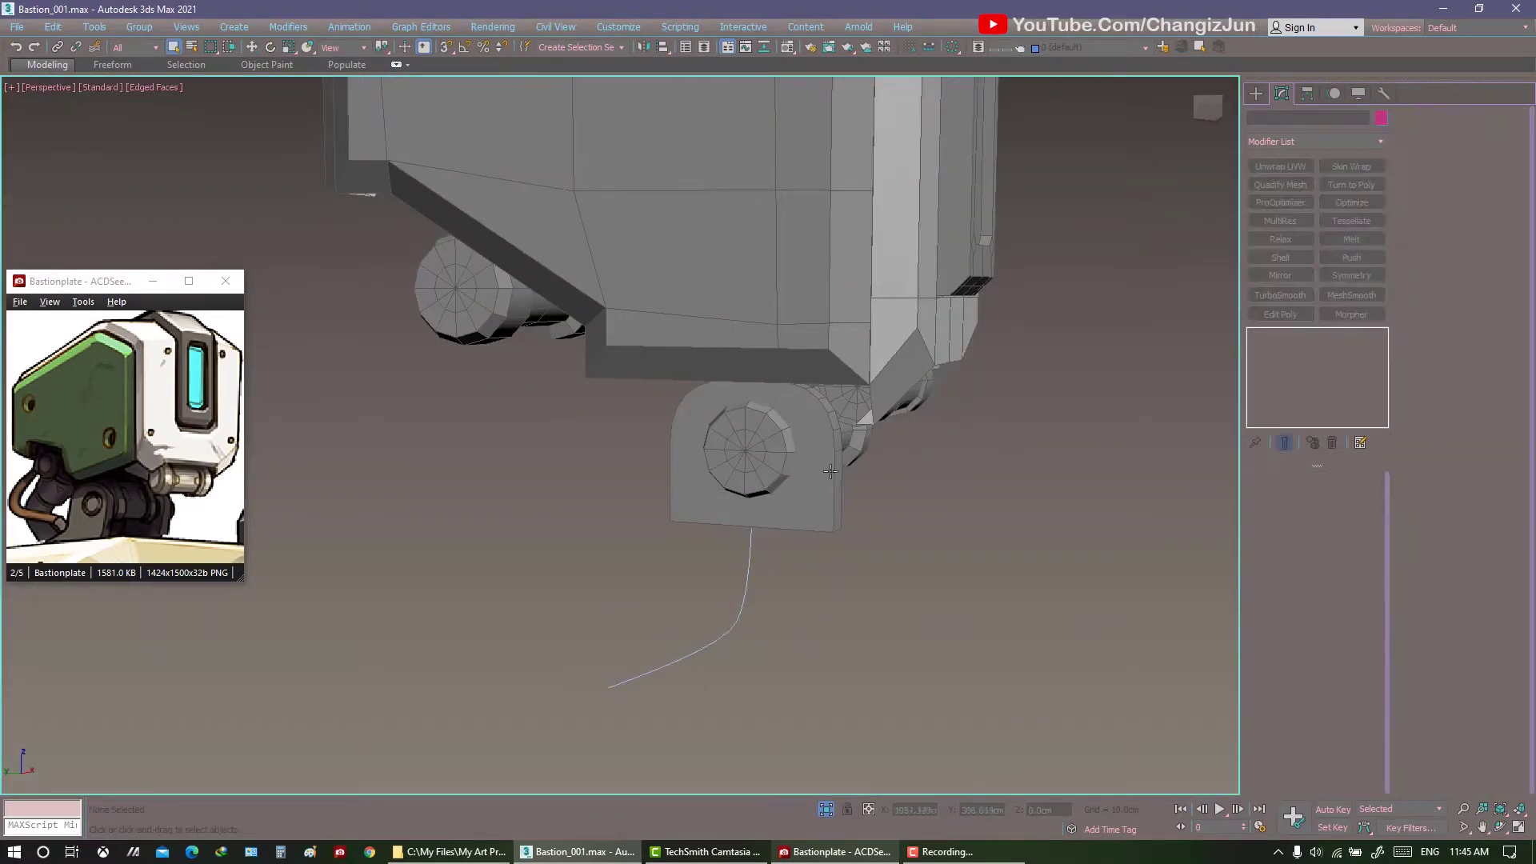
key(4)
click(744, 462)
click(1437, 158)
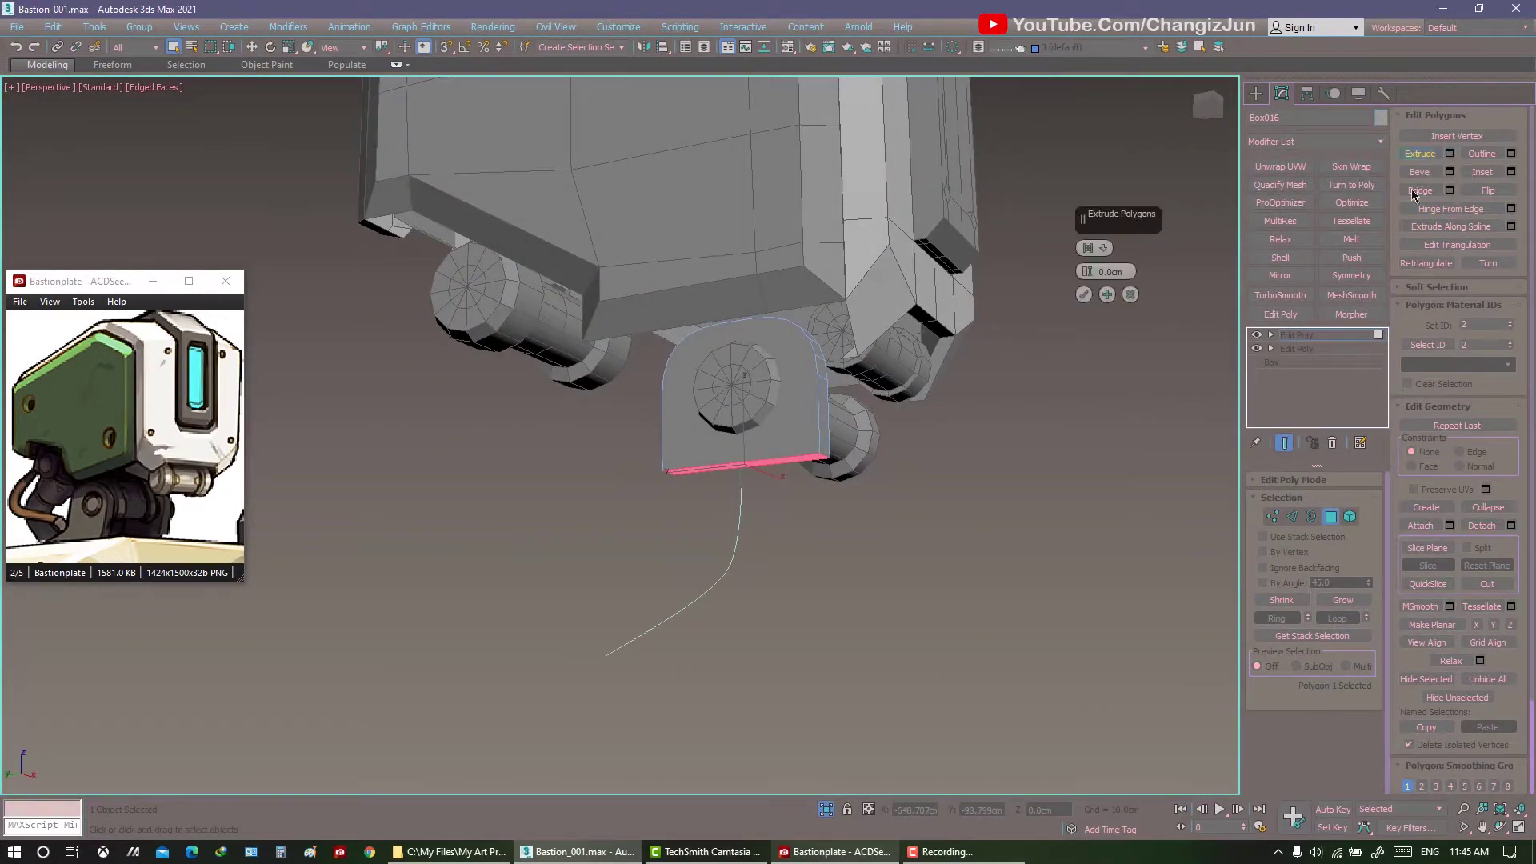
key(w)
click(1511, 226)
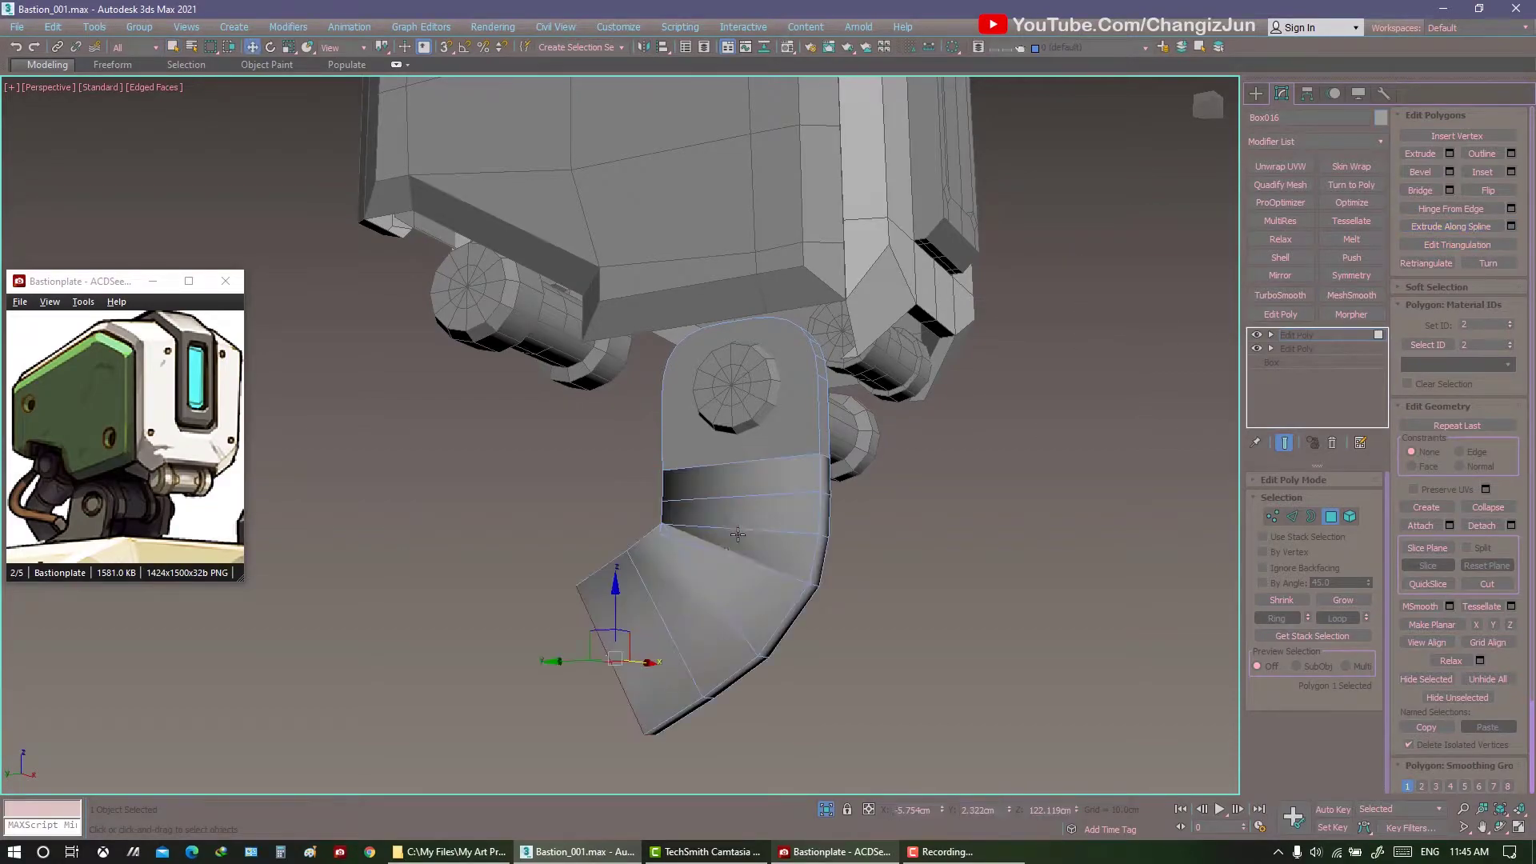
alt+middle_drag(899, 548, 918, 531)
Undo the first attempt and redo Extrude Along Spline with Line001 as the path.
click(1511, 227)
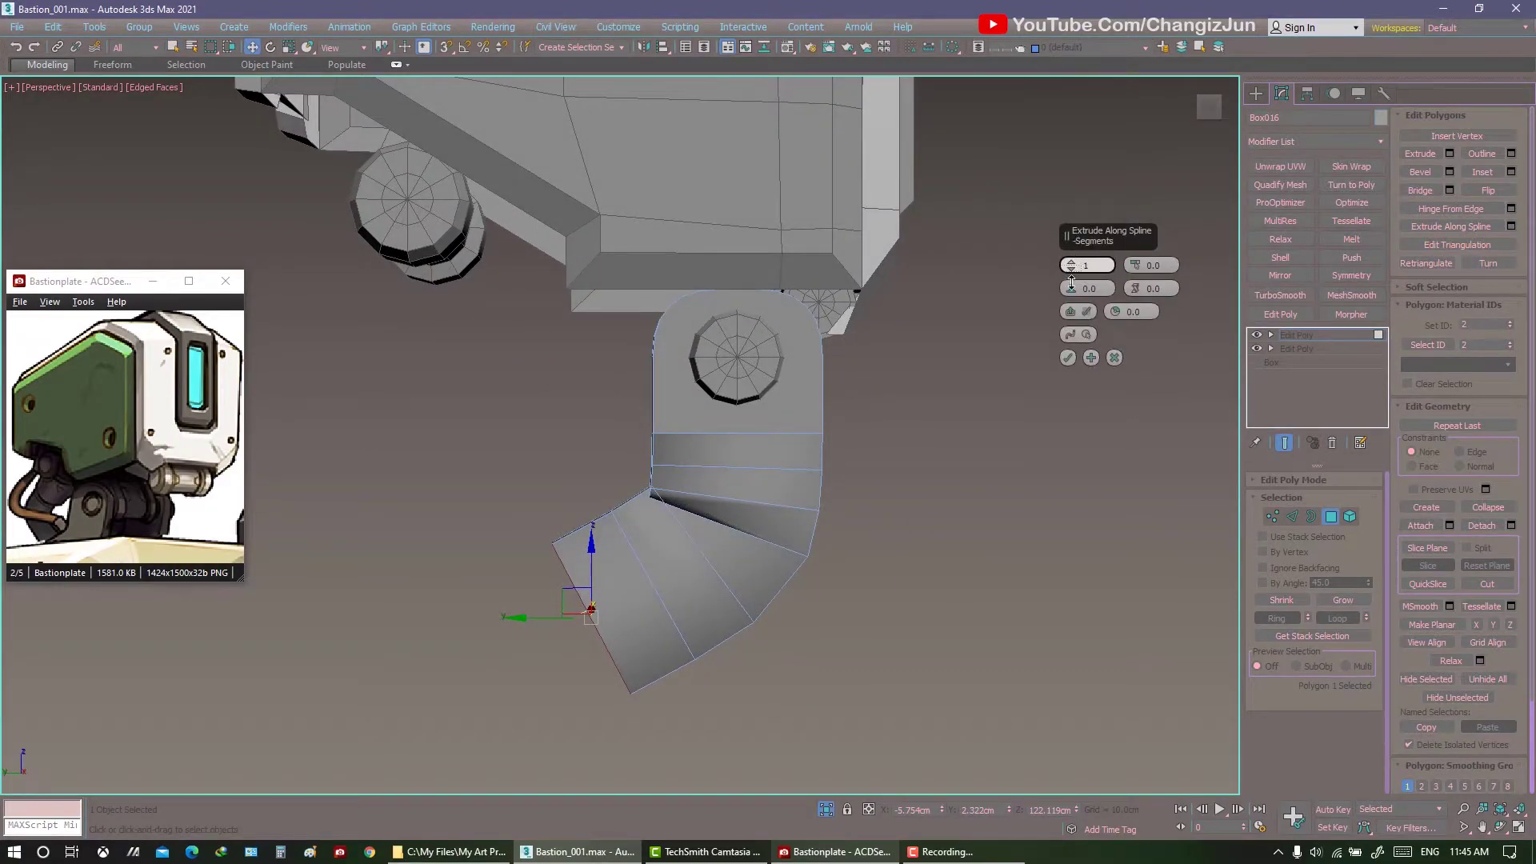
key(ctrl+z)
click(1330, 516)
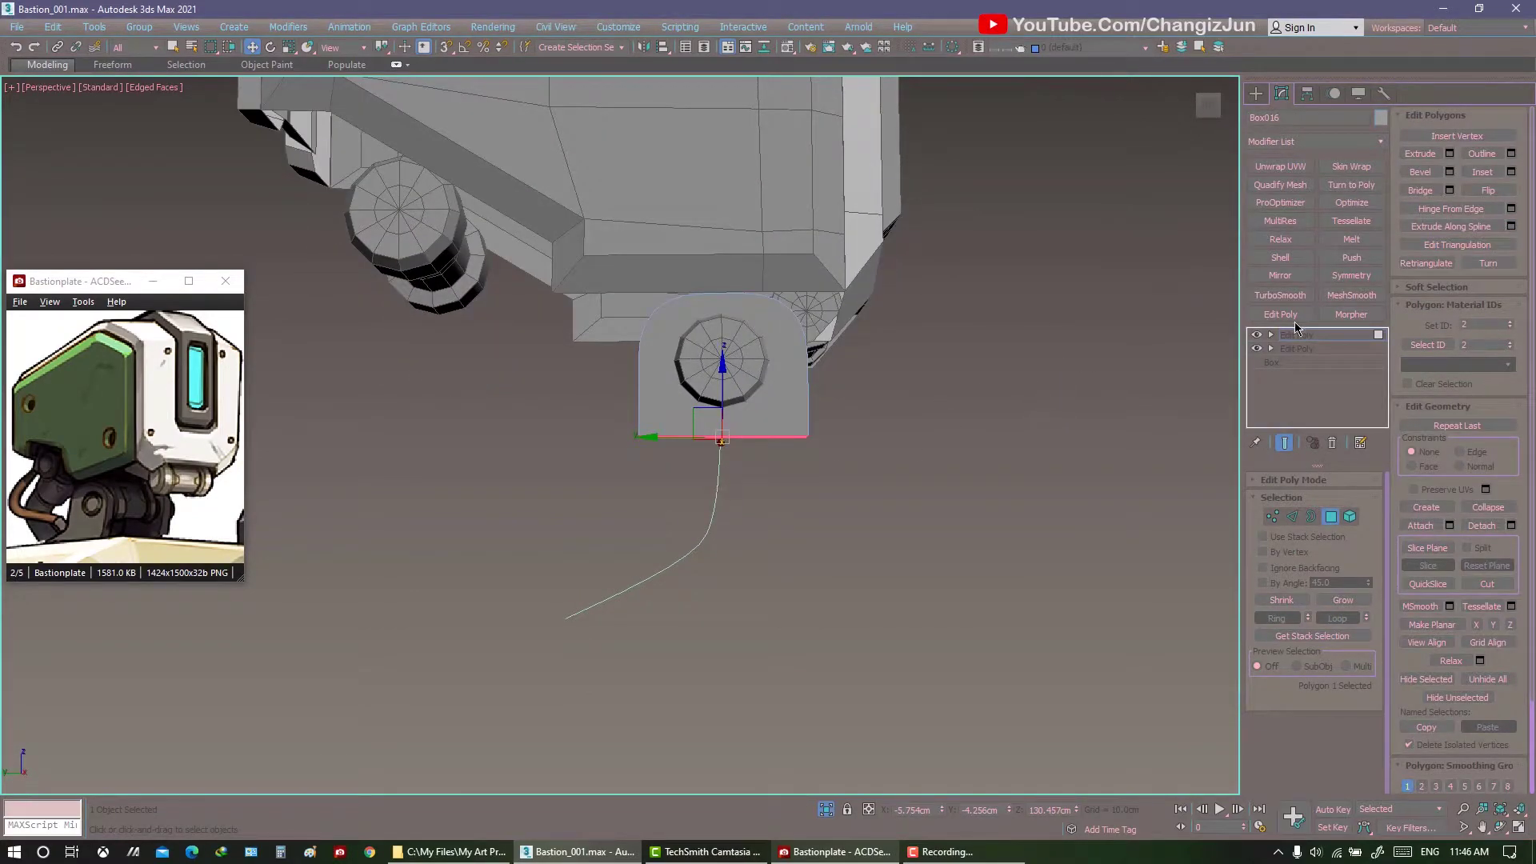
click(1511, 227)
click(1070, 334)
click(710, 519)
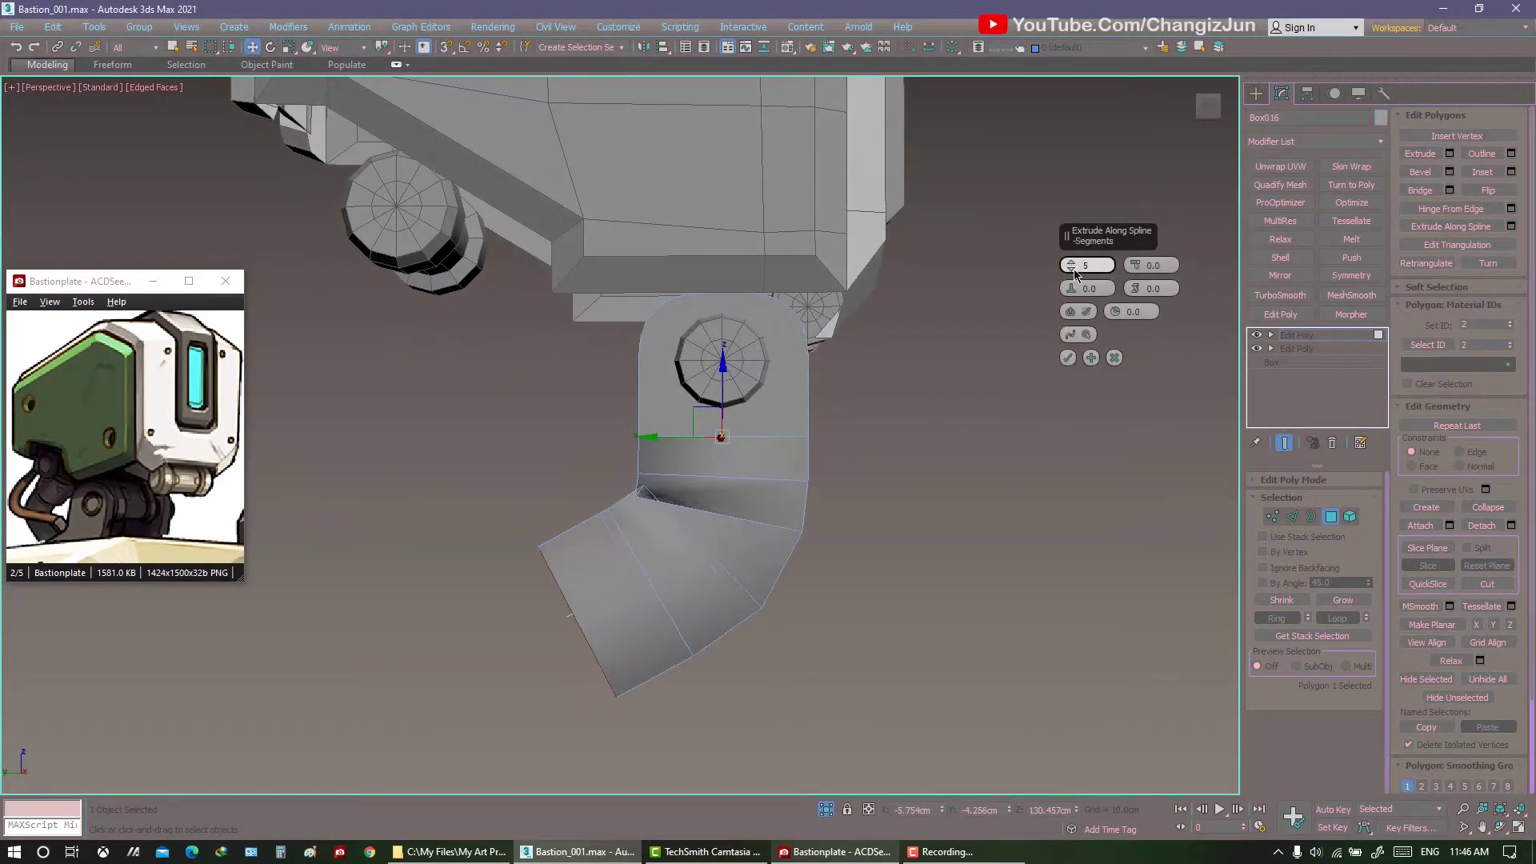
Set the extrusion to 7 segments with Taper Curve and Rotation at 0.
mouse_move(1074, 274)
mouse_down()
mouse_move(1075, 260)
mouse_move(1074, 293)
mouse_up()
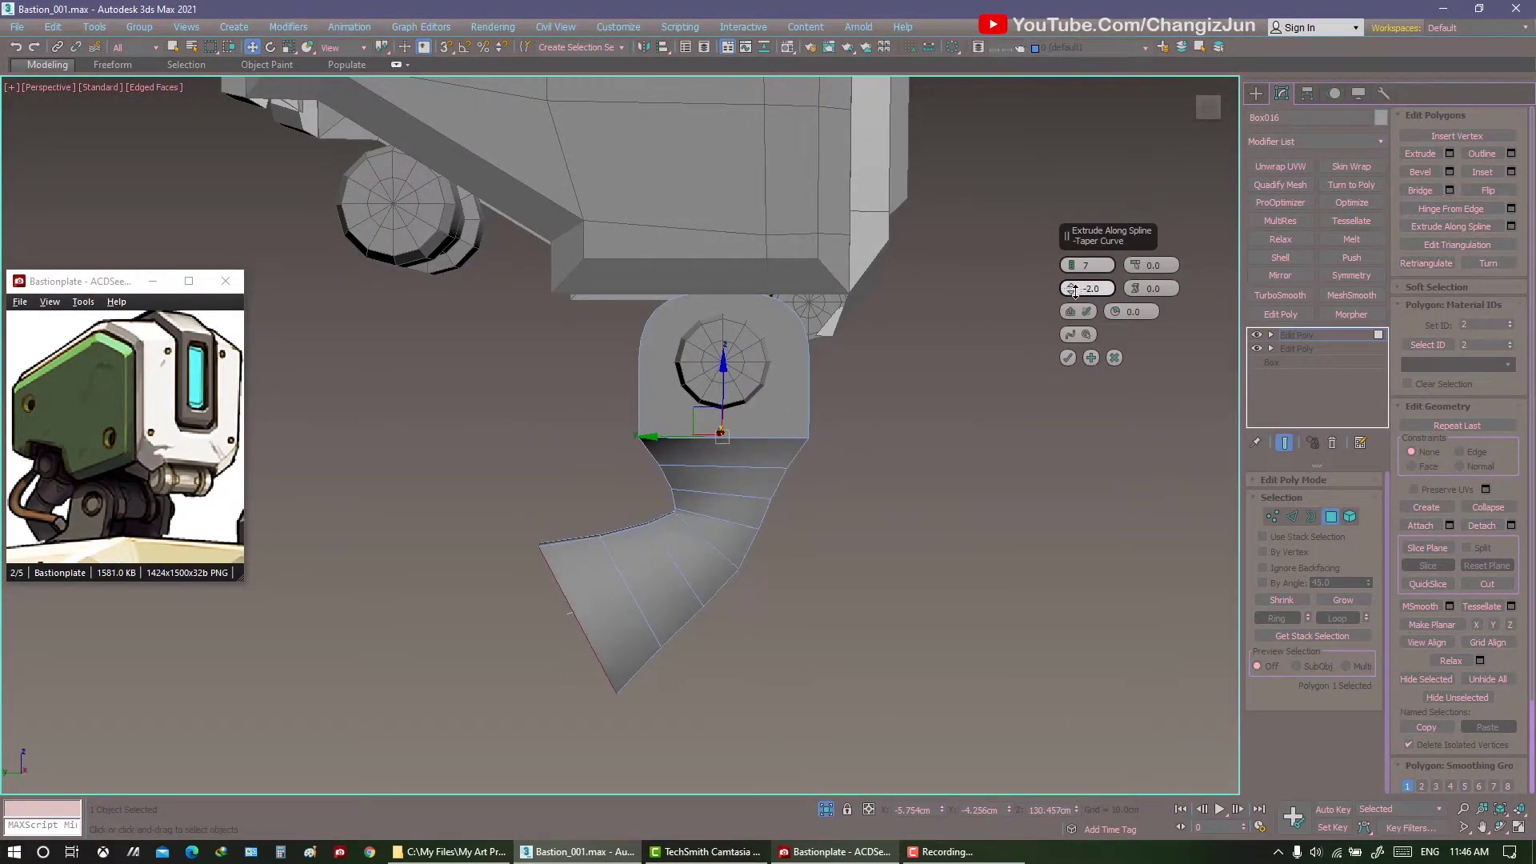
right_click(1074, 289)
drag(1115, 311, 1119, 288)
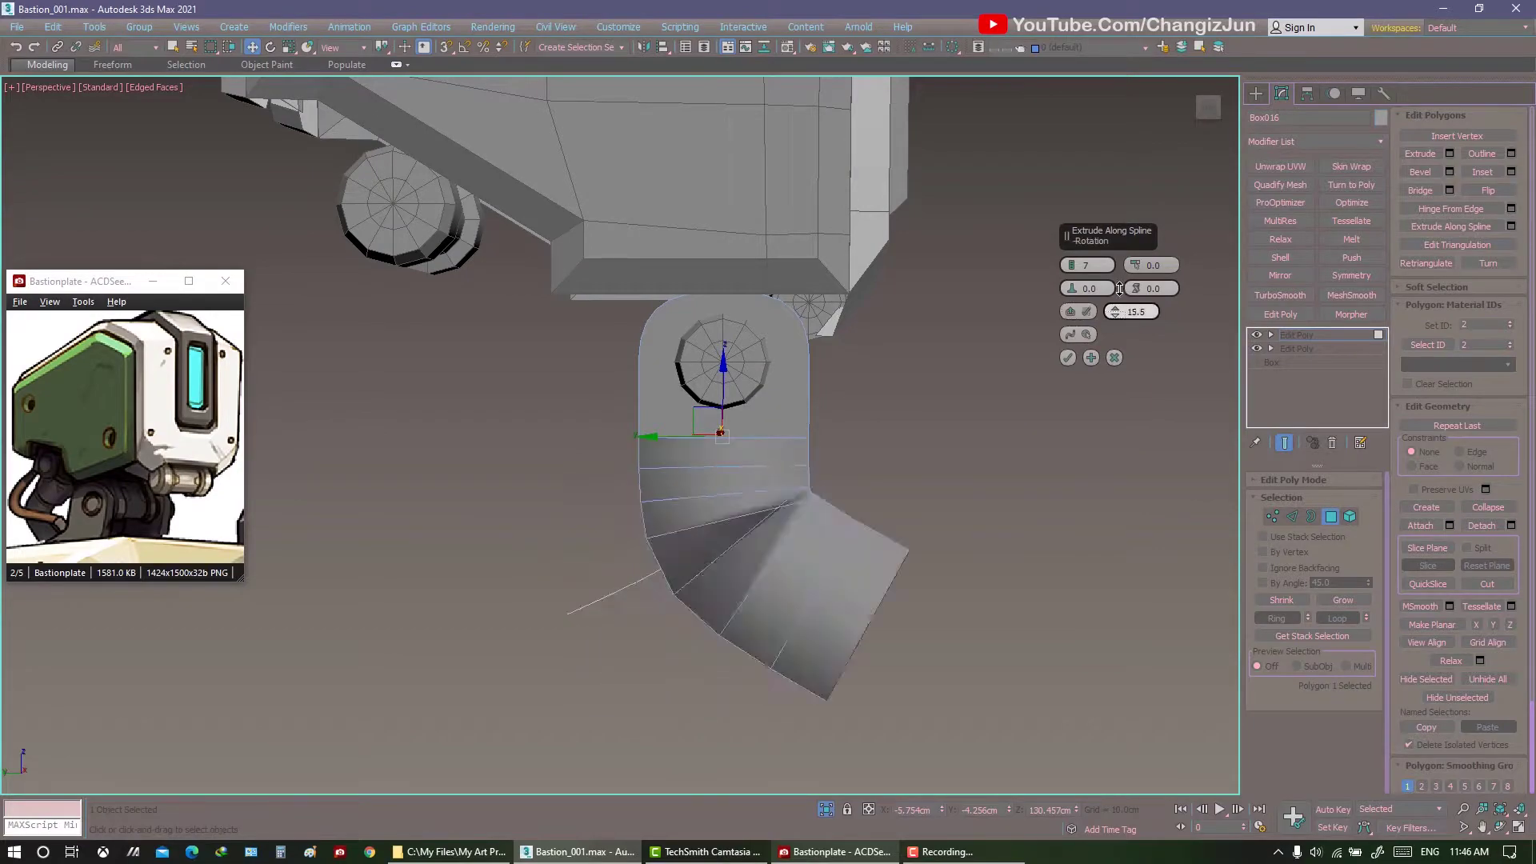
right_click(1114, 311)
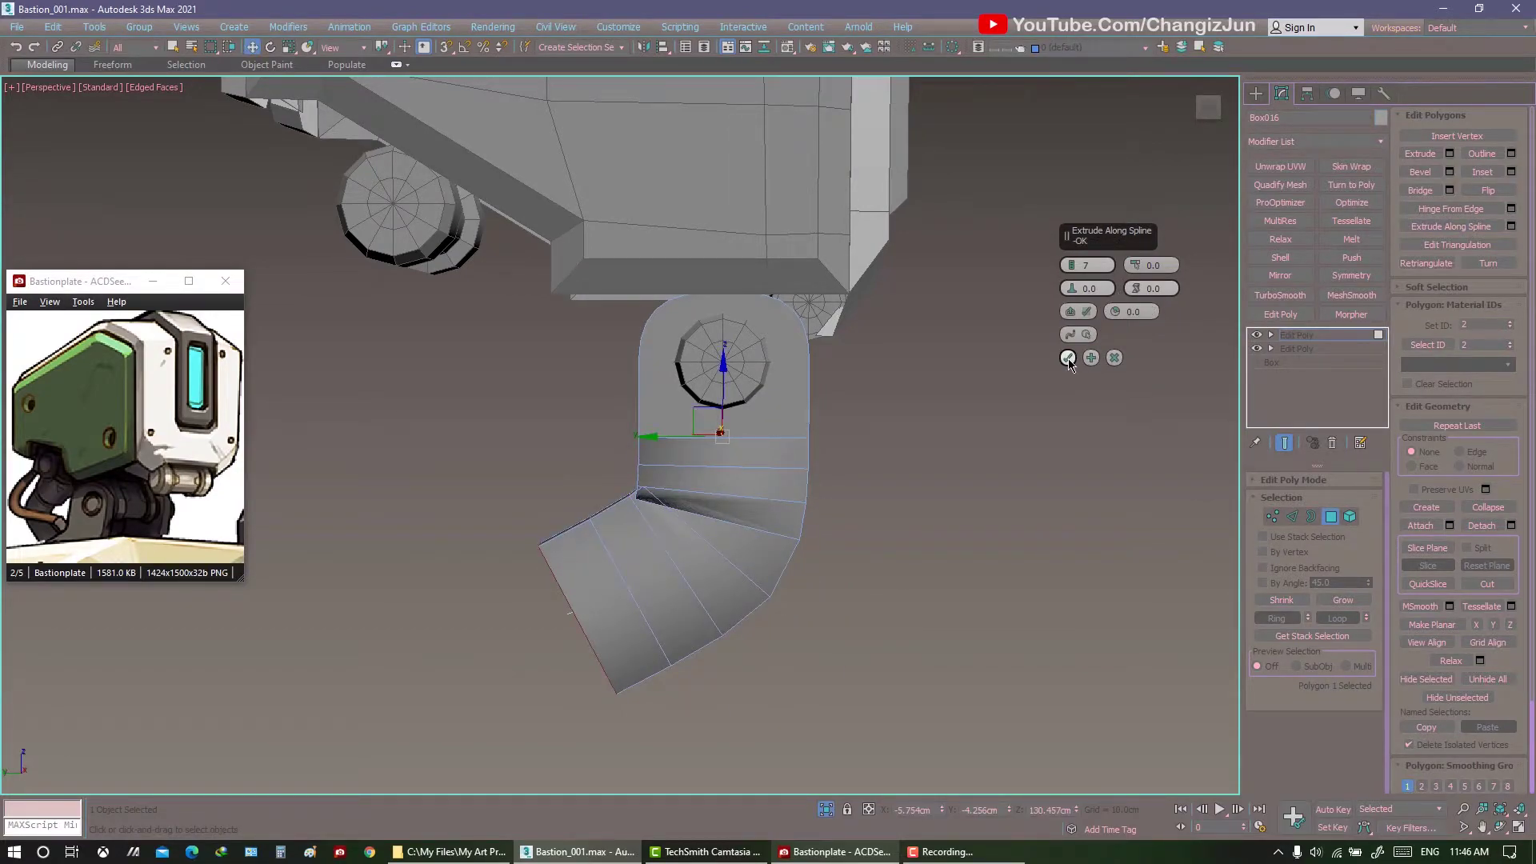
Confirm the path extrusion and edit Box016's vertices in the maximized Left wireframe view.
click(1067, 358)
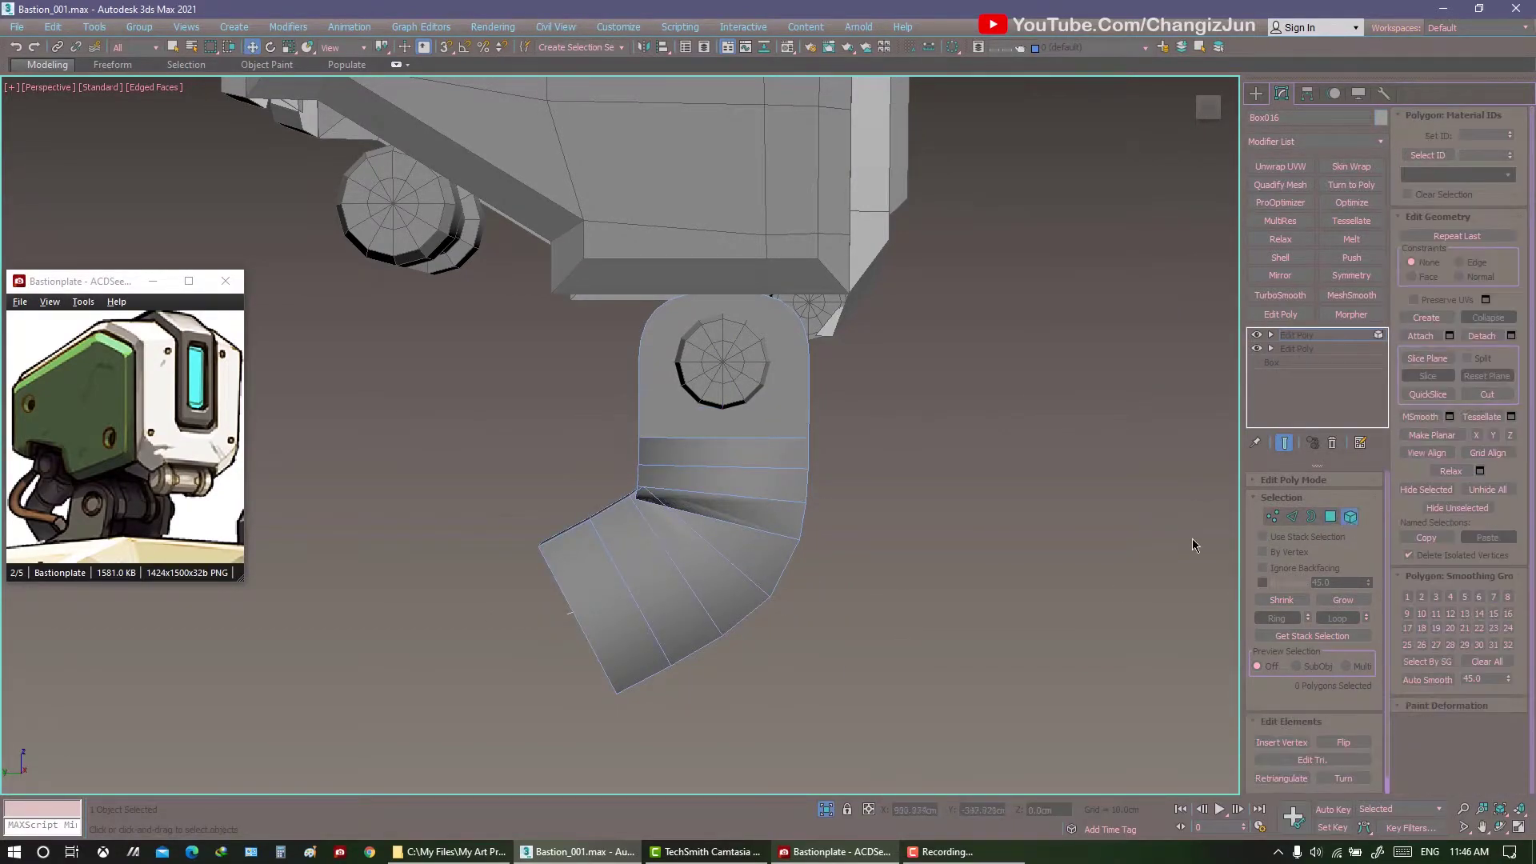
alt+middle_drag(1192, 539, 1120, 520)
click(668, 569)
click(632, 560)
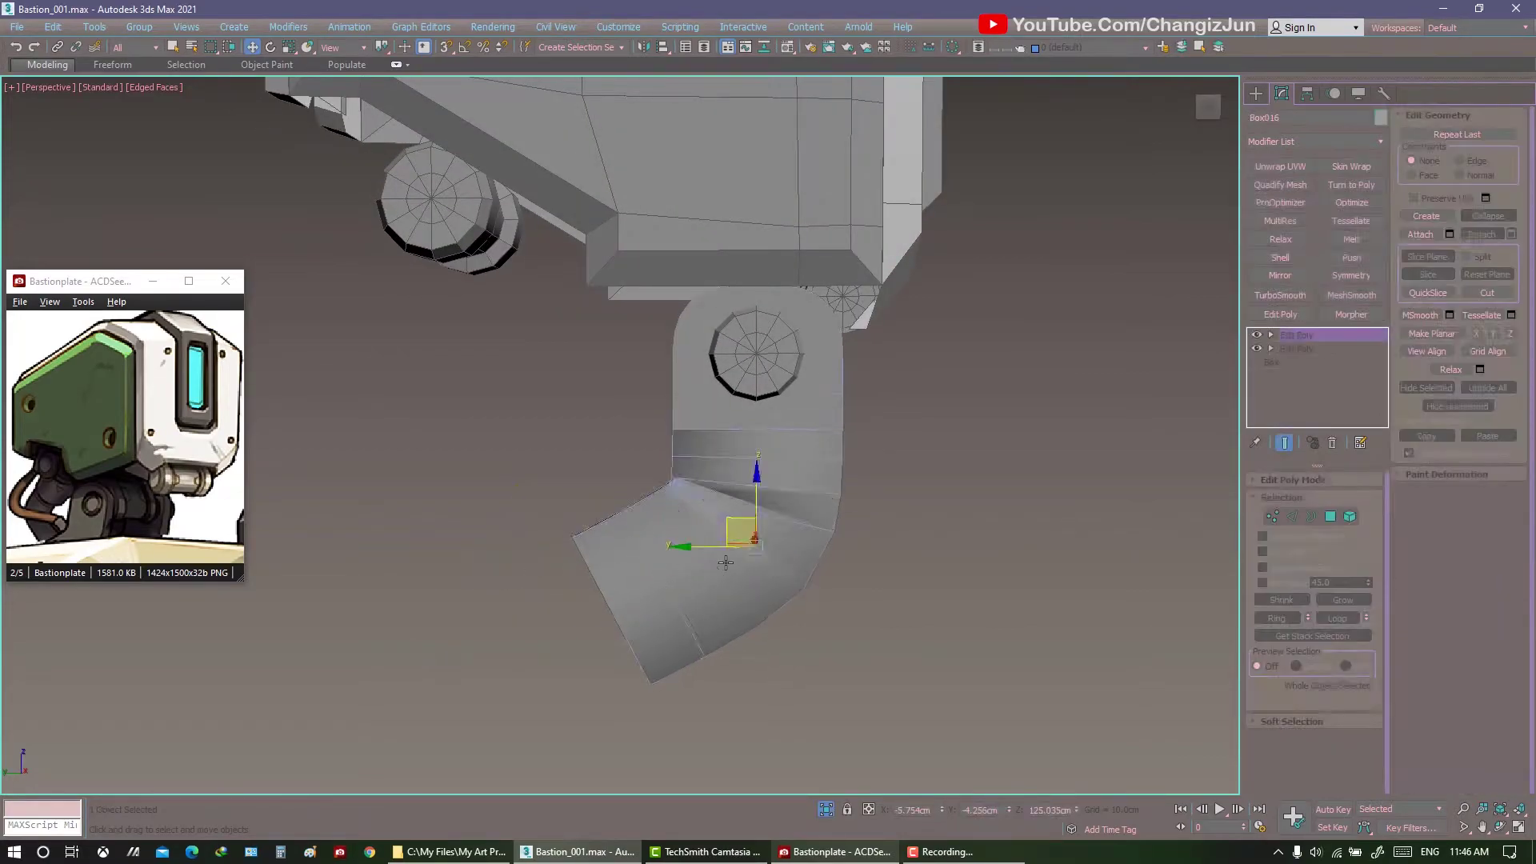
key(alt+w)
key(alt+w)
click(1270, 516)
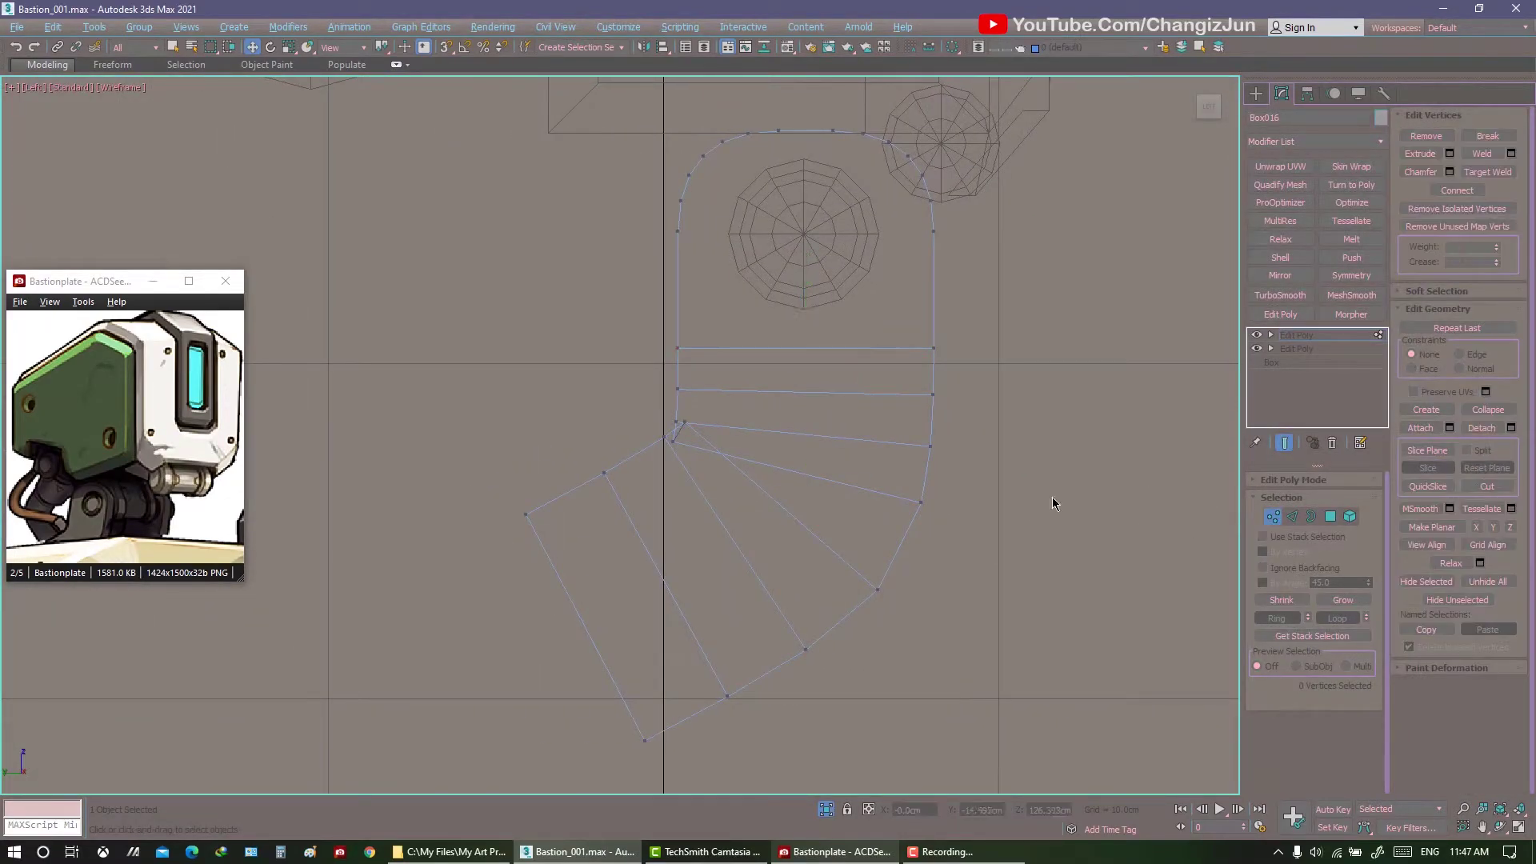
Select the two inner elbow vertices at the bend and nudge them slightly left.
scroll(688, 455, up, 2)
click(674, 417)
scroll(659, 438, down, 1)
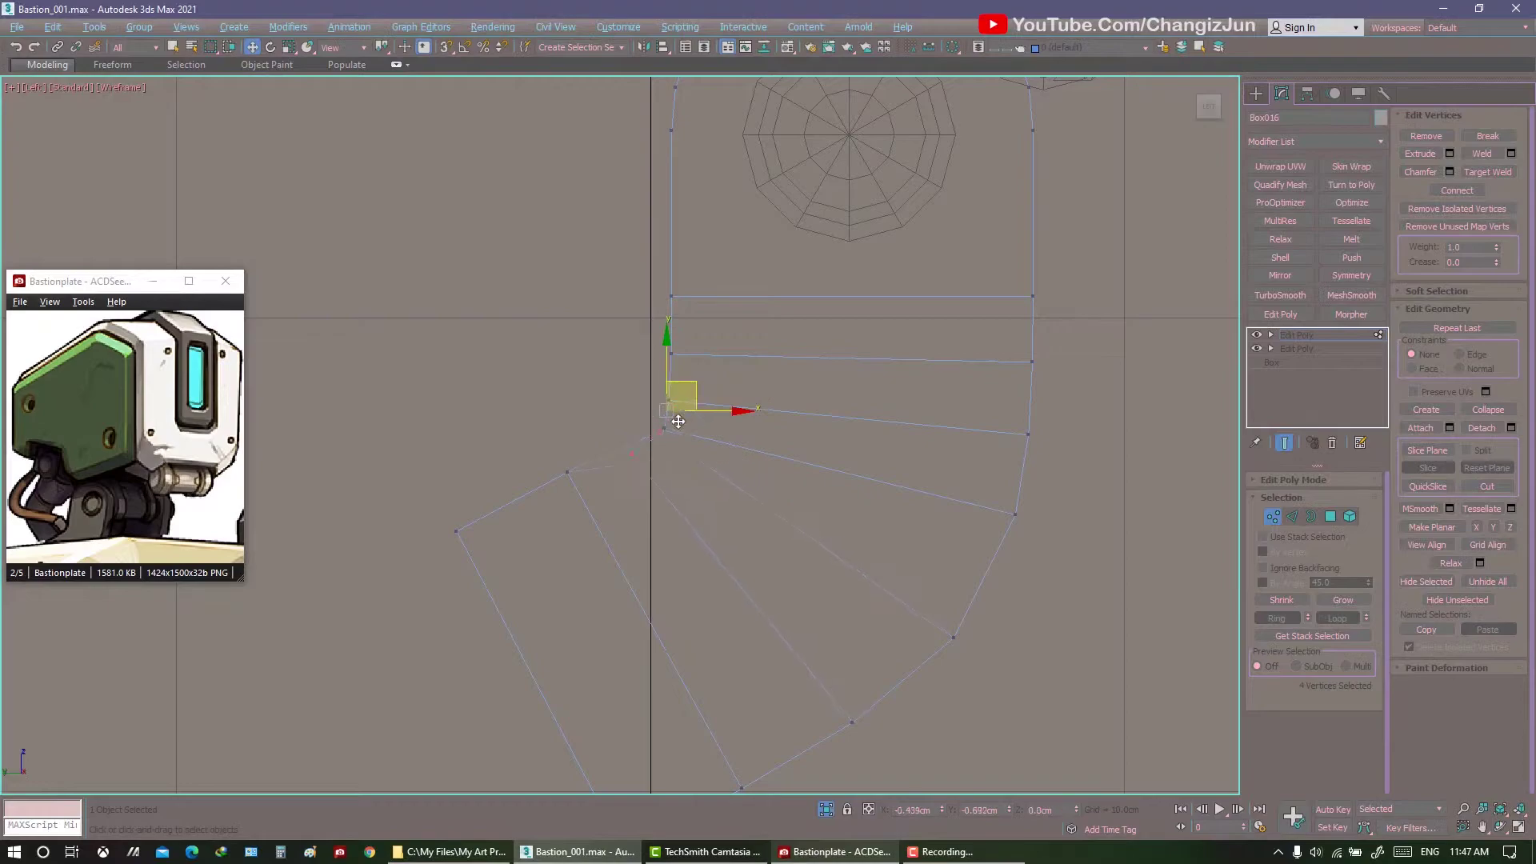
click(567, 471)
scroll(591, 464, down, 2)
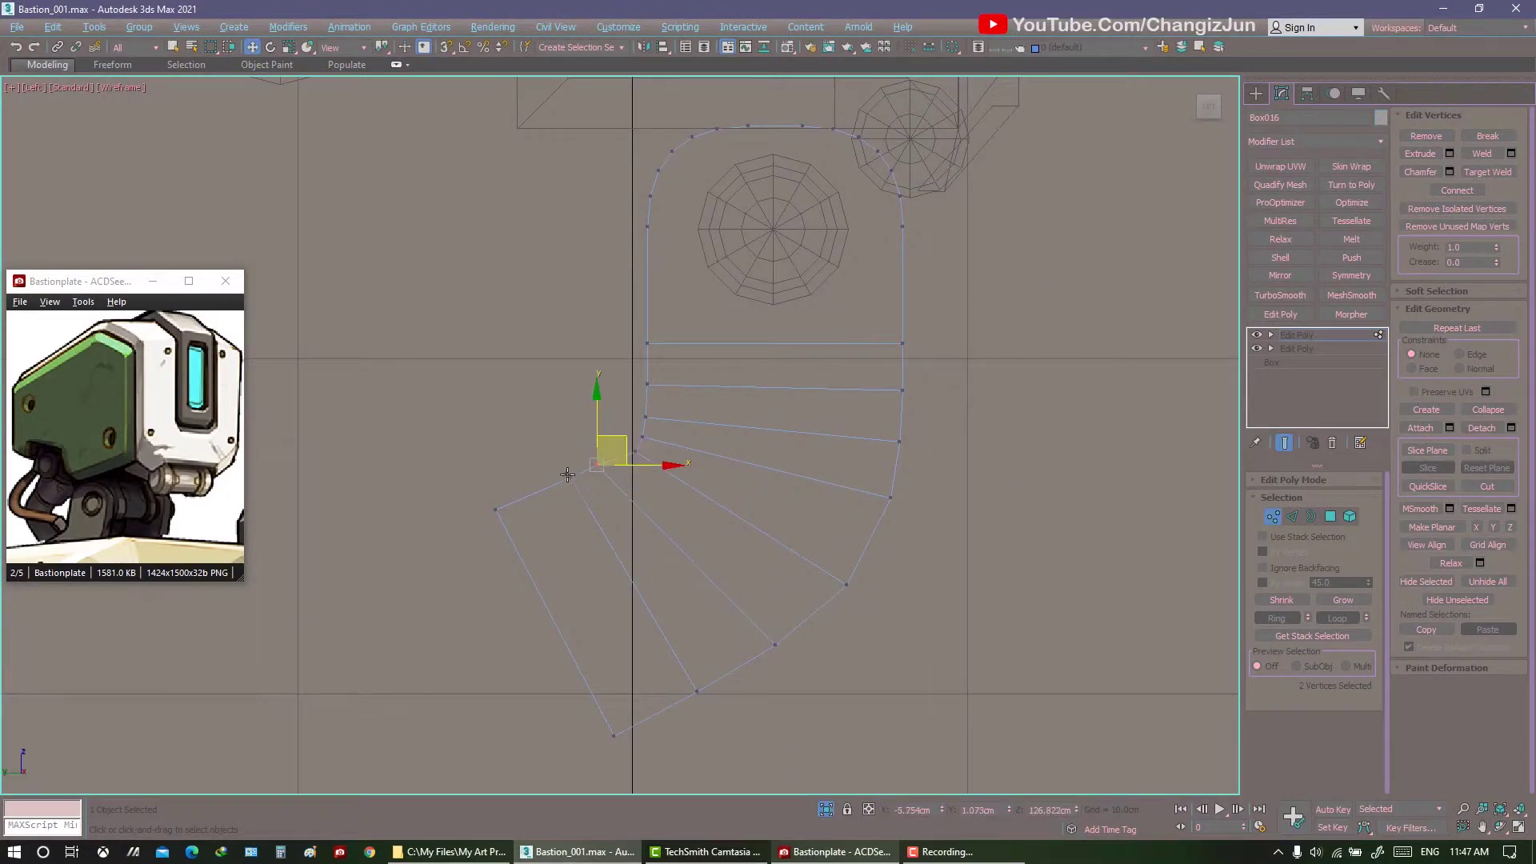
scroll(590, 416, up, 2)
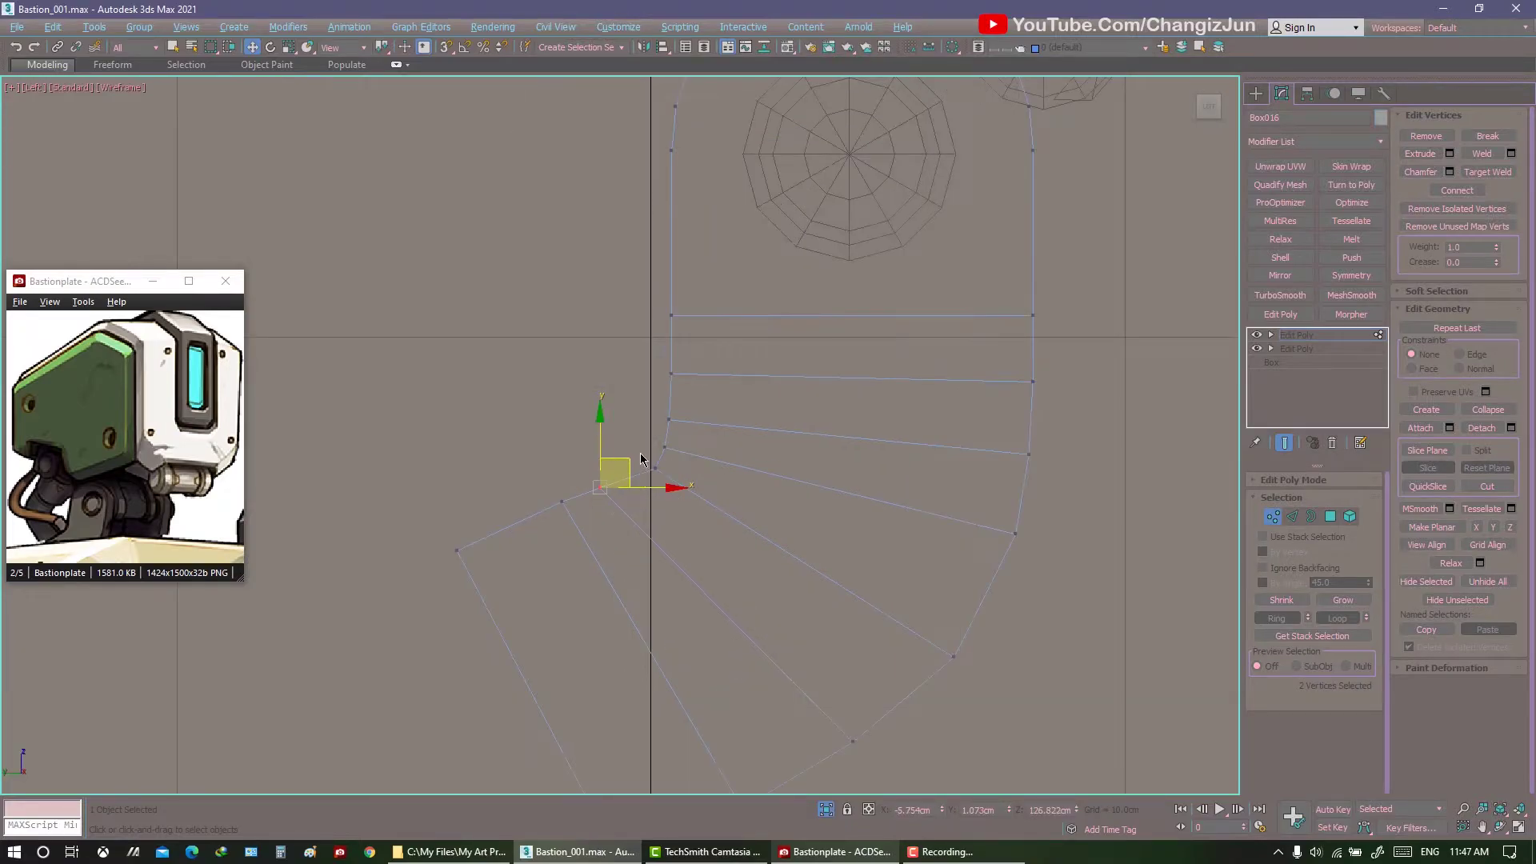
drag(618, 458, 608, 458)
click(651, 452)
middle_drag(709, 467, 679, 464)
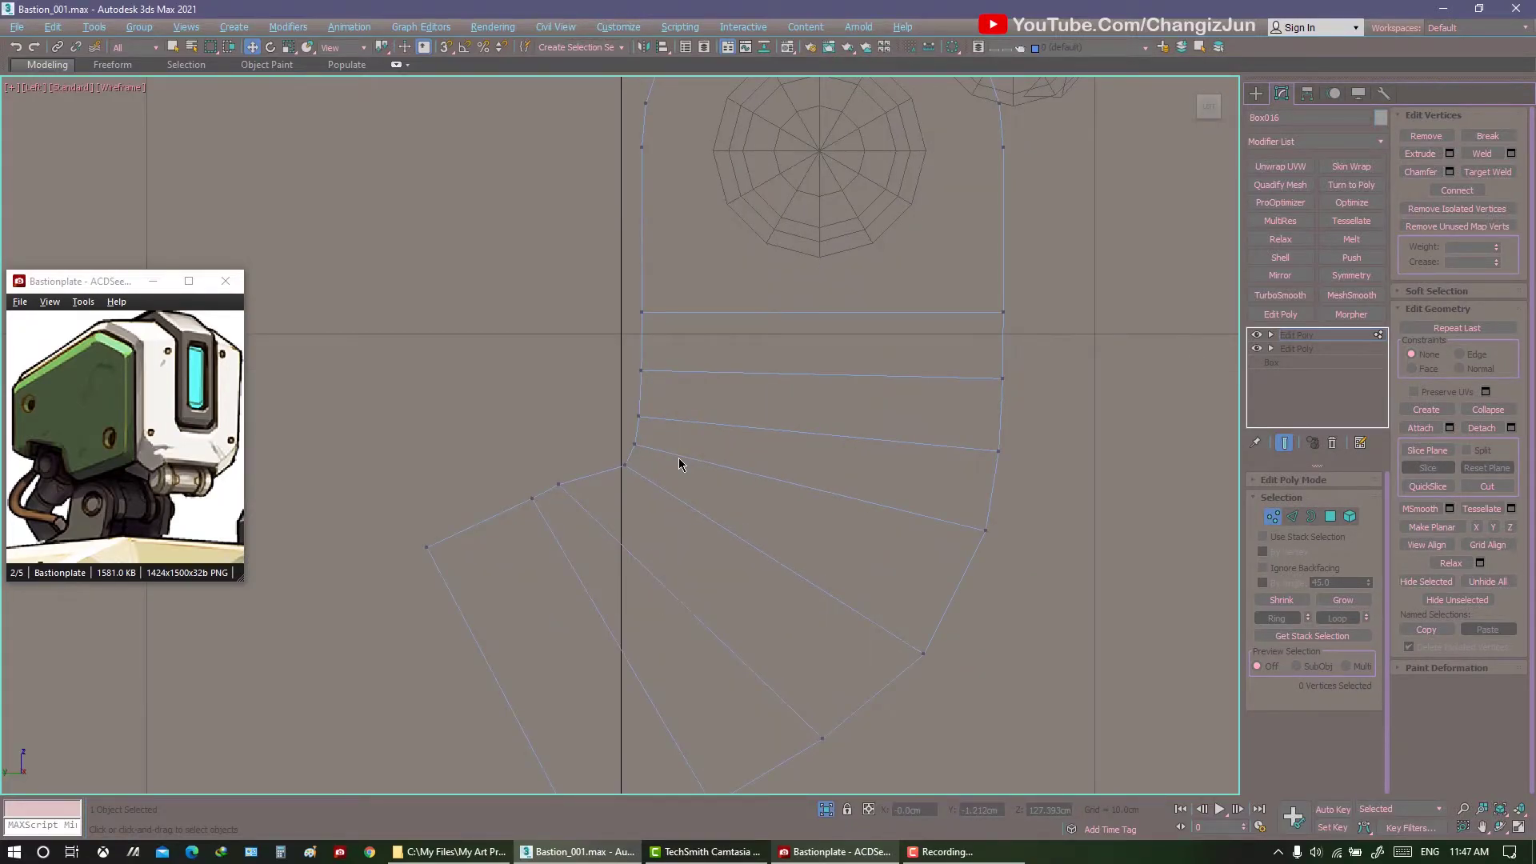
scroll(596, 470, down, 2)
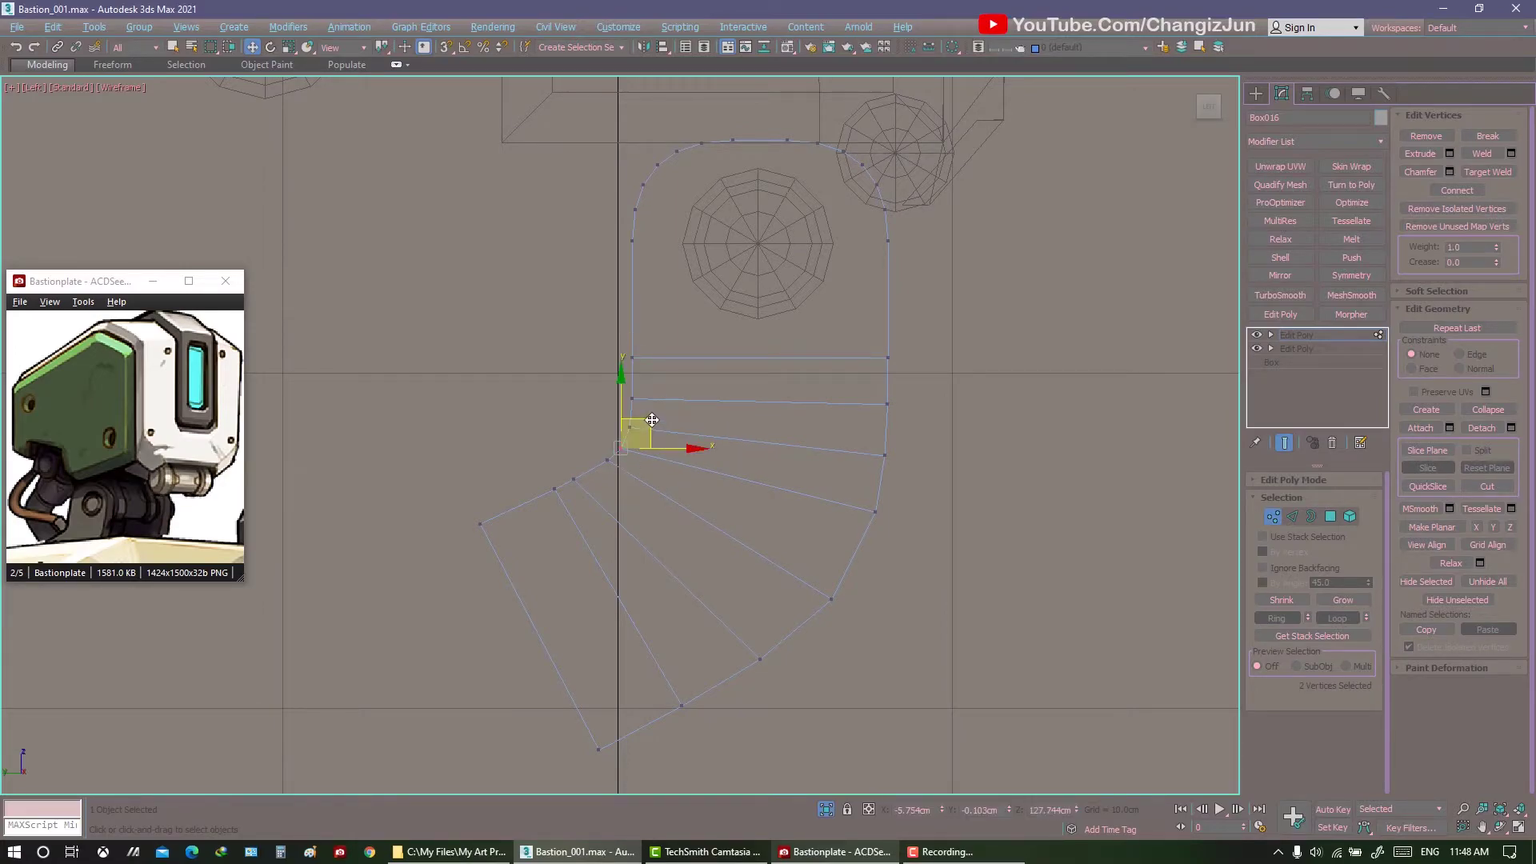
Return to the full-size shaded Perspective view and deselect the plate.
click(1518, 829)
key(alt+w)
mouse_move(891, 558)
alt+middle_down()
mouse_move(813, 583)
mouse_move(848, 576)
alt+middle_up()
click(1349, 515)
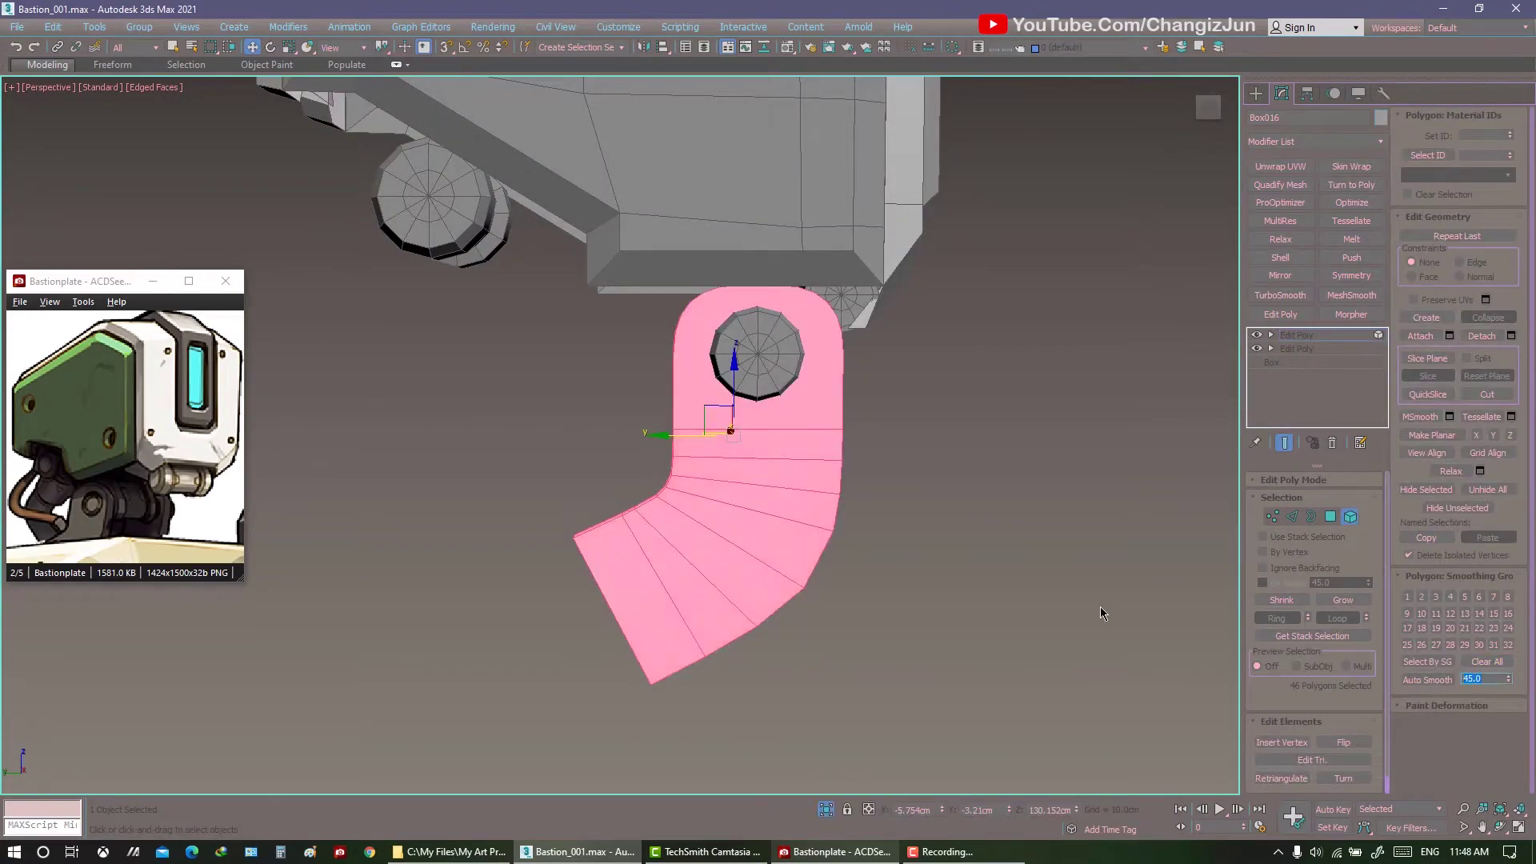
click(1444, 682)
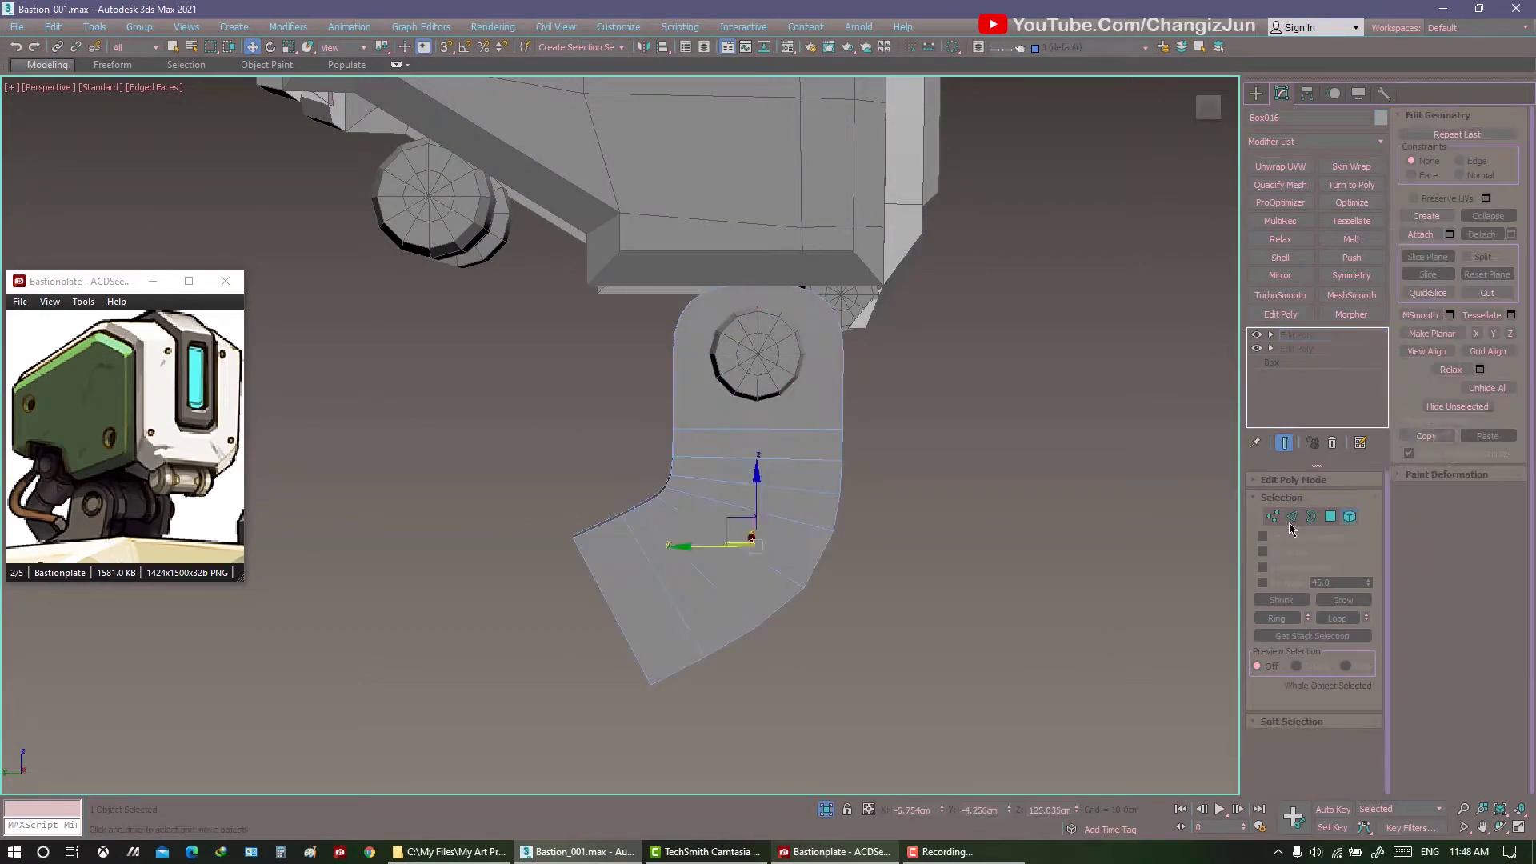
click(857, 501)
scroll(857, 500, down, 5)
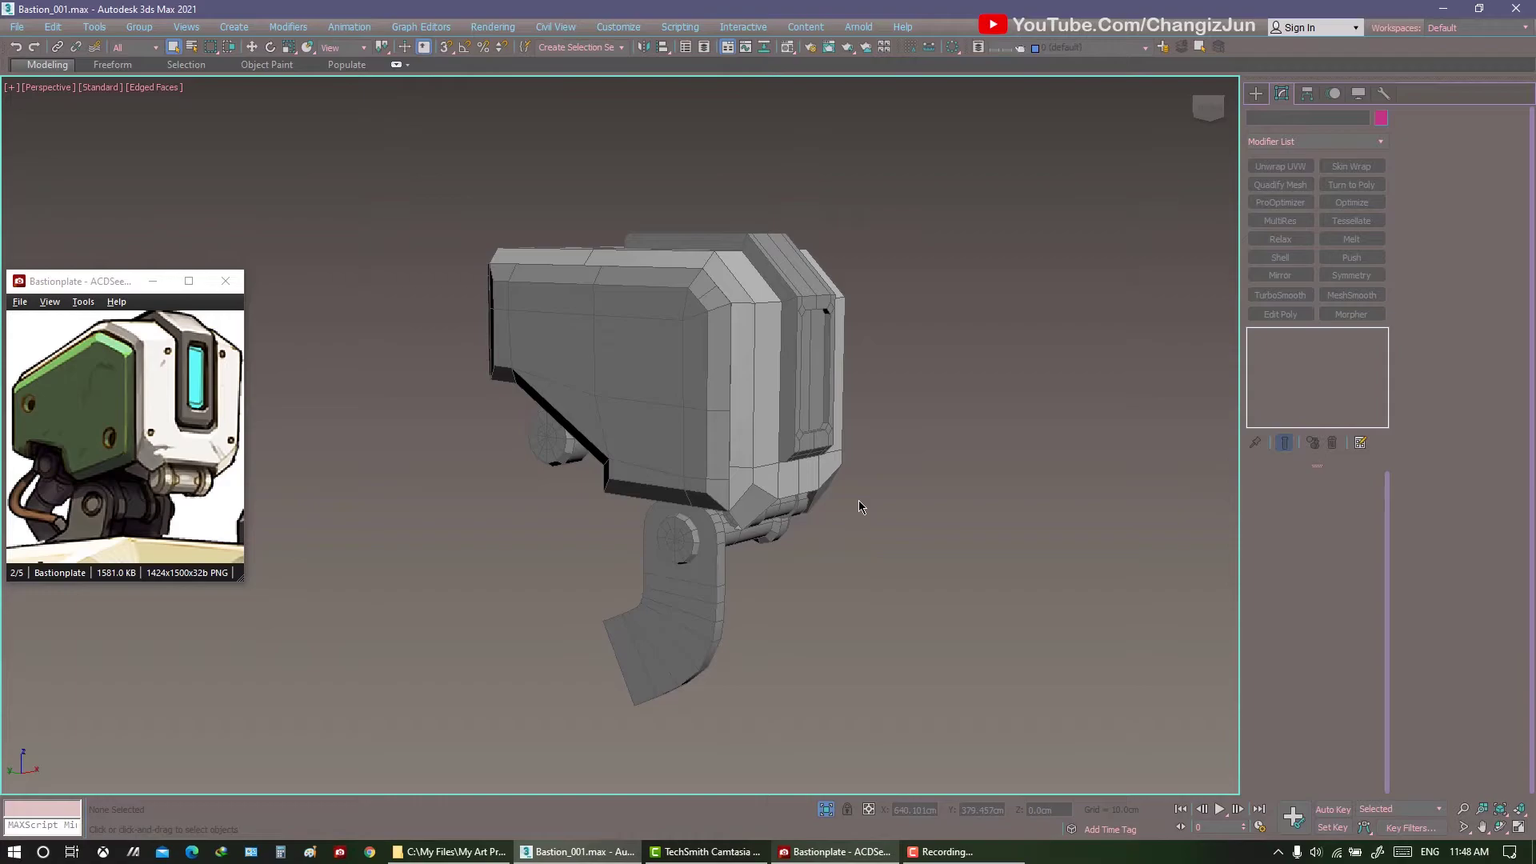
Set the support plate's pivot with Affect Pivot Only and mirror a copy as Box017.
alt+middle_drag(838, 489, 771, 515)
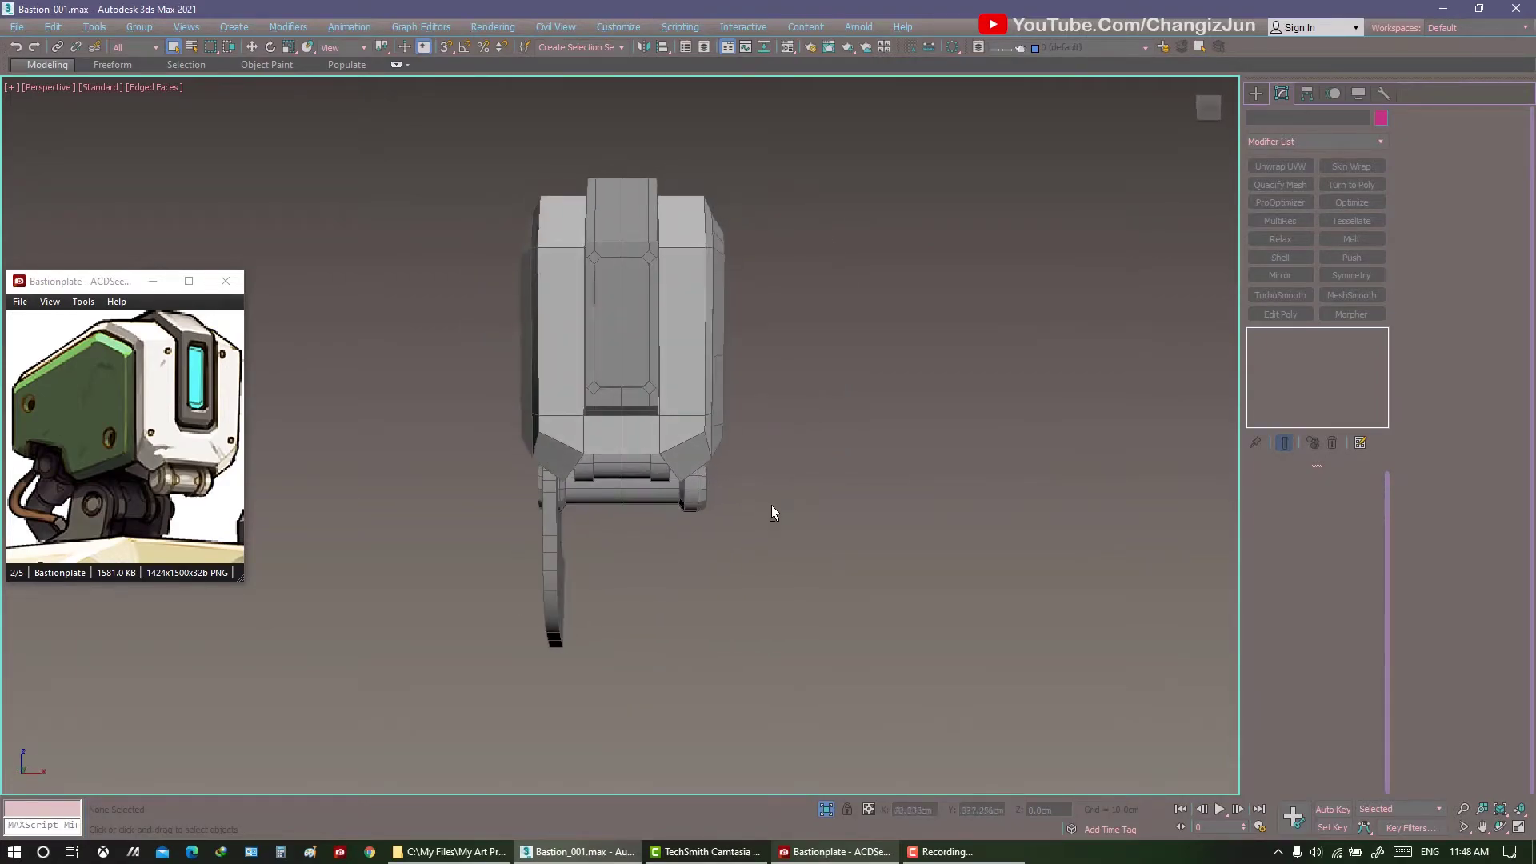
key(w)
click(566, 520)
click(1307, 94)
click(1315, 204)
alt+middle_drag(1159, 528, 958, 627)
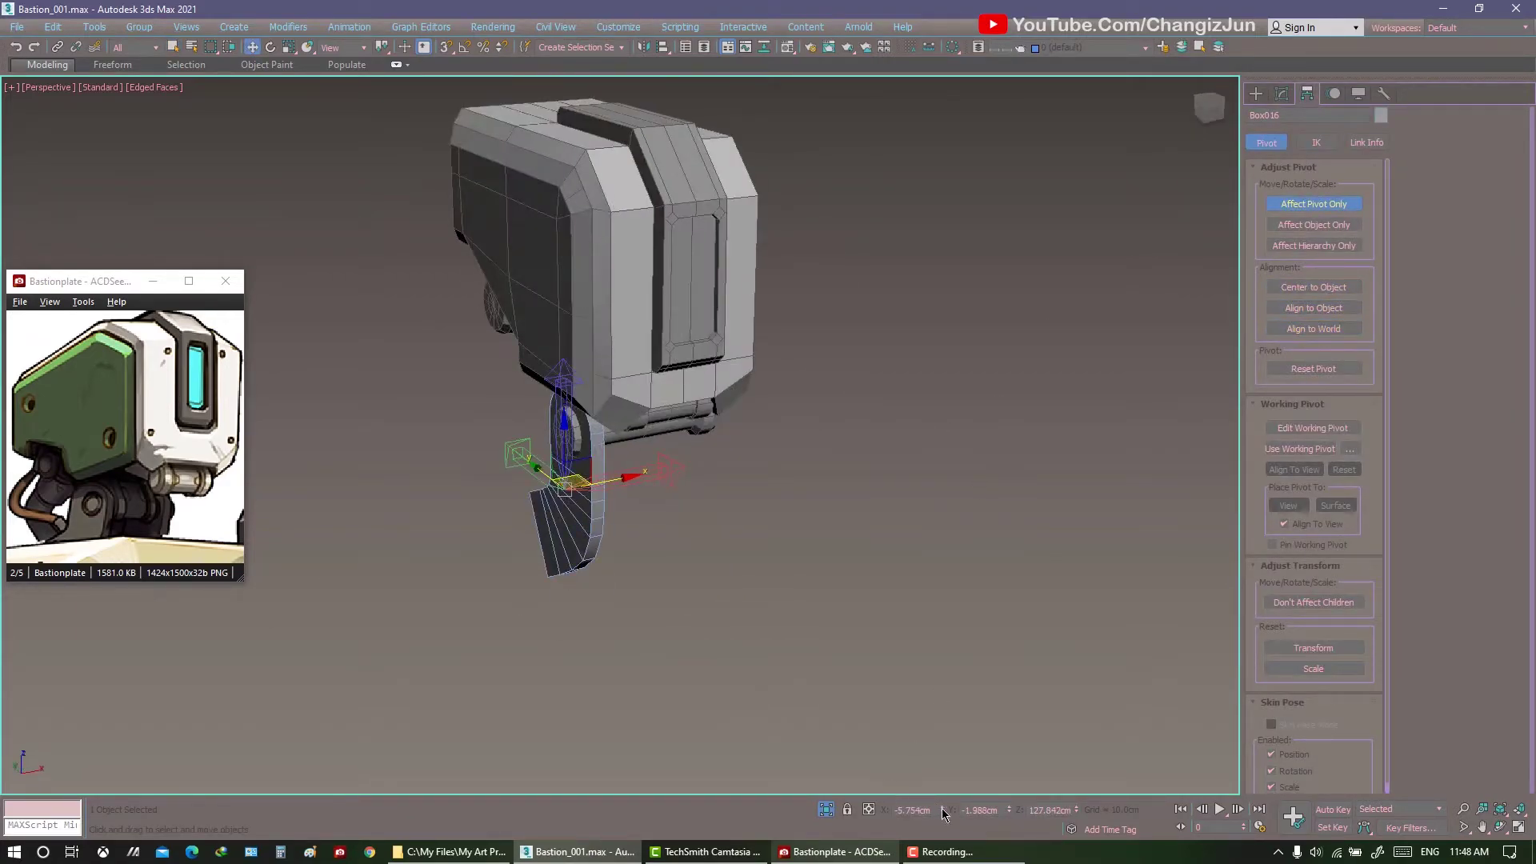
alt+middle_drag(1078, 816, 942, 439)
click(644, 46)
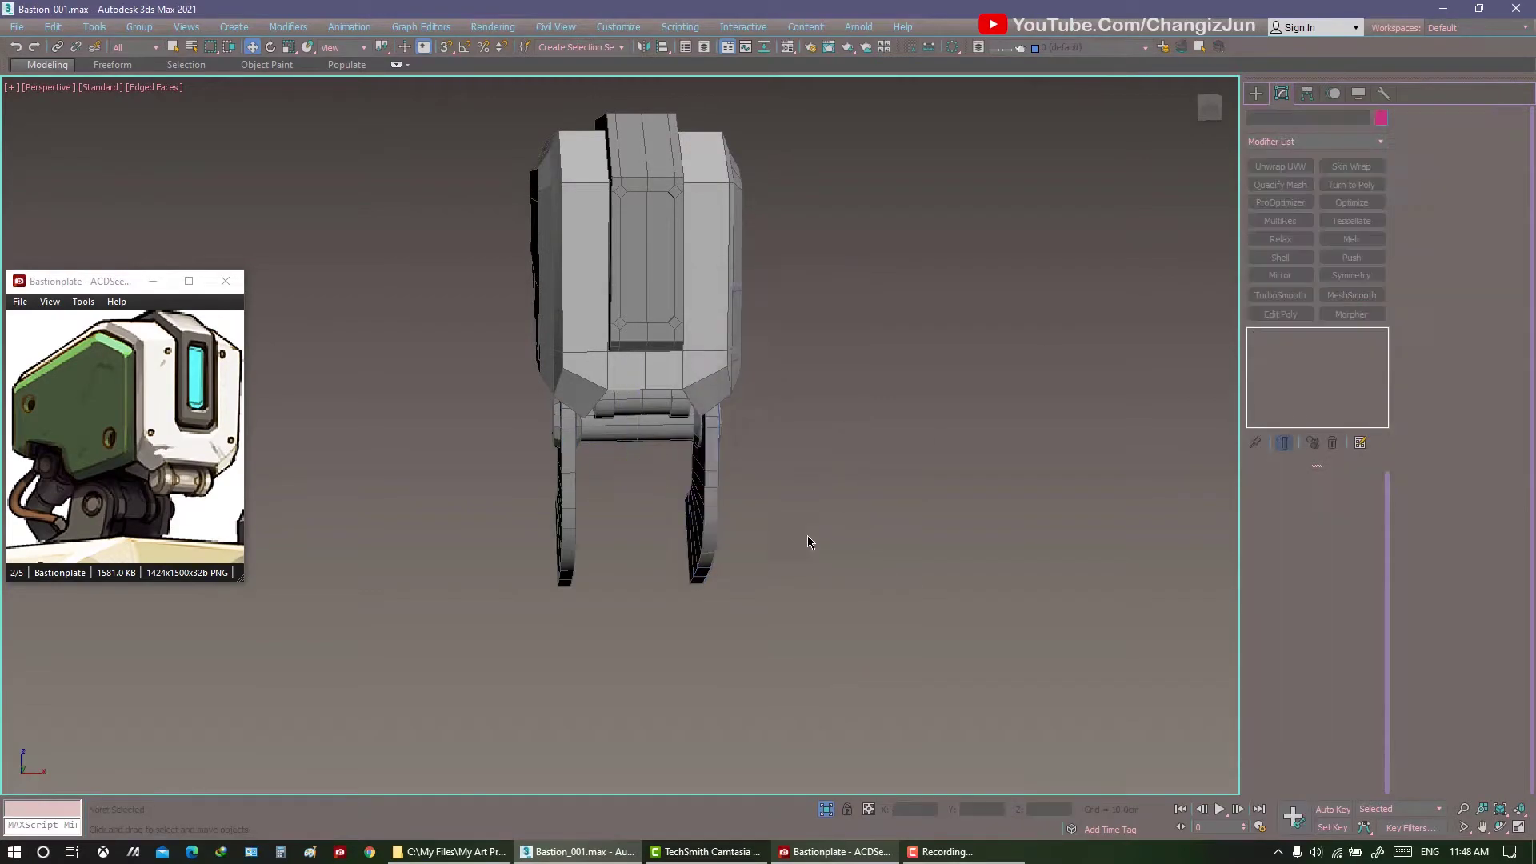
Switch to a single view to inspect both plates, then maximize the reference viewer.
mouse_move(808, 535)
alt+middle_down()
mouse_move(773, 490)
mouse_move(650, 521)
alt+middle_up()
key(alt+w)
key(alt+w)
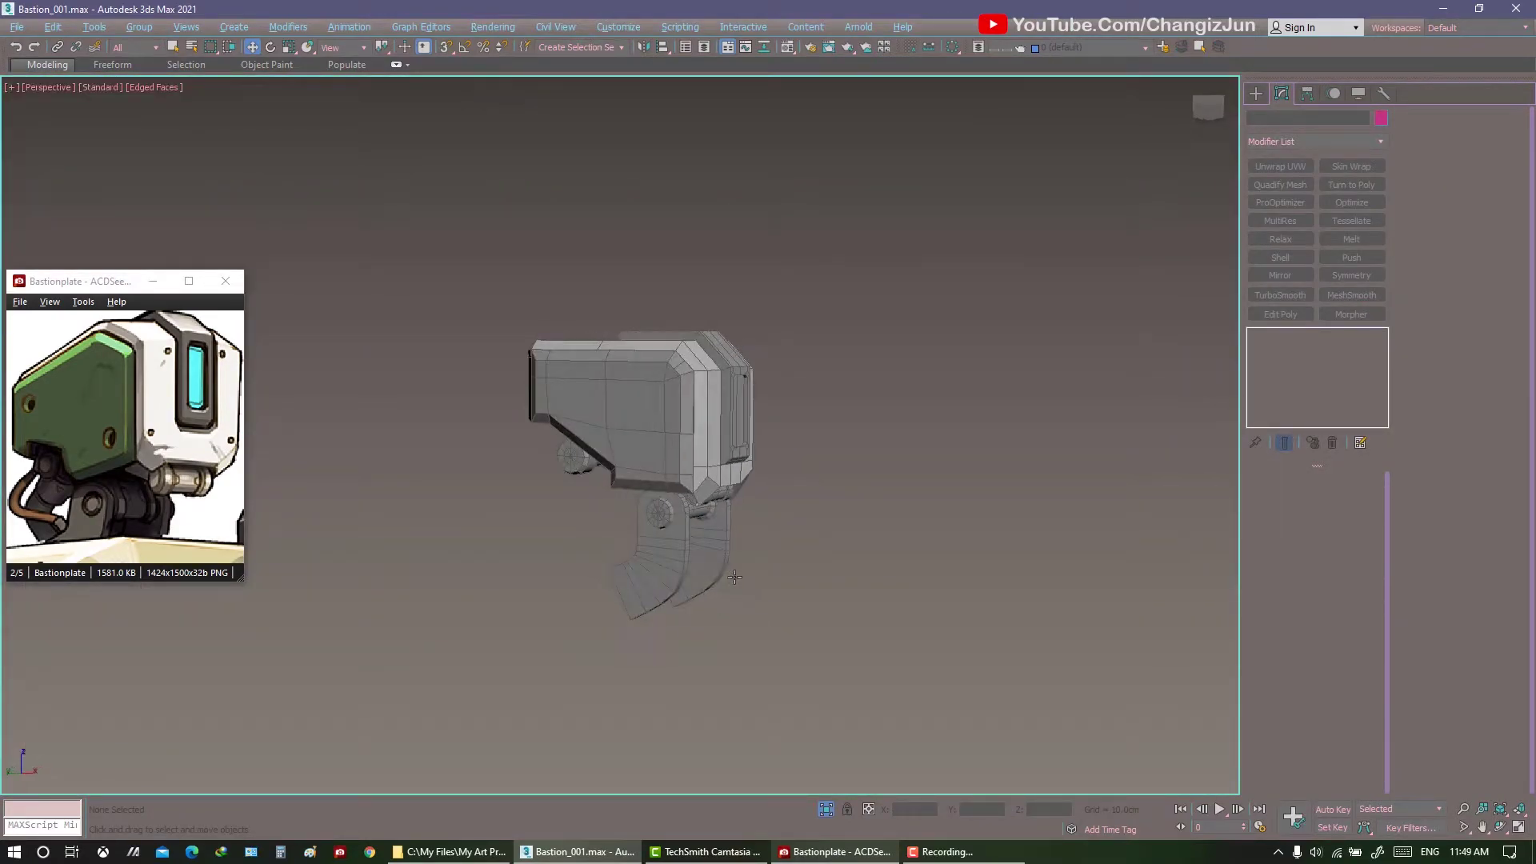
scroll(650, 521, up, 2)
scroll(650, 521, up, 2)
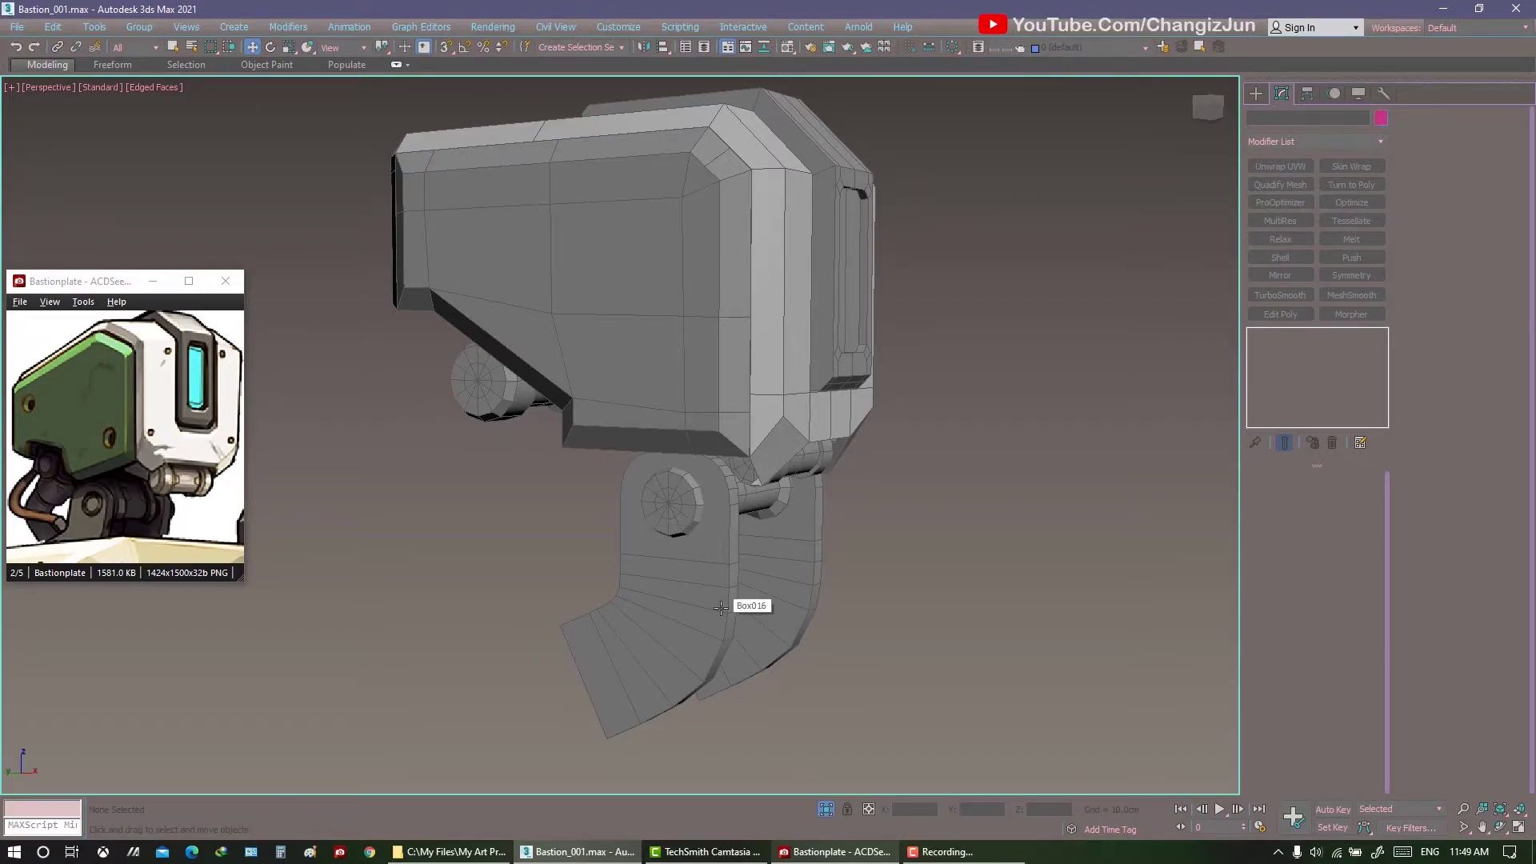
alt+middle_drag(789, 515, 703, 535)
scroll(703, 534, down, 2)
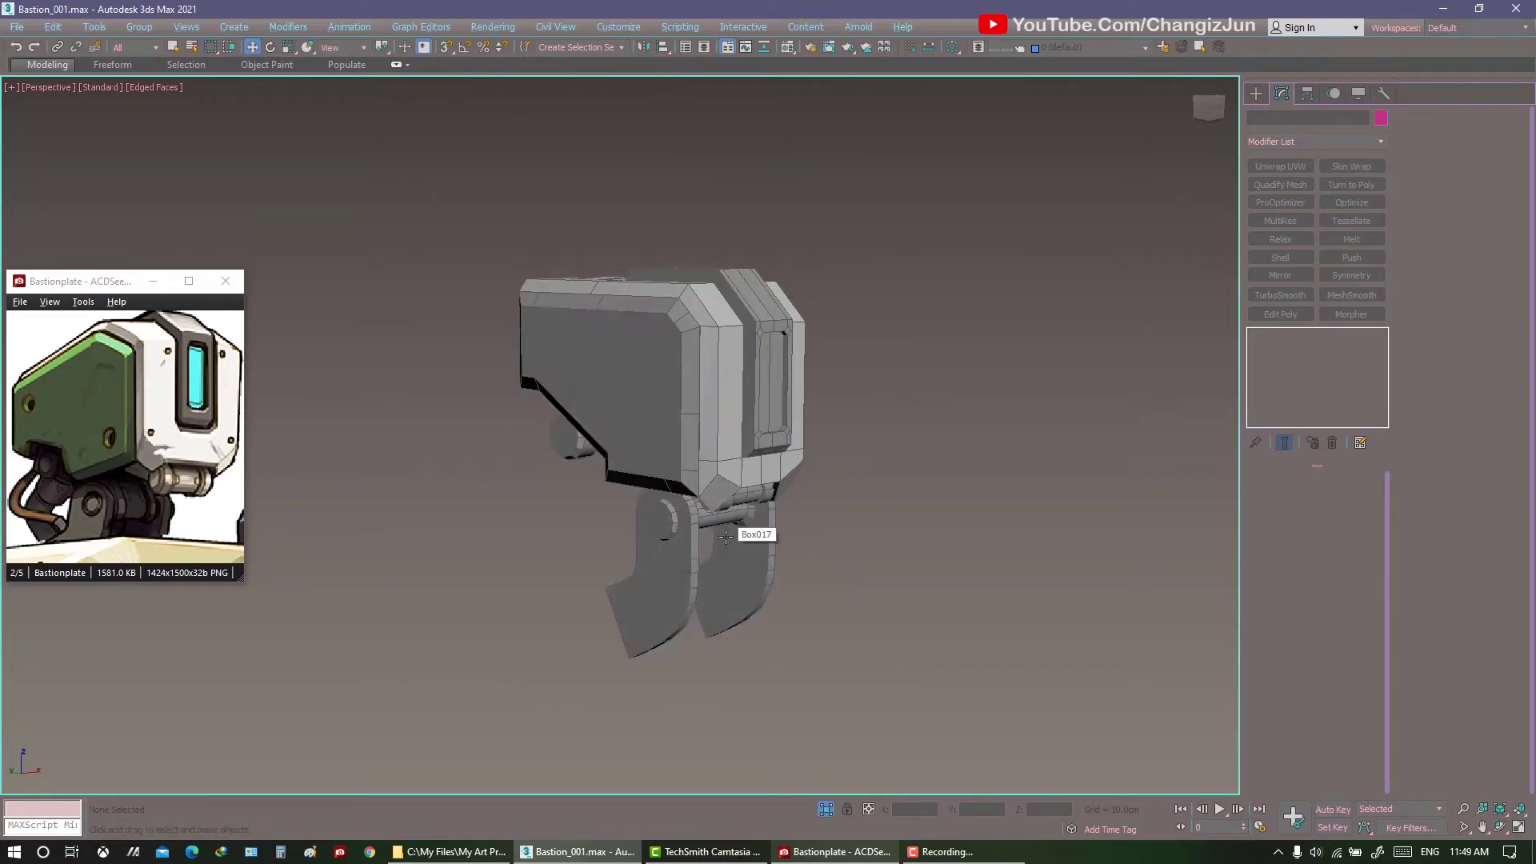
click(189, 281)
Browse references to the bird-topped robot's head close-up, then restore the viewer to a small window.
ctrl+scroll(494, 420, down, 2)
scroll(493, 420, down, 1)
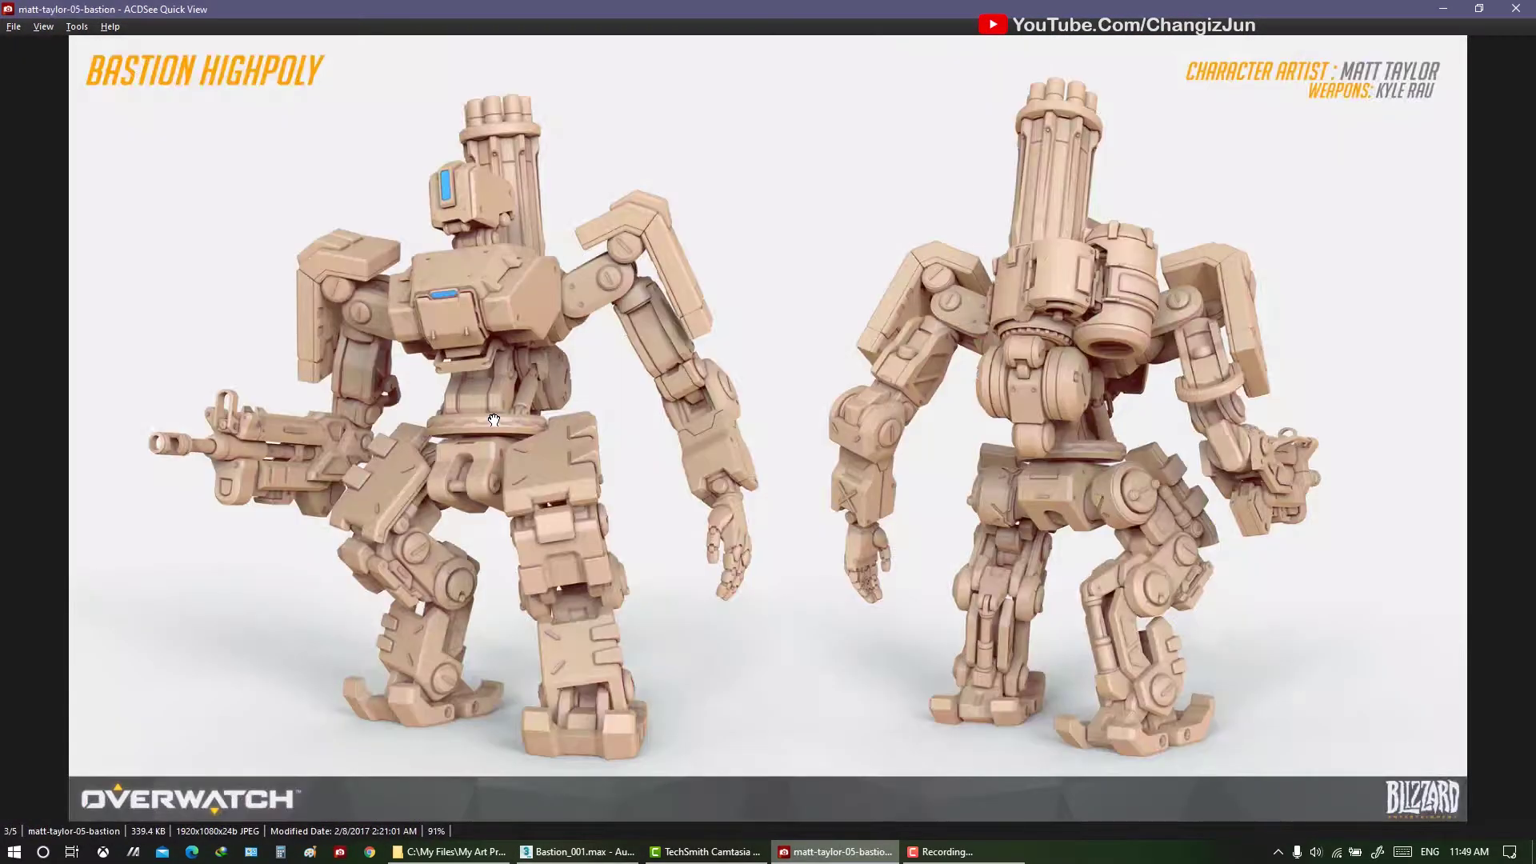
ctrl+scroll(493, 420, up, 2)
ctrl+scroll(493, 419, up, 2)
ctrl+scroll(494, 420, up, 1)
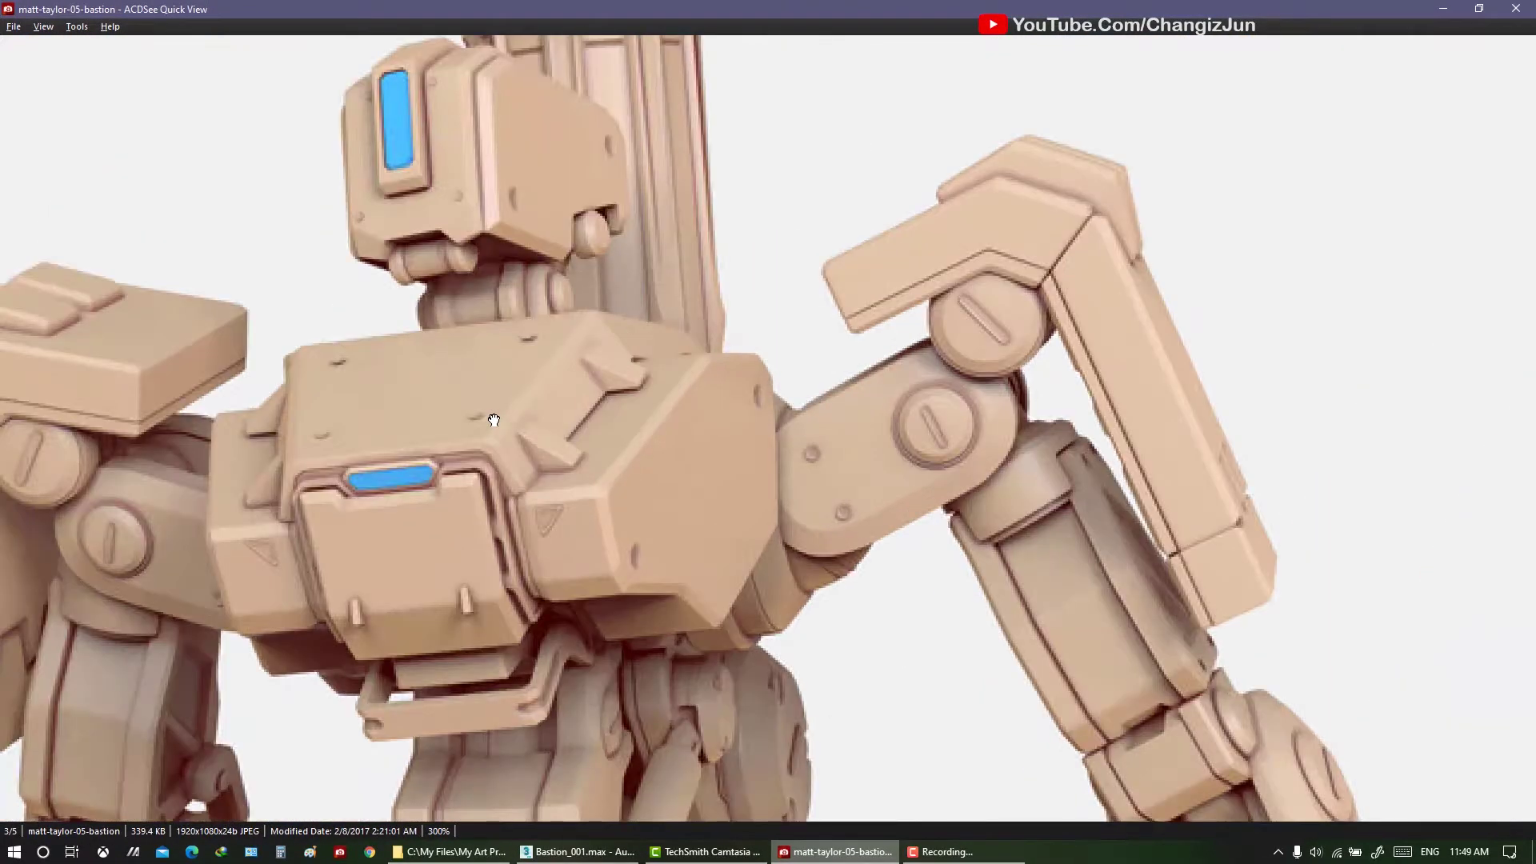
ctrl+scroll(494, 420, down, 2)
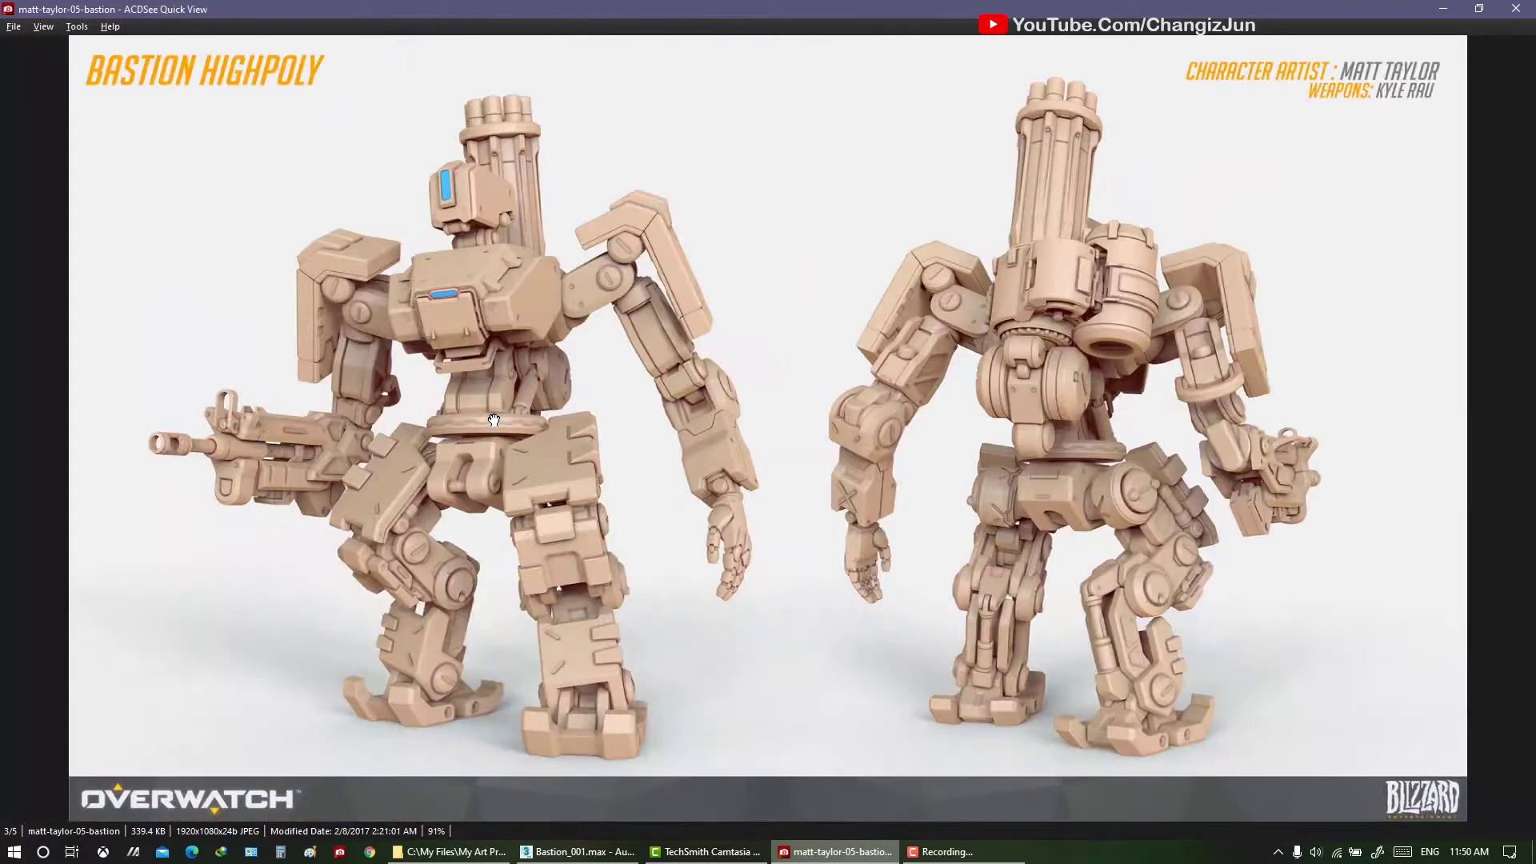
scroll(493, 420, down, 1)
scroll(494, 420, down, 1)
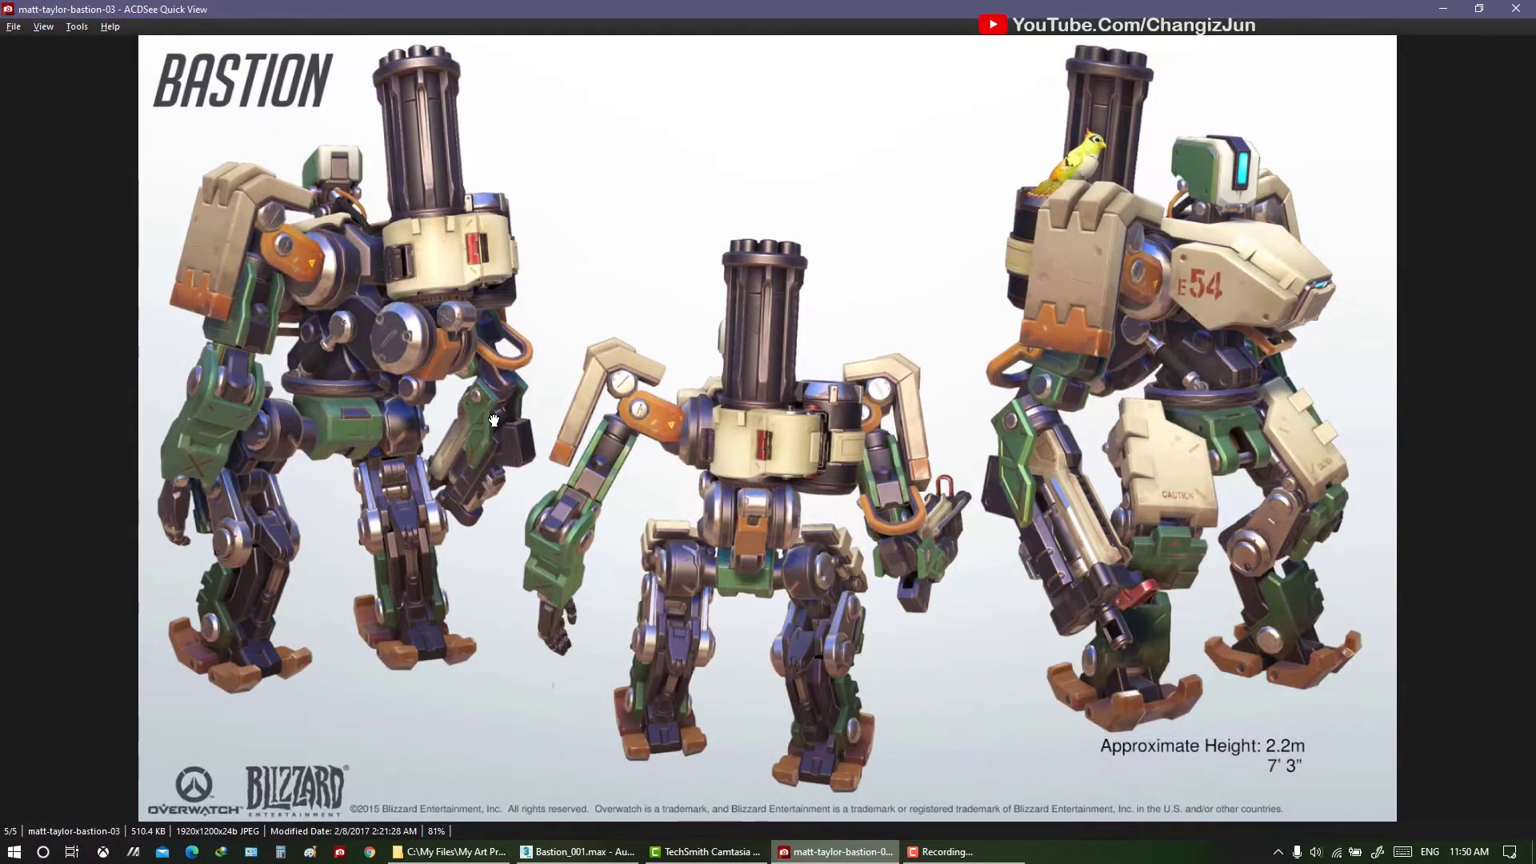
ctrl+scroll(494, 420, up, 2)
mouse_move(493, 420)
mouse_down()
mouse_move(850, 422)
mouse_move(1210, 397)
mouse_move(828, 411)
mouse_up()
drag(1439, 448, 911, 502)
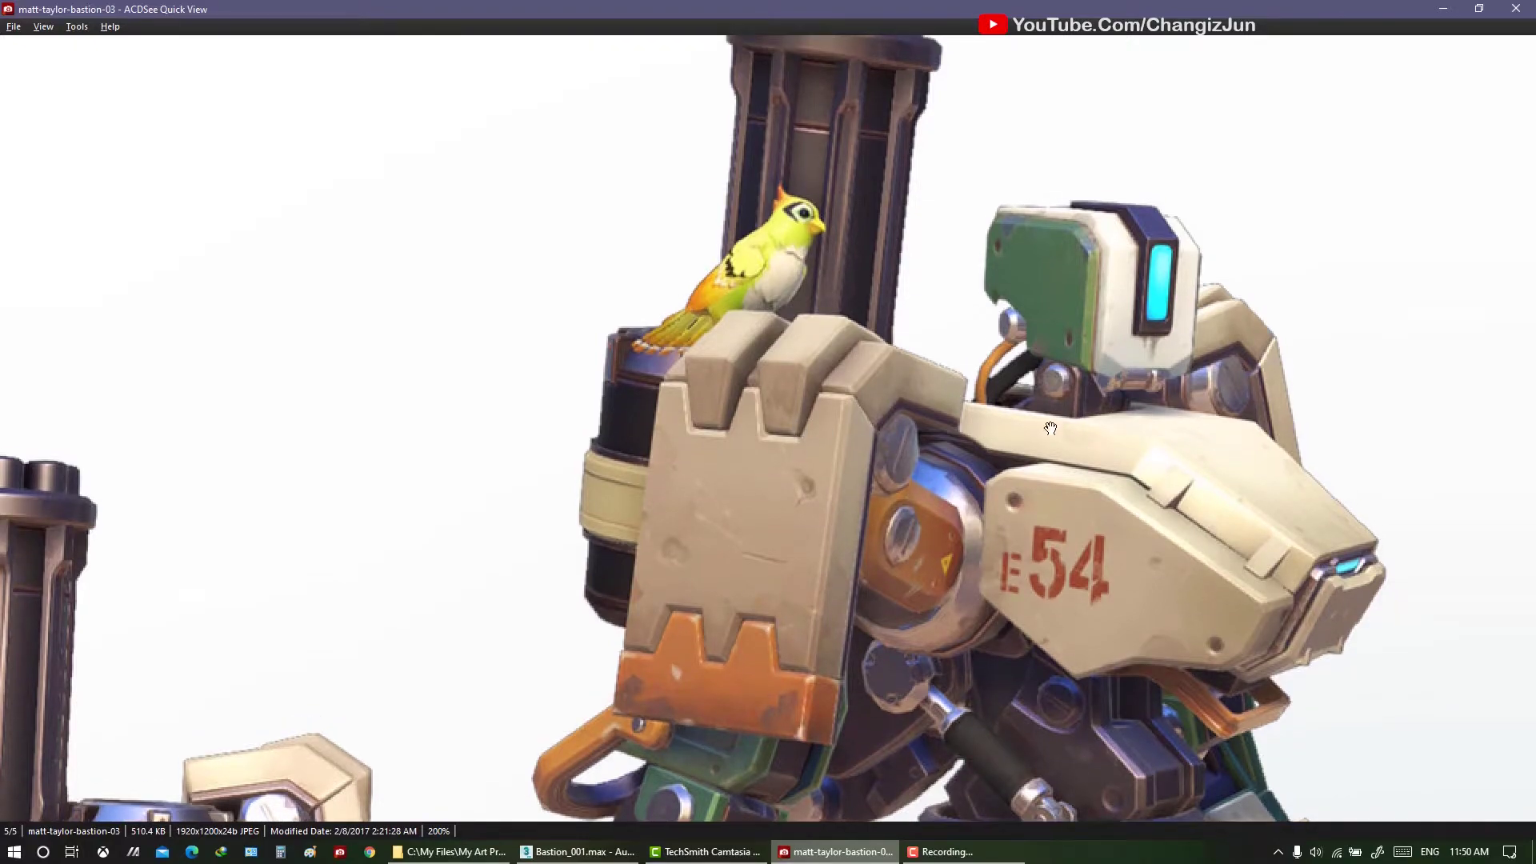
click(1478, 8)
Create a new box between the two curved support plates and frame it.
scroll(70, 415, down, 3)
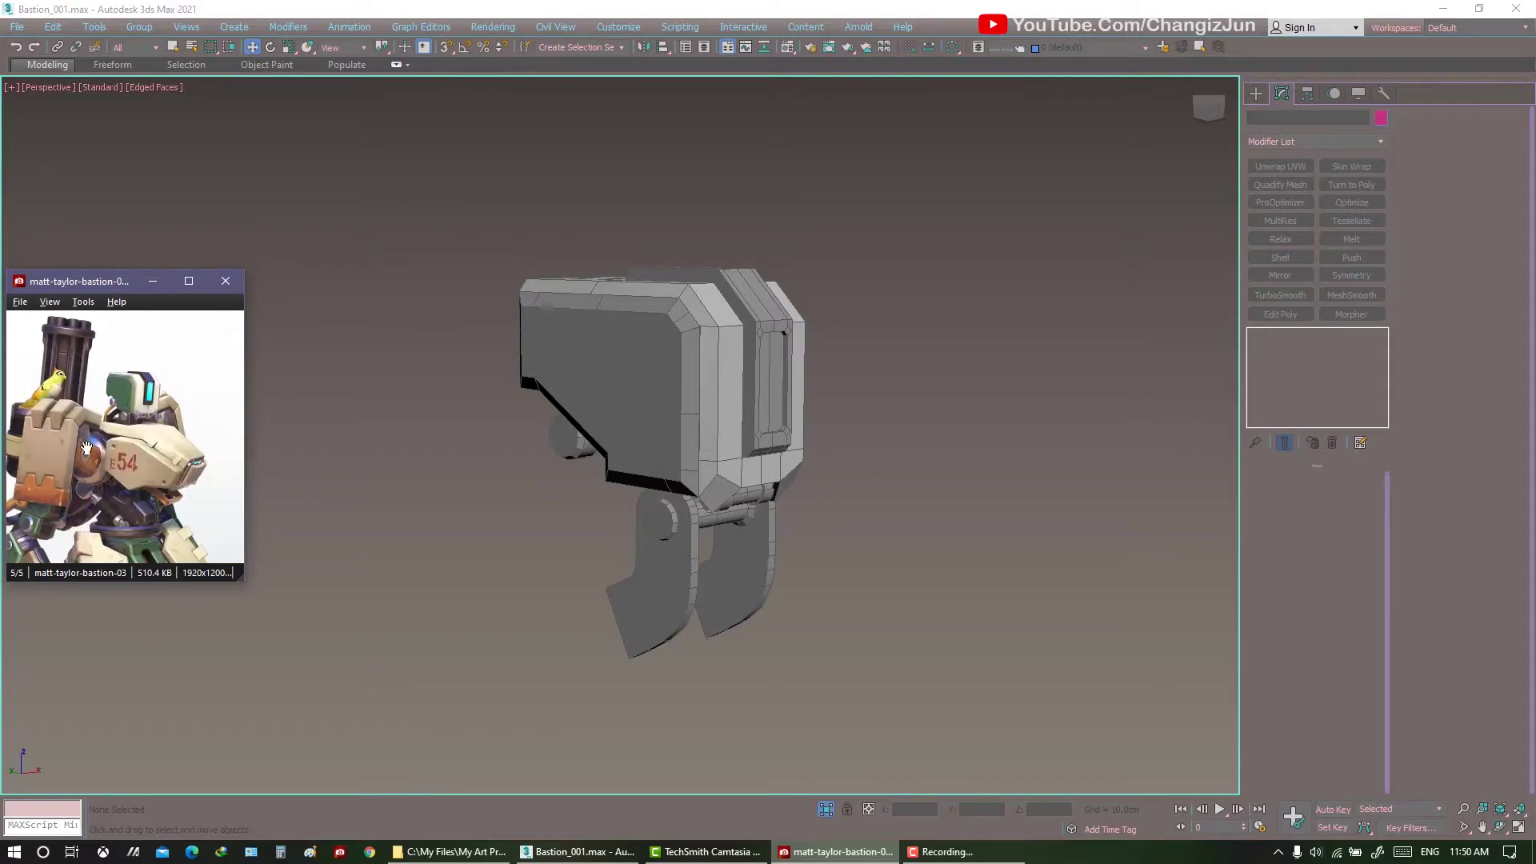
scroll(70, 415, up, 4)
click(416, 525)
alt+middle_drag(416, 519, 877, 597)
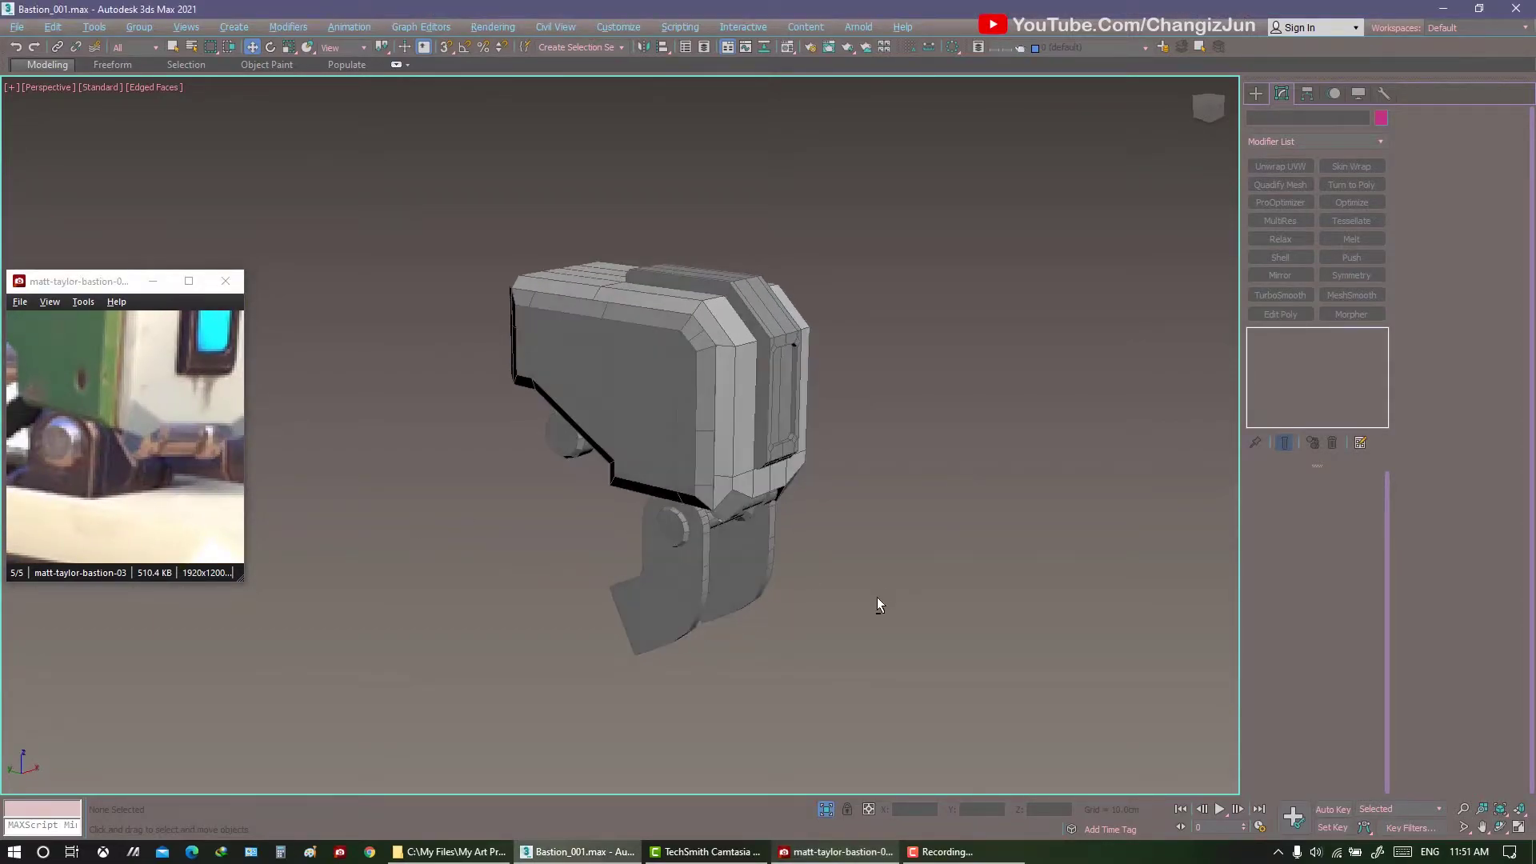
alt+middle_drag(971, 484, 1040, 480)
click(1256, 93)
click(1281, 190)
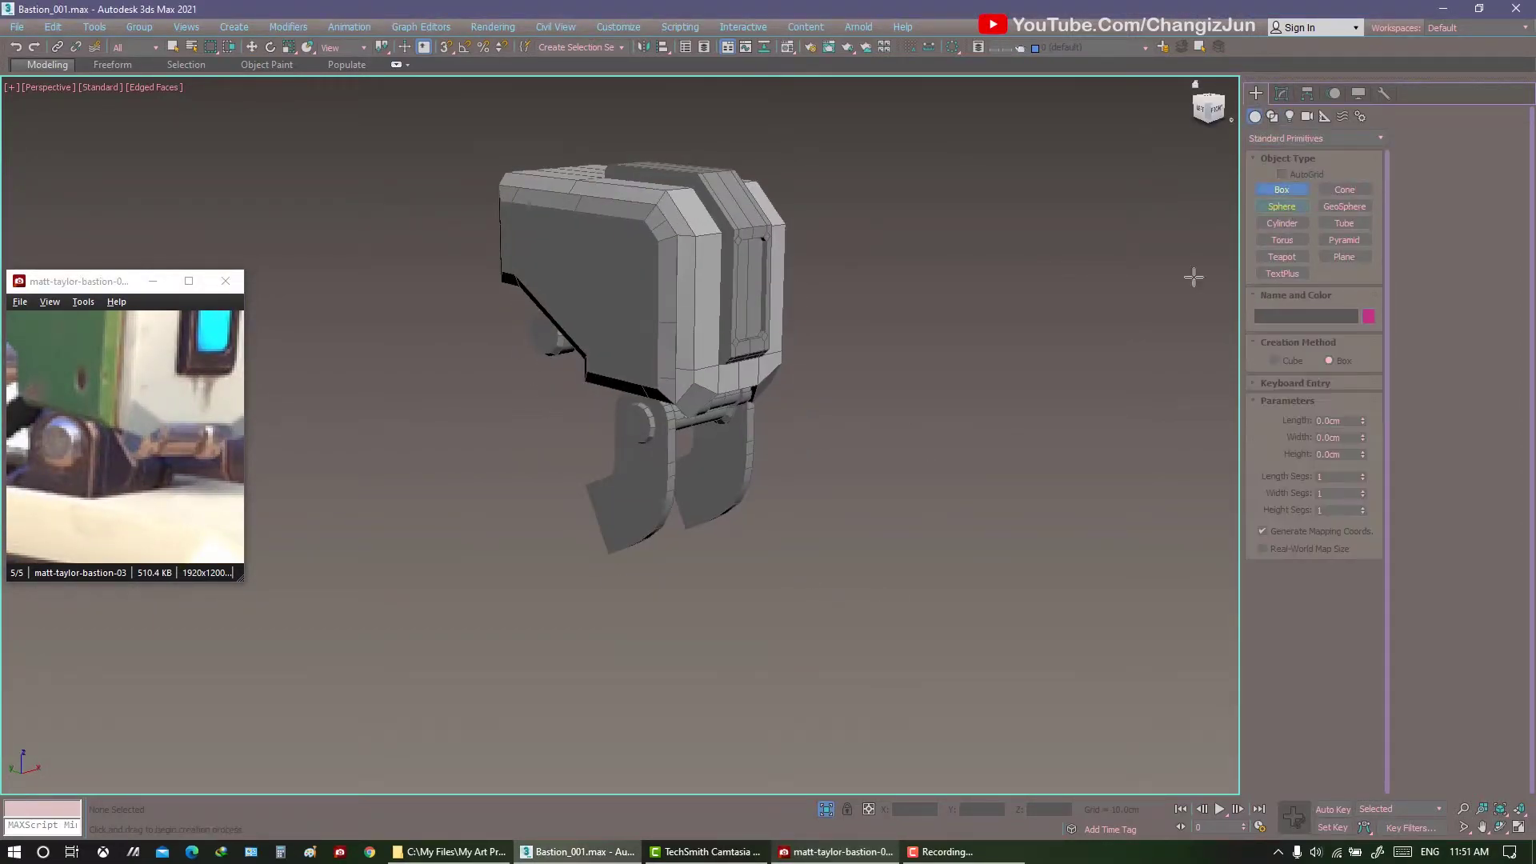
scroll(744, 688, down, 5)
click(744, 688)
key(w)
key(z)
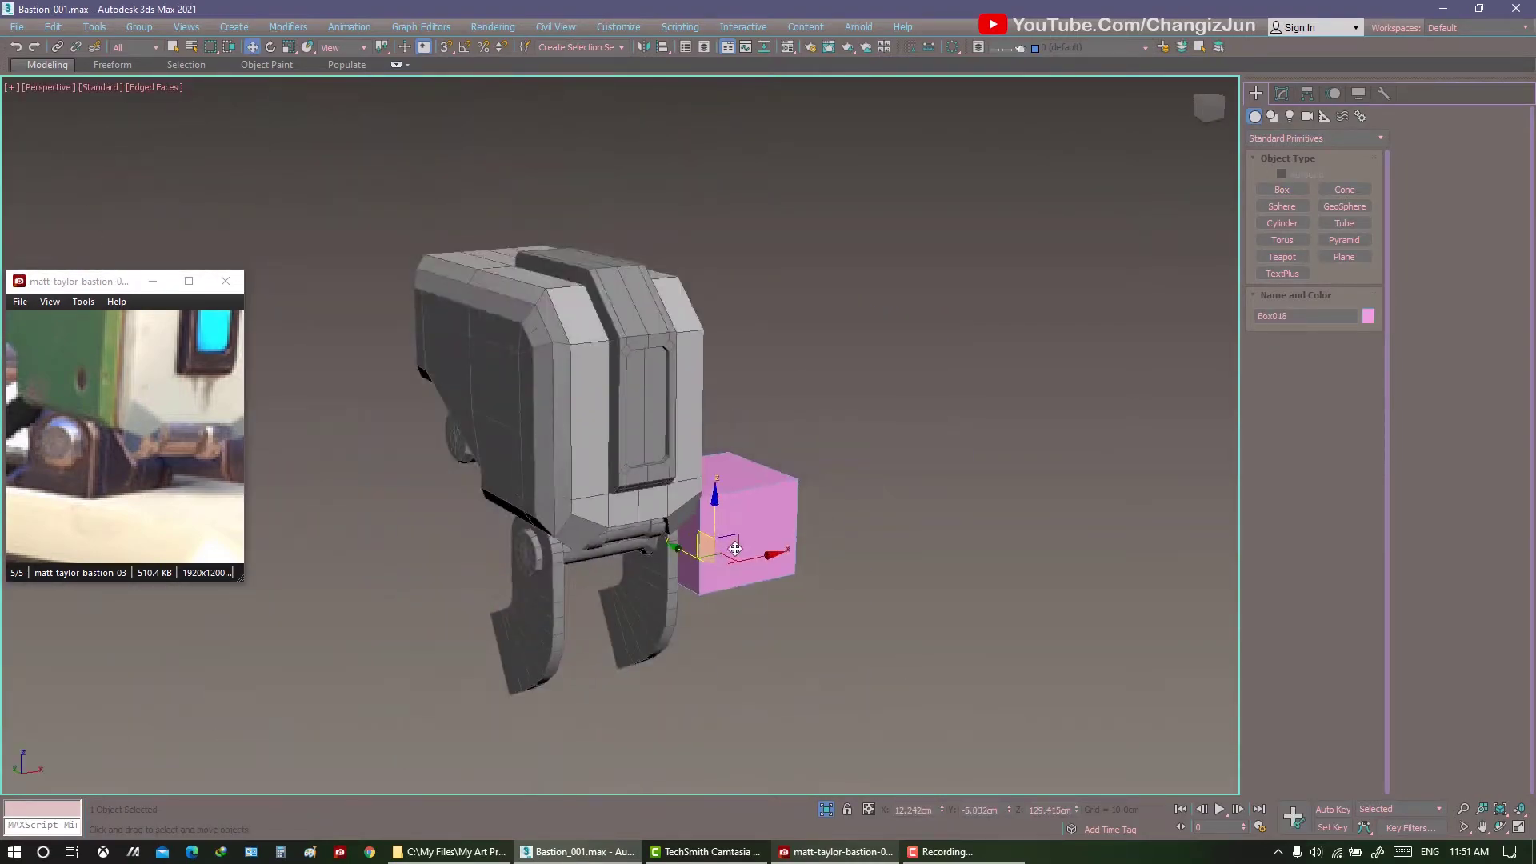
Resize the box to 9.787 cm wide and 10.476 cm long, lower its height, and raise it slightly.
scroll(840, 560, up, 3)
mouse_move(819, 572)
alt+middle_down()
mouse_move(647, 567)
mouse_move(747, 558)
alt+middle_up()
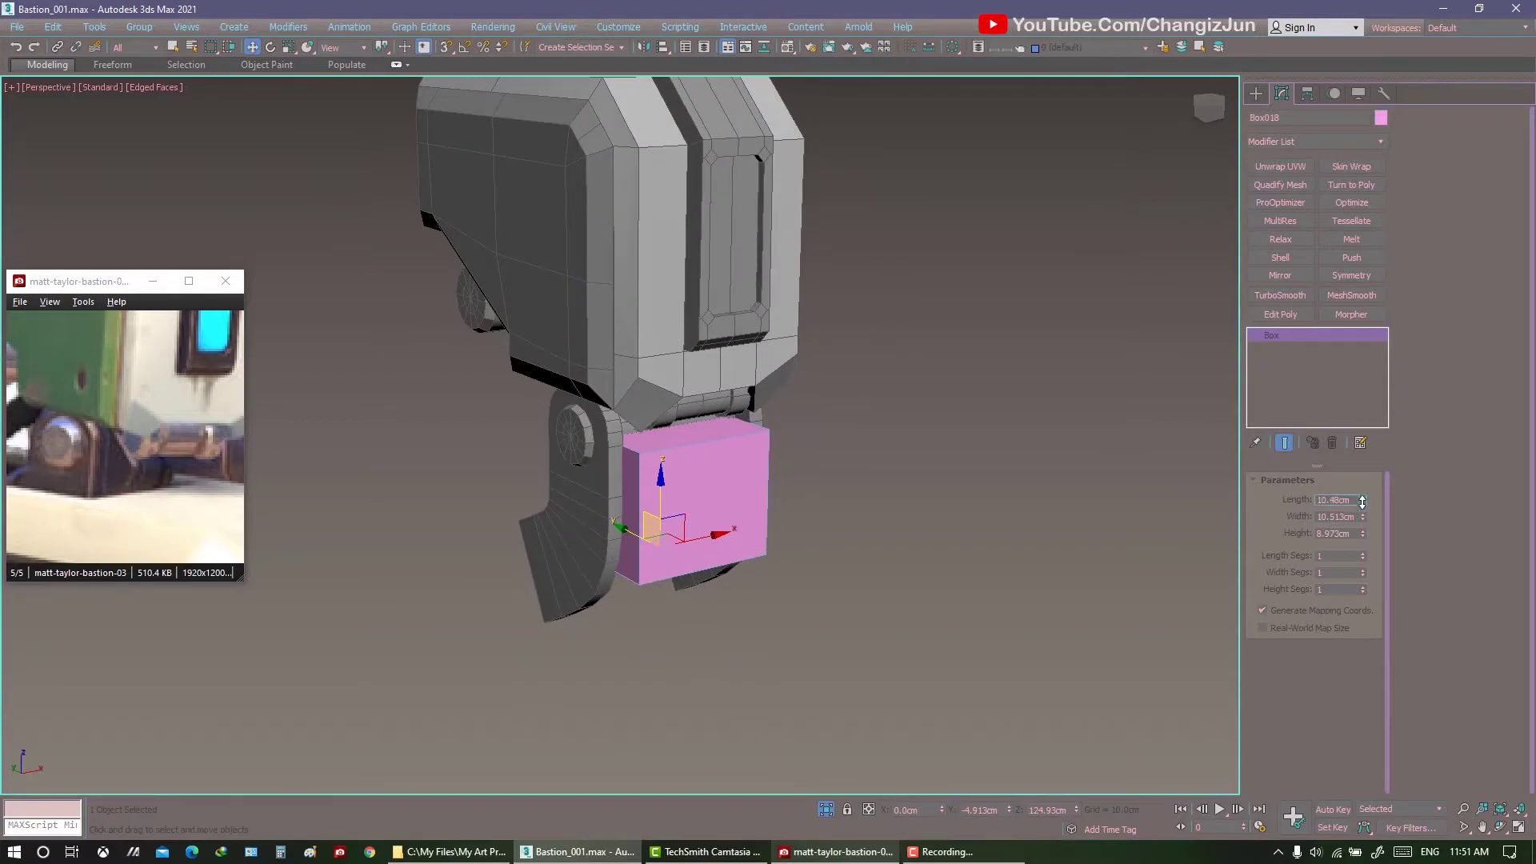
drag(1367, 532, 1367, 537)
mouse_move(1020, 457)
alt+middle_down()
mouse_move(740, 515)
mouse_move(808, 512)
mouse_move(723, 504)
alt+middle_up()
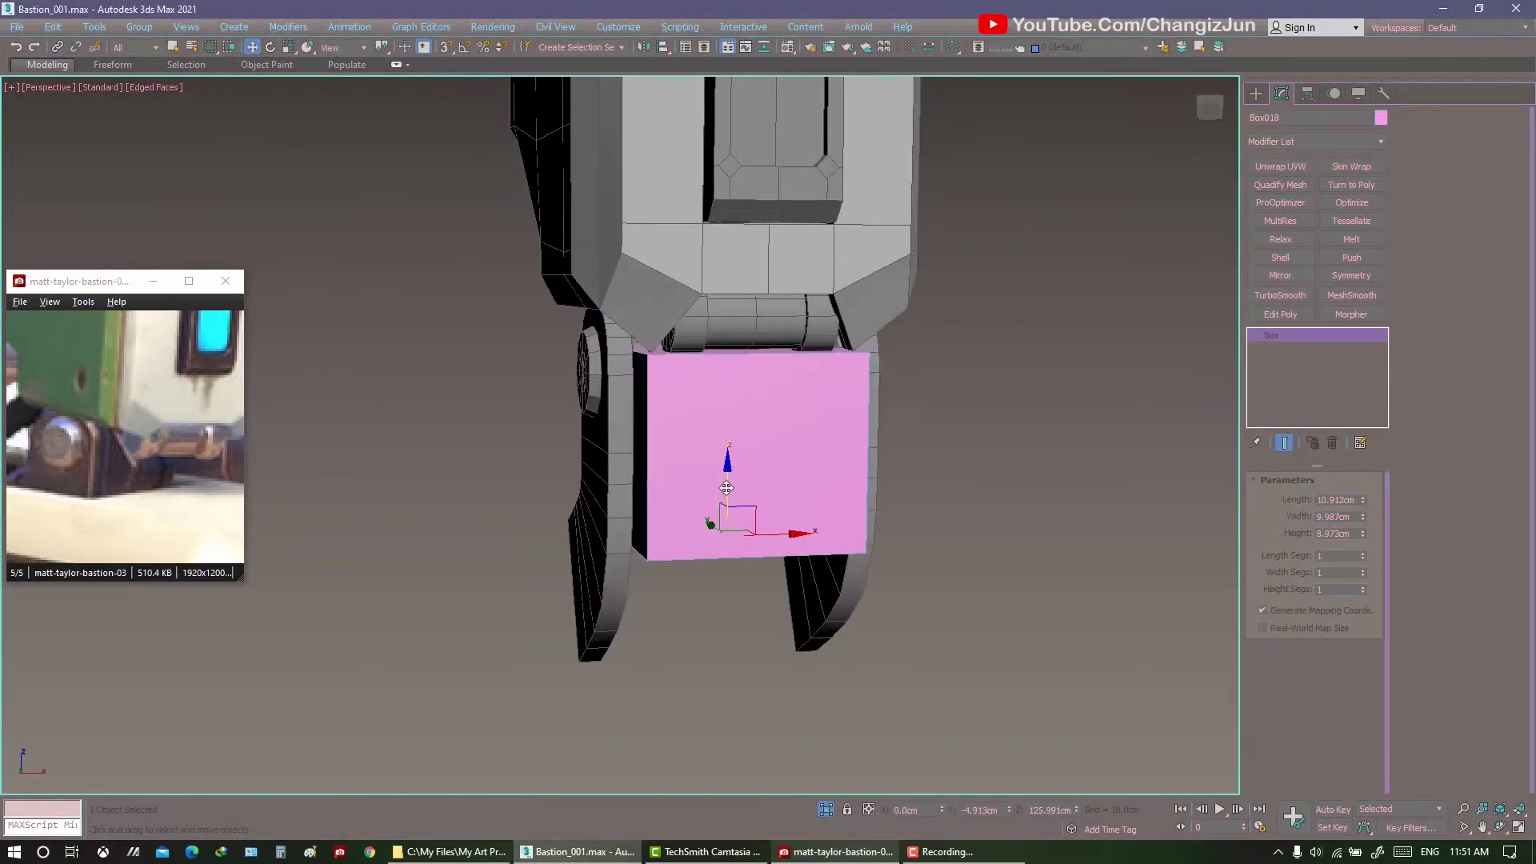
drag(724, 504, 715, 486)
alt+middle_drag(715, 486, 1019, 449)
drag(1362, 533, 1362, 524)
alt+middle_drag(1068, 454, 1000, 464)
drag(1360, 502, 1361, 512)
alt+middle_drag(1160, 467, 1118, 488)
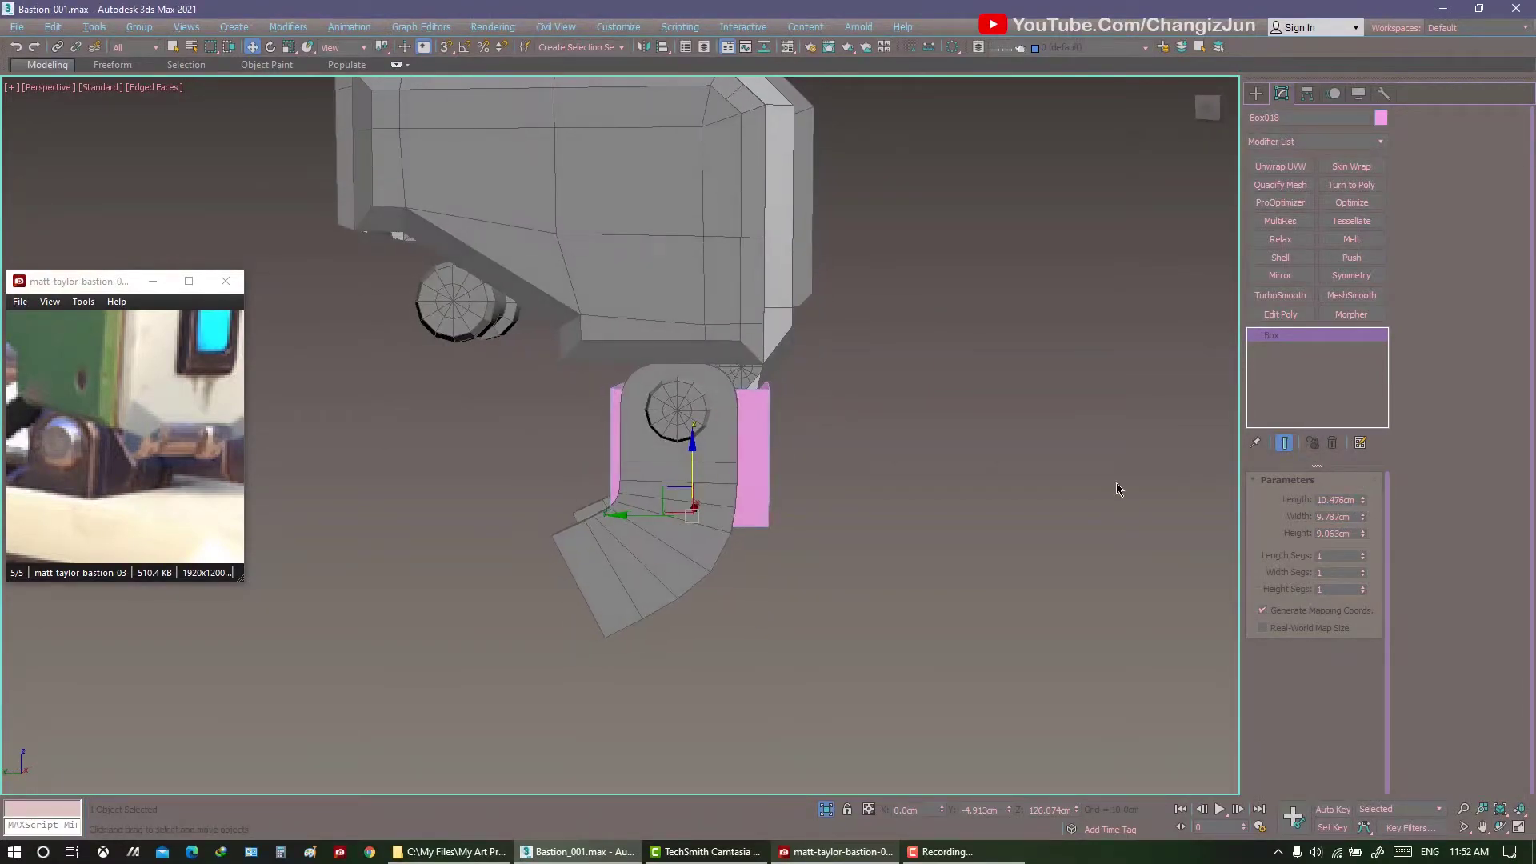
Add Edit Poly to Box018 and select two of its vertices.
click(1279, 314)
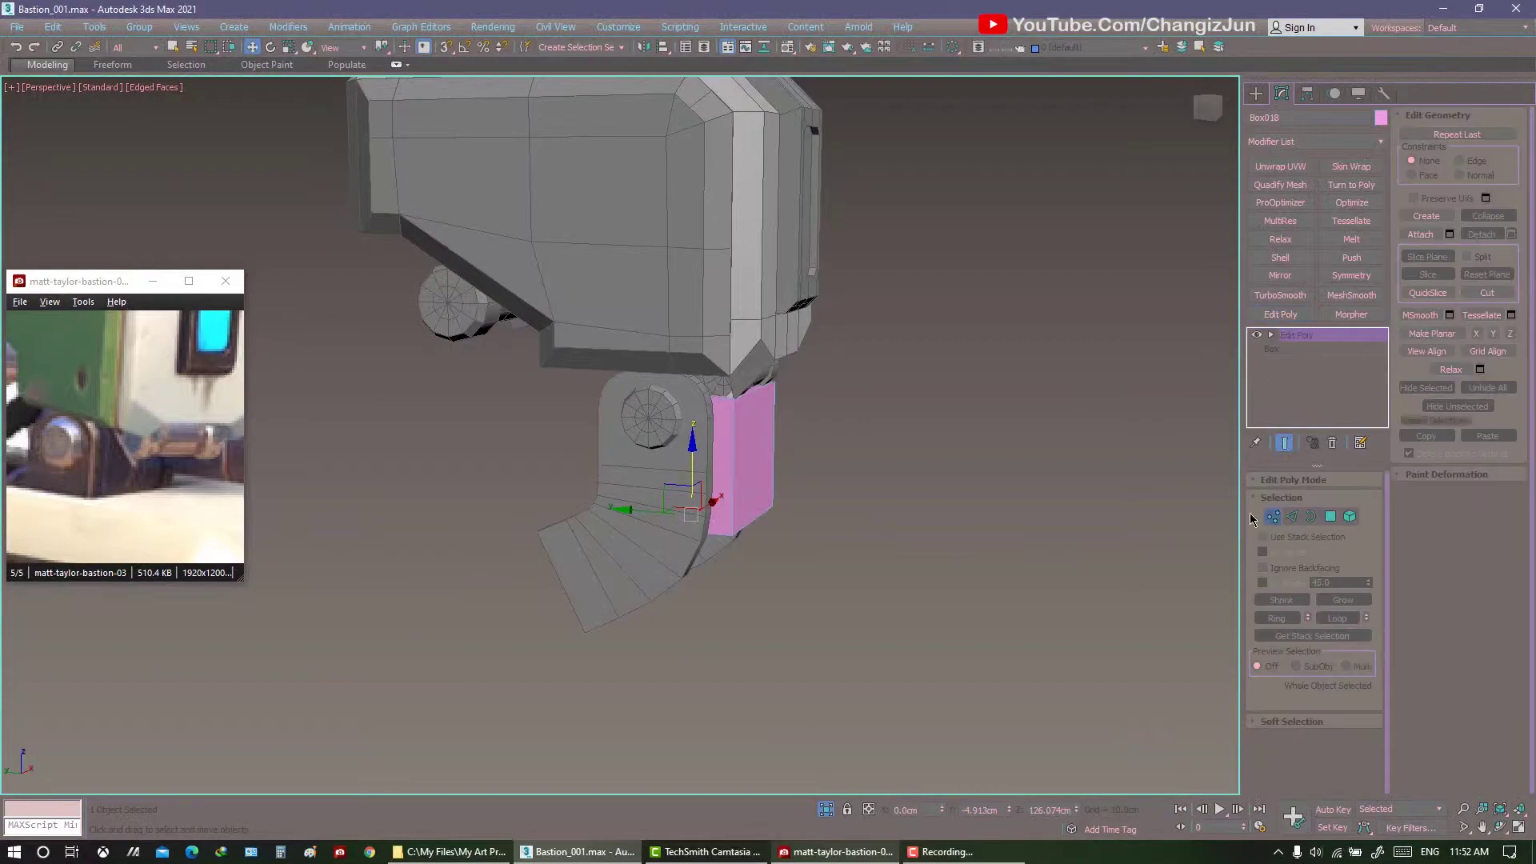
click(1272, 516)
alt+middle_drag(800, 400, 760, 384)
drag(688, 320, 718, 372)
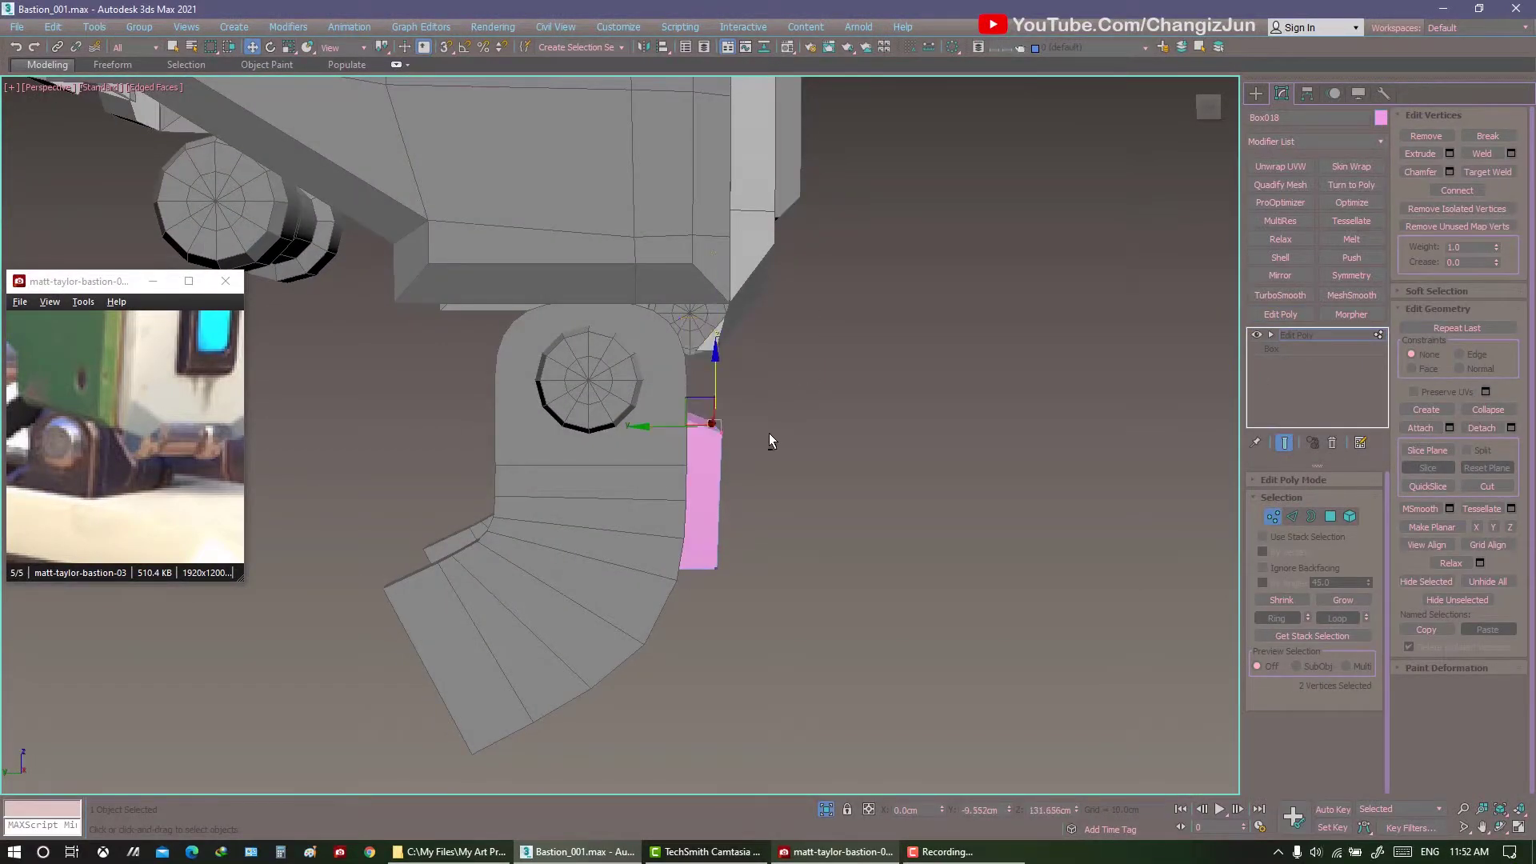
Toggle the wireframe display, orbit to face Box018, and bring up its quad menu.
mouse_move(770, 440)
alt+middle_down()
mouse_move(504, 357)
mouse_move(510, 286)
mouse_move(732, 407)
alt+middle_up()
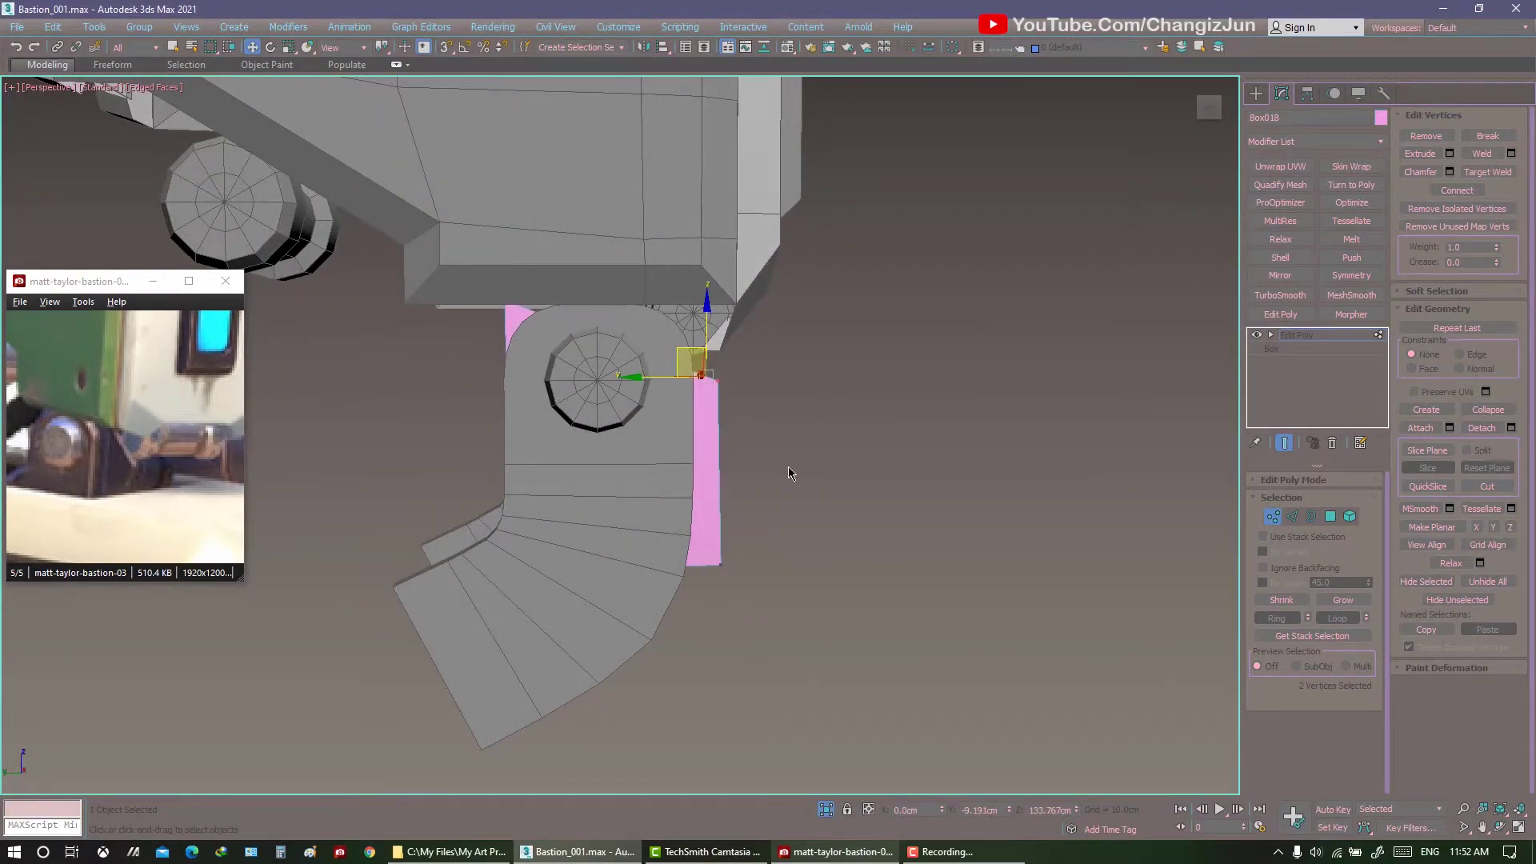
key(F3)
alt+middle_drag(781, 558, 655, 551)
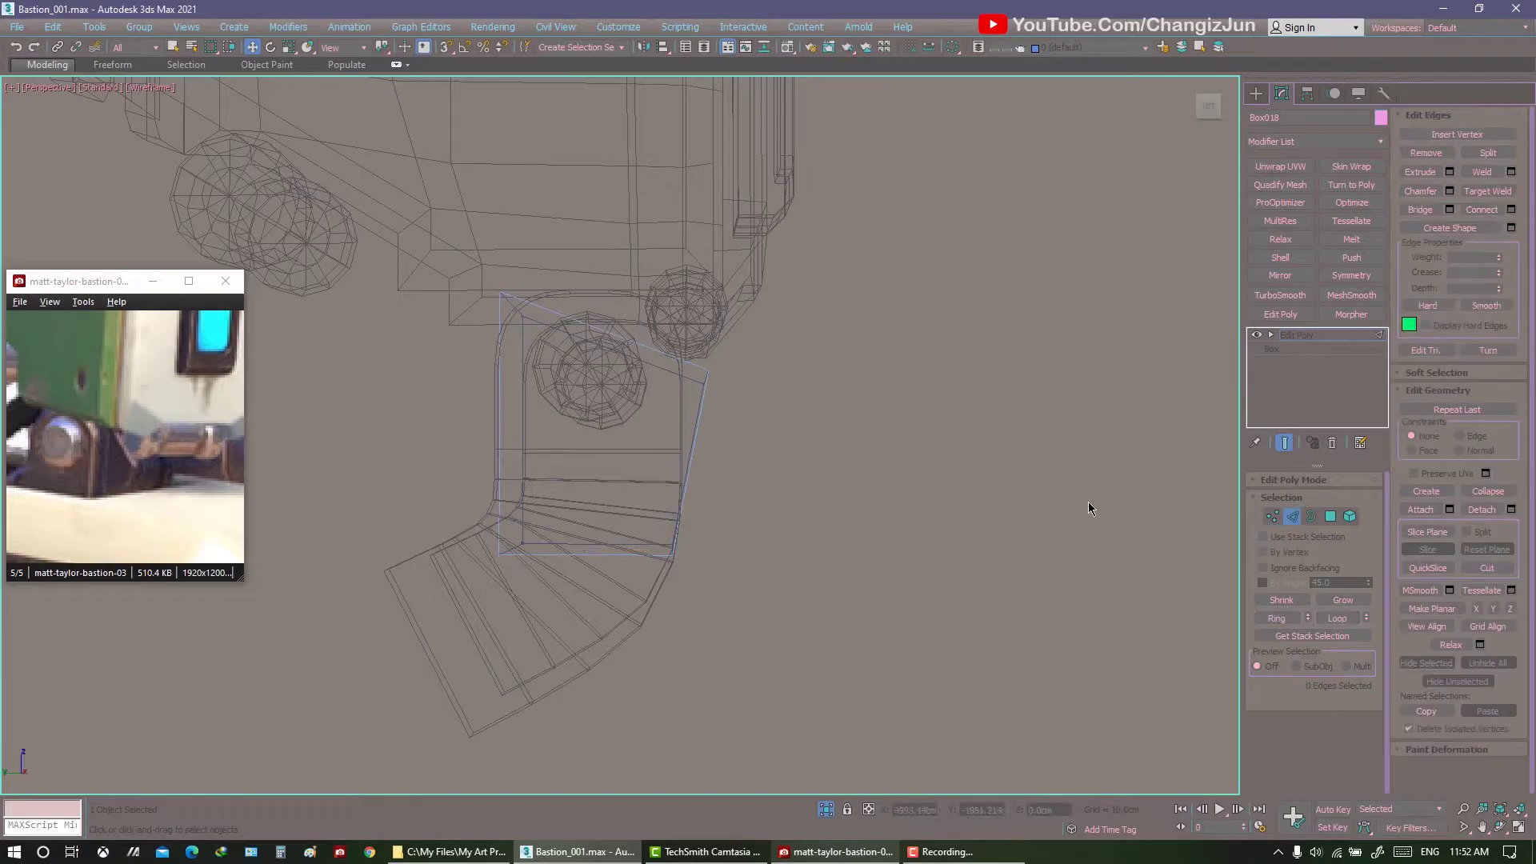
right_click(838, 466)
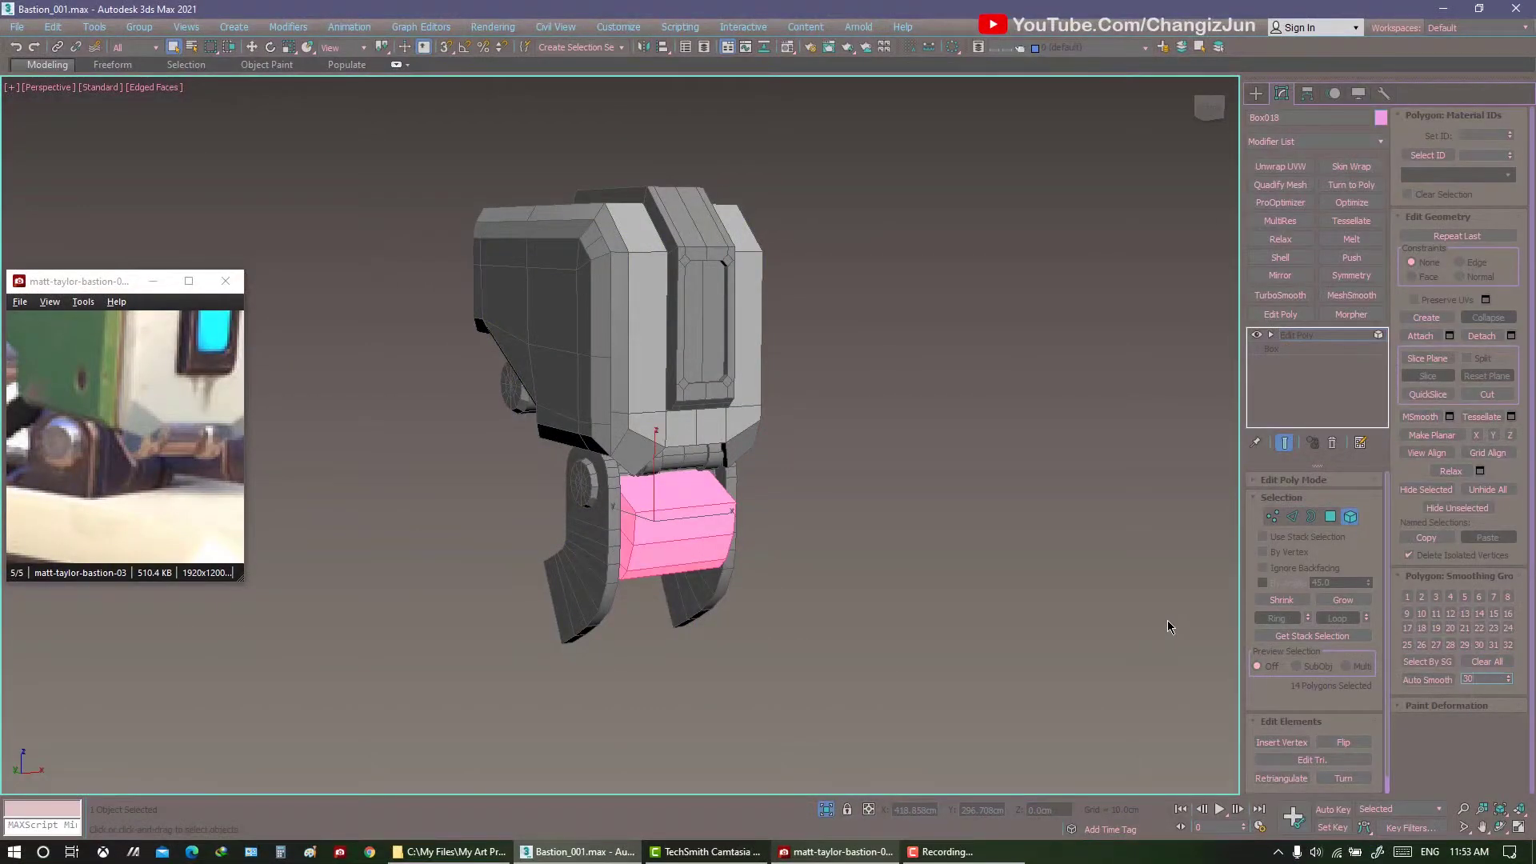
Make the neck block grey.
key(6)
scroll(763, 442, up, 3)
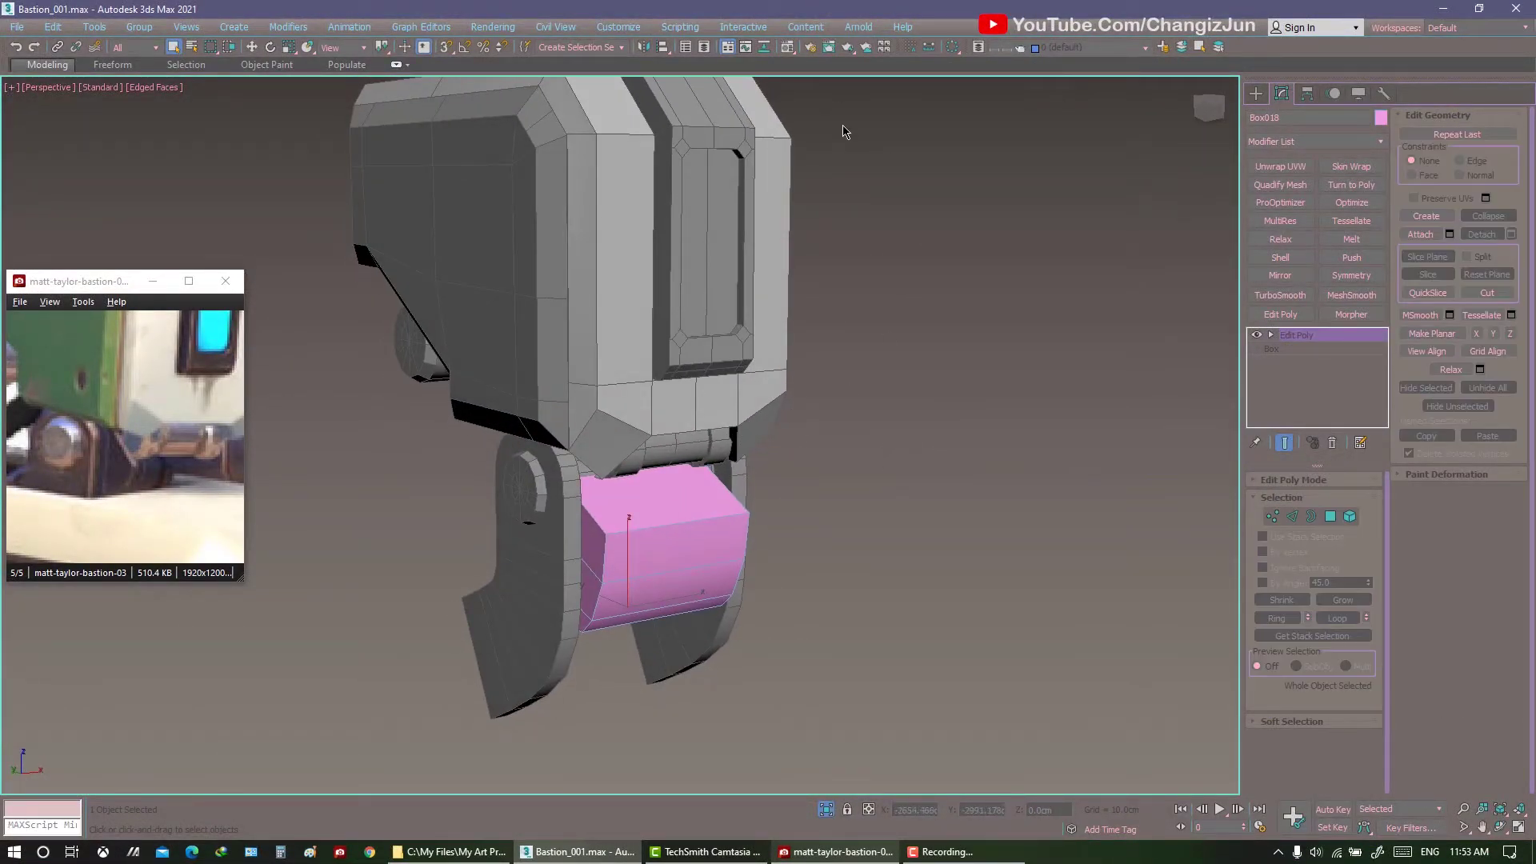
key(m)
drag(386, 169, 664, 552)
key(m)
click(1381, 117)
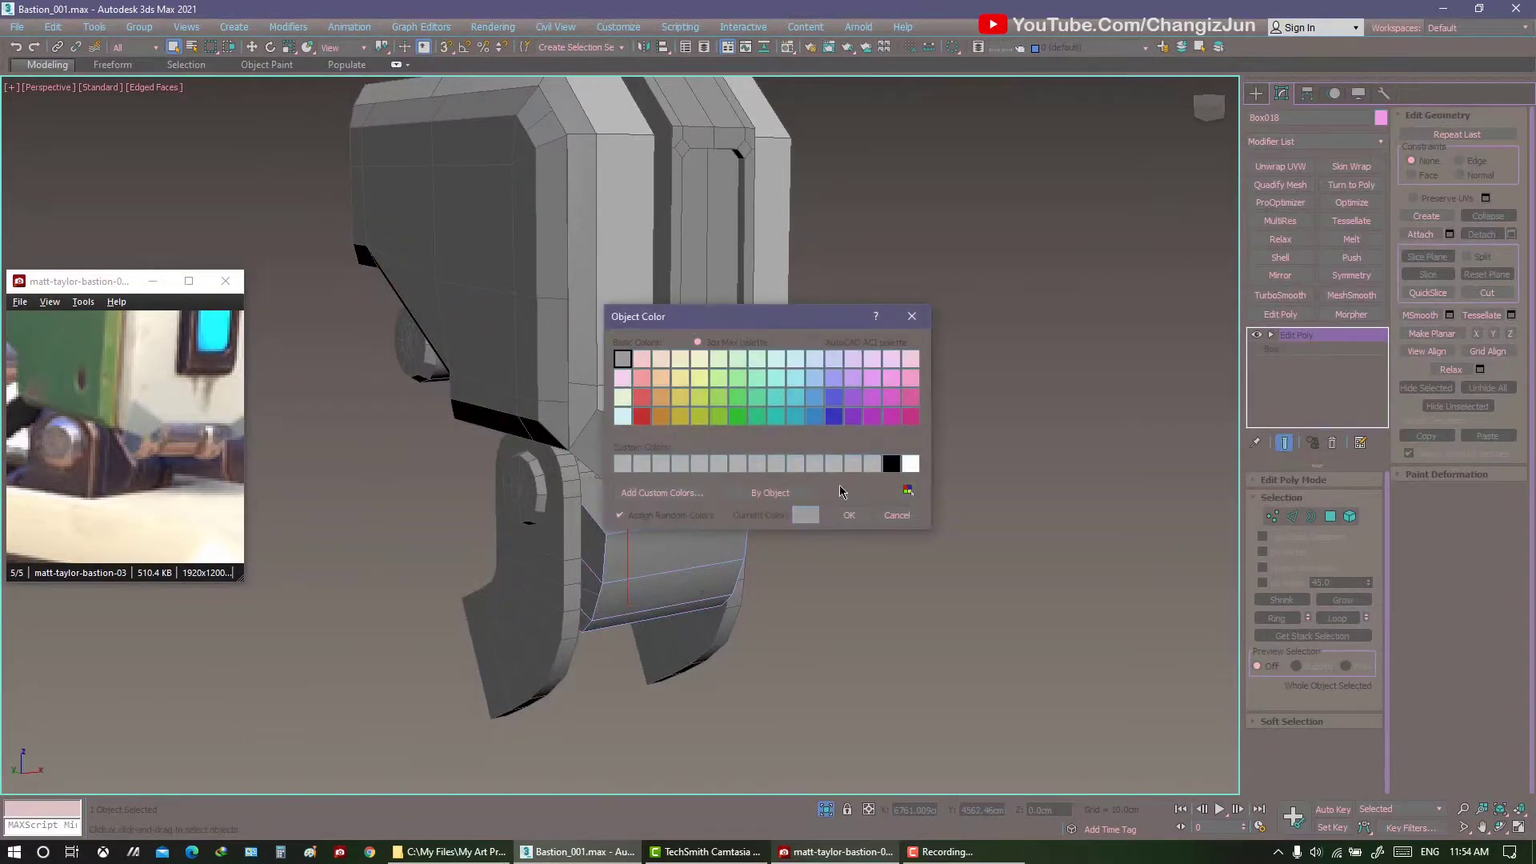
click(848, 514)
Add Edit Poly and connect two pinched edge loops around the block's ring.
middle_drag(800, 480, 800, 416)
click(1280, 314)
key(2)
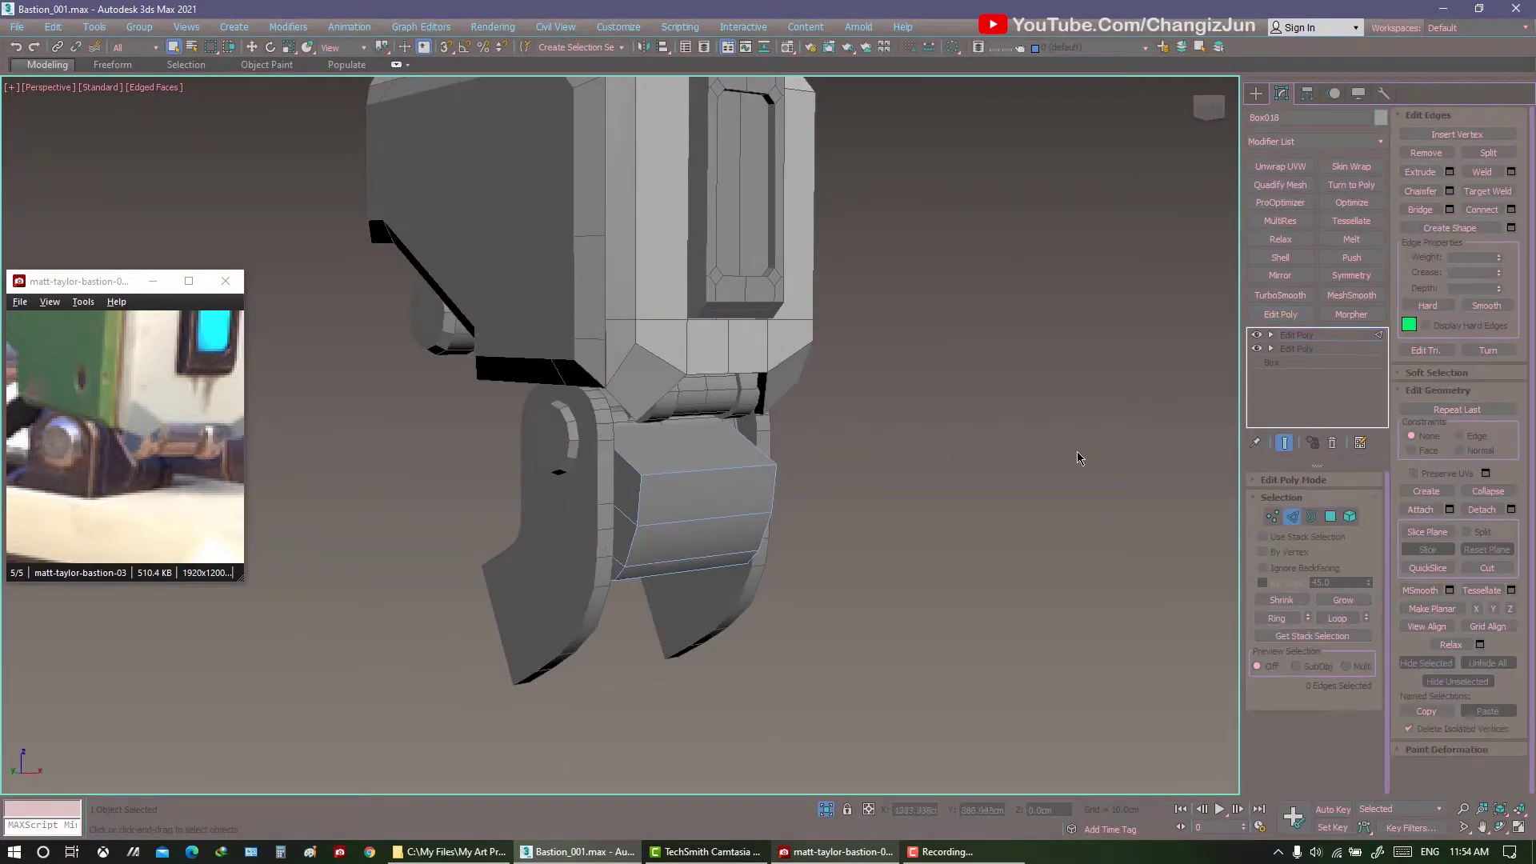
mouse_move(714, 502)
alt+middle_down()
mouse_move(690, 474)
mouse_move(664, 480)
alt+middle_up()
shift+click(679, 520)
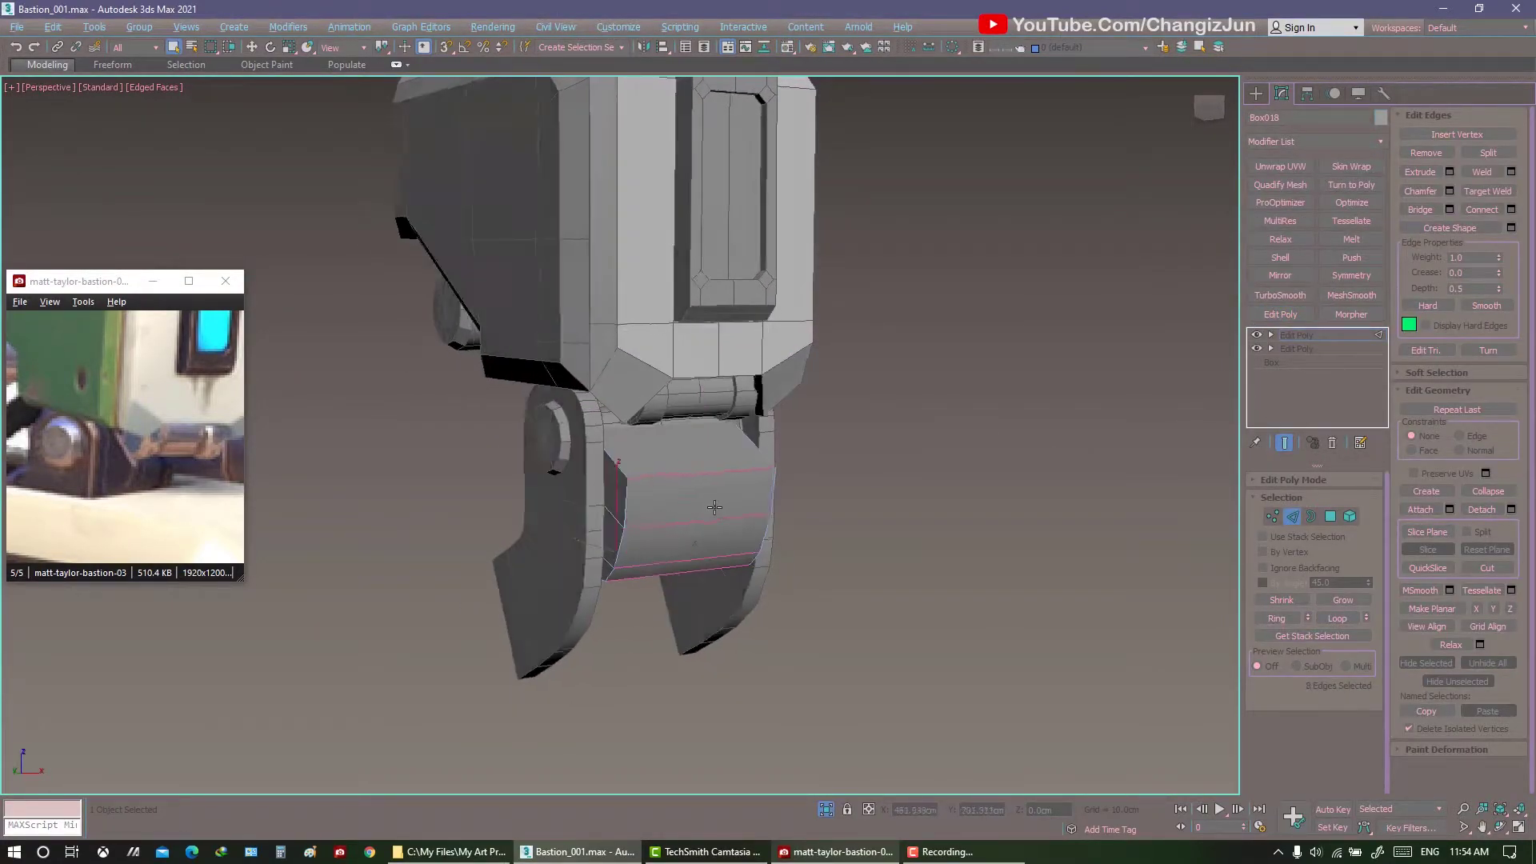
right_click(659, 467)
click(592, 542)
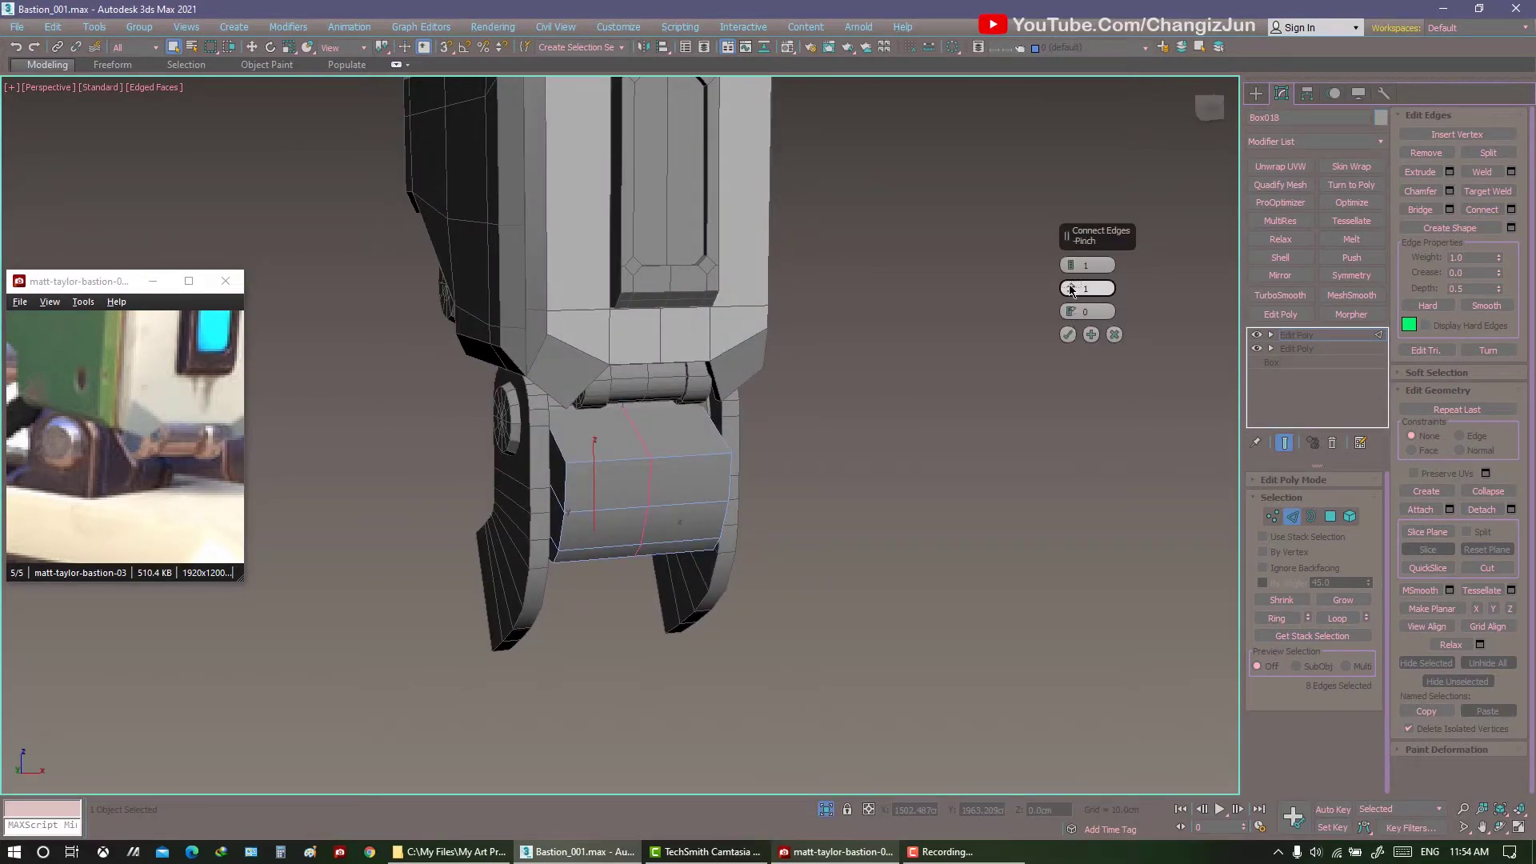
alt+middle_drag(880, 400, 896, 368)
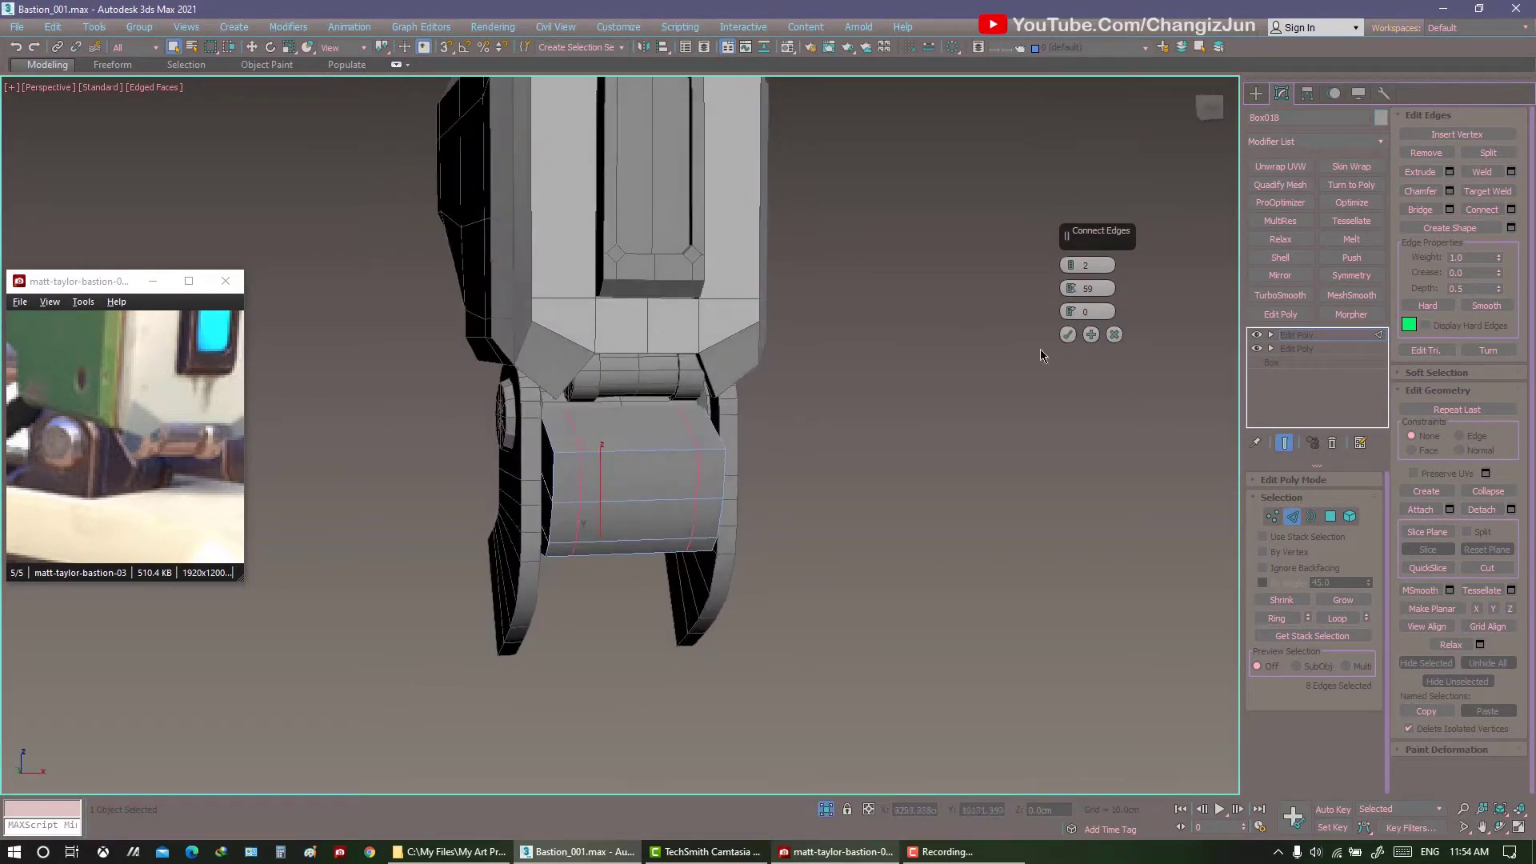
Chamfer the two new loops with a different chamfer type and narrow width.
right_click(895, 367)
click(838, 509)
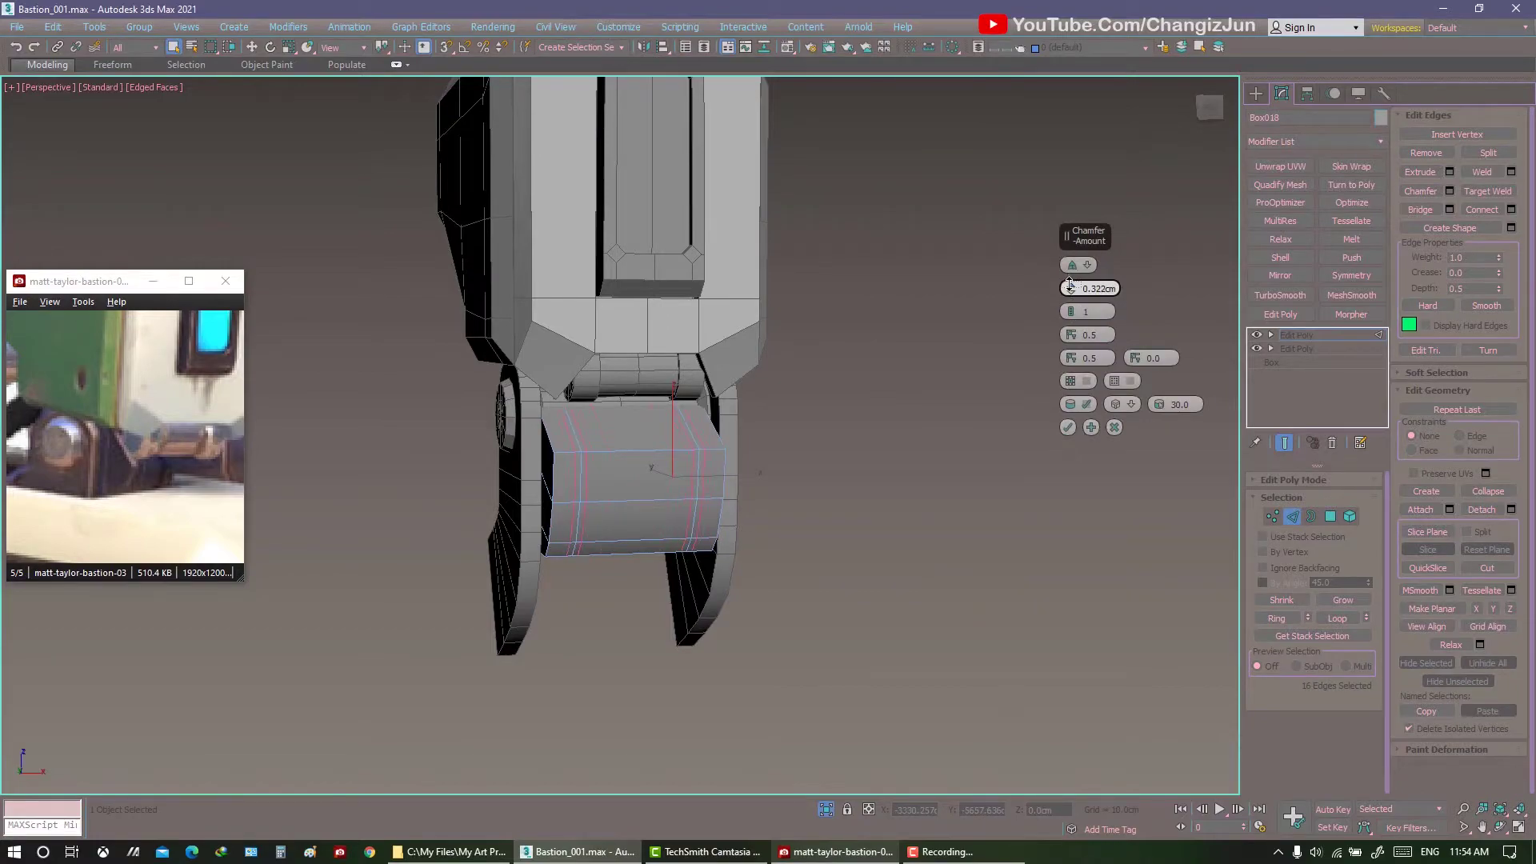
click(1072, 264)
click(1104, 286)
alt+middle_drag(937, 343, 960, 320)
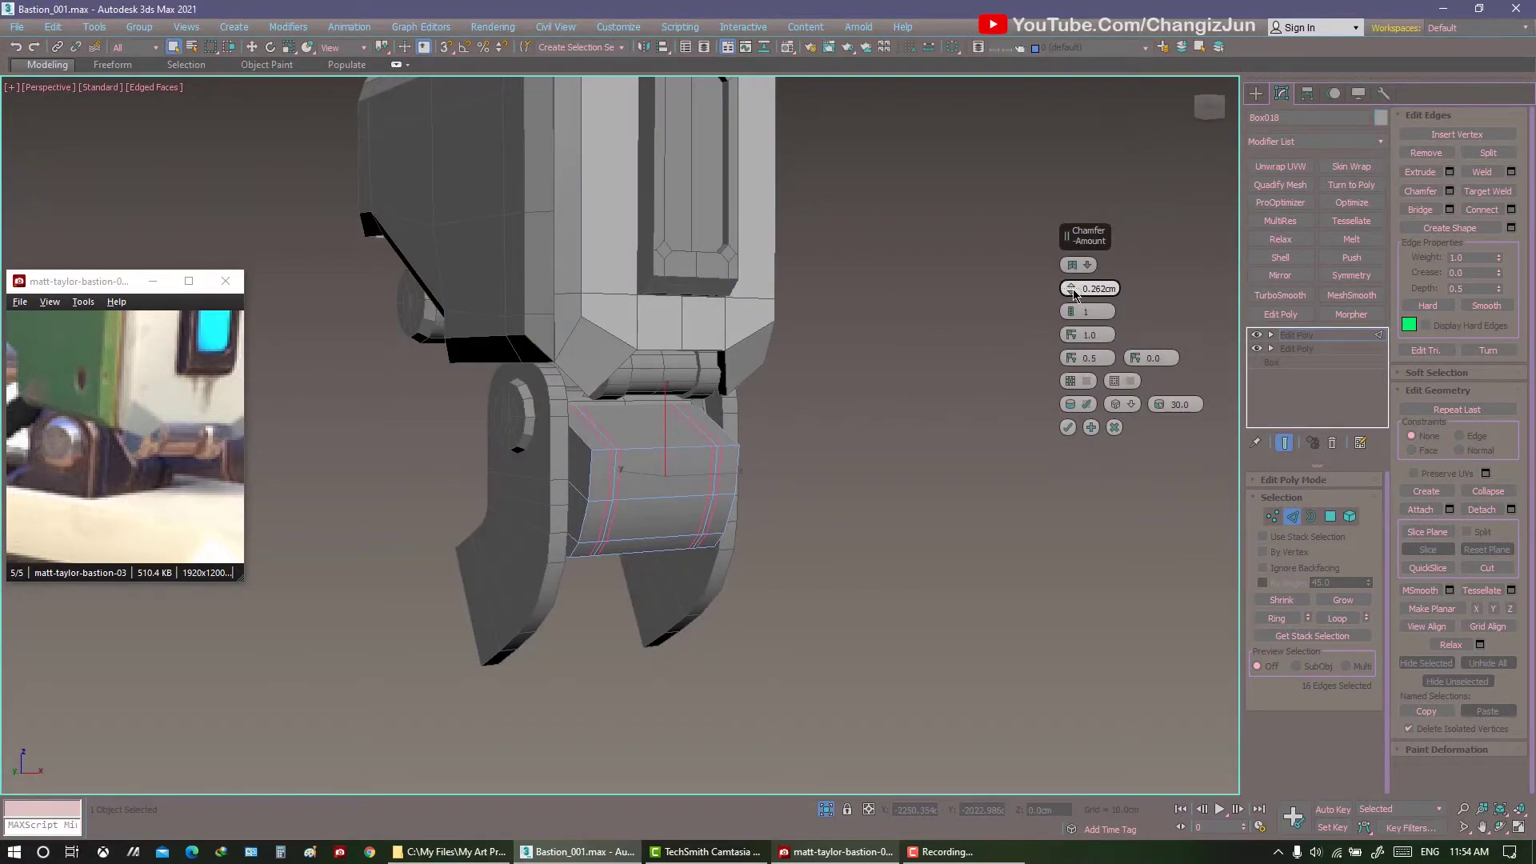
click(1067, 427)
Extrude the band strip polygons inward by -0.264cm.
scroll(651, 429, up, 2)
scroll(835, 457, up, 3)
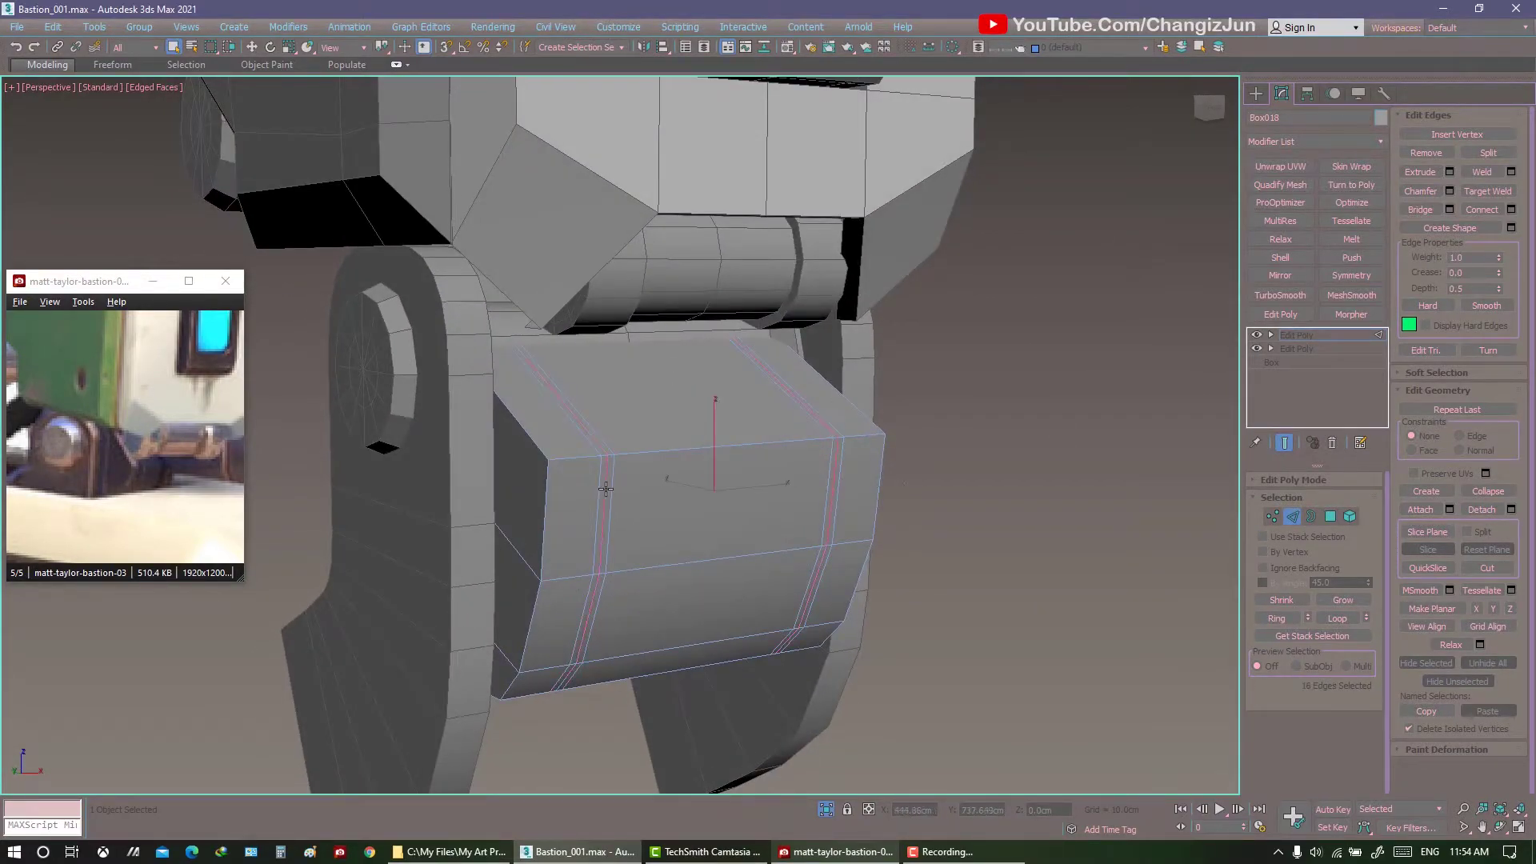
click(1332, 520)
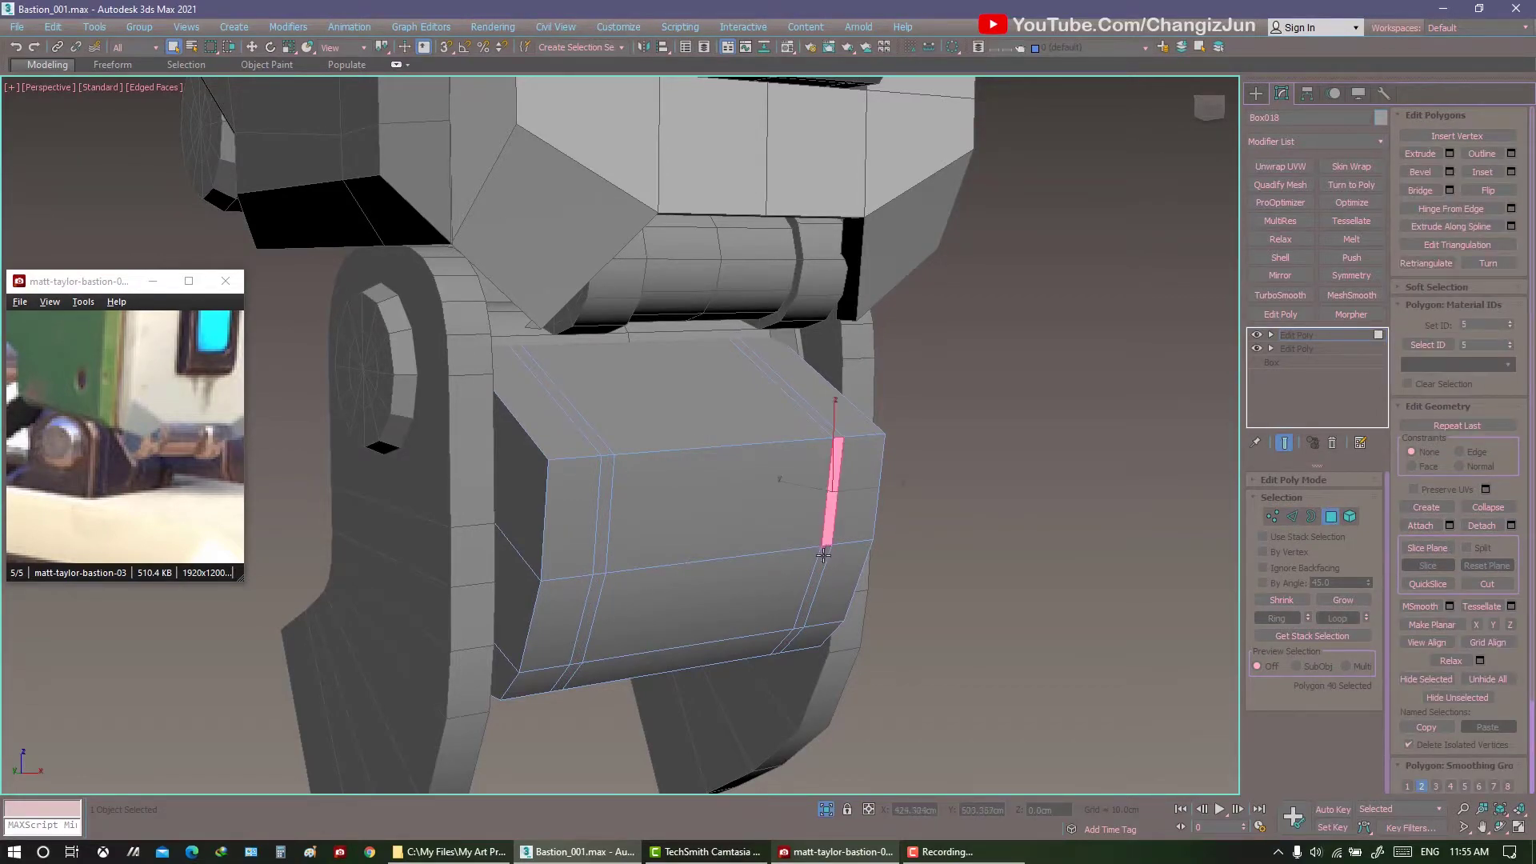
right_click(594, 594)
click(608, 537)
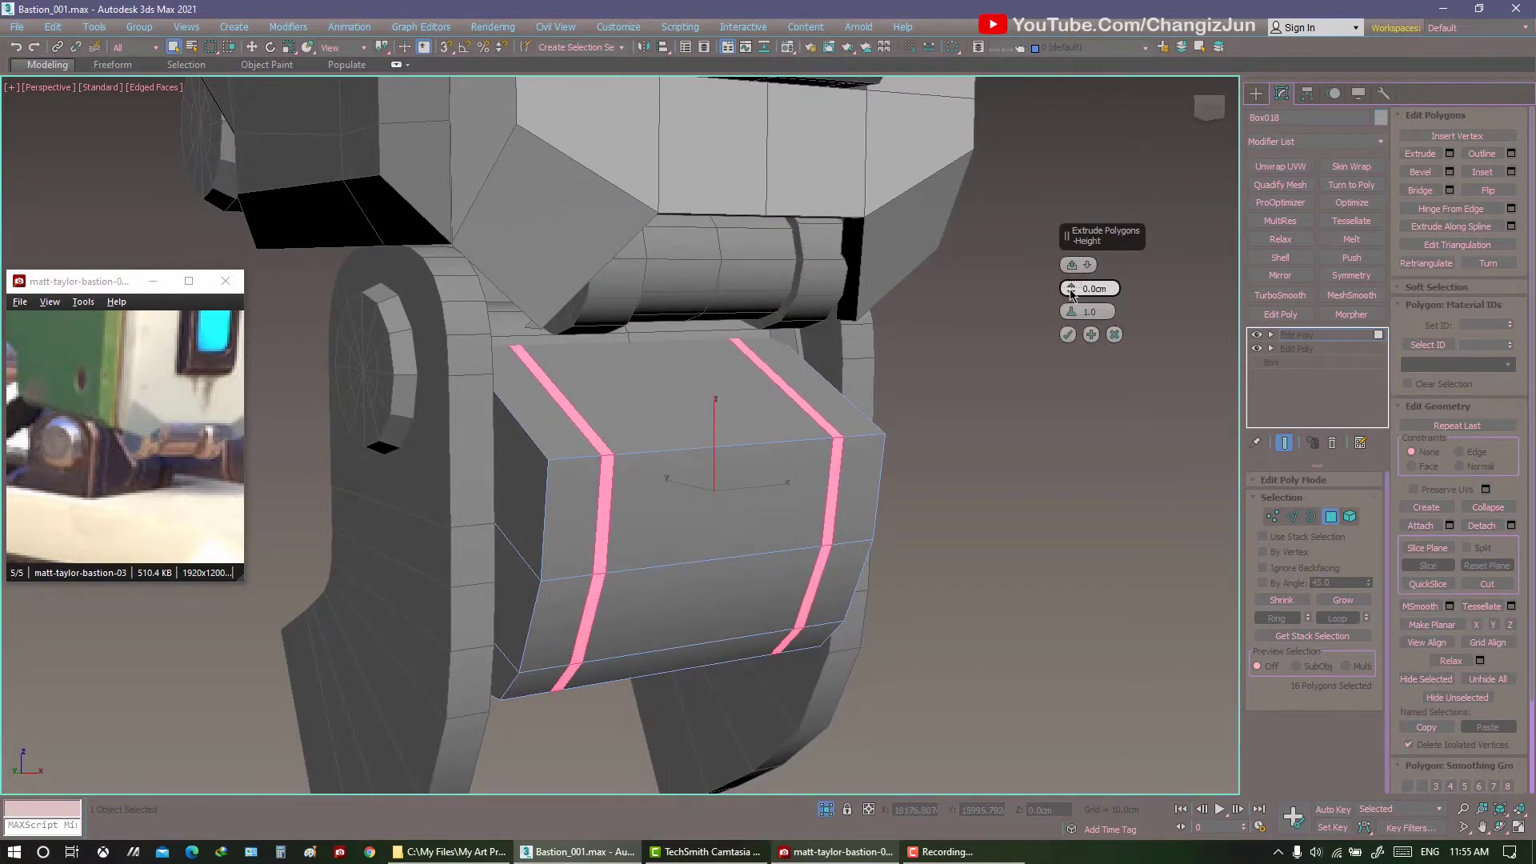
drag(1072, 294, 1070, 287)
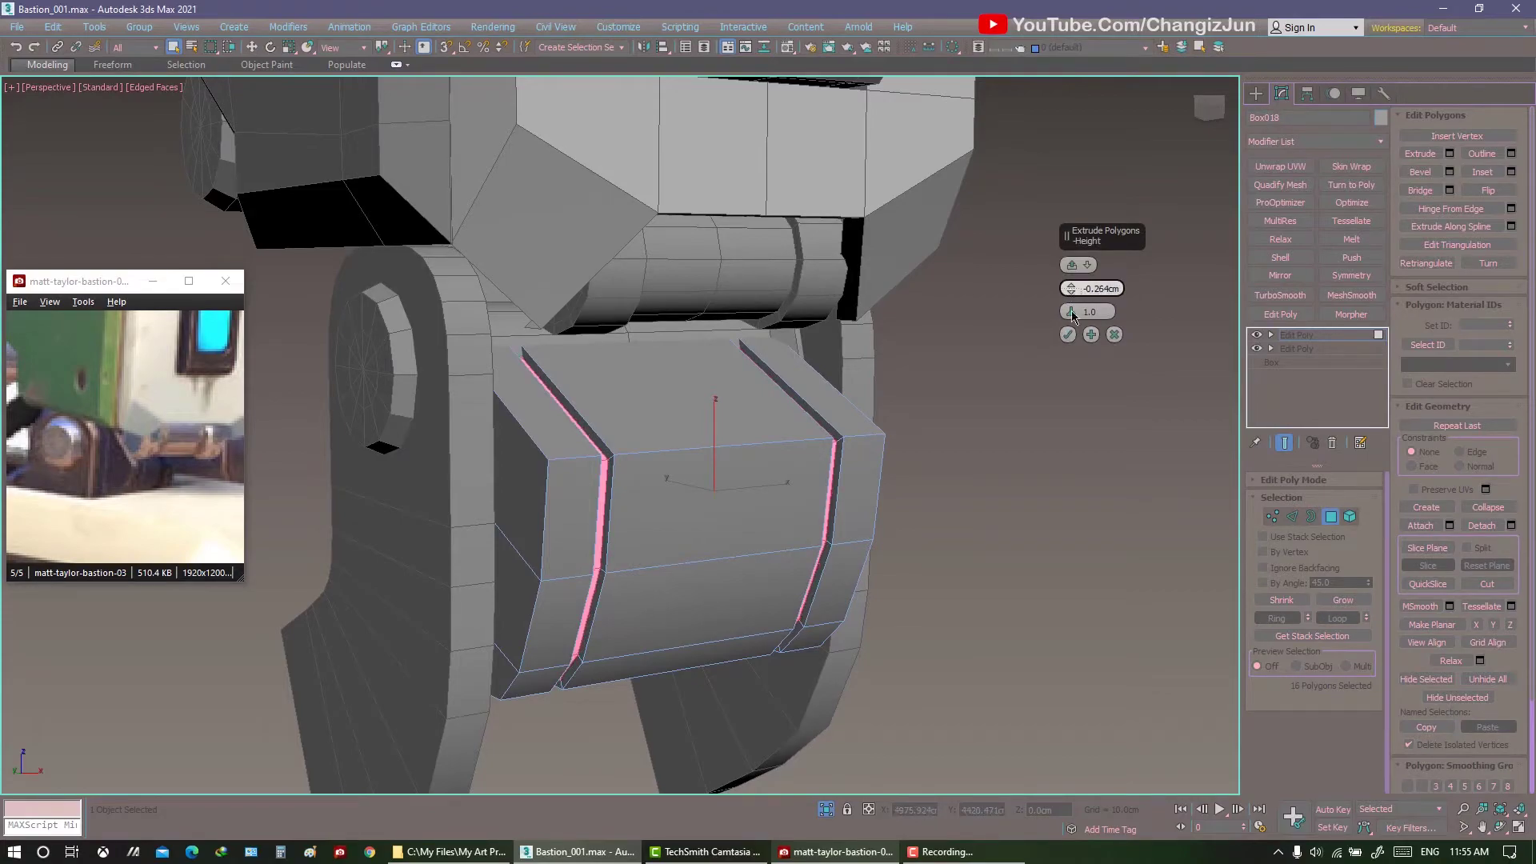
Confirm the extrusion, end isolation, and toggle the reference image plane on and off.
click(1067, 335)
scroll(1073, 317, down, 5)
mouse_move(1072, 317)
alt+middle_down()
mouse_move(727, 525)
mouse_move(799, 560)
alt+middle_up()
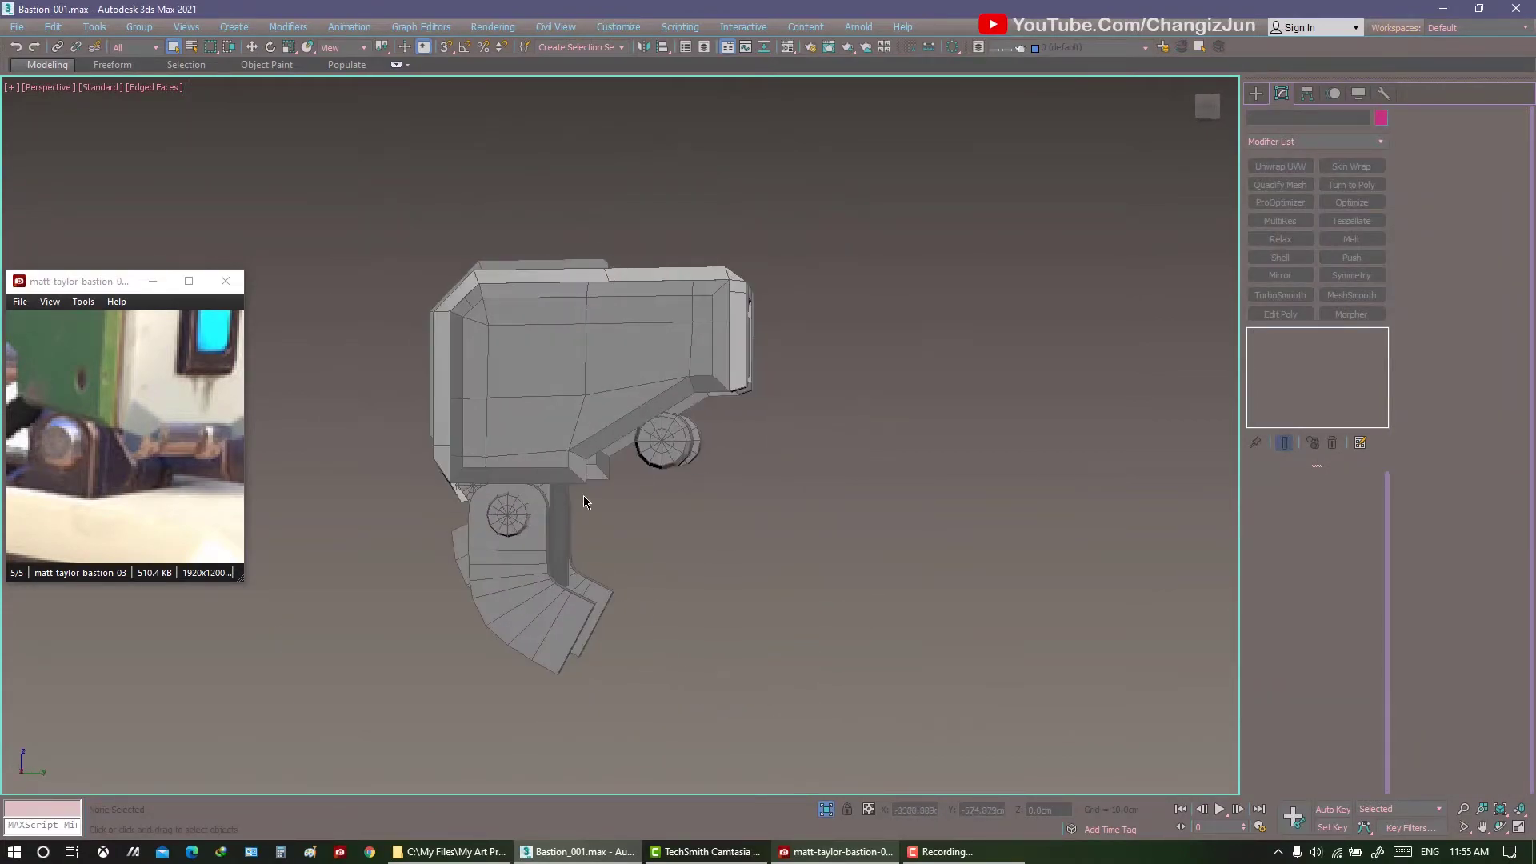
click(824, 814)
right_click(897, 399)
click(933, 297)
right_click(983, 341)
right_click(781, 283)
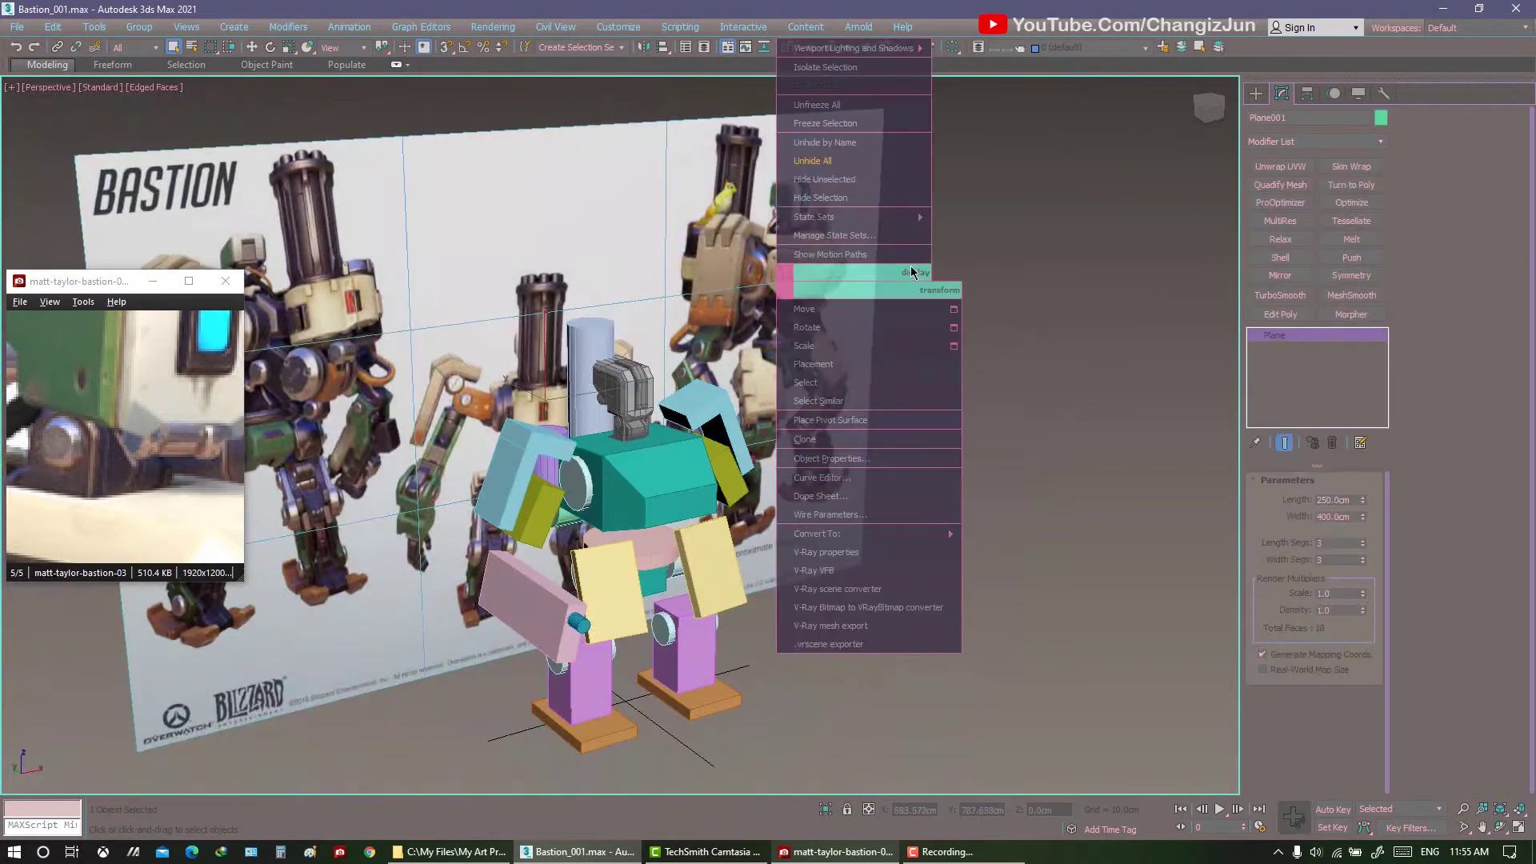
click(808, 248)
Return to the four-view layout of the full robot and save over Bastion_002.max.
alt+middle_drag(667, 403, 560, 416)
scroll(149, 476, down, 3)
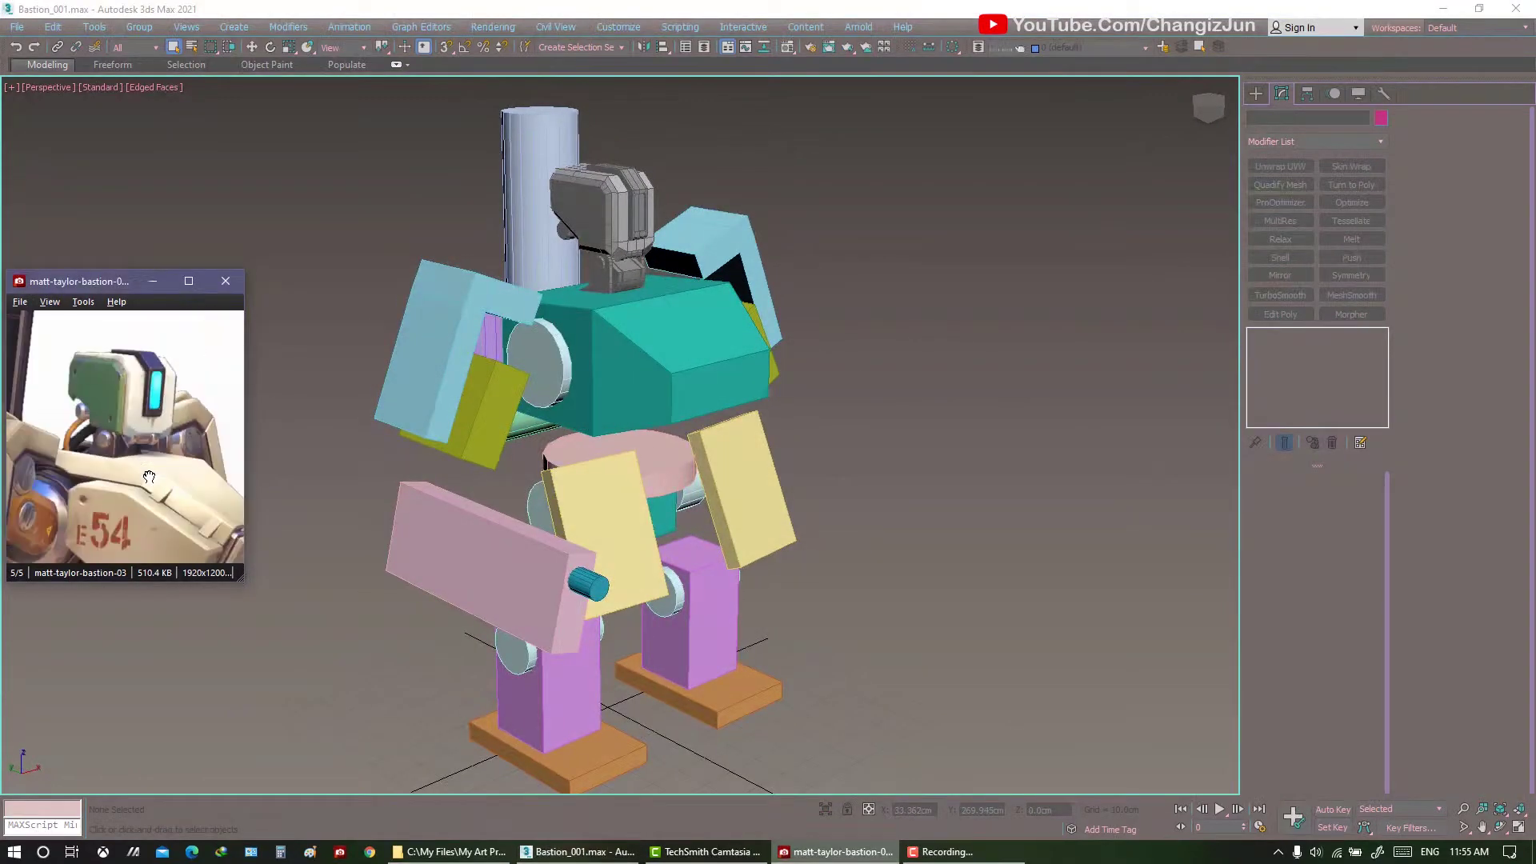
mouse_move(891, 473)
alt+middle_down()
mouse_move(947, 370)
mouse_move(907, 483)
alt+middle_up()
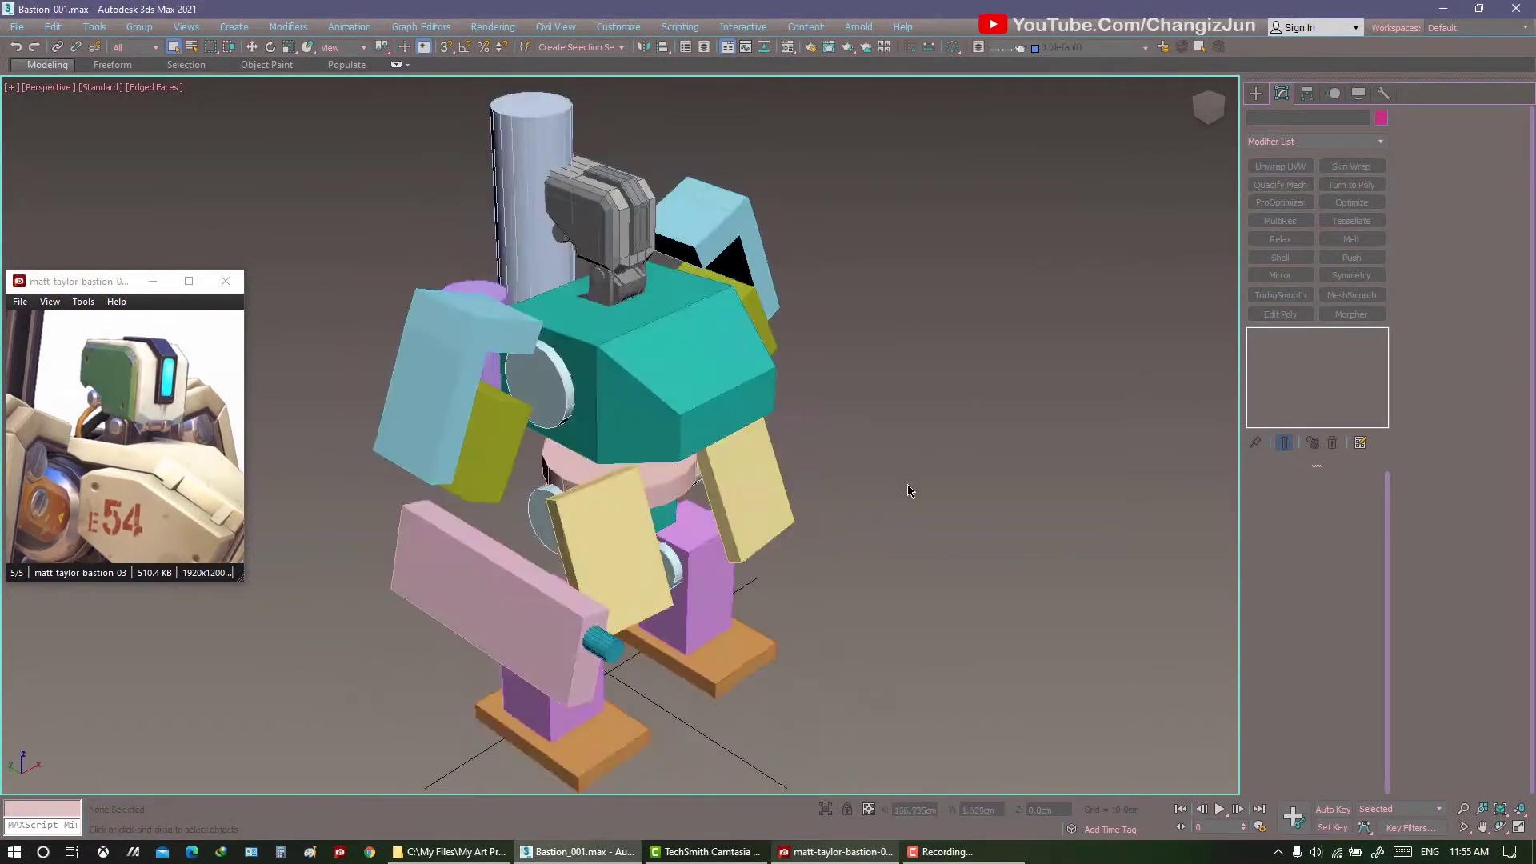
key(alt+w)
key(alt+w)
key(ctrl+shift+s)
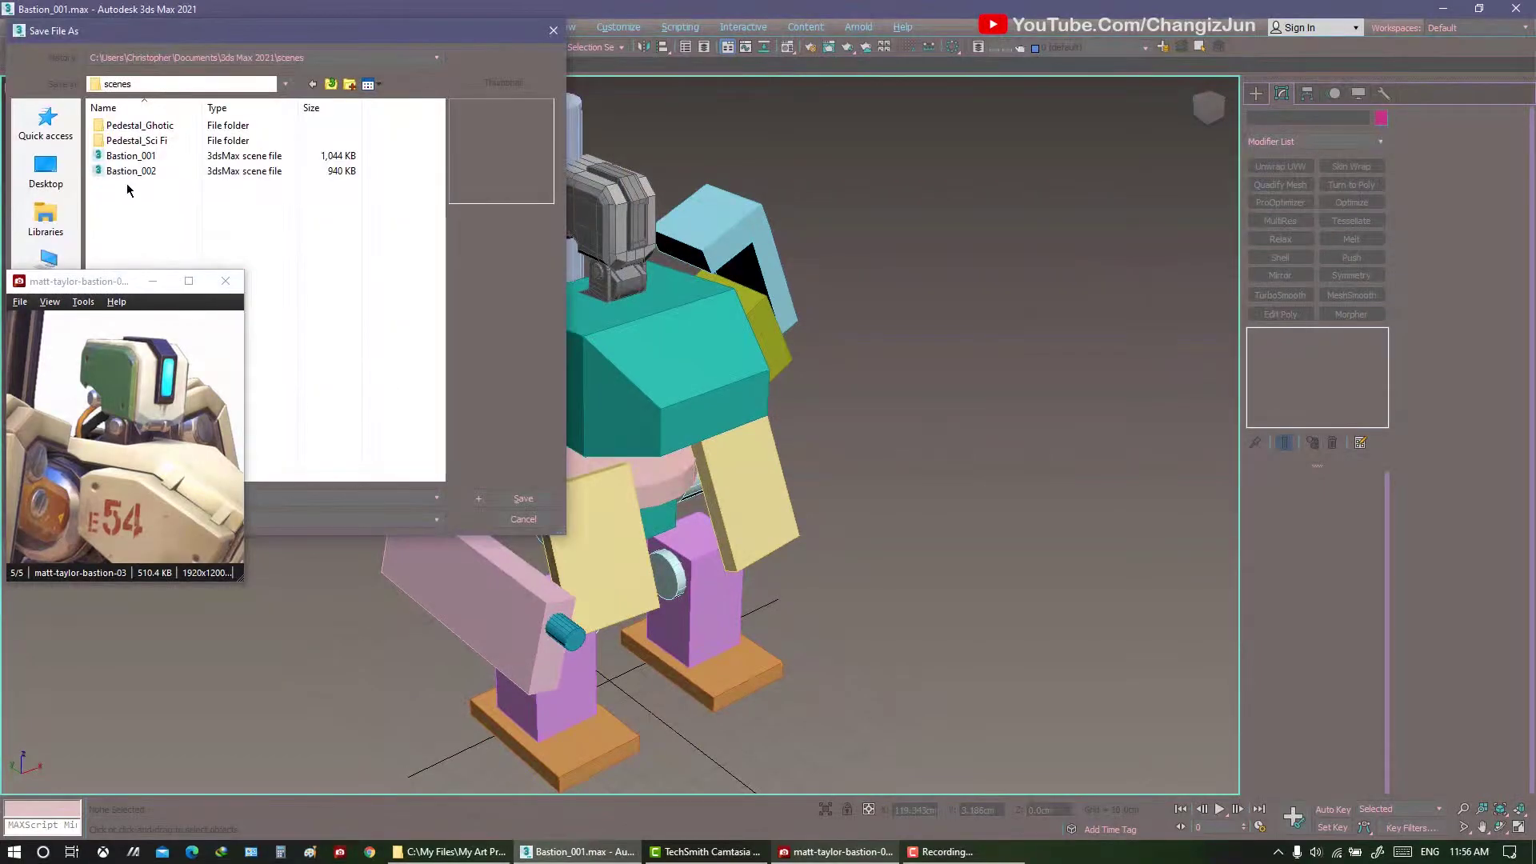
double_click(127, 182)
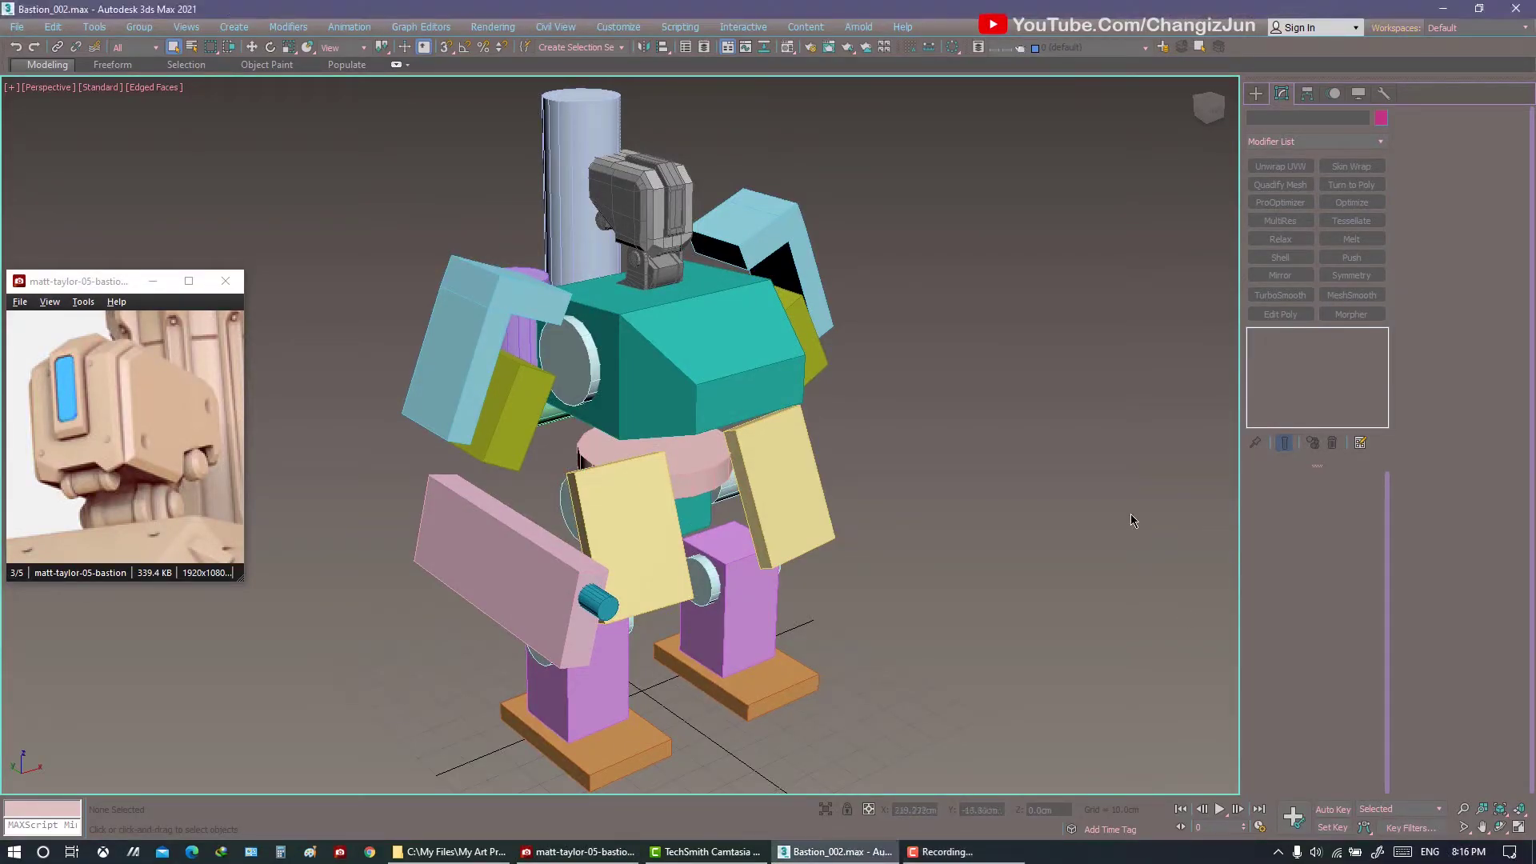
Select the three head parts and isolate them with Alt+Q.
alt+middle_drag(1081, 473, 856, 376)
click(692, 316)
key(z)
scroll(692, 316, down, 5)
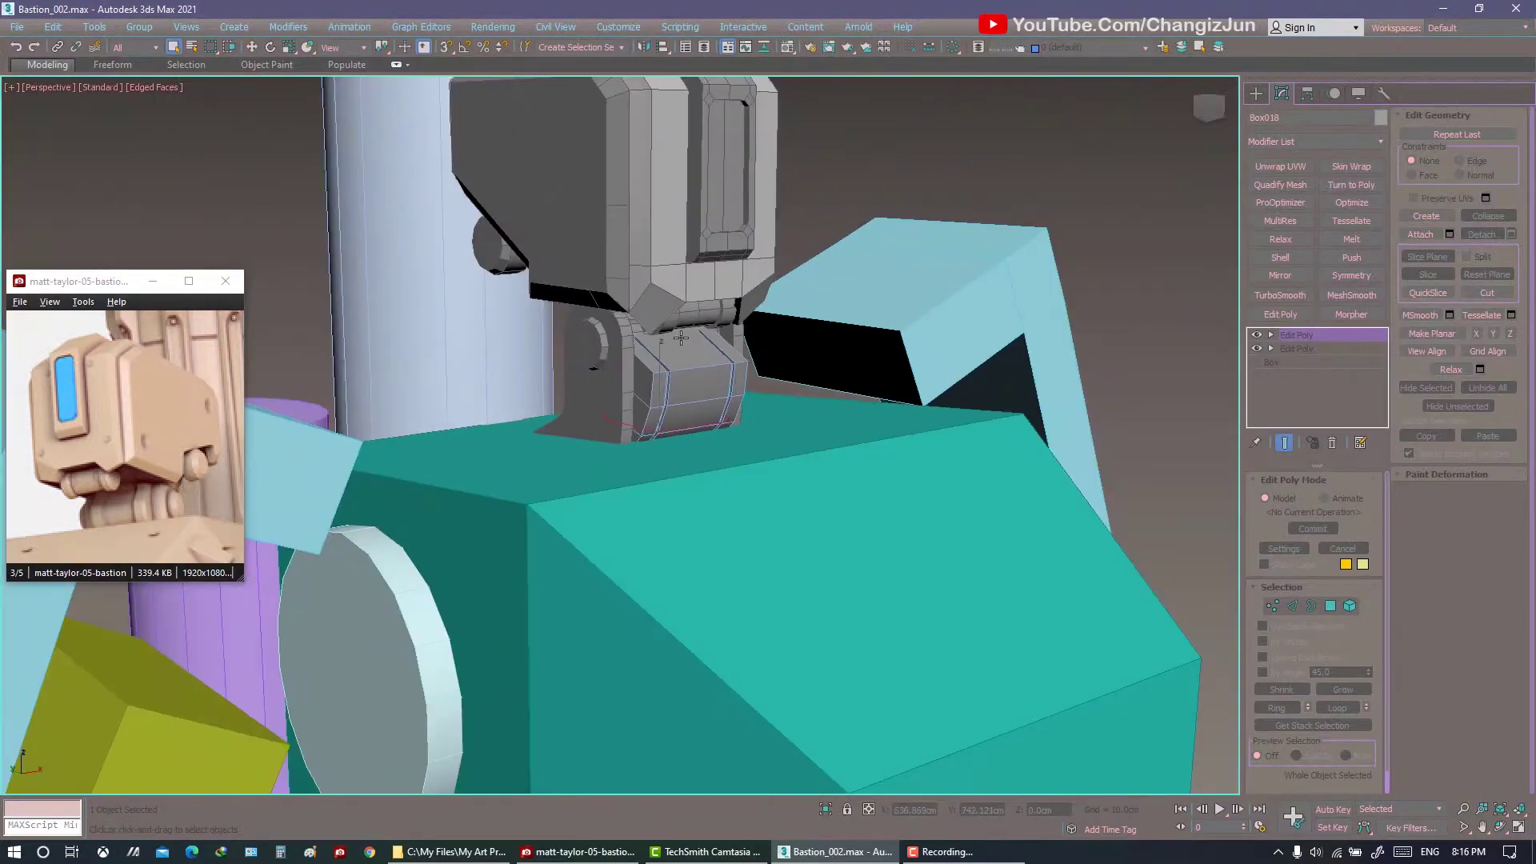
click(1278, 482)
mouse_move(712, 360)
alt+middle_down()
mouse_move(629, 363)
mouse_move(680, 410)
mouse_move(597, 313)
alt+middle_up()
ctrl+click(680, 410)
key(F3)
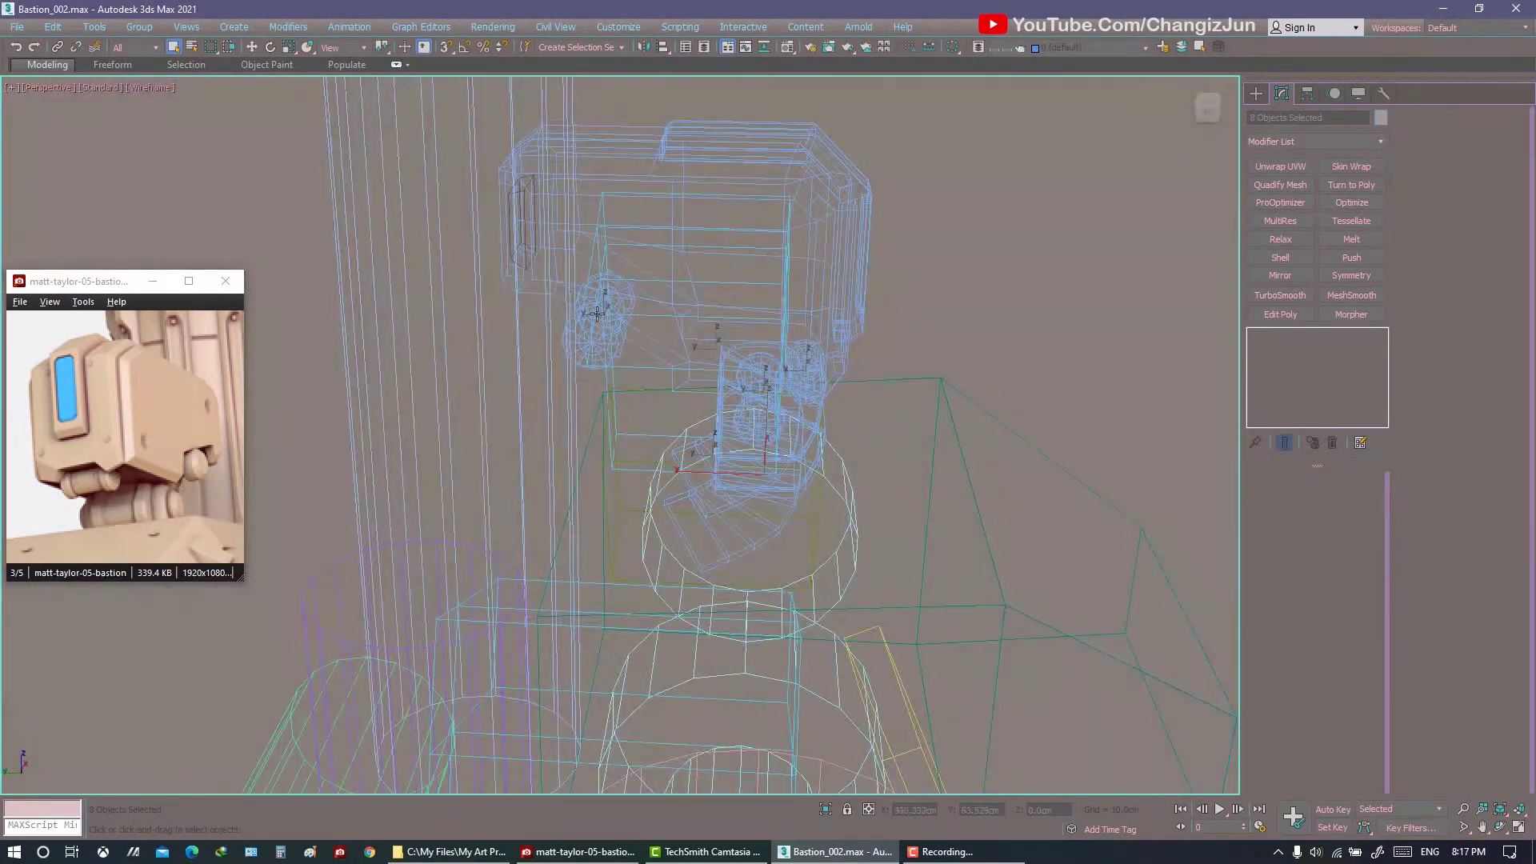
scroll(597, 313, up, 3)
key(F3)
scroll(512, 264, down, 2)
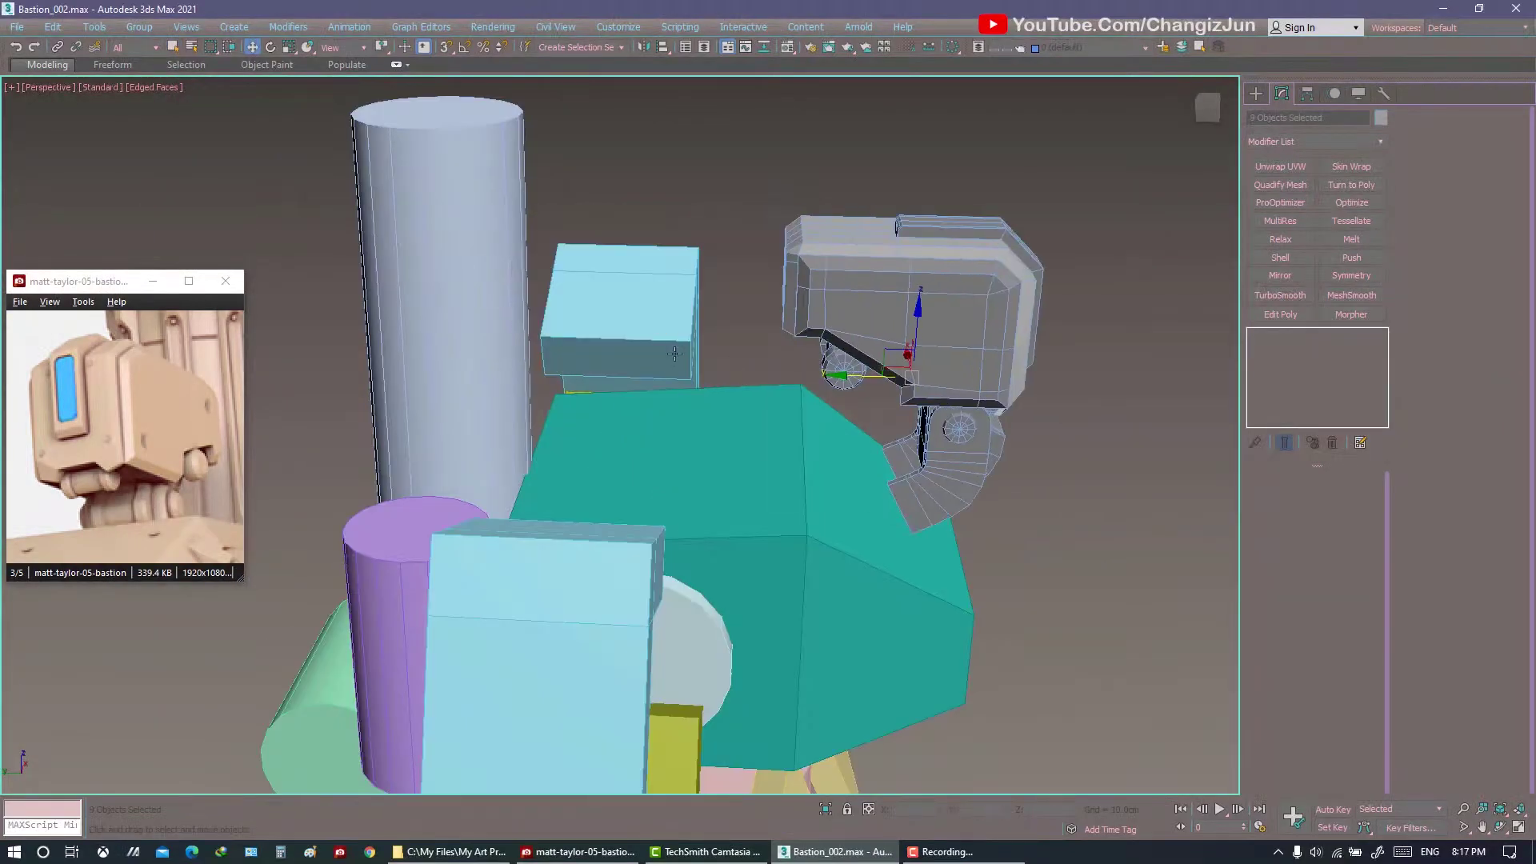
mouse_move(512, 264)
alt+middle_down()
mouse_move(549, 354)
mouse_move(655, 345)
mouse_move(608, 329)
alt+middle_up()
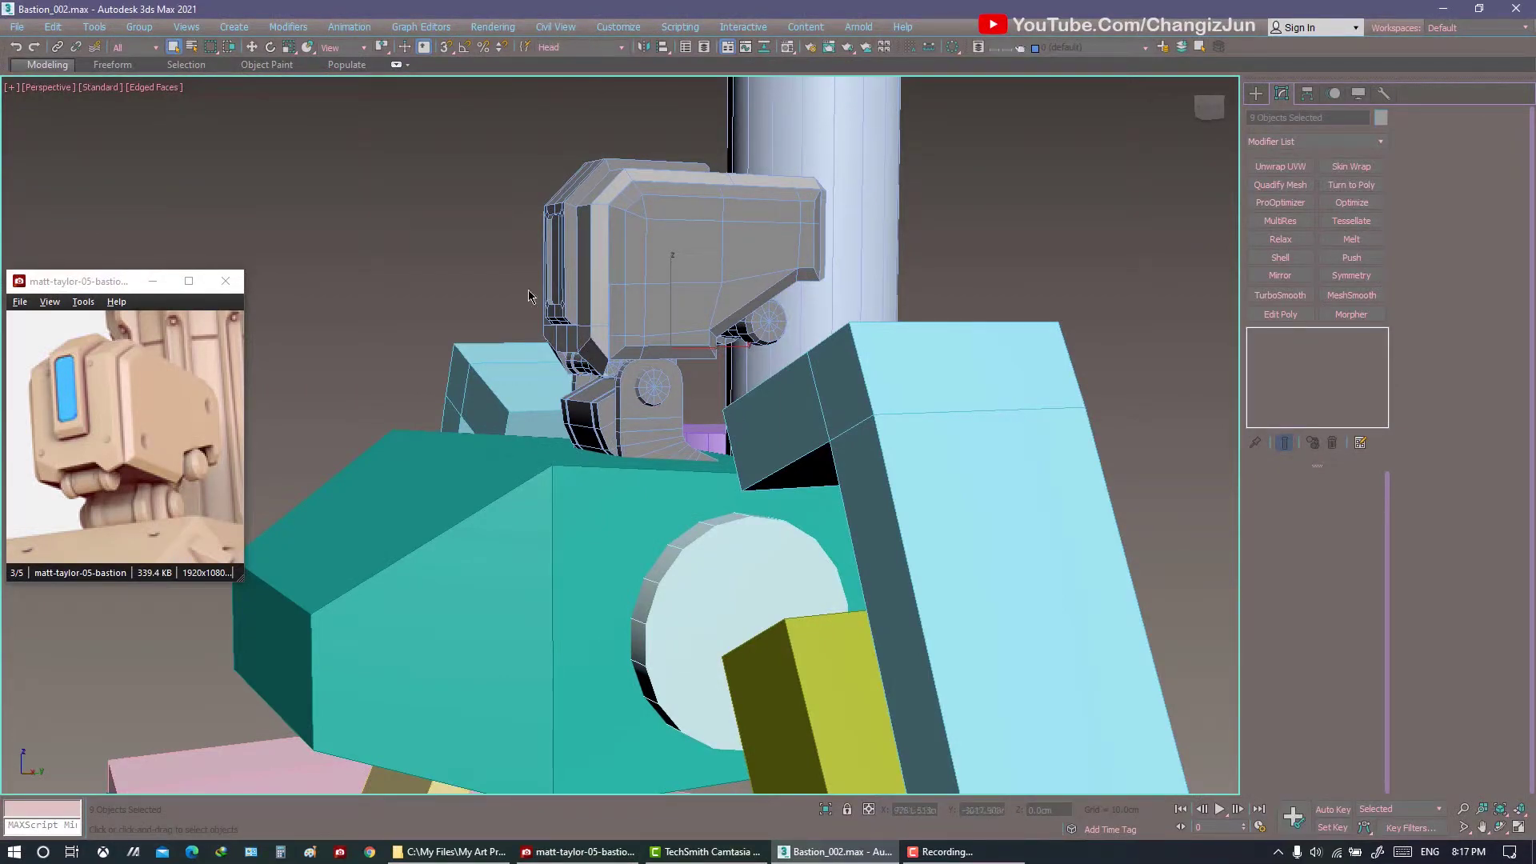
key(alt+q)
Slide the curved support plate along Y under the neck block, then clear the selection.
mouse_move(572, 418)
alt+middle_down()
mouse_move(551, 475)
mouse_move(694, 453)
alt+middle_up()
key(w)
alt+middle_drag(748, 504, 563, 428)
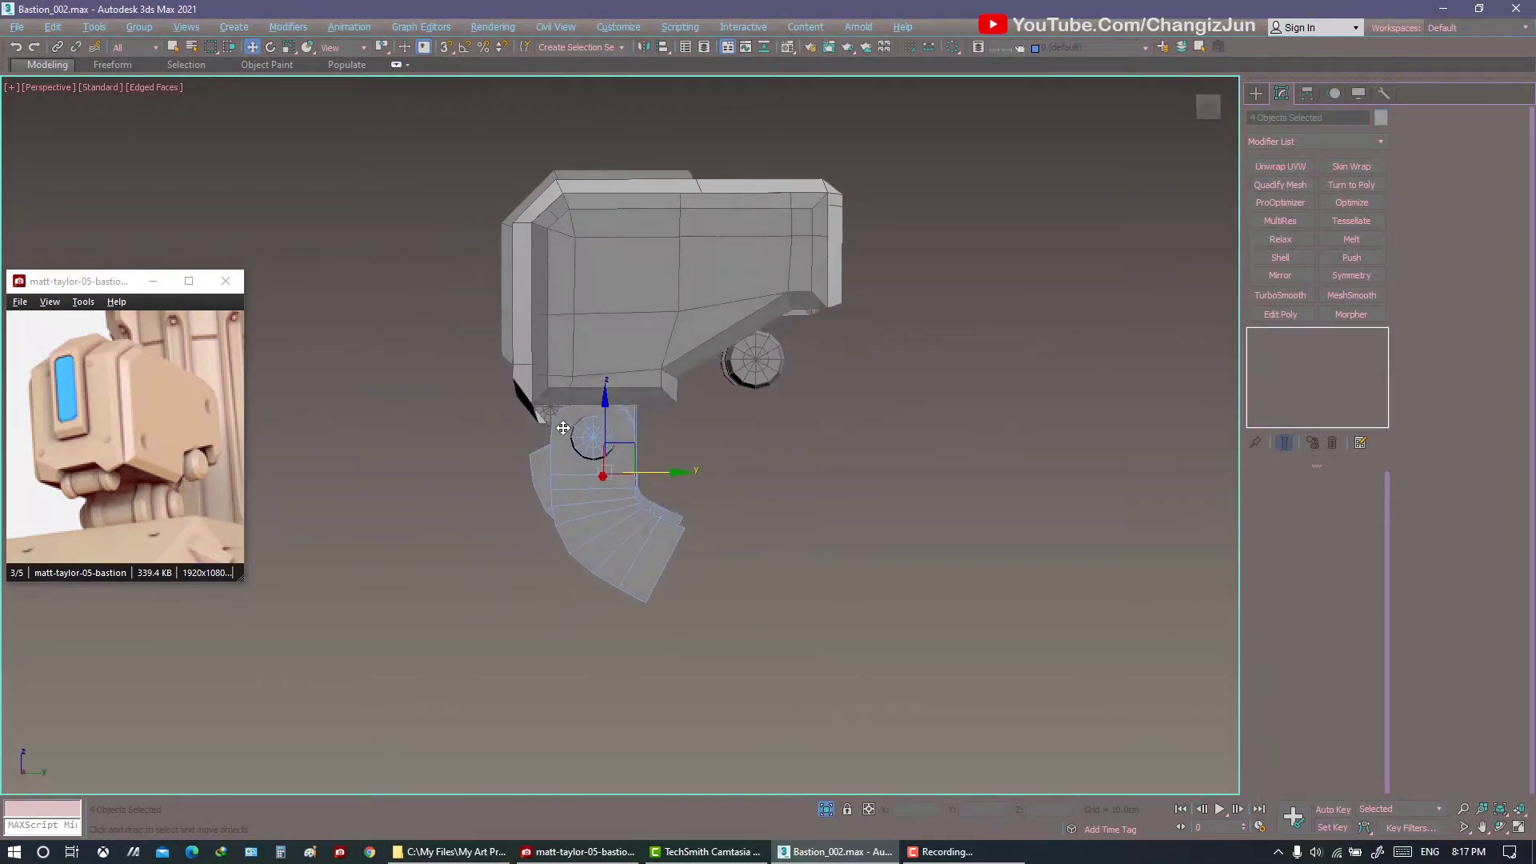
drag(563, 428, 711, 473)
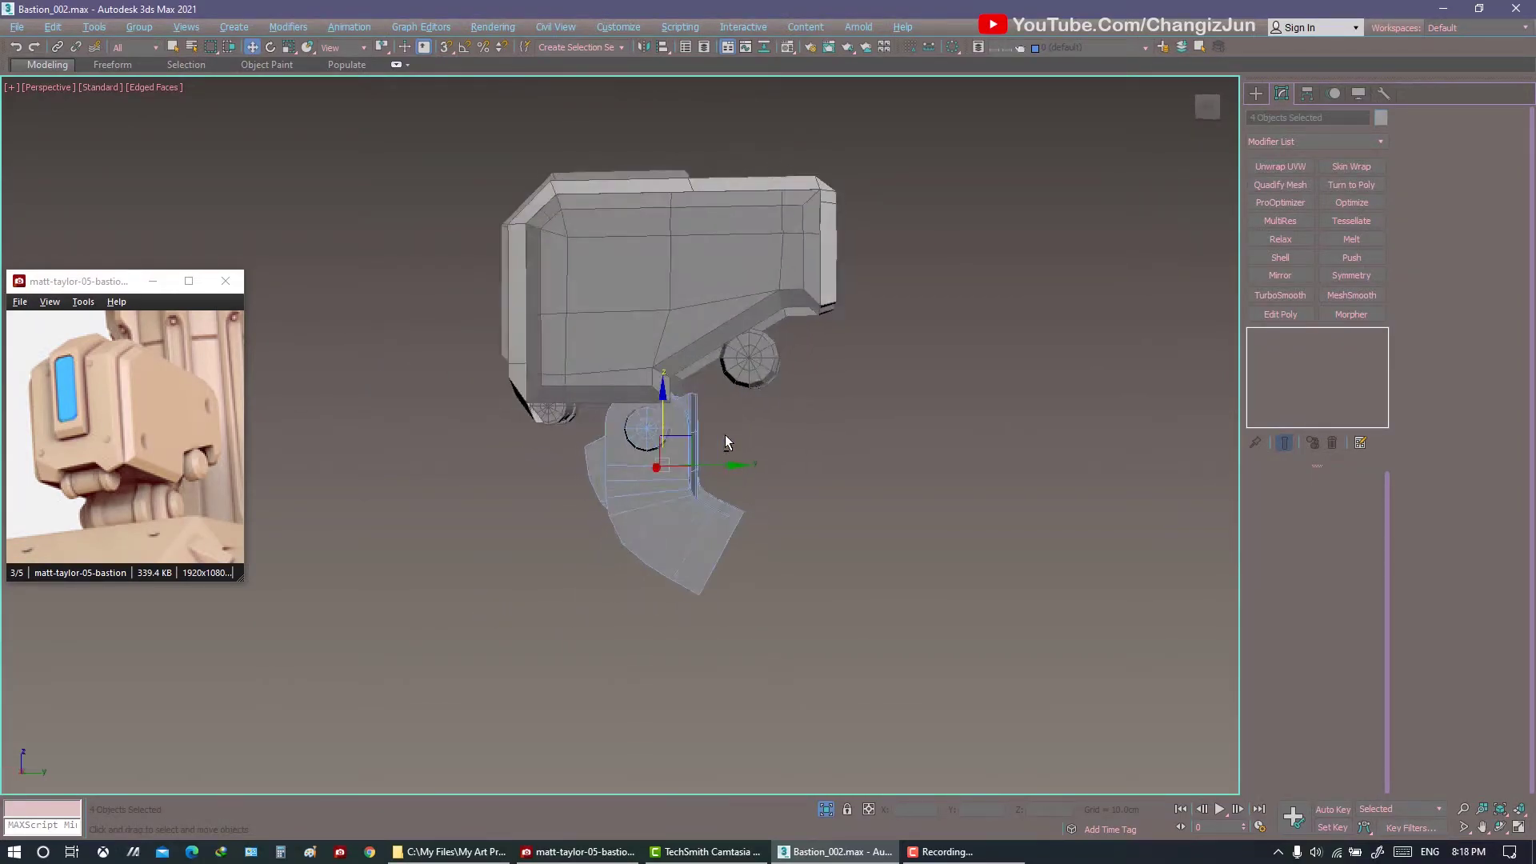
mouse_move(717, 439)
alt+middle_down()
mouse_move(737, 451)
mouse_move(581, 427)
mouse_move(570, 410)
mouse_move(683, 429)
mouse_move(588, 410)
mouse_move(662, 419)
alt+middle_up()
key(ctrl+d)
scroll(610, 415, up, 3)
scroll(588, 410, down, 2)
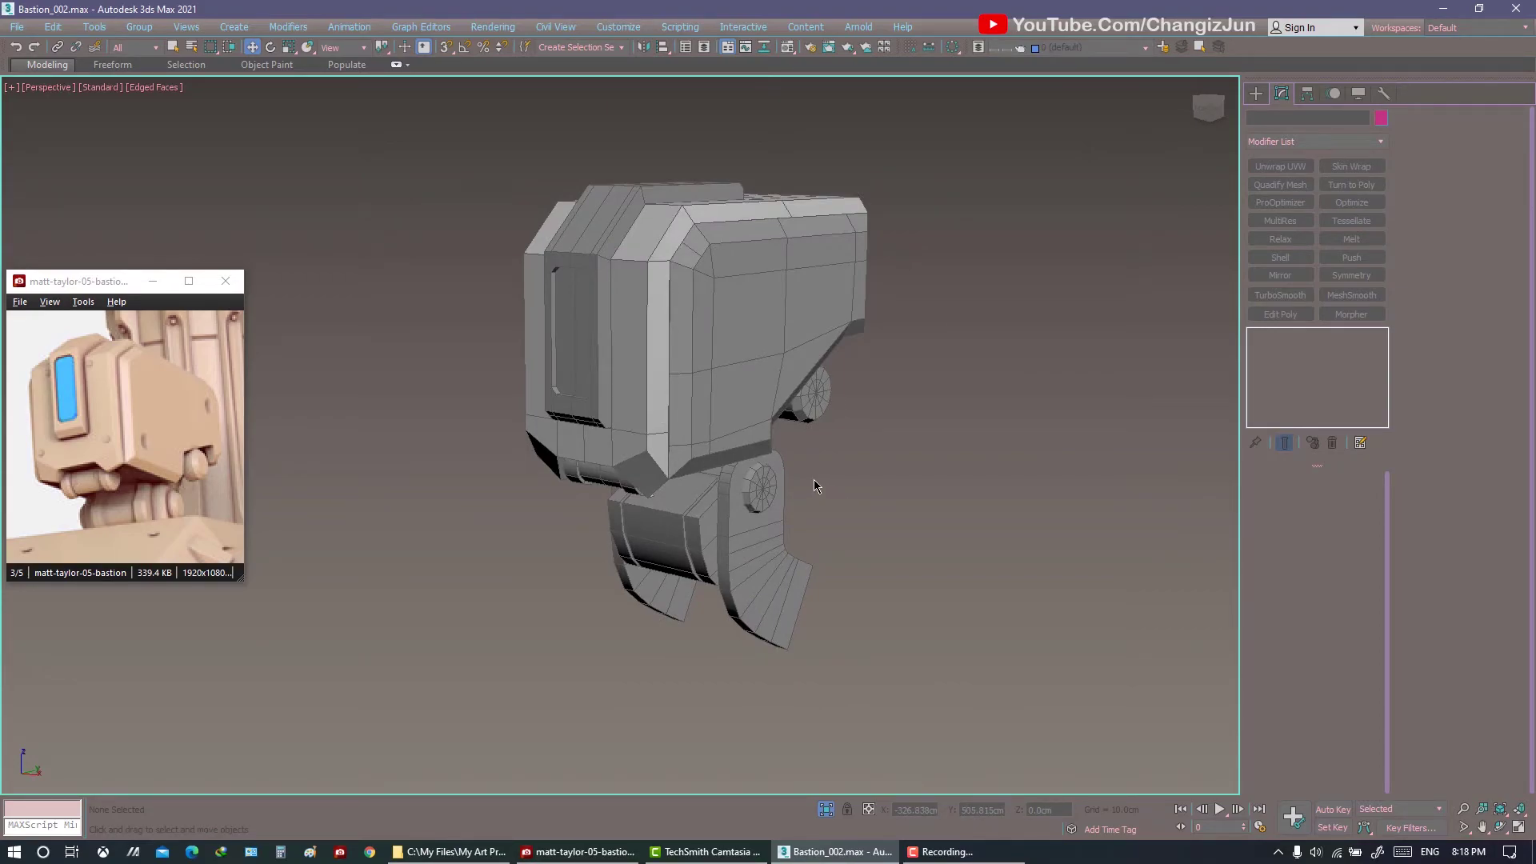
Select the banded neck block Box018 for editing and show the viewport in wireframe.
mouse_move(813, 485)
alt+middle_down()
mouse_move(691, 473)
mouse_move(731, 462)
mouse_move(758, 425)
alt+middle_up()
click(699, 476)
key(r)
key(w)
key(ctrl+d)
click(758, 425)
scroll(758, 424, up, 5)
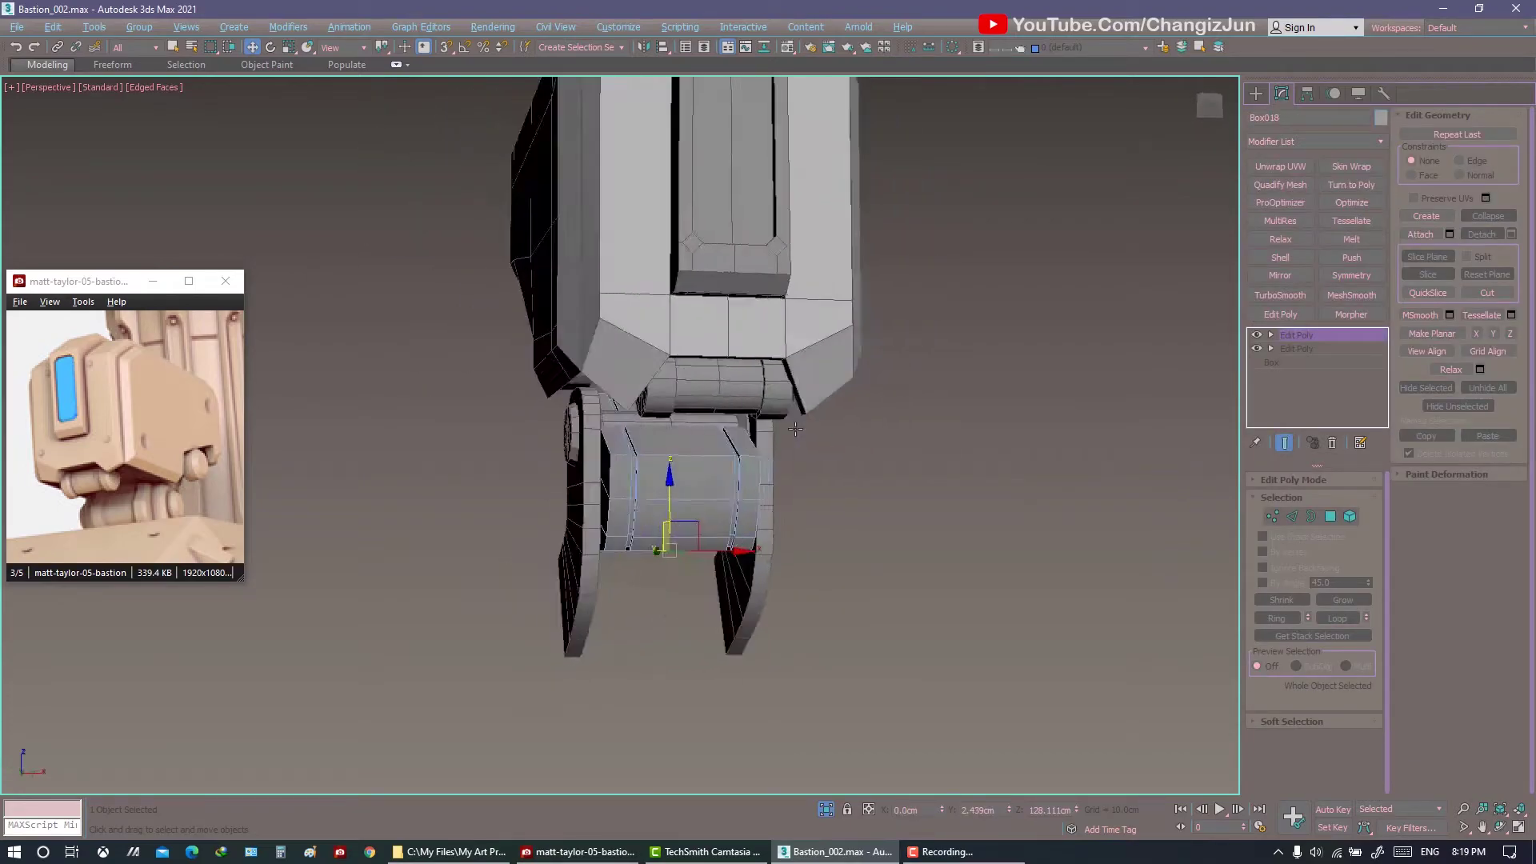
key(F3)
scroll(797, 460, down, 2)
Connect the block's ring of edges to add new edge loops, then return to Vertex mode.
key(2)
key(ctrl+a)
key(ctrl+shift+e)
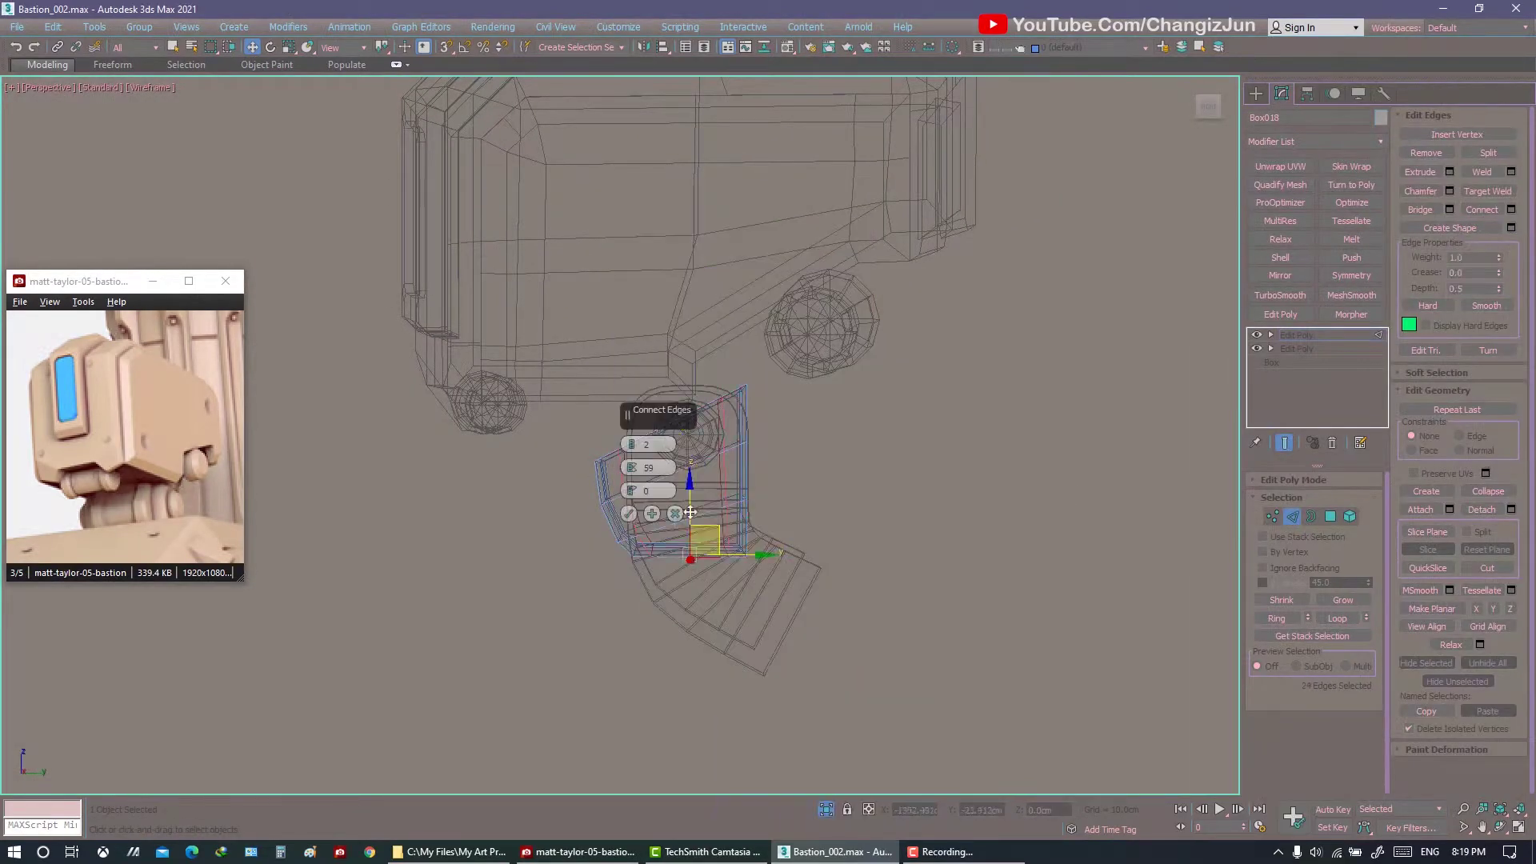
key(Return)
key(1)
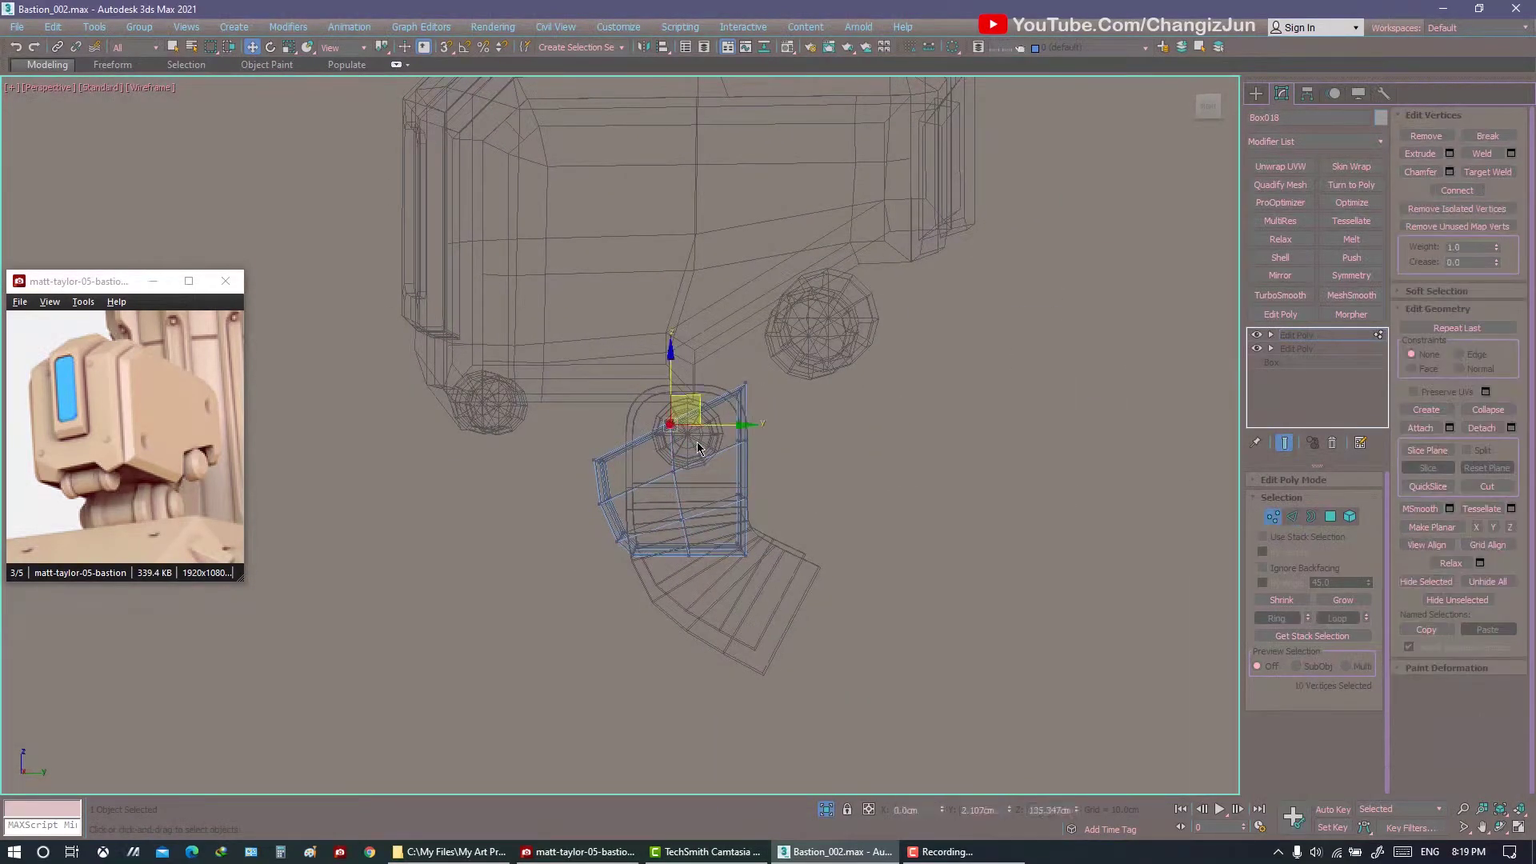
key(F3)
Check the block from a frontal view in Edge mode, then go back to Vertex mode in shaded view.
mouse_move(663, 416)
alt+middle_down()
mouse_move(674, 376)
mouse_move(728, 552)
alt+middle_up()
key(F3)
key(2)
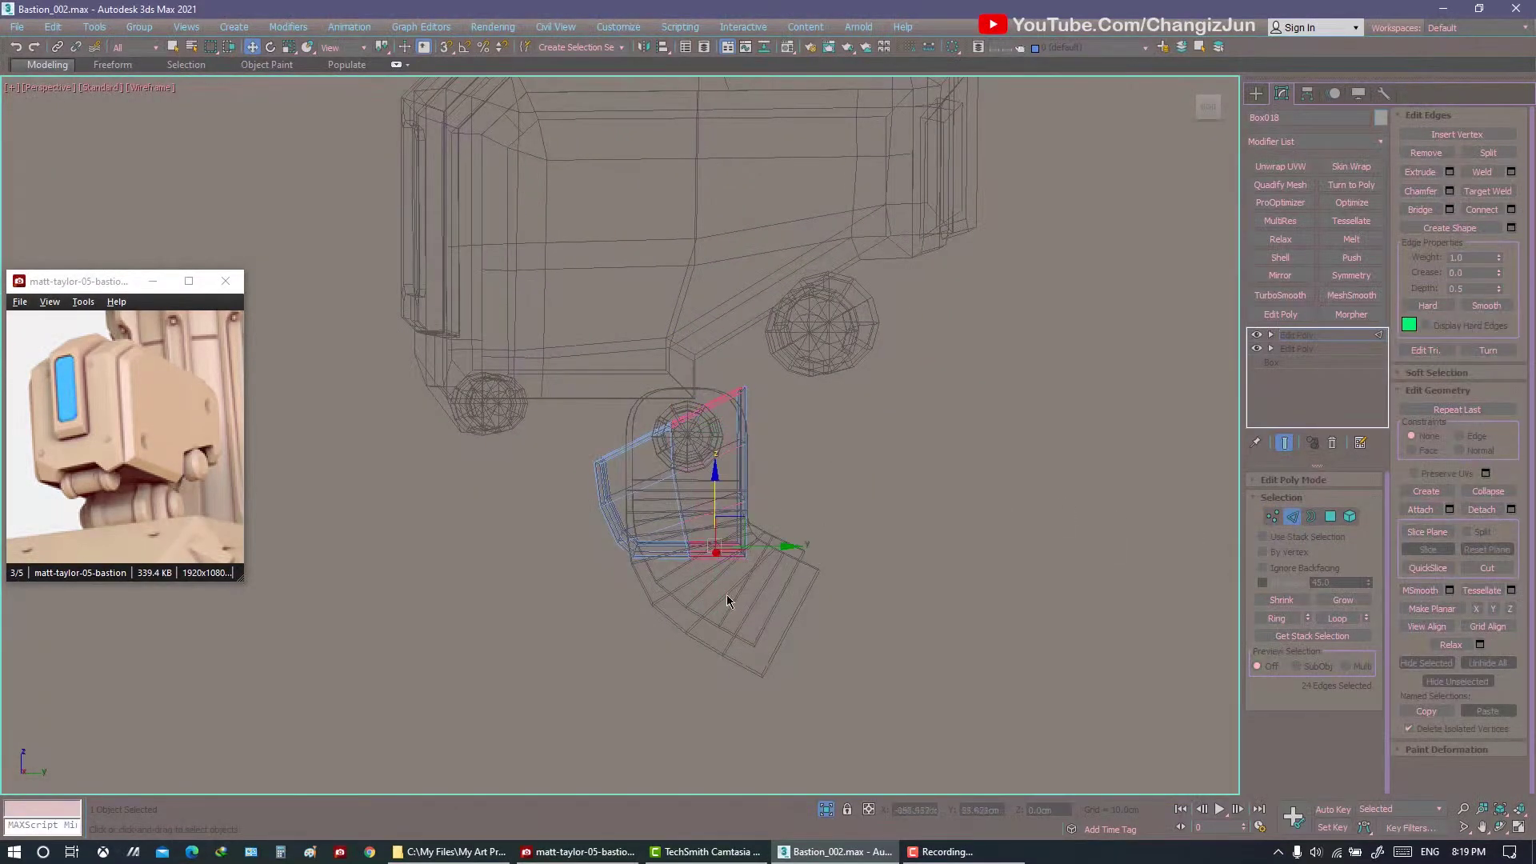
right_click(740, 557)
click(1151, 240)
key(1)
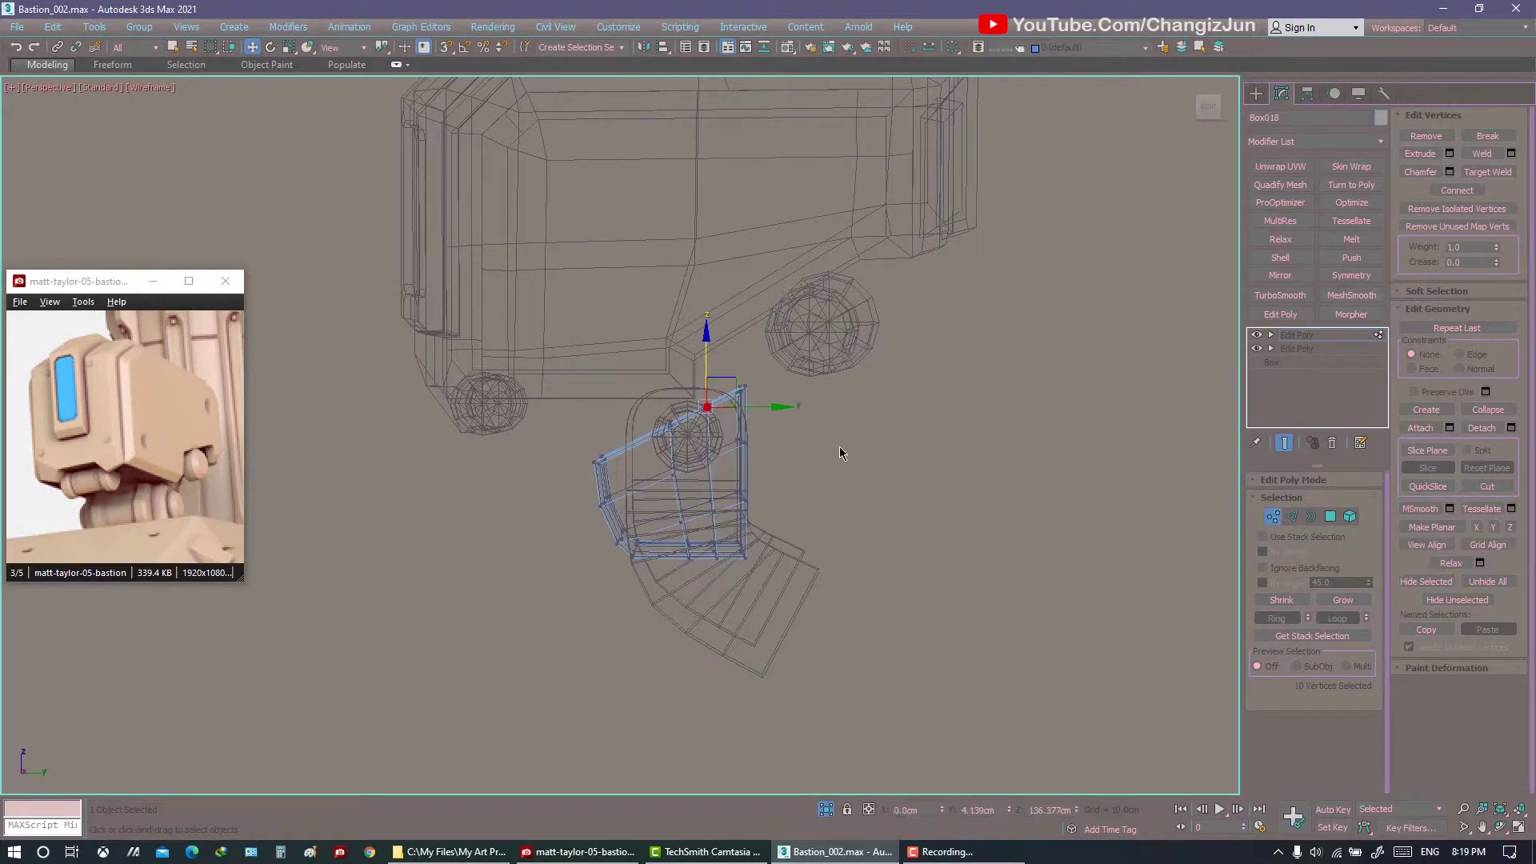
key(F3)
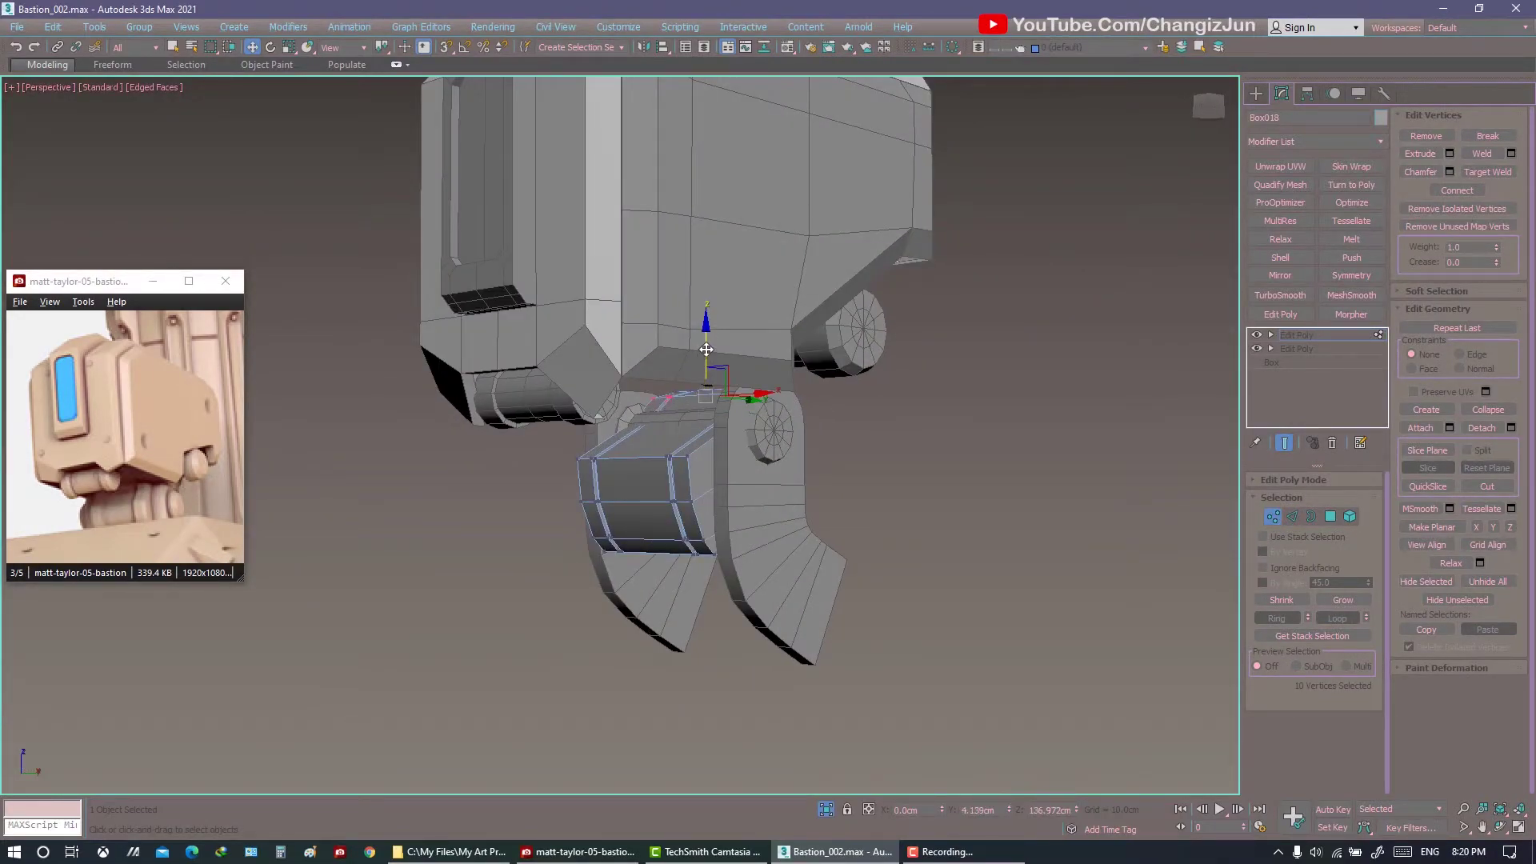
Select and adjust the block's ten vertices, restoring the selection with undo where needed.
mouse_move(729, 362)
alt+middle_down()
mouse_move(687, 359)
mouse_move(703, 352)
mouse_move(702, 385)
mouse_move(703, 344)
mouse_move(749, 377)
mouse_move(695, 400)
mouse_move(652, 376)
mouse_move(621, 401)
alt+middle_up()
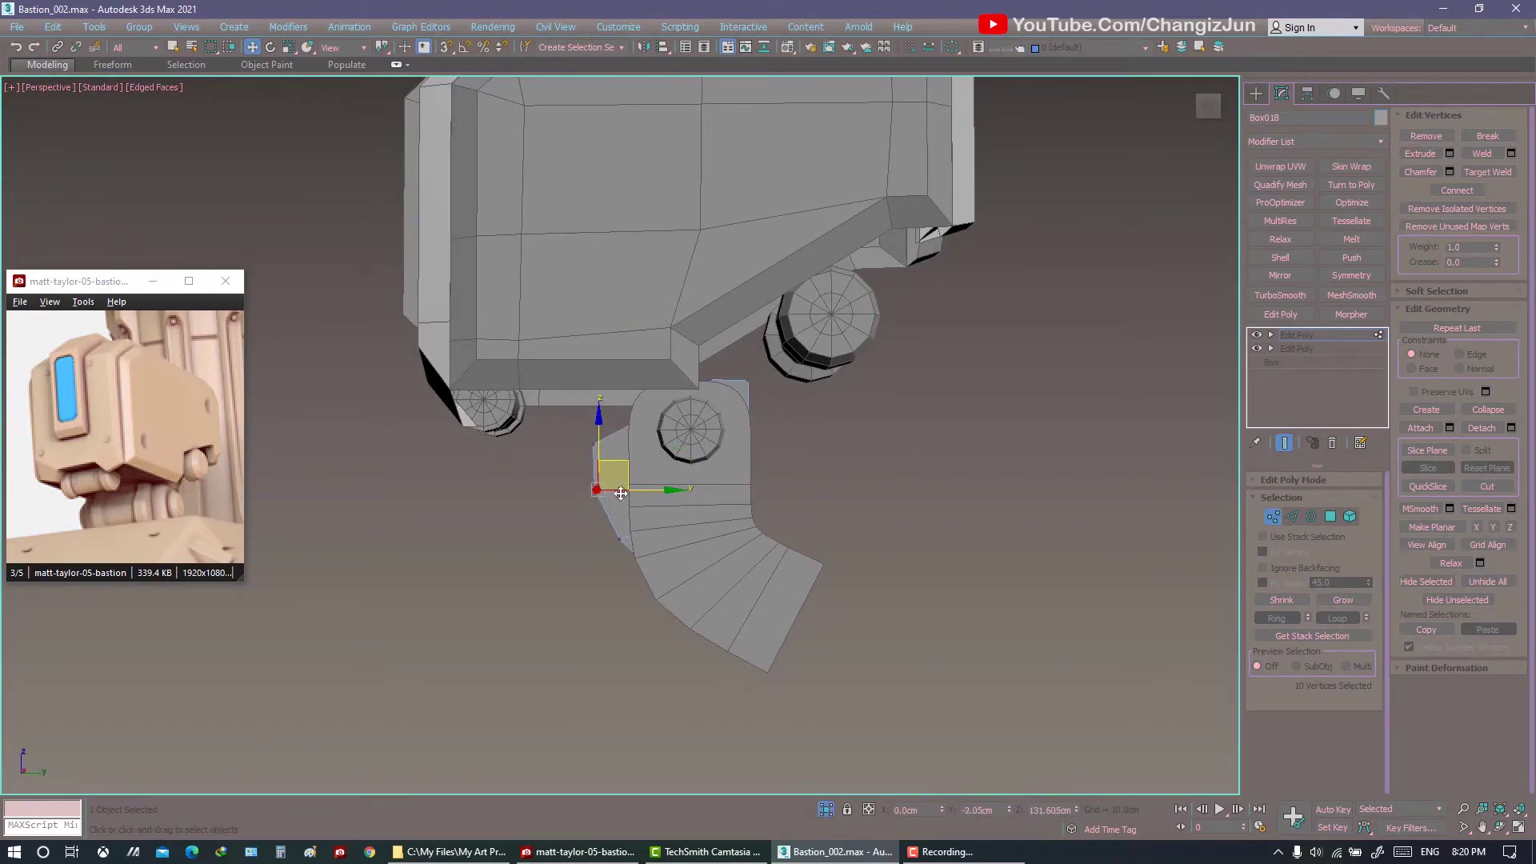
key(F3)
alt+middle_drag(635, 522, 592, 546)
click(592, 546)
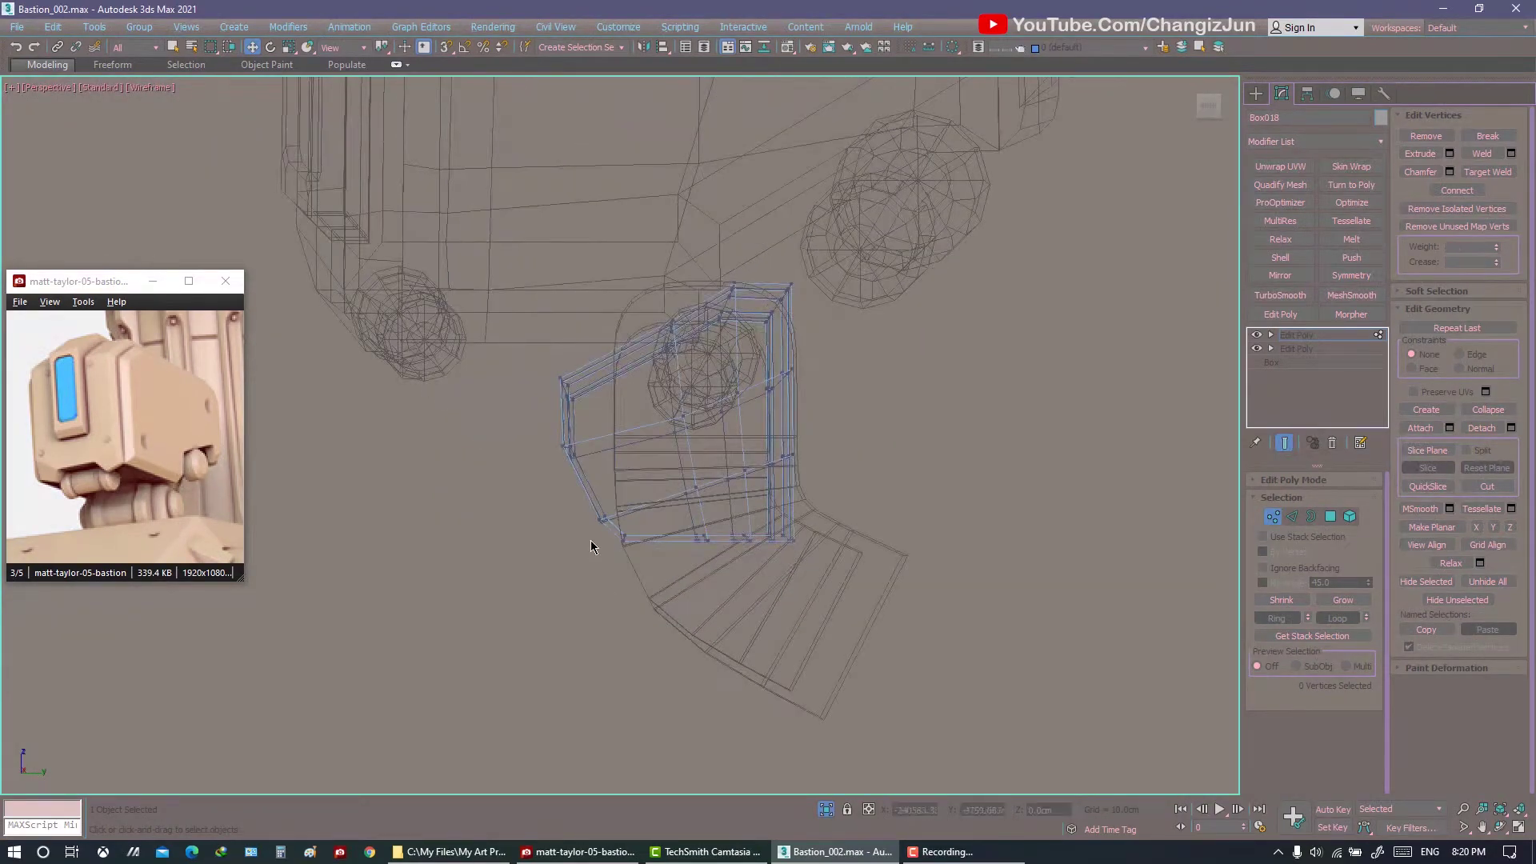
key(ctrl+z)
key(F3)
mouse_move(621, 475)
alt+middle_down()
mouse_move(720, 507)
mouse_move(702, 497)
mouse_move(747, 480)
mouse_move(696, 490)
mouse_move(790, 392)
alt+middle_up()
click(695, 490)
key(F3)
key(ctrl+z)
key(F3)
Deselect everything, then orbit, pan and zoom to review the whole head and curved plate.
click(1110, 510)
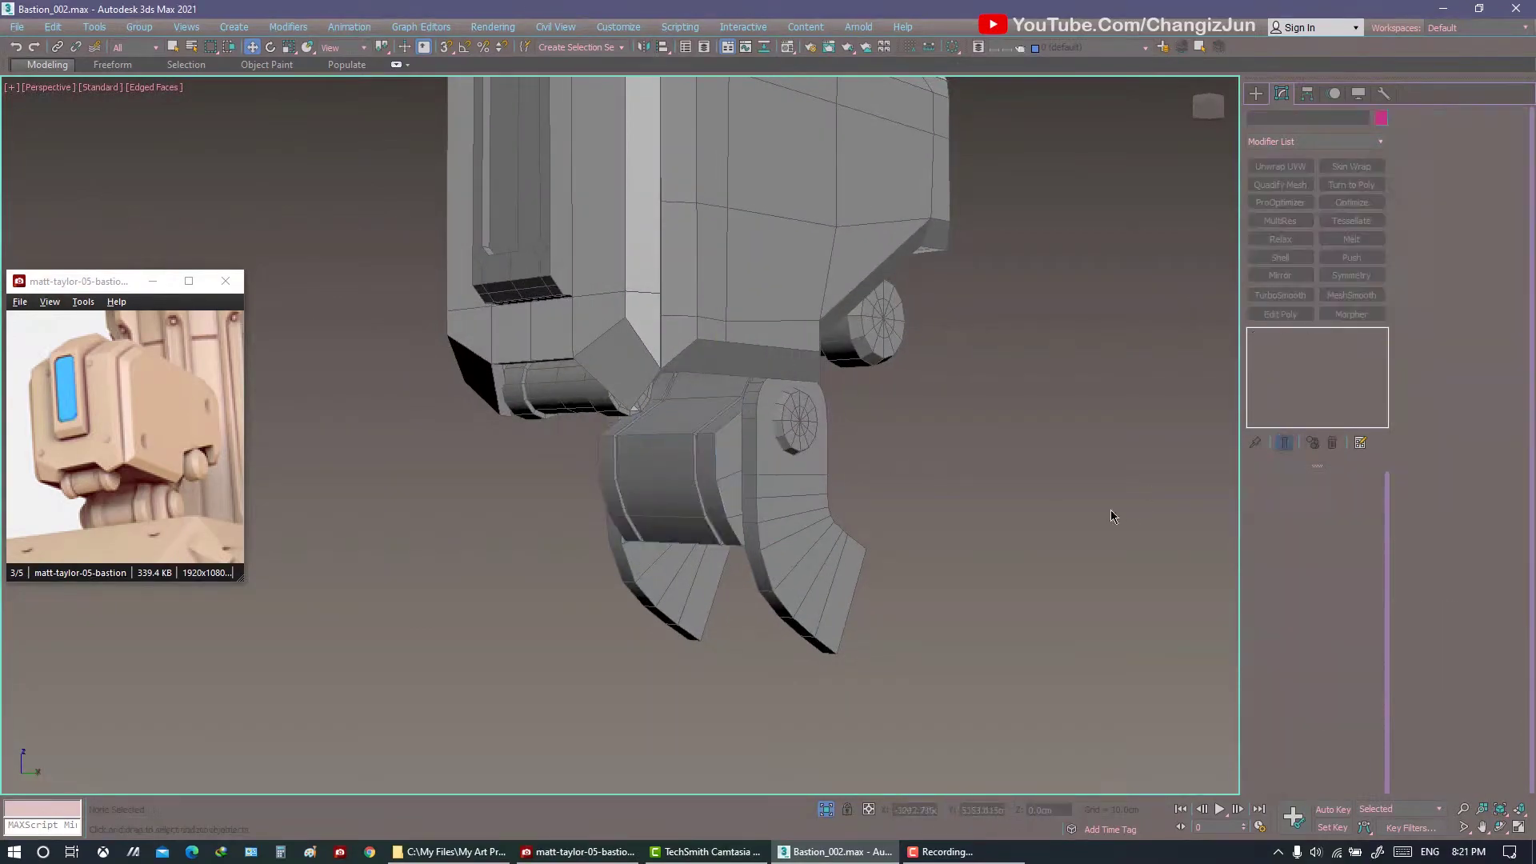
alt+middle_drag(1110, 510, 782, 469)
scroll(835, 755, down, 3)
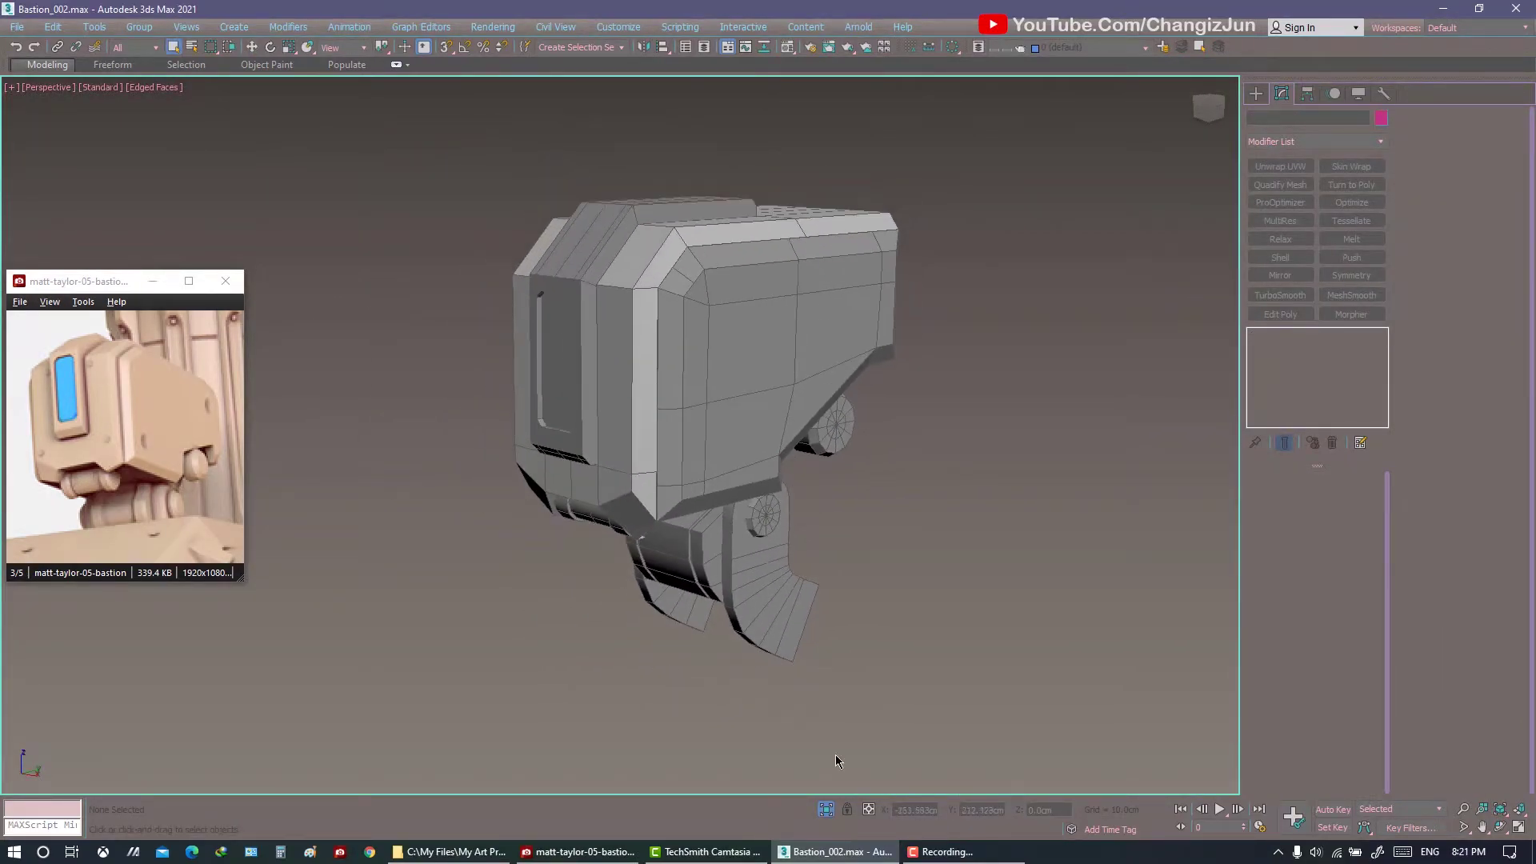
mouse_move(835, 755)
alt+middle_down()
mouse_move(667, 441)
mouse_move(842, 515)
mouse_move(720, 575)
alt+middle_up()
scroll(668, 442, down, 2)
scroll(842, 516, up, 2)
scroll(842, 517, up, 2)
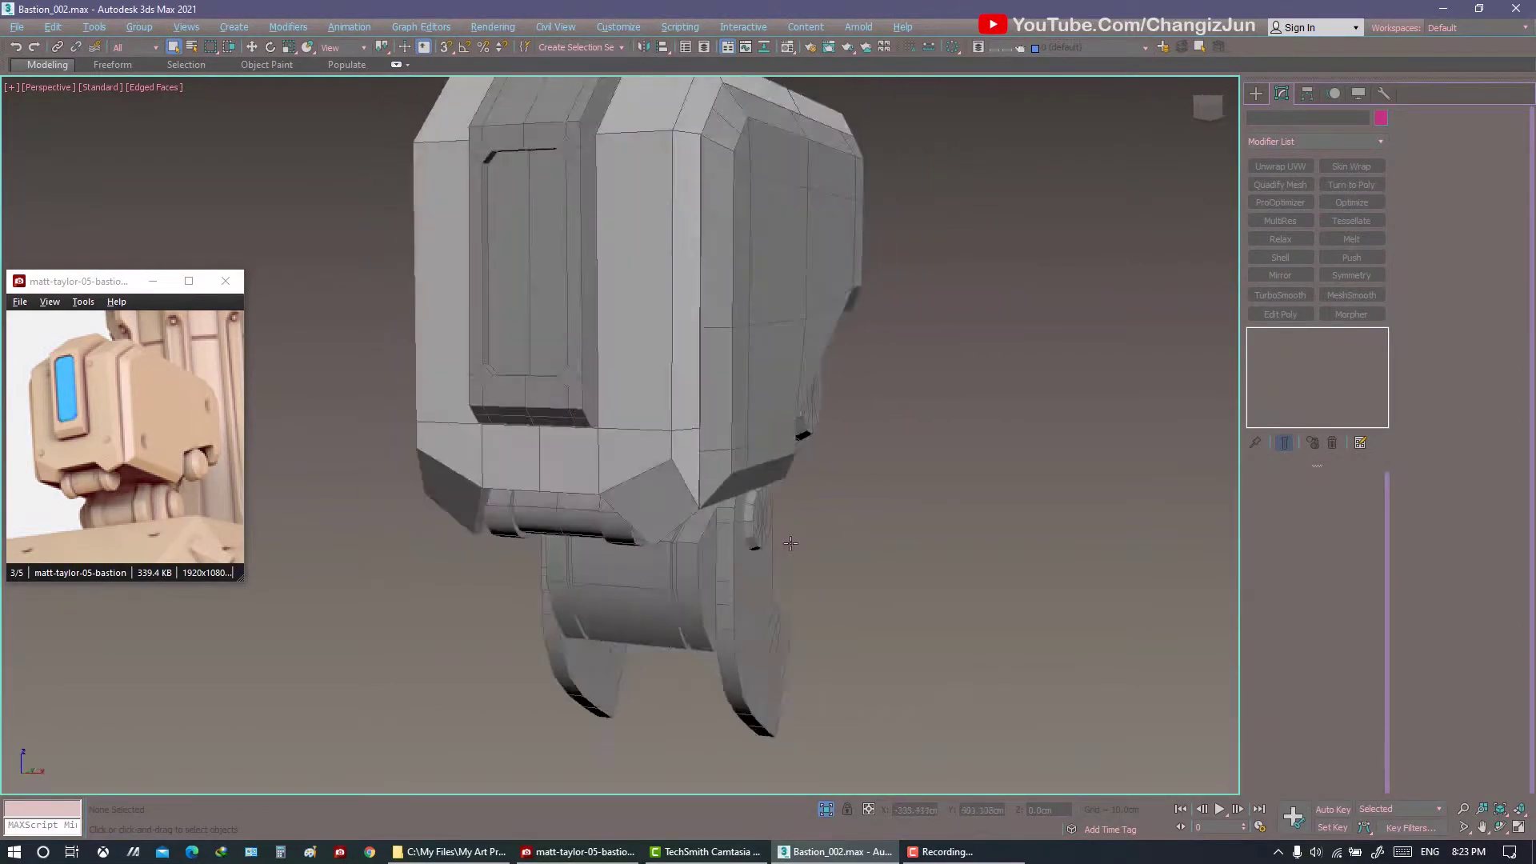
click(720, 608)
Select polygons across the curved support plate Box017.
key(4)
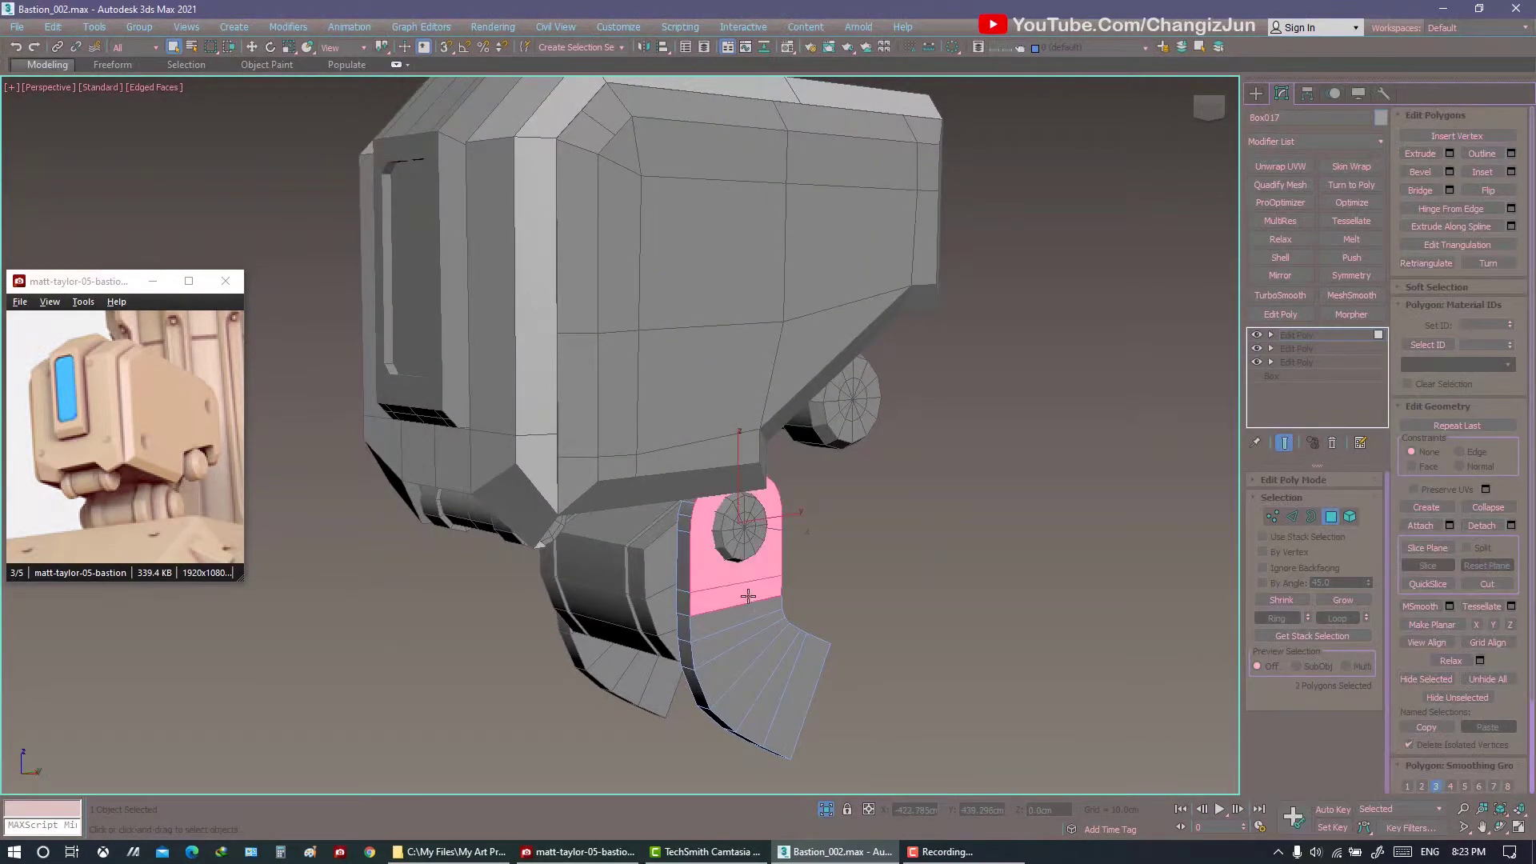
alt+middle_drag(923, 612, 740, 652)
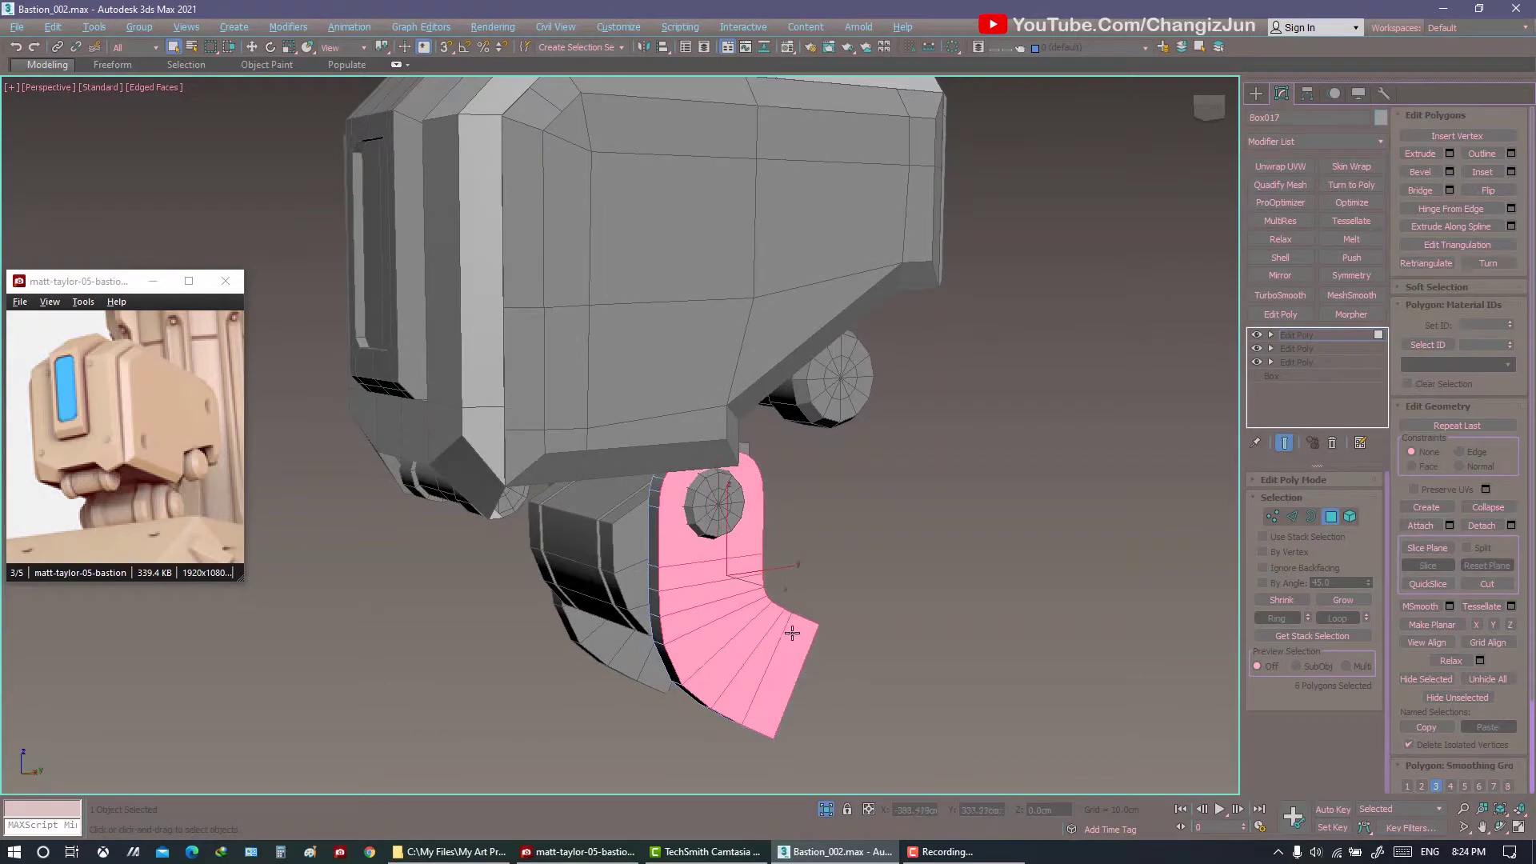
scroll(714, 597, up, 2)
scroll(731, 594, up, 1)
right_click(730, 594)
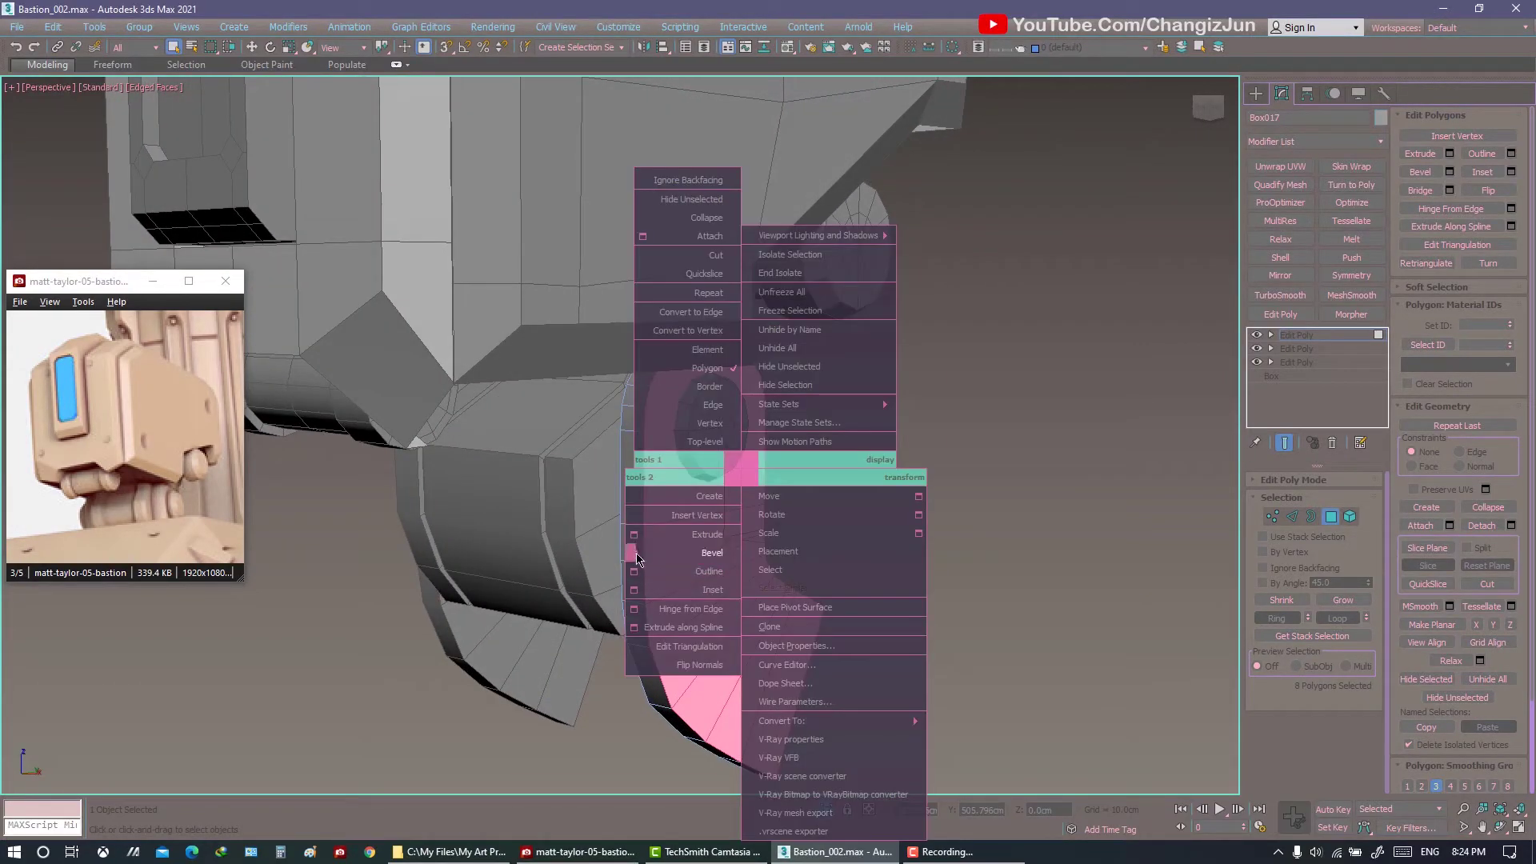
Select the plate's outline edge loop and verify it in wireframe.
double_click(641, 479)
scroll(642, 472, up, 1)
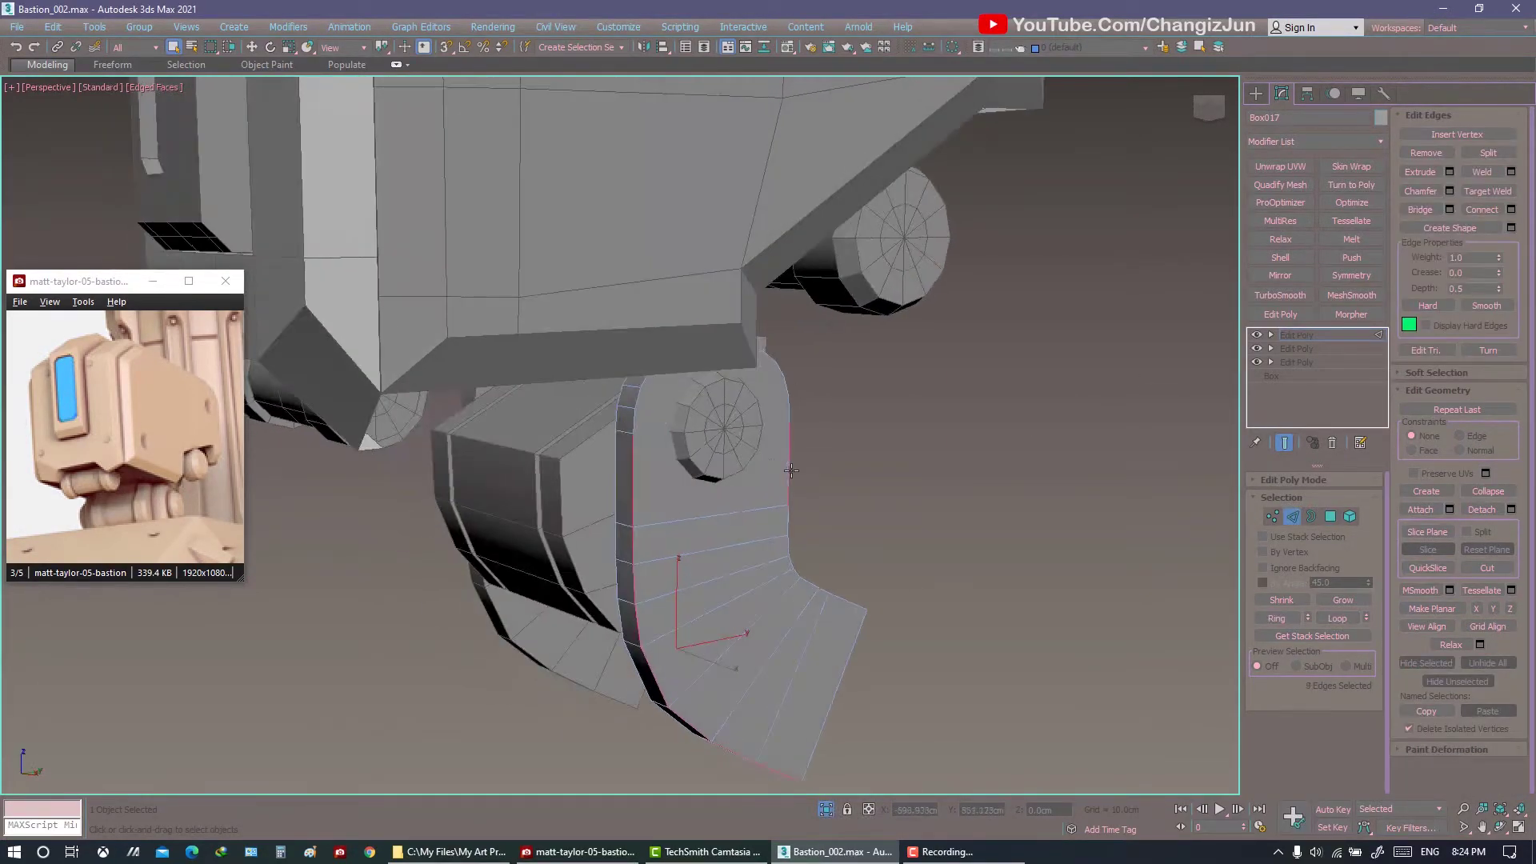
scroll(648, 448, up, 2)
scroll(639, 415, up, 2)
scroll(623, 360, up, 2)
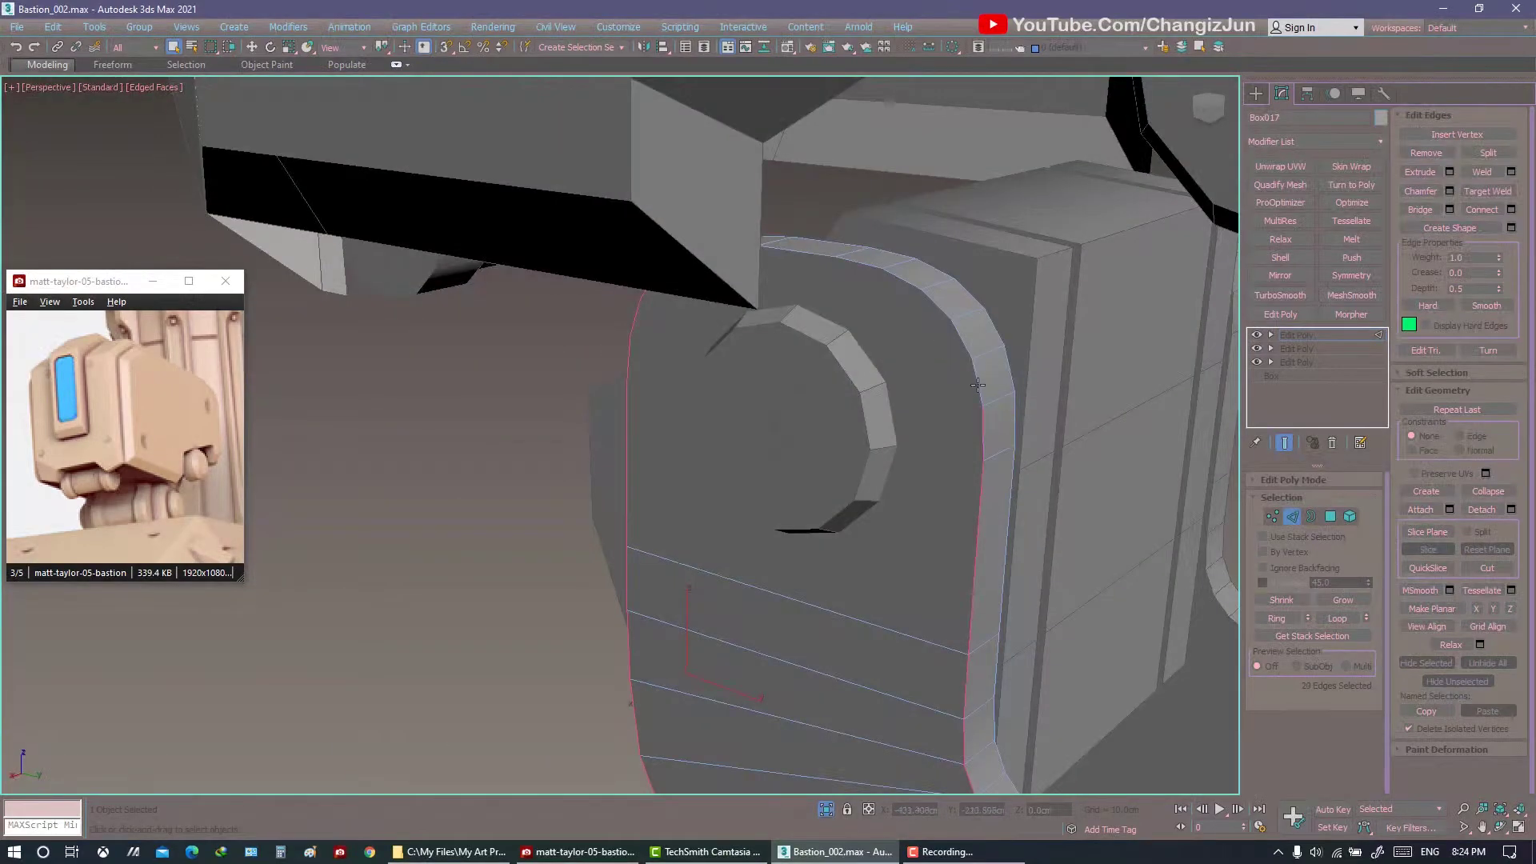
key(F3)
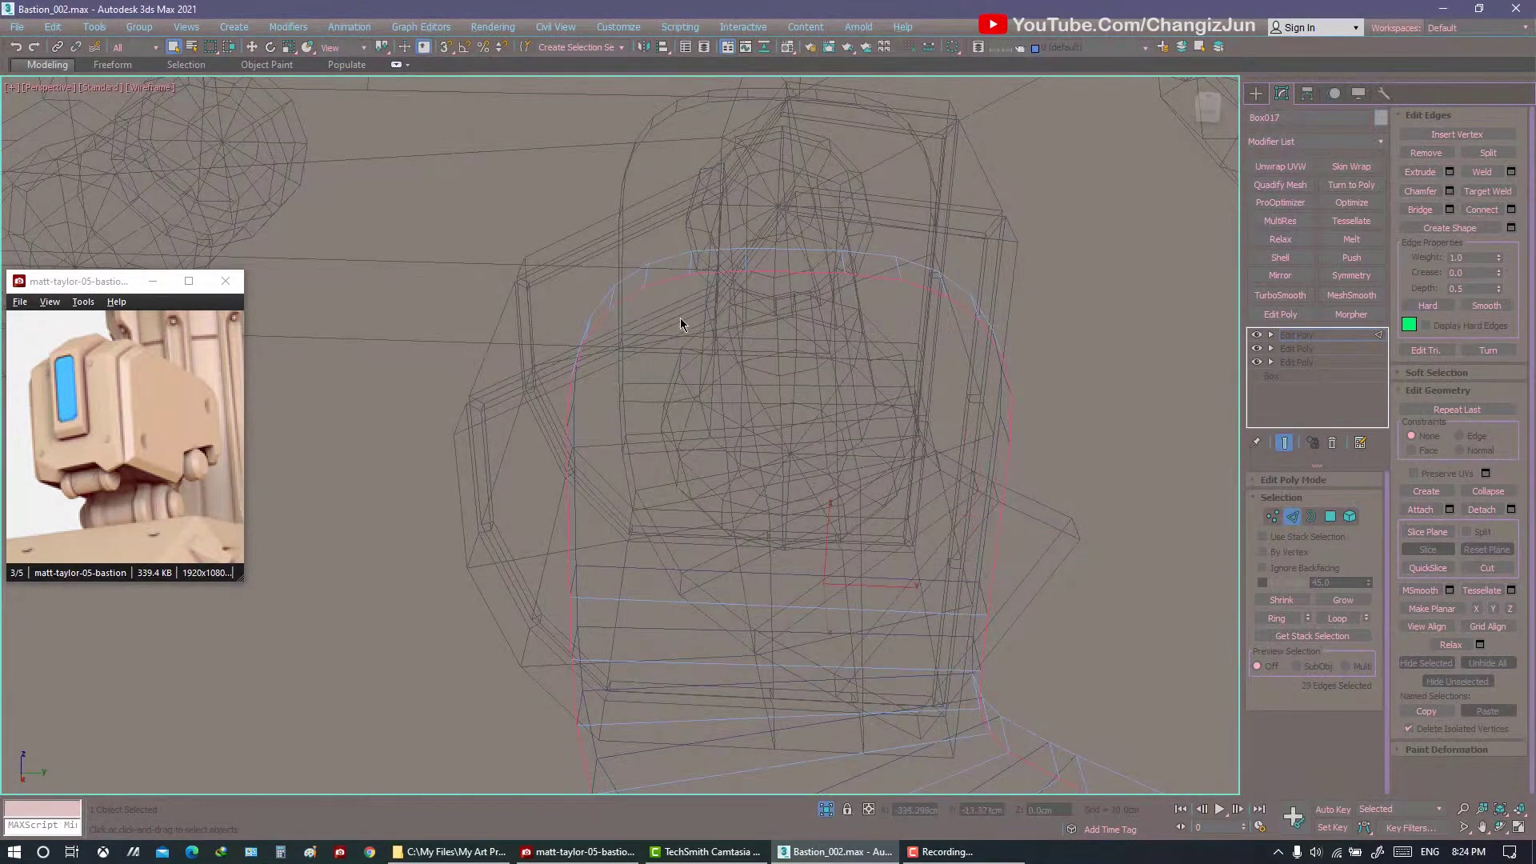
alt+middle_drag(680, 323, 774, 352)
key(F3)
alt+middle_drag(759, 422, 788, 429)
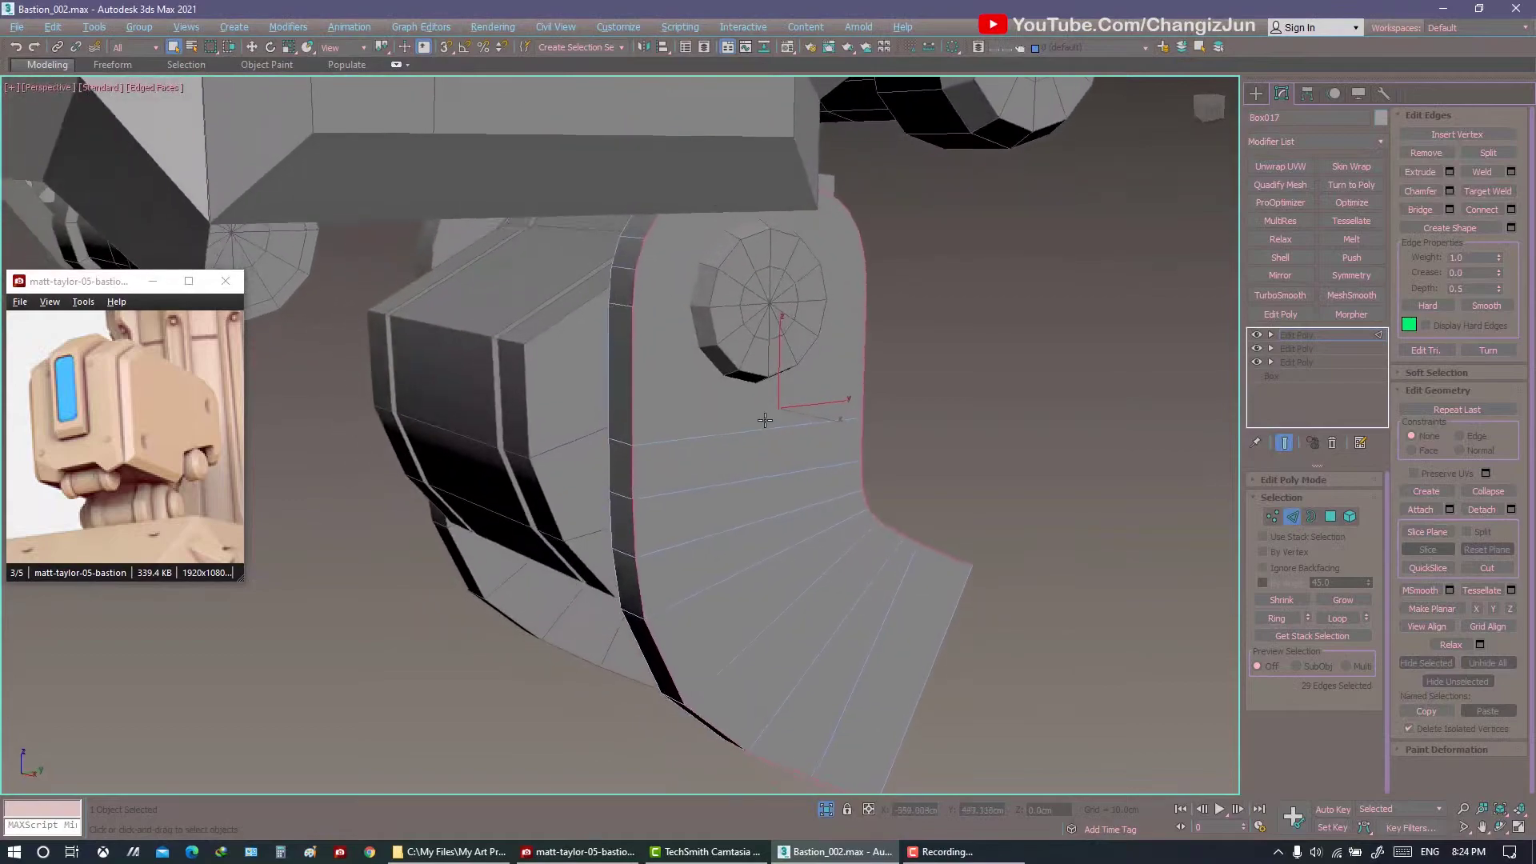
Chamfer the outline edges by 0.429 cm.
right_click(788, 428)
click(676, 570)
alt+middle_drag(913, 390, 943, 384)
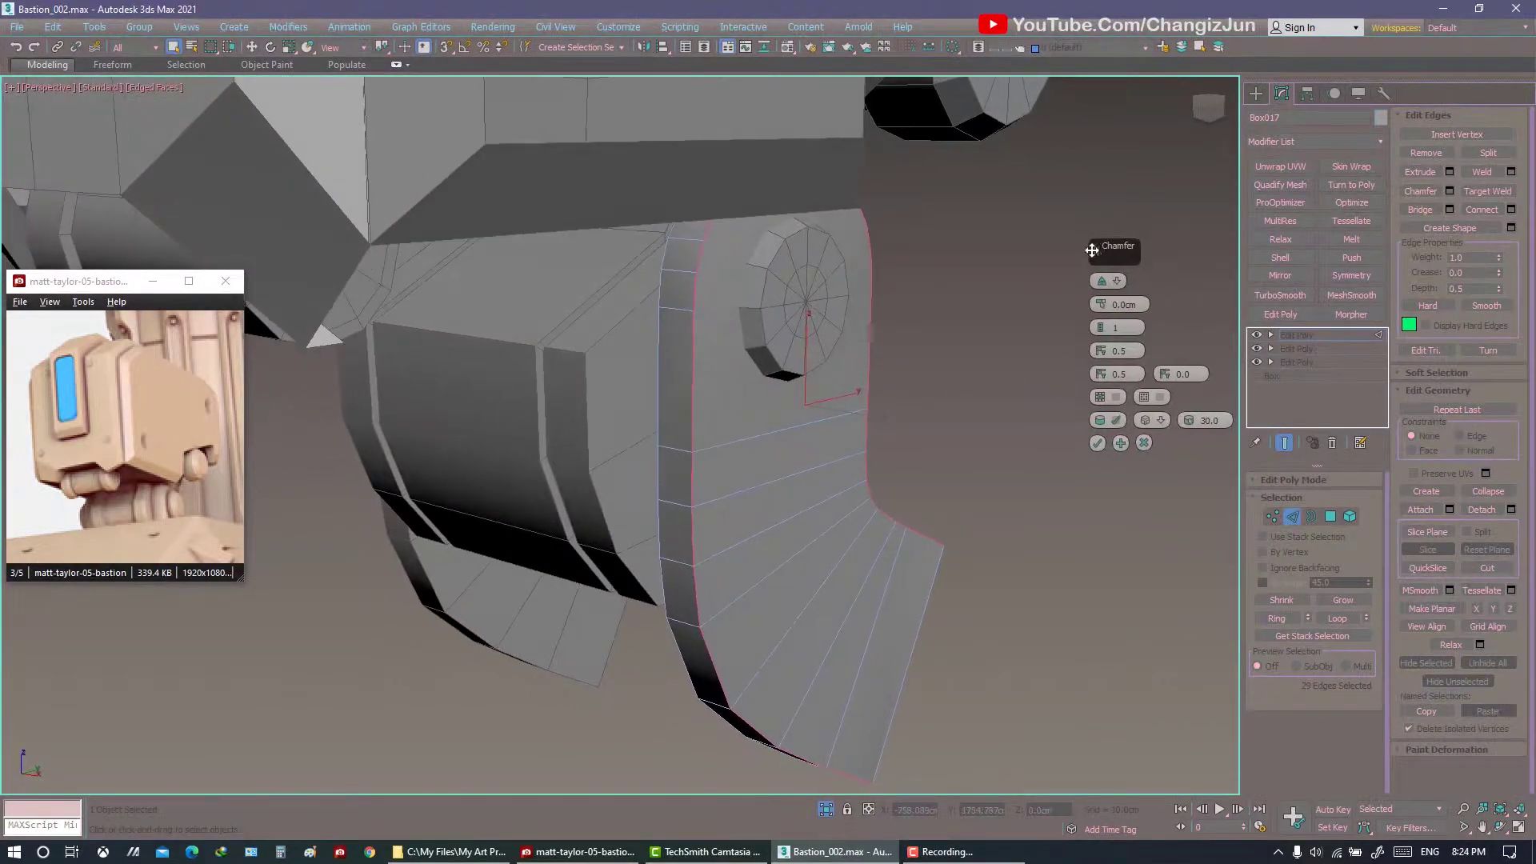
drag(1087, 314, 1084, 304)
mouse_move(1084, 303)
alt+middle_down()
mouse_move(991, 419)
mouse_move(754, 404)
mouse_move(920, 400)
alt+middle_up()
Paste the plate's Edit Poly modifier onto the neighbouring block Box016, then deselect.
right_click(1297, 334)
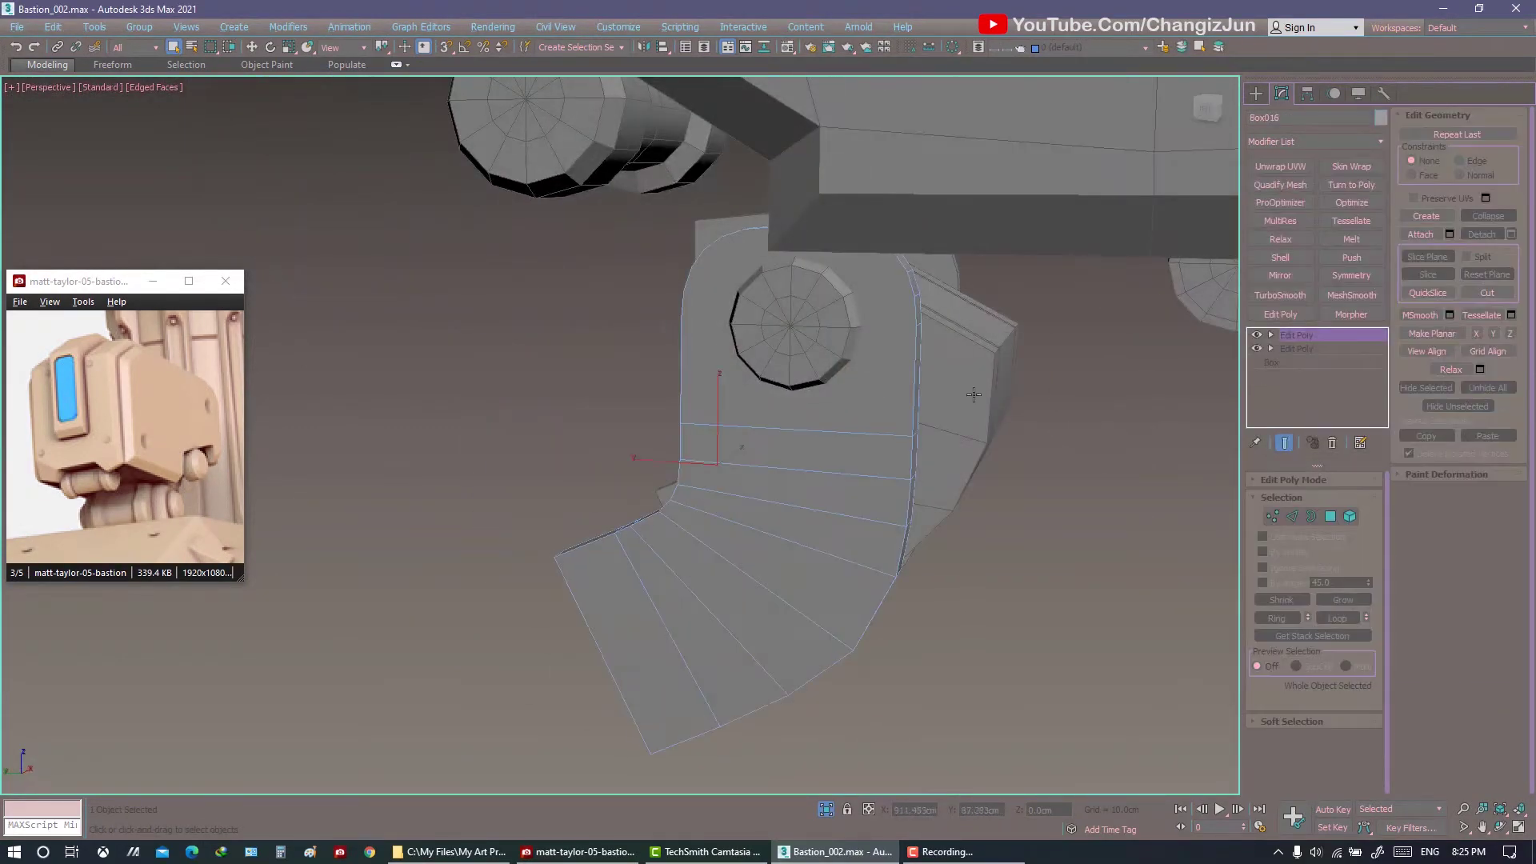
alt+middle_drag(800, 399, 920, 384)
right_click(1317, 335)
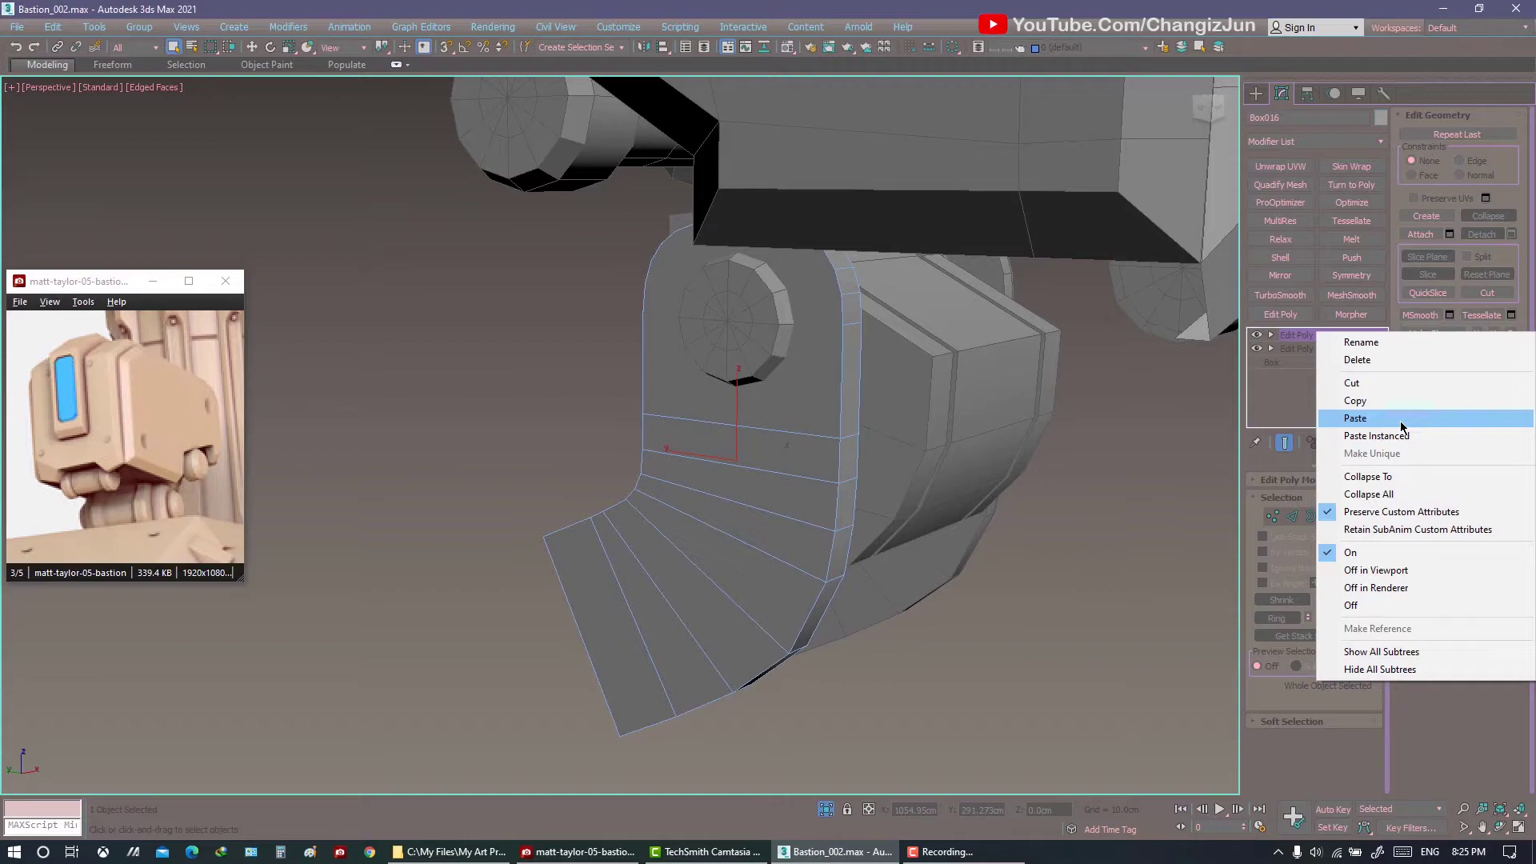
click(1040, 640)
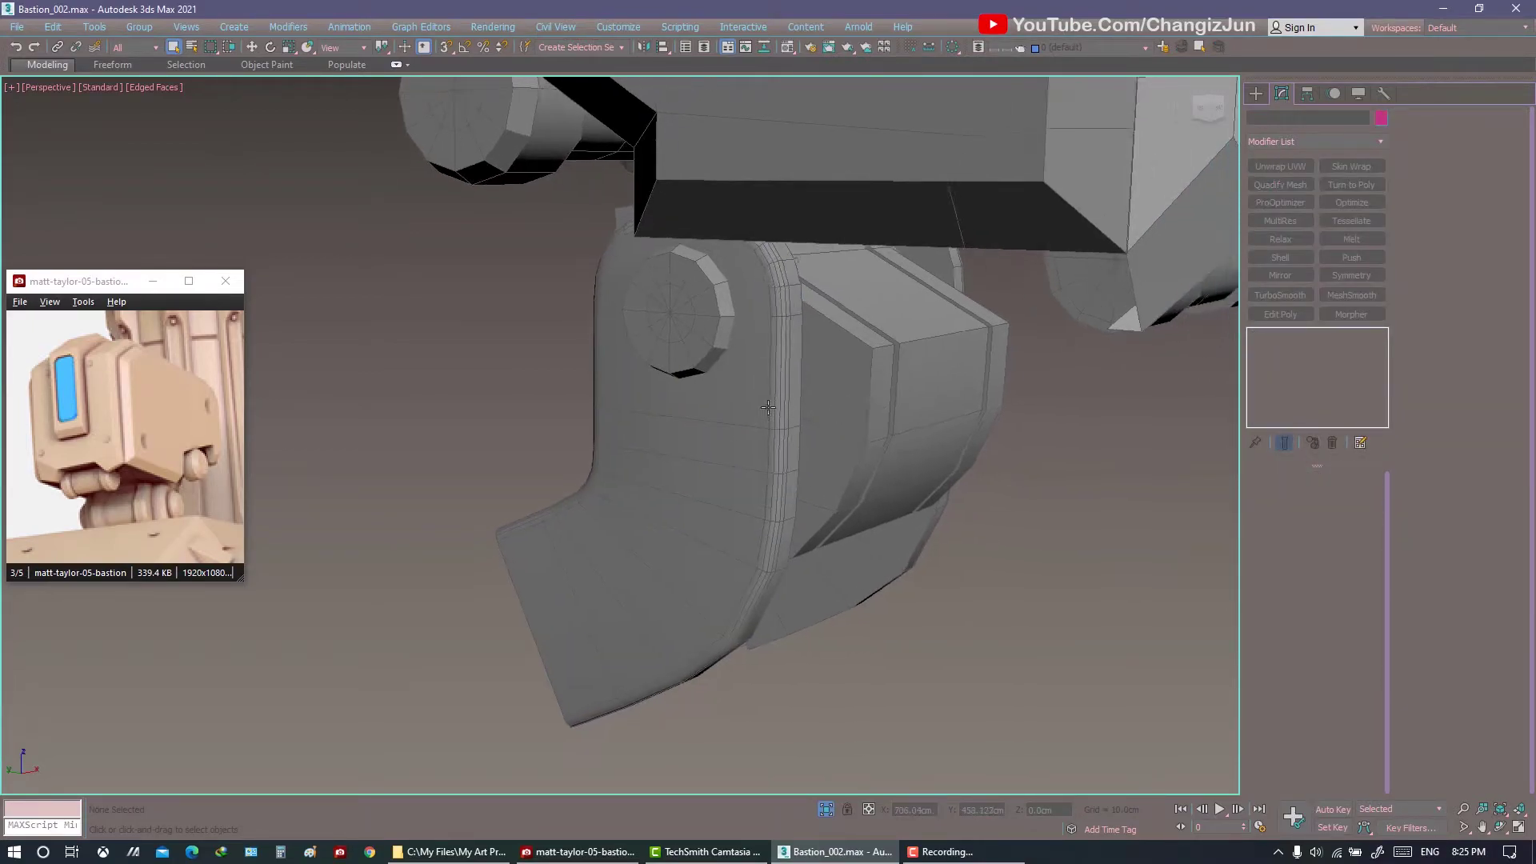
Inspect the head in all four viewports, framed, then return to the single Perspective view.
alt+middle_drag(880, 480, 776, 430)
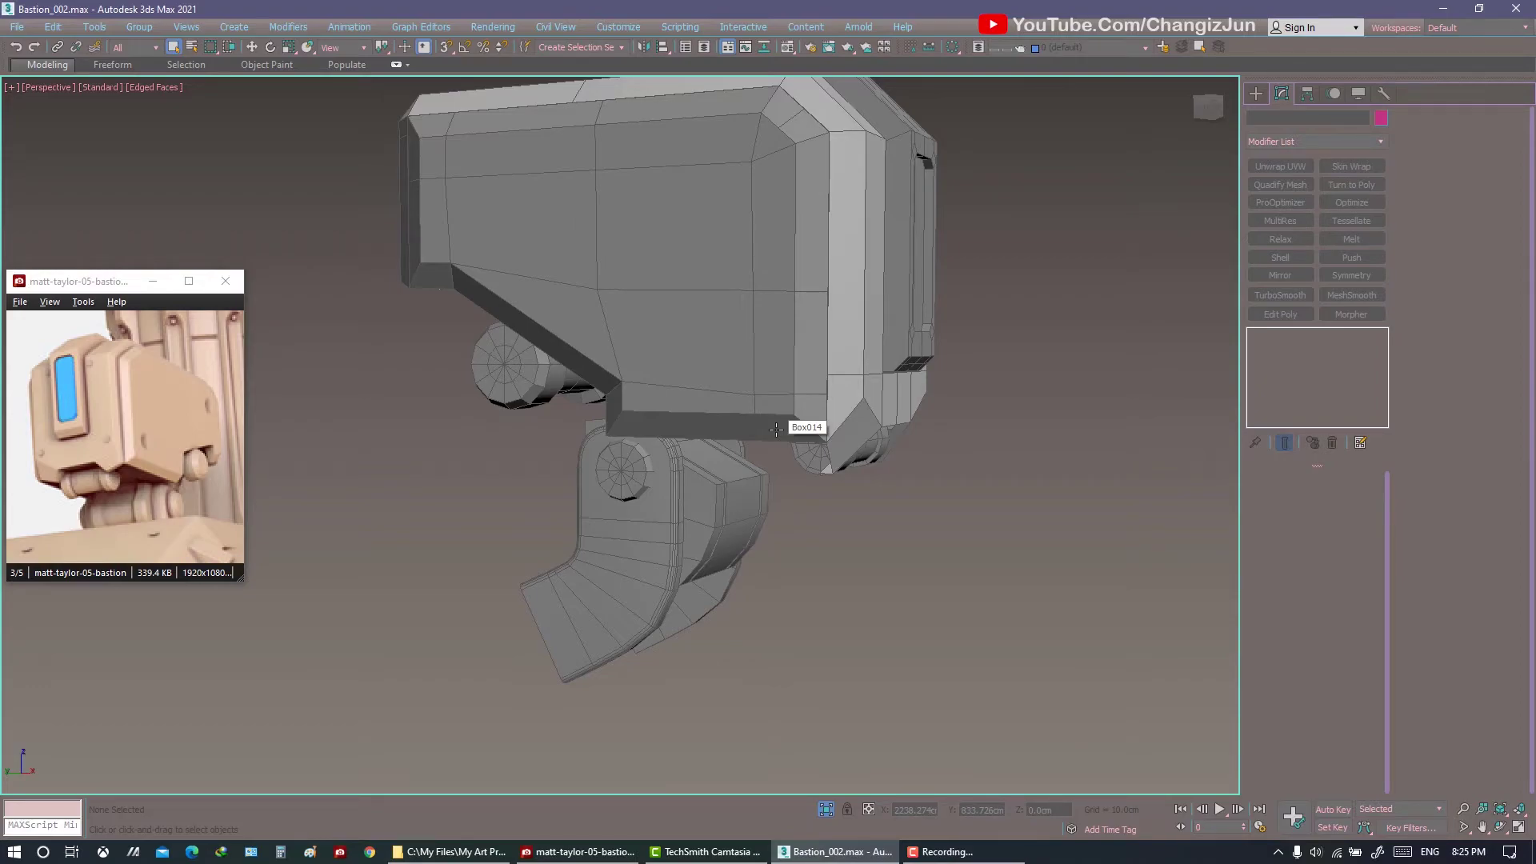
alt+middle_drag(924, 420, 720, 408)
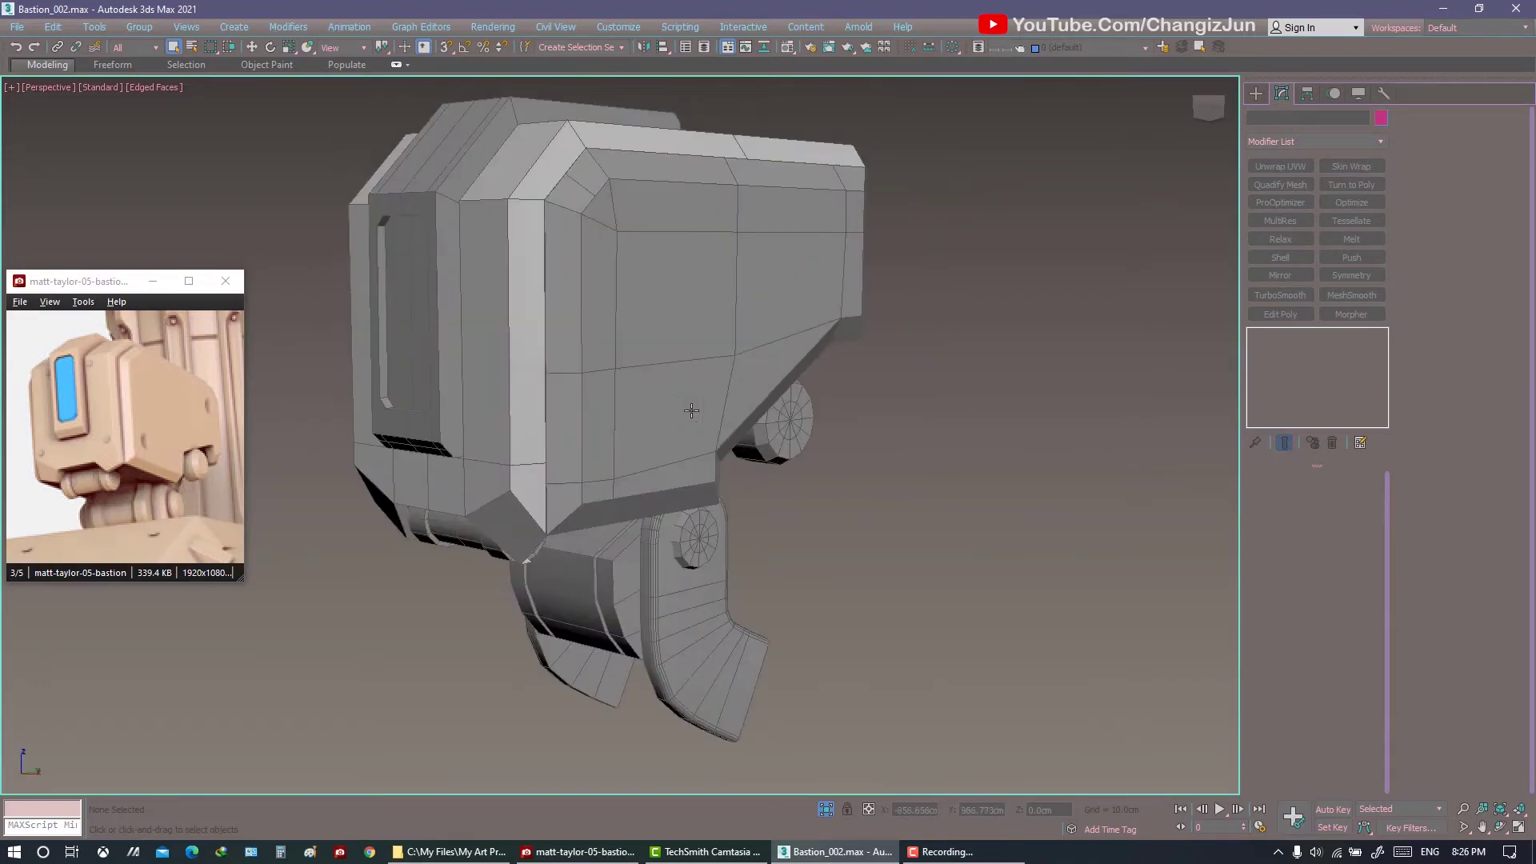
key(alt+w)
key(ctrl+shift+z)
key(alt+w)
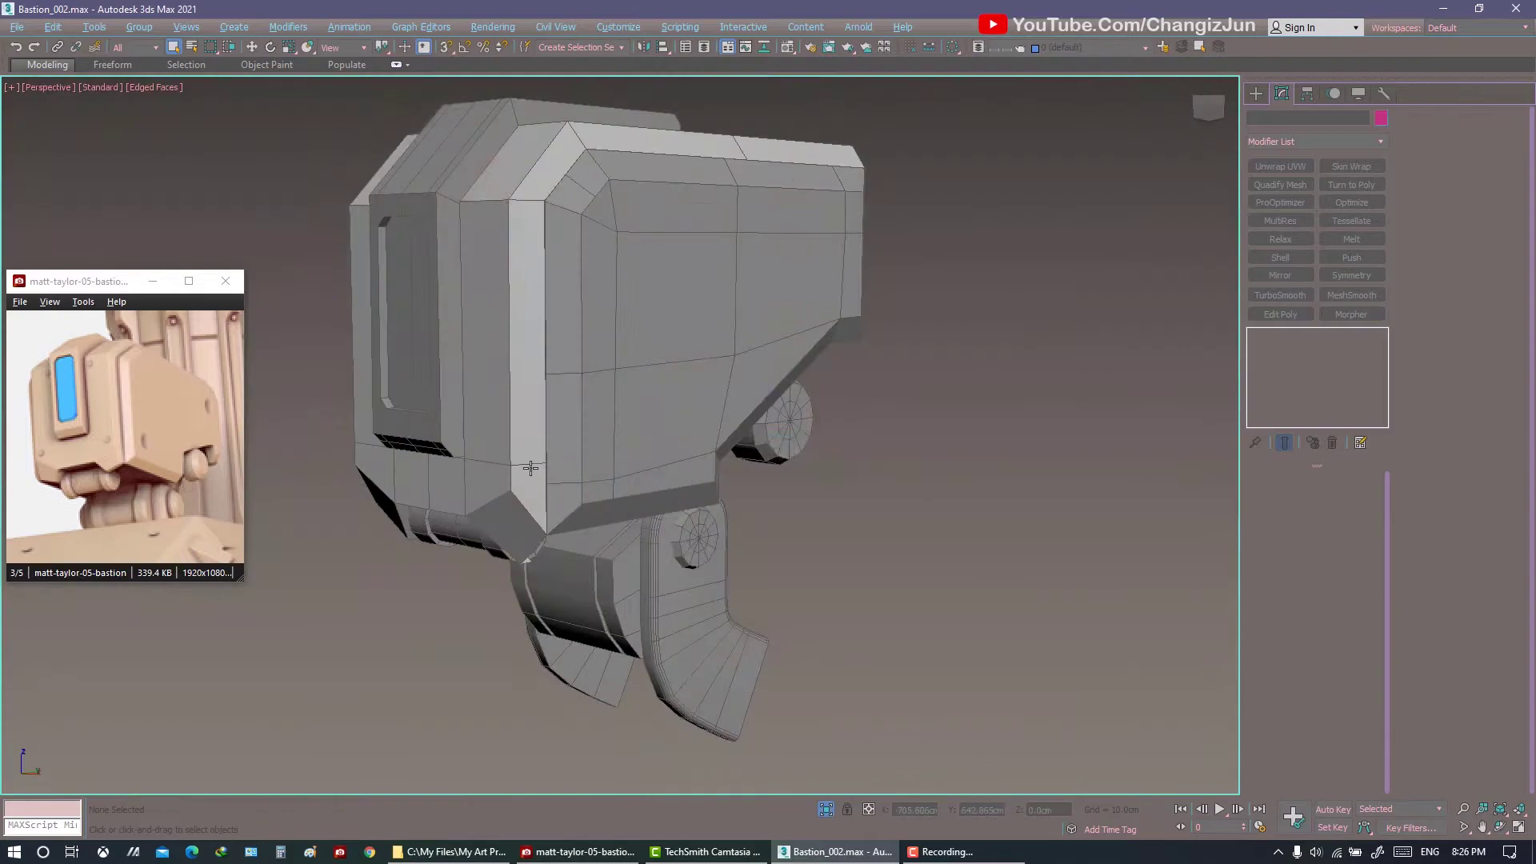
Save the scene as Bastion_001.max.
key(ctrl+shift+s)
click(132, 157)
key(Return)
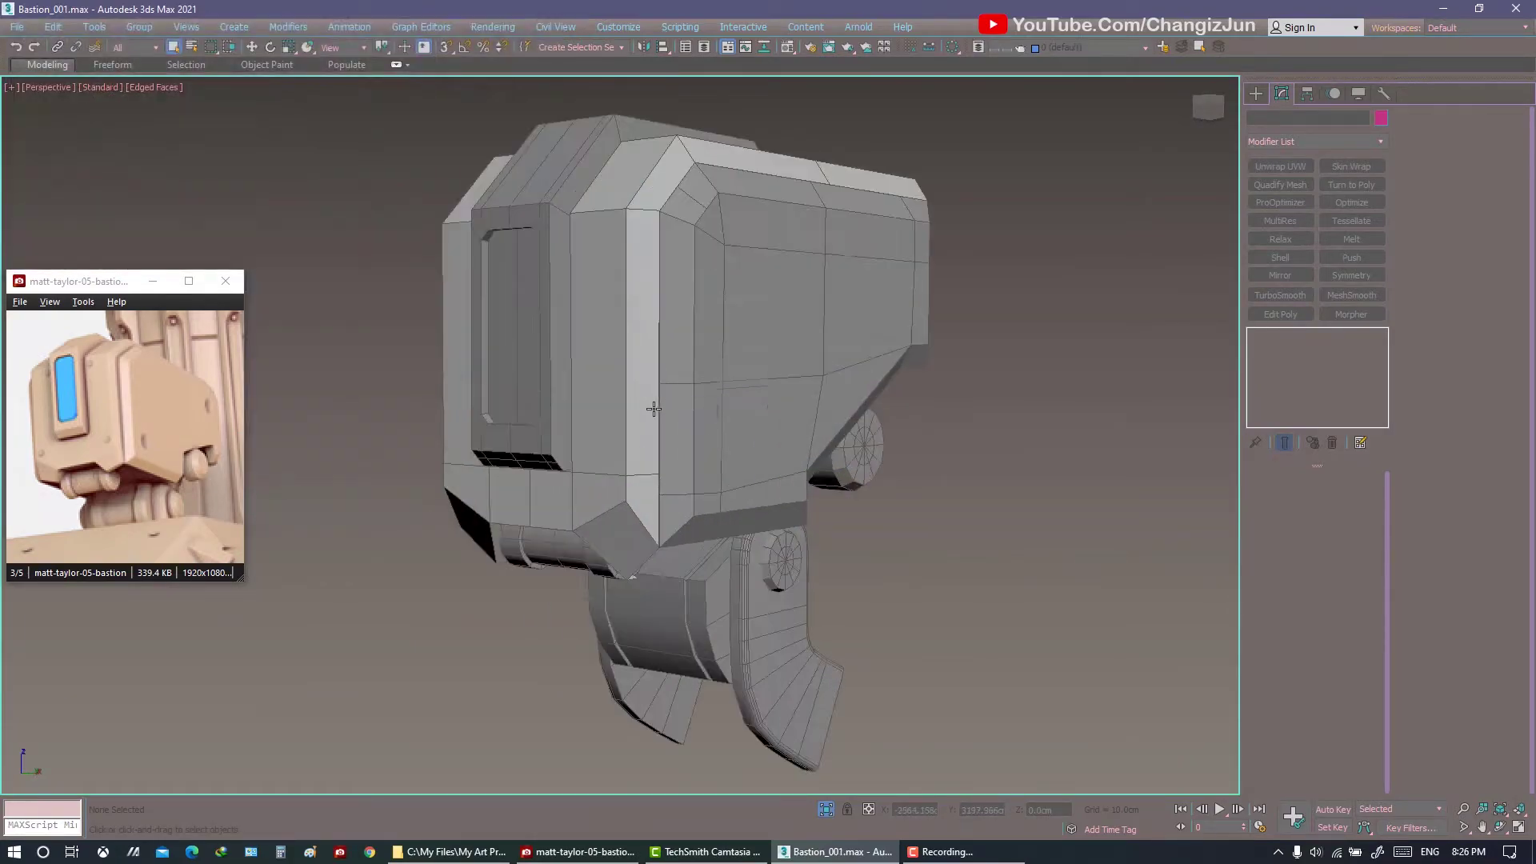
Compare the head with a zoomed Bastion reference image.
alt+middle_drag(675, 408, 946, 512)
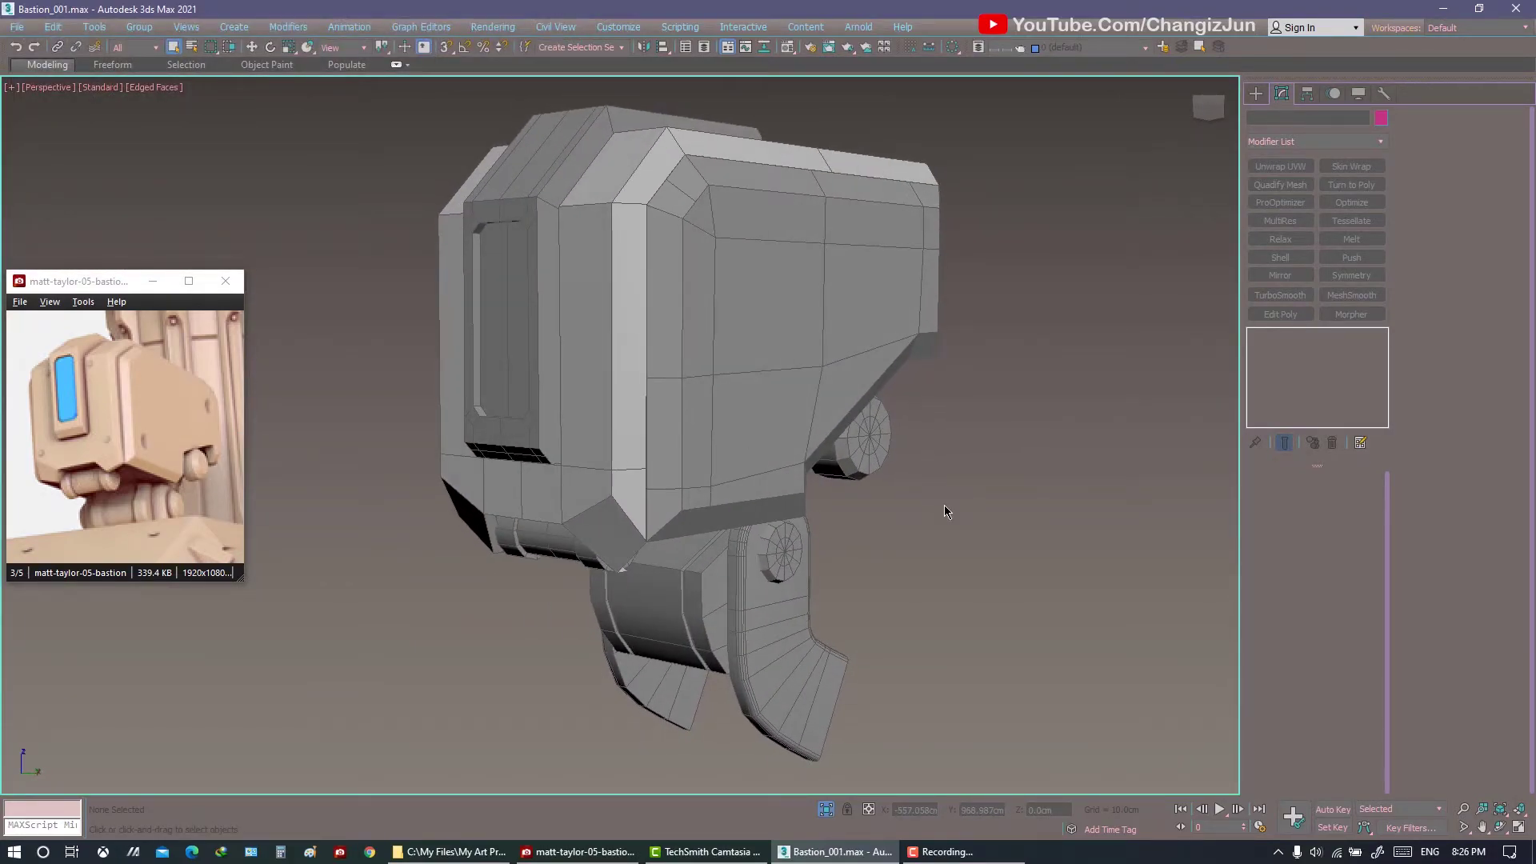
click(195, 466)
scroll(196, 466, up, 3)
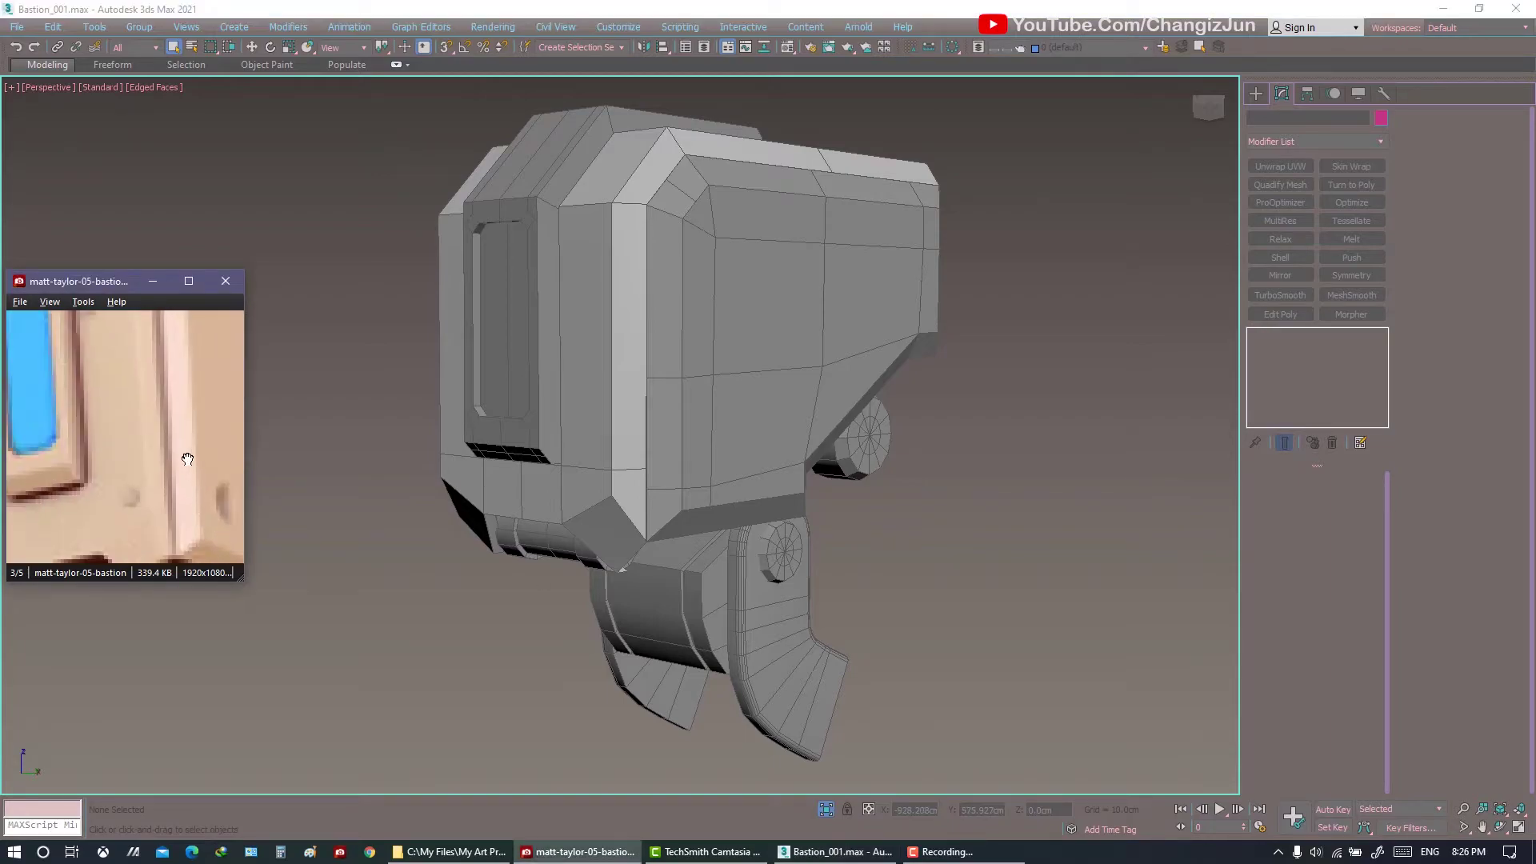
scroll(195, 466, down, 2)
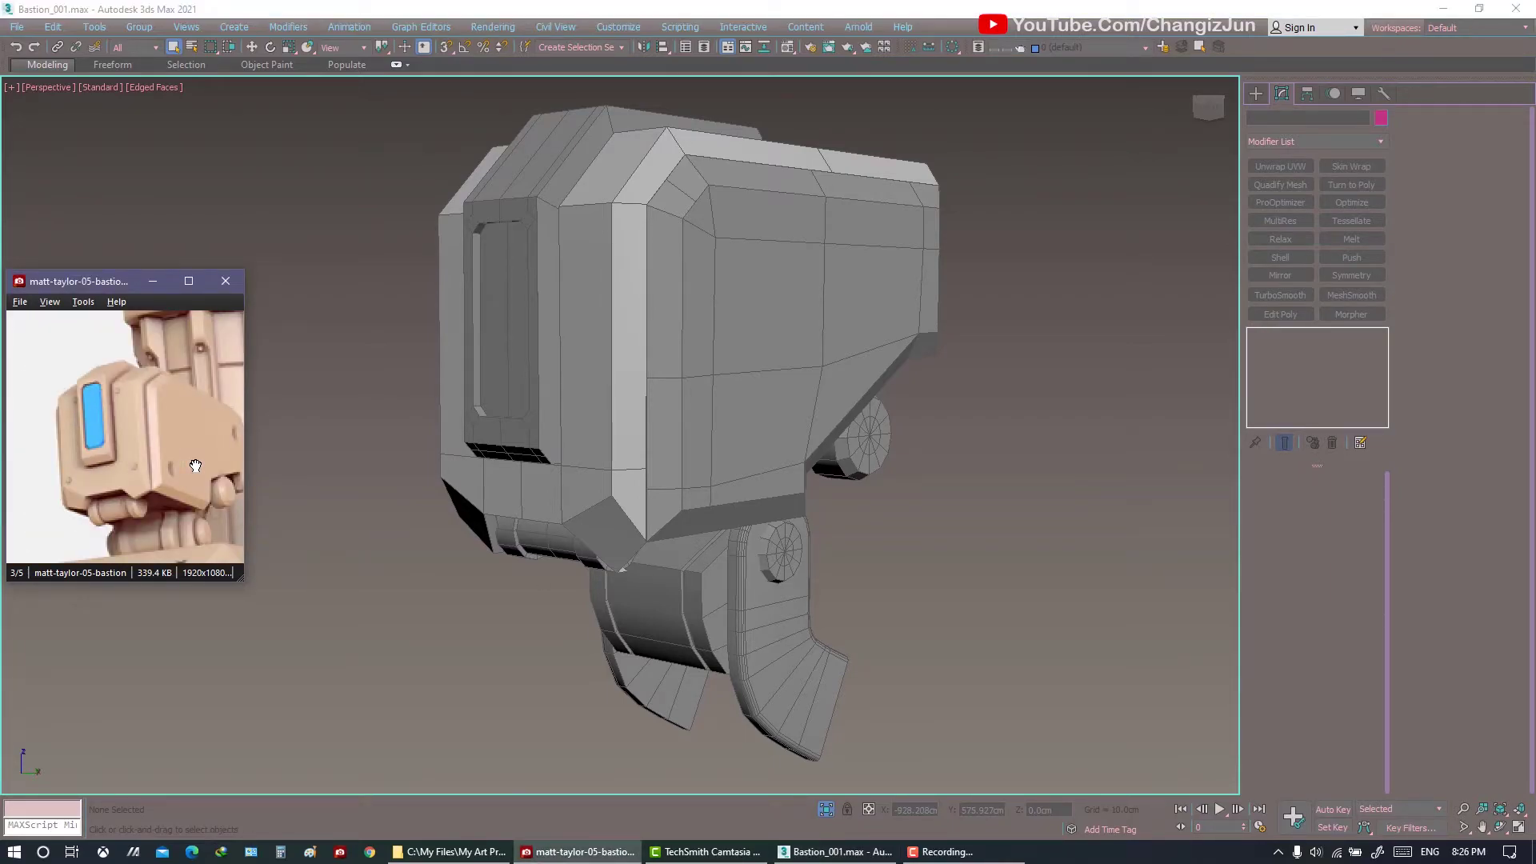
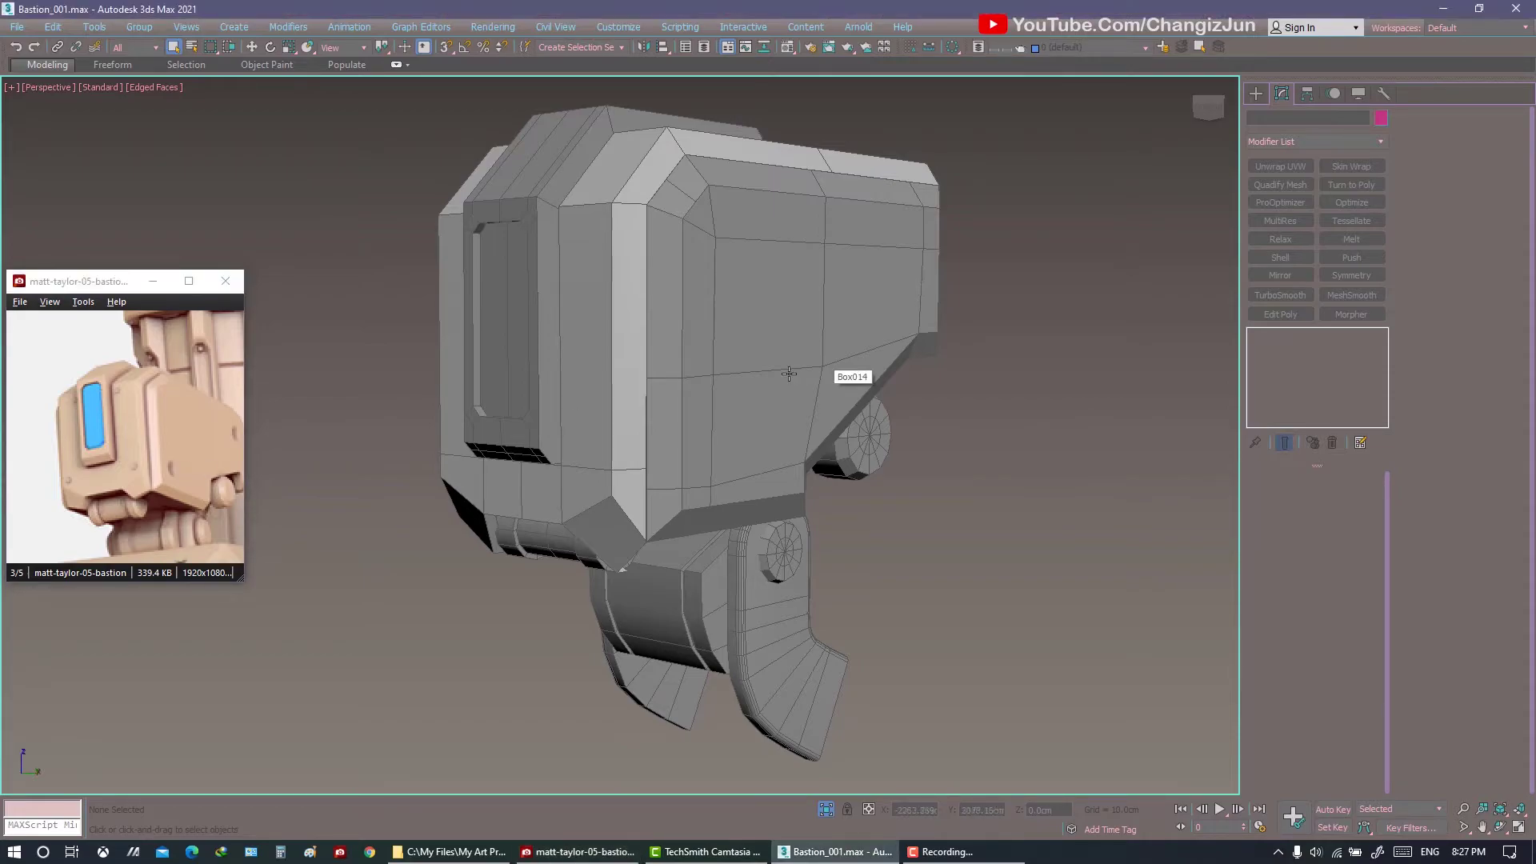
Select the head's side panel (Box014) and isolate the two panel pieces with Alt+Q.
mouse_move(850, 371)
alt+middle_down()
mouse_move(709, 370)
mouse_move(912, 350)
mouse_move(982, 384)
alt+middle_up()
click(911, 351)
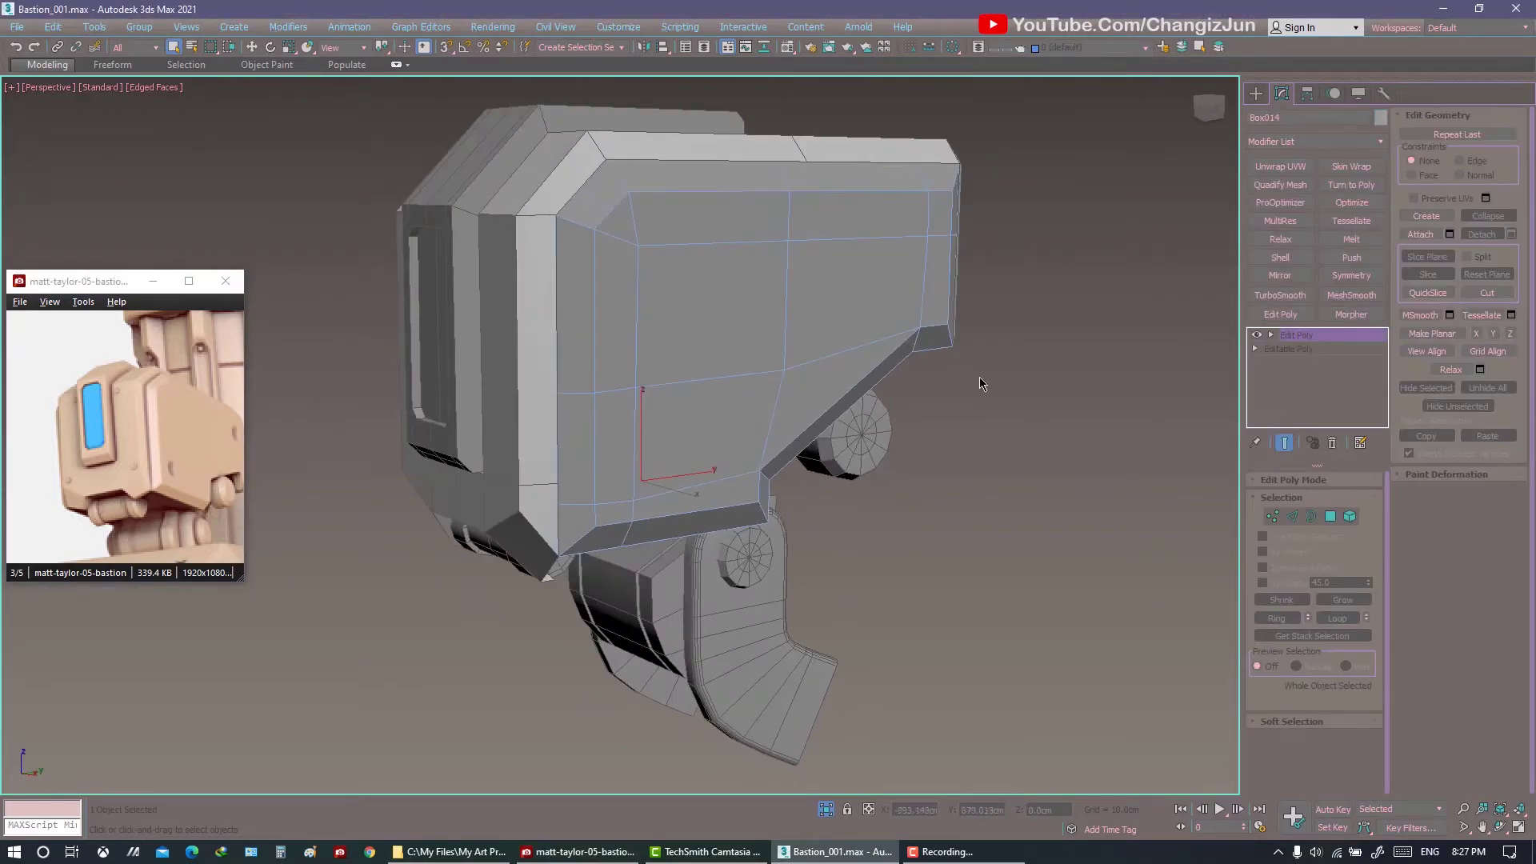
click(1169, 346)
scroll(765, 453, down, 3)
scroll(765, 453, down, 3)
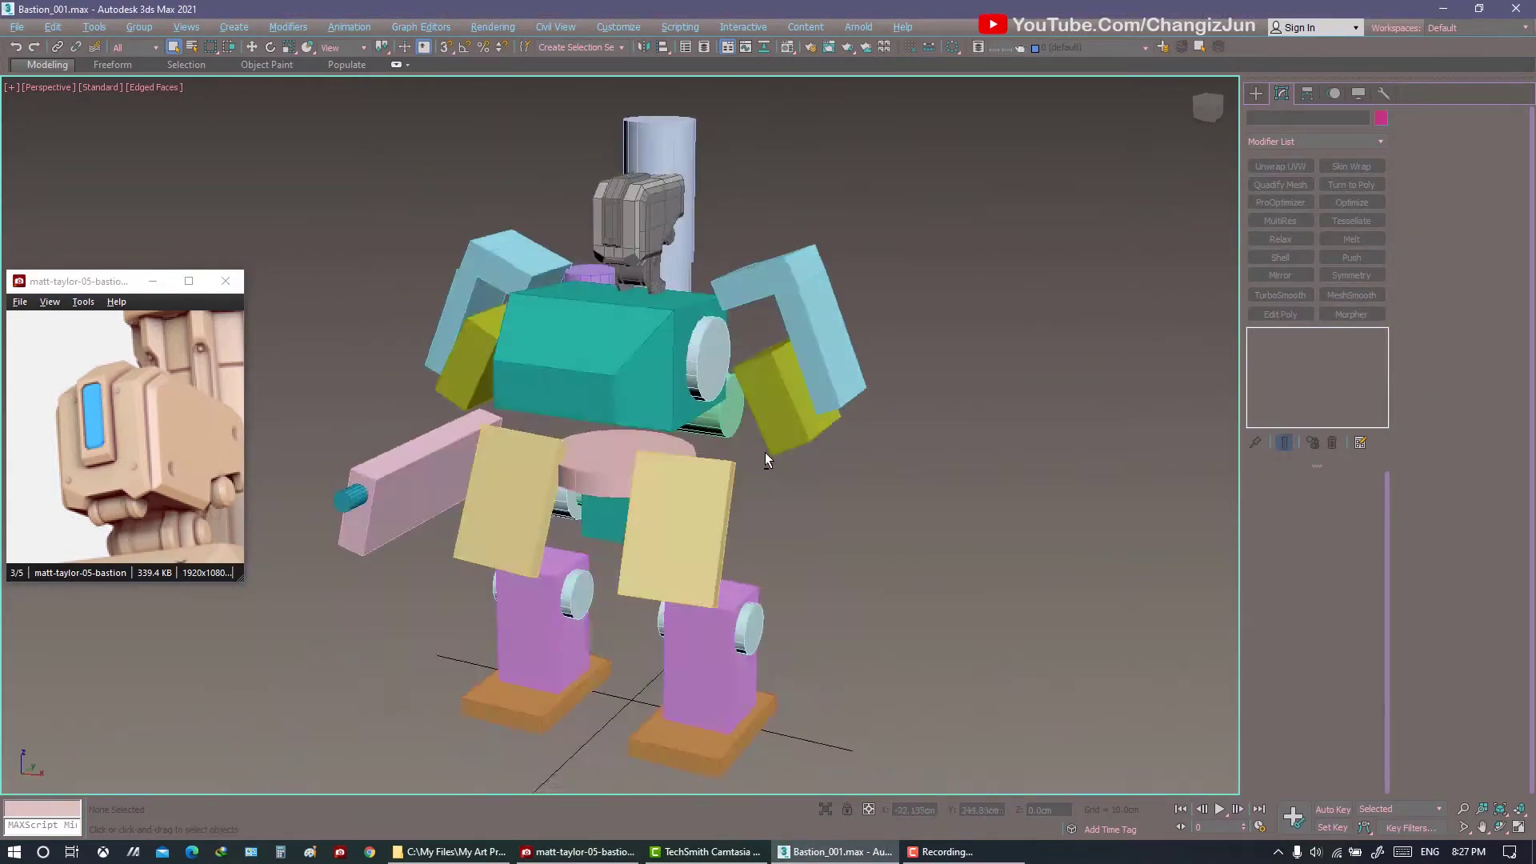
scroll(840, 451, down, 3)
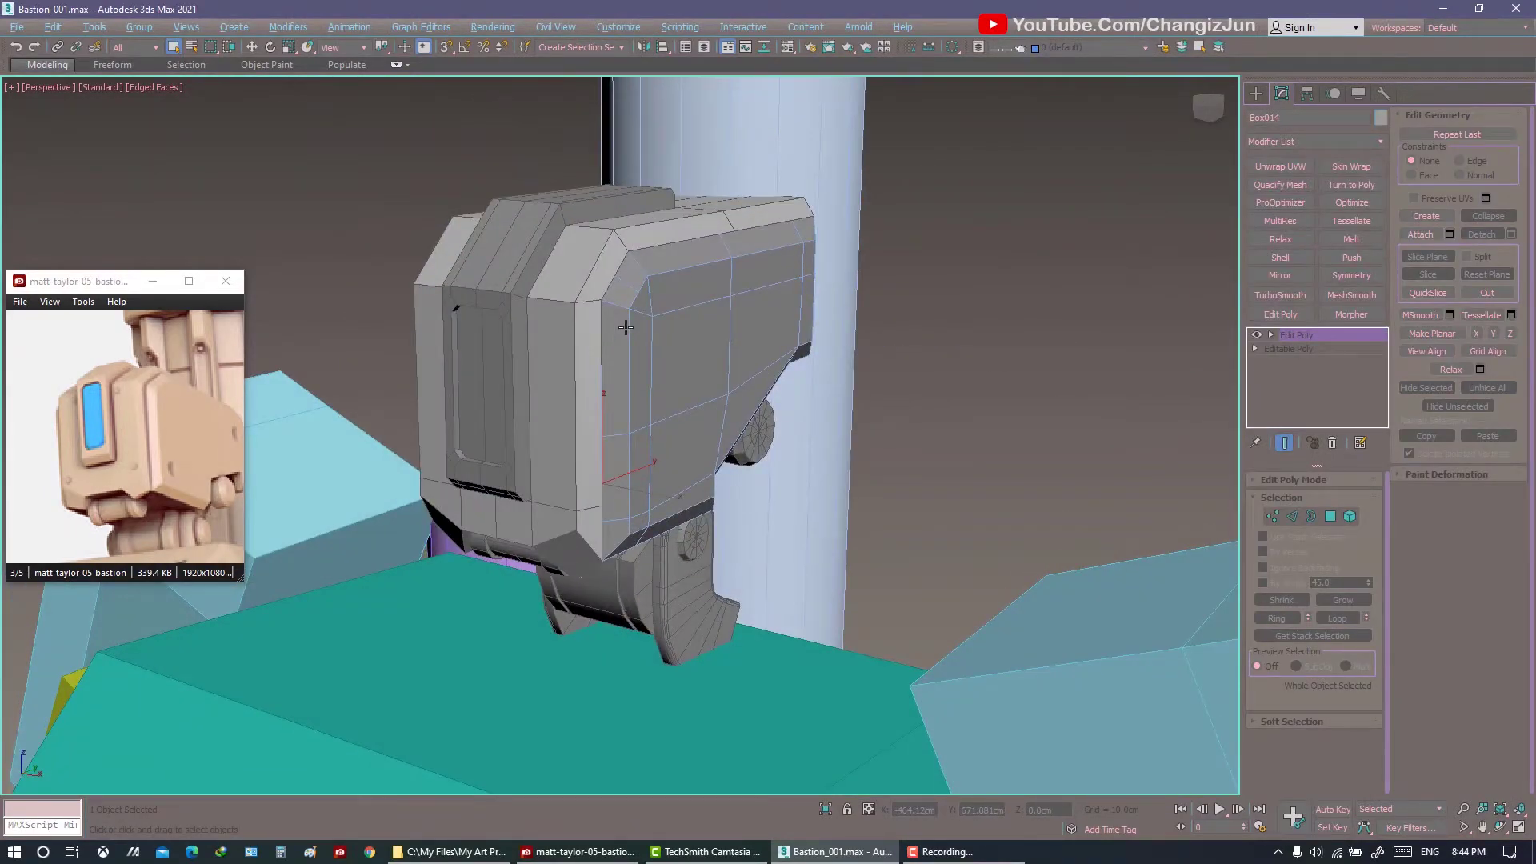
key(alt+q)
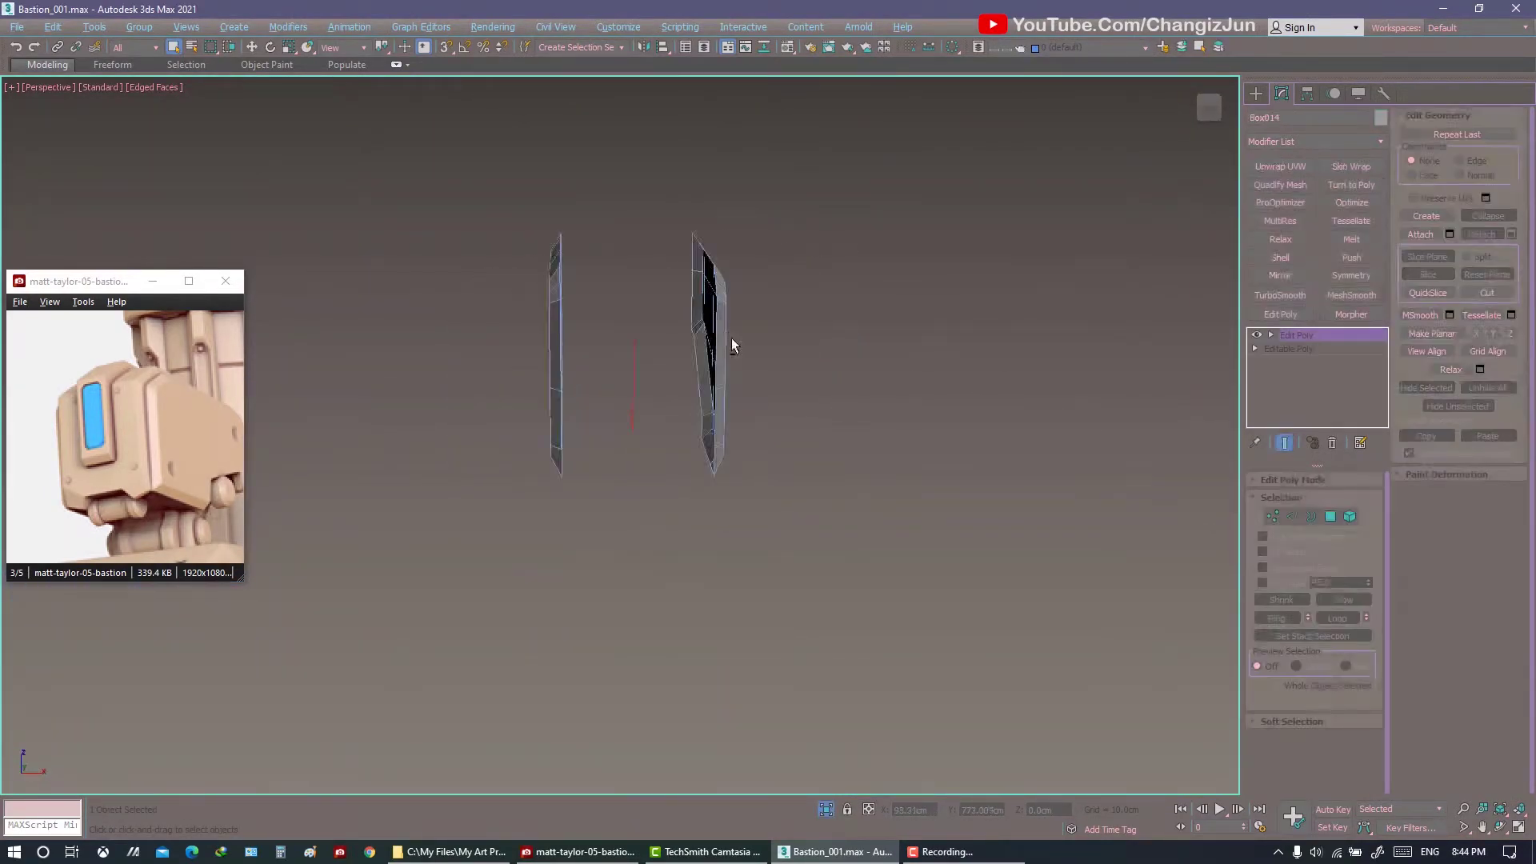
mouse_move(729, 342)
alt+middle_down()
mouse_move(735, 496)
mouse_move(823, 436)
alt+middle_up()
Hide the front panel element, exit sub-object mode, and save the scene as Bastion_002.max.
key(5)
key(alt+h)
key(1)
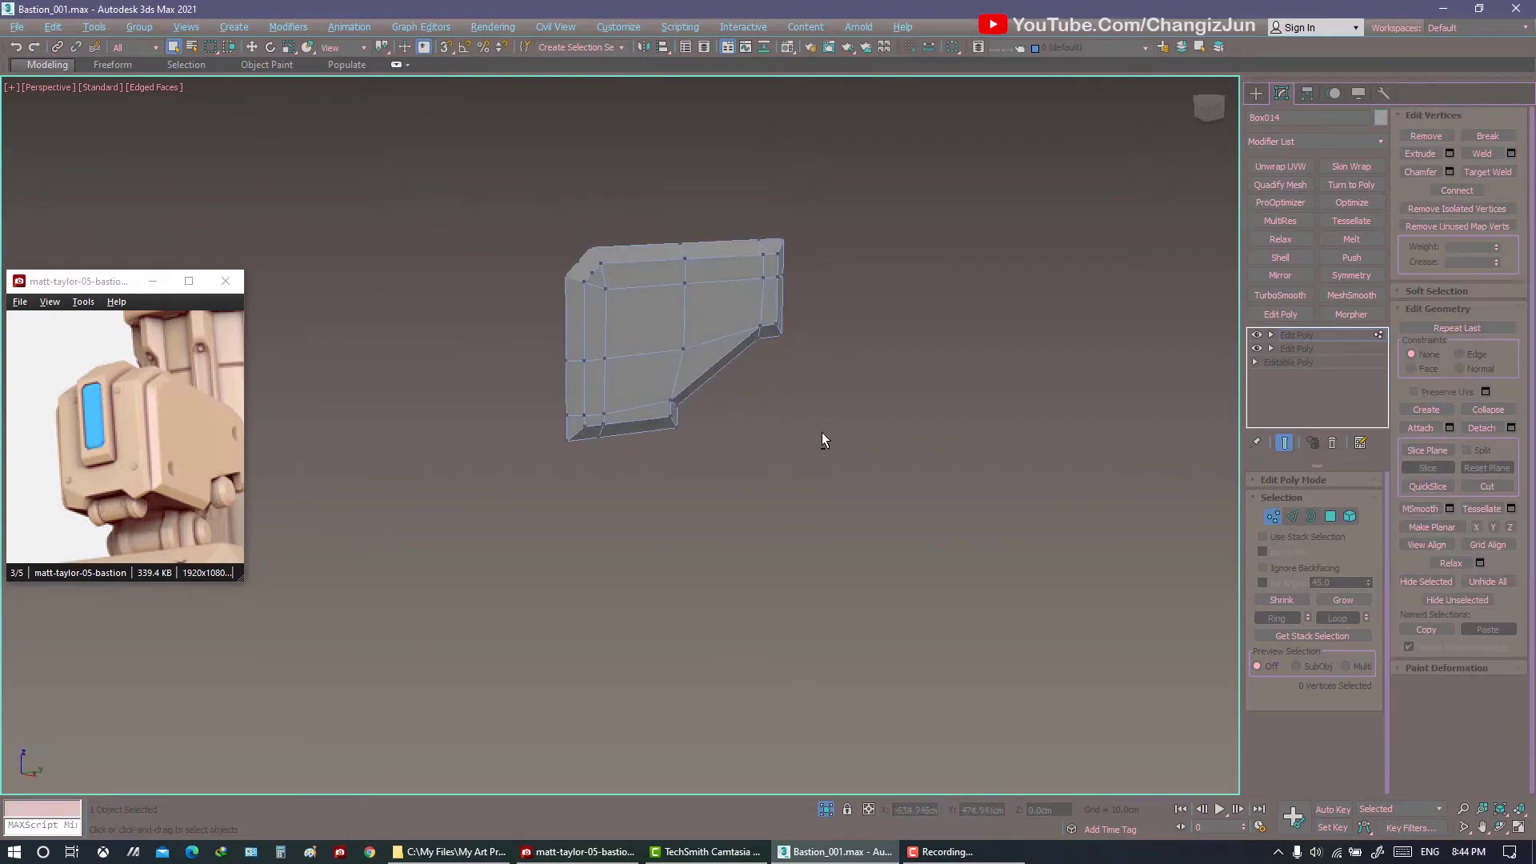
scroll(823, 436, up, 4)
scroll(670, 415, down, 1)
click(1269, 520)
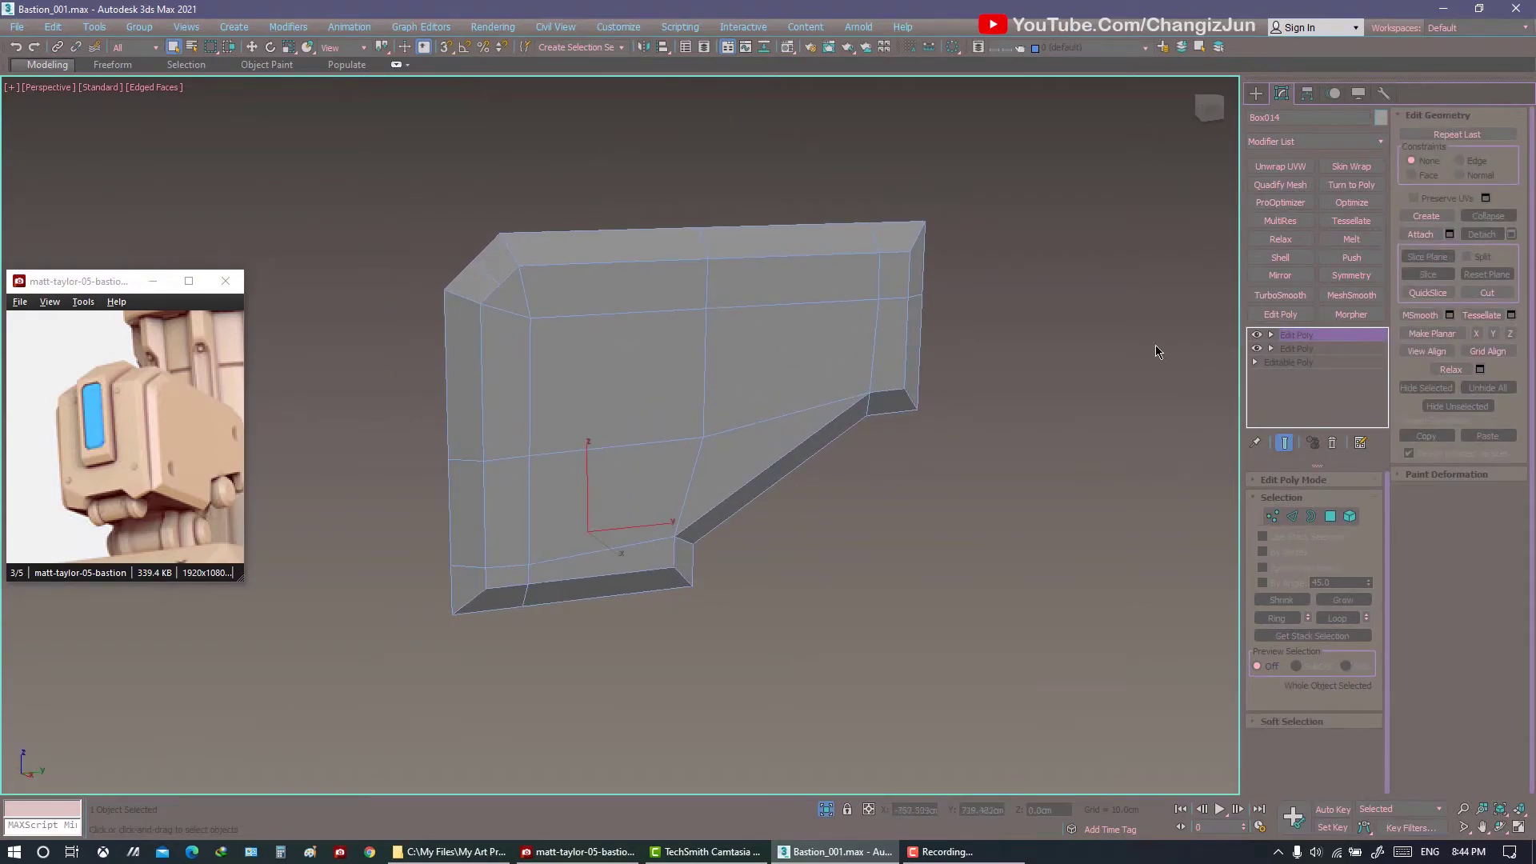
click(1156, 264)
key(ctrl+shift+s)
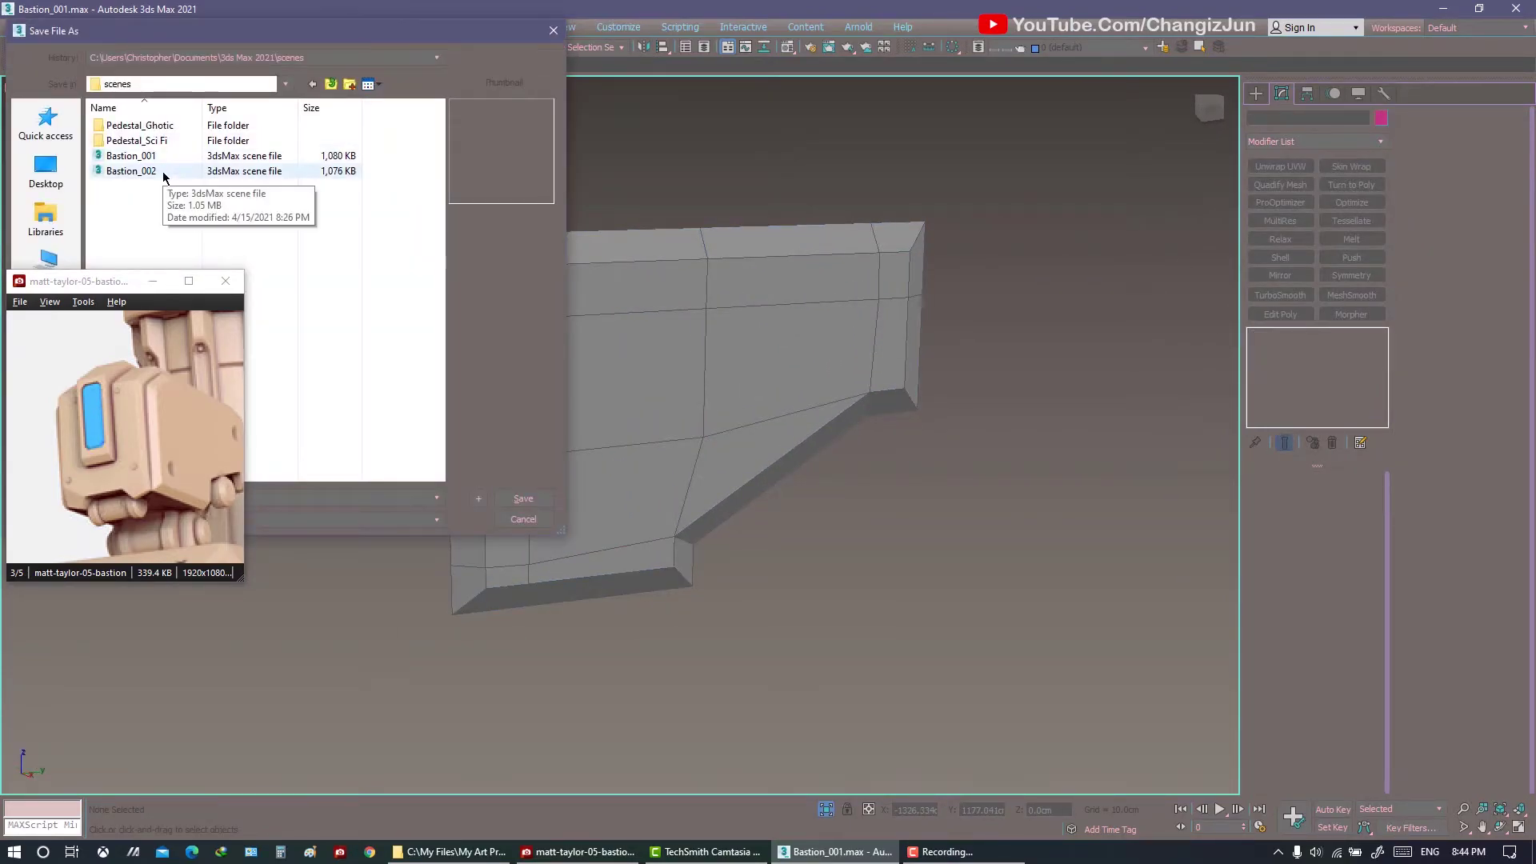
double_click(131, 171)
Try Quadify Mesh on the side panel at quad sizes 5, 6, 10 and 5, then delete it.
click(792, 442)
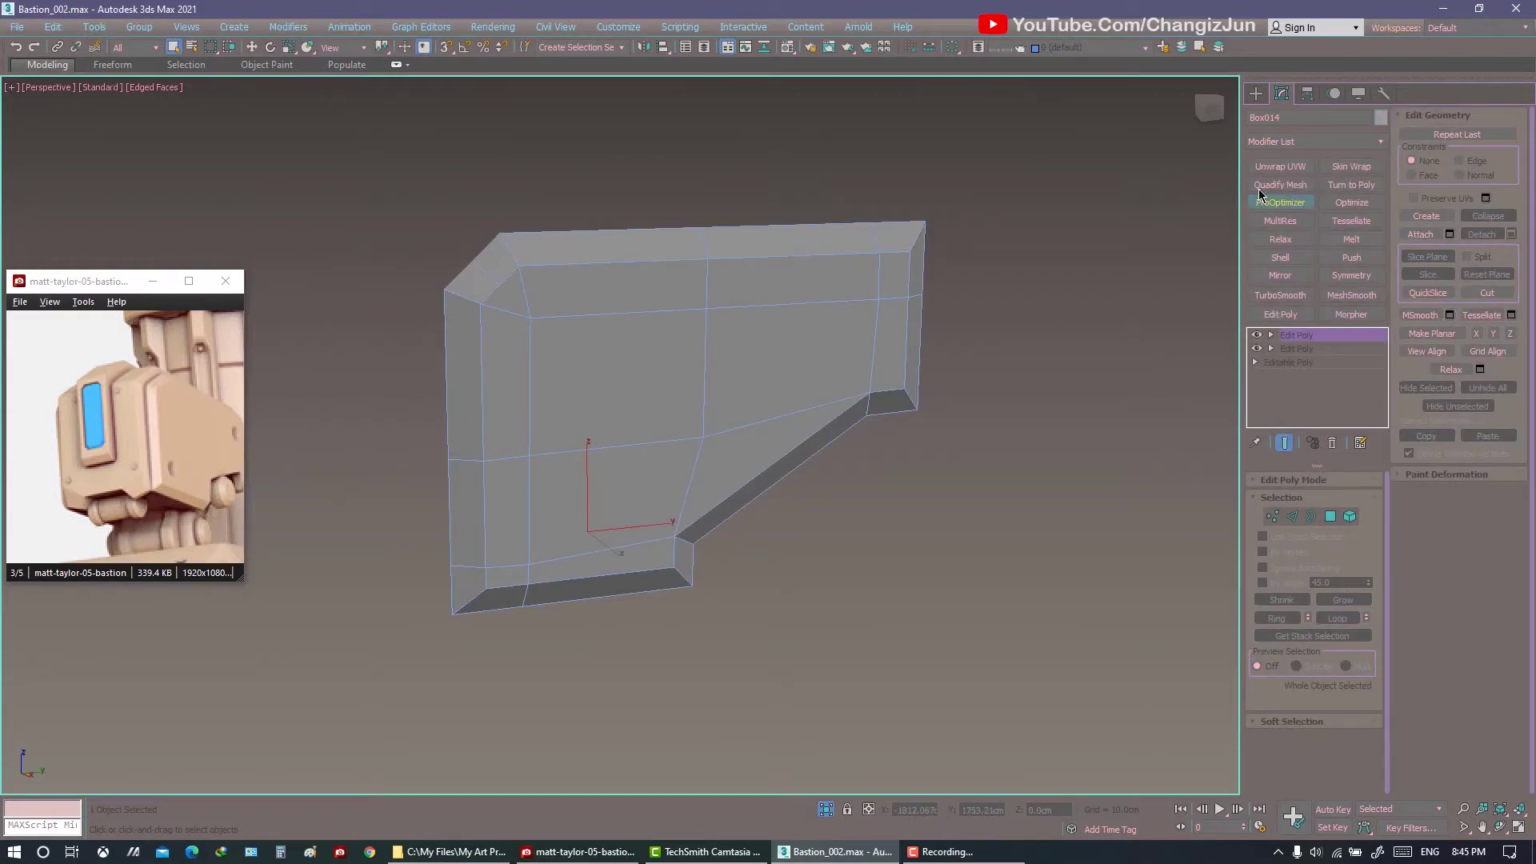
click(1284, 185)
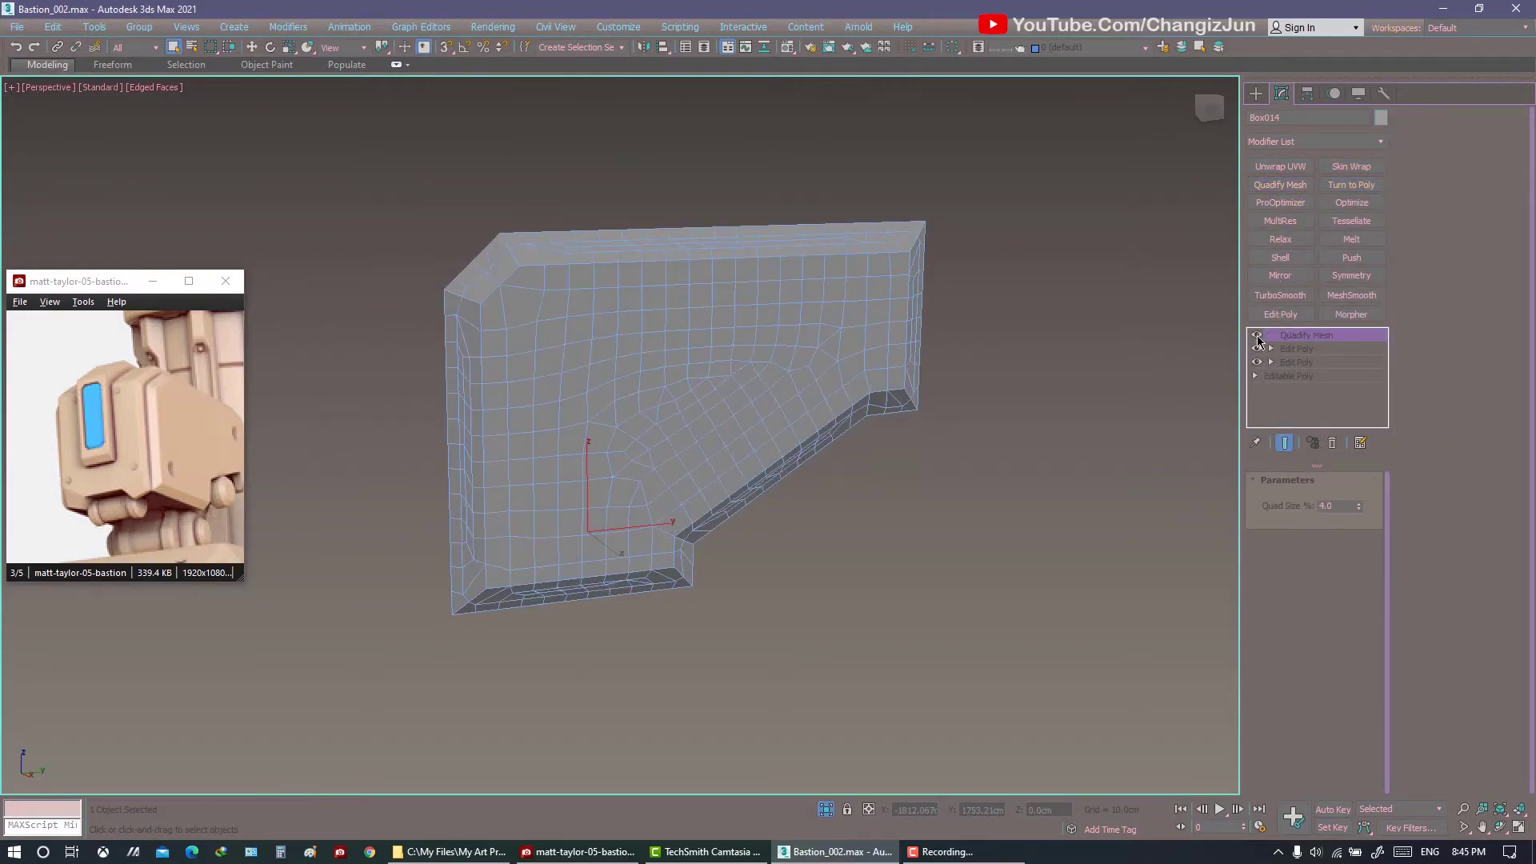
key(Return)
text(5)
key(Return)
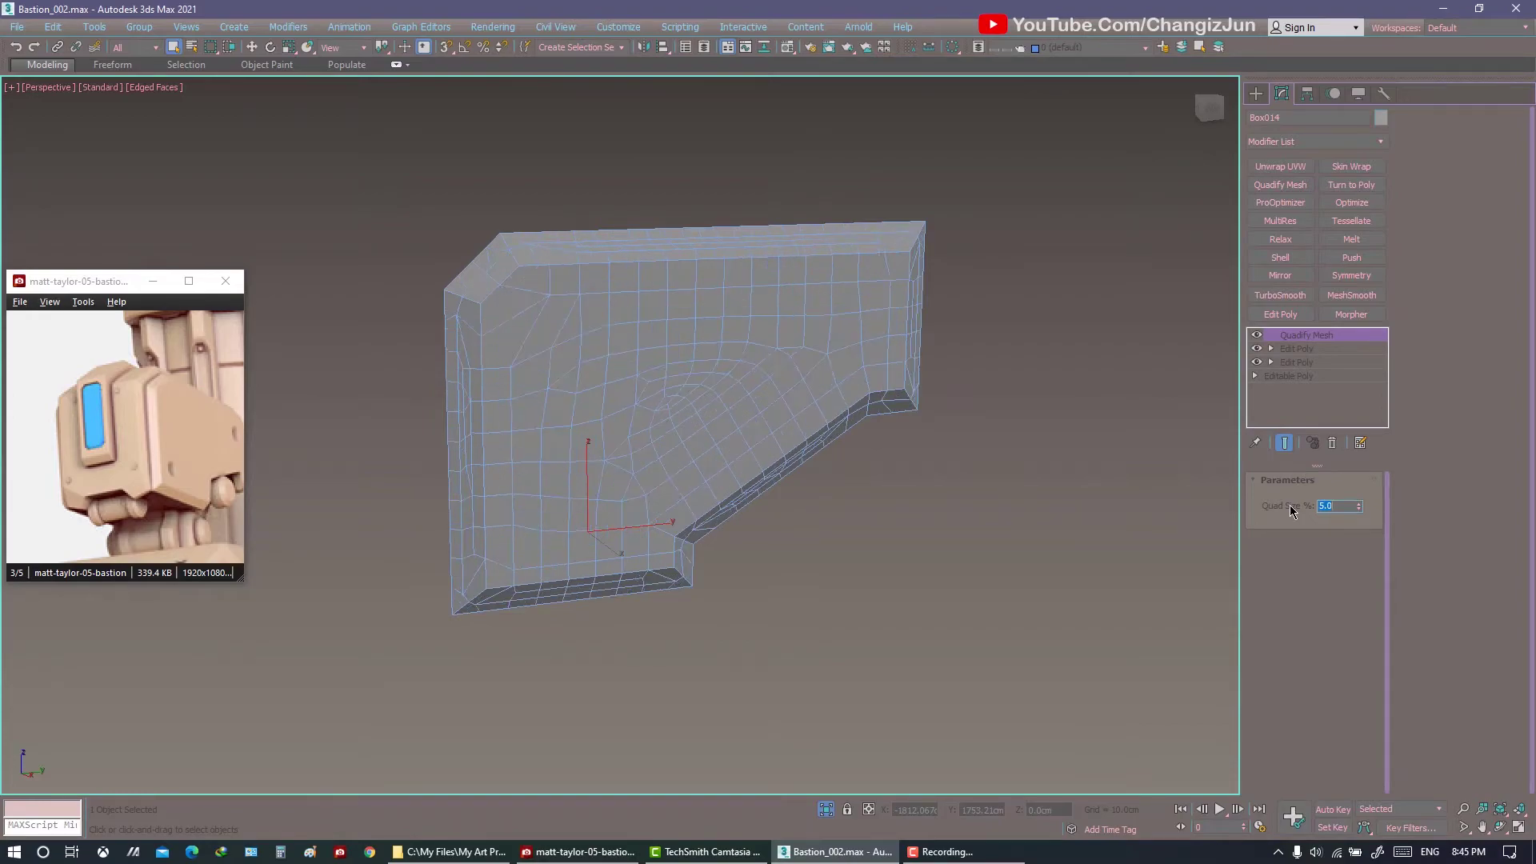
text(6)
key(Return)
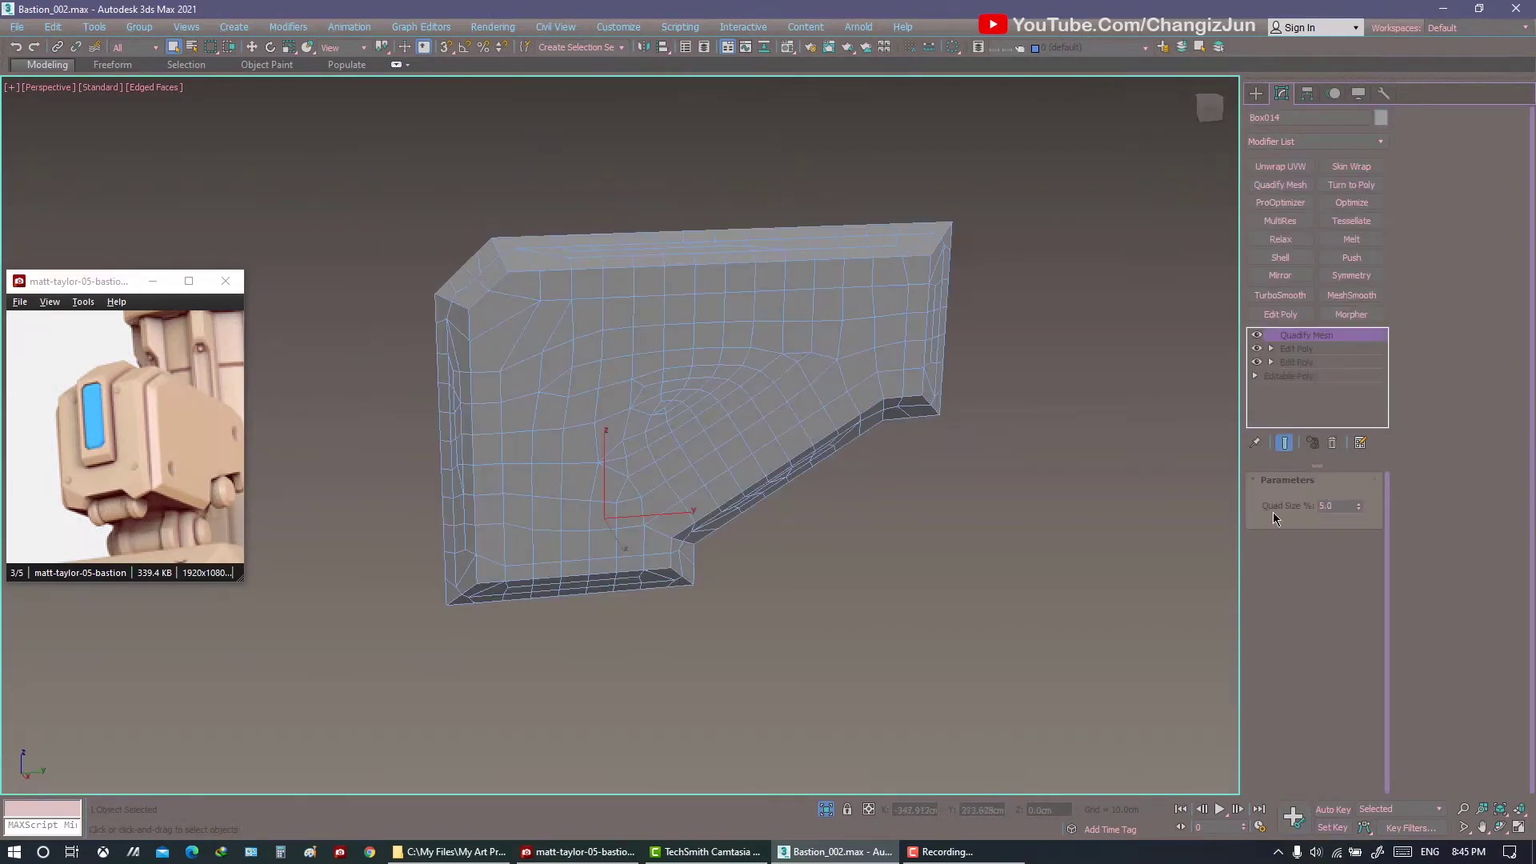
text(10)
key(Return)
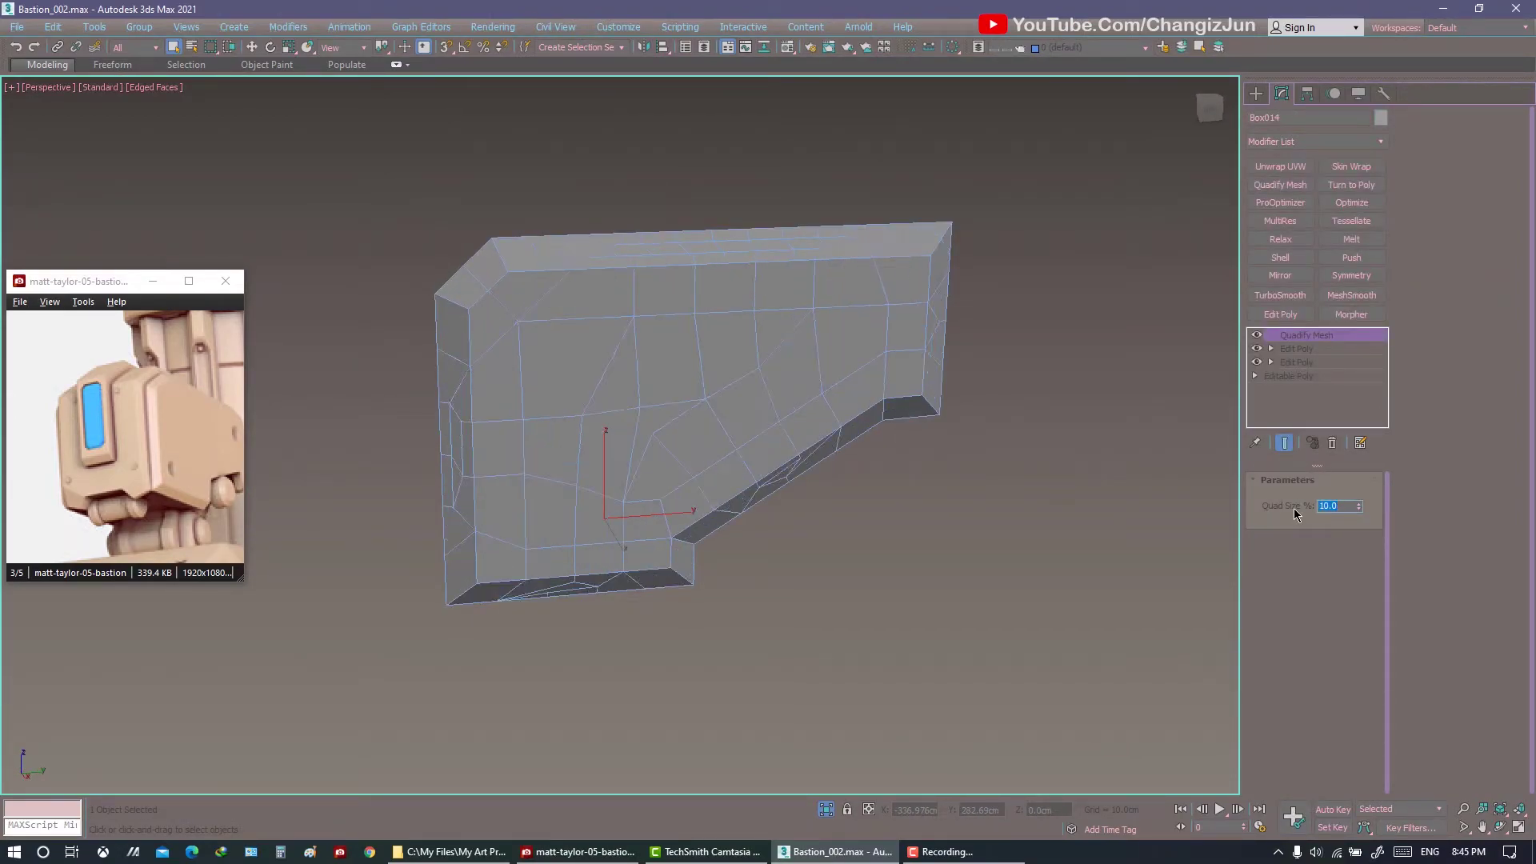
text(5)
key(Return)
click(1332, 442)
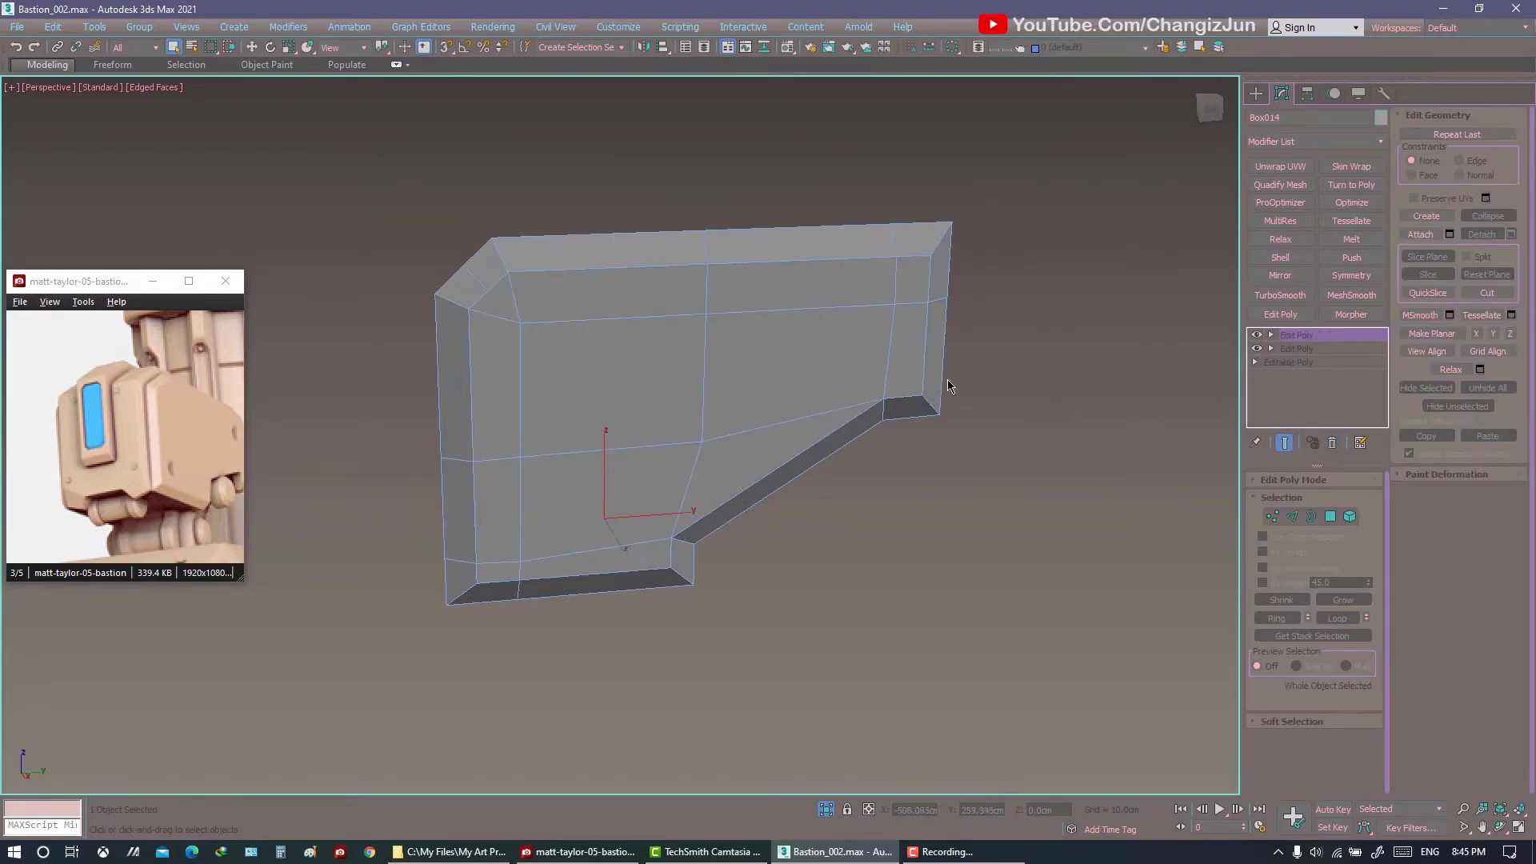
Add horizontal and vertical edge loops across the panel using Connect.
right_click(549, 502)
click(548, 503)
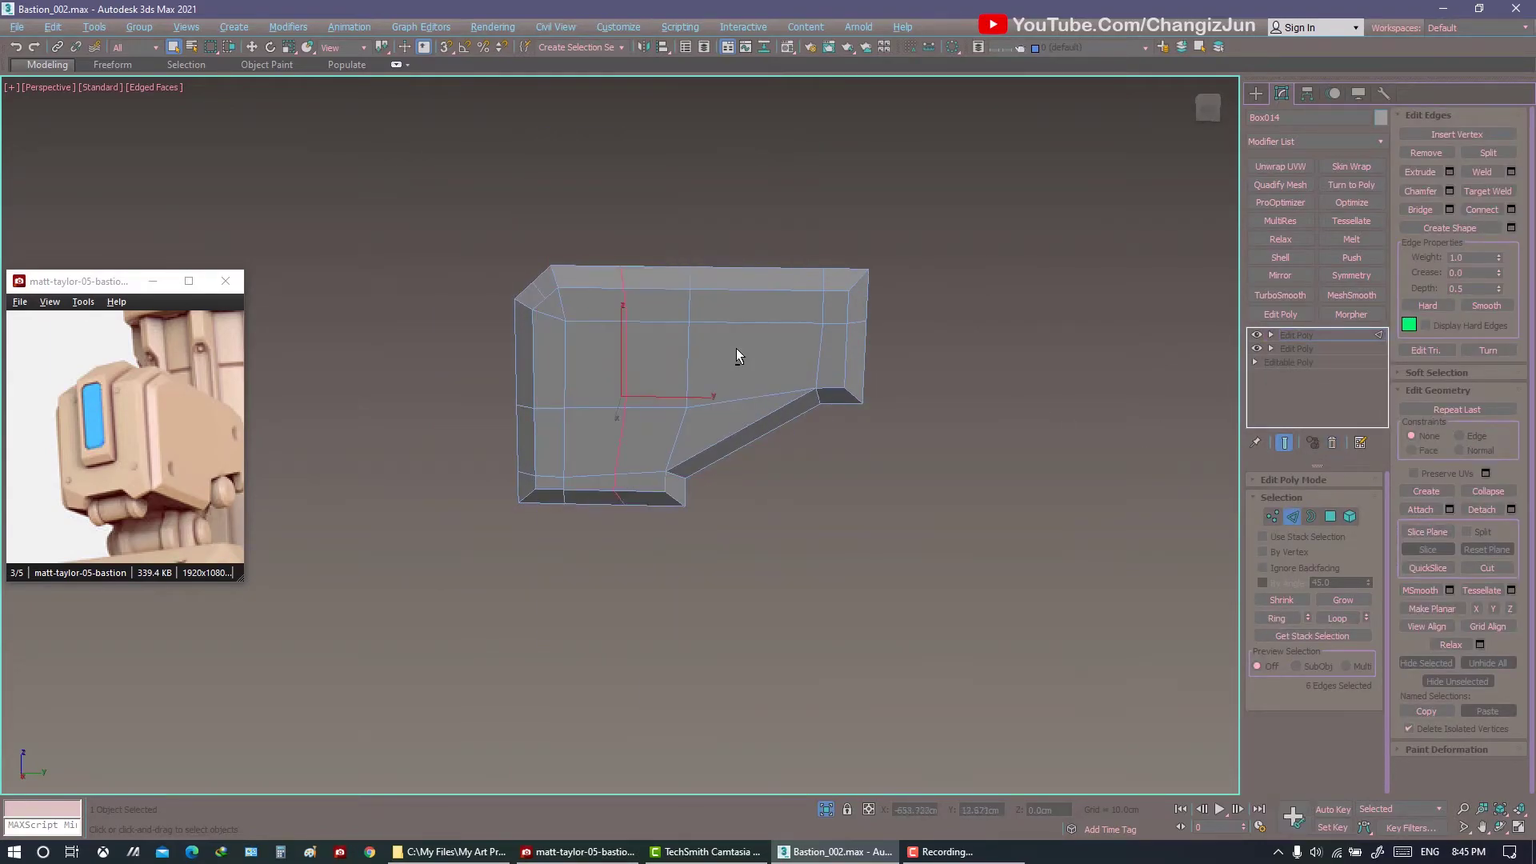
right_click(667, 348)
click(570, 433)
click(1083, 358)
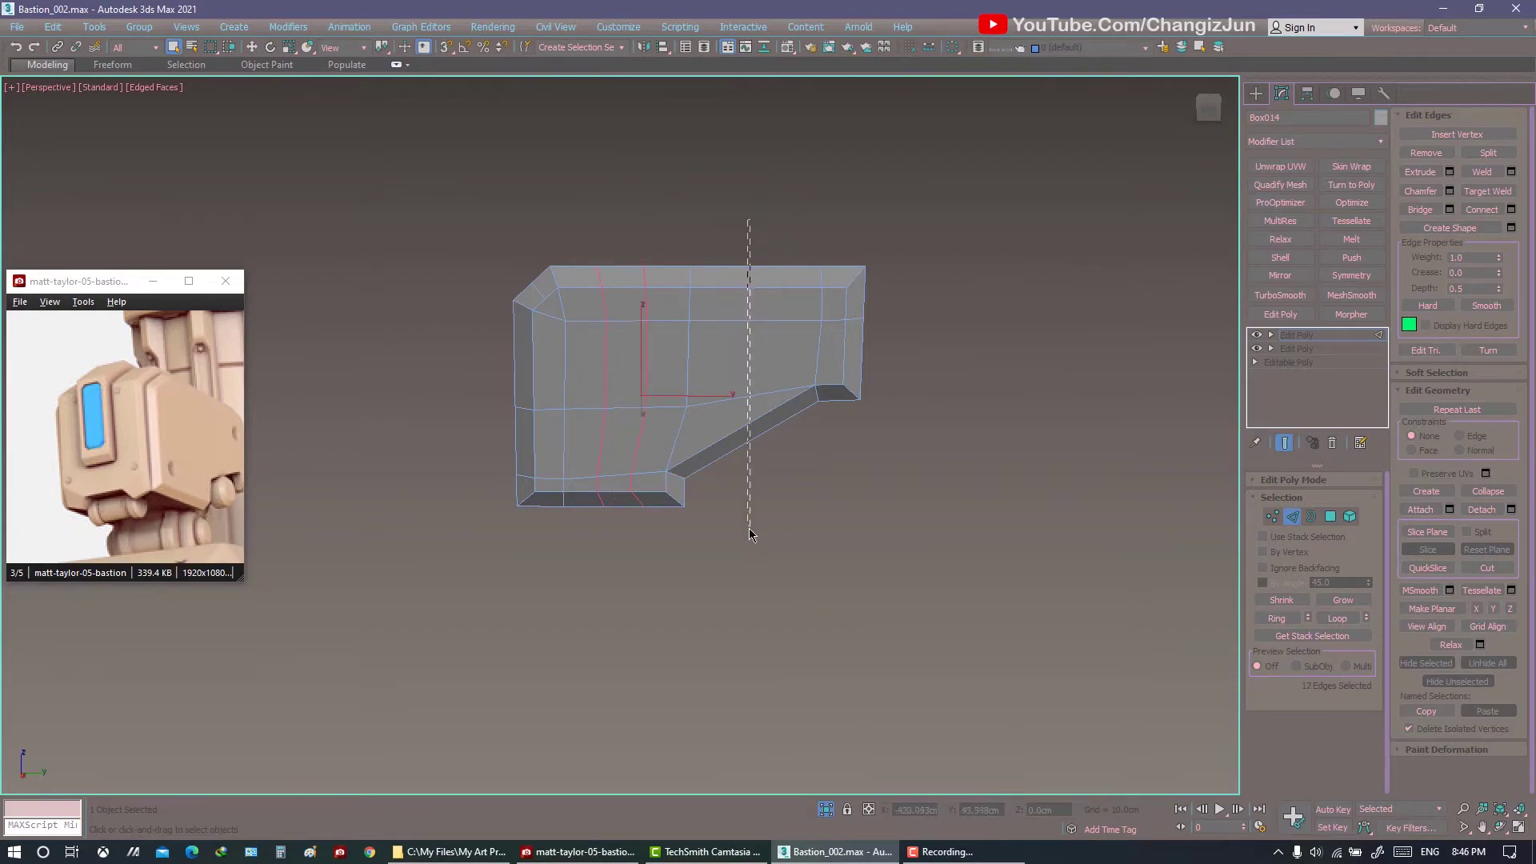
shift+right_click(742, 366)
click(712, 386)
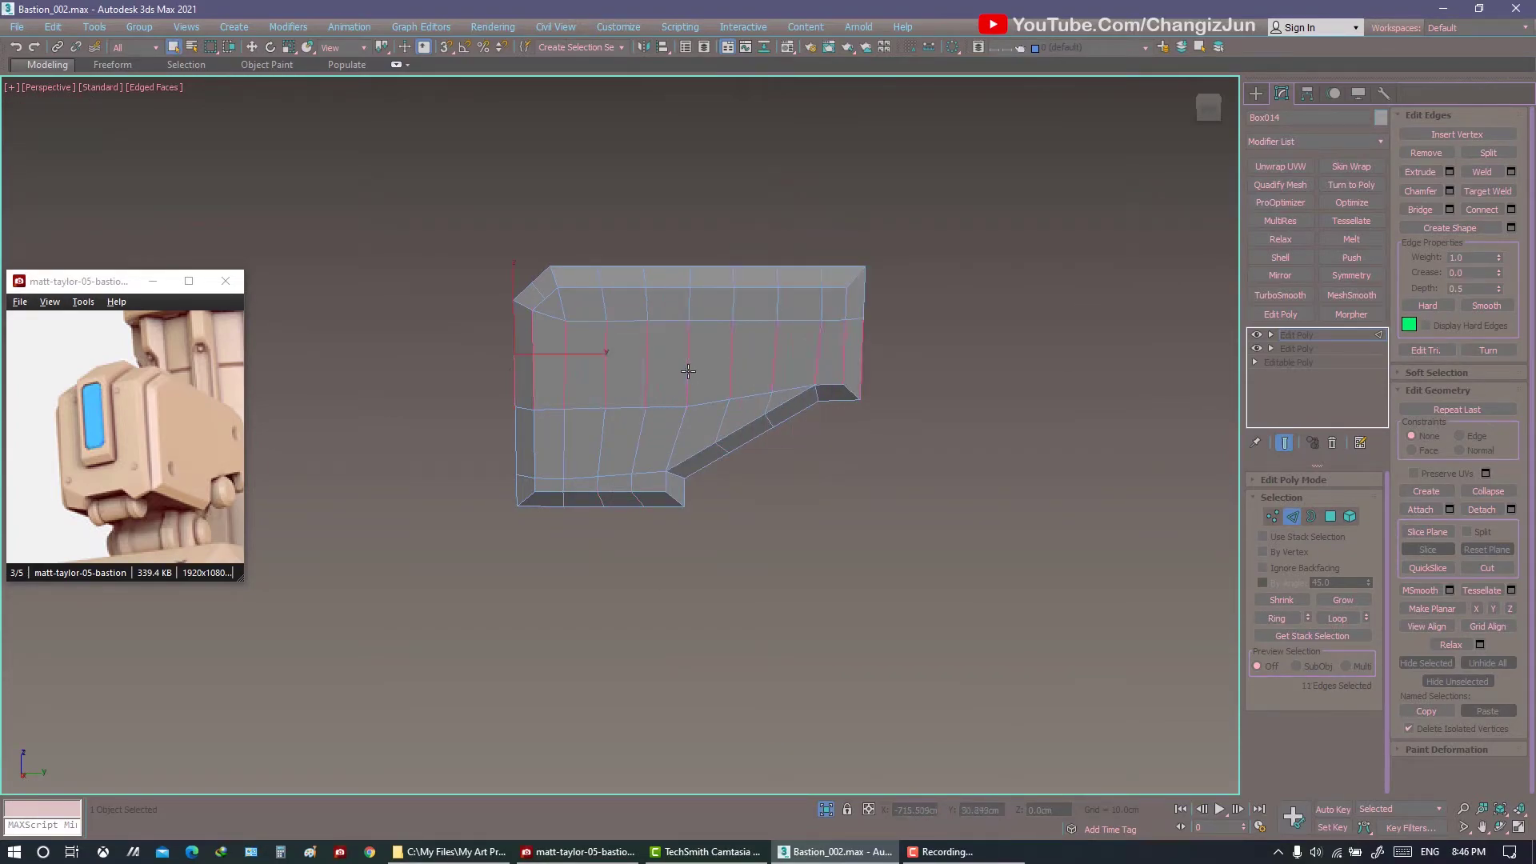
click(1083, 359)
right_click(567, 448)
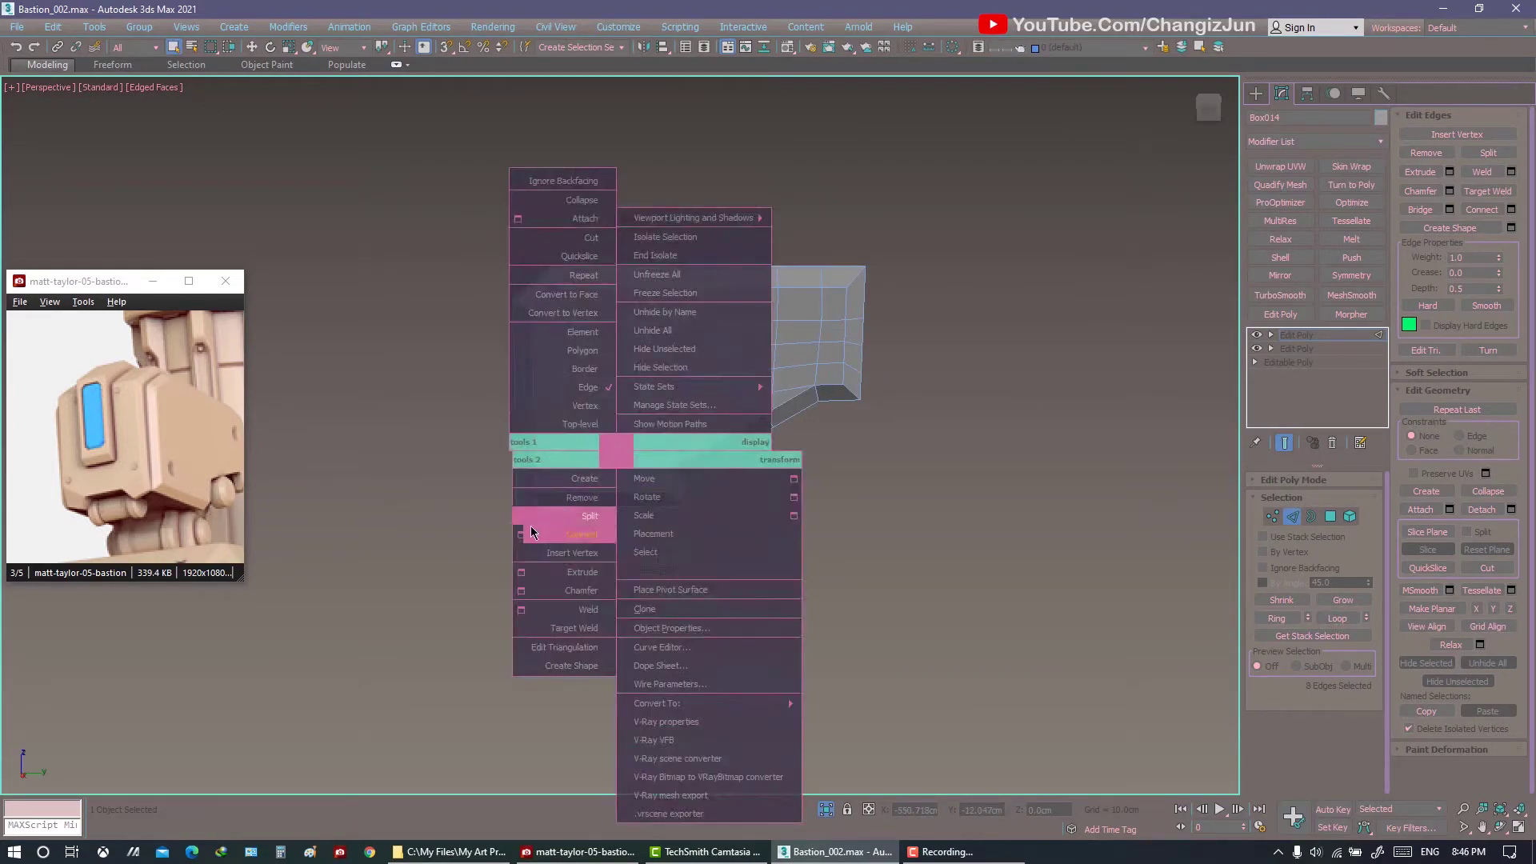
click(576, 384)
click(1083, 358)
alt+middle_drag(962, 337, 983, 348)
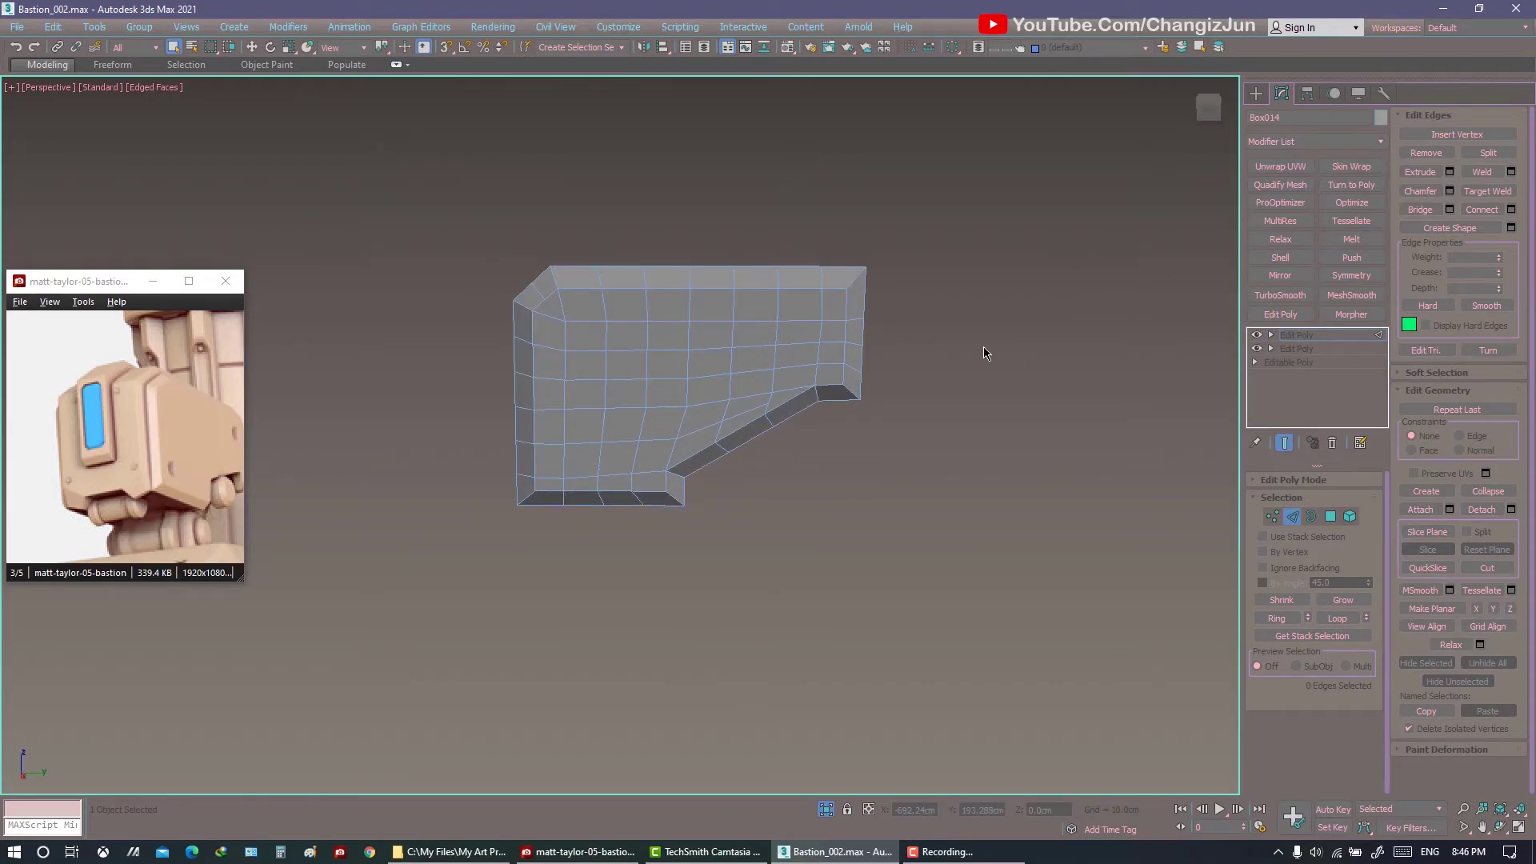
Test a Tessellate modifier at one and two iterations, then remove it.
click(1298, 521)
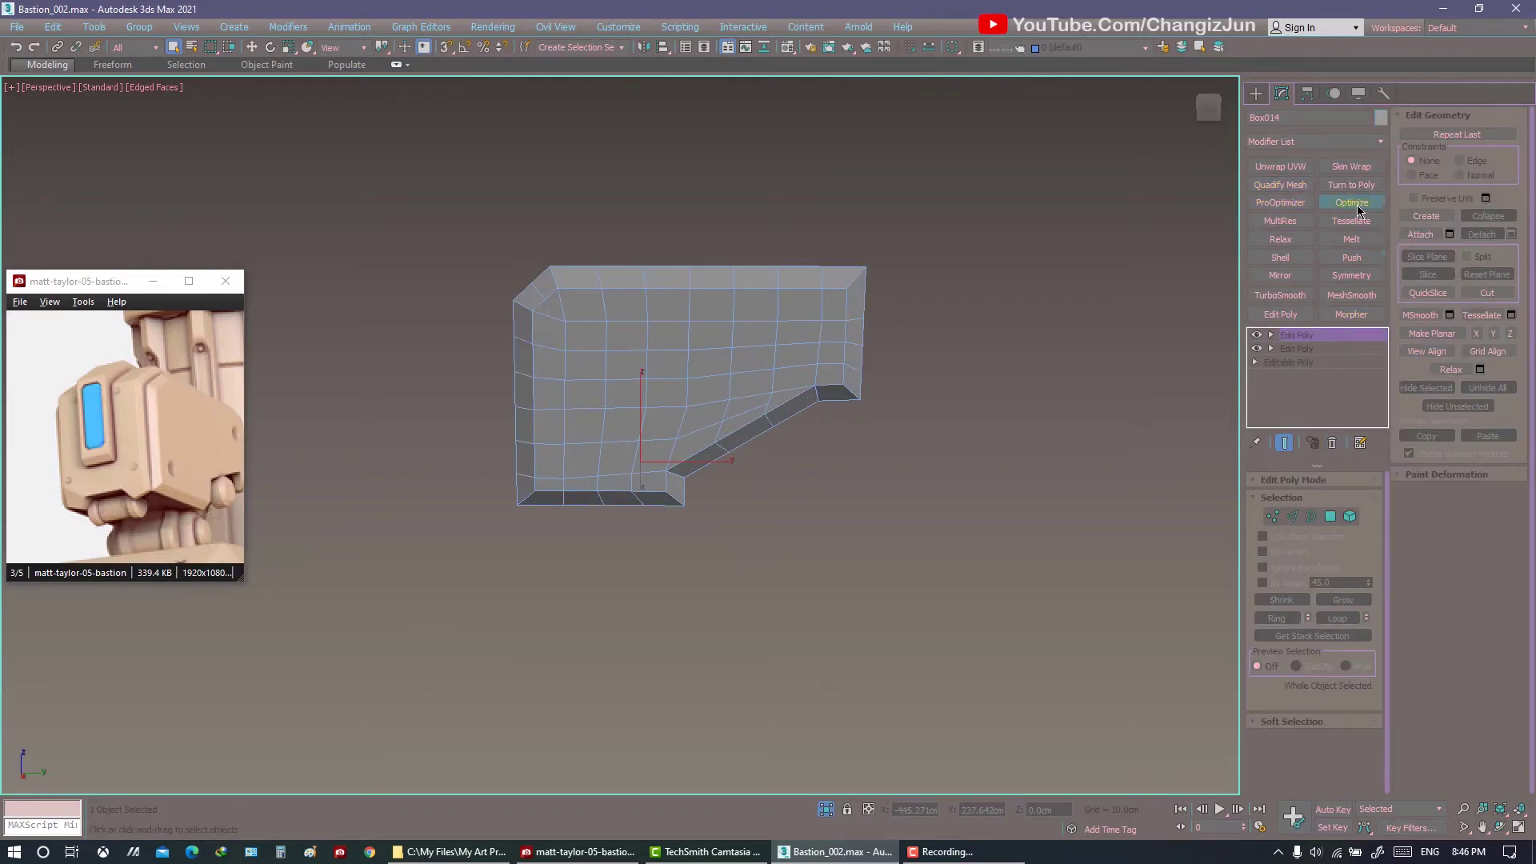
click(1351, 220)
click(1257, 335)
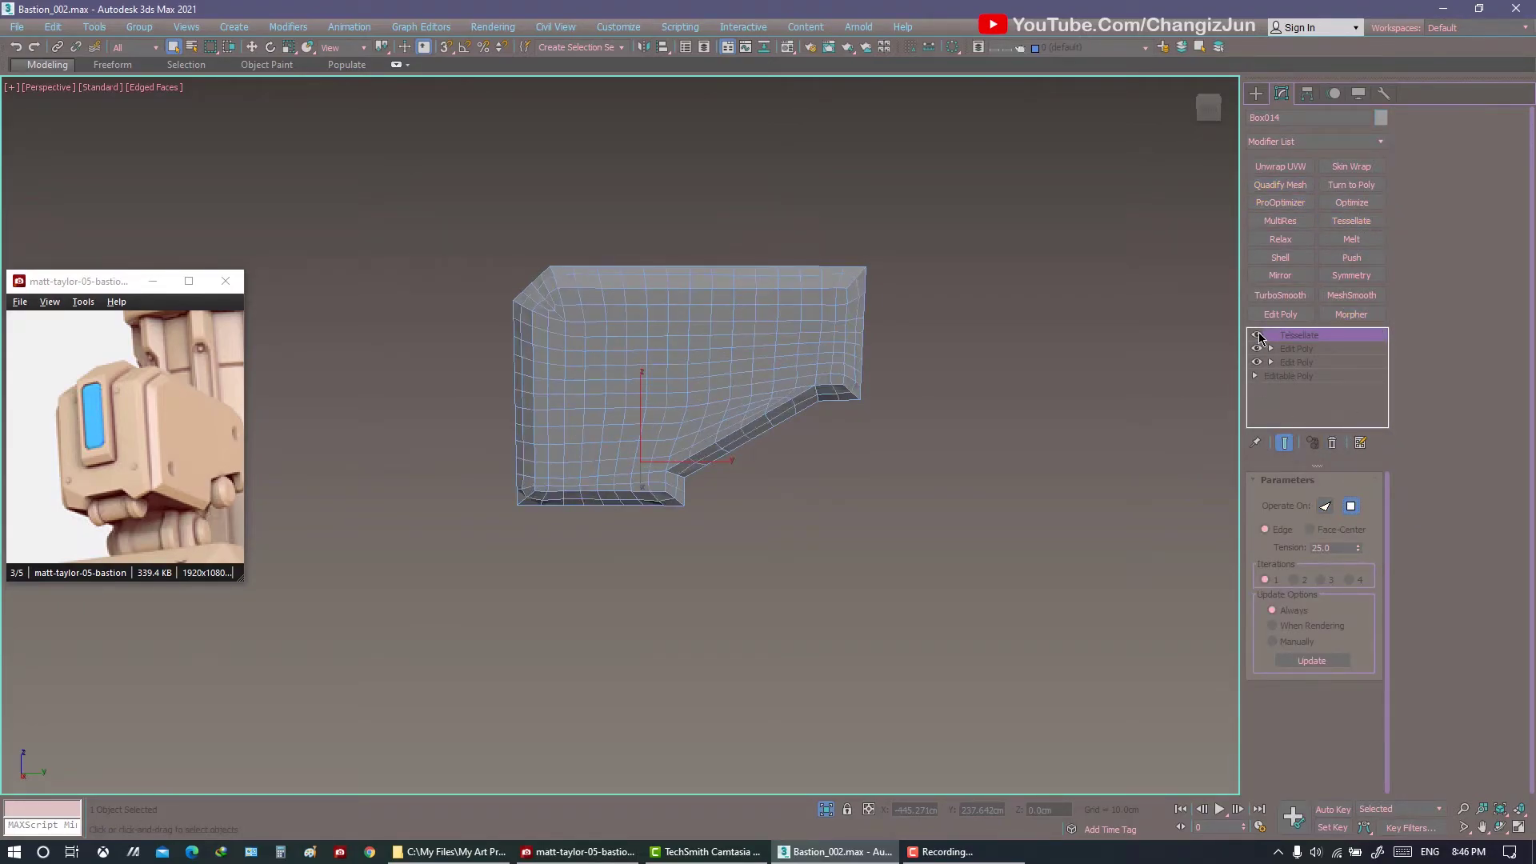
click(1293, 579)
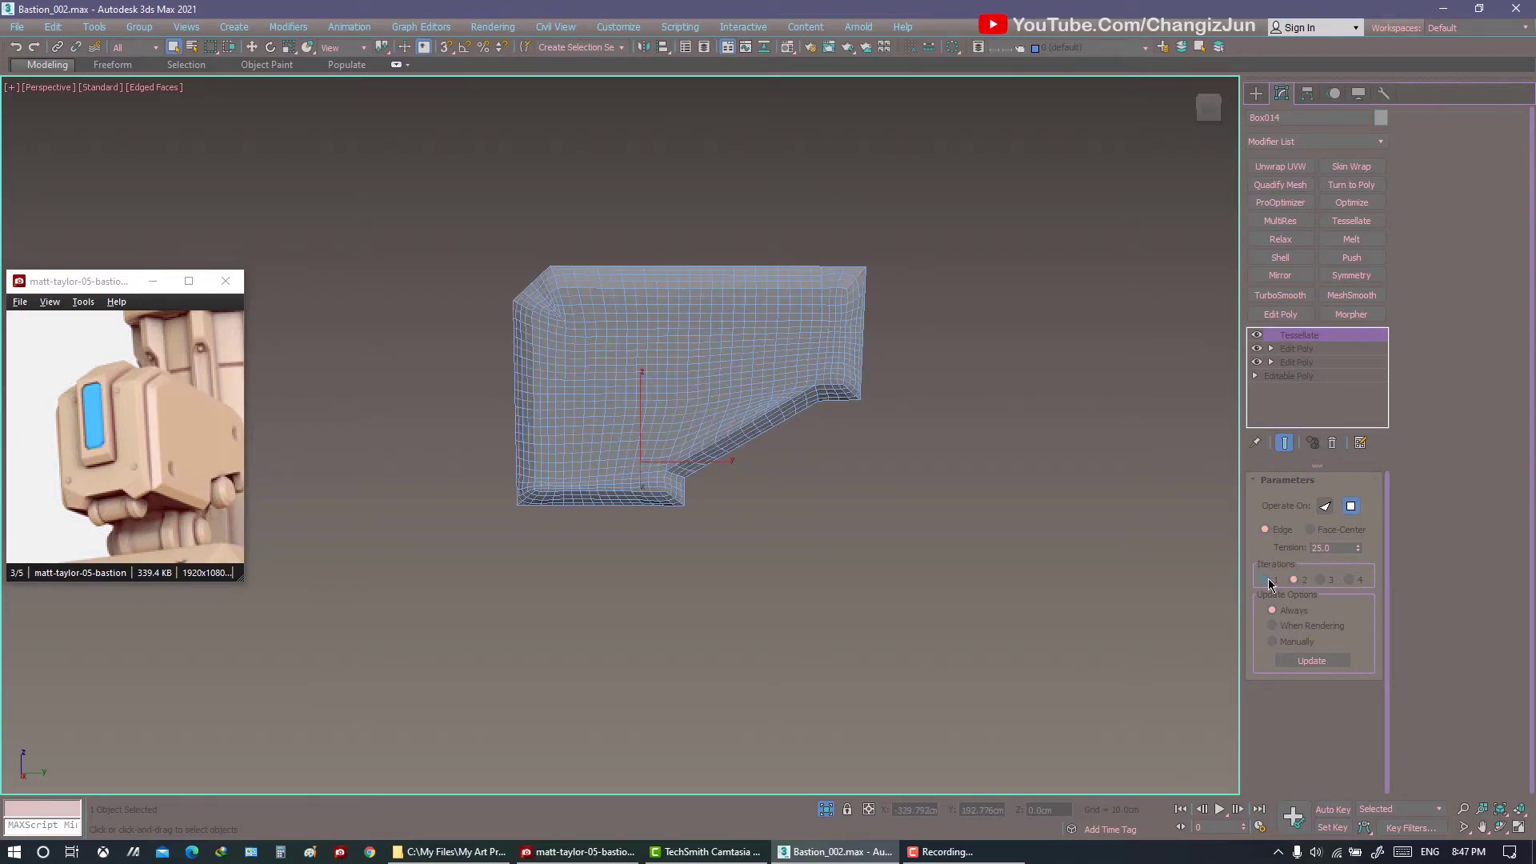
scroll(670, 514, up, 2)
scroll(670, 514, up, 2)
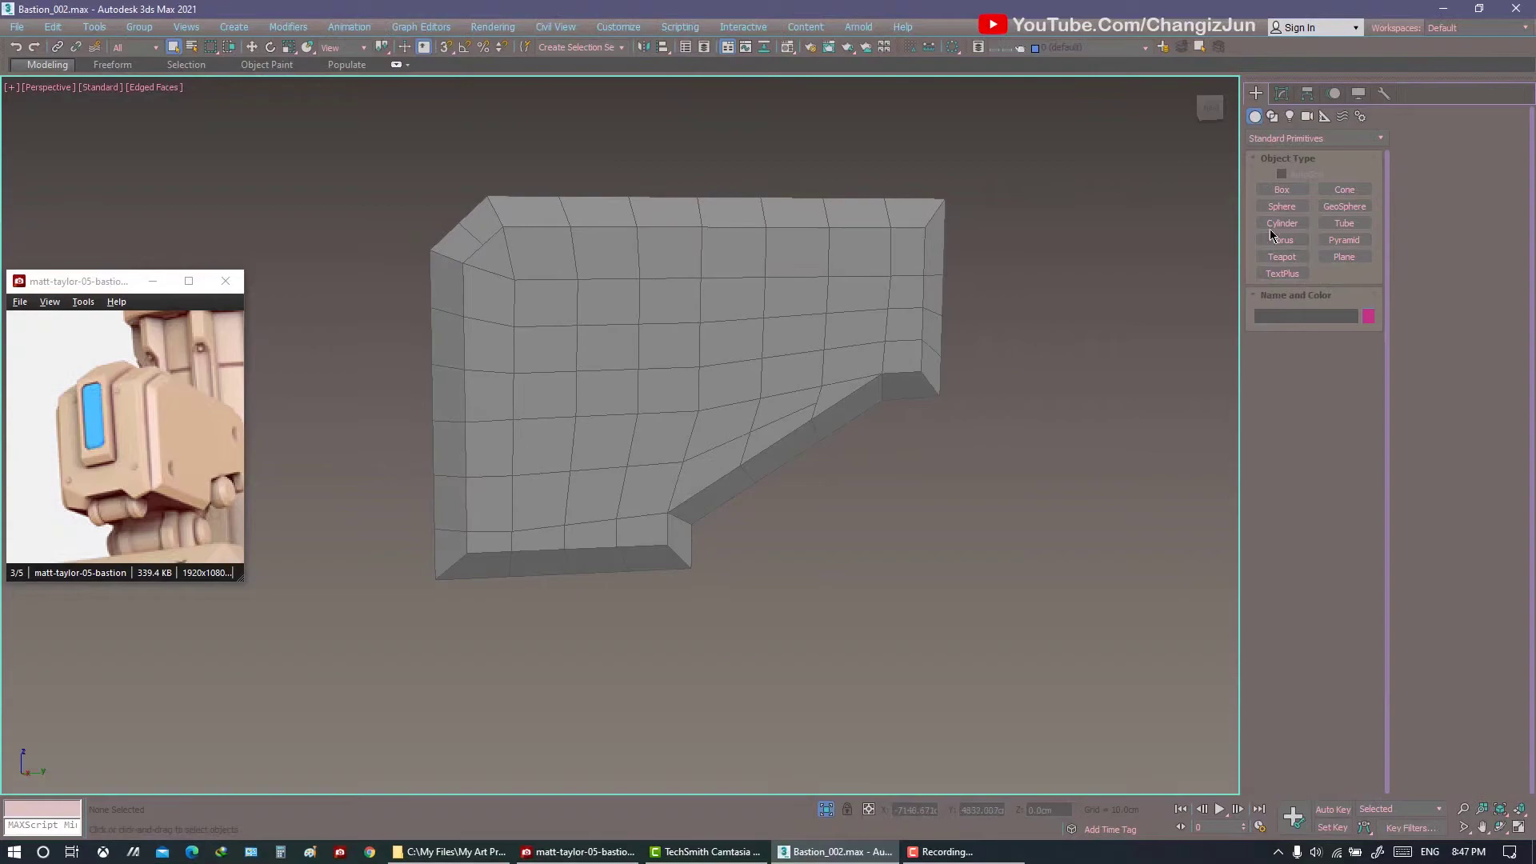
Draw a cylinder with AutoGrid on the lower left of the side panel.
click(1280, 223)
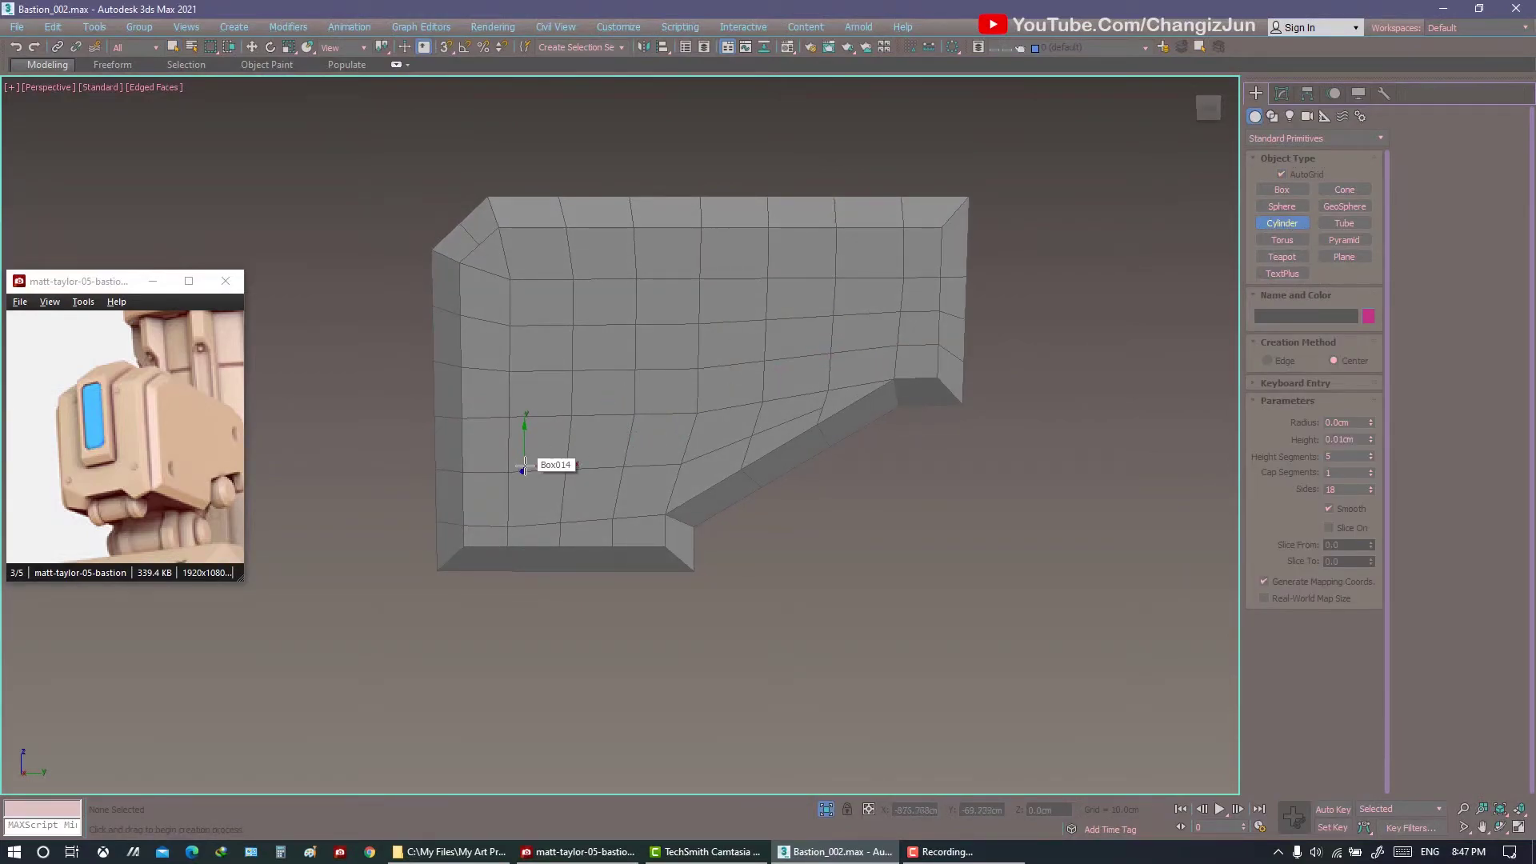
drag(524, 464, 552, 468)
click(560, 448)
alt+middle_drag(560, 448, 800, 448)
click(1280, 93)
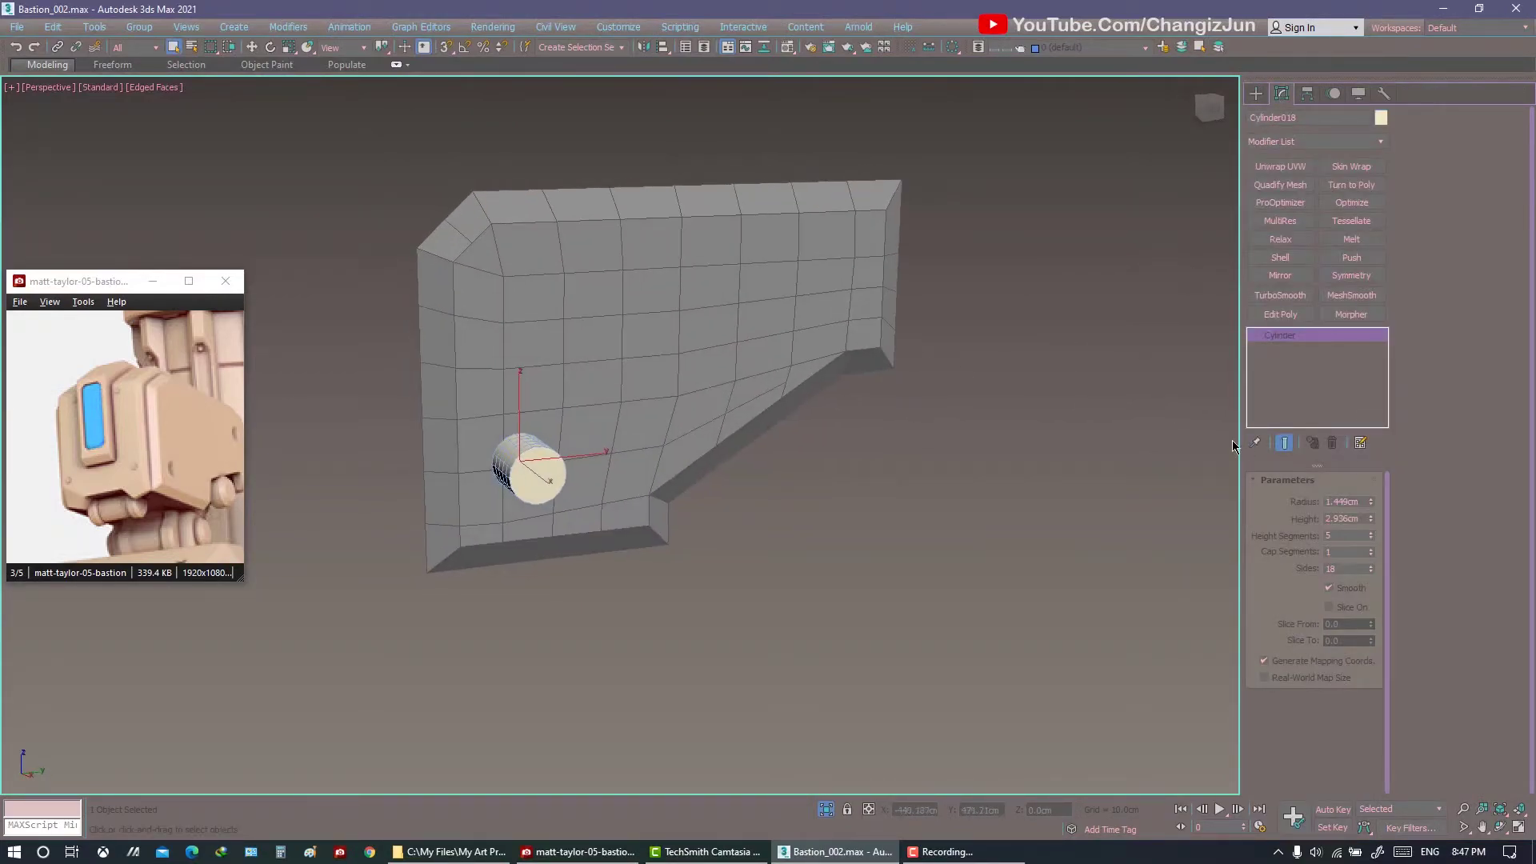
alt+middle_drag(990, 506, 981, 502)
key(w)
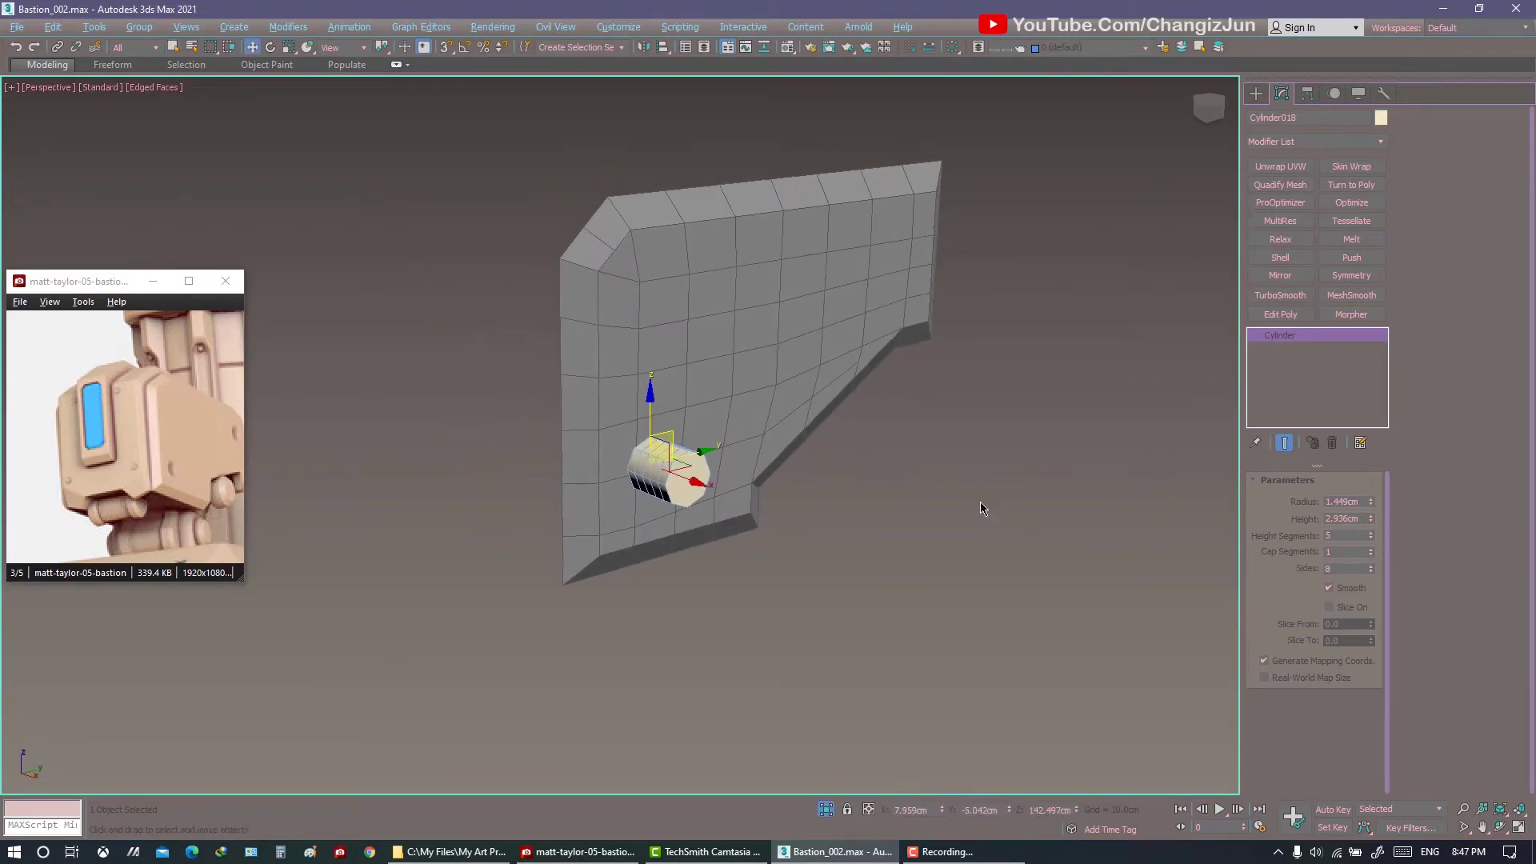
Set the cylinder to height 2cm, radius 2cm and 1 height segment.
click(1292, 522)
text(2)
key(Return)
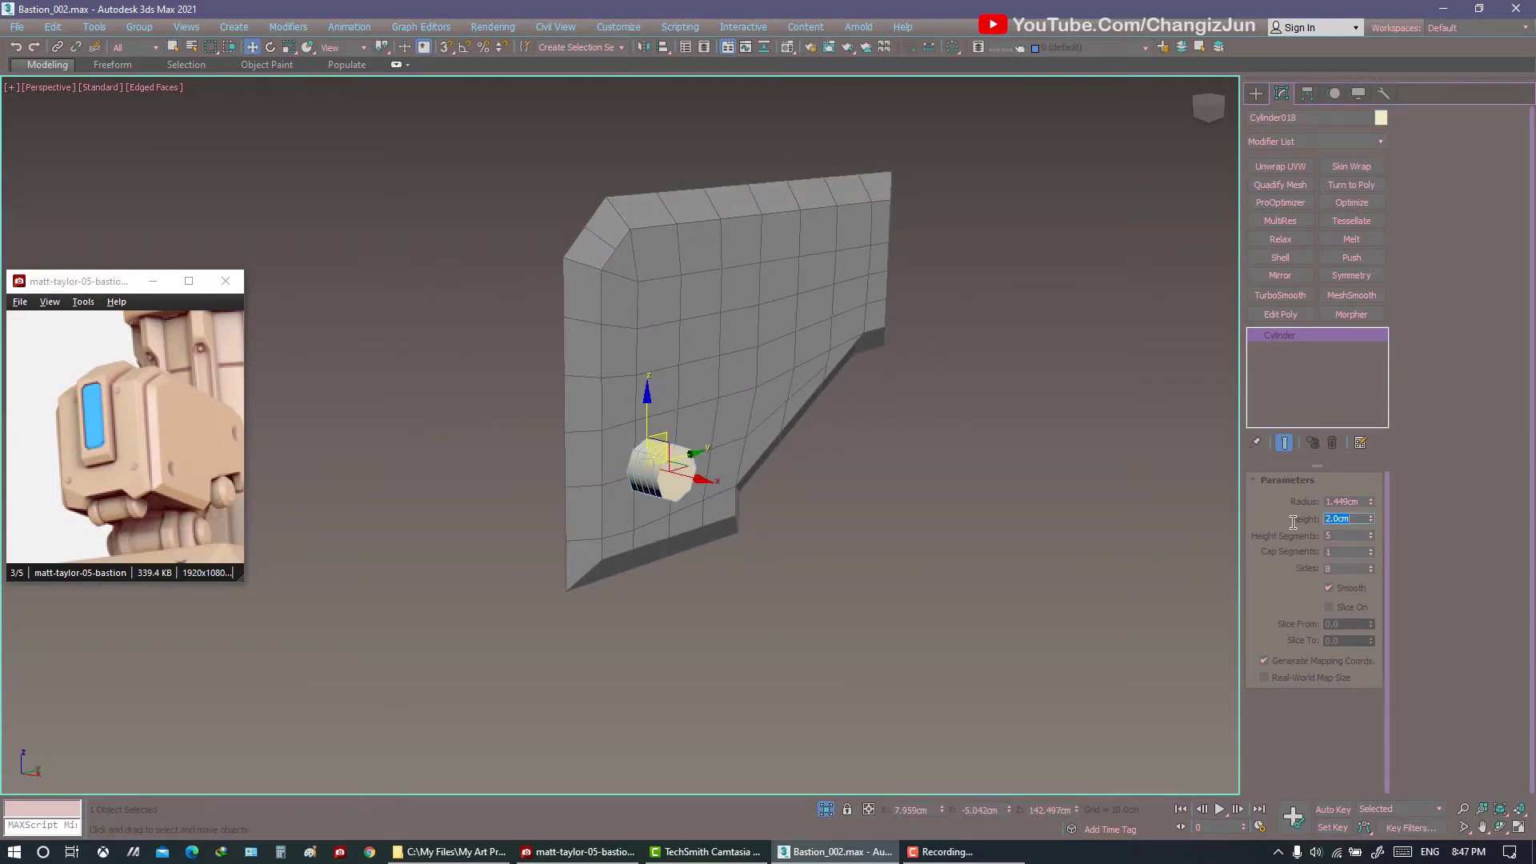
alt+middle_drag(1064, 518, 954, 501)
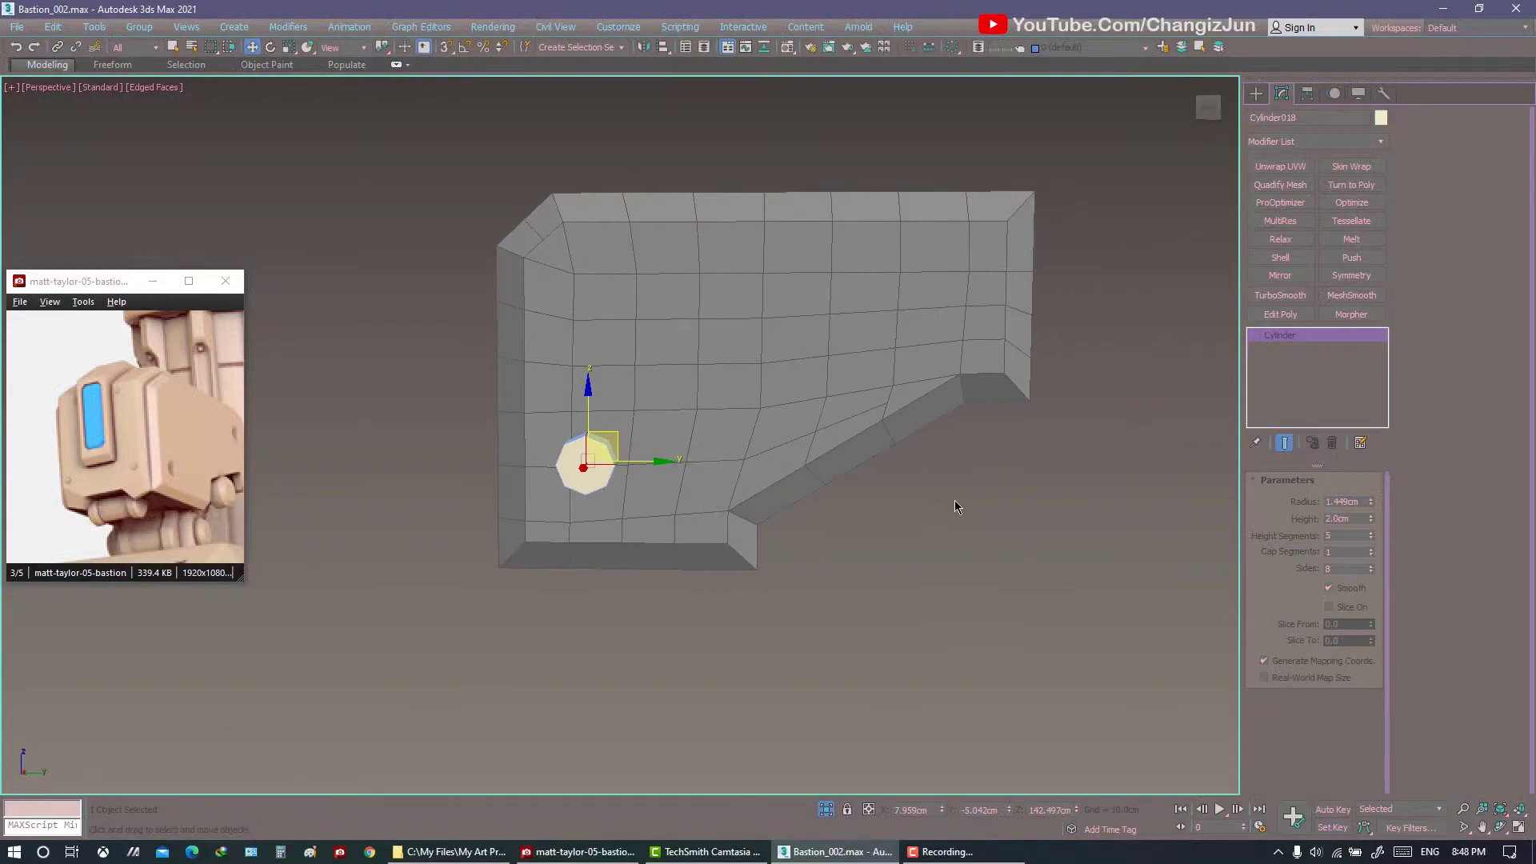
click(1359, 501)
text(2)
key(Return)
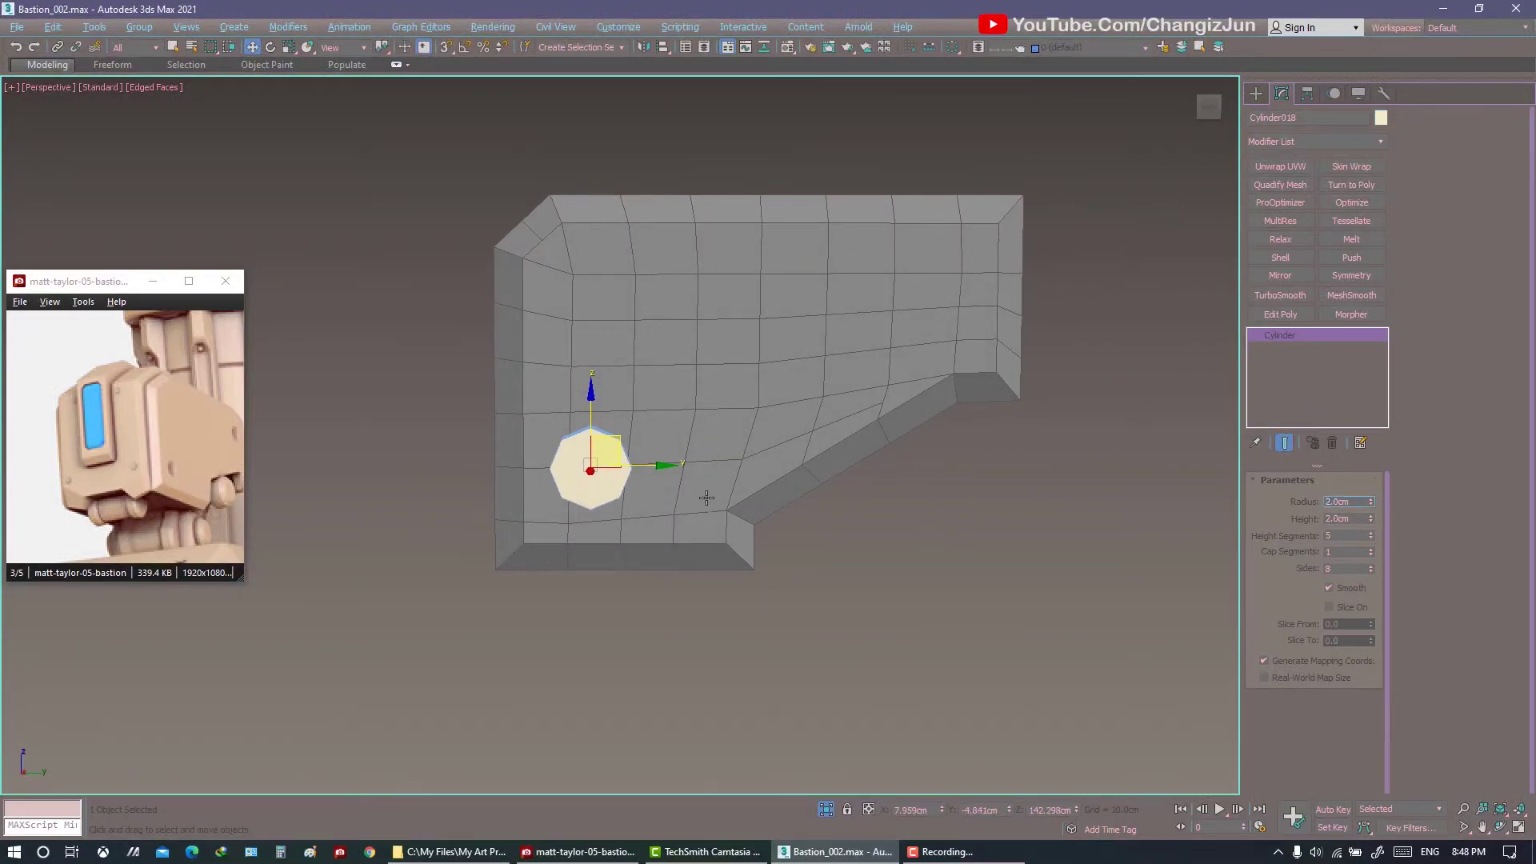
mouse_move(706, 498)
alt+middle_down()
mouse_move(631, 444)
mouse_move(676, 507)
mouse_move(626, 474)
mouse_move(693, 377)
alt+middle_up()
text(1)
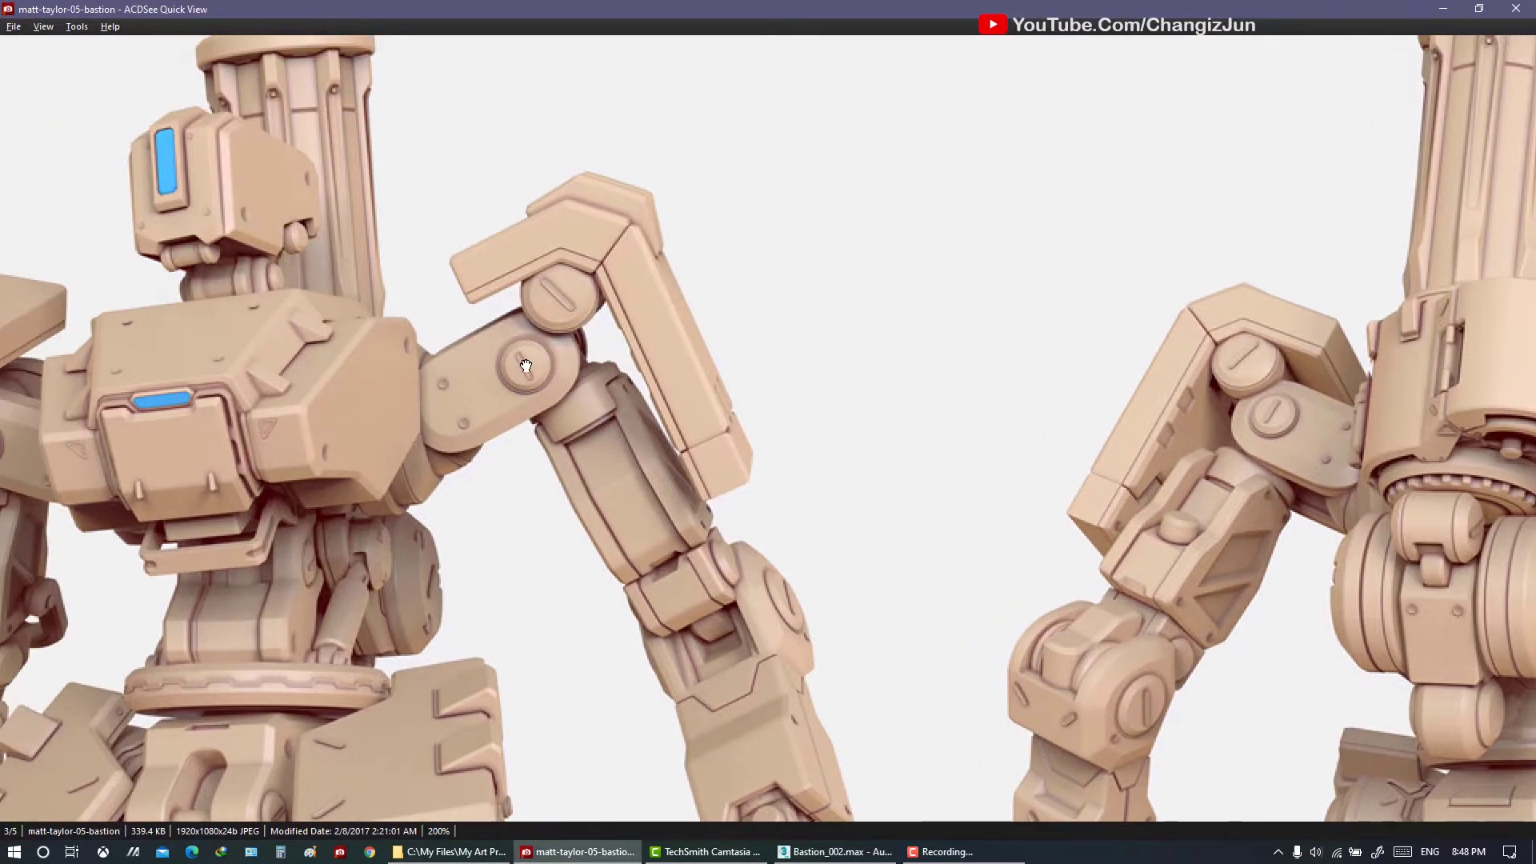
Scroll through the Bastion reference images in ACDSee and zoom into the head.
scroll(526, 366, up, 1)
scroll(525, 365, up, 1)
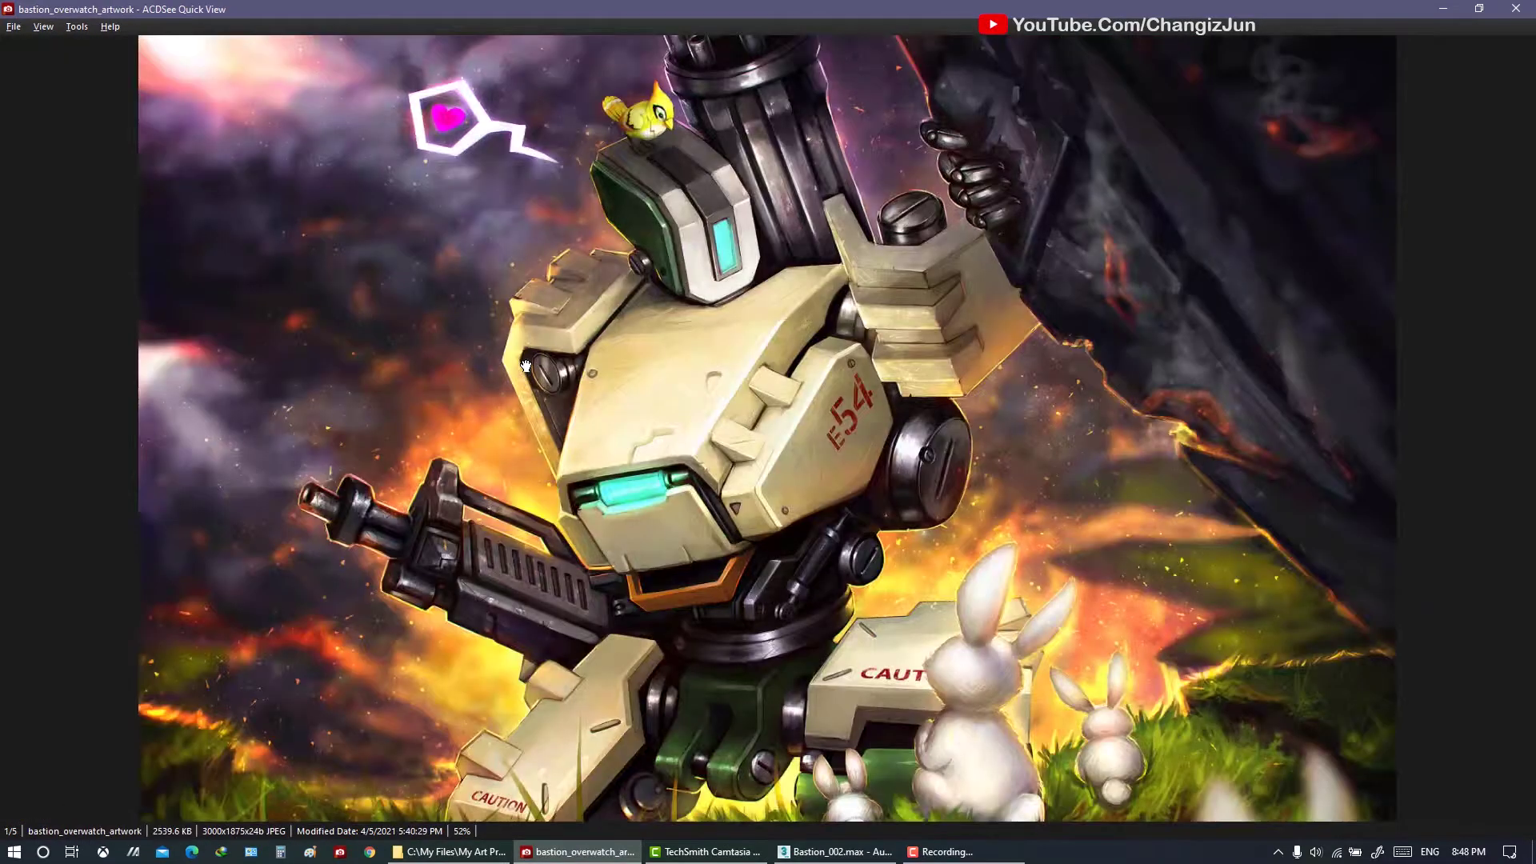
scroll(526, 366, down, 1)
scroll(525, 366, up, 1)
scroll(525, 365, down, 1)
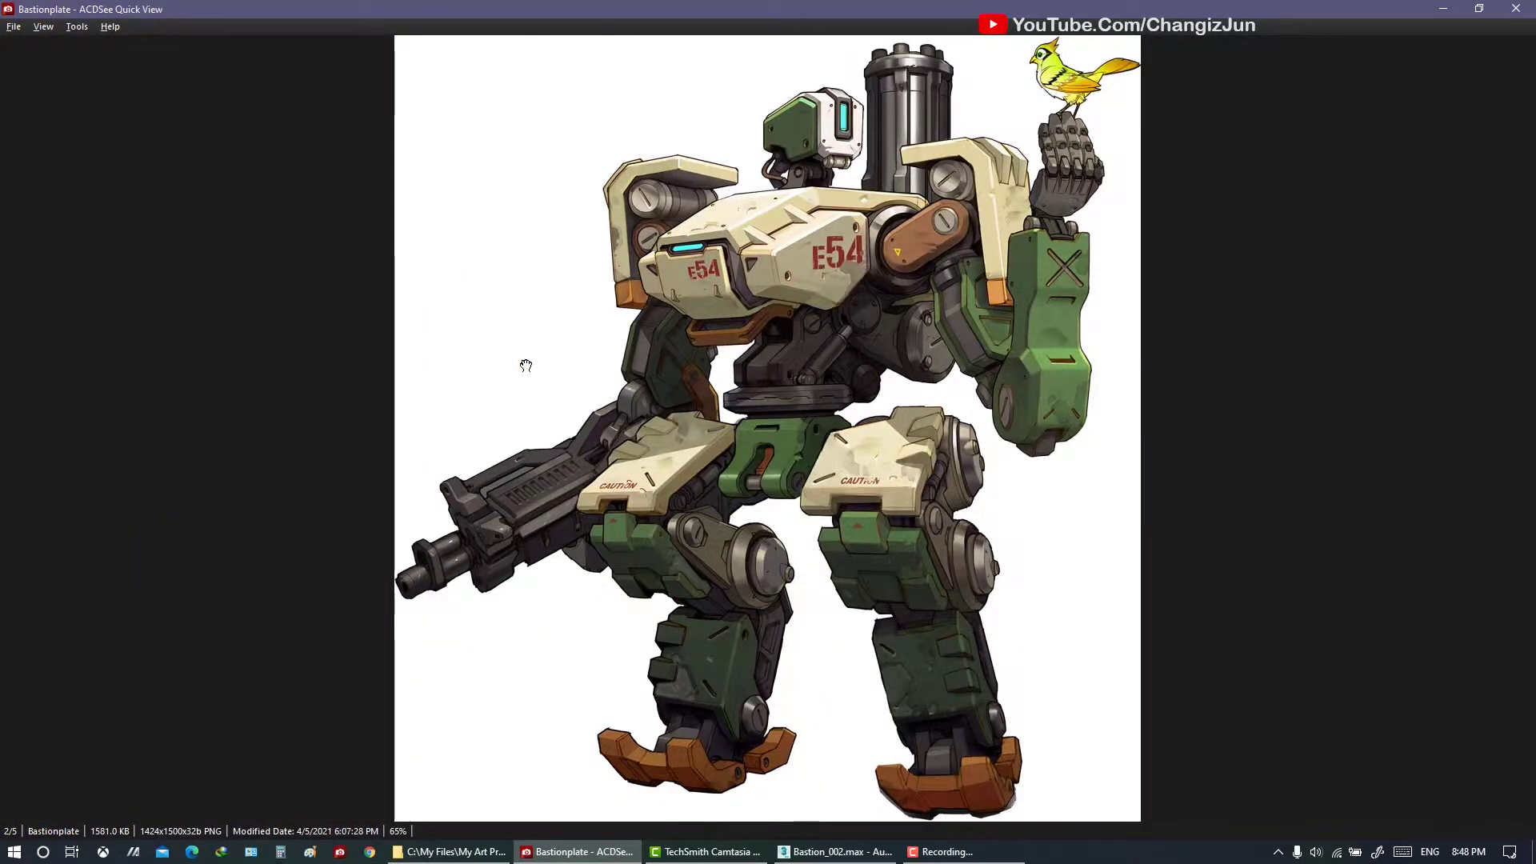
scroll(526, 366, down, 1)
scroll(525, 365, down, 1)
scroll(526, 366, down, 1)
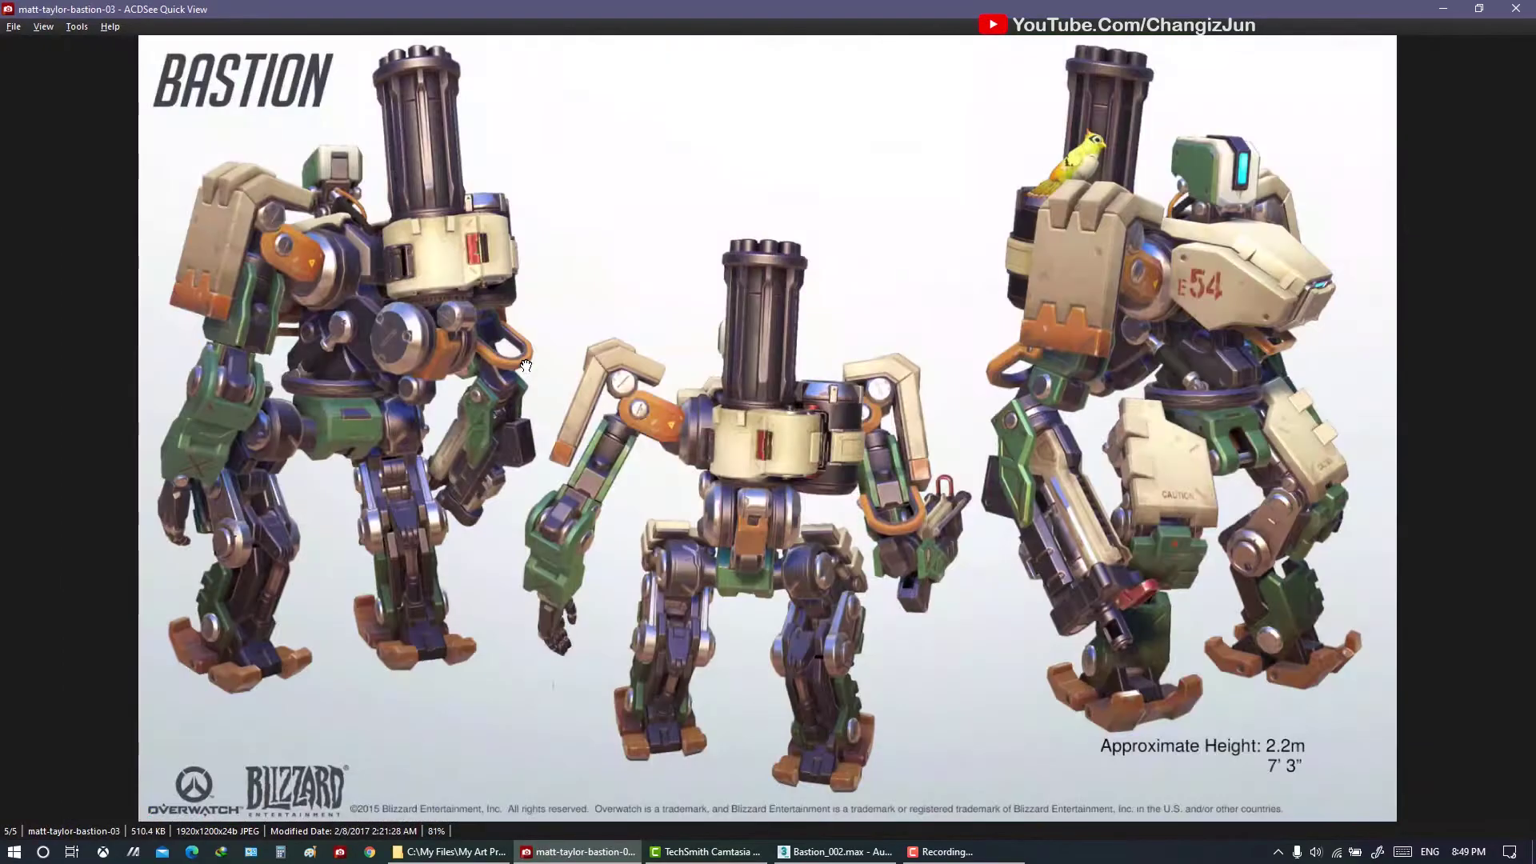
scroll(525, 366, up, 2)
scroll(525, 365, down, 1)
ctrl+scroll(620, 413, up, 2)
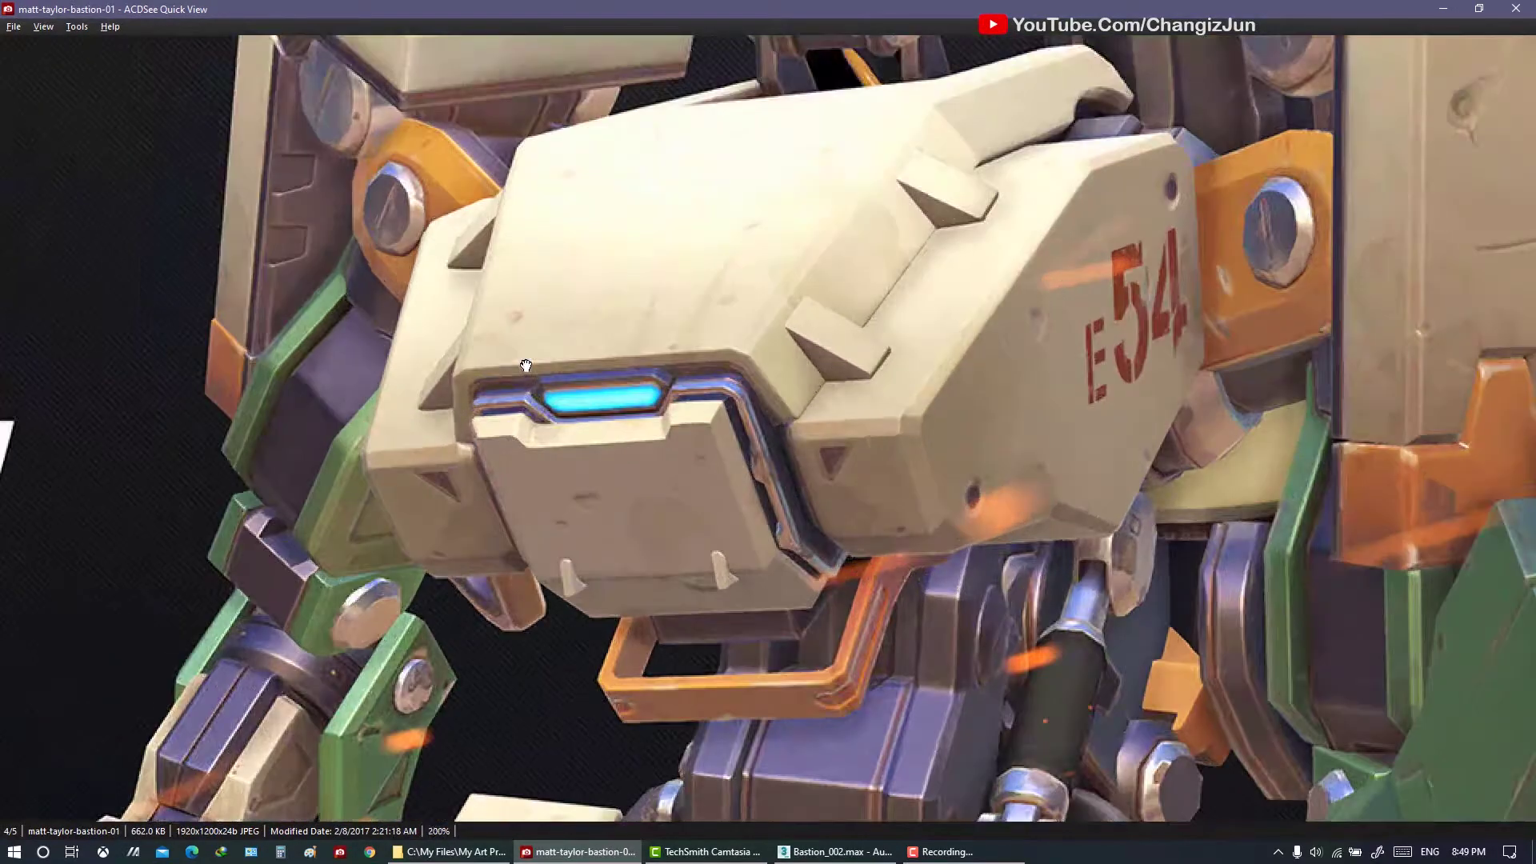
ctrl+scroll(620, 413, up, 1)
Shrink the reference viewer to a small window and deselect the bolt cylinder.
double_click(607, 373)
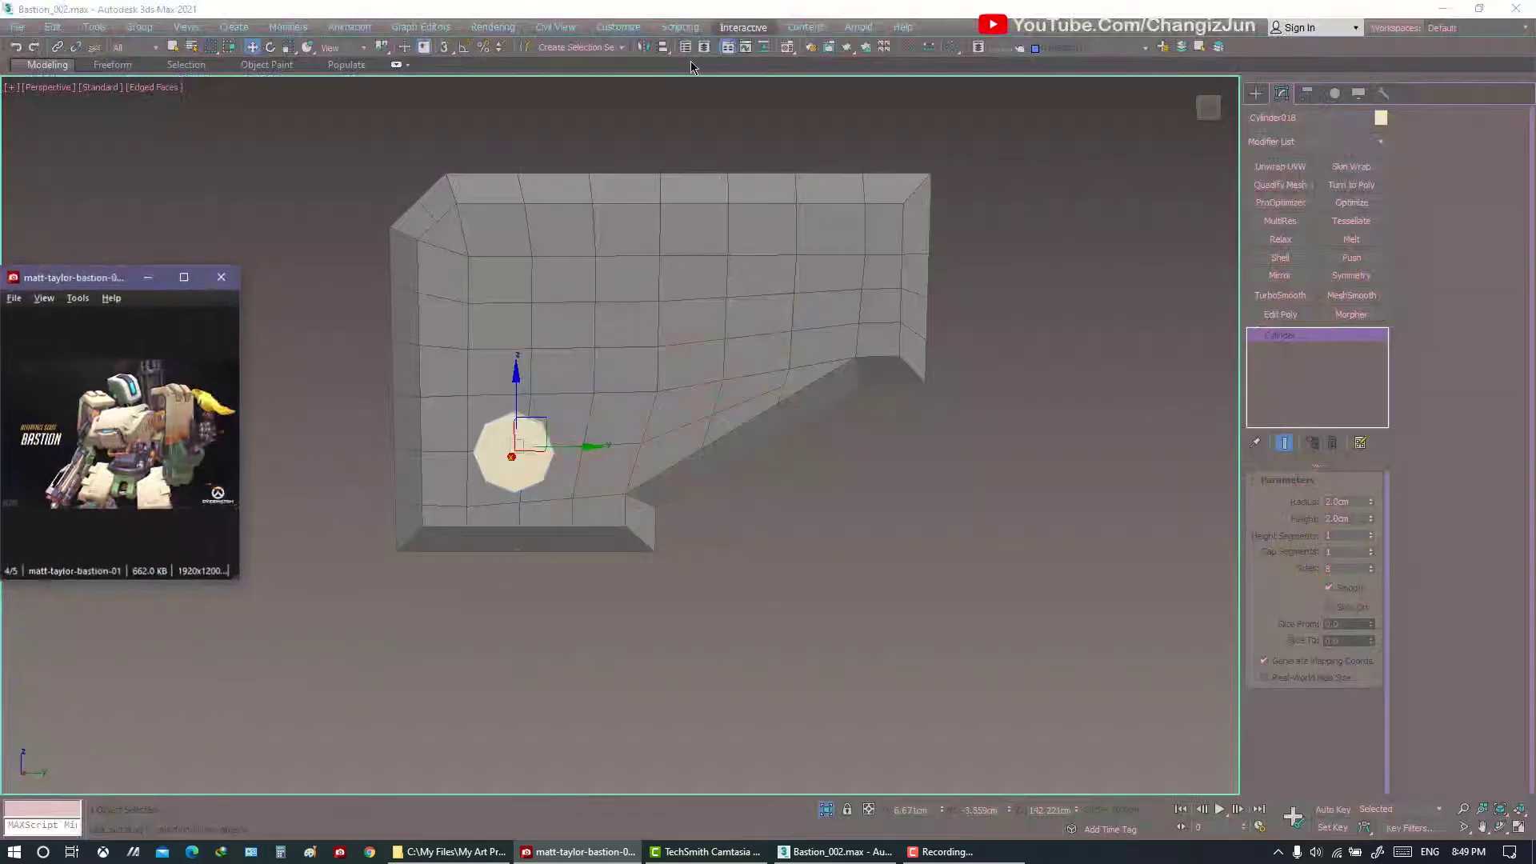
scroll(166, 417, up, 1)
ctrl+scroll(171, 447, up, 2)
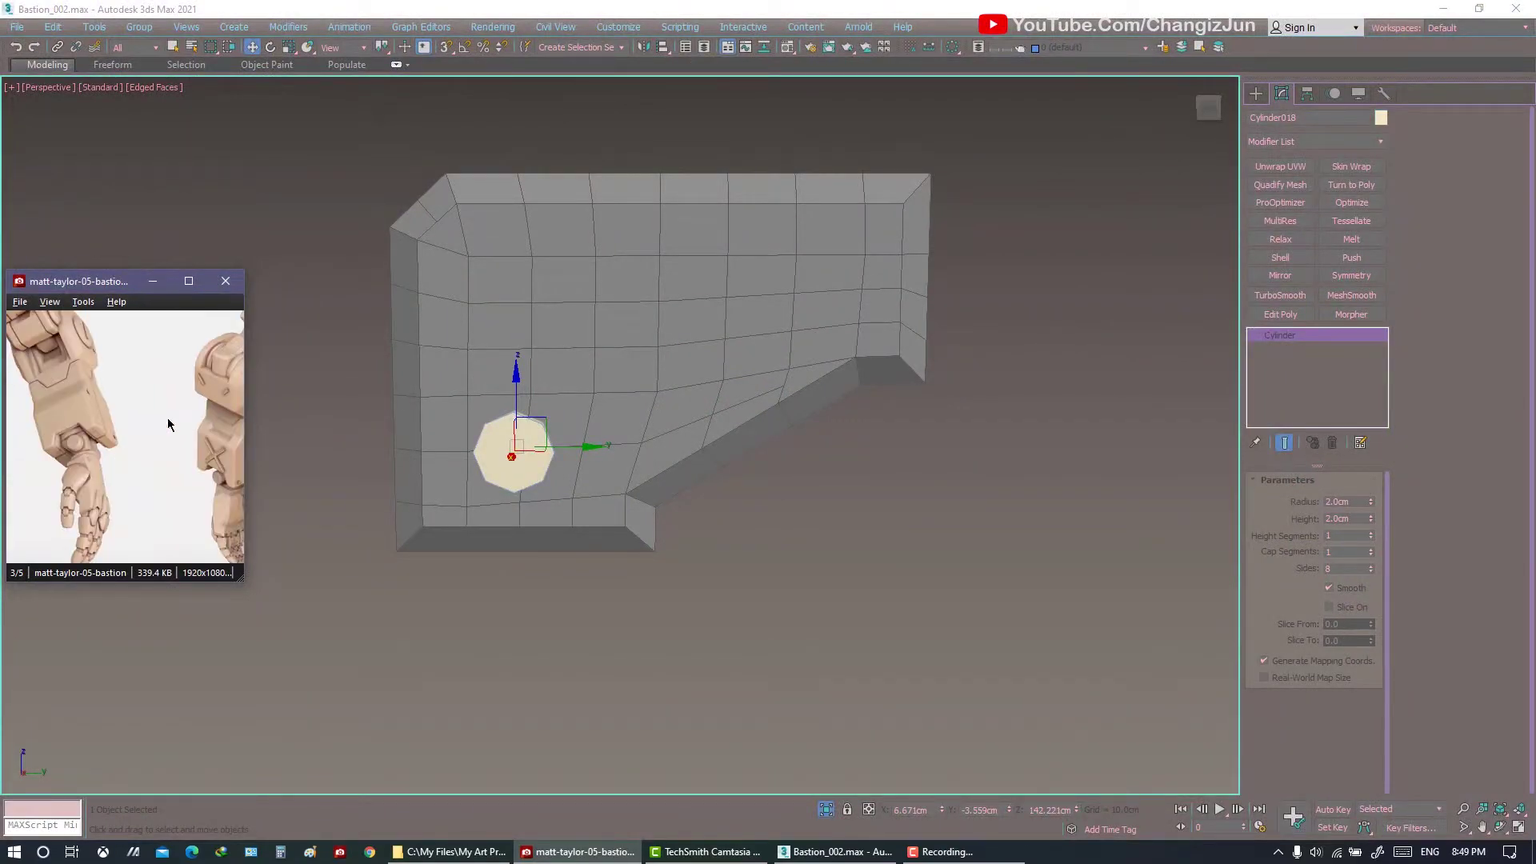
click(454, 702)
In the Left view, move the second bolt cylinder along X to 1.733cm, then select the plate.
key(l)
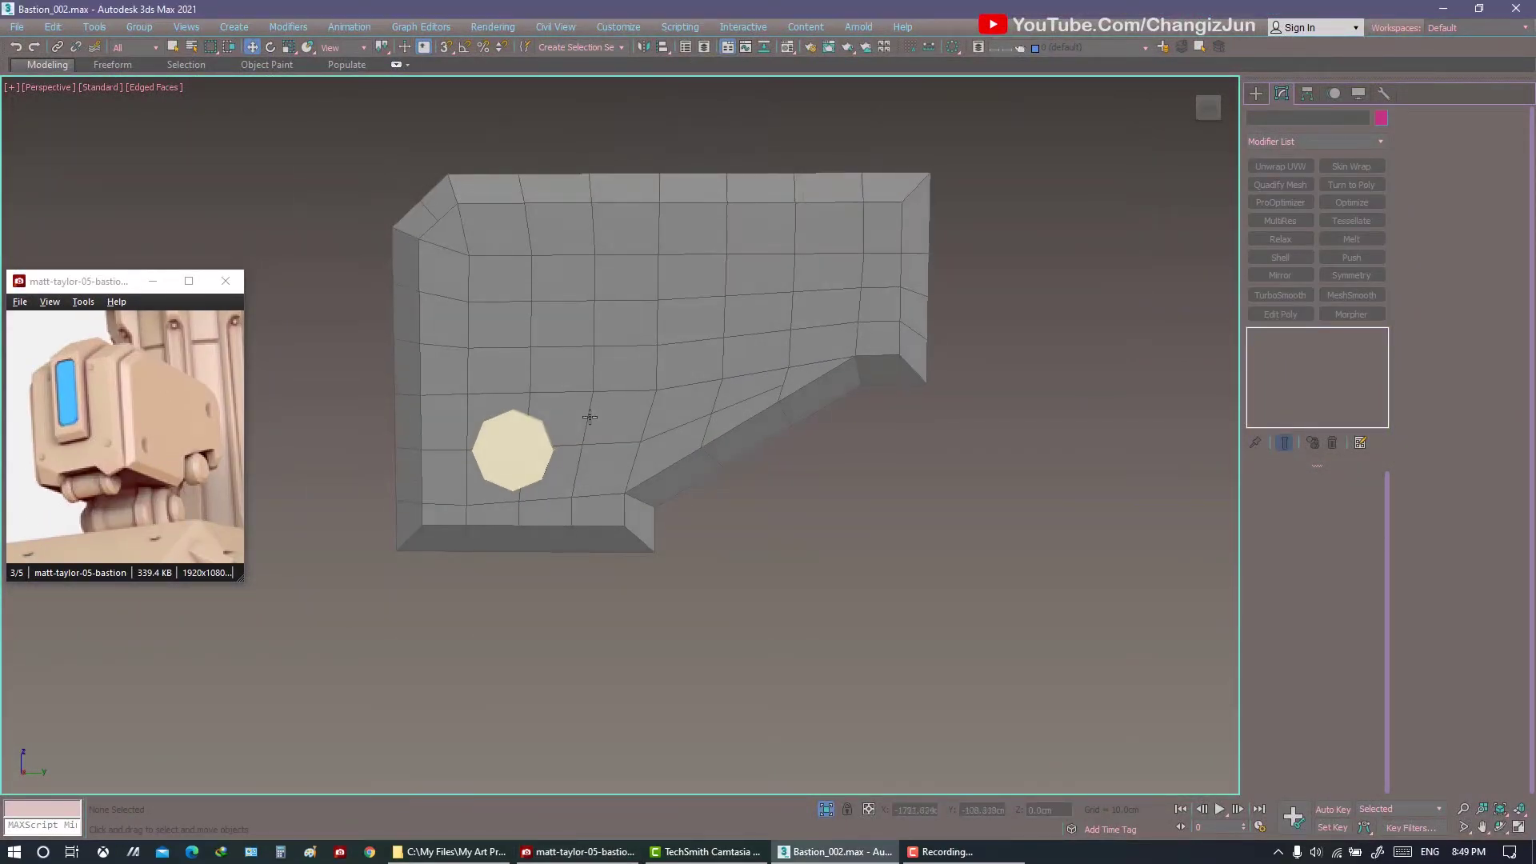
click(739, 404)
mouse_move(768, 372)
mouse_down()
mouse_move(781, 372)
mouse_move(485, 223)
mouse_up()
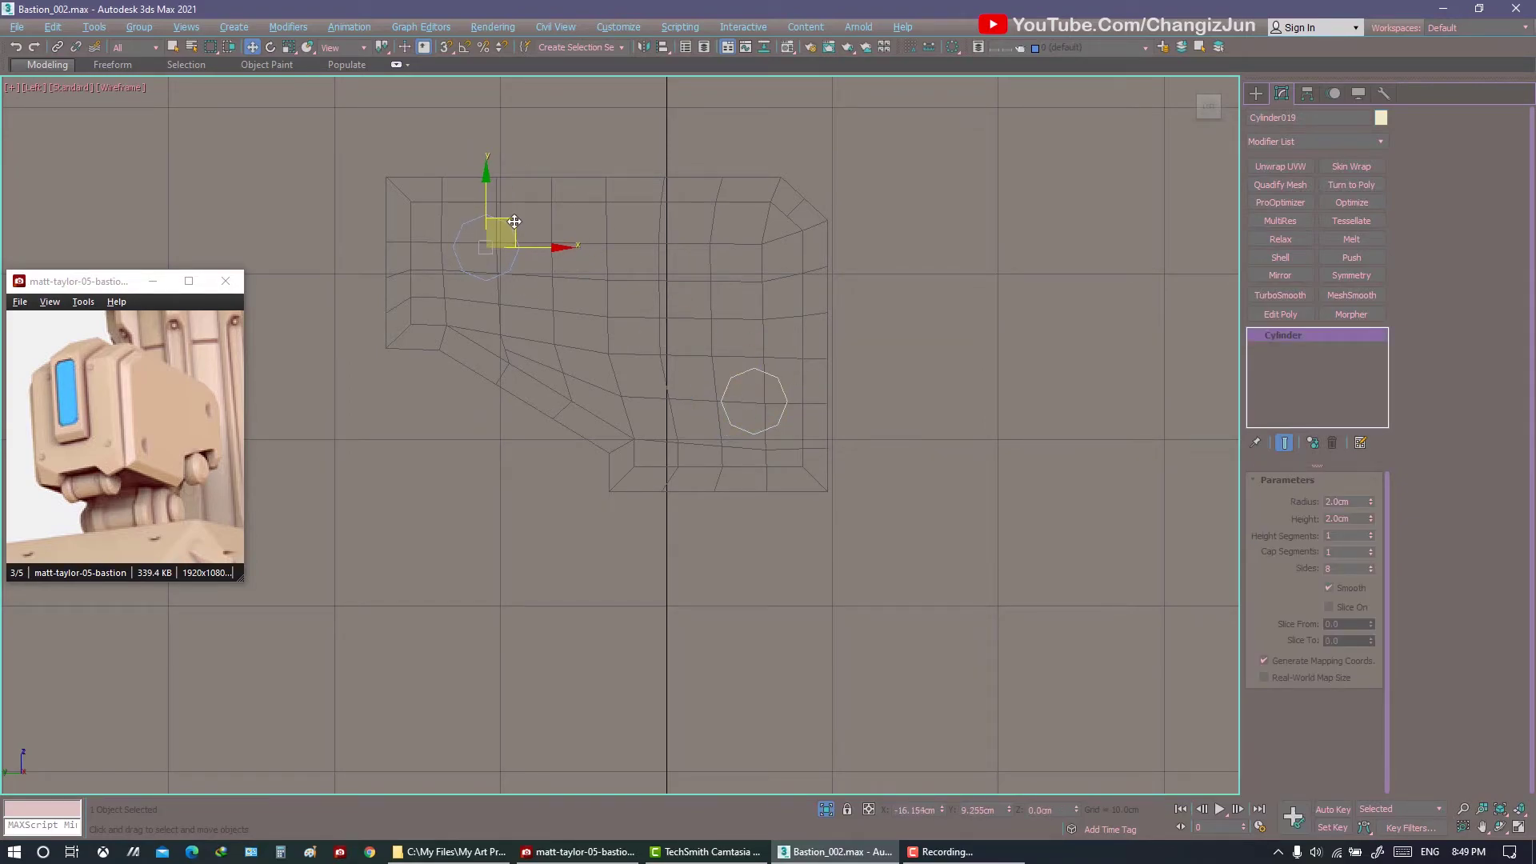
key(alt+w)
key(alt+w)
click(812, 469)
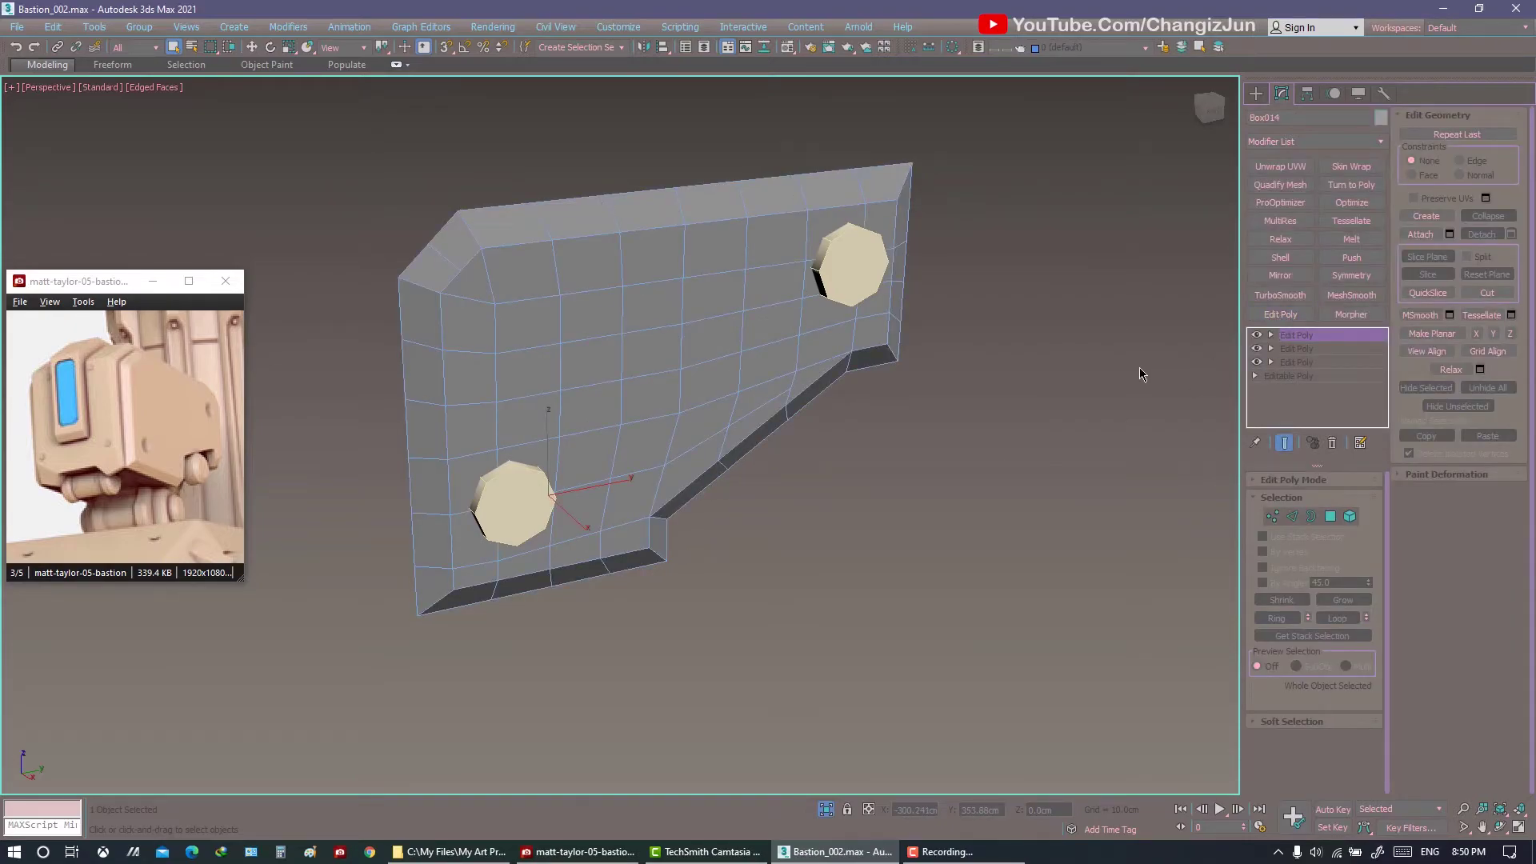
Cut new edges from the lower bolt hole's vertices into the plate grid.
key(1)
scroll(816, 467, up, 3)
right_click(713, 420)
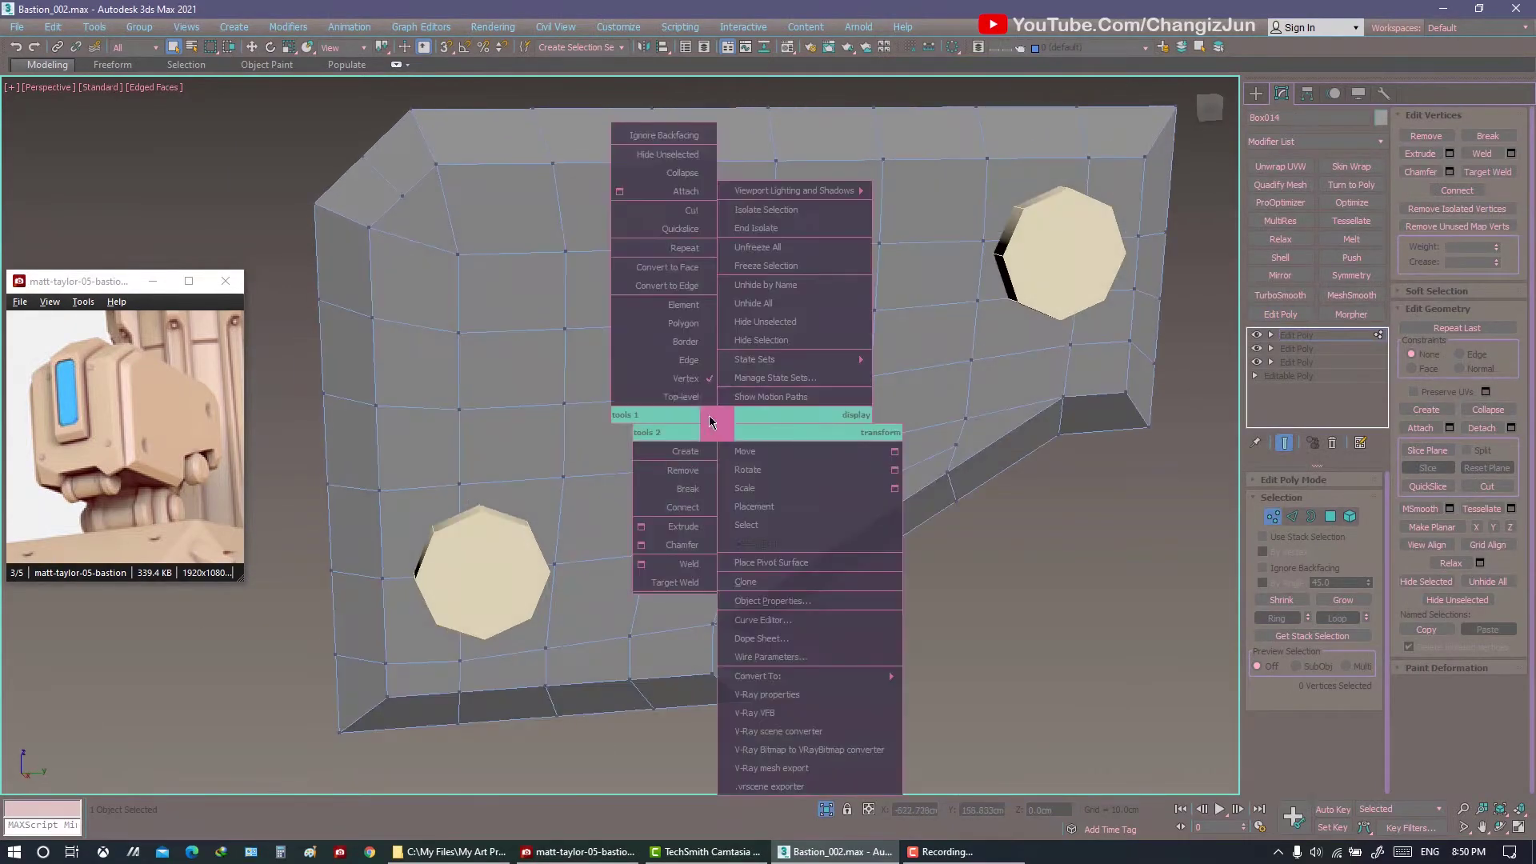
click(669, 291)
scroll(527, 478, up, 3)
alt+middle_drag(528, 478, 555, 434)
scroll(533, 571, up, 2)
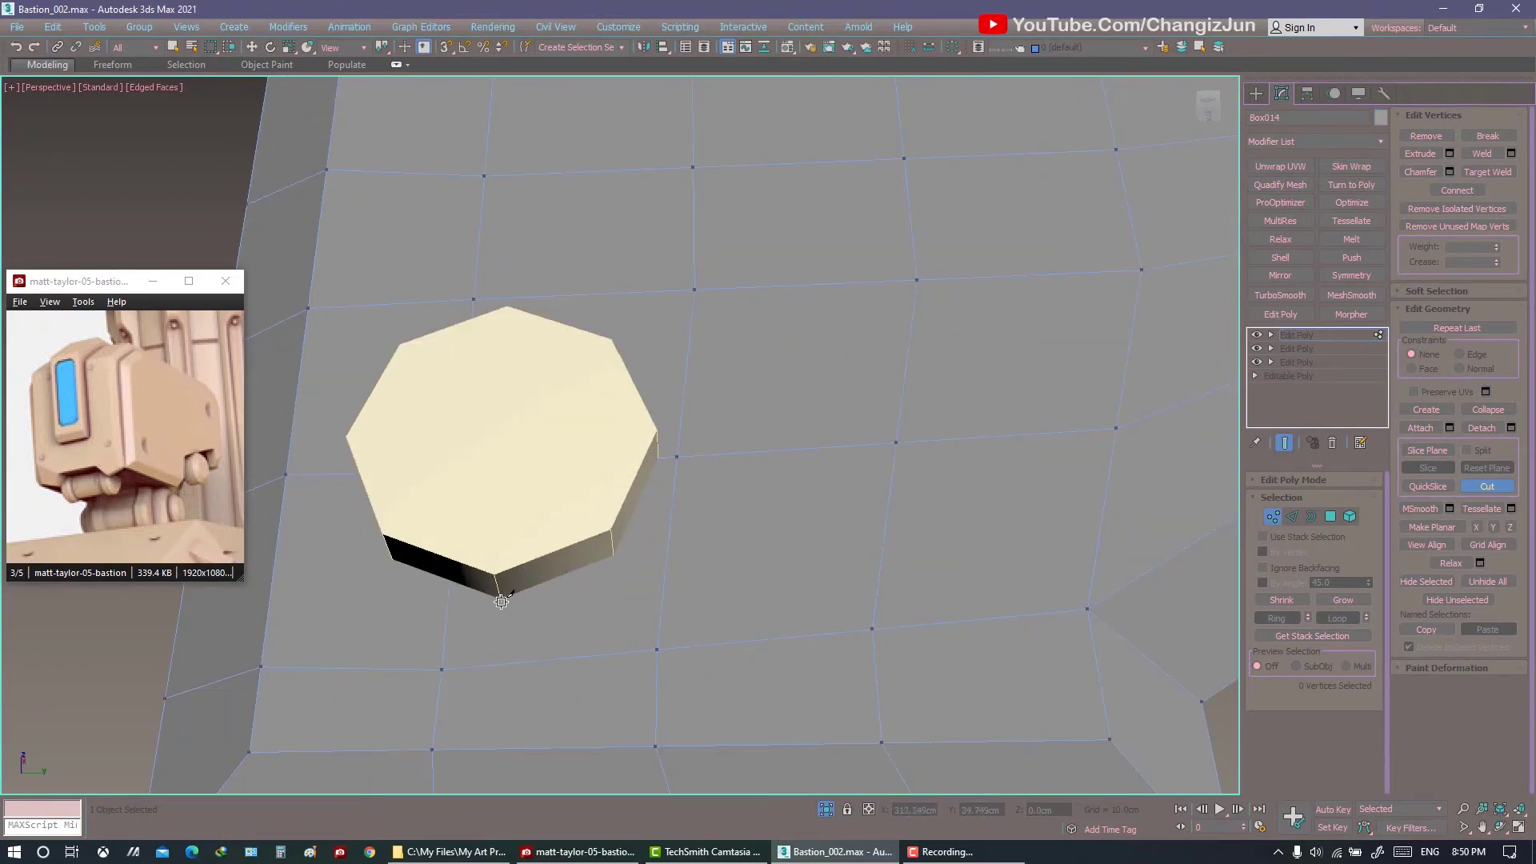
alt+middle_drag(616, 557, 662, 498)
click(662, 497)
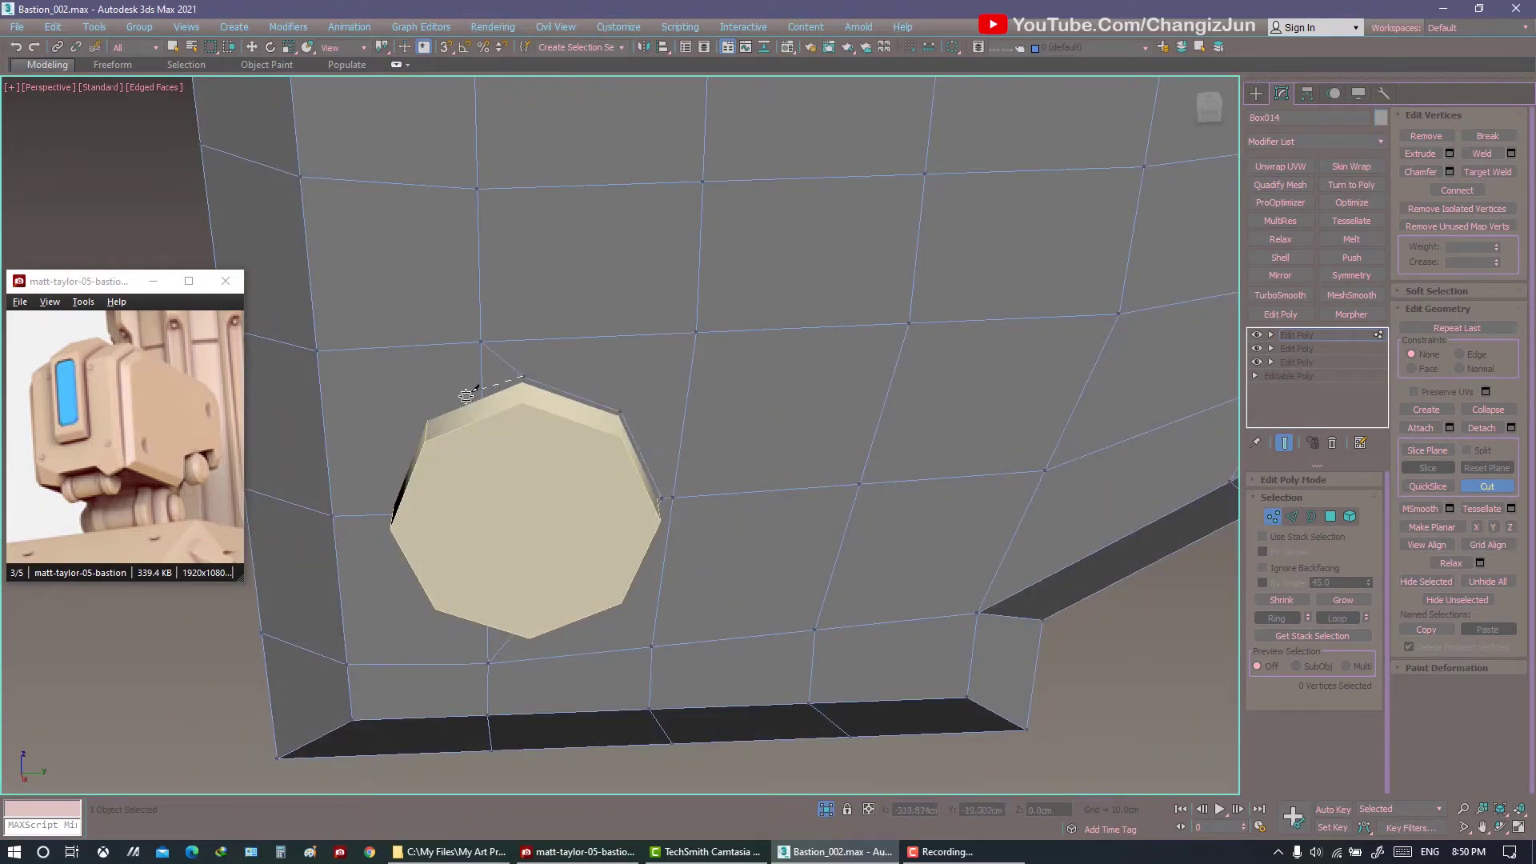
alt+middle_drag(466, 395, 442, 441)
click(425, 537)
alt+middle_drag(425, 537, 559, 615)
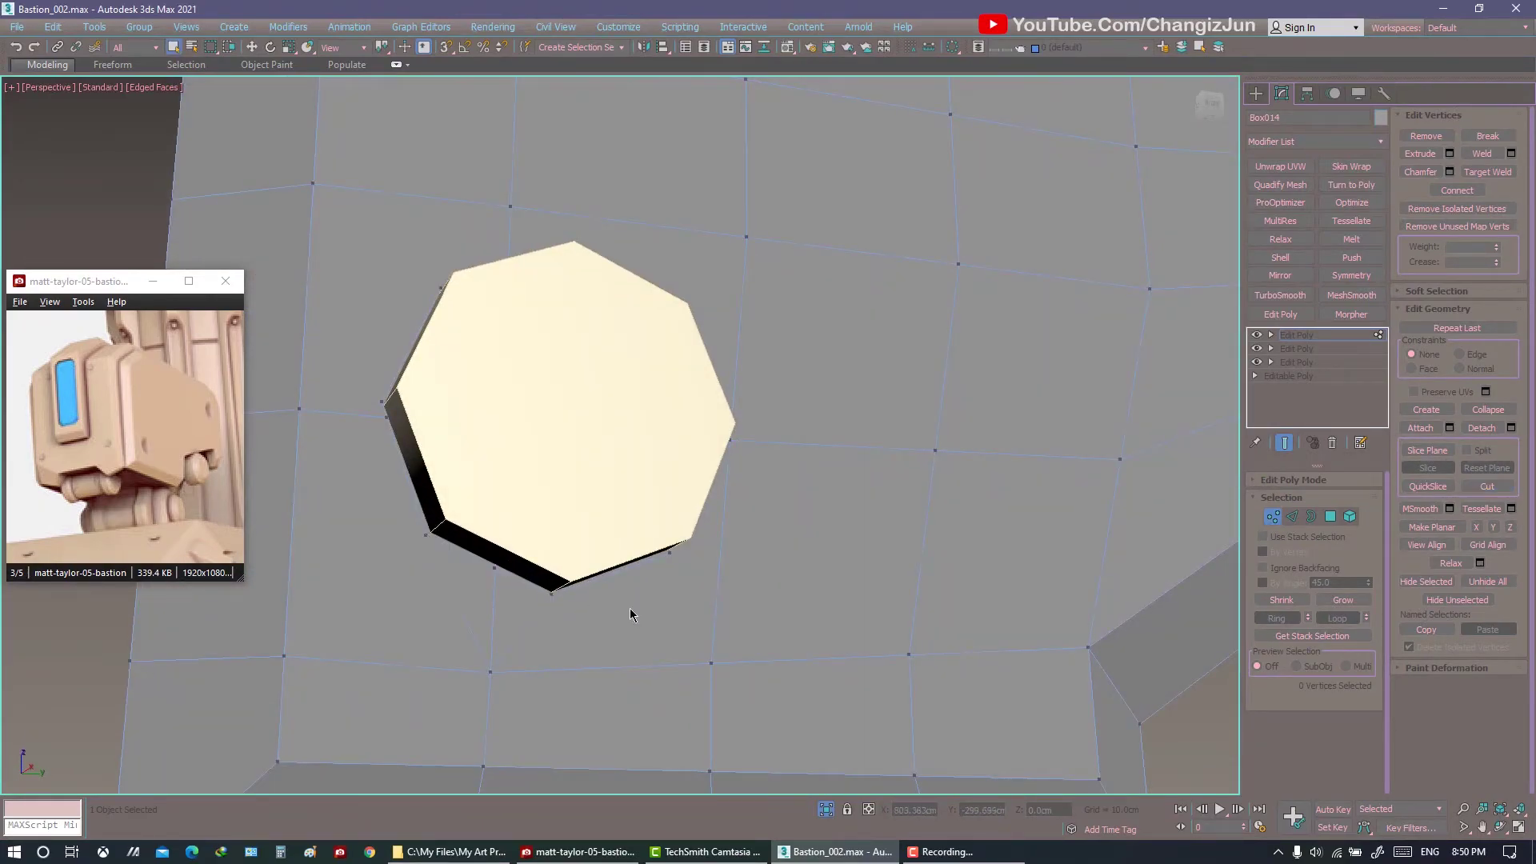
Target Weld the hole's top-left vertex onto the plate's edge loop.
right_click(696, 377)
click(656, 336)
alt+middle_drag(656, 336, 565, 394)
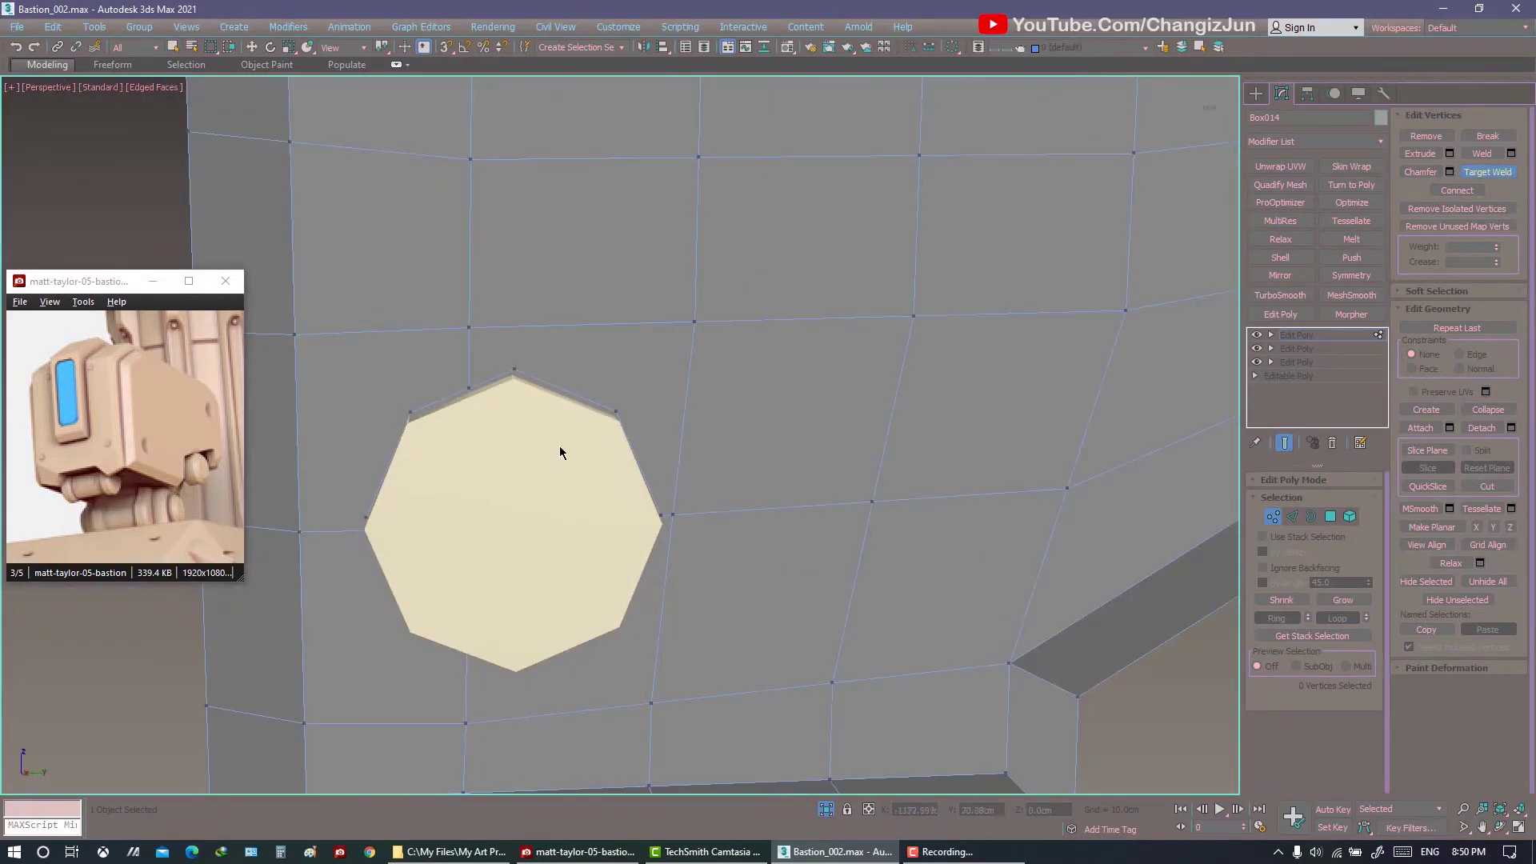
alt+middle_drag(560, 453, 561, 414)
alt+middle_drag(476, 638, 573, 651)
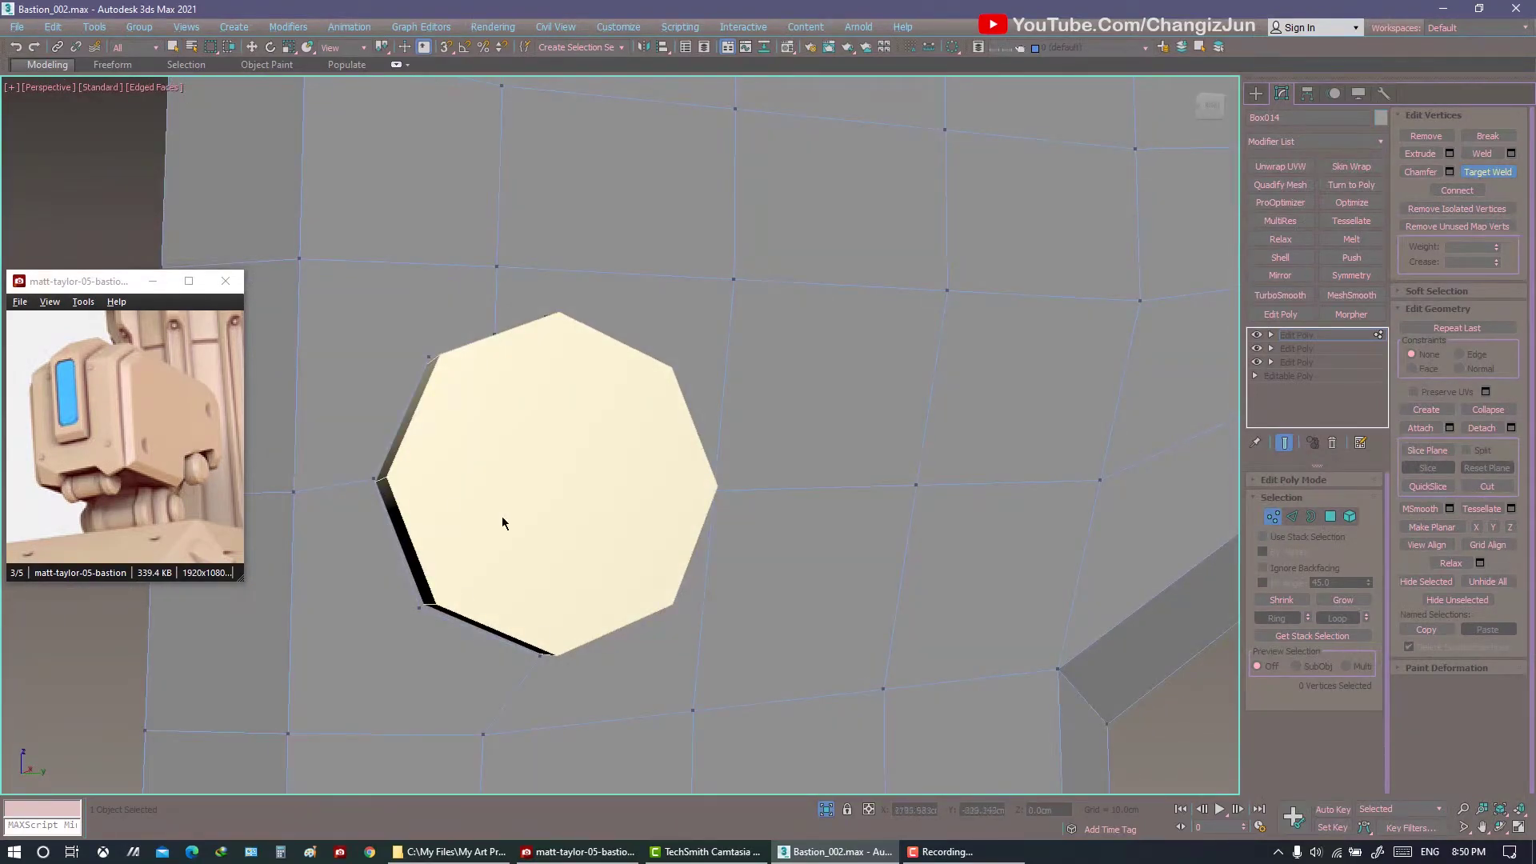
mouse_move(504, 521)
alt+middle_down()
mouse_move(583, 415)
mouse_move(472, 382)
alt+middle_up()
click(468, 379)
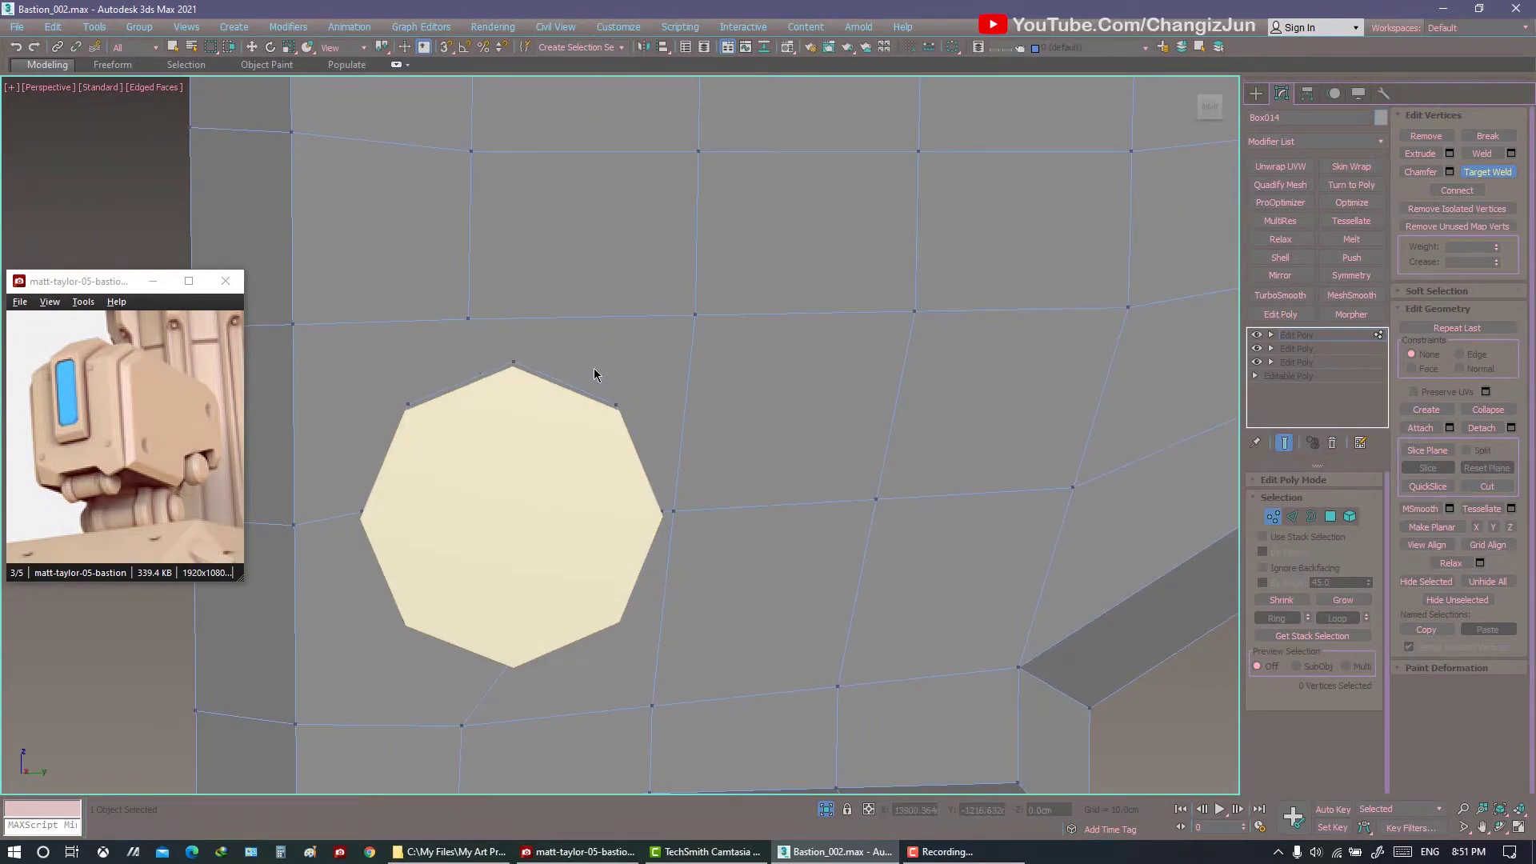
Cut another edge starting from the hole's top-left vertex, then exit the cut.
key(alt+c)
mouse_move(610, 267)
alt+middle_down()
mouse_move(541, 384)
mouse_move(385, 408)
alt+middle_up()
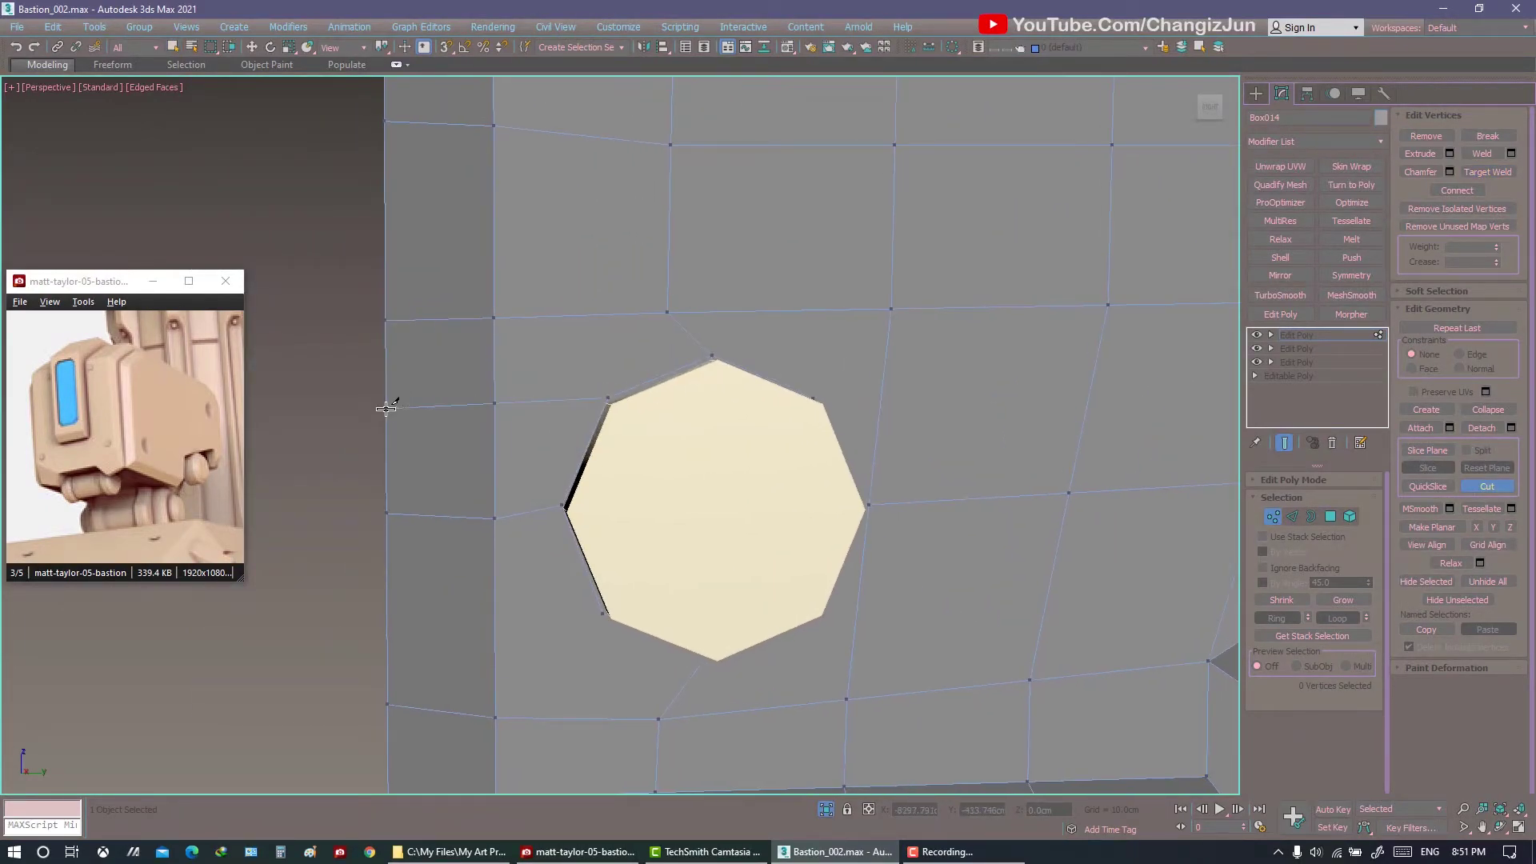
click(608, 397)
middle_drag(608, 398, 515, 426)
alt+middle_drag(492, 206, 547, 502)
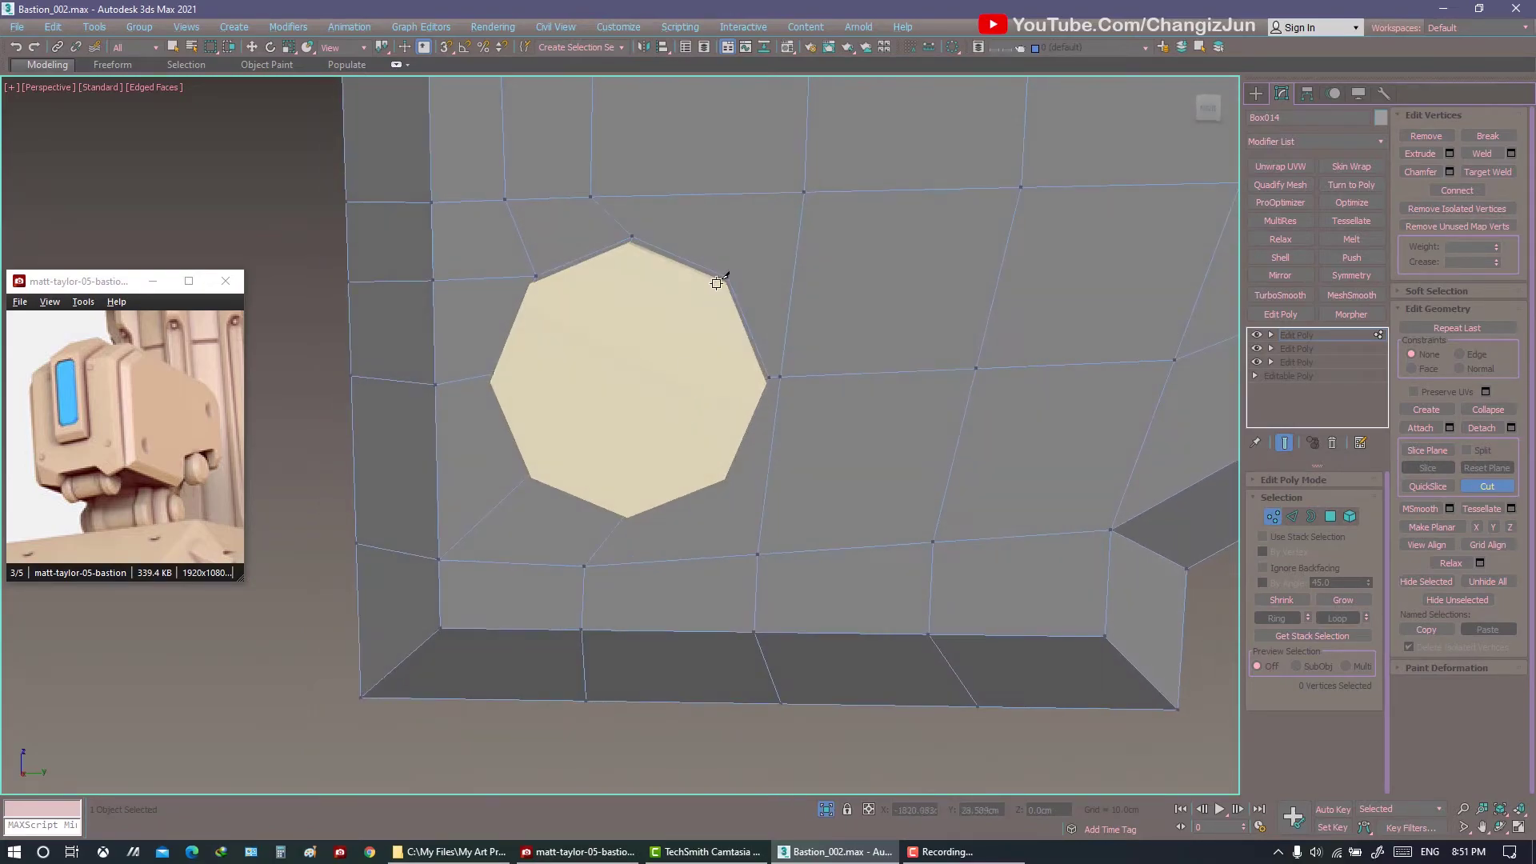
alt+middle_drag(719, 275, 732, 333)
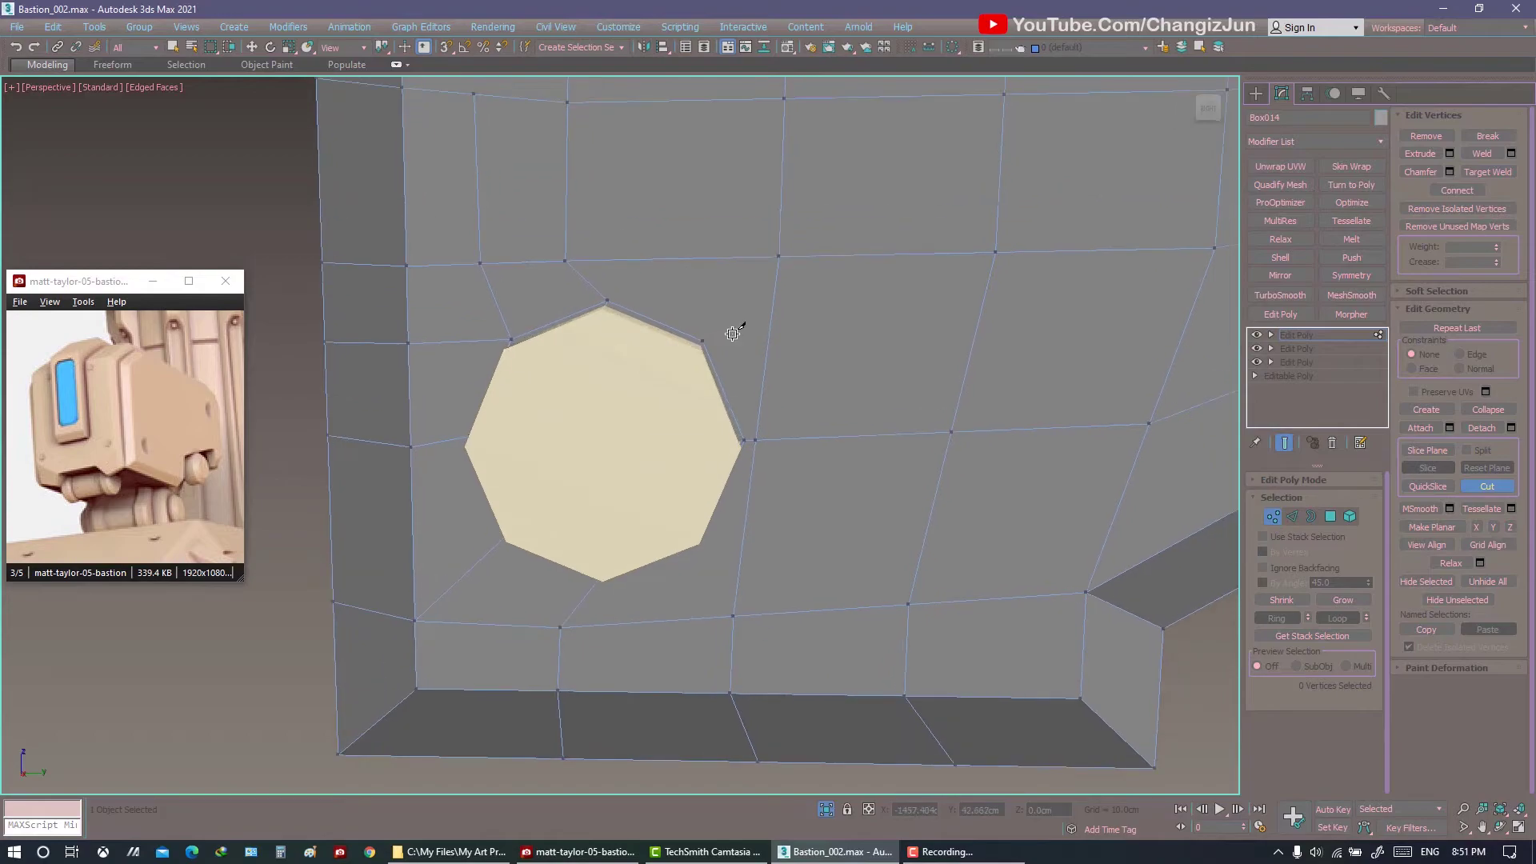
alt+middle_drag(713, 258, 727, 547)
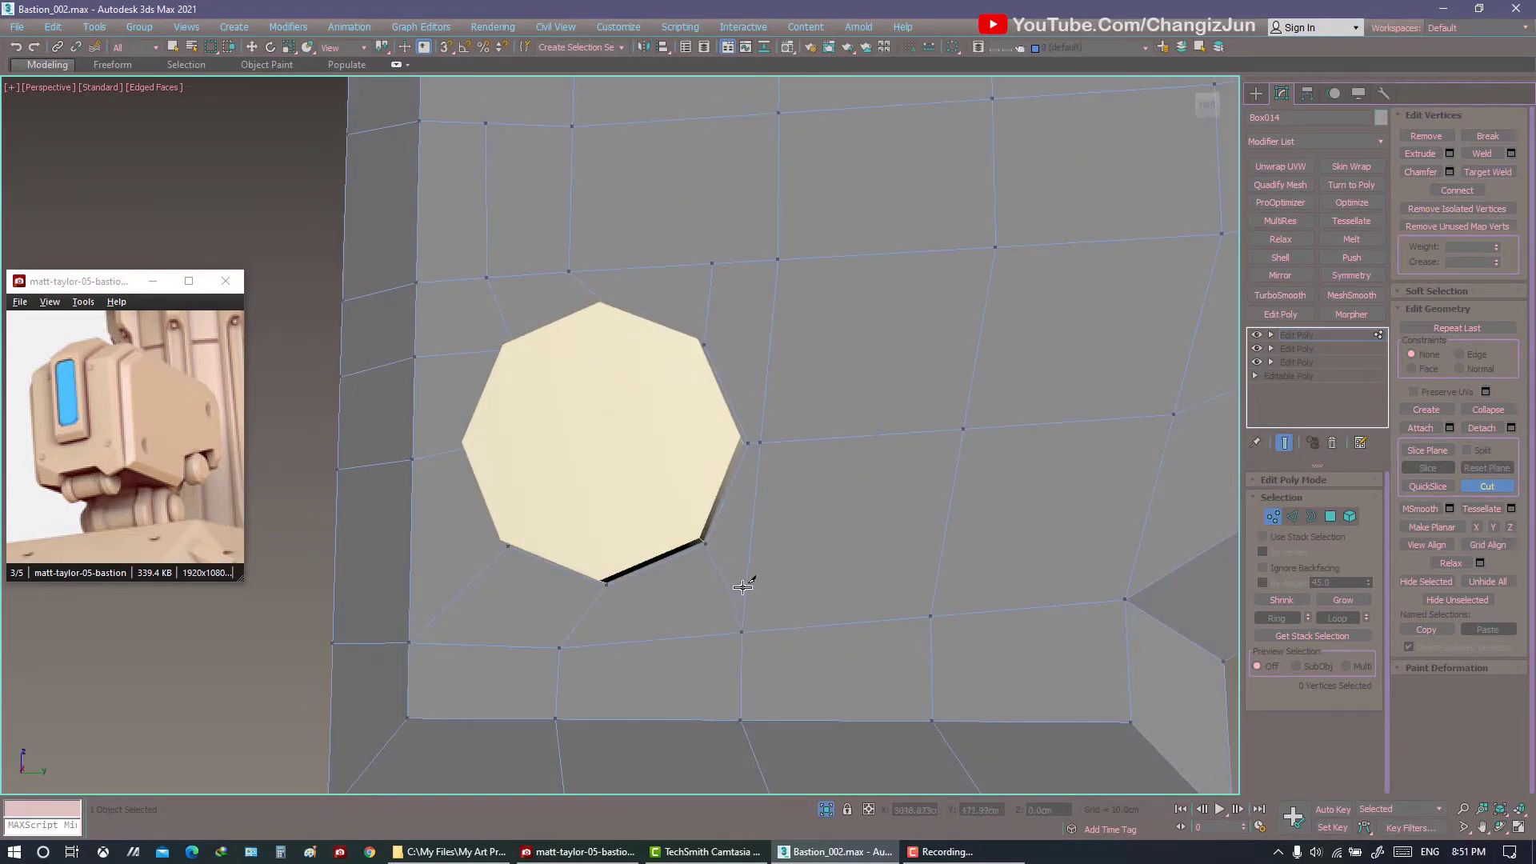
scroll(743, 586, down, 3)
key(w)
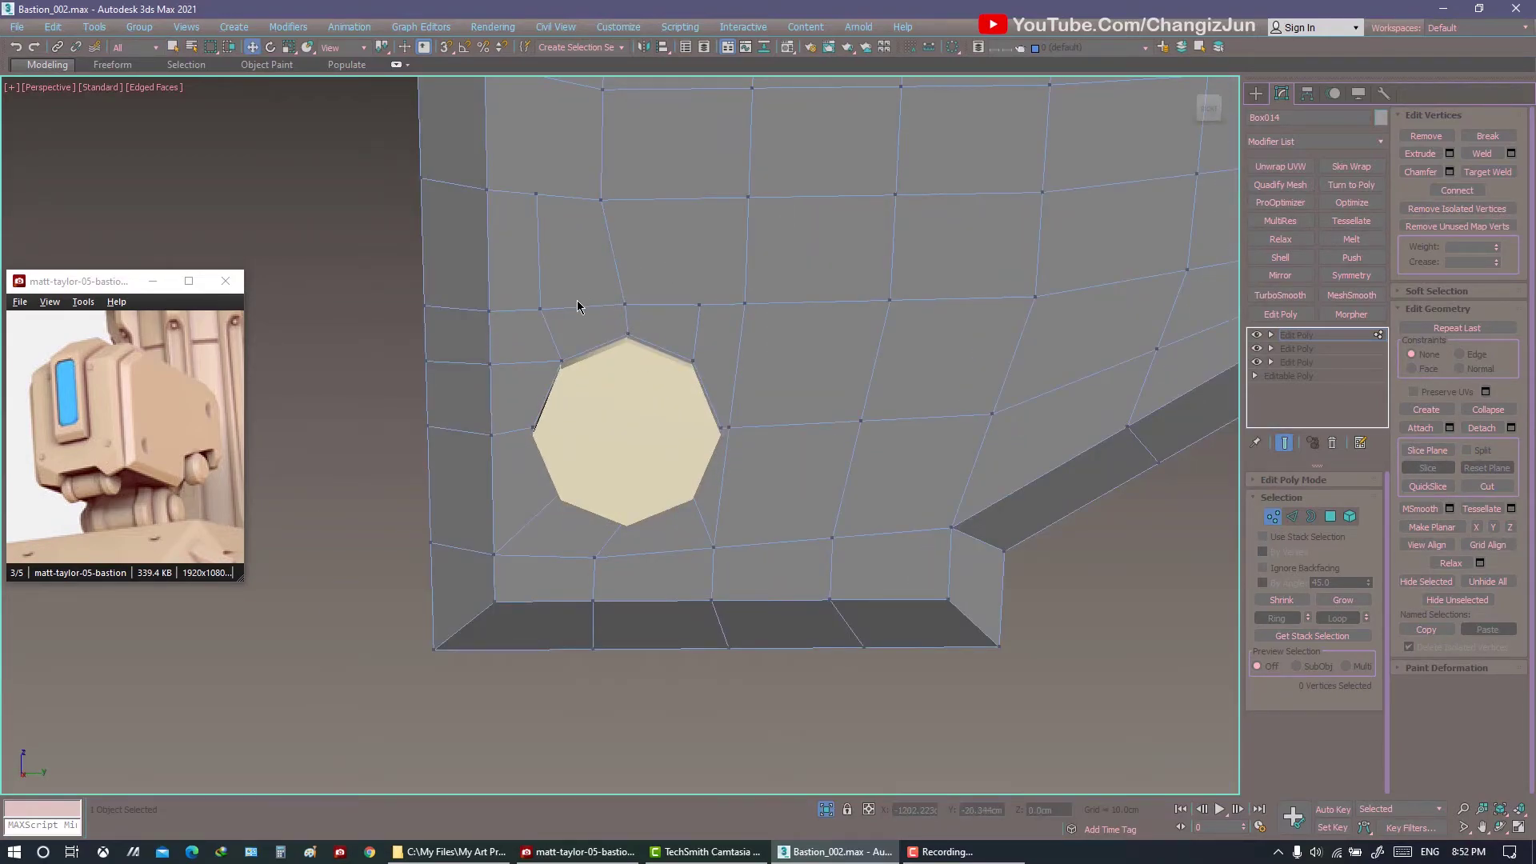
Select the faces around the hole and inspect them in wireframe, then clear the selection.
key(2)
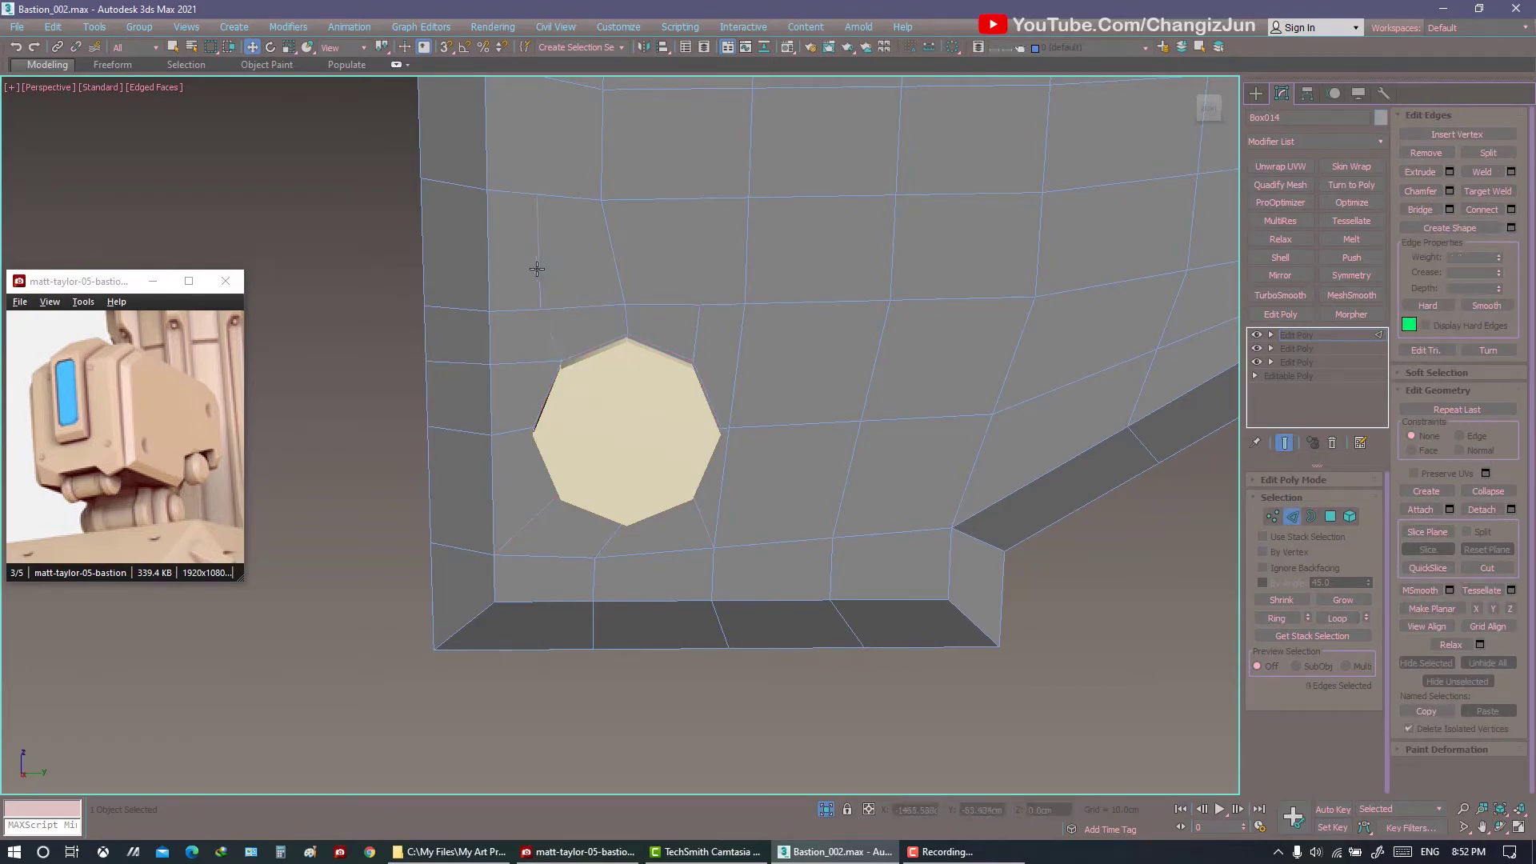
scroll(489, 371, up, 1)
key(1)
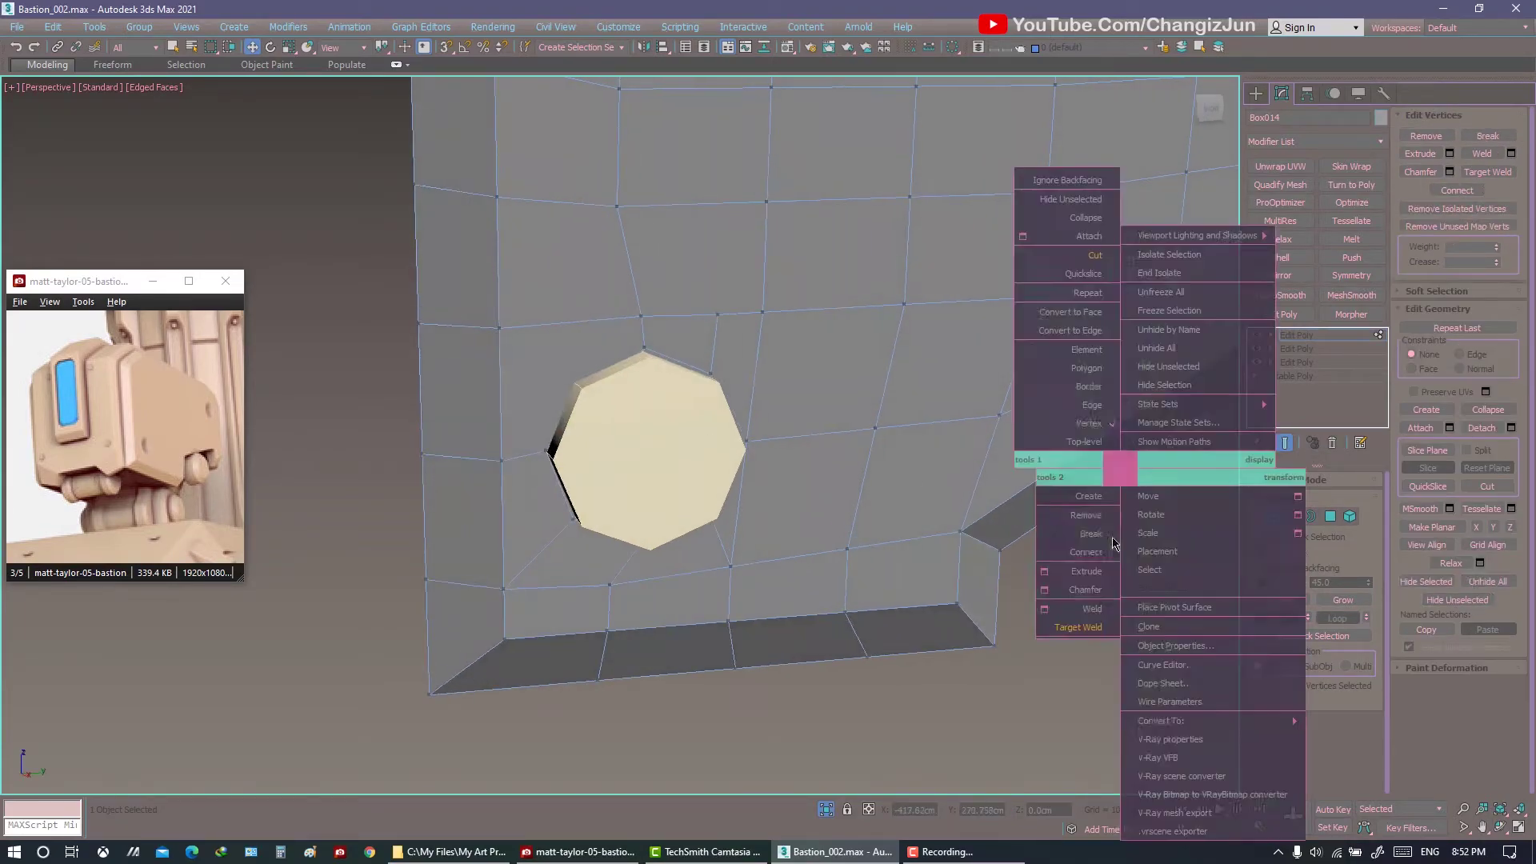
key(alt+c)
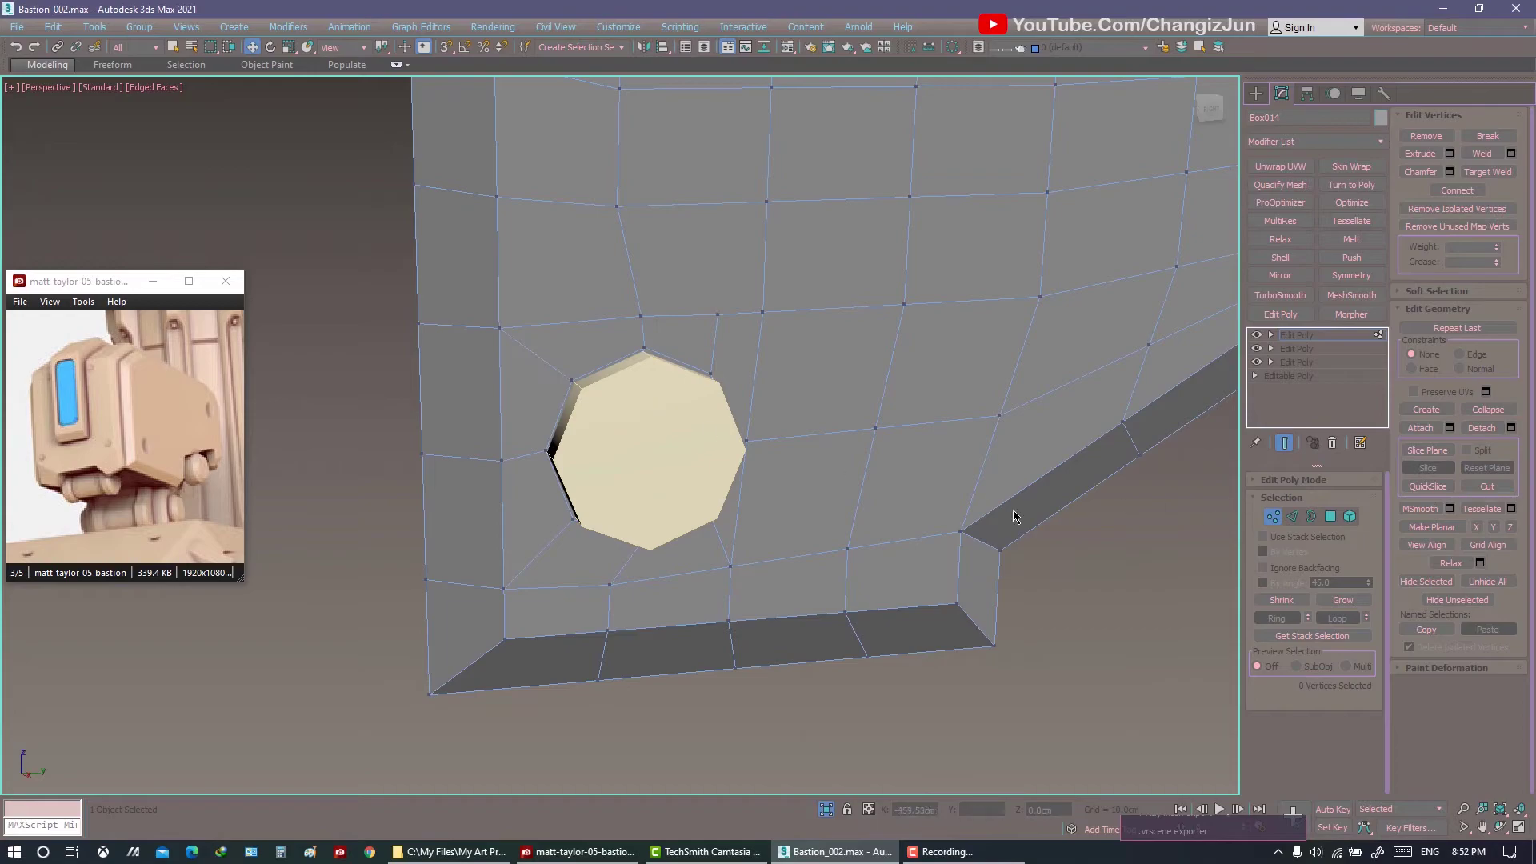
mouse_move(724, 450)
alt+middle_down()
mouse_move(685, 436)
mouse_move(891, 491)
alt+middle_up()
key(4)
click(892, 491)
key(F3)
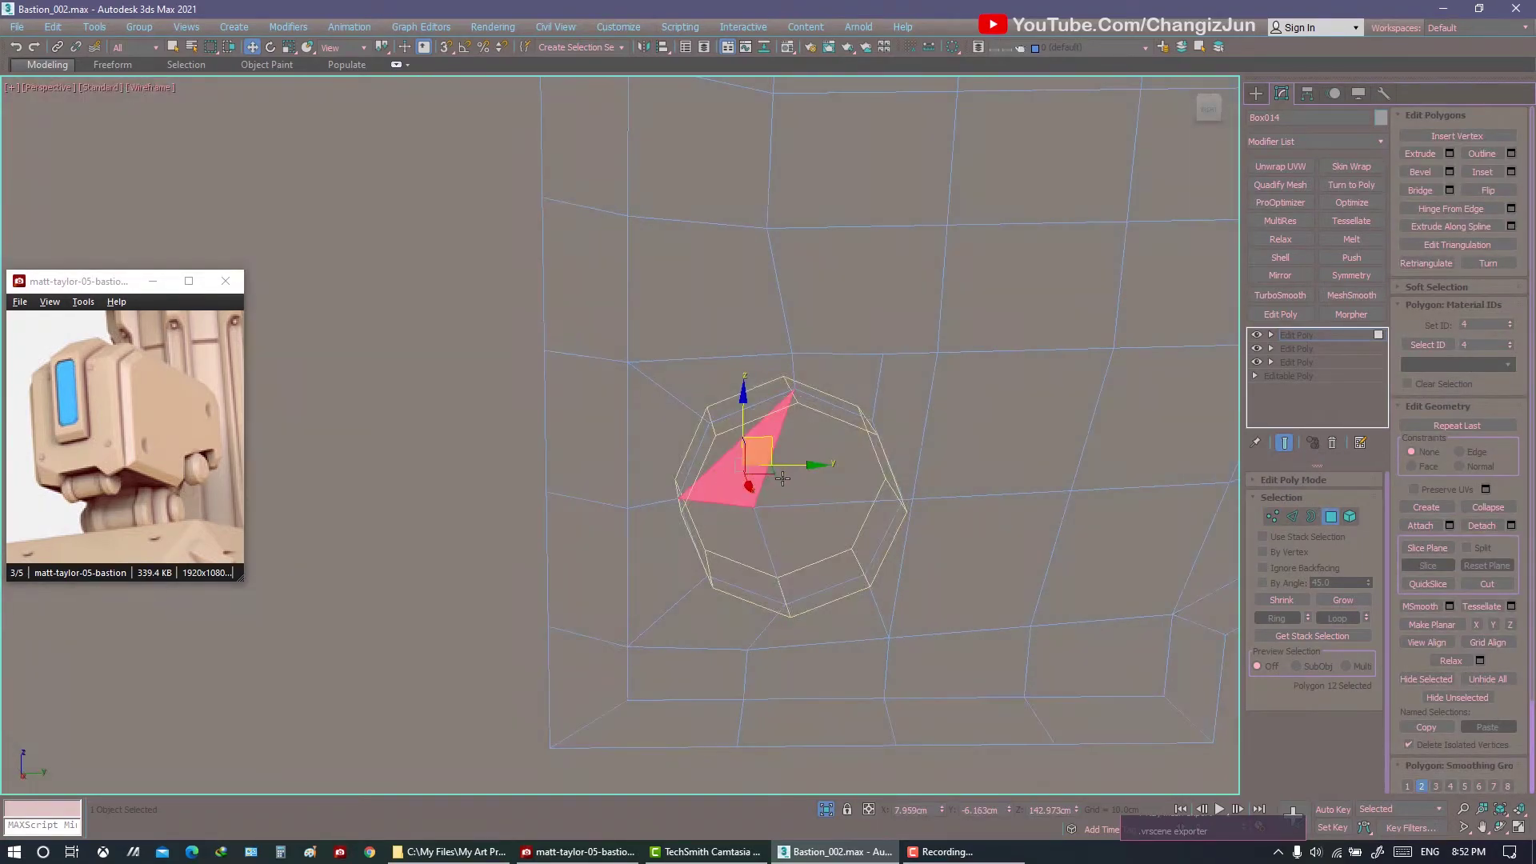
key(ctrl+a)
mouse_move(782, 478)
alt+middle_down()
mouse_move(810, 480)
mouse_move(778, 470)
mouse_move(760, 484)
alt+middle_up()
key(F3)
key(ctrl+d)
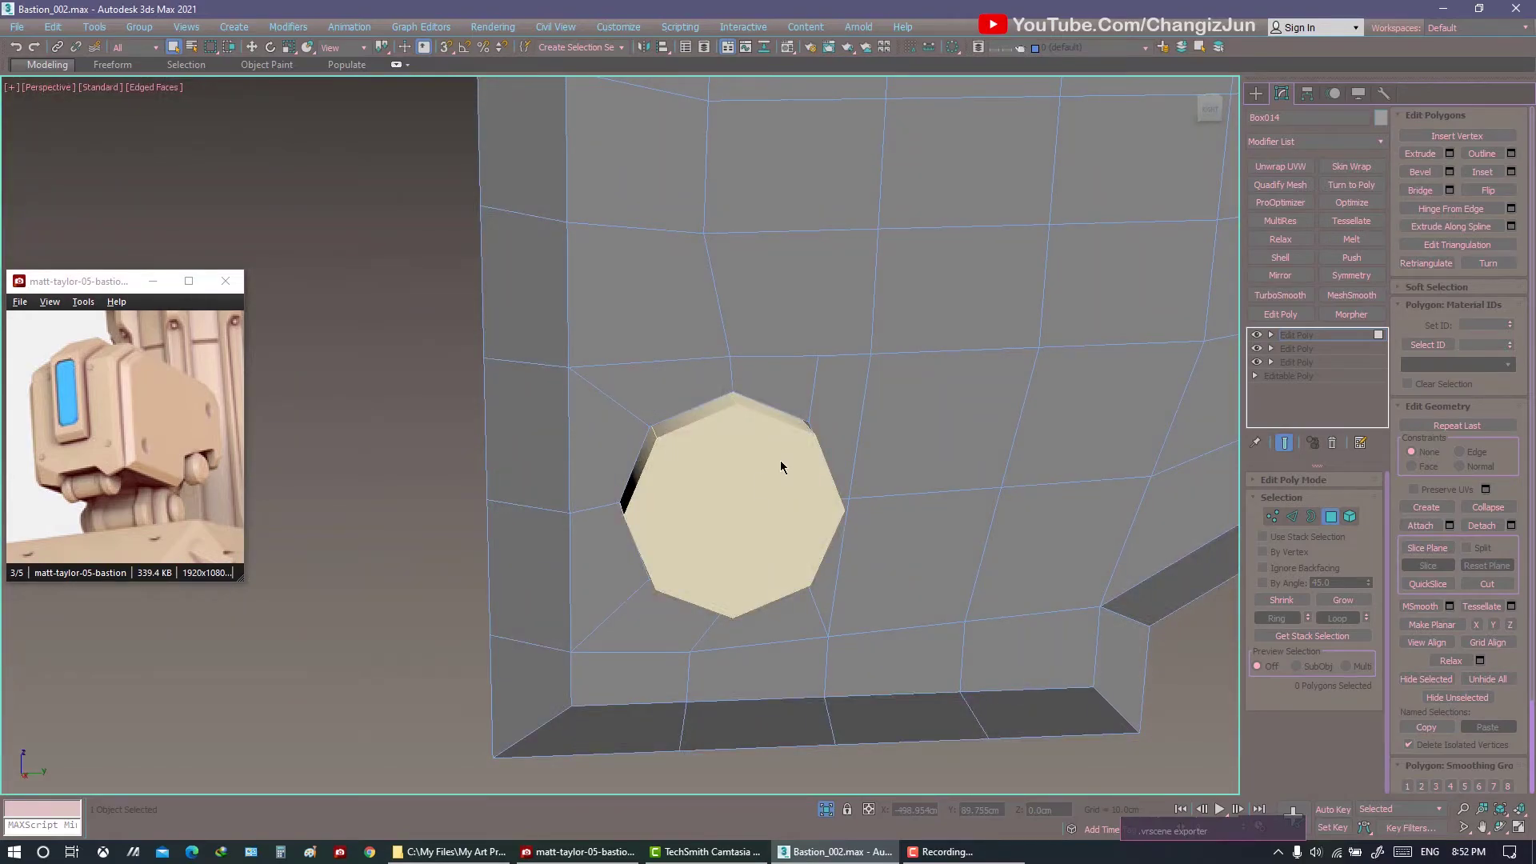
Cut further connecting edges at the hole in vertex mode and review the whole plate.
key(1)
right_click(967, 432)
middle_drag(859, 460, 790, 454)
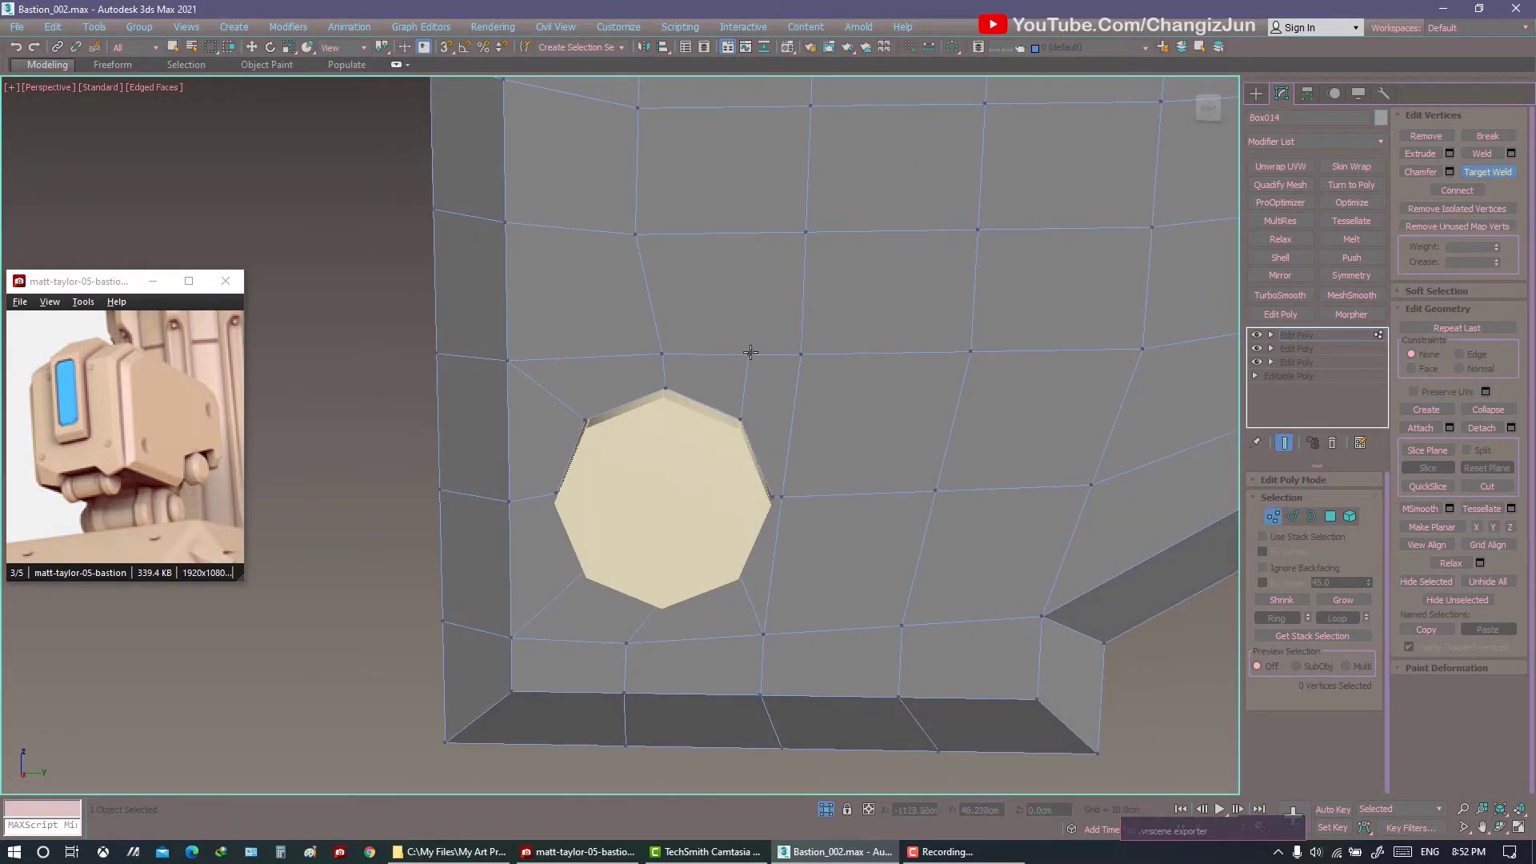
scroll(822, 391, down, 3)
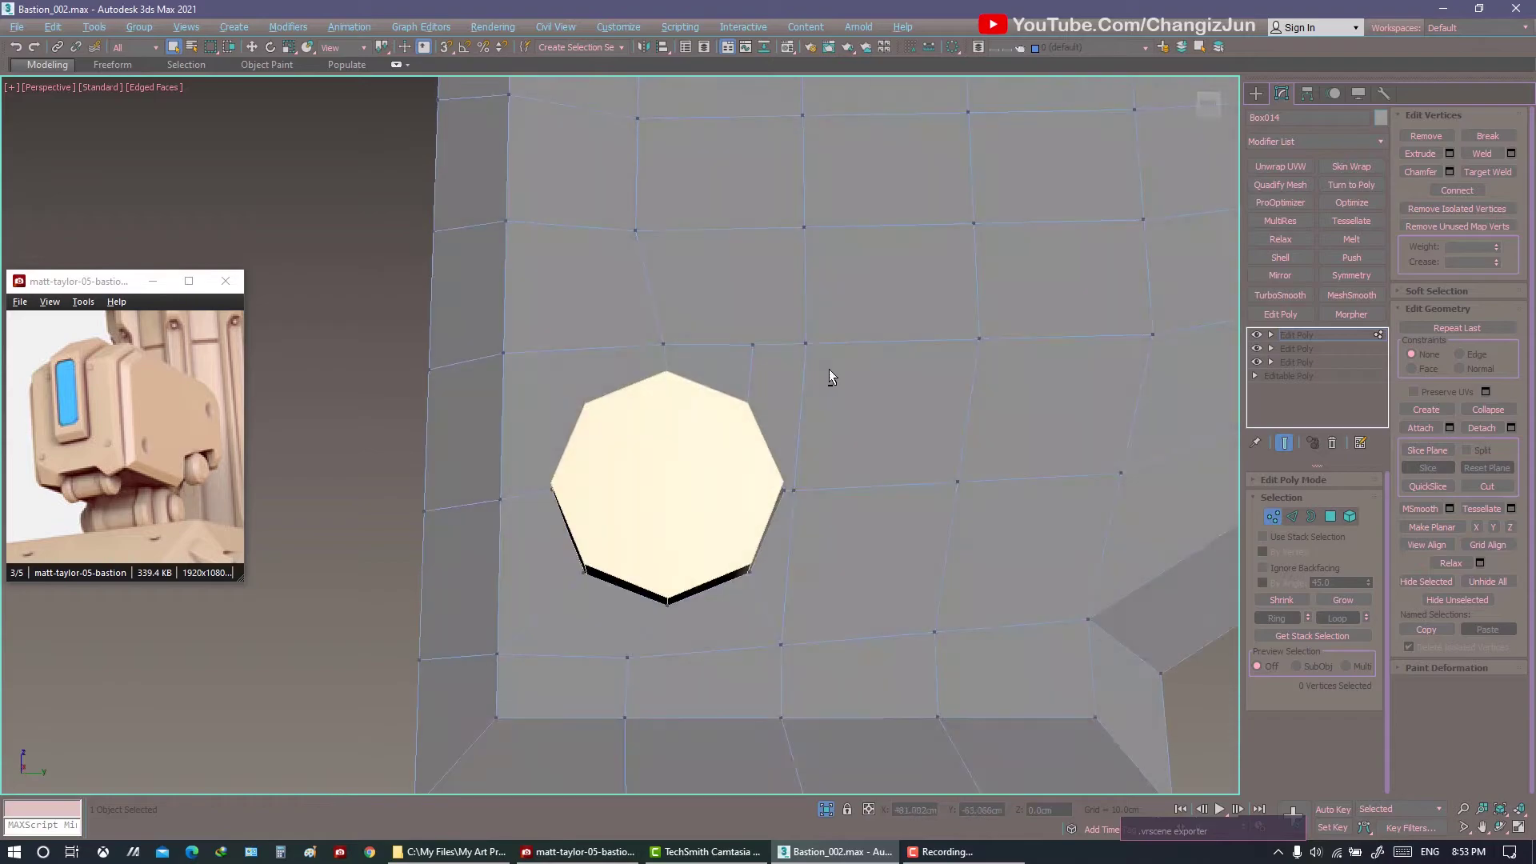
scroll(829, 367, down, 2)
scroll(809, 456, down, 2)
key(alt+c)
right_click(709, 500)
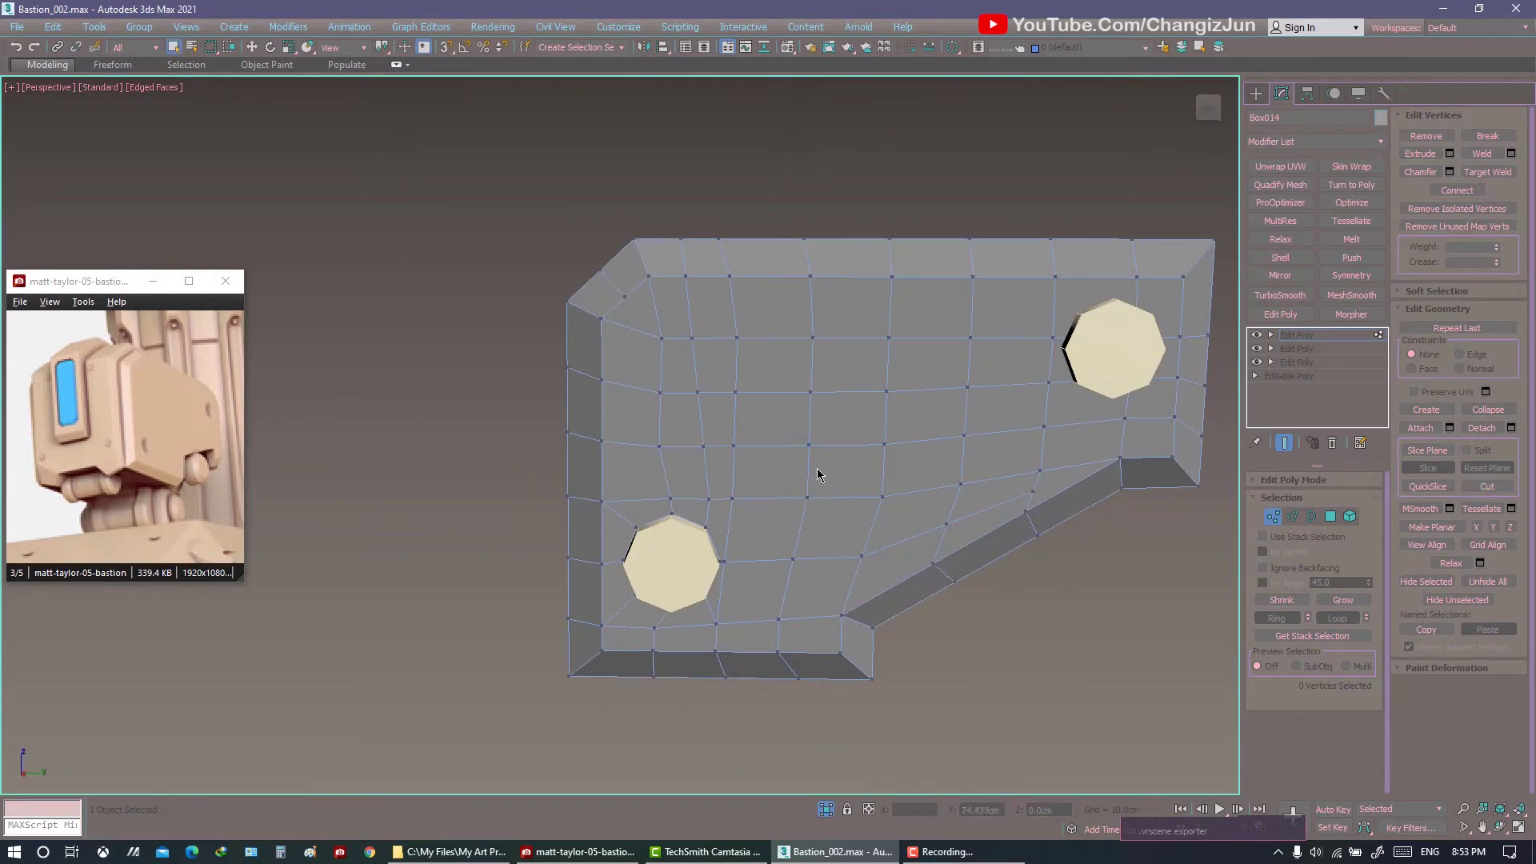
alt+middle_drag(819, 473, 812, 512)
With the wall piece see-through, select the lower octagonal hole's border edge loop.
key(1)
key(alt+x)
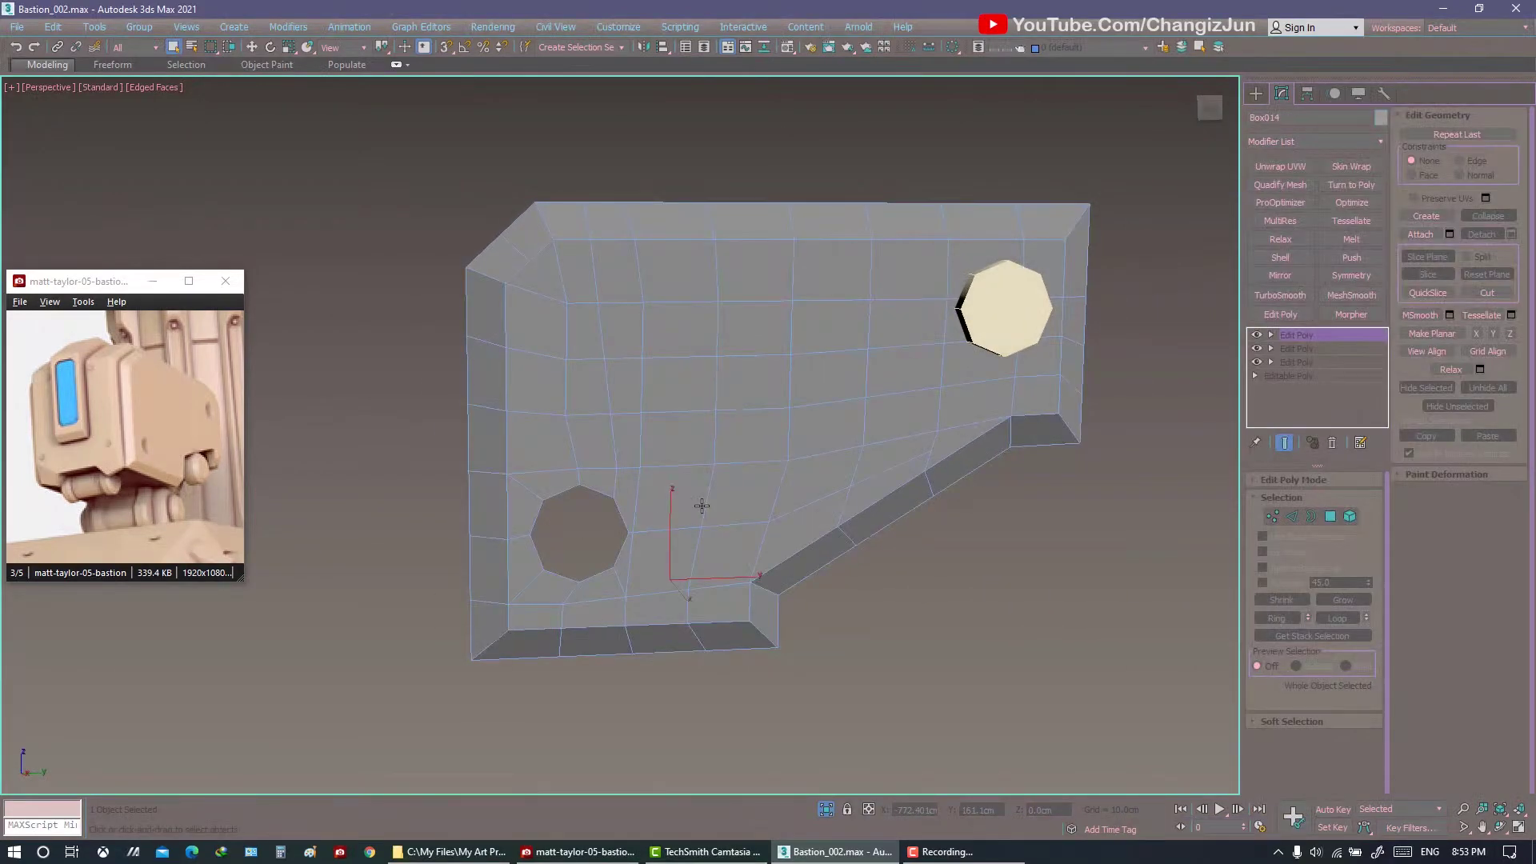
middle_drag(891, 653, 874, 619)
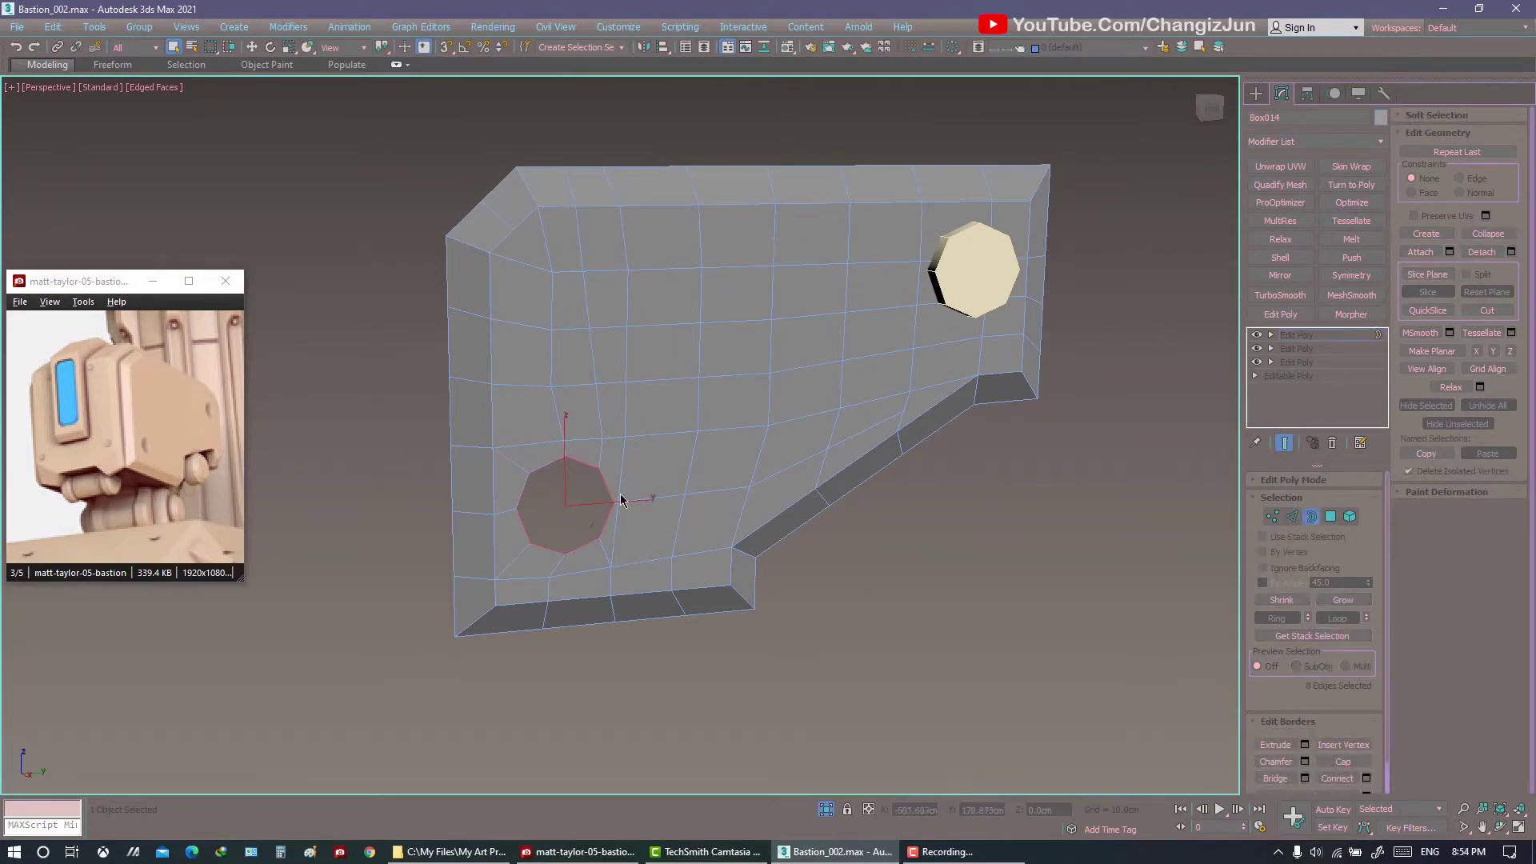
key(2)
double_click(565, 459)
key(w)
mouse_move(563, 432)
alt+middle_down()
mouse_move(576, 521)
mouse_move(563, 520)
mouse_move(1005, 549)
mouse_move(768, 476)
alt+middle_up()
Scale the lower hole's border inward so it forms a recessed octagonal socket.
key(r)
scroll(560, 520, down, 3)
scroll(544, 518, down, 3)
key(q)
key(r)
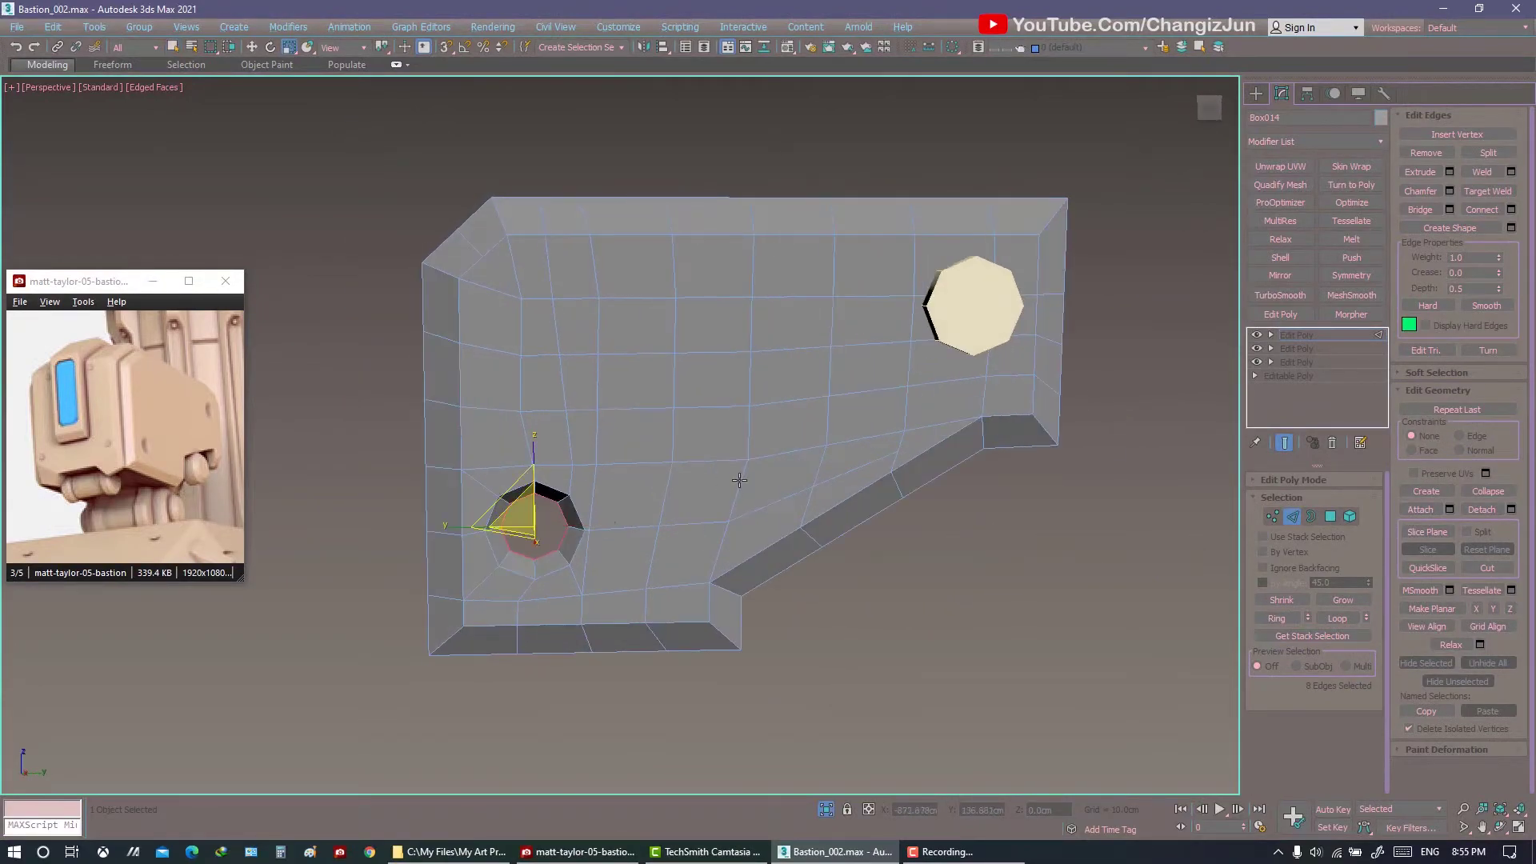
key(e)
key(q)
key(1)
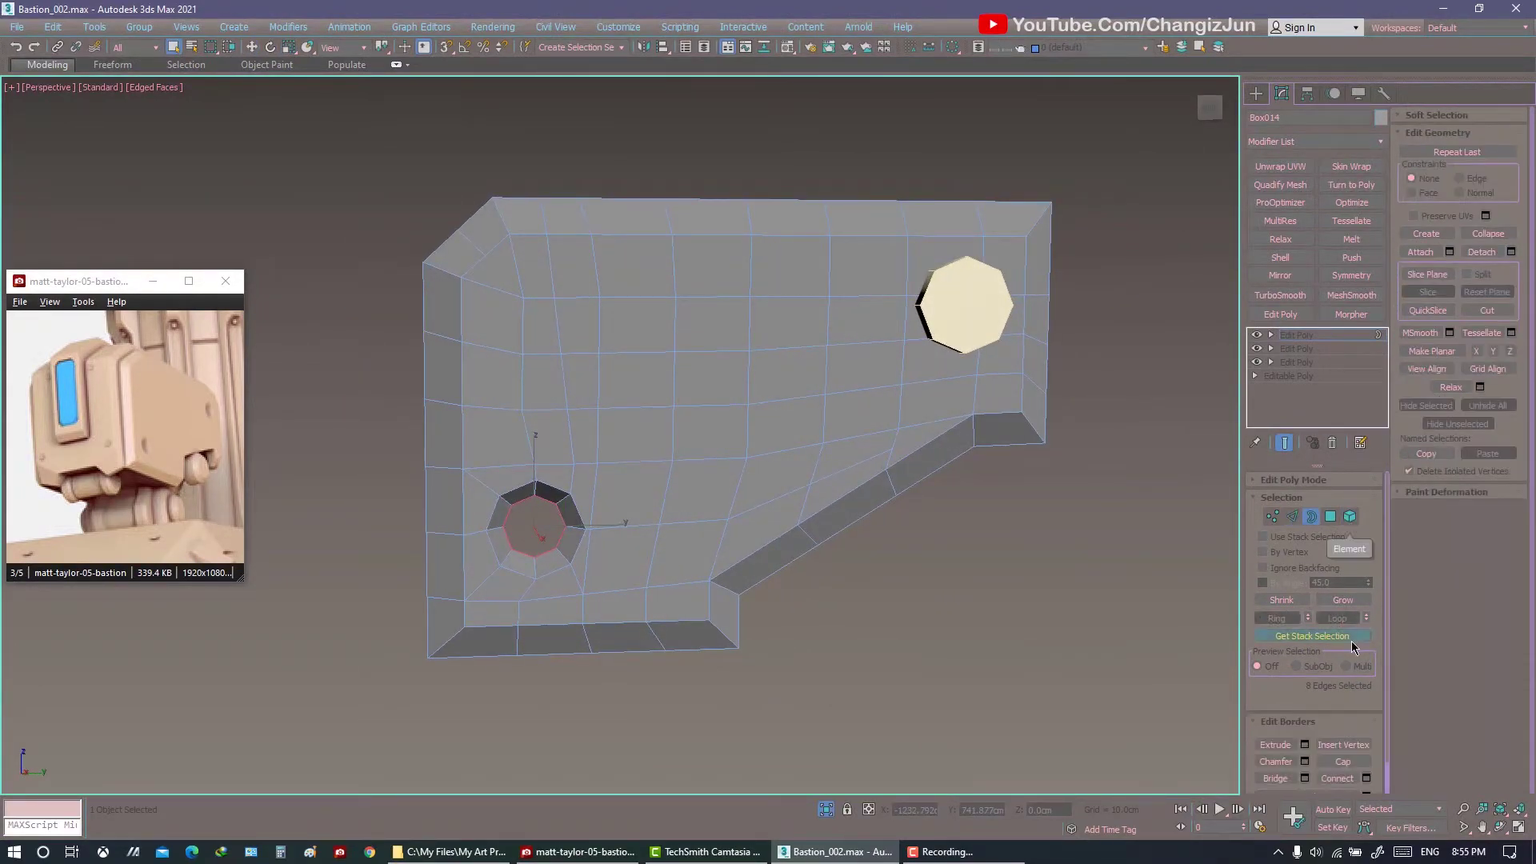
scroll(682, 537, up, 3)
key(alt+c)
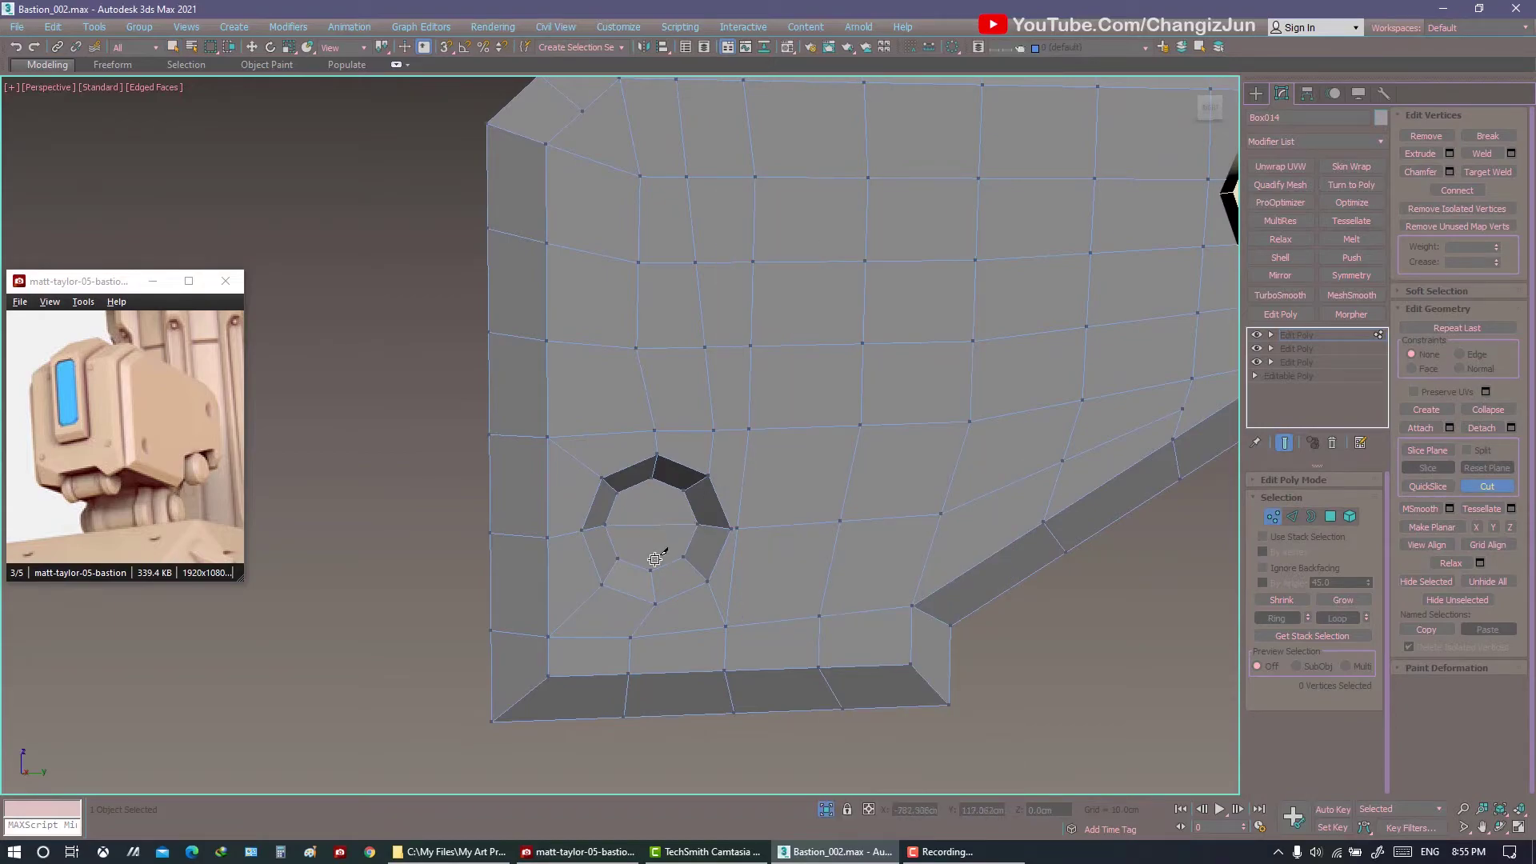
scroll(787, 547, down, 3)
scroll(908, 439, up, 2)
With target weld on, cut an edge from the upper octagon's lower-right corner to the grid.
right_click(880, 435)
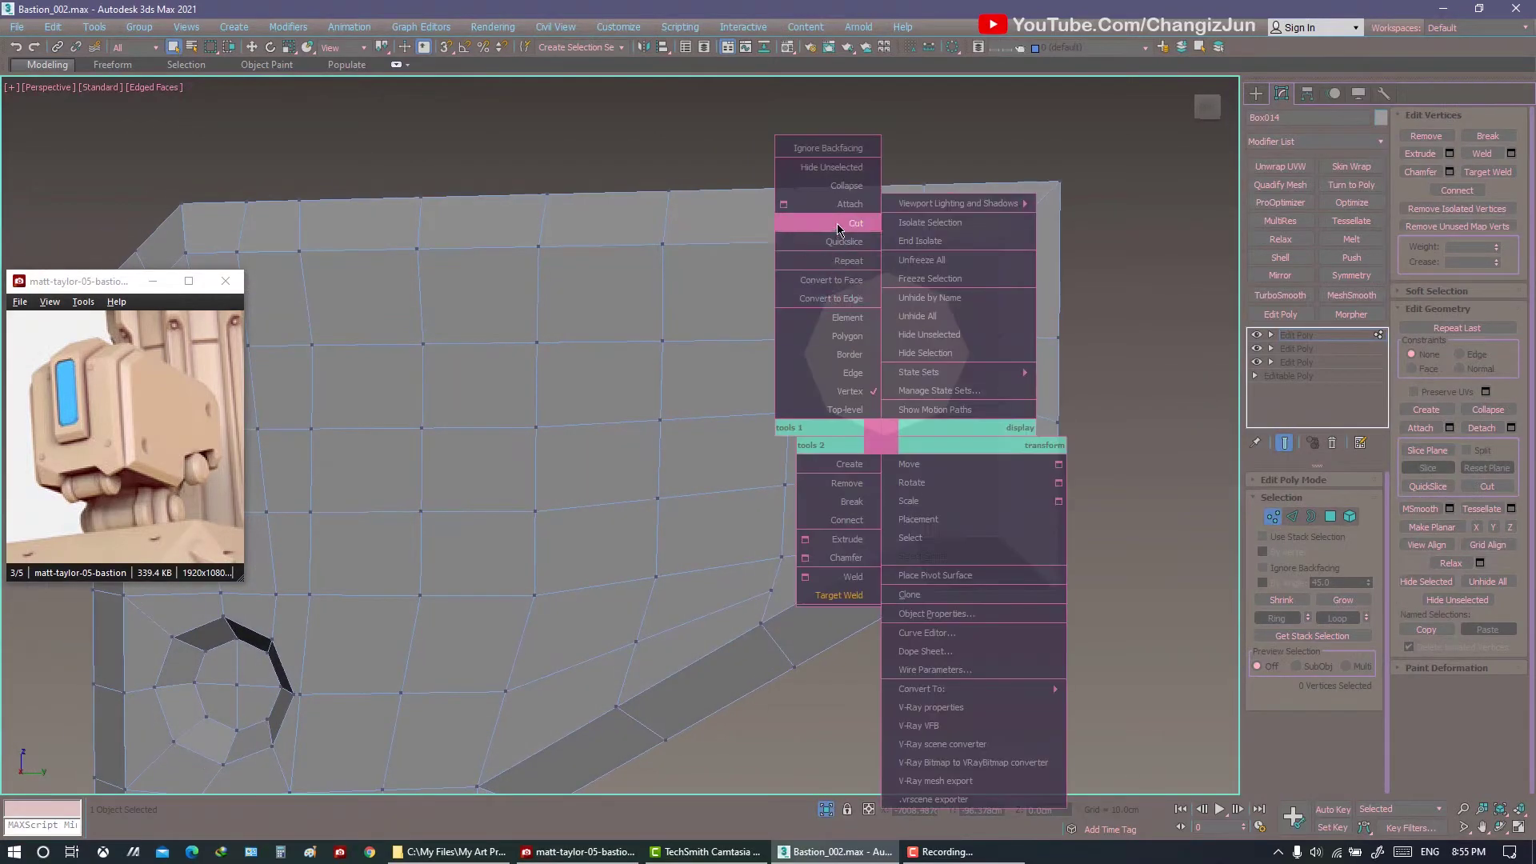
click(874, 352)
alt+middle_drag(873, 352, 834, 350)
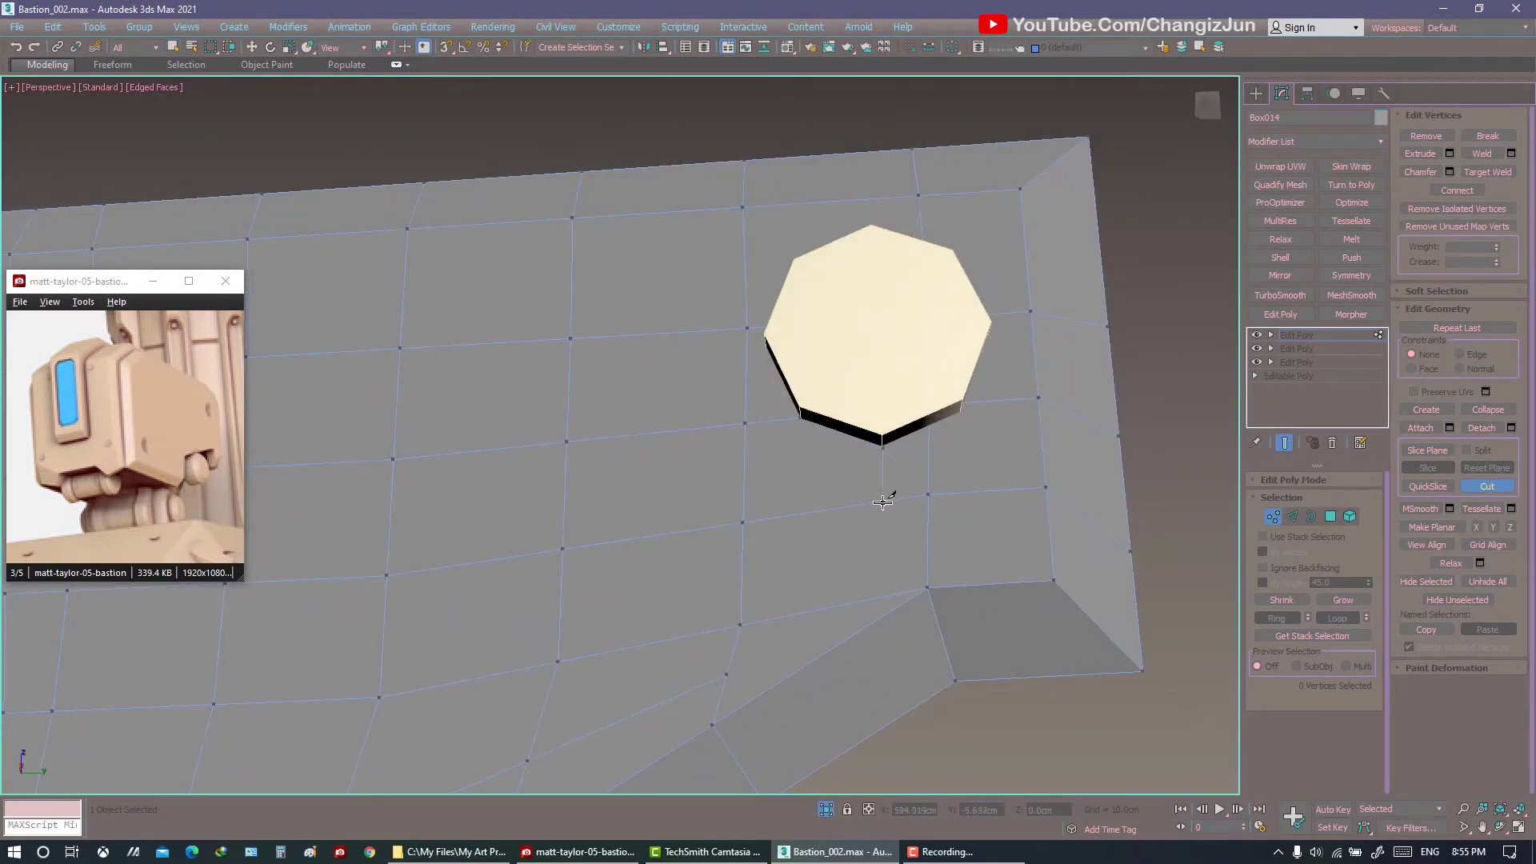
alt+middle_drag(981, 418, 932, 301)
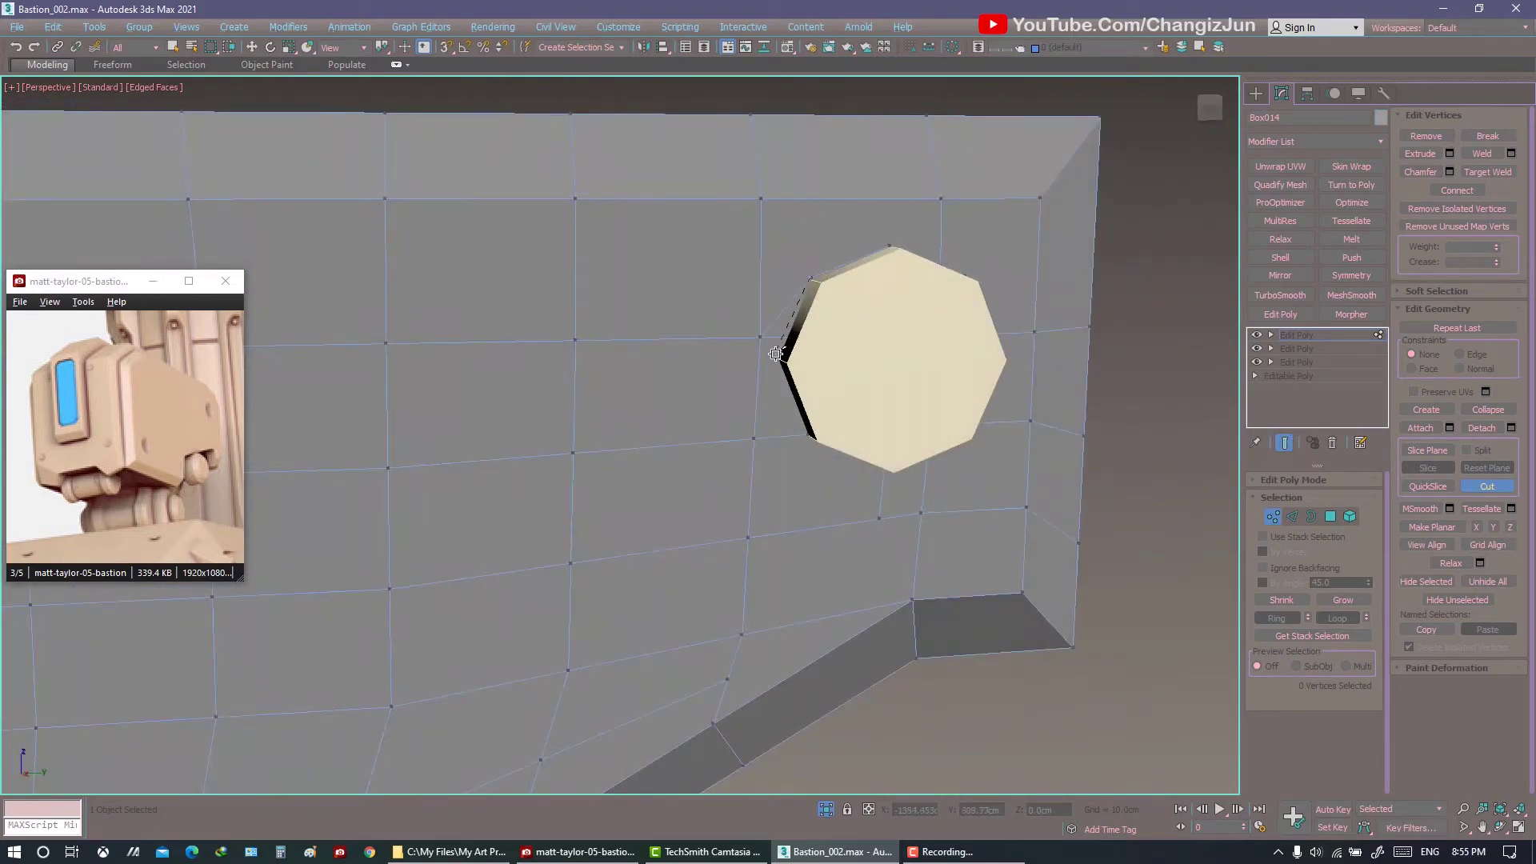
alt+middle_drag(883, 298, 857, 462)
right_click(857, 462)
click(824, 422)
mouse_move(893, 533)
alt+middle_down()
mouse_move(872, 497)
mouse_move(912, 473)
mouse_move(885, 470)
mouse_move(895, 302)
mouse_move(841, 319)
alt+middle_up()
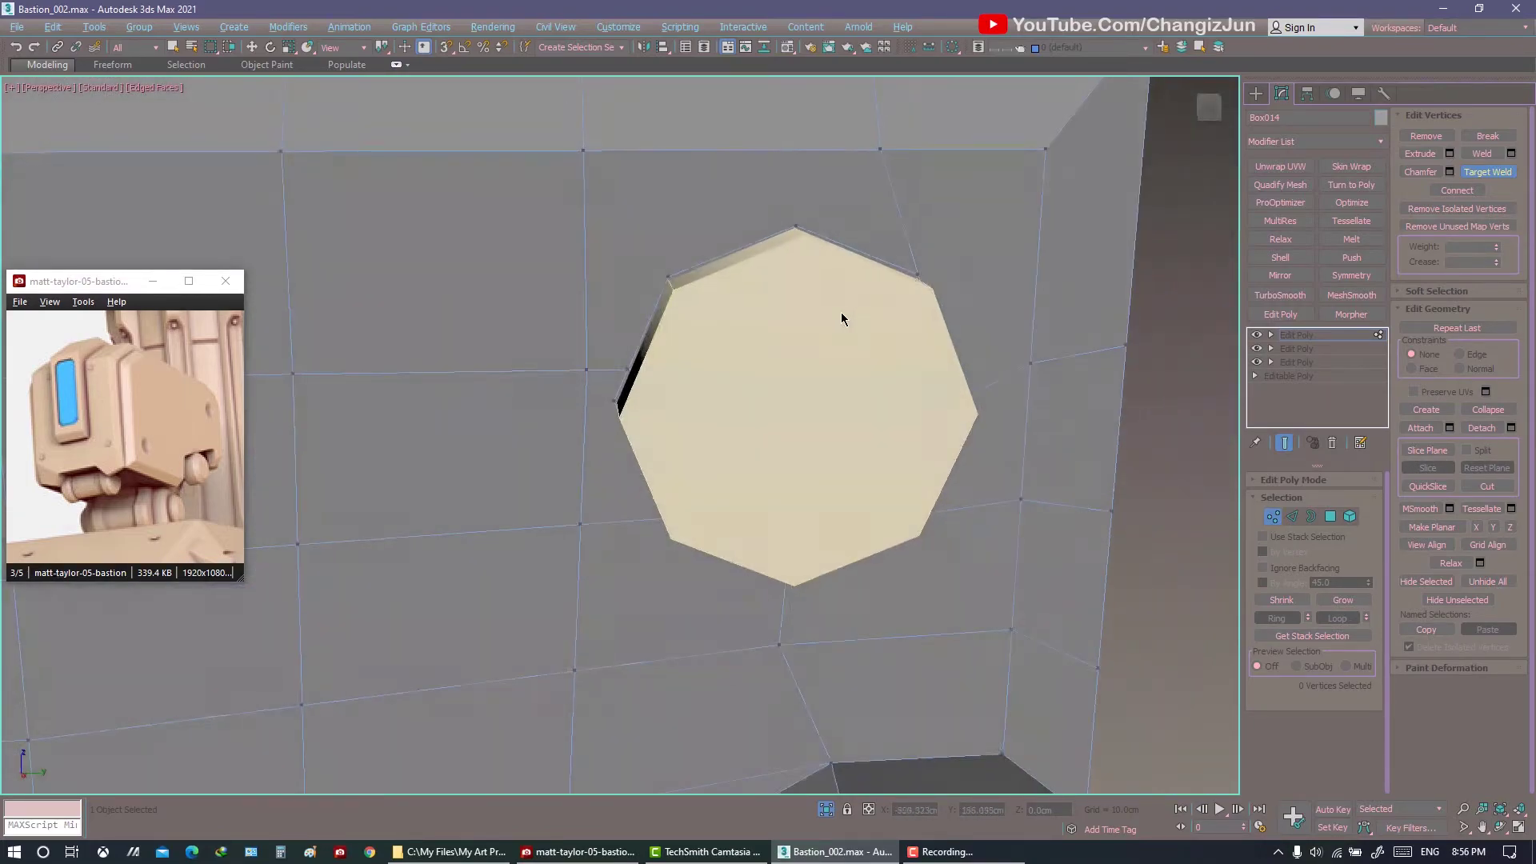
mouse_move(654, 379)
alt+middle_down()
mouse_move(584, 365)
mouse_move(723, 456)
mouse_move(686, 386)
alt+middle_up()
key(alt+c)
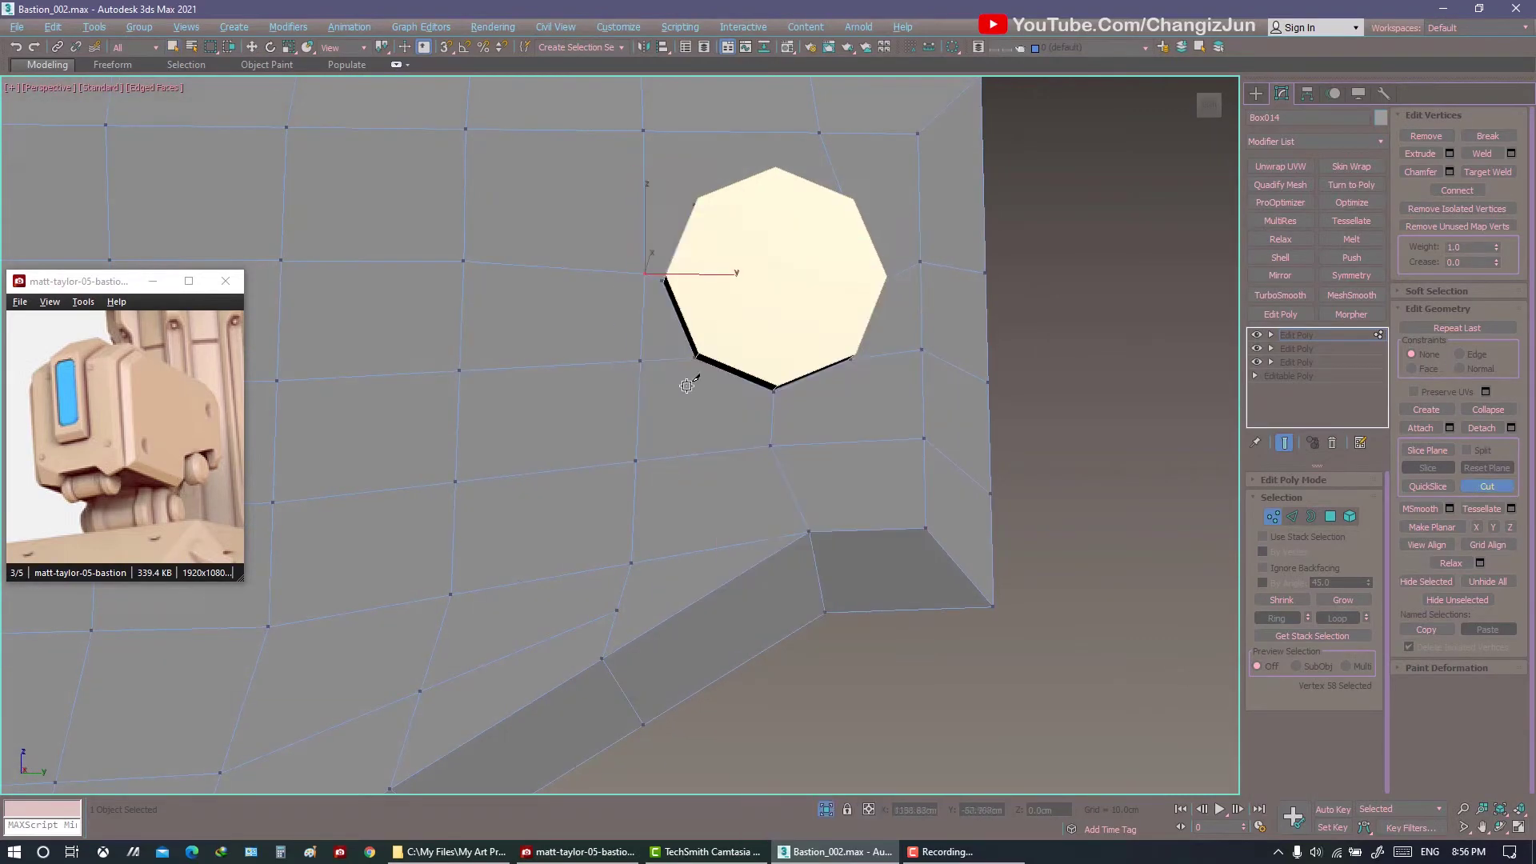
click(853, 352)
alt+middle_drag(749, 648, 819, 369)
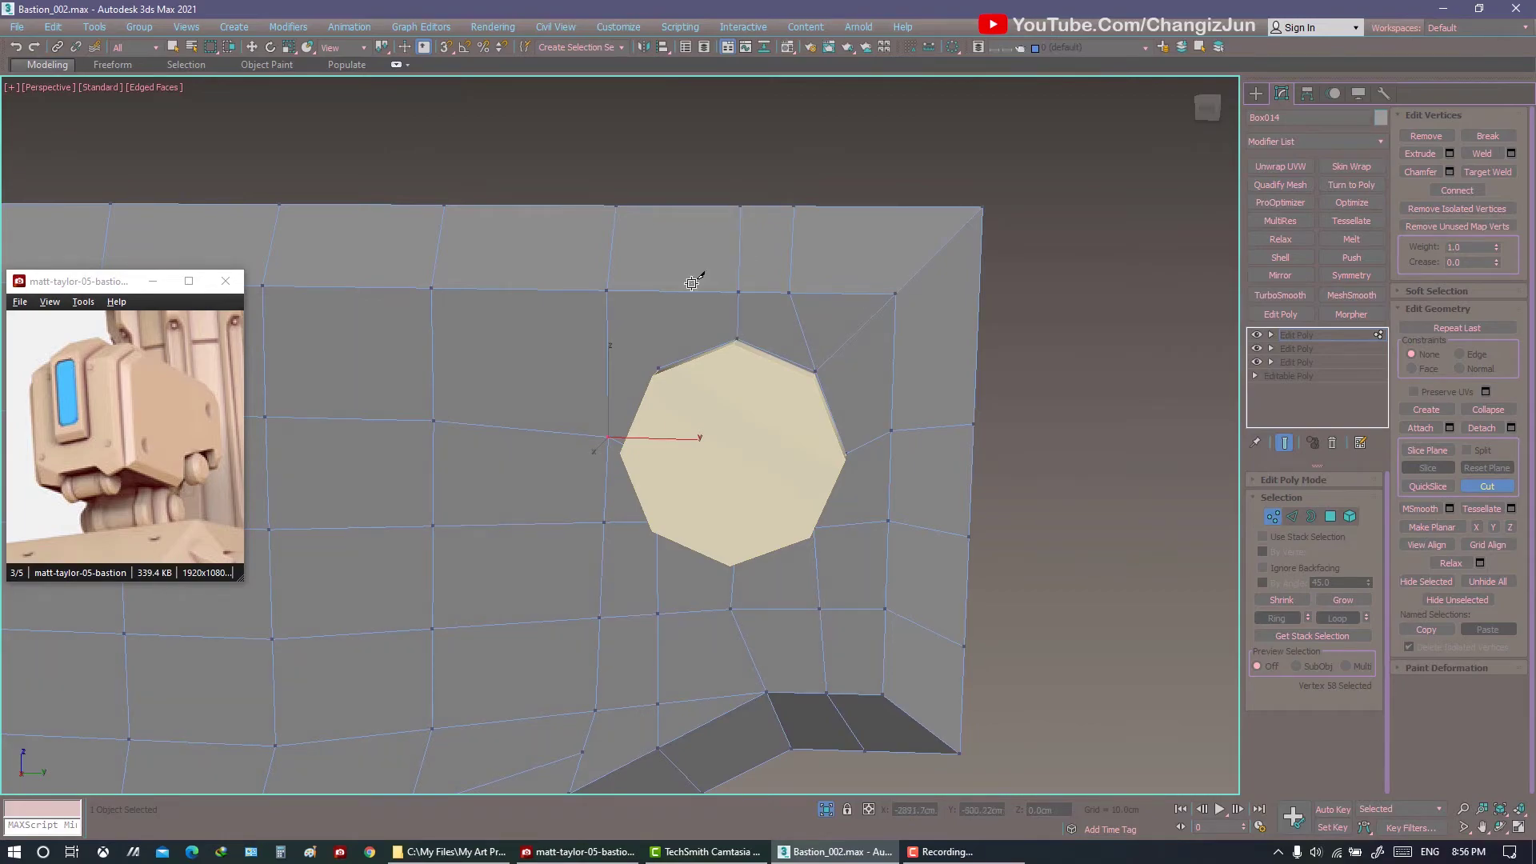
alt+middle_drag(692, 282, 701, 353)
Cut another edge linking an upper octagon corner to a surrounding grid vertex.
key(2)
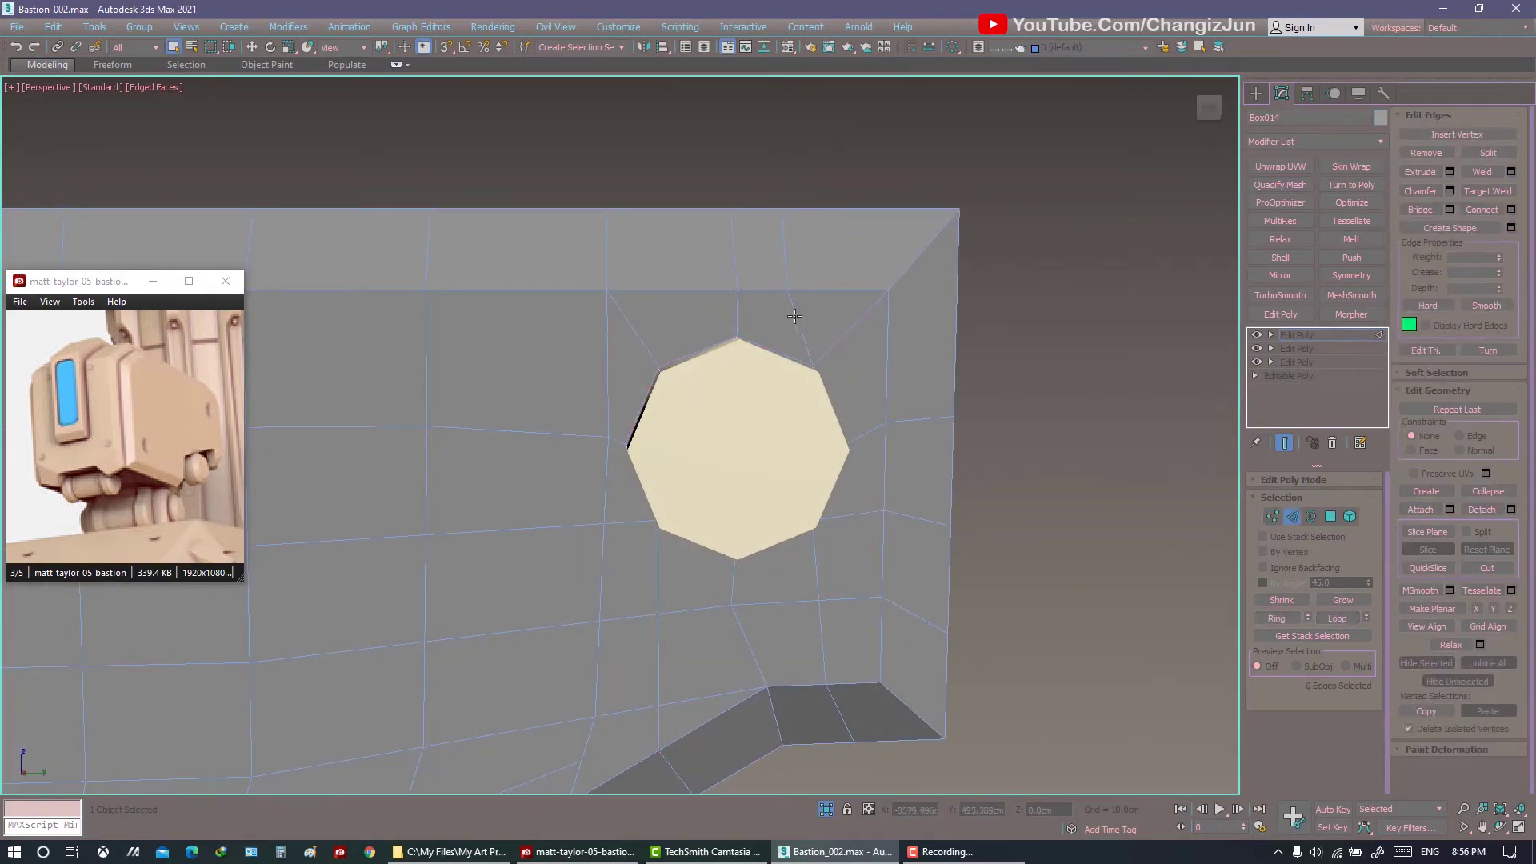
mouse_move(865, 316)
alt+middle_down()
mouse_move(922, 371)
mouse_move(1111, 445)
alt+middle_up()
key(1)
right_click(823, 470)
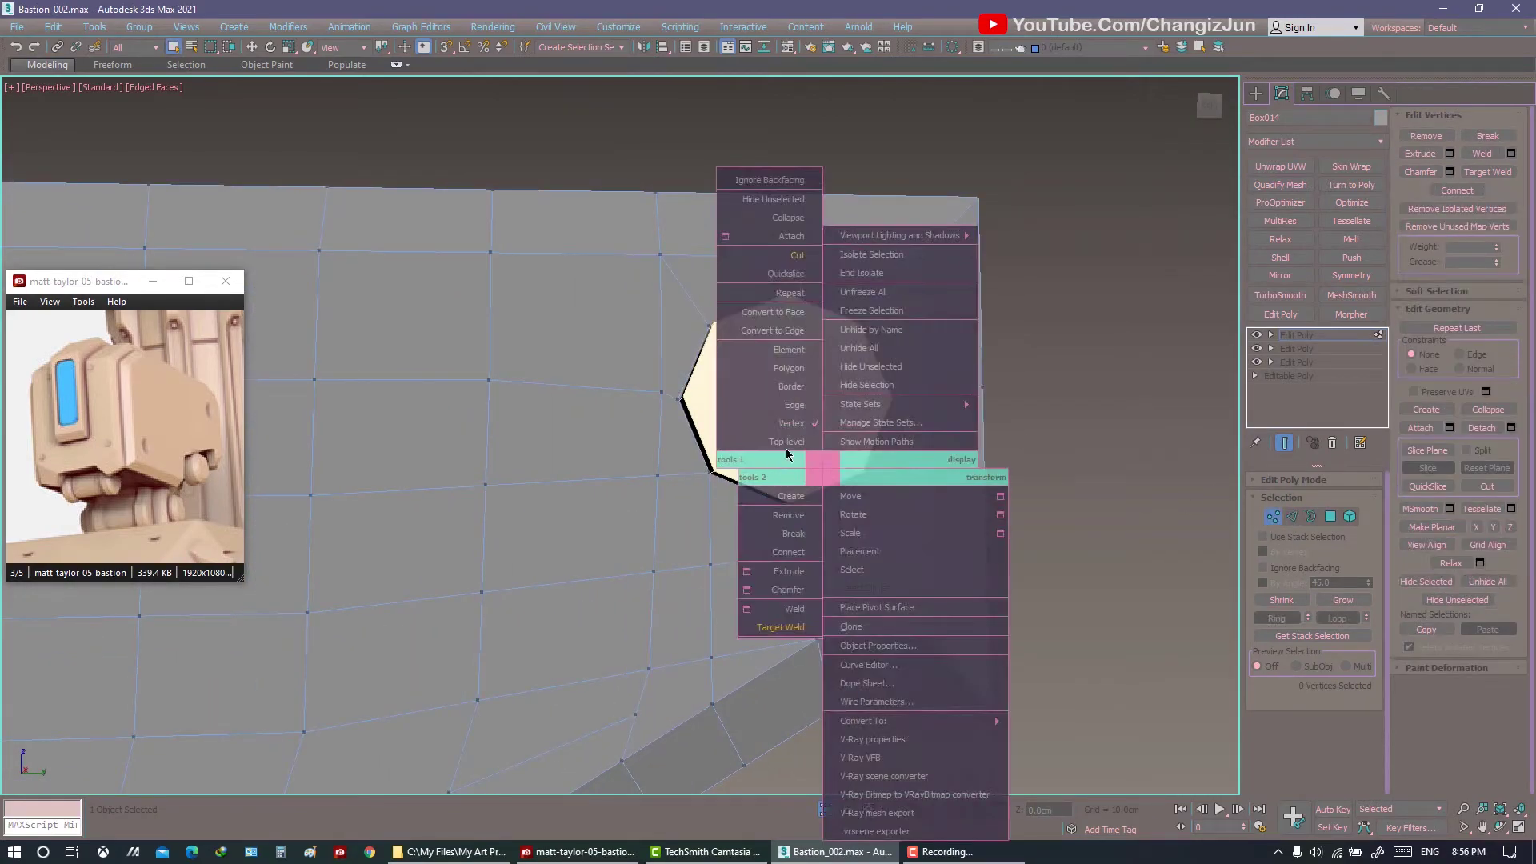
click(751, 528)
key(2)
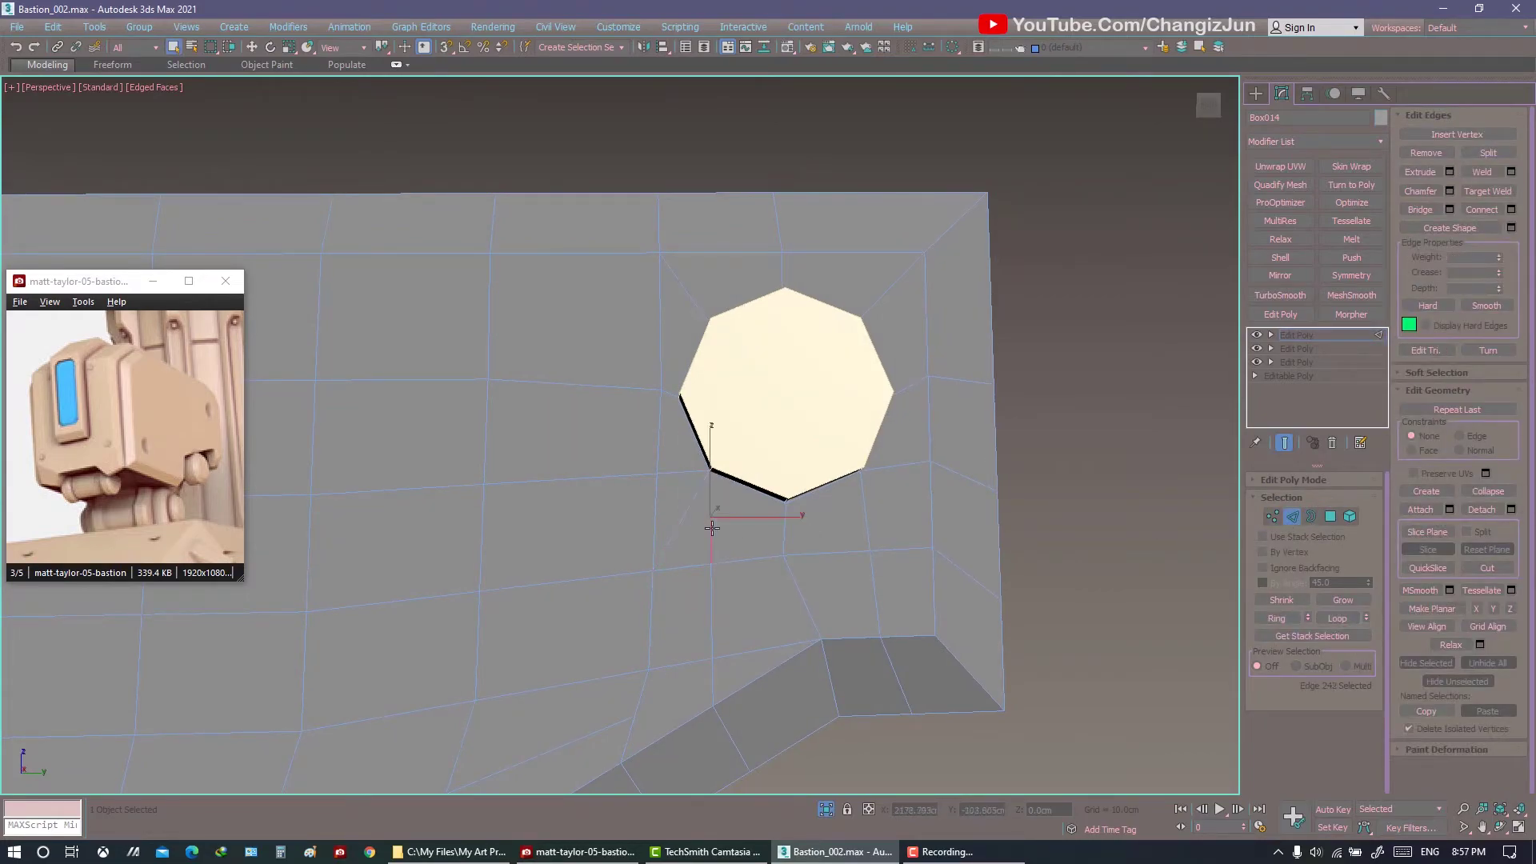
click(712, 528)
middle_drag(712, 528, 767, 511)
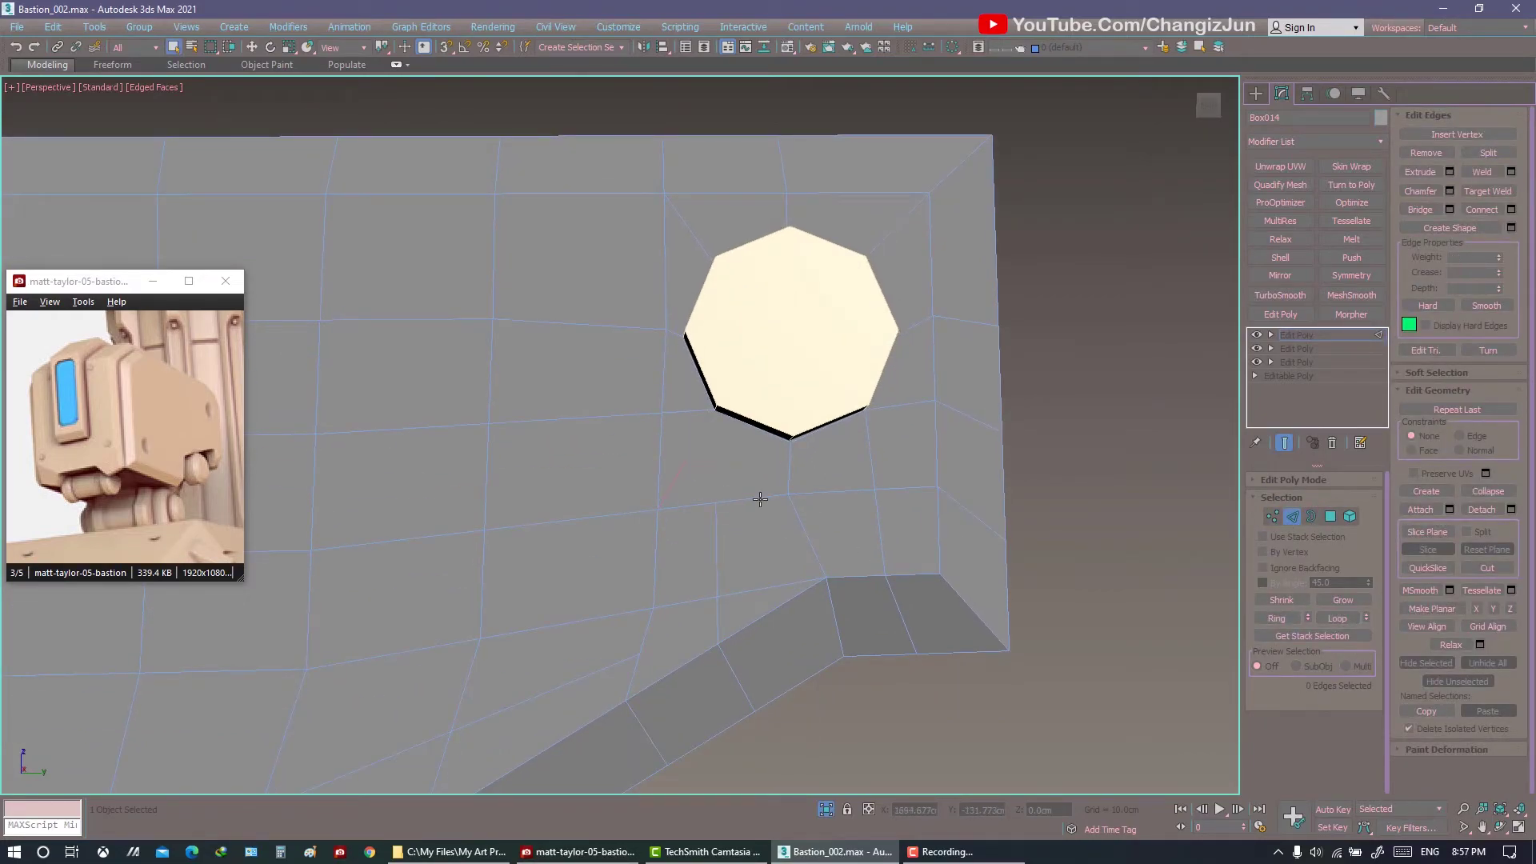
middle_drag(730, 444, 785, 457)
key(1)
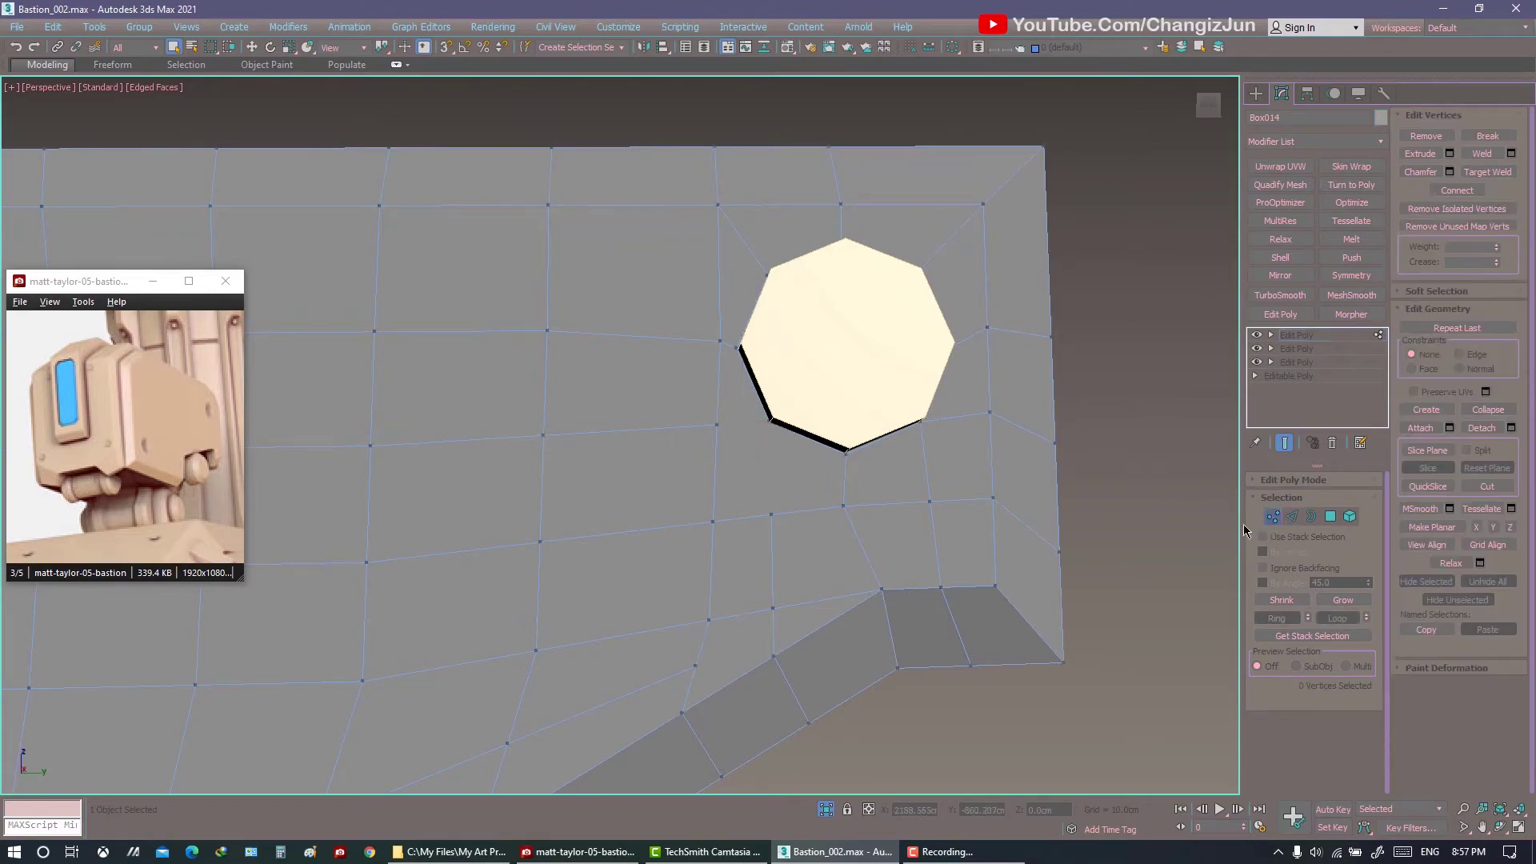
key(alt+c)
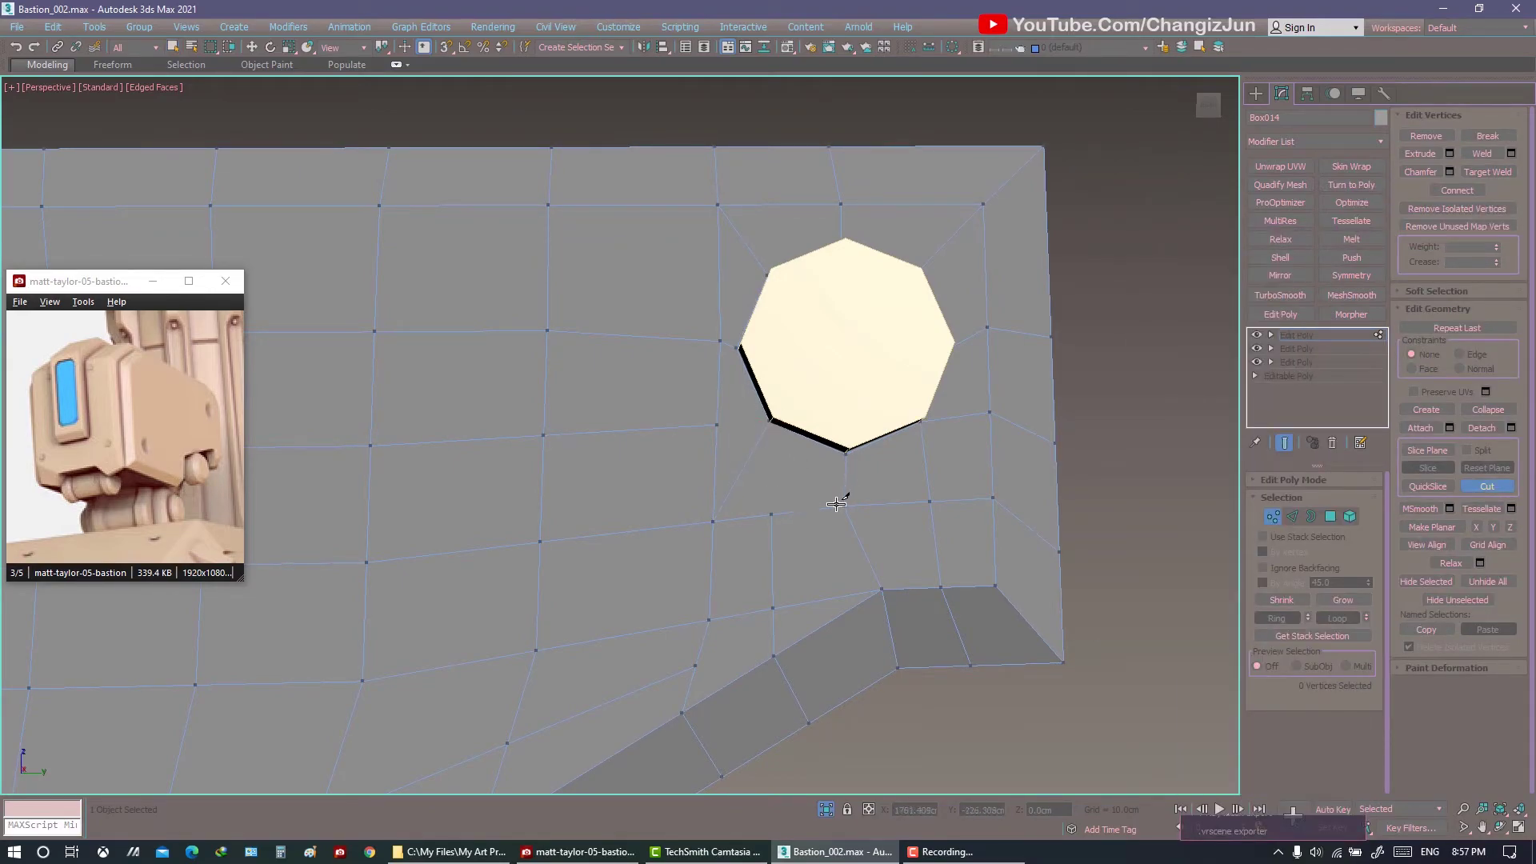
right_click(836, 503)
Cut the remaining edge joining an octagon corner to the grid.
key(2)
scroll(879, 512, down, 3)
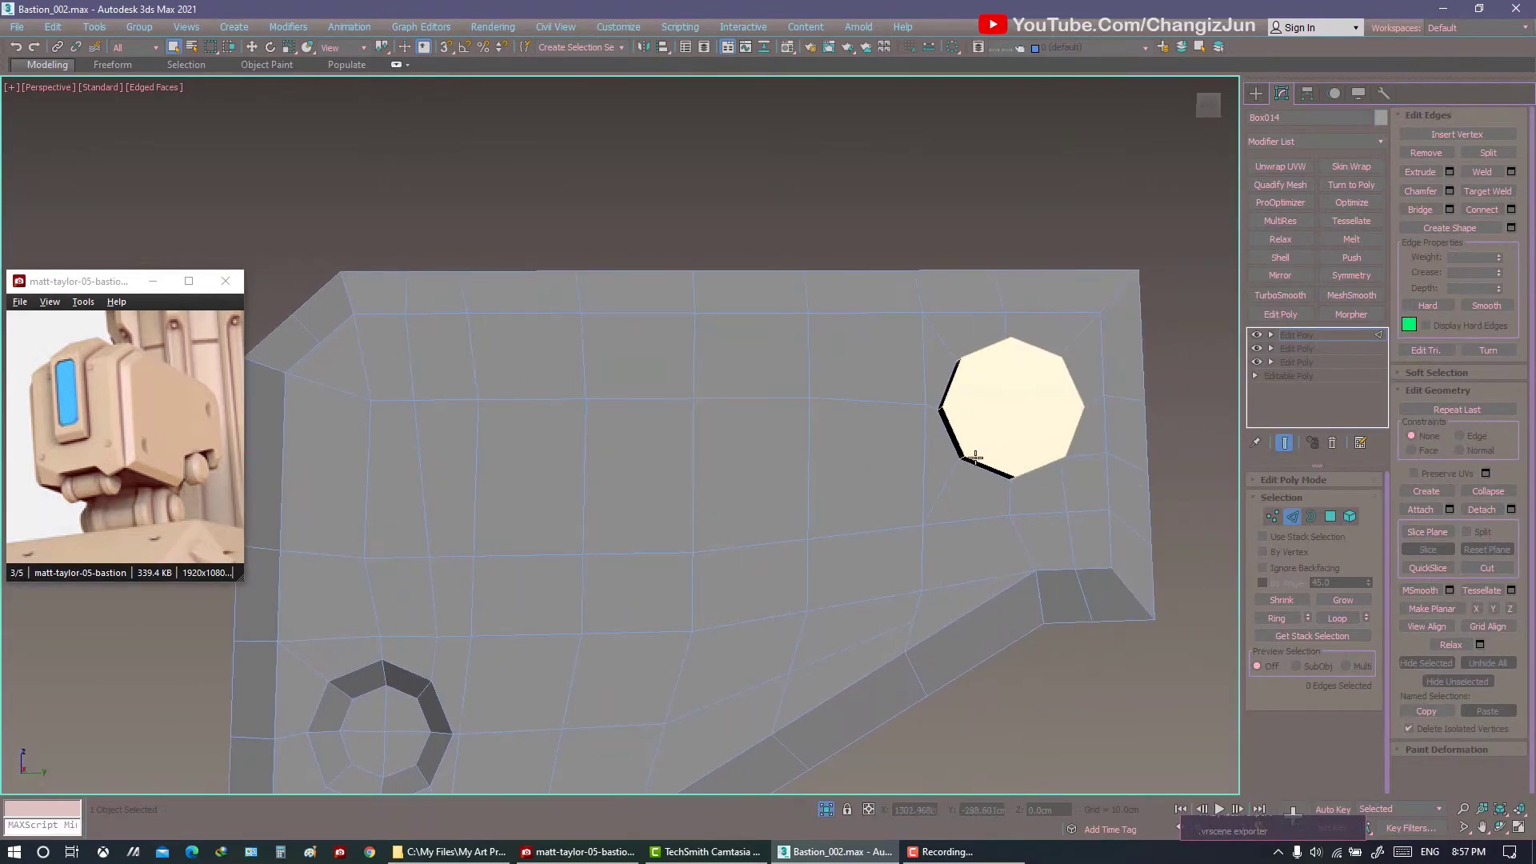
scroll(833, 477, up, 3)
key(1)
key(alt+c)
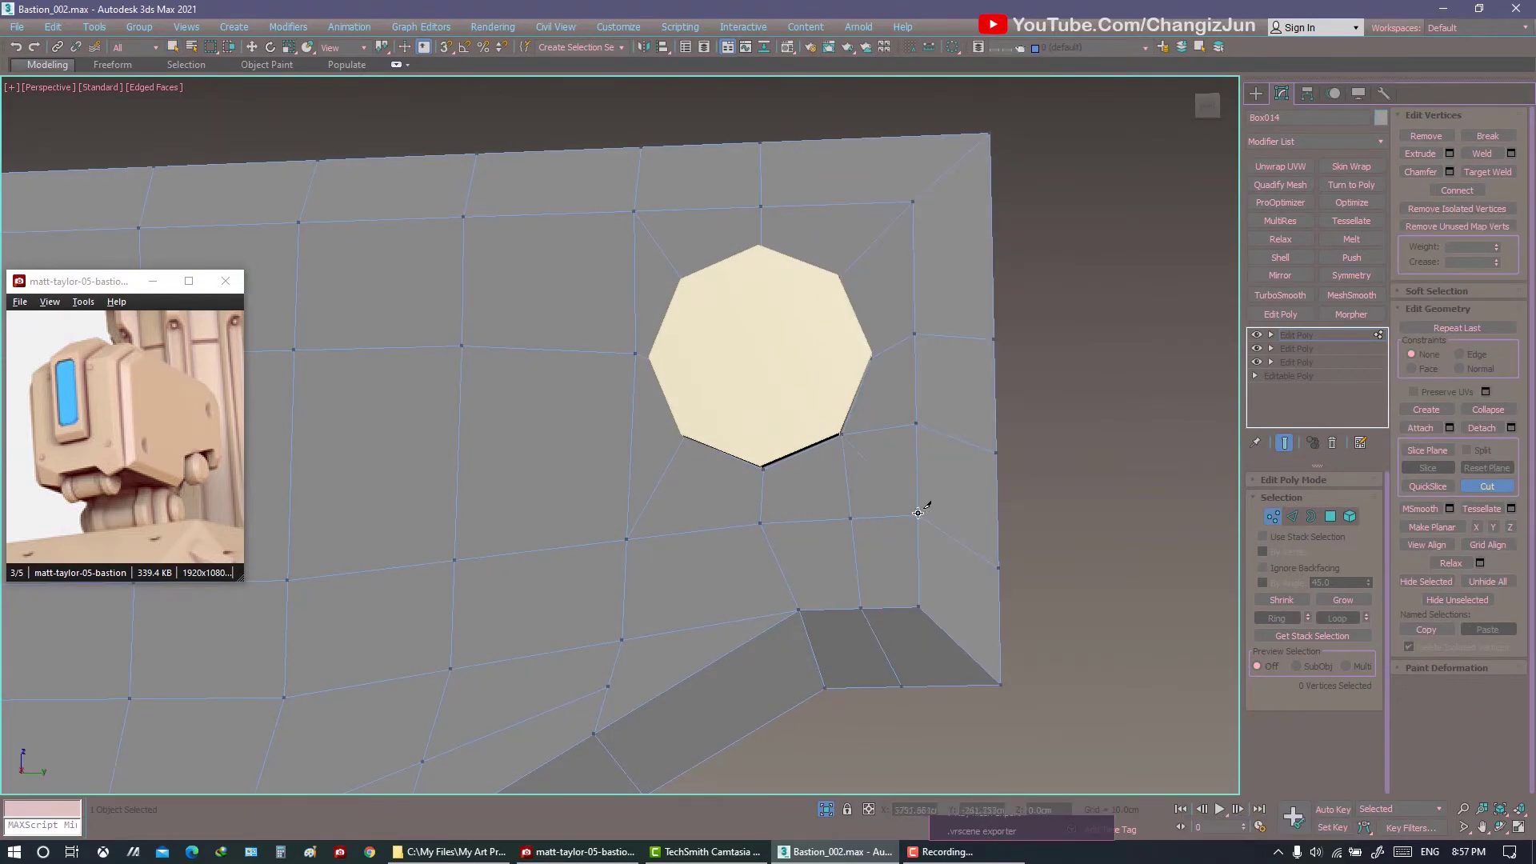
right_click(918, 512)
key(2)
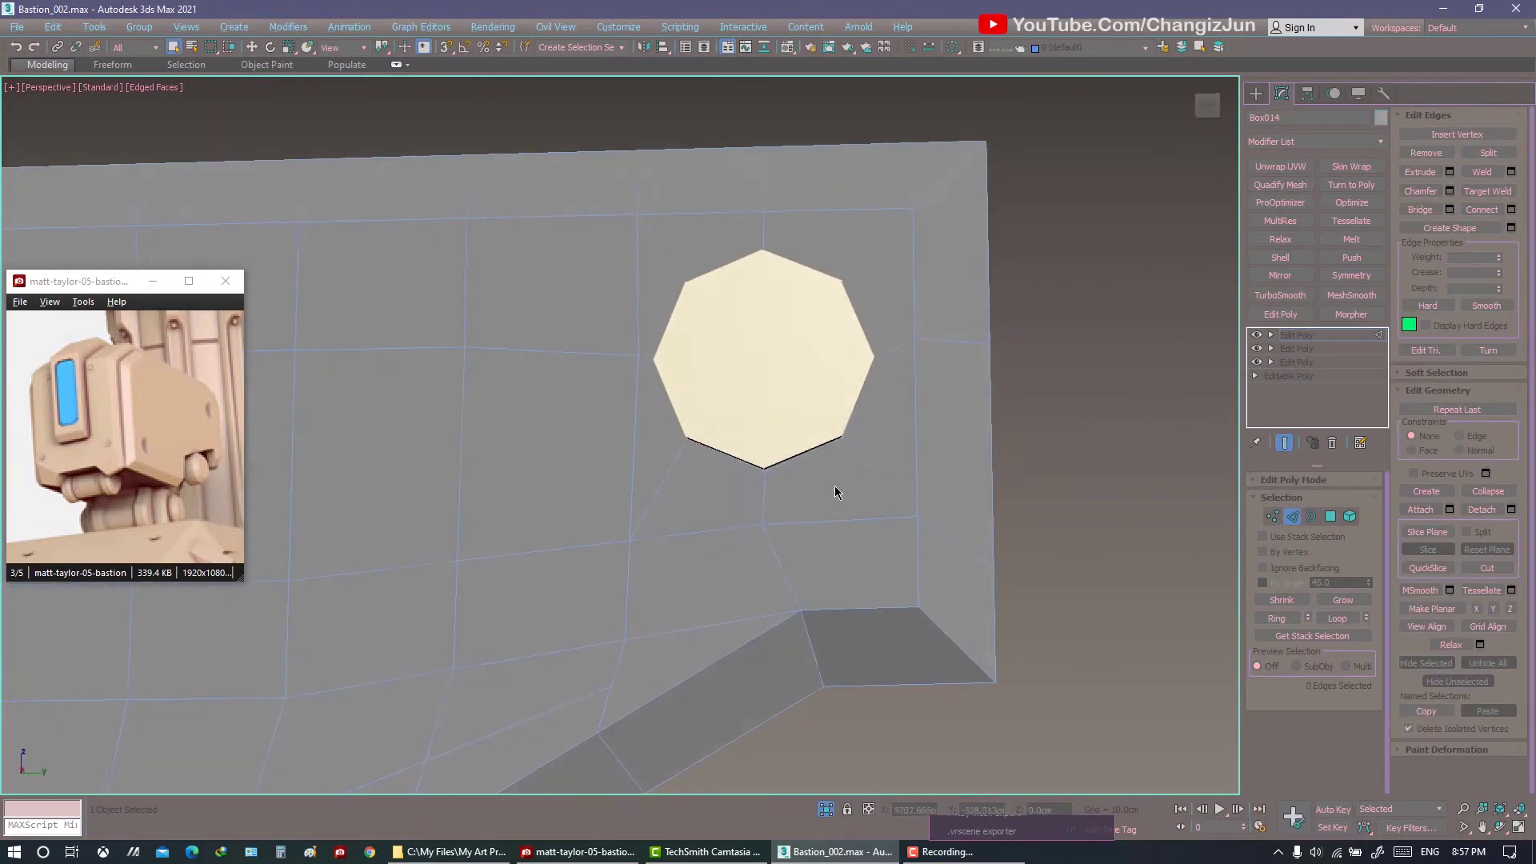
Select the upper octagon's faces and delete them to open an empty hole.
alt+middle_drag(833, 490, 792, 410)
key(4)
key(F3)
click(792, 411)
ctrl+click(856, 408)
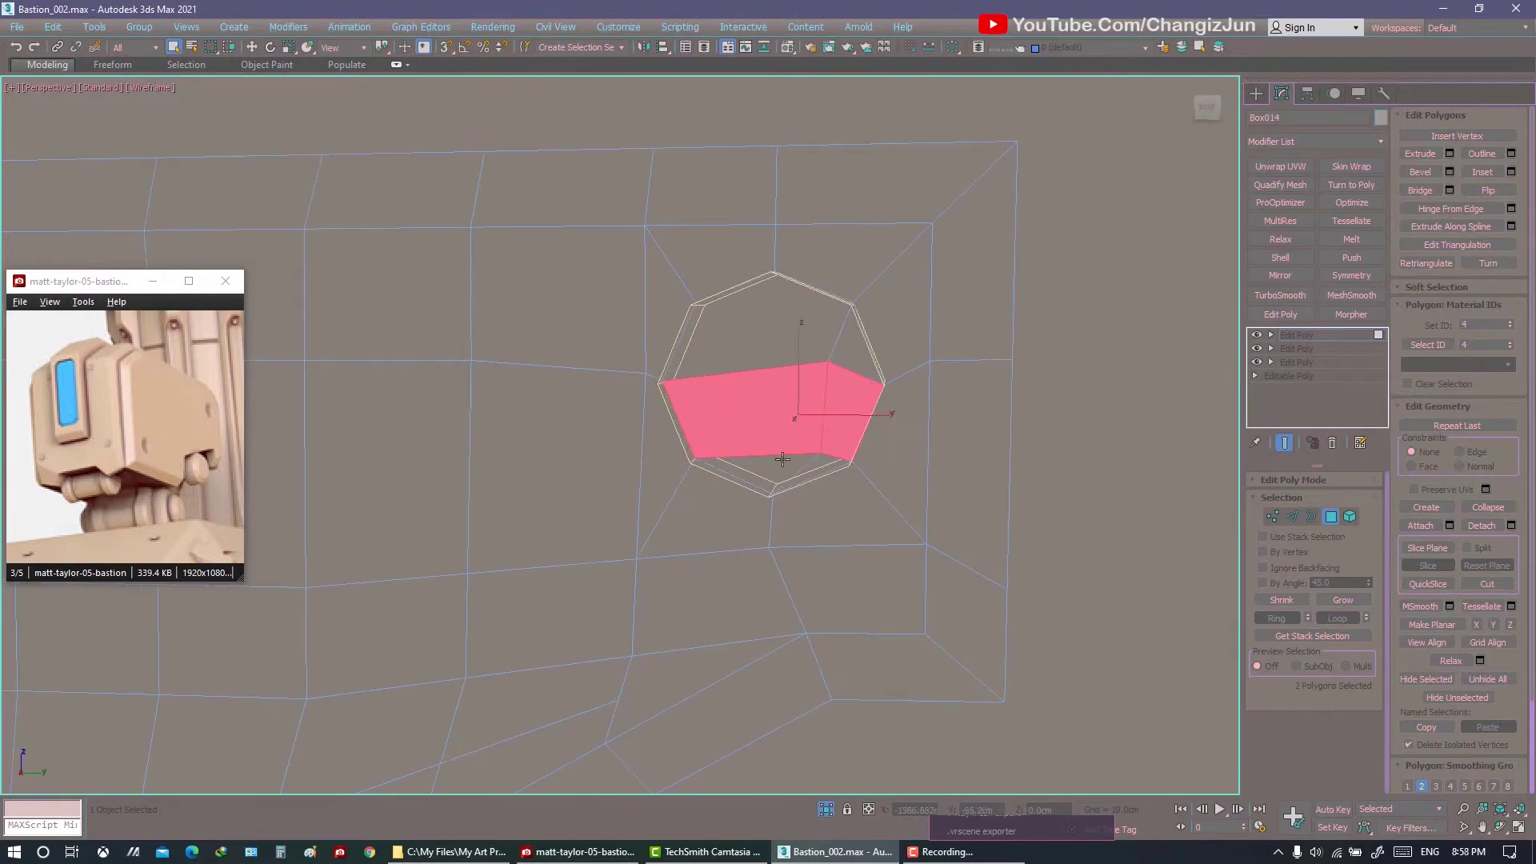
ctrl+click(792, 336)
key(Delete)
key(F3)
Hide the bolt cylinder Cylinder019 sitting in the new hole and view the whole wall piece.
mouse_move(792, 448)
alt+middle_down()
mouse_move(798, 405)
mouse_move(812, 436)
alt+middle_up()
click(811, 436)
key(Delete)
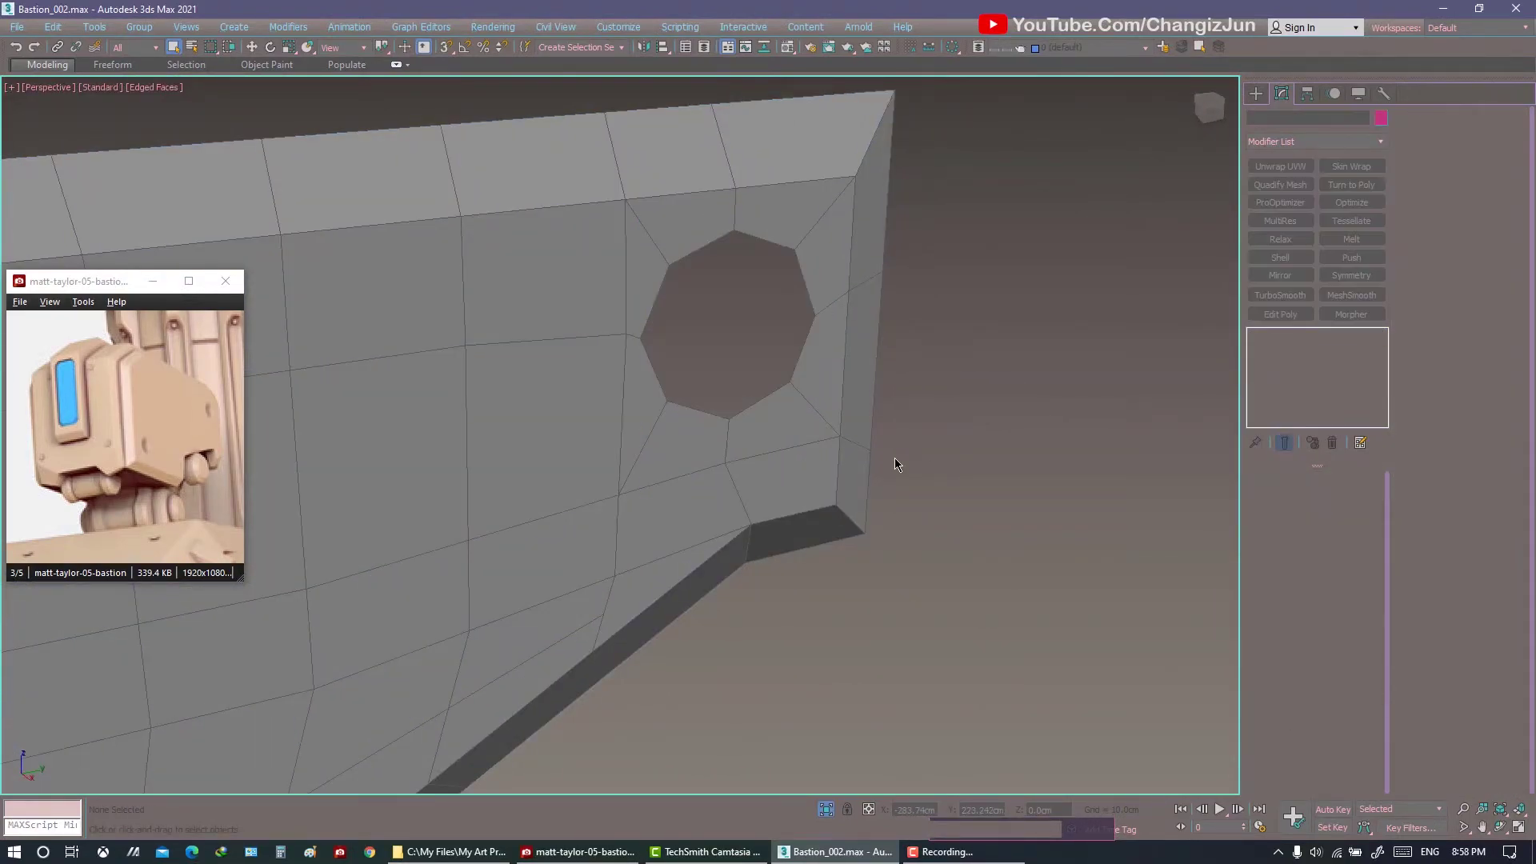
mouse_move(894, 464)
alt+middle_down()
mouse_move(944, 360)
mouse_move(908, 401)
mouse_move(799, 387)
mouse_move(840, 360)
mouse_move(928, 344)
mouse_move(1151, 413)
alt+middle_up()
Select the upper hole's border and scale it inward to match the lower socket.
click(944, 360)
key(3)
click(956, 297)
key(w)
key(r)
key(q)
key(1)
right_click(1179, 464)
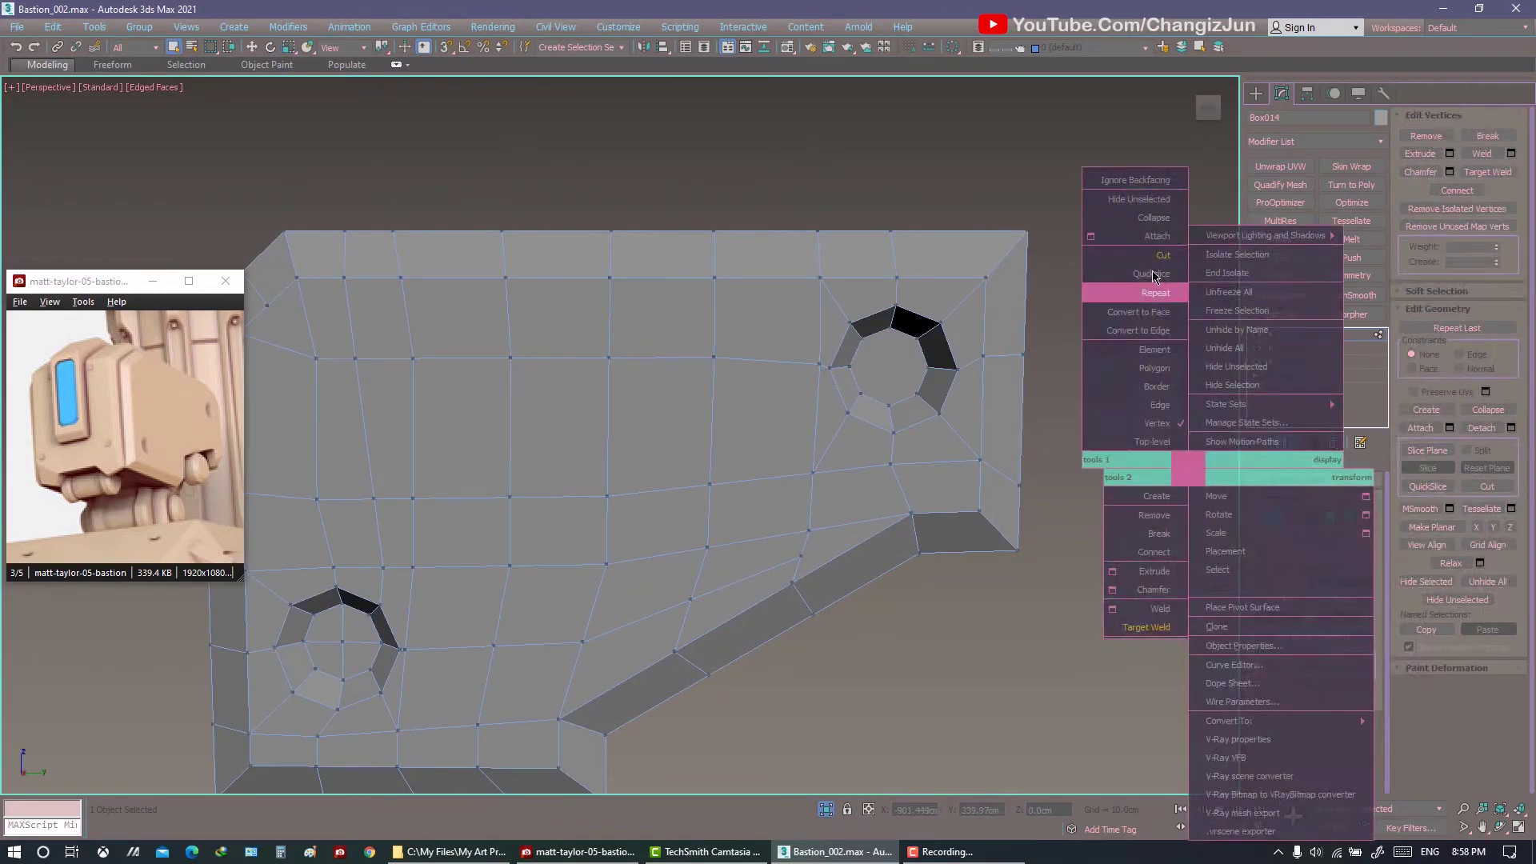
click(1136, 552)
scroll(960, 412, up, 2)
key(Escape)
key(1)
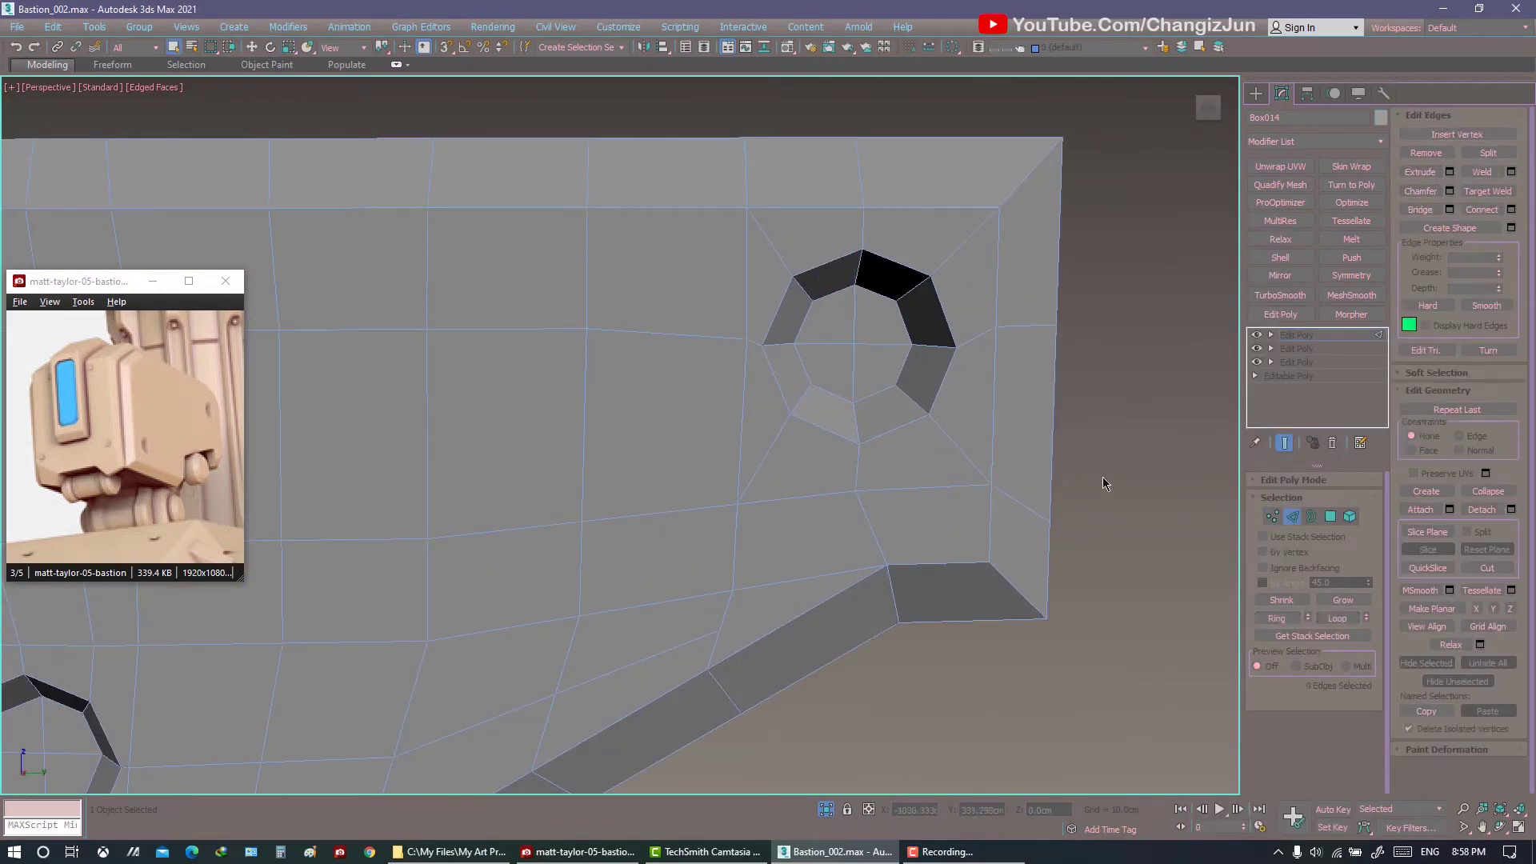
scroll(1176, 480, down, 3)
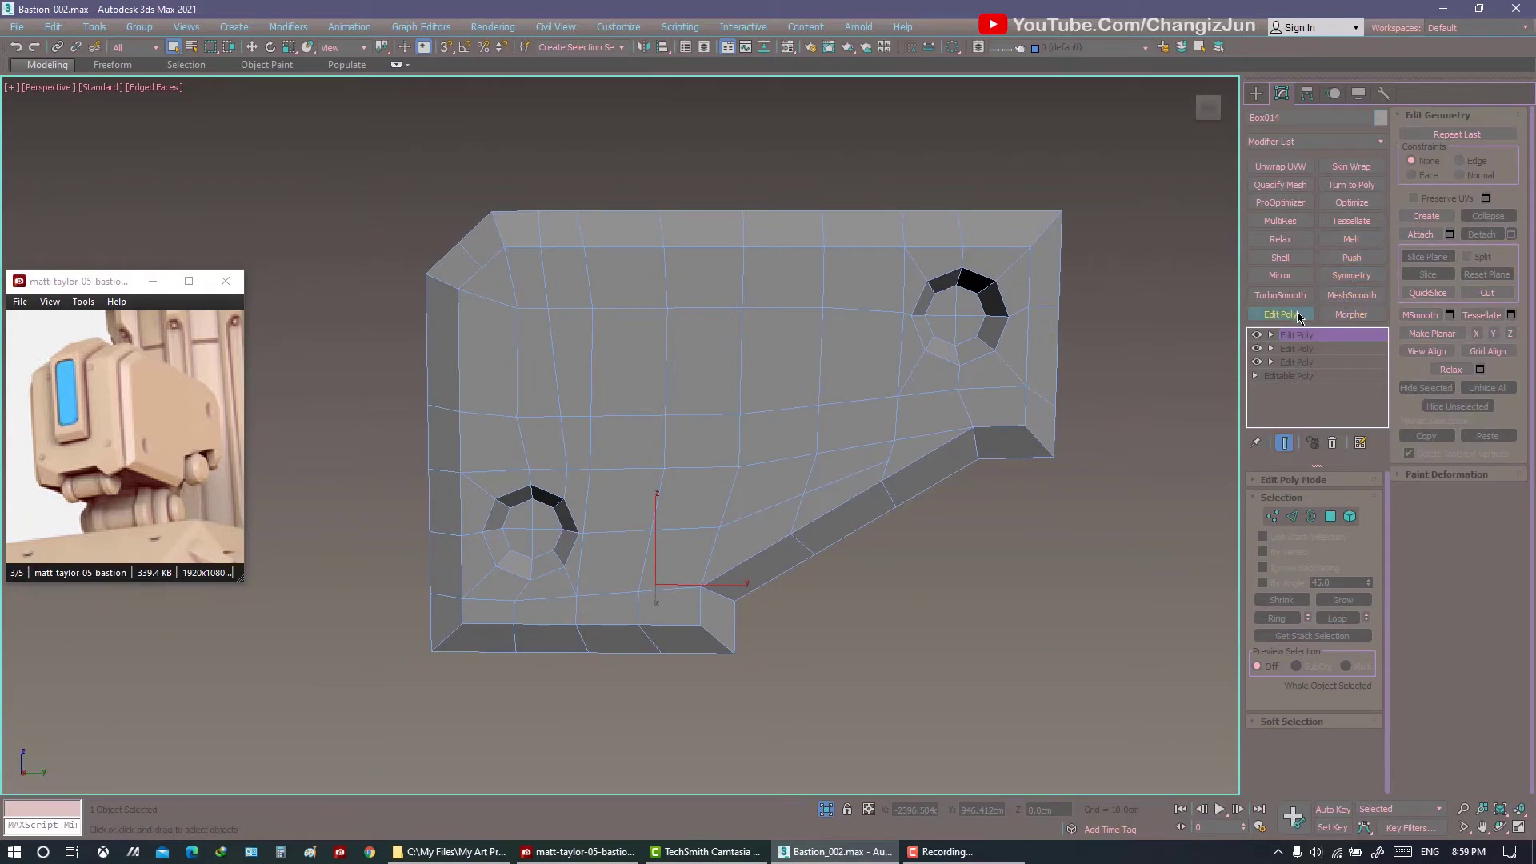
Preview the wall piece with TurboSmooth, then remove it and exit isolation to show the full head.
click(1279, 295)
click(1154, 517)
key(F4)
alt+middle_drag(1153, 517, 881, 511)
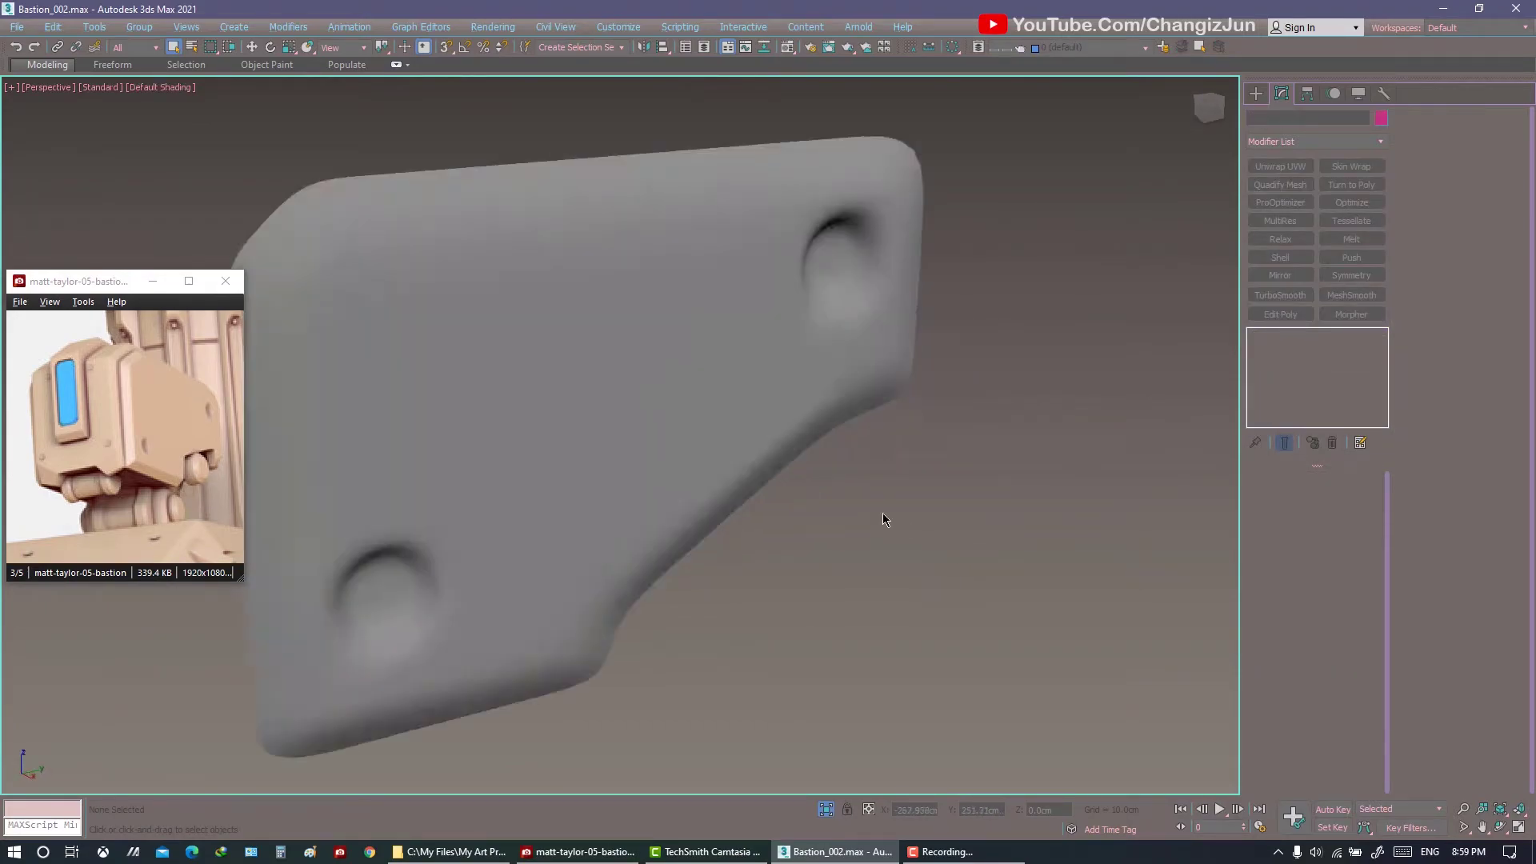
scroll(881, 512, down, 3)
scroll(886, 505, down, 2)
key(ctrl+z)
key(ctrl+z)
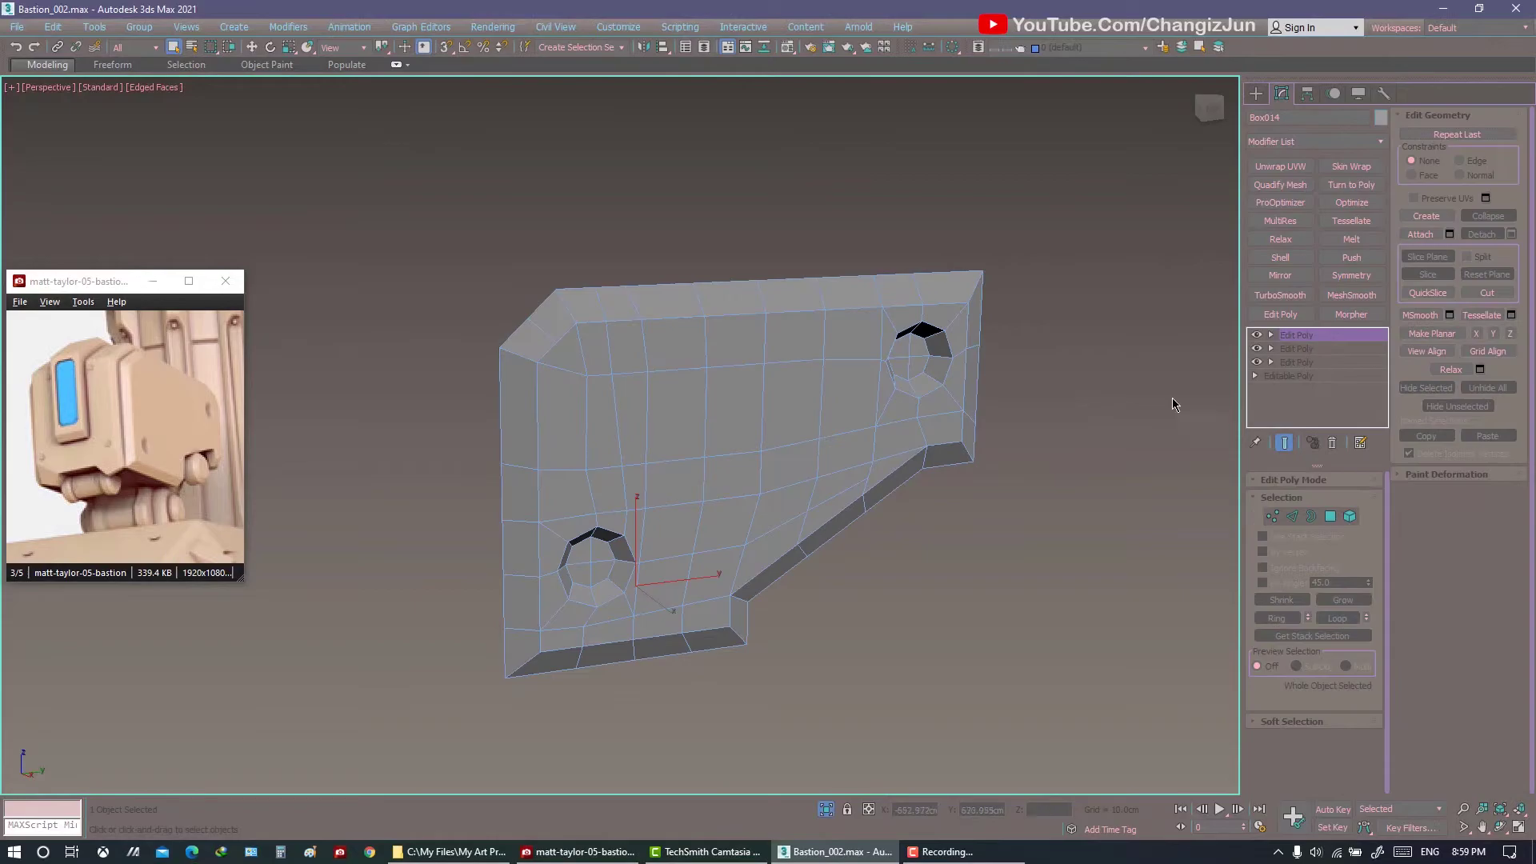
key(alt+q)
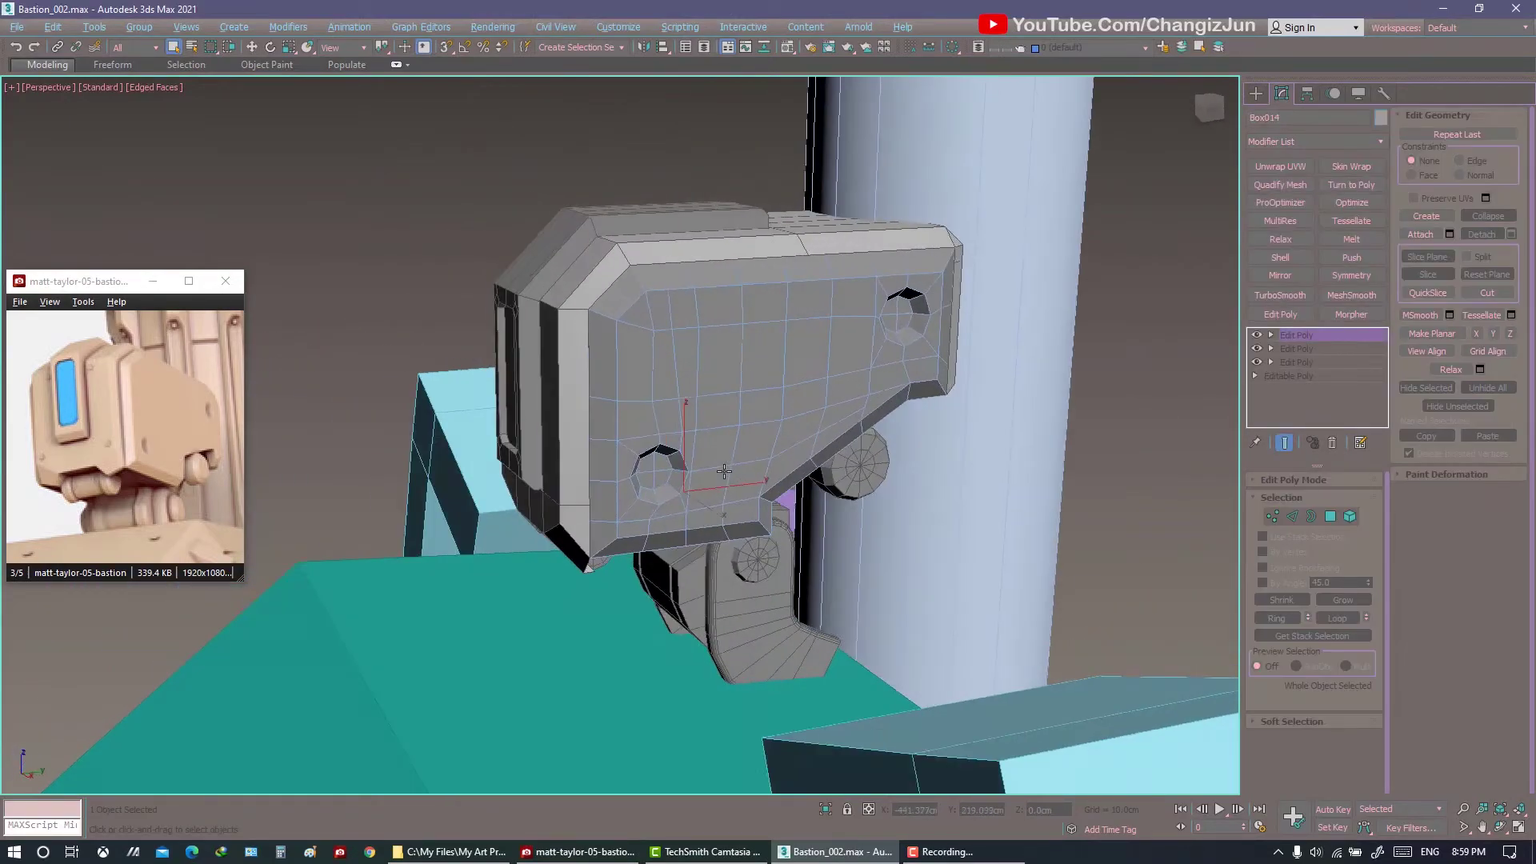
Select the opposite side panel and cancel the mirror settings without changes.
alt+middle_drag(724, 471, 800, 416)
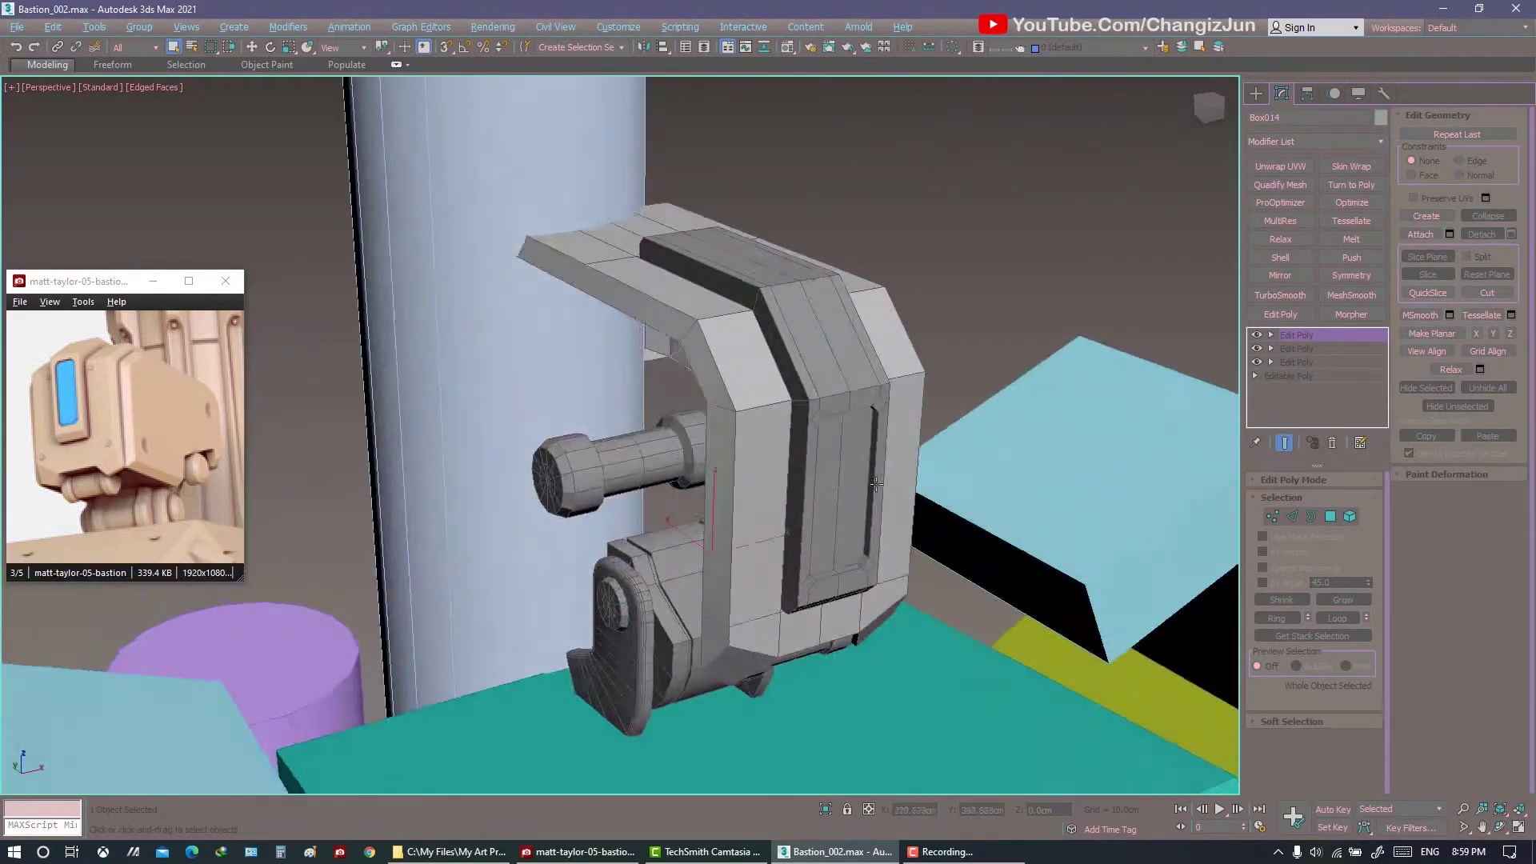
click(736, 496)
key(w)
alt+middle_drag(736, 496, 768, 480)
click(643, 46)
key(Escape)
mouse_move(884, 221)
alt+middle_down()
mouse_move(798, 483)
mouse_move(779, 376)
alt+middle_up()
Select the head parts through the named selection sets, frame them, and check a head cylinder.
double_click(768, 400)
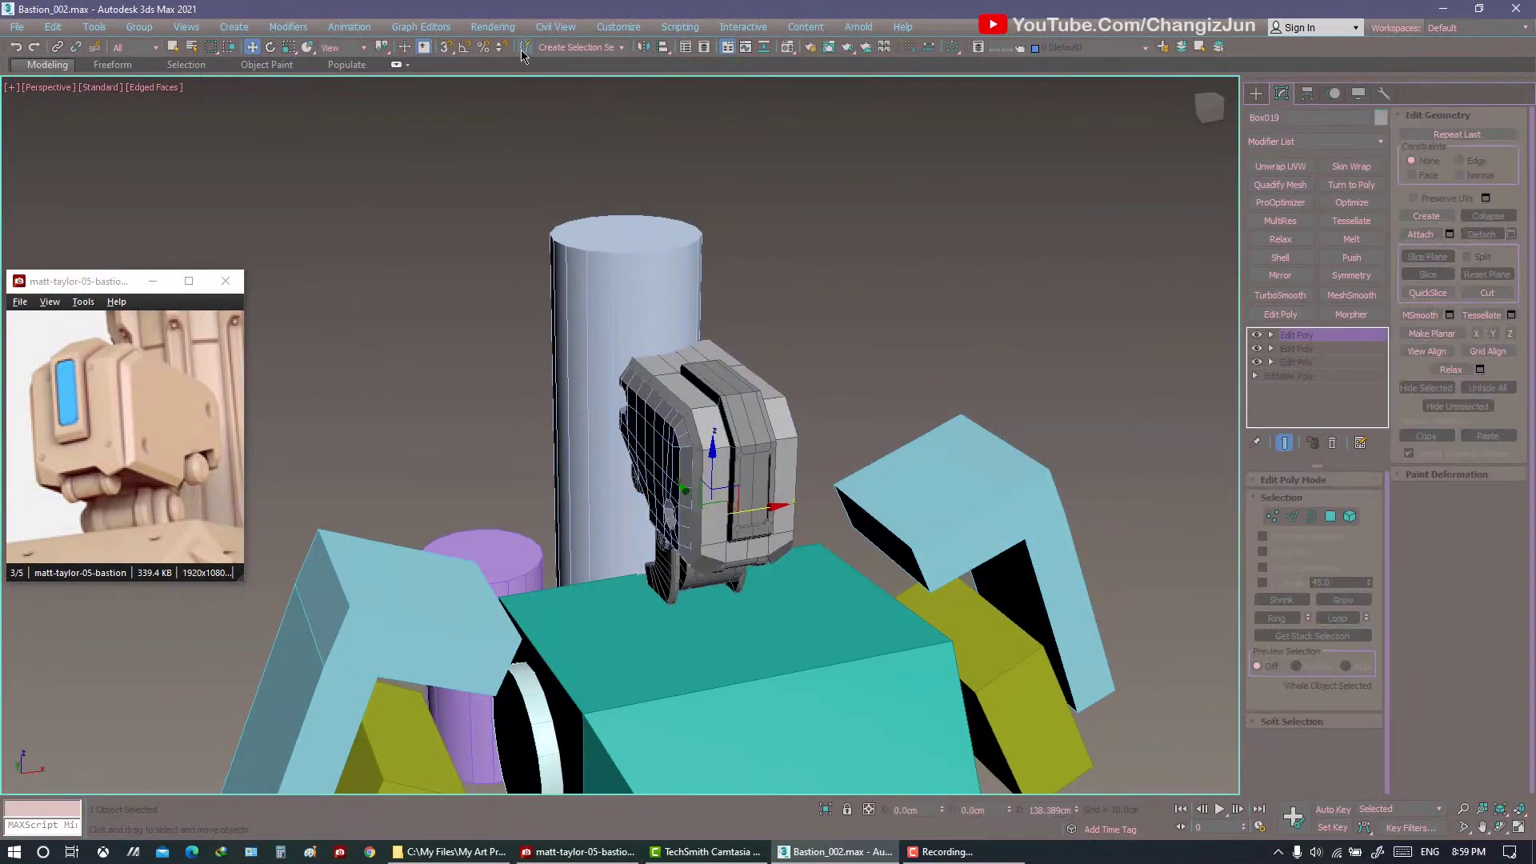
click(525, 46)
click(621, 76)
click(620, 46)
click(576, 70)
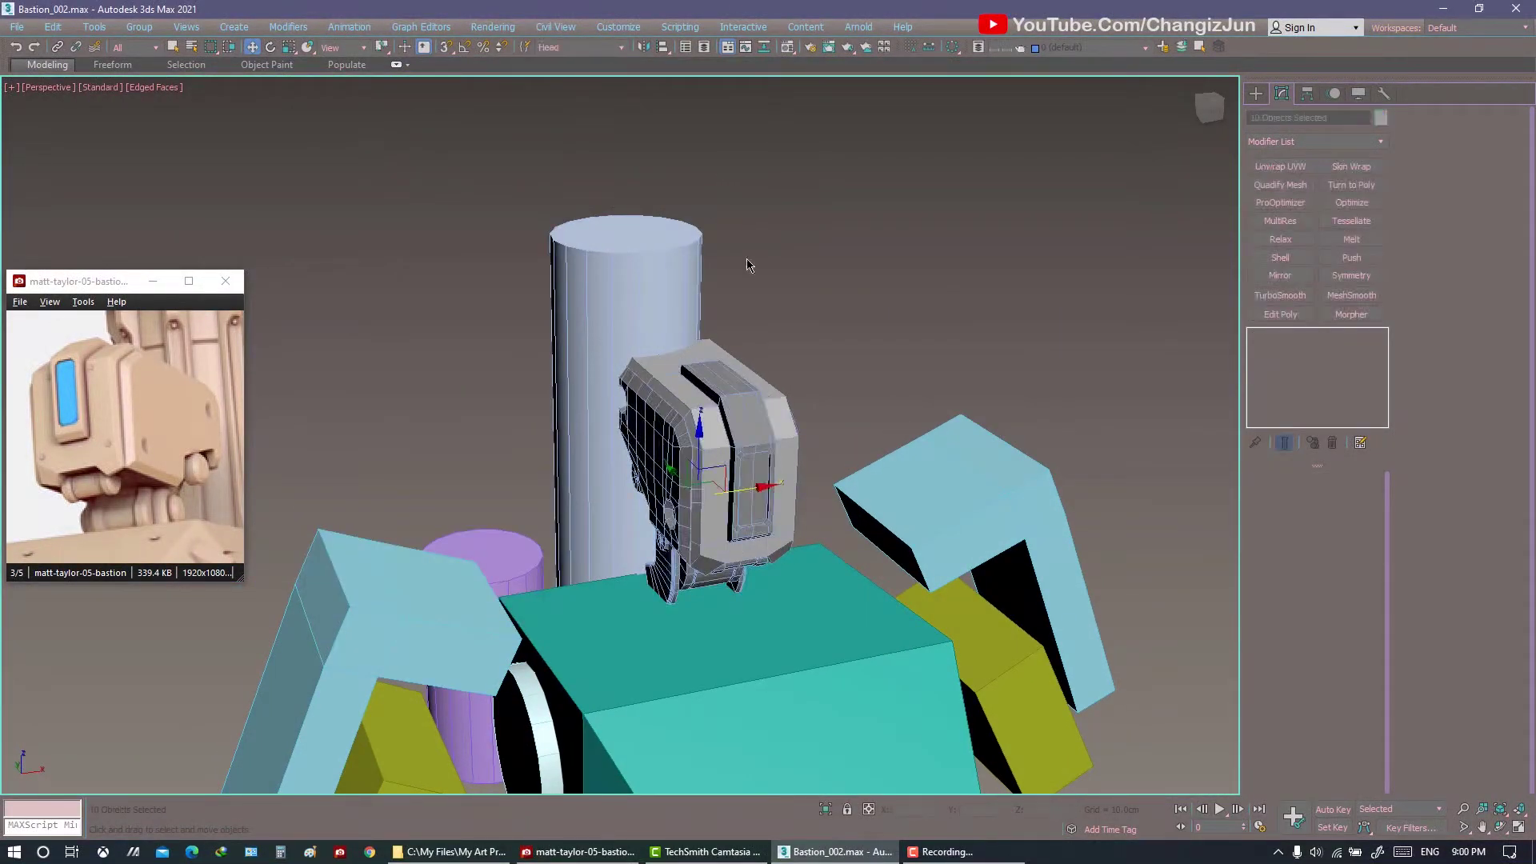
key(z)
click(883, 342)
mouse_move(883, 343)
alt+middle_down()
mouse_move(712, 360)
mouse_move(618, 398)
mouse_move(347, 305)
mouse_move(707, 142)
alt+middle_up()
key(w)
click(618, 398)
key(q)
key(z)
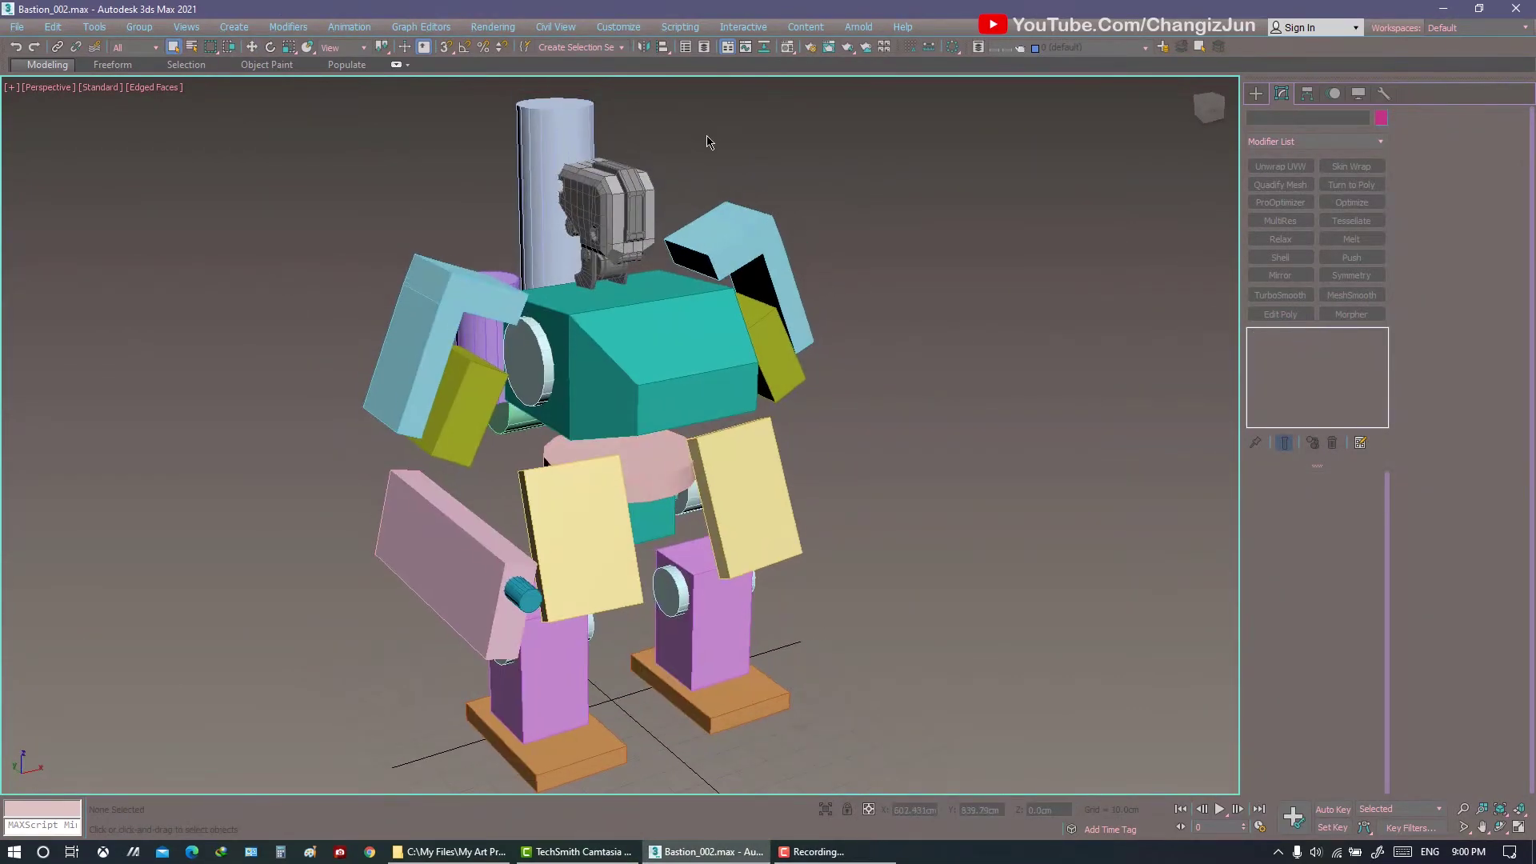
Save the scene over Bastion_001.max, confirming the overwrite.
key(ctrl+shift+s)
double_click(136, 161)
key(Return)
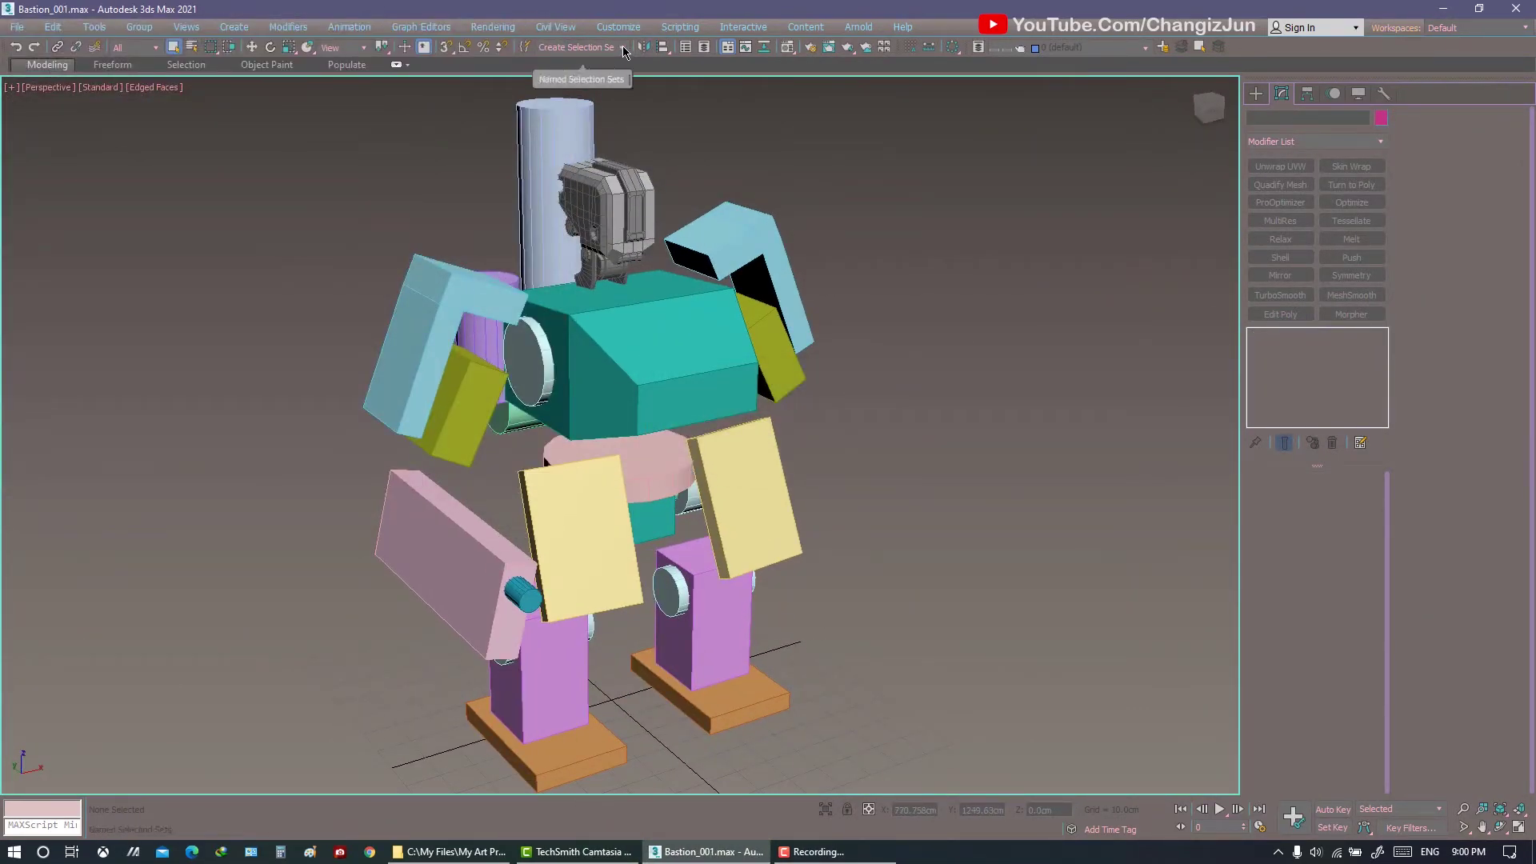
scroll(837, 169, down, 3)
mouse_move(837, 170)
alt+middle_down()
mouse_move(828, 371)
mouse_move(656, 398)
mouse_move(684, 394)
alt+middle_up()
Set the head material's reflection colour to grey and turn off Edged Faces display.
key(m)
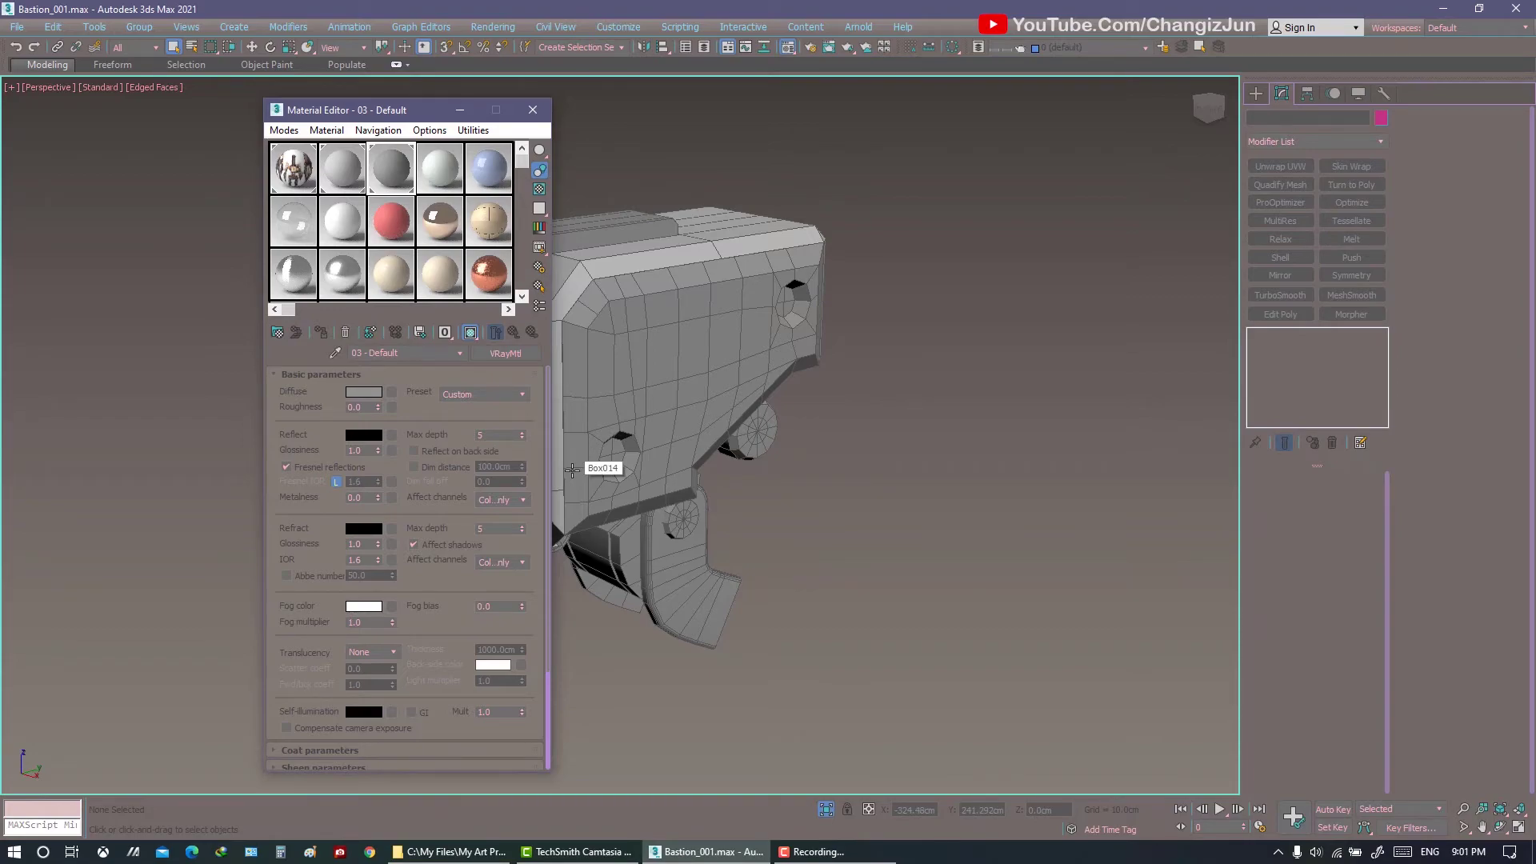
click(364, 435)
drag(476, 232, 477, 160)
click(632, 244)
drag(403, 110, 251, 111)
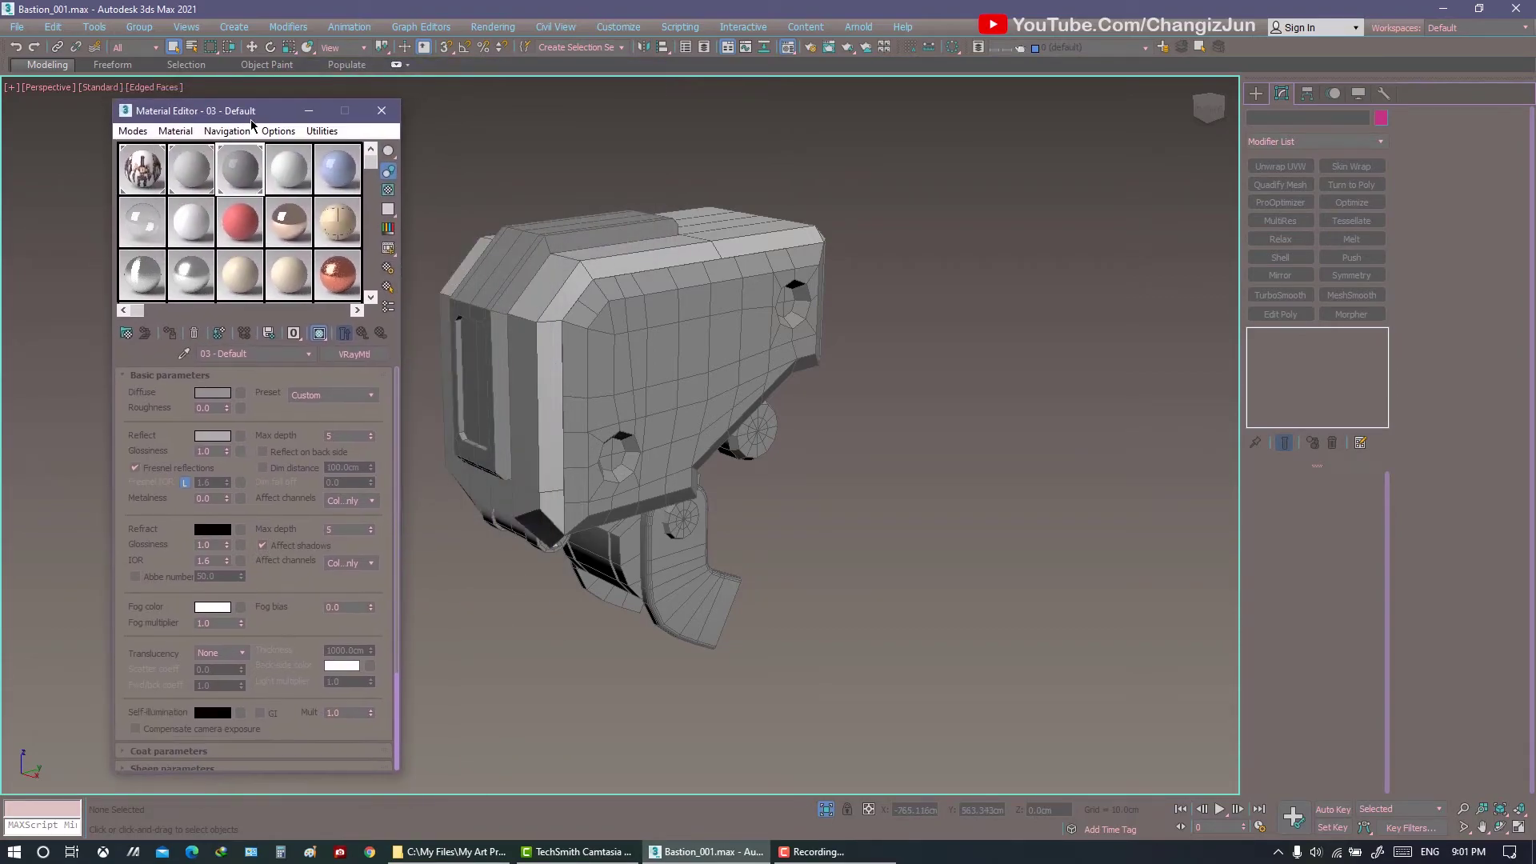
alt+middle_drag(608, 416, 696, 409)
click(720, 376)
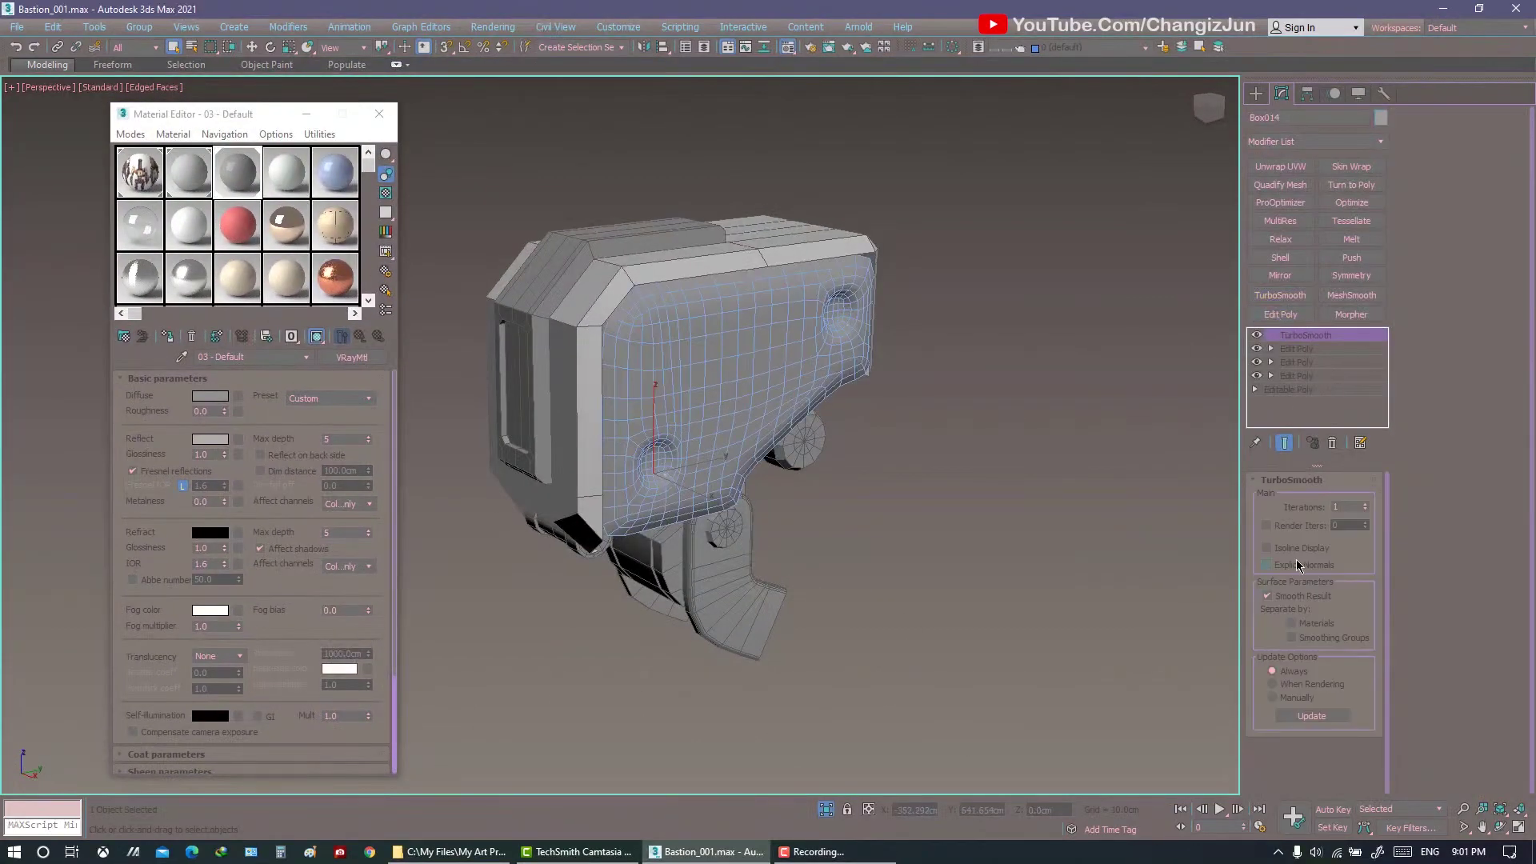
click(913, 478)
key(F4)
mouse_move(913, 478)
alt+middle_down()
mouse_move(939, 486)
mouse_move(917, 472)
alt+middle_up()
Make the reflection colour near-white and set Reflect Glossiness to 0.75.
click(211, 438)
click(588, 249)
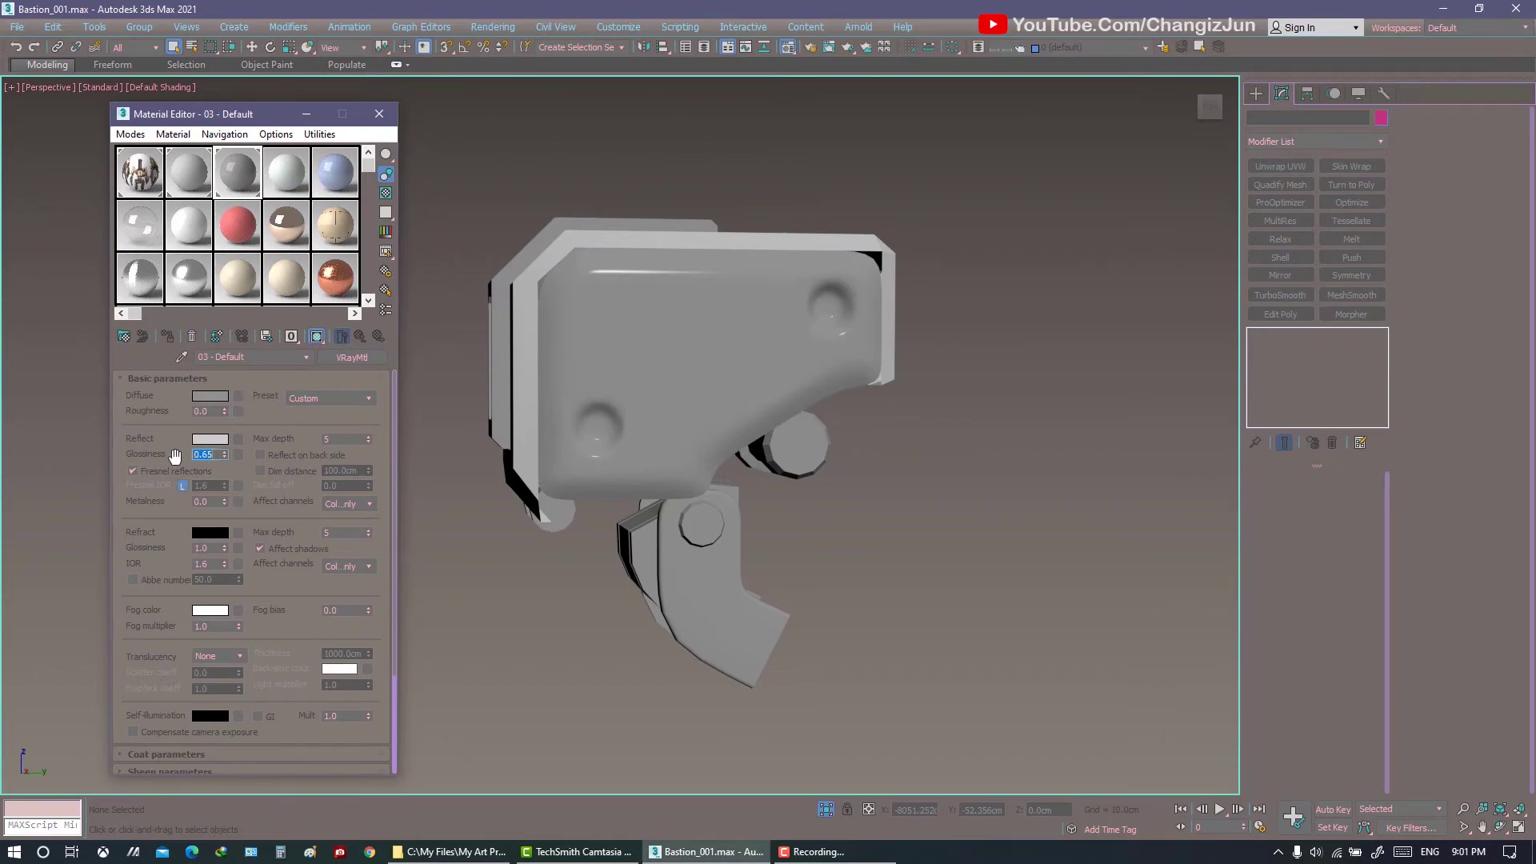
drag(175, 455, 178, 456)
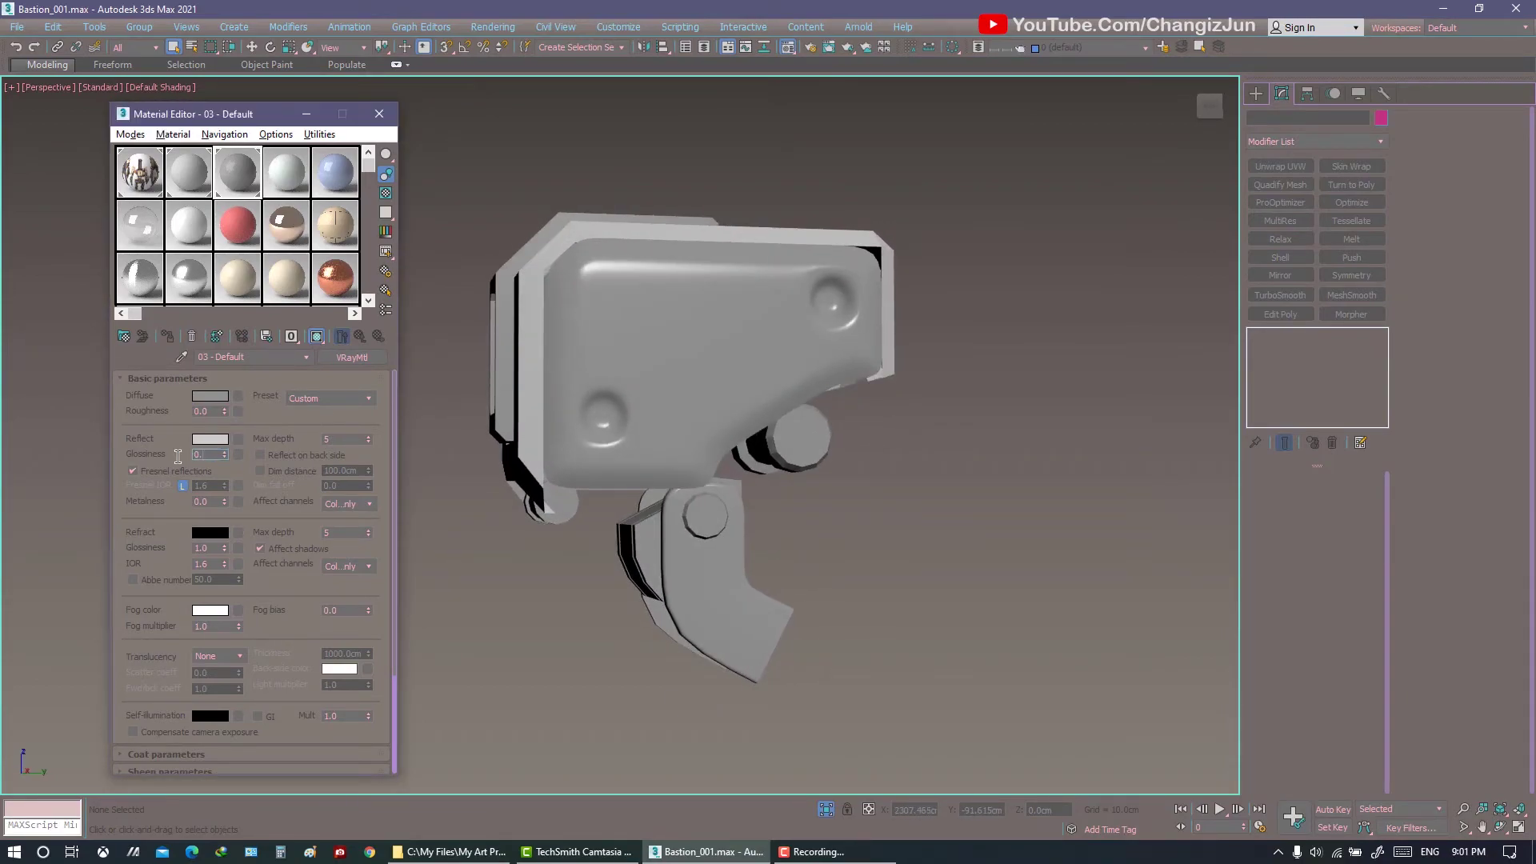
alt+middle_drag(445, 436, 358, 450)
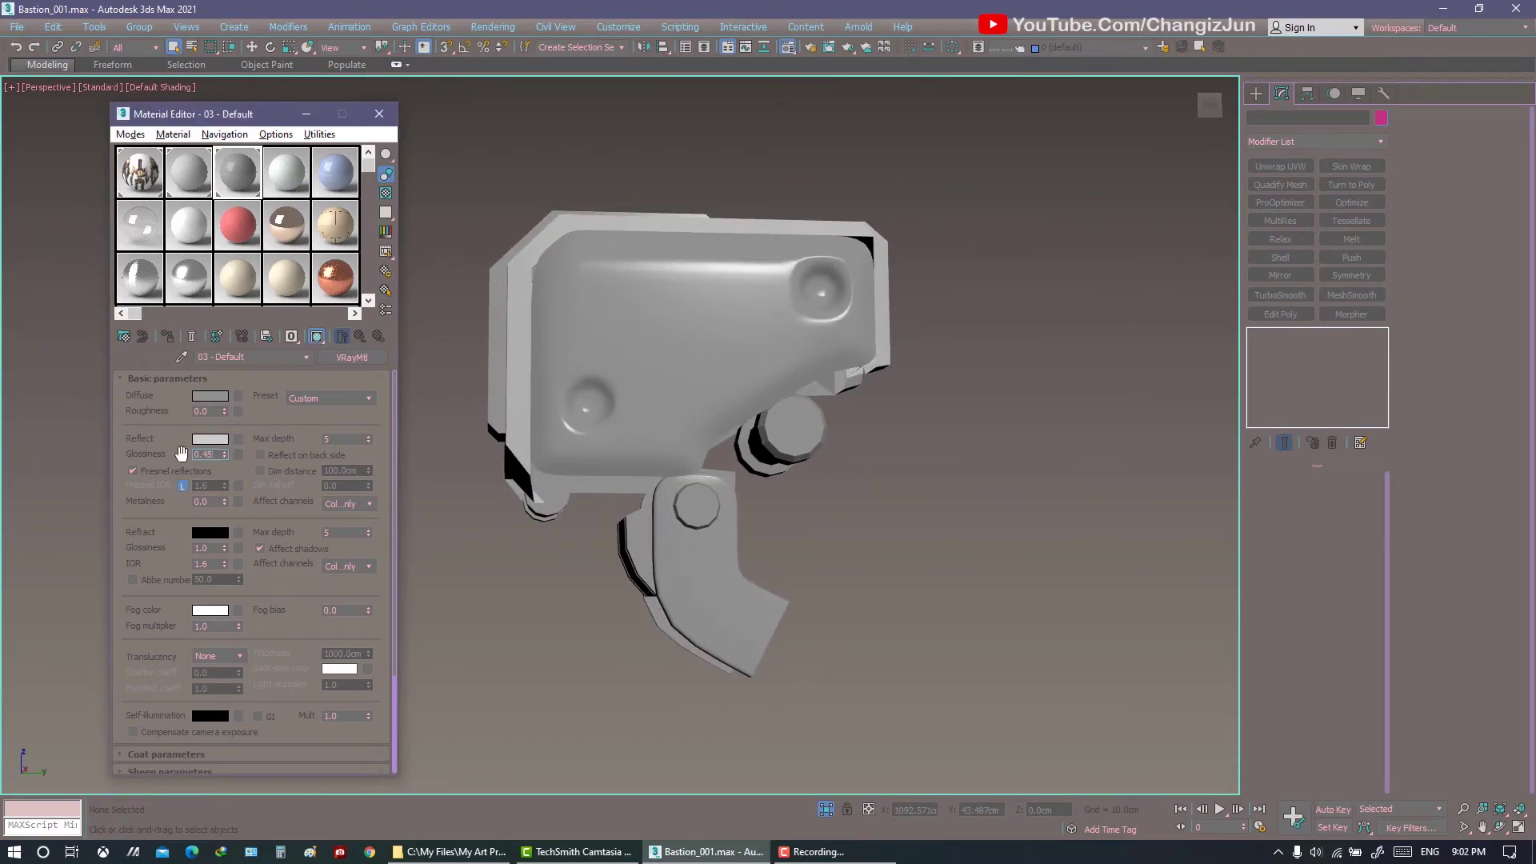
drag(181, 453, 189, 455)
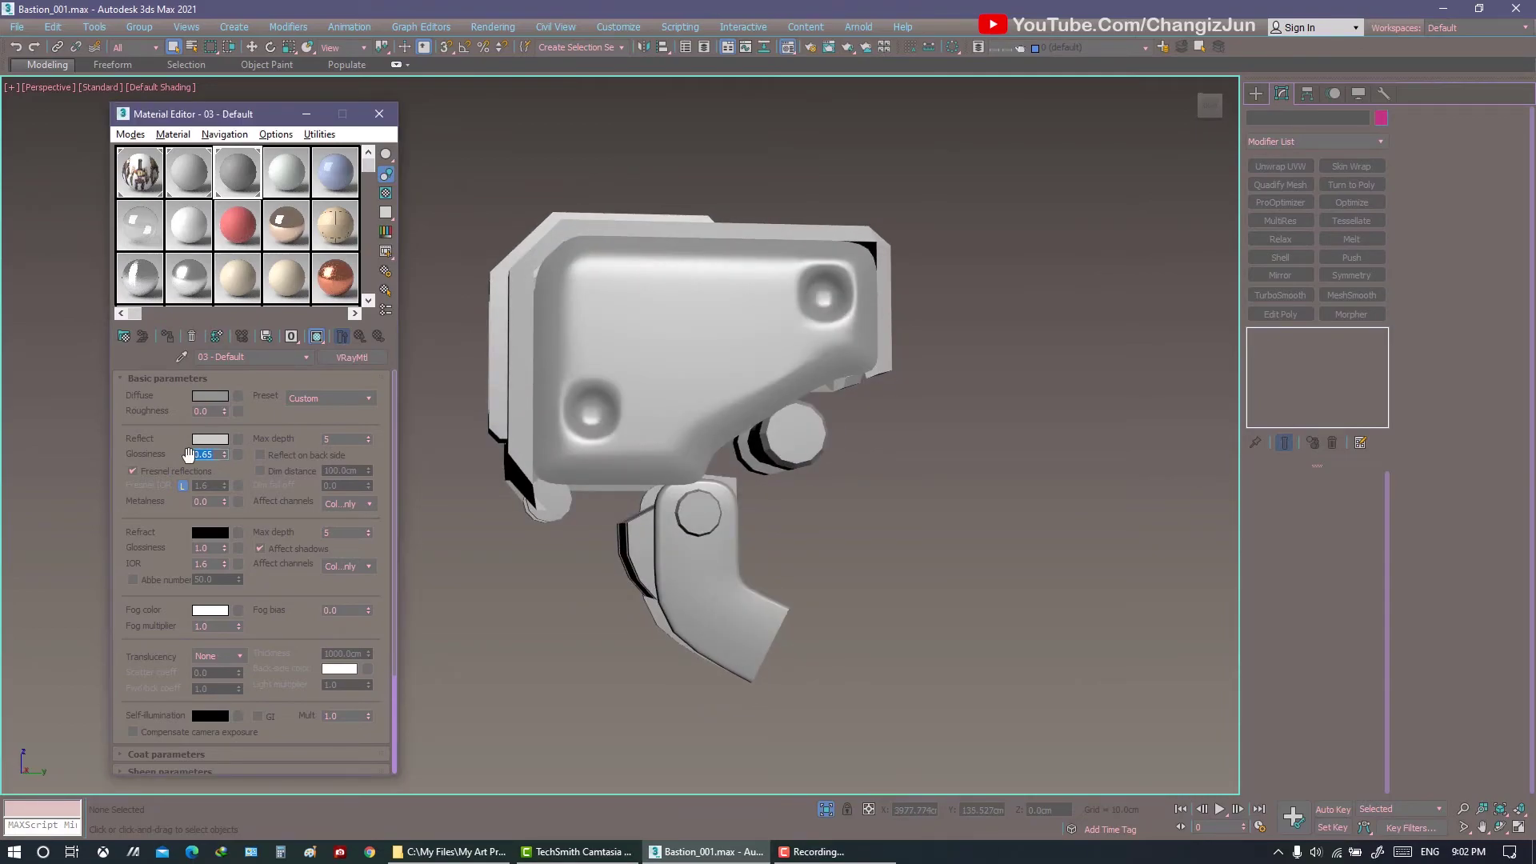
alt+middle_drag(603, 411, 361, 474)
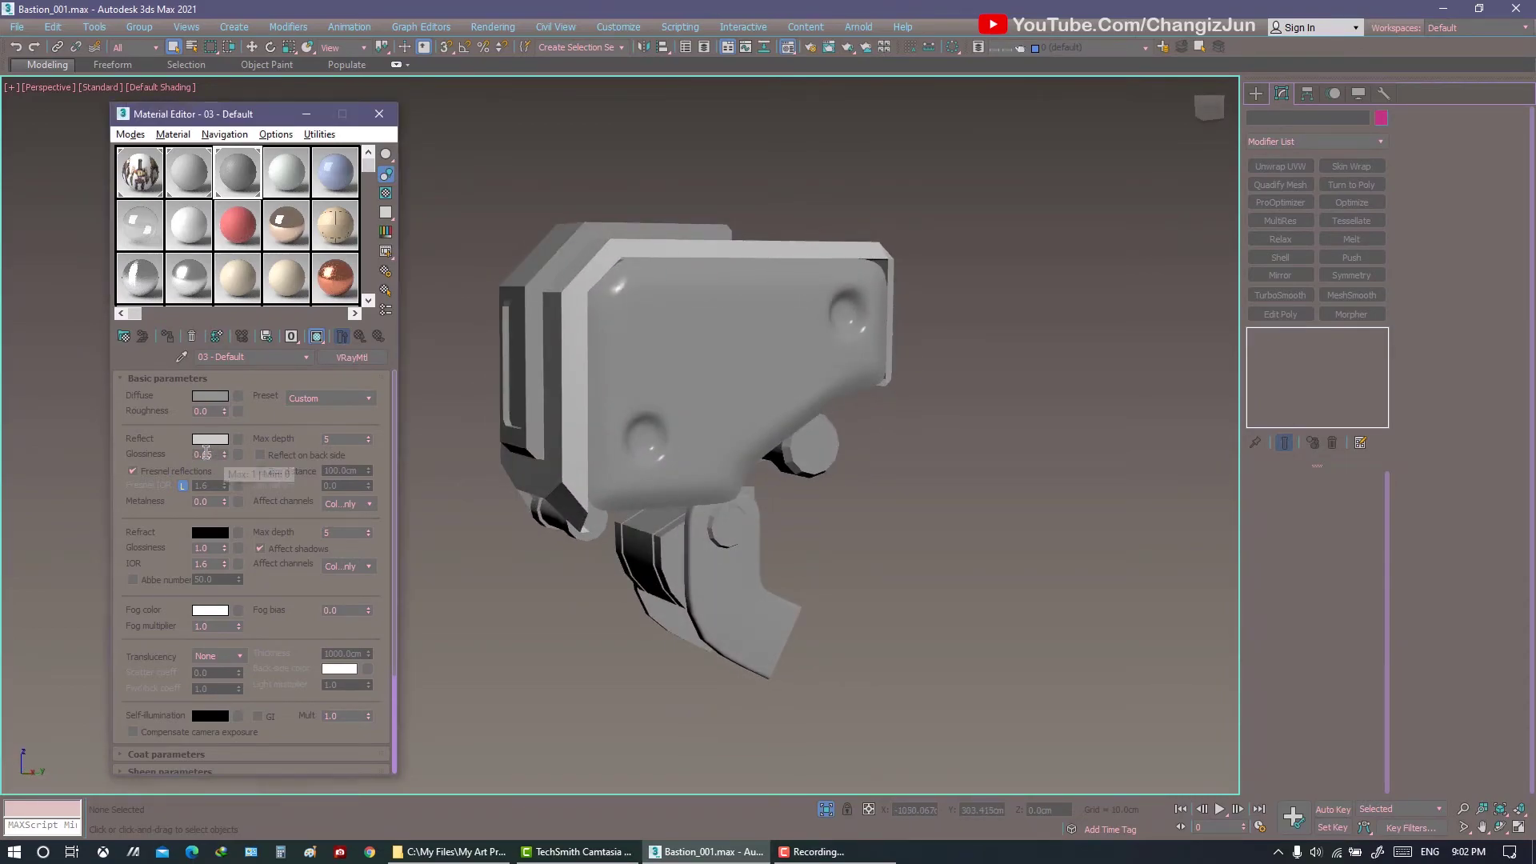
text(75)
mouse_move(519, 384)
alt+middle_down()
mouse_move(629, 382)
mouse_move(702, 438)
alt+middle_up()
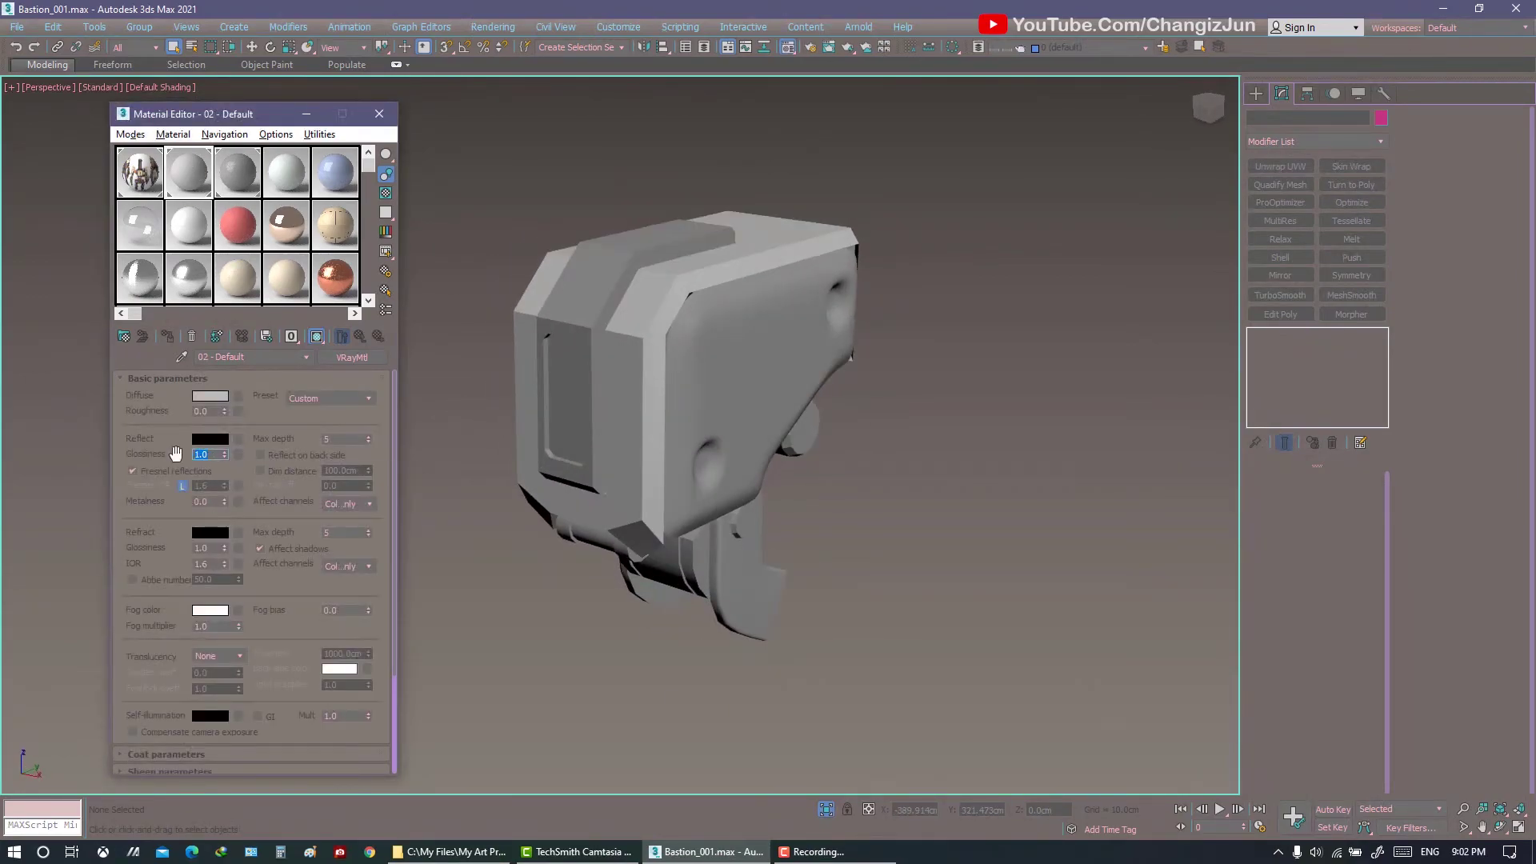
alt+middle_drag(496, 448, 608, 400)
Set material 02's reflection colour to grey, R/G/B 100.
click(209, 438)
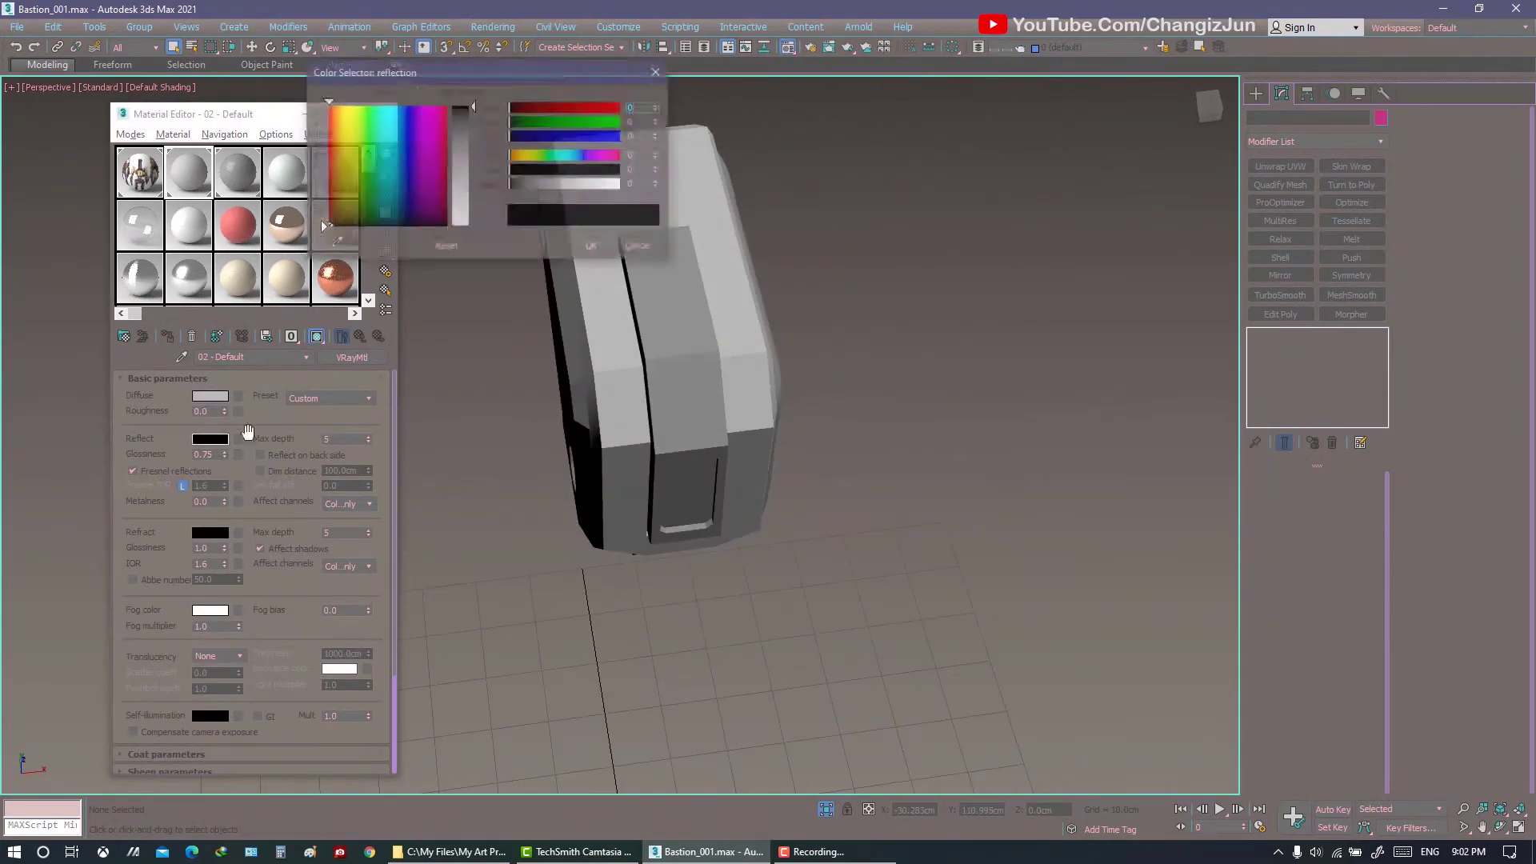
click(592, 246)
mouse_move(588, 255)
alt+middle_down()
mouse_move(620, 329)
mouse_move(560, 288)
alt+middle_up()
click(210, 439)
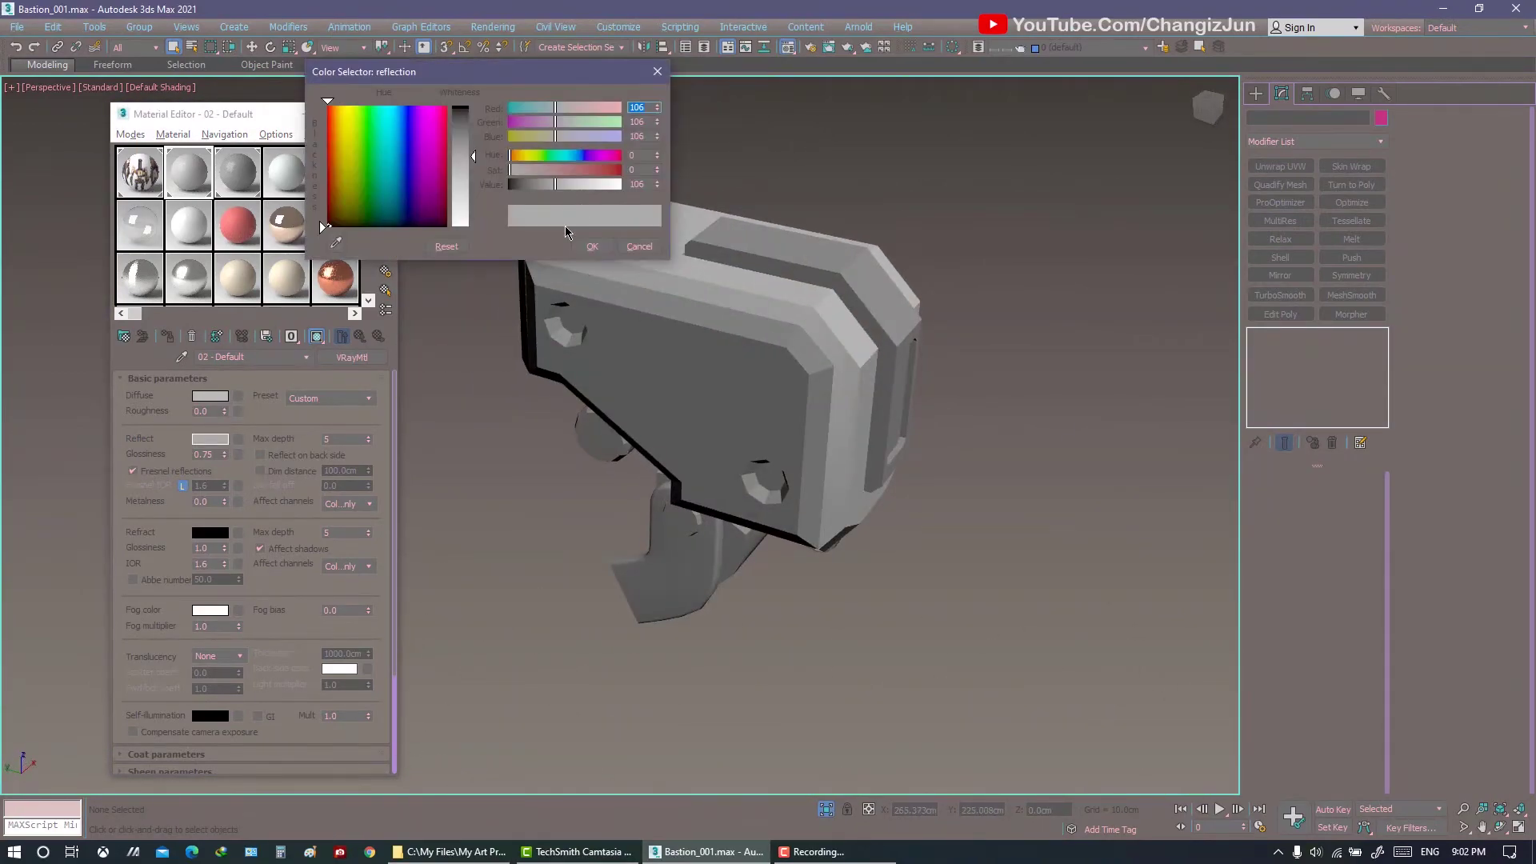
text(100)
key(Tab)
text(100)
key(Tab)
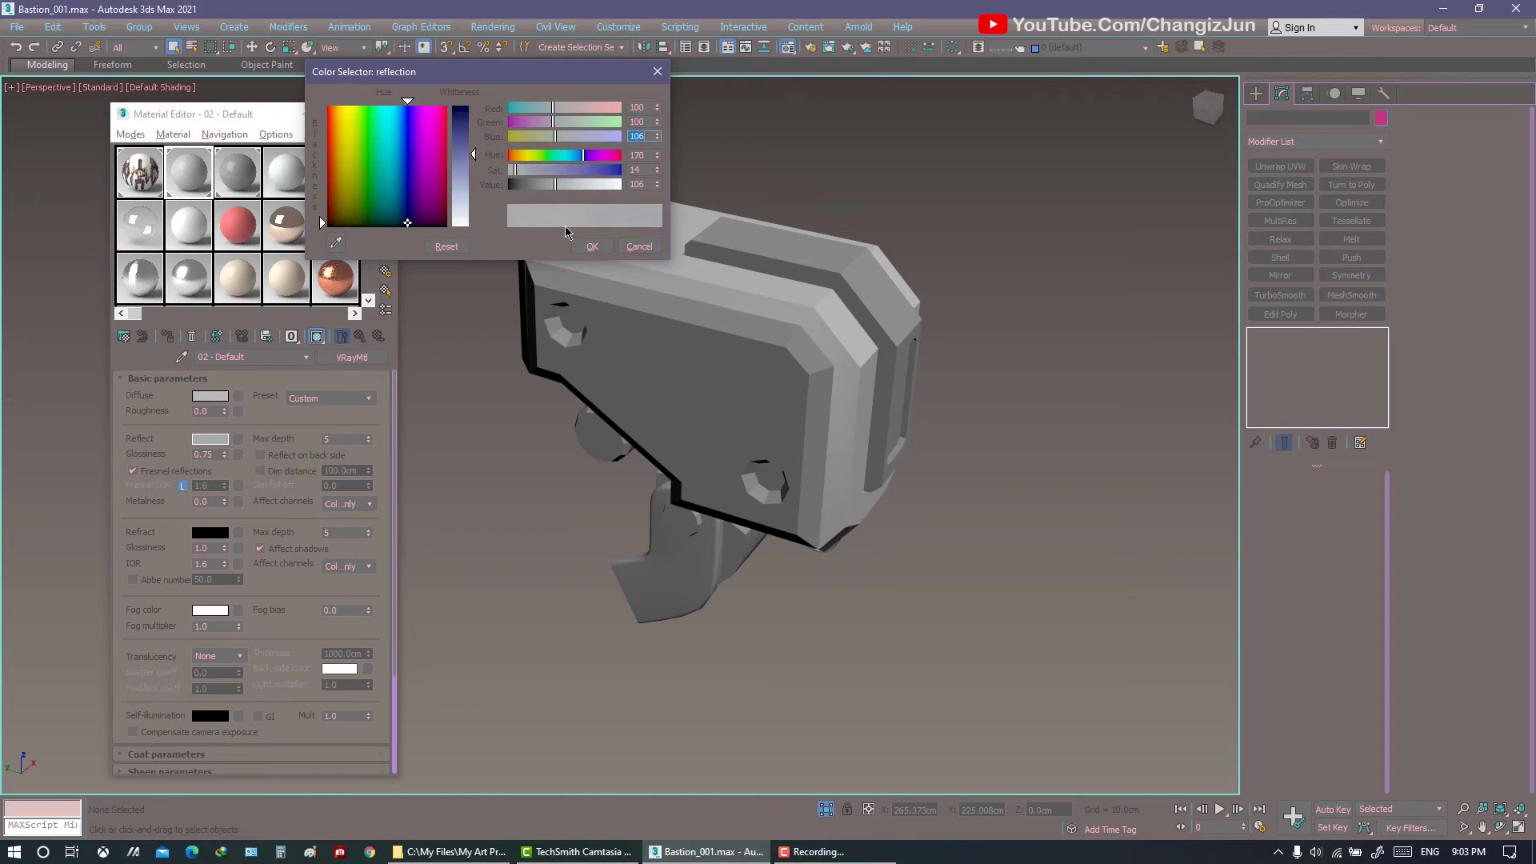
text(100)
click(591, 247)
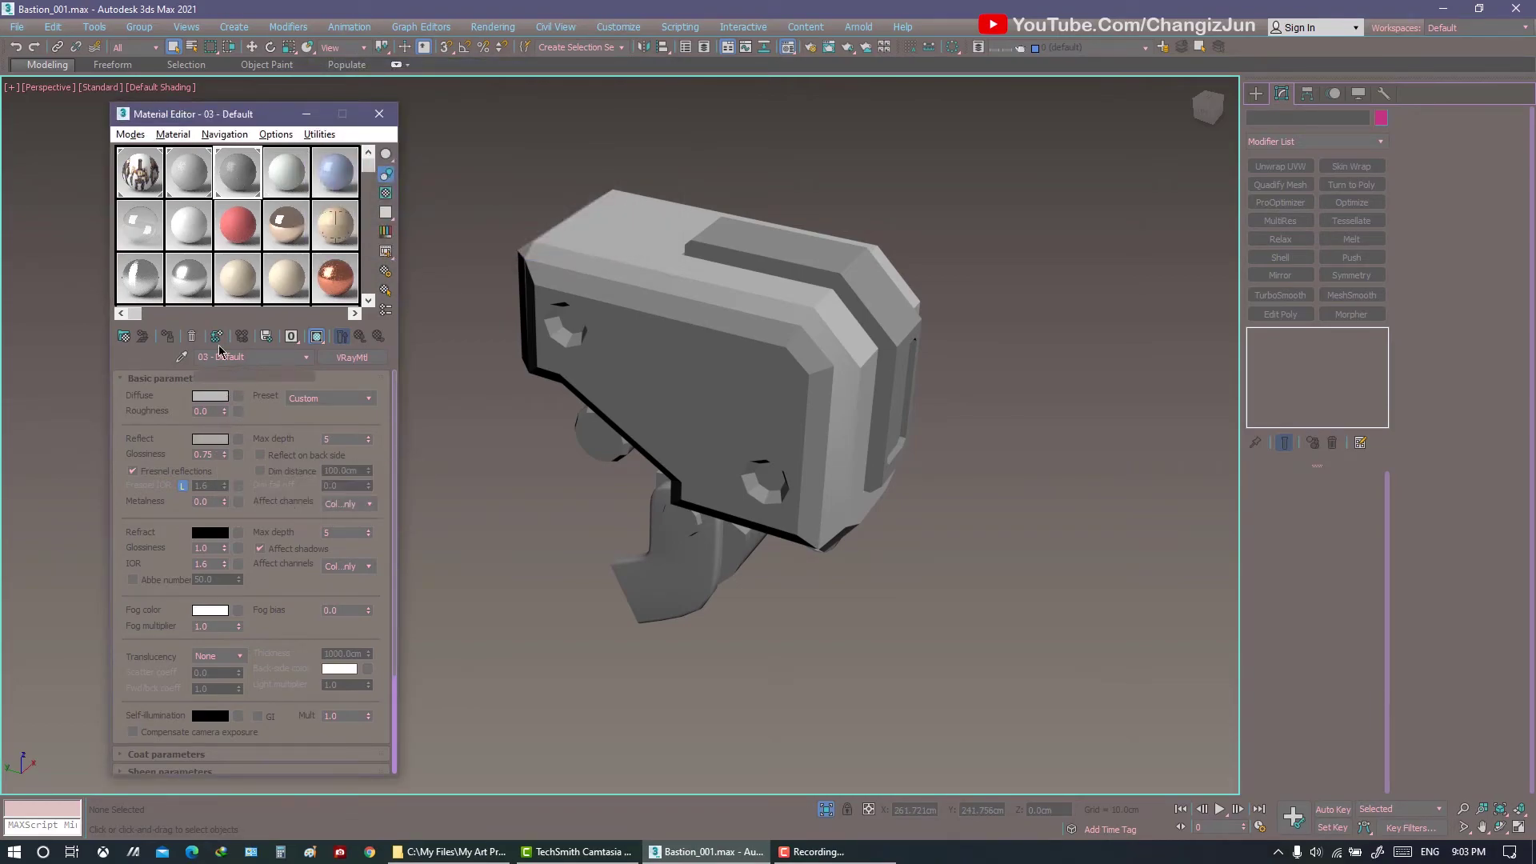
Give material 03 the grey 100 reflection, and set the head material's diffuse to dark grey 44.
click(210, 439)
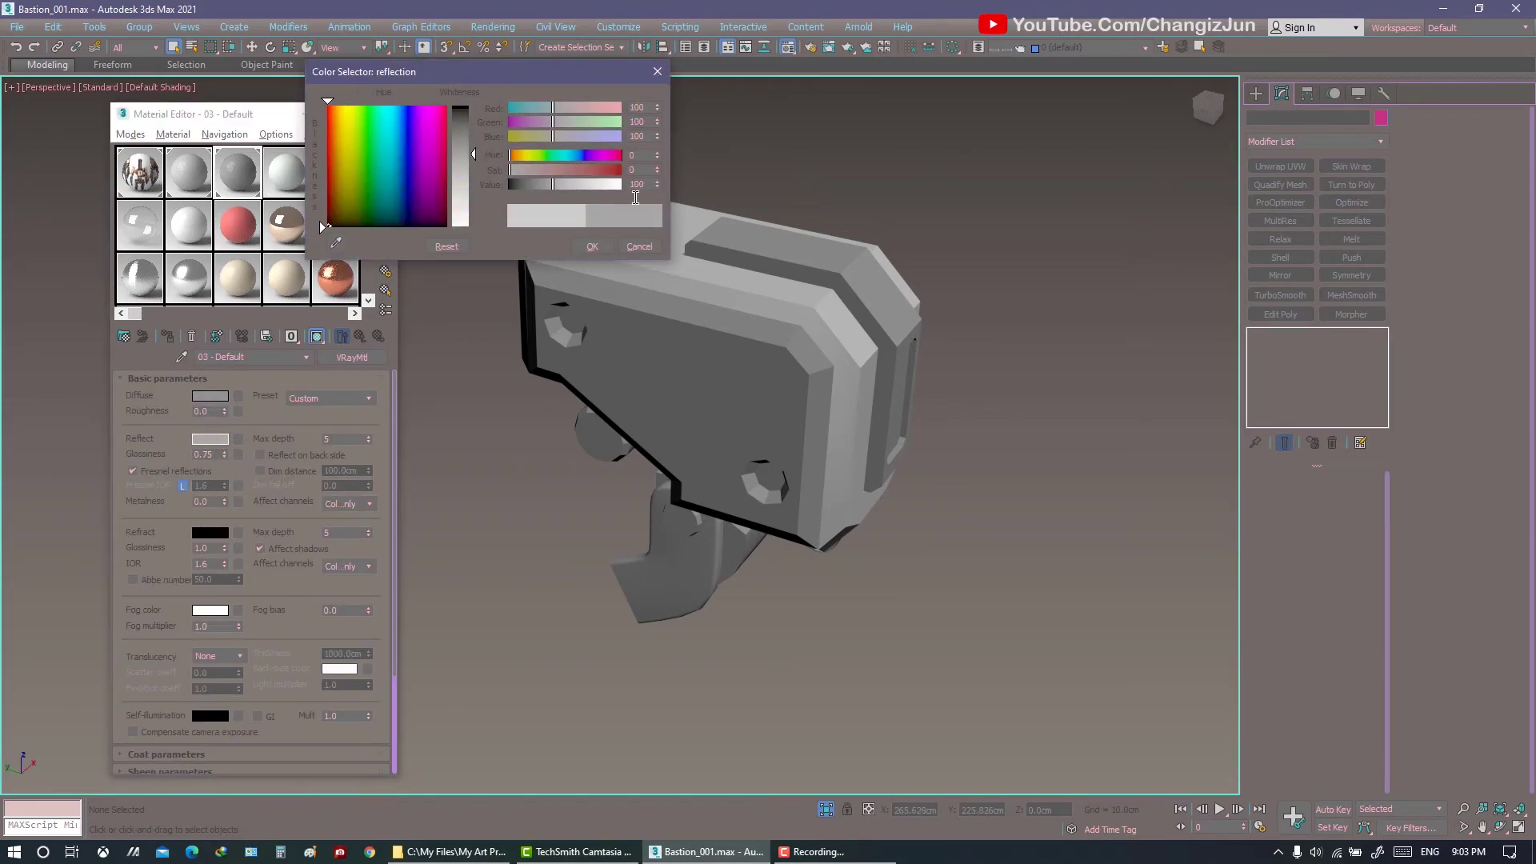
click(591, 246)
click(192, 178)
click(210, 396)
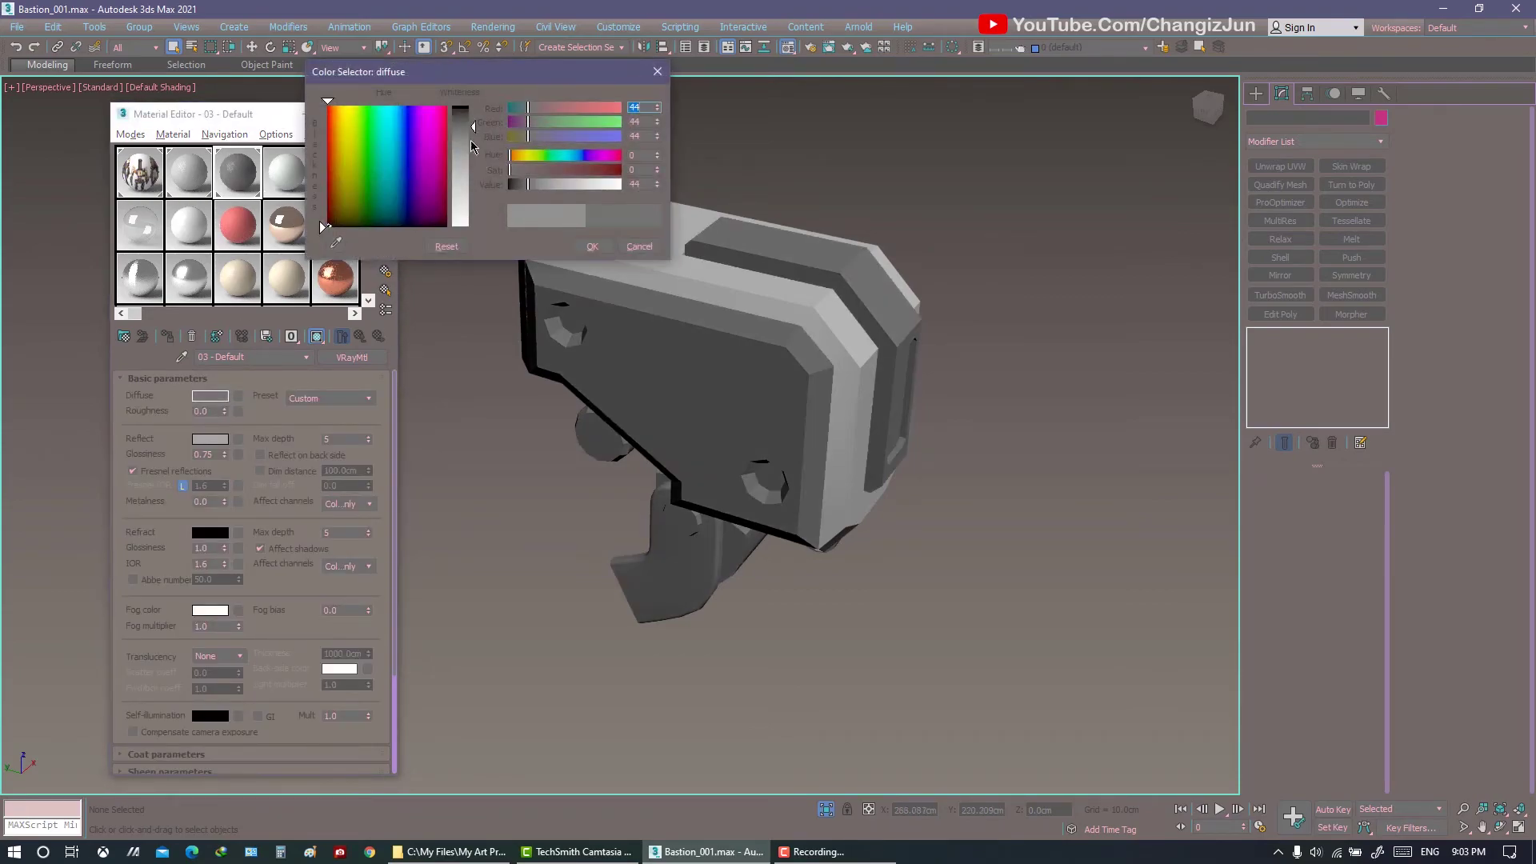
click(592, 246)
Close the Material Editor, restore Edged Faces display, and open the Bastion reference folder.
click(379, 113)
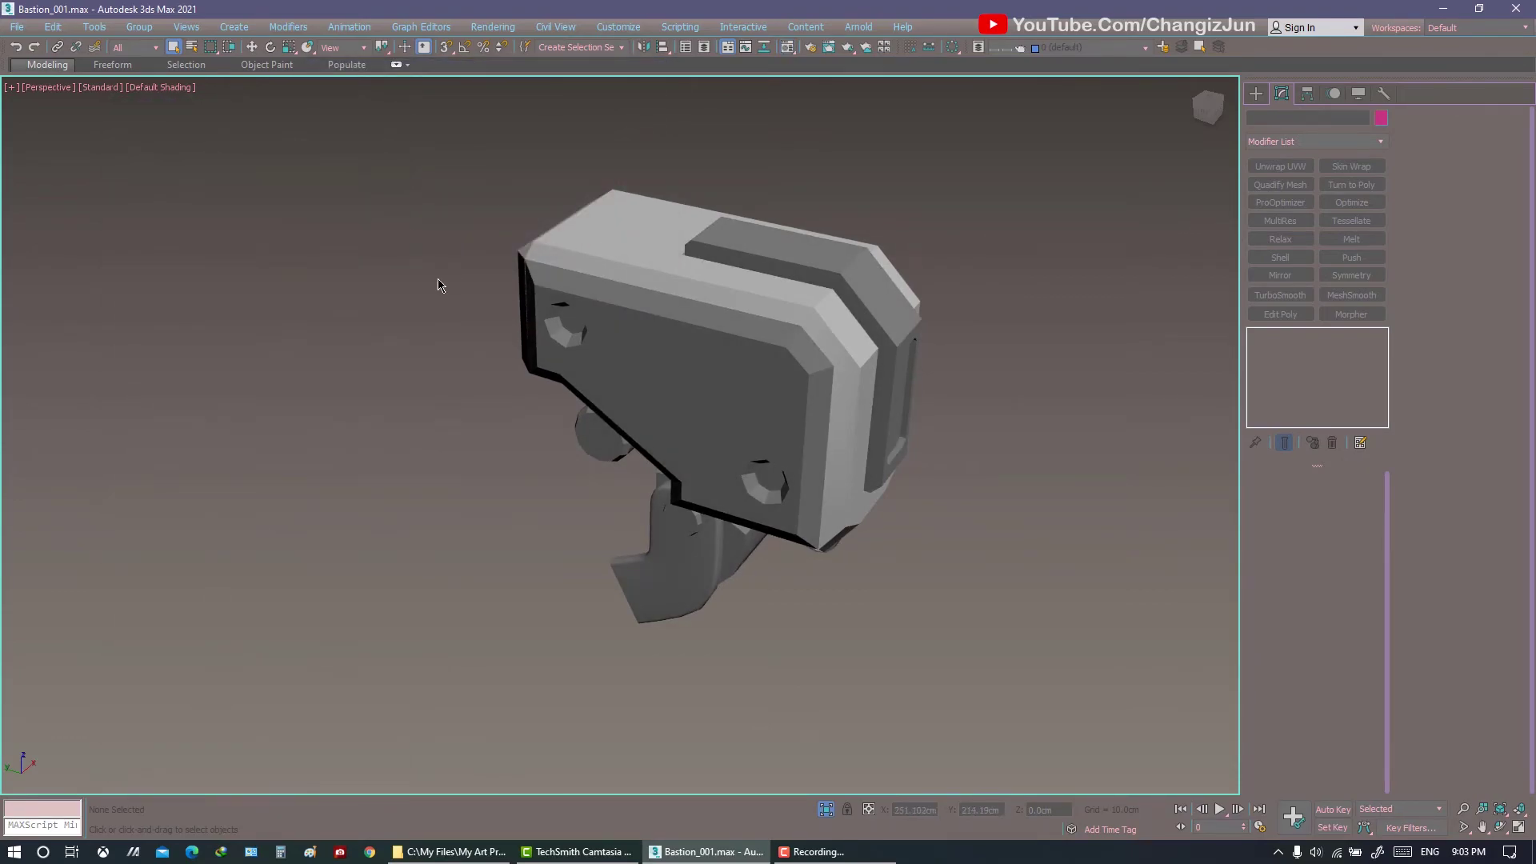
mouse_move(439, 285)
alt+middle_down()
mouse_move(683, 389)
mouse_move(799, 360)
mouse_move(762, 371)
mouse_move(904, 393)
mouse_move(792, 339)
mouse_move(733, 360)
mouse_move(768, 352)
mouse_move(750, 363)
mouse_move(840, 375)
alt+middle_up()
key(F4)
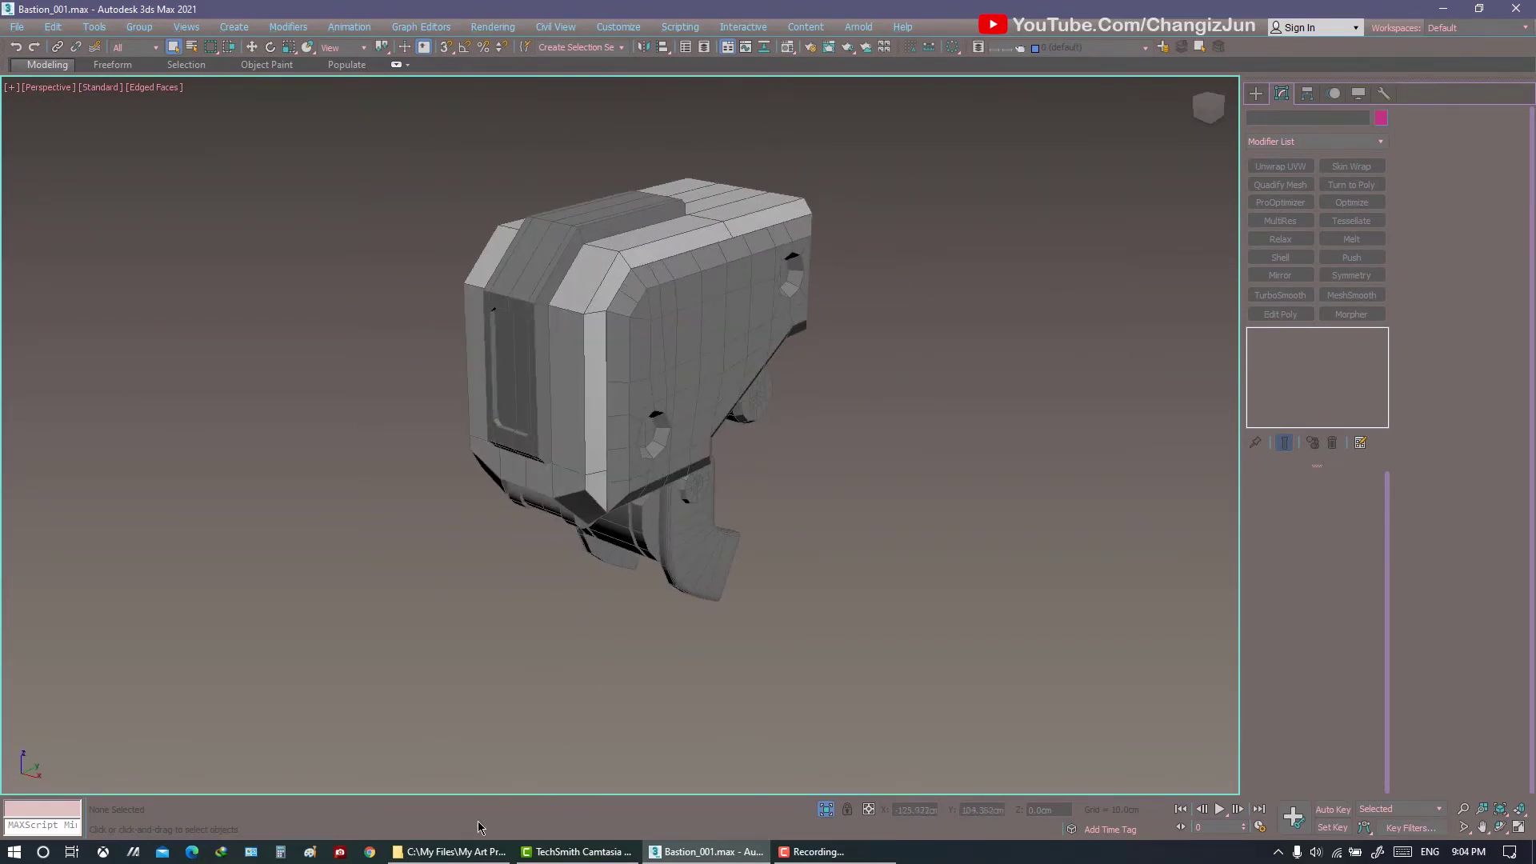
click(452, 851)
Open a reference image in ACDSee and browse to the matt-taylor-bastion-03 figure.
double_click(448, 205)
ctrl+scroll(722, 293, up, 2)
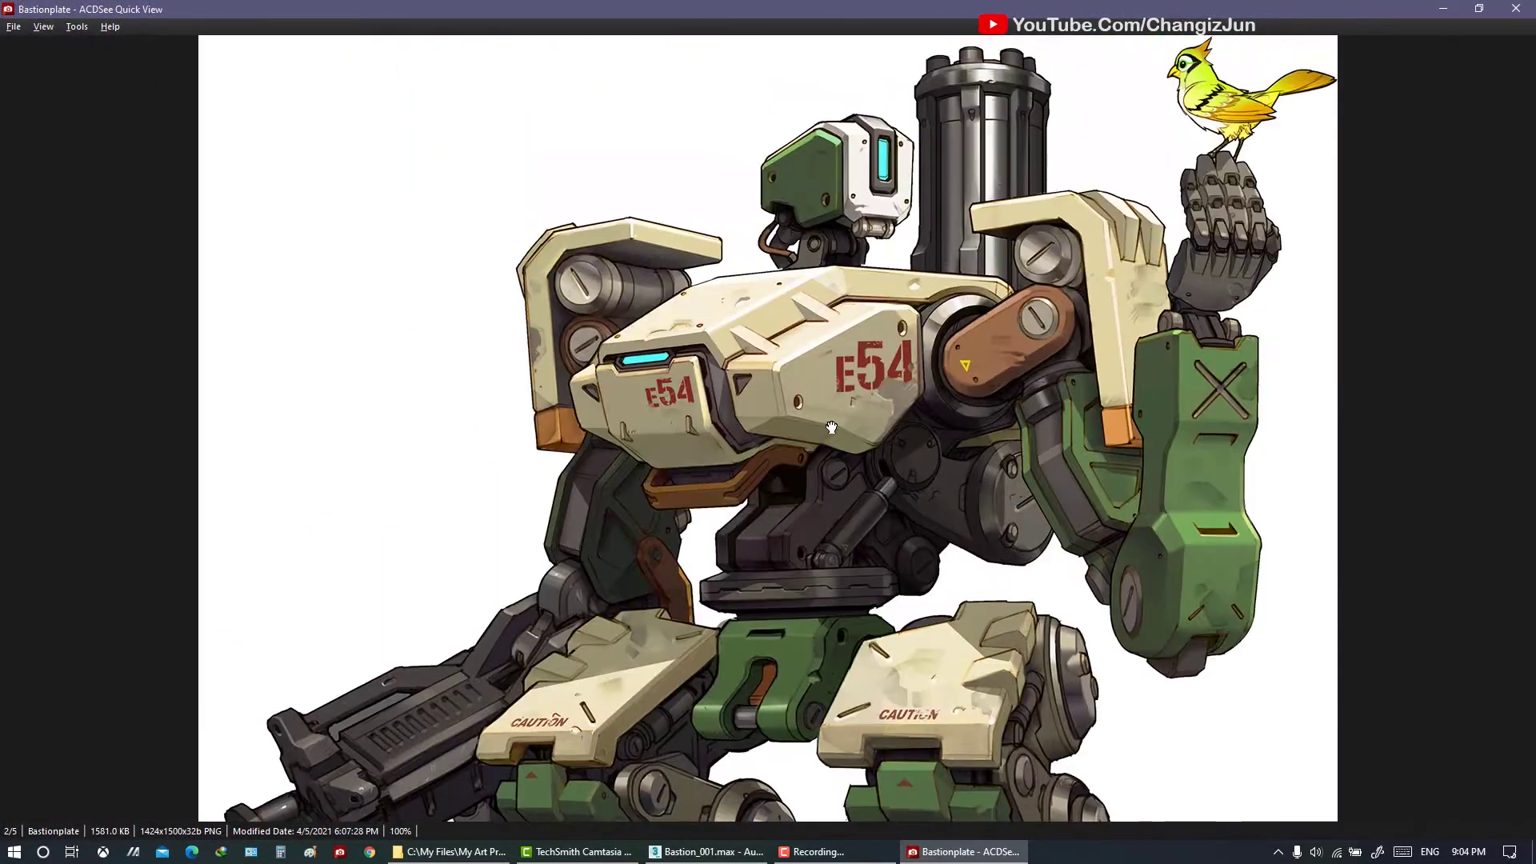
ctrl+scroll(721, 293, up, 2)
scroll(819, 403, down, 1)
scroll(819, 403, down, 2)
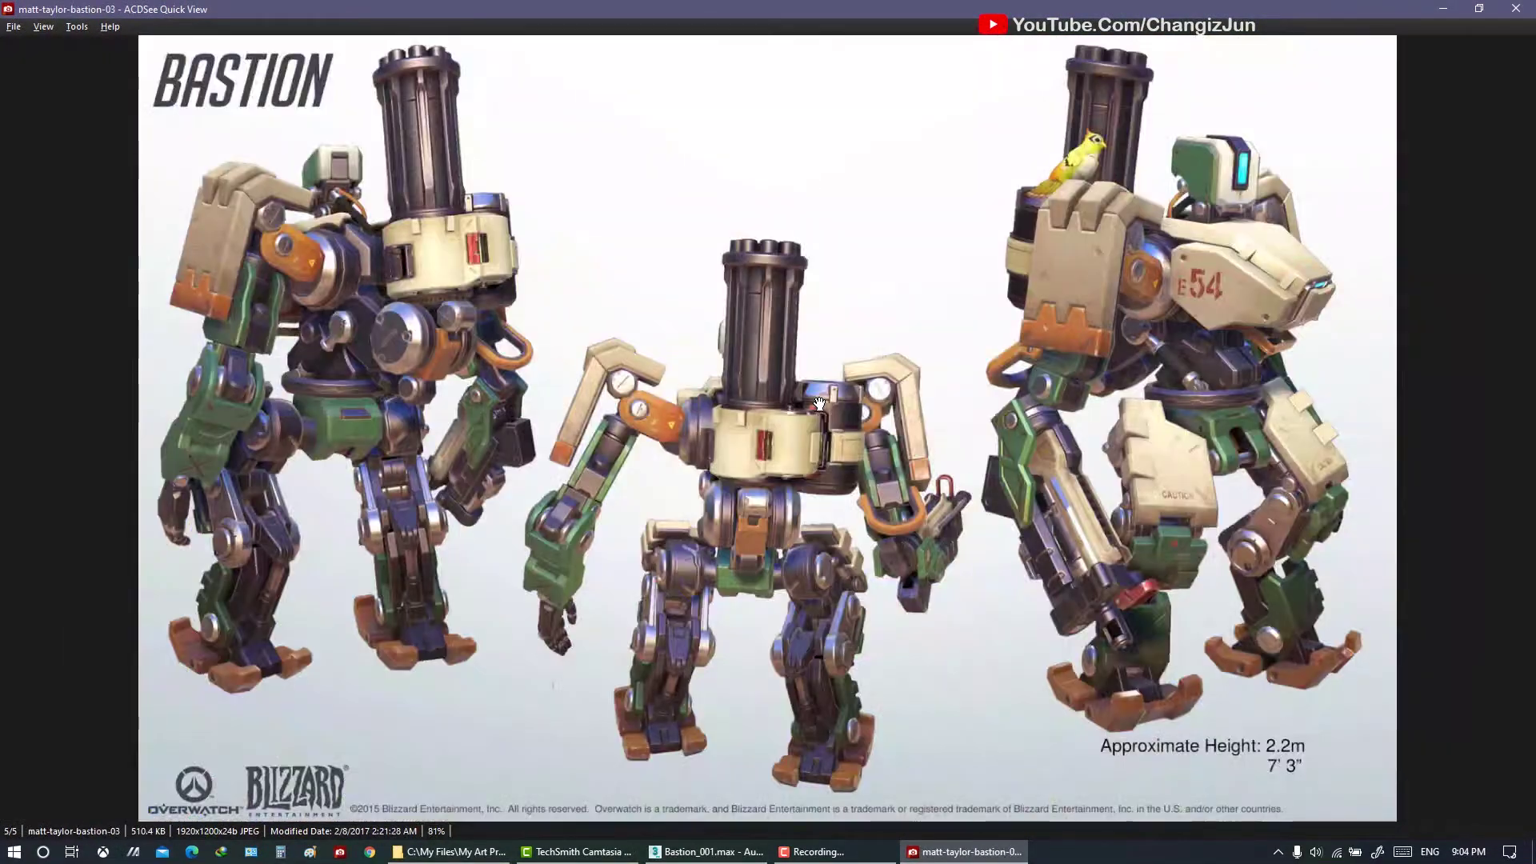
ctrl+scroll(1235, 330, up, 4)
mouse_move(1140, 305)
mouse_down()
mouse_move(1238, 490)
mouse_move(1183, 288)
mouse_move(806, 379)
mouse_move(1126, 337)
mouse_up()
Shrink the viewer to a small window framed on Bastion's head, and close the folder.
double_click(857, 7)
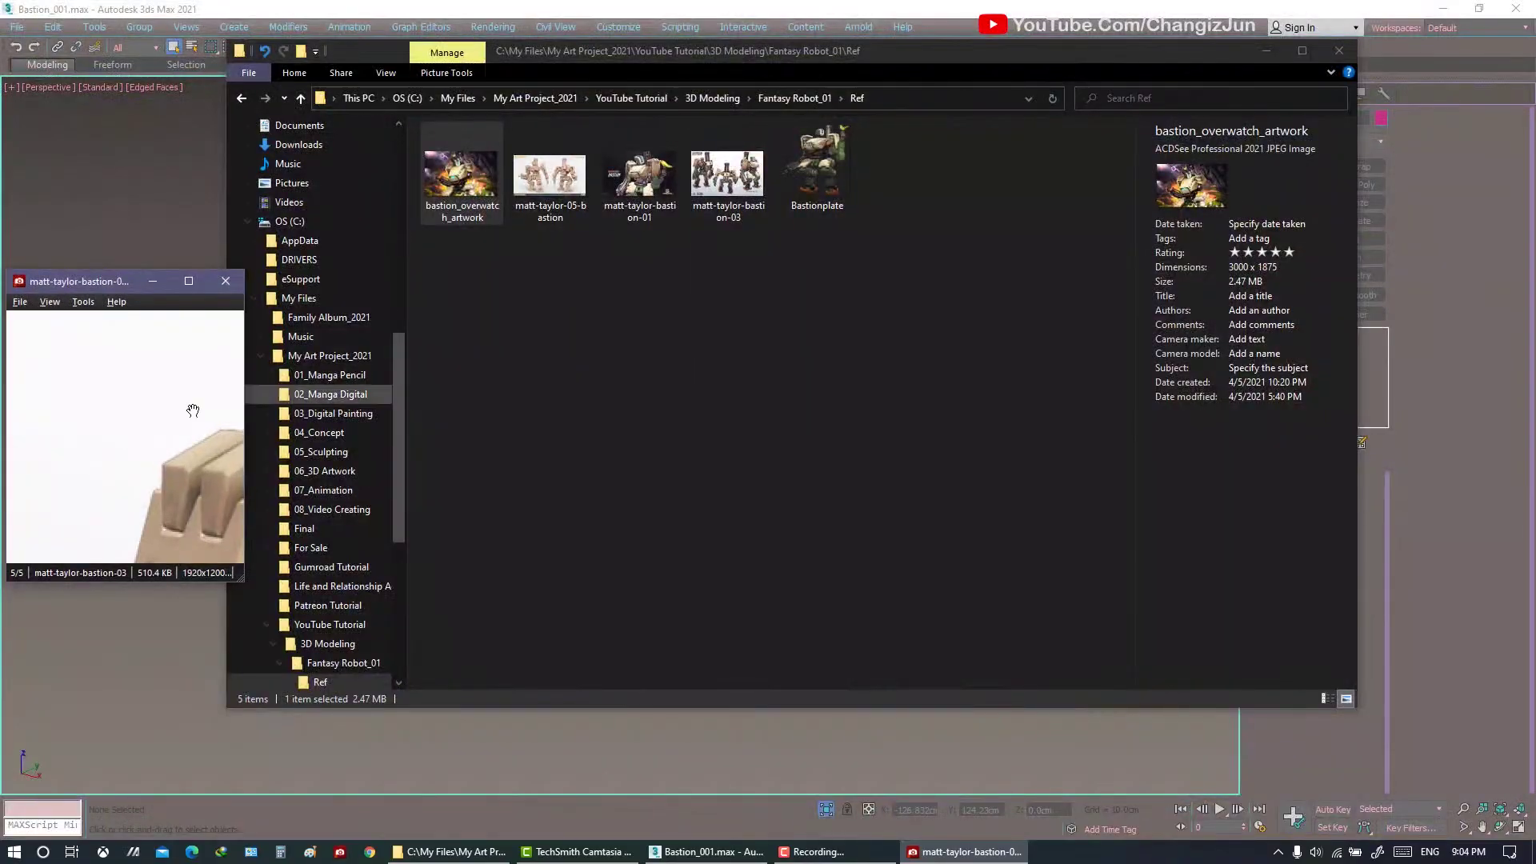
drag(192, 408, 120, 399)
click(906, 402)
key(alt+F4)
Save the scene as Bastion_002.
alt+middle_drag(560, 308, 475, 290)
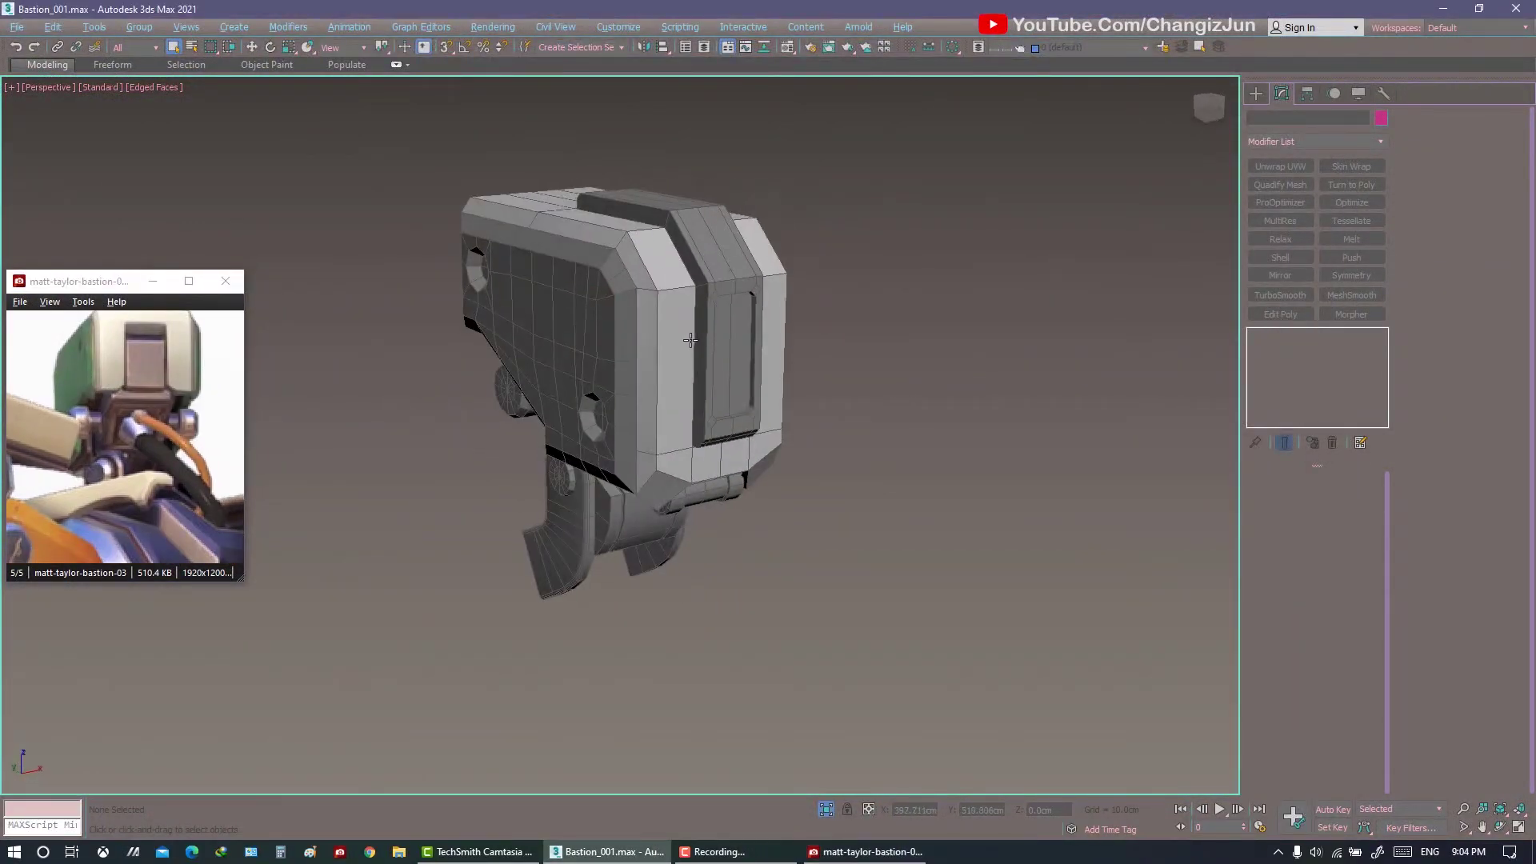
key(ctrl+shift+s)
double_click(143, 173)
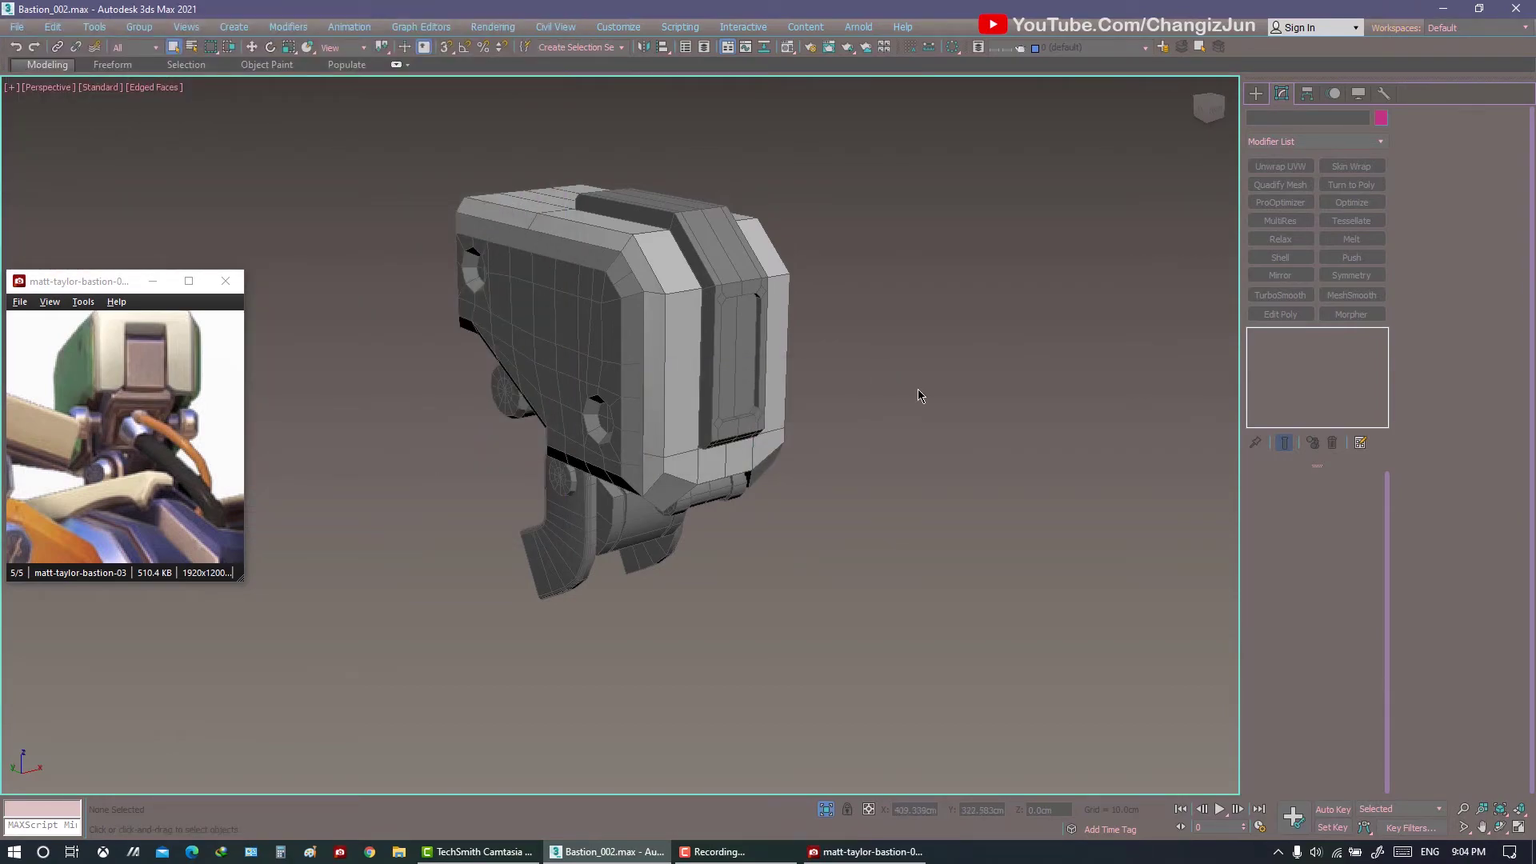
mouse_move(918, 395)
alt+middle_down()
mouse_move(922, 418)
mouse_move(854, 415)
alt+middle_up()
scroll(834, 431, up, 4)
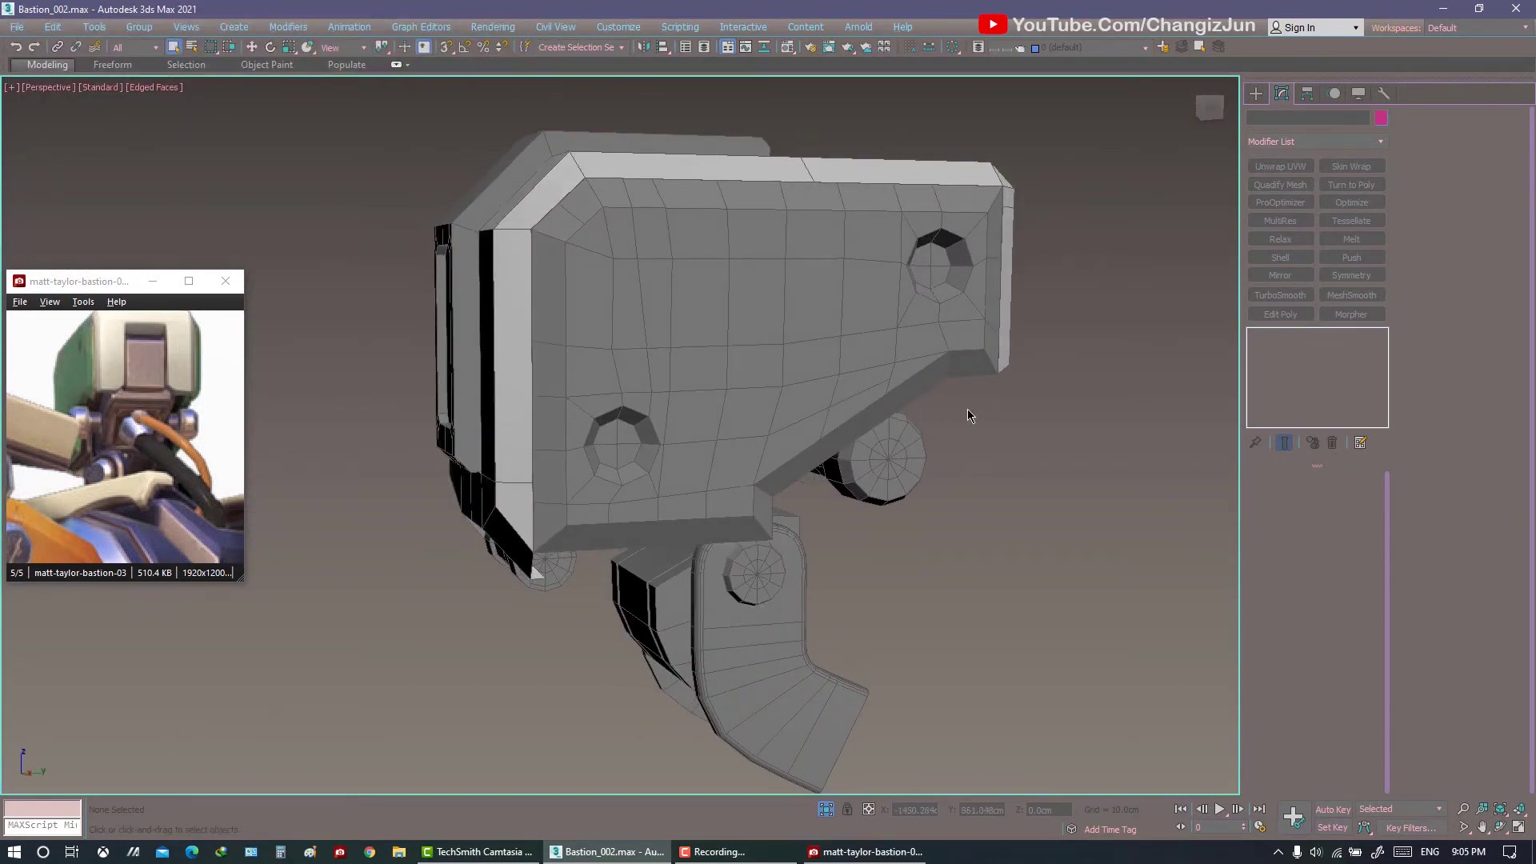
Draw a small cylinder inside the side hole as a bolt.
click(1255, 94)
click(1282, 206)
click(1282, 223)
drag(598, 439, 601, 443)
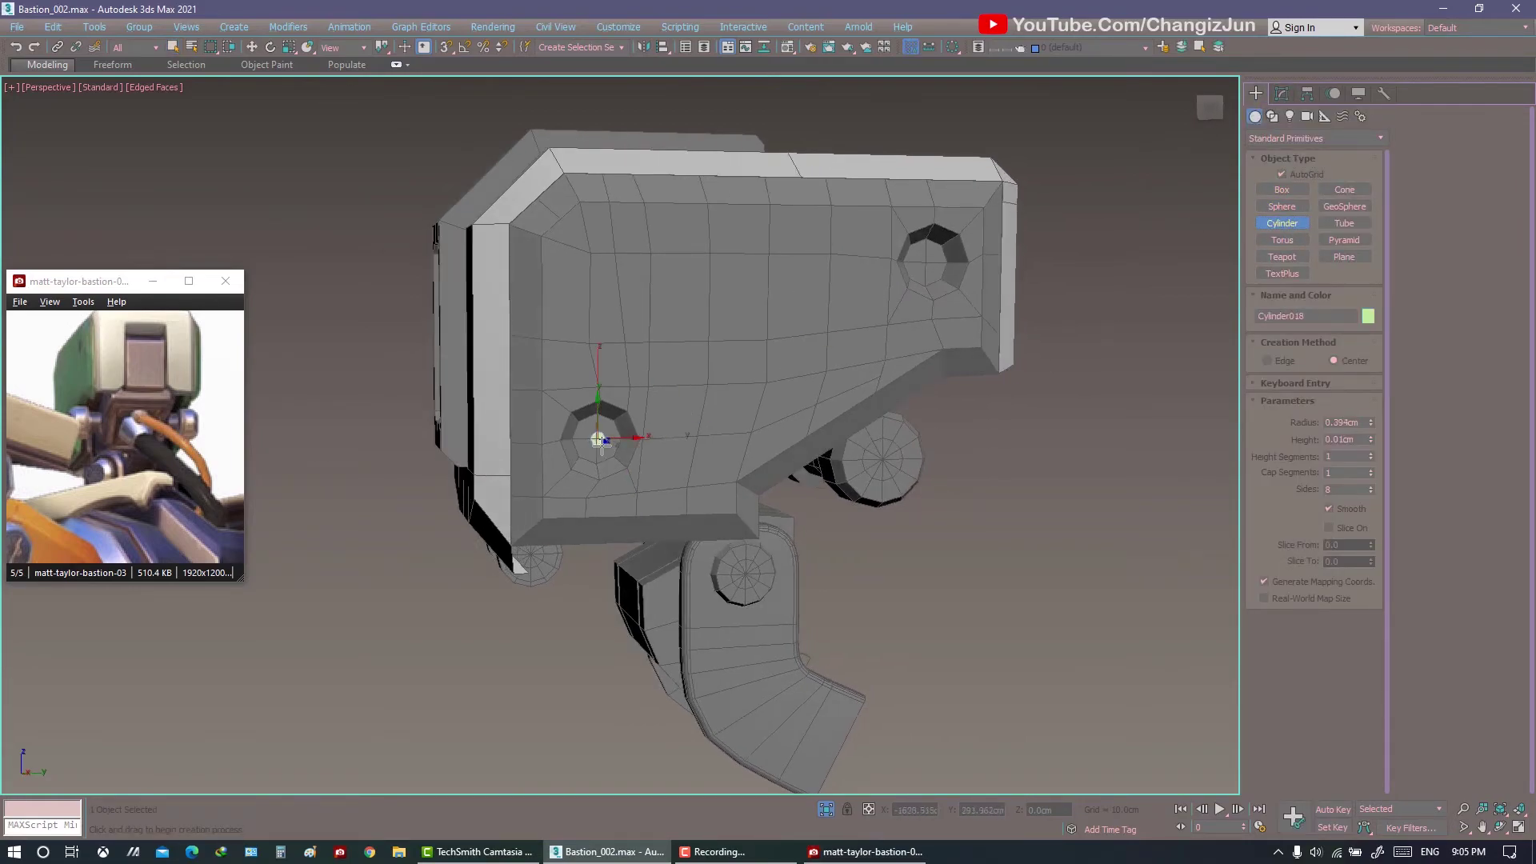
scroll(629, 463, up, 5)
Size the 8-sided bolt cylinder to 1.5cm radius and 1.42cm height.
key(w)
scroll(675, 442, up, 2)
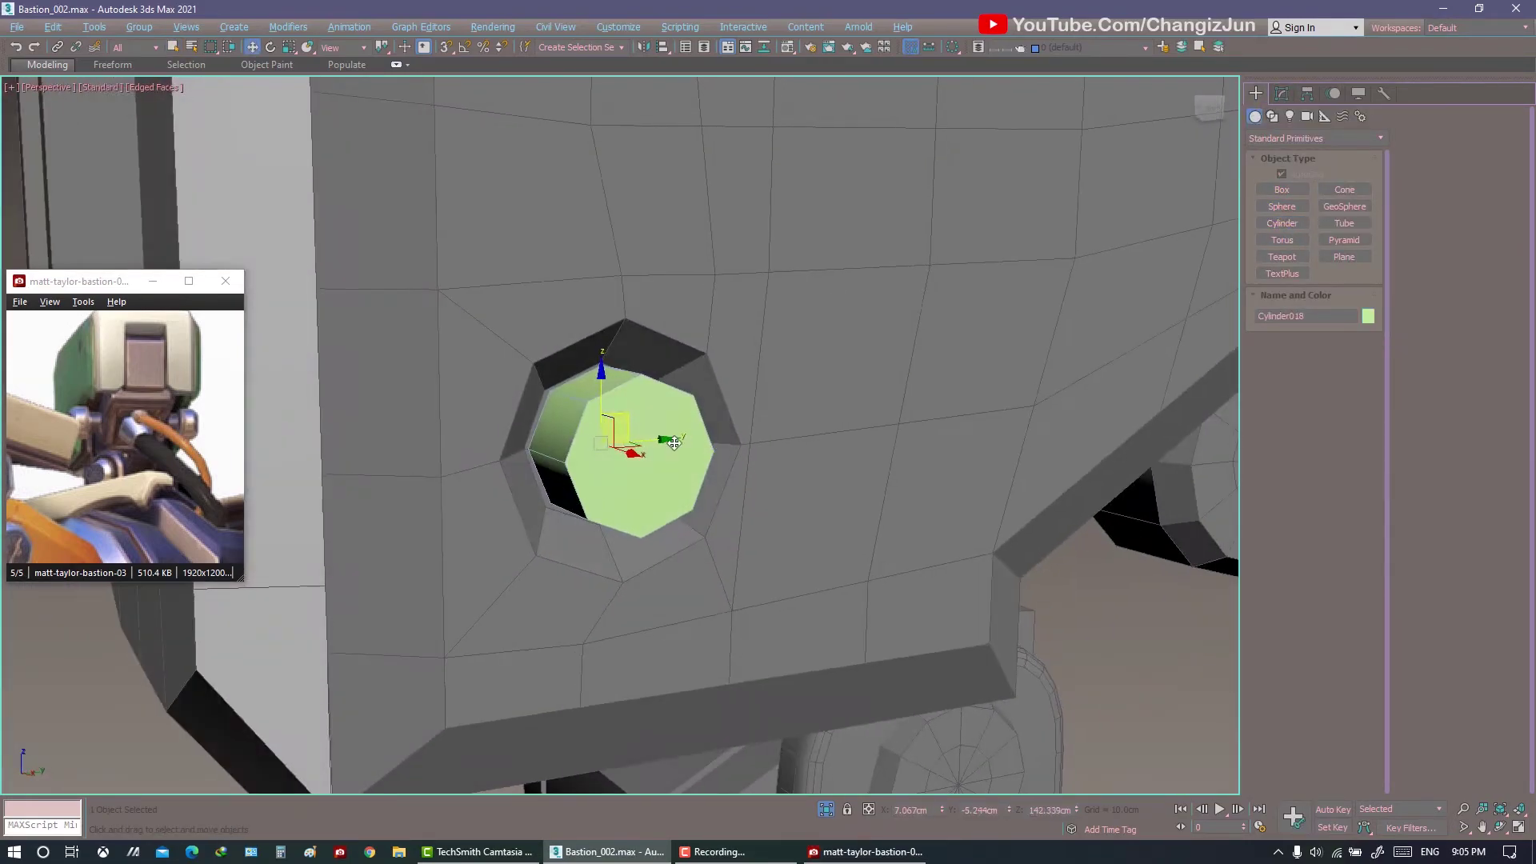
scroll(644, 456, down, 3)
alt+middle_drag(624, 440, 640, 416)
scroll(624, 400, down, 2)
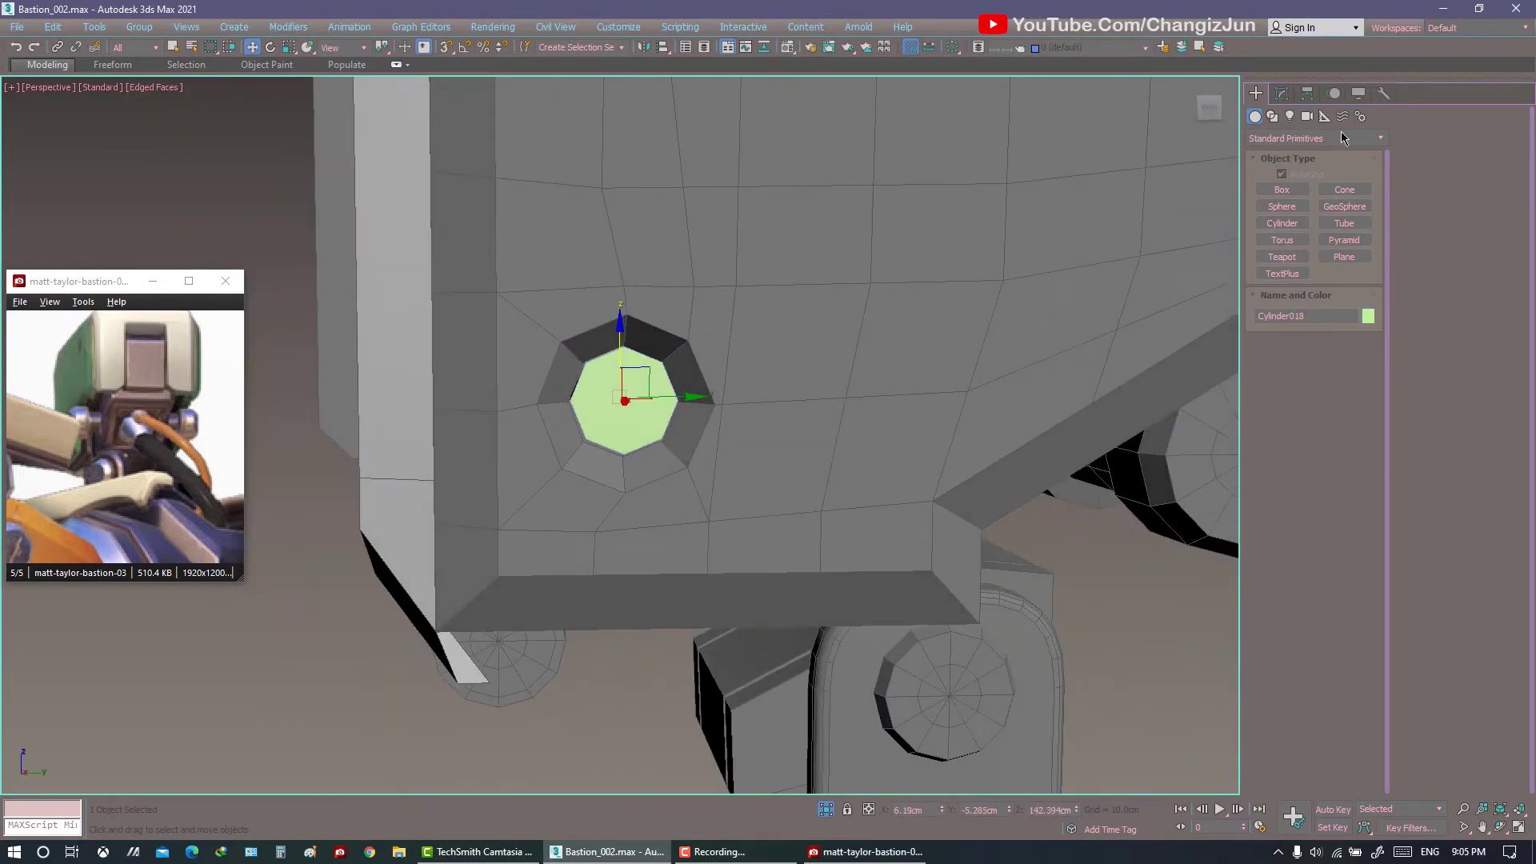
click(1280, 94)
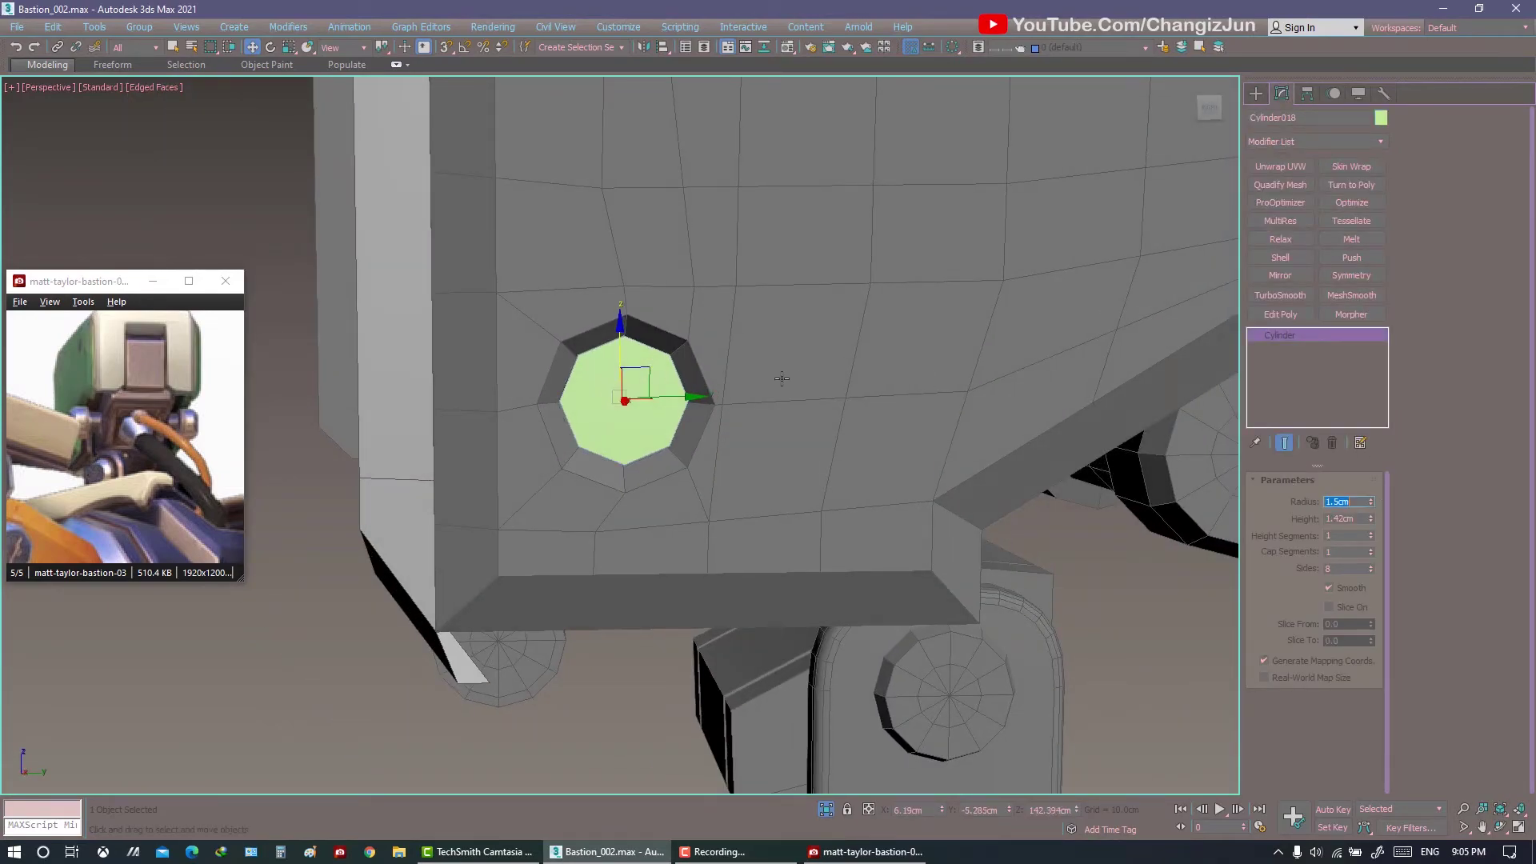
scroll(782, 378, down, 3)
alt+middle_drag(781, 378, 847, 448)
scroll(880, 480, down, 2)
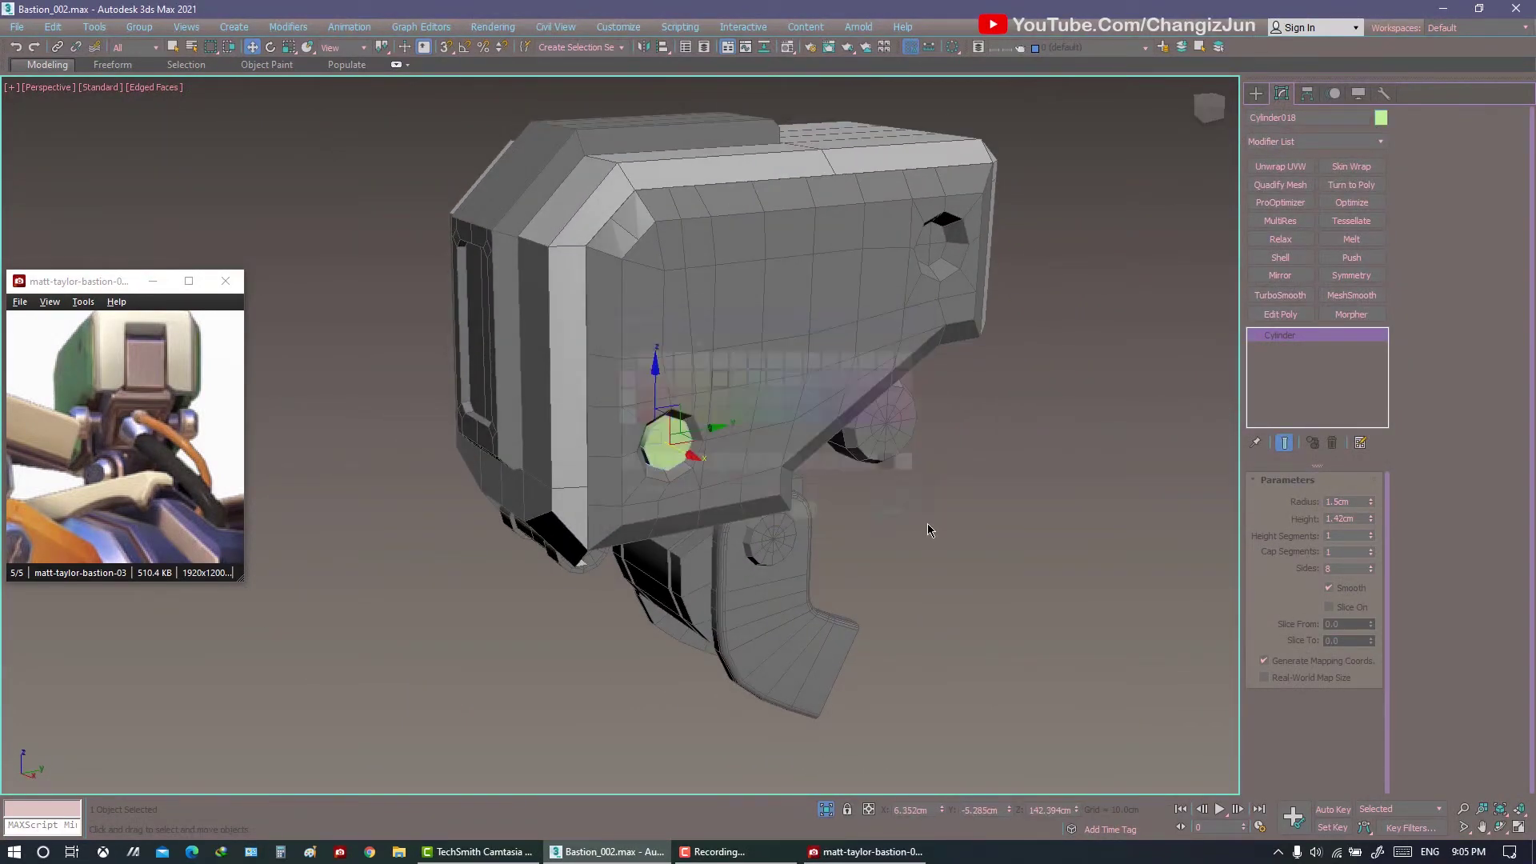
Give all 11 scene objects the same grey colour.
key(ctrl+a)
click(1381, 117)
click(790, 492)
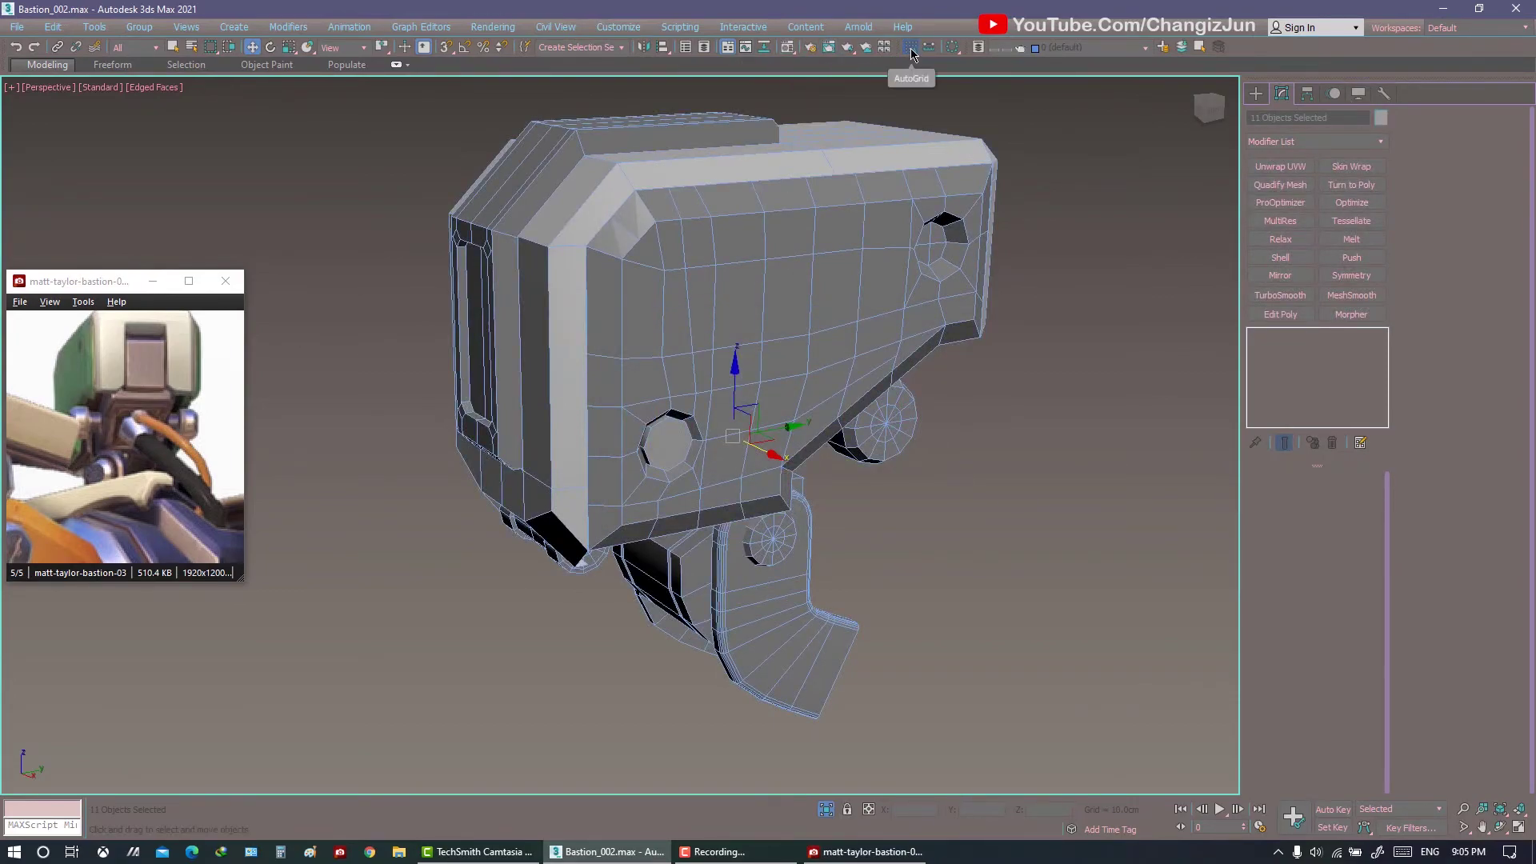
click(799, 51)
click(966, 462)
Select the bolt cylinder in the side hole and frame it in view.
click(663, 443)
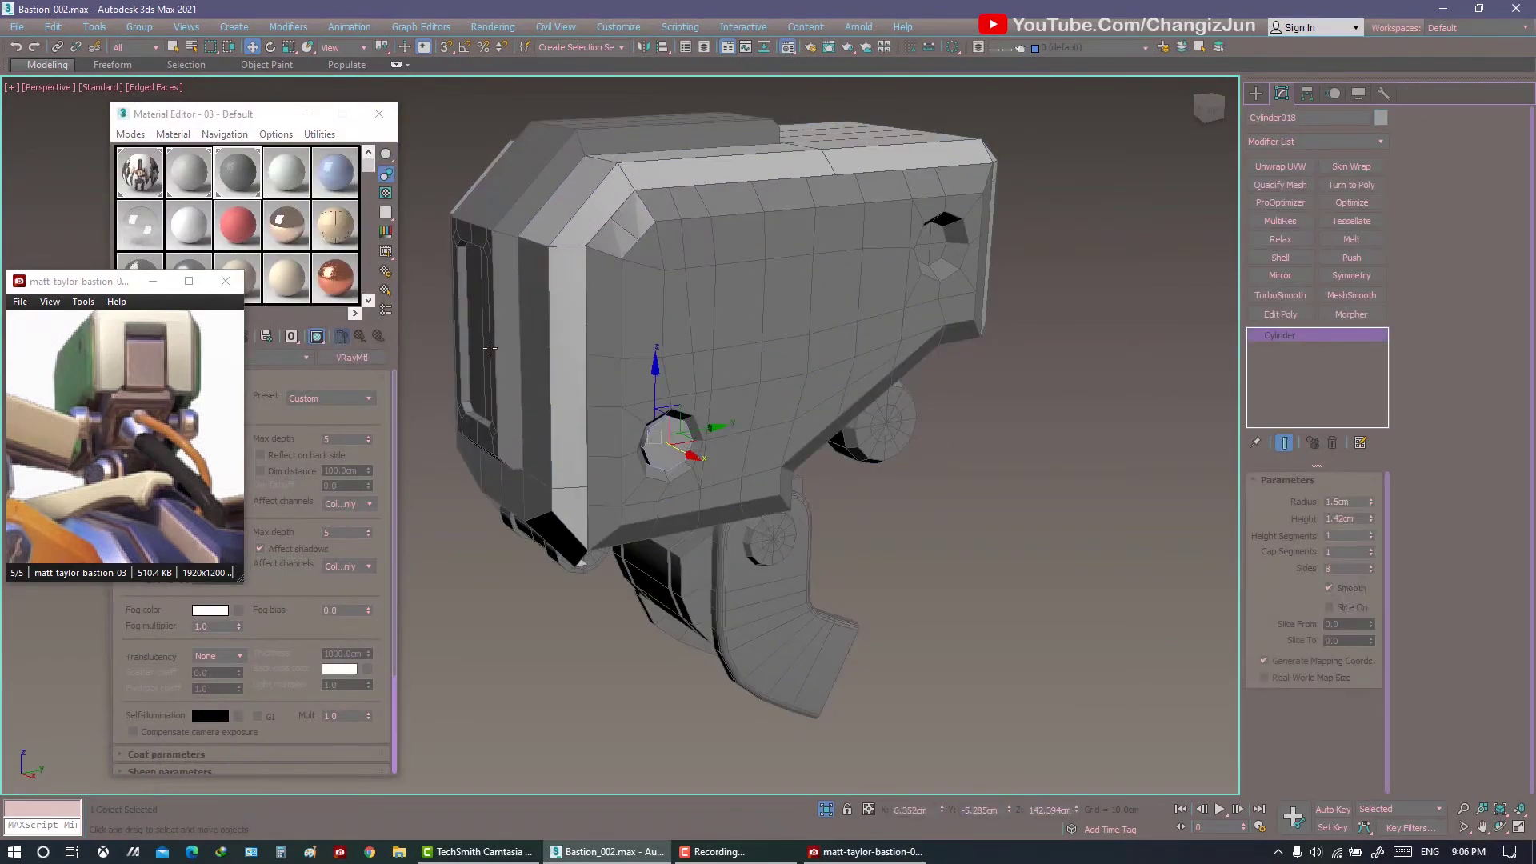
click(199, 117)
drag(199, 117, 363, 109)
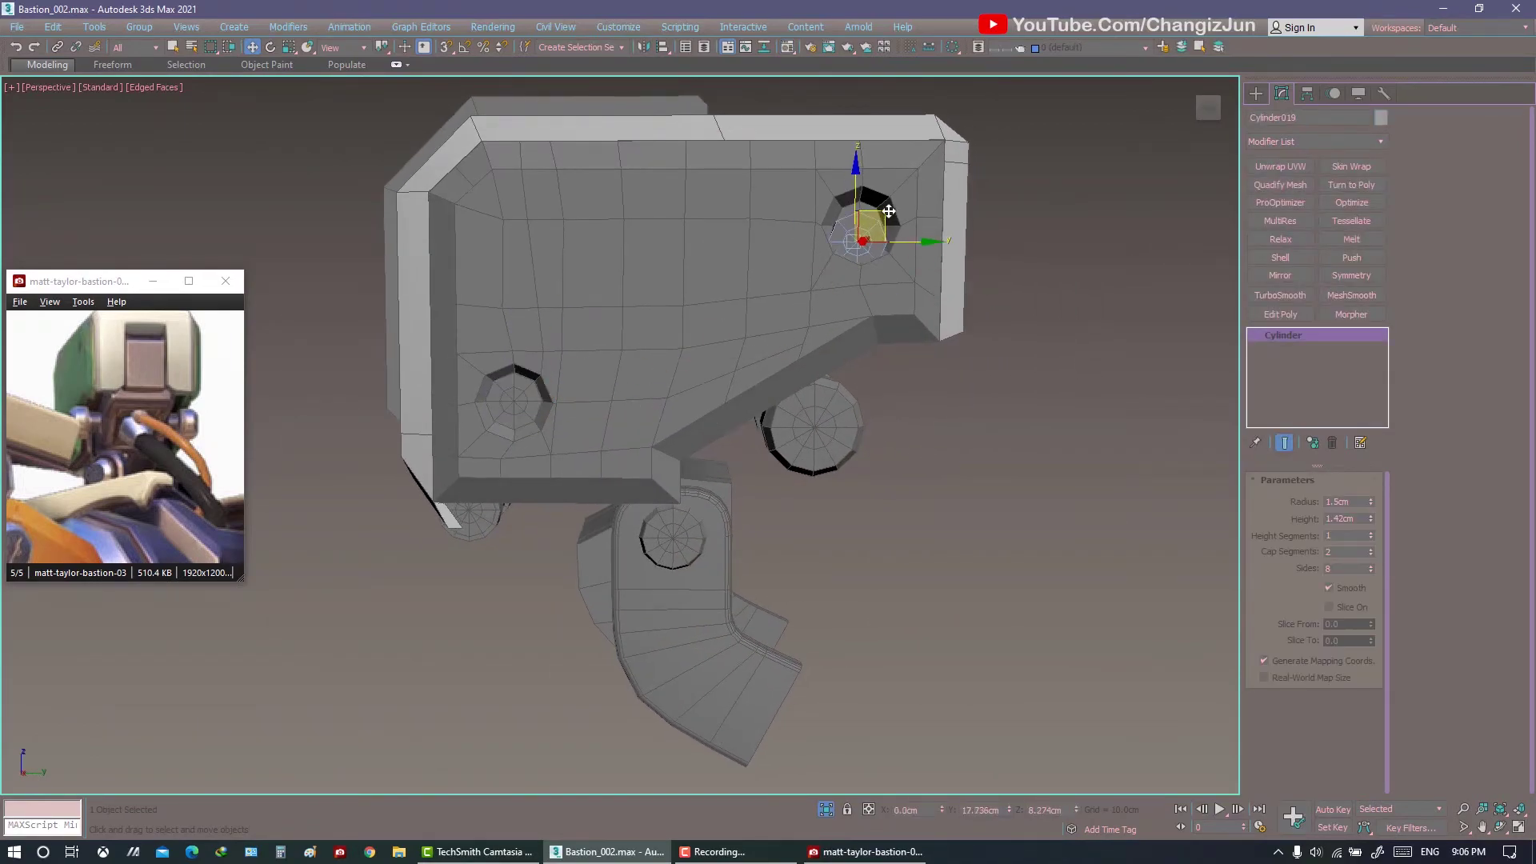
key(z)
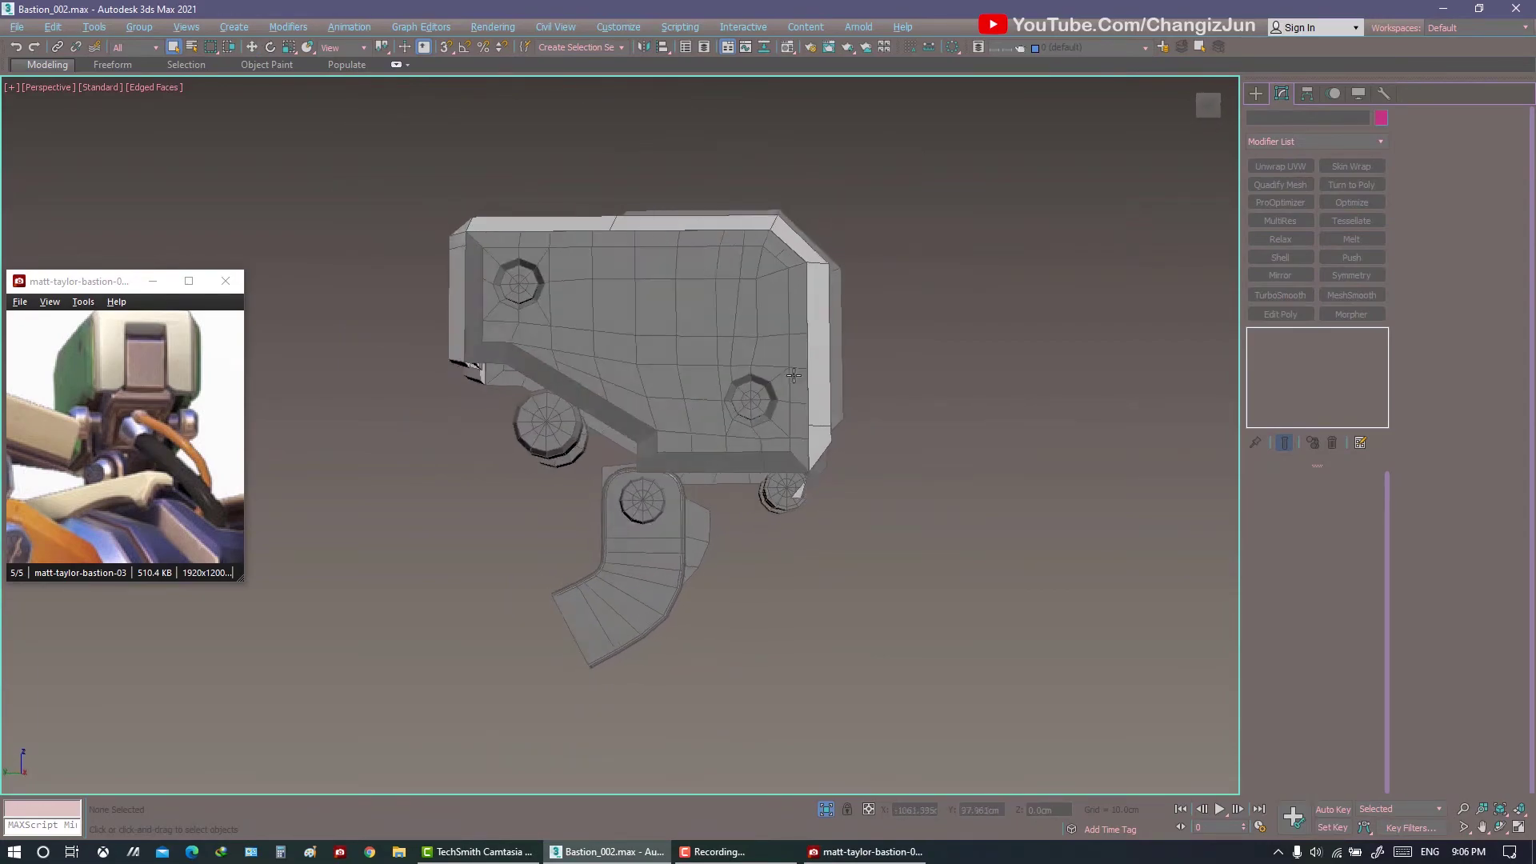
Draw a new box beneath the head's front, between the shoulder cylinders.
alt+middle_drag(711, 324, 693, 396)
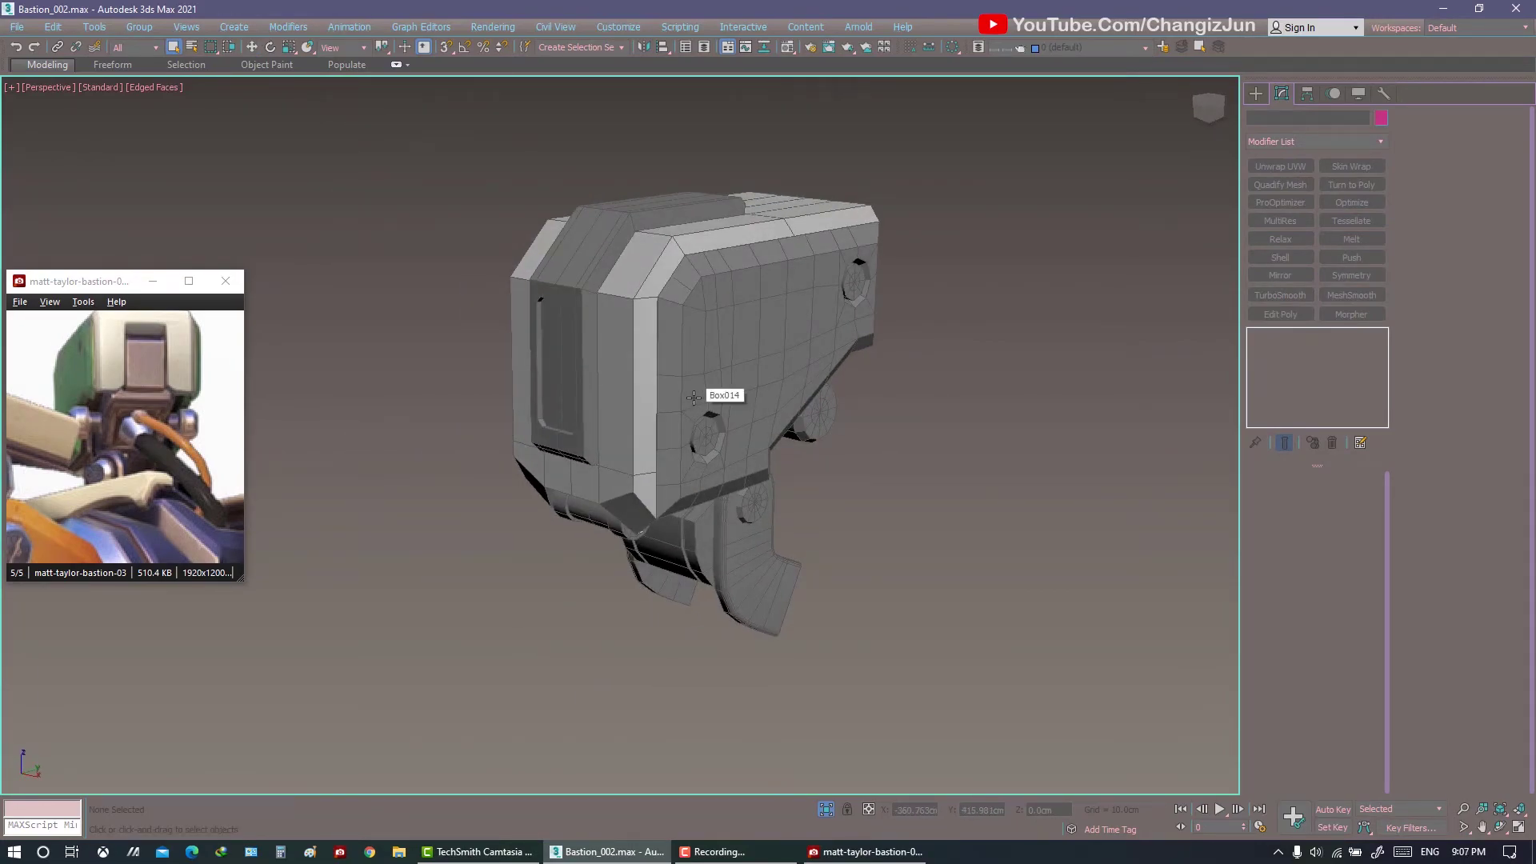
mouse_move(693, 397)
alt+middle_down()
mouse_move(601, 364)
mouse_move(773, 408)
mouse_move(676, 357)
alt+middle_up()
click(1256, 95)
click(1281, 189)
mouse_move(768, 336)
alt+middle_down()
mouse_move(792, 402)
mouse_move(792, 368)
alt+middle_up()
click(815, 397)
right_click(815, 398)
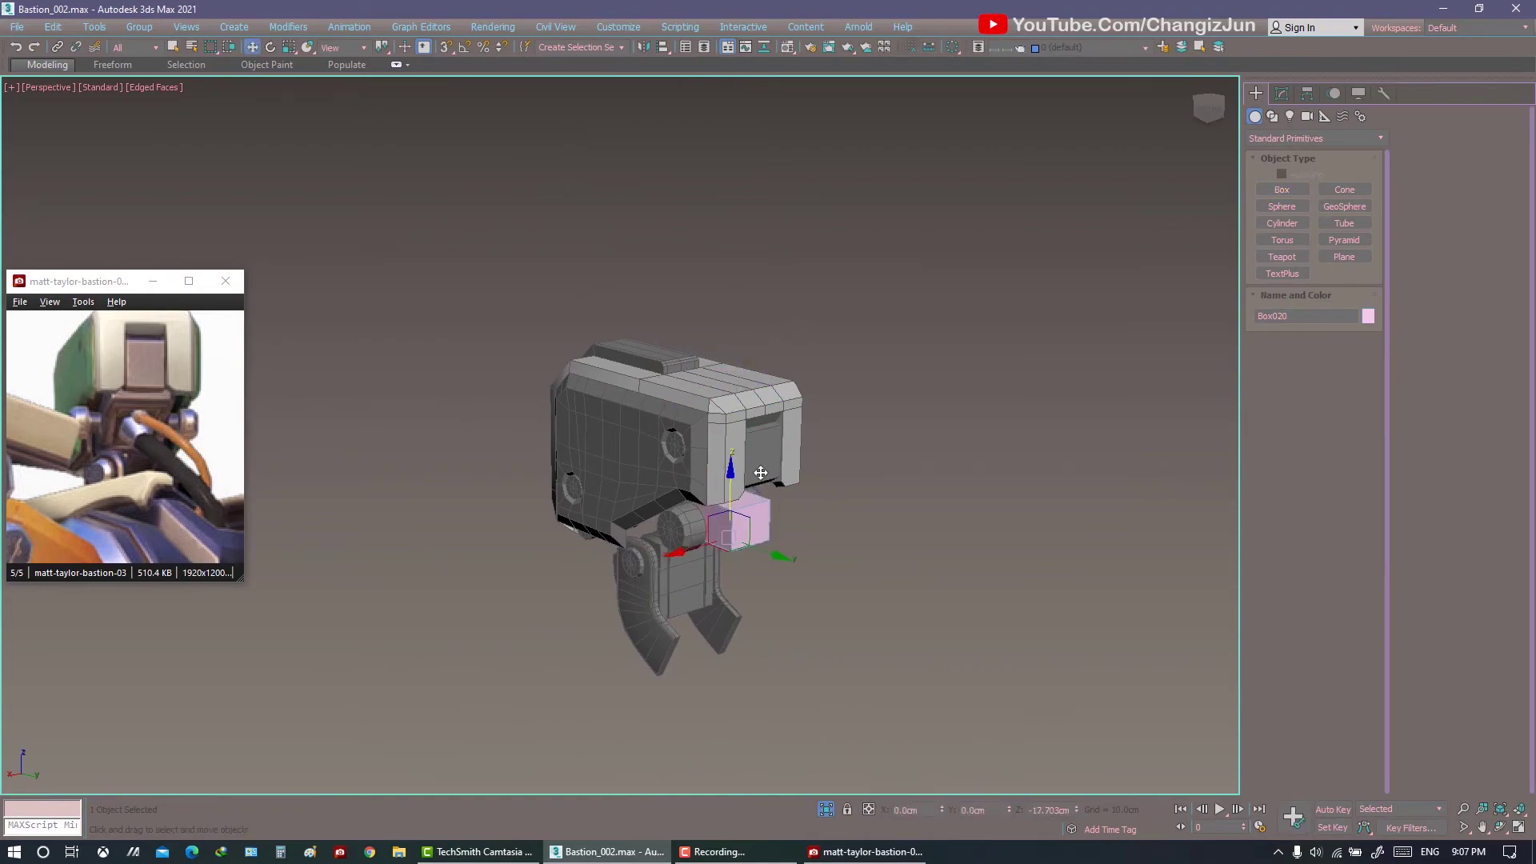
Open the Modifier List for the new box in the Modify panel.
scroll(760, 472, up, 5)
scroll(813, 436, up, 3)
mouse_move(813, 436)
alt+middle_down()
mouse_move(711, 425)
mouse_move(736, 367)
alt+middle_up()
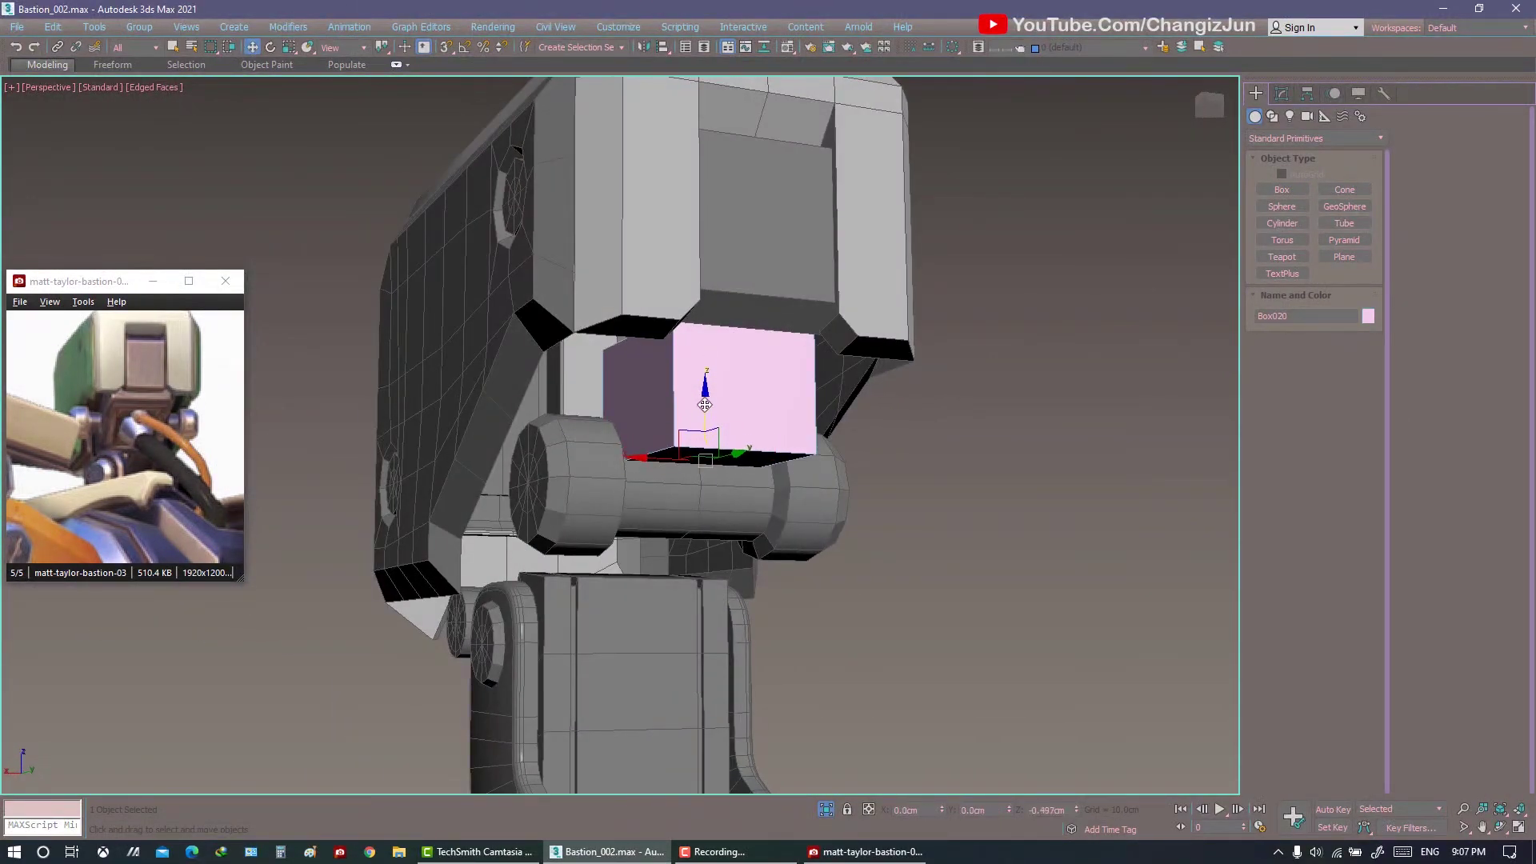
scroll(705, 404, down, 5)
click(1280, 93)
click(1280, 313)
click(1380, 117)
Add an Edit Poly modifier to the box and assign it the grey material.
double_click(899, 460)
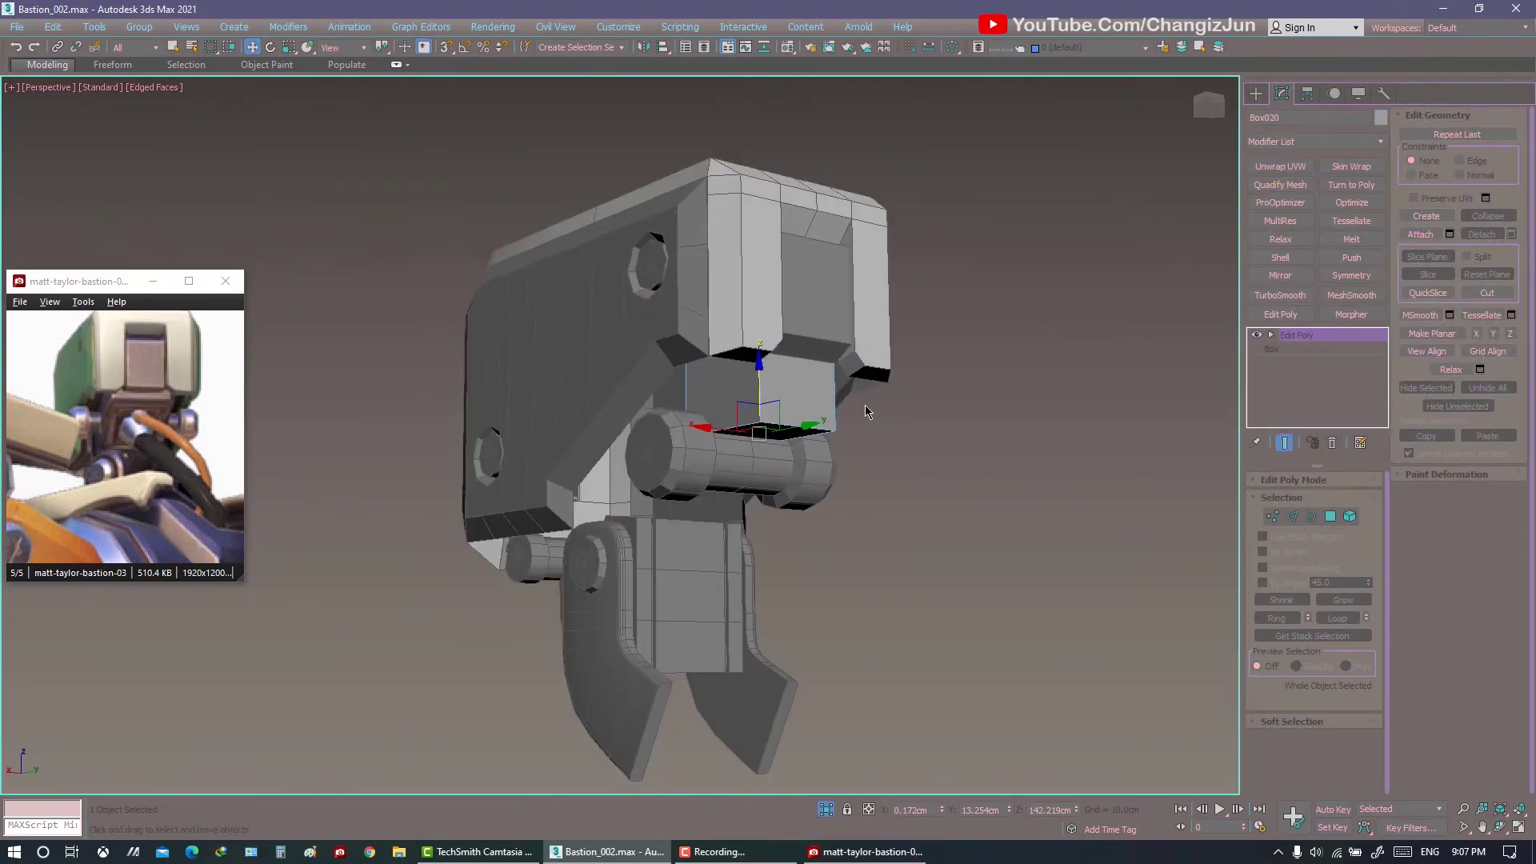
alt+middle_drag(865, 411, 803, 164)
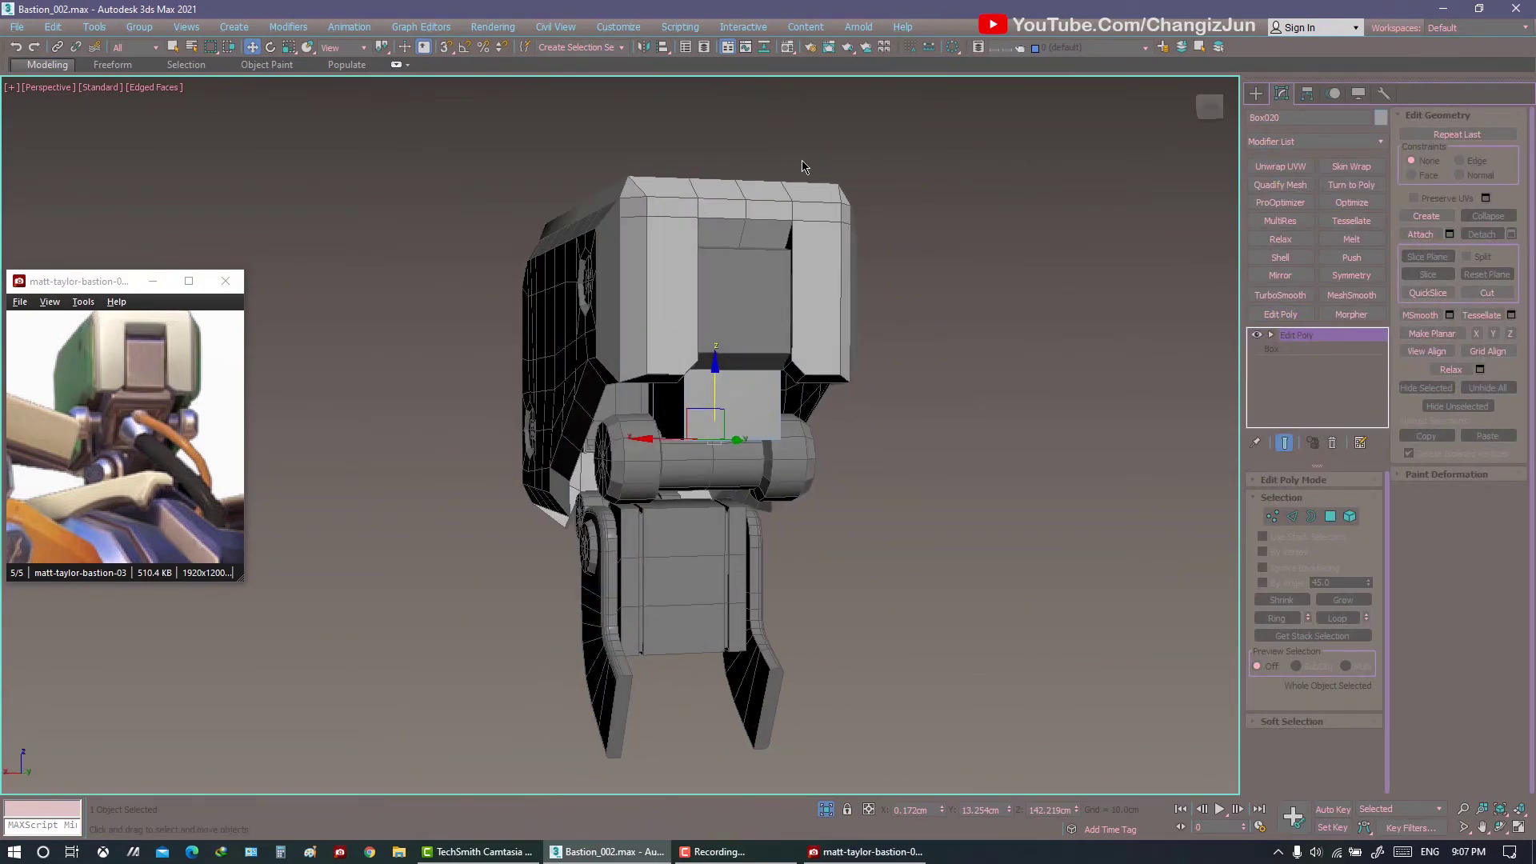
click(790, 49)
click(340, 334)
Select and move the chin box's vertices so it slants down from the head.
key(m)
key(1)
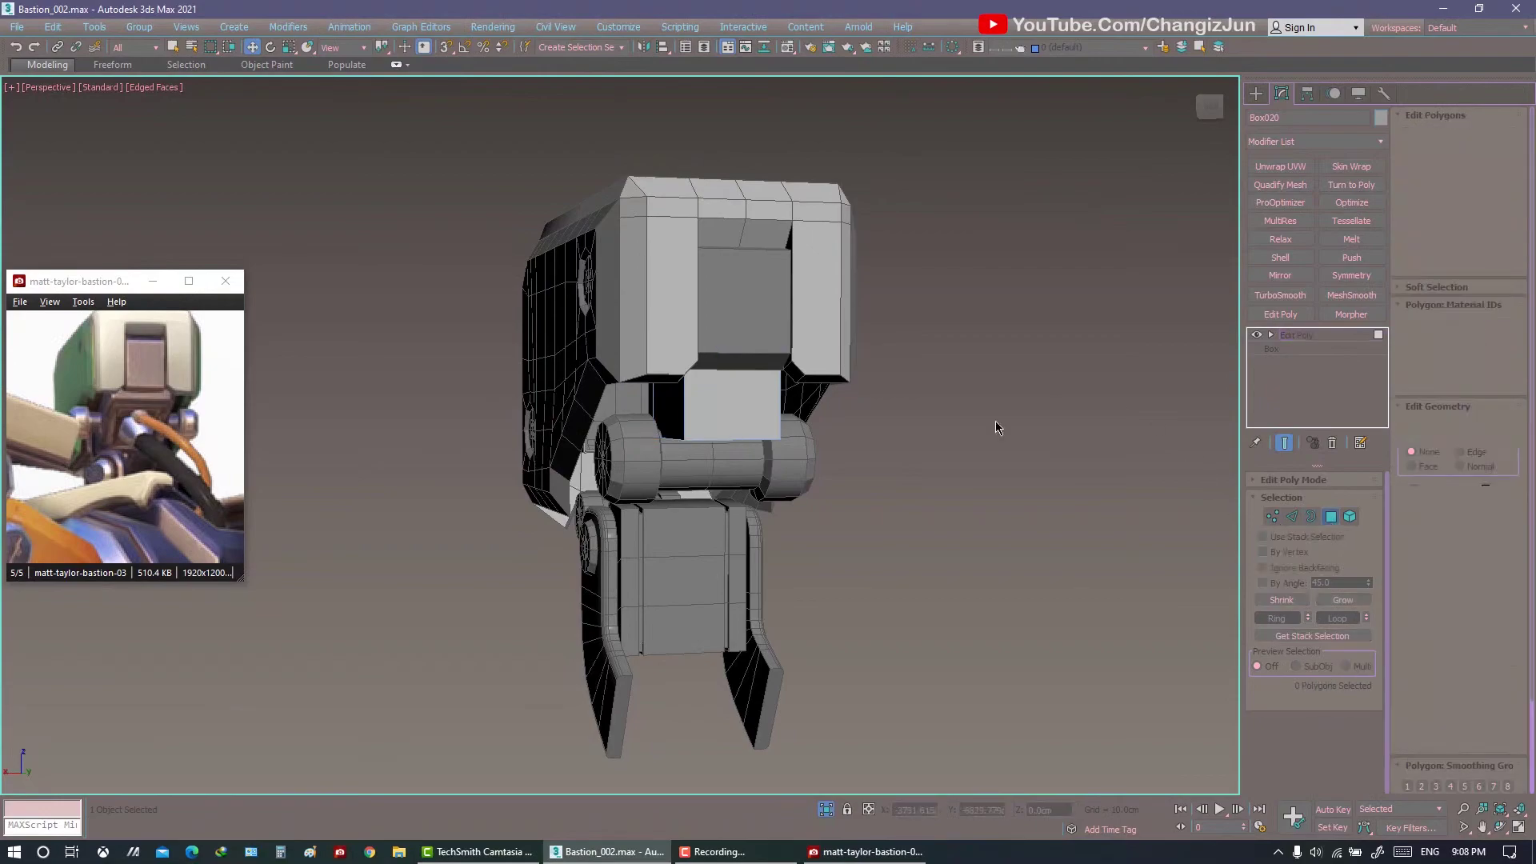
alt+middle_drag(997, 428, 760, 475)
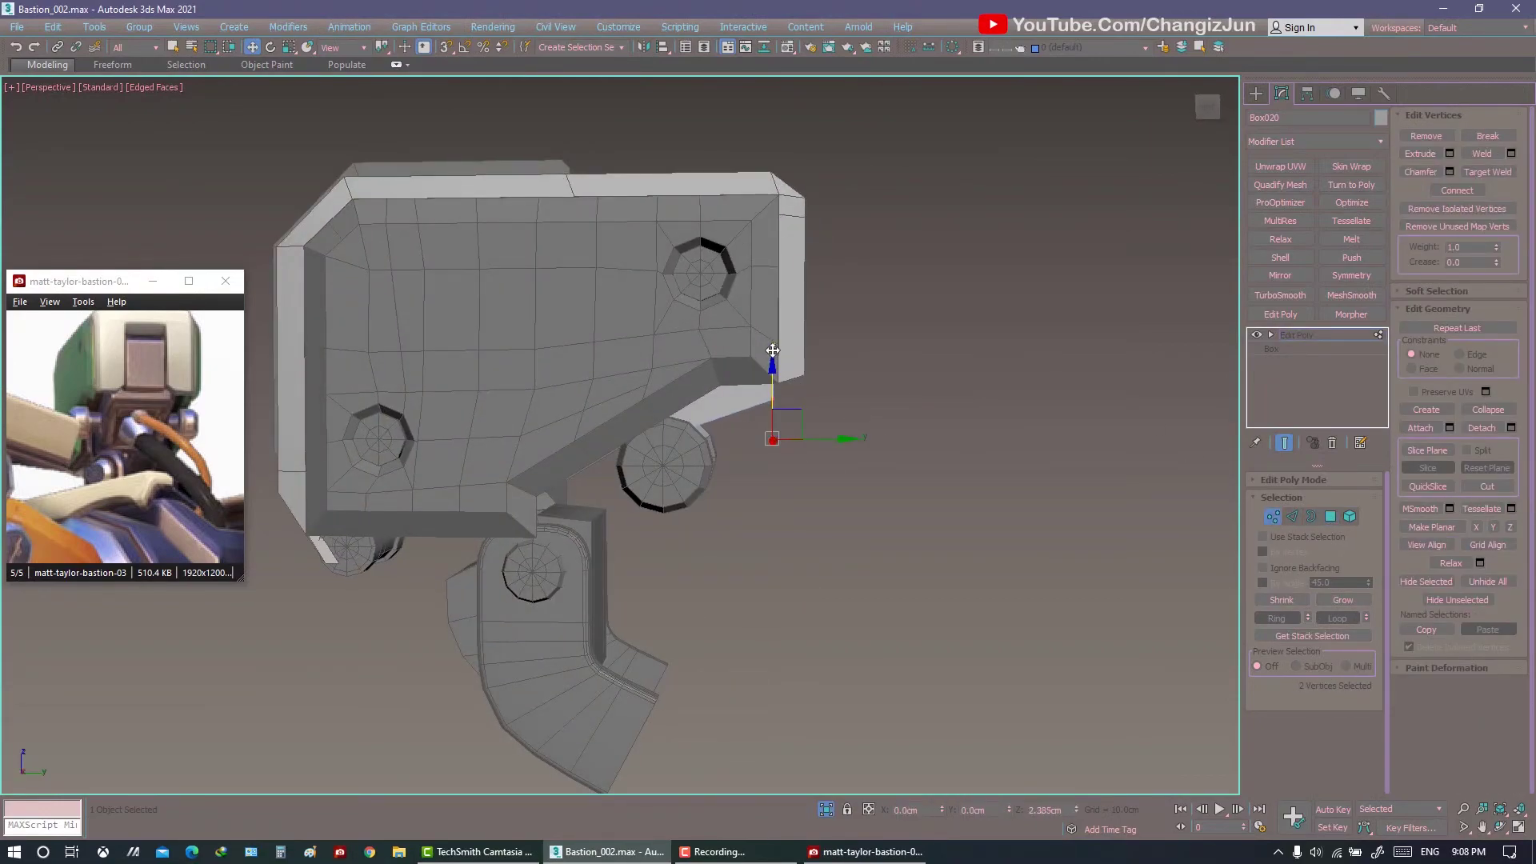
alt+middle_drag(772, 349, 852, 431)
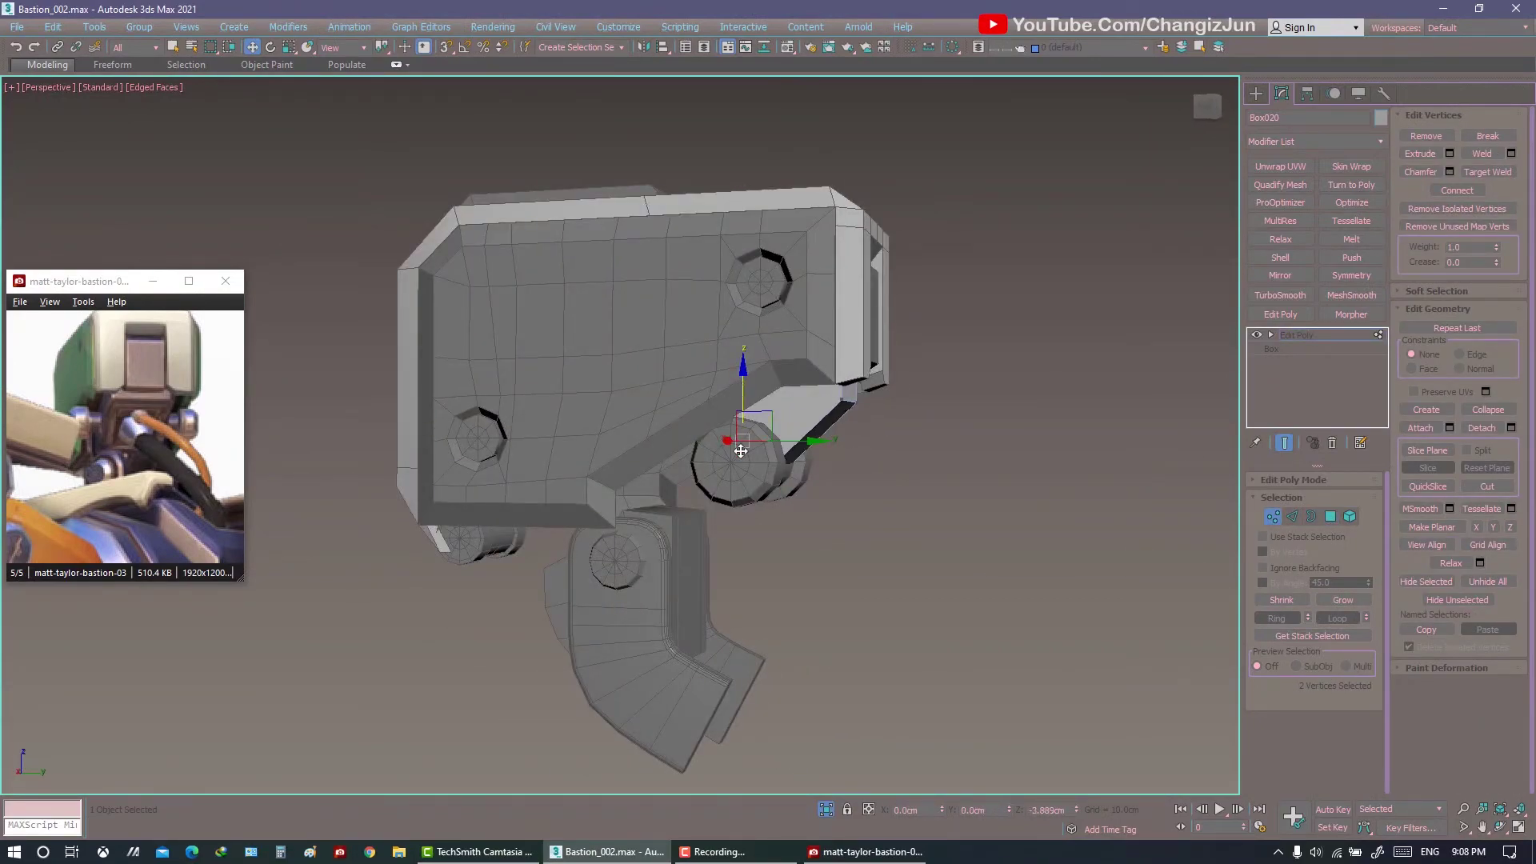
mouse_move(740, 451)
alt+middle_down()
mouse_move(919, 456)
mouse_move(802, 332)
alt+middle_up()
key(F3)
click(1052, 456)
key(F3)
key(ctrl+z)
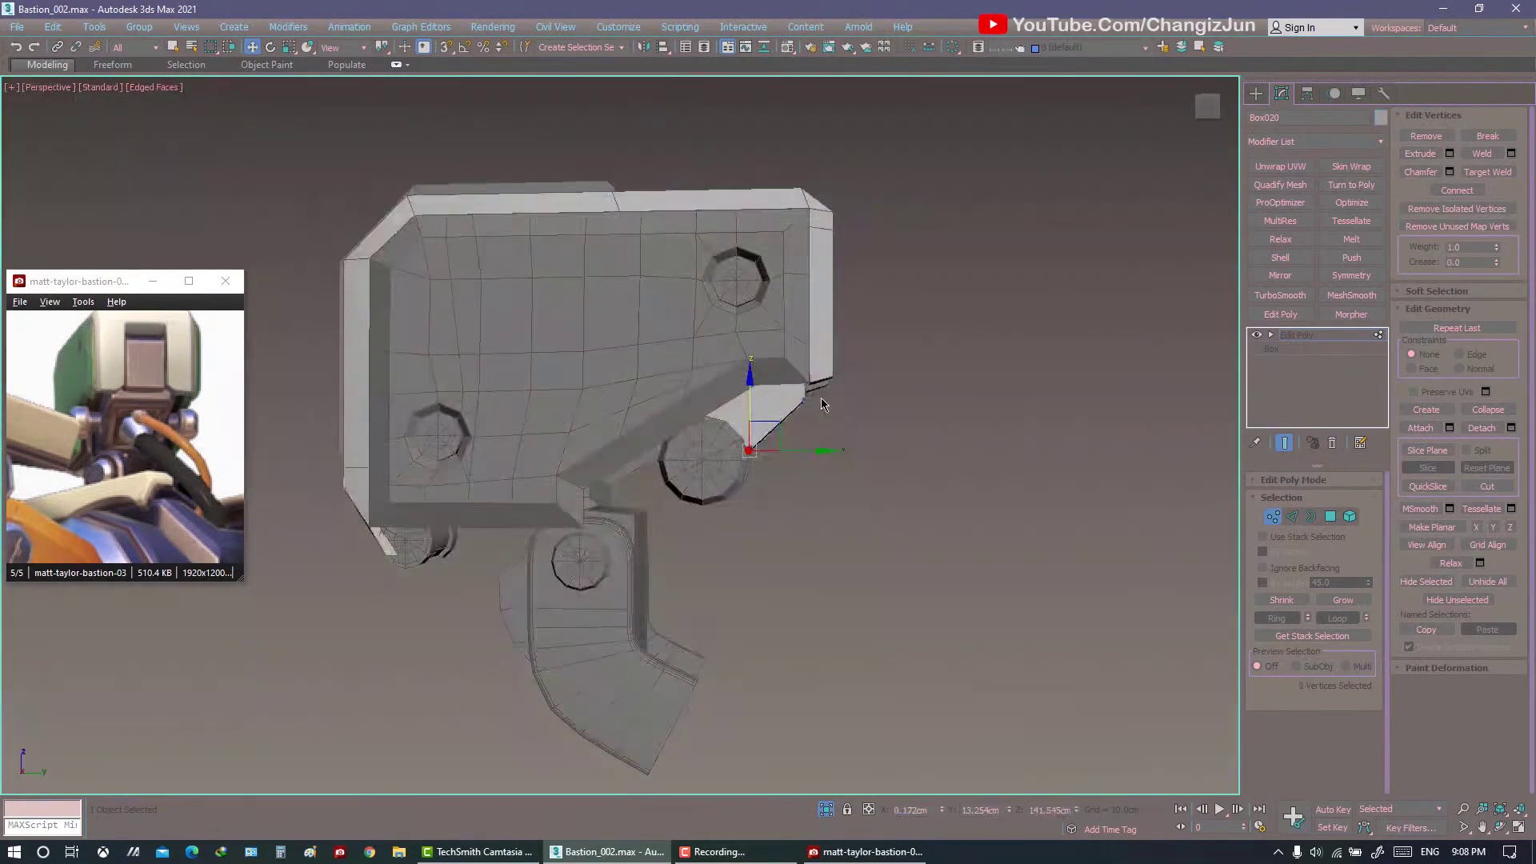
mouse_move(789, 445)
alt+middle_down()
mouse_move(768, 417)
mouse_move(788, 435)
mouse_move(771, 428)
alt+middle_up()
key(F3)
Switch between edge and vertex levels while inspecting the slanted chin box from several angles.
right_click(760, 430)
click(696, 376)
scroll(752, 425, up, 3)
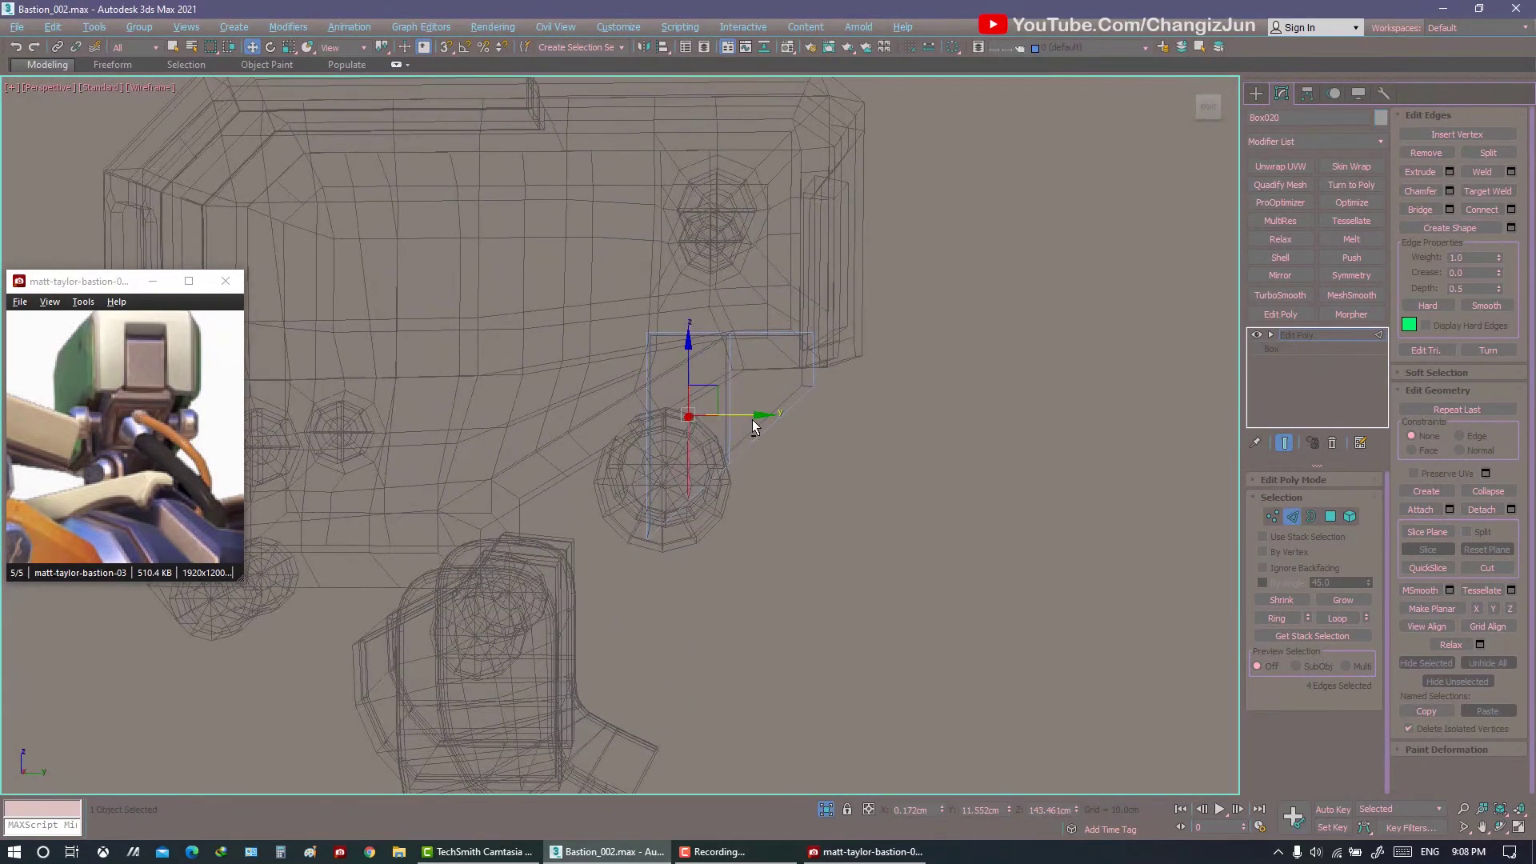
key(1)
mouse_move(651, 492)
alt+middle_down()
mouse_move(751, 448)
mouse_move(720, 528)
mouse_move(591, 511)
mouse_move(698, 554)
mouse_move(714, 446)
alt+middle_up()
scroll(713, 446, up, 2)
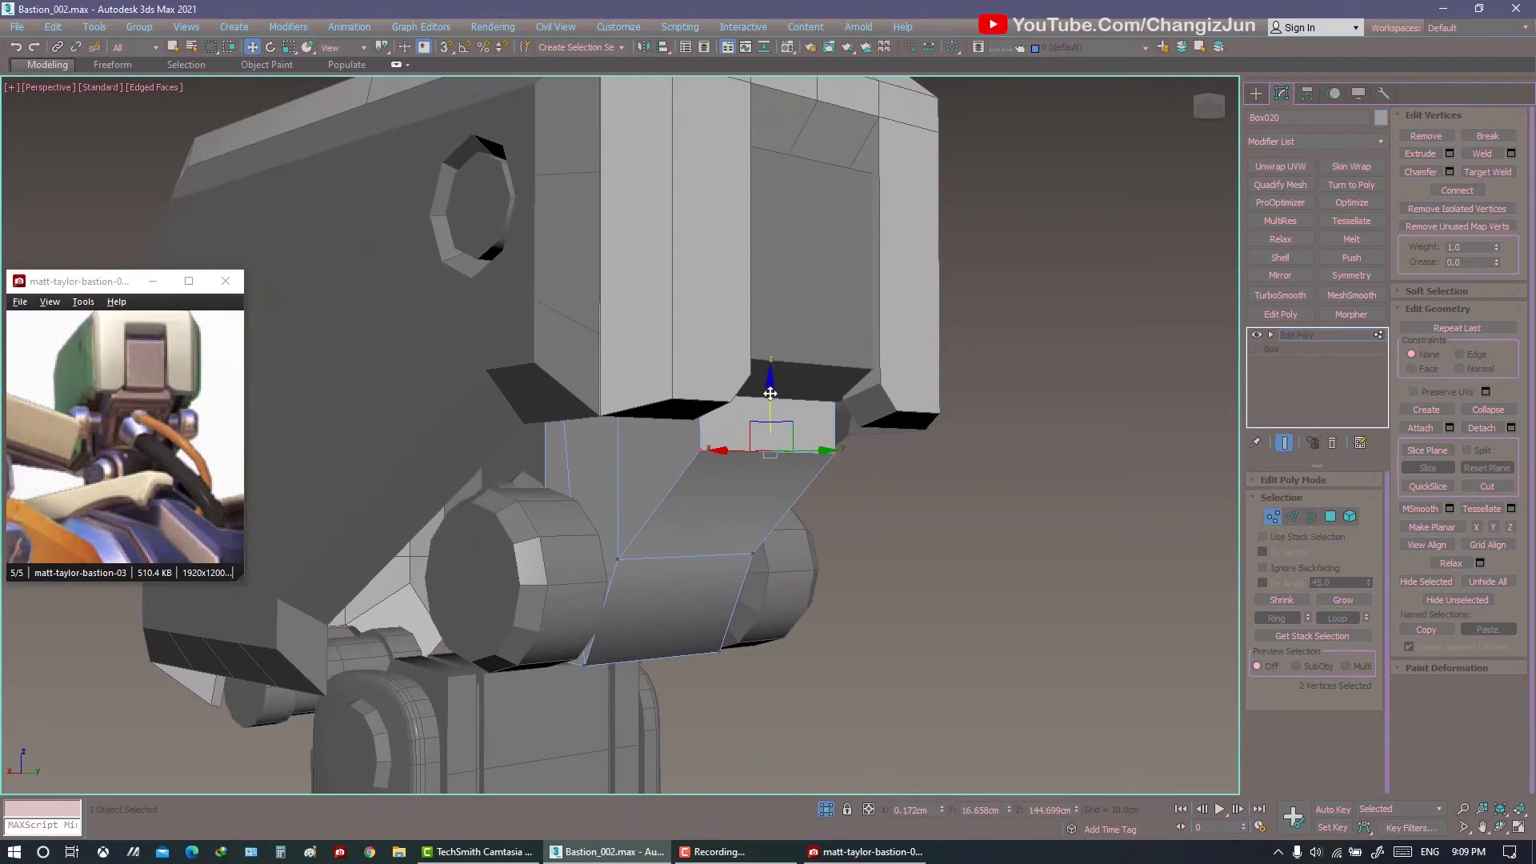
scroll(775, 372, down, 3)
alt+middle_drag(775, 373, 816, 452)
Return to object level and add a second Edit Poly modifier to the box.
key(q)
click(815, 452)
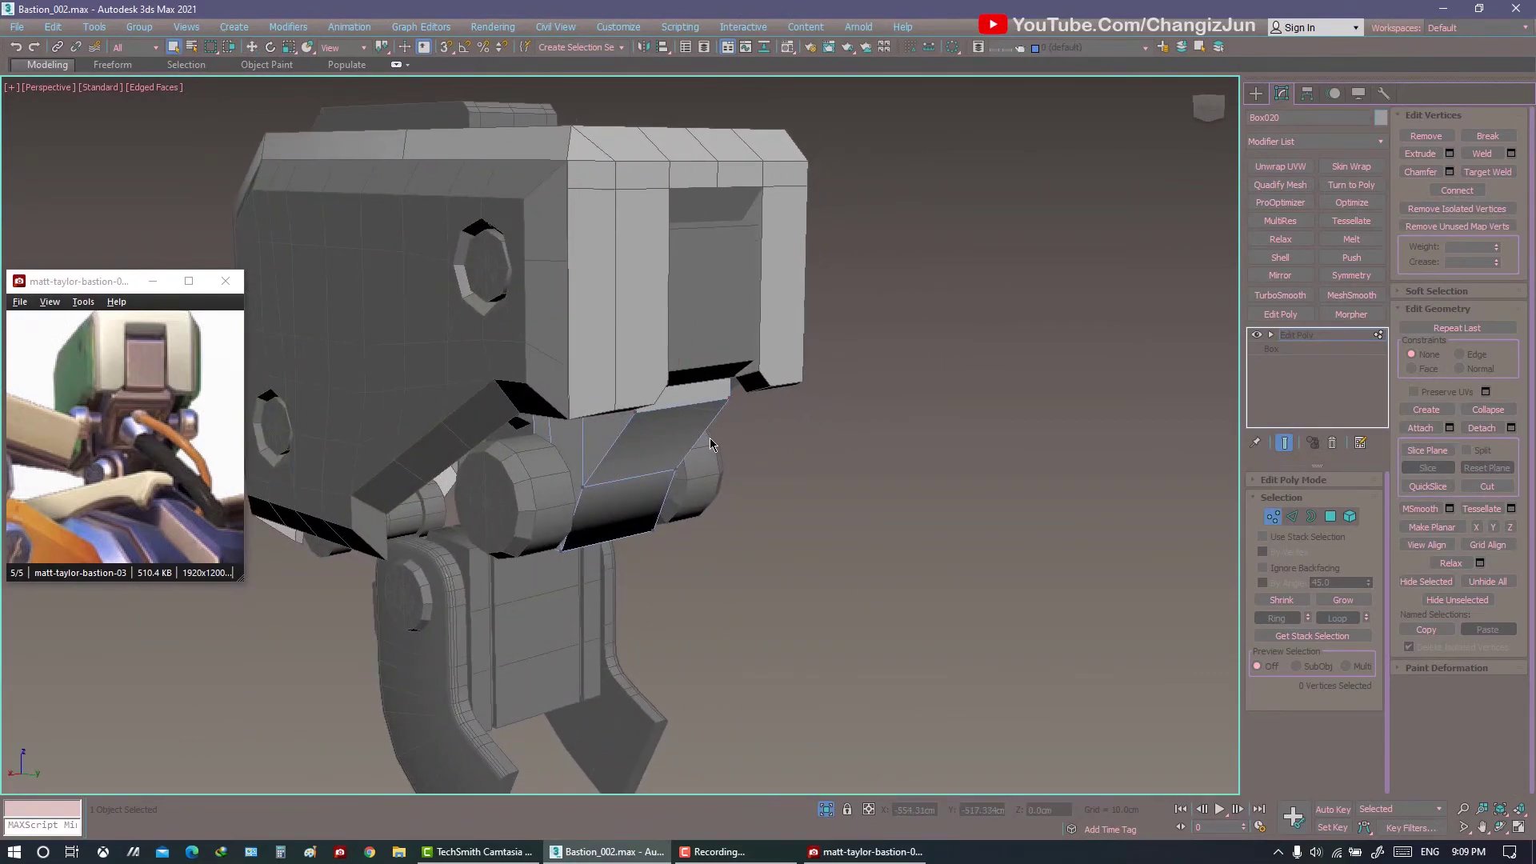
mouse_move(710, 444)
alt+middle_down()
mouse_move(679, 464)
mouse_move(686, 453)
alt+middle_up()
click(1279, 314)
Inset the chin panel's front polygons twice.
key(4)
right_click(686, 452)
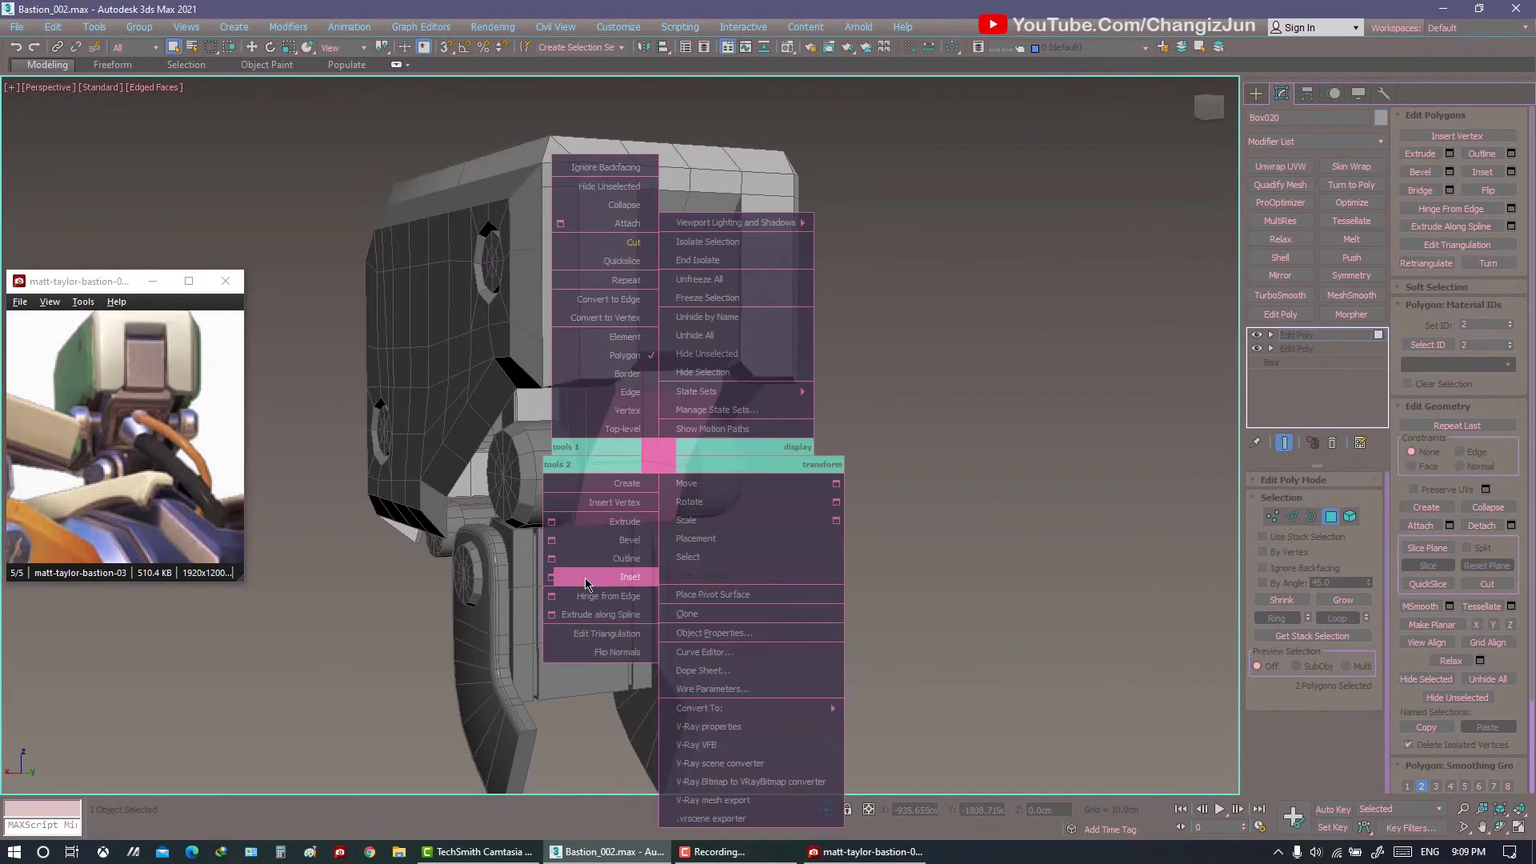
click(586, 576)
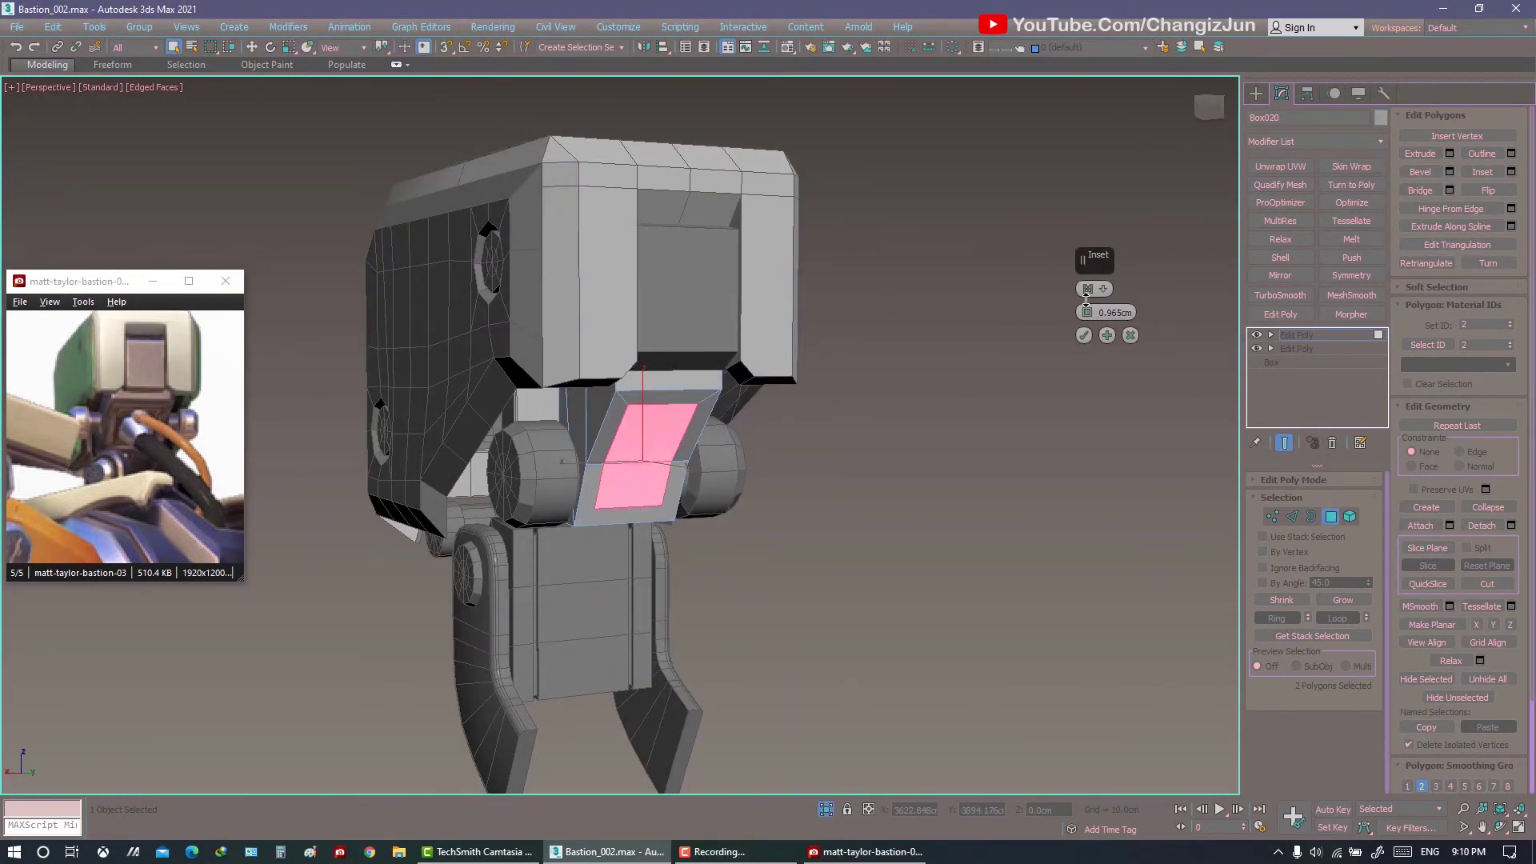
scroll(688, 431, up, 3)
right_click(702, 418)
click(752, 516)
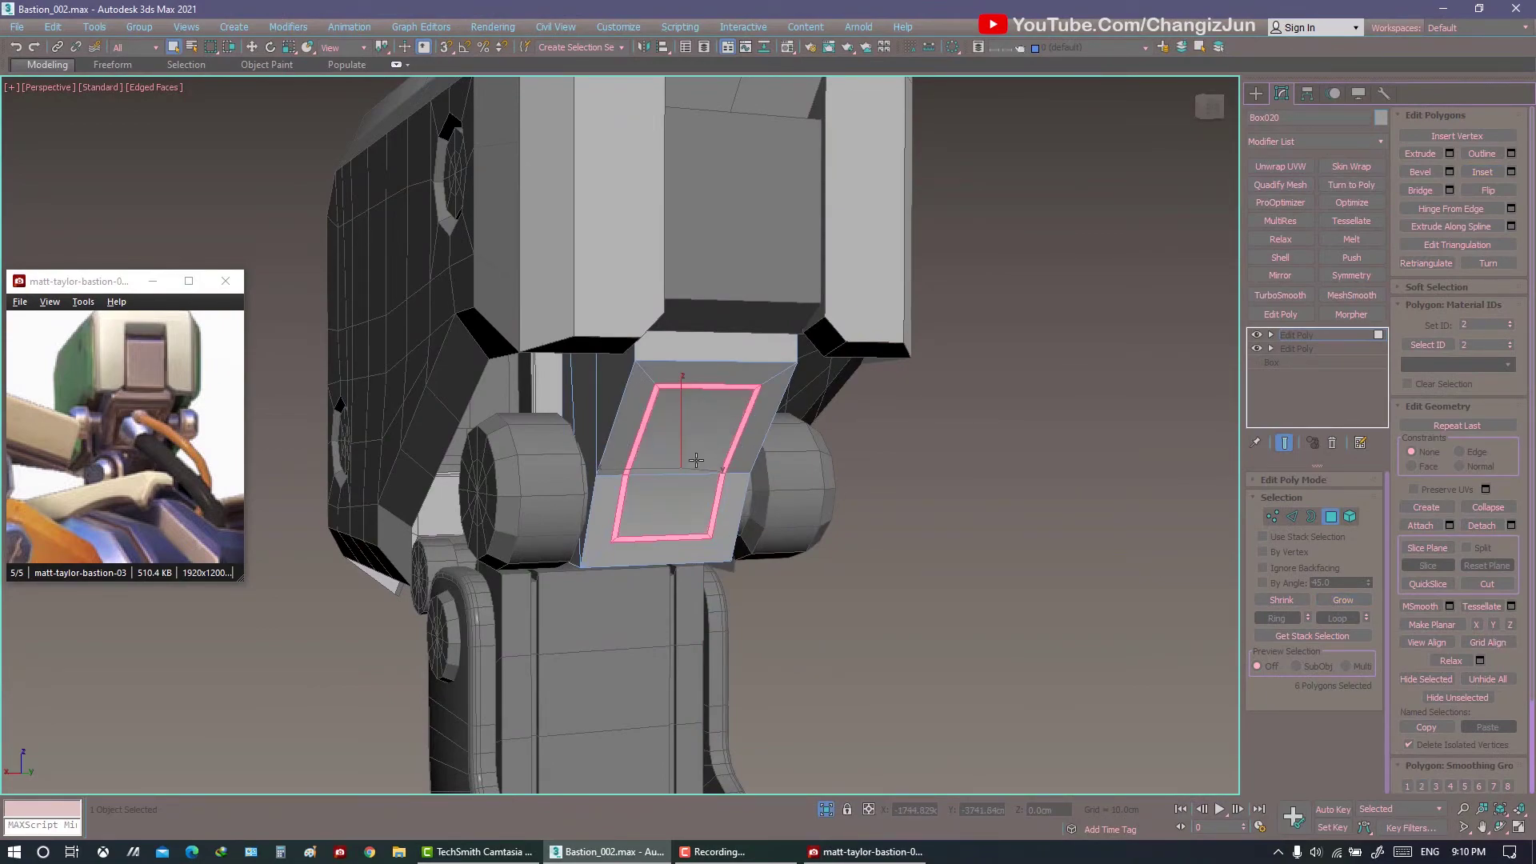
Extrude the inset faces with a negative height to form a shallow recess.
alt+middle_drag(696, 459, 746, 468)
right_click(746, 468)
click(644, 540)
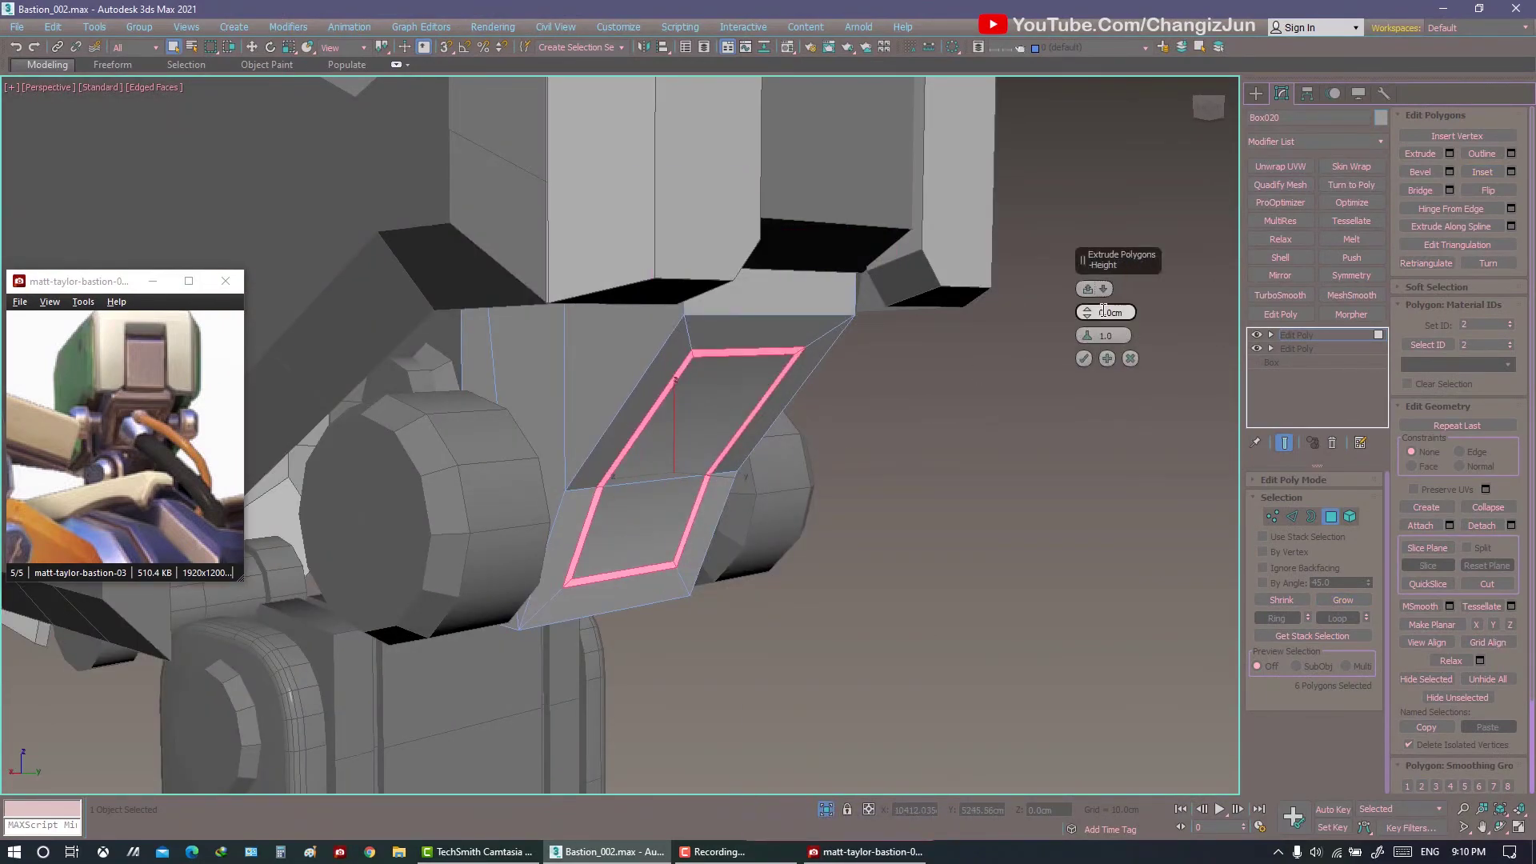
mouse_move(1086, 312)
alt+middle_down()
mouse_move(909, 309)
mouse_move(1098, 308)
alt+middle_up()
click(1083, 359)
click(1018, 336)
scroll(1018, 336, down, 6)
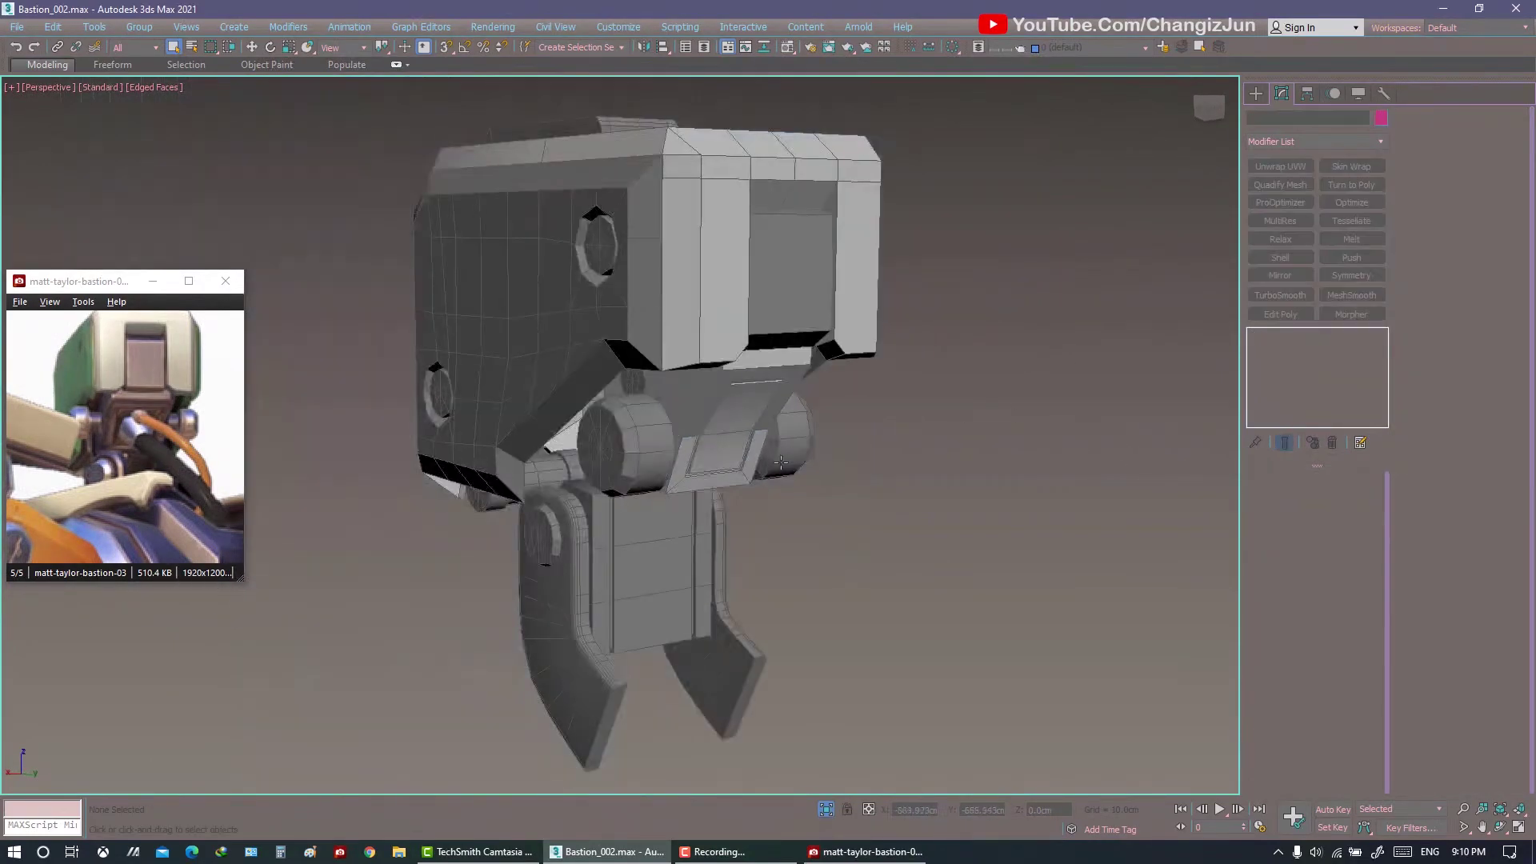
mouse_move(1018, 336)
alt+middle_down()
mouse_move(765, 464)
mouse_move(880, 464)
alt+middle_up()
Scale all shoulder-cylinder vertices along X to about 109%.
click(646, 416)
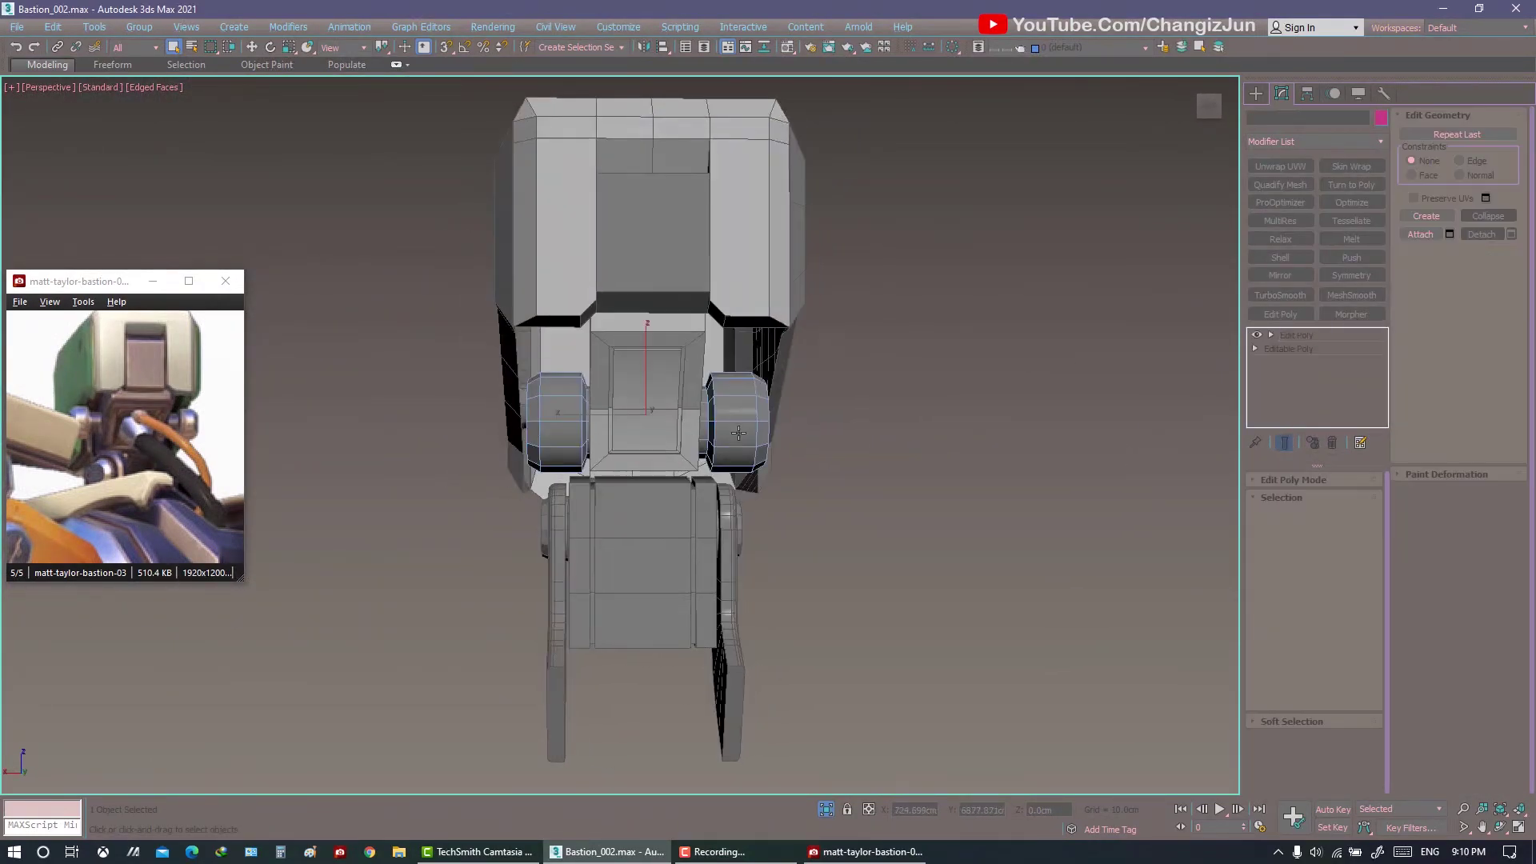
key(1)
key(F3)
drag(897, 298, 512, 524)
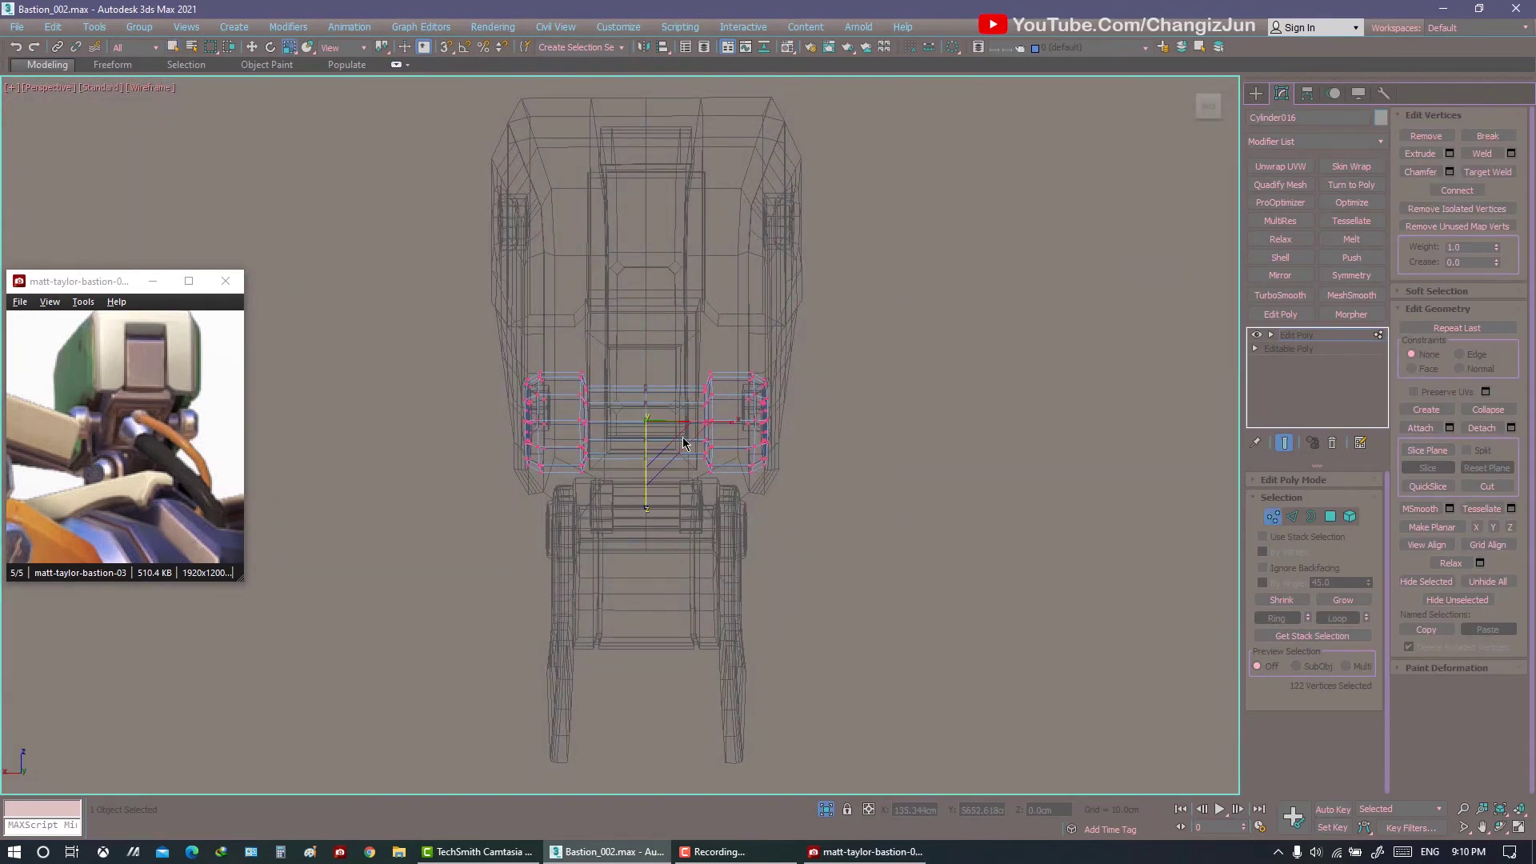
key(F3)
mouse_move(684, 443)
alt+middle_down()
mouse_move(798, 461)
mouse_move(645, 497)
alt+middle_up()
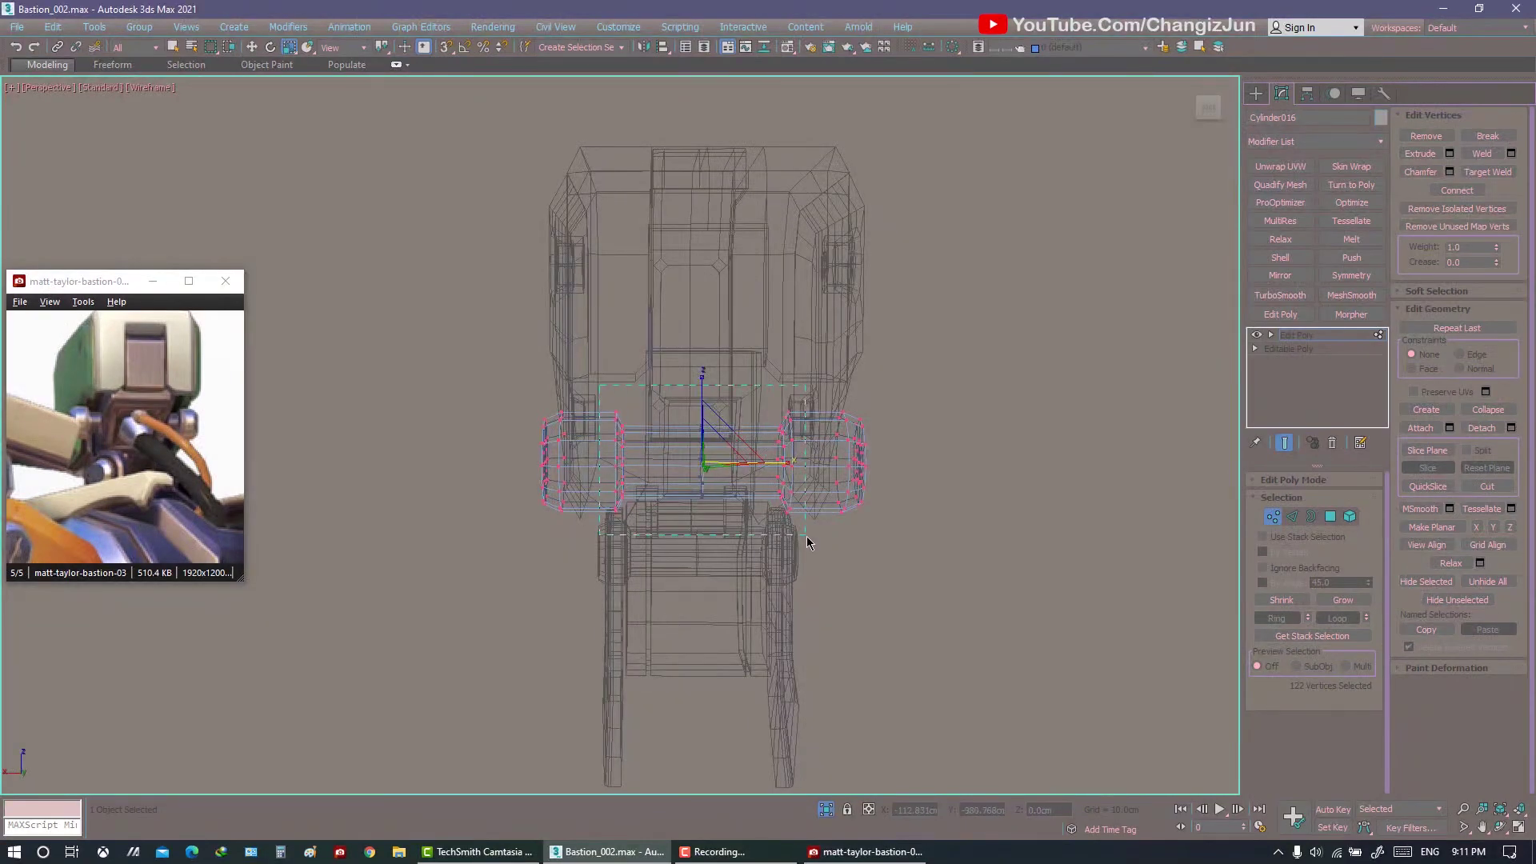
drag(783, 474, 787, 461)
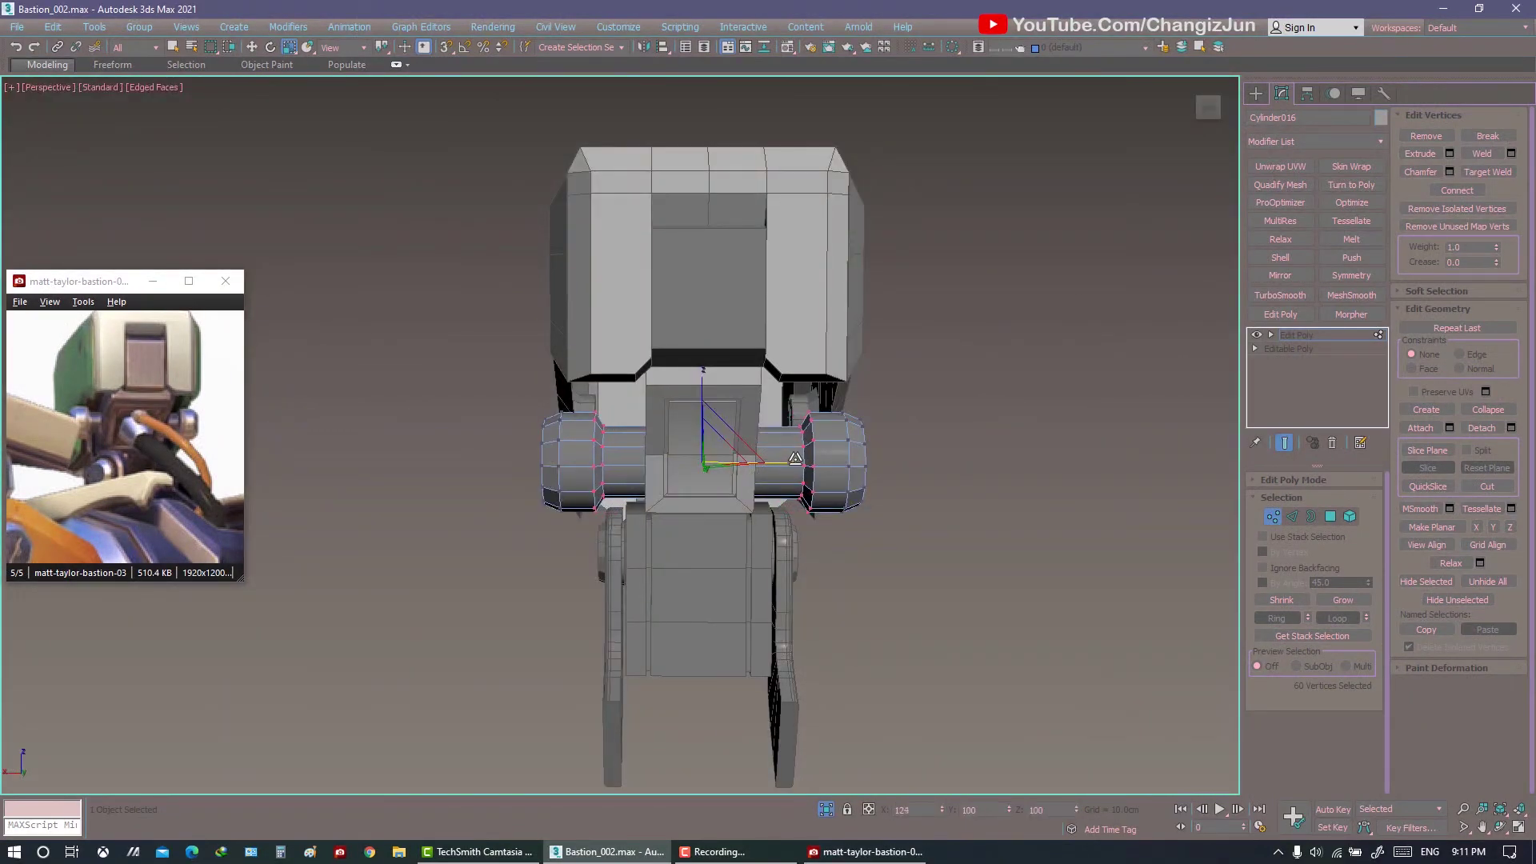
Return to object level and select all parts in the Head named selection set.
key(q)
click(1049, 514)
mouse_move(1050, 513)
alt+middle_down()
mouse_move(802, 482)
mouse_move(849, 454)
mouse_move(744, 515)
mouse_move(737, 583)
mouse_move(689, 487)
alt+middle_up()
mouse_move(680, 400)
alt+middle_down()
mouse_move(690, 386)
mouse_move(531, 148)
mouse_move(690, 365)
mouse_move(868, 505)
mouse_move(676, 415)
alt+middle_up()
click(690, 387)
key(h)
key(Return)
key(w)
click(869, 505)
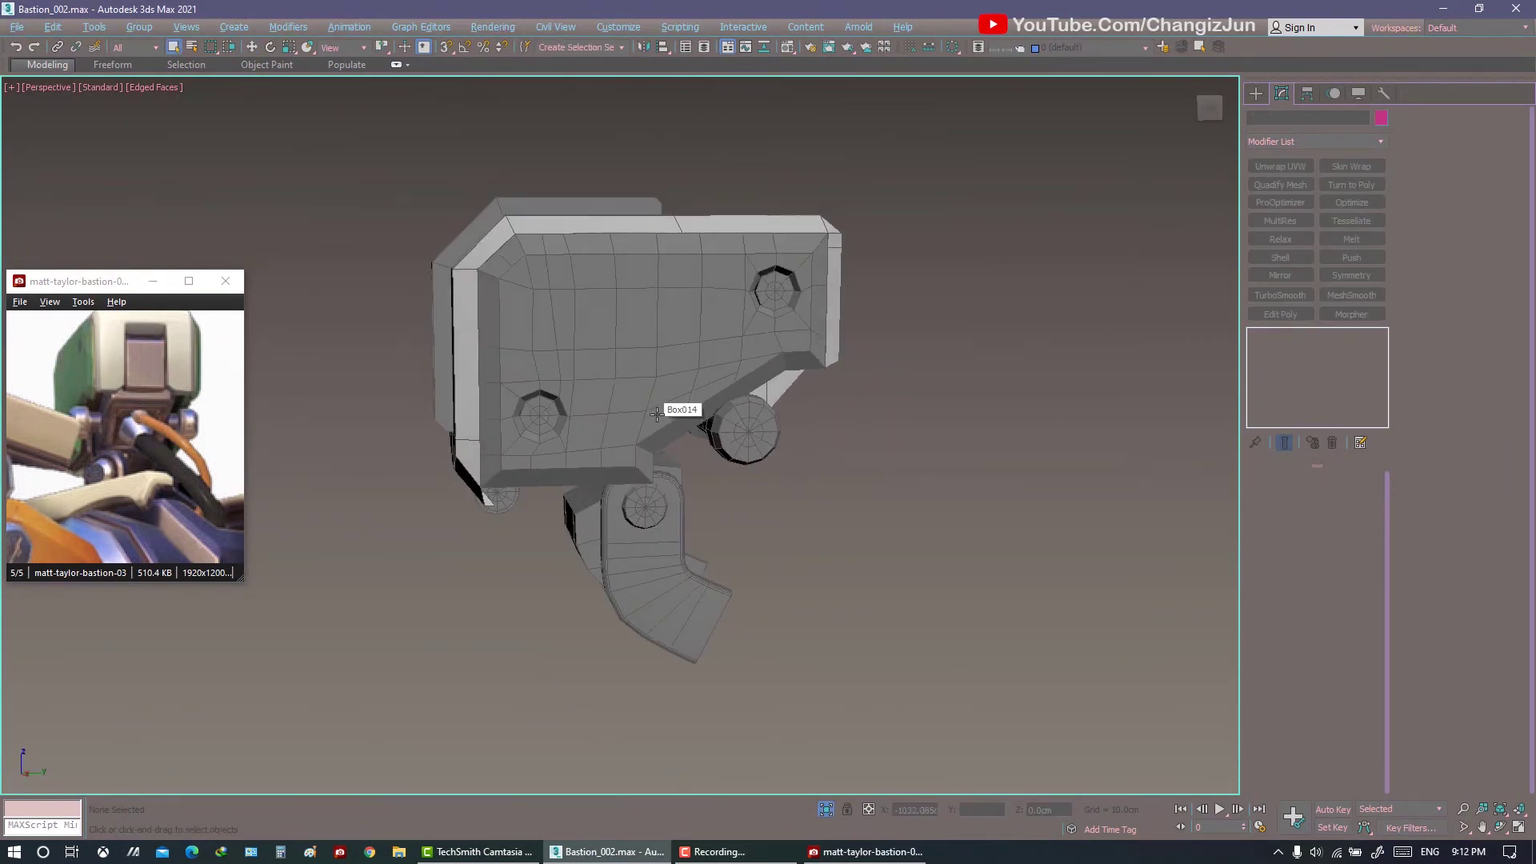
End Isolate mode with Alt+Q and hide the tall cylinder behind the head.
key(q)
key(alt+q)
scroll(592, 178, up, 3)
mouse_move(592, 178)
alt+middle_down()
mouse_move(796, 305)
mouse_move(758, 291)
mouse_move(669, 300)
mouse_move(981, 243)
alt+middle_up()
right_click(758, 291)
click(720, 280)
scroll(749, 289, down, 5)
scroll(749, 290, up, 2)
scroll(981, 244, up, 2)
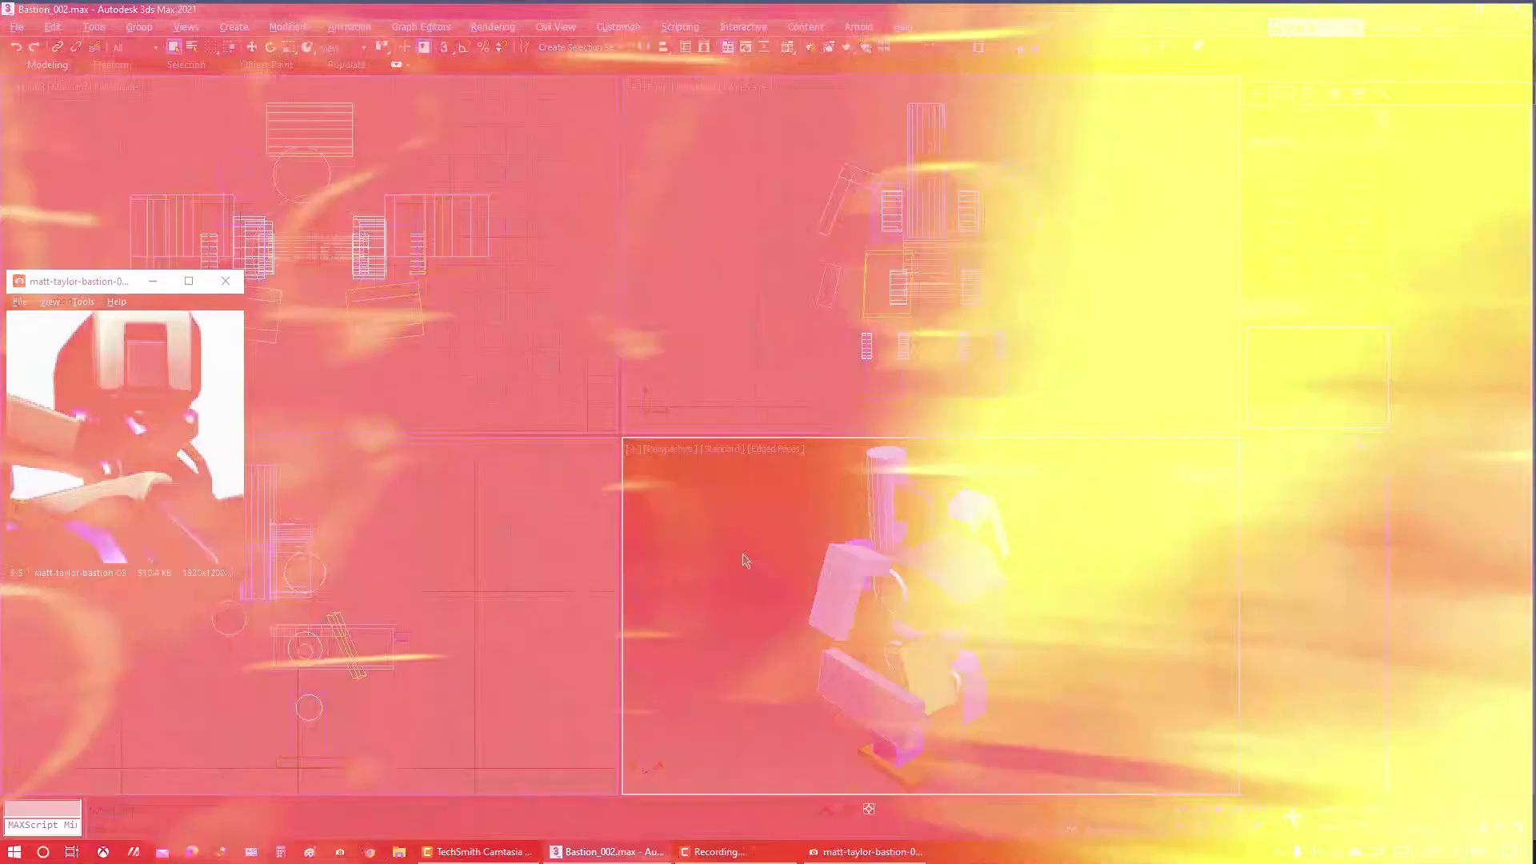